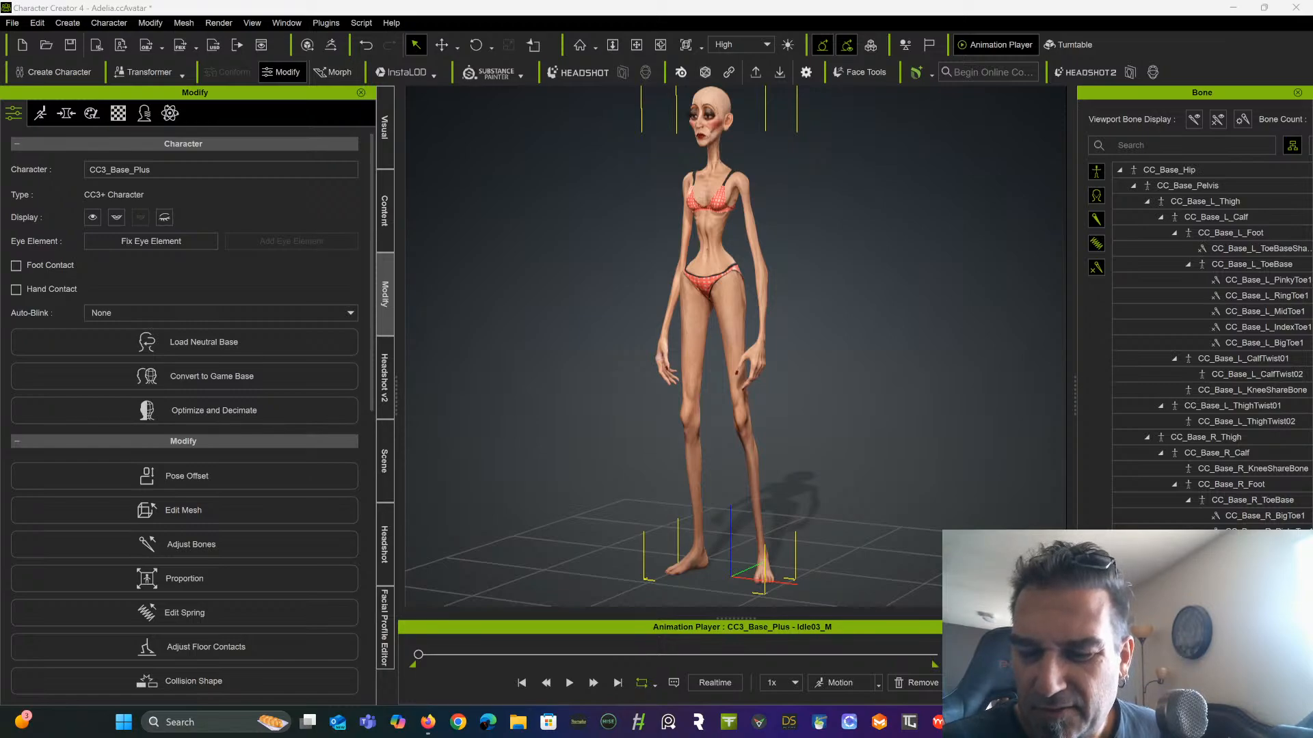
# Switch to ZBrush and build up the skin folds on the cheek beside the mouth with the Inflat brush
pyautogui.click(402, 469)
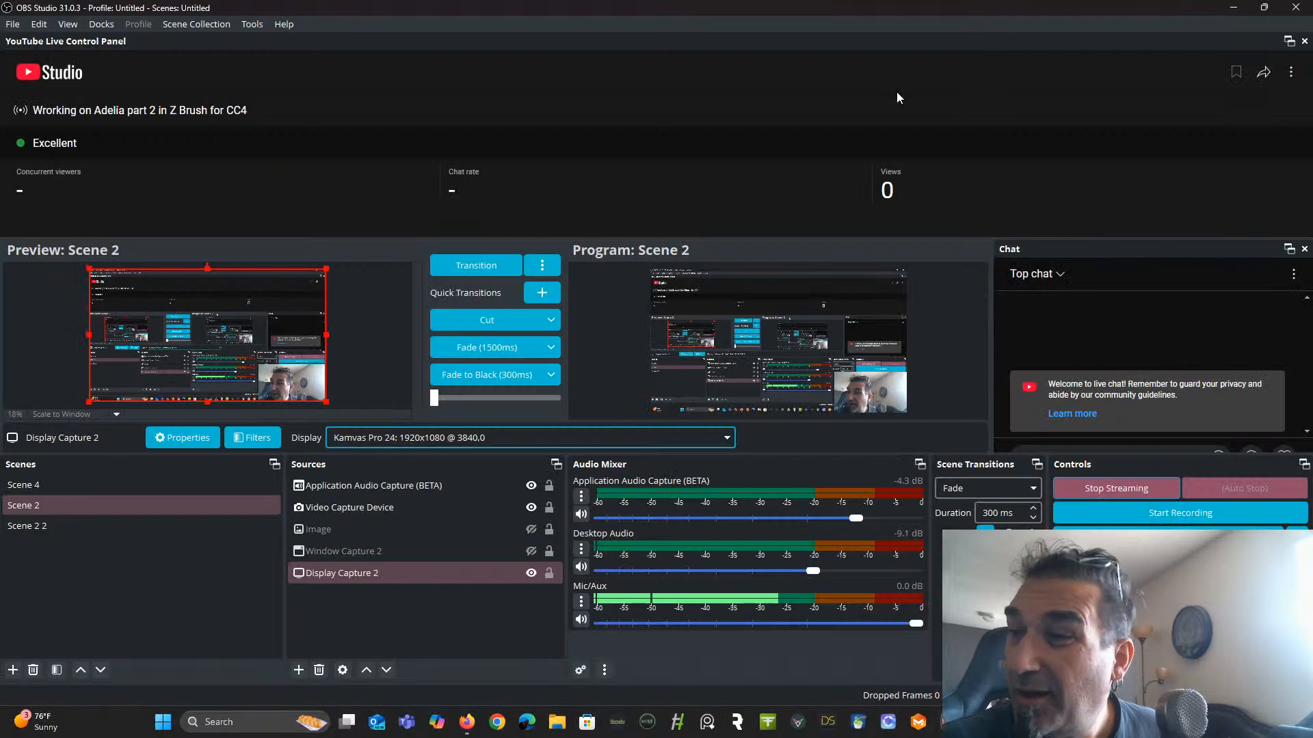
pyautogui.moveTo(967, 4); pyautogui.dragTo(0, 20)
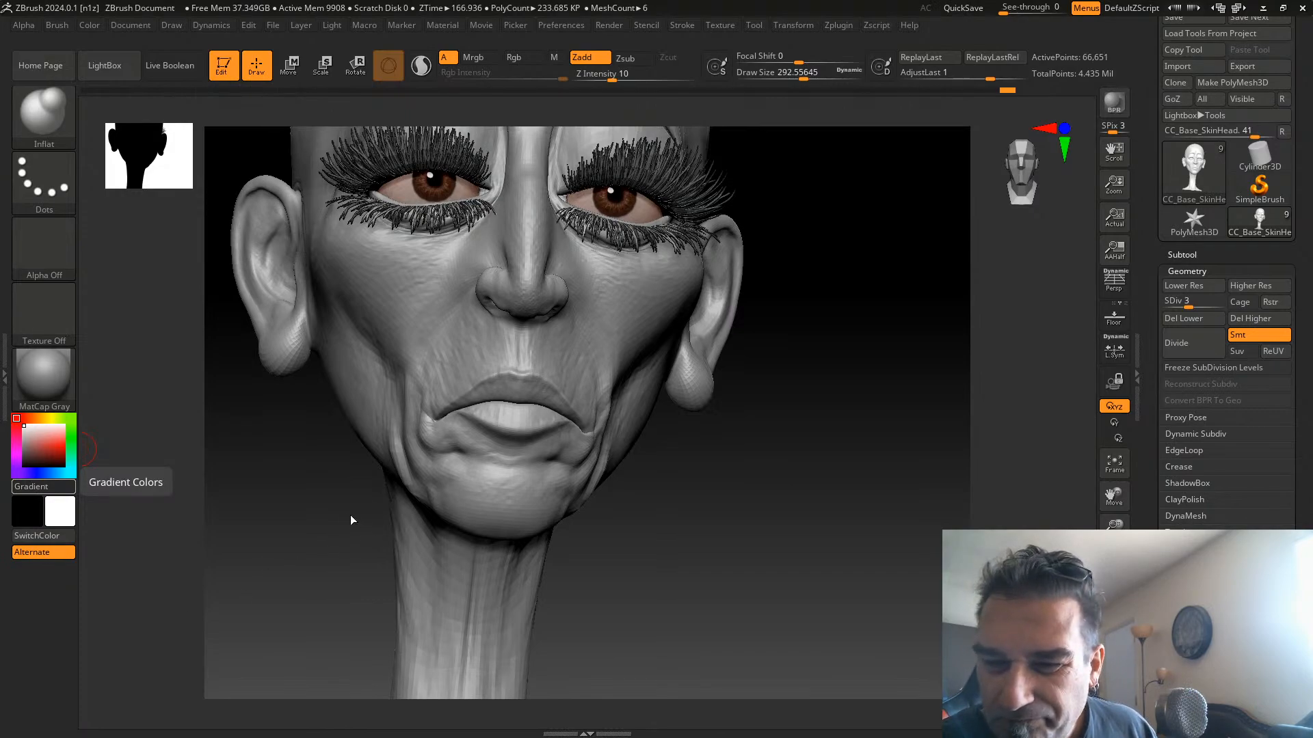
pyautogui.moveTo(351, 521)
pyautogui.mouseDown()
pyautogui.moveTo(542, 616)
pyautogui.moveTo(722, 671)
pyautogui.moveTo(711, 661)
pyautogui.mouseUp()
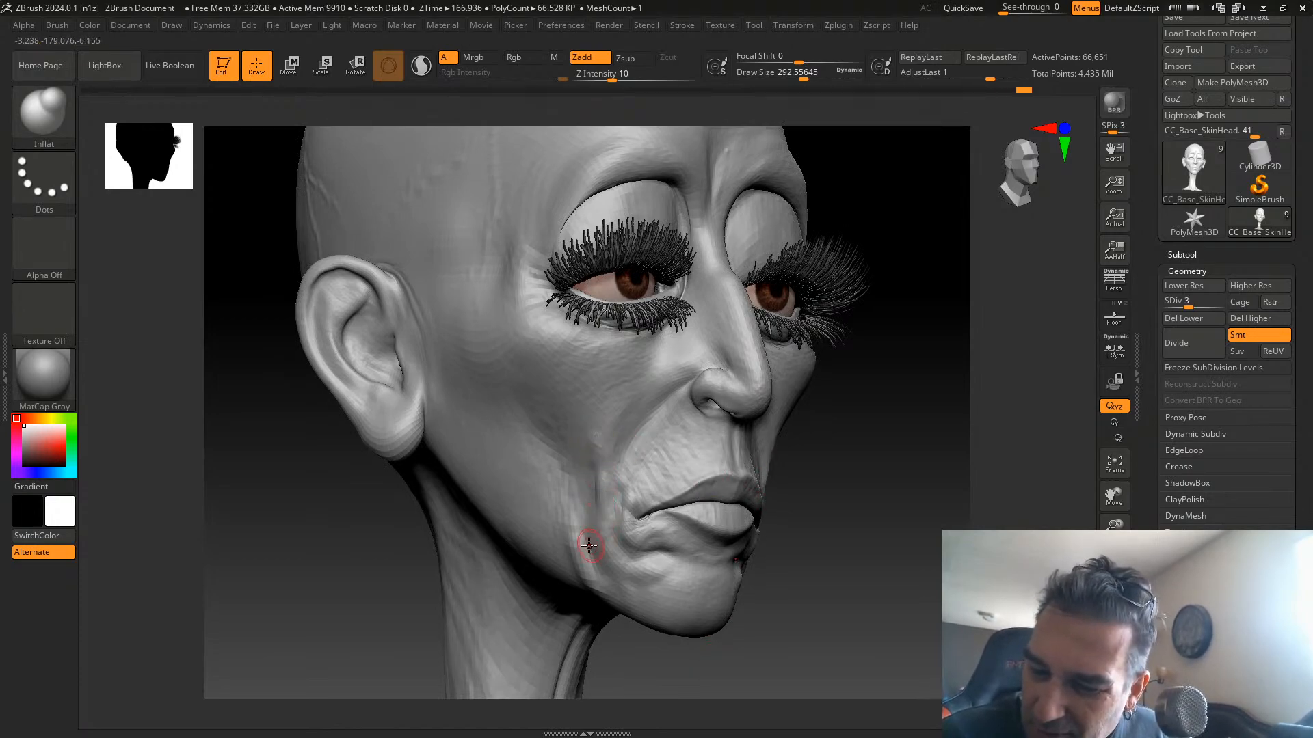
pyautogui.moveTo(566, 499); pyautogui.dragTo(561, 445)
pyautogui.moveTo(566, 497)
pyautogui.mouseDown()
pyautogui.moveTo(537, 489)
pyautogui.moveTo(517, 458)
pyautogui.mouseUp()
pyautogui.moveTo(679, 575); pyautogui.dragTo(692, 585)
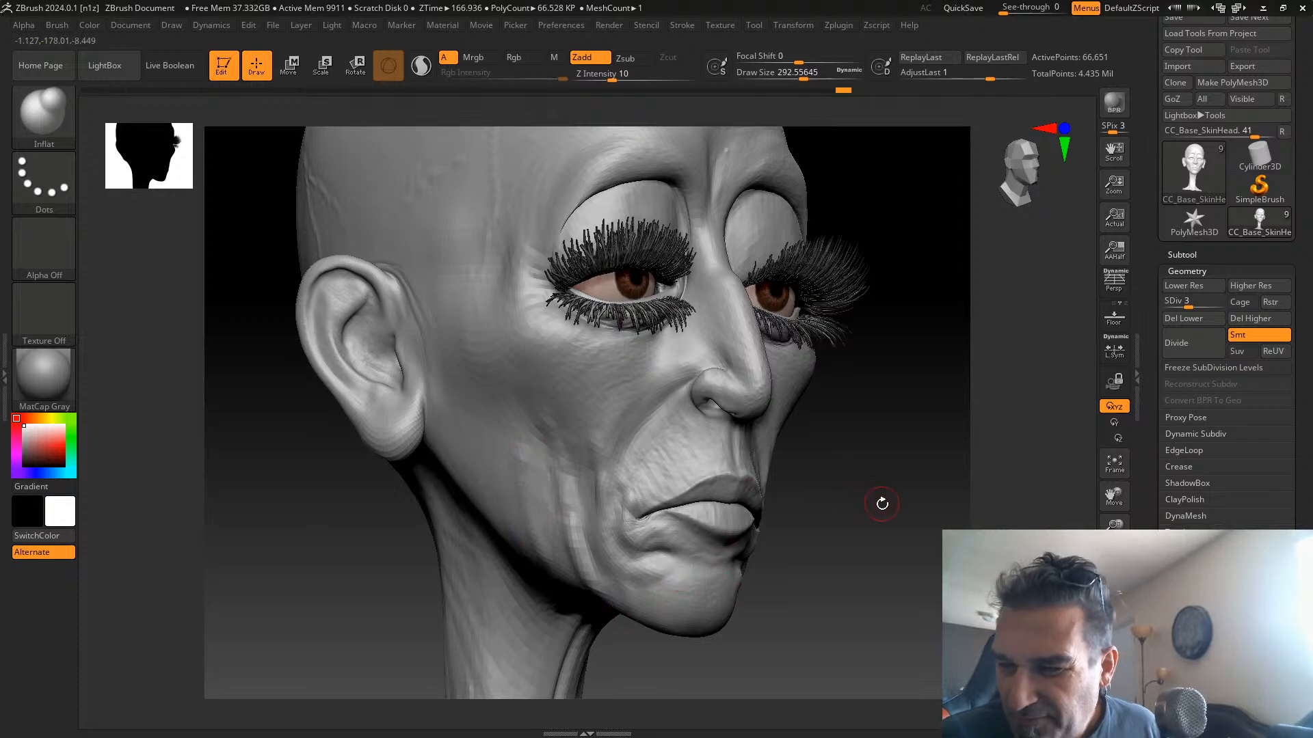
# Smooth the skin on the chin below the mouth
pyautogui.moveTo(882, 504)
pyautogui.mouseDown()
pyautogui.moveTo(826, 460)
pyautogui.moveTo(811, 477)
pyautogui.moveTo(770, 464)
pyautogui.mouseUp()
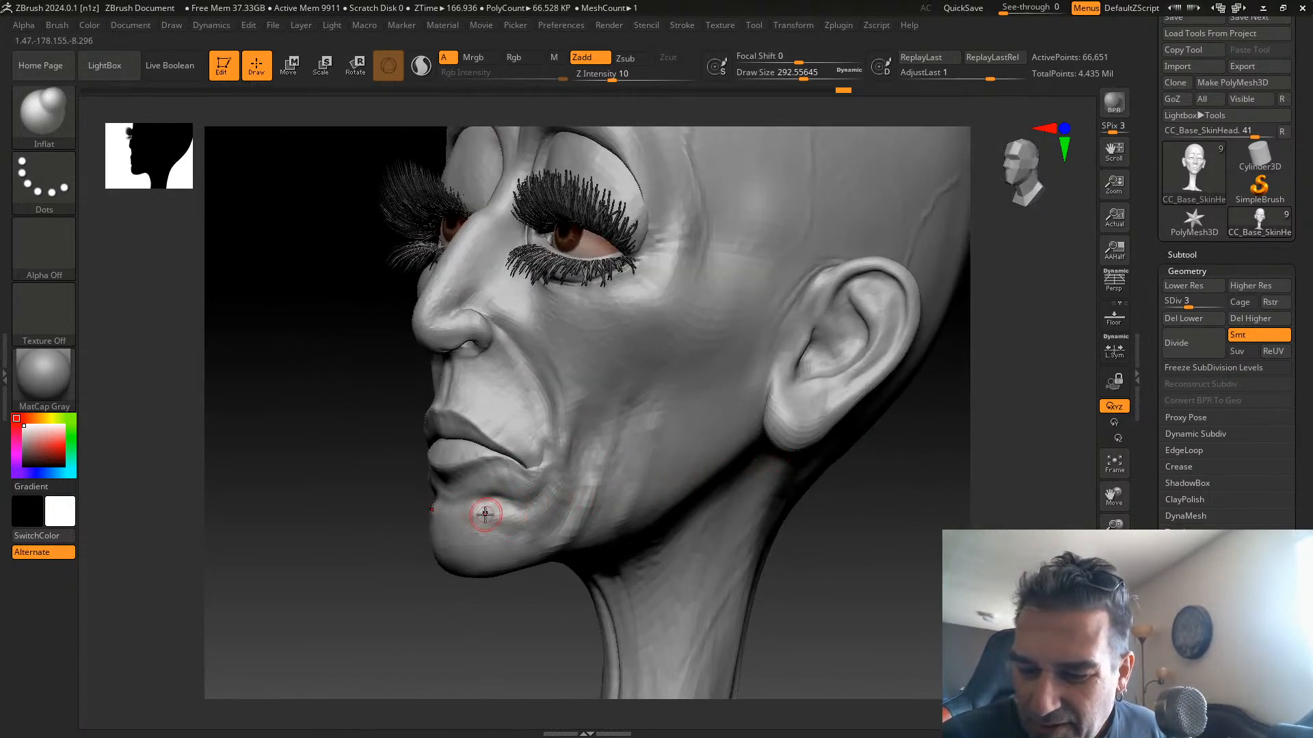
pyautogui.press('shift')
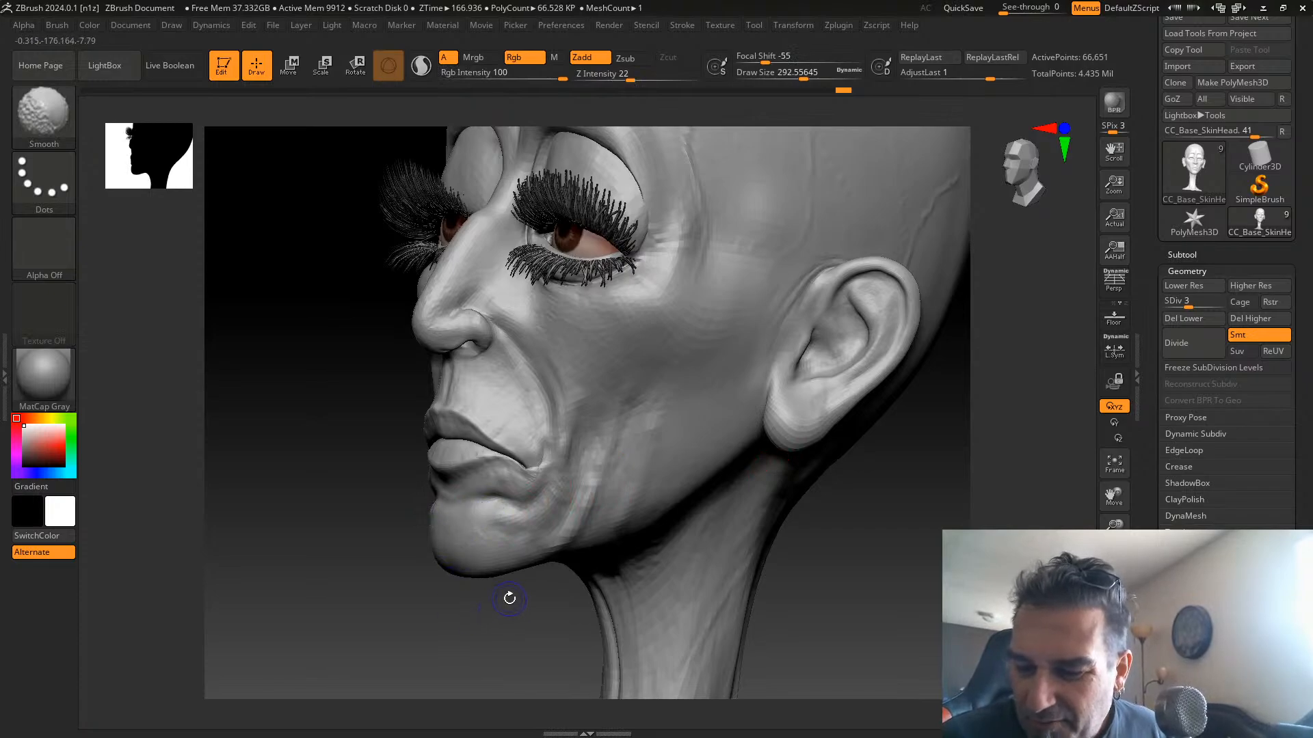
pyautogui.keyDown('shift'); pyautogui.moveTo(483, 521); pyautogui.dragTo(499, 514); pyautogui.keyUp('shift')
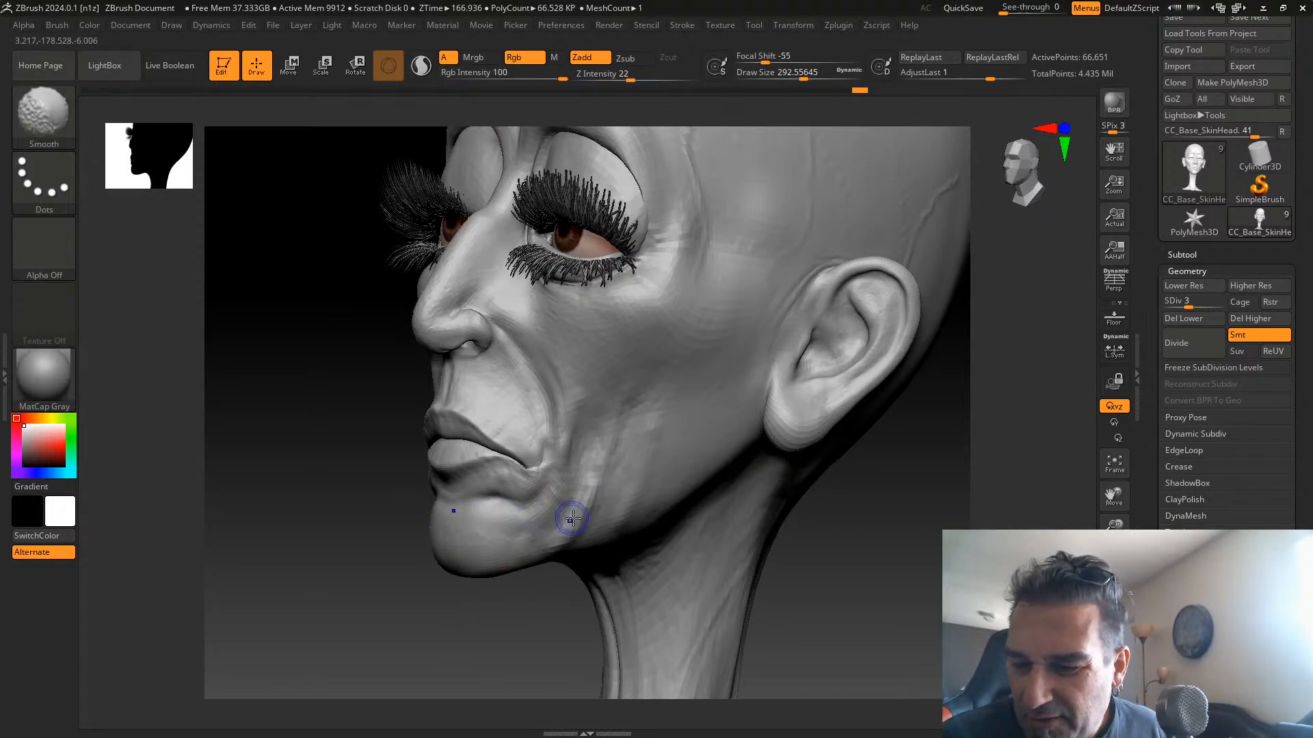
# Carve creases into the chin and the cheek beside the smile fold with the DamStandard brush
pyautogui.moveTo(516, 615)
pyautogui.mouseDown()
pyautogui.moveTo(493, 626)
pyautogui.moveTo(547, 568)
pyautogui.mouseUp()
pyautogui.press('b')
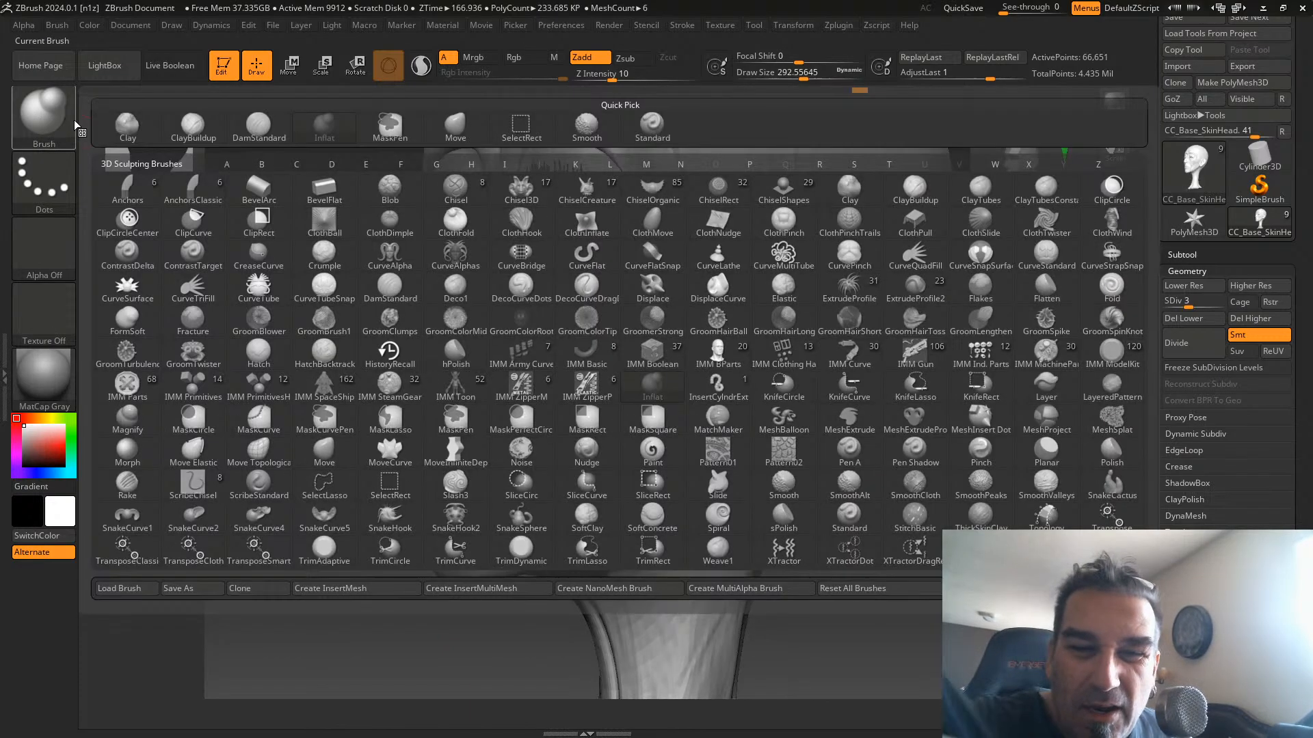
pyautogui.click(259, 124)
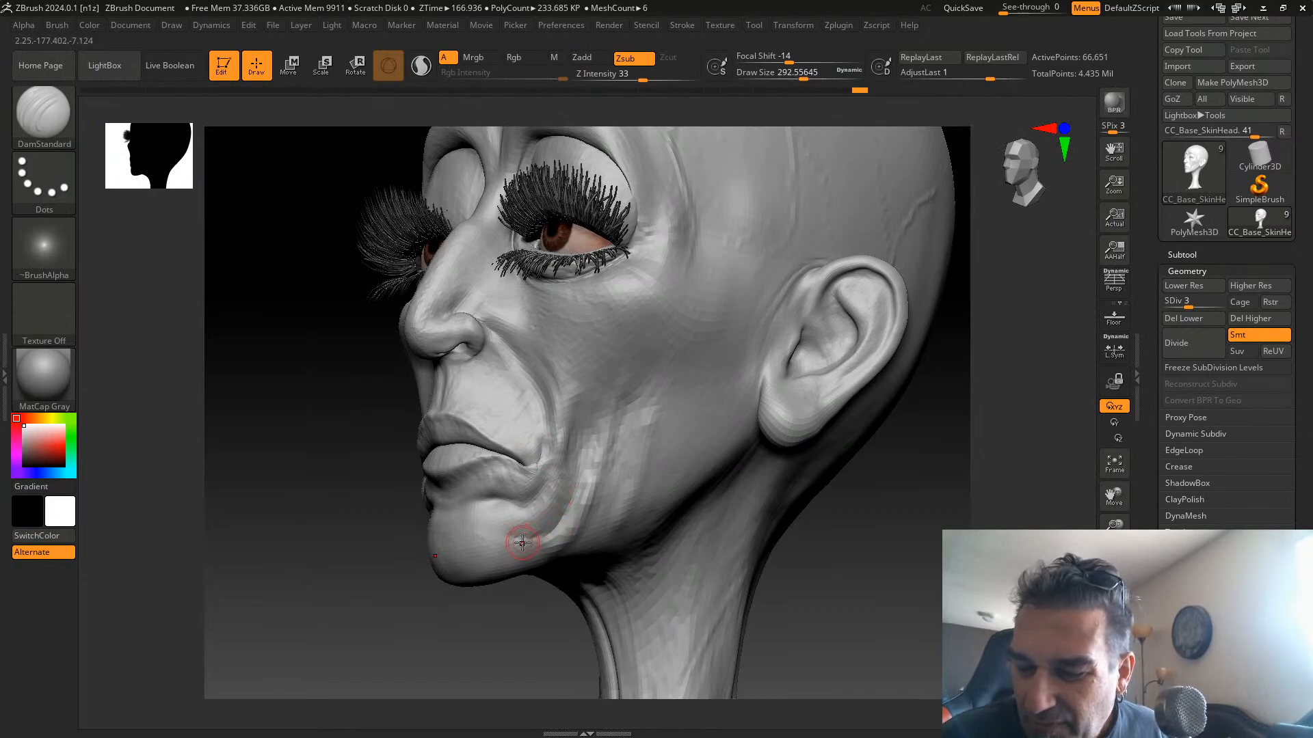
pyautogui.moveTo(523, 542); pyautogui.dragTo(480, 536)
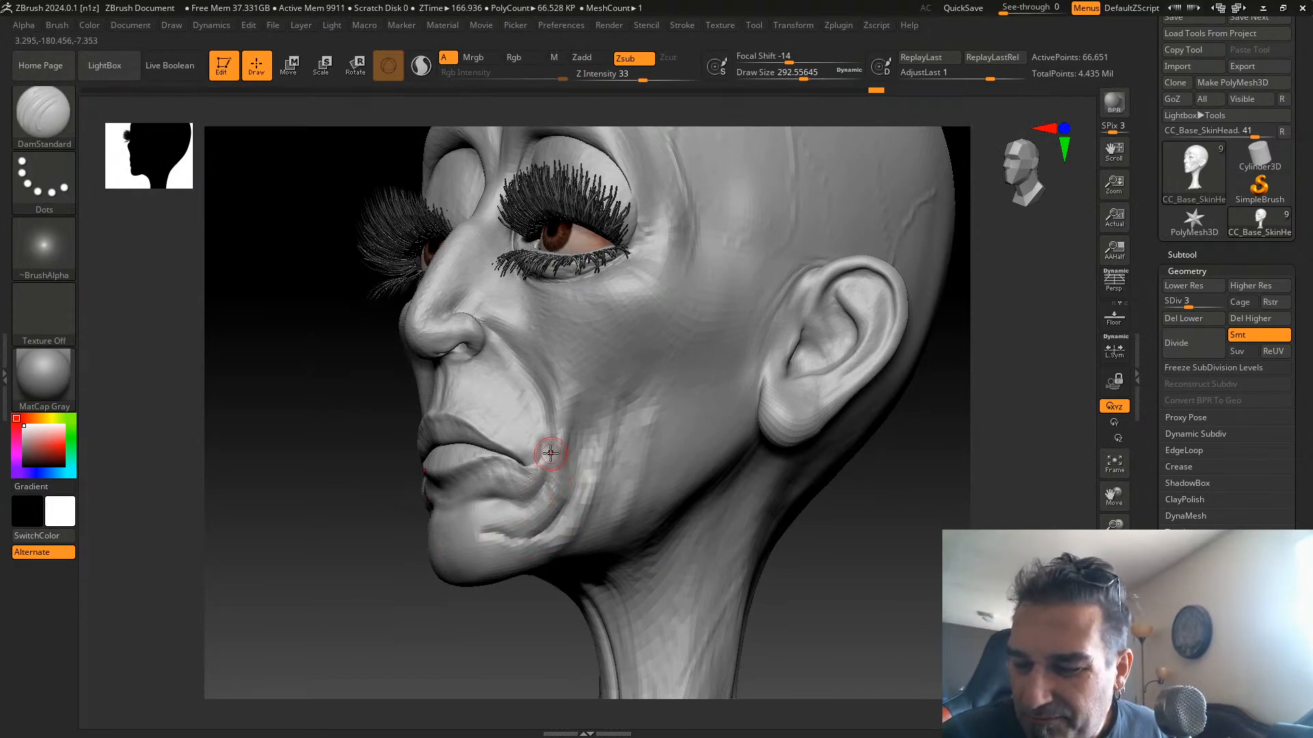
pyautogui.moveTo(777, 445); pyautogui.dragTo(692, 413, button='right')
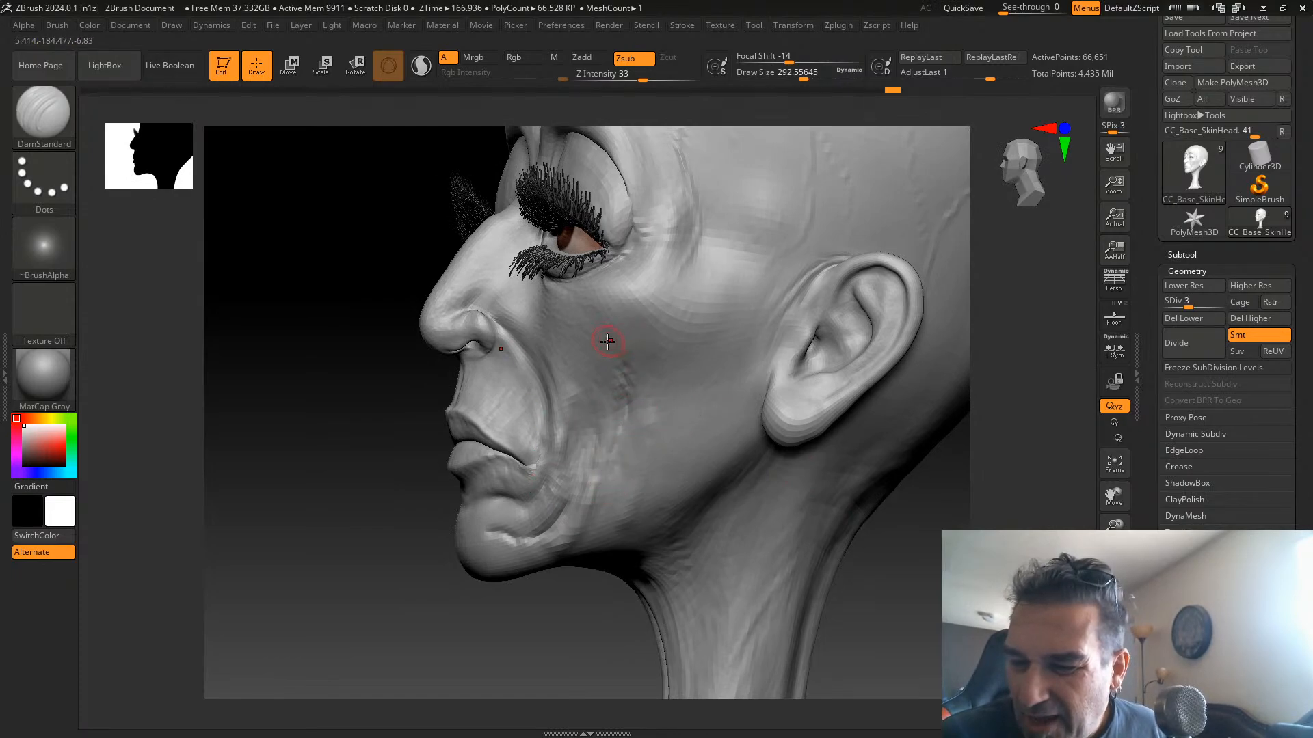
pyautogui.moveTo(575, 374); pyautogui.dragTo(573, 415)
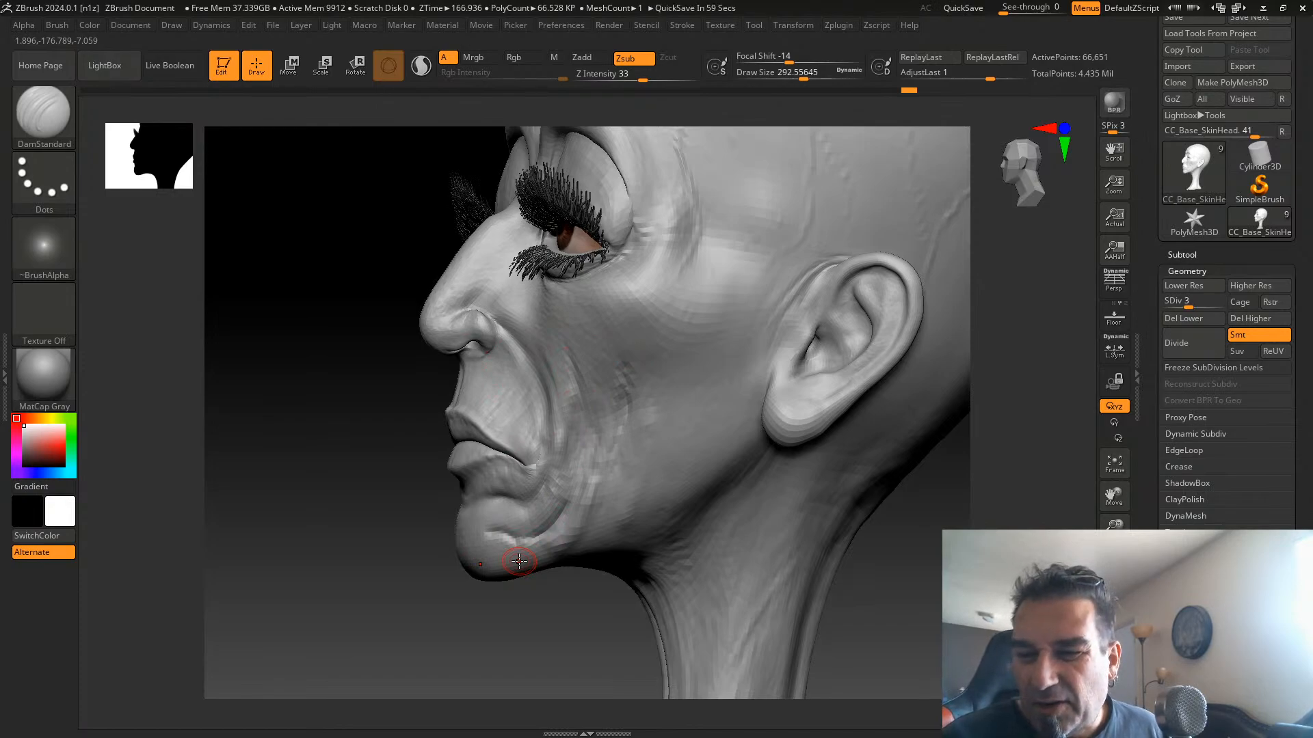
# Puff up the side of the nostril with the Inflat brush
pyautogui.moveTo(355, 569); pyautogui.dragTo(395, 625)
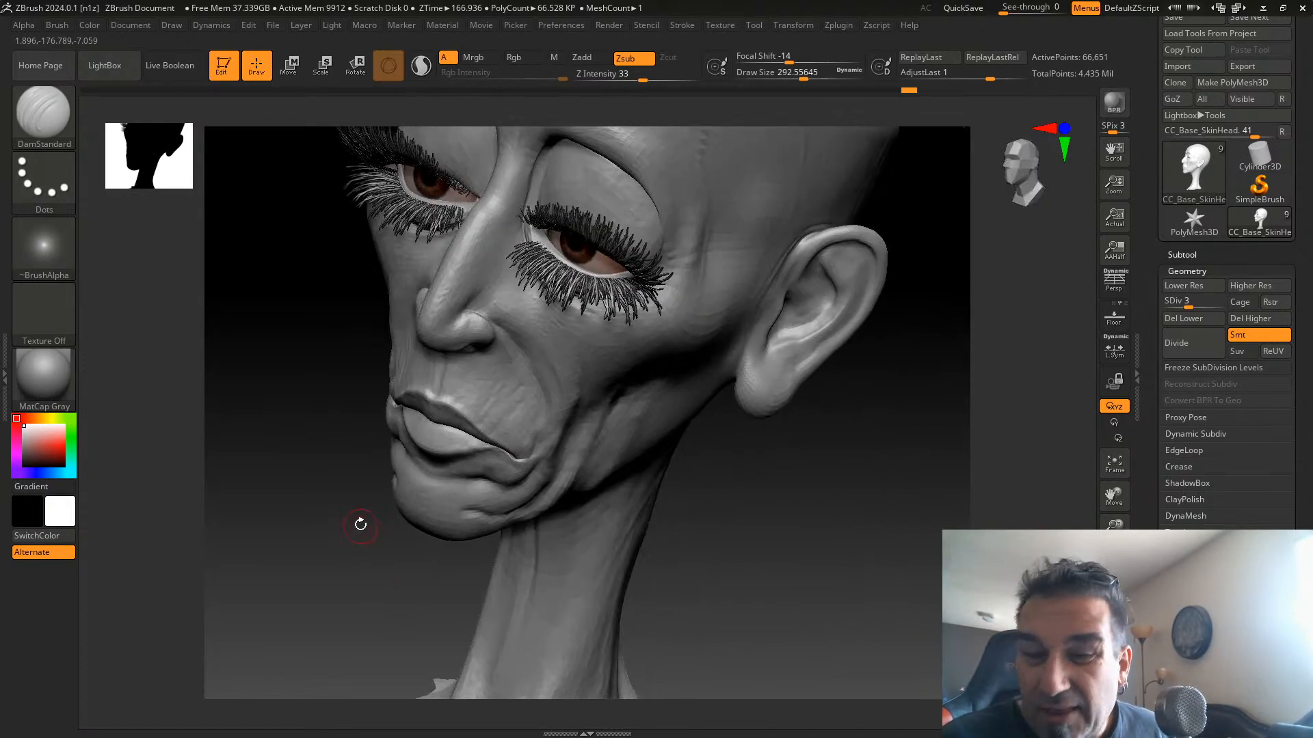
pyautogui.moveTo(314, 563)
pyautogui.mouseDown()
pyautogui.moveTo(287, 568)
pyautogui.moveTo(262, 547)
pyautogui.mouseUp()
pyautogui.click(45, 115)
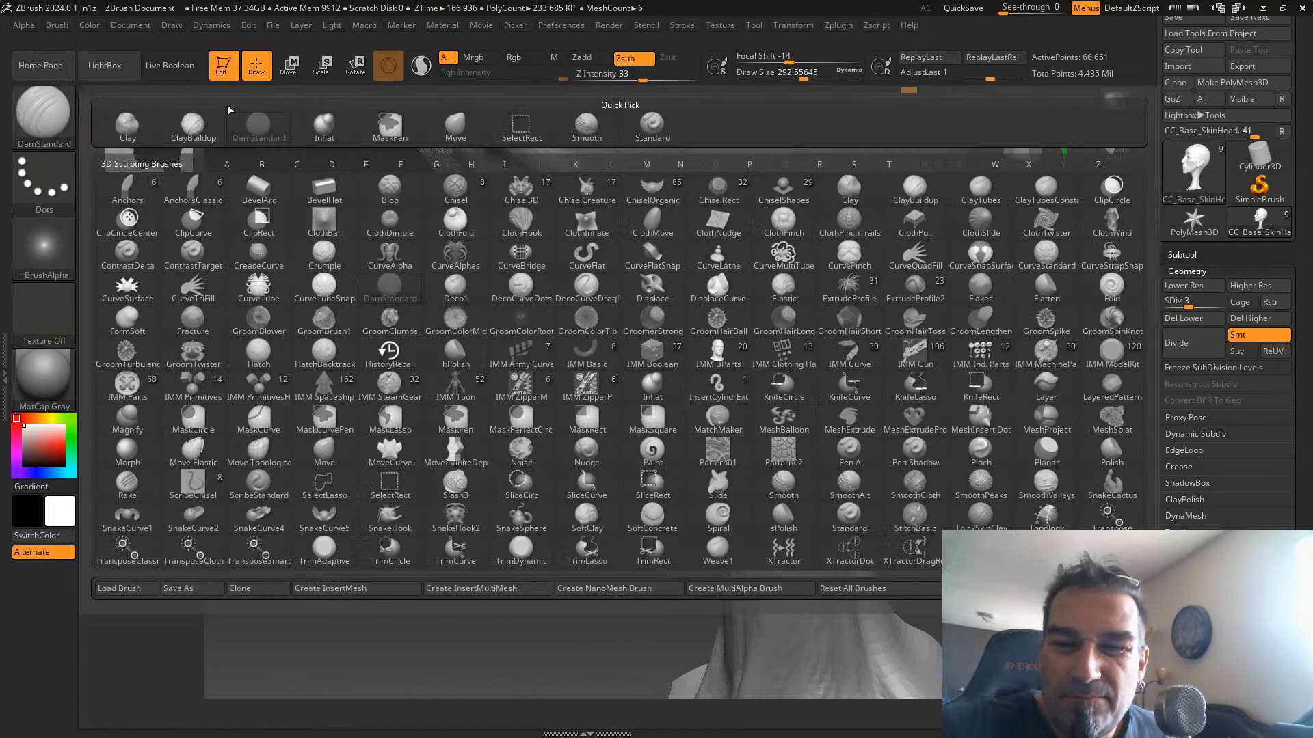
pyautogui.click(325, 127)
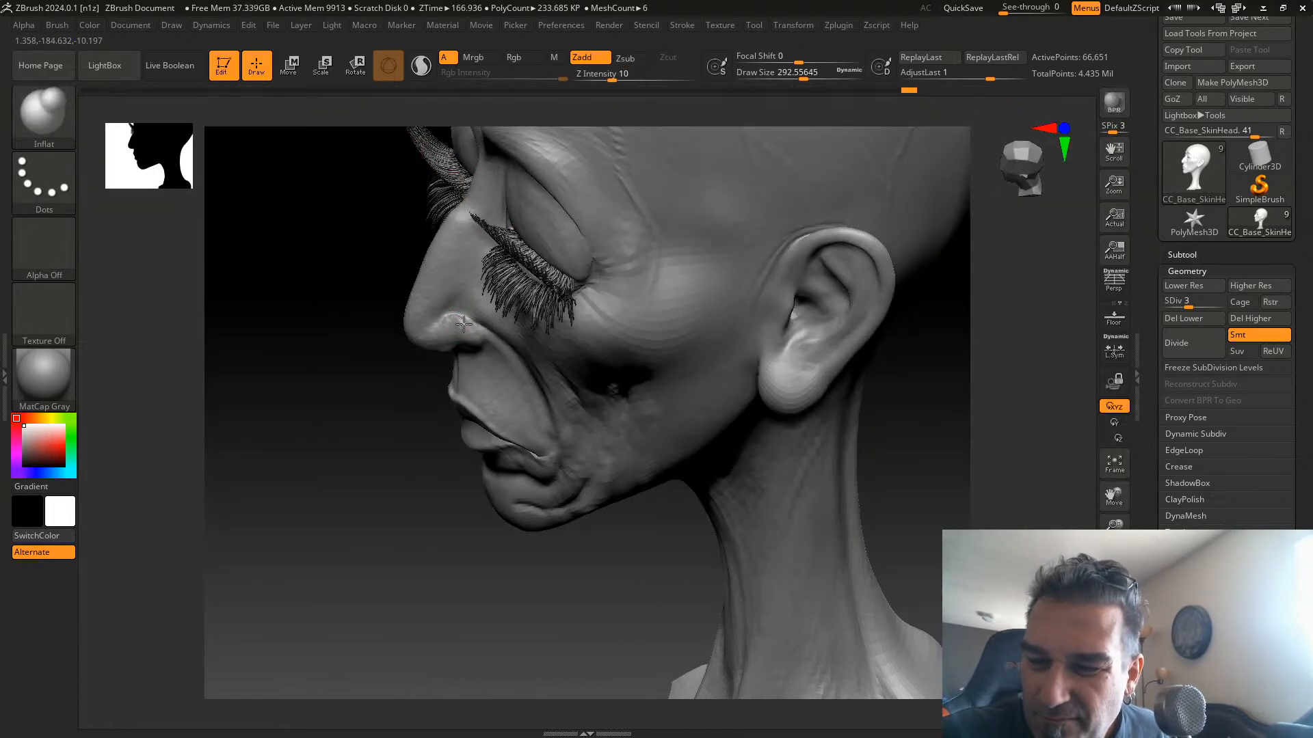
pyautogui.moveTo(455, 322); pyautogui.dragTo(463, 324)
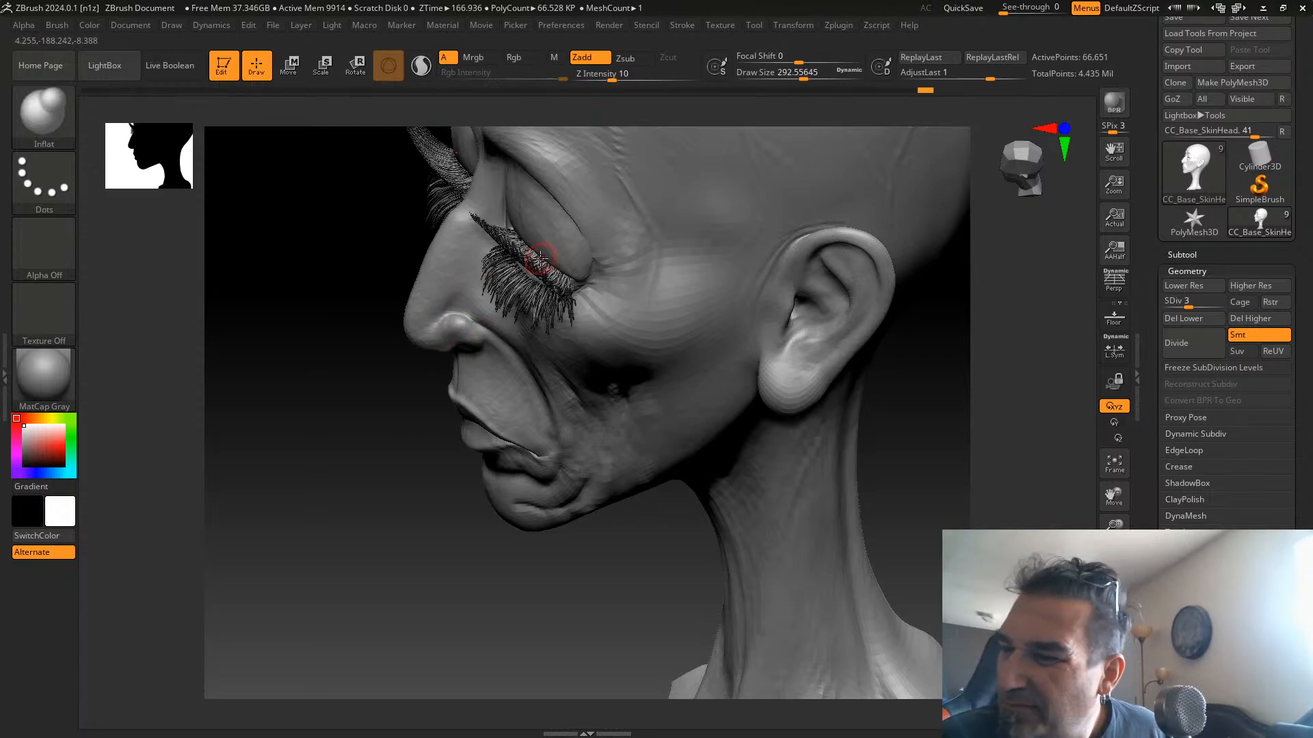
# Lower the head to subdivision level 1 and smooth the wing of the nostril
pyautogui.click(1166, 301)
pyautogui.moveTo(548, 561); pyautogui.dragTo(557, 464)
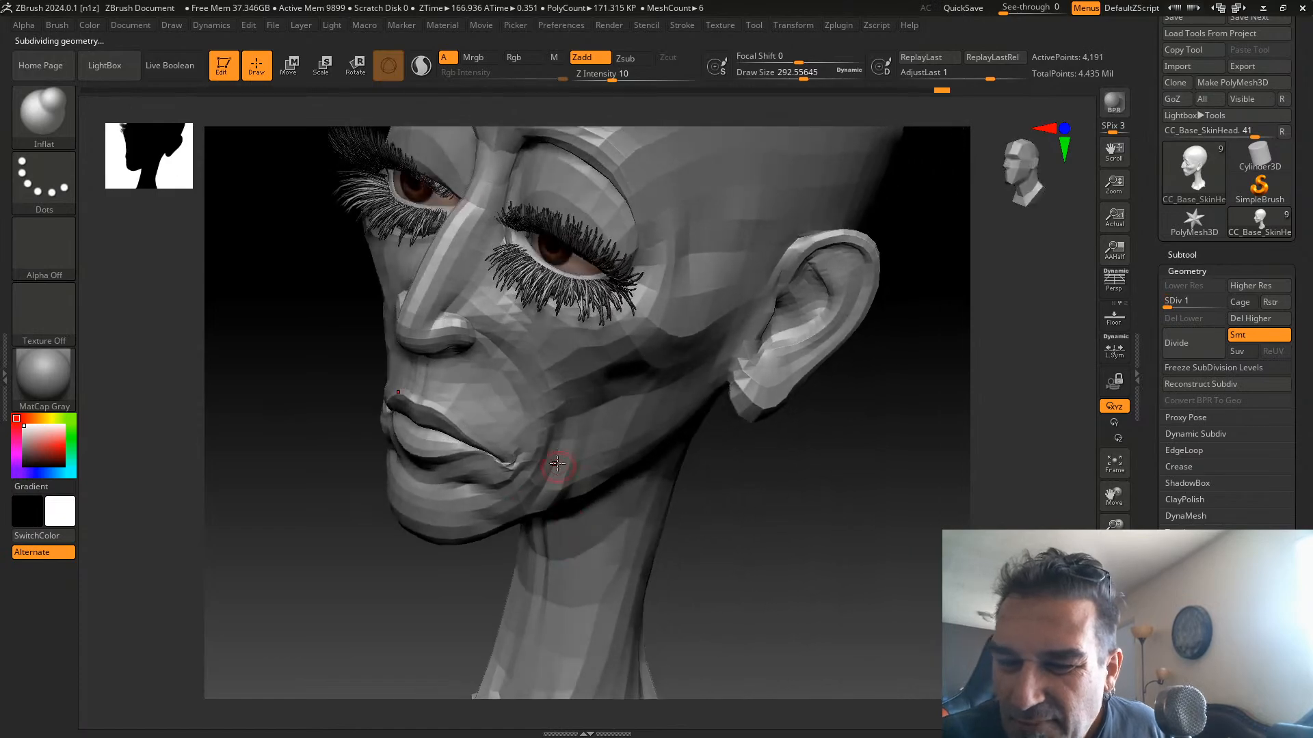
pyautogui.moveTo(807, 464); pyautogui.dragTo(735, 476)
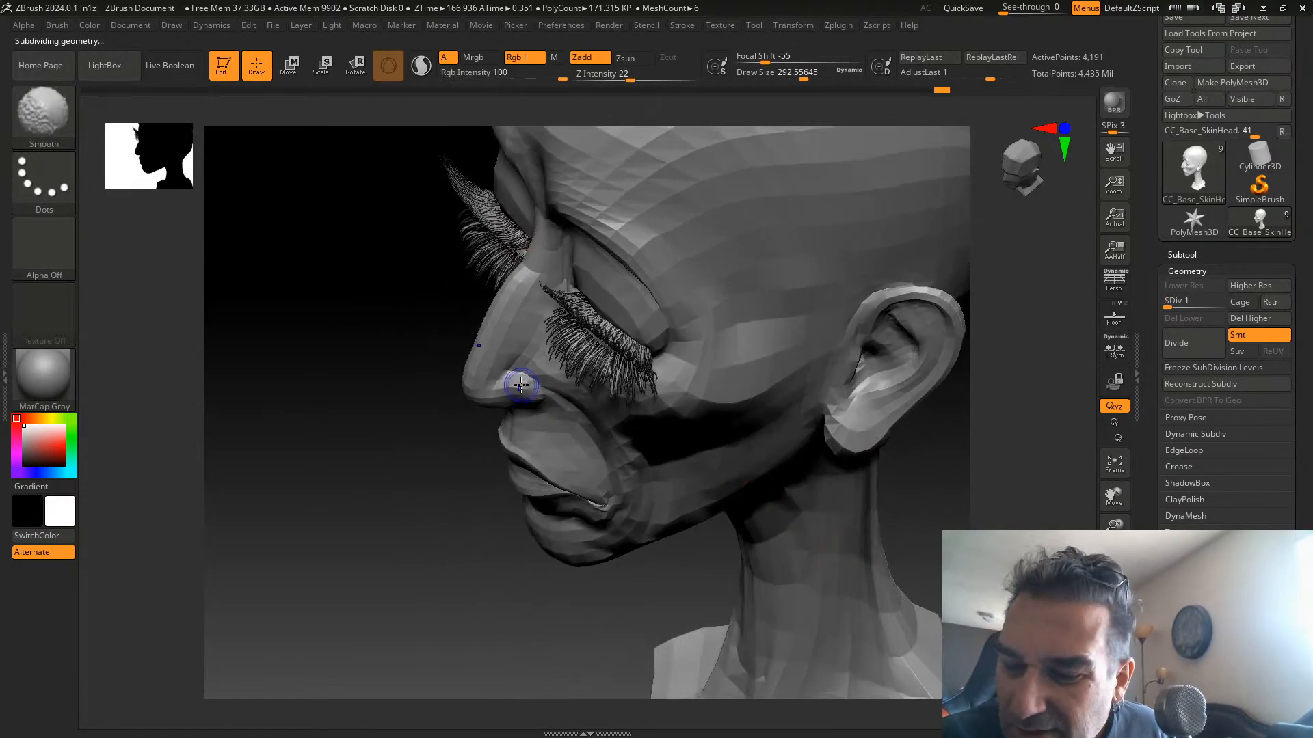
pyautogui.moveTo(518, 387)
pyautogui.keyDown('shift'); pyautogui.mouseDown()
pyautogui.moveTo(527, 400)
pyautogui.moveTo(525, 387)
pyautogui.mouseUp(); pyautogui.keyUp('shift')
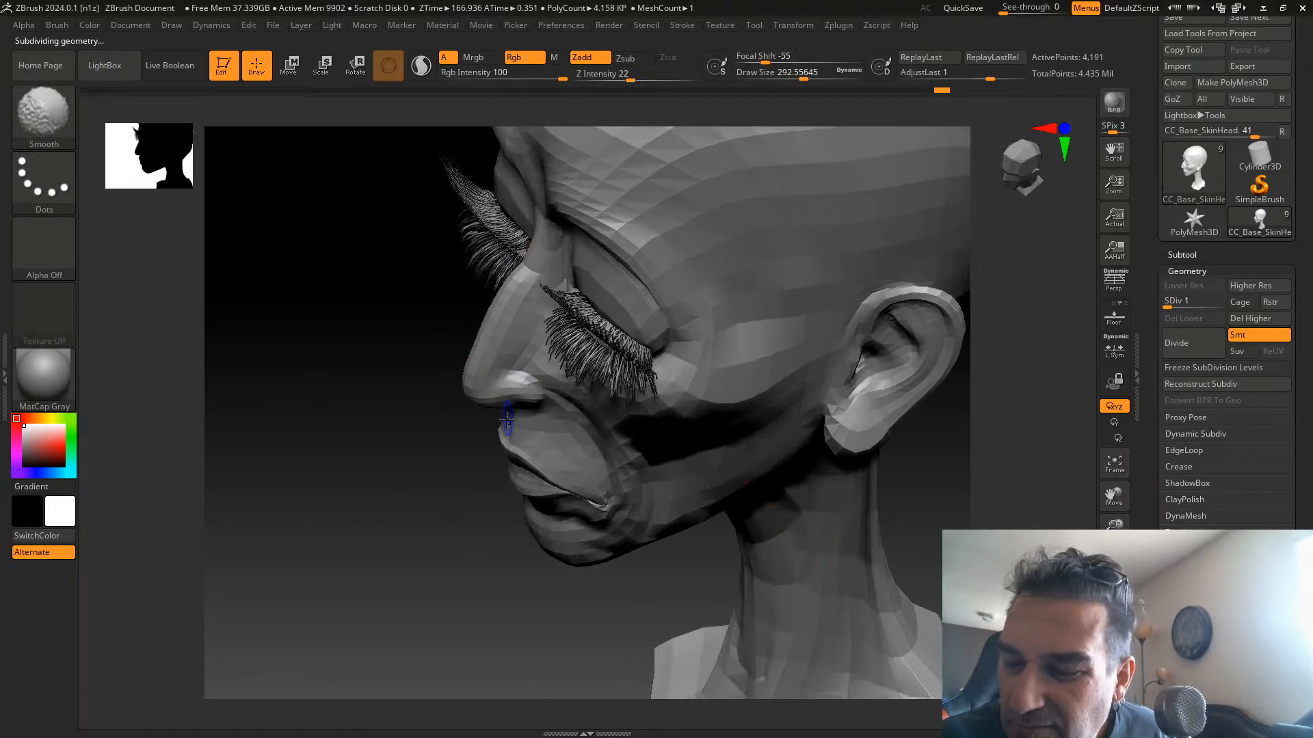
pyautogui.moveTo(479, 540)
pyautogui.mouseDown()
pyautogui.moveTo(469, 572)
pyautogui.moveTo(802, 529)
pyautogui.moveTo(657, 492)
pyautogui.moveTo(568, 452)
pyautogui.mouseUp()
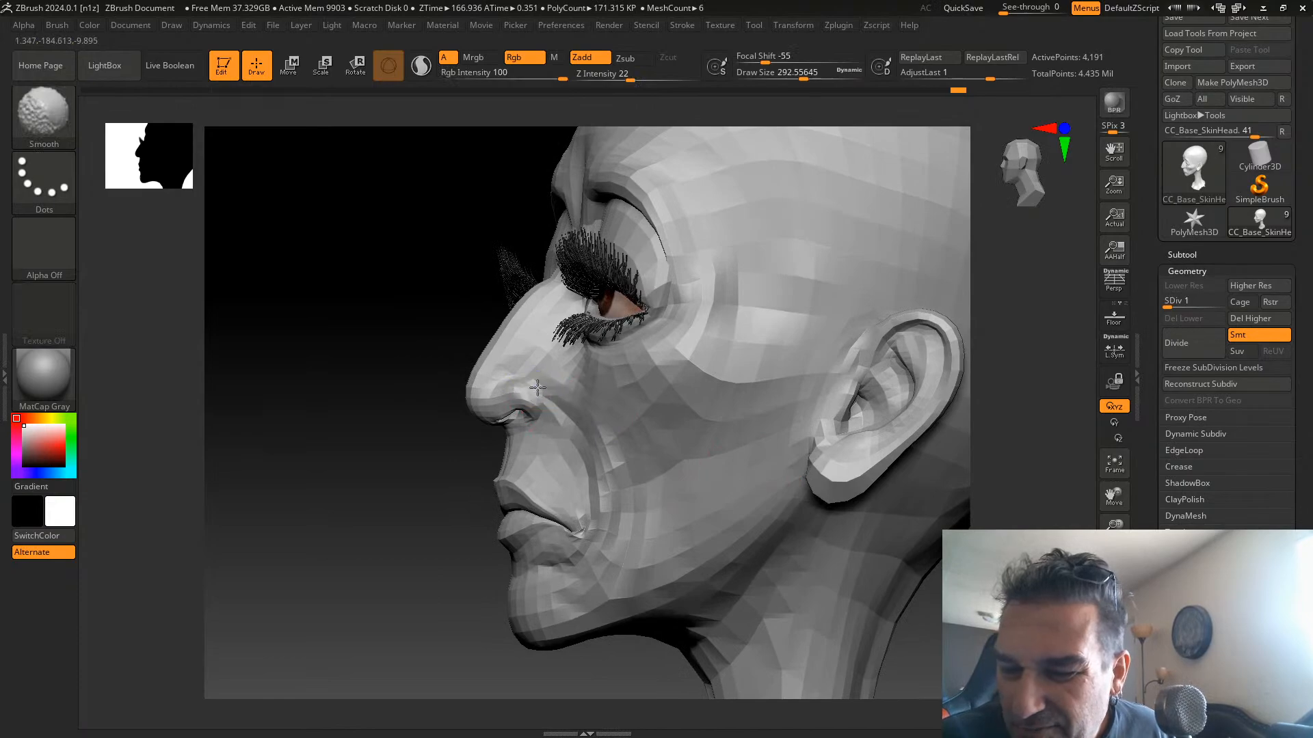
pyautogui.moveTo(402, 592); pyautogui.dragTo(420, 611)
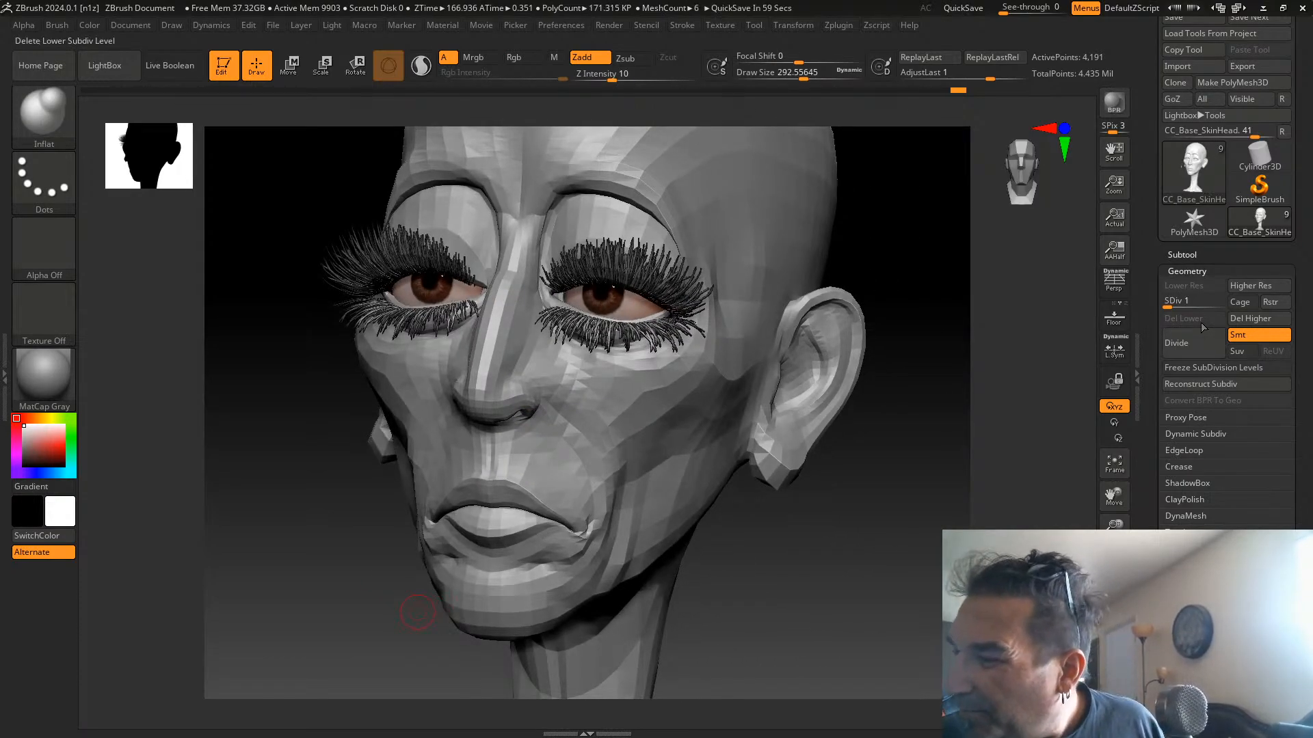
# Set the head to subdivision level 2 and carve the crease around the nostril with the DamStandard brush
pyautogui.click(1176, 302)
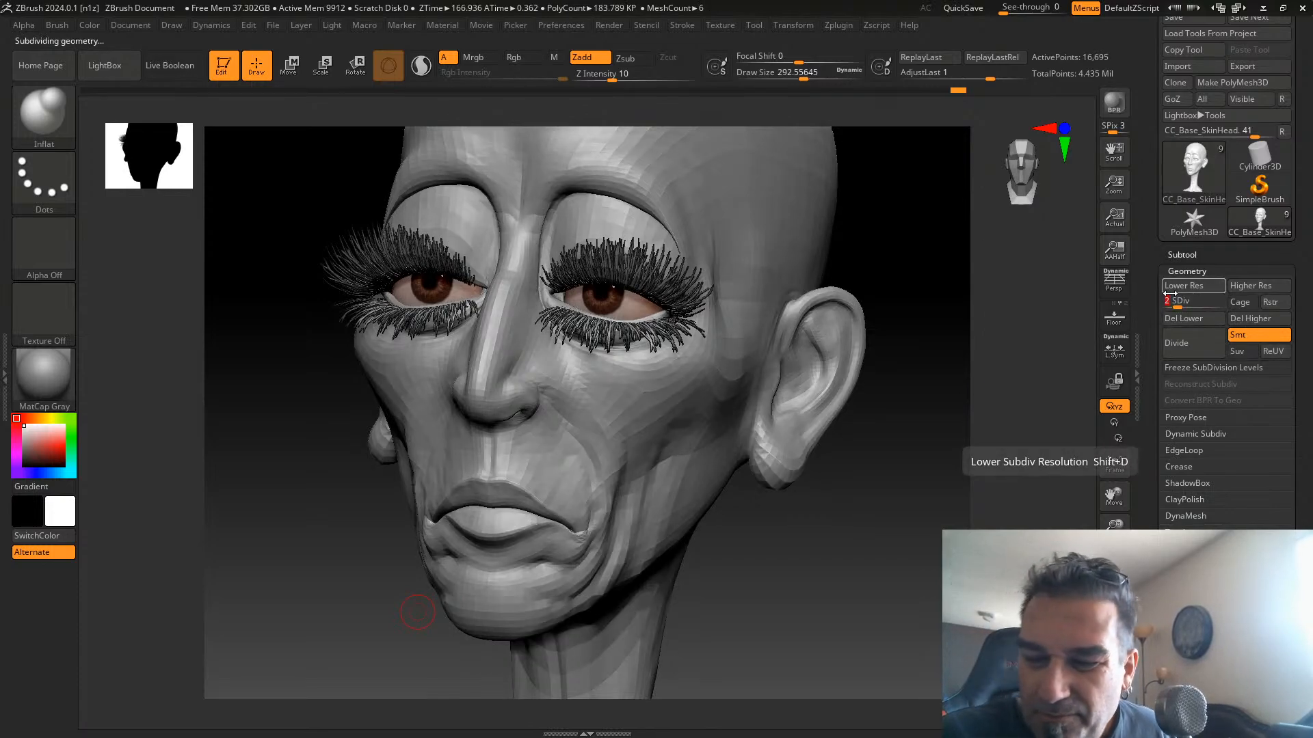
pyautogui.click(63, 113)
pyautogui.click(266, 124)
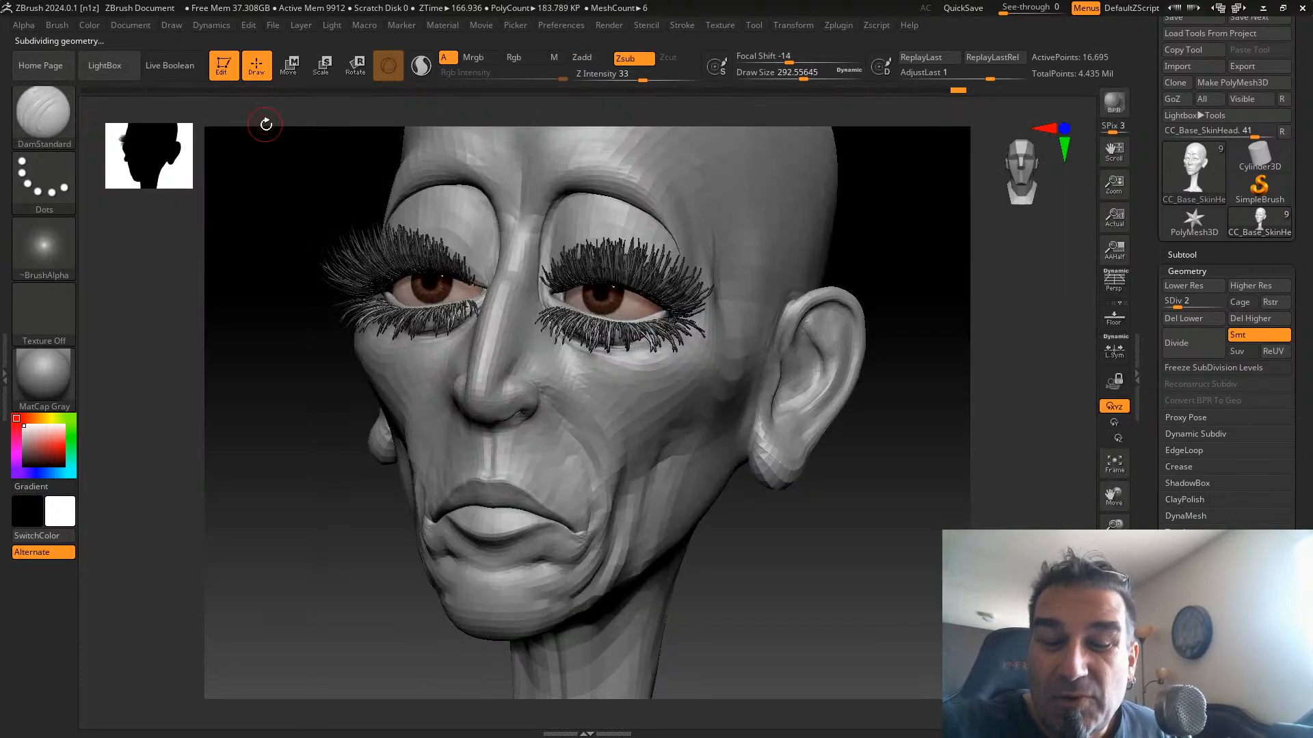
pyautogui.moveTo(827, 479)
pyautogui.mouseDown()
pyautogui.moveTo(817, 540)
pyautogui.moveTo(766, 536)
pyautogui.moveTo(710, 493)
pyautogui.mouseUp()
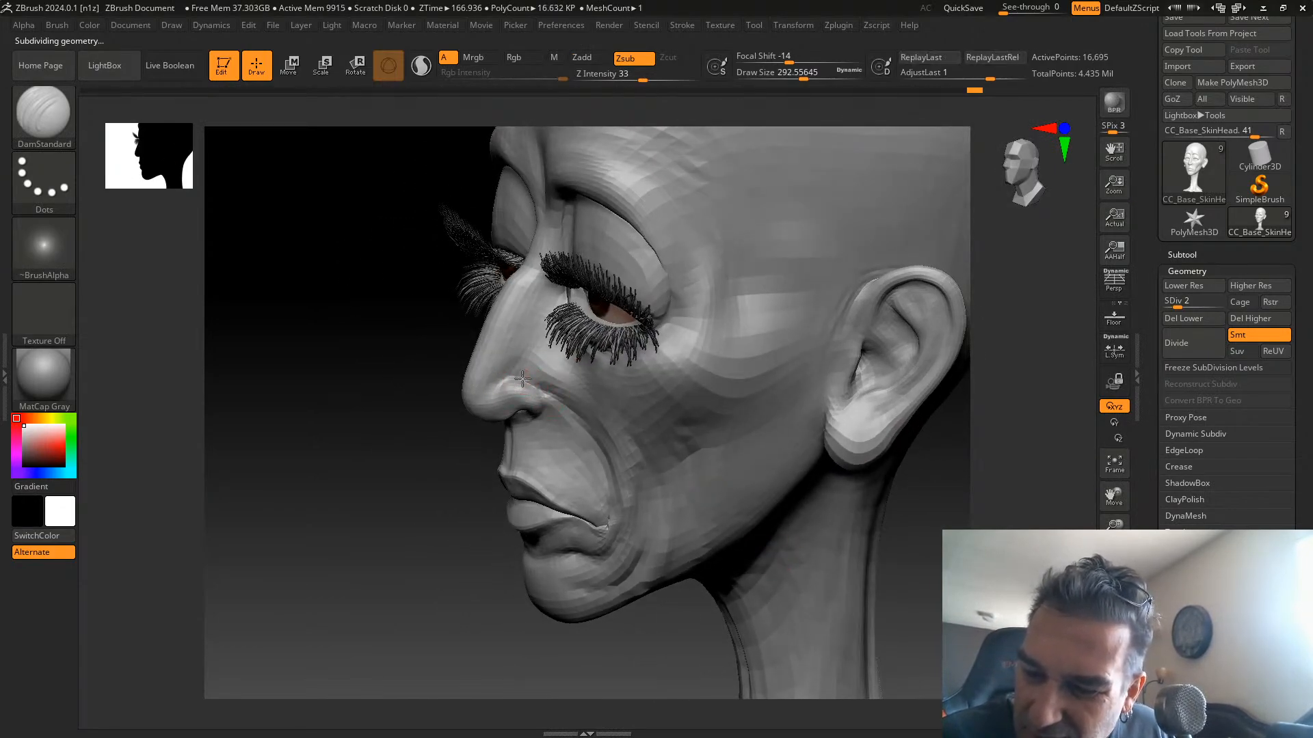
pyautogui.moveTo(403, 540); pyautogui.dragTo(460, 568)
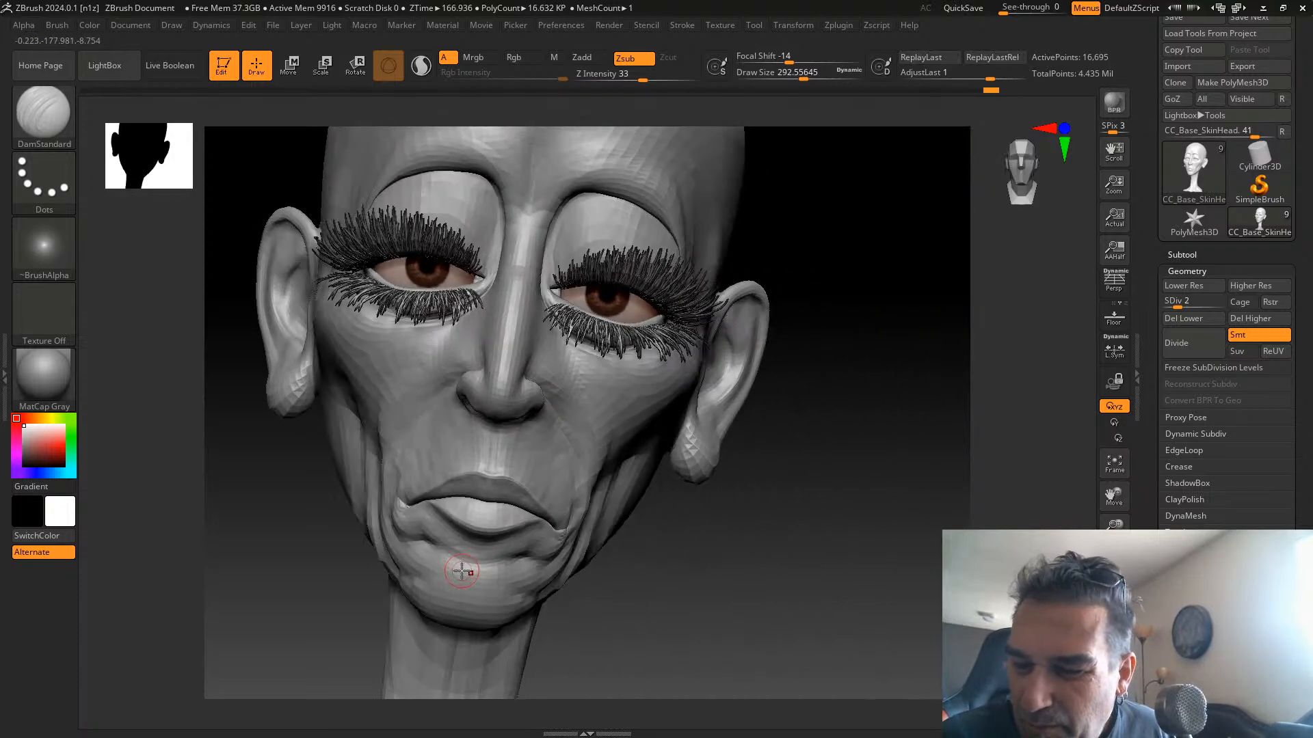
# Smooth the lumpy skin at the corner of the mouth
pyautogui.moveTo(835, 460)
pyautogui.mouseDown()
pyautogui.moveTo(830, 549)
pyautogui.moveTo(806, 540)
pyautogui.mouseUp()
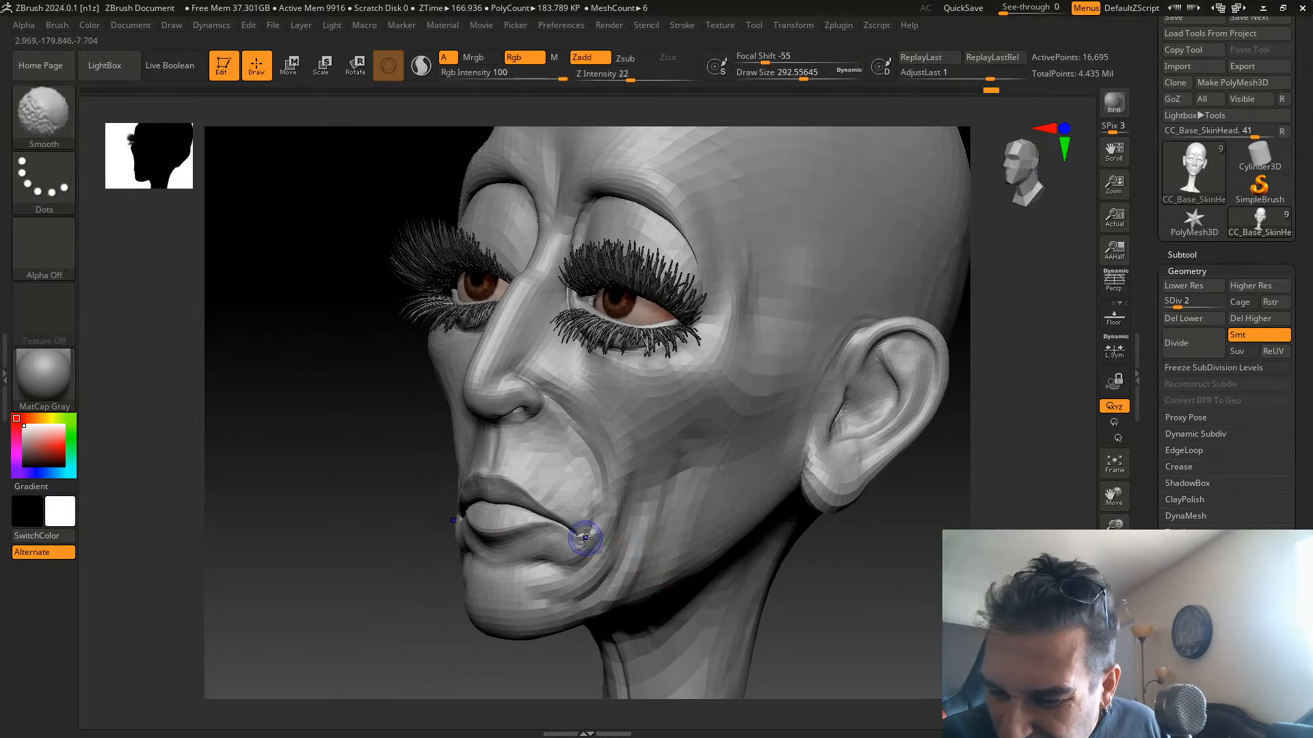
pyautogui.keyDown('shift'); pyautogui.moveTo(586, 536); pyautogui.dragTo(585, 529); pyautogui.keyUp('shift')
pyautogui.keyDown('shift'); pyautogui.moveTo(585, 529); pyautogui.dragTo(588, 514); pyautogui.keyUp('shift')
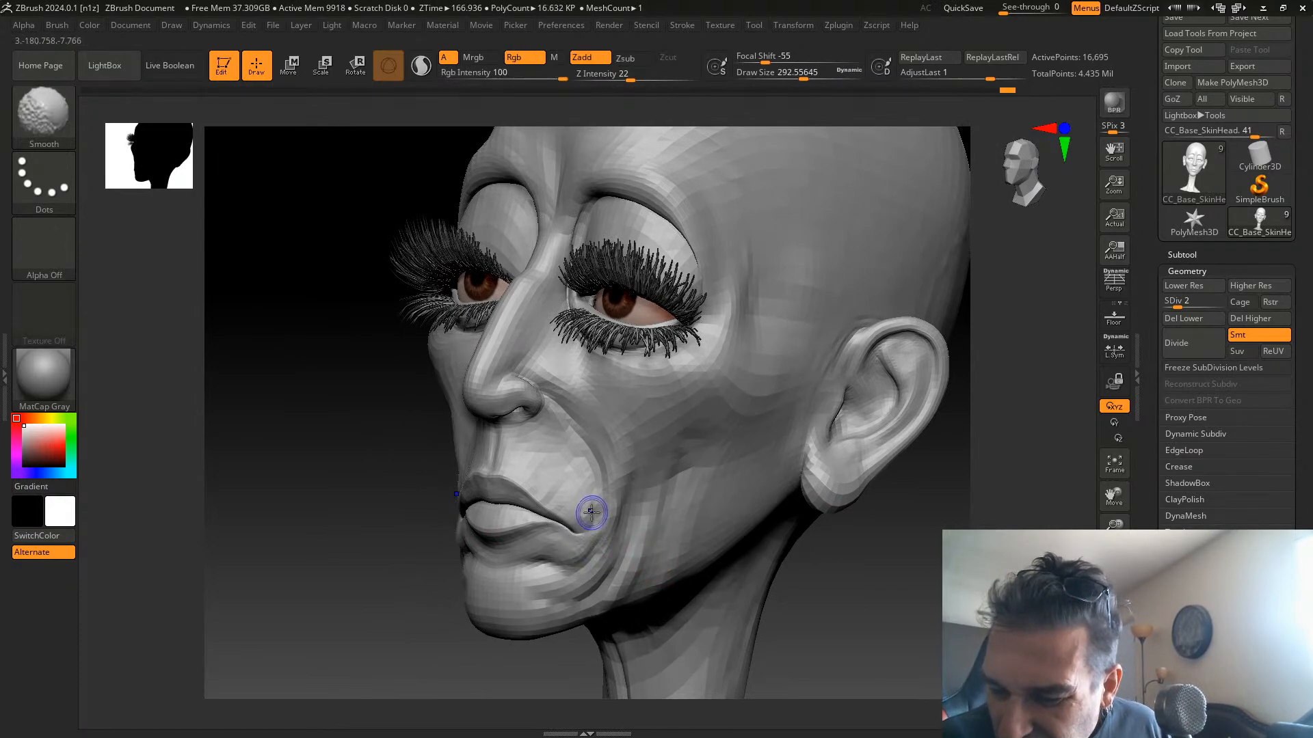
# Smooth the side of the nostril as seen from below
pyautogui.moveTo(454, 657); pyautogui.dragTo(592, 595)
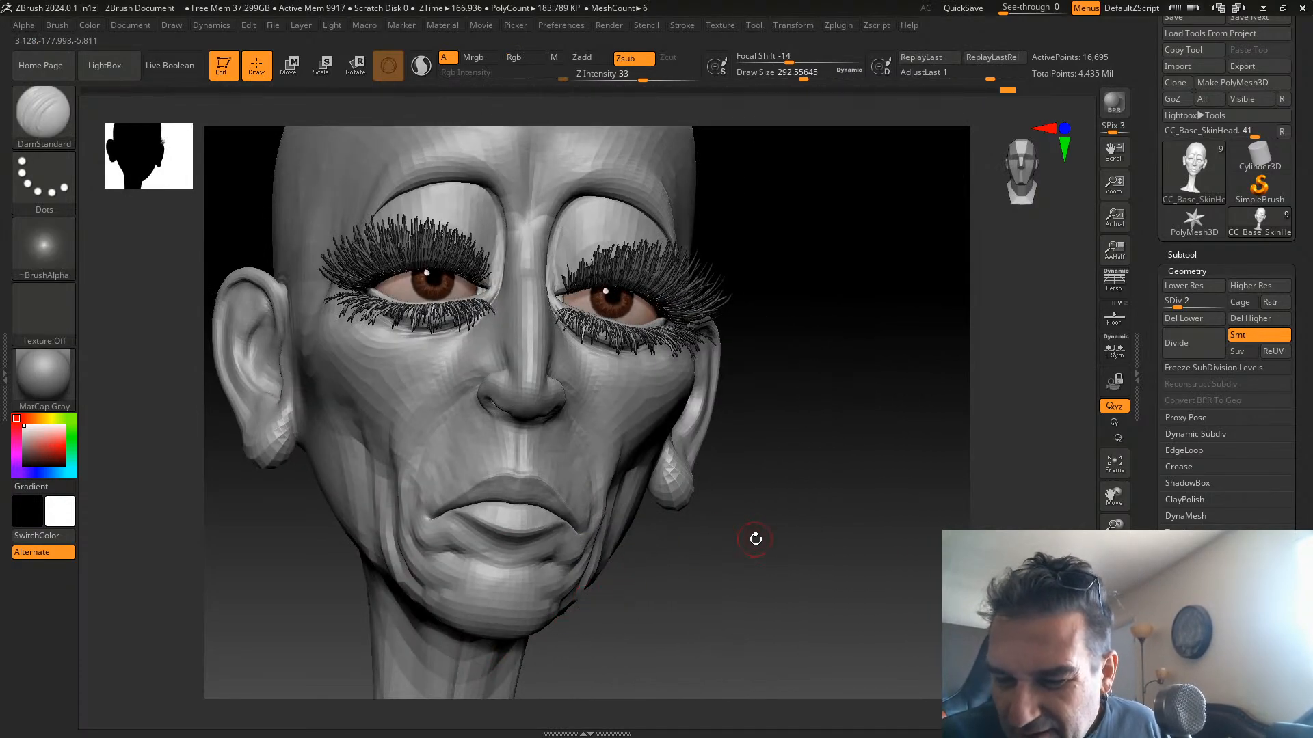
pyautogui.moveTo(748, 554); pyautogui.dragTo(704, 568)
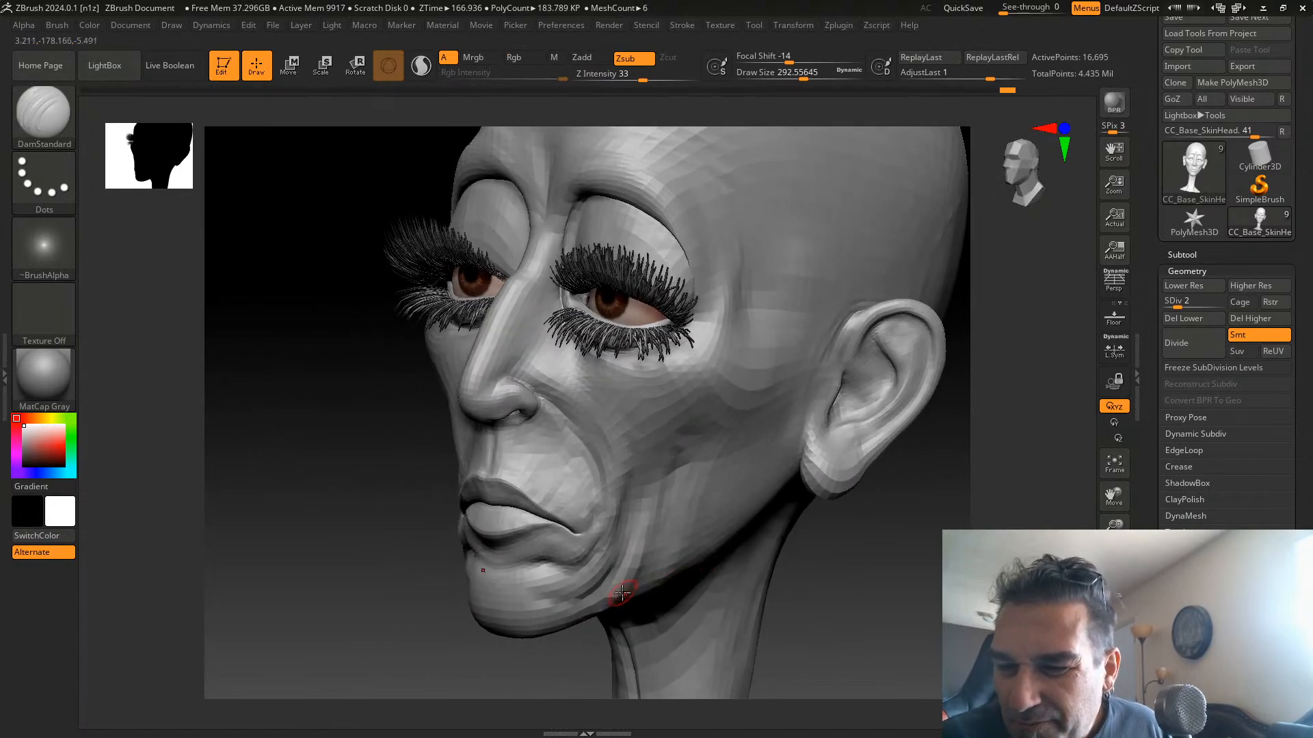
pyautogui.moveTo(373, 628); pyautogui.dragTo(373, 527)
pyautogui.press('shift')
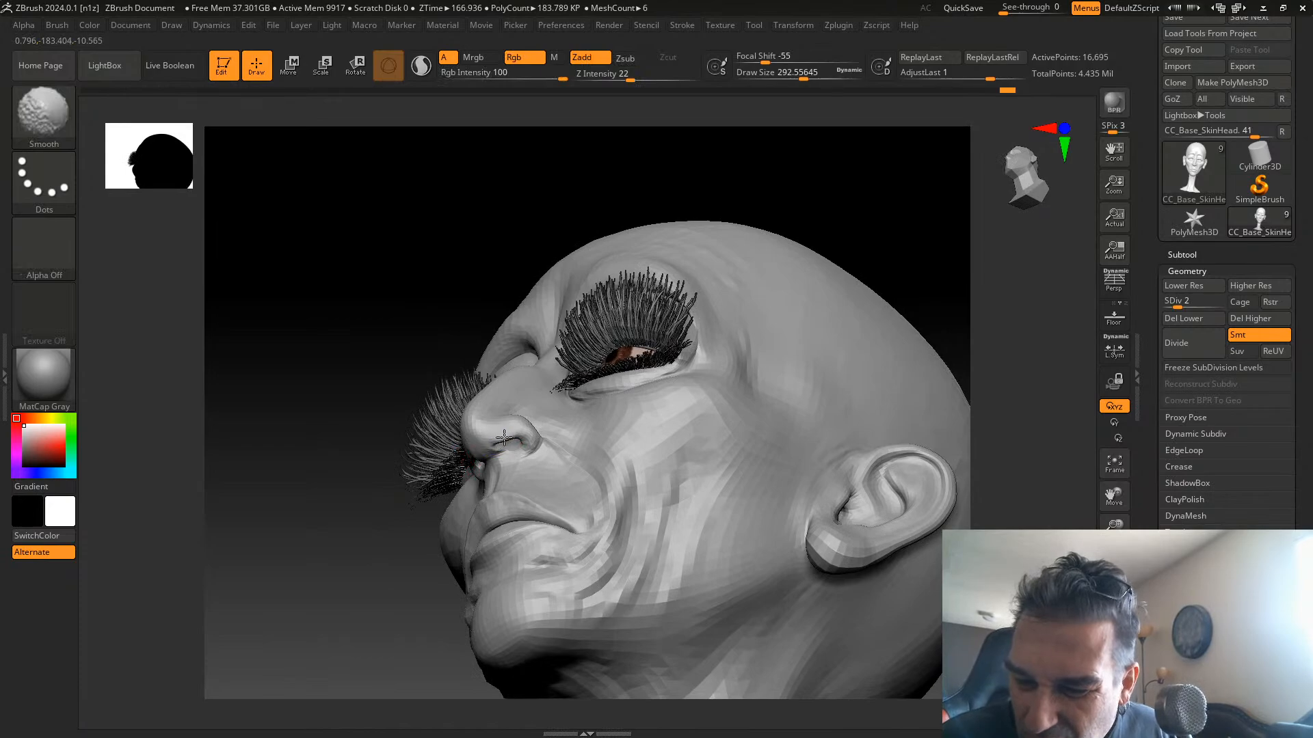
pyautogui.moveTo(404, 527)
pyautogui.mouseDown()
pyautogui.moveTo(740, 490)
pyautogui.moveTo(711, 479)
pyautogui.mouseUp()
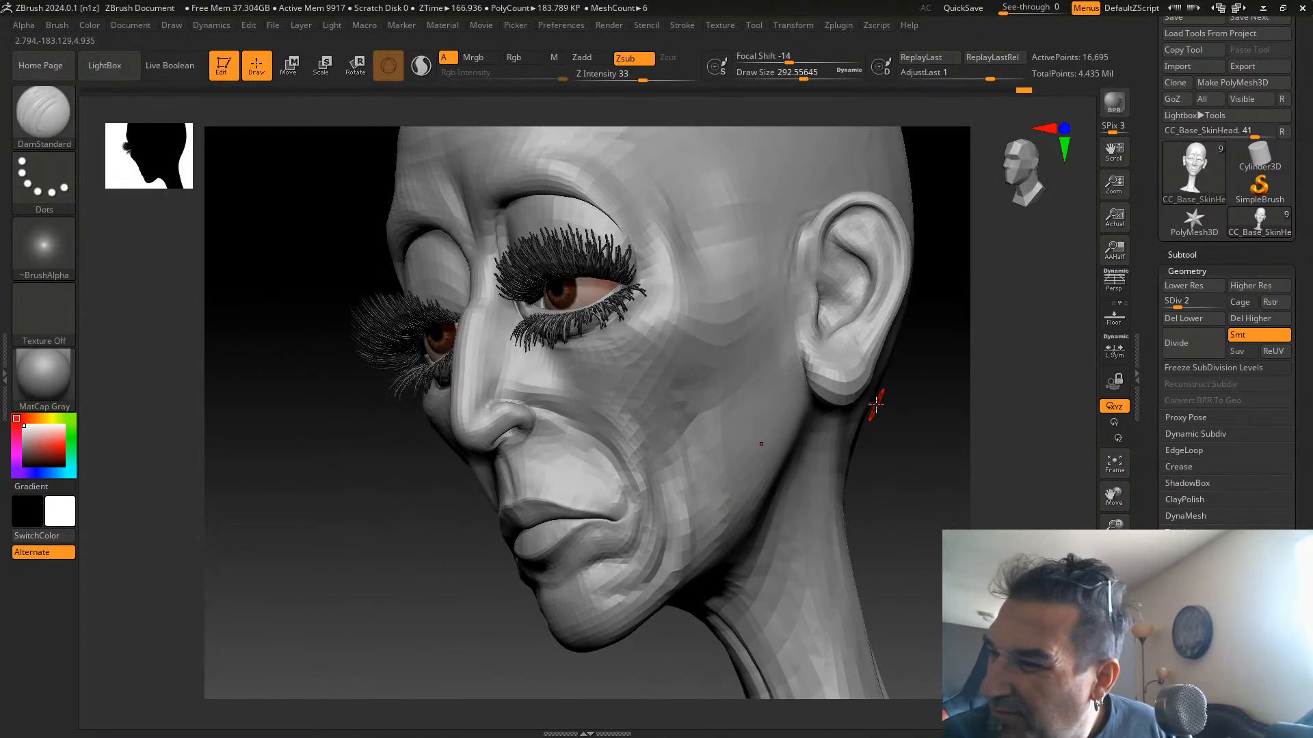
# Raise the head to subdivision level 4 and check the face, ear and neck in profile
pyautogui.moveTo(1188, 301); pyautogui.dragTo(1201, 301)
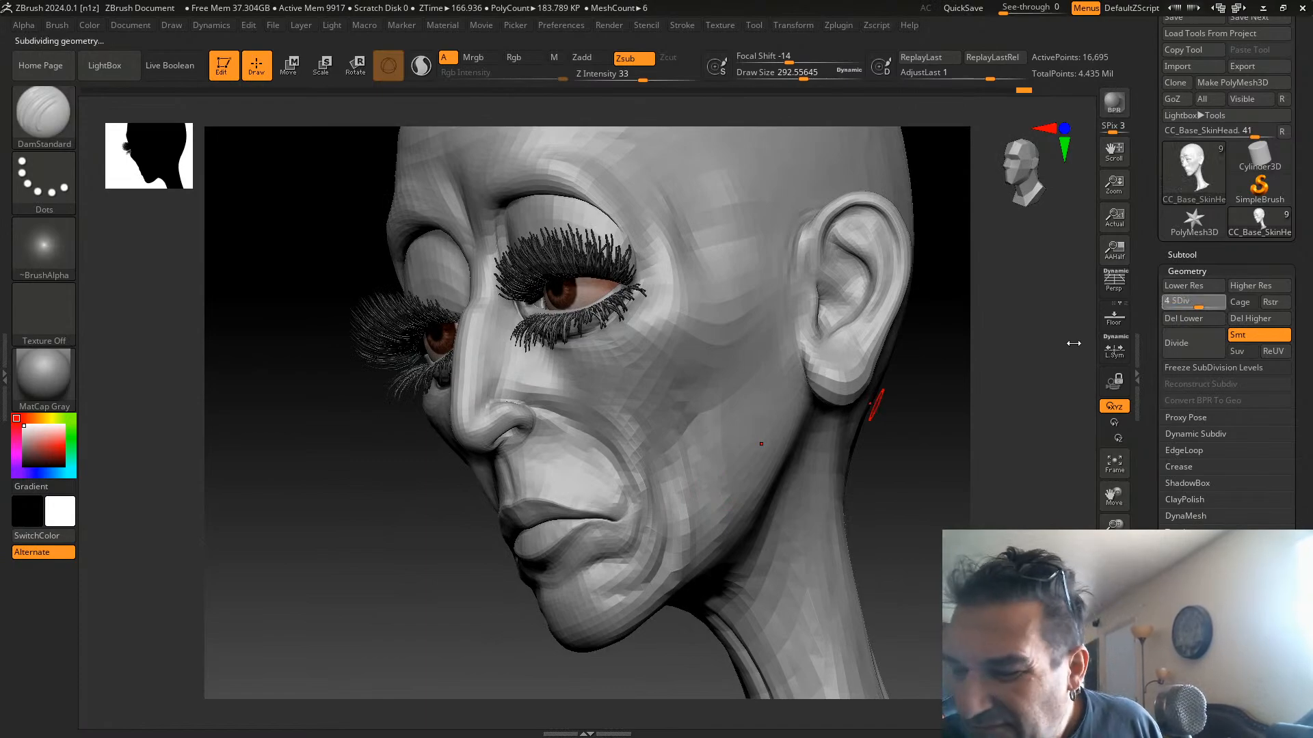
pyautogui.moveTo(958, 431); pyautogui.dragTo(882, 451)
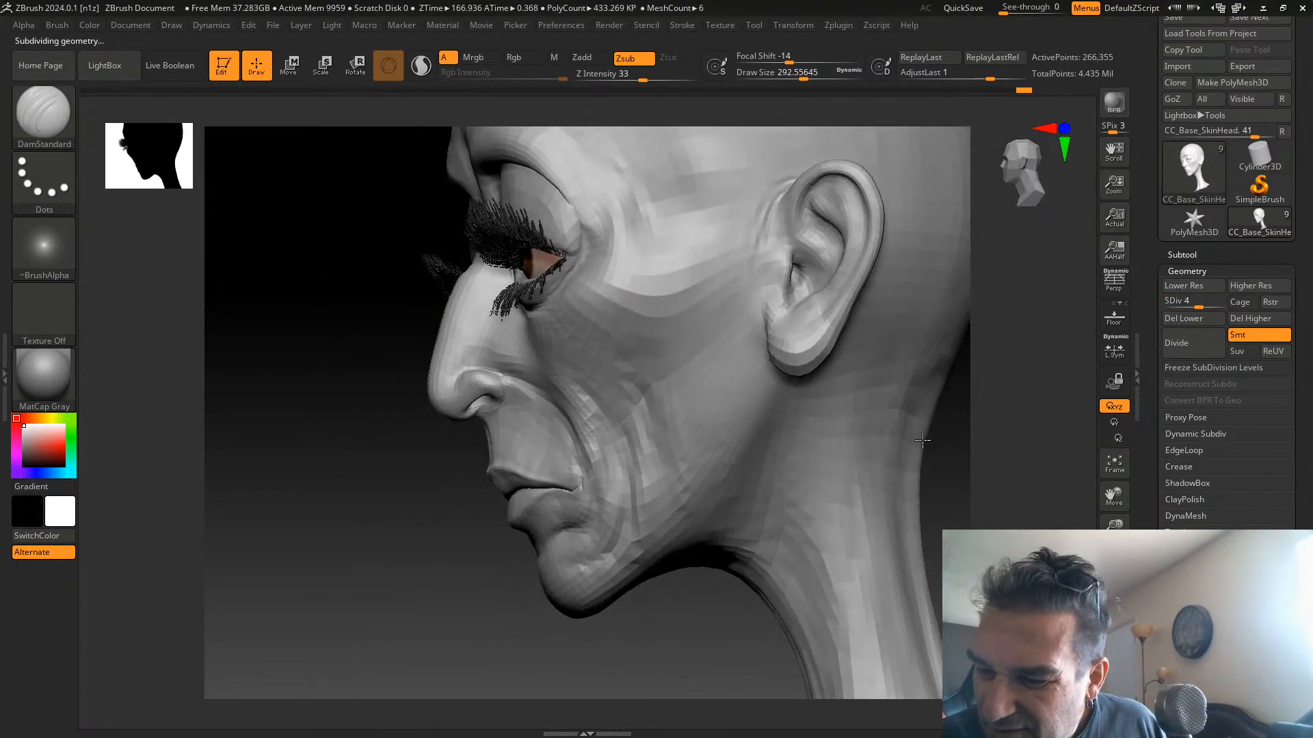
pyautogui.moveTo(697, 618); pyautogui.dragTo(812, 504)
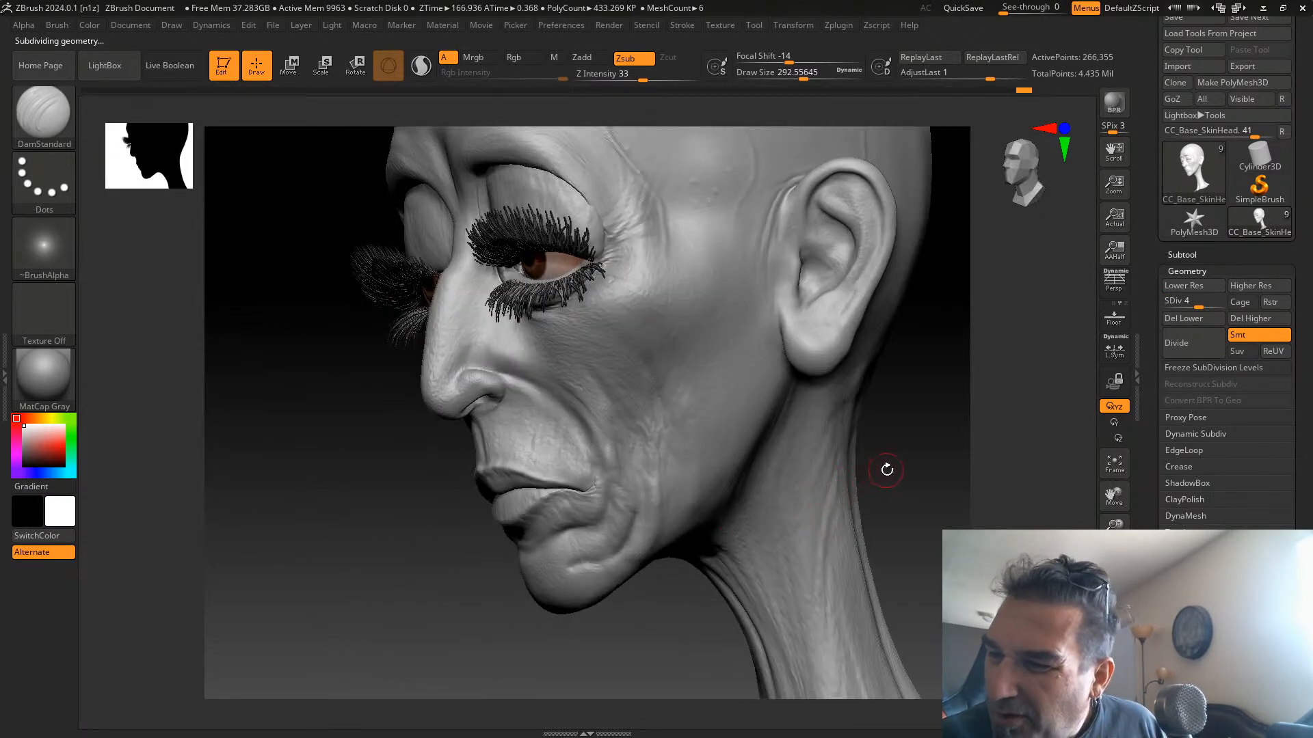
pyautogui.moveTo(887, 469); pyautogui.dragTo(844, 495)
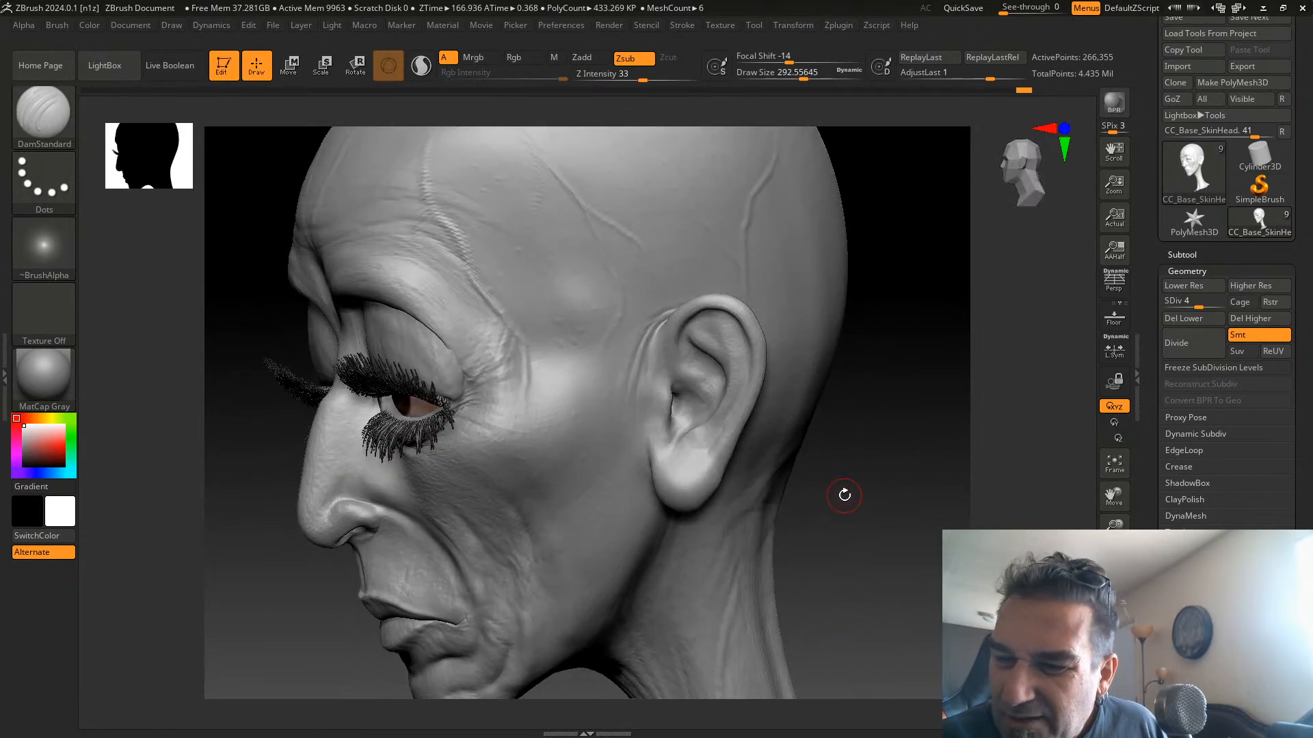
# Load the ZBGs Directional Skin Base brush from the Skin brushes folder in LightBox
pyautogui.click(44, 109)
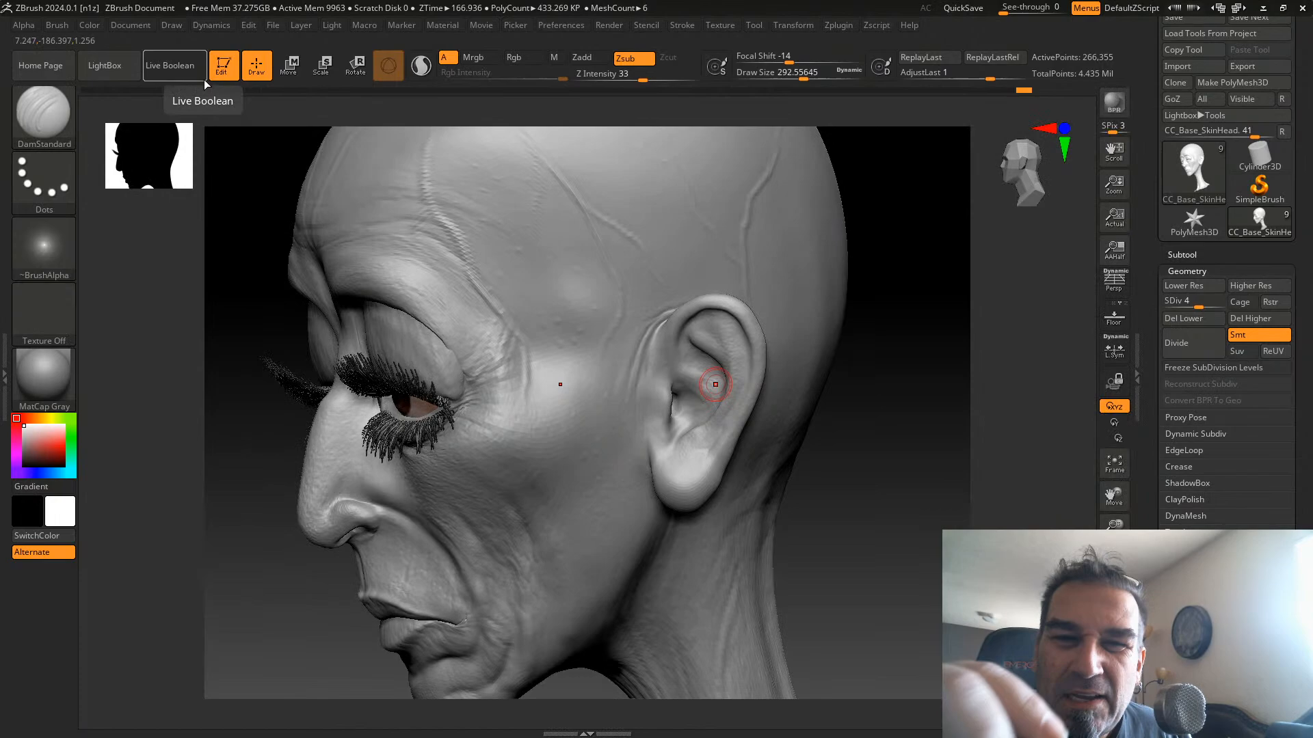
pyautogui.click(110, 68)
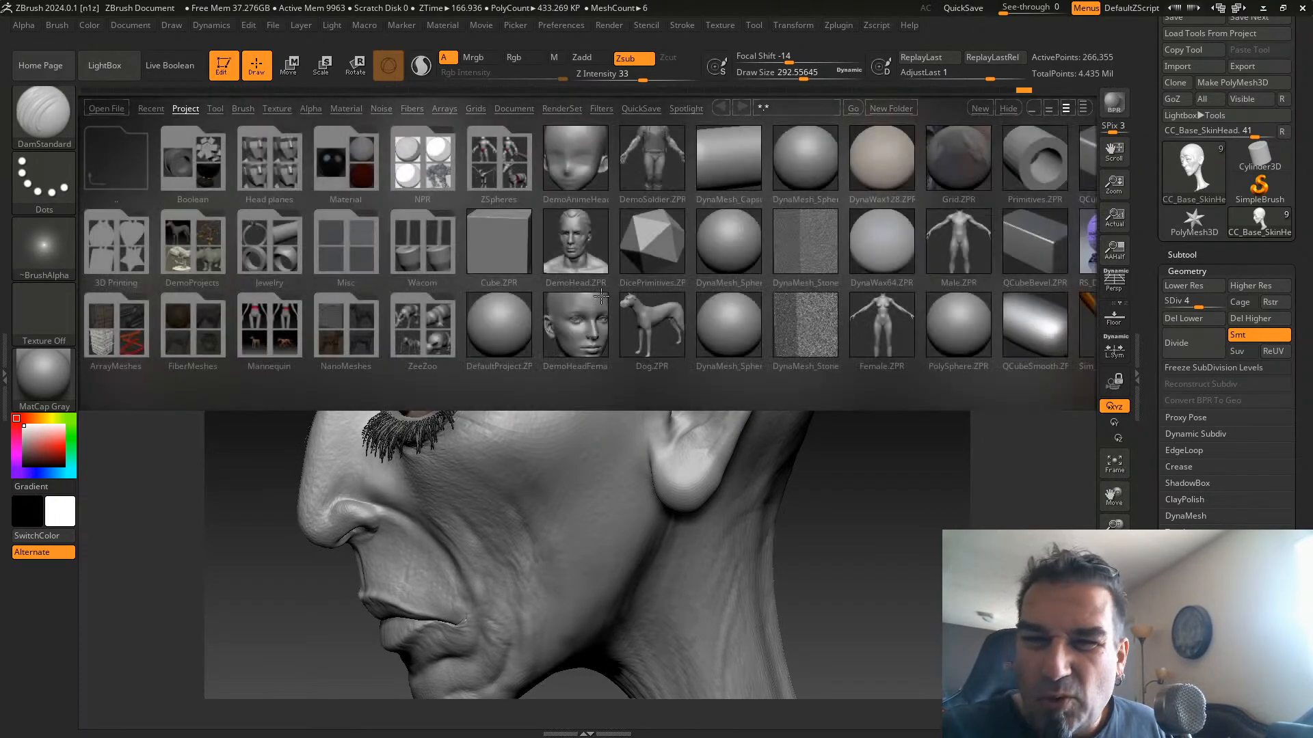
pyautogui.click(243, 108)
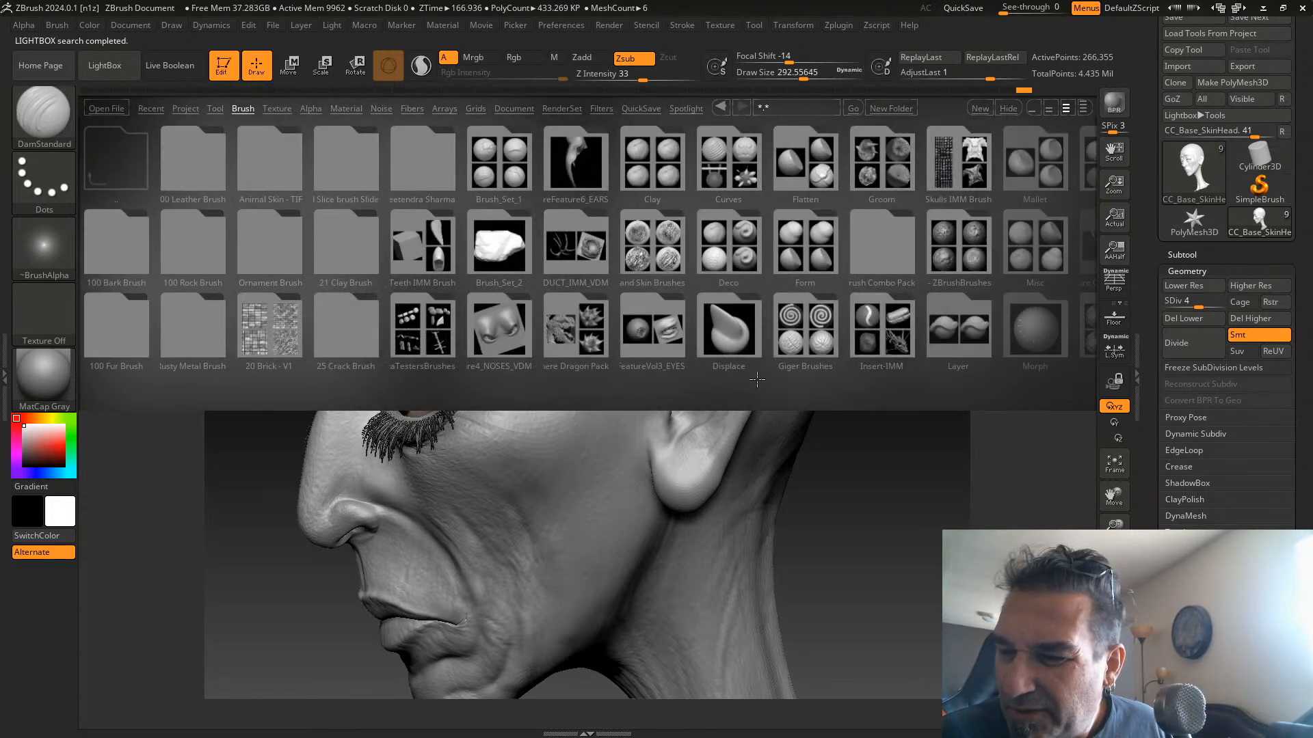
pyautogui.moveTo(757, 380); pyautogui.dragTo(580, 384)
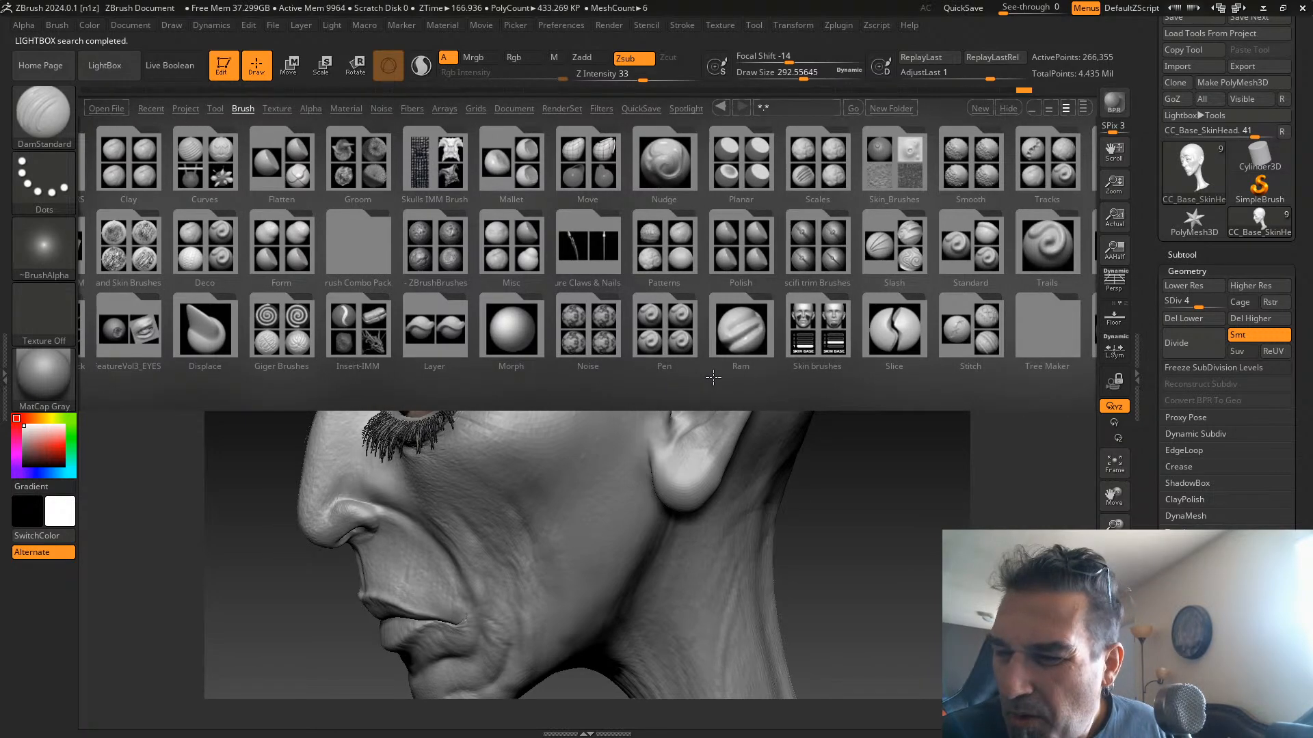
pyautogui.moveTo(714, 377); pyautogui.dragTo(634, 383)
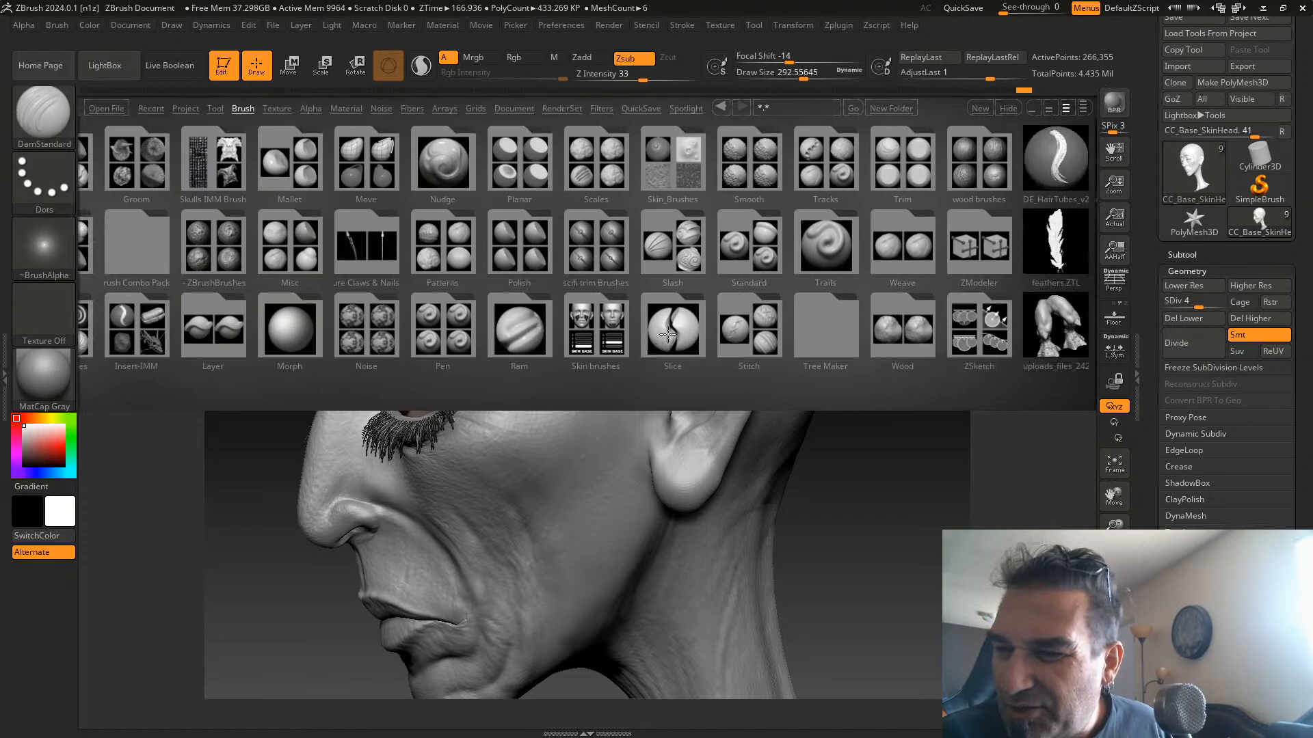
pyautogui.doubleClick(594, 326)
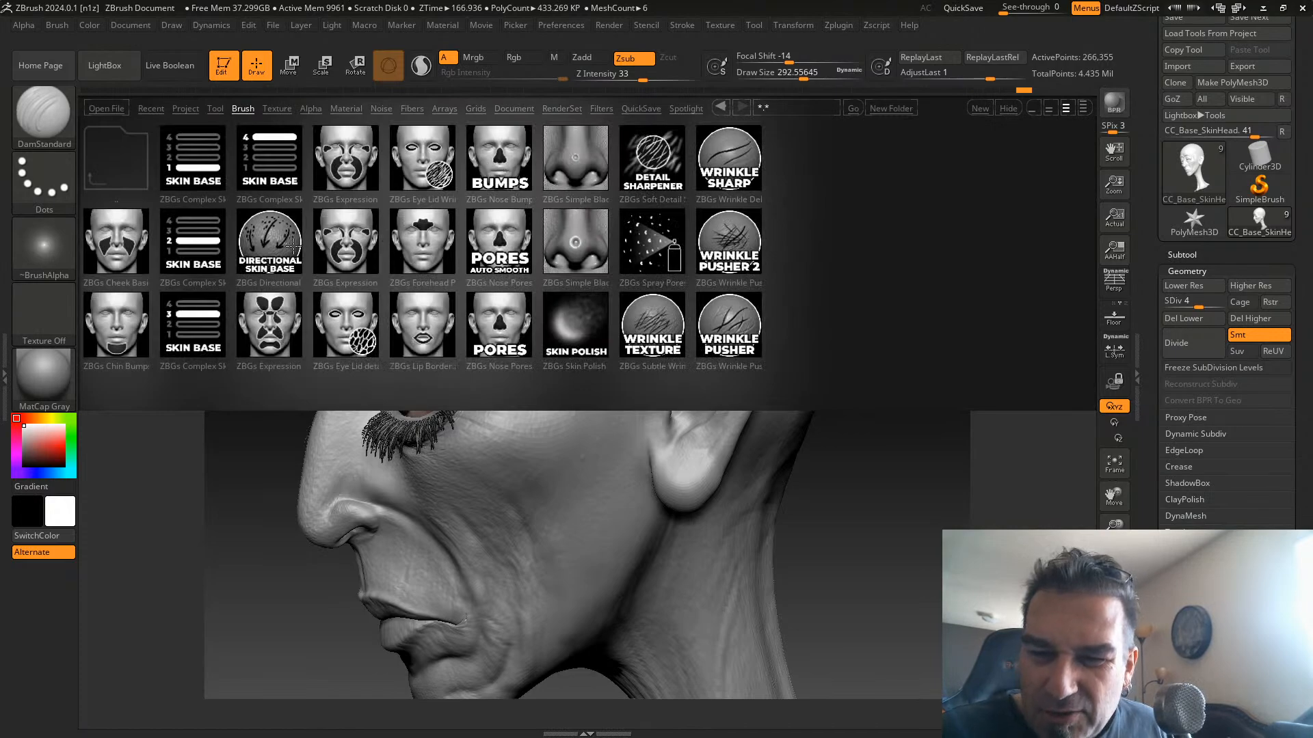
pyautogui.doubleClick(293, 244)
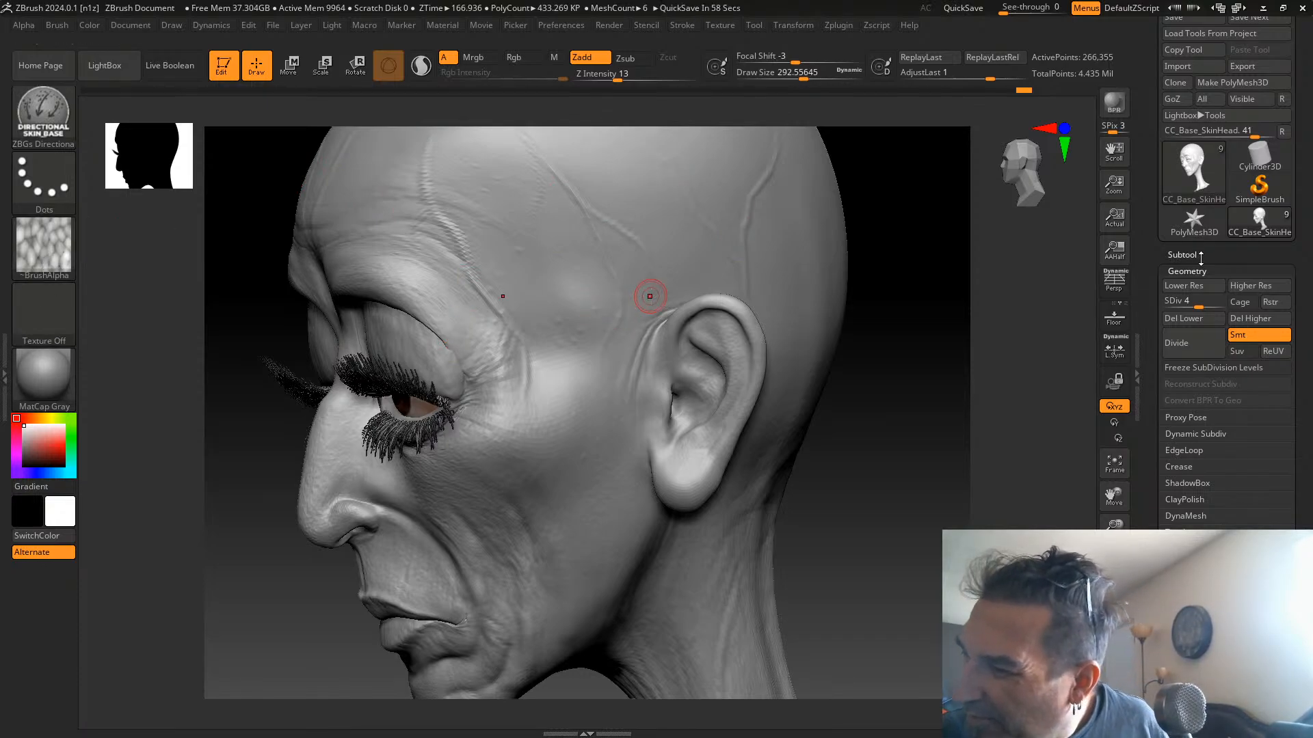
# Raise the head to subdivision level 6 and texture the temple with the directional skin brush at a draw size of about 611
pyautogui.moveTo(1200, 306); pyautogui.dragTo(1231, 305)
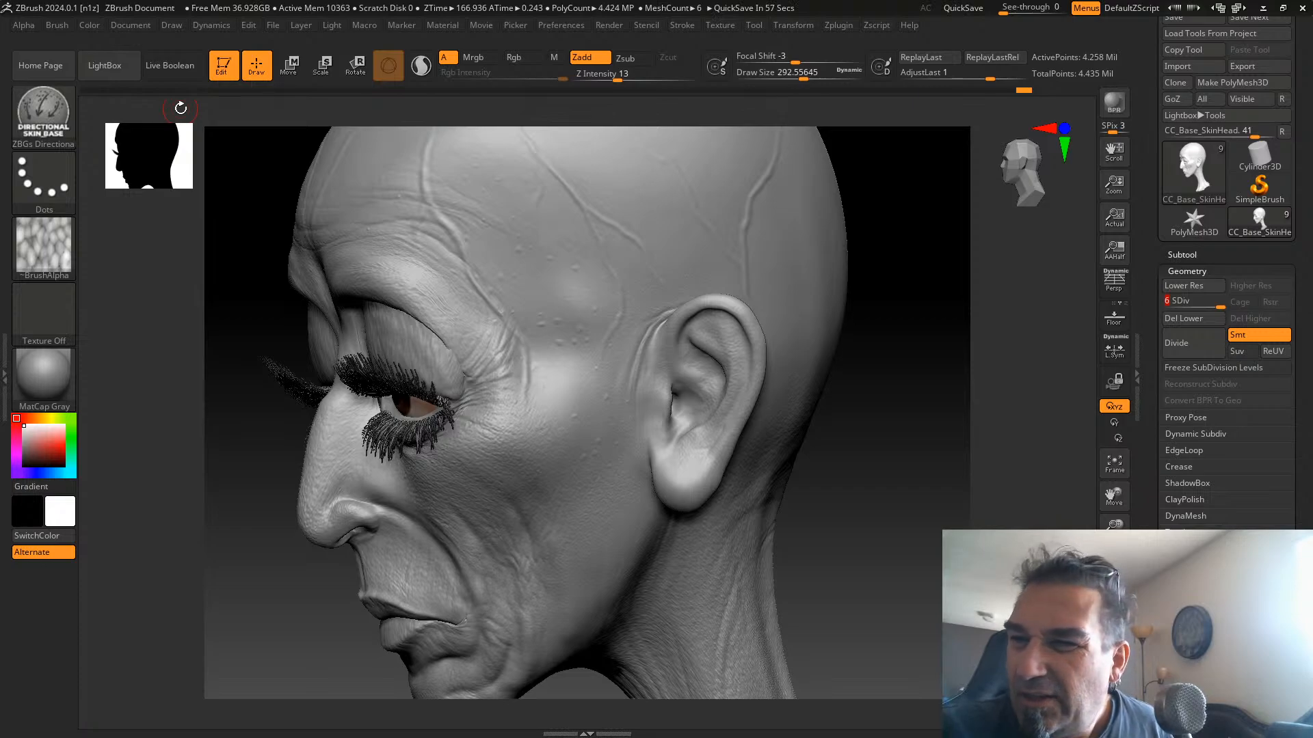
pyautogui.moveTo(804, 76); pyautogui.dragTo(832, 76)
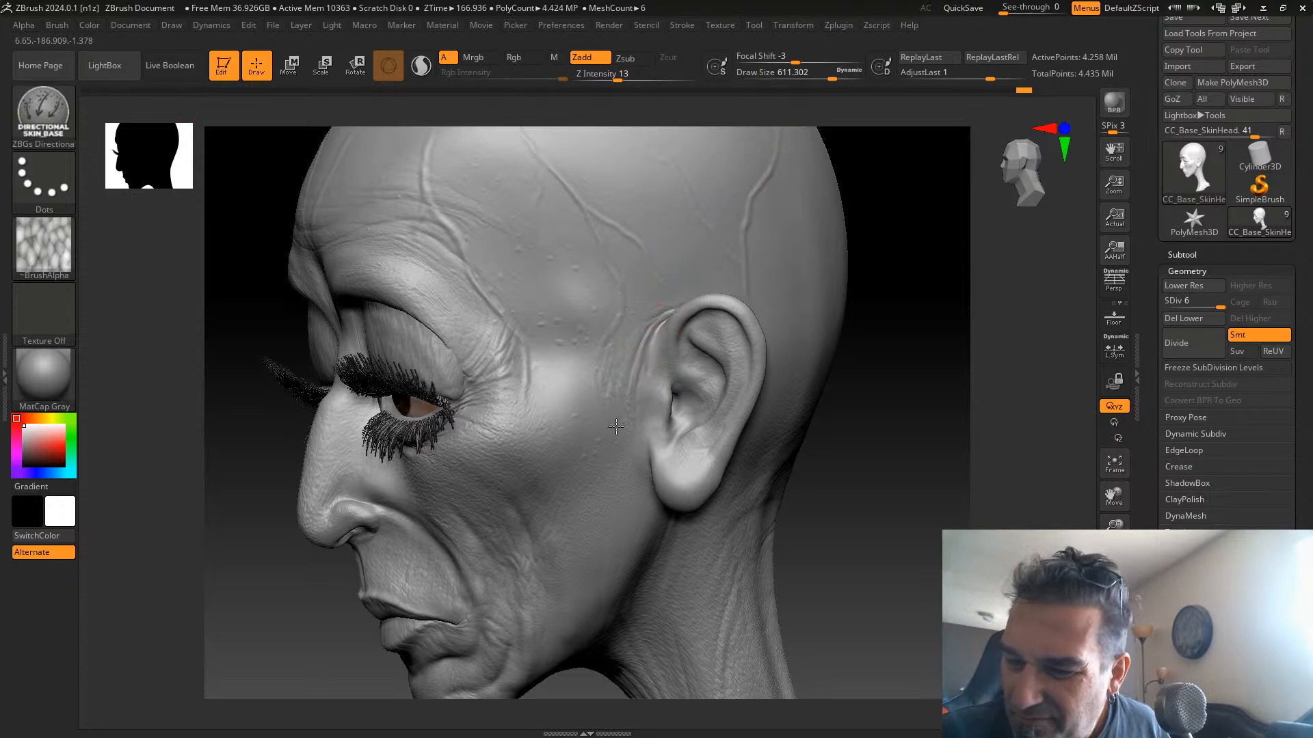
pyautogui.moveTo(582, 359)
pyautogui.mouseDown()
pyautogui.moveTo(557, 349)
pyautogui.moveTo(526, 387)
pyautogui.moveTo(521, 264)
pyautogui.mouseUp()
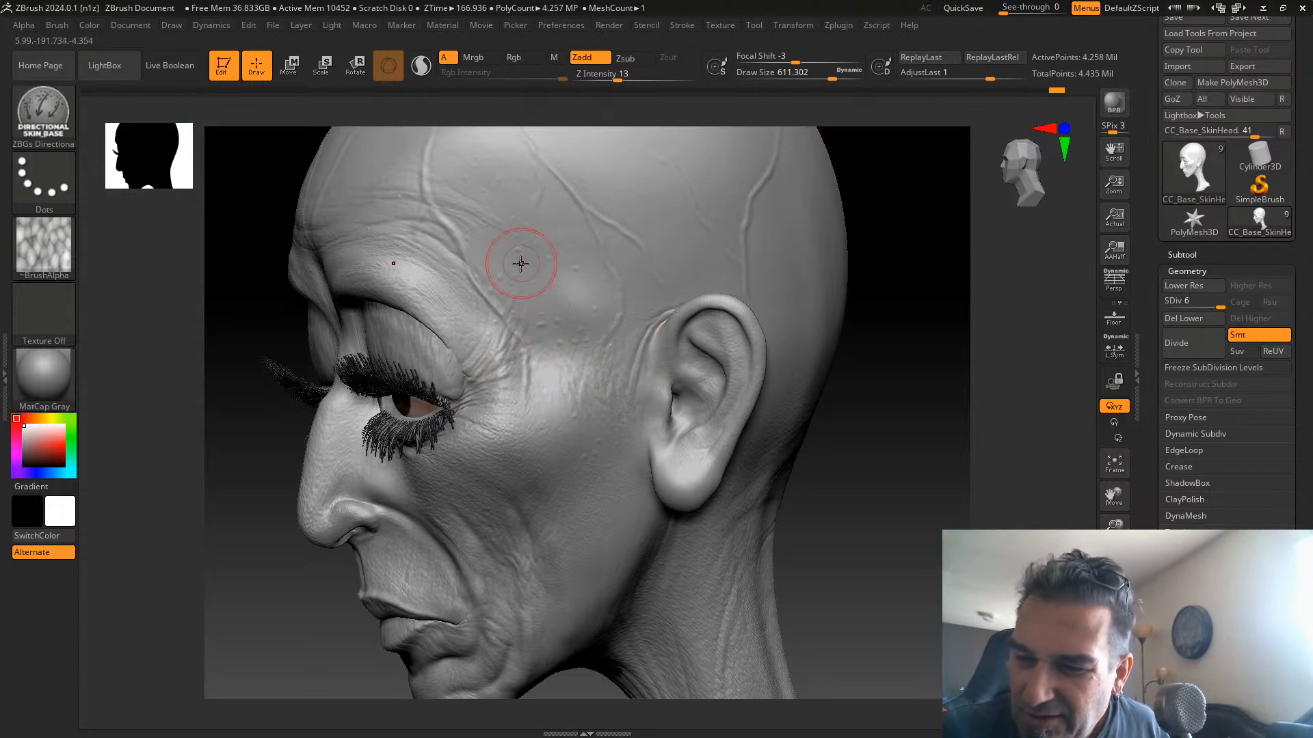
pyautogui.moveTo(493, 321)
pyautogui.mouseDown()
pyautogui.moveTo(487, 235)
pyautogui.moveTo(456, 301)
pyautogui.mouseUp()
pyautogui.moveTo(445, 254)
pyautogui.mouseDown()
pyautogui.moveTo(446, 275)
pyautogui.moveTo(405, 212)
pyautogui.mouseUp()
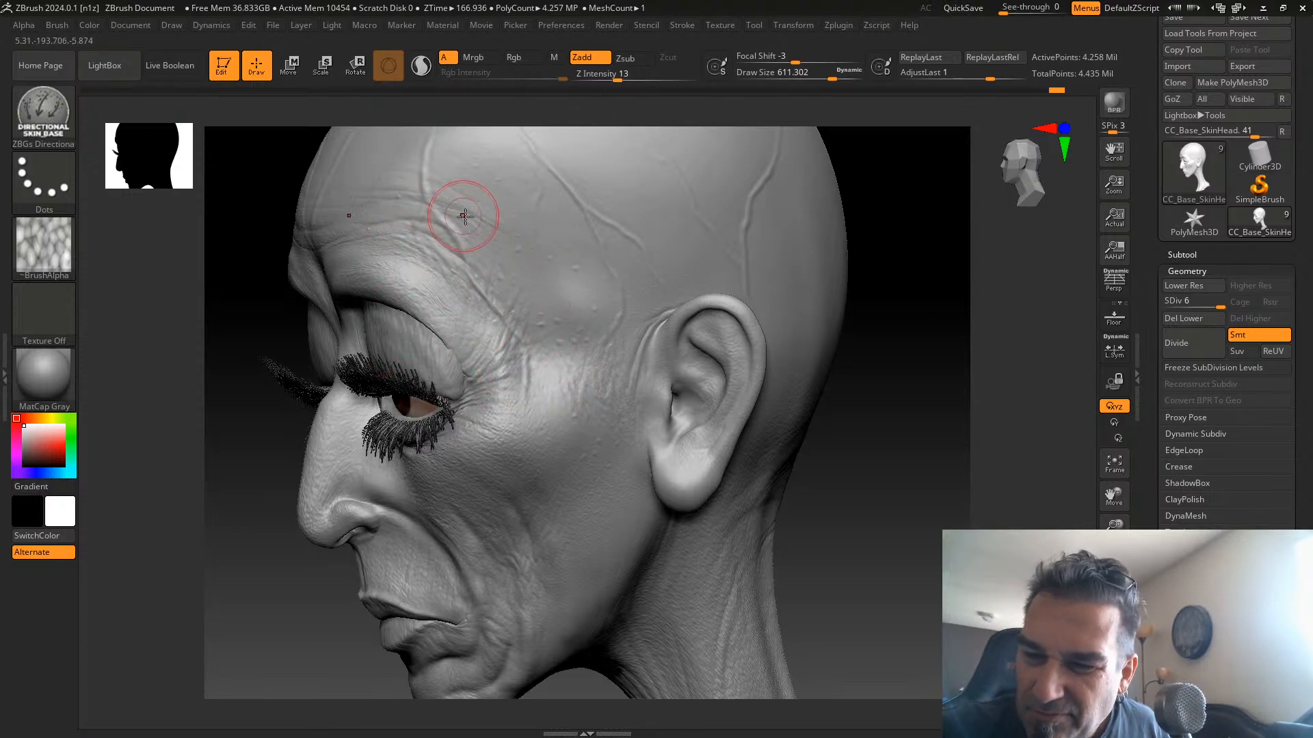
pyautogui.moveTo(522, 350)
pyautogui.mouseDown()
pyautogui.moveTo(545, 346)
pyautogui.moveTo(542, 275)
pyautogui.moveTo(536, 335)
pyautogui.mouseUp()
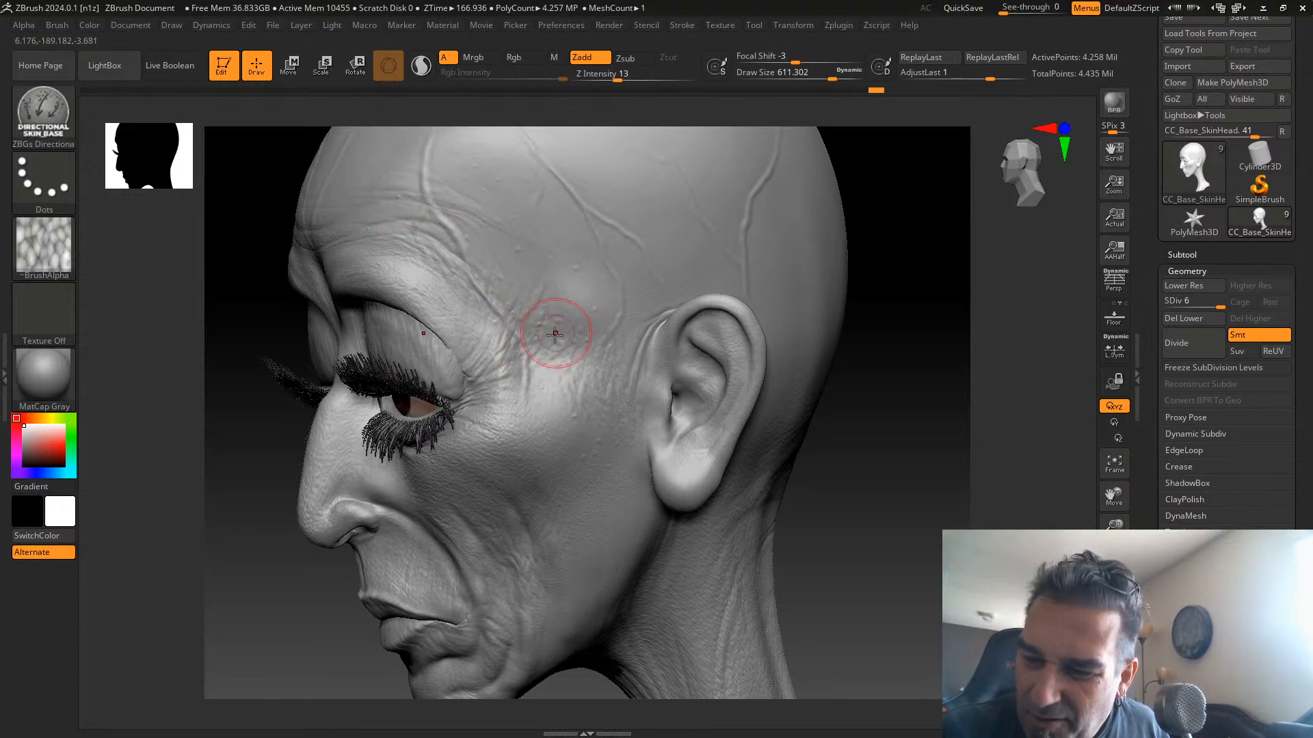
# Brush directional skin texture down the cheek and around the ear
pyautogui.moveTo(541, 390); pyautogui.dragTo(593, 446)
pyautogui.moveTo(528, 419); pyautogui.dragTo(597, 498)
pyautogui.moveTo(508, 442); pyautogui.dragTo(572, 496)
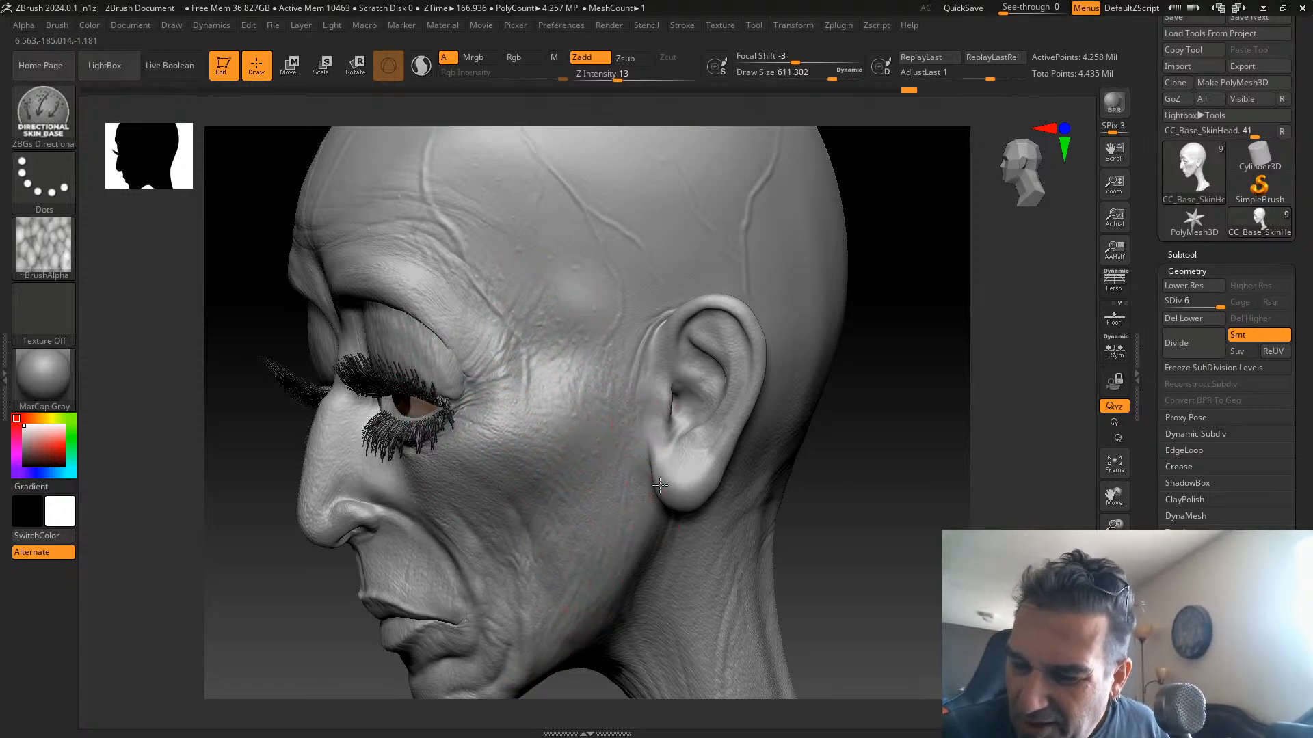
pyautogui.moveTo(724, 322); pyautogui.dragTo(710, 340)
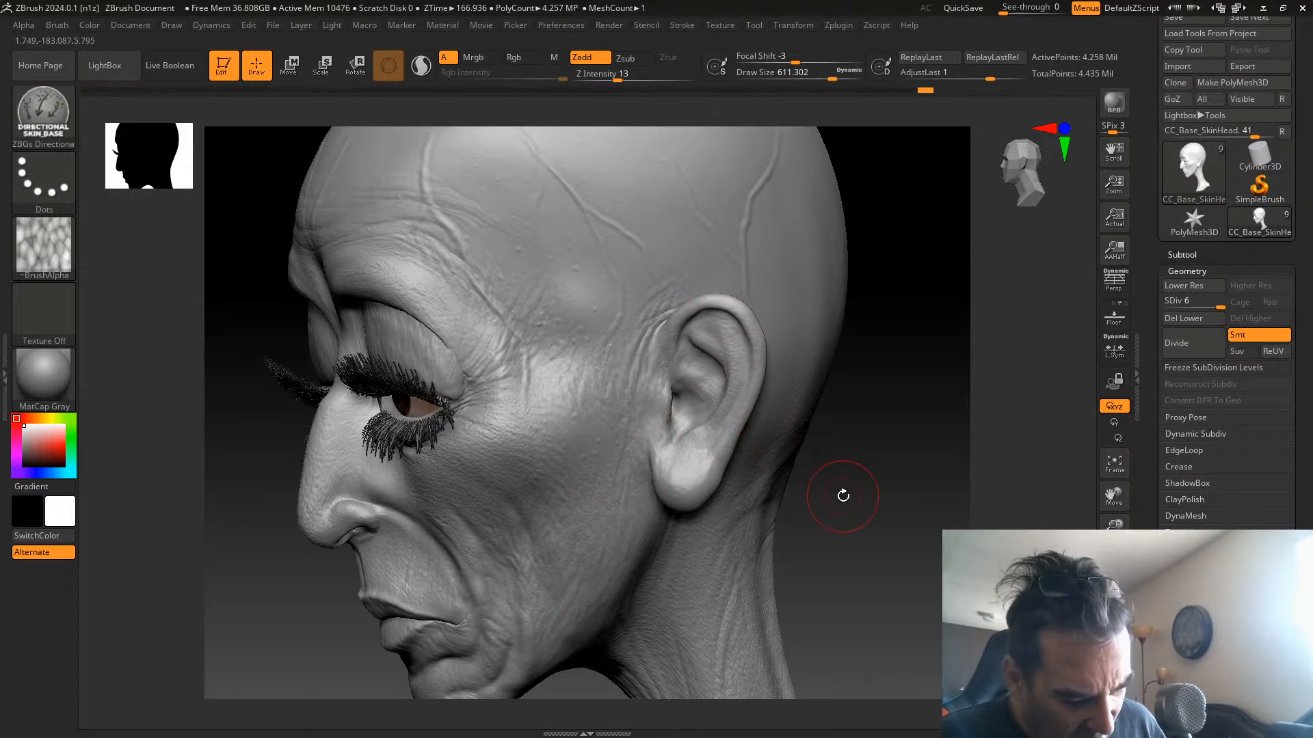
# Extend the directional skin texture along the jaw, chin and upper neck
pyautogui.moveTo(857, 492); pyautogui.dragTo(847, 280)
pyautogui.moveTo(489, 536); pyautogui.dragTo(472, 490)
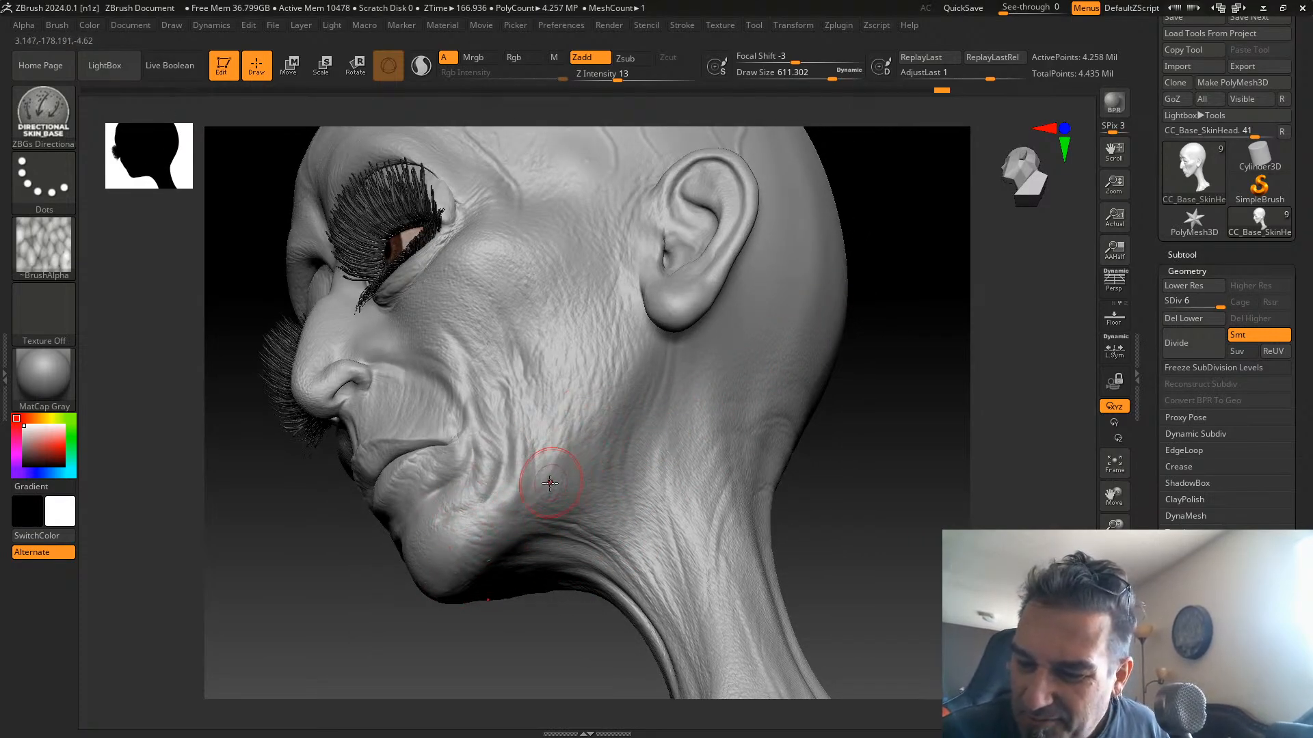
pyautogui.moveTo(551, 482)
pyautogui.mouseDown()
pyautogui.moveTo(630, 548)
pyautogui.moveTo(602, 371)
pyautogui.moveTo(697, 581)
pyautogui.mouseUp()
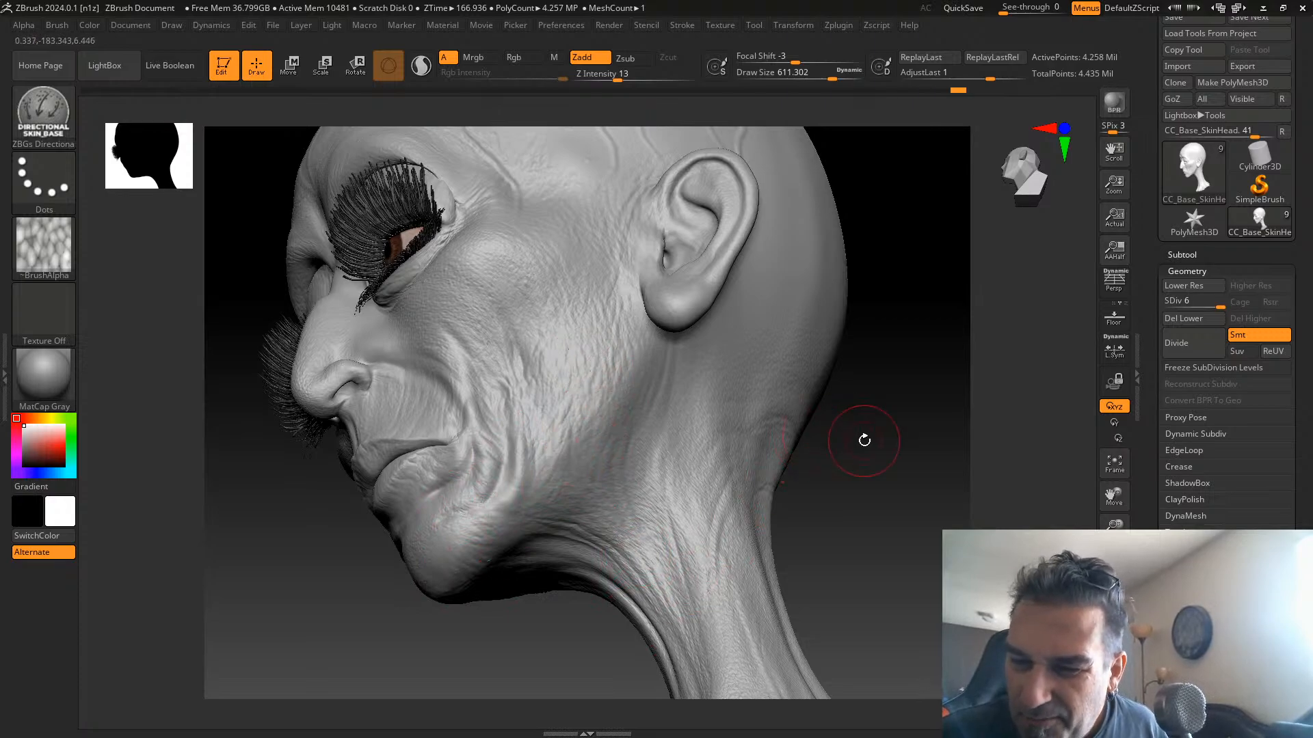
pyautogui.moveTo(861, 443); pyautogui.dragTo(817, 475)
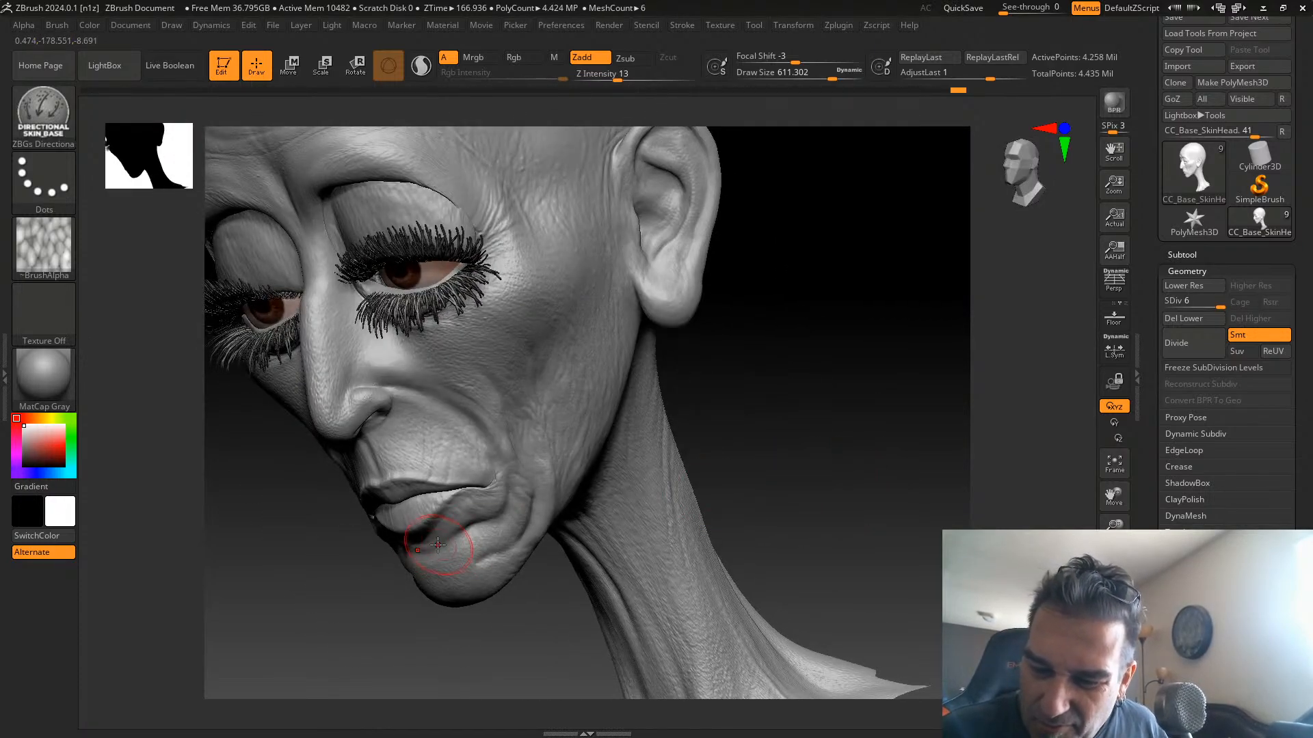
pyautogui.moveTo(922, 443)
pyautogui.mouseDown()
pyautogui.moveTo(937, 433)
pyautogui.moveTo(848, 530)
pyautogui.mouseUp()
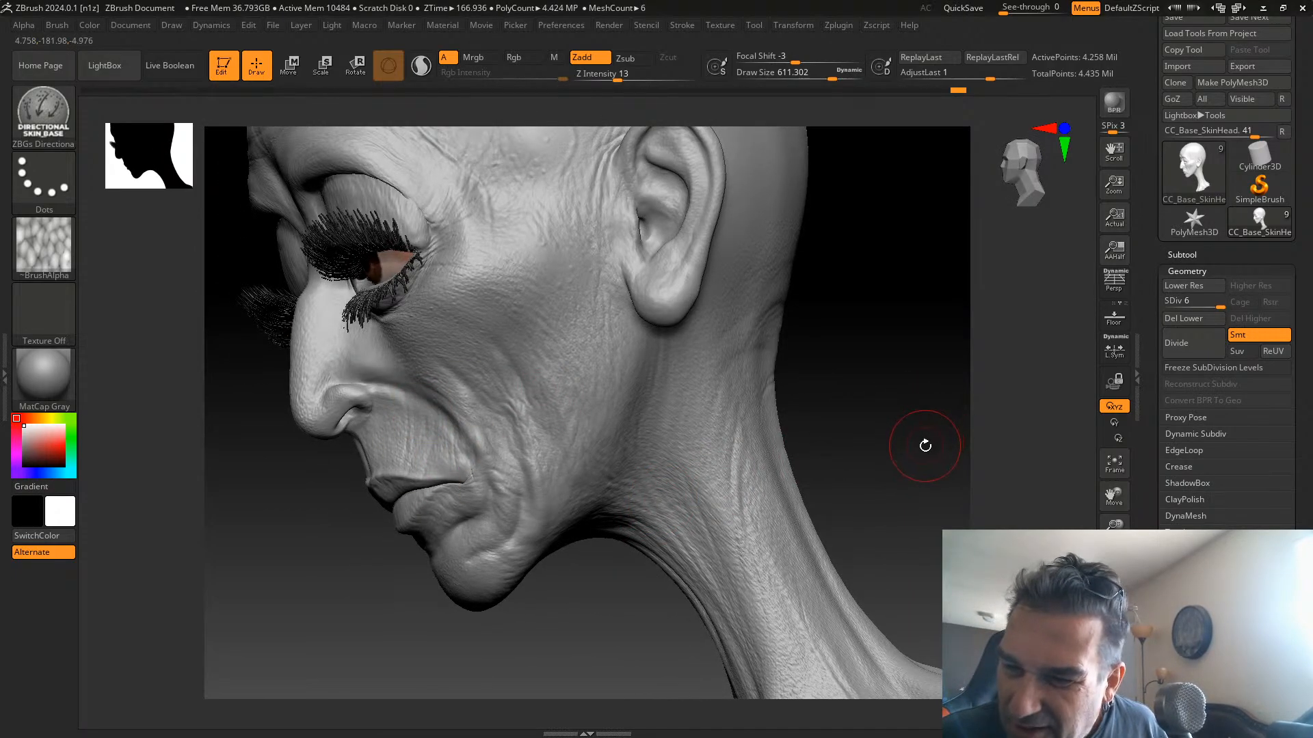
# Cover the side of the neck with directional skin texture, following its vertical folds
pyautogui.keyDown('alt'); pyautogui.moveTo(925, 446); pyautogui.dragTo(826, 328); pyautogui.keyUp('alt')
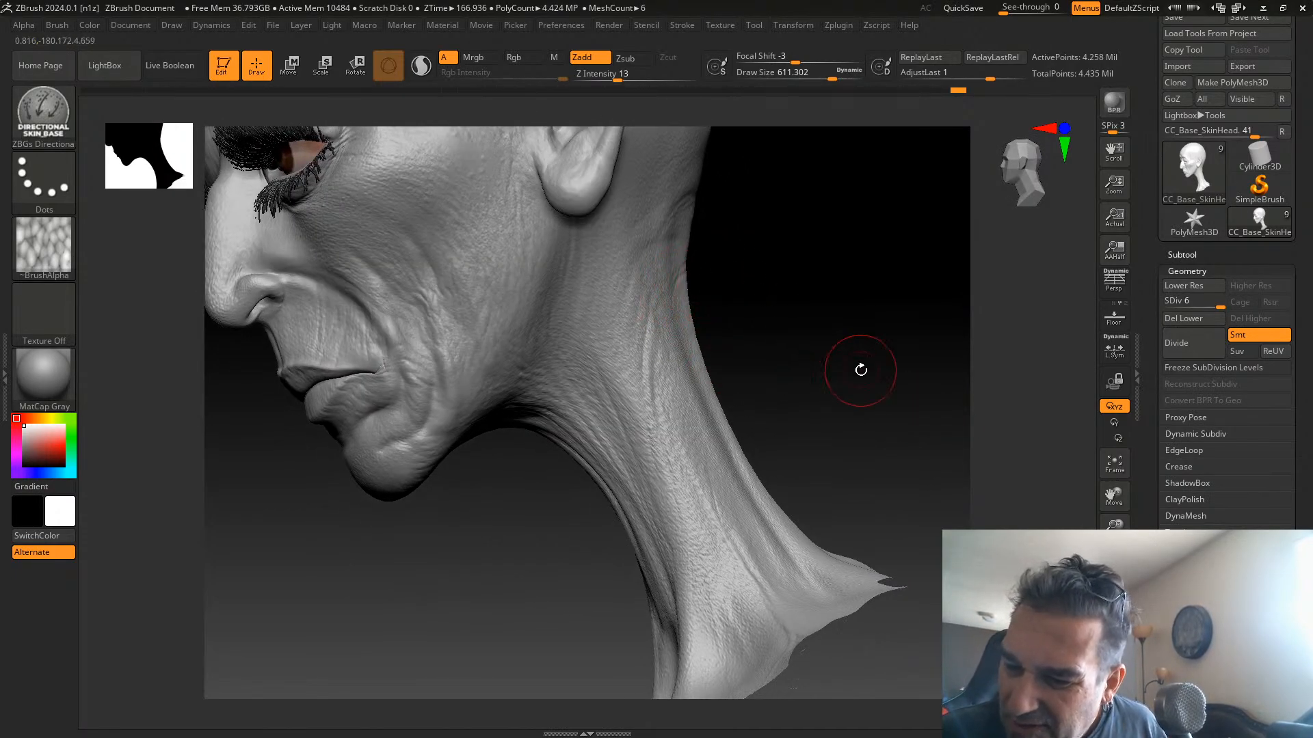
pyautogui.moveTo(860, 370); pyautogui.dragTo(797, 367)
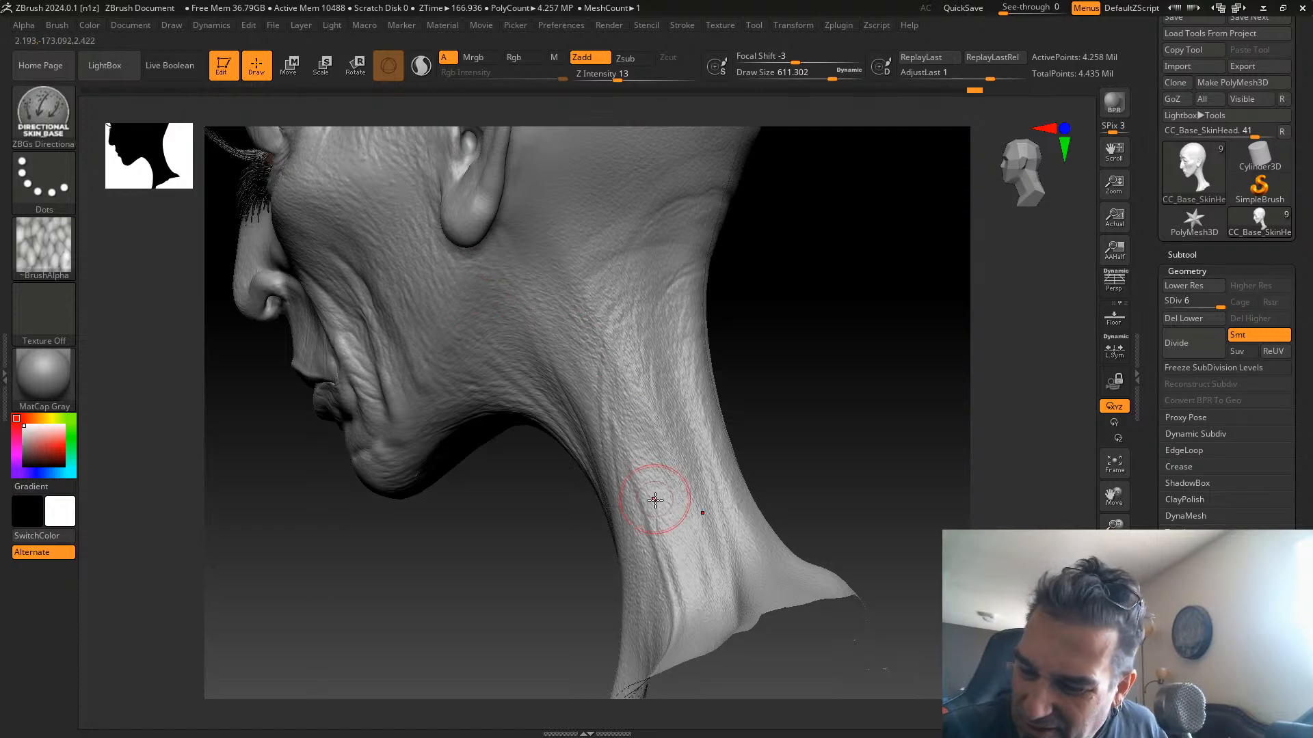
pyautogui.moveTo(806, 430); pyautogui.dragTo(867, 421)
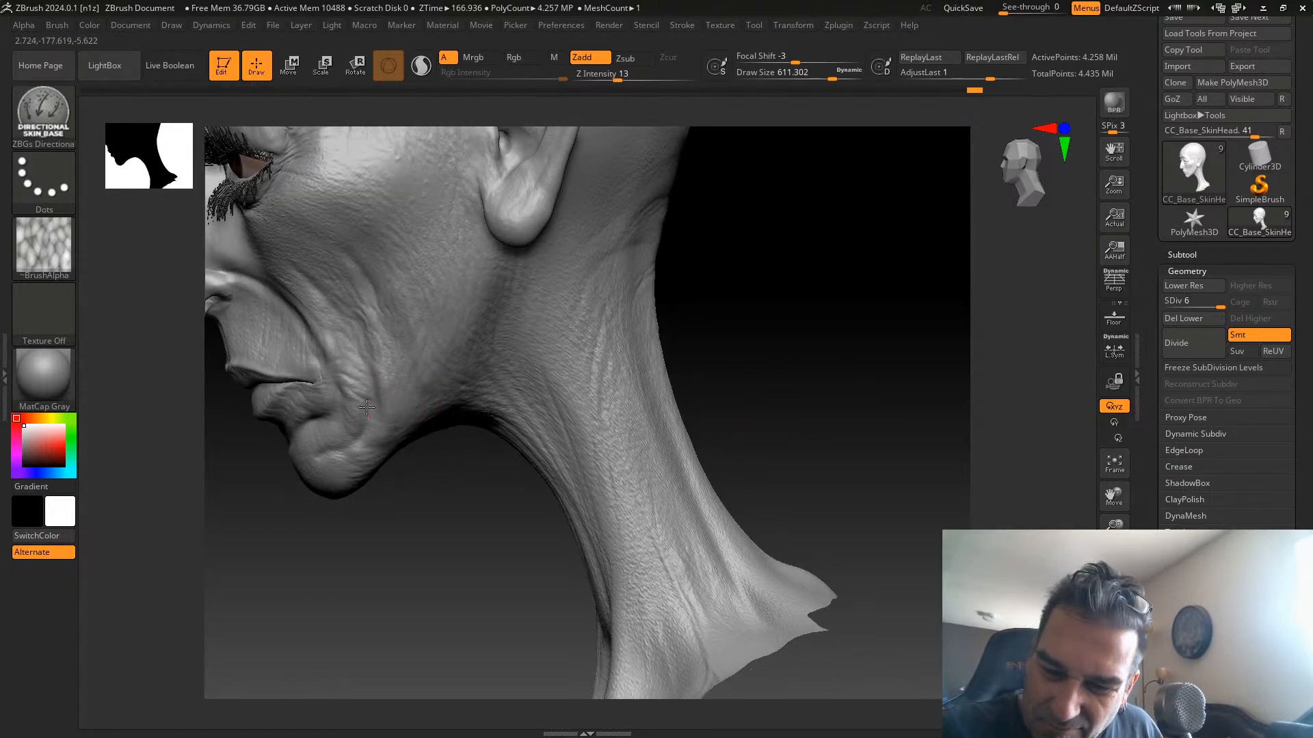
# Brush directional skin texture over the nape, the back of the neck and the area behind the ear
pyautogui.moveTo(786, 311)
pyautogui.mouseDown()
pyautogui.moveTo(759, 343)
pyautogui.moveTo(806, 288)
pyautogui.moveTo(590, 448)
pyautogui.mouseUp()
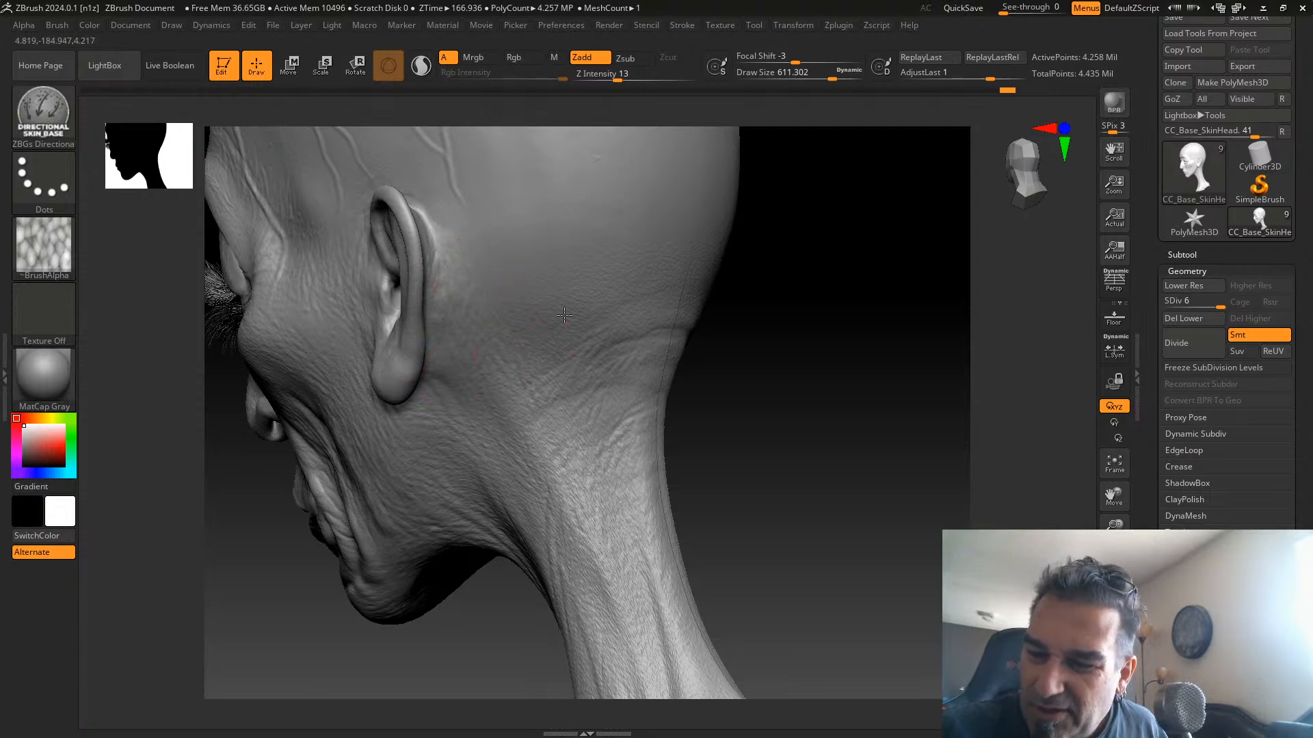
pyautogui.moveTo(767, 423)
pyautogui.mouseDown()
pyautogui.moveTo(756, 363)
pyautogui.moveTo(768, 407)
pyautogui.moveTo(809, 449)
pyautogui.moveTo(768, 380)
pyautogui.moveTo(761, 425)
pyautogui.mouseUp()
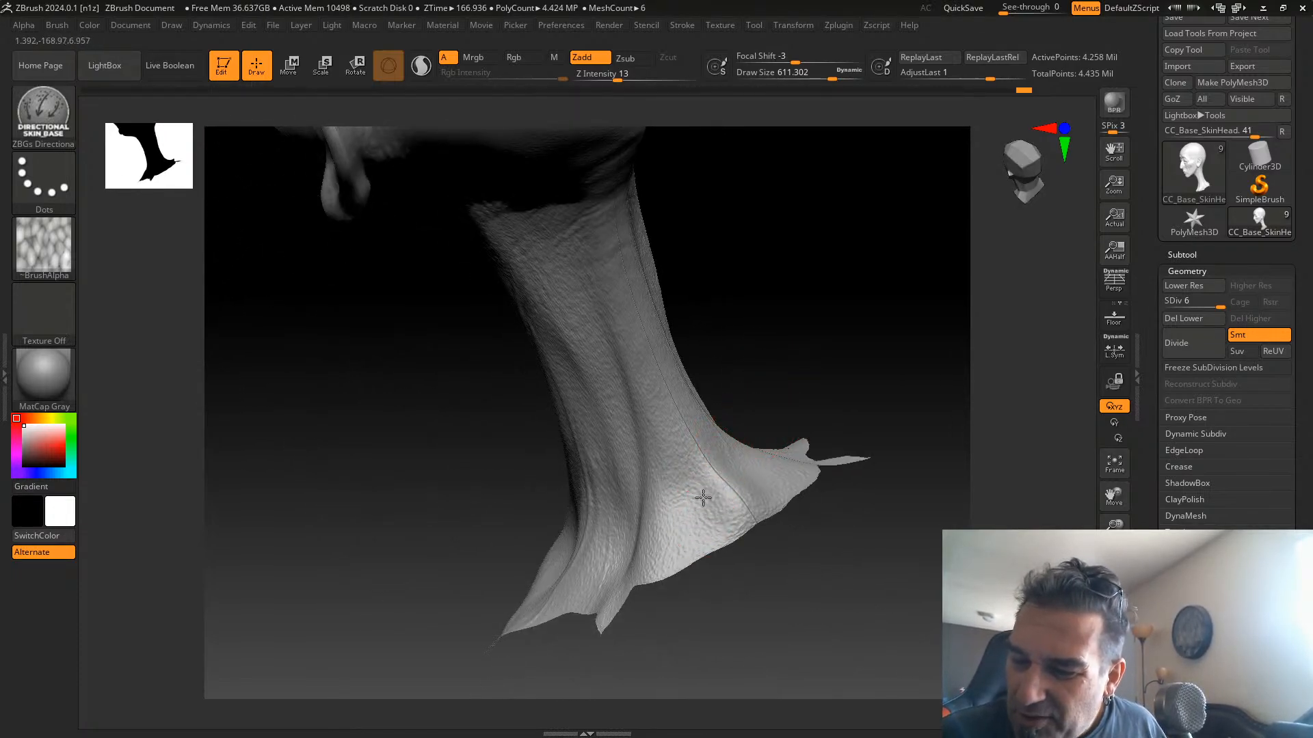
pyautogui.moveTo(762, 337); pyautogui.dragTo(793, 324)
pyautogui.moveTo(839, 281); pyautogui.dragTo(798, 464)
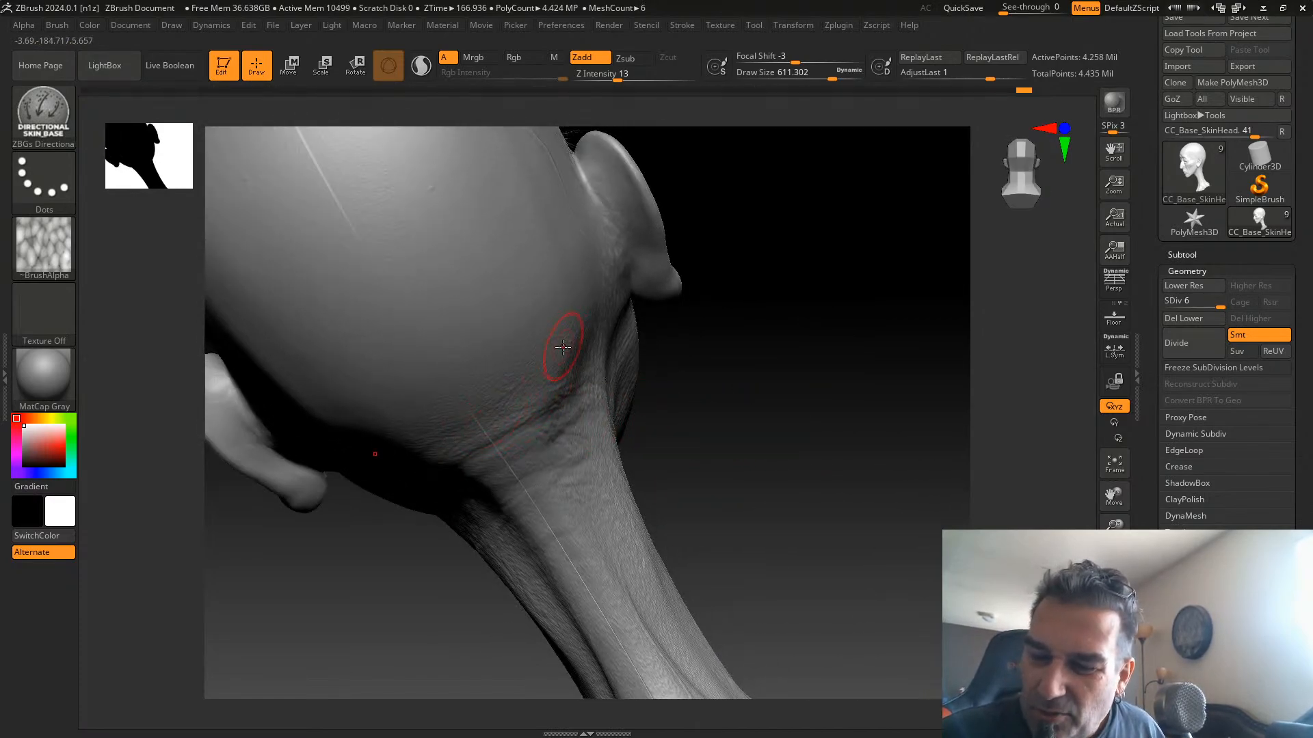
pyautogui.moveTo(698, 296); pyautogui.dragTo(833, 397)
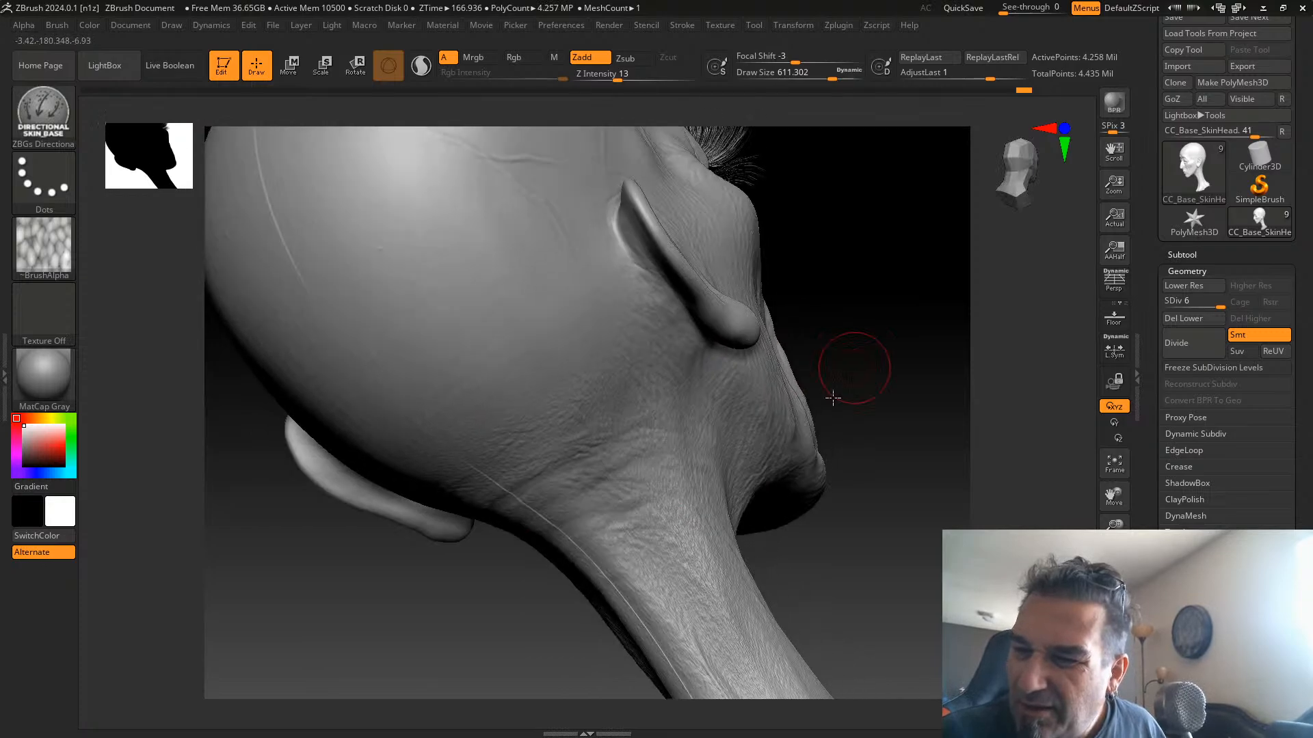
# Stroke directional skin texture across the back of the skull from behind the ear to the centre line
pyautogui.moveTo(597, 214); pyautogui.dragTo(652, 318)
pyautogui.moveTo(600, 171); pyautogui.dragTo(606, 349)
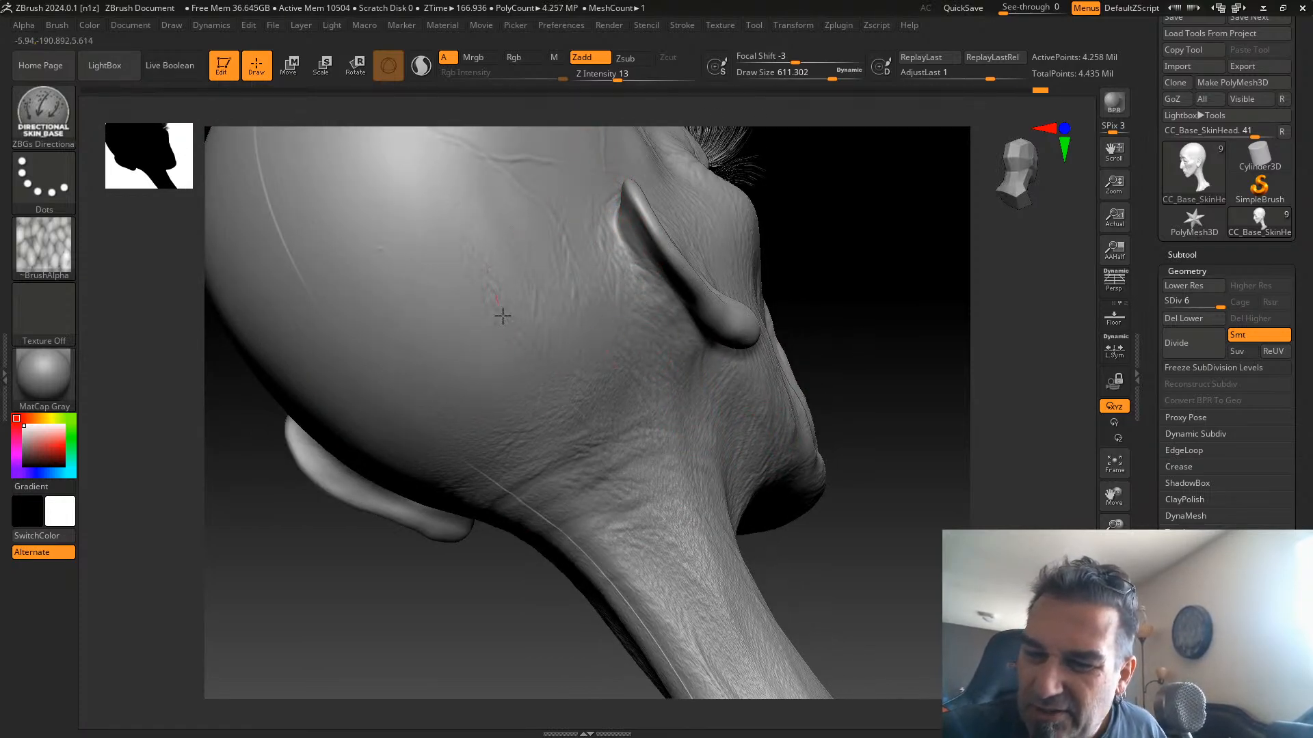
pyautogui.moveTo(472, 331); pyautogui.dragTo(508, 414)
pyautogui.moveTo(436, 249); pyautogui.dragTo(460, 420)
pyautogui.moveTo(366, 280)
pyautogui.mouseDown()
pyautogui.moveTo(350, 316)
pyautogui.moveTo(441, 434)
pyautogui.mouseUp()
pyautogui.moveTo(324, 311); pyautogui.dragTo(455, 452)
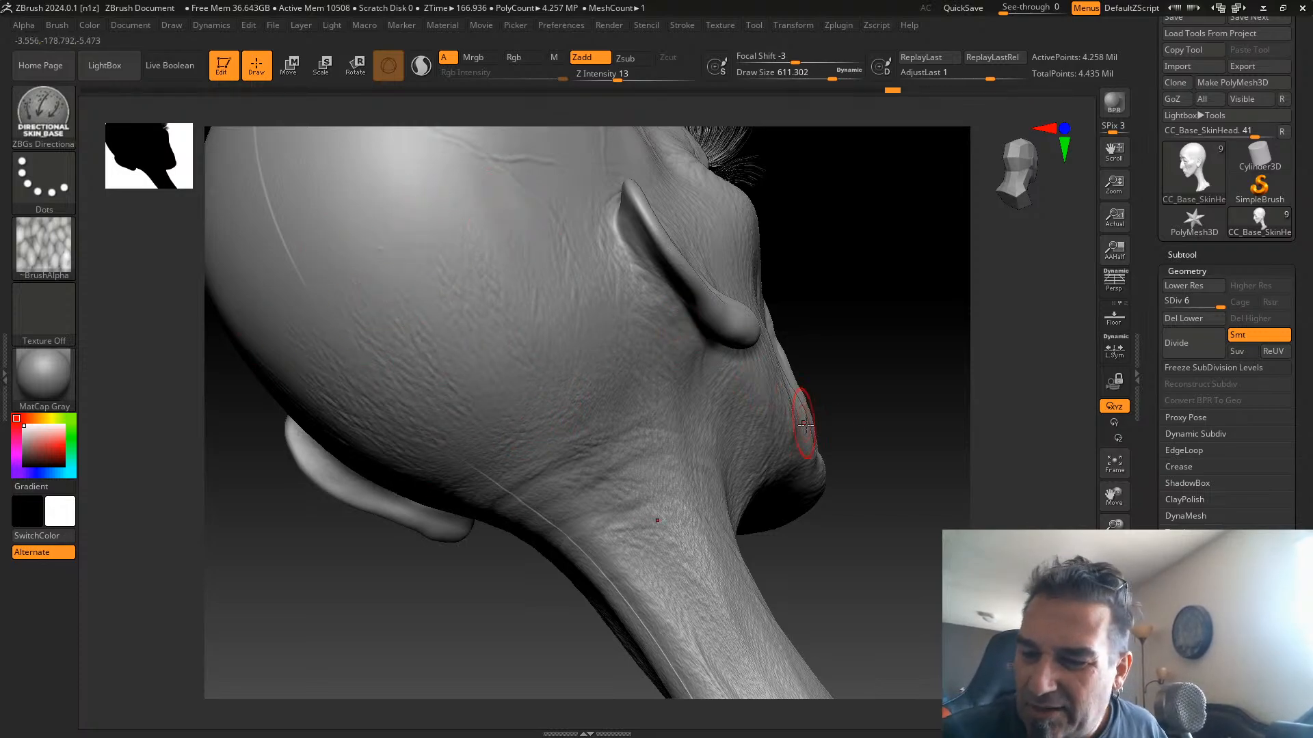
# Texture the opposite temple and the forehead above the brows with the directional skin brush
pyautogui.moveTo(888, 465); pyautogui.dragTo(787, 479)
pyautogui.keyDown('alt'); pyautogui.moveTo(602, 522); pyautogui.dragTo(419, 718); pyautogui.keyUp('alt')
pyautogui.keyDown('alt'); pyautogui.moveTo(875, 249); pyautogui.dragTo(780, 317); pyautogui.keyUp('alt')
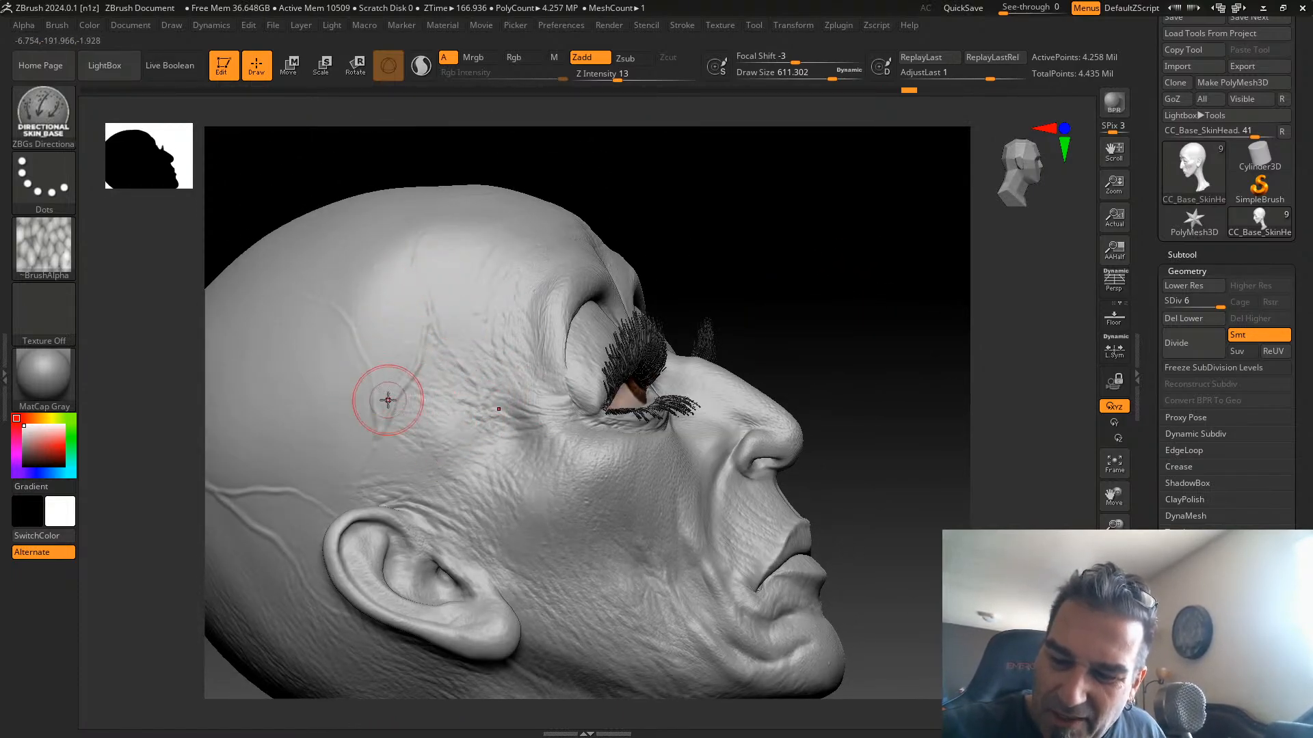
pyautogui.moveTo(777, 239)
pyautogui.mouseDown()
pyautogui.moveTo(853, 293)
pyautogui.moveTo(726, 465)
pyautogui.mouseUp()
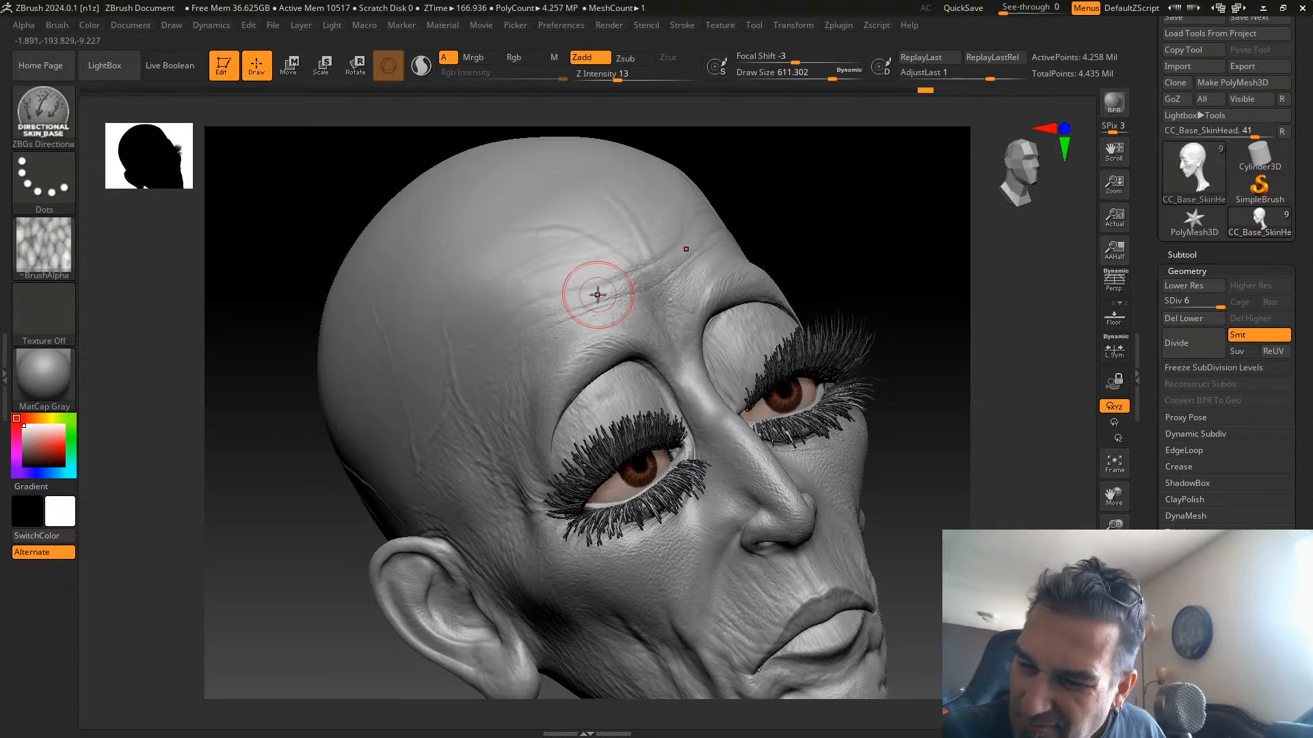
pyautogui.moveTo(597, 294); pyautogui.dragTo(599, 322)
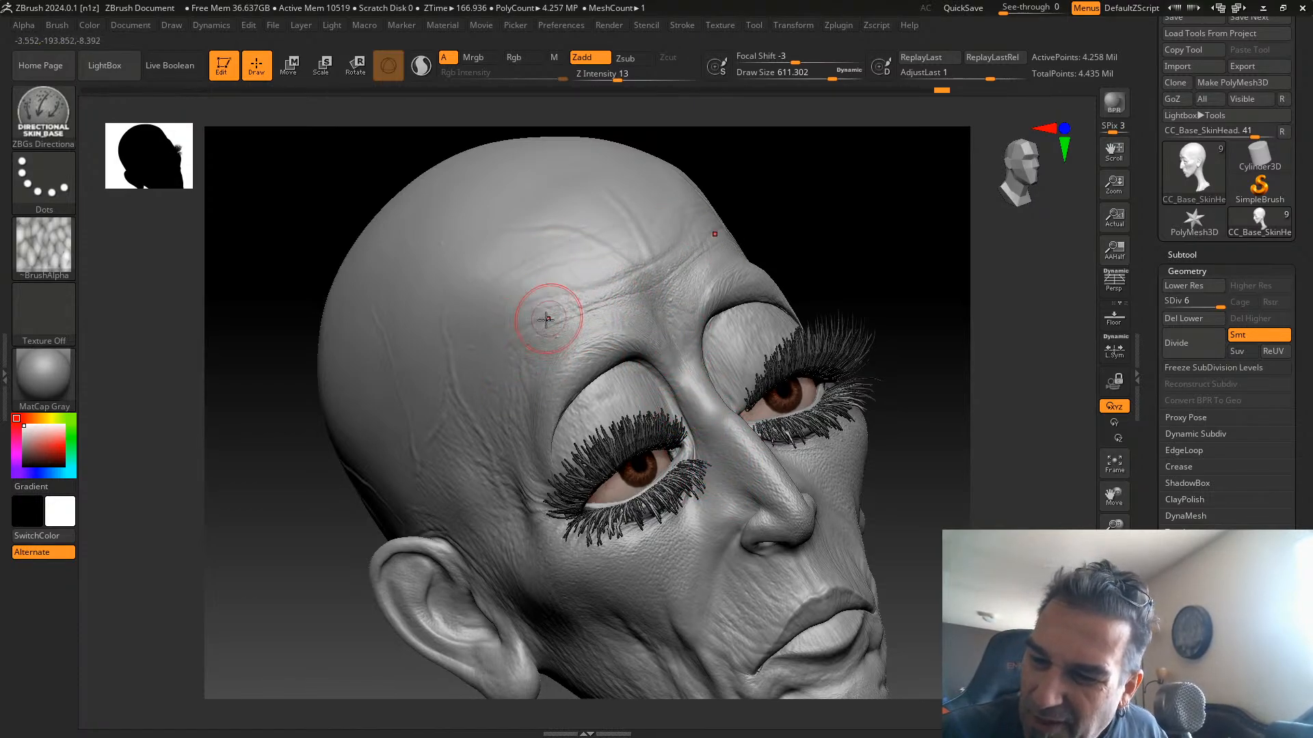
pyautogui.moveTo(476, 335); pyautogui.dragTo(484, 393)
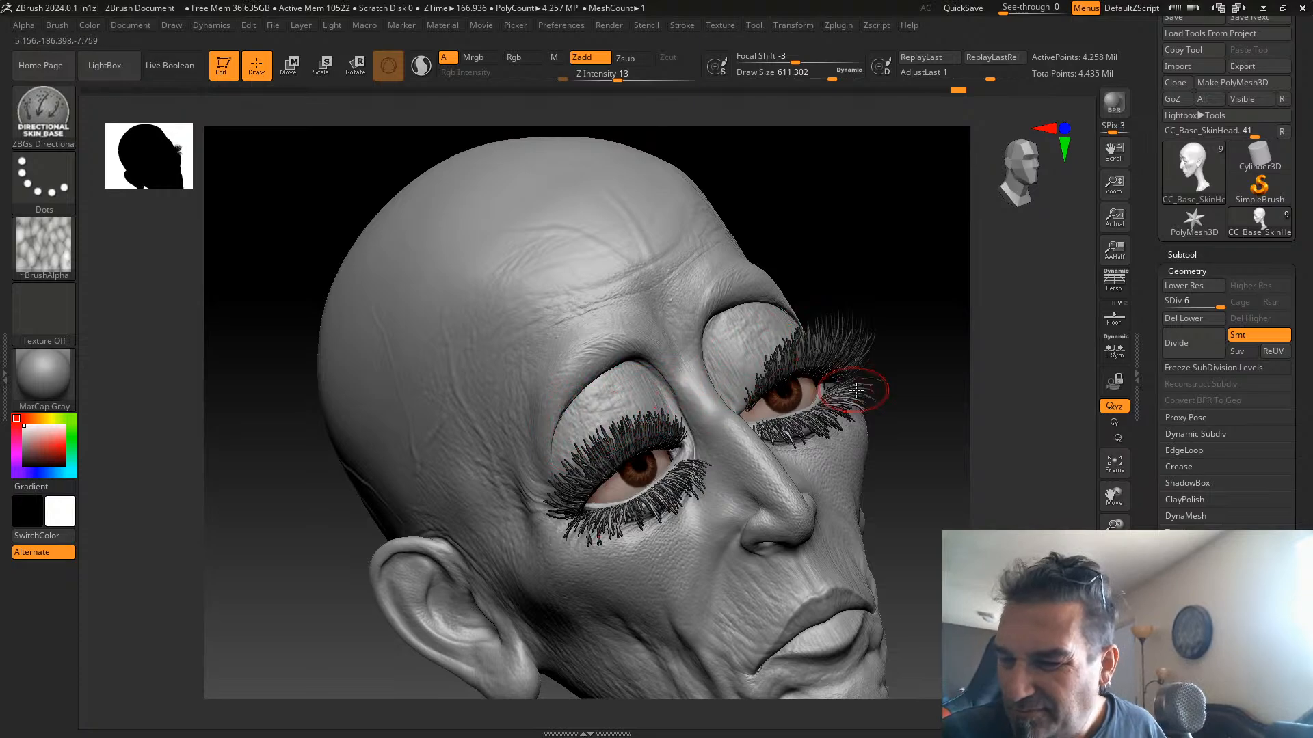
pyautogui.moveTo(901, 409); pyautogui.dragTo(779, 408)
pyautogui.moveTo(750, 355); pyautogui.dragTo(764, 366)
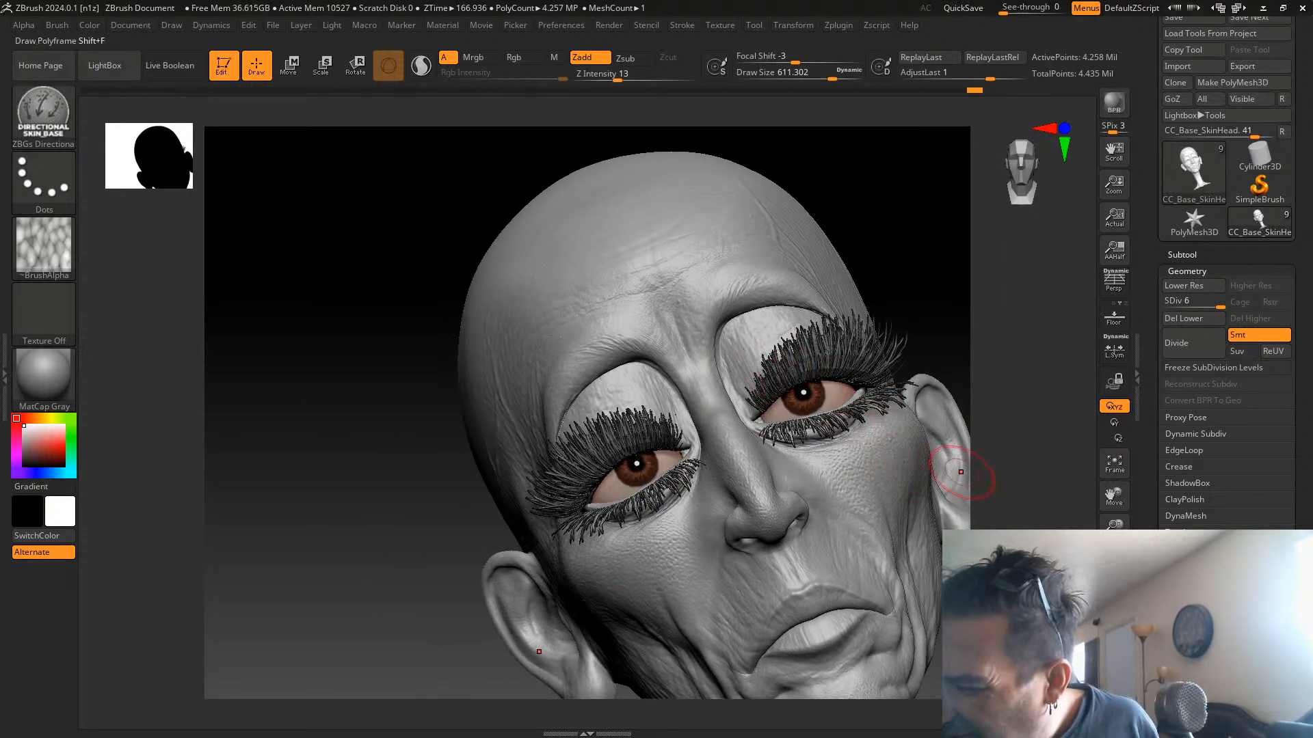
# Show the polyframe to examine the head's polygroups and wireframe, and hide it again
pyautogui.hotkey('shift', 'f')
pyautogui.moveTo(940, 278); pyautogui.dragTo(957, 282)
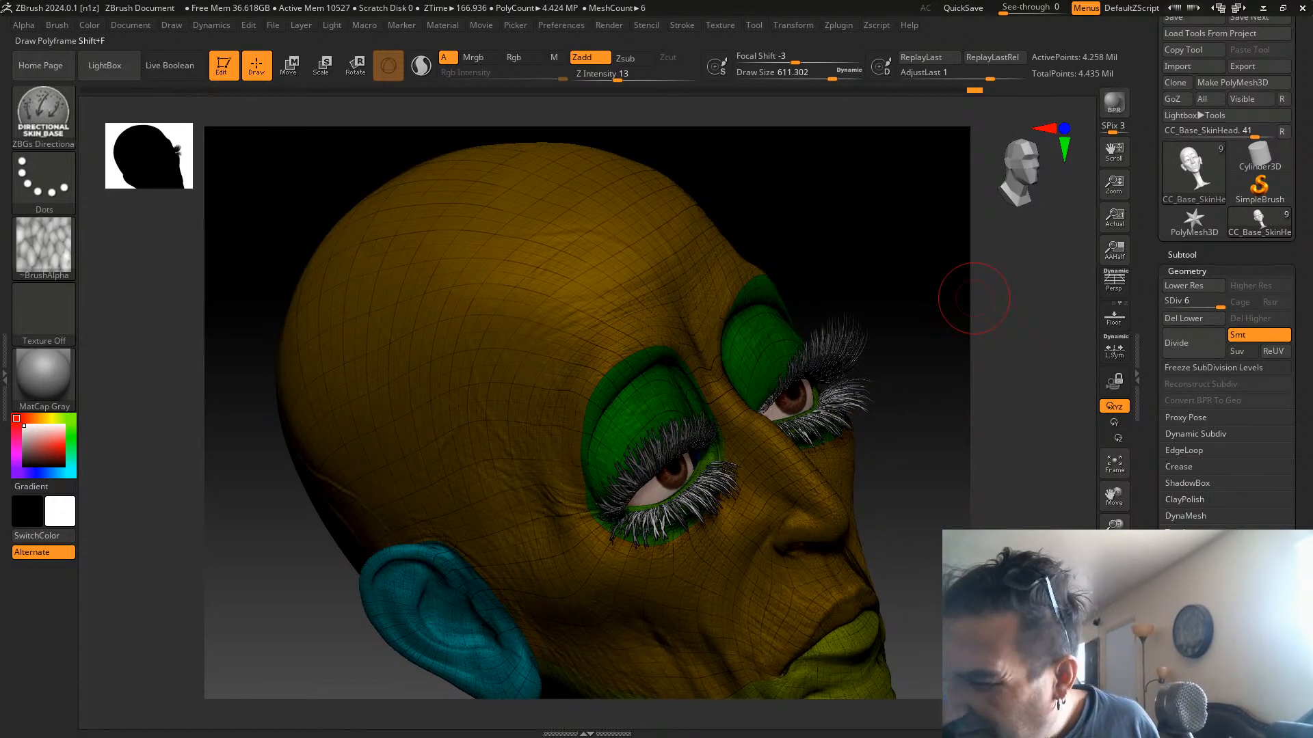
pyautogui.hotkey('shift', 'f')
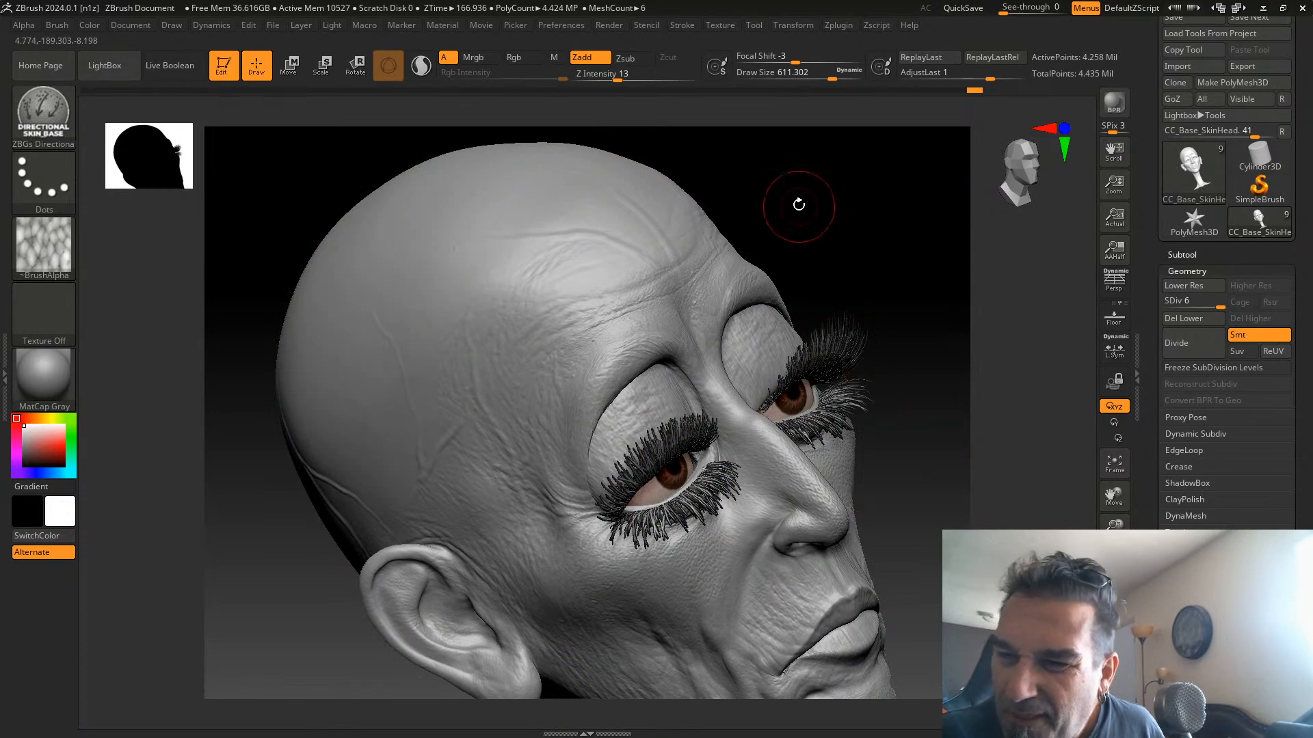
pyautogui.moveTo(794, 198); pyautogui.dragTo(729, 219)
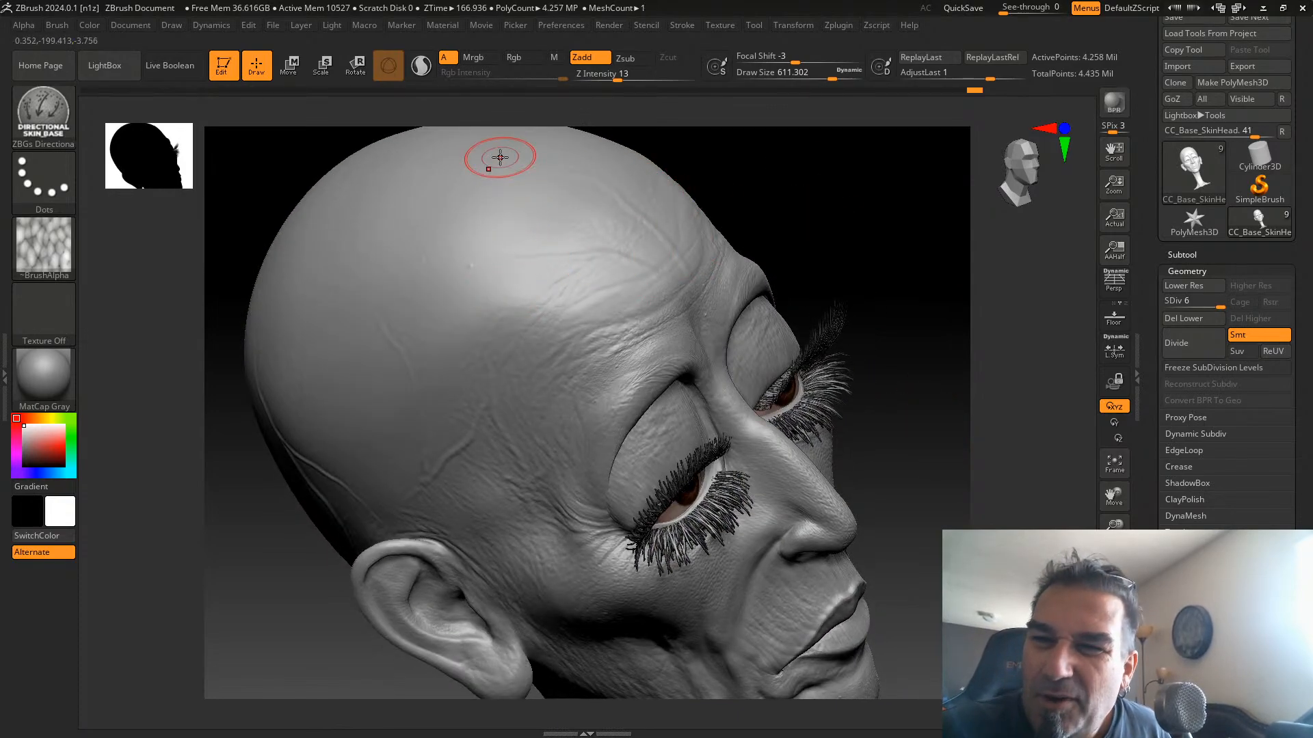
# Reduce the Draw Size to about 305 and stroke directional skin texture over the temple, upper forehead and side of the skull
pyautogui.moveTo(831, 74); pyautogui.dragTo(803, 74)
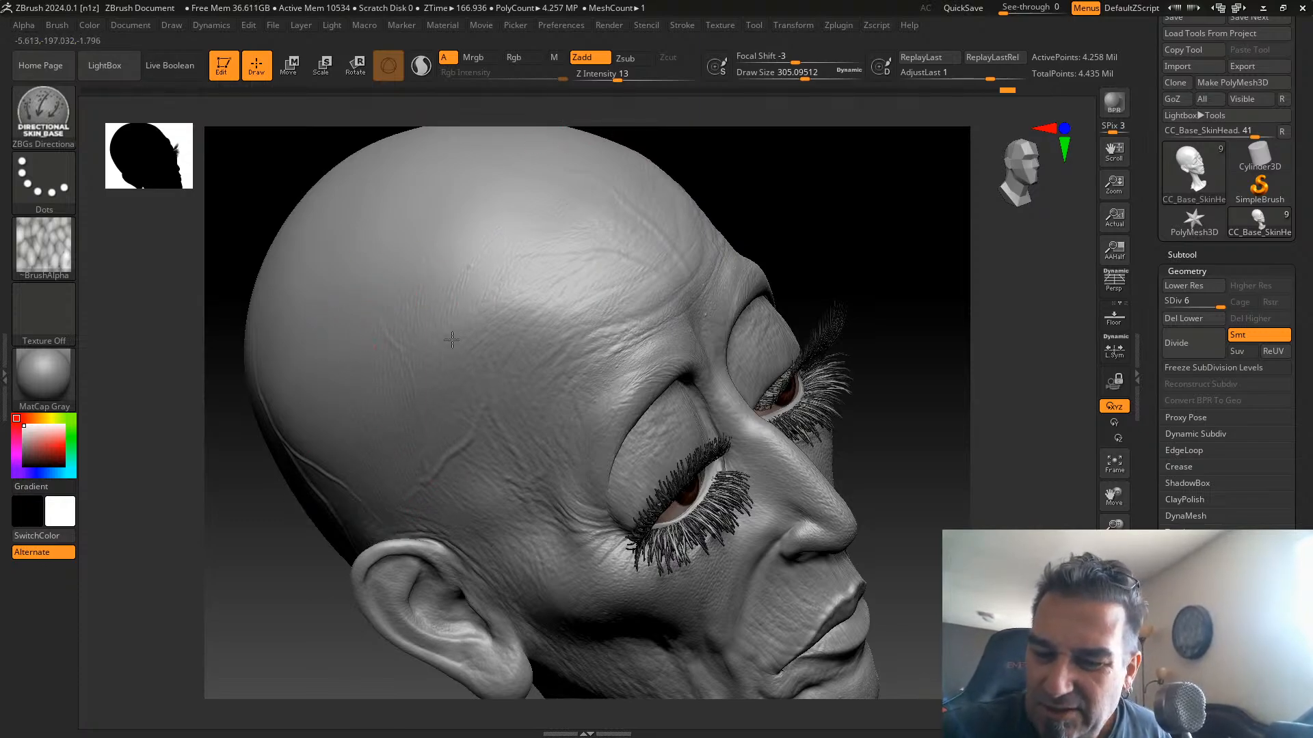
pyautogui.moveTo(452, 339); pyautogui.dragTo(460, 399)
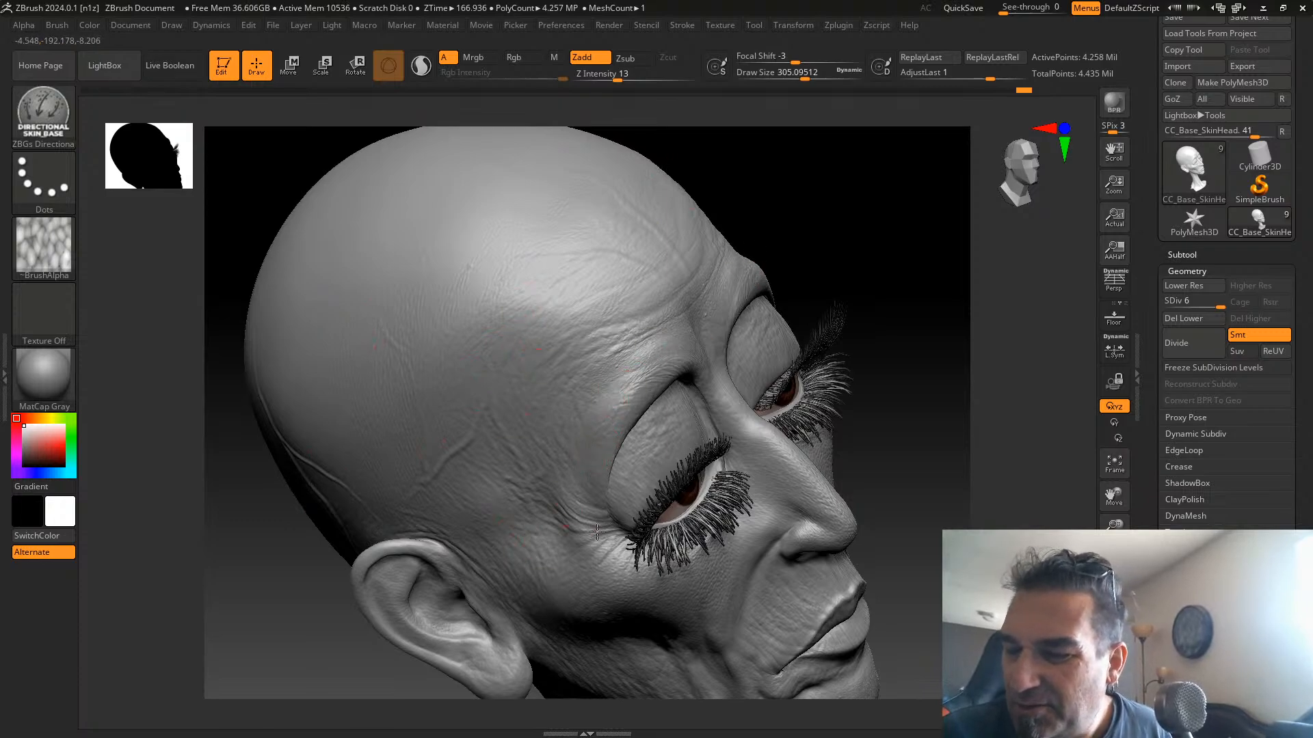
pyautogui.moveTo(716, 381); pyautogui.dragTo(683, 472)
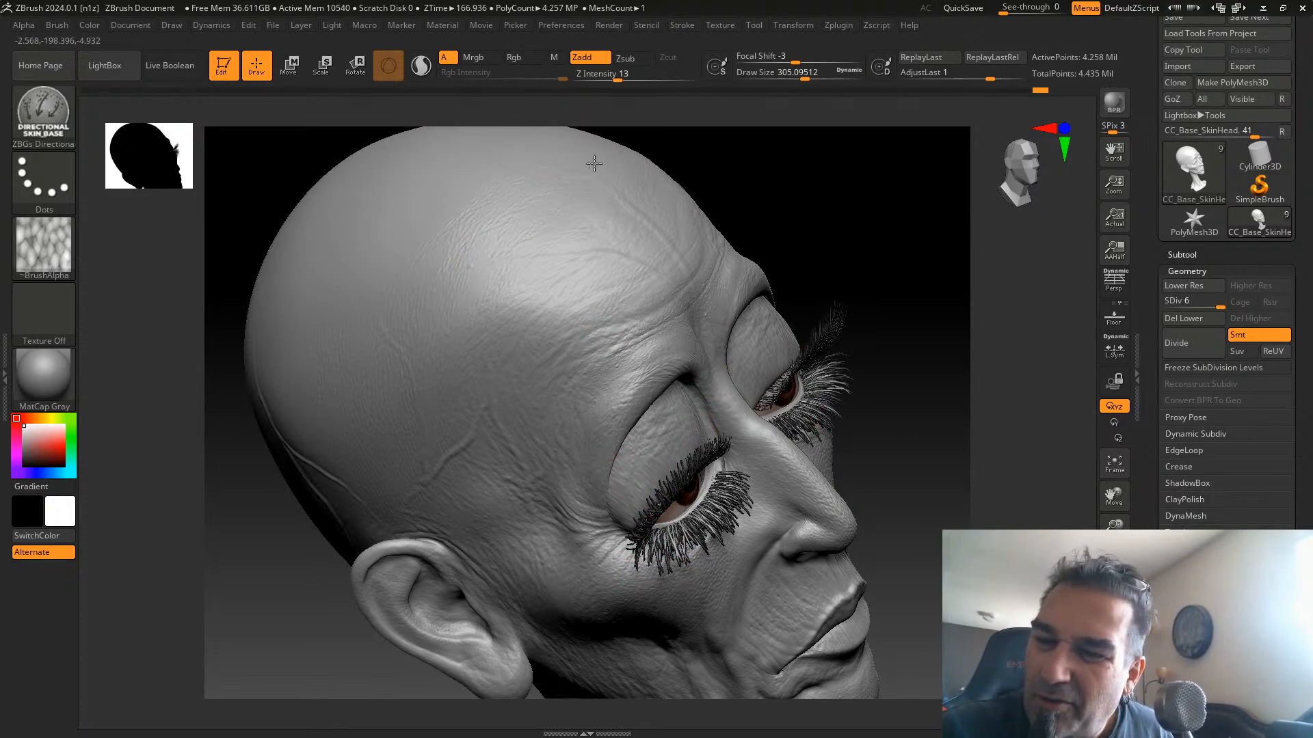
pyautogui.moveTo(594, 163); pyautogui.dragTo(499, 145)
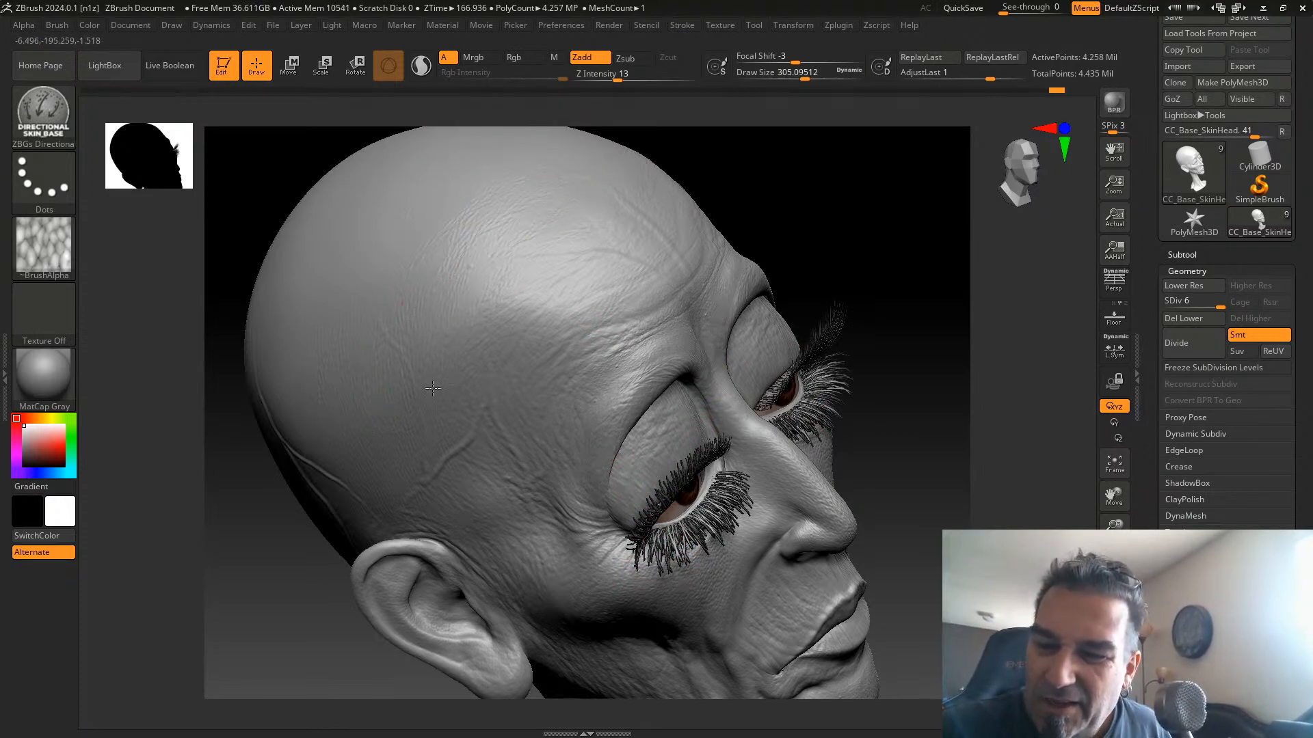
pyautogui.moveTo(572, 276); pyautogui.dragTo(725, 375, button='right')
pyautogui.moveTo(916, 484); pyautogui.dragTo(861, 515, button='right')
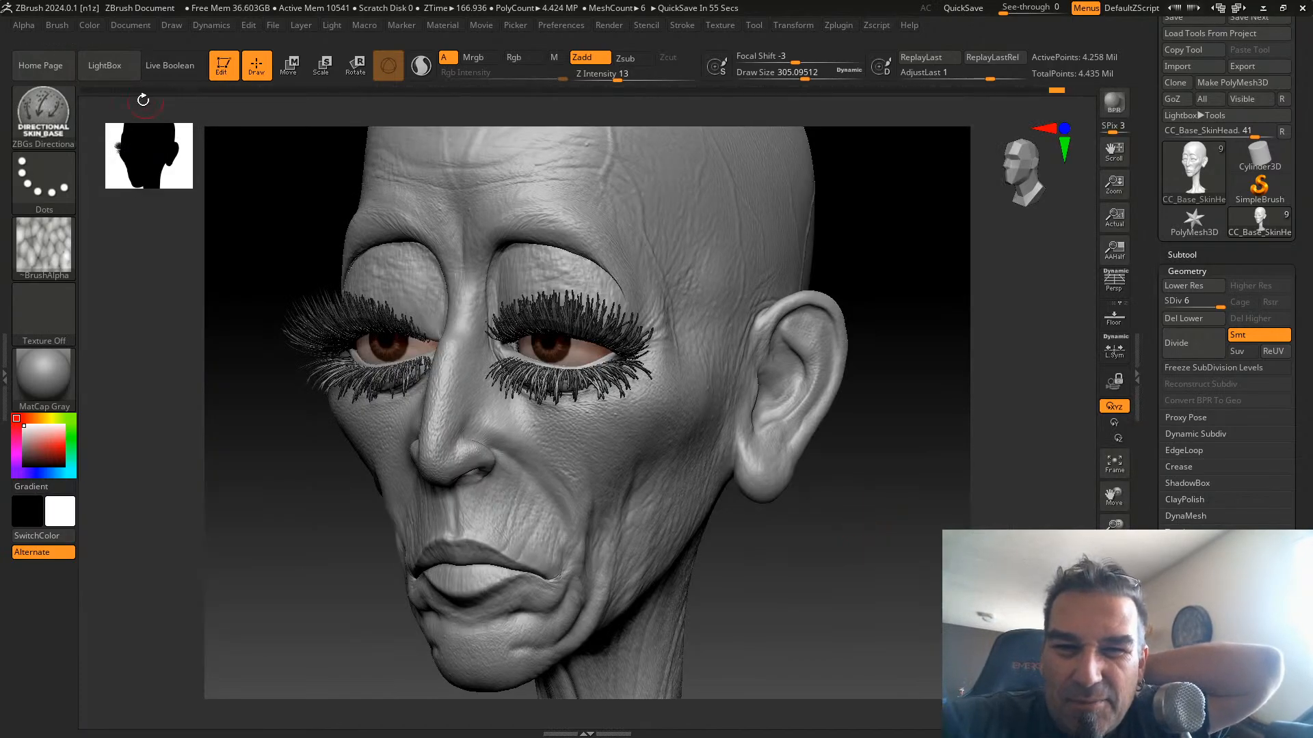
pyautogui.click(64, 102)
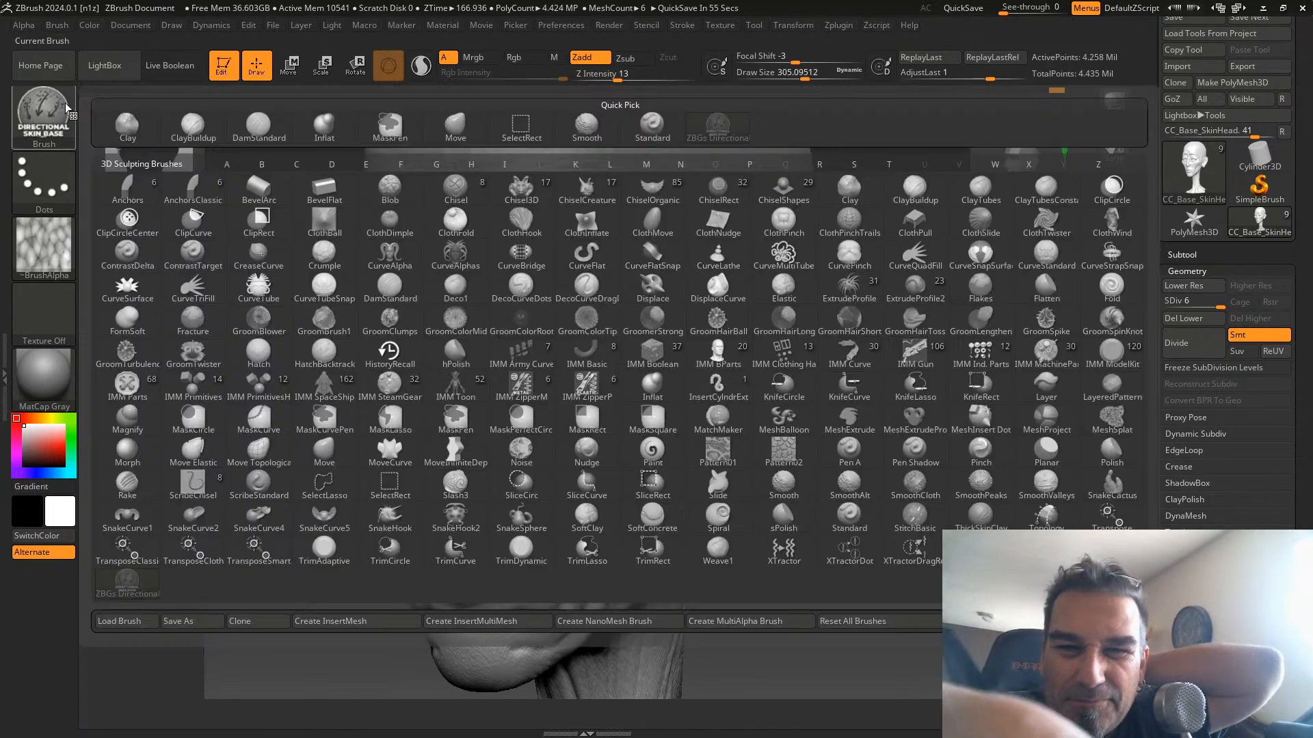
pyautogui.click(127, 64)
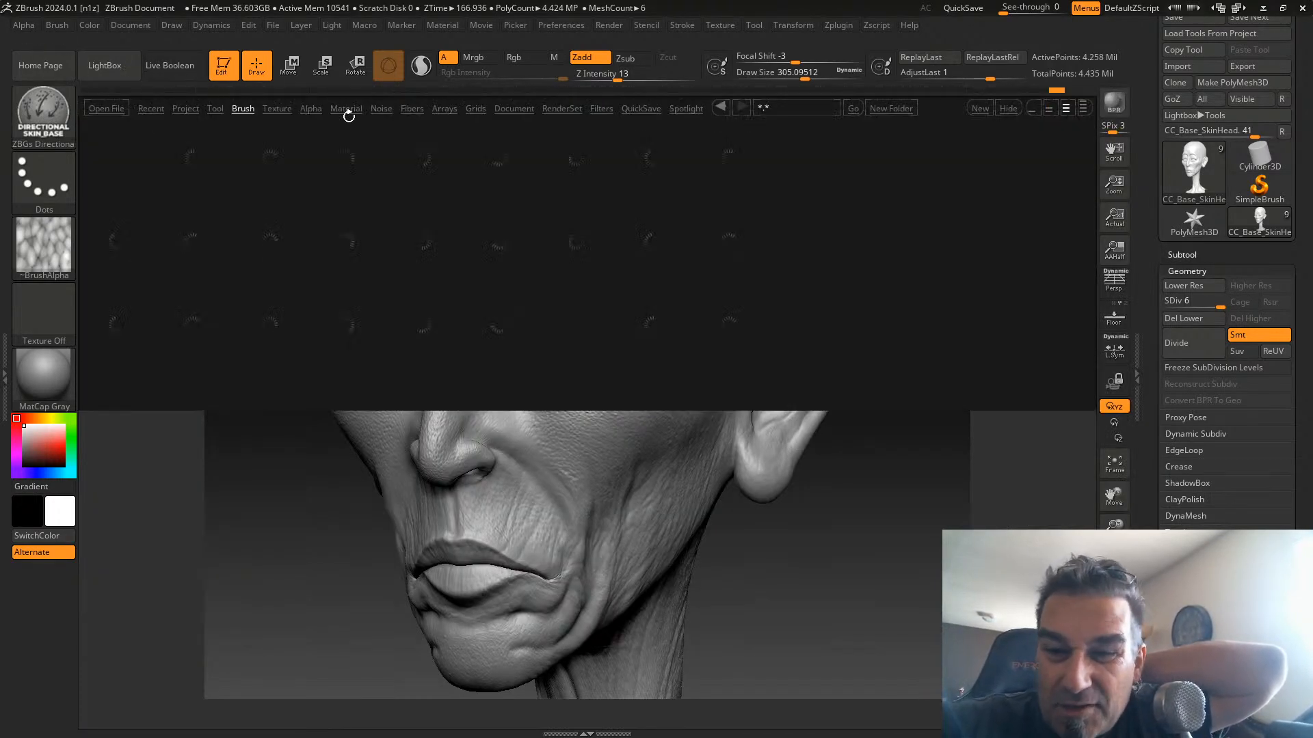
pyautogui.click(127, 157)
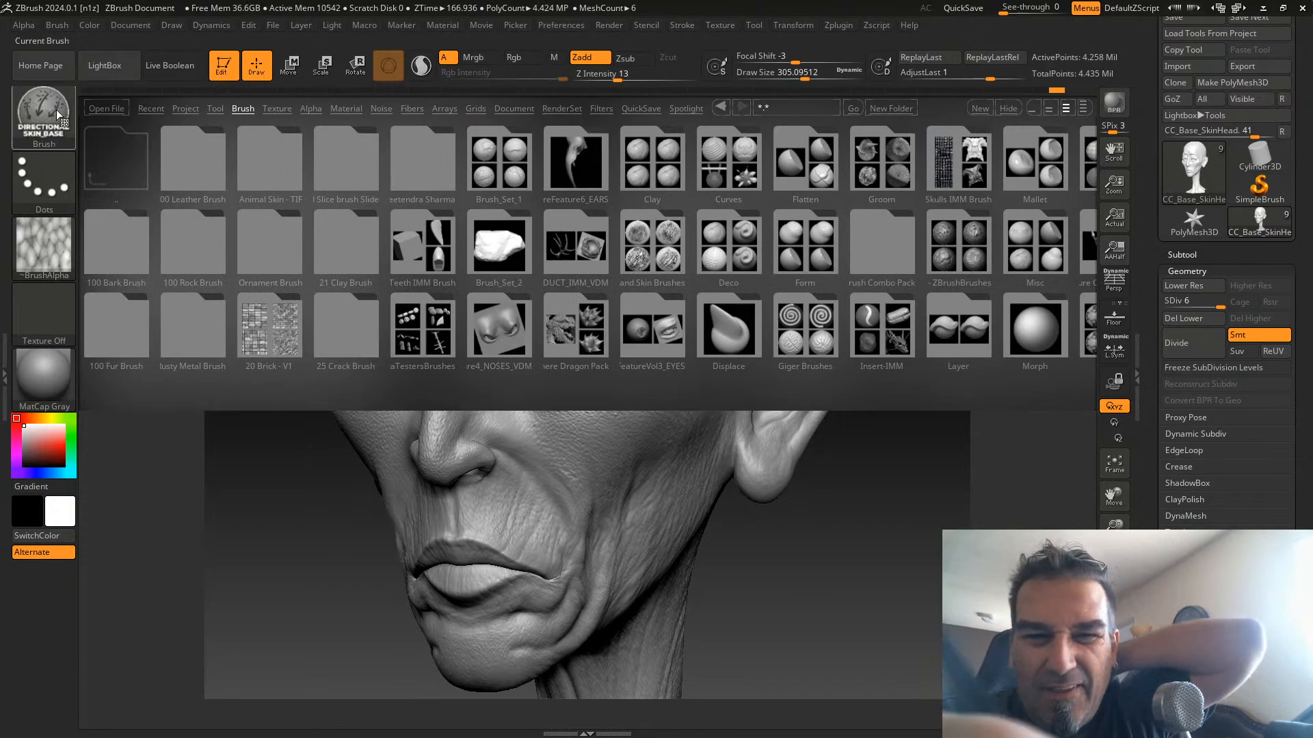
pyautogui.click(139, 60)
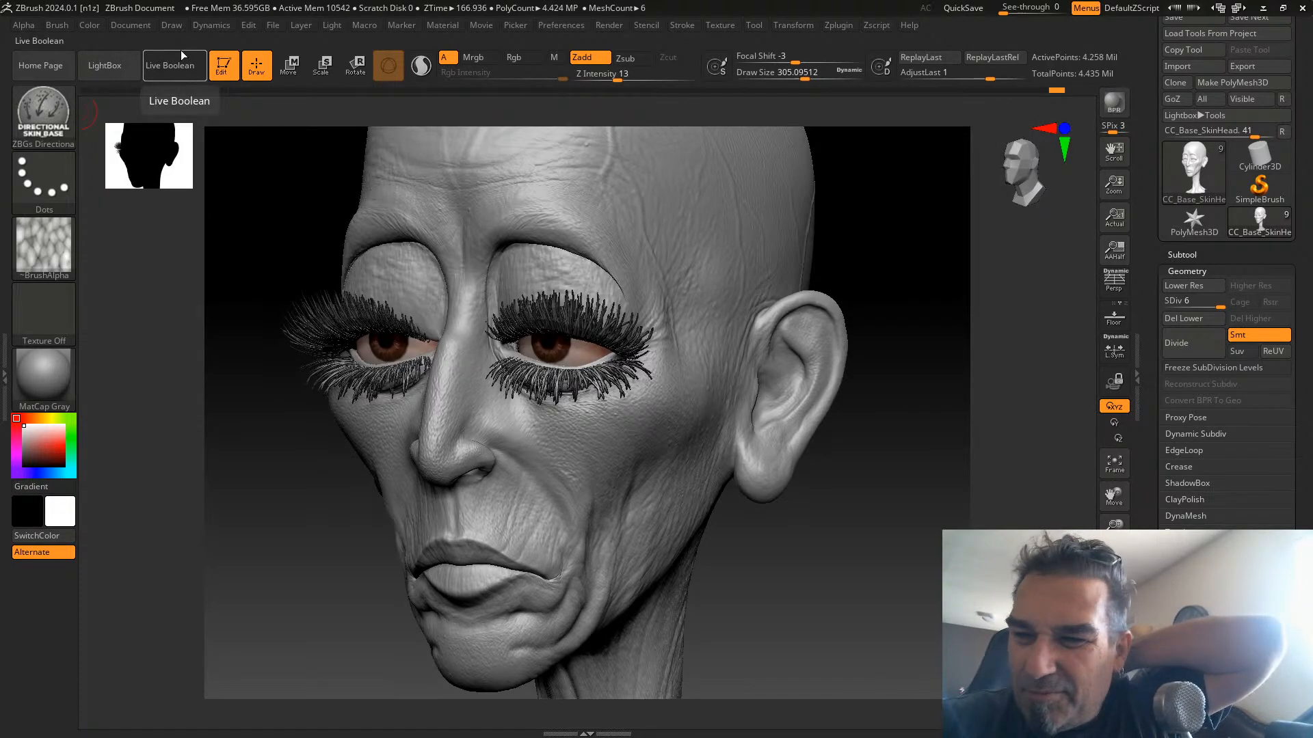
# Load the ZBGs Subtle Wrinkle texture brush from the Skin brushes folder of the brush library
pyautogui.click(133, 65)
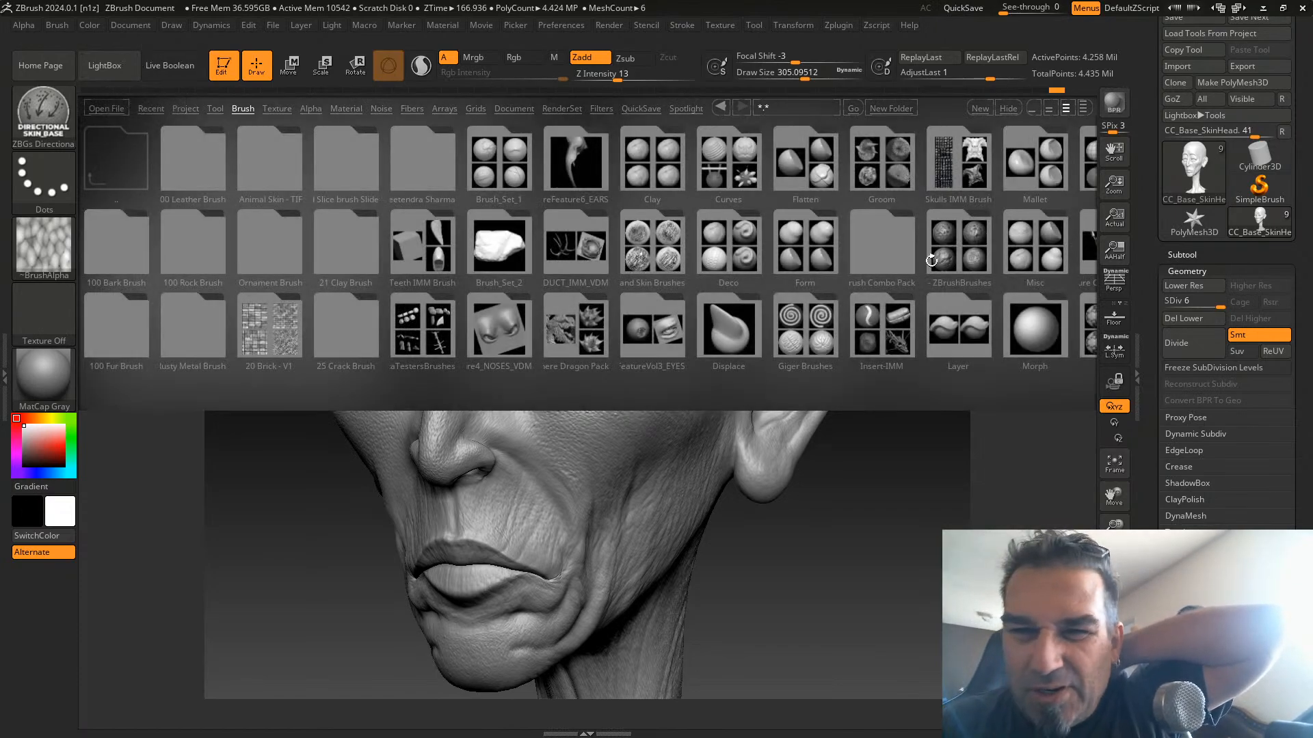
pyautogui.moveTo(783, 320); pyautogui.dragTo(535, 319)
pyautogui.moveTo(714, 327); pyautogui.dragTo(671, 316)
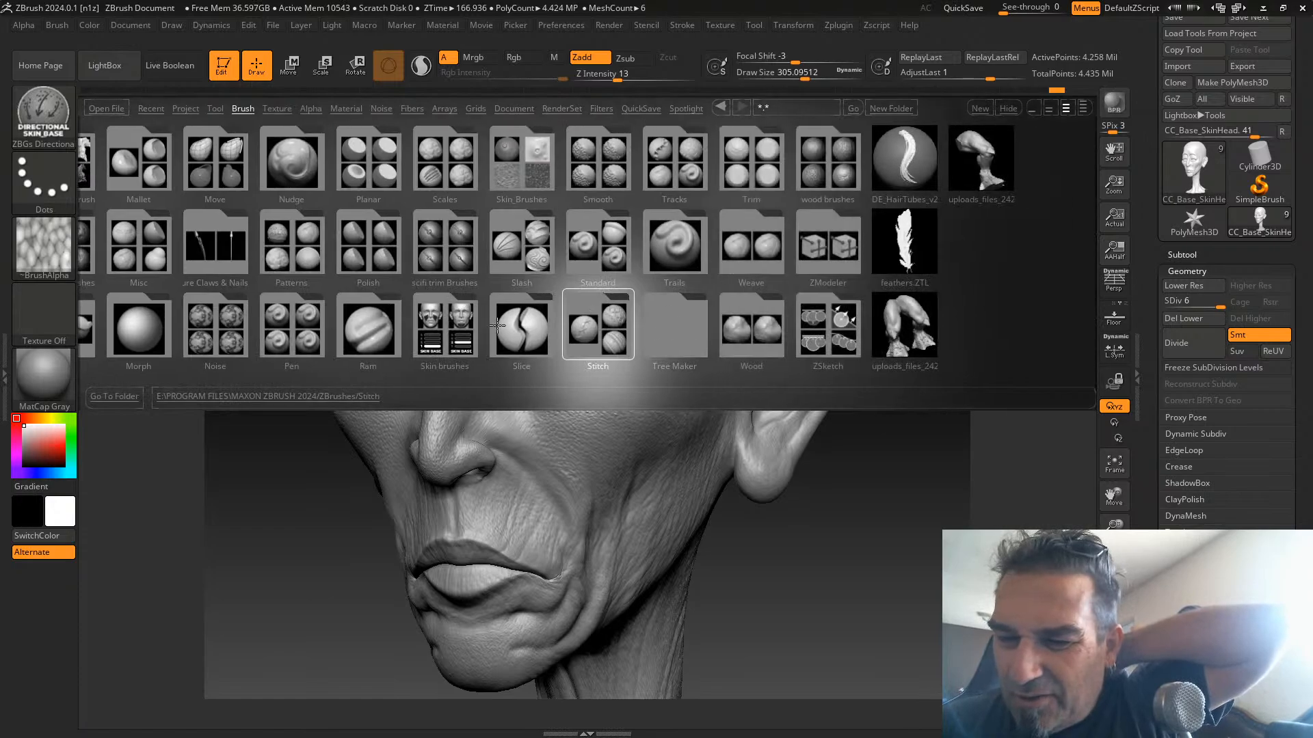
pyautogui.doubleClick(449, 323)
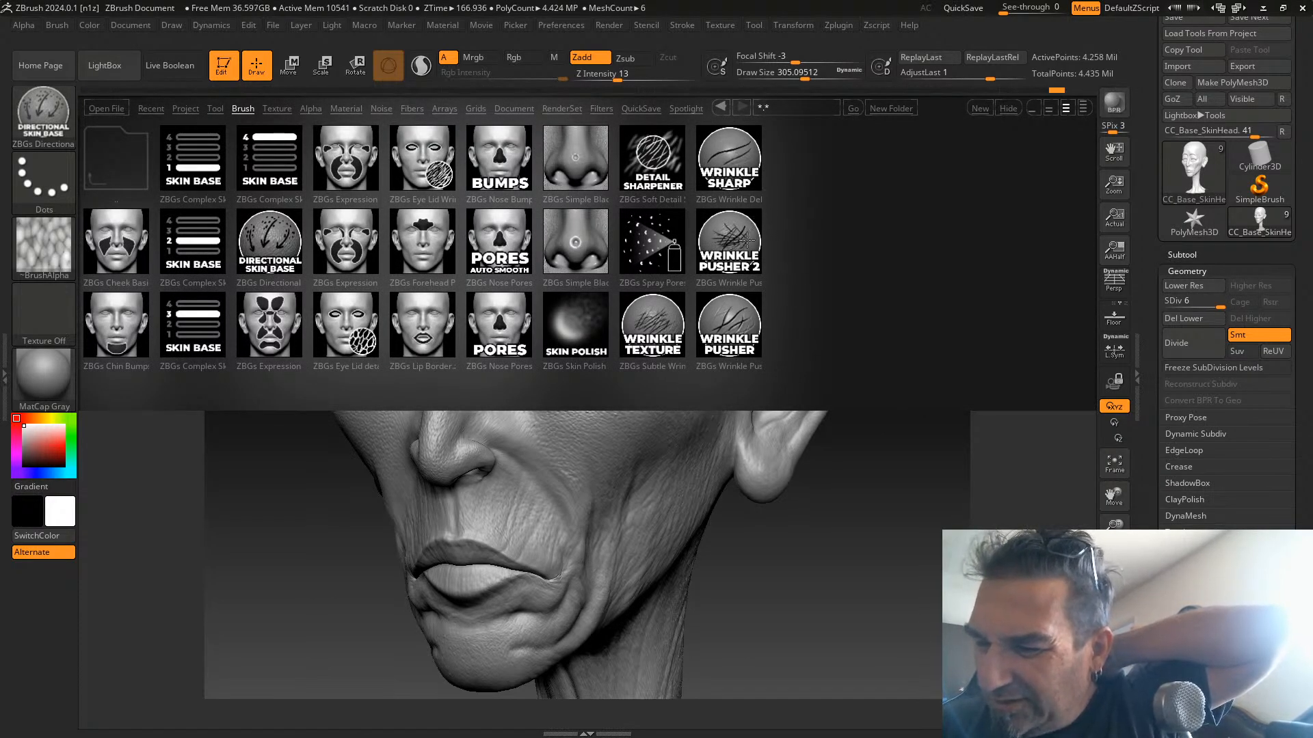
pyautogui.doubleClick(656, 313)
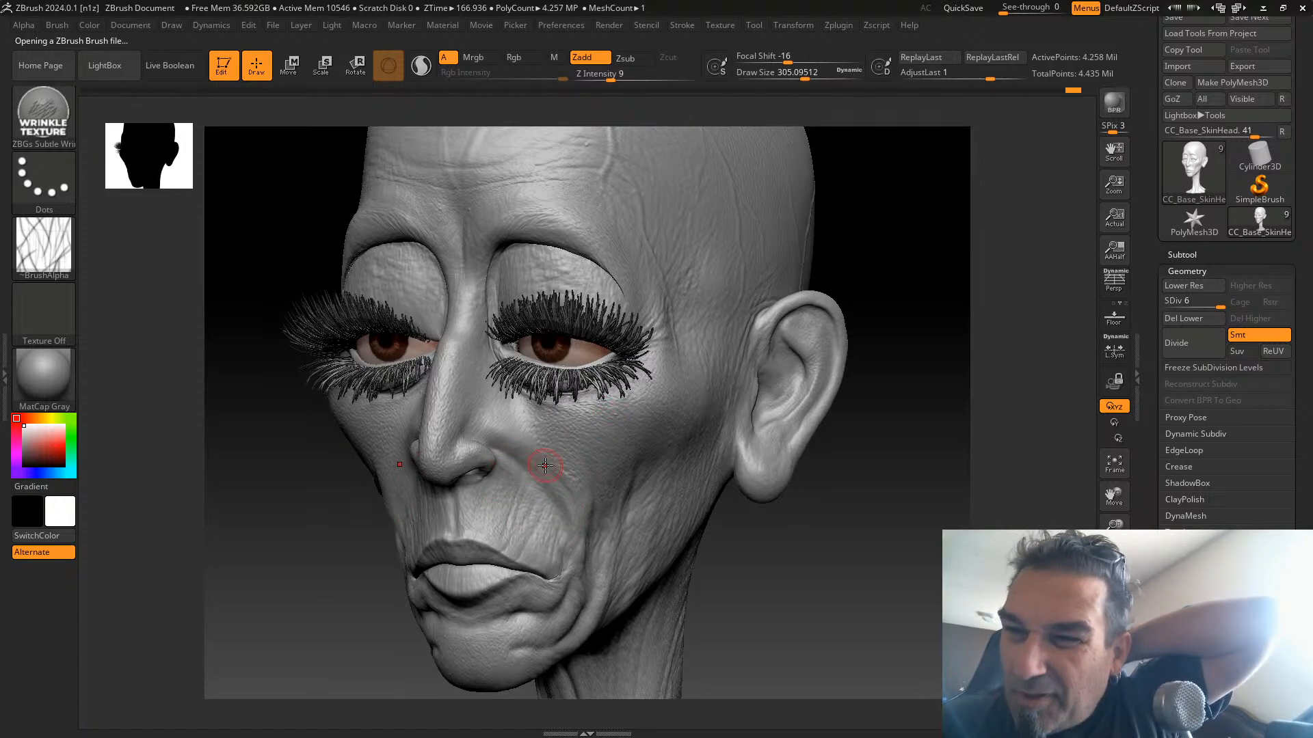
# Set the Z Intensity to 24 and brush subtle wrinkle texture over the upper eyelid and around the eye
pyautogui.moveTo(610, 75); pyautogui.dragTo(633, 73)
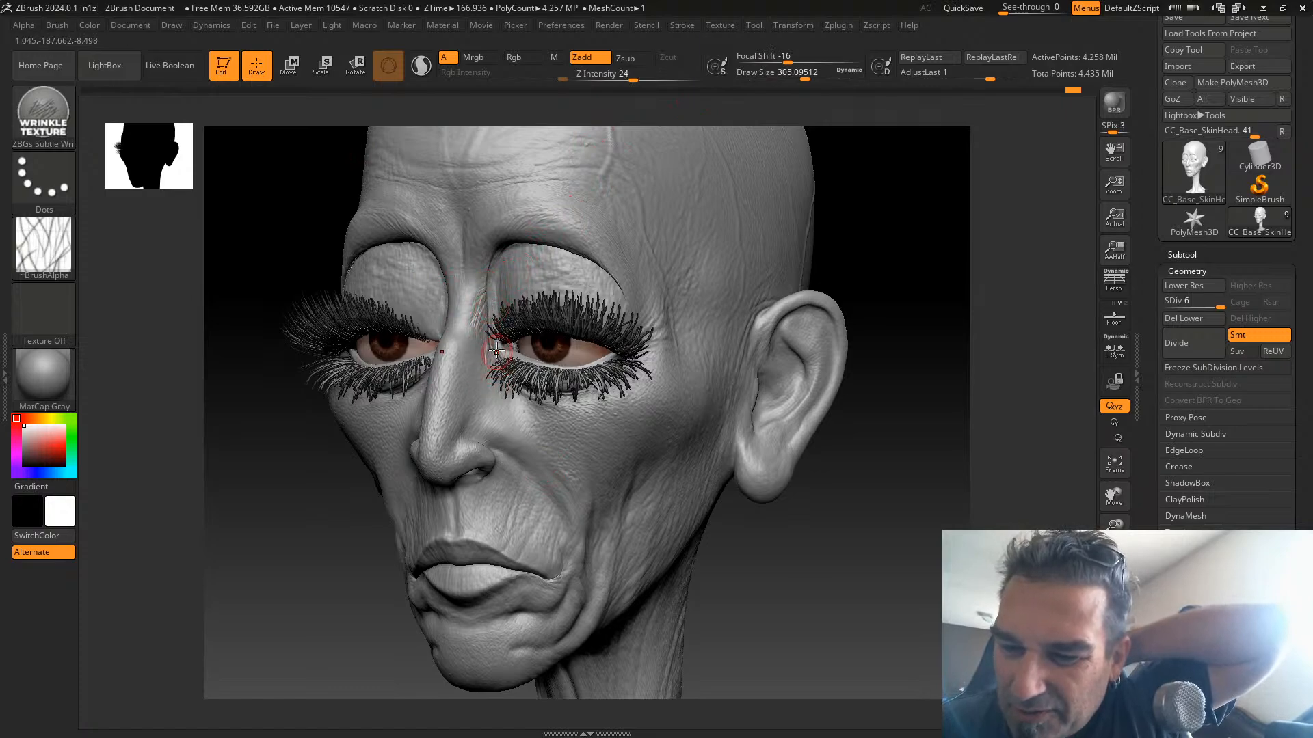
pyautogui.moveTo(496, 241)
pyautogui.mouseDown()
pyautogui.moveTo(504, 276)
pyautogui.moveTo(549, 267)
pyautogui.moveTo(542, 277)
pyautogui.moveTo(620, 295)
pyautogui.moveTo(603, 296)
pyautogui.mouseUp()
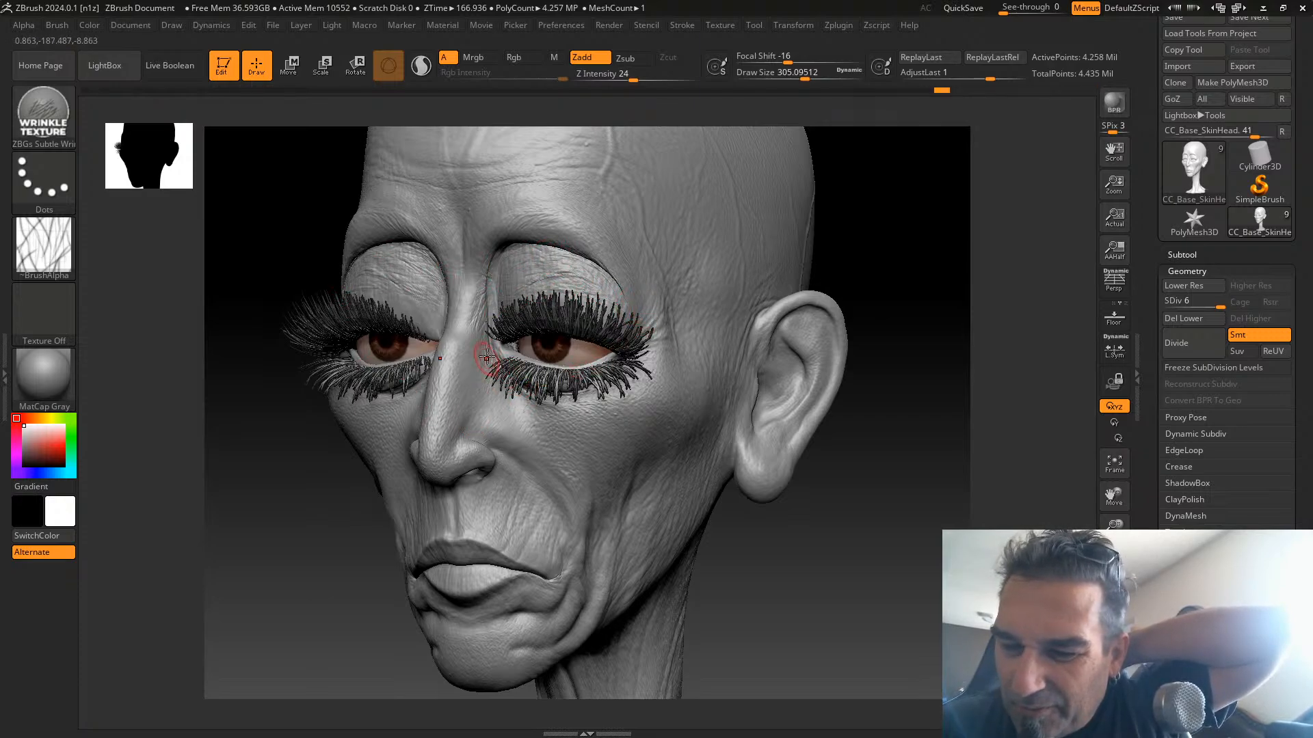
pyautogui.moveTo(481, 338)
pyautogui.mouseDown()
pyautogui.moveTo(474, 403)
pyautogui.moveTo(490, 423)
pyautogui.moveTo(536, 430)
pyautogui.moveTo(671, 335)
pyautogui.moveTo(663, 328)
pyautogui.mouseUp()
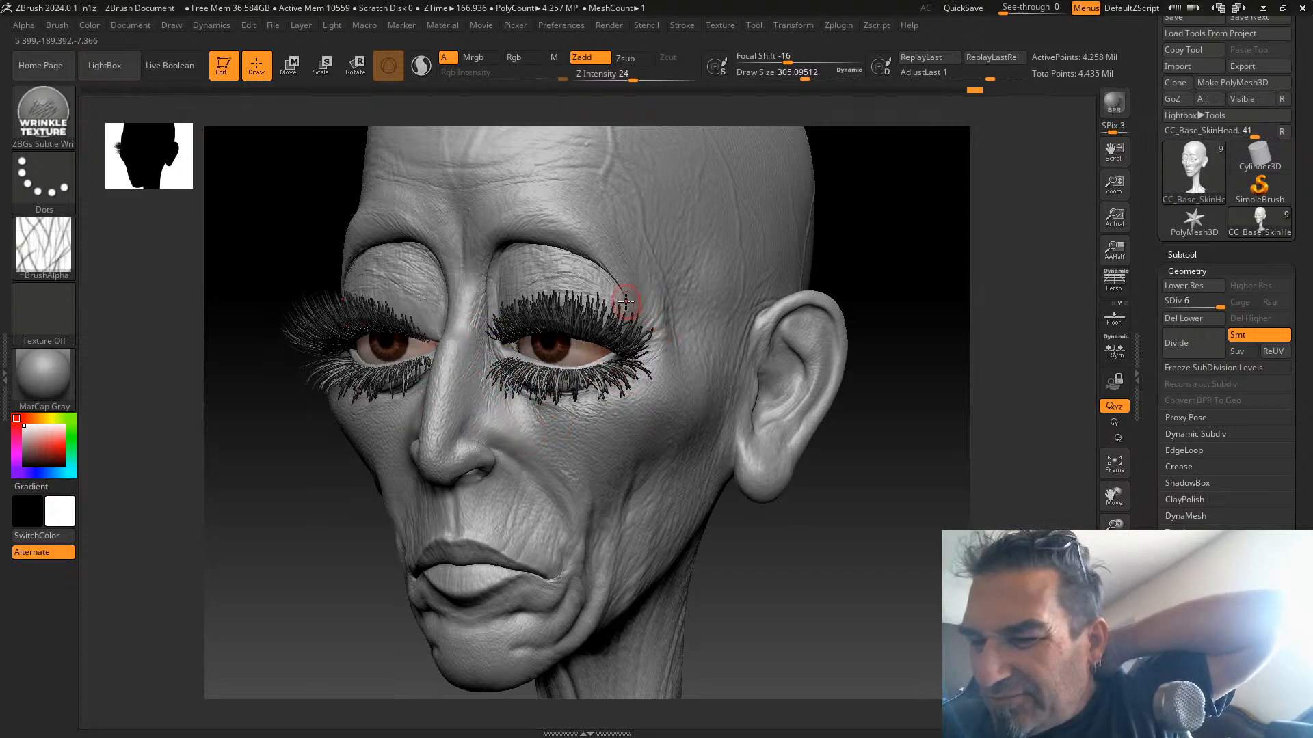
pyautogui.moveTo(600, 246); pyautogui.dragTo(513, 250)
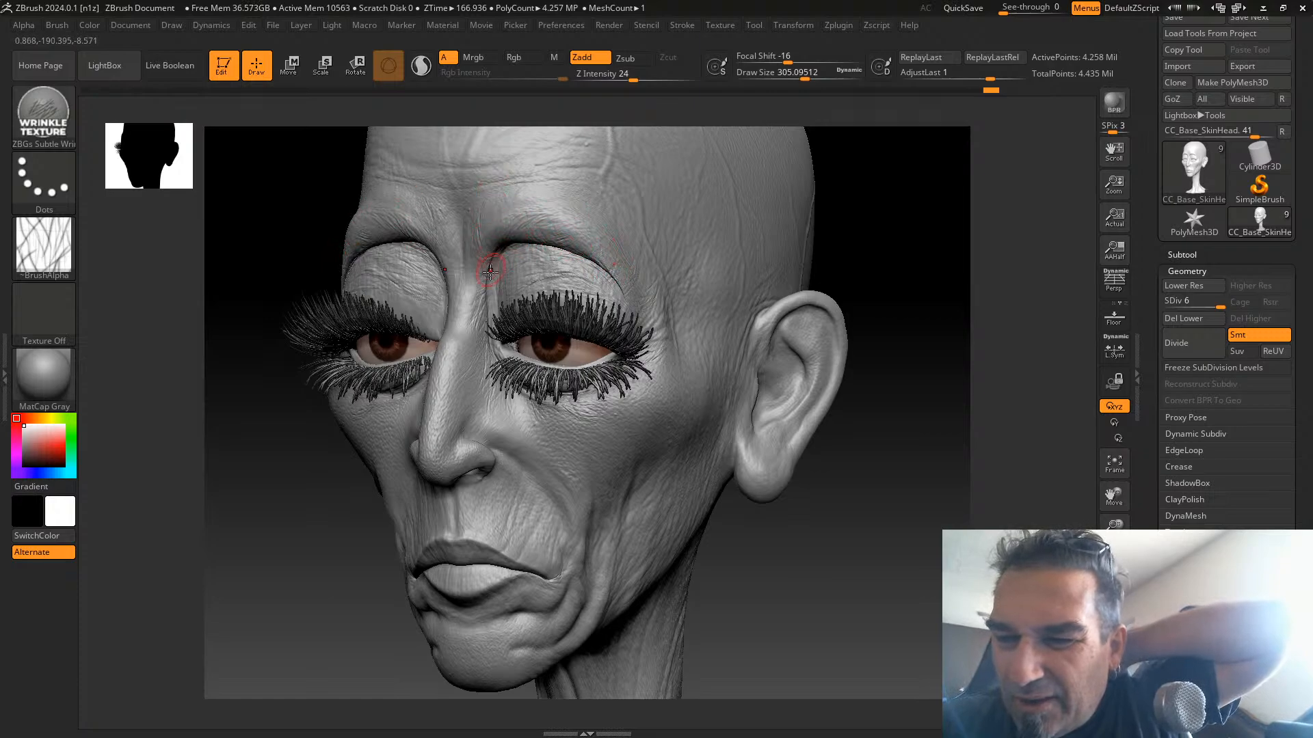
# Brush subtle wrinkle texture between the brows, beside the nostril and along the nasolabial fold
pyautogui.moveTo(462, 212); pyautogui.dragTo(494, 190)
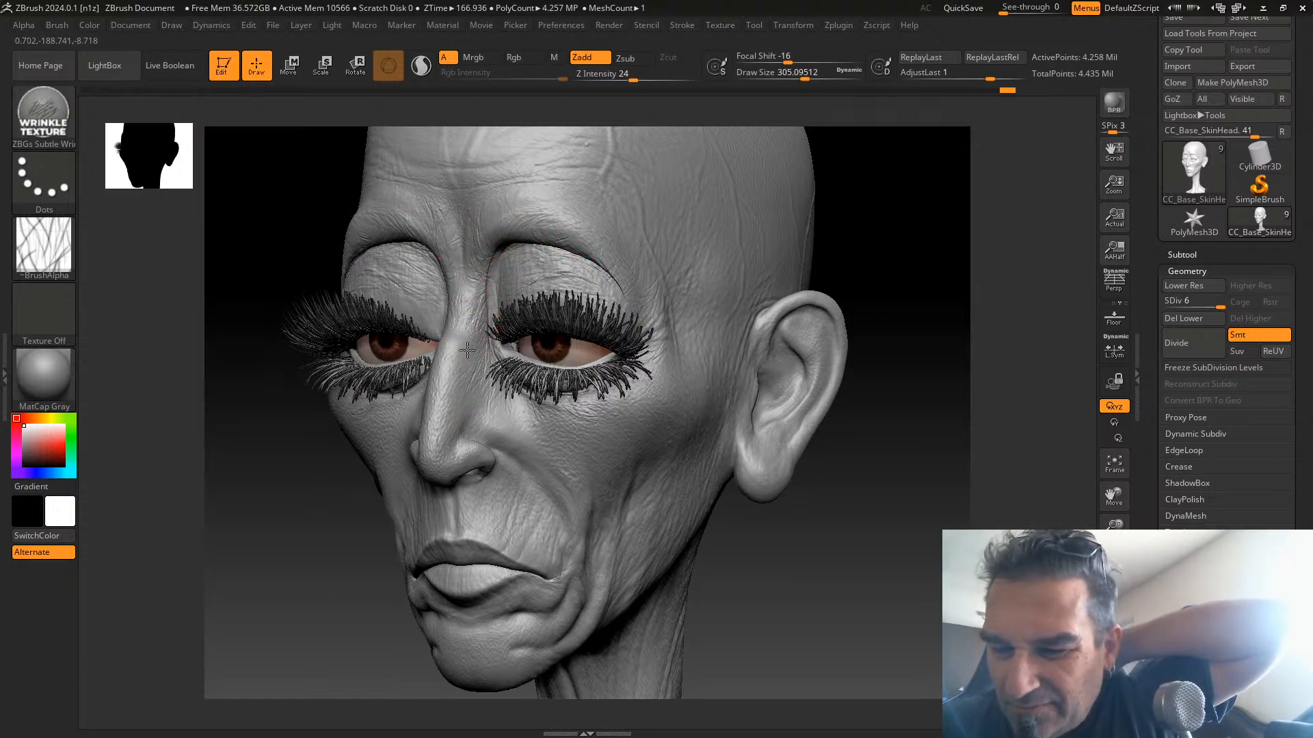
pyautogui.moveTo(507, 462); pyautogui.dragTo(491, 449)
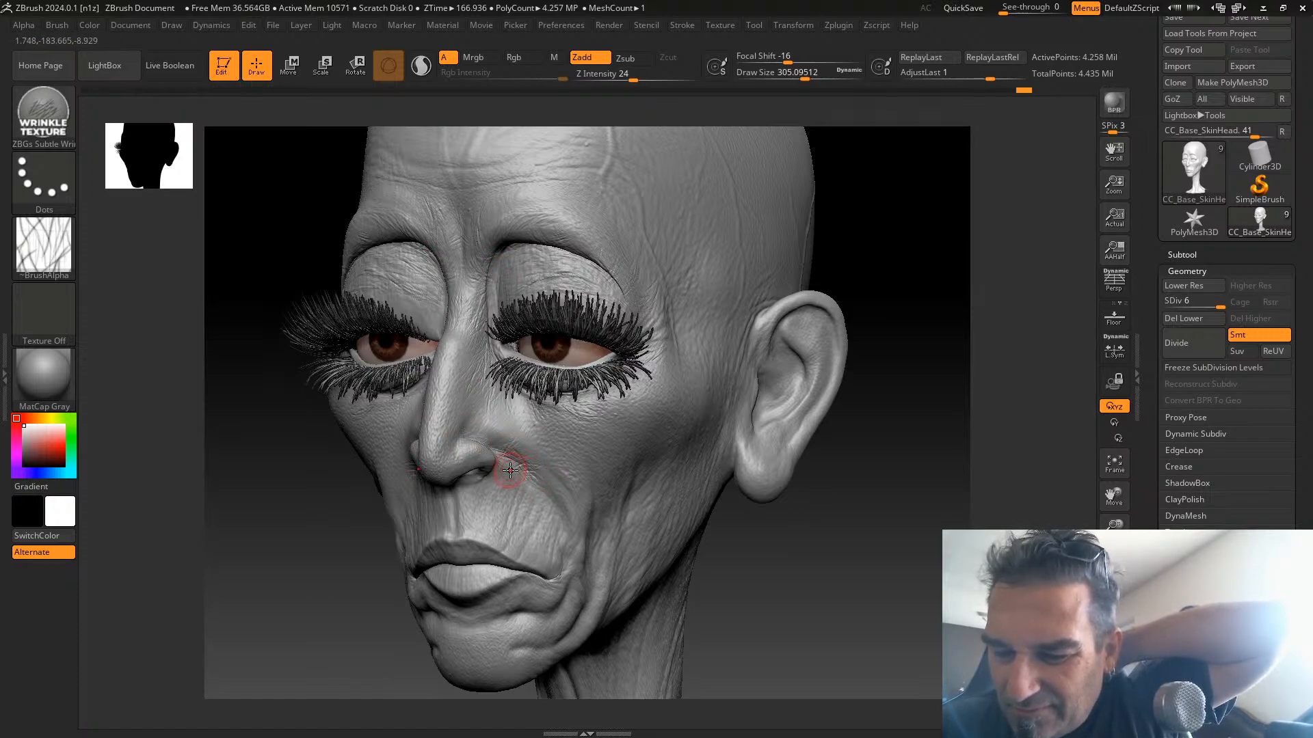
pyautogui.moveTo(582, 564); pyautogui.dragTo(501, 459)
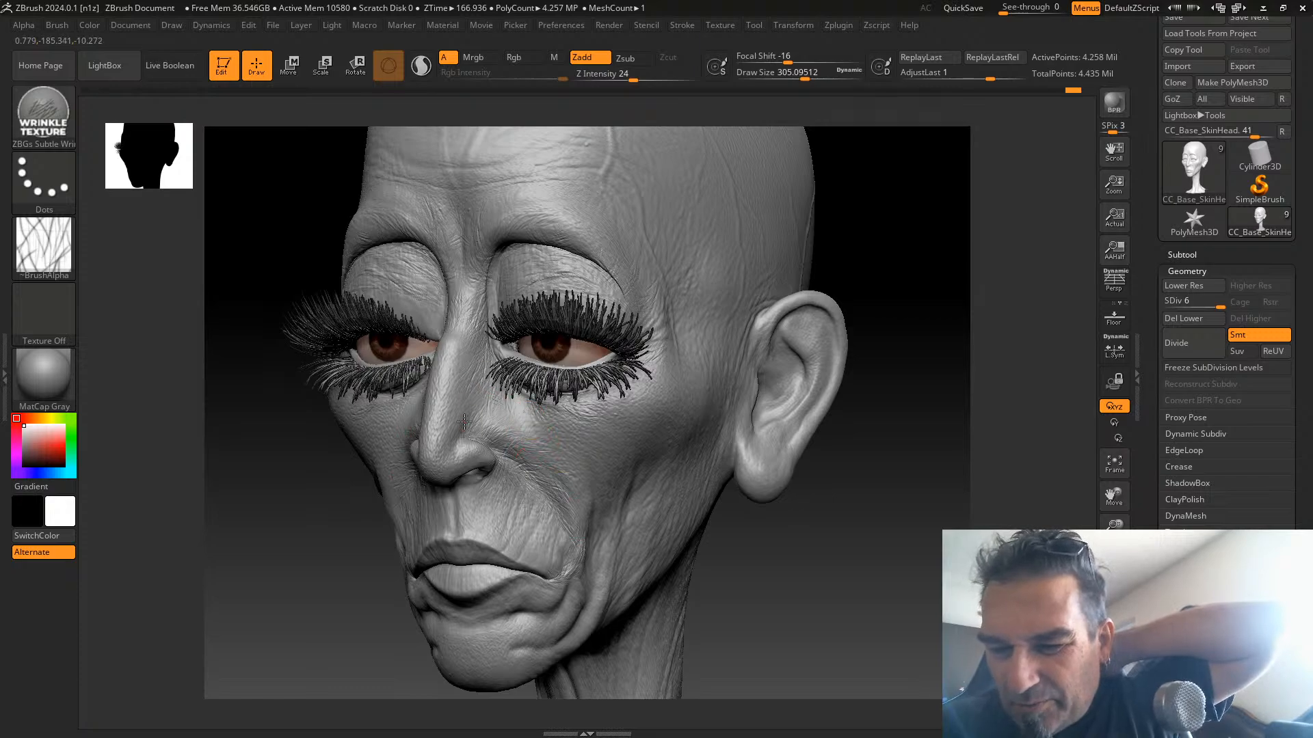
# Add subtle wrinkle texture at the outer eye corner, across the temple towards the ear, and at the inner eye corner
pyautogui.moveTo(897, 409); pyautogui.dragTo(813, 383)
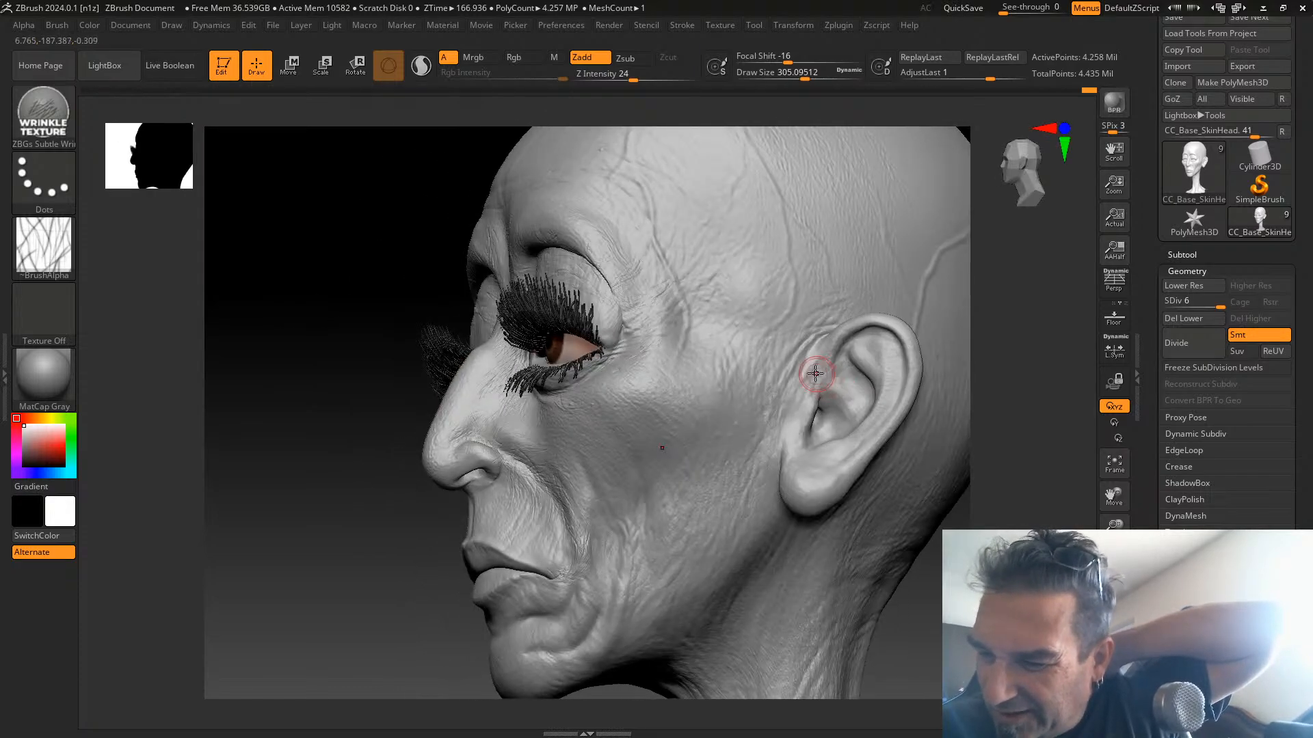
pyautogui.moveTo(639, 337)
pyautogui.mouseDown()
pyautogui.moveTo(668, 302)
pyautogui.moveTo(607, 363)
pyautogui.mouseUp()
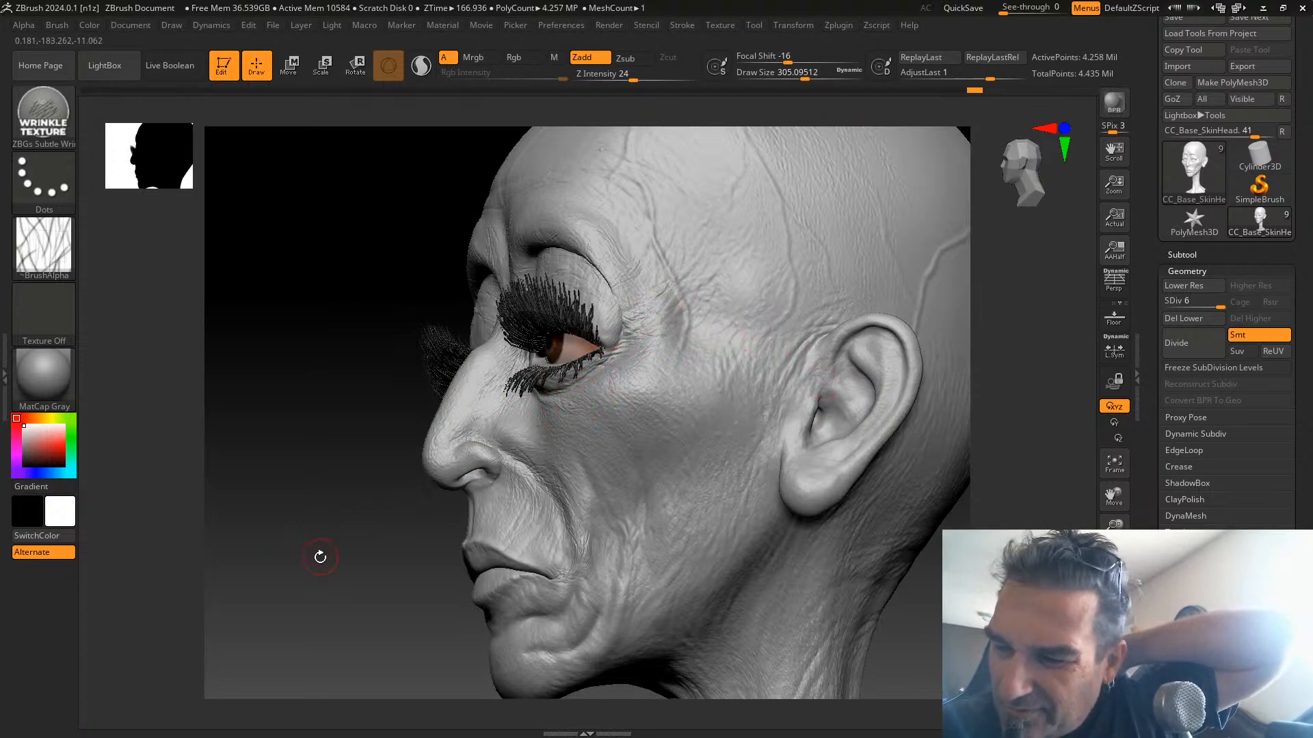
pyautogui.moveTo(320, 557); pyautogui.dragTo(384, 551)
pyautogui.moveTo(838, 239); pyautogui.dragTo(742, 265)
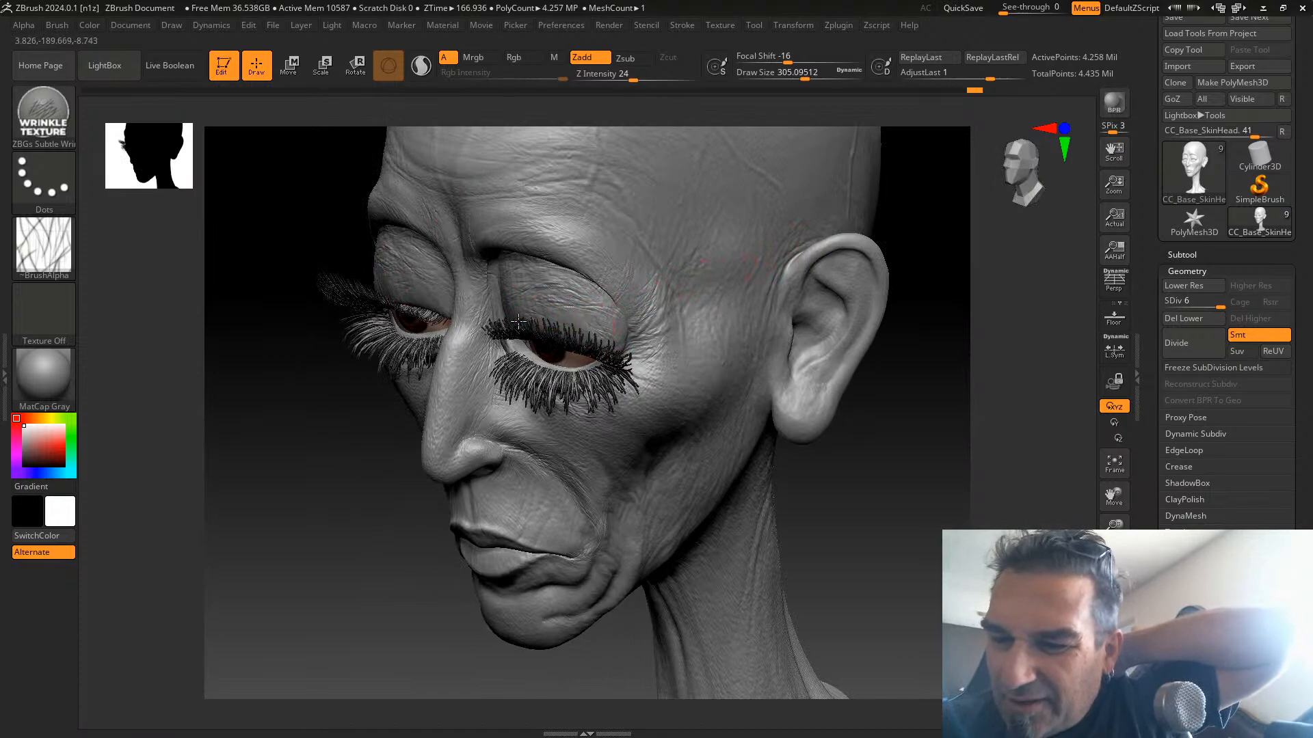
pyautogui.moveTo(446, 304); pyautogui.dragTo(433, 303)
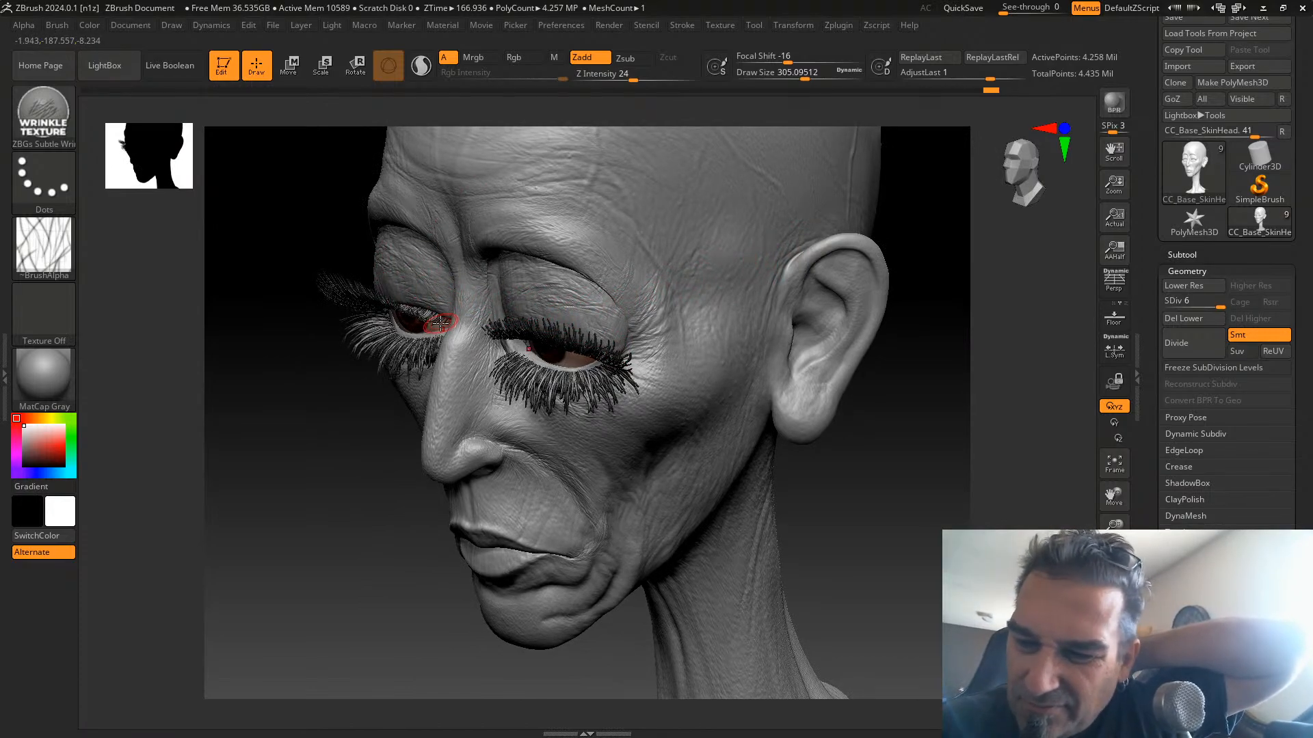
# Brush subtle wrinkle texture over the upper lip and around the mouth
pyautogui.keyDown('shift'); pyautogui.moveTo(948, 383); pyautogui.dragTo(946, 331); pyautogui.keyUp('shift')
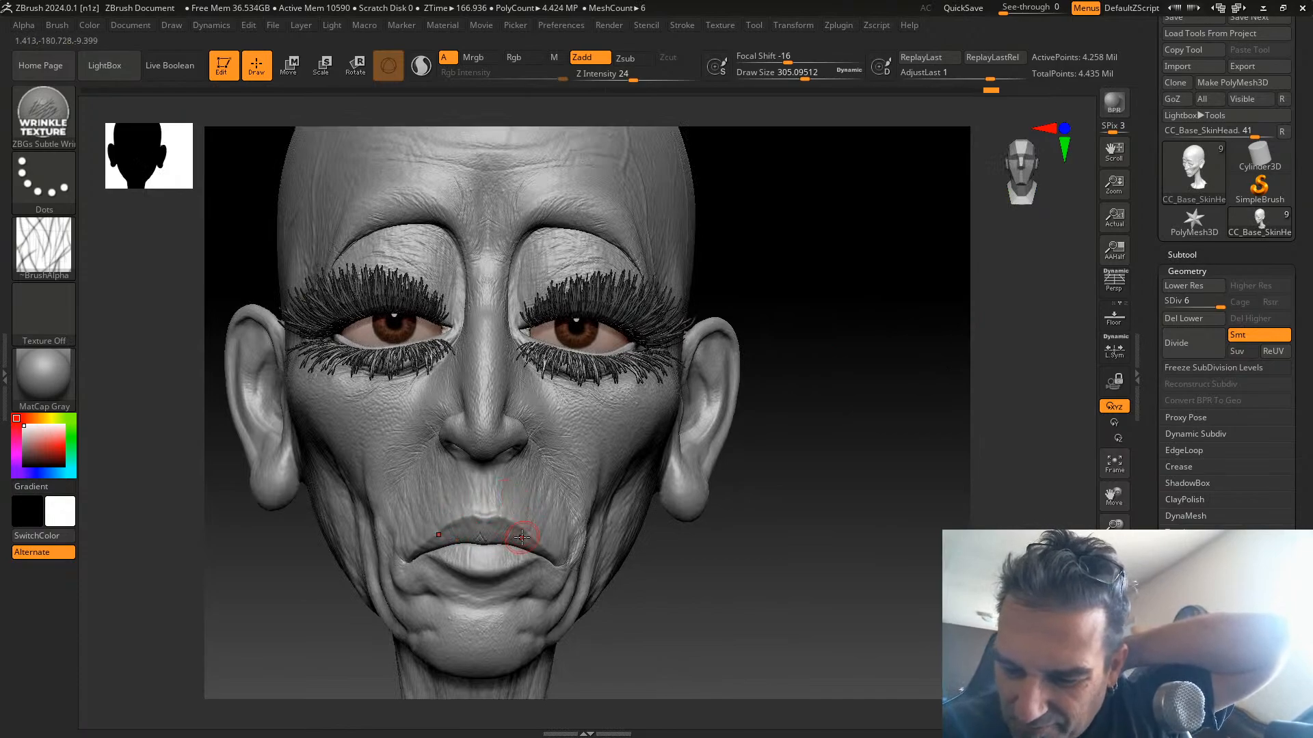
pyautogui.moveTo(869, 403); pyautogui.dragTo(796, 402)
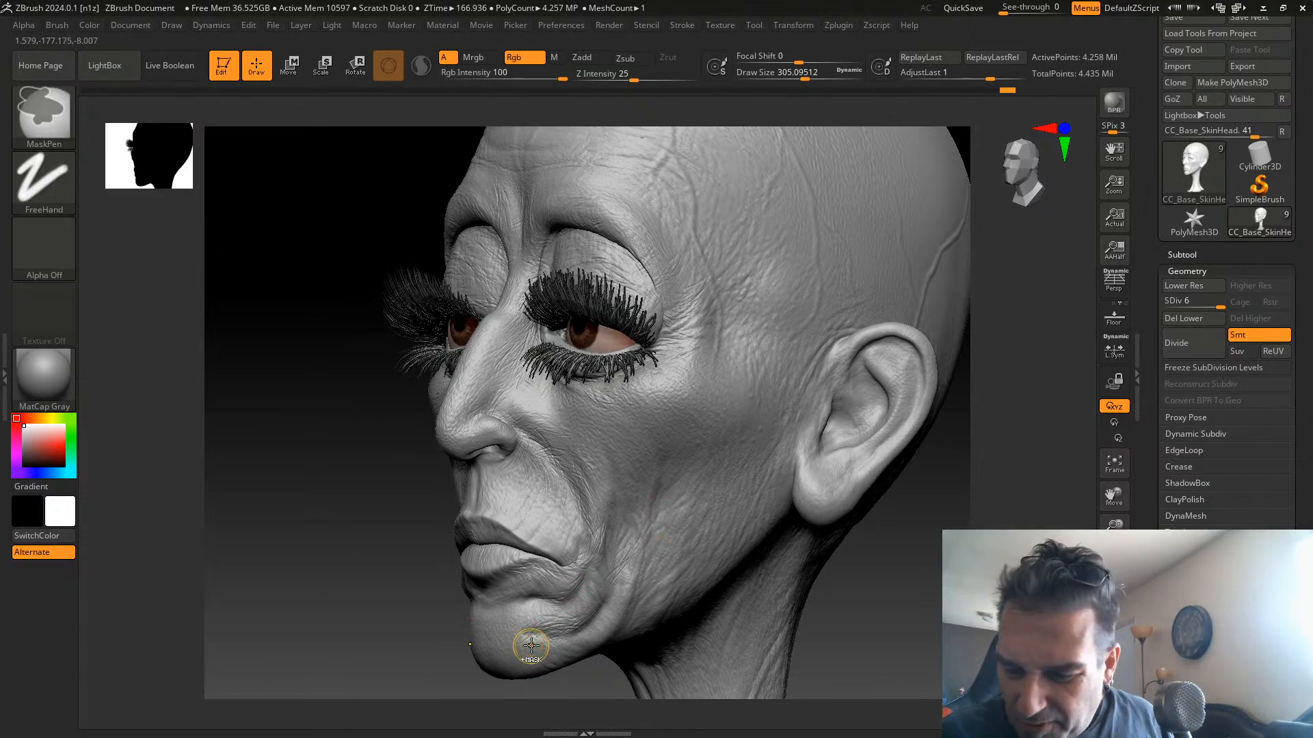
pyautogui.press('ctrl')
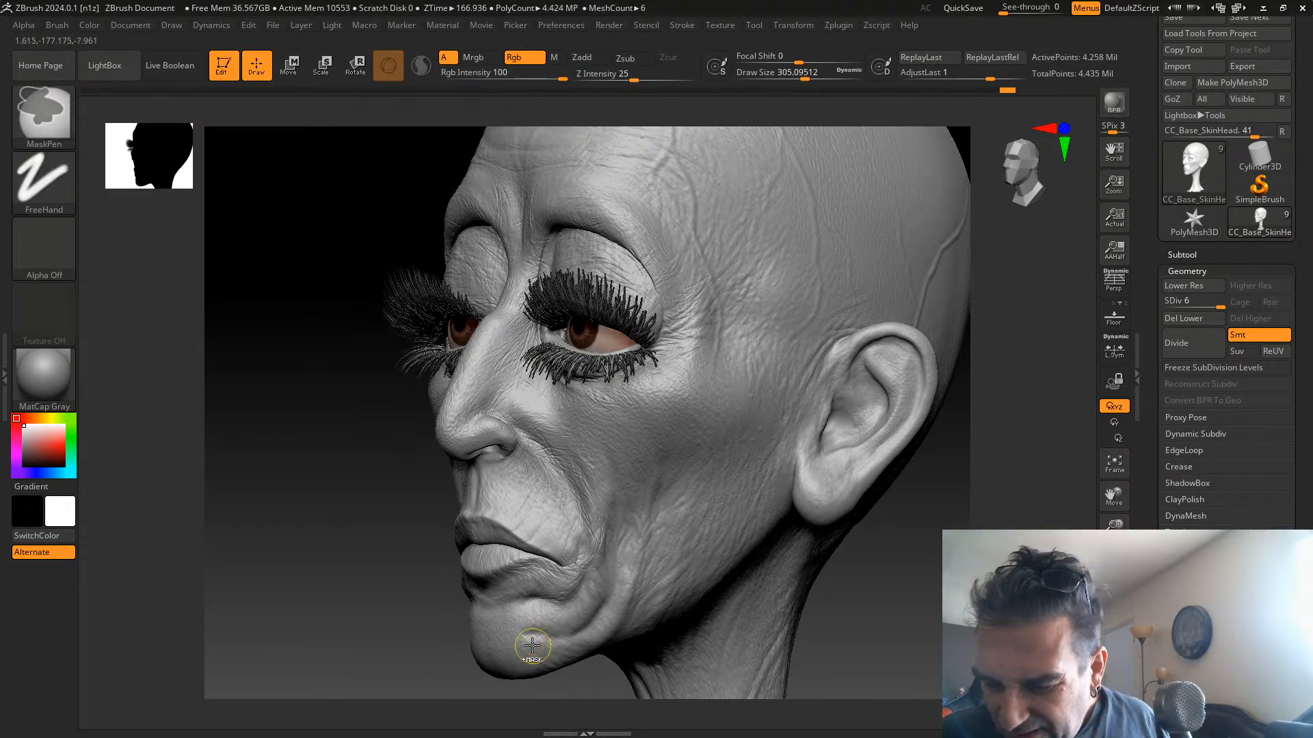
# Set the Z Intensity to 5 and the Draw Size to about 533, and brush faint wrinkle texture over the cheek, jaw and neck
pyautogui.keyDown('alt'); pyautogui.moveTo(894, 540); pyautogui.dragTo(856, 430); pyautogui.keyUp('alt')
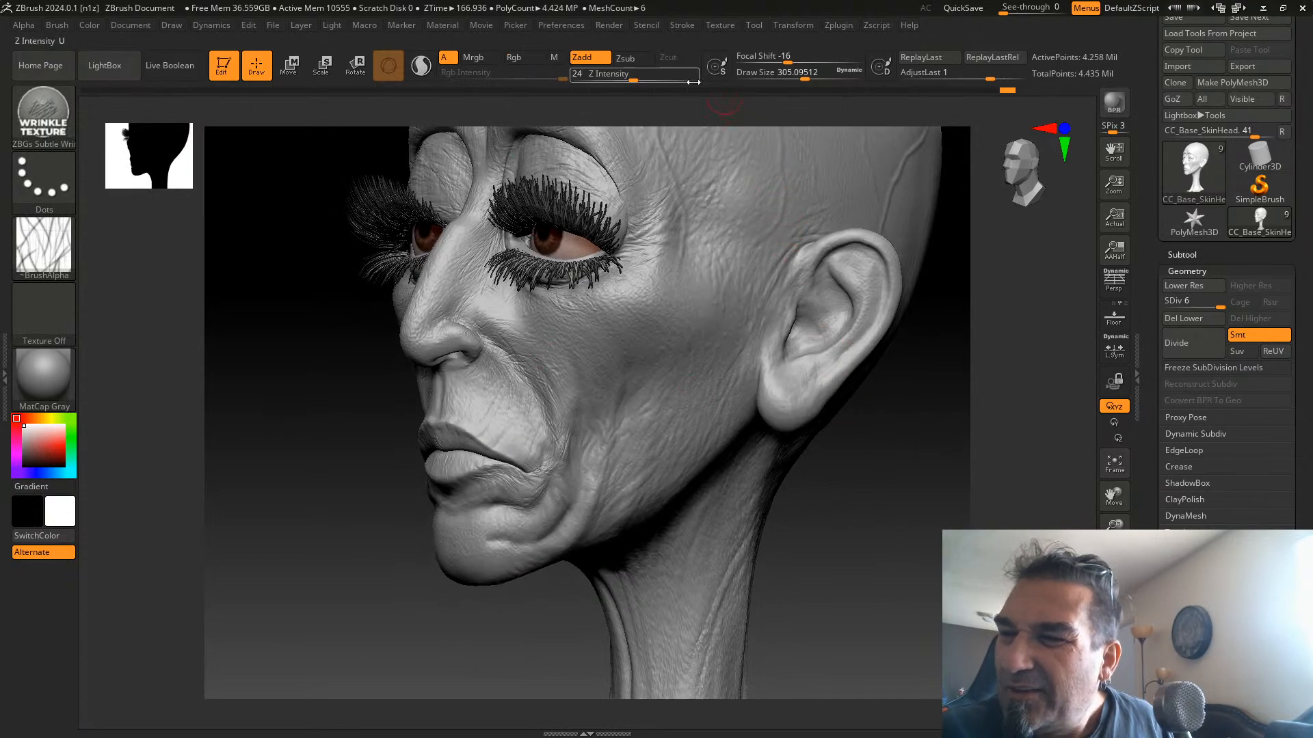
pyautogui.click(617, 74)
pyautogui.write('5')
pyautogui.press('Return')
pyautogui.click(804, 73)
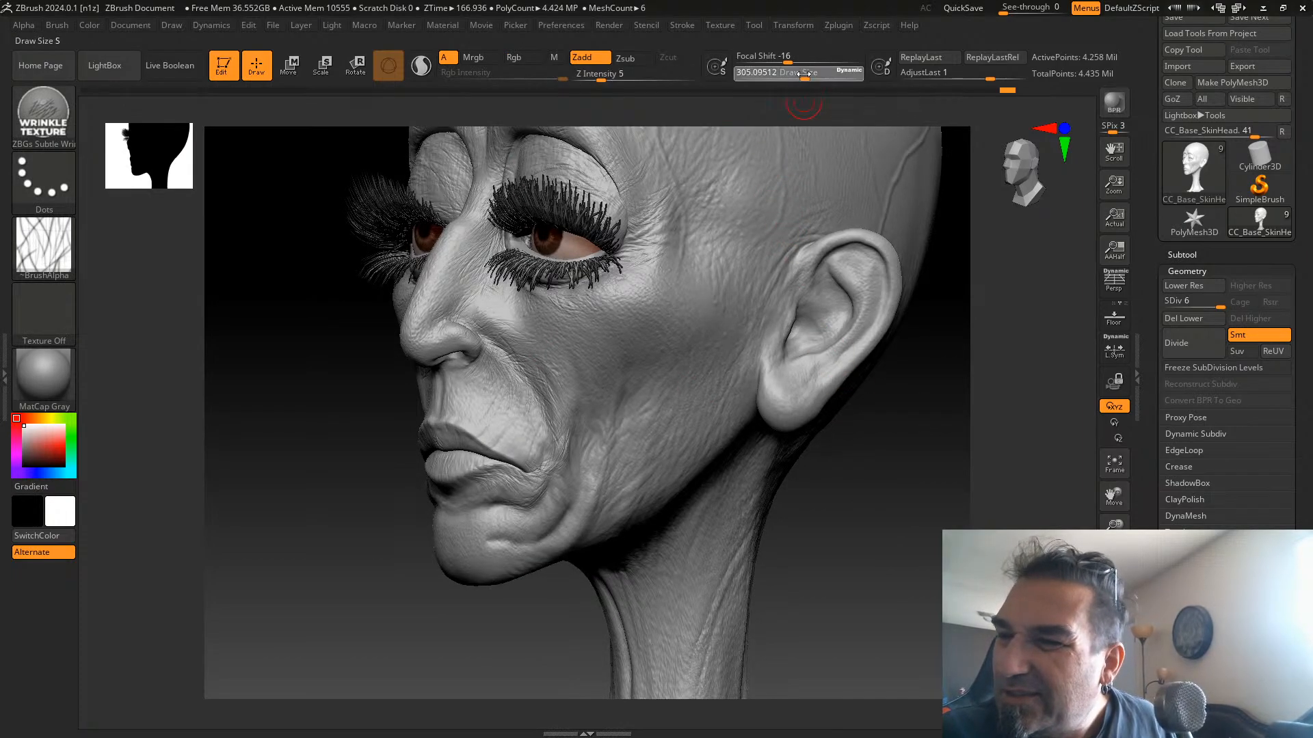
pyautogui.moveTo(828, 73); pyautogui.dragTo(824, 73)
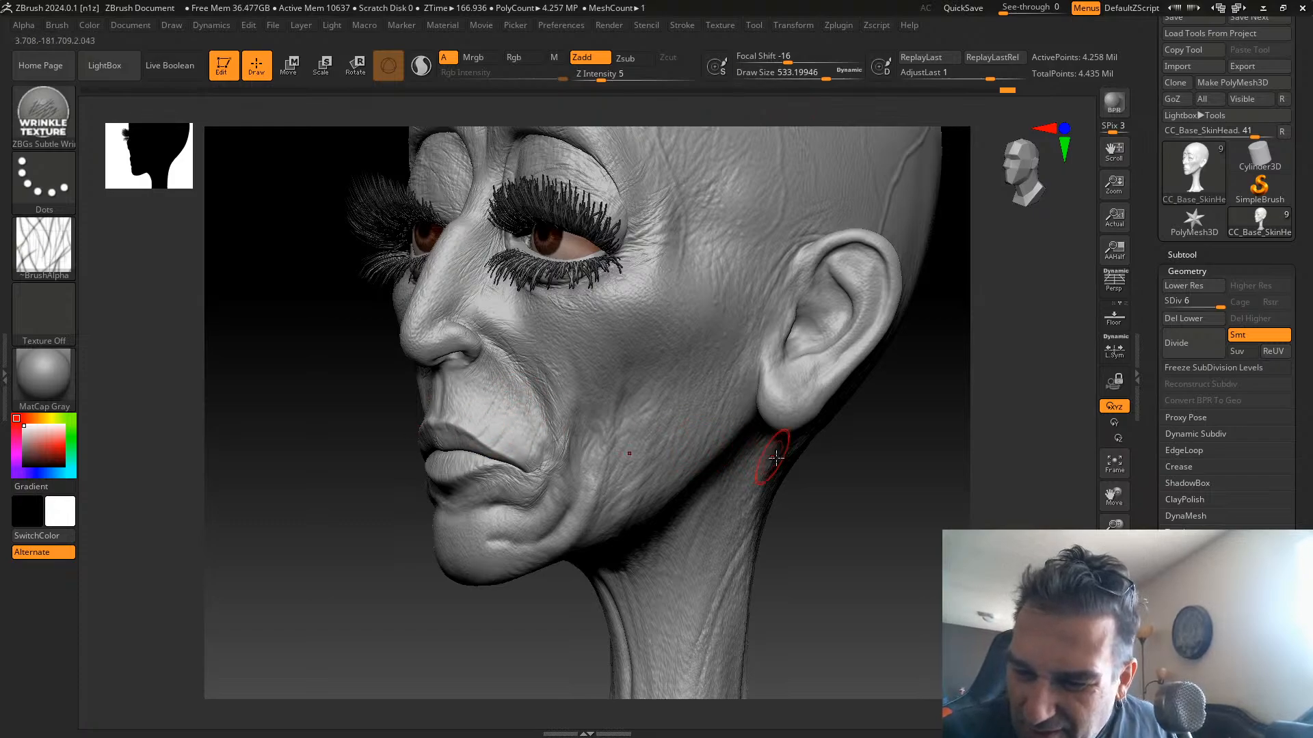
# Raise the Z Intensity to 11 and brush wrinkle texture over the nasolabial fold, the mouth corner folds and the chin
pyautogui.moveTo(807, 498); pyautogui.dragTo(850, 539)
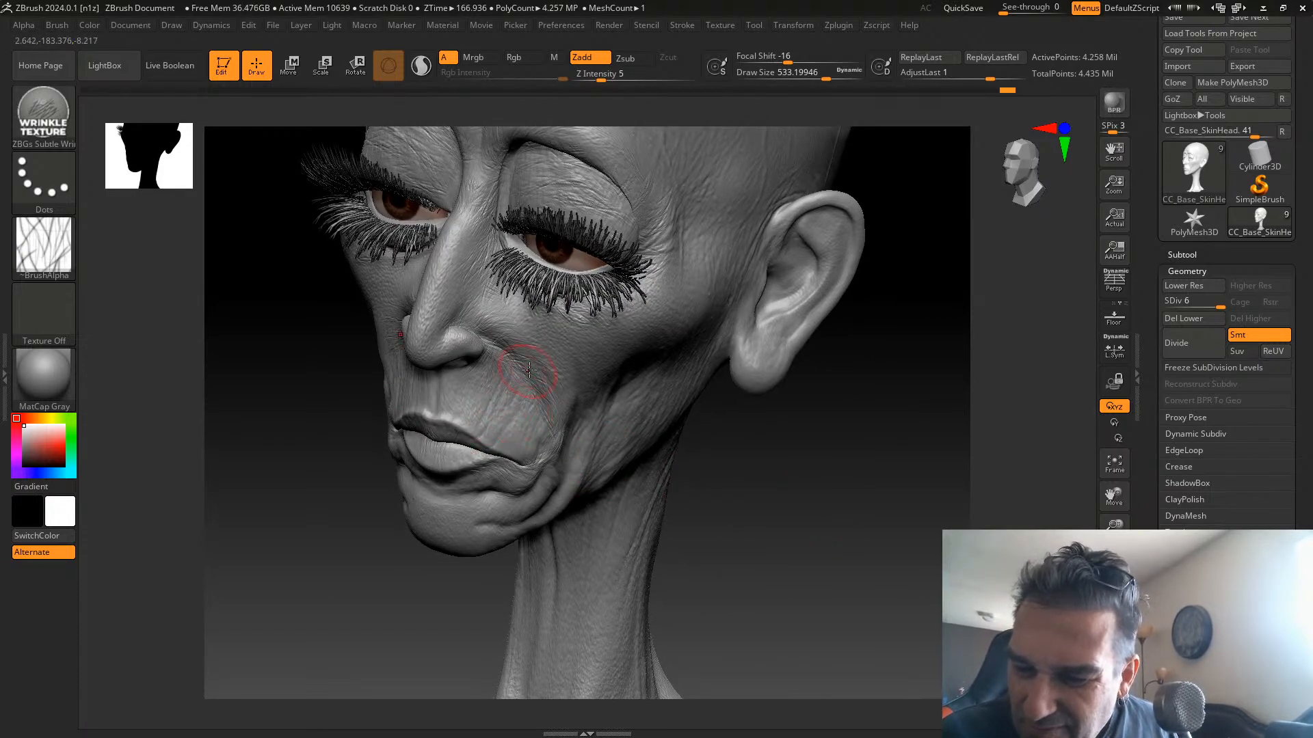
pyautogui.moveTo(604, 76); pyautogui.dragTo(614, 75)
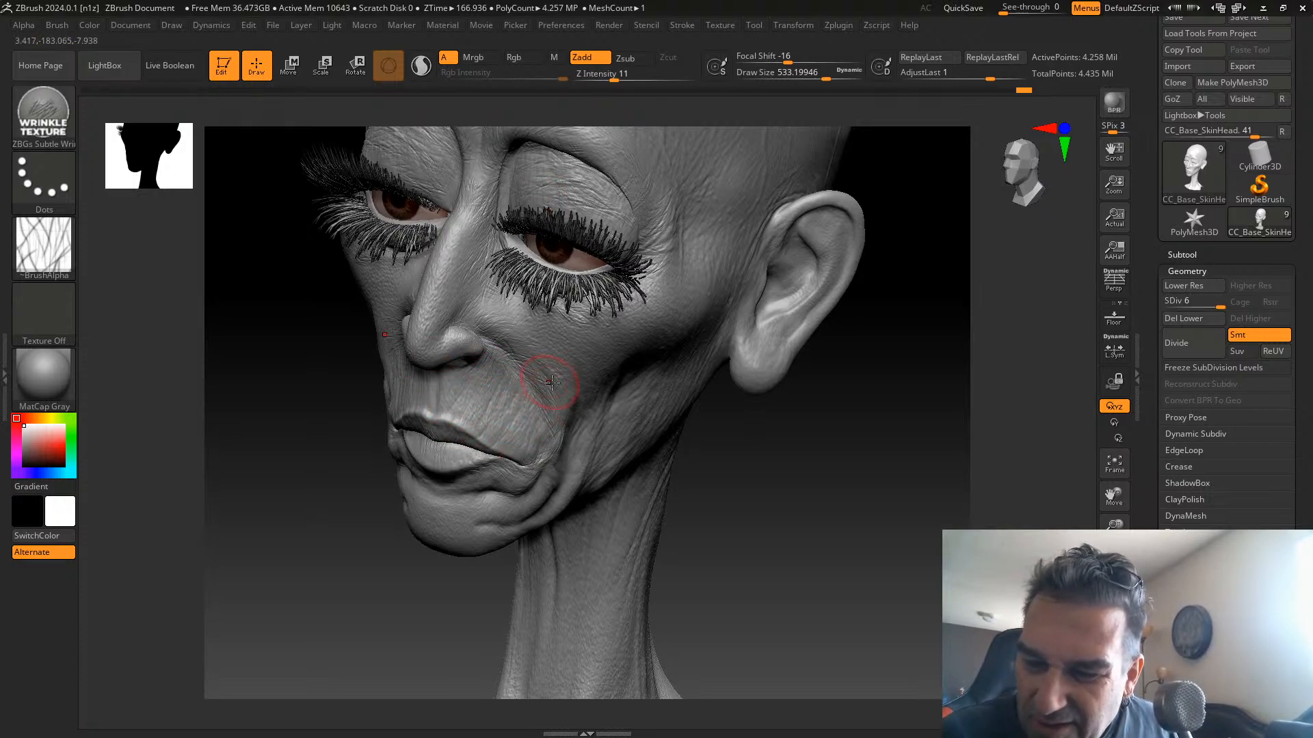
pyautogui.moveTo(812, 383)
pyautogui.mouseDown()
pyautogui.moveTo(815, 434)
pyautogui.moveTo(813, 383)
pyautogui.mouseUp()
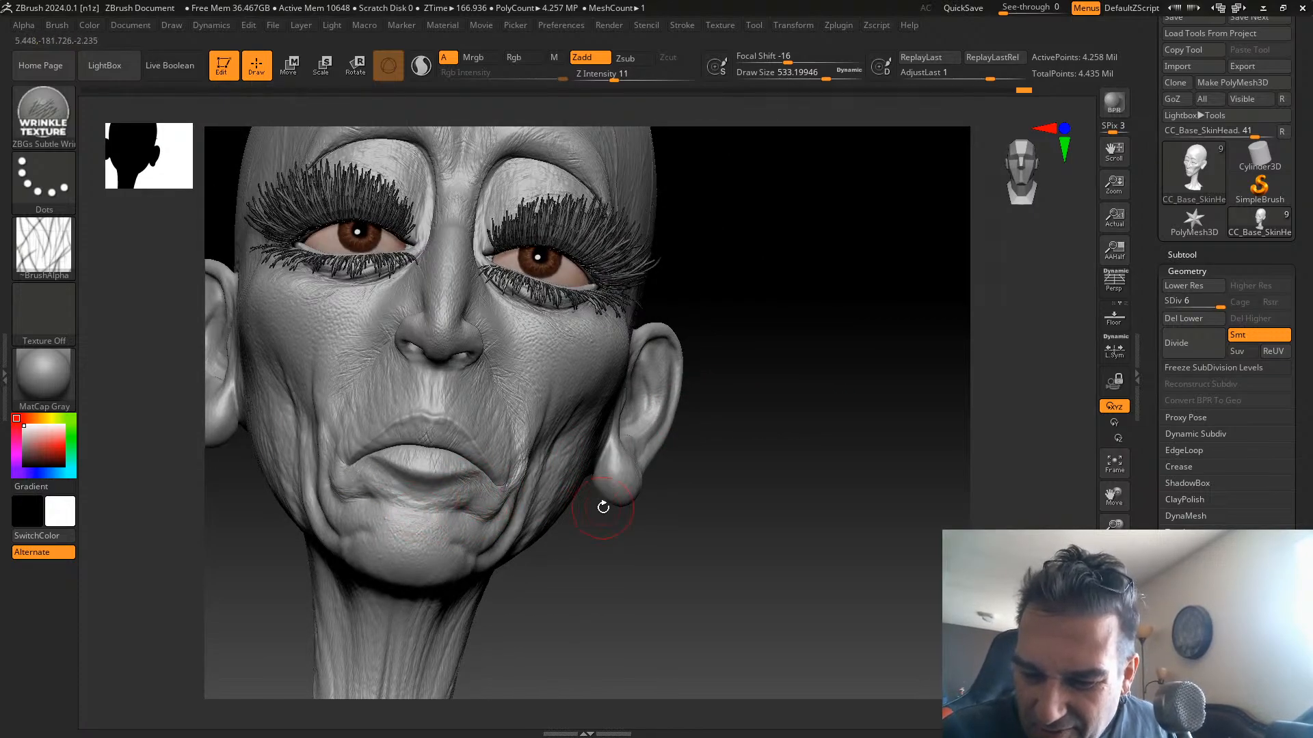
pyautogui.moveTo(603, 507); pyautogui.dragTo(586, 540)
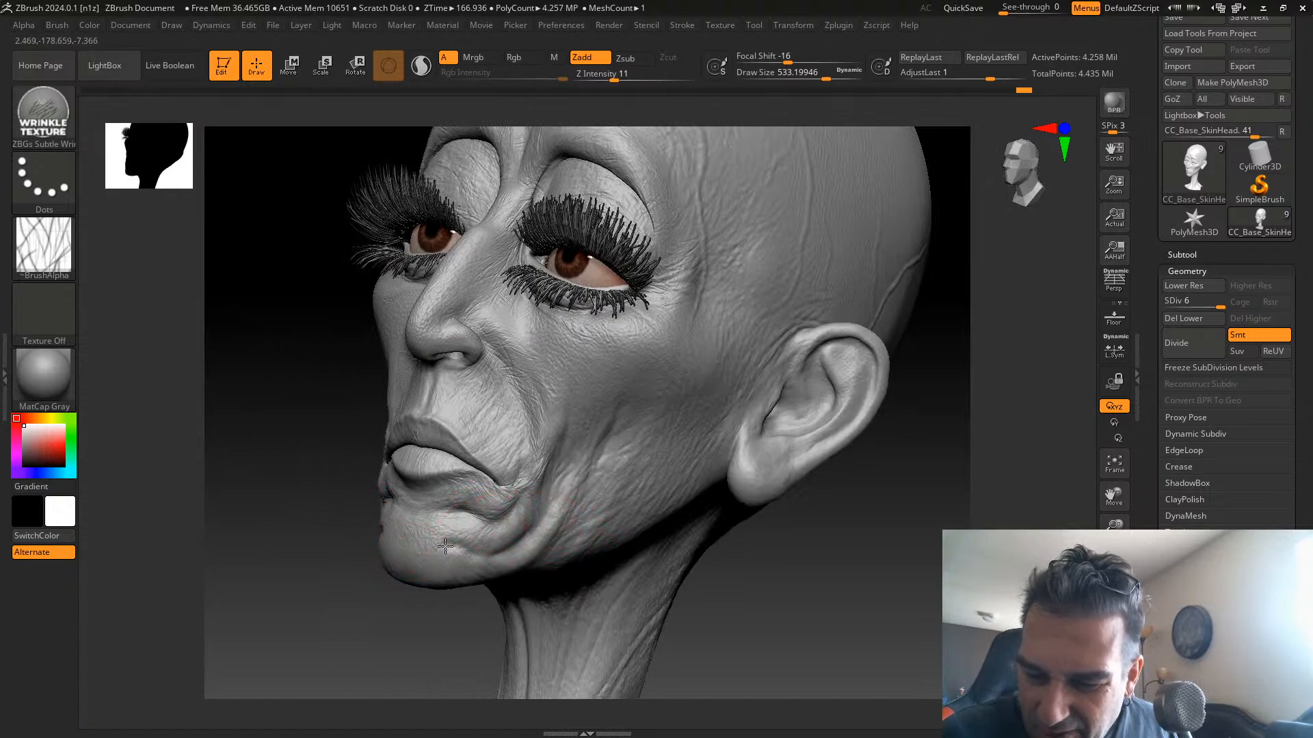
pyautogui.moveTo(441, 530); pyautogui.dragTo(473, 553)
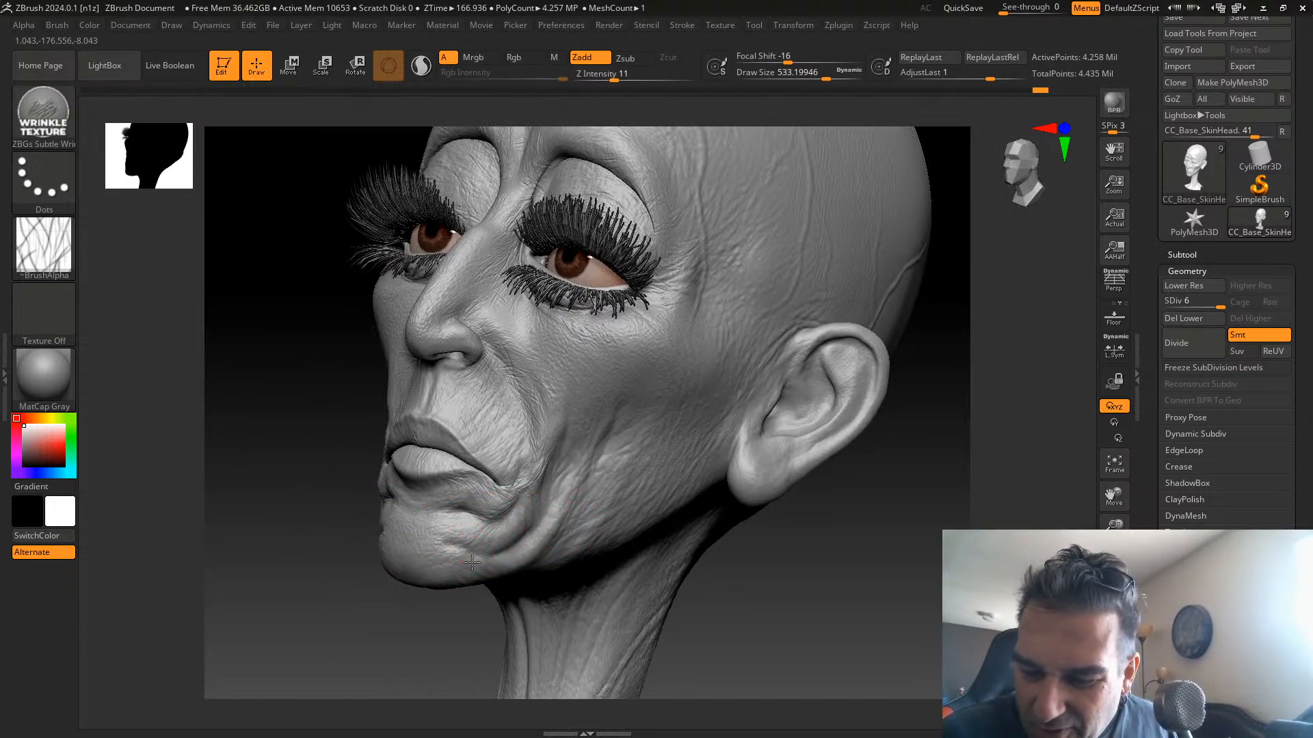
# Set the Z Intensity to 20 and brush wrinkle texture over the chin, the mouth corner folds and the lower cheek
pyautogui.moveTo(622, 77); pyautogui.dragTo(628, 78)
pyautogui.moveTo(439, 517)
pyautogui.mouseDown()
pyautogui.moveTo(412, 517)
pyautogui.moveTo(454, 546)
pyautogui.moveTo(424, 516)
pyautogui.mouseUp()
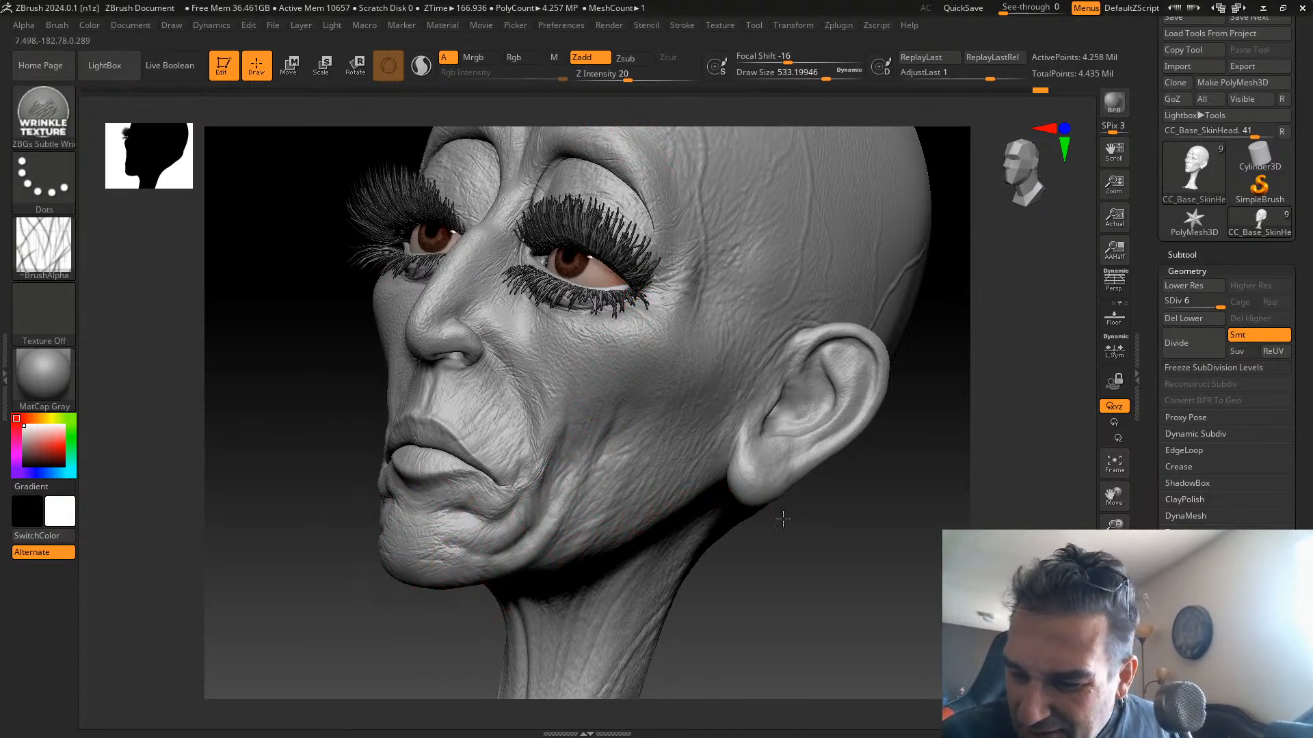
pyautogui.moveTo(783, 519); pyautogui.dragTo(574, 531)
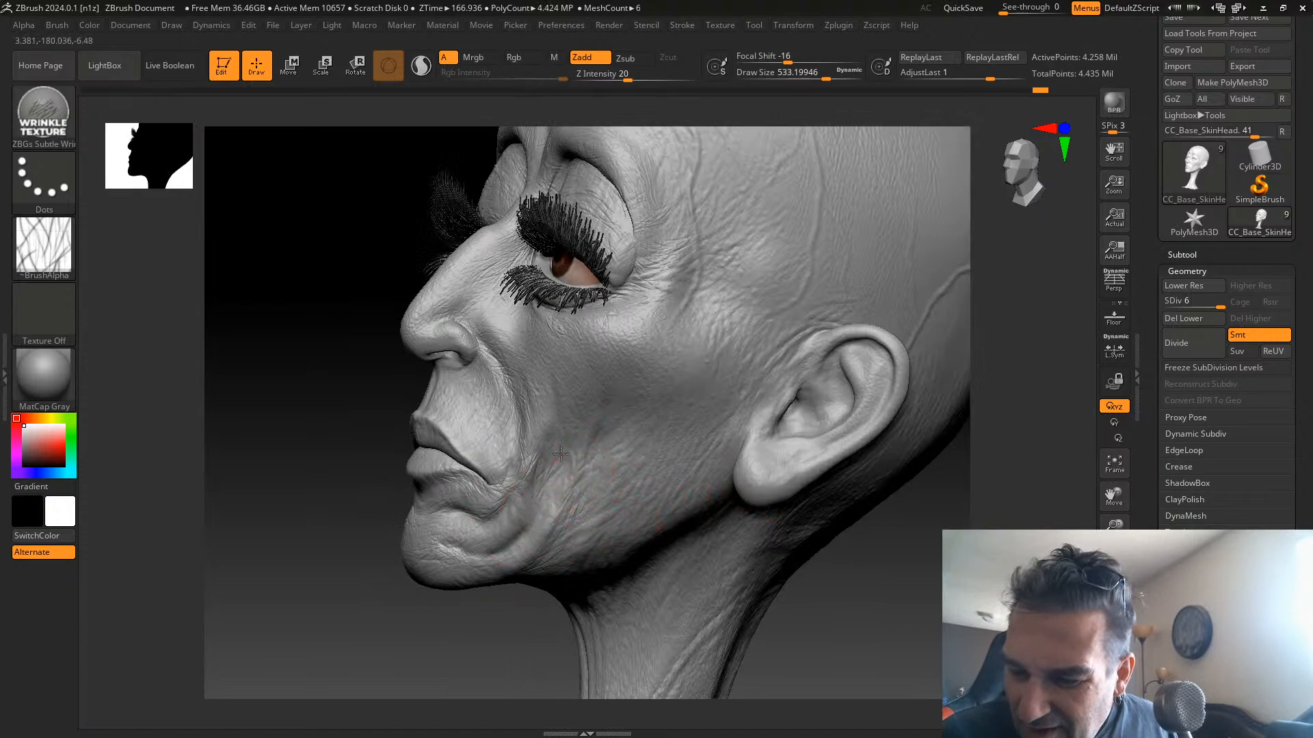
pyautogui.moveTo(561, 454); pyautogui.dragTo(481, 551)
pyautogui.moveTo(472, 620); pyautogui.dragTo(565, 609)
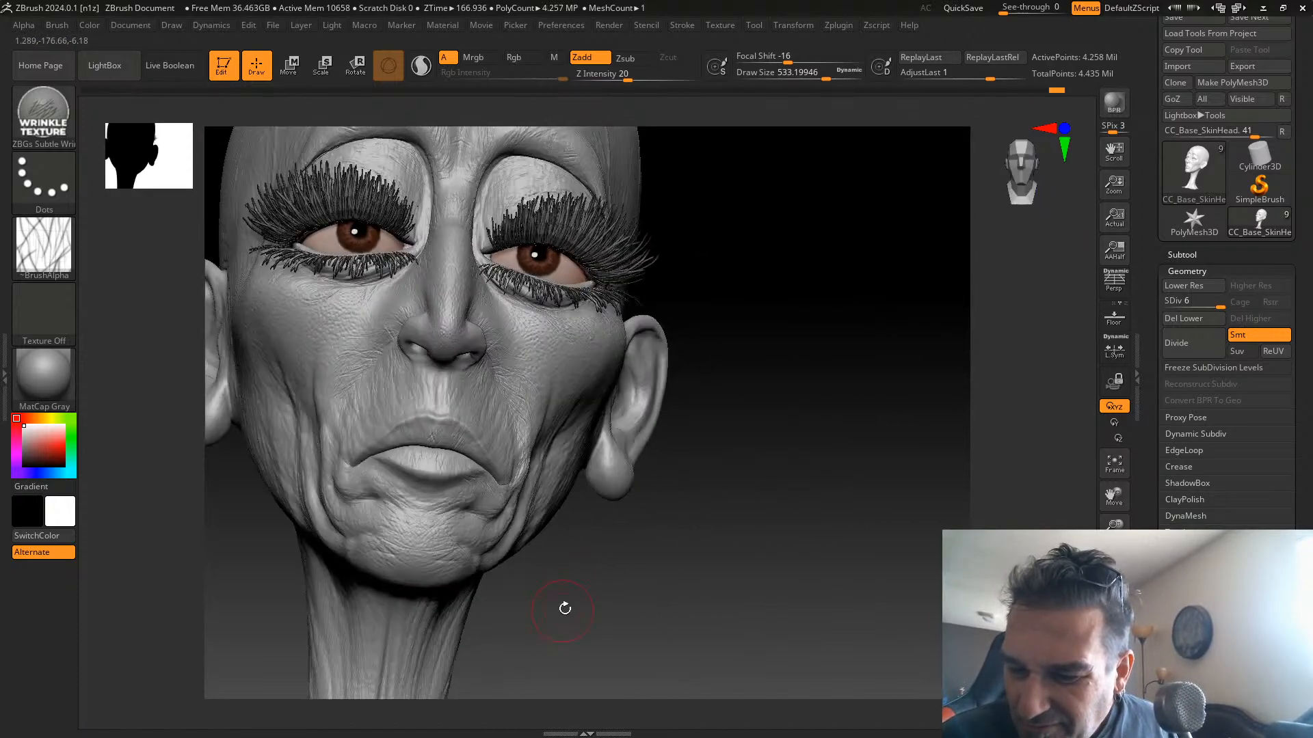
# Brush wrinkle texture over the upper lip, beside the nose and around the inner brows
pyautogui.moveTo(715, 442); pyautogui.dragTo(758, 472)
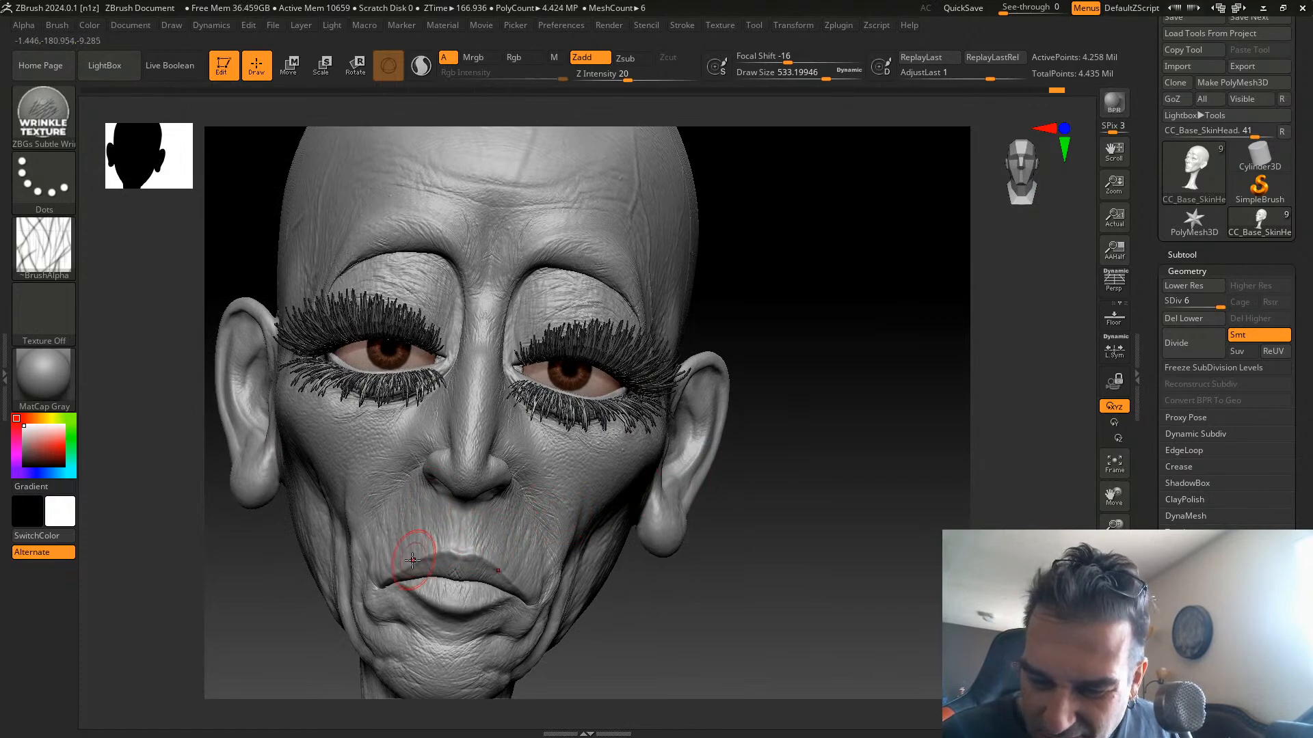
pyautogui.moveTo(738, 402); pyautogui.dragTo(648, 438)
pyautogui.moveTo(516, 449); pyautogui.dragTo(502, 481)
pyautogui.moveTo(536, 507); pyautogui.dragTo(403, 509, button='right')
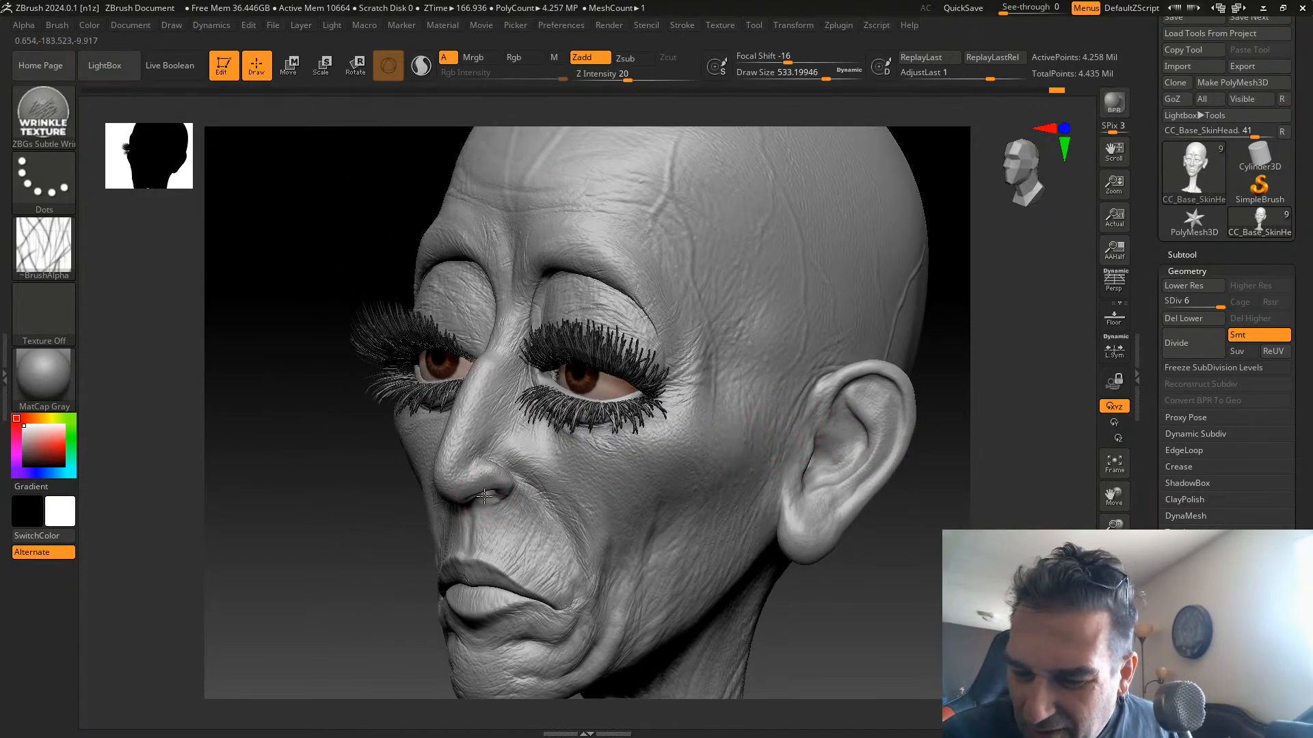
pyautogui.keyDown('alt'); pyautogui.moveTo(918, 444); pyautogui.dragTo(791, 588); pyautogui.keyUp('alt')
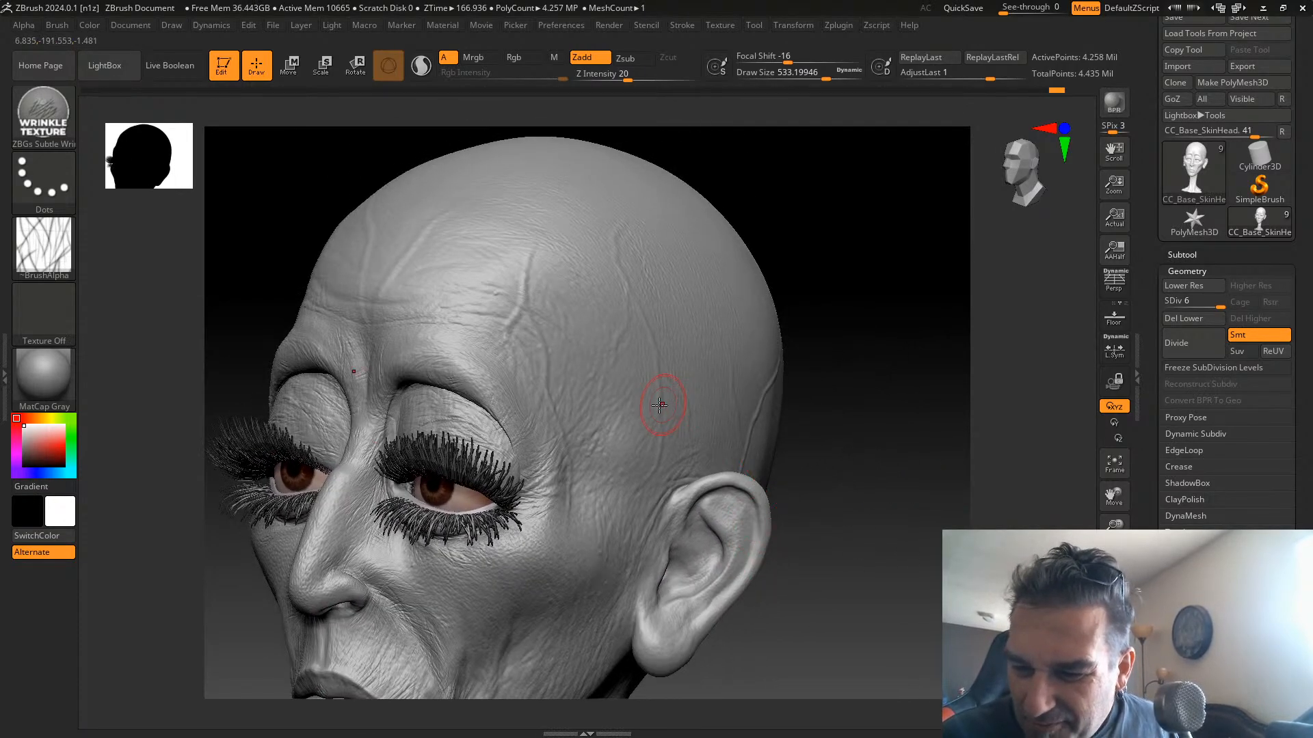
pyautogui.moveTo(793, 290); pyautogui.dragTo(841, 287)
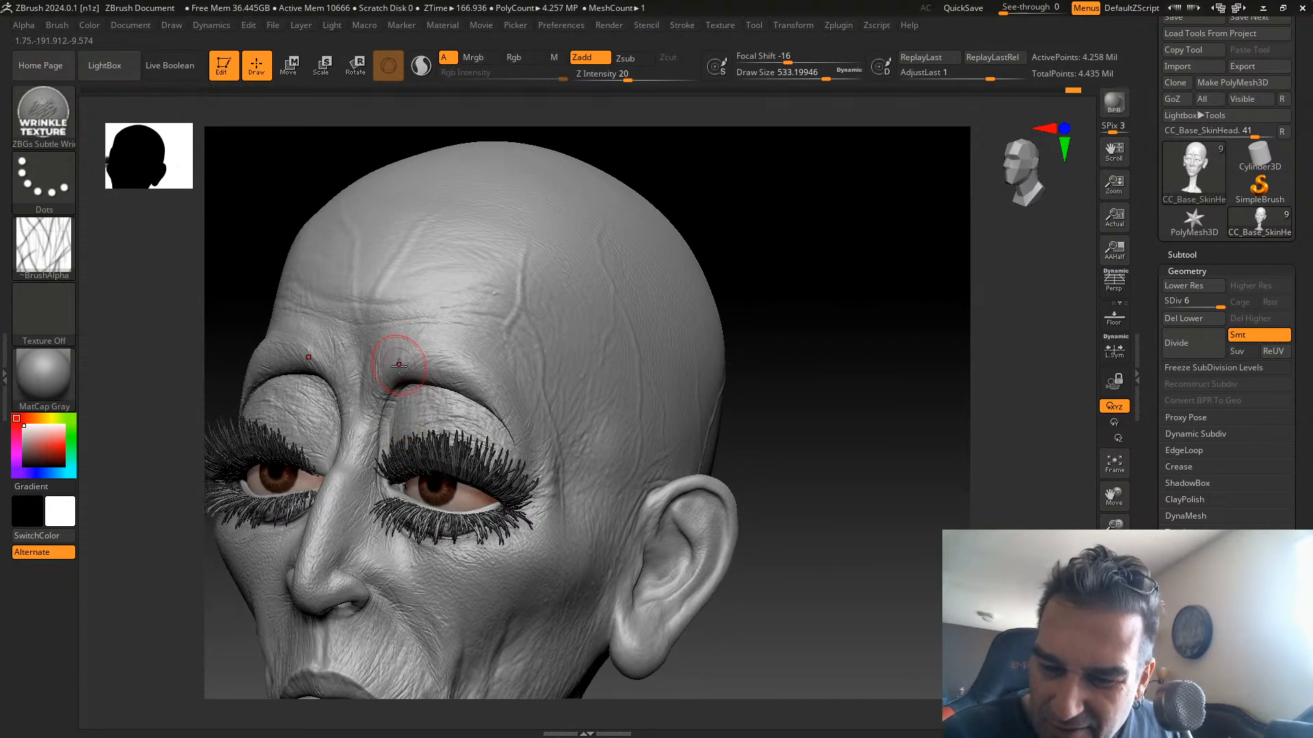
# Set the Draw Size to 1000 and brush broader wrinkle texture over the nose bridge, upper eyelids and inner cheeks
pyautogui.moveTo(827, 65); pyautogui.dragTo(859, 68)
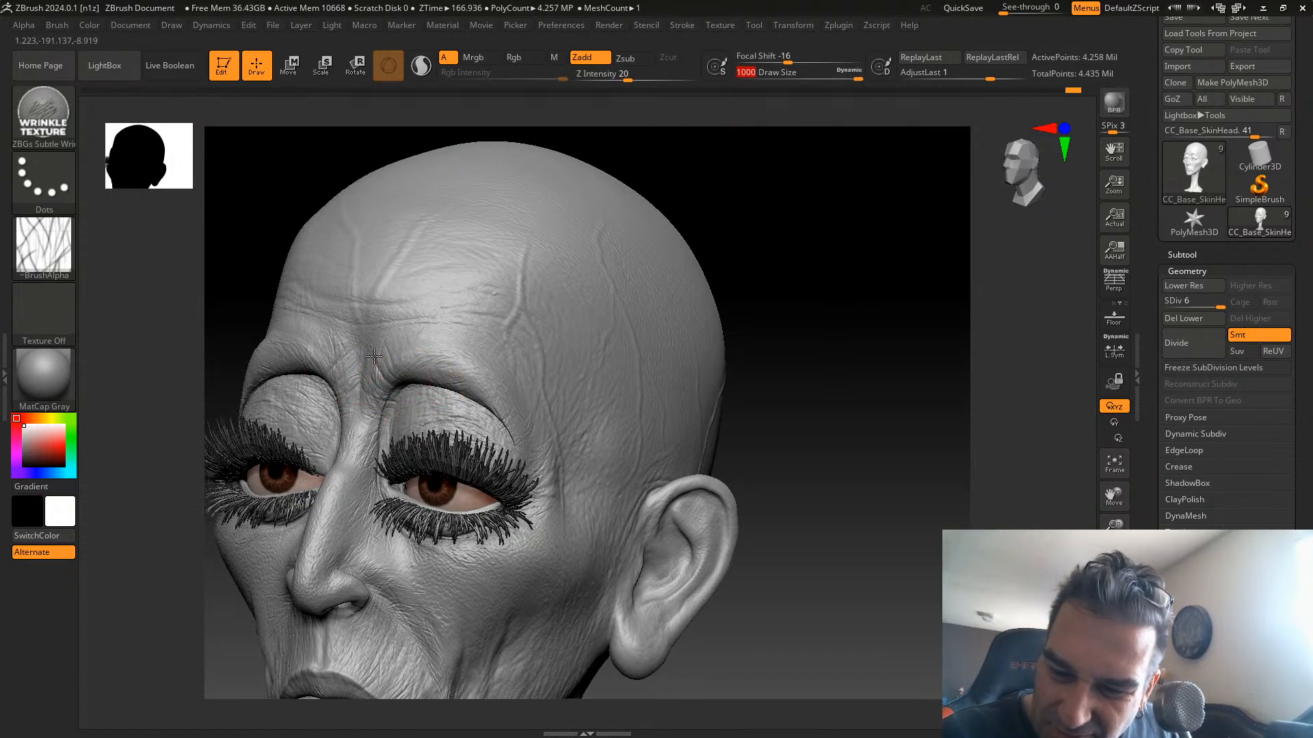
pyautogui.moveTo(882, 259); pyautogui.dragTo(848, 280)
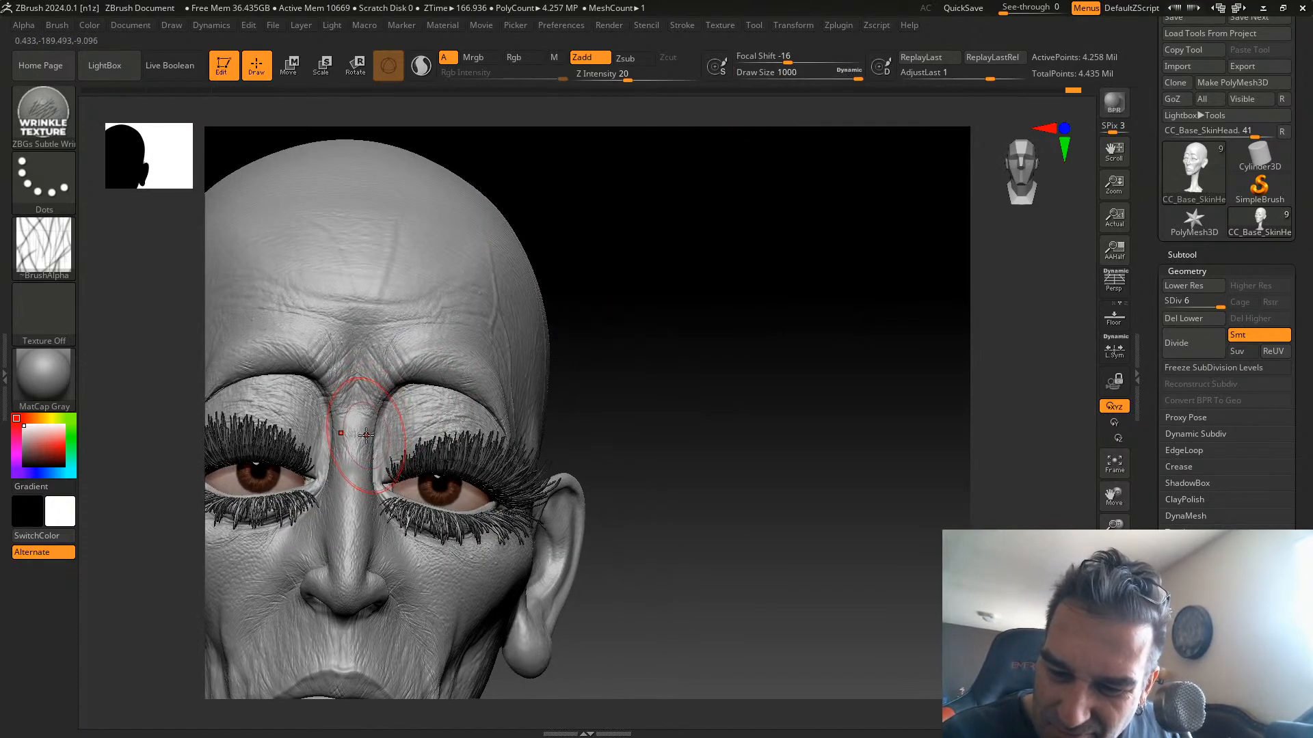
pyautogui.keyDown('alt'); pyautogui.moveTo(676, 354); pyautogui.dragTo(643, 362); pyautogui.keyUp('alt')
pyautogui.moveTo(537, 401); pyautogui.dragTo(560, 432)
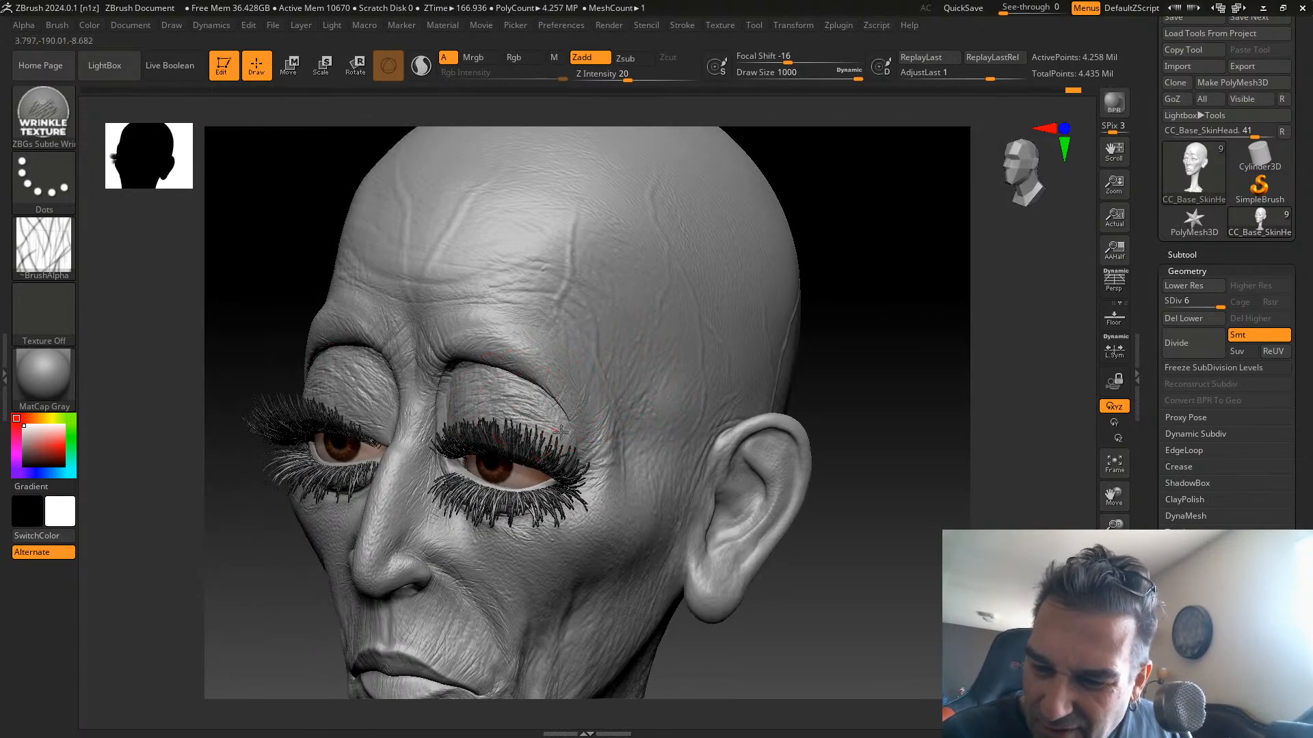
pyautogui.keyDown('alt'); pyautogui.moveTo(878, 342); pyautogui.dragTo(984, 291); pyautogui.keyUp('alt')
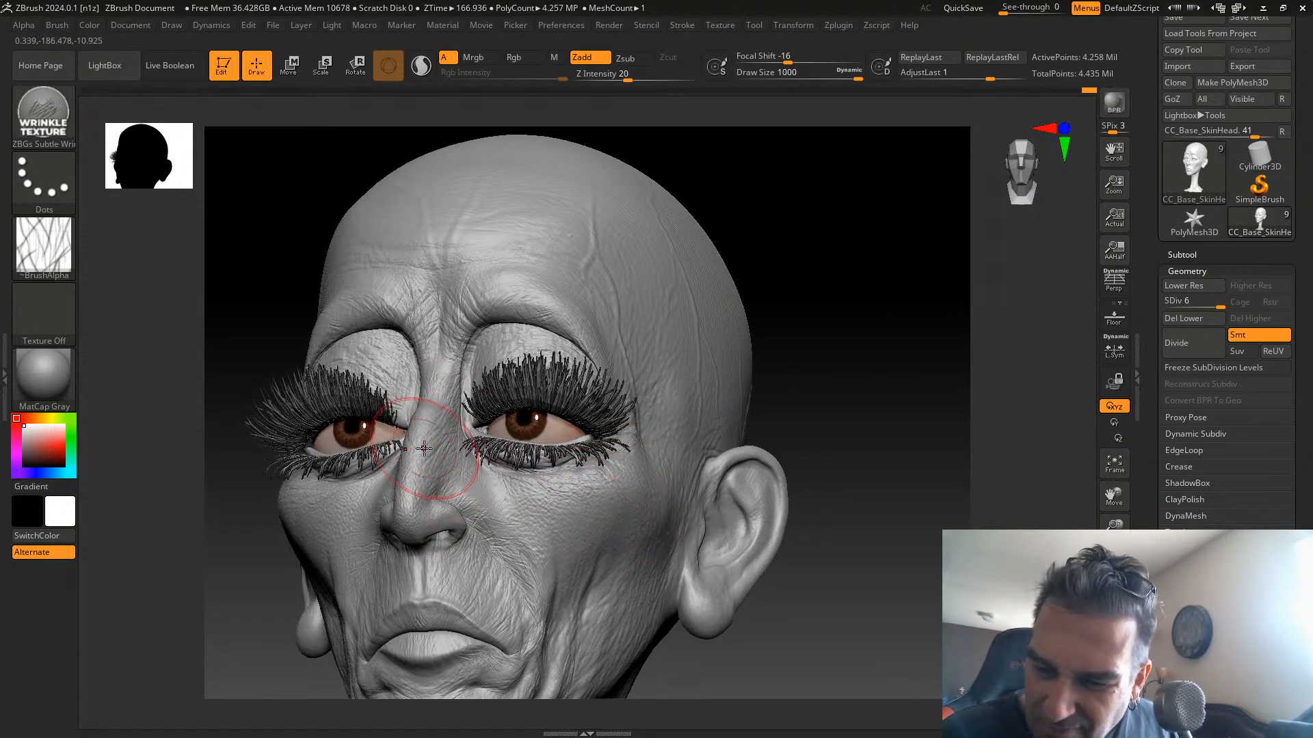
pyautogui.moveTo(836, 380)
pyautogui.mouseDown()
pyautogui.moveTo(841, 422)
pyautogui.moveTo(868, 424)
pyautogui.moveTo(873, 331)
pyautogui.mouseUp()
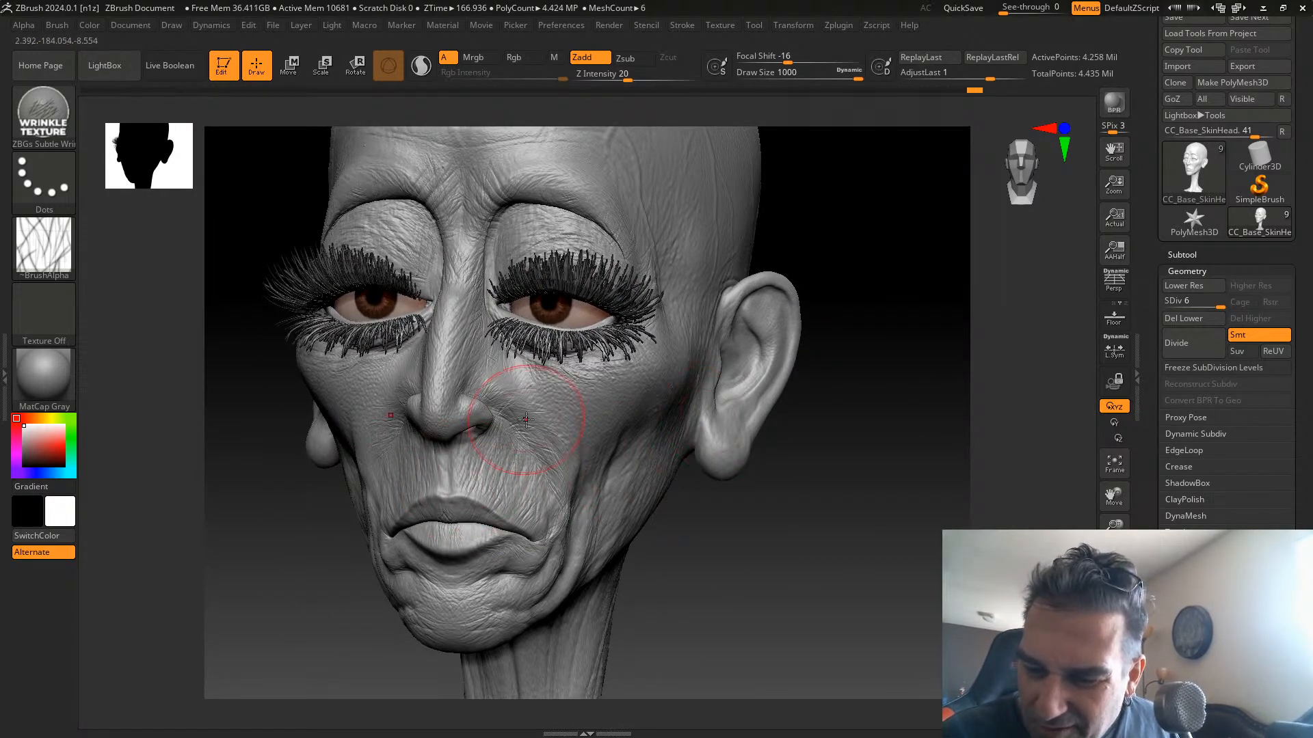
# Brush wrinkle texture below the ear, along the side and front of the neck and down to its base
pyautogui.moveTo(771, 433); pyautogui.dragTo(791, 483)
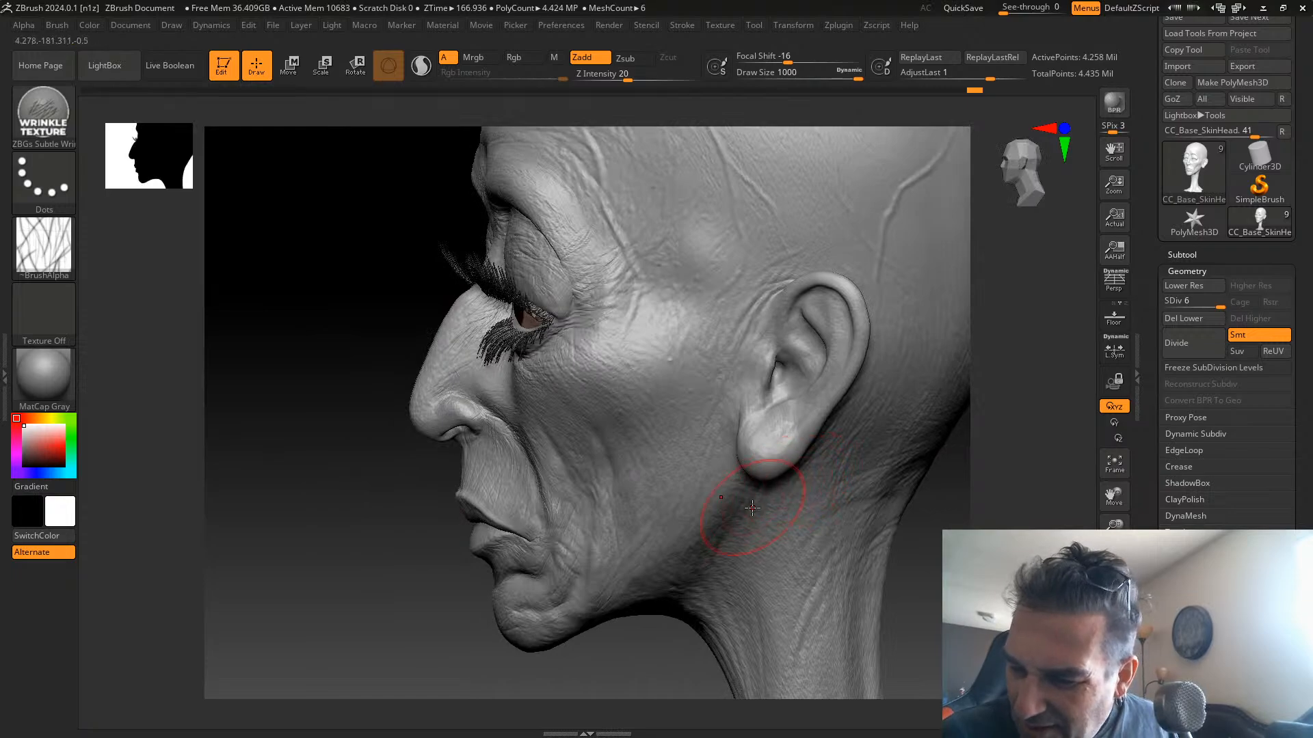
pyautogui.moveTo(950, 496)
pyautogui.keyDown('alt'); pyautogui.mouseDown()
pyautogui.moveTo(863, 427)
pyautogui.moveTo(870, 351)
pyautogui.mouseUp(); pyautogui.keyUp('alt')
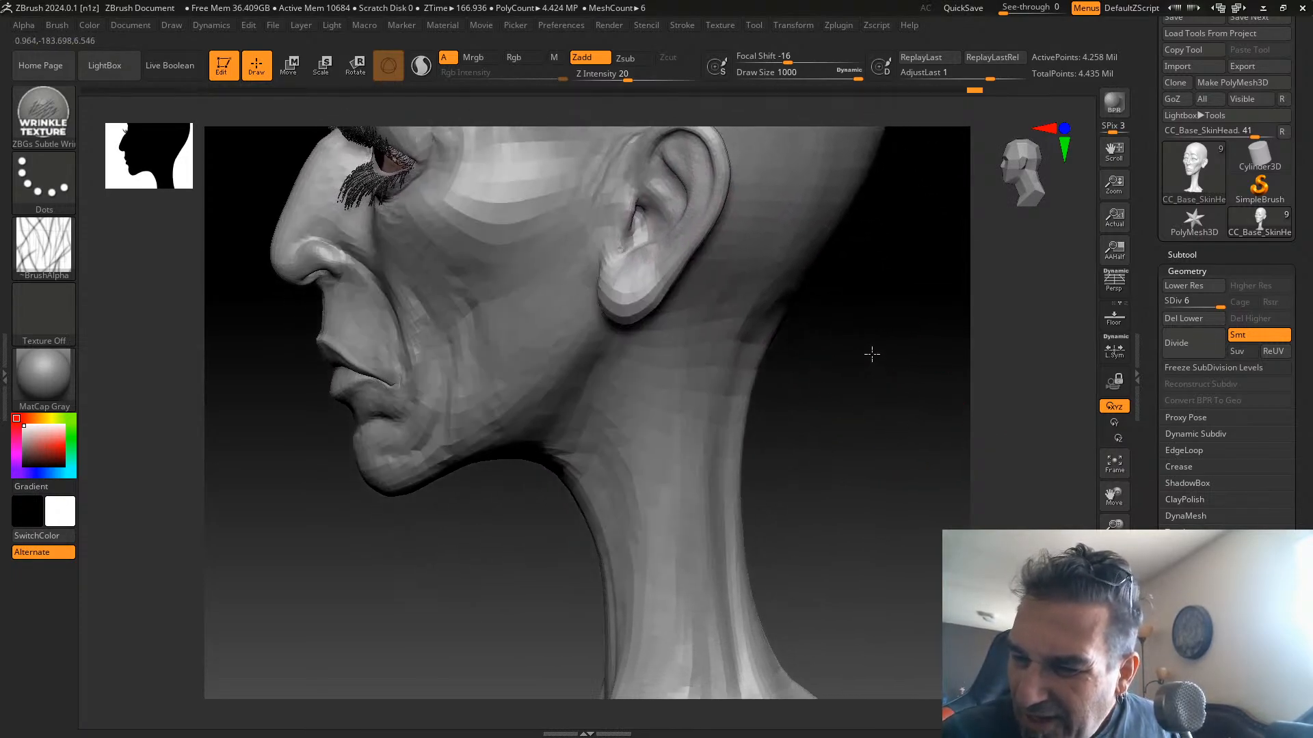
pyautogui.moveTo(769, 451)
pyautogui.mouseDown()
pyautogui.moveTo(800, 381)
pyautogui.moveTo(779, 363)
pyautogui.mouseUp()
pyautogui.moveTo(656, 316)
pyautogui.mouseDown()
pyautogui.moveTo(647, 337)
pyautogui.moveTo(707, 252)
pyautogui.moveTo(617, 671)
pyautogui.mouseUp()
pyautogui.moveTo(752, 493)
pyautogui.mouseDown()
pyautogui.moveTo(809, 475)
pyautogui.moveTo(786, 504)
pyautogui.moveTo(829, 322)
pyautogui.moveTo(835, 363)
pyautogui.mouseUp()
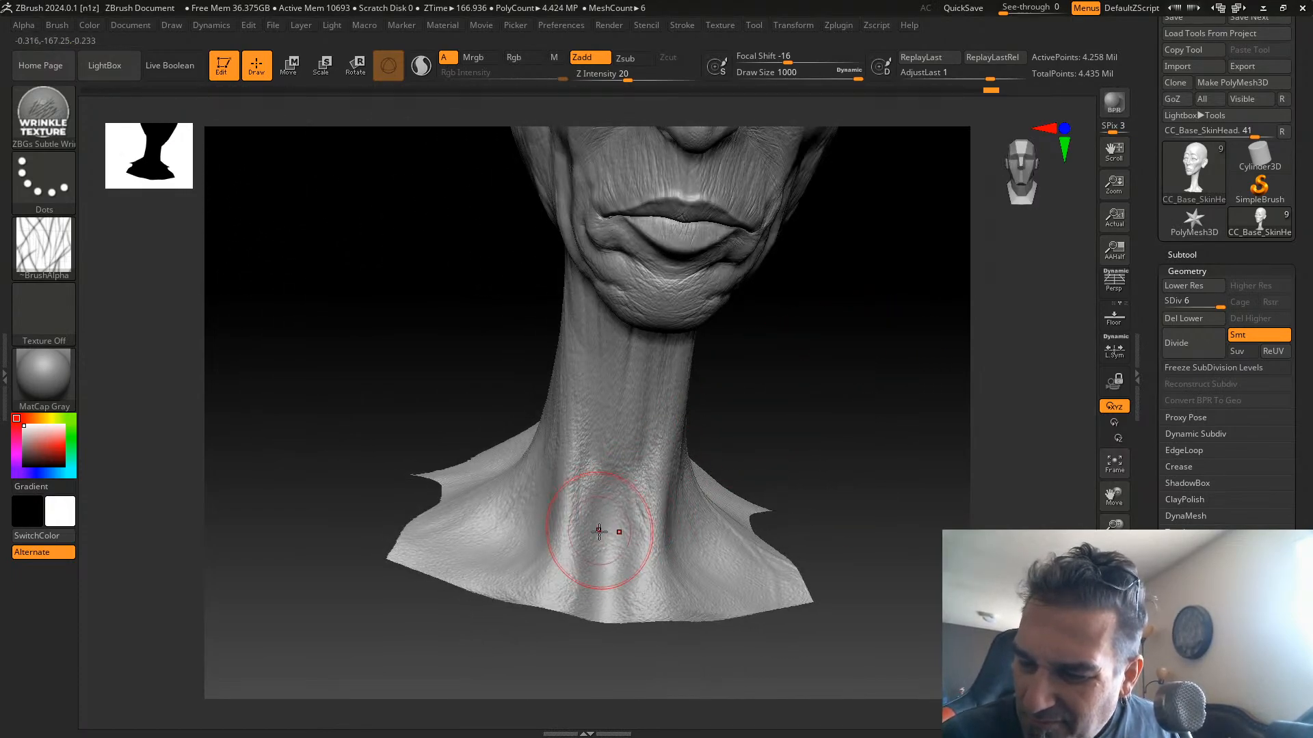
pyautogui.moveTo(609, 525)
pyautogui.mouseDown()
pyautogui.moveTo(603, 435)
pyautogui.moveTo(646, 357)
pyautogui.moveTo(634, 394)
pyautogui.mouseUp()
pyautogui.moveTo(757, 373); pyautogui.dragTo(863, 373)
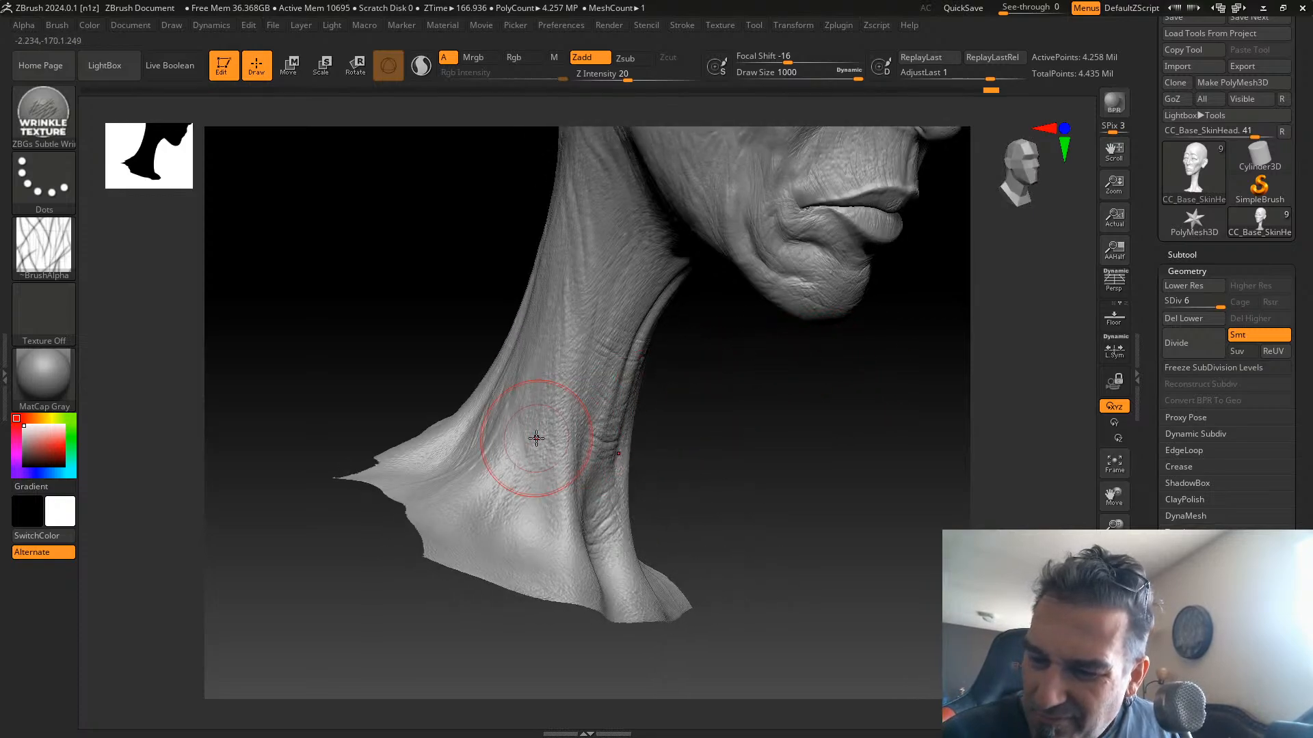
pyautogui.moveTo(530, 480); pyautogui.dragTo(618, 328)
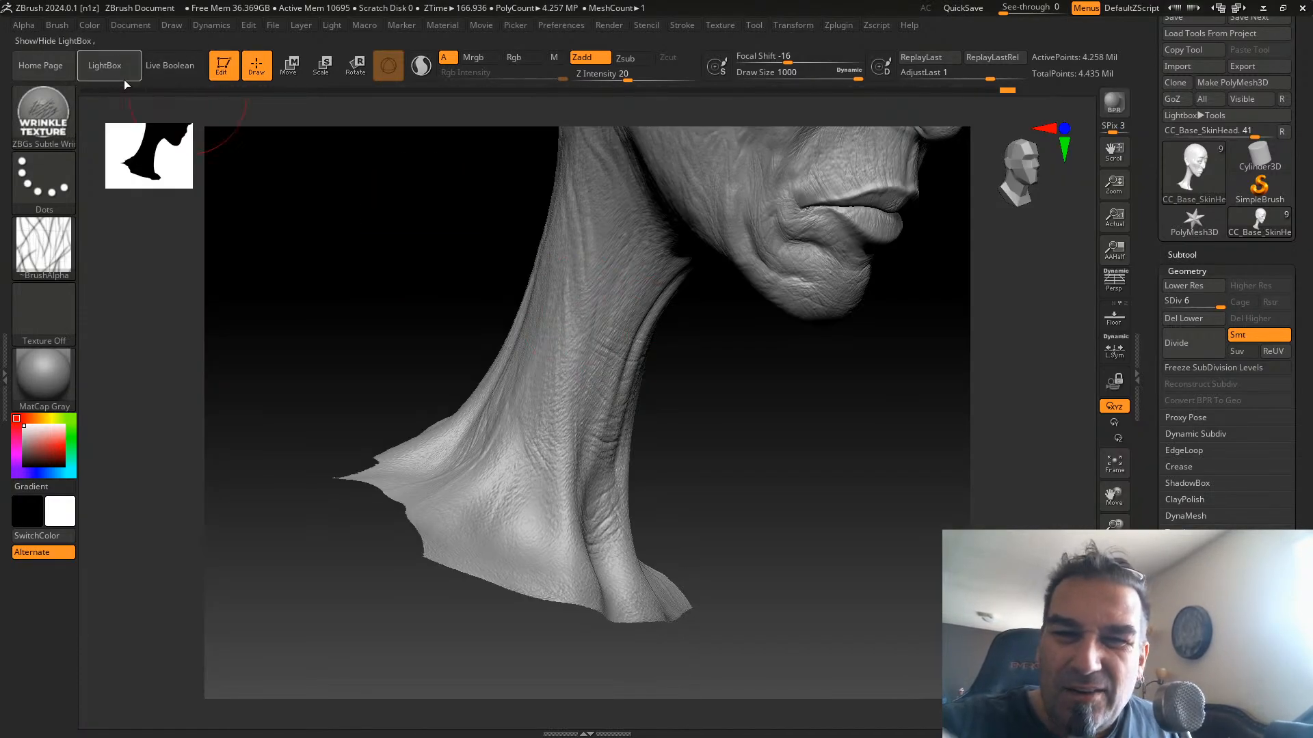
# Load a folded-skin ZBGs_Creature brush from the skin brushes folder in LightBox
pyautogui.click(124, 79)
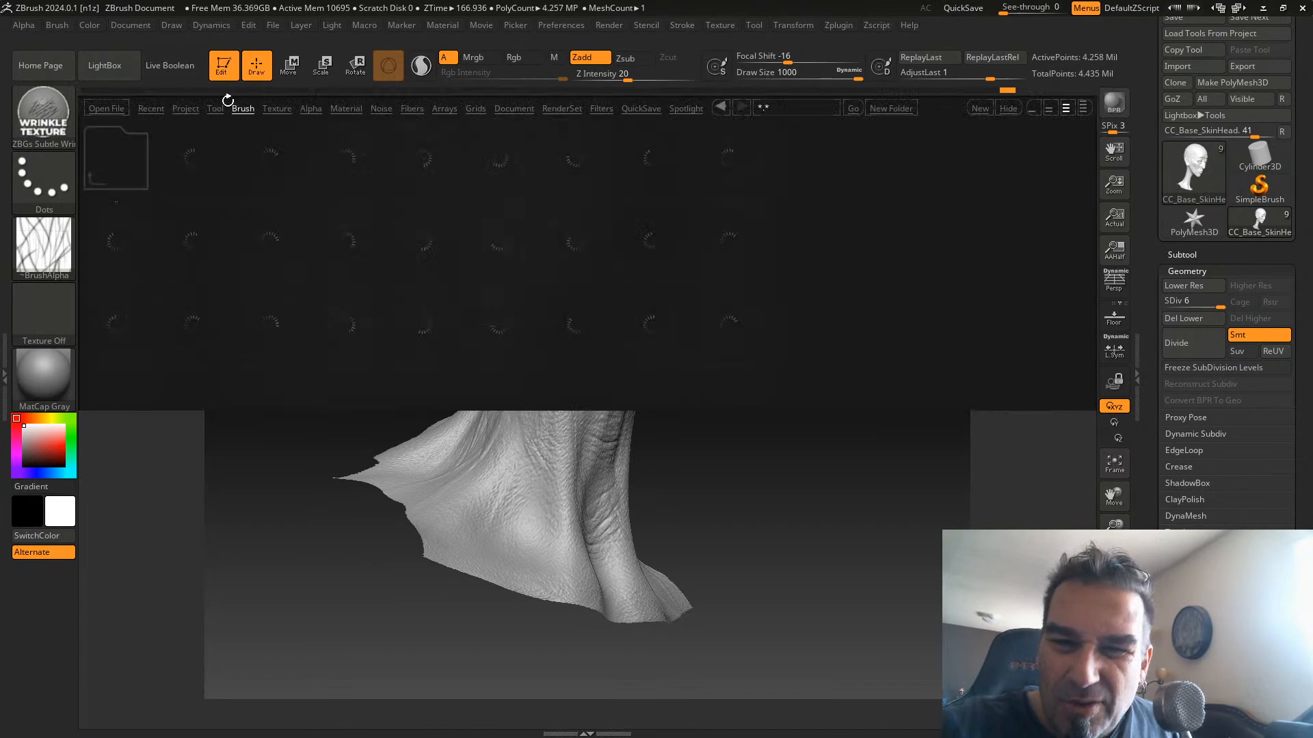
pyautogui.click(122, 156)
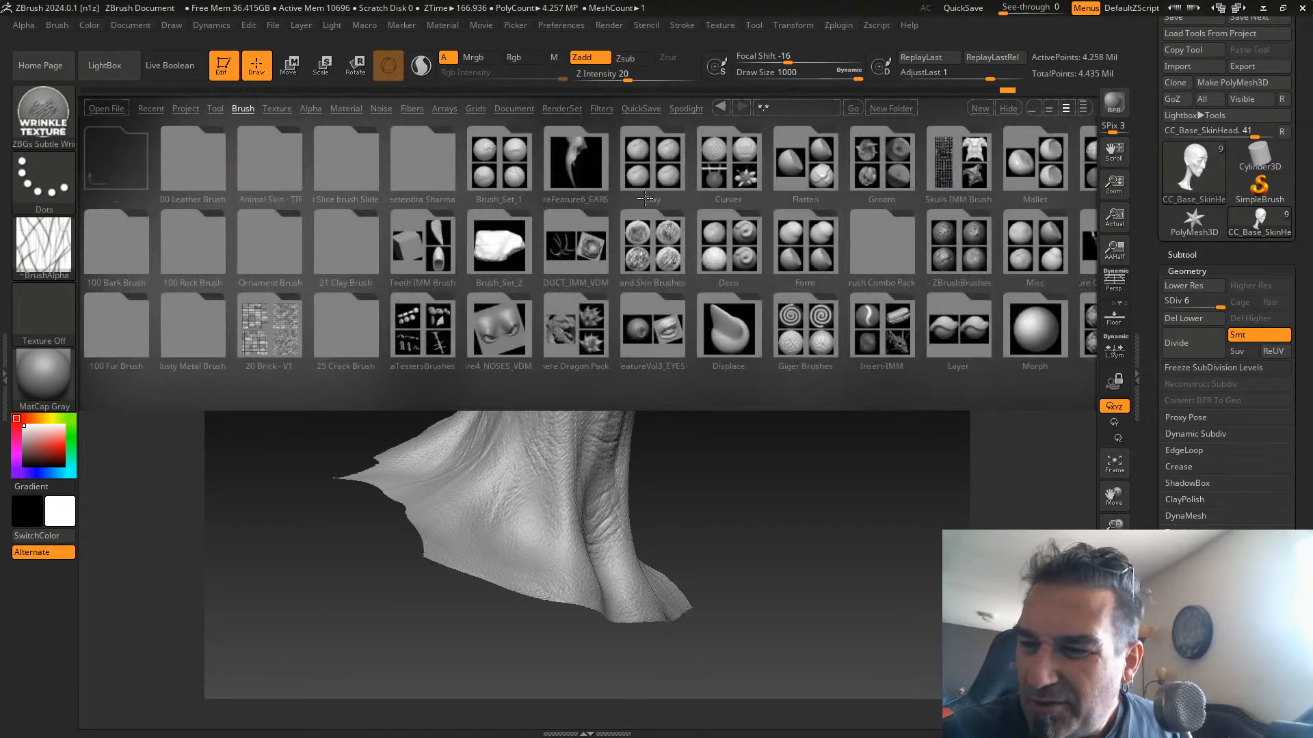
pyautogui.click(648, 253)
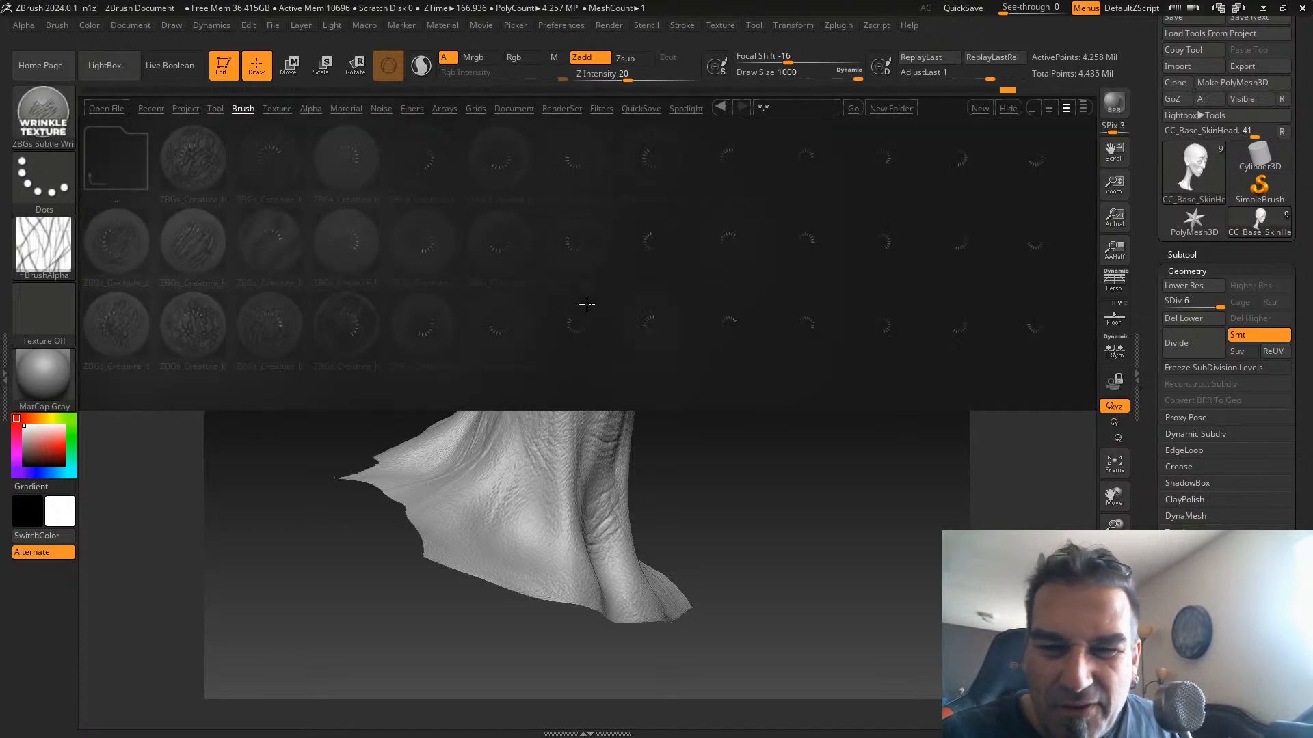
pyautogui.doubleClick(194, 244)
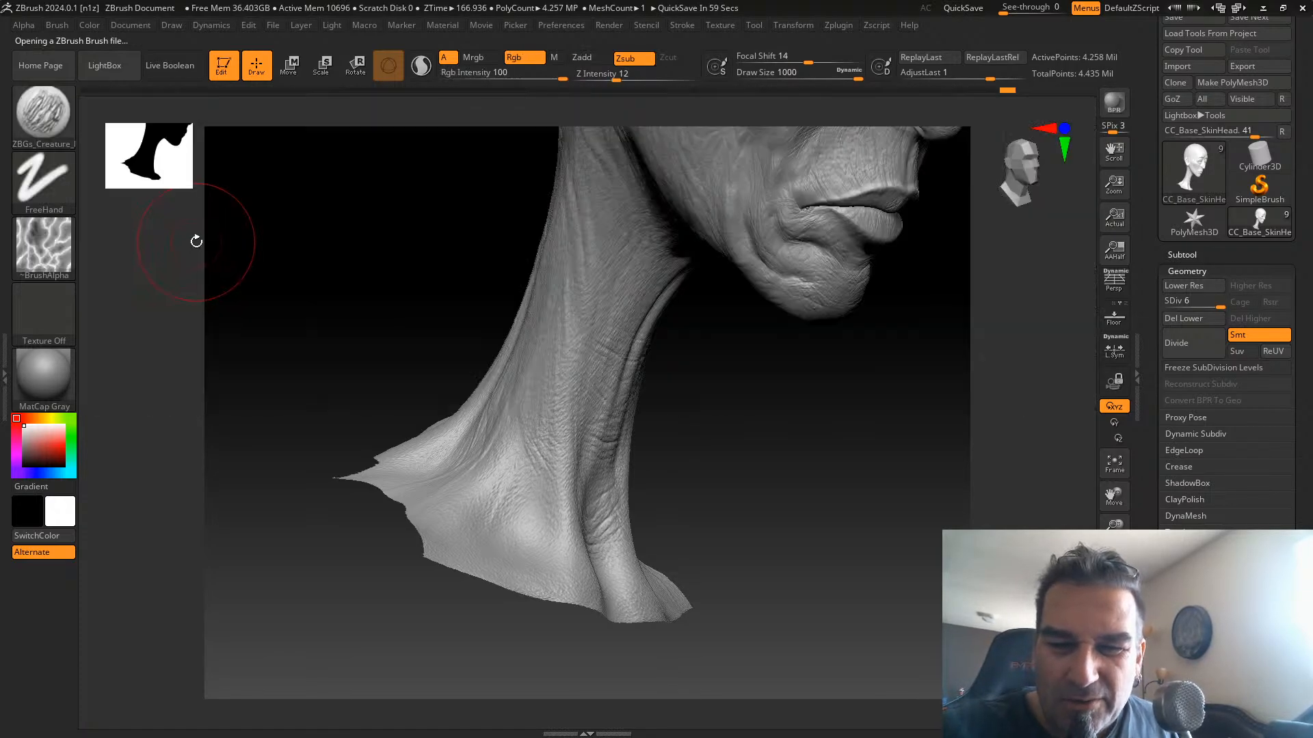
# Try a creature skin stroke at the base of the neck and undo it
pyautogui.moveTo(521, 513); pyautogui.dragTo(543, 529)
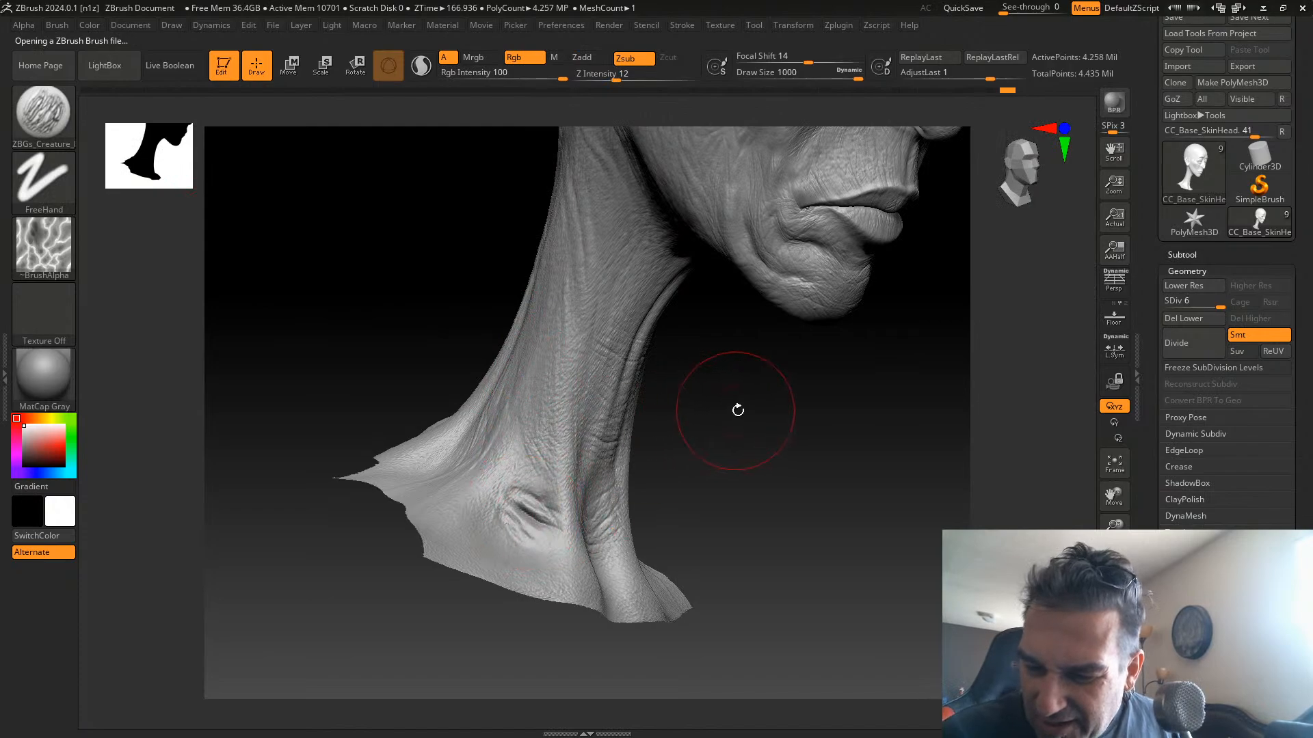
pyautogui.moveTo(737, 411); pyautogui.dragTo(743, 416)
pyautogui.hotkey('ctrl', 'z')
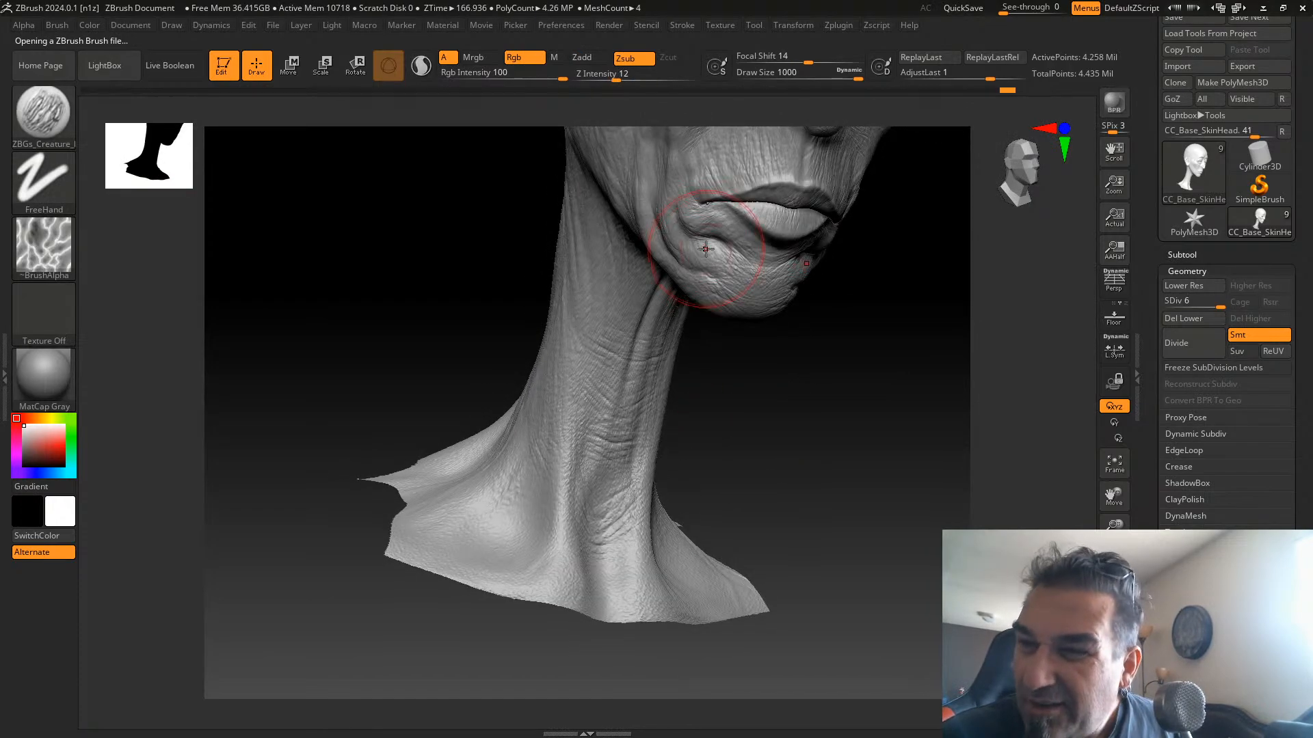
# Set the Draw Size to about 437 and the Z Intensity to 10, and carve creature skin folds across the lower front neck
pyautogui.moveTo(613, 77); pyautogui.dragTo(597, 76)
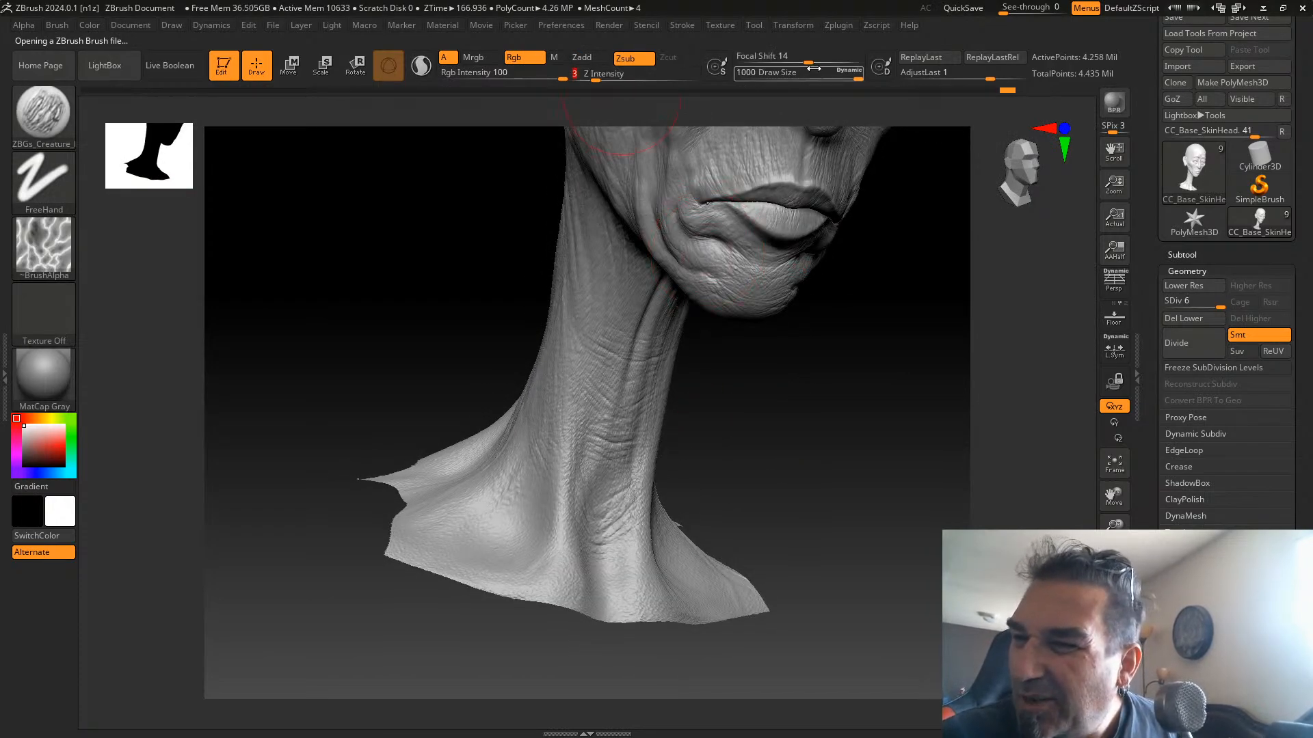
pyautogui.moveTo(833, 73); pyautogui.dragTo(818, 73)
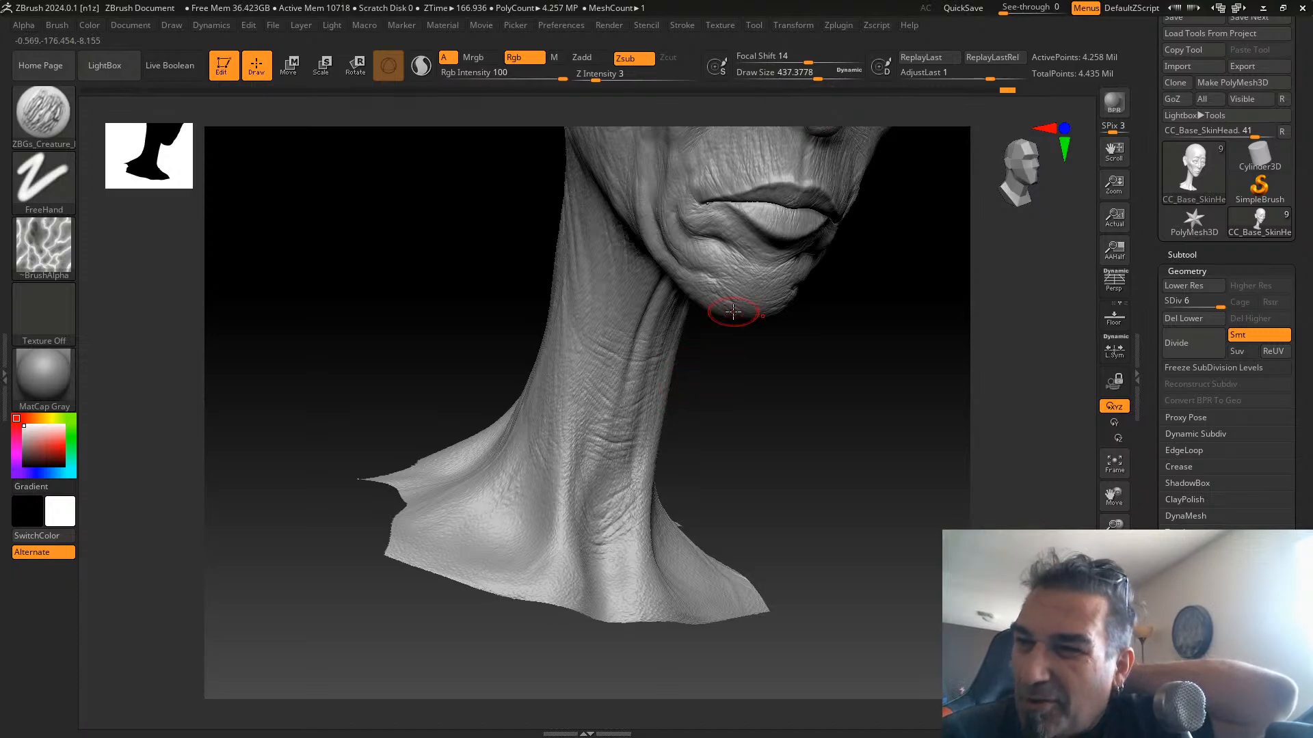
pyautogui.click(612, 77)
pyautogui.moveTo(509, 541); pyautogui.dragTo(636, 540)
pyautogui.moveTo(709, 454); pyautogui.dragTo(765, 422)
pyautogui.moveTo(595, 510)
pyautogui.mouseDown()
pyautogui.moveTo(564, 510)
pyautogui.moveTo(690, 433)
pyautogui.moveTo(581, 438)
pyautogui.moveTo(646, 472)
pyautogui.moveTo(636, 510)
pyautogui.mouseUp()
pyautogui.hotkey('ctrl', 'z')
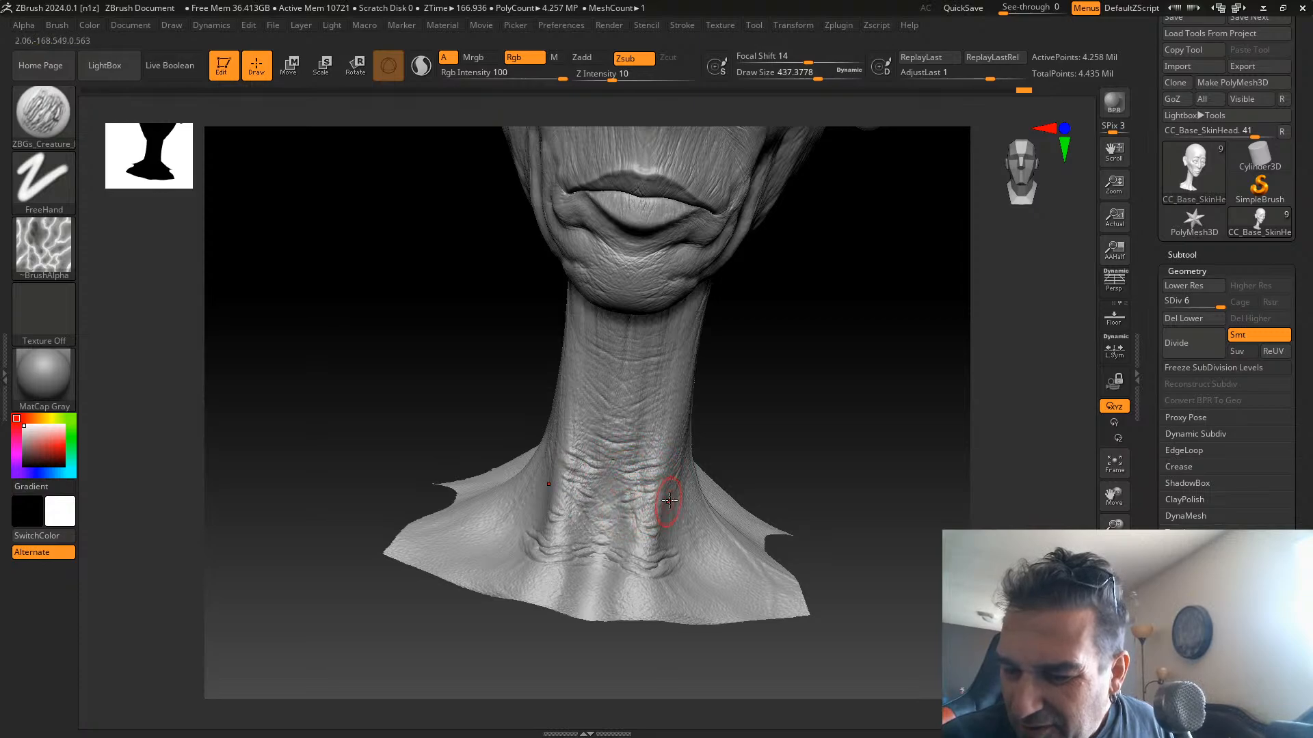
# Carve creature skin folds across the upper throat and on the side of the neck below the jaw
pyautogui.moveTo(765, 415); pyautogui.dragTo(743, 398)
pyautogui.moveTo(650, 357); pyautogui.dragTo(671, 369)
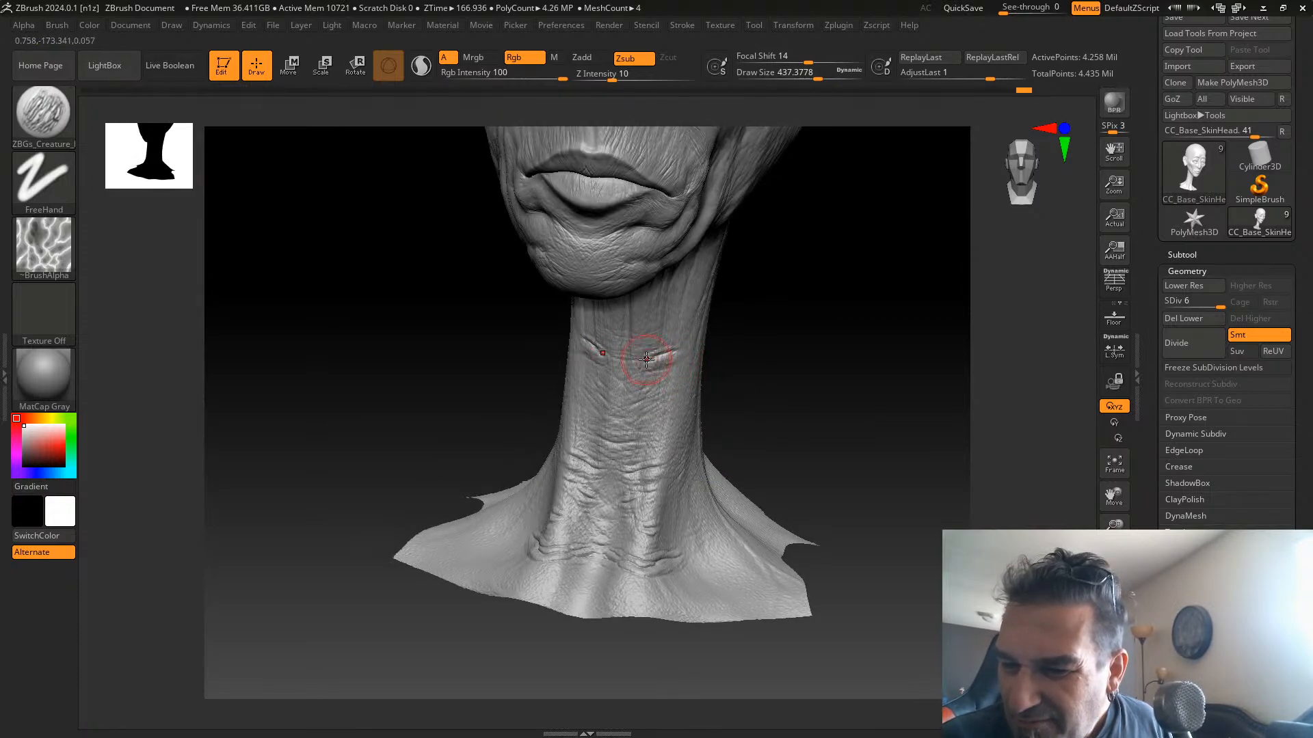
pyautogui.moveTo(786, 361); pyautogui.dragTo(733, 338)
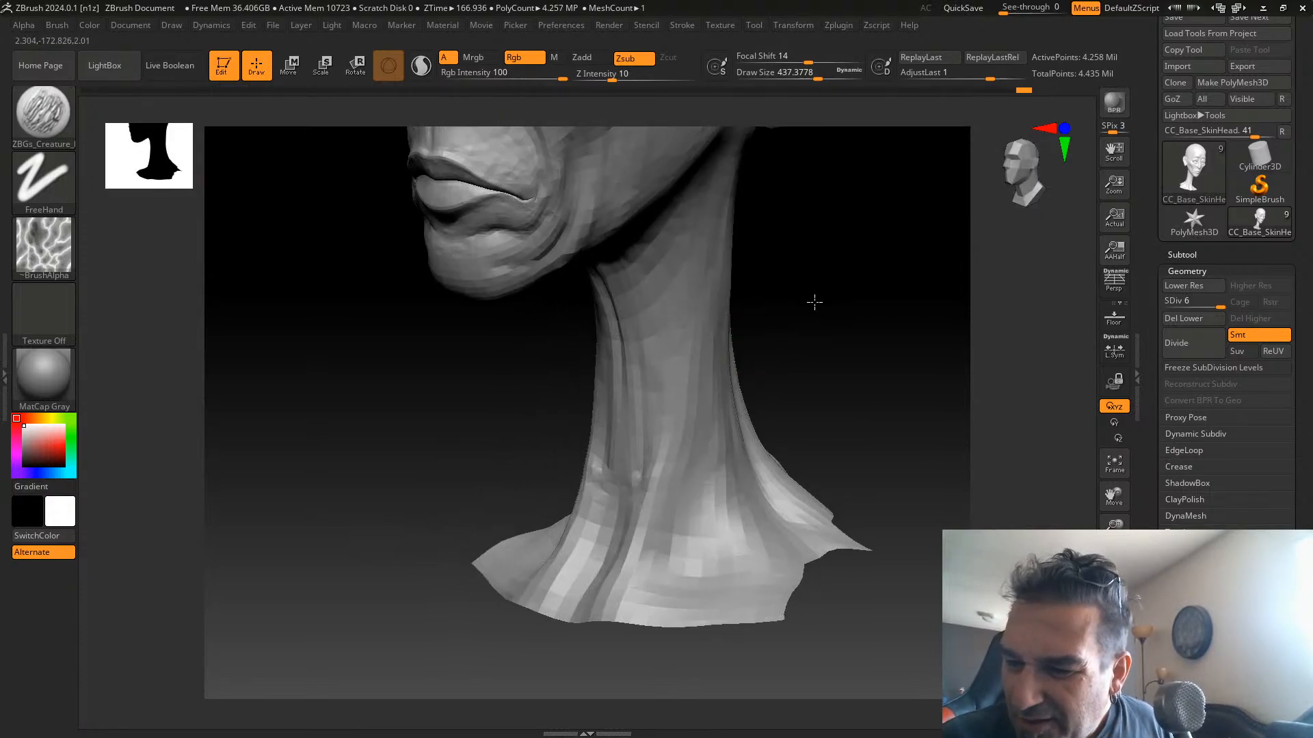
pyautogui.moveTo(814, 302)
pyautogui.keyDown('alt'); pyautogui.mouseDown()
pyautogui.moveTo(738, 375)
pyautogui.moveTo(714, 350)
pyautogui.mouseUp(); pyautogui.keyUp('alt')
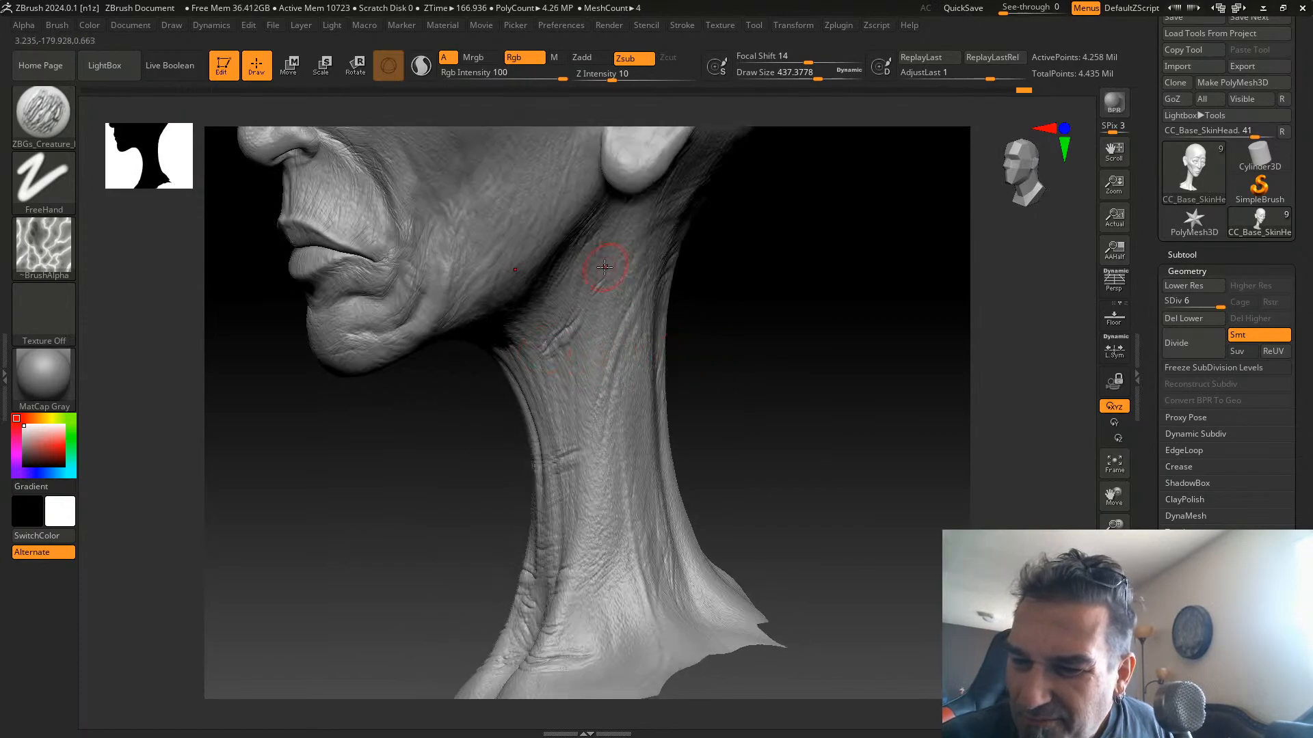
# Set the Draw Size to about 567, brush softer skin folds on the upper side of the neck, and raise the Z Intensity from 4 to 6
pyautogui.moveTo(608, 78); pyautogui.dragTo(598, 78)
pyautogui.click(829, 76)
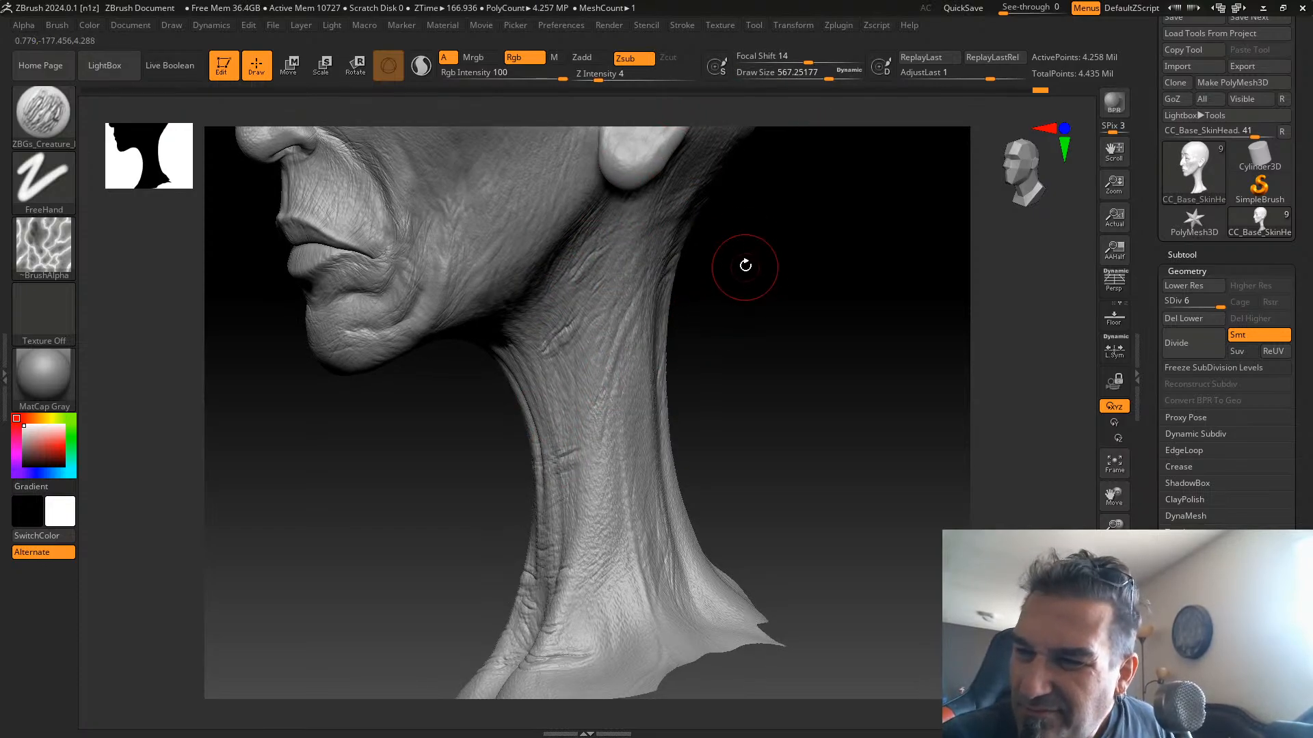
pyautogui.click(600, 77)
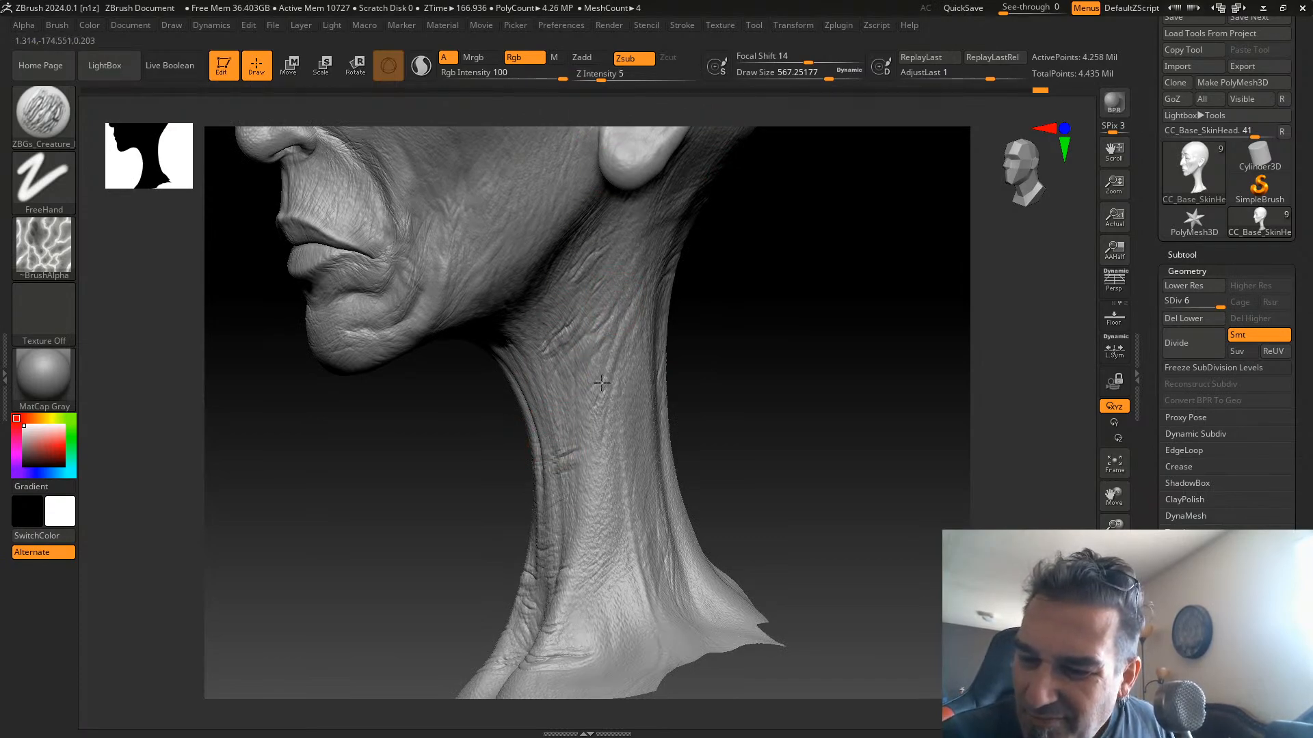
pyautogui.moveTo(601, 74); pyautogui.dragTo(603, 74)
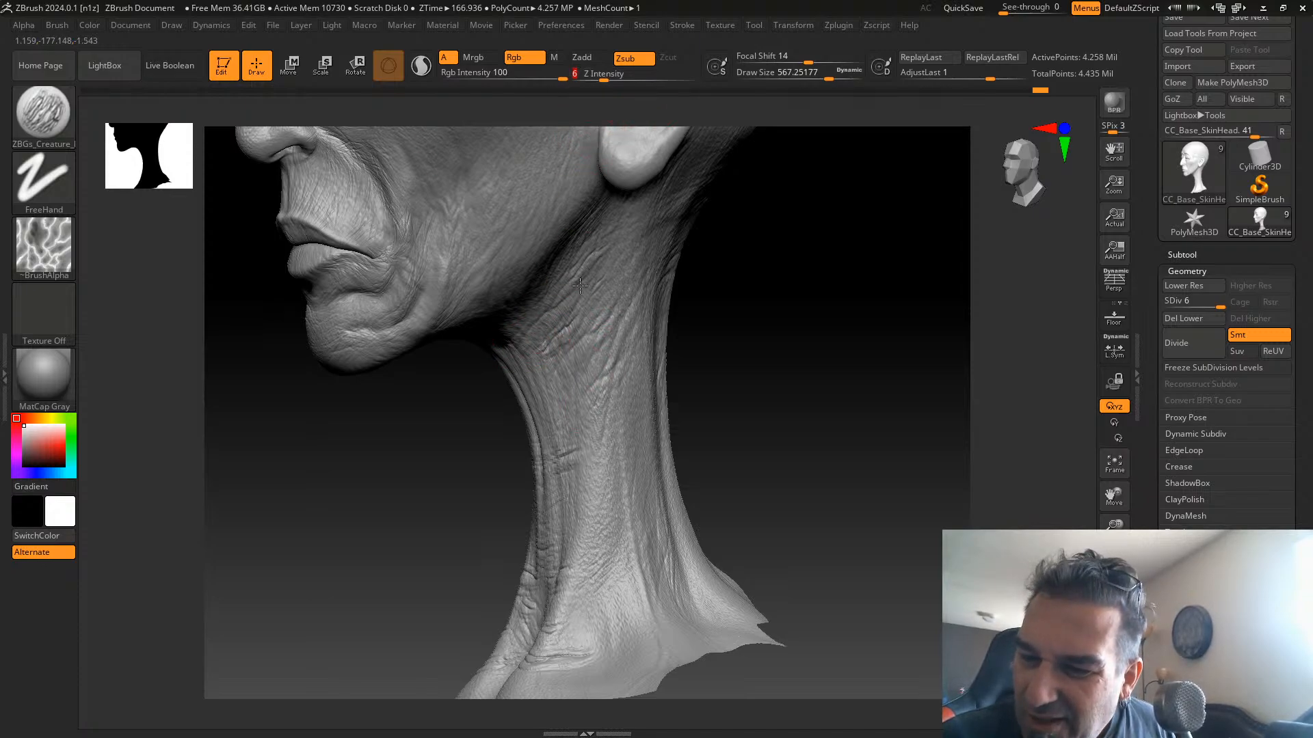
# Brush creature skin folds down the side of the neck to its base and across the front of the throat
pyautogui.moveTo(546, 430); pyautogui.dragTo(606, 345)
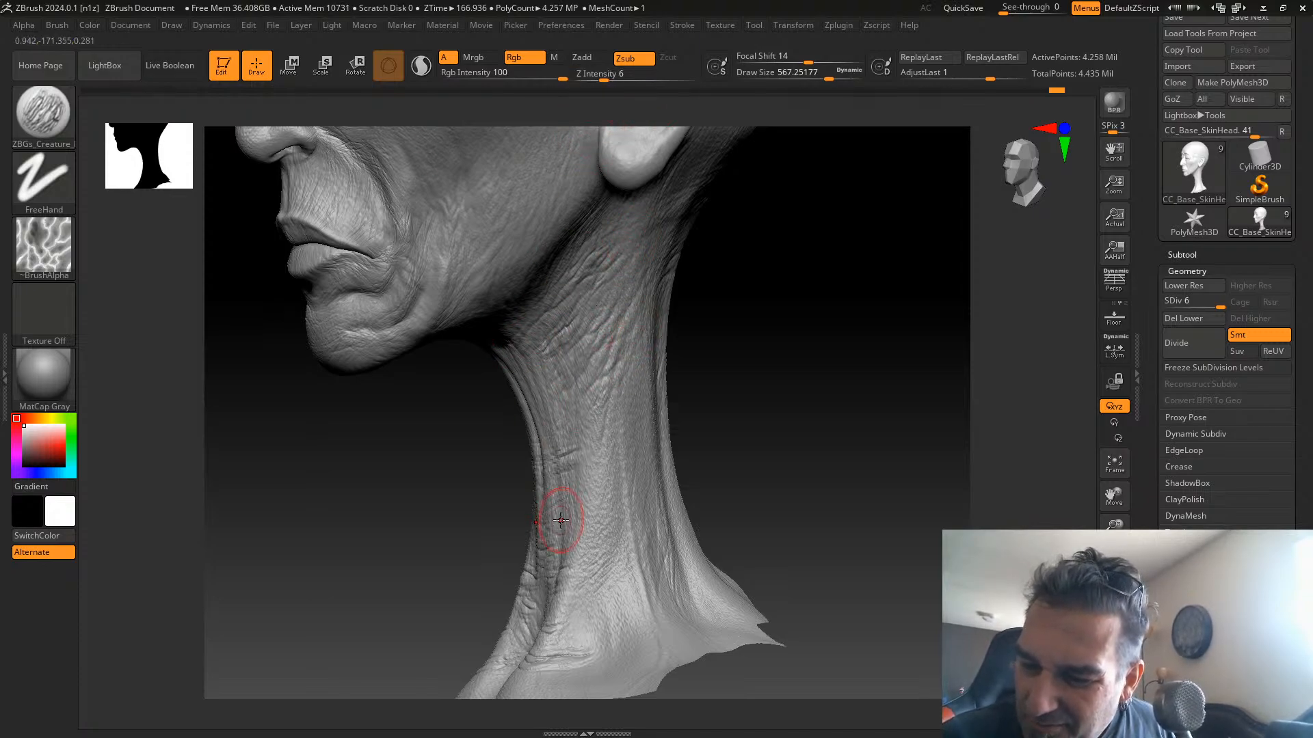
pyautogui.moveTo(633, 421)
pyautogui.mouseDown()
pyautogui.moveTo(561, 604)
pyautogui.moveTo(620, 544)
pyautogui.moveTo(632, 575)
pyautogui.mouseUp()
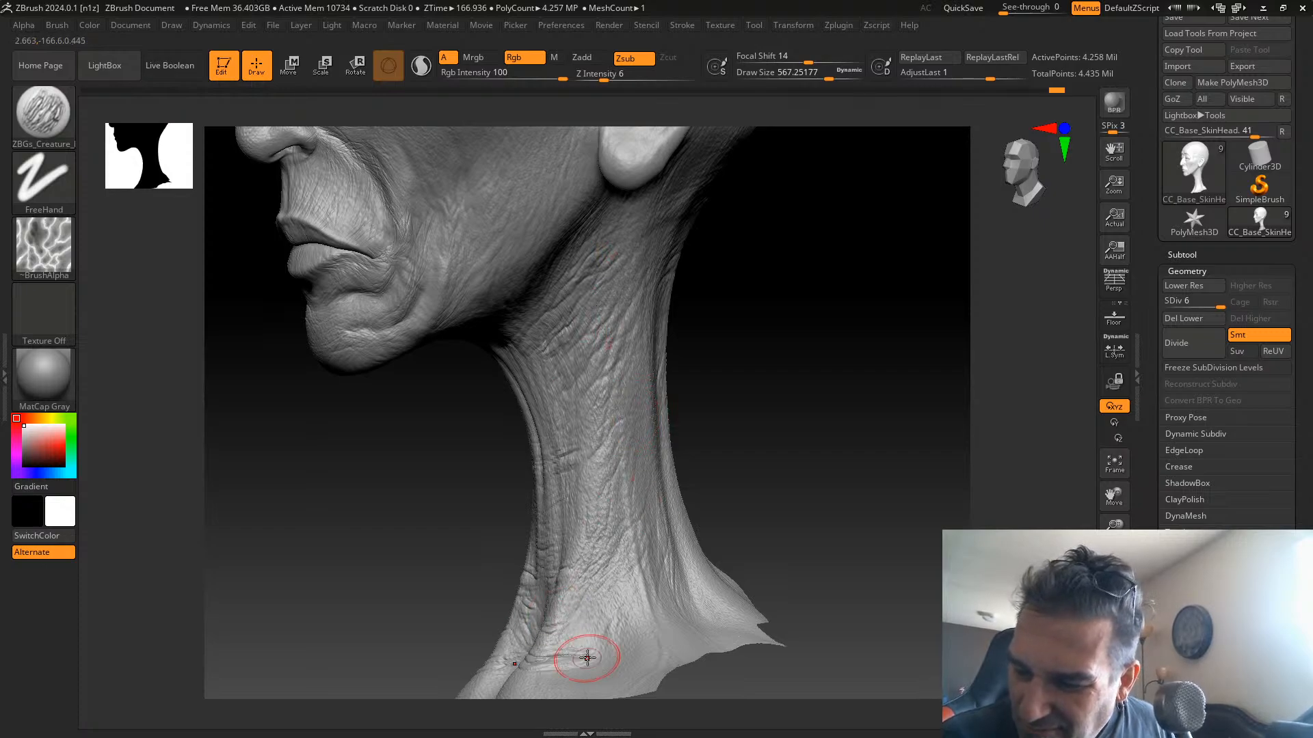
pyautogui.moveTo(711, 478); pyautogui.dragTo(831, 449)
pyautogui.moveTo(588, 457); pyautogui.dragTo(642, 465)
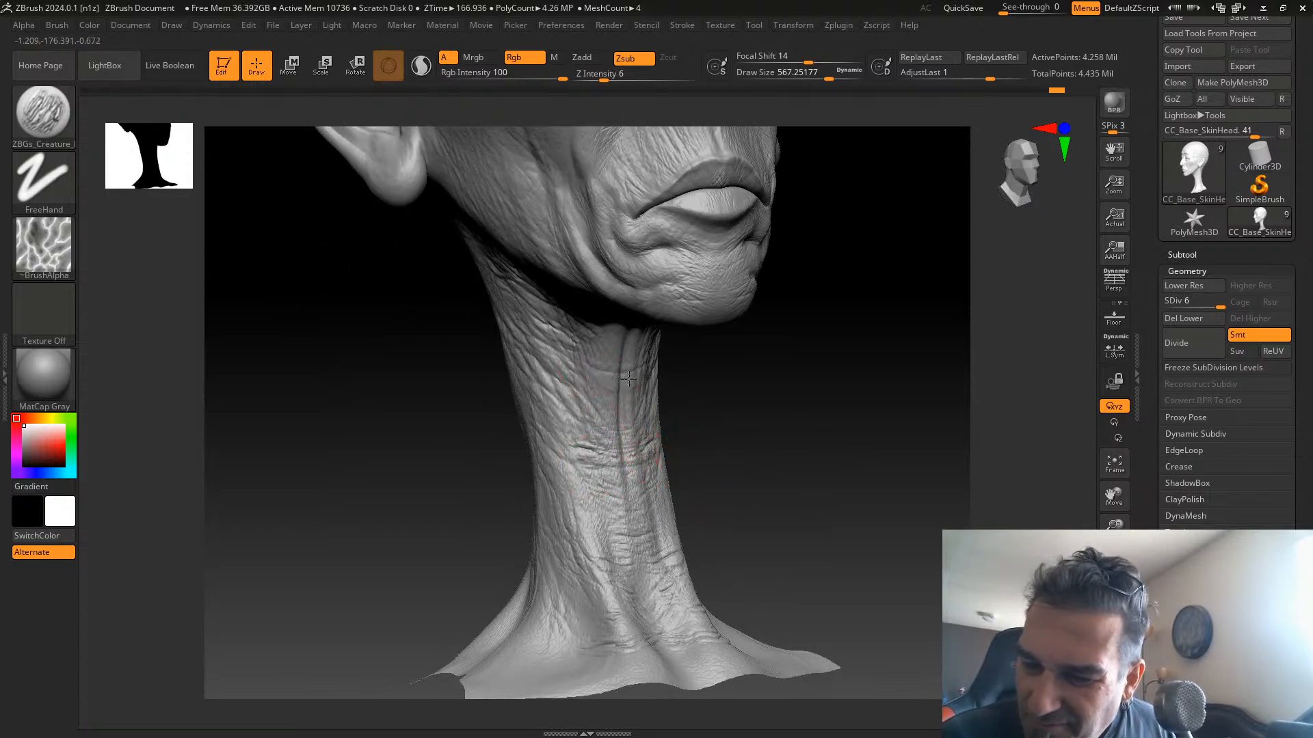
# Brush creature skin folds on the front of the throat and along the jaw's underside up to the area below the ear
pyautogui.moveTo(603, 398); pyautogui.dragTo(581, 320)
pyautogui.moveTo(739, 343); pyautogui.dragTo(630, 302)
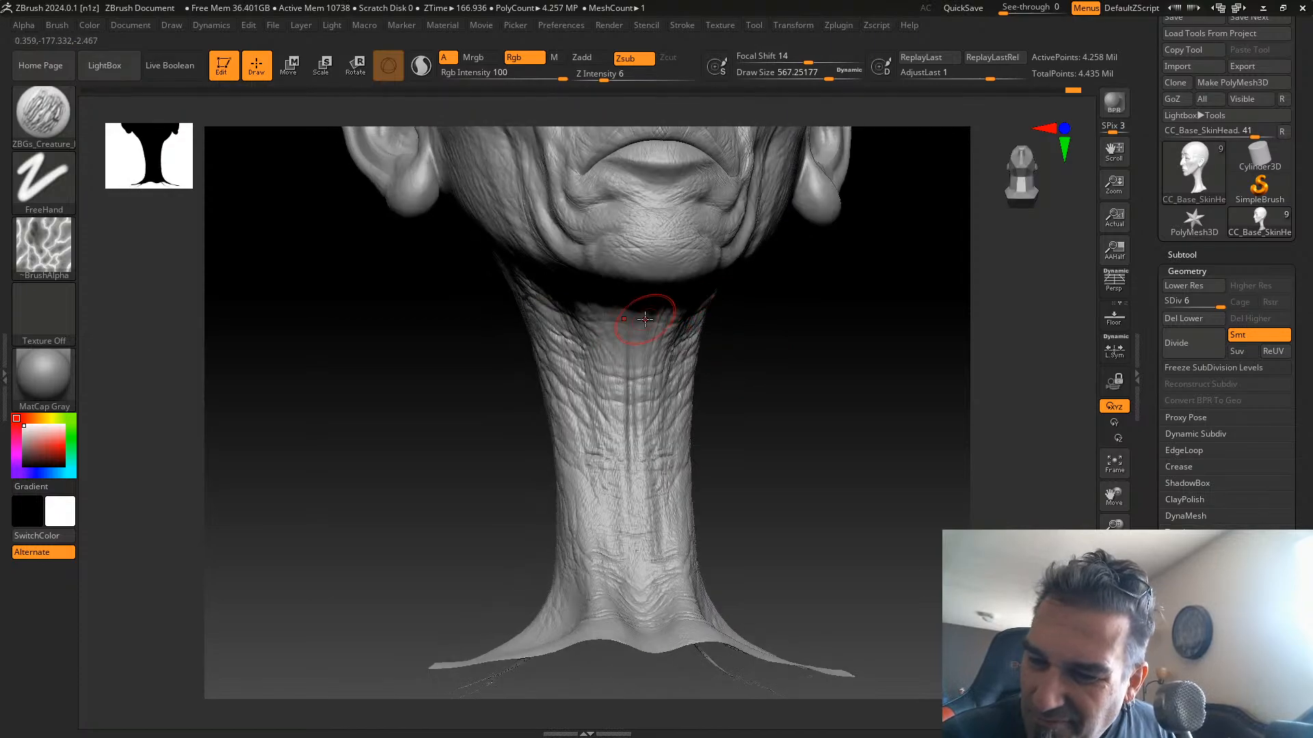
pyautogui.moveTo(774, 374); pyautogui.dragTo(711, 366)
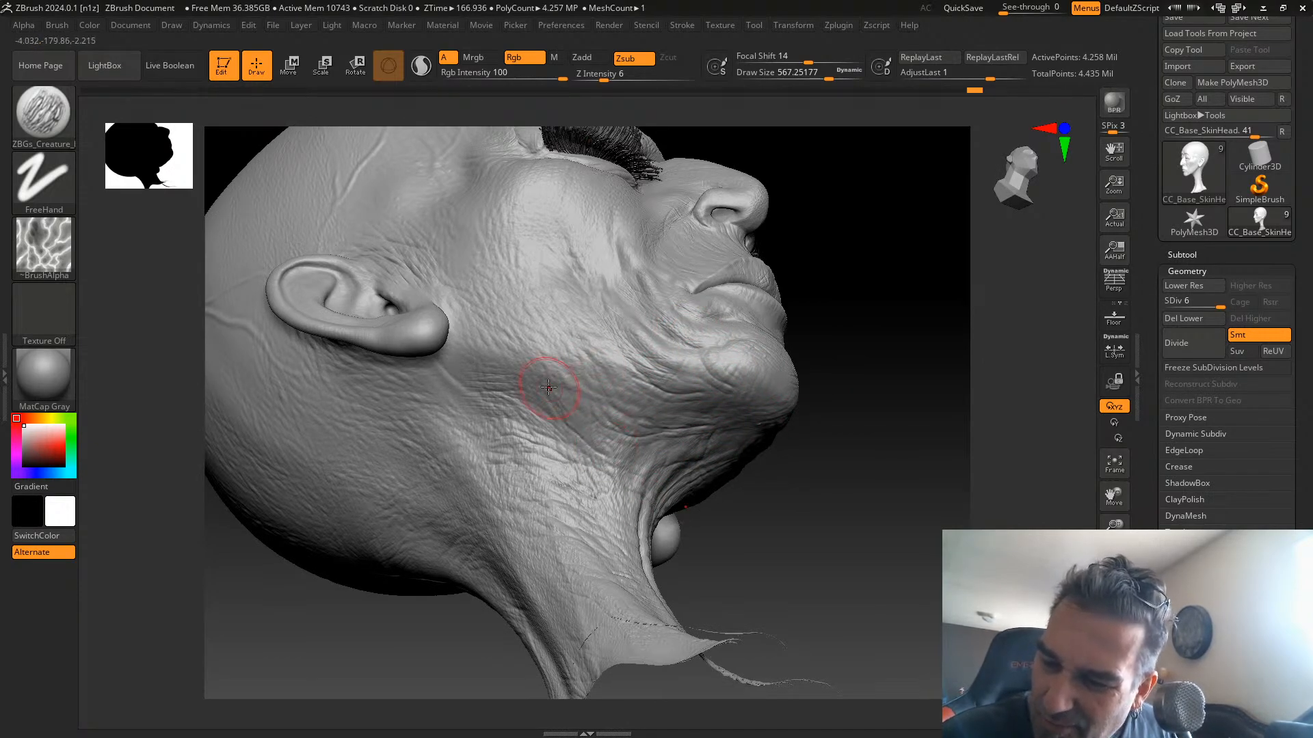
pyautogui.moveTo(812, 337); pyautogui.dragTo(786, 409)
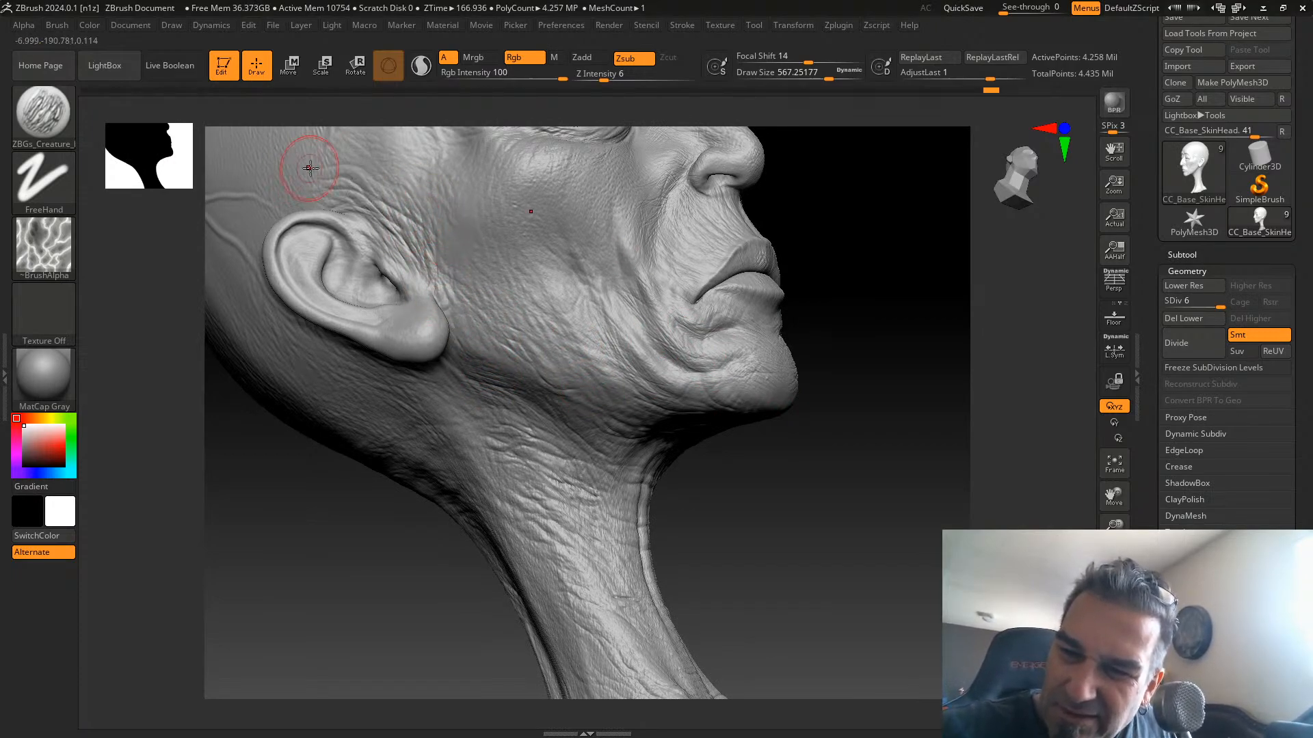
# Brush wrinkled skin texture around the mouth, over the chin and across the cheeks of the head
pyautogui.moveTo(863, 218); pyautogui.dragTo(838, 311)
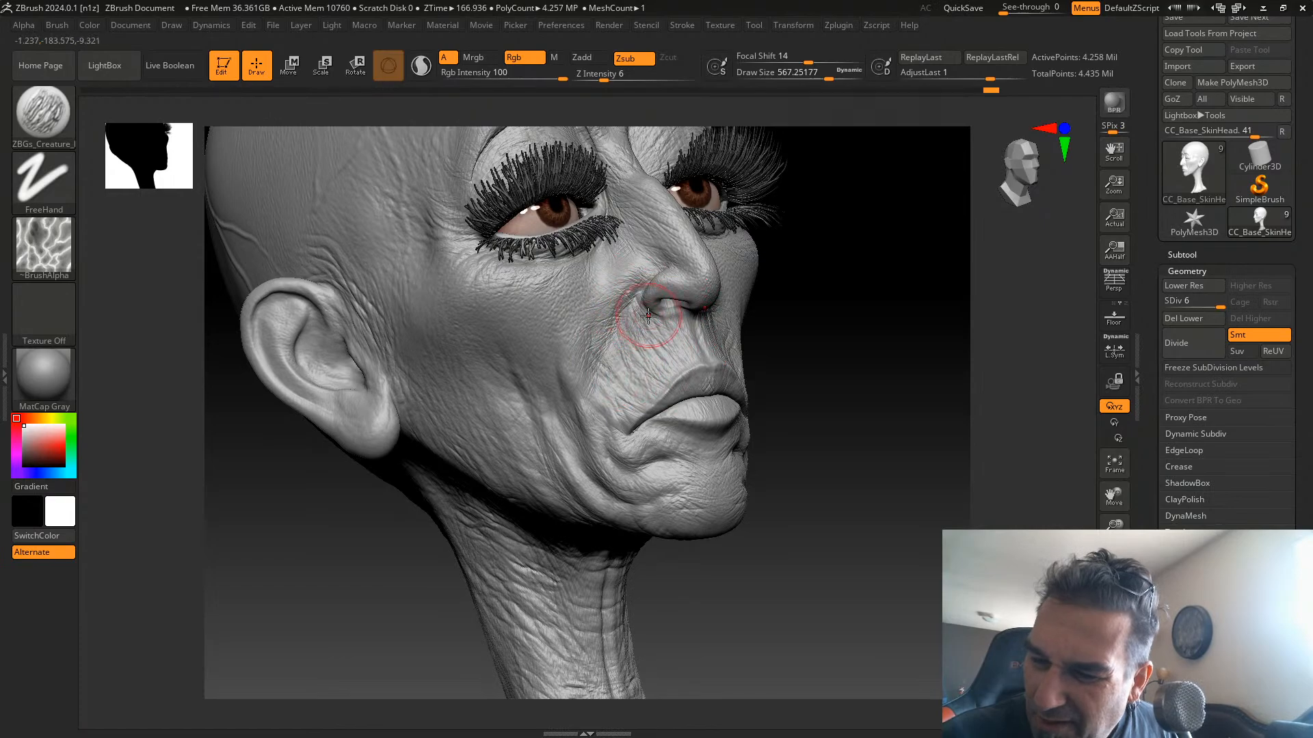
pyautogui.moveTo(856, 304); pyautogui.dragTo(788, 316)
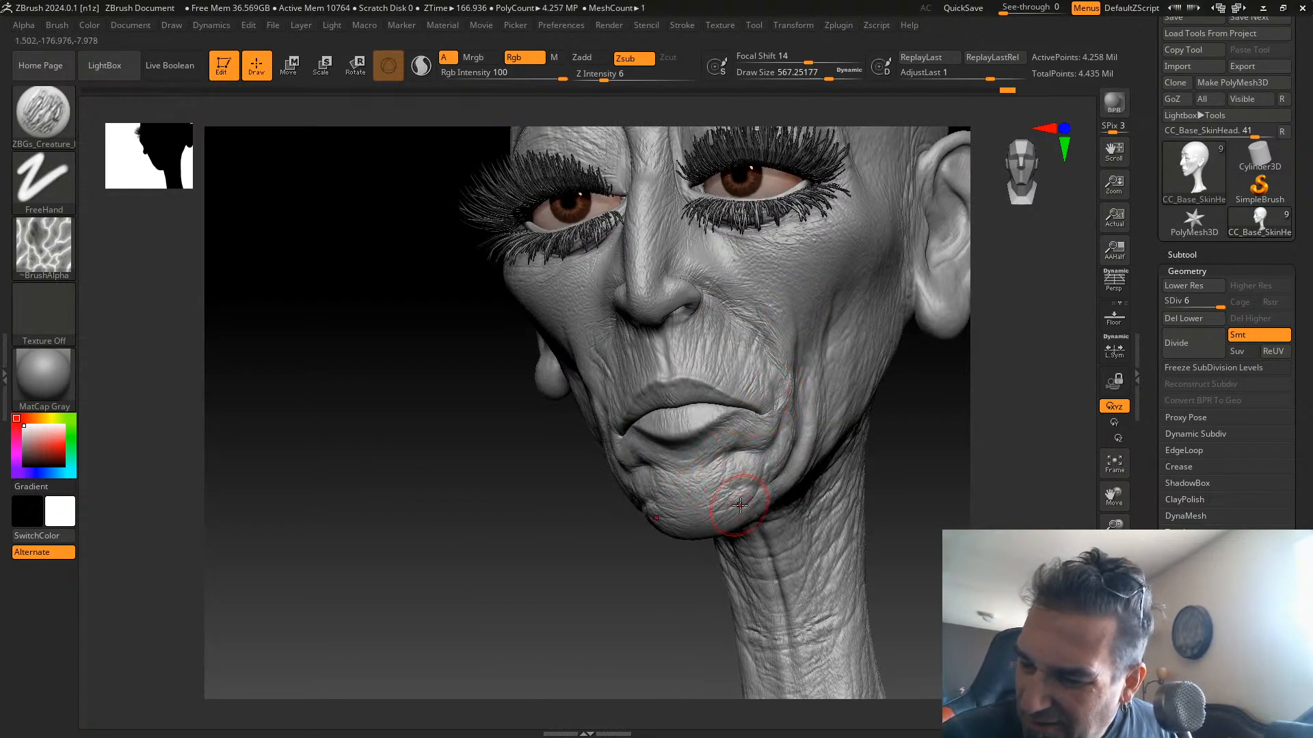
pyautogui.moveTo(721, 498); pyautogui.dragTo(847, 473)
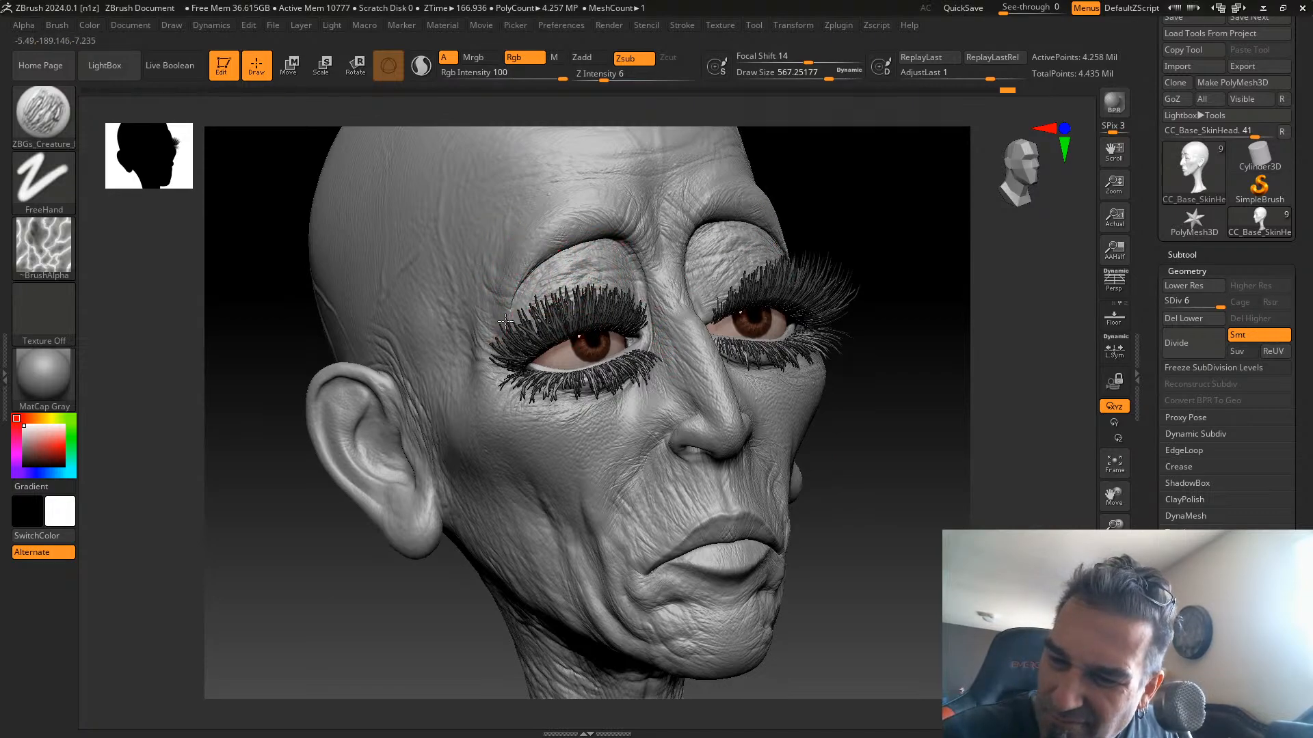
pyautogui.moveTo(393, 639); pyautogui.dragTo(502, 441)
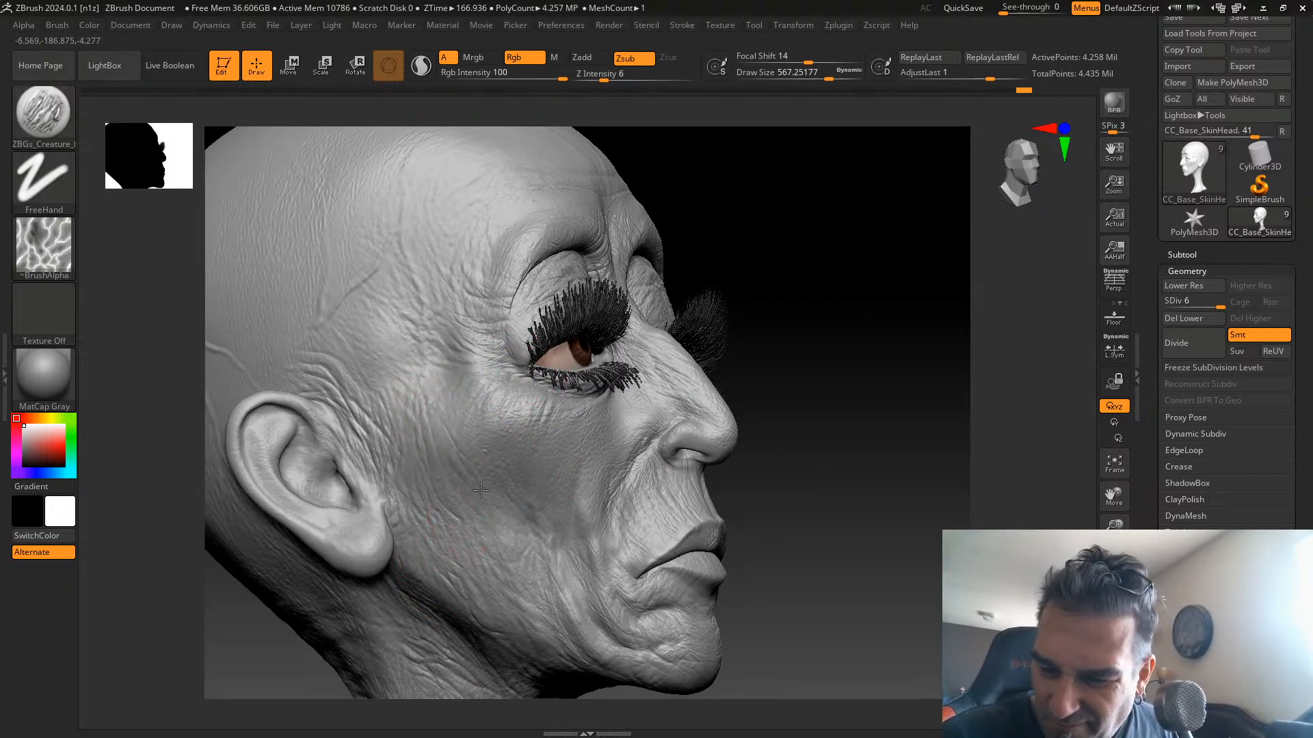
pyautogui.moveTo(759, 346); pyautogui.dragTo(753, 380)
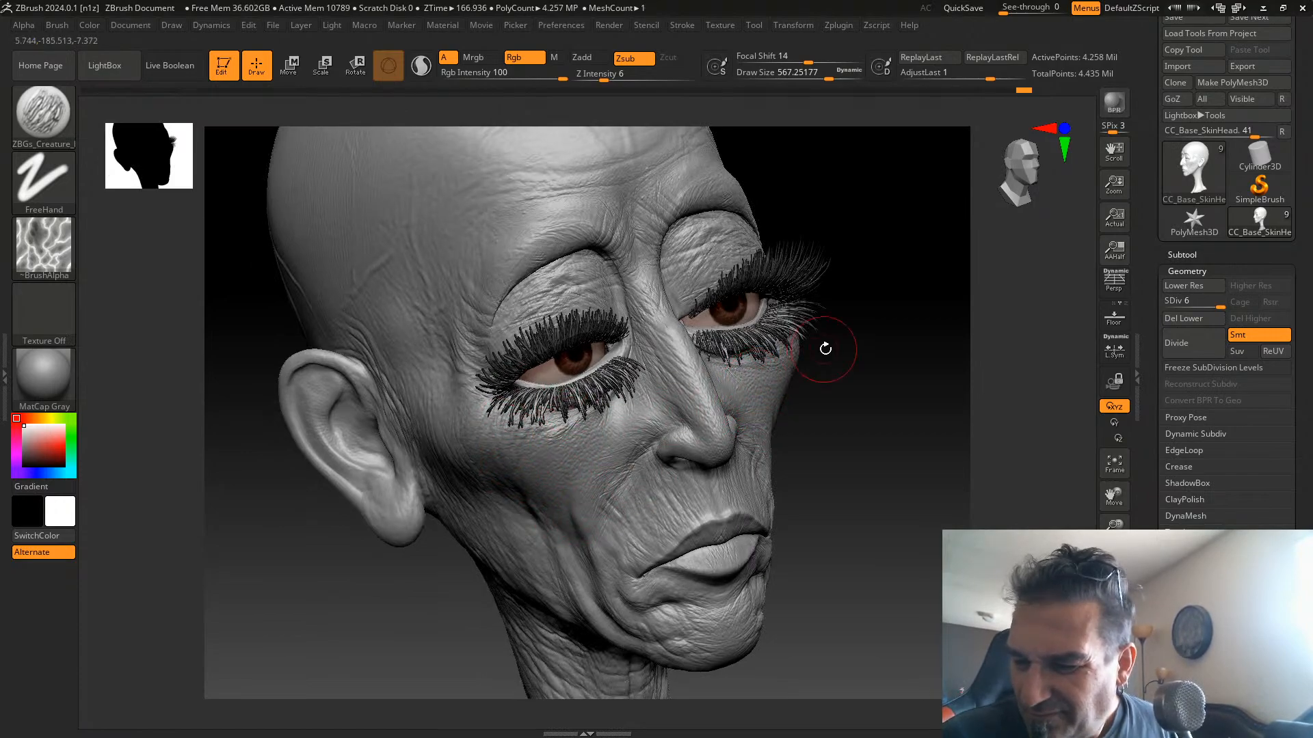
pyautogui.moveTo(825, 349); pyautogui.dragTo(838, 372)
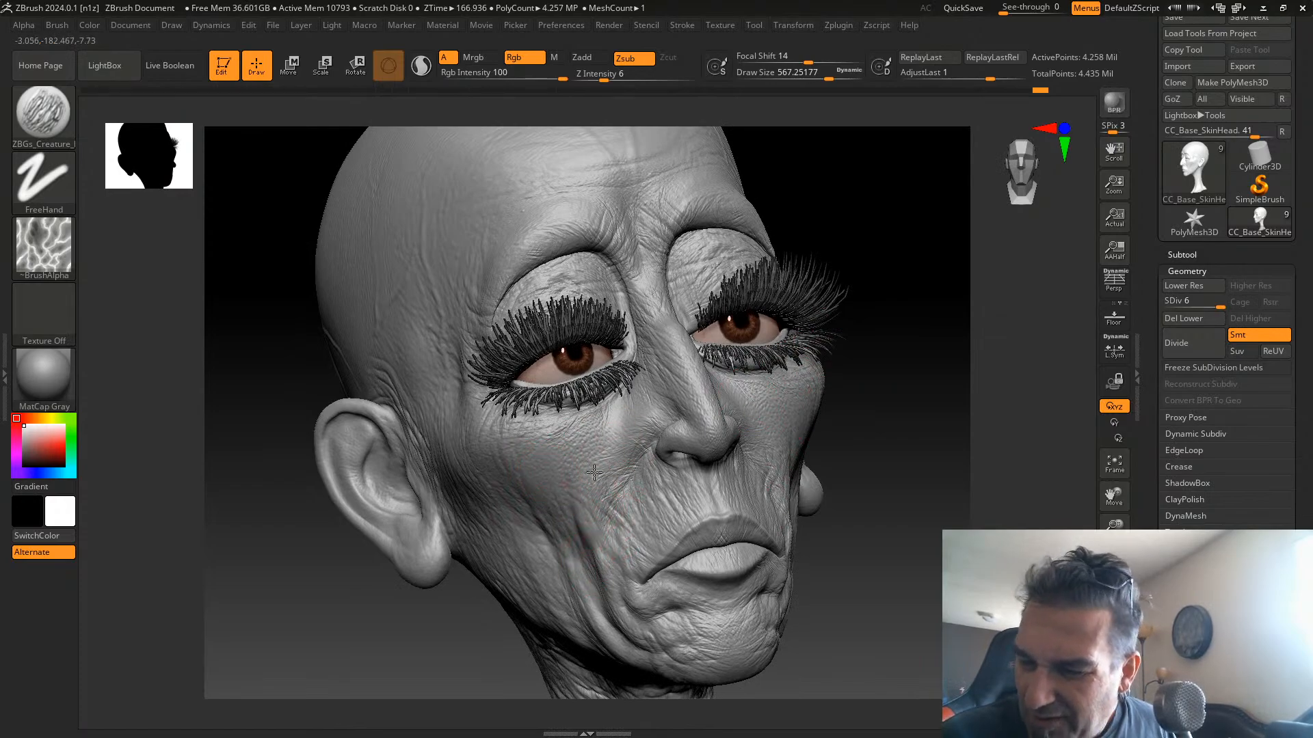
# Brush wrinkled skin texture across the forehead and over both temples of the head
pyautogui.moveTo(856, 375); pyautogui.dragTo(818, 518)
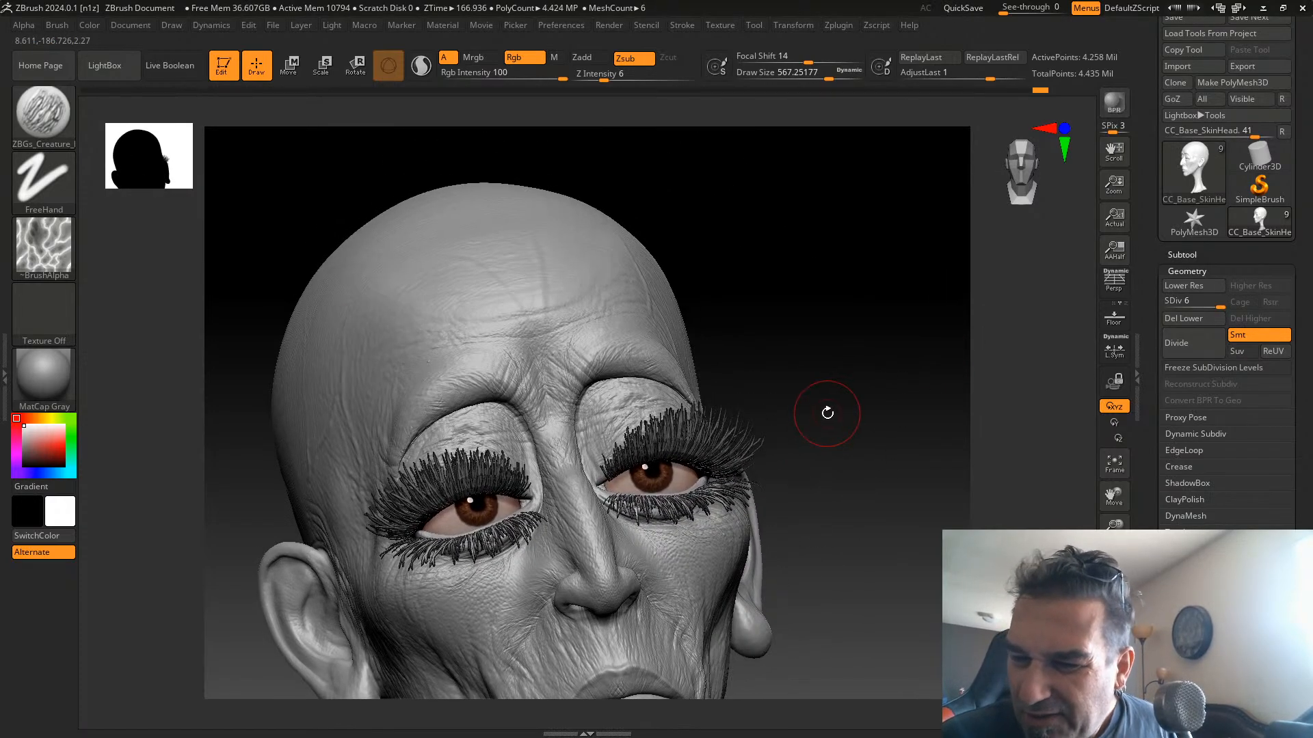
pyautogui.moveTo(827, 413); pyautogui.dragTo(718, 375)
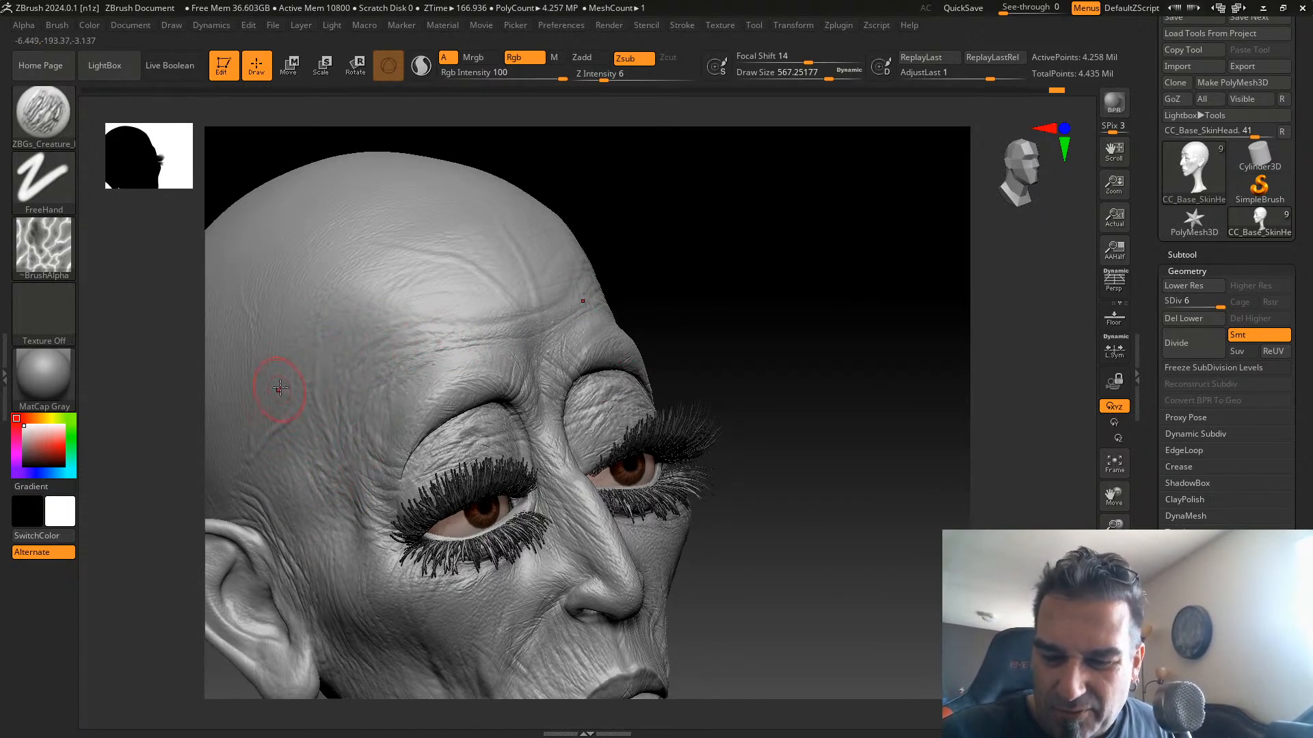
pyautogui.moveTo(777, 284); pyautogui.dragTo(528, 338)
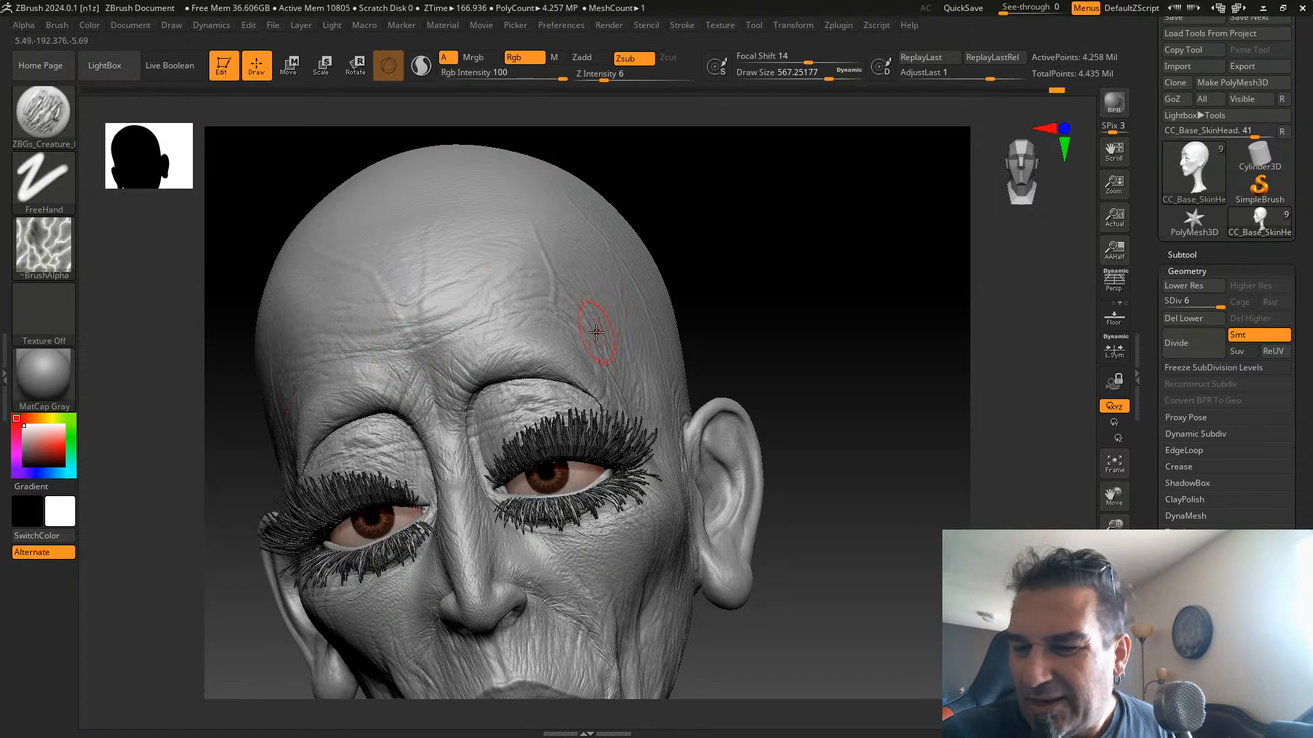
pyautogui.moveTo(752, 234)
pyautogui.mouseDown()
pyautogui.moveTo(807, 307)
pyautogui.moveTo(767, 384)
pyautogui.moveTo(814, 199)
pyautogui.moveTo(835, 346)
pyautogui.mouseUp()
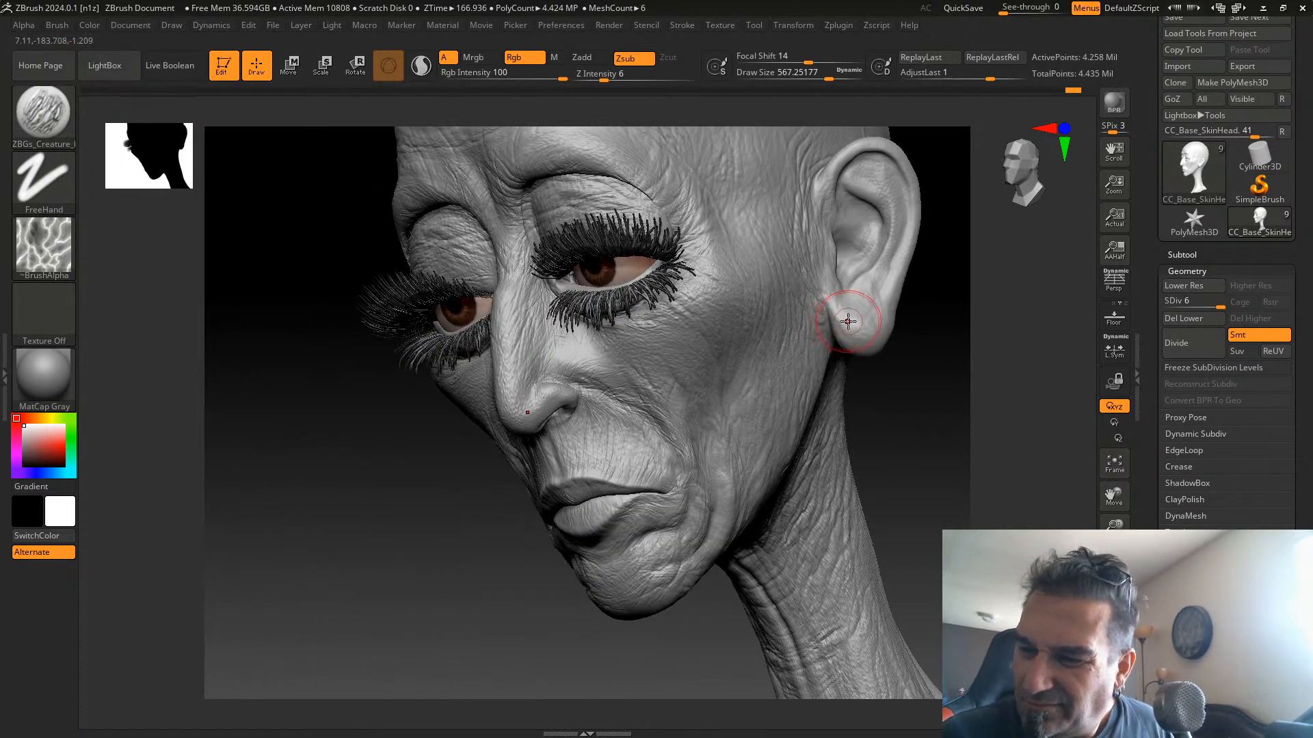
pyautogui.moveTo(945, 387); pyautogui.dragTo(823, 469)
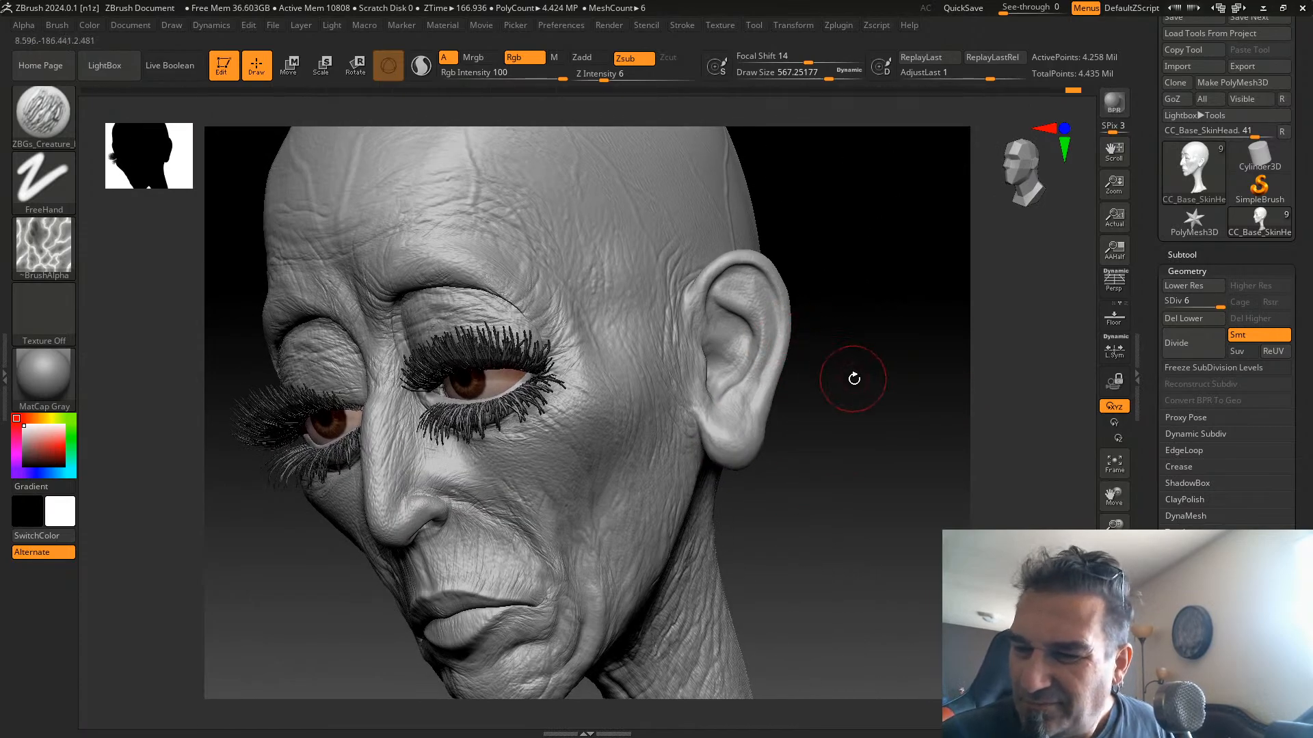
pyautogui.moveTo(853, 375)
pyautogui.mouseDown()
pyautogui.moveTo(830, 405)
pyautogui.moveTo(909, 419)
pyautogui.moveTo(872, 432)
pyautogui.mouseUp()
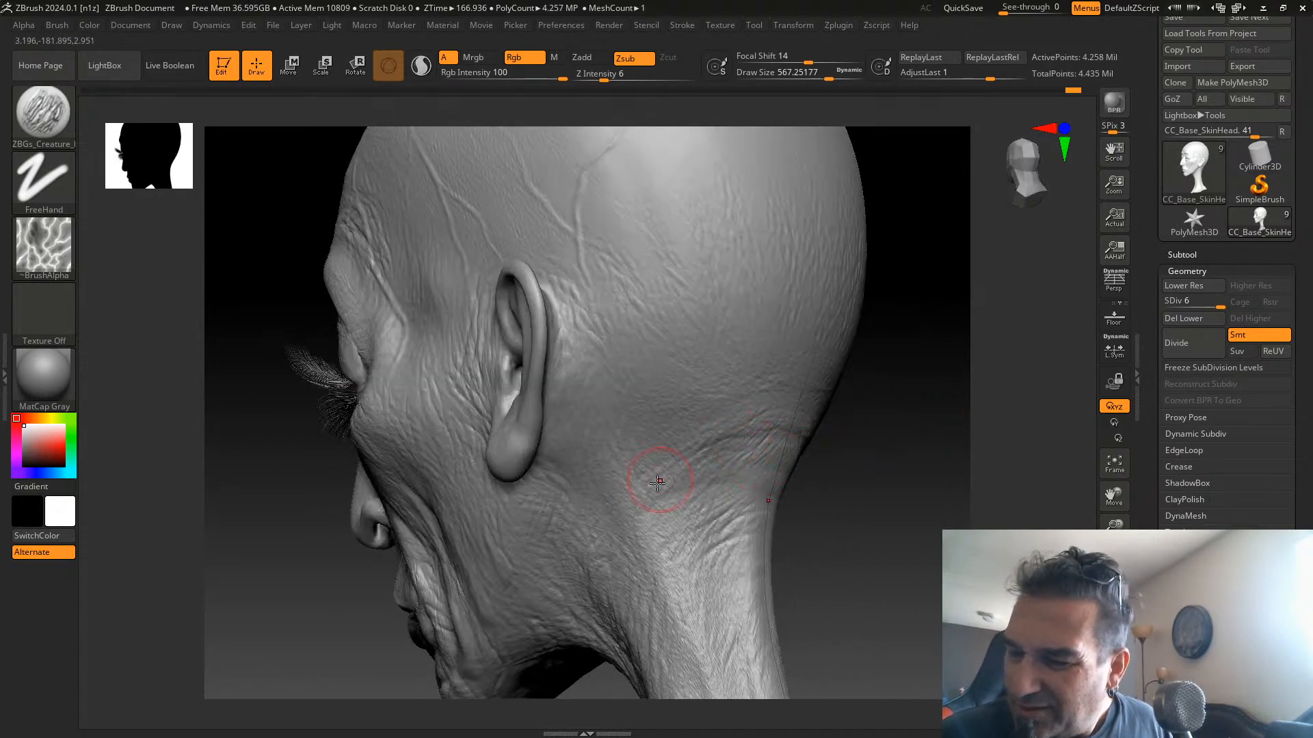
pyautogui.moveTo(806, 540)
pyautogui.mouseDown()
pyautogui.moveTo(847, 516)
pyautogui.moveTo(745, 387)
pyautogui.mouseUp()
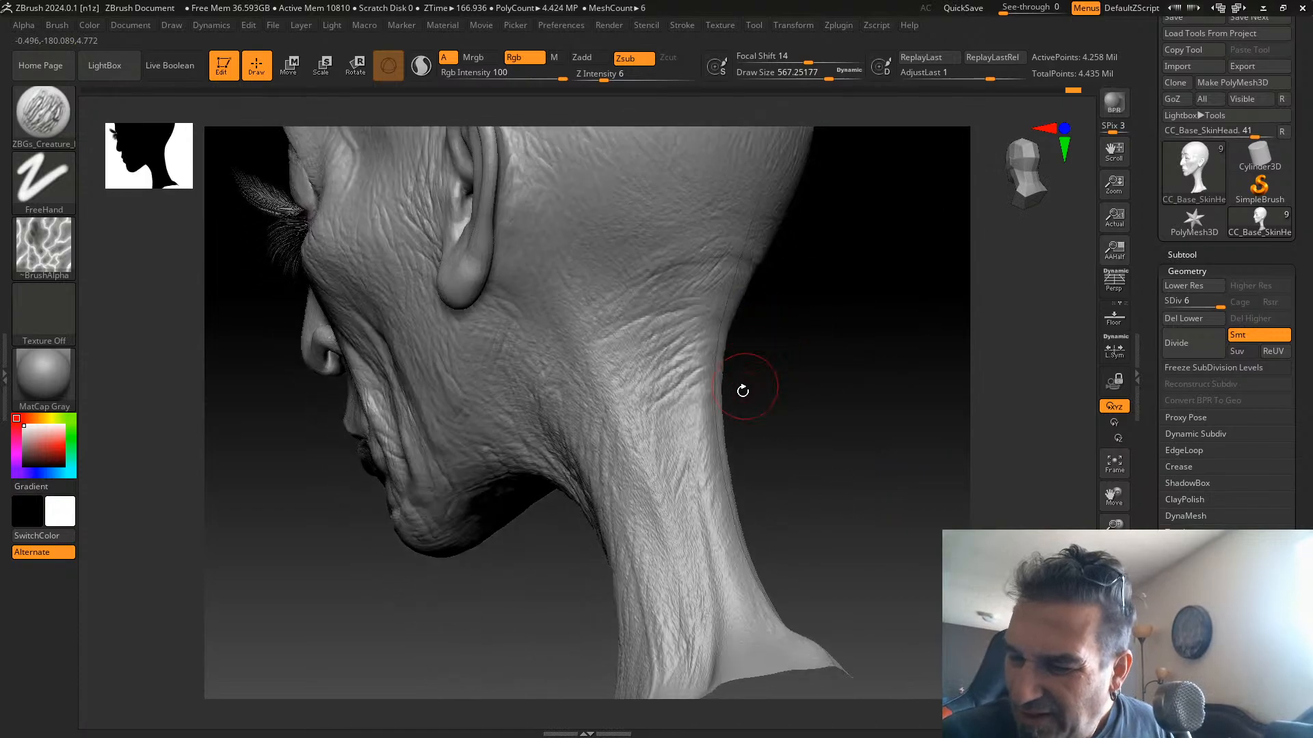
pyautogui.moveTo(776, 483); pyautogui.dragTo(808, 551)
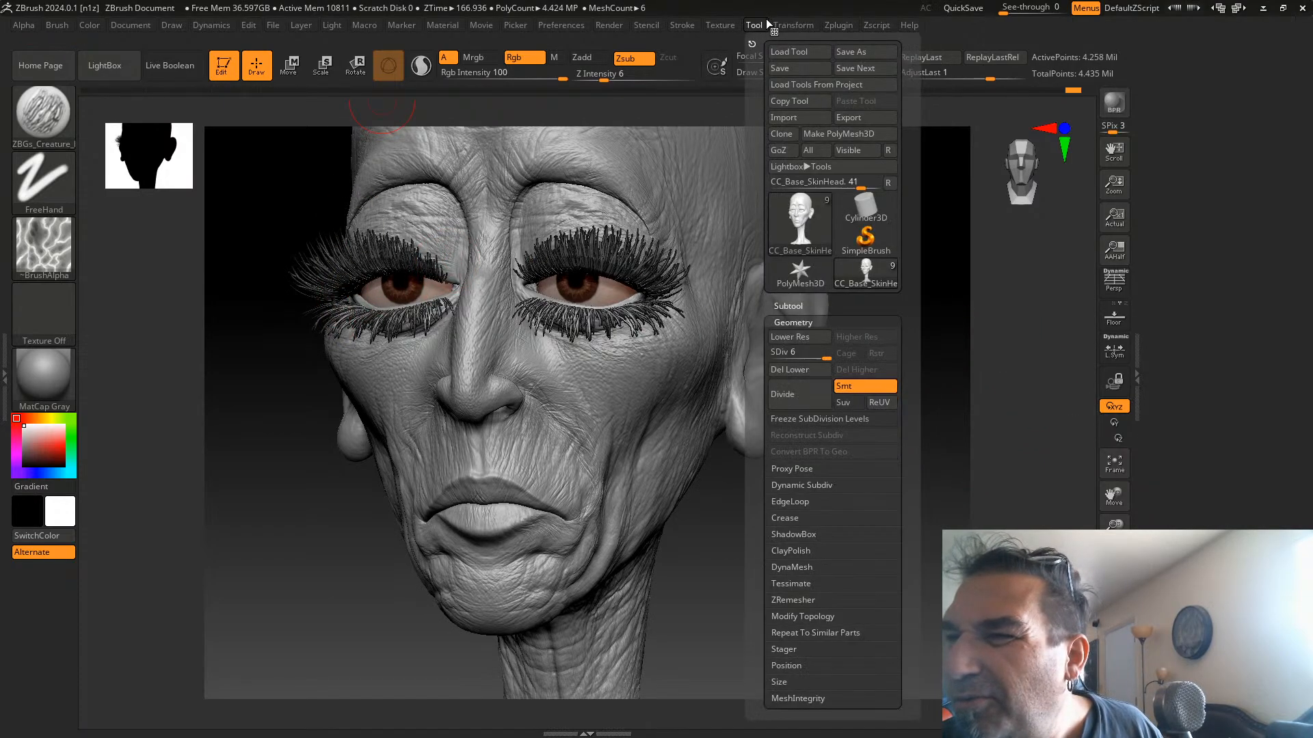
# Dock the plugin palette beside the canvas with ZBrush Face Tools expanded, and enable Update Eyes, Teeth & Tongue
pyautogui.moveTo(845, 27)
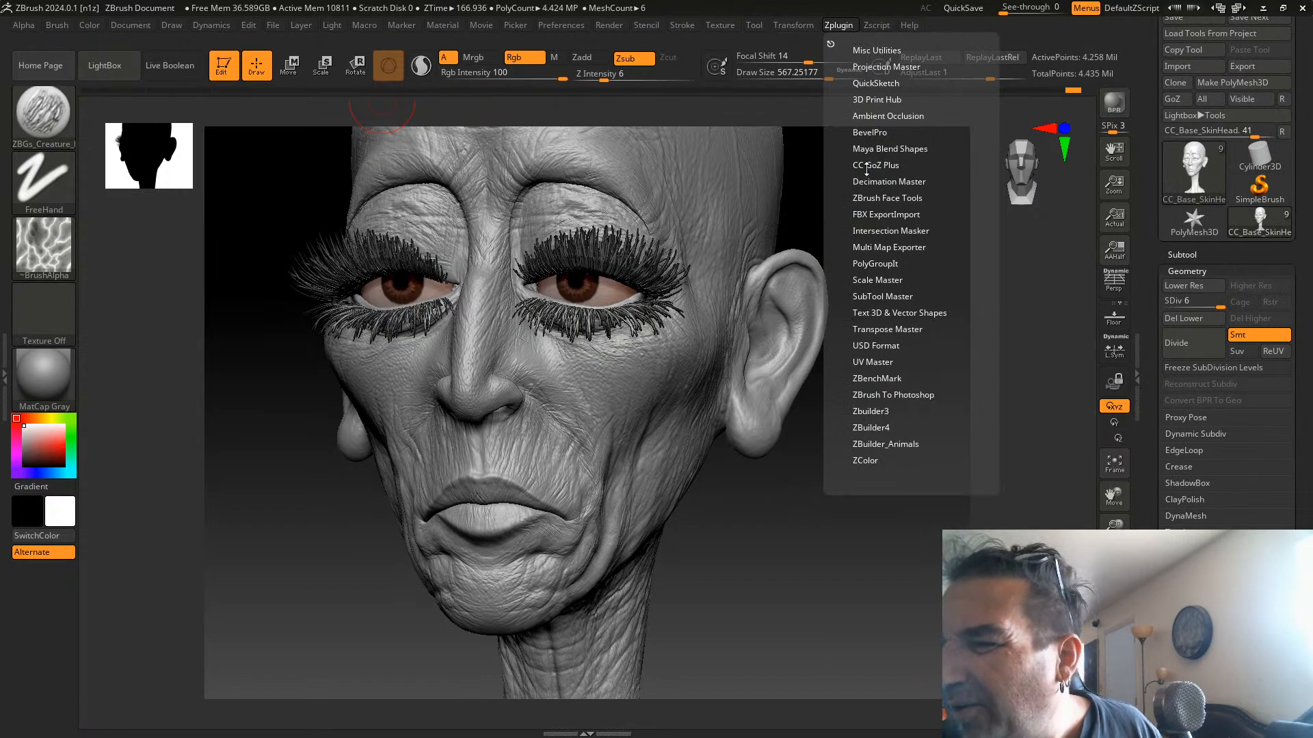
pyautogui.click(868, 198)
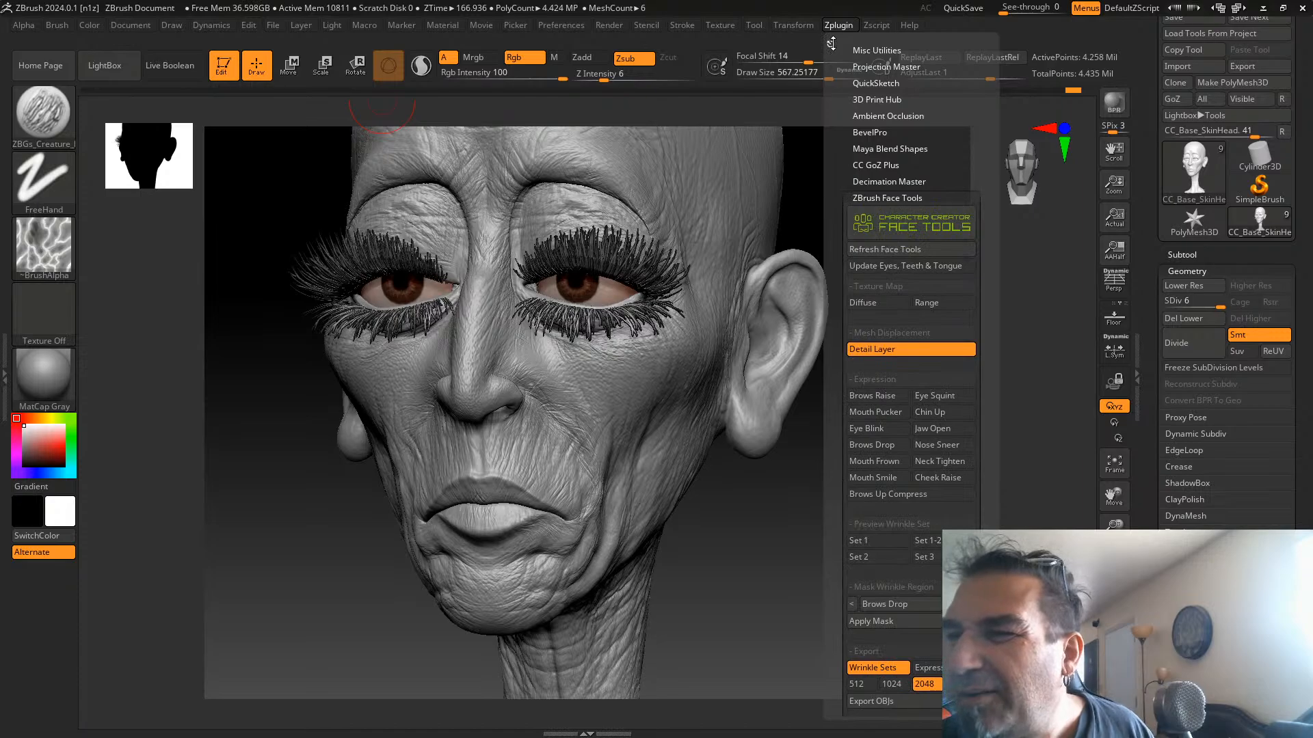
pyautogui.moveTo(832, 44); pyautogui.dragTo(23, 110)
pyautogui.scroll(-5, 81, 168)
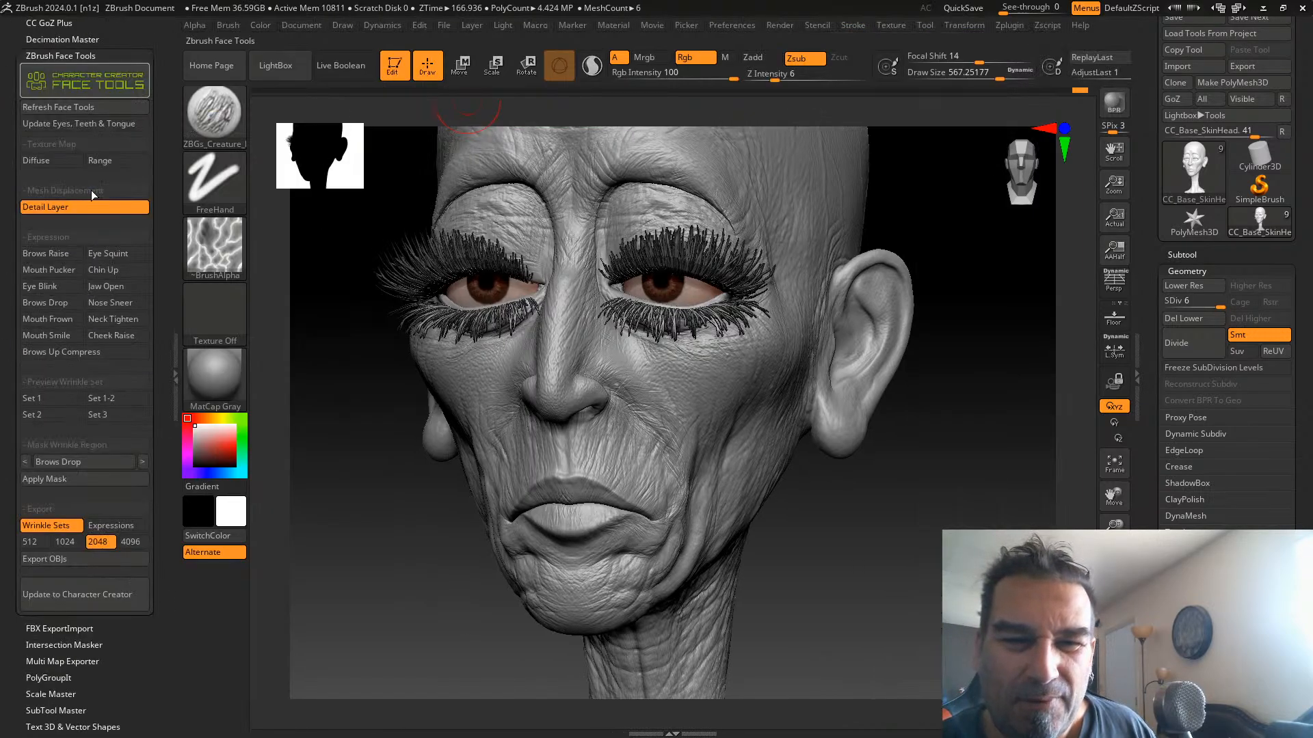
pyautogui.scroll(3, 81, 149)
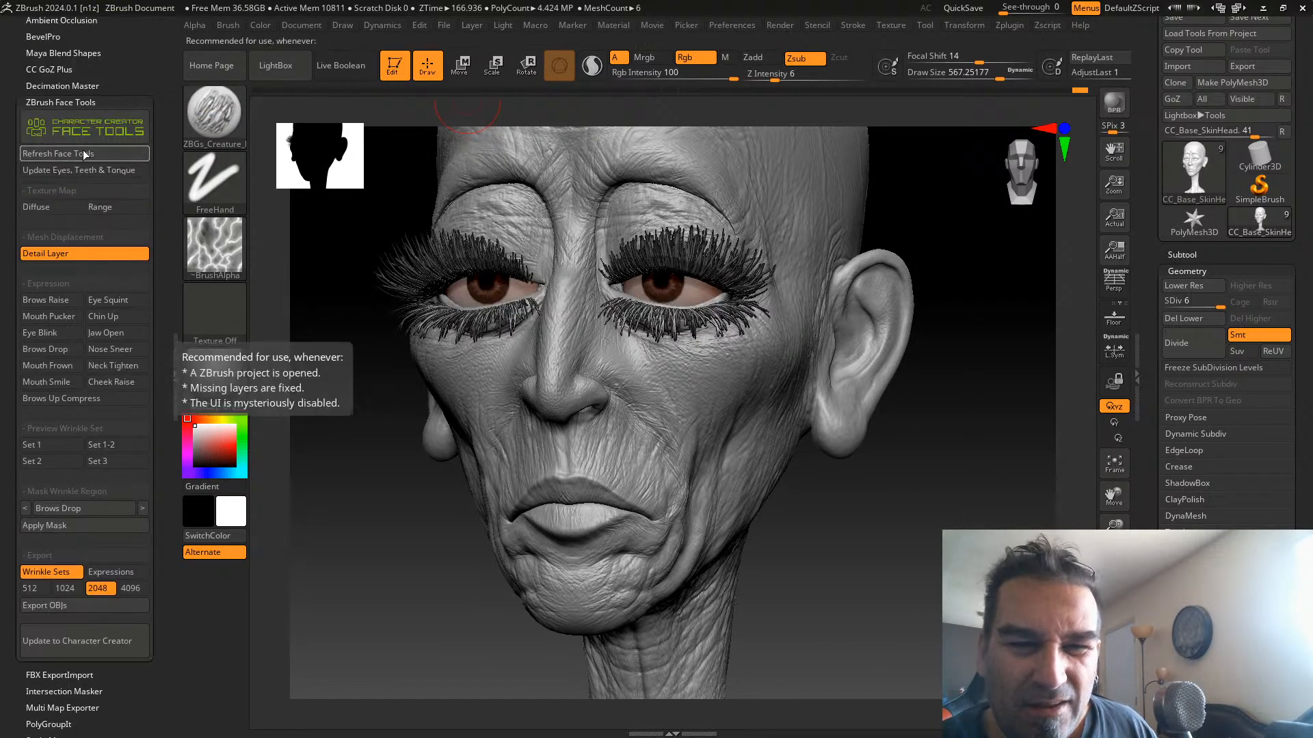
pyautogui.click(76, 170)
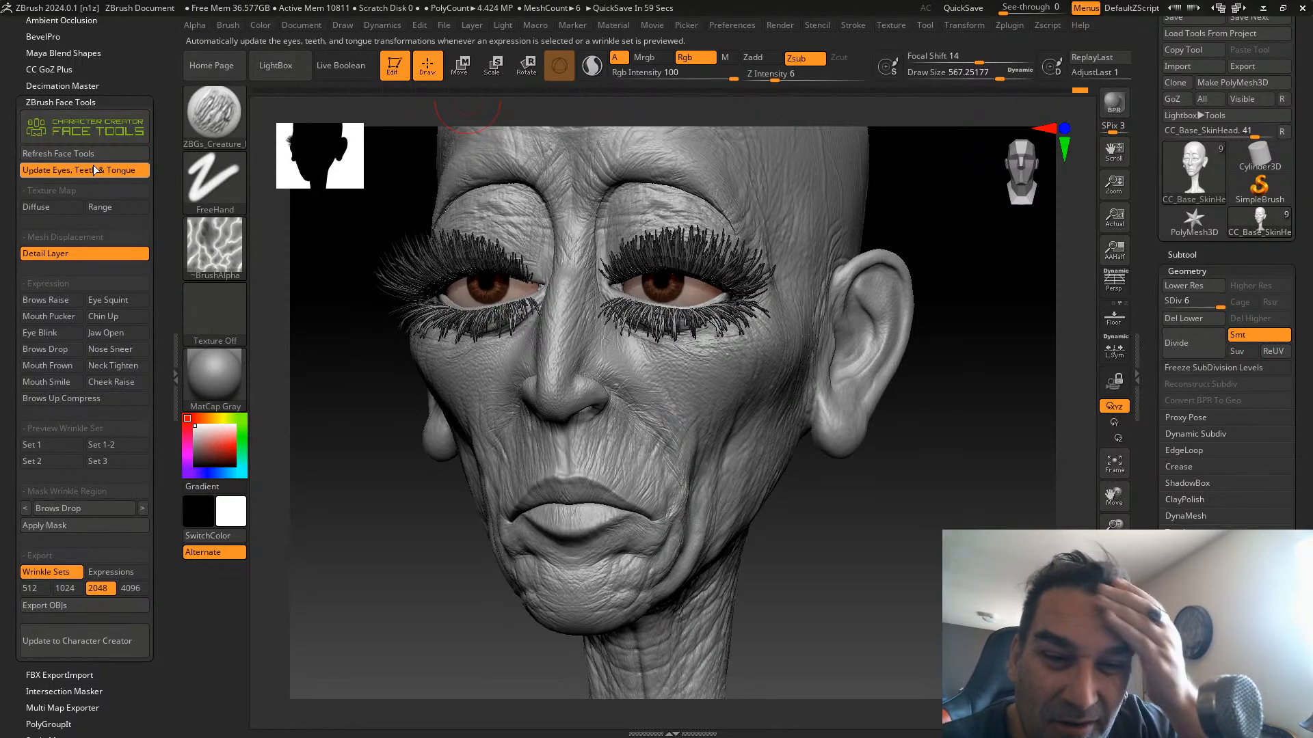
# Show the diffuse texture map on the head and change the material to SkinShade4
pyautogui.click(52, 206)
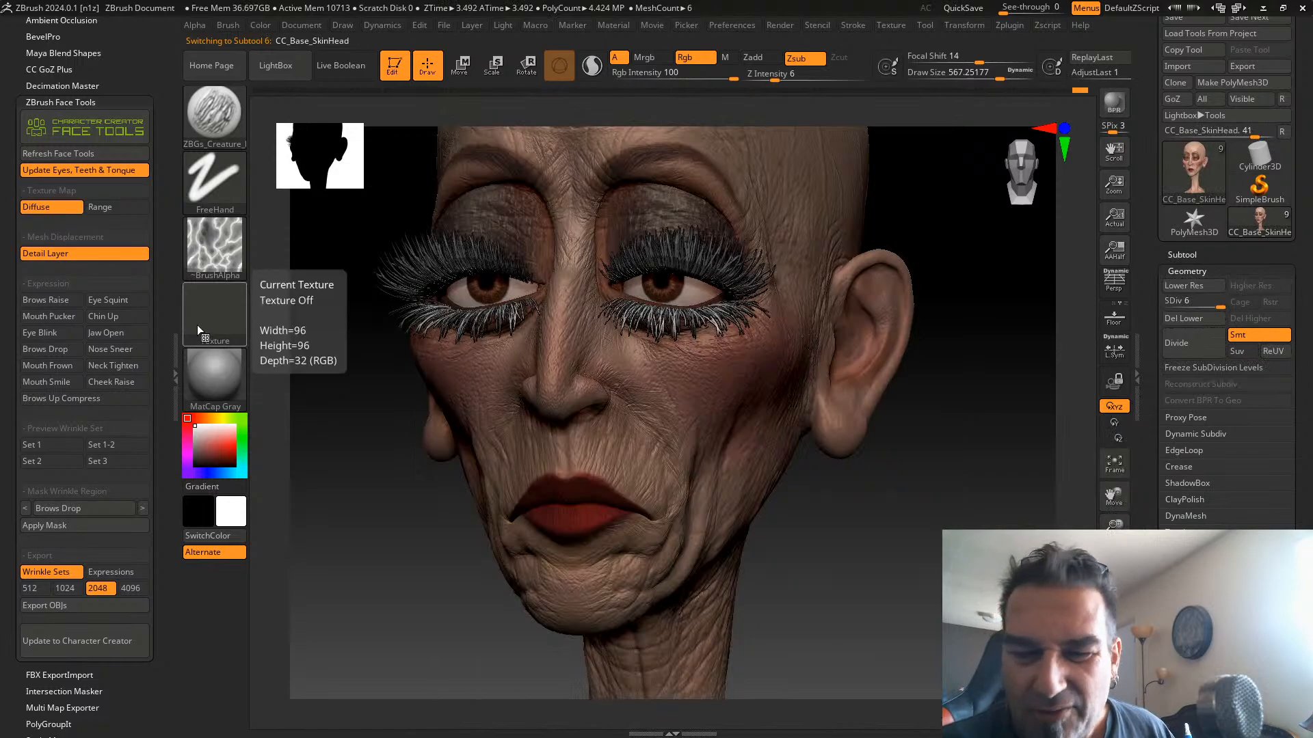
pyautogui.click(226, 367)
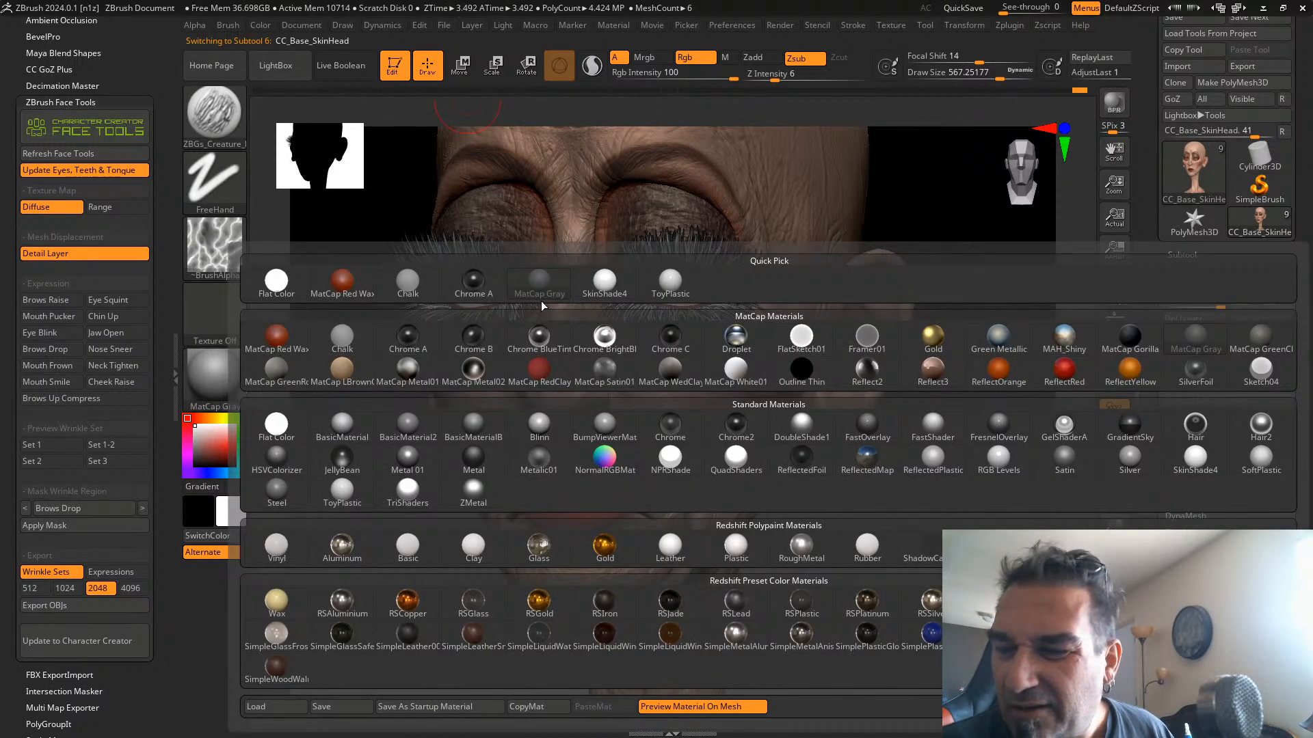
pyautogui.click(604, 282)
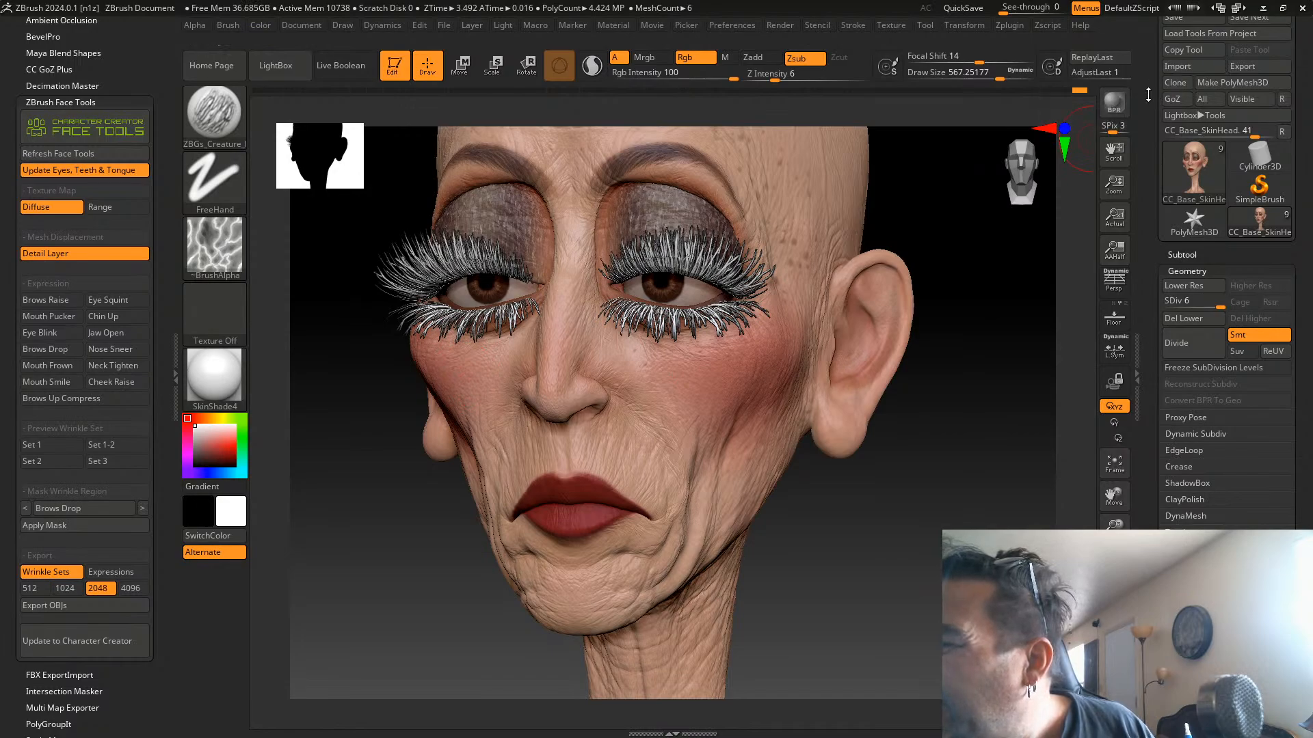
# Hide the eyelash subtool CC_Base_Eyewinker and activate the Brows Raise expression in Face Tools
pyautogui.click(1178, 255)
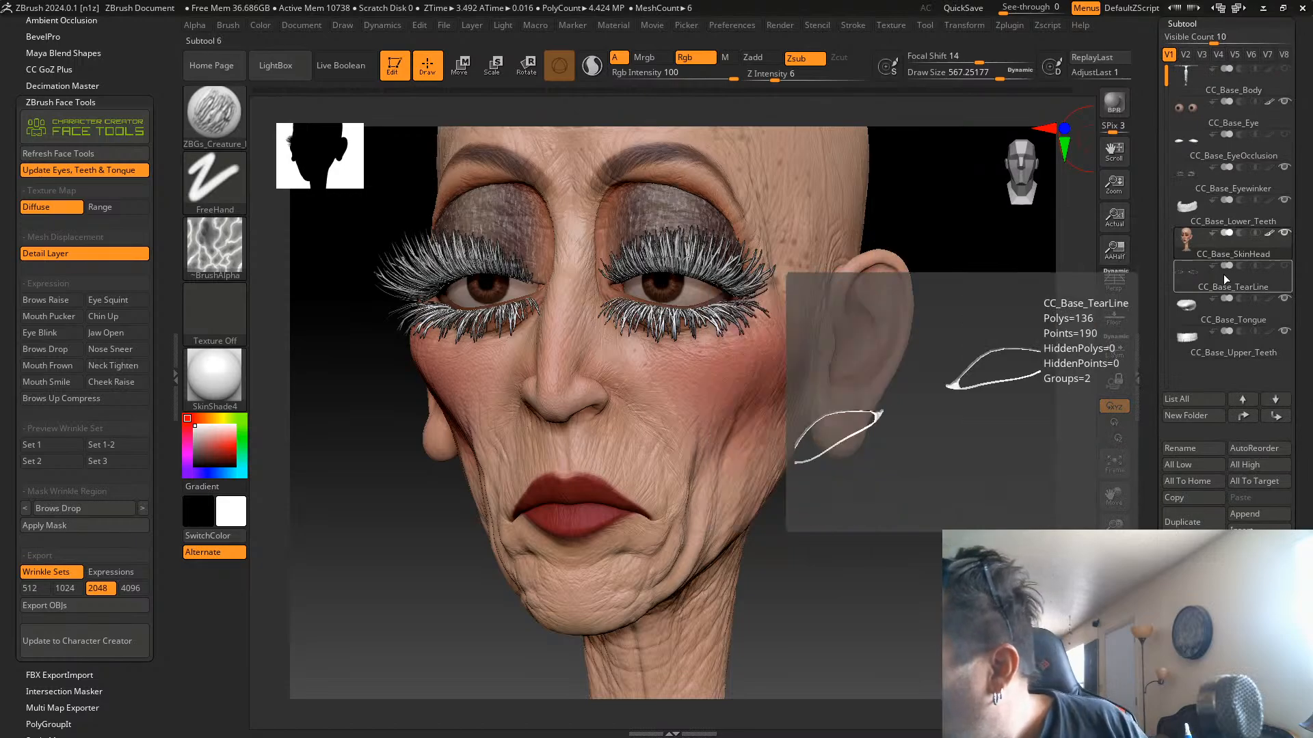
pyautogui.click(1285, 168)
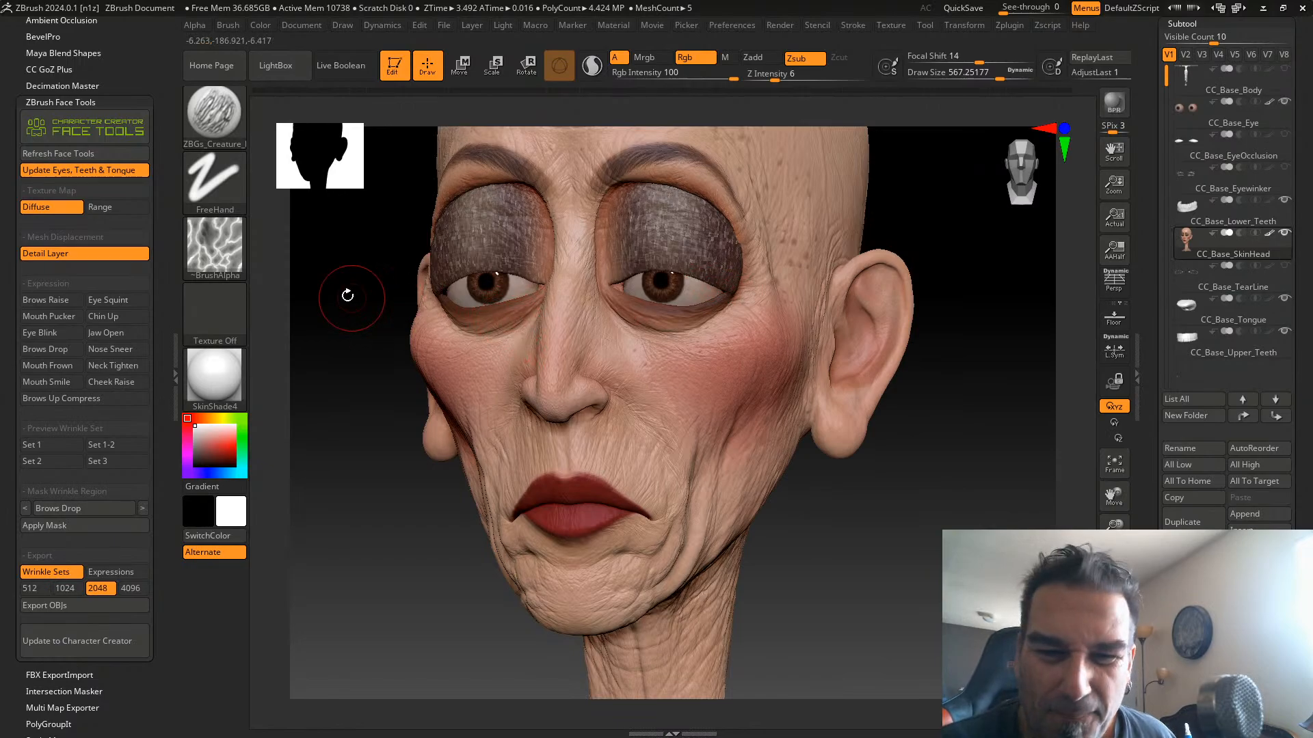
pyautogui.click(53, 300)
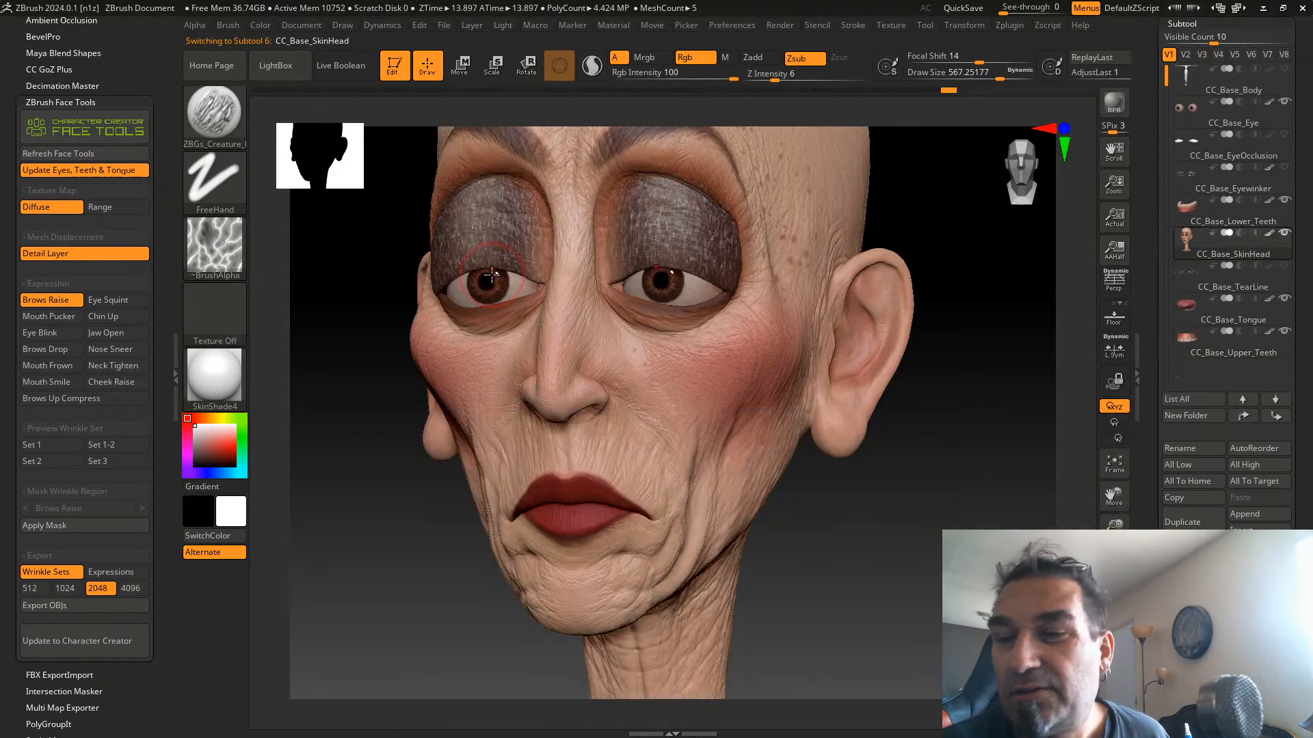
pyautogui.moveTo(421, 287)
pyautogui.mouseDown()
pyautogui.moveTo(416, 421)
pyautogui.moveTo(404, 410)
pyautogui.mouseUp()
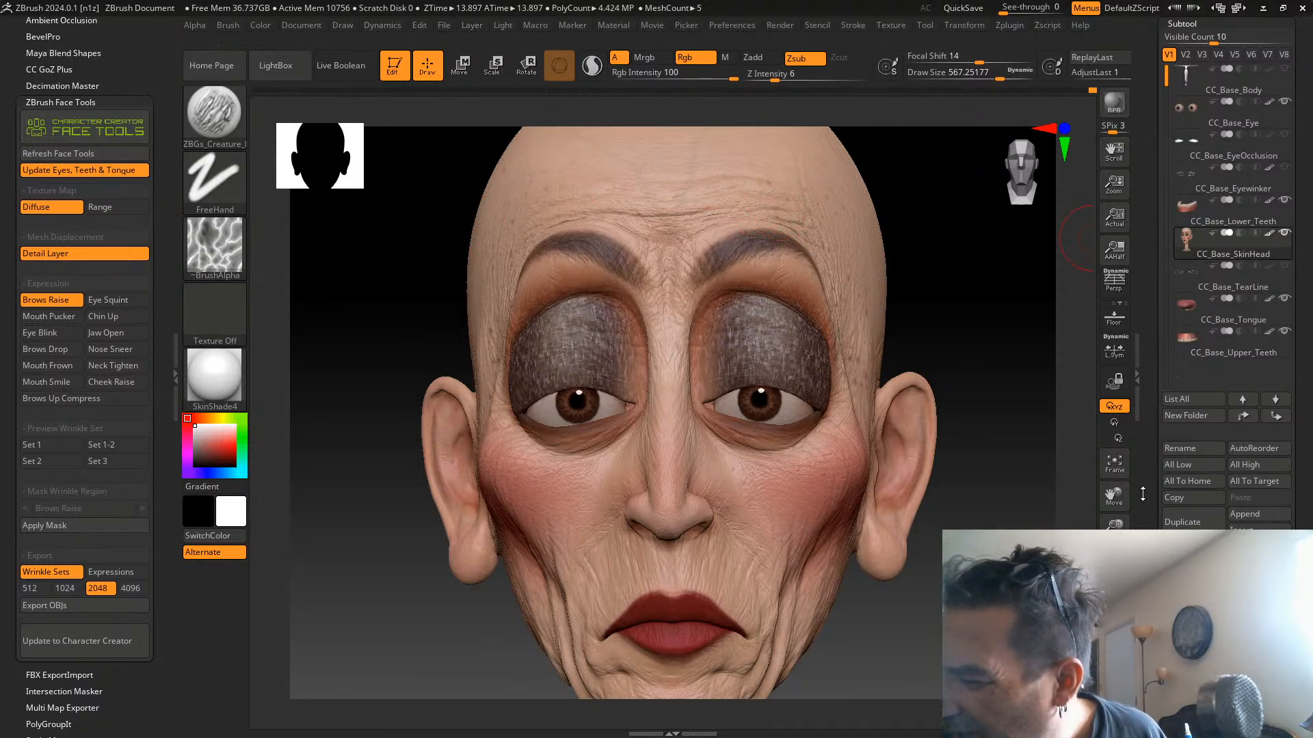
# Lower the head's subdivision level to 2, and raise it to 4 with the head framed from the front
pyautogui.moveTo(1143, 492); pyautogui.dragTo(1144, 370)
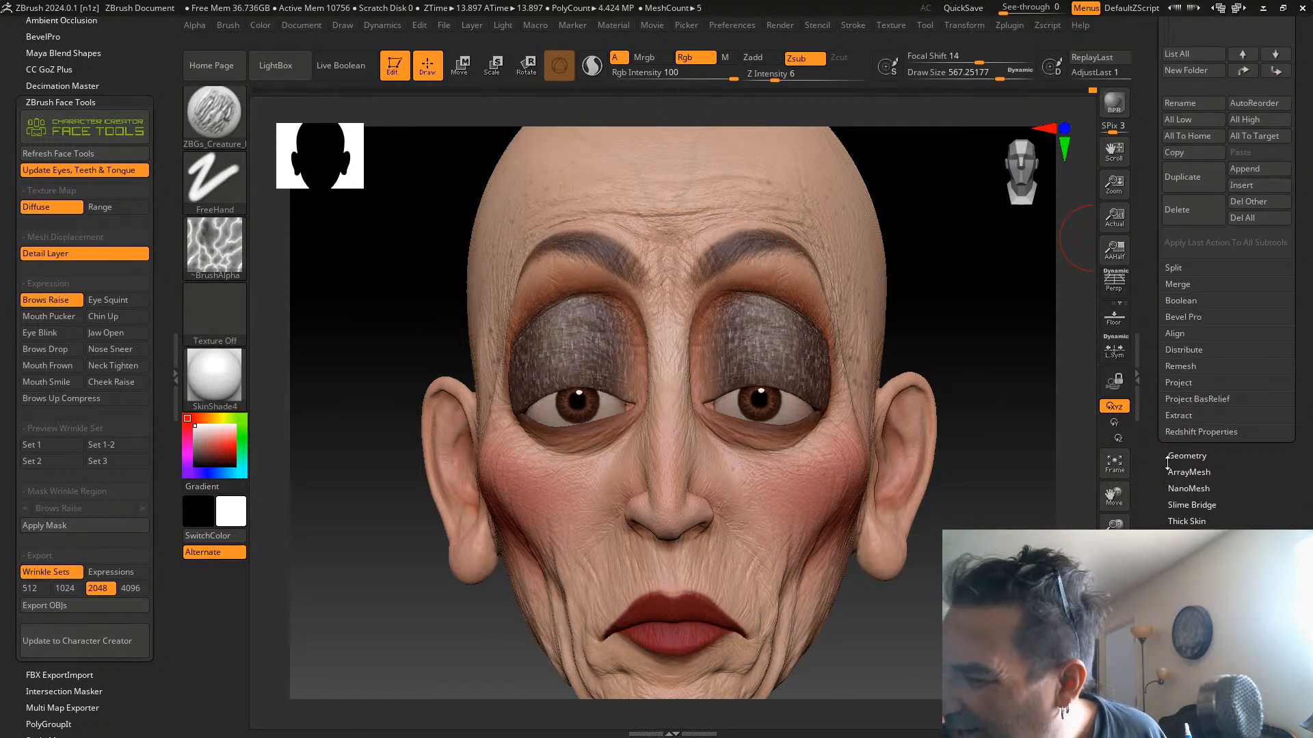
pyautogui.click(1170, 457)
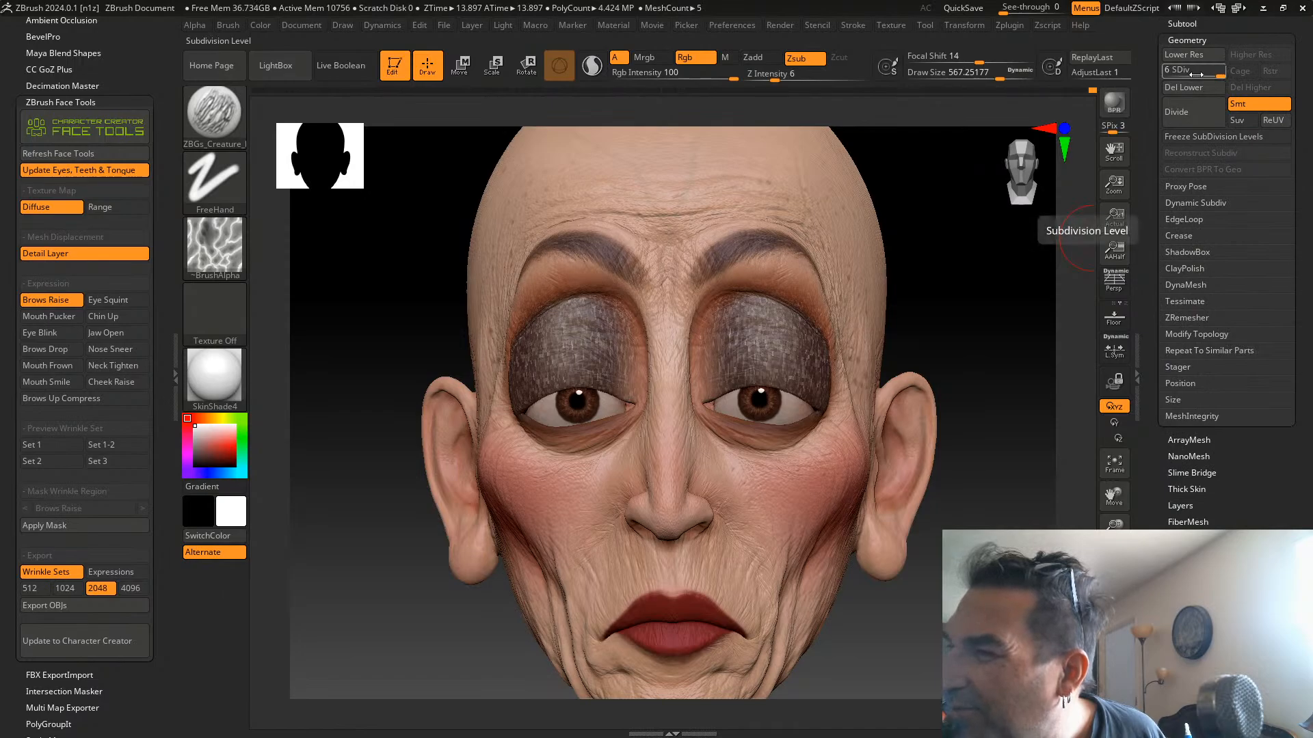
pyautogui.moveTo(1196, 74)
pyautogui.mouseDown()
pyautogui.moveTo(1156, 73)
pyautogui.moveTo(1175, 70)
pyautogui.mouseUp()
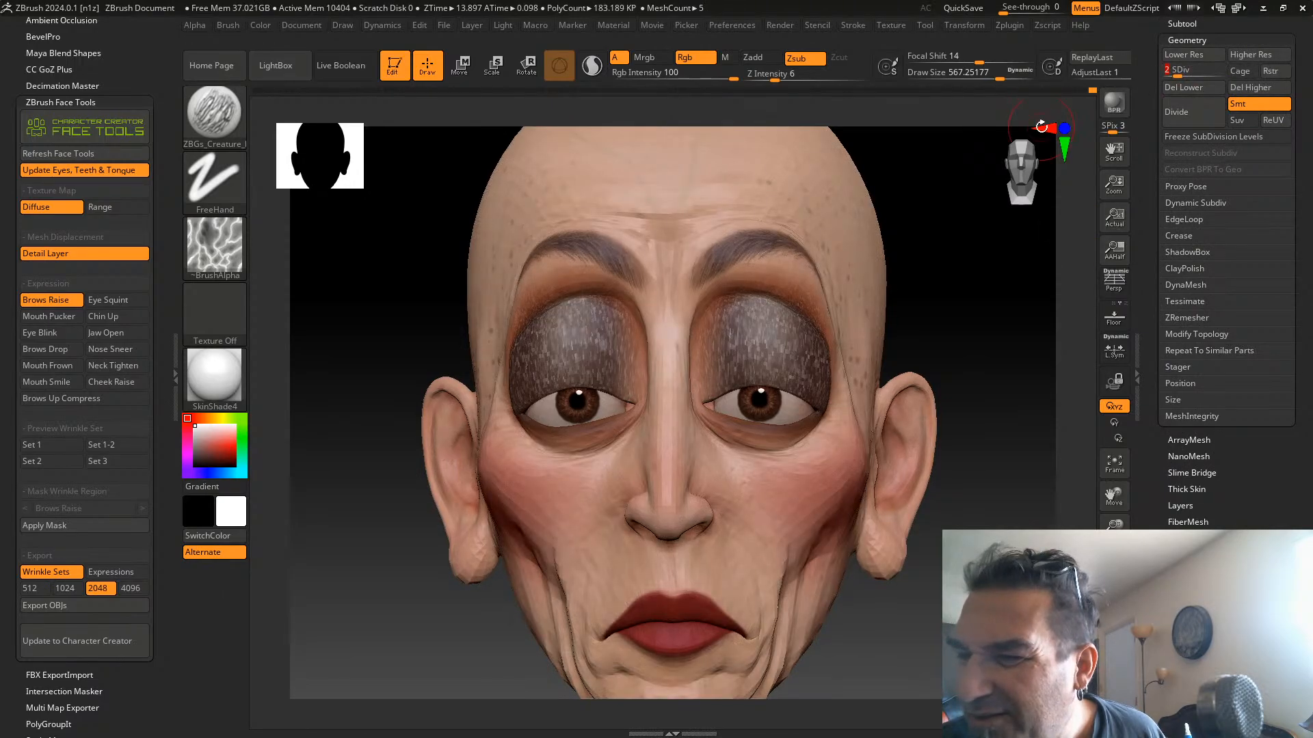
pyautogui.moveTo(997, 189); pyautogui.dragTo(987, 217)
pyautogui.moveTo(897, 267); pyautogui.dragTo(944, 233)
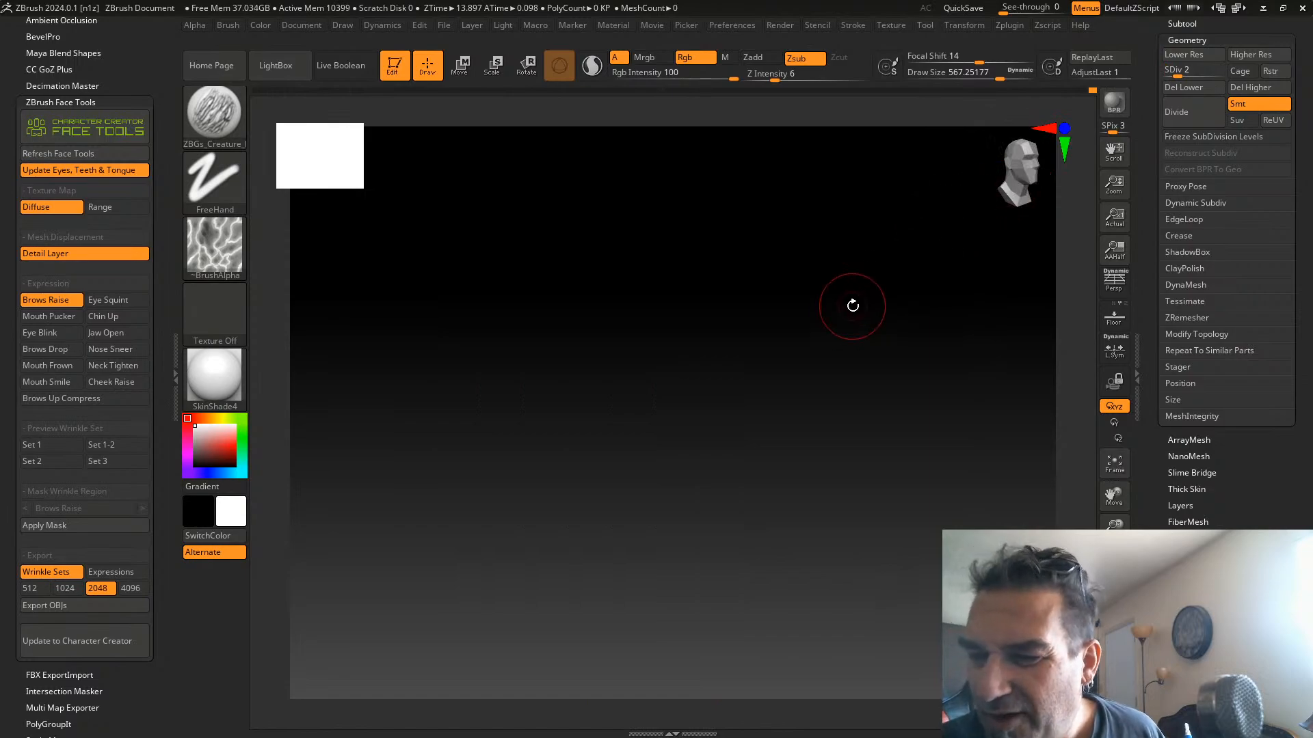
pyautogui.click(1121, 477)
pyautogui.moveTo(504, 278); pyautogui.dragTo(605, 369)
pyautogui.keyDown('alt'); pyautogui.moveTo(734, 347); pyautogui.dragTo(854, 620); pyautogui.keyUp('alt')
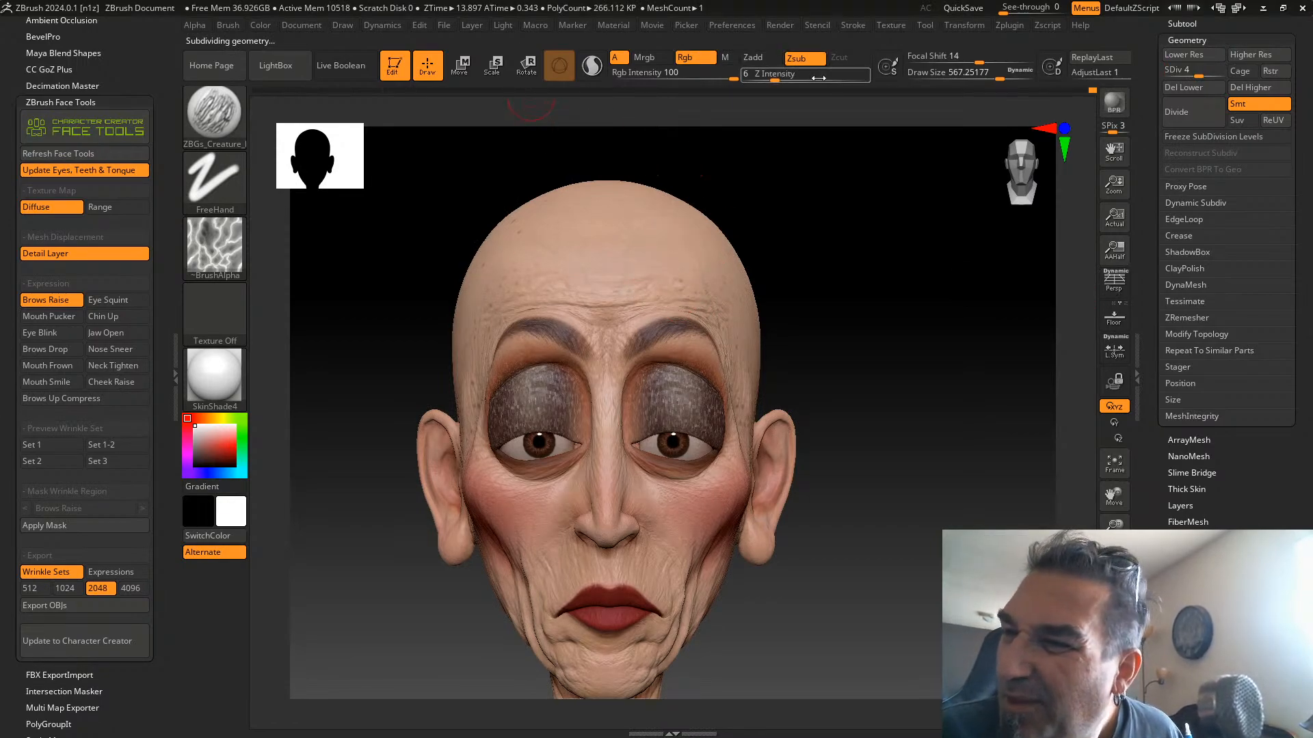
# Set the wrinkle brush's Z Intensity to 7 and its Draw Size to about 943
pyautogui.click(778, 79)
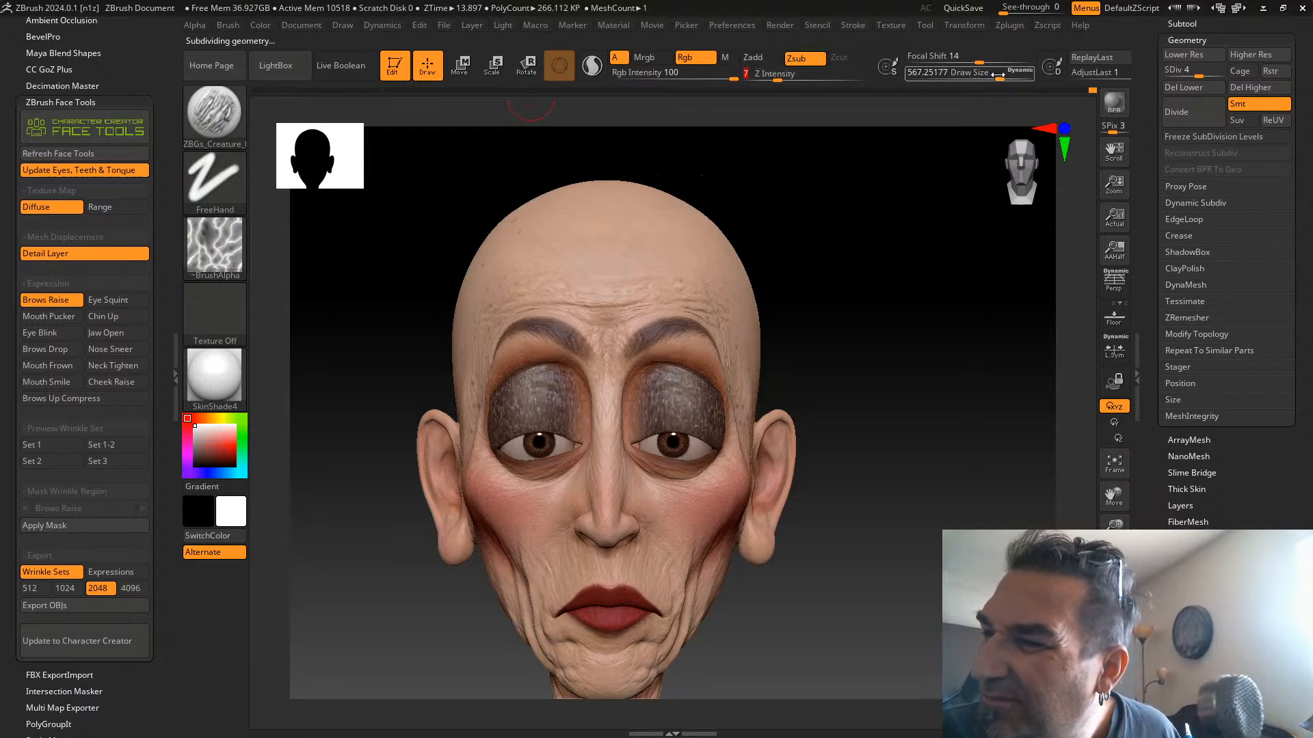
pyautogui.moveTo(993, 76); pyautogui.dragTo(1025, 77)
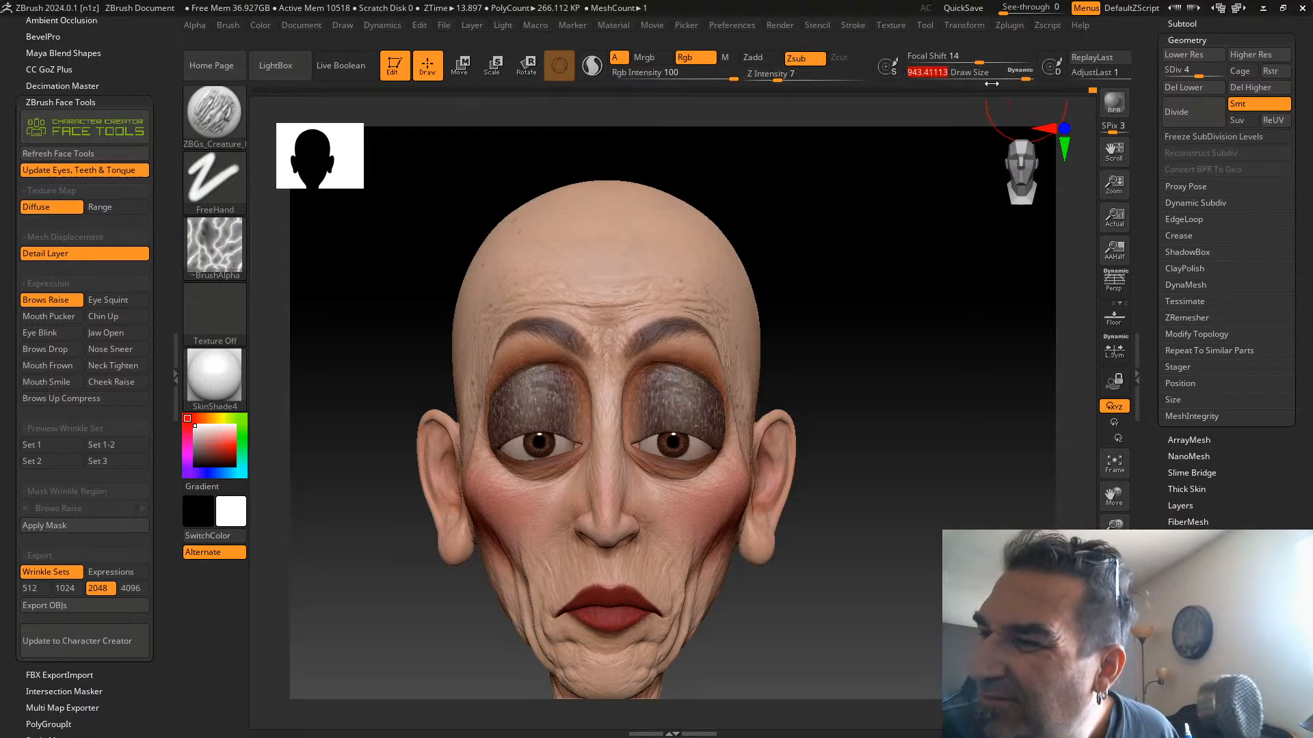
# Try brushing wrinkles across the forehead above the eyebrows at Z Intensity 13
pyautogui.click(788, 78)
pyautogui.moveTo(478, 328)
pyautogui.mouseDown()
pyautogui.moveTo(510, 293)
pyautogui.moveTo(579, 287)
pyautogui.mouseUp()
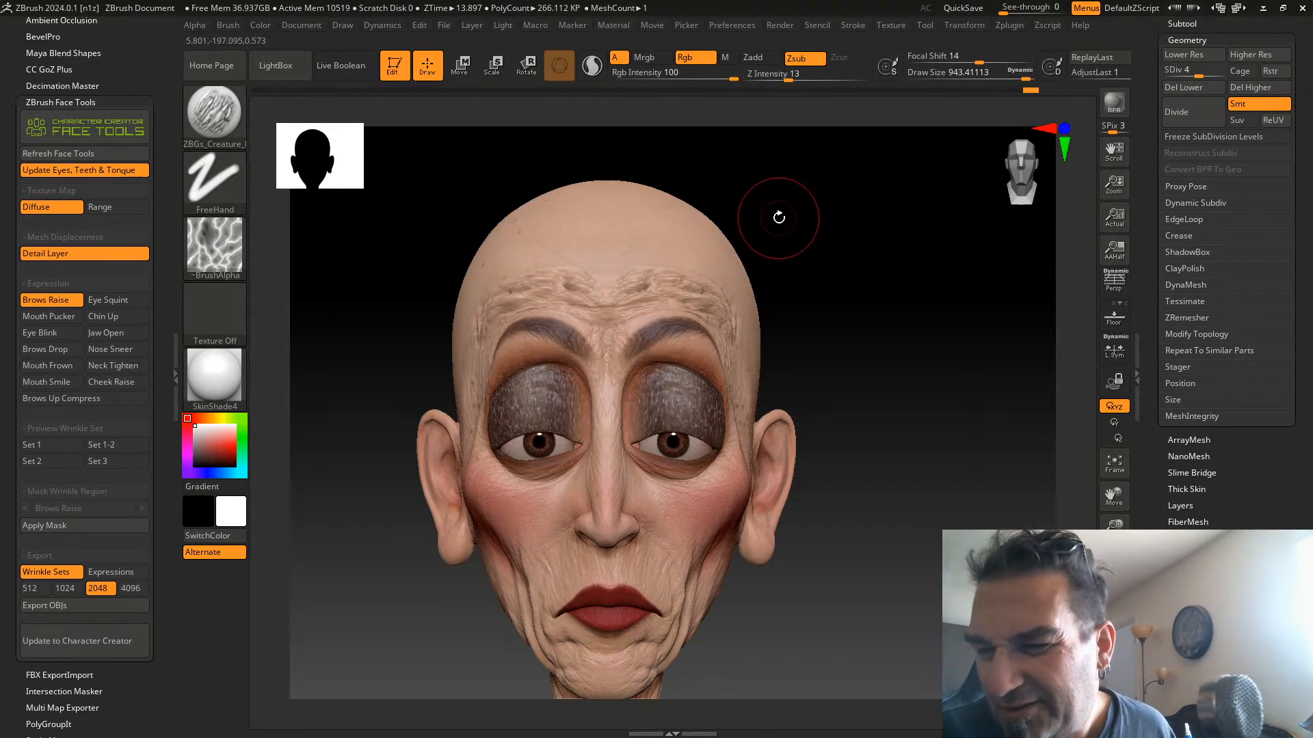
pyautogui.hotkey('ctrl', 'z')
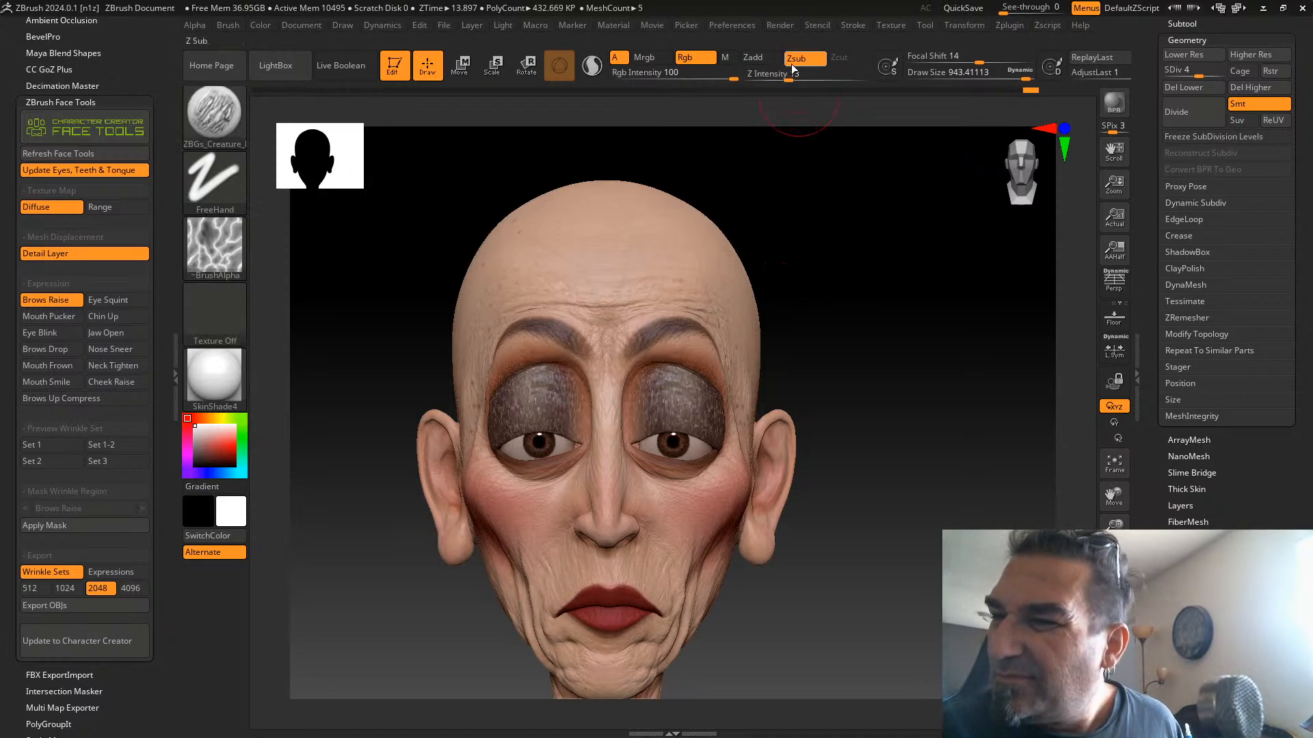
# Brush subtle wrinkles across the forehead and temples at Z Intensity 5
pyautogui.moveTo(777, 74); pyautogui.dragTo(761, 75)
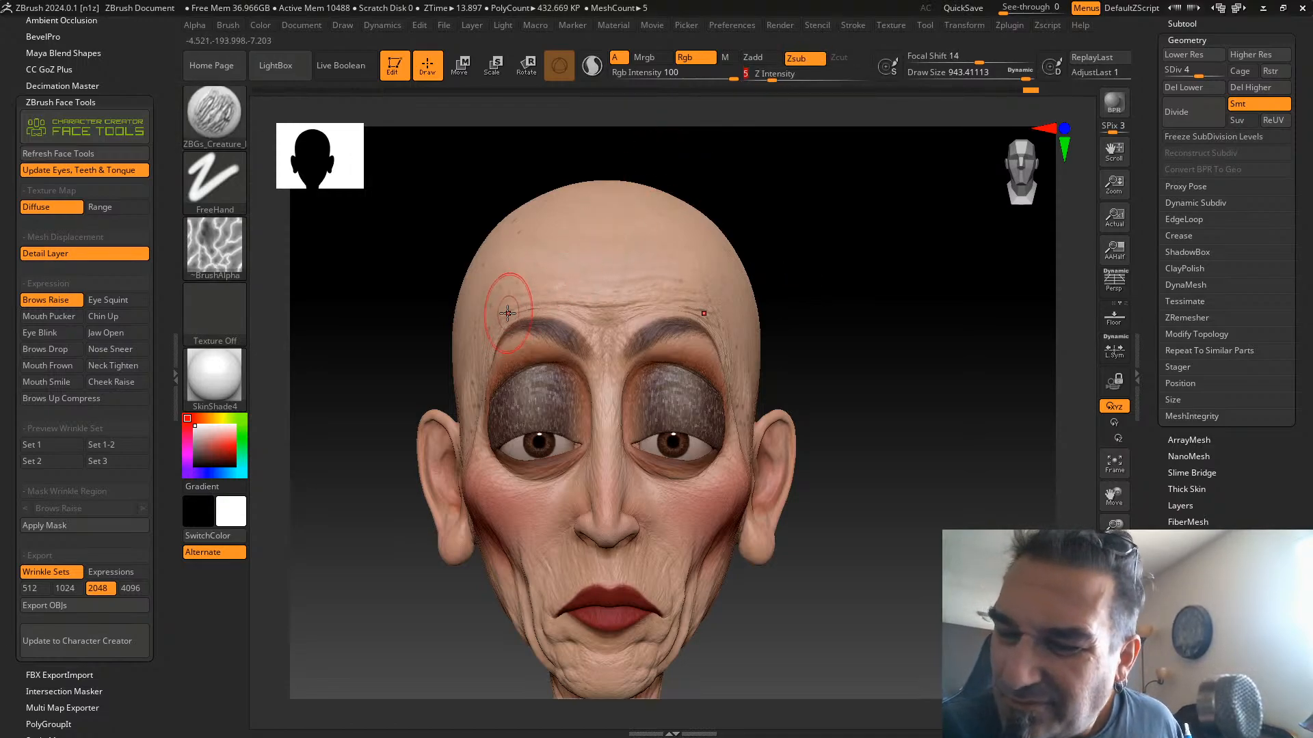
pyautogui.moveTo(571, 275)
pyautogui.mouseDown()
pyautogui.moveTo(650, 258)
pyautogui.moveTo(704, 269)
pyautogui.moveTo(701, 299)
pyautogui.mouseUp()
pyautogui.moveTo(797, 279); pyautogui.dragTo(900, 287)
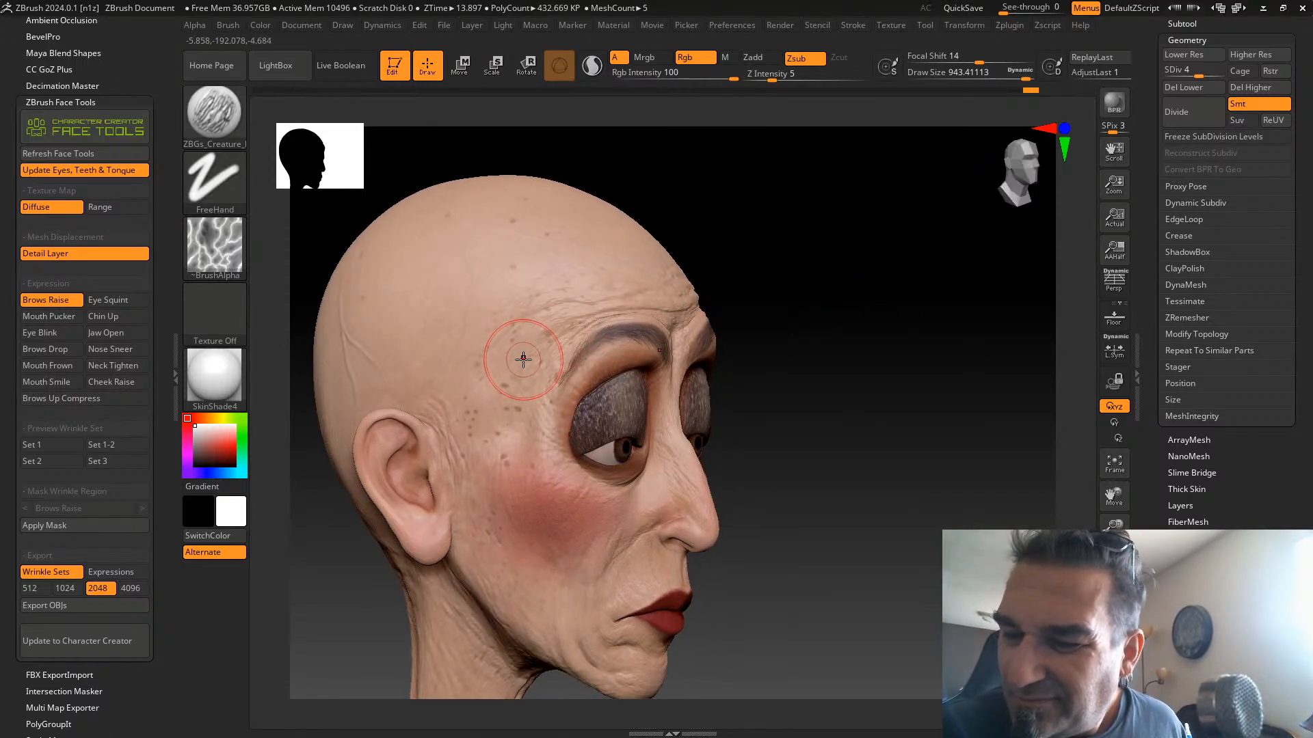
pyautogui.moveTo(706, 258); pyautogui.dragTo(773, 281)
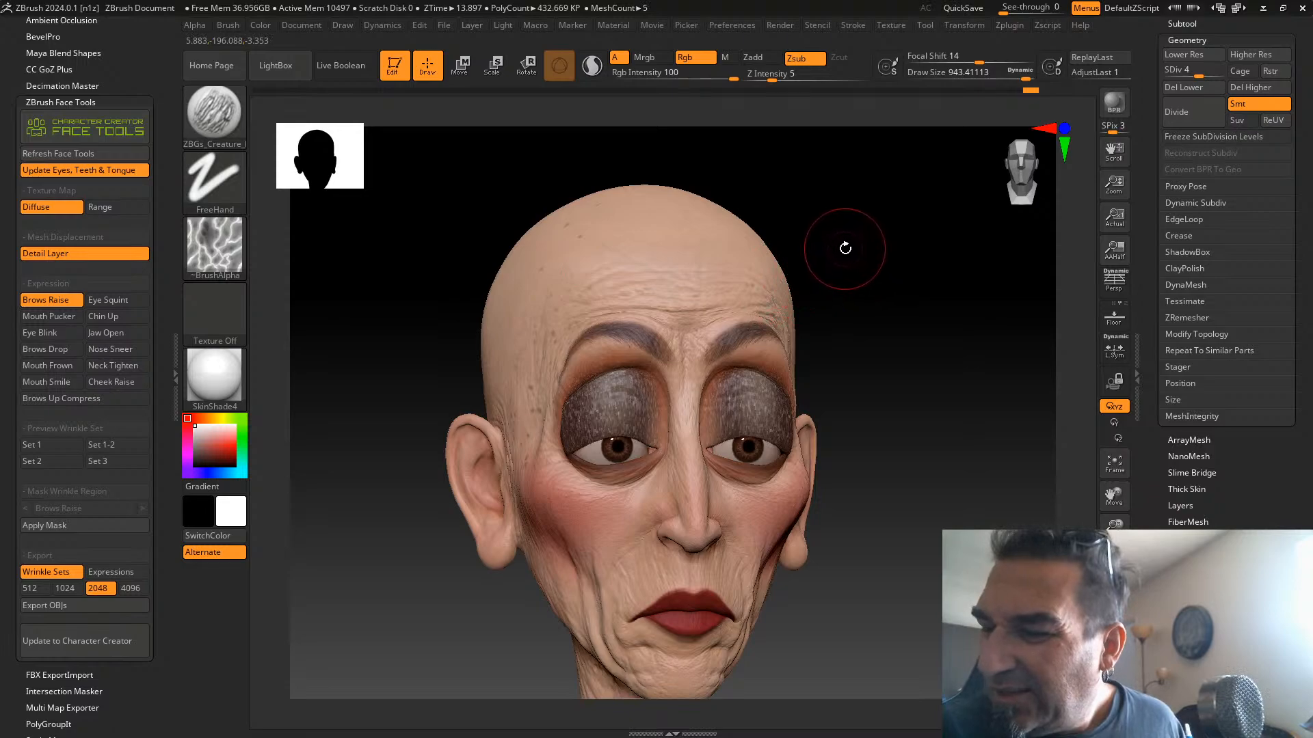
# Raise the brush Draw Size to 1000 and the maximum brush size preference to 5000
pyautogui.moveTo(1025, 77); pyautogui.dragTo(1038, 75)
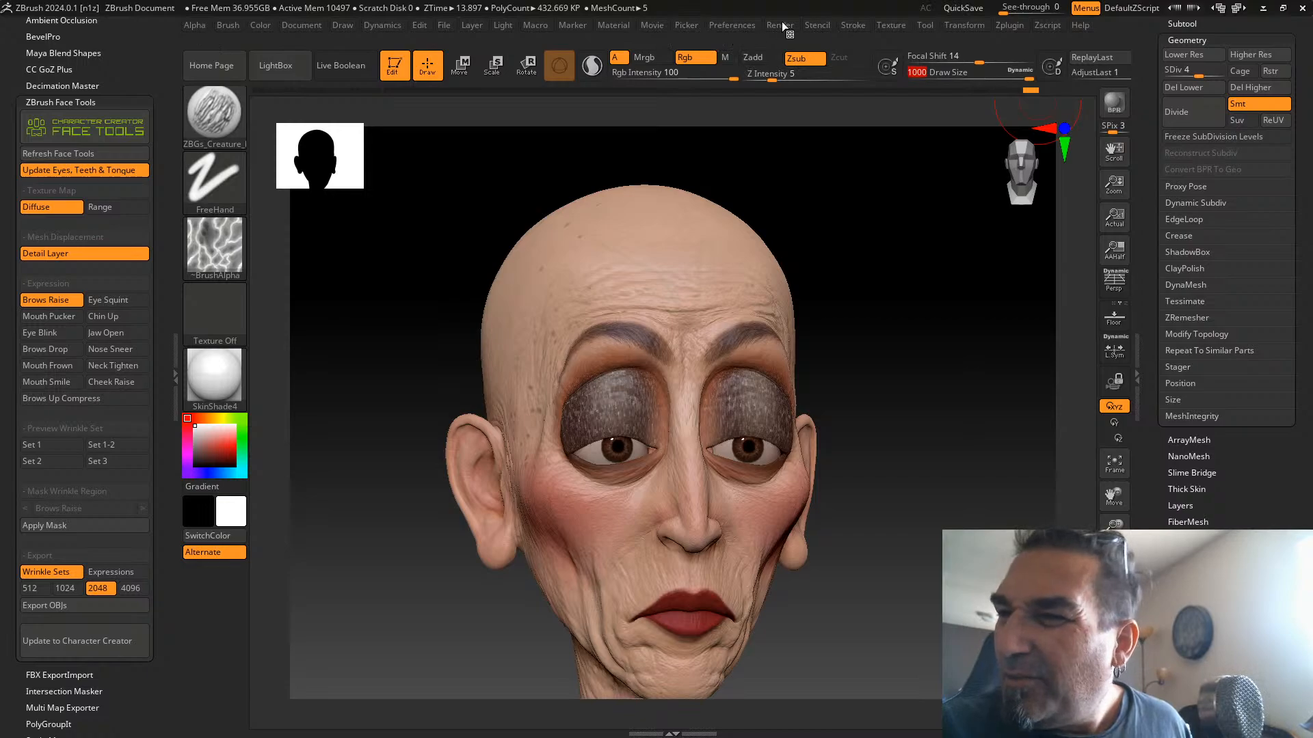
pyautogui.click(733, 26)
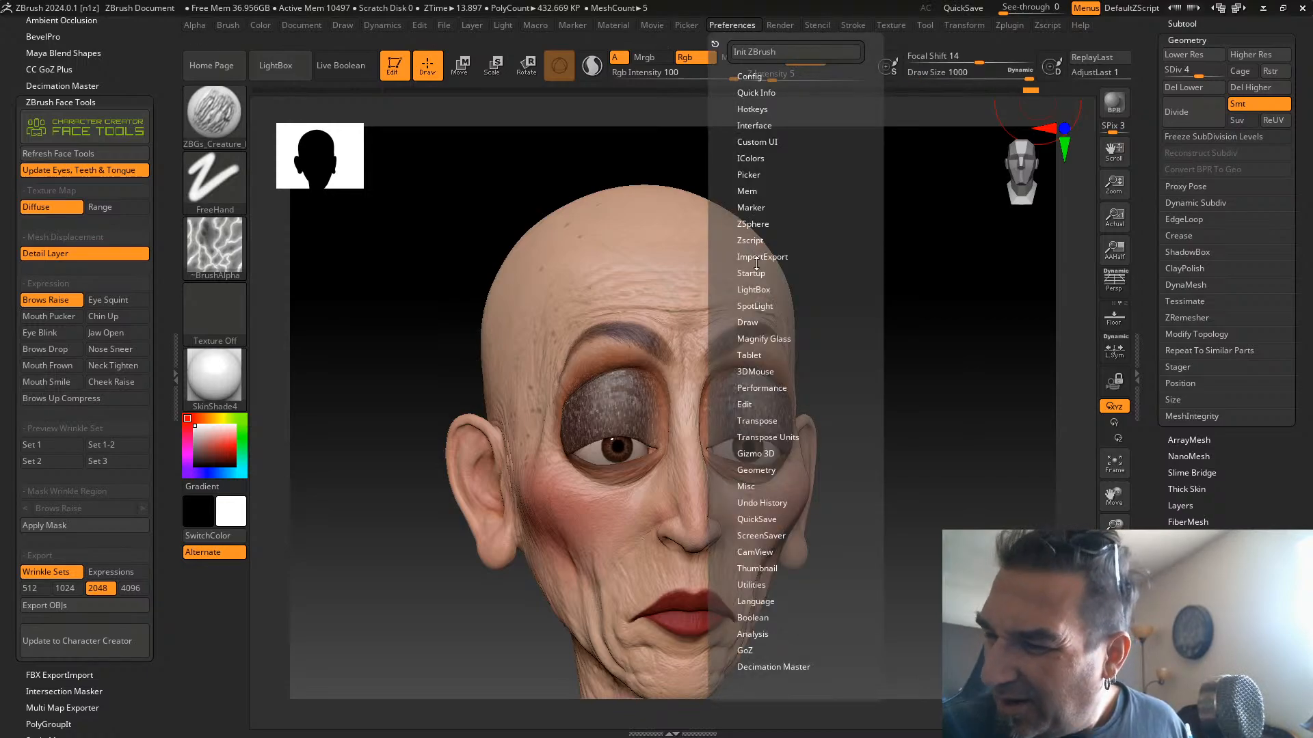
pyautogui.click(751, 321)
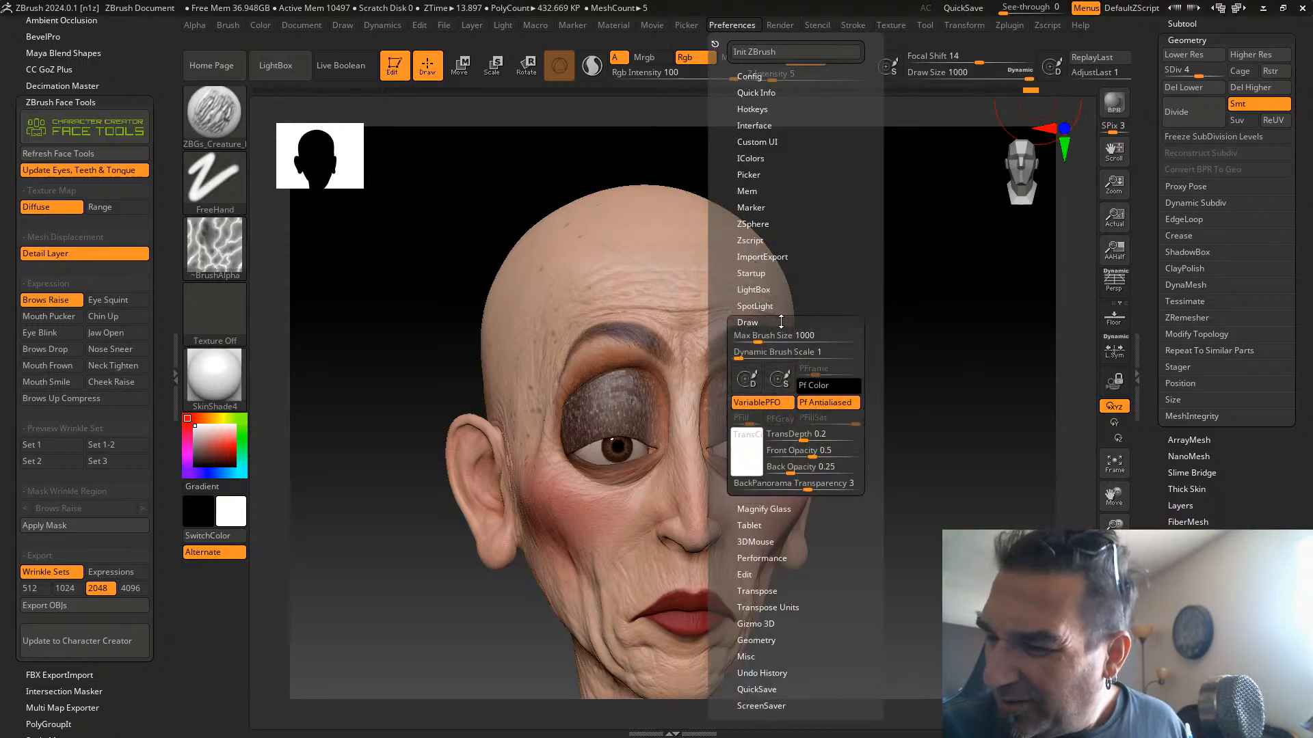
pyautogui.moveTo(757, 341); pyautogui.dragTo(774, 341)
pyautogui.moveTo(863, 340); pyautogui.dragTo(865, 340)
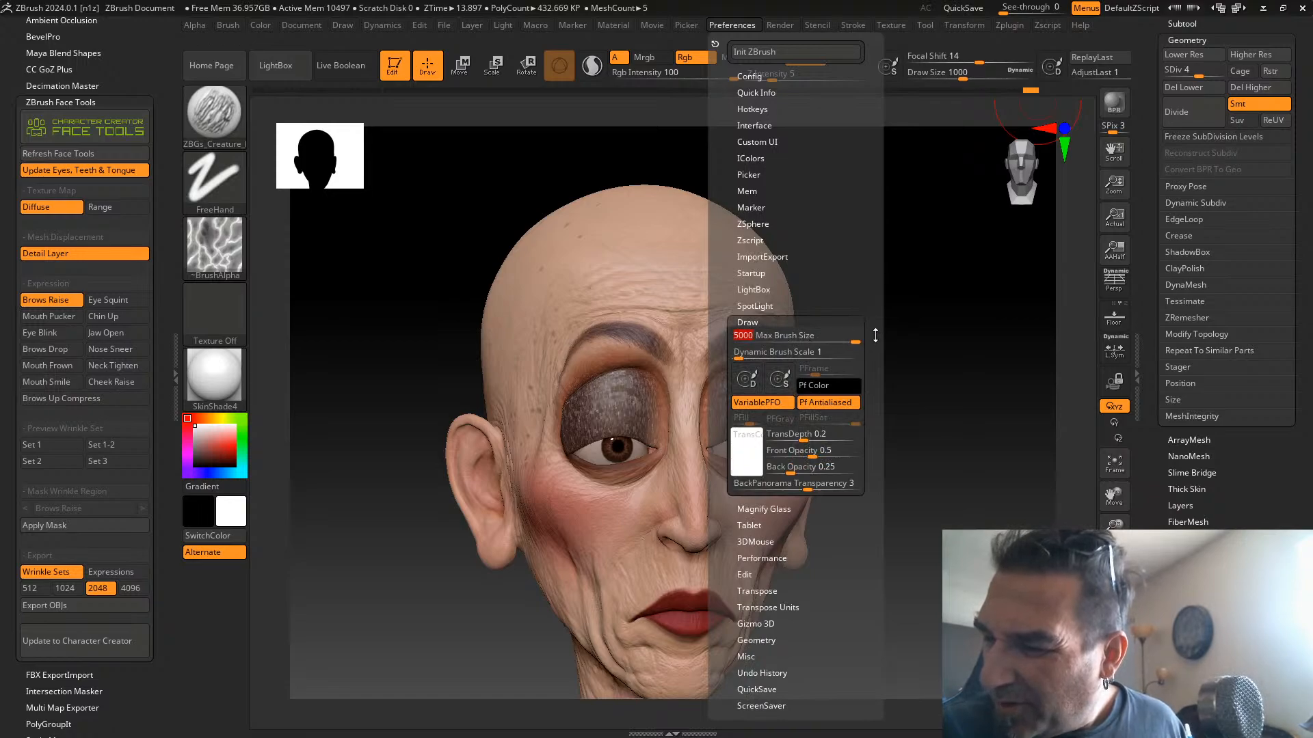
# Set the Draw Size to about 1587 and brush broader wrinkles over the temples and forehead
pyautogui.moveTo(962, 76); pyautogui.dragTo(977, 76)
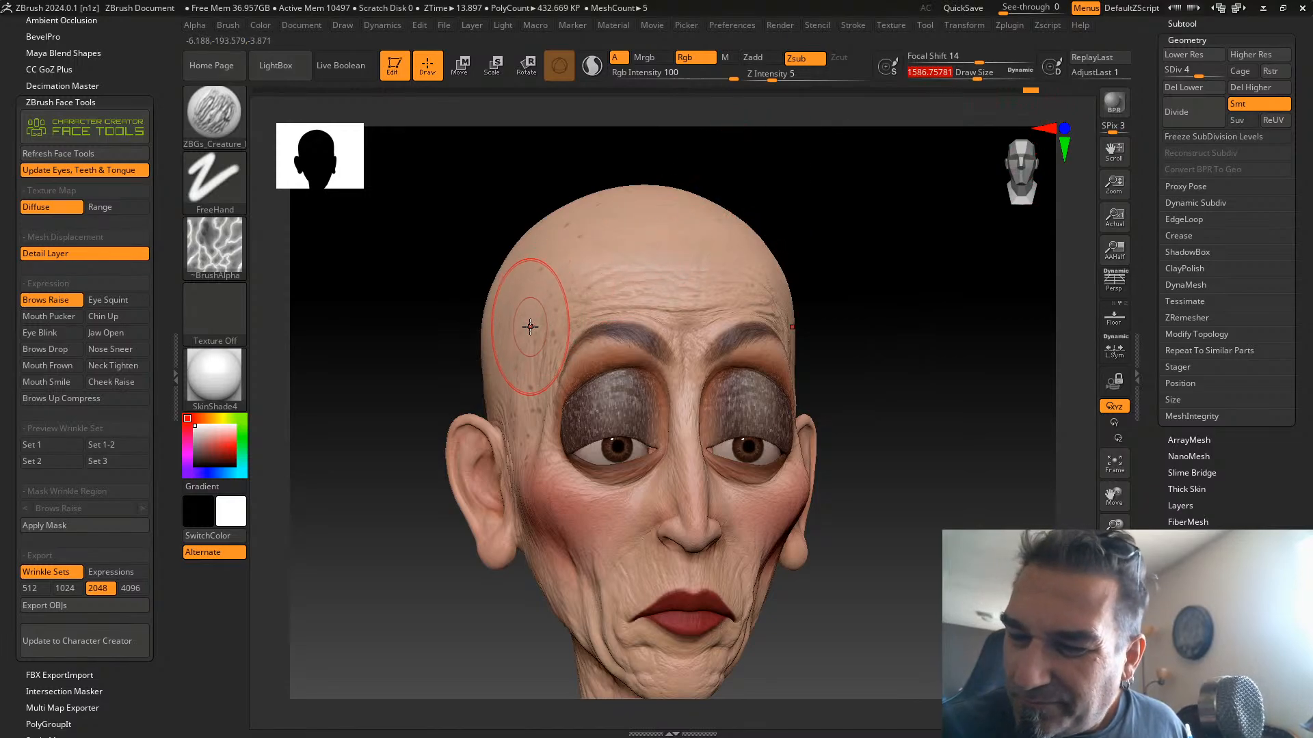
pyautogui.moveTo(783, 209); pyautogui.dragTo(744, 276)
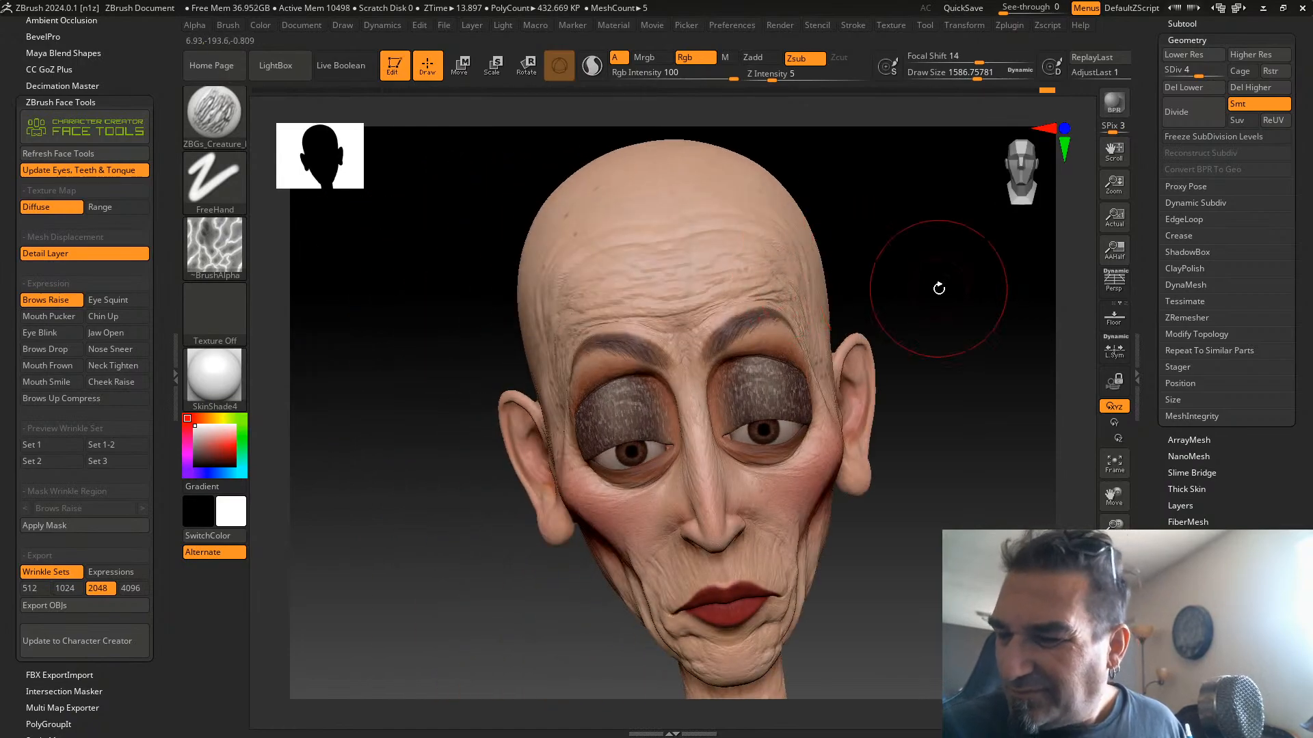
pyautogui.moveTo(938, 287); pyautogui.dragTo(949, 272)
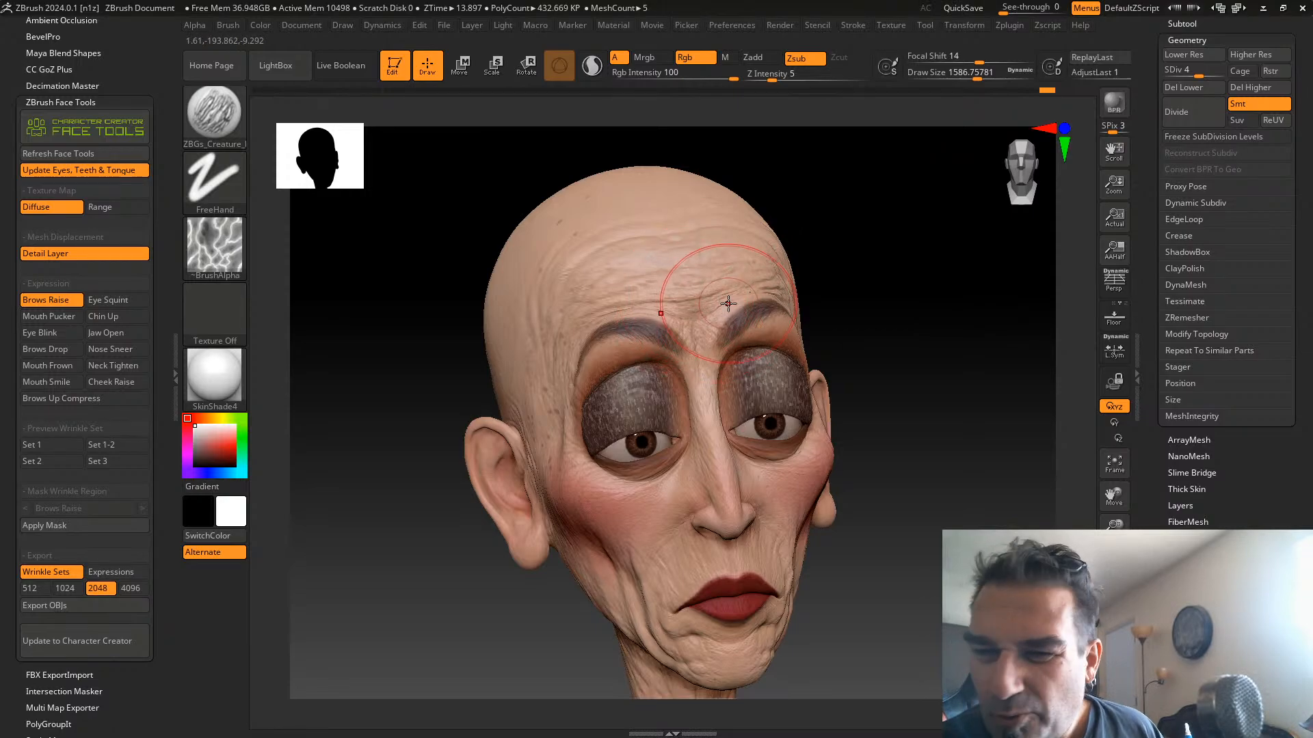
# Preview Eye Squint, return to Brows Raise, and examine the forehead wrinkles from the side and front at subdivision level 6
pyautogui.click(115, 302)
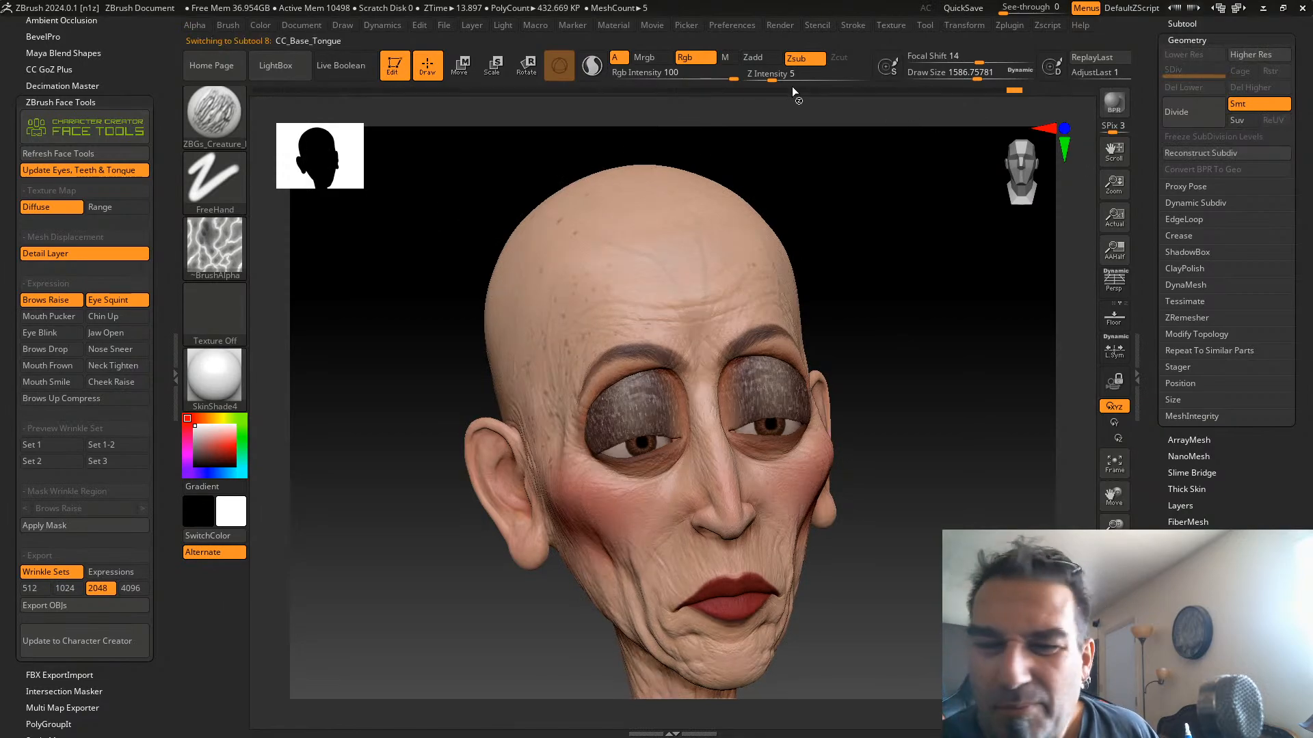
pyautogui.click(59, 301)
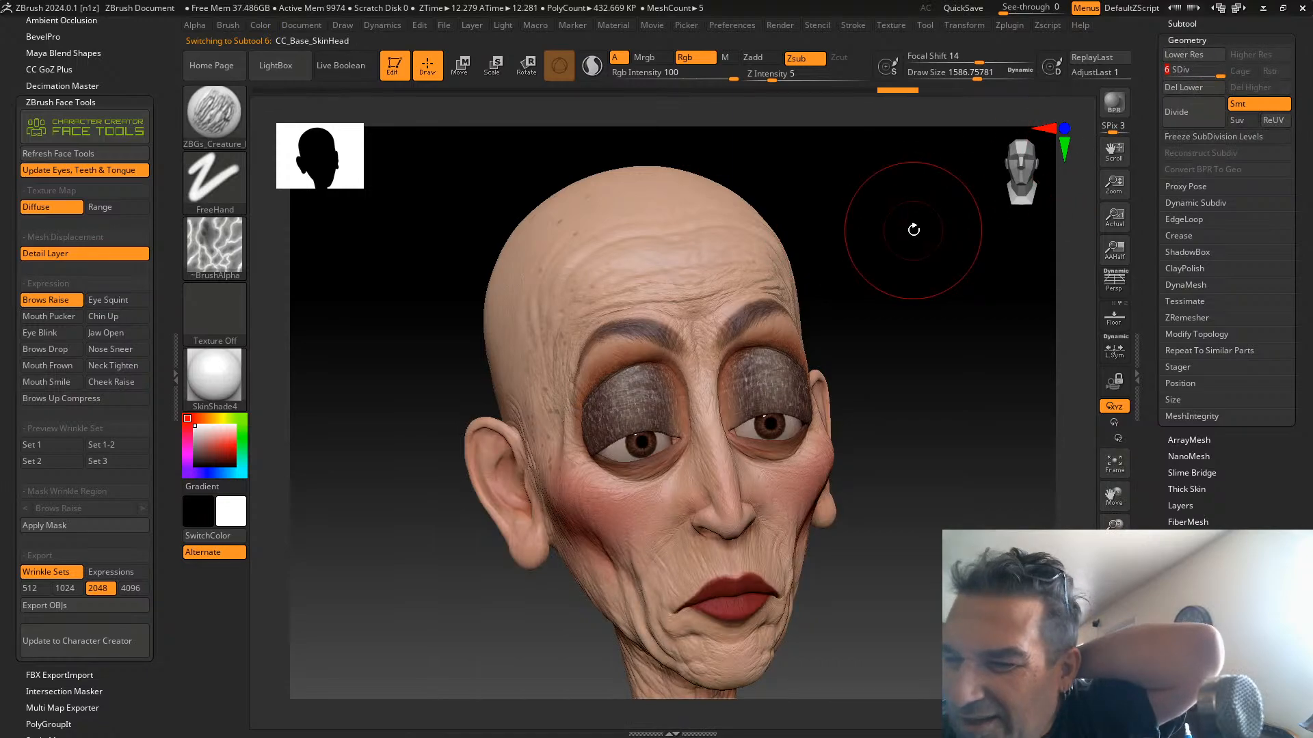
pyautogui.moveTo(914, 228); pyautogui.dragTo(958, 221)
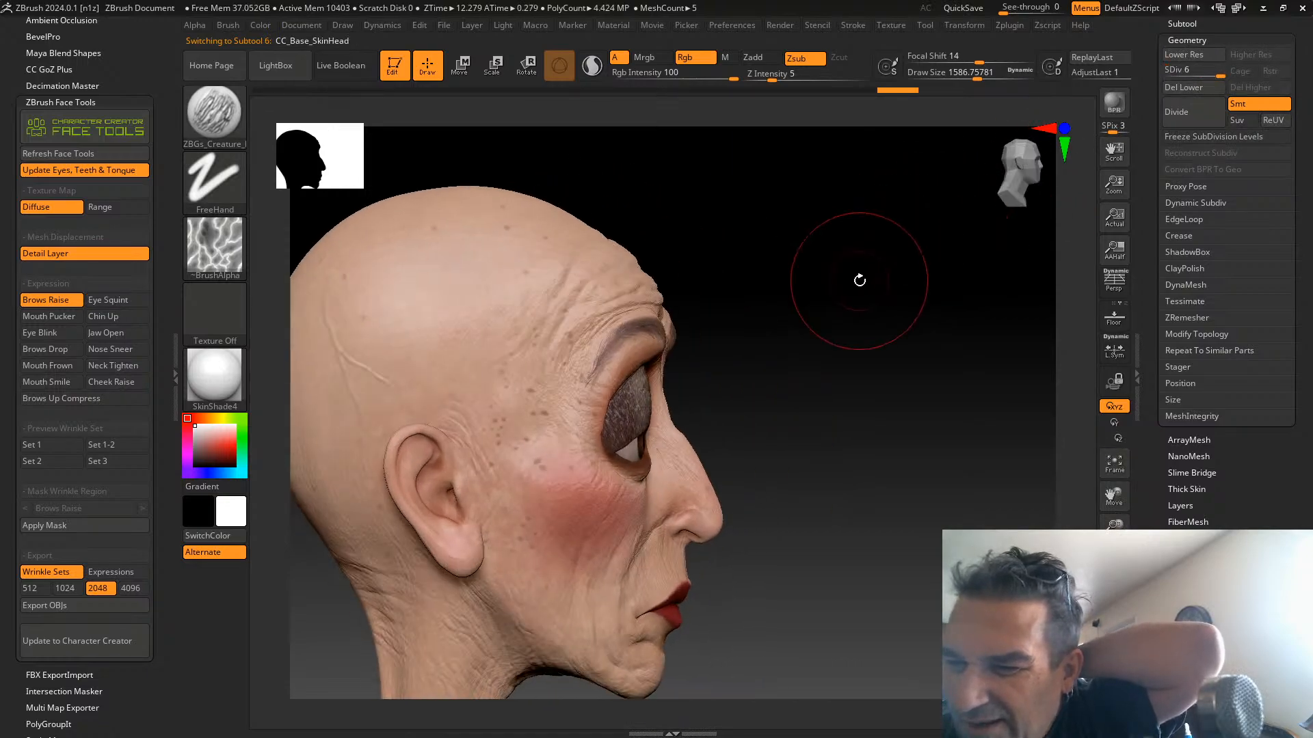
pyautogui.moveTo(859, 281); pyautogui.dragTo(771, 280)
pyautogui.moveTo(899, 250); pyautogui.dragTo(952, 278)
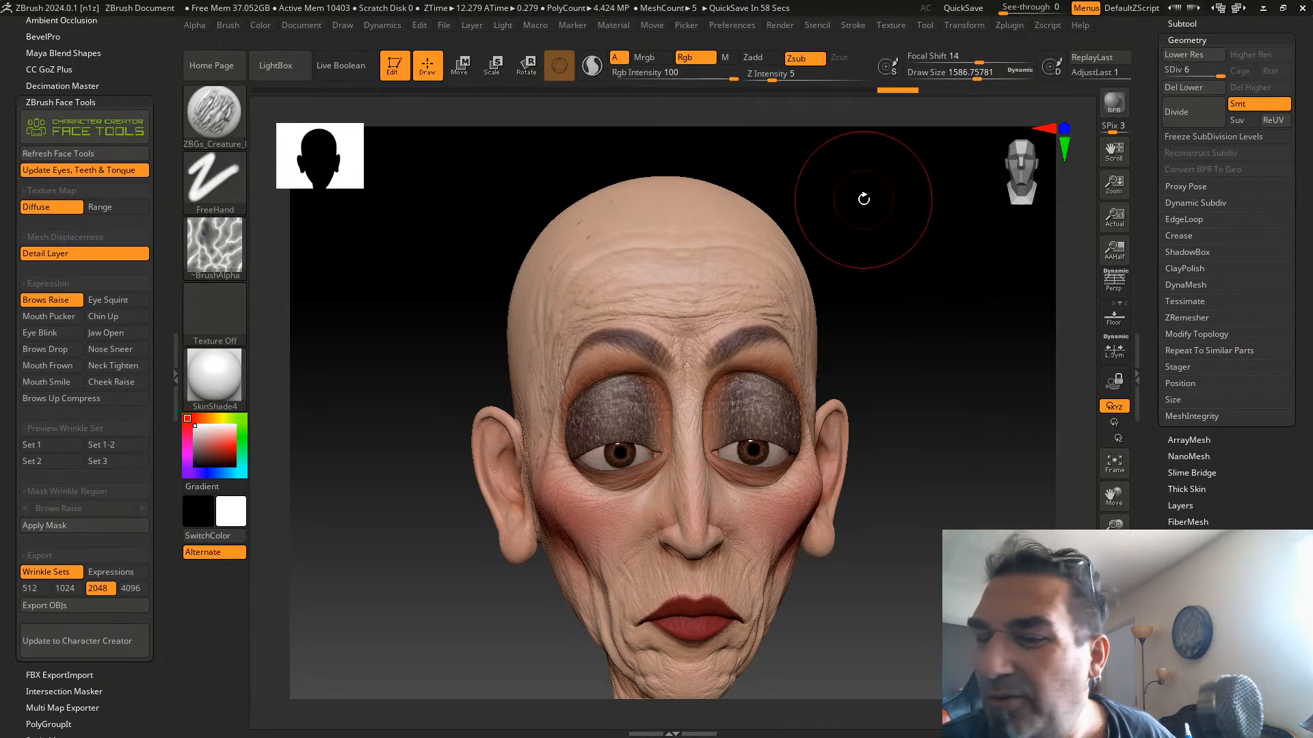
# Activate only the Eye Squint expression and reshape the cheeks below the eyes with the Move brush at subdivision level 3
pyautogui.click(120, 299)
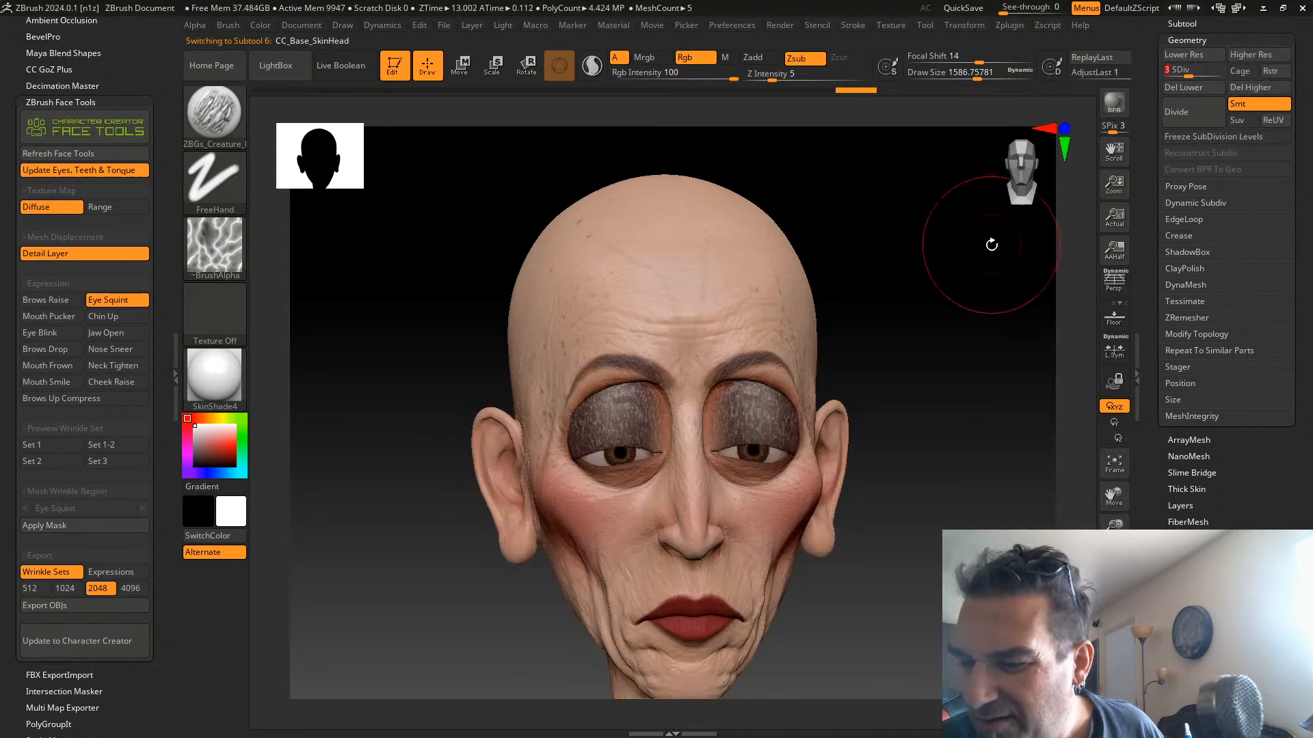
pyautogui.moveTo(953, 302)
pyautogui.mouseDown()
pyautogui.moveTo(917, 296)
pyautogui.moveTo(911, 320)
pyautogui.mouseUp()
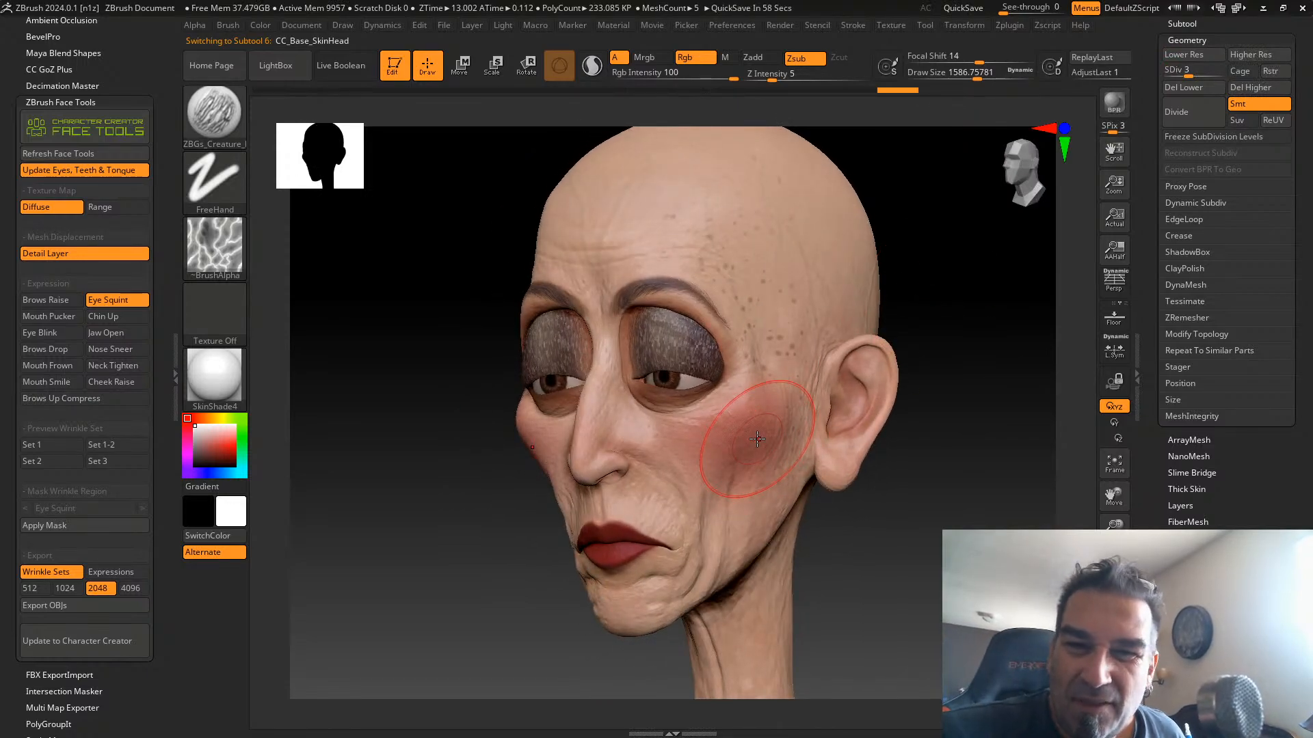
pyautogui.click(223, 120)
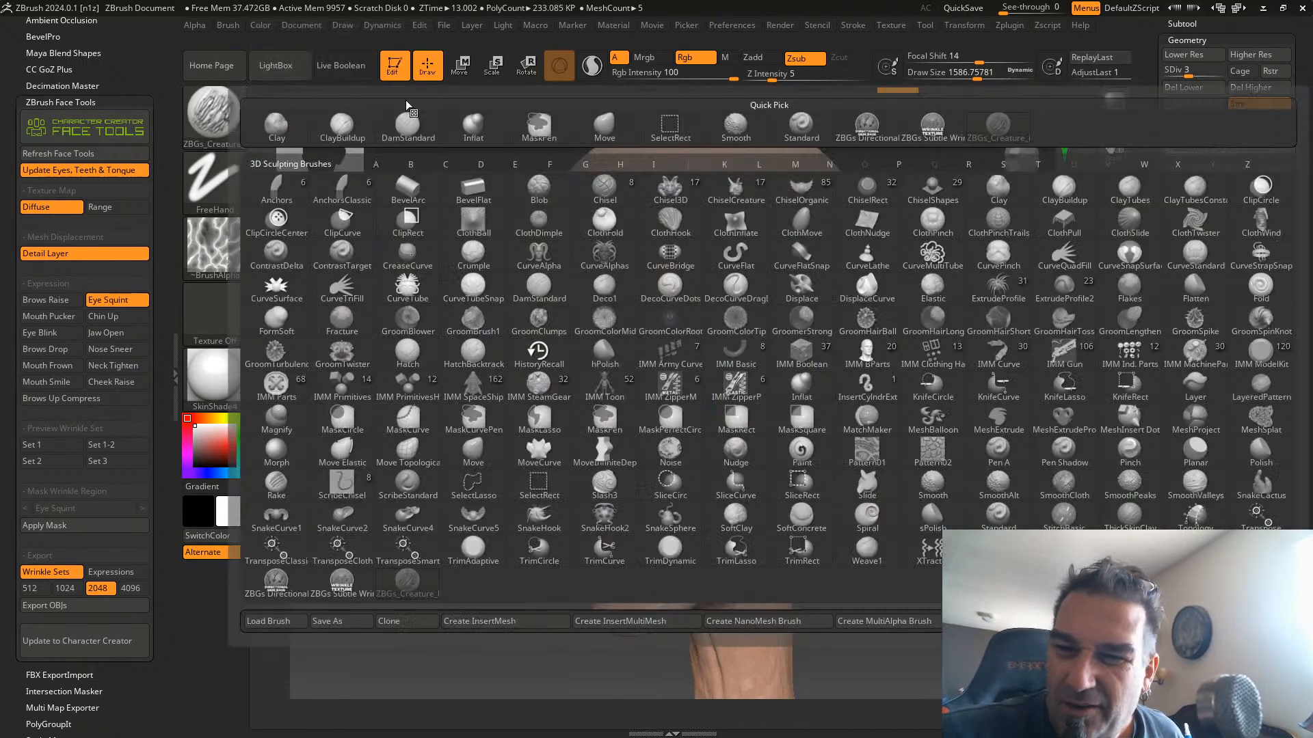
pyautogui.press('m')
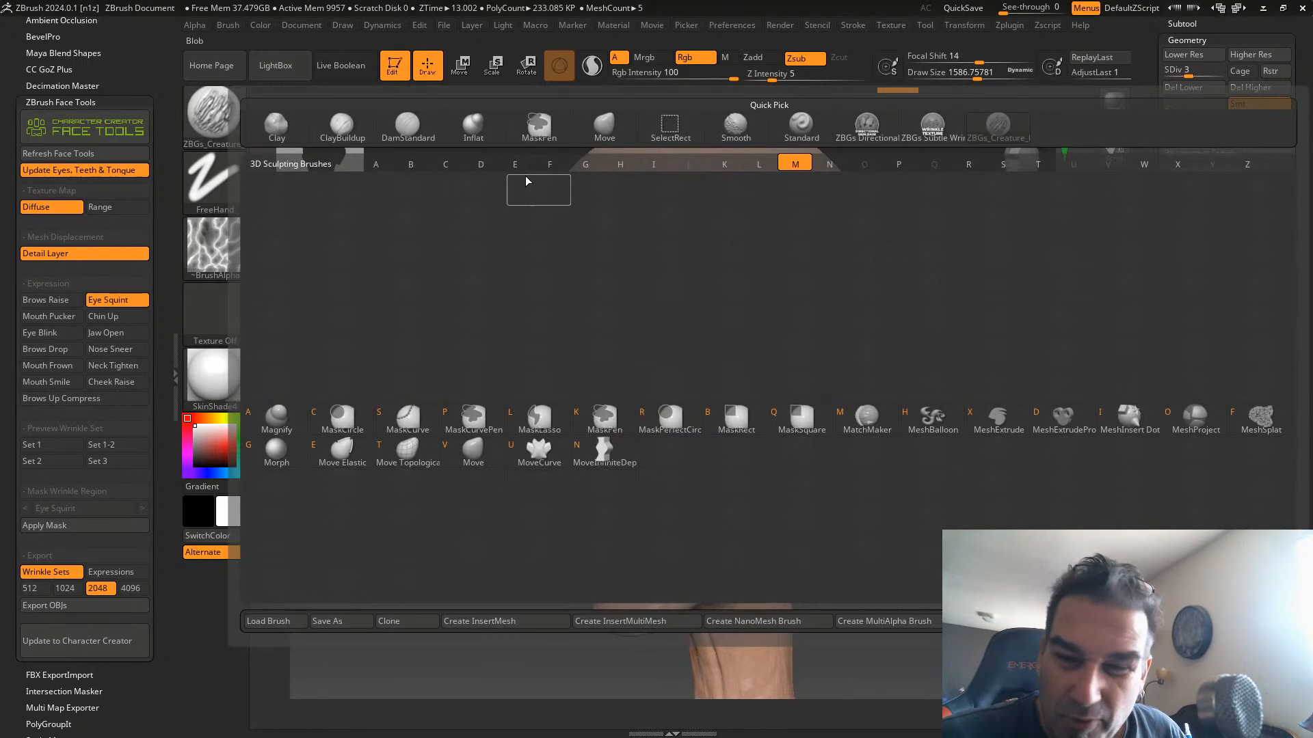
pyautogui.click(483, 450)
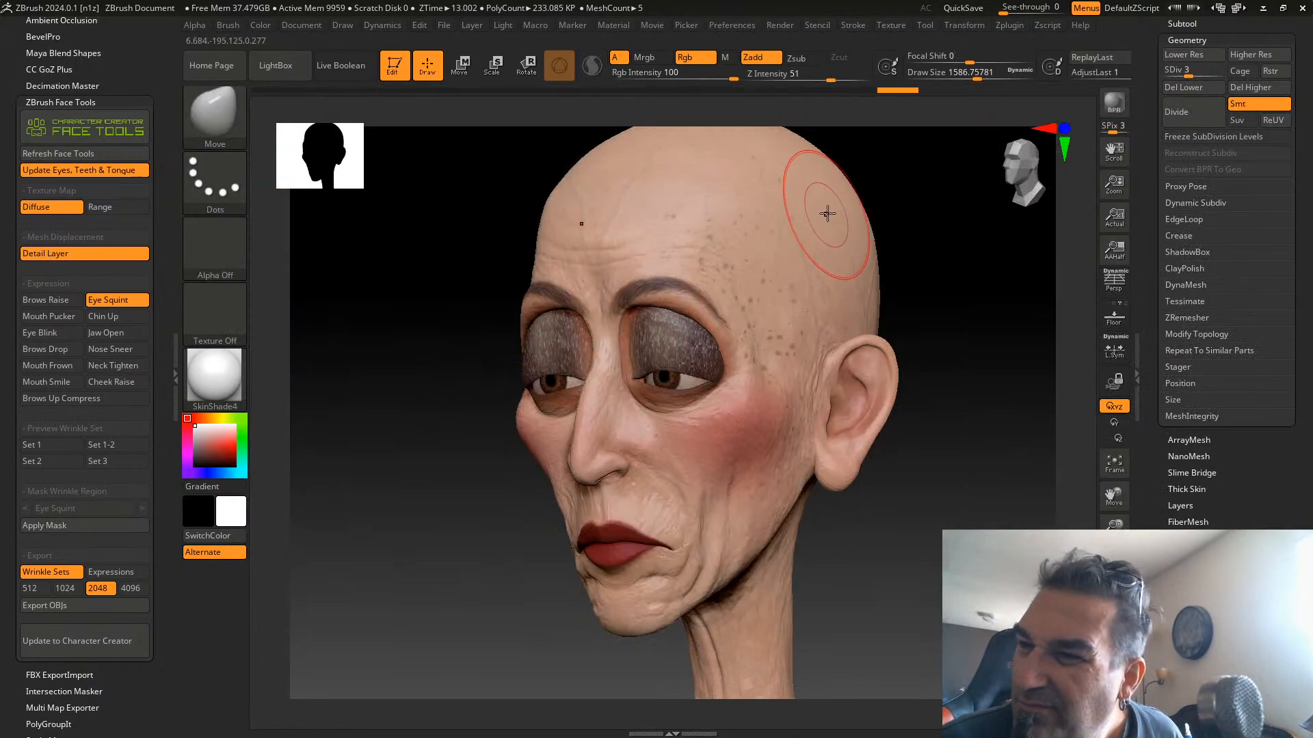
pyautogui.moveTo(739, 408); pyautogui.dragTo(737, 405)
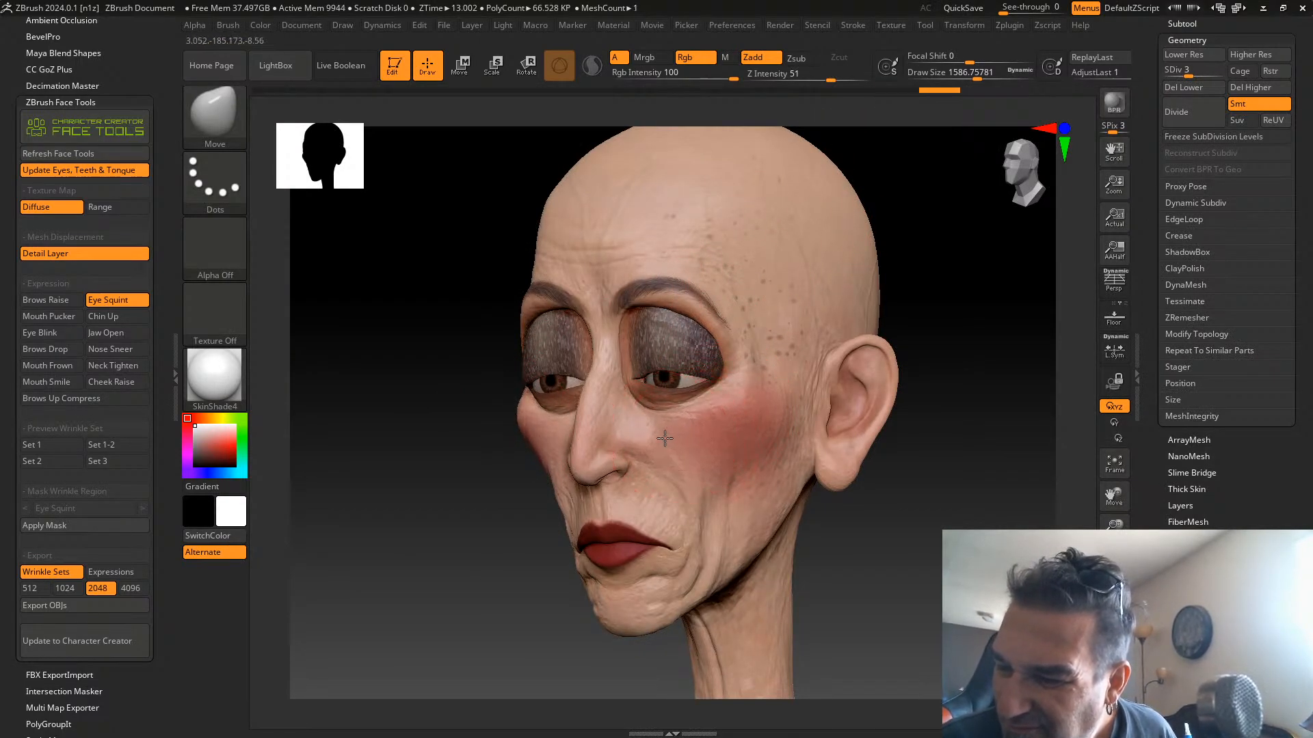
pyautogui.moveTo(666, 429); pyautogui.dragTo(666, 432)
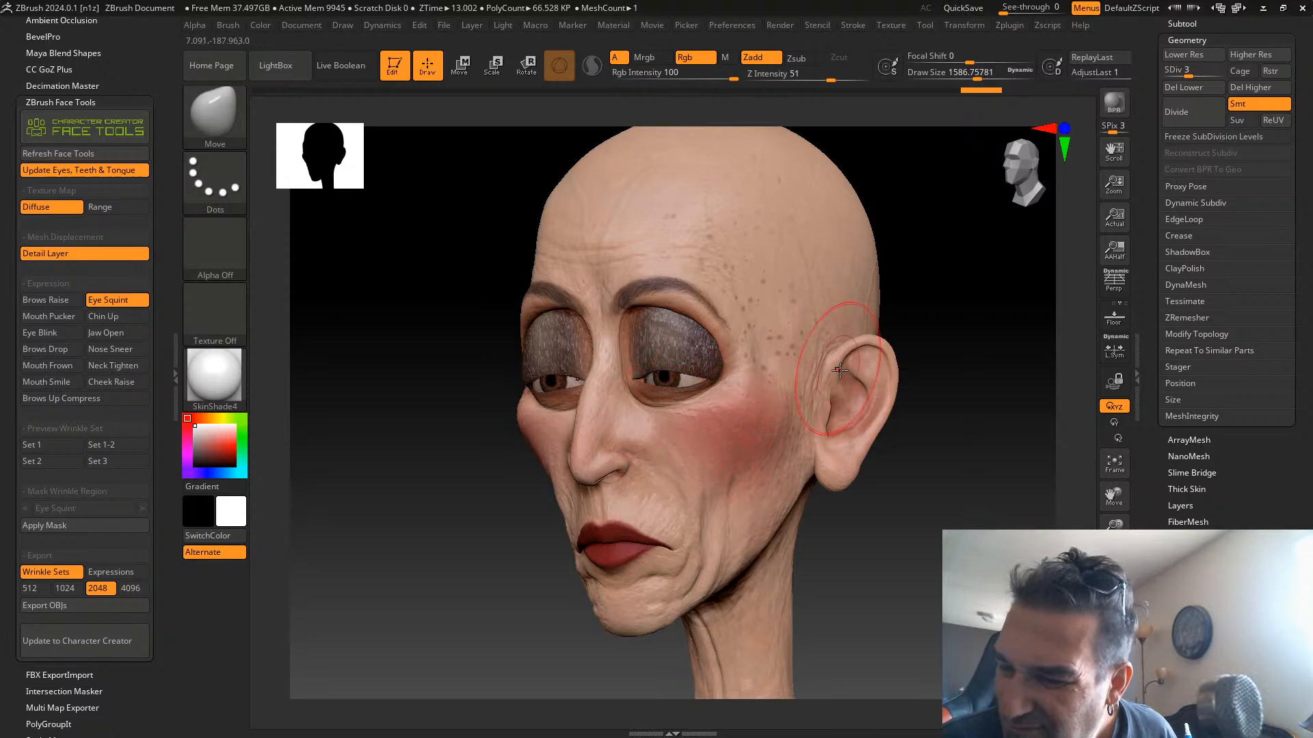
# Raise the head to subdivision level 6 and switch back to the ZBGs_Creature wrinkle brush
pyautogui.moveTo(957, 482); pyautogui.dragTo(975, 477)
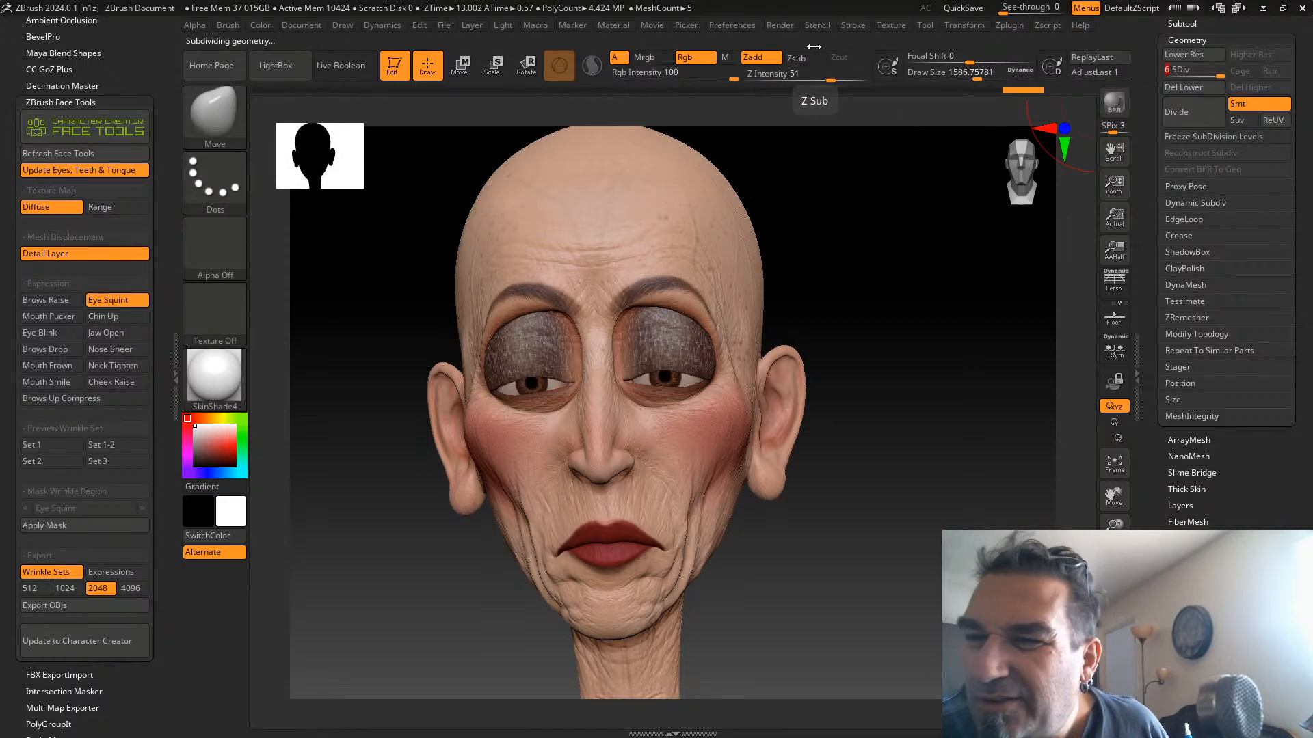
pyautogui.click(220, 117)
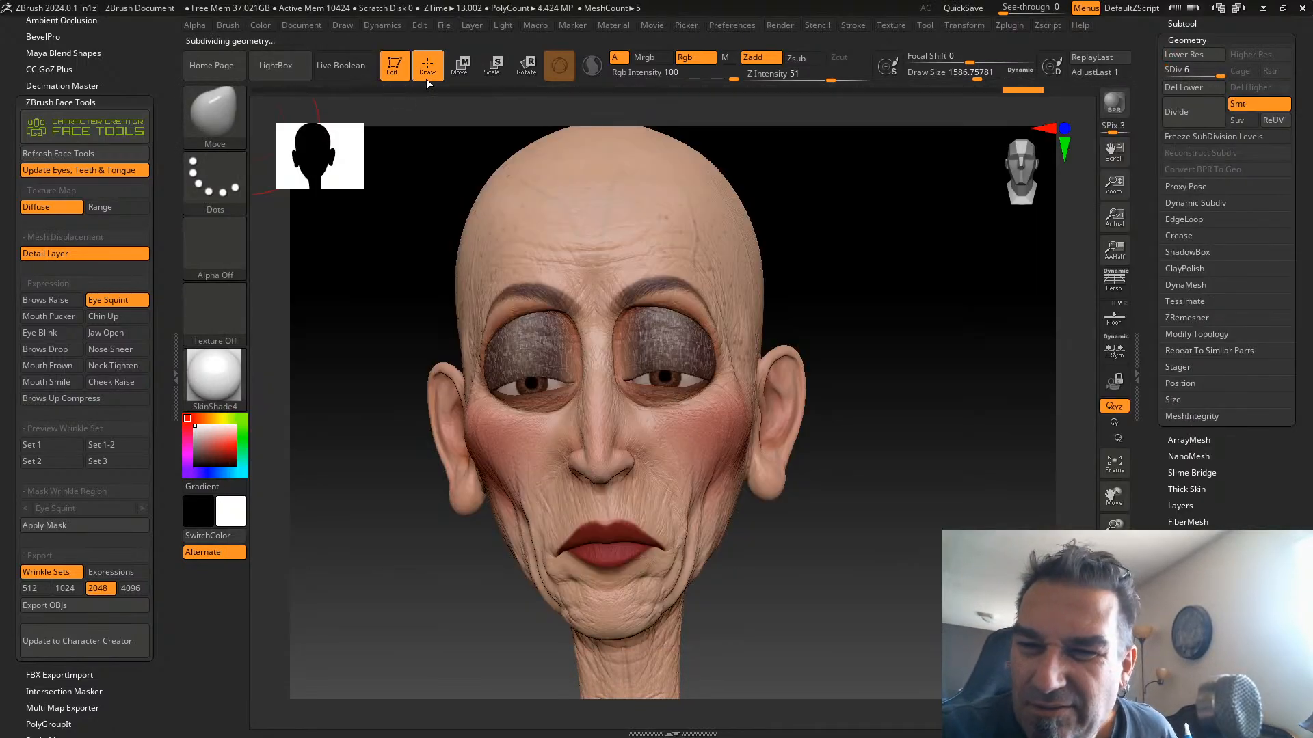
pyautogui.click(228, 113)
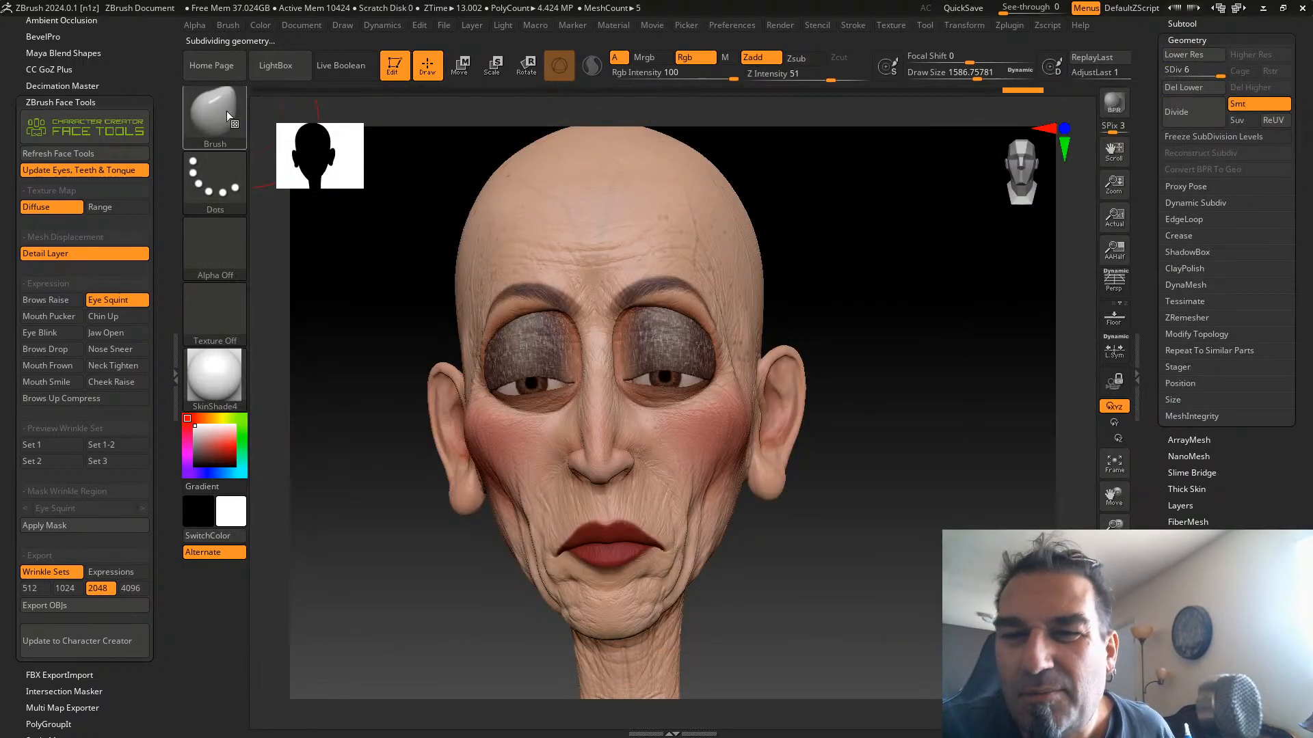
pyautogui.click(227, 111)
pyautogui.click(996, 126)
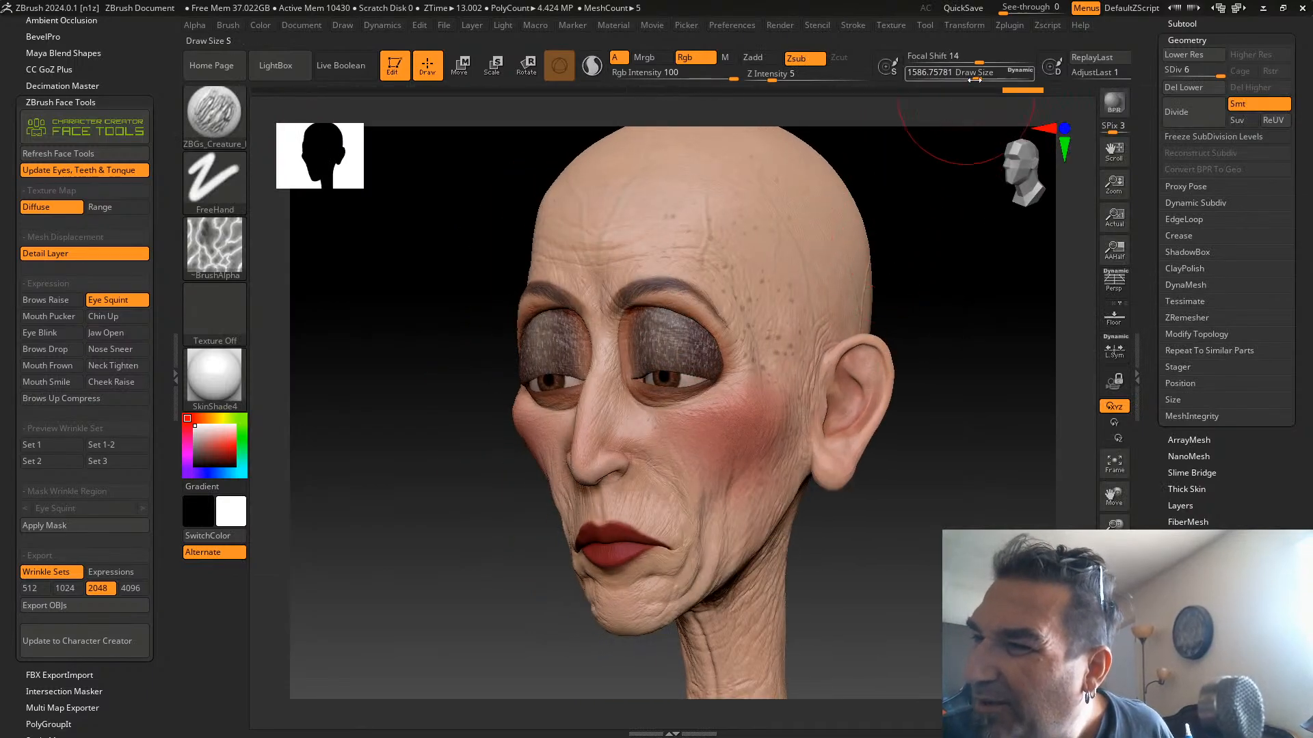
# Set Z Intensity to 4 and Draw Size to about 1685, and brush squint wrinkles around the outer eye corners
pyautogui.moveTo(977, 73); pyautogui.dragTo(962, 72)
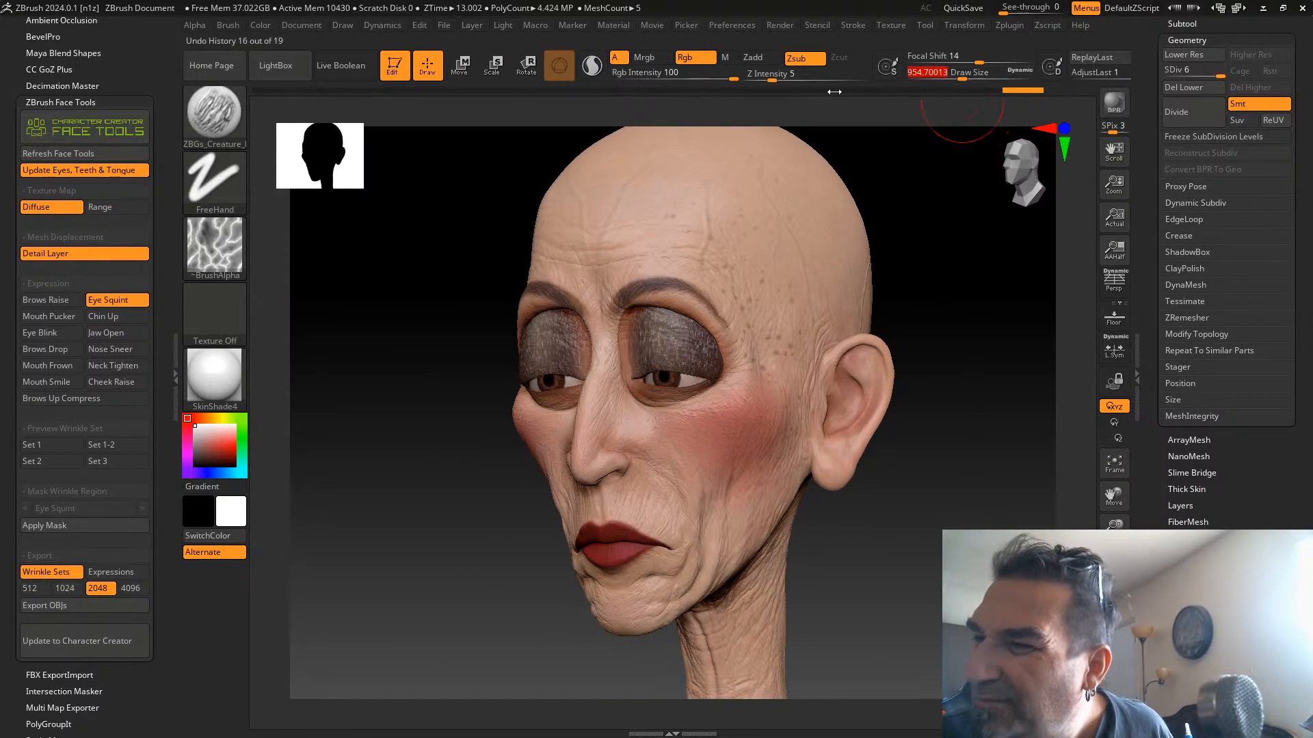
pyautogui.click(769, 73)
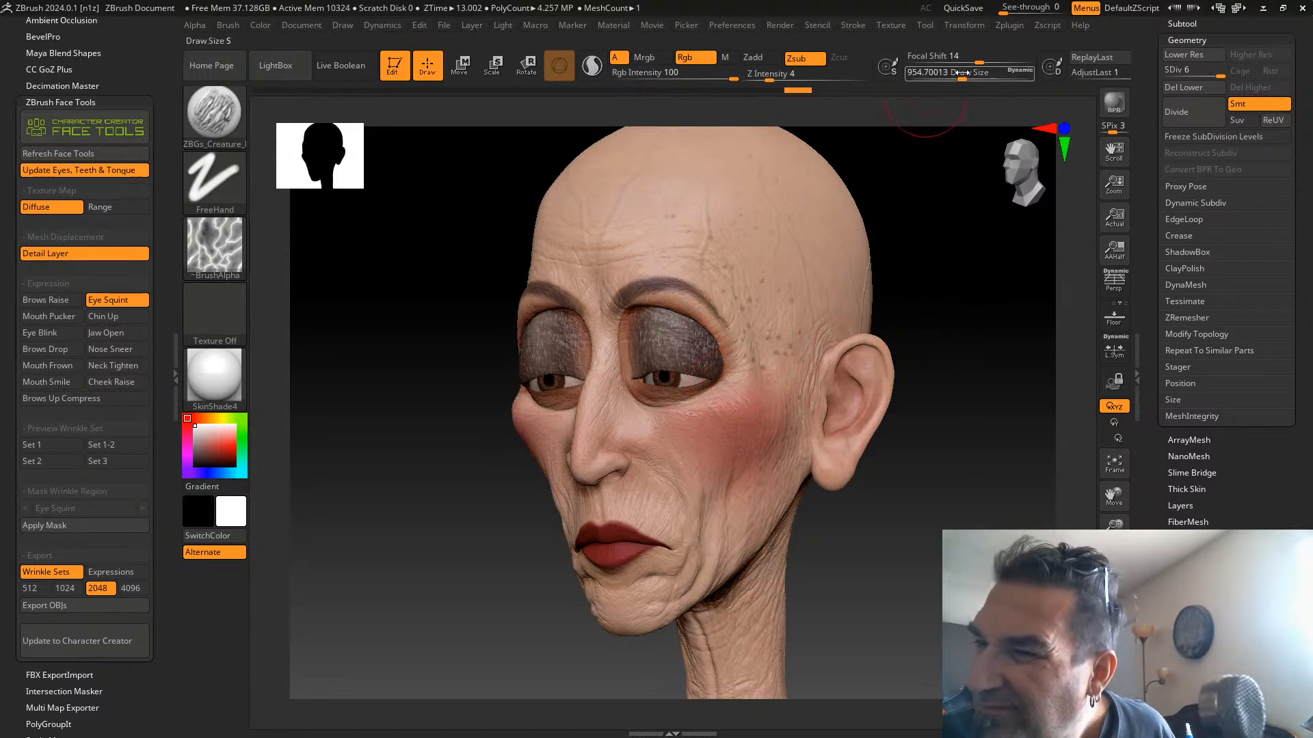
pyautogui.moveTo(962, 72); pyautogui.dragTo(979, 72)
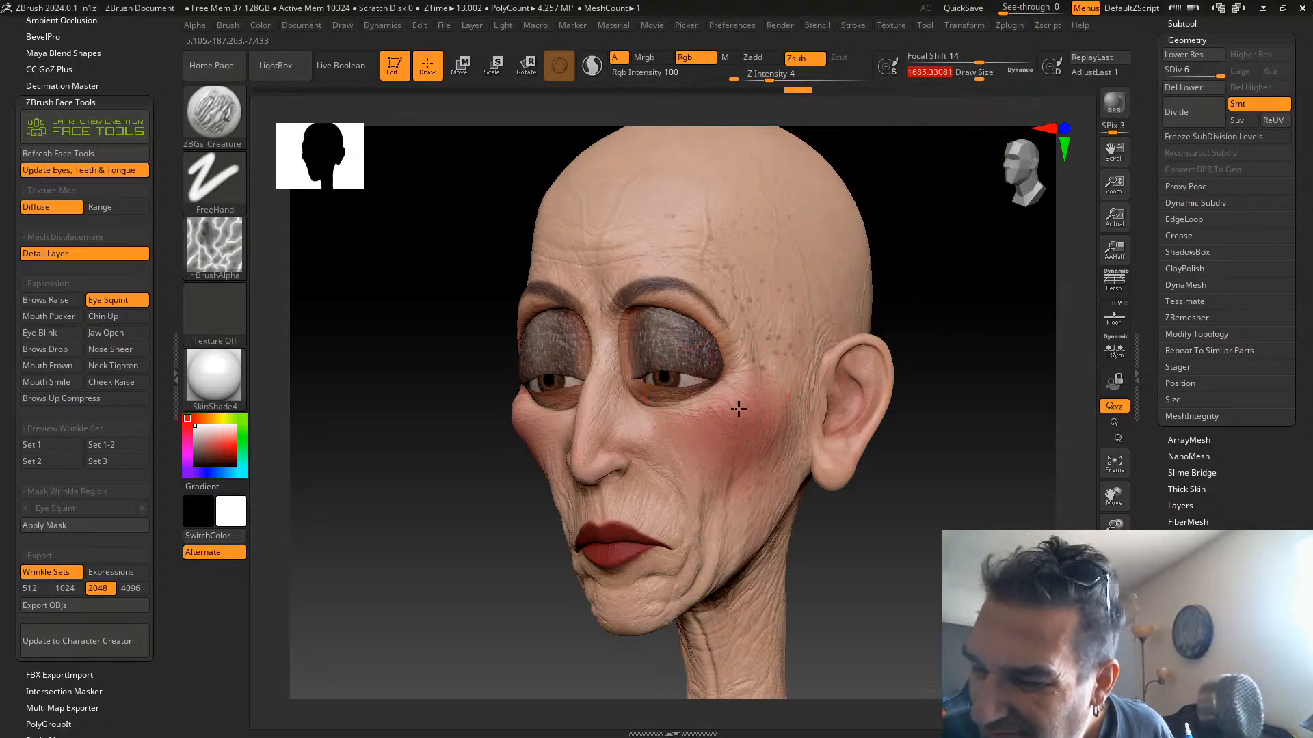
pyautogui.moveTo(882, 205); pyautogui.dragTo(900, 185)
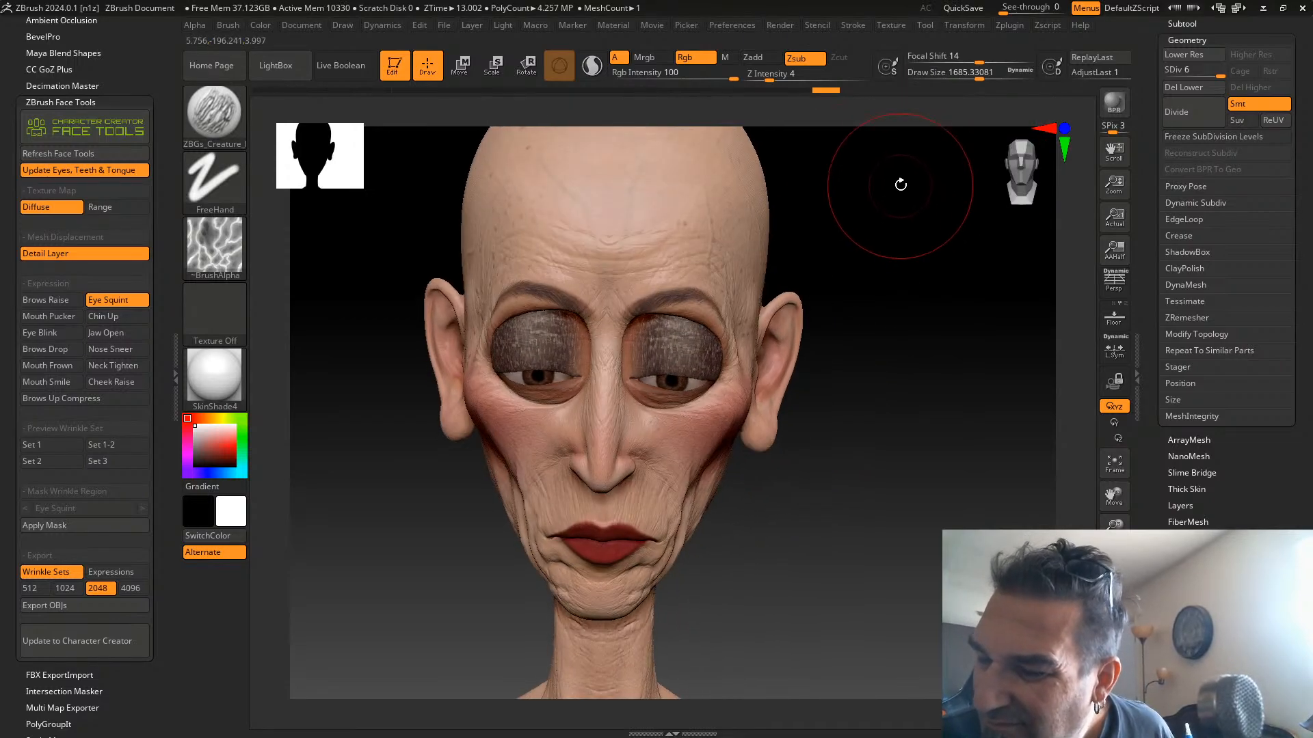
# Increase Z Intensity to 8 and deepen the wrinkles beside the eyes for the Eye Squint expression
pyautogui.click(778, 74)
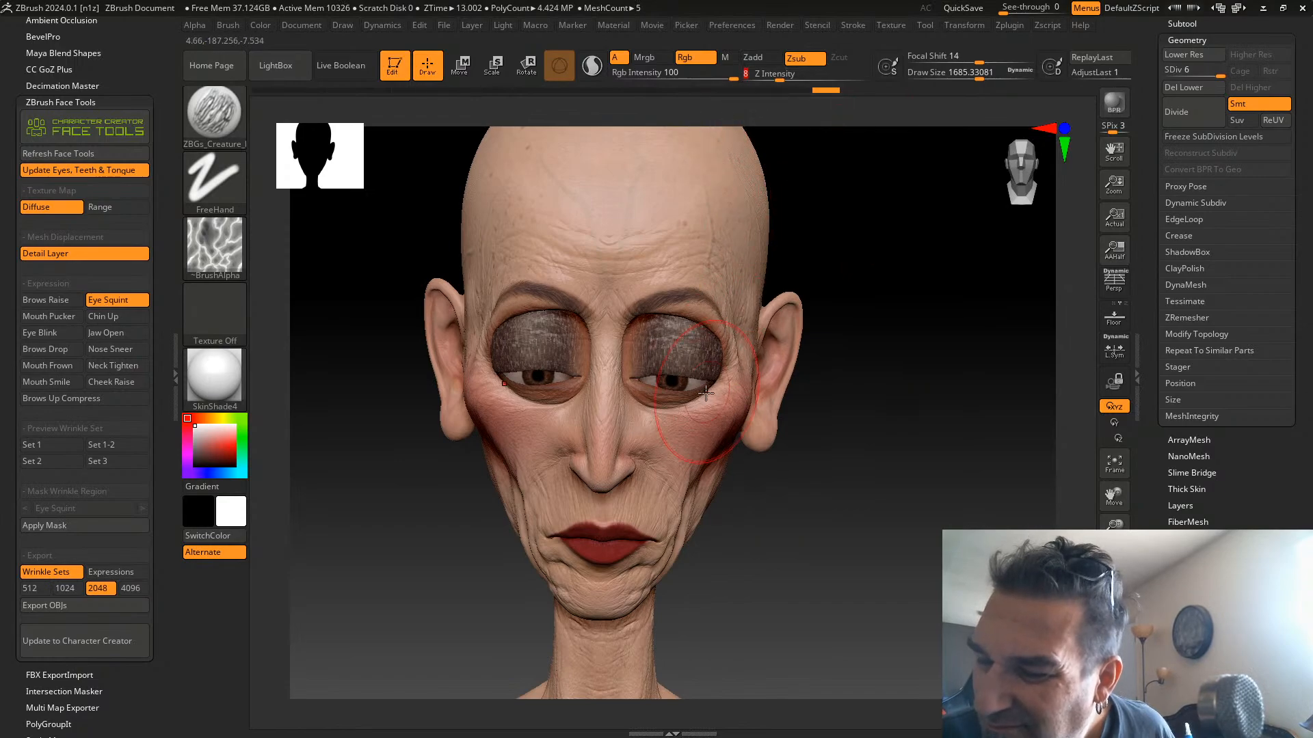
pyautogui.moveTo(899, 312); pyautogui.dragTo(737, 380)
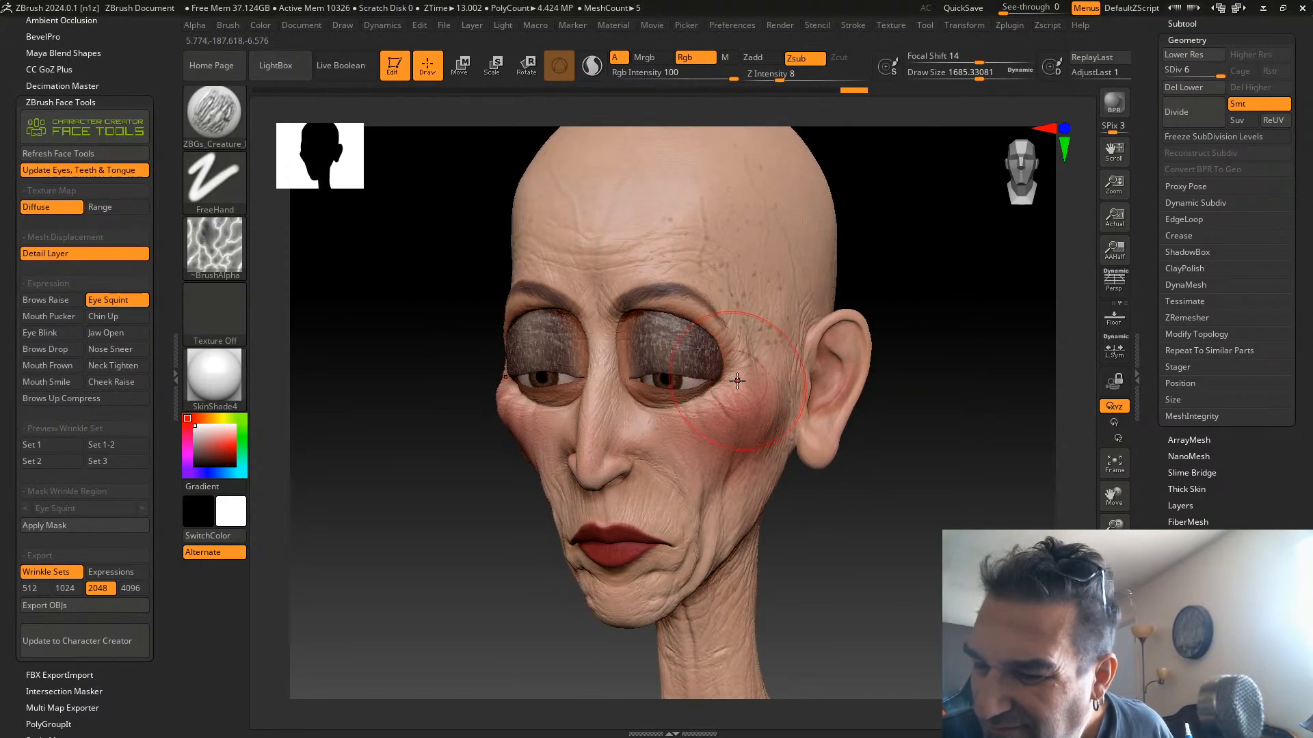
pyautogui.moveTo(885, 294)
pyautogui.mouseDown()
pyautogui.moveTo(940, 269)
pyautogui.moveTo(912, 261)
pyautogui.moveTo(905, 290)
pyautogui.mouseUp()
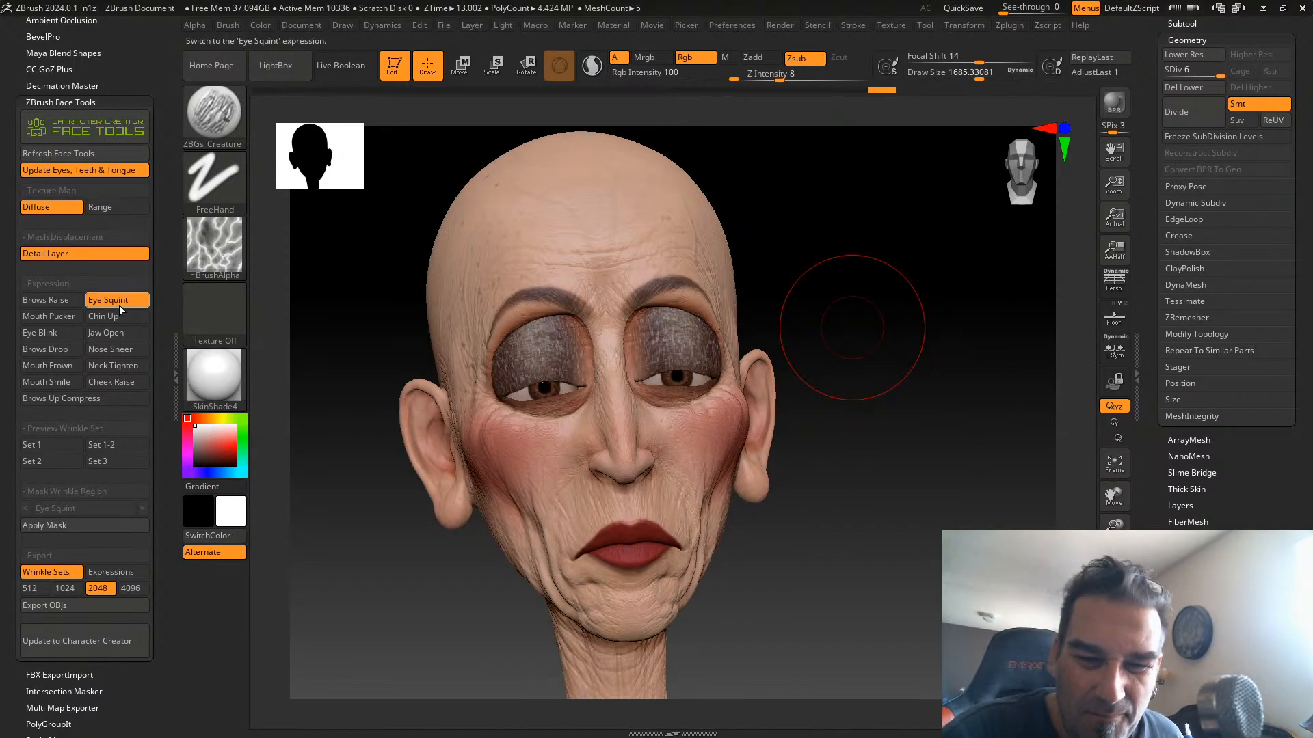
# Activate only the Mouth Pucker expression and lower the head to subdivision level 1
pyautogui.click(63, 316)
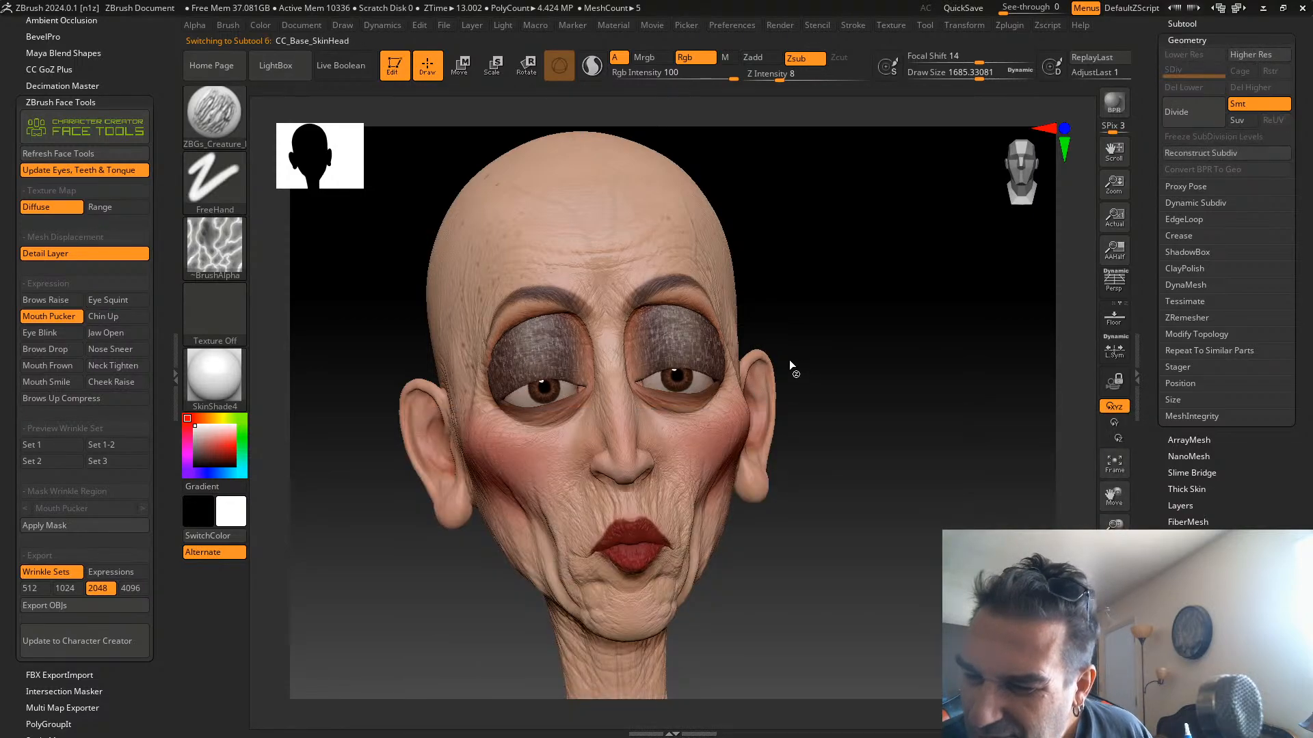
pyautogui.moveTo(811, 389); pyautogui.dragTo(843, 386)
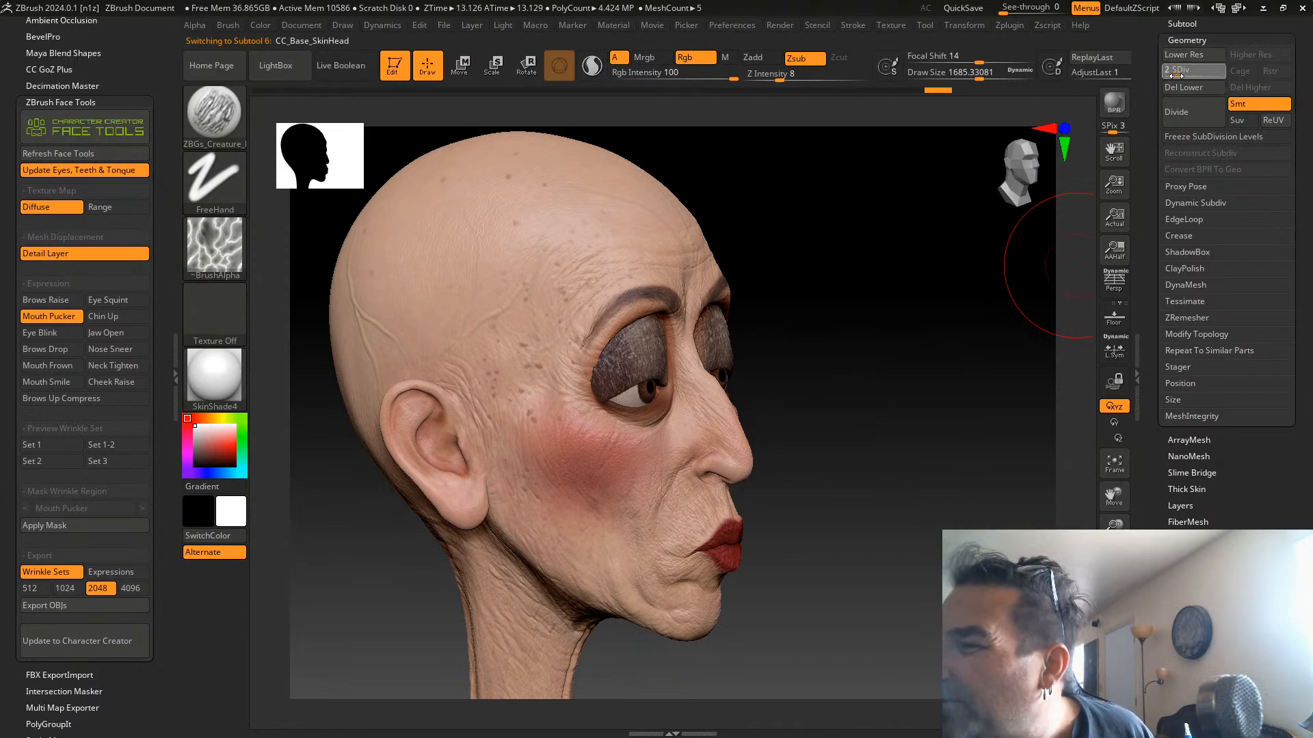
pyautogui.moveTo(1170, 78); pyautogui.dragTo(1166, 71)
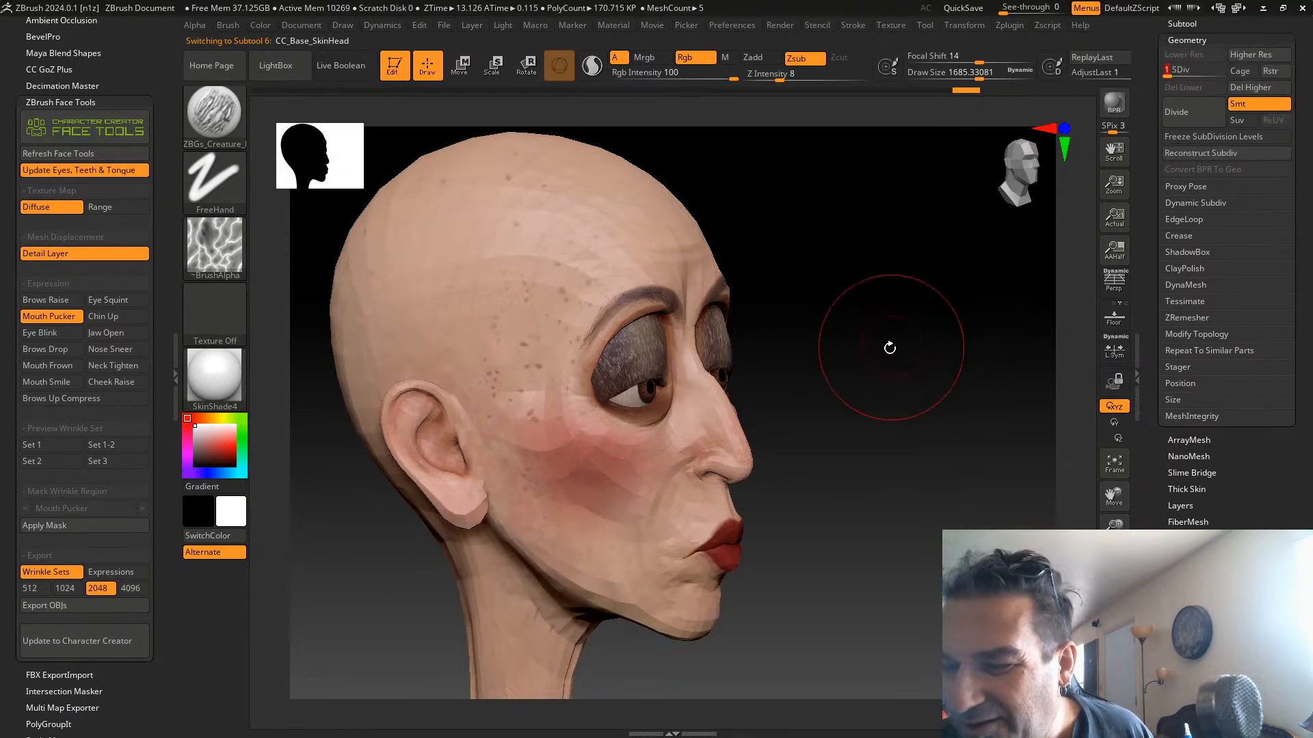
pyautogui.keyDown('alt'); pyautogui.moveTo(851, 351); pyautogui.dragTo(845, 271); pyautogui.keyUp('alt')
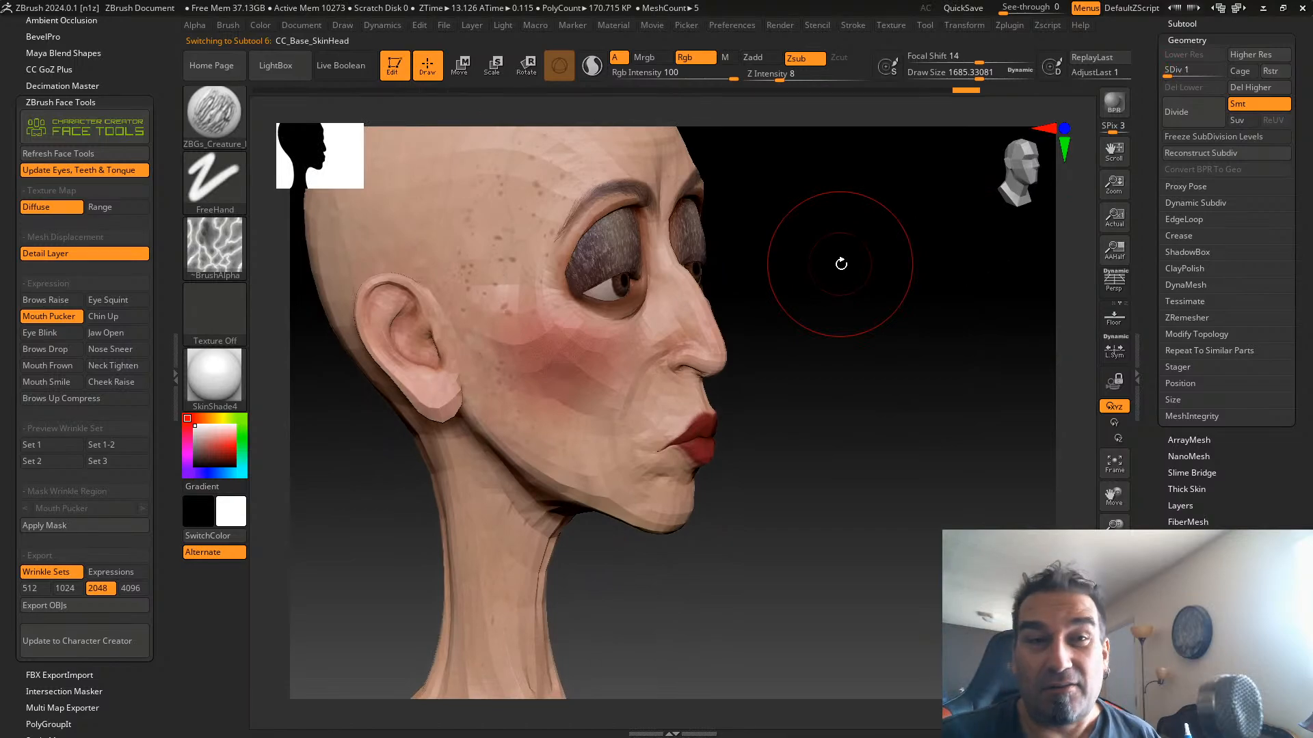
# Mask the area around the mouth and chin, then invert the mask so only that area stays editable
pyautogui.moveTo(841, 264)
pyautogui.mouseDown()
pyautogui.moveTo(827, 301)
pyautogui.moveTo(718, 387)
pyautogui.moveTo(789, 372)
pyautogui.mouseUp()
pyautogui.press('ctrl')
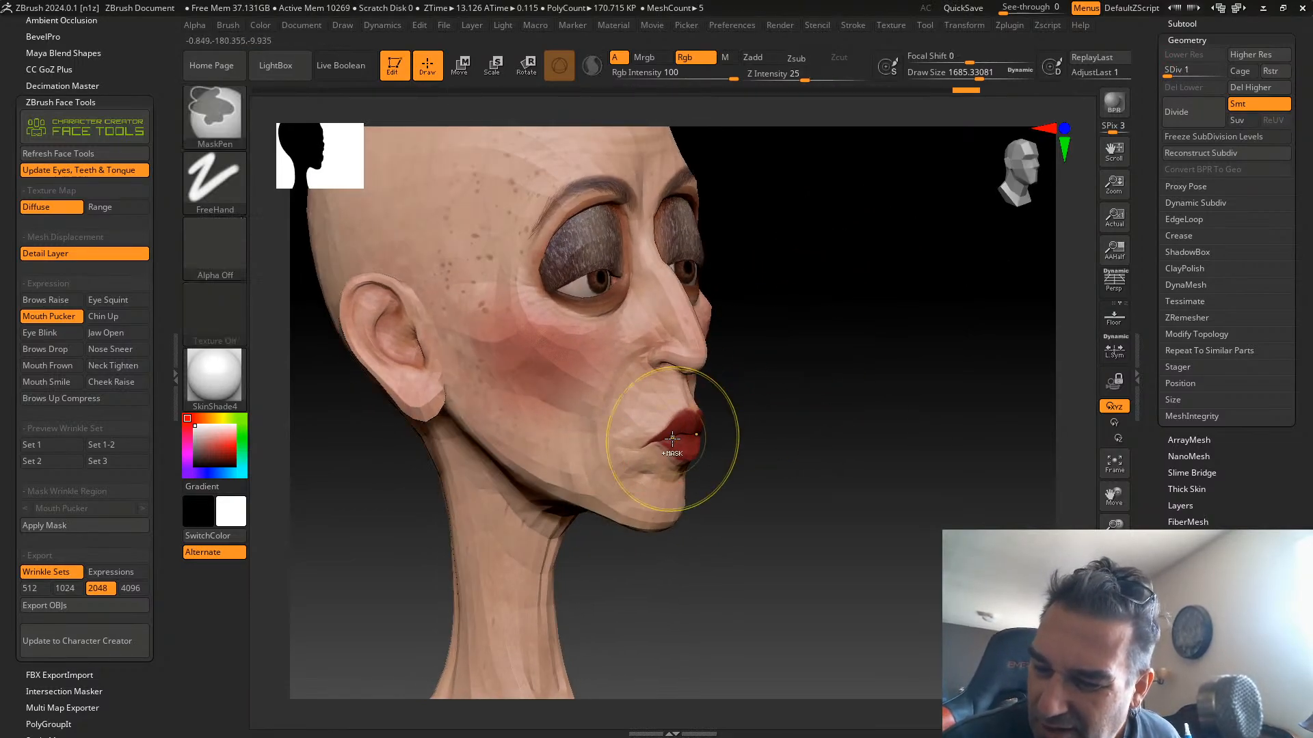
pyautogui.moveTo(670, 444)
pyautogui.keyDown('ctrl'); pyautogui.mouseDown()
pyautogui.moveTo(679, 430)
pyautogui.moveTo(649, 404)
pyautogui.moveTo(625, 478)
pyautogui.moveTo(658, 507)
pyautogui.mouseUp(); pyautogui.keyUp('ctrl')
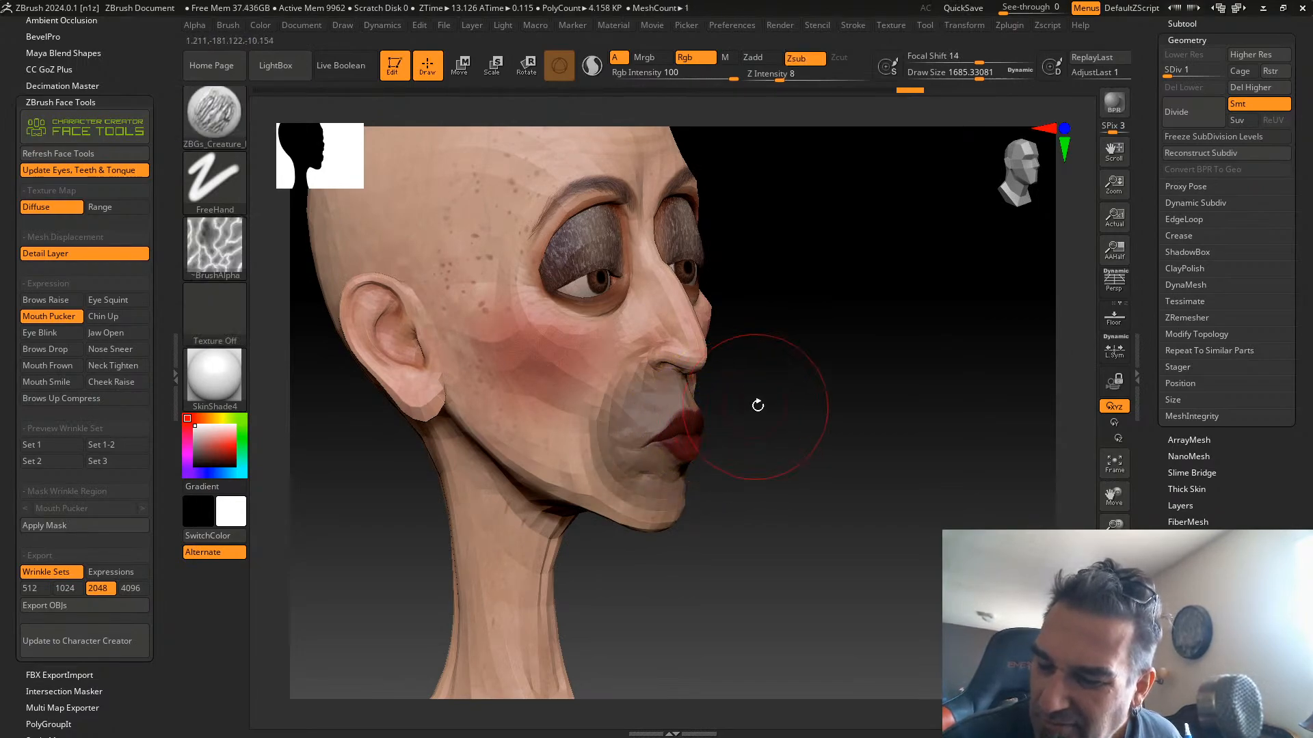
pyautogui.moveTo(758, 405); pyautogui.dragTo(603, 530)
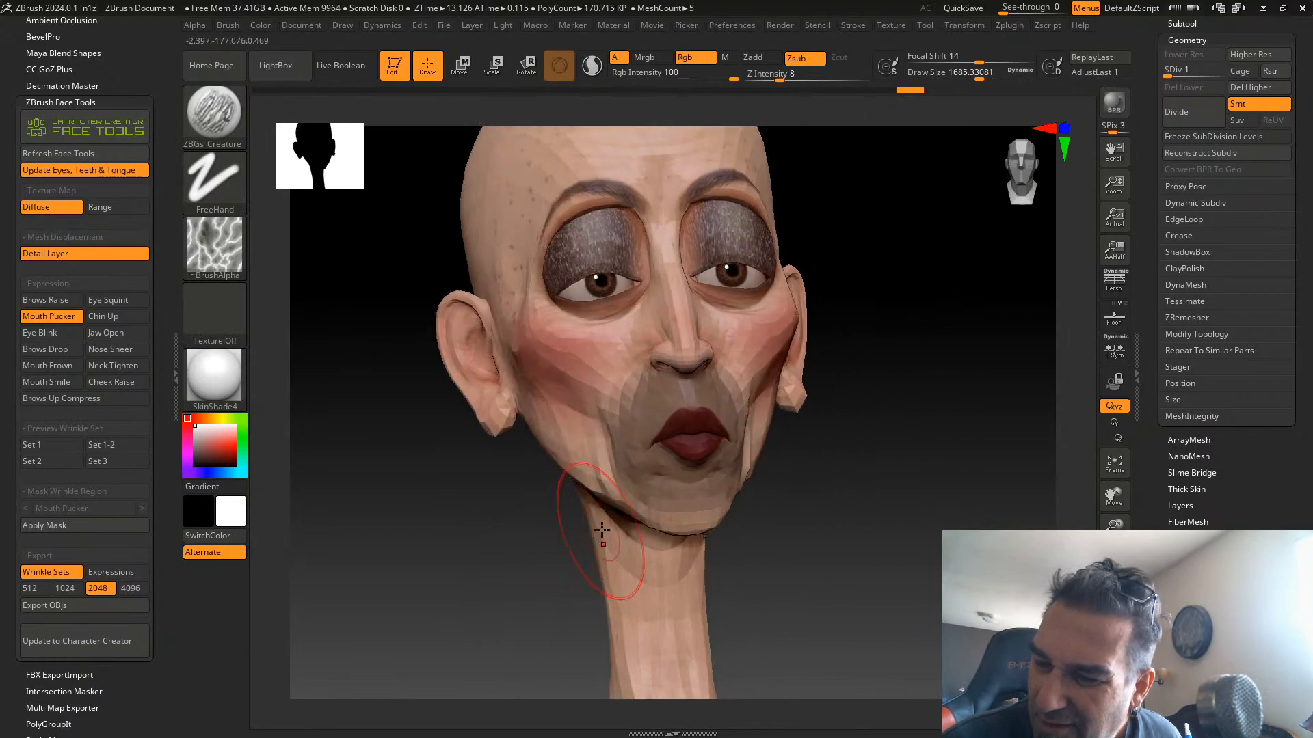
pyautogui.moveTo(877, 402)
pyautogui.mouseDown()
pyautogui.moveTo(807, 408)
pyautogui.moveTo(893, 428)
pyautogui.mouseUp()
pyautogui.keyDown('ctrl'); pyautogui.click(871, 419); pyautogui.keyUp('ctrl')
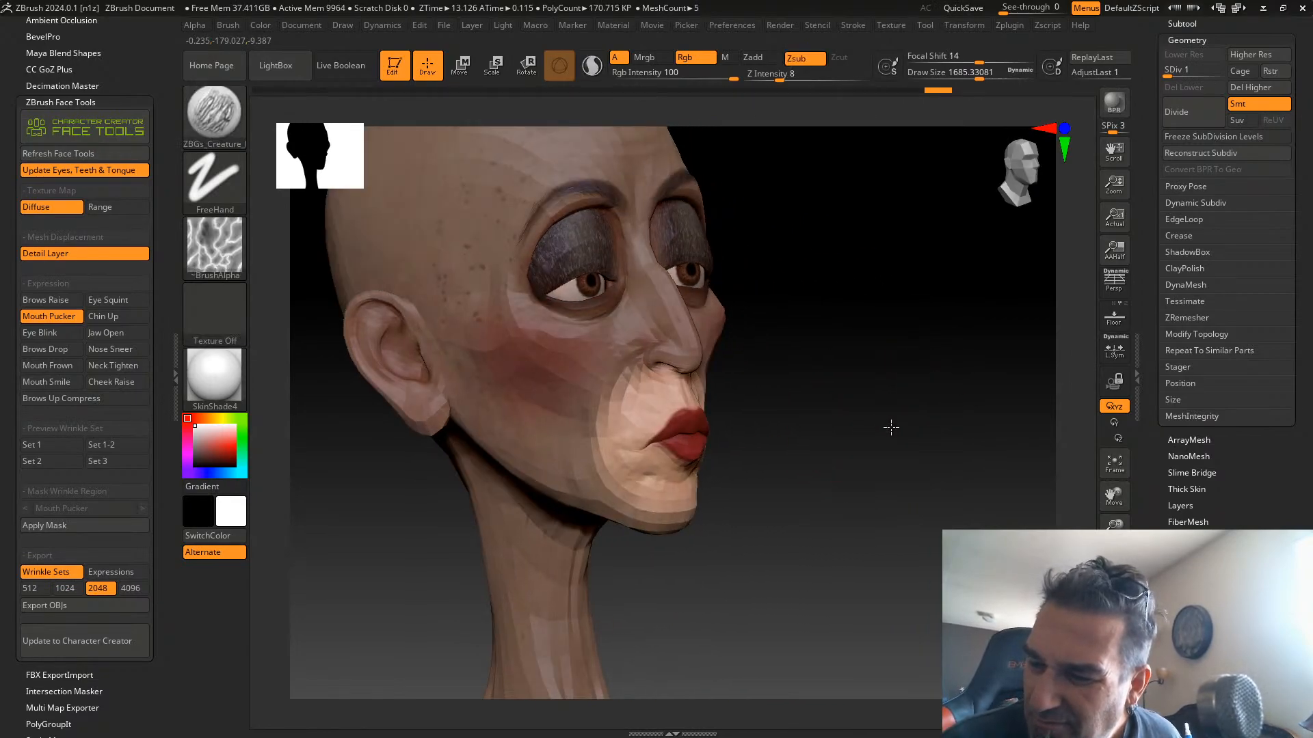
# Switch to the Move brush and pull the puckered lips forward from the side view
pyautogui.click(219, 116)
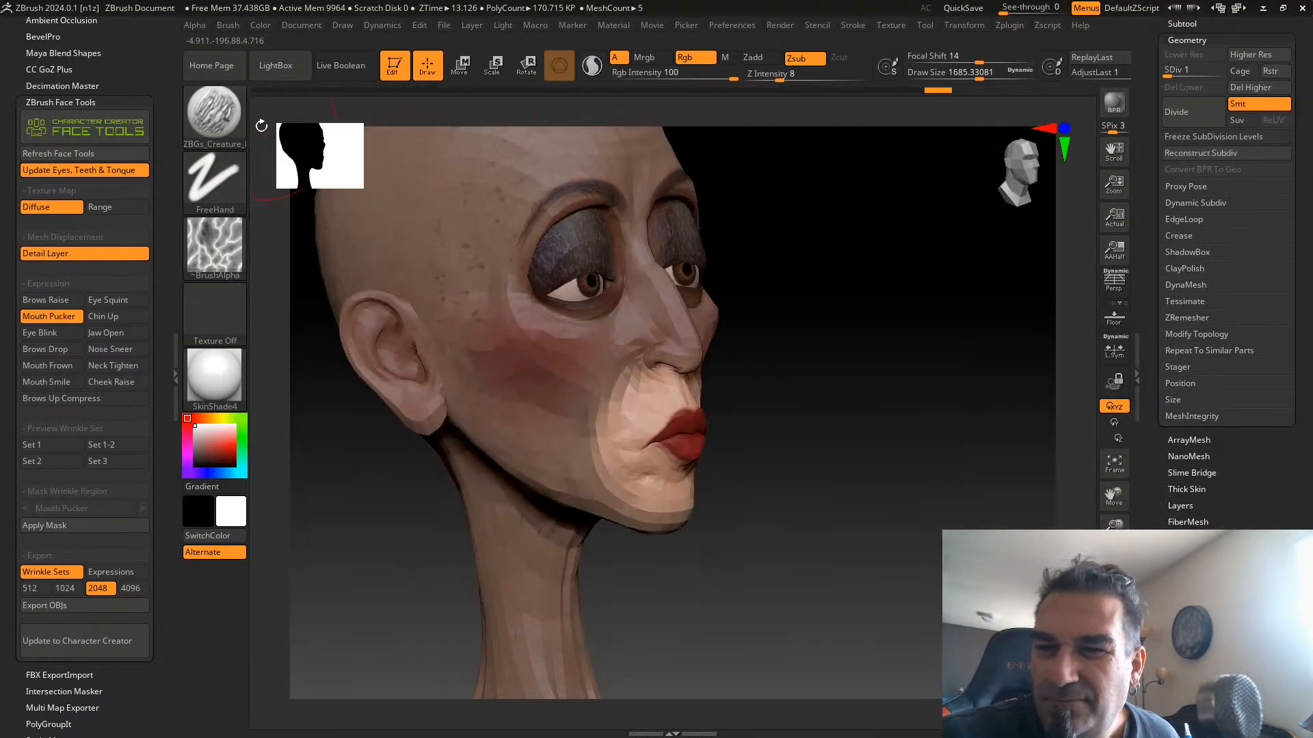
pyautogui.click(212, 112)
pyautogui.click(604, 125)
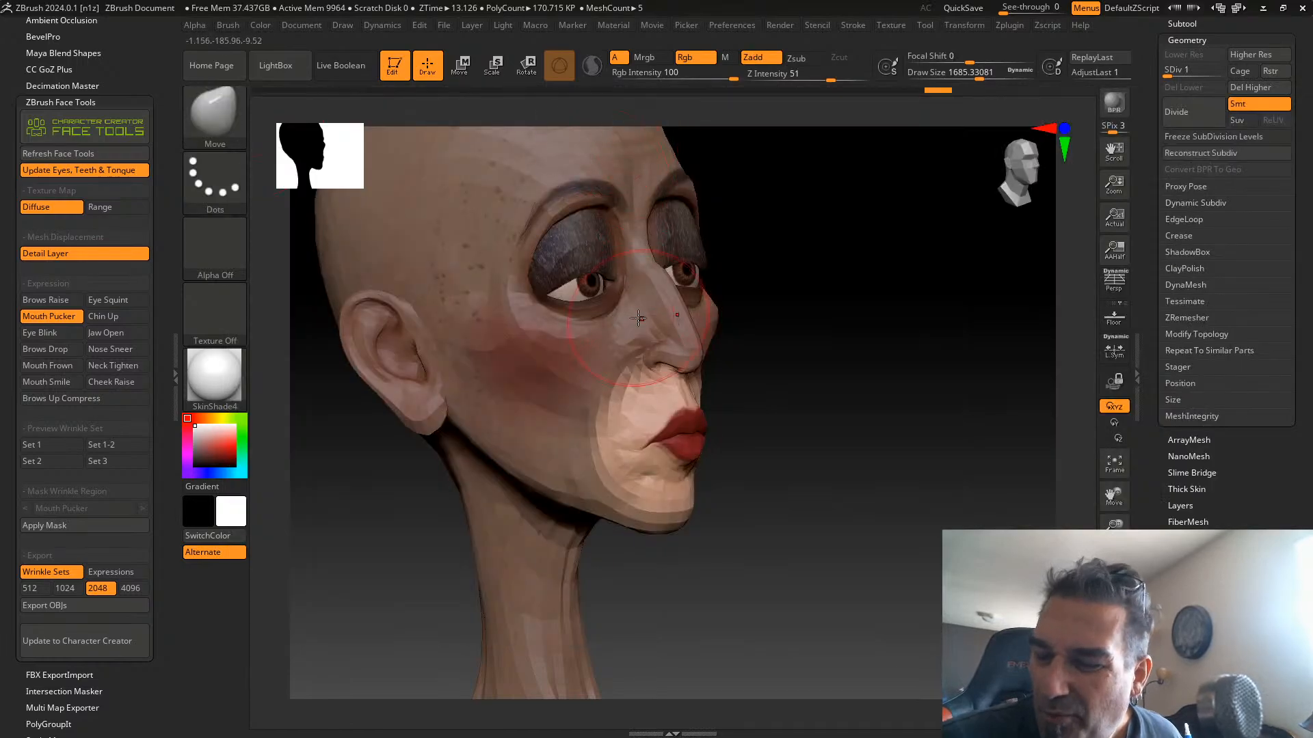
pyautogui.moveTo(777, 384); pyautogui.dragTo(838, 384)
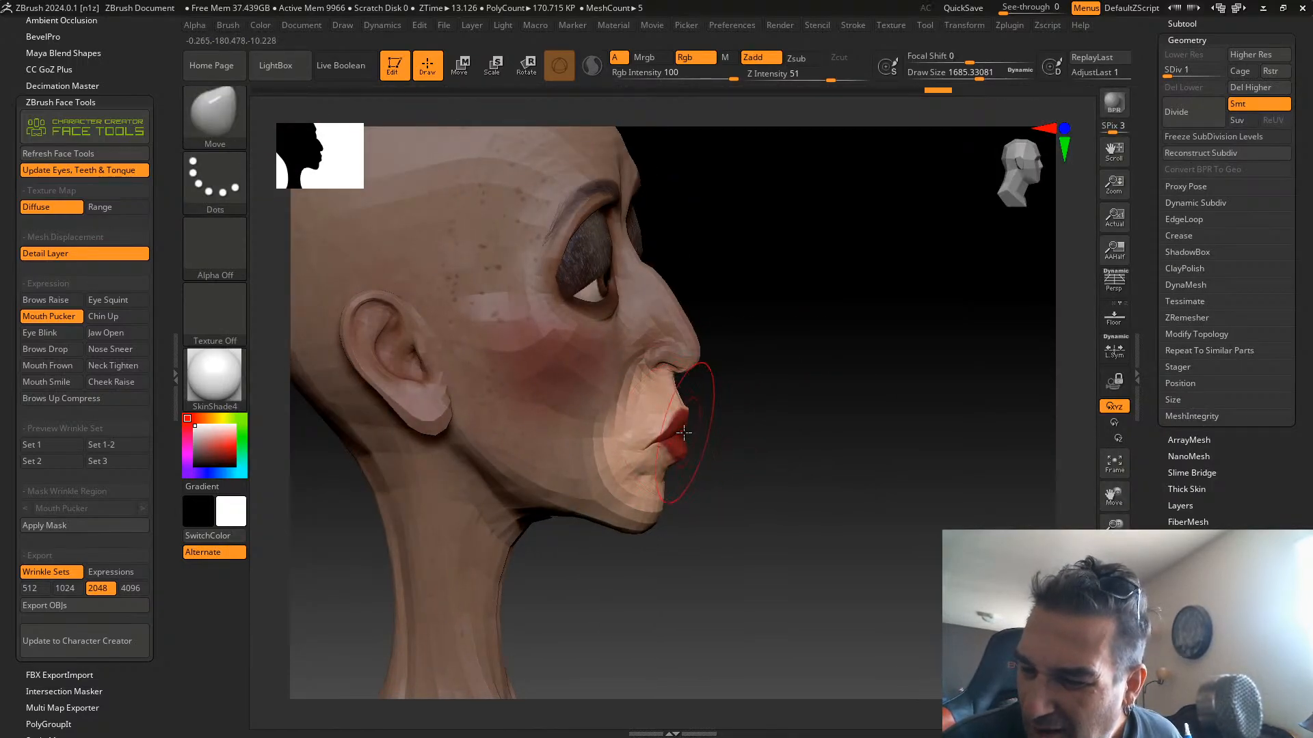
pyautogui.moveTo(685, 435)
pyautogui.mouseDown()
pyautogui.moveTo(697, 436)
pyautogui.moveTo(677, 463)
pyautogui.mouseUp()
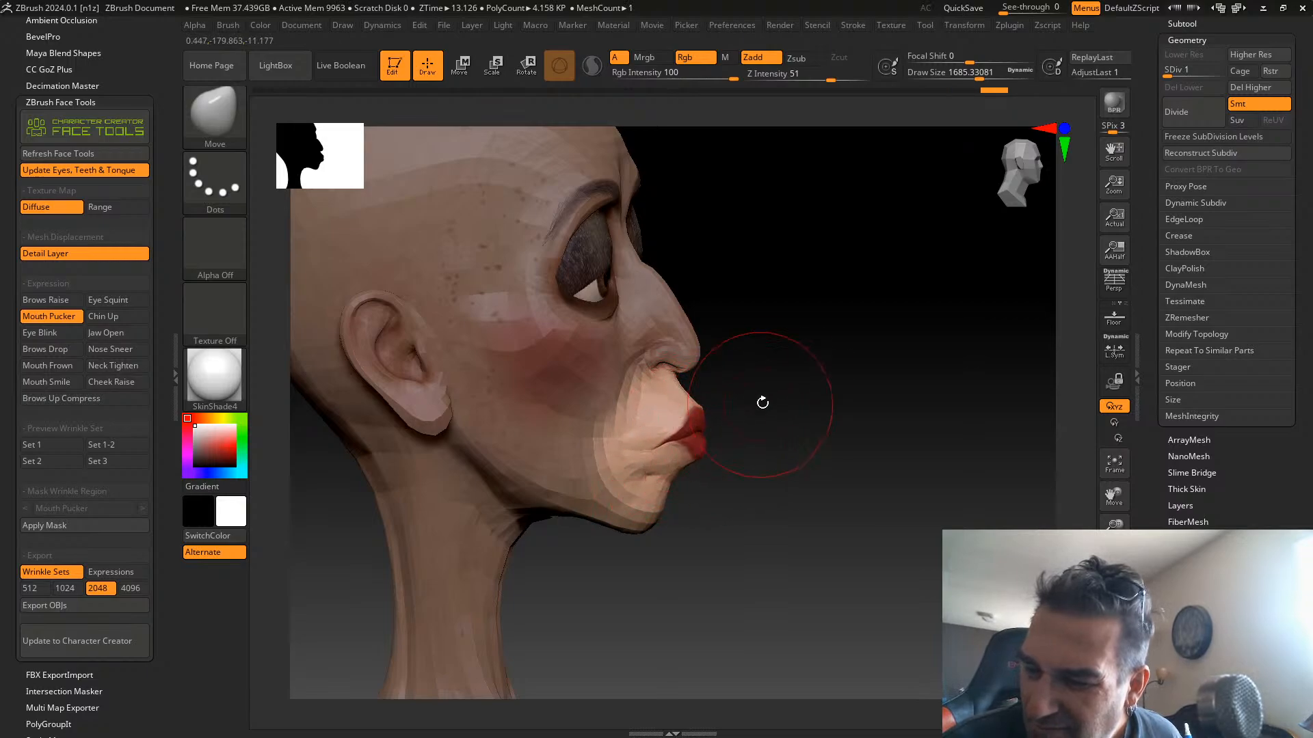
pyautogui.moveTo(763, 403); pyautogui.dragTo(591, 405)
pyautogui.moveTo(681, 410); pyautogui.dragTo(675, 413)
pyautogui.moveTo(548, 548); pyautogui.dragTo(707, 530)
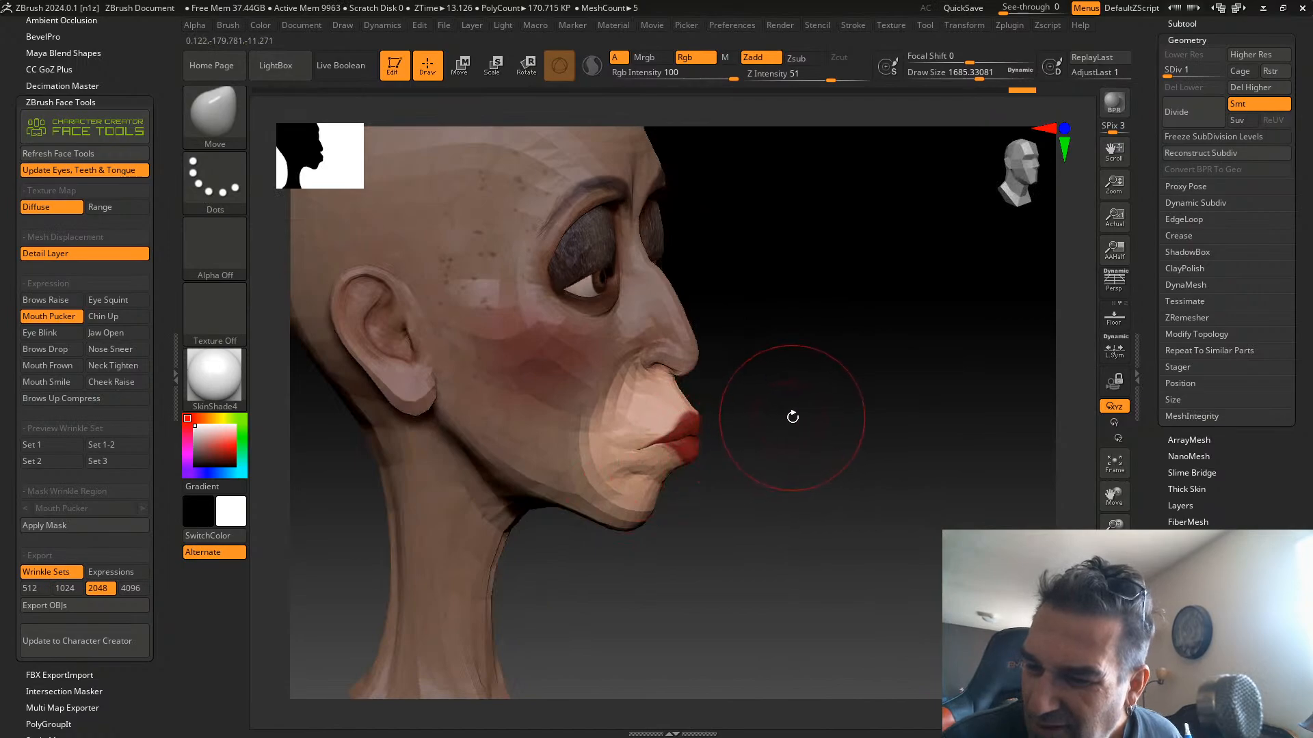
# Clear the mask and raise the head to subdivision level 6 to inspect the pucker
pyautogui.keyDown('ctrl'); pyautogui.click(792, 424); pyautogui.keyUp('ctrl')
pyautogui.moveTo(818, 417)
pyautogui.keyDown('ctrl'); pyautogui.mouseDown()
pyautogui.moveTo(807, 441)
pyautogui.moveTo(782, 425)
pyautogui.mouseUp(); pyautogui.keyUp('ctrl')
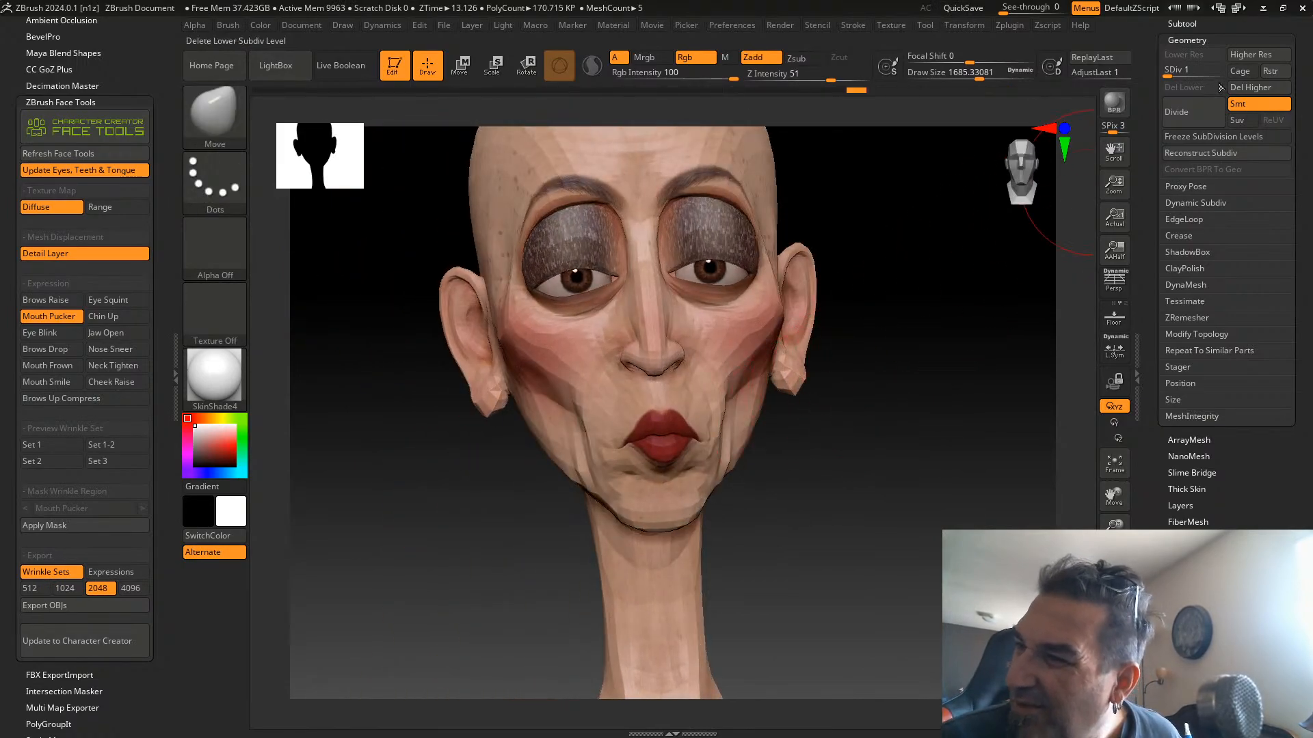
pyautogui.moveTo(1172, 74); pyautogui.dragTo(1188, 74)
pyautogui.moveTo(917, 329); pyautogui.dragTo(810, 407)
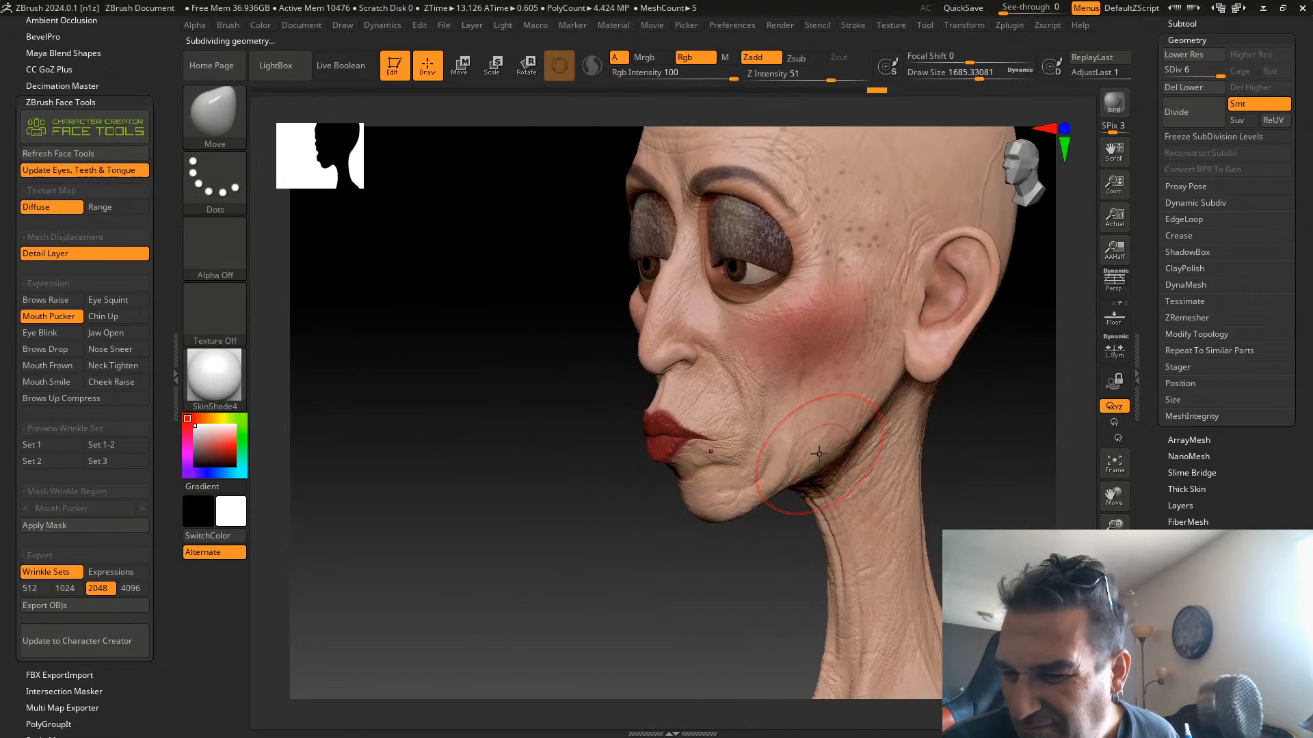
# Activate only the Chin Up expression, adjust the chin with the Move brush at subdivision level 1, and raise the head to level 6
pyautogui.click(109, 317)
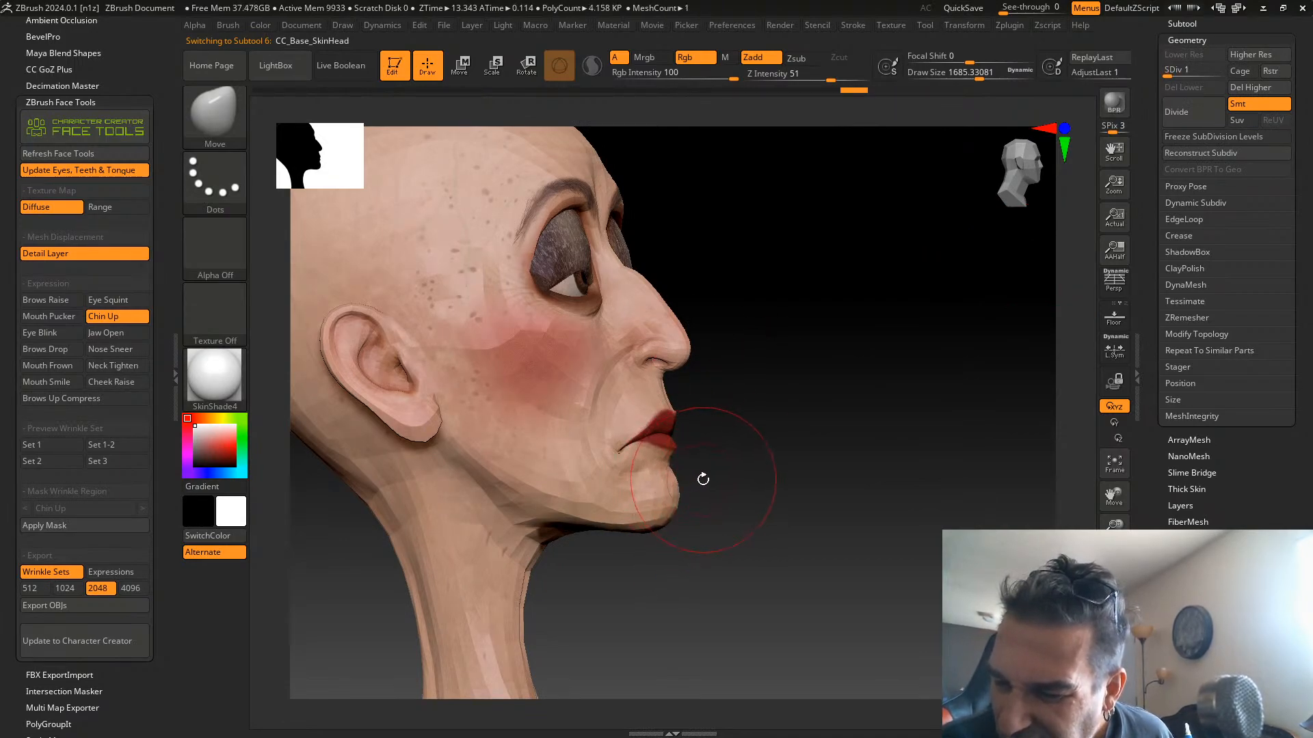
pyautogui.moveTo(835, 419); pyautogui.dragTo(787, 434)
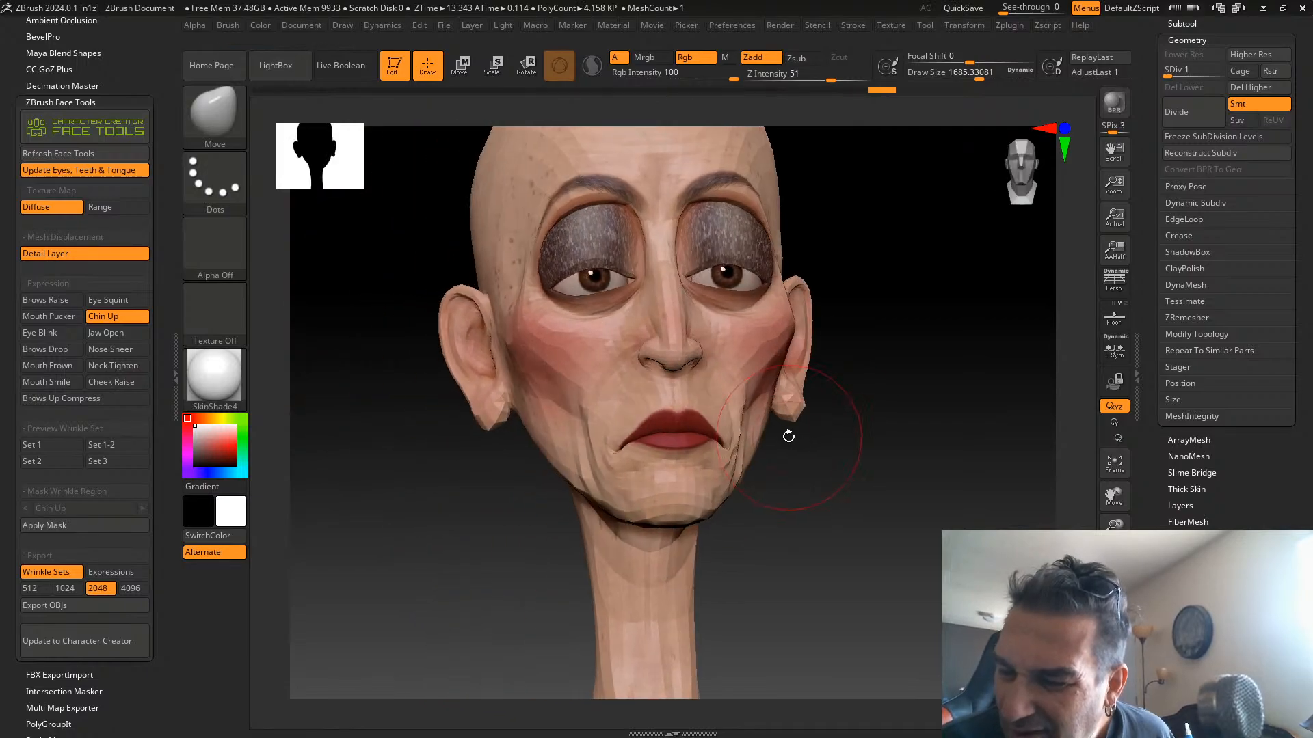
pyautogui.click(1191, 70)
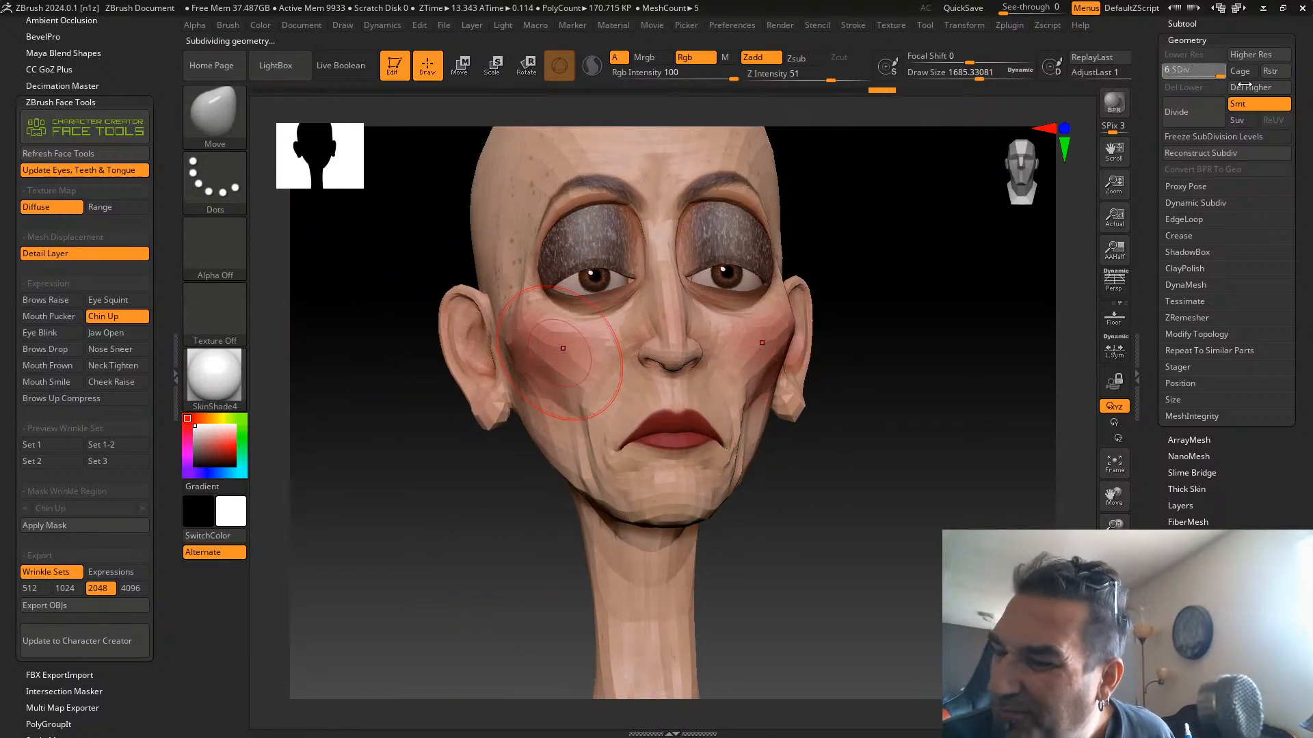
pyautogui.moveTo(896, 314); pyautogui.dragTo(911, 314)
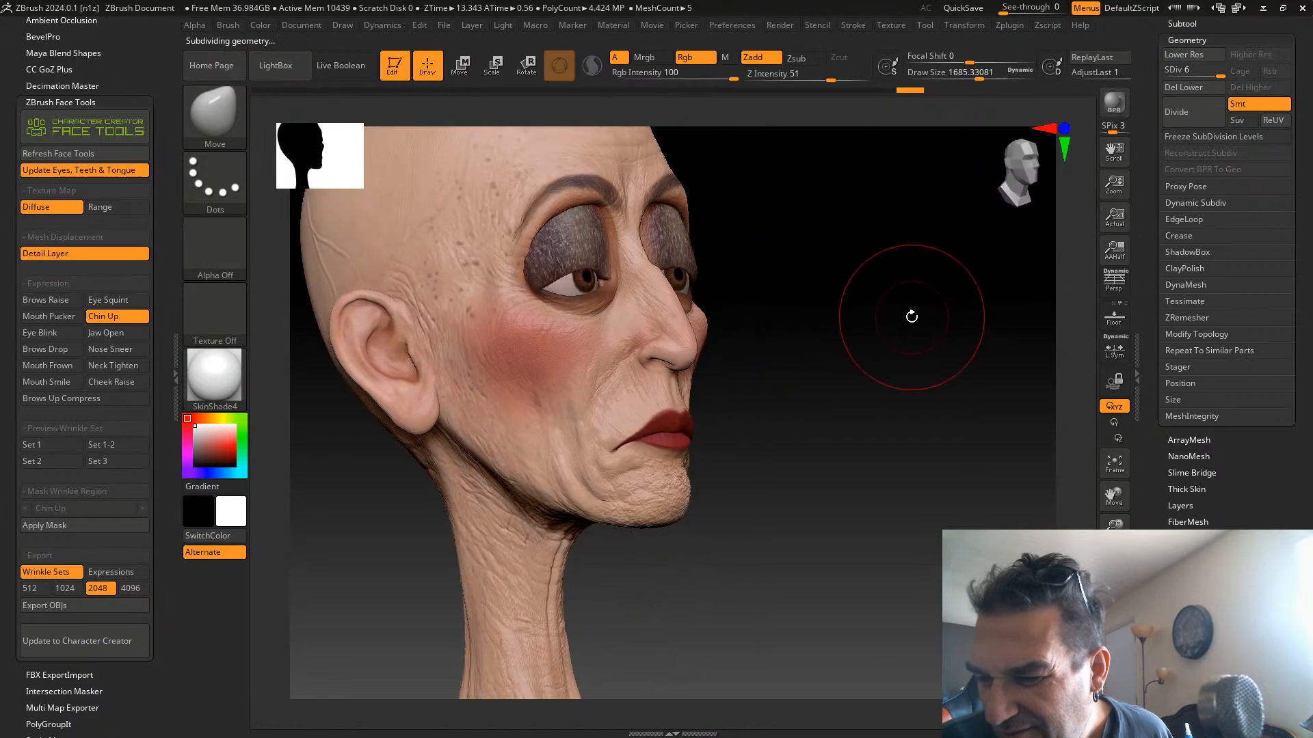
pyautogui.moveTo(811, 381); pyautogui.dragTo(957, 248)
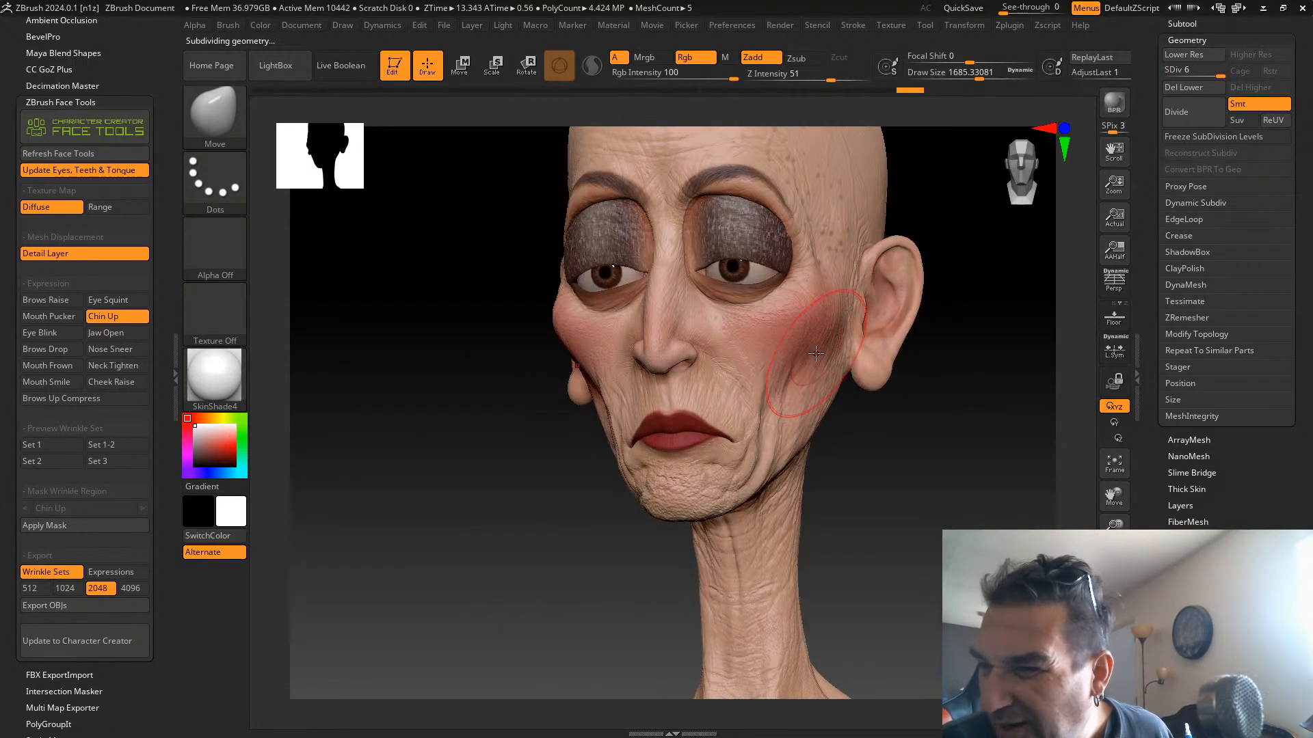
# Switch to the DamStandard brush with a Draw Size of about 742 and carve a crease between the lower lip and chin
pyautogui.click(216, 116)
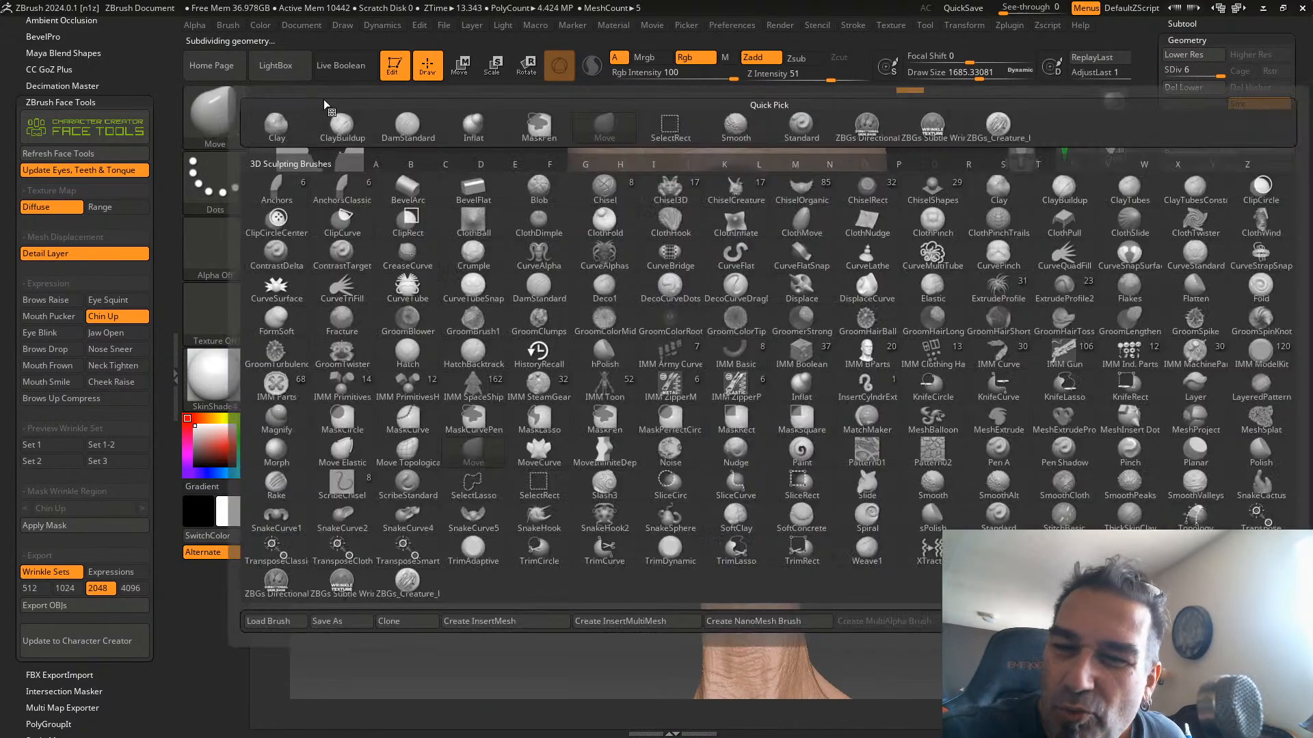
pyautogui.click(408, 125)
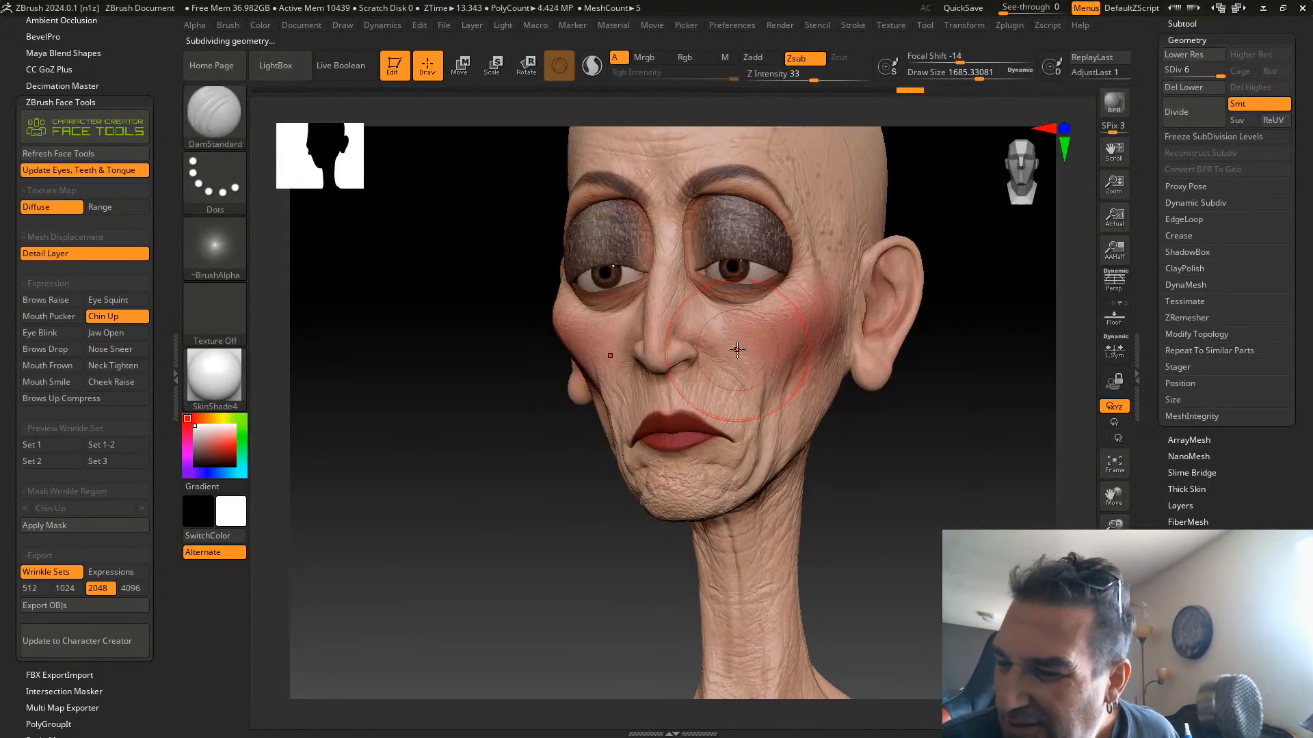
pyautogui.moveTo(981, 74); pyautogui.dragTo(957, 74)
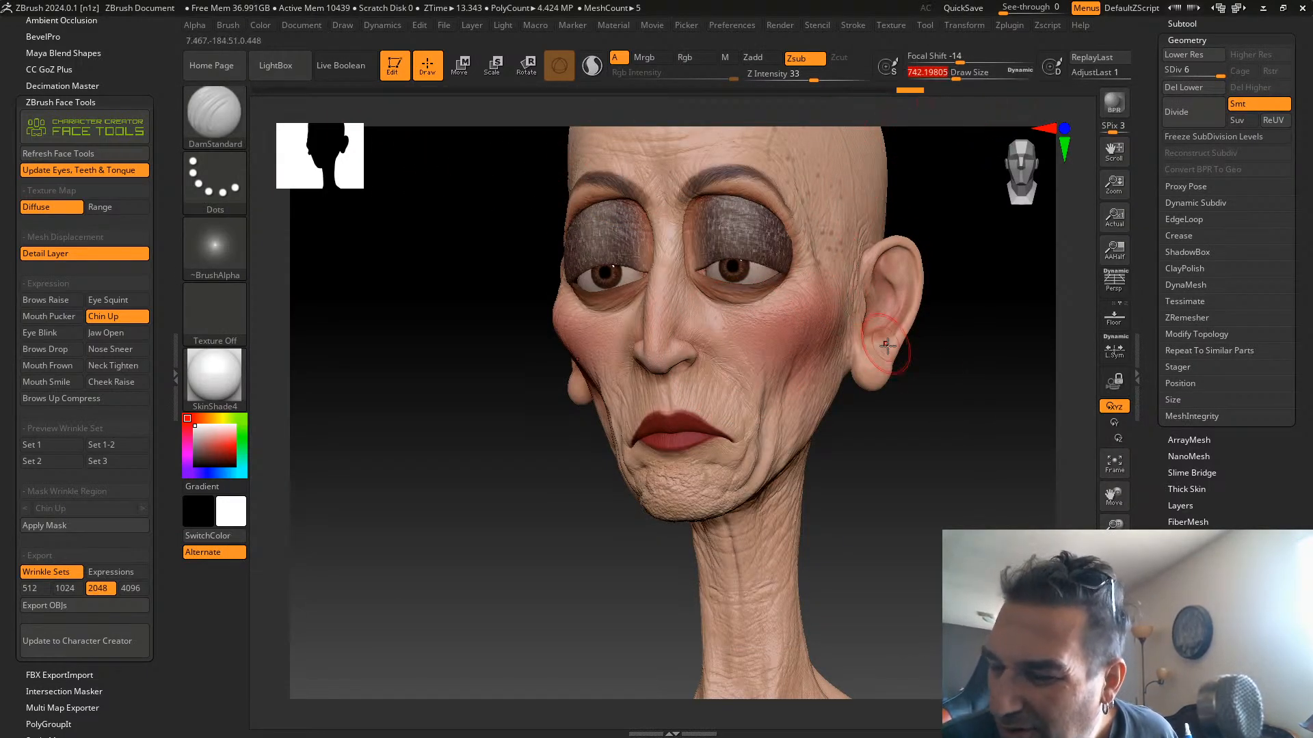
pyautogui.moveTo(875, 352); pyautogui.dragTo(996, 389)
pyautogui.moveTo(793, 457); pyautogui.dragTo(741, 454)
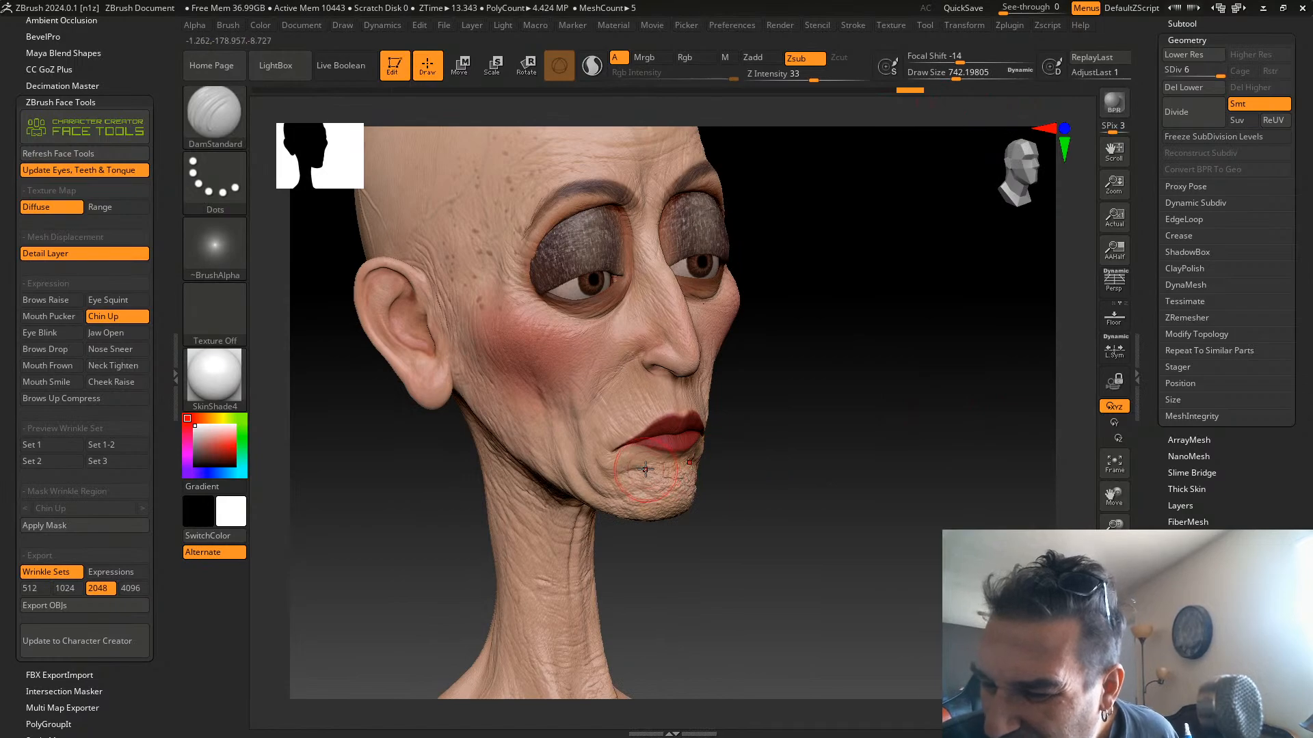
pyautogui.moveTo(660, 462); pyautogui.dragTo(677, 467)
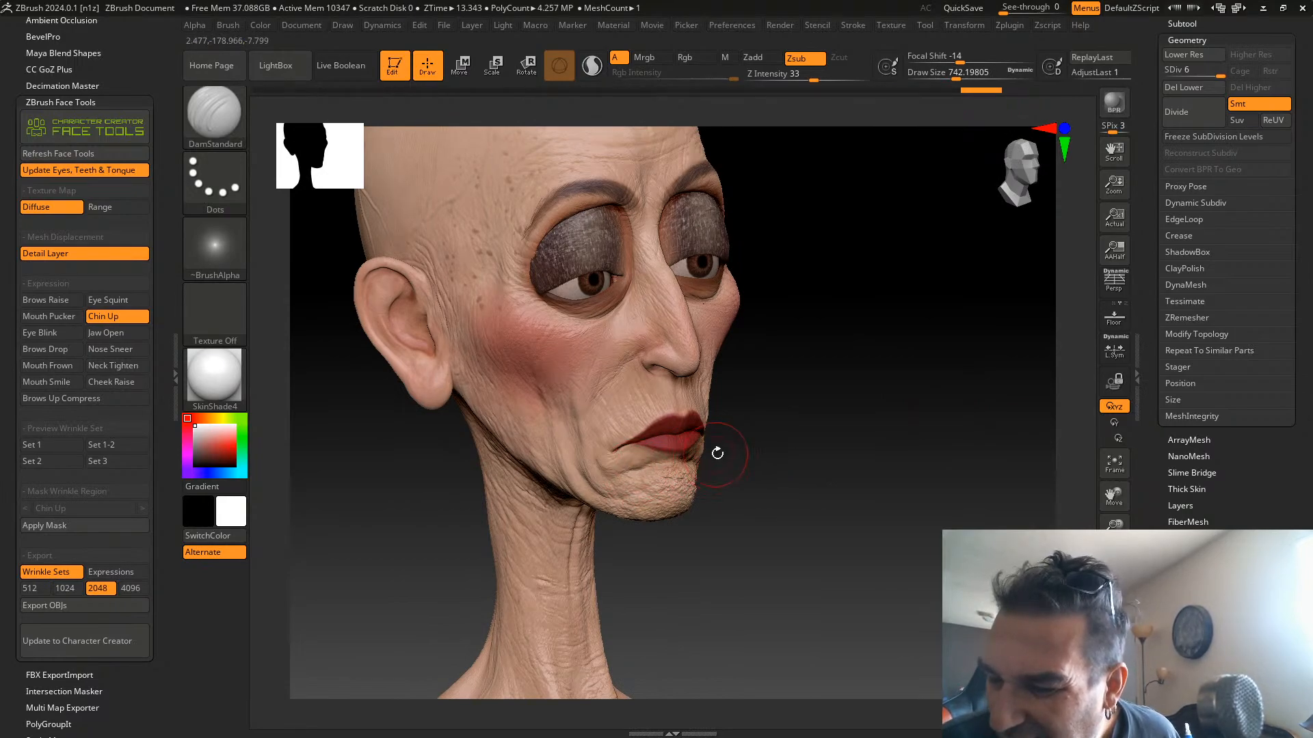
# Check the chin crease from the front and turn off the Chin Up expression
pyautogui.moveTo(805, 417)
pyautogui.mouseDown()
pyautogui.moveTo(788, 409)
pyautogui.moveTo(830, 362)
pyautogui.mouseUp()
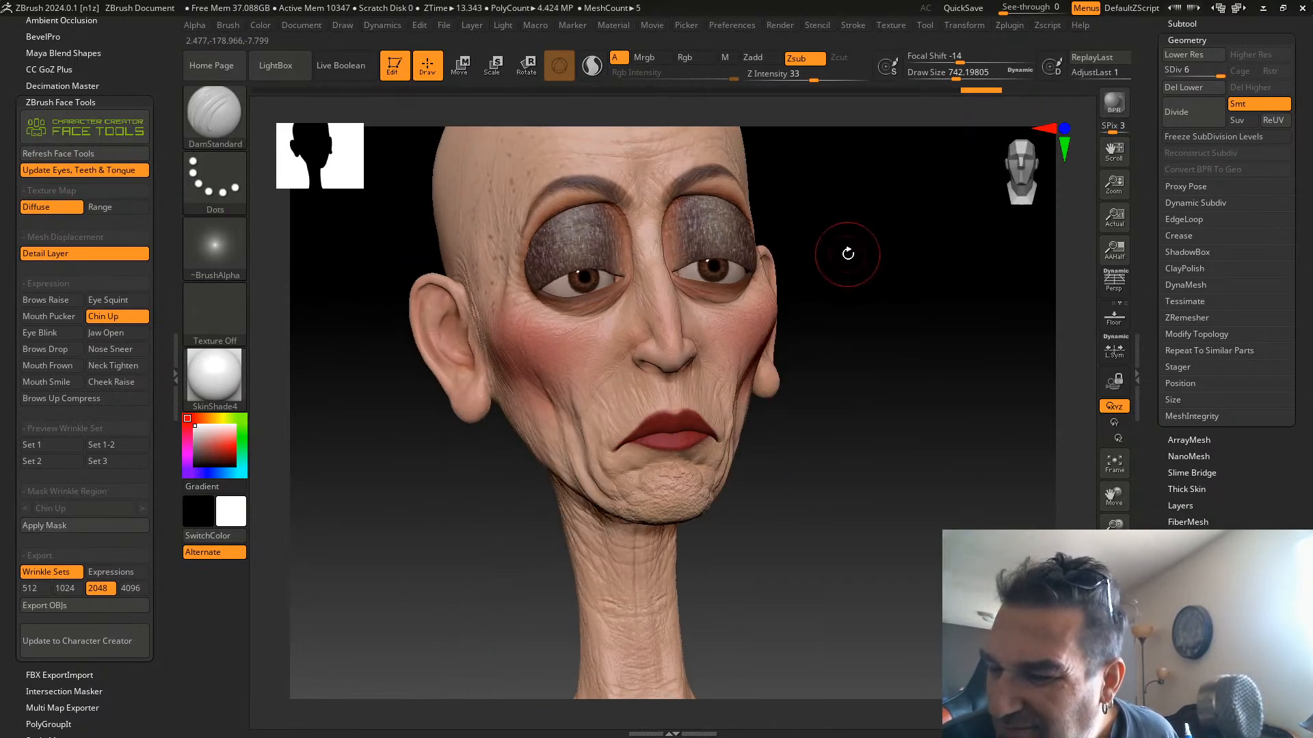
pyautogui.moveTo(874, 296); pyautogui.dragTo(876, 296)
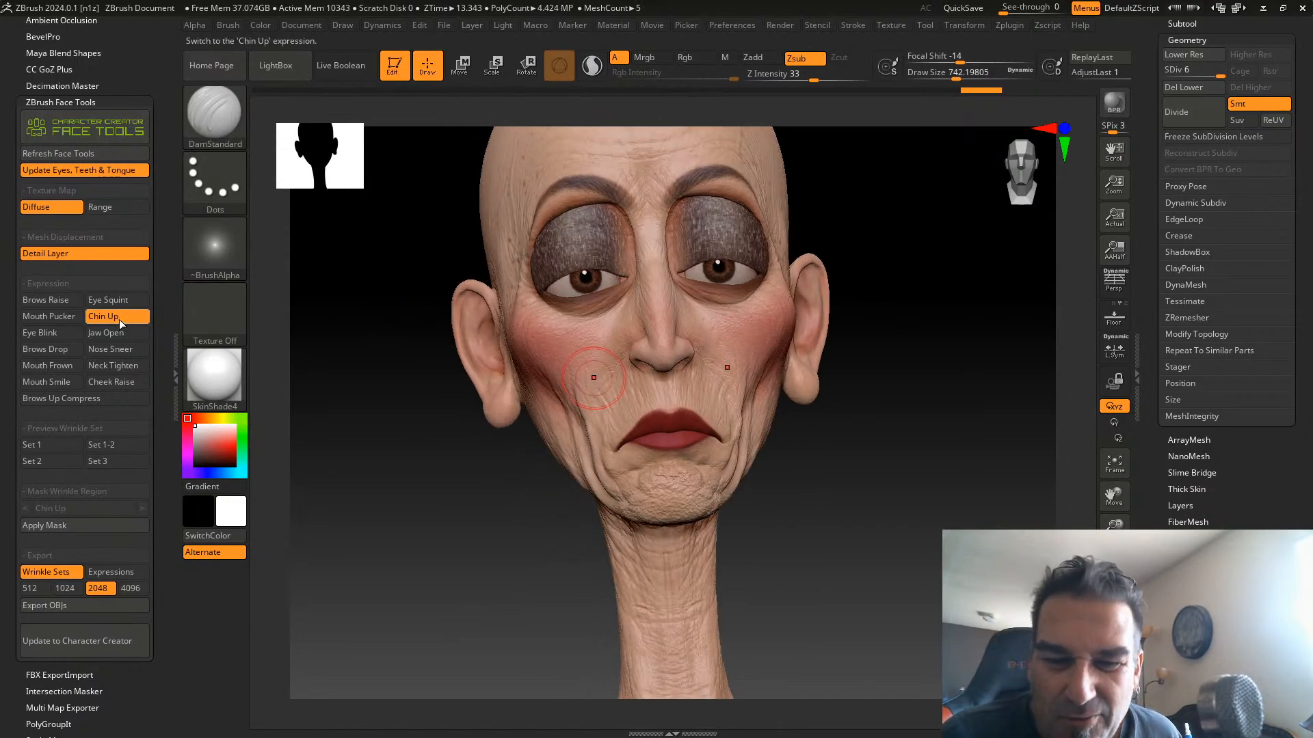
pyautogui.click(117, 317)
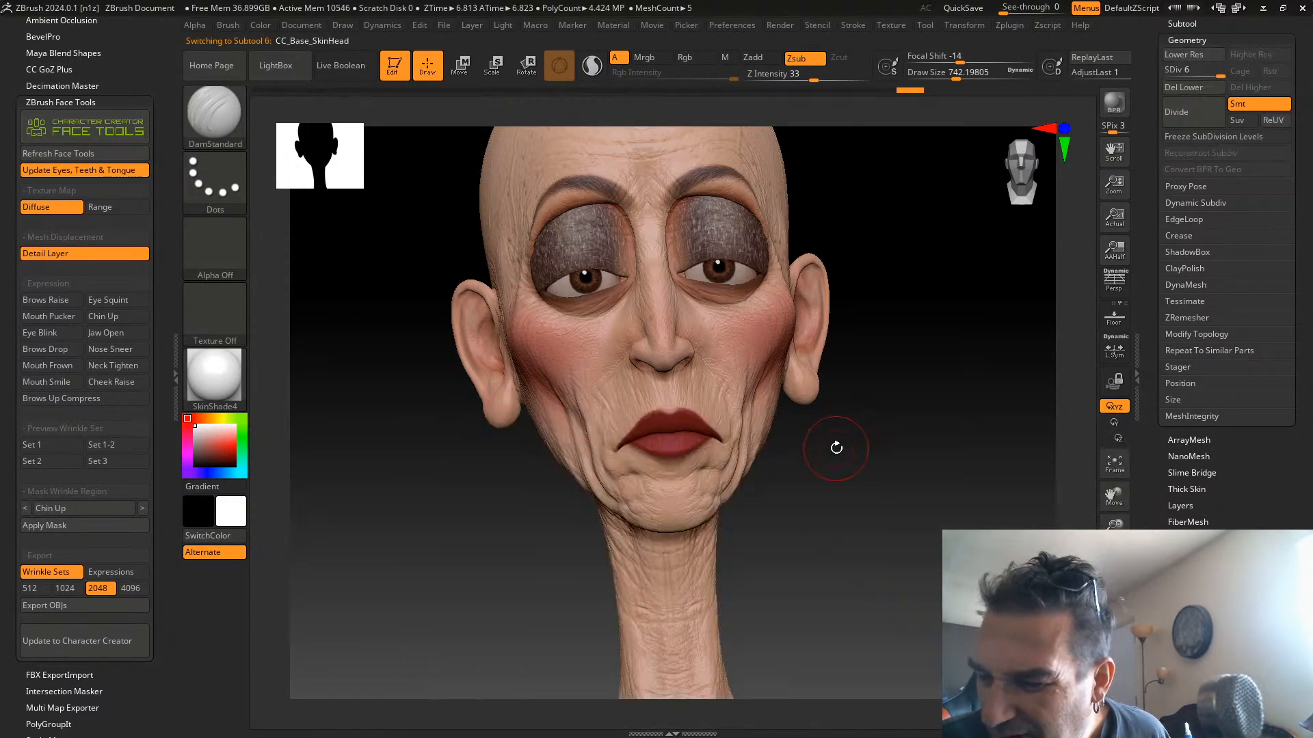
# Activate only the Chin Up expression and smooth the chin and jaw areas around the mouth on both sides of the face
pyautogui.moveTo(834, 448); pyautogui.dragTo(873, 439)
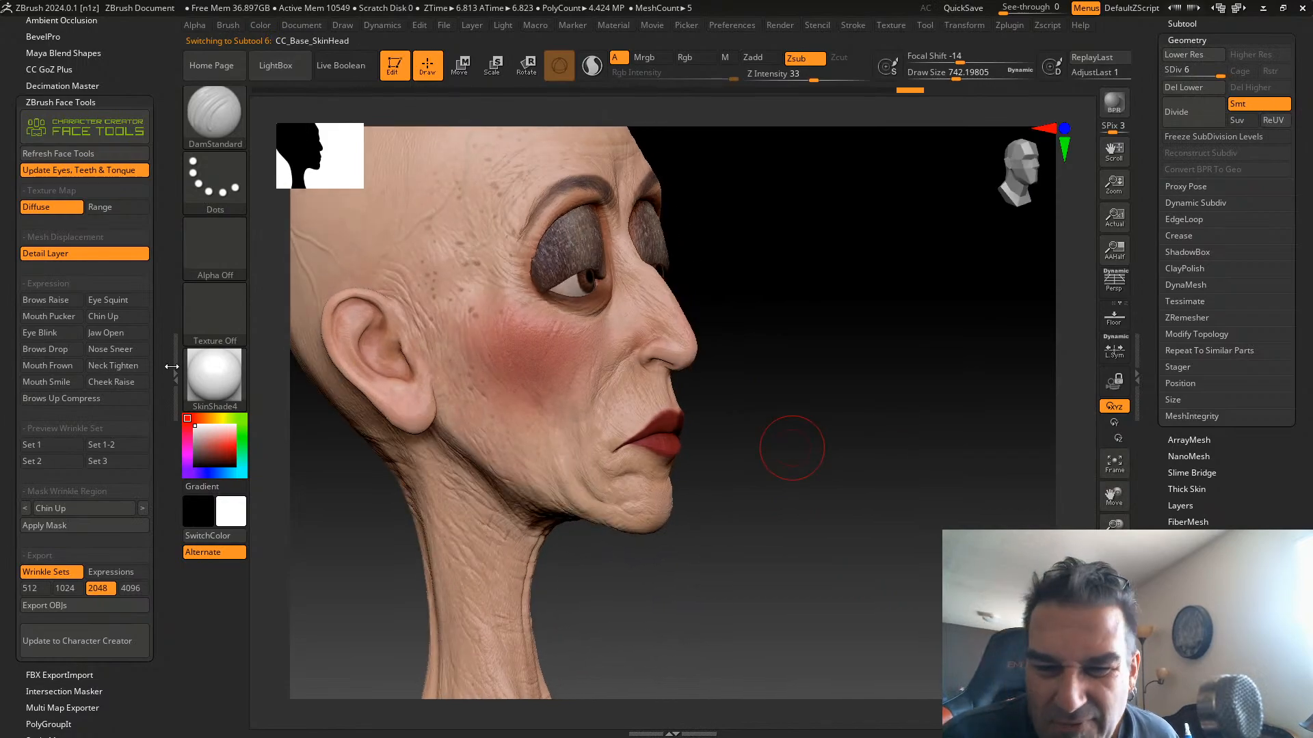
pyautogui.click(116, 315)
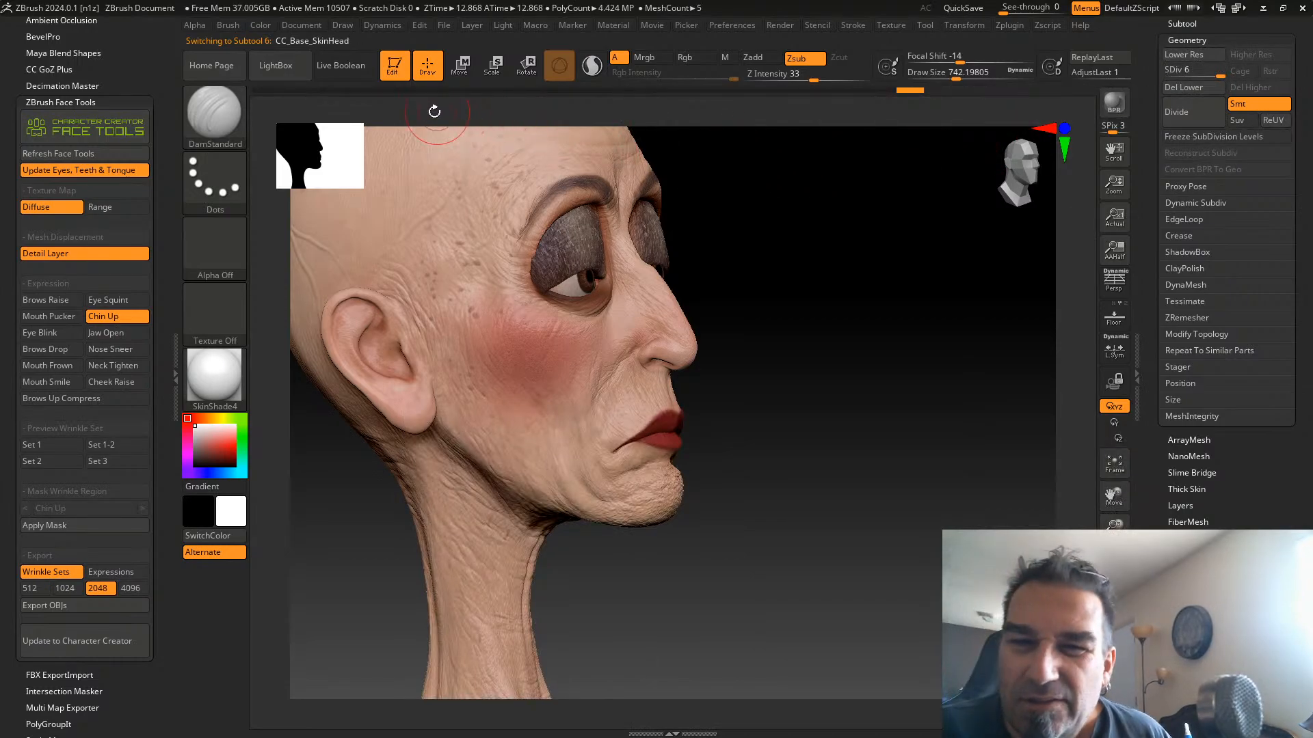
pyautogui.click(219, 109)
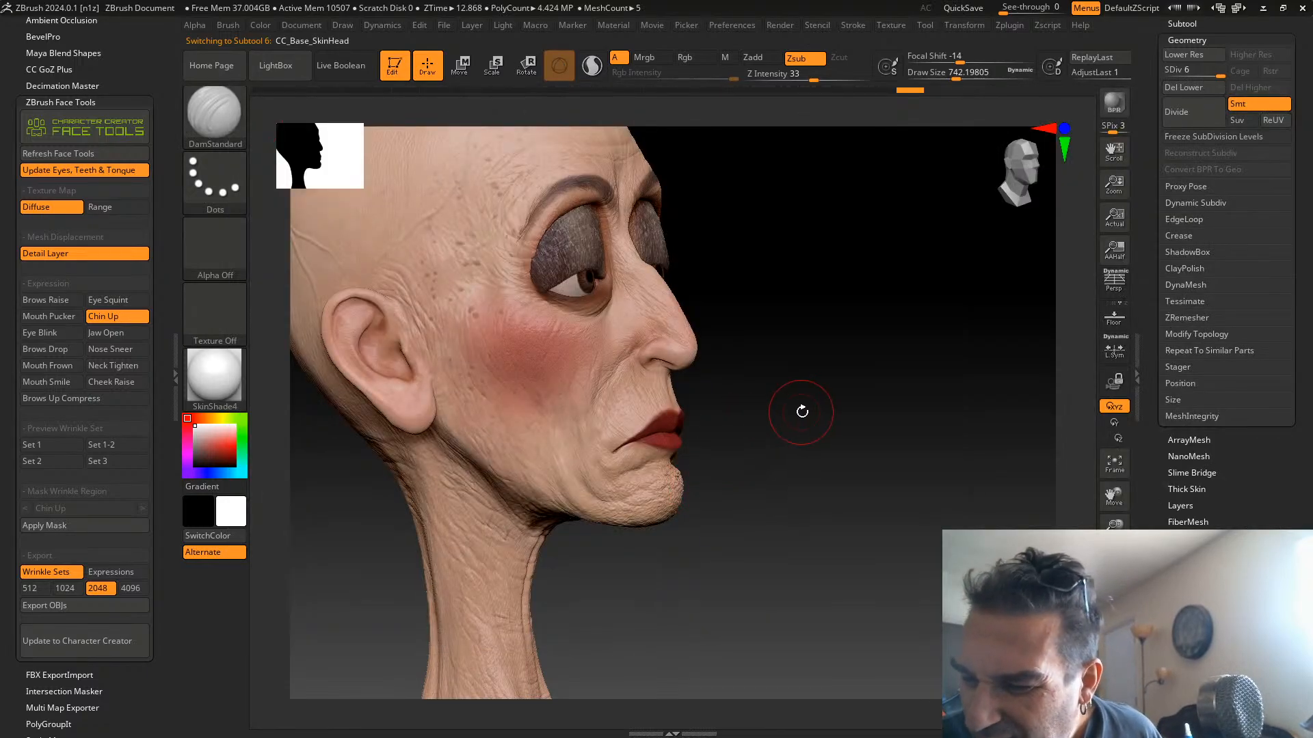
pyautogui.moveTo(665, 496)
pyautogui.keyDown('shift'); pyautogui.mouseDown()
pyautogui.moveTo(616, 498)
pyautogui.moveTo(614, 518)
pyautogui.mouseUp(); pyautogui.keyUp('shift')
pyautogui.keyDown('shift'); pyautogui.moveTo(819, 434); pyautogui.dragTo(752, 438); pyautogui.keyUp('shift')
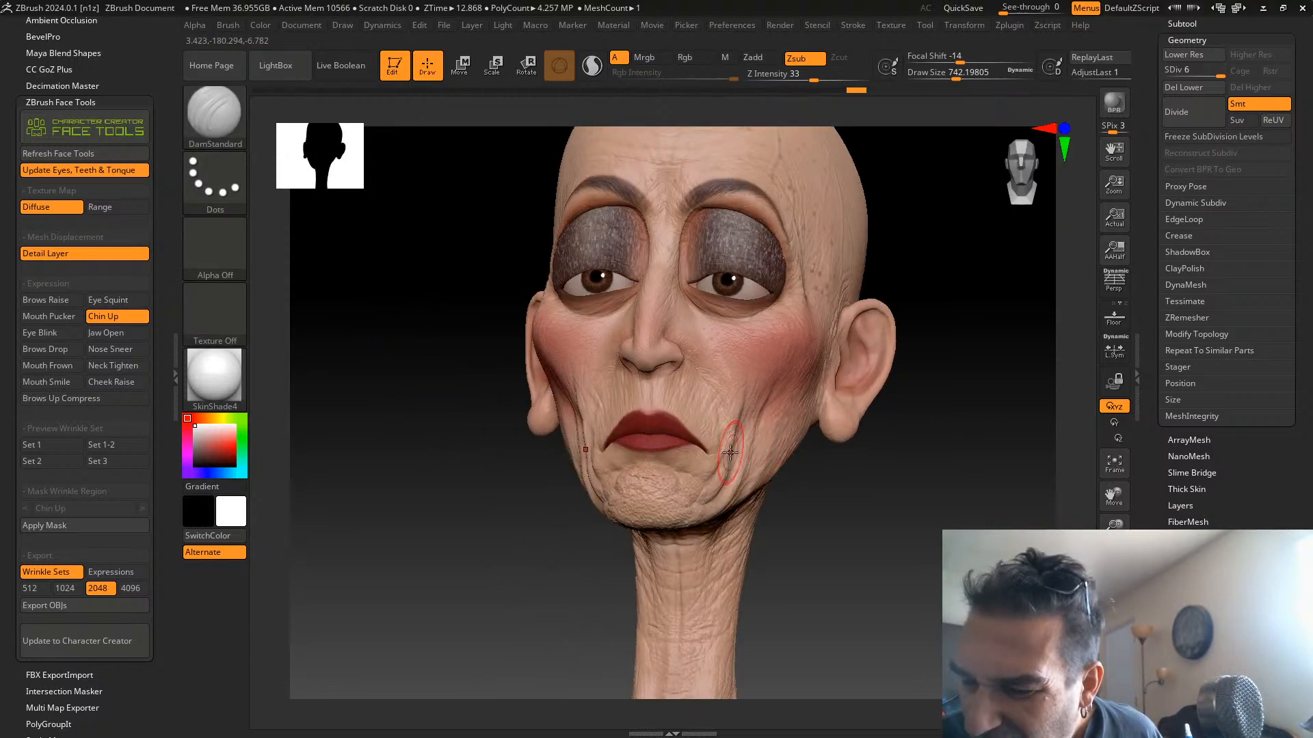
pyautogui.moveTo(637, 481)
pyautogui.keyDown('shift'); pyautogui.mouseDown()
pyautogui.moveTo(677, 451)
pyautogui.moveTo(718, 482)
pyautogui.moveTo(674, 499)
pyautogui.moveTo(662, 520)
pyautogui.moveTo(697, 505)
pyautogui.moveTo(694, 480)
pyautogui.mouseUp(); pyautogui.keyUp('shift')
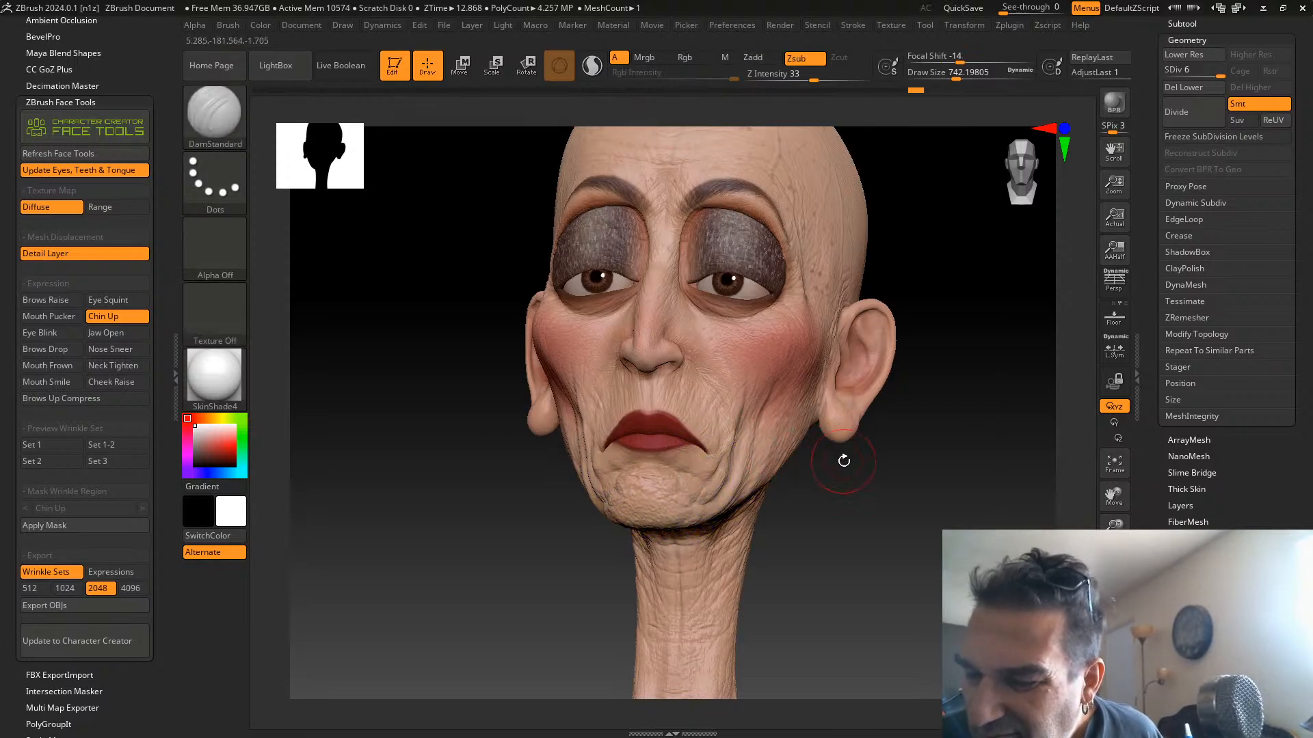
pyautogui.moveTo(844, 375)
pyautogui.mouseDown()
pyautogui.moveTo(873, 461)
pyautogui.moveTo(745, 489)
pyautogui.mouseUp()
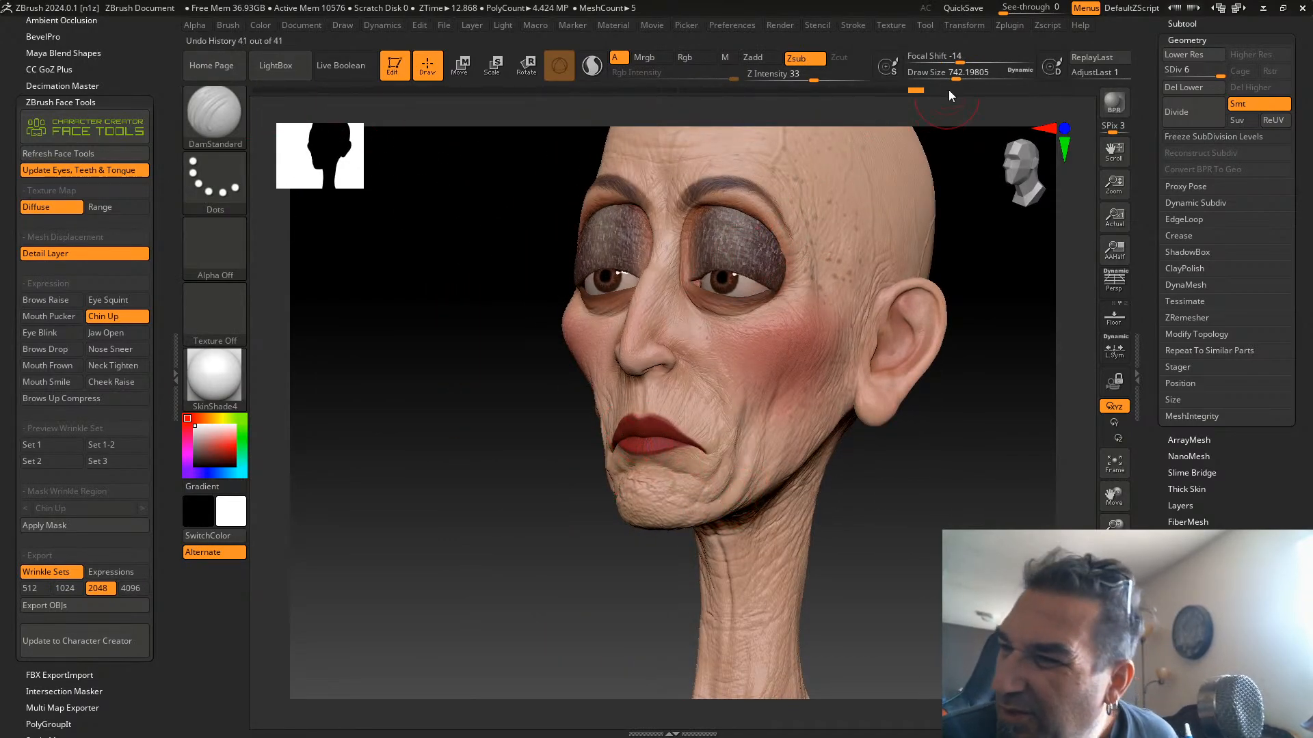
# Refine the mouth corner with the DamStandard brush at Z Intensity 11 and a Draw Size of about 215
pyautogui.moveTo(955, 73); pyautogui.dragTo(941, 73)
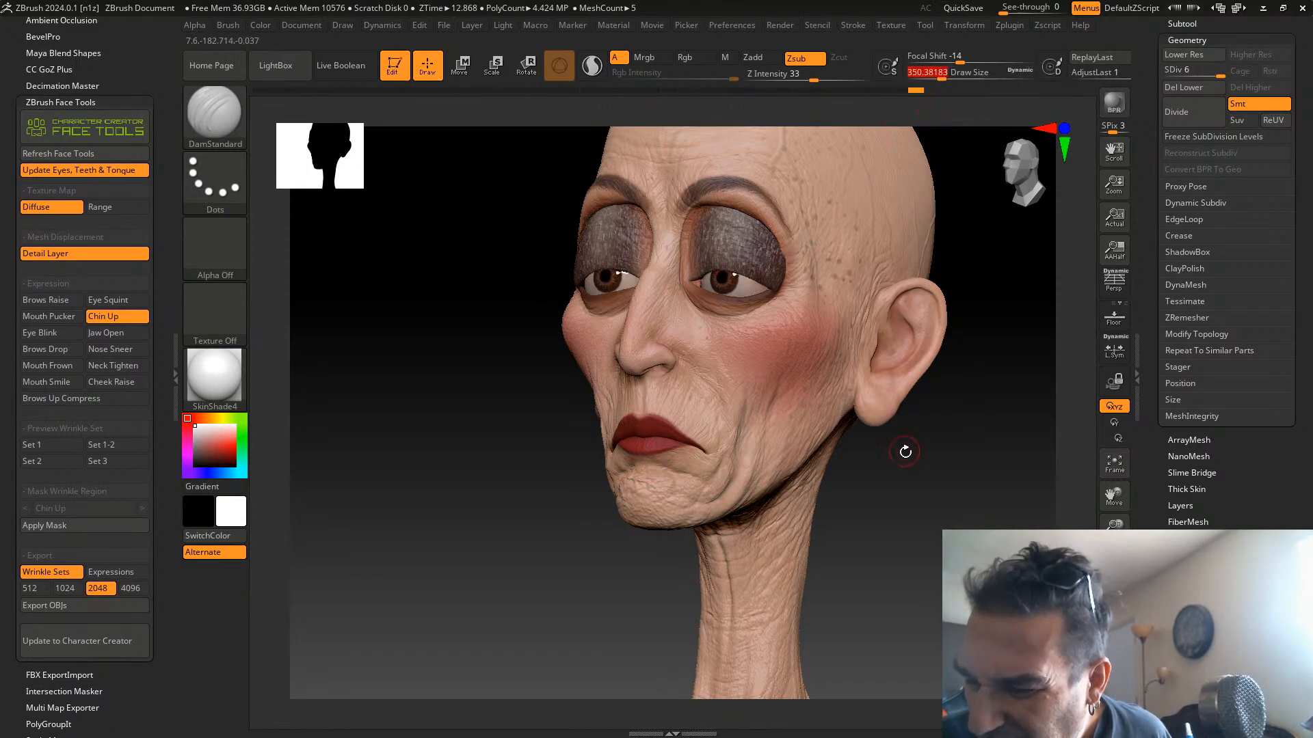
pyautogui.moveTo(902, 449)
pyautogui.mouseDown()
pyautogui.moveTo(925, 457)
pyautogui.moveTo(914, 452)
pyautogui.mouseUp()
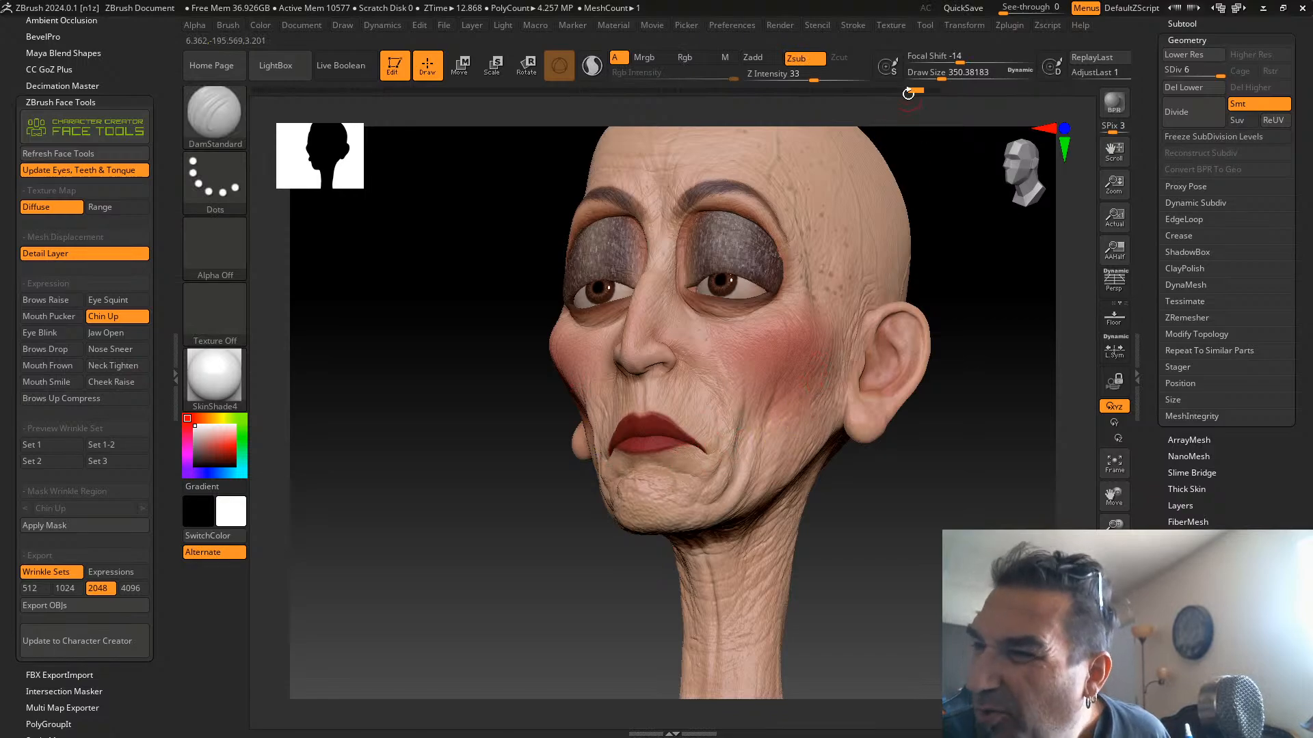
pyautogui.moveTo(941, 72); pyautogui.dragTo(926, 72)
pyautogui.moveTo(810, 74); pyautogui.dragTo(785, 73)
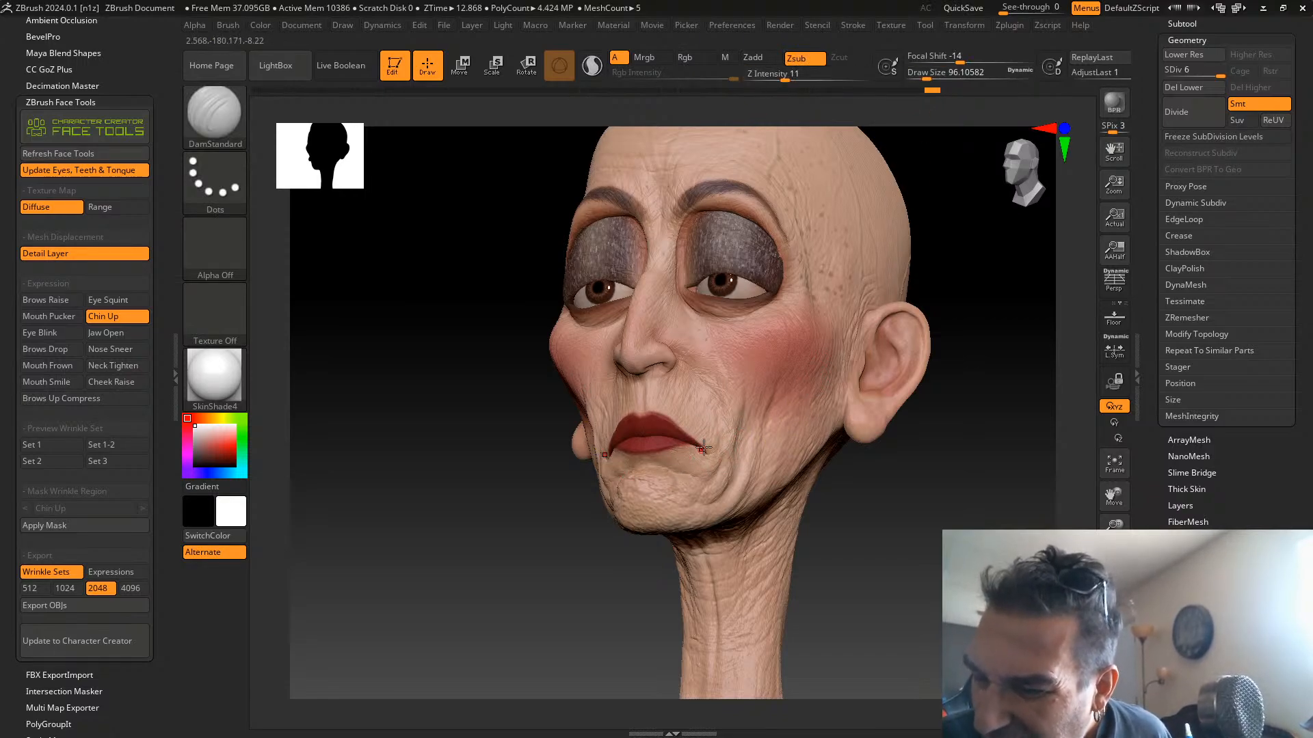
pyautogui.click(934, 74)
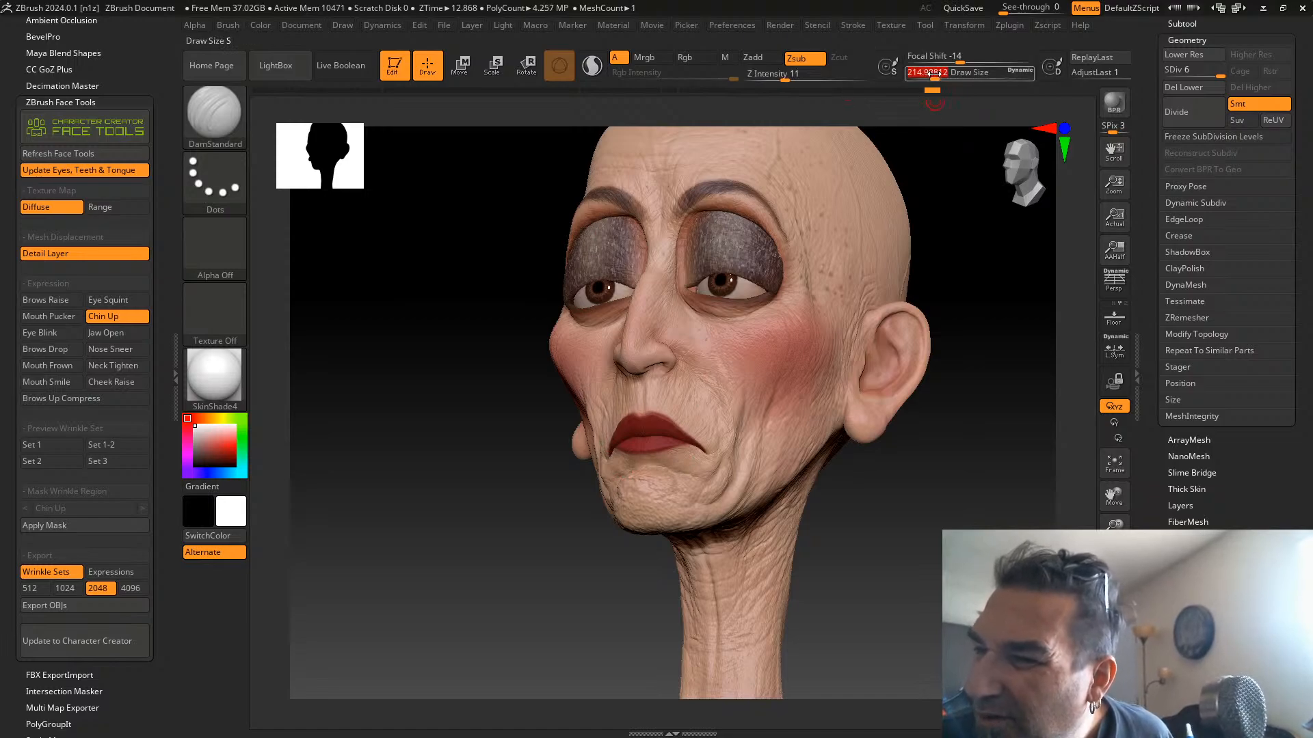
pyautogui.click(692, 447)
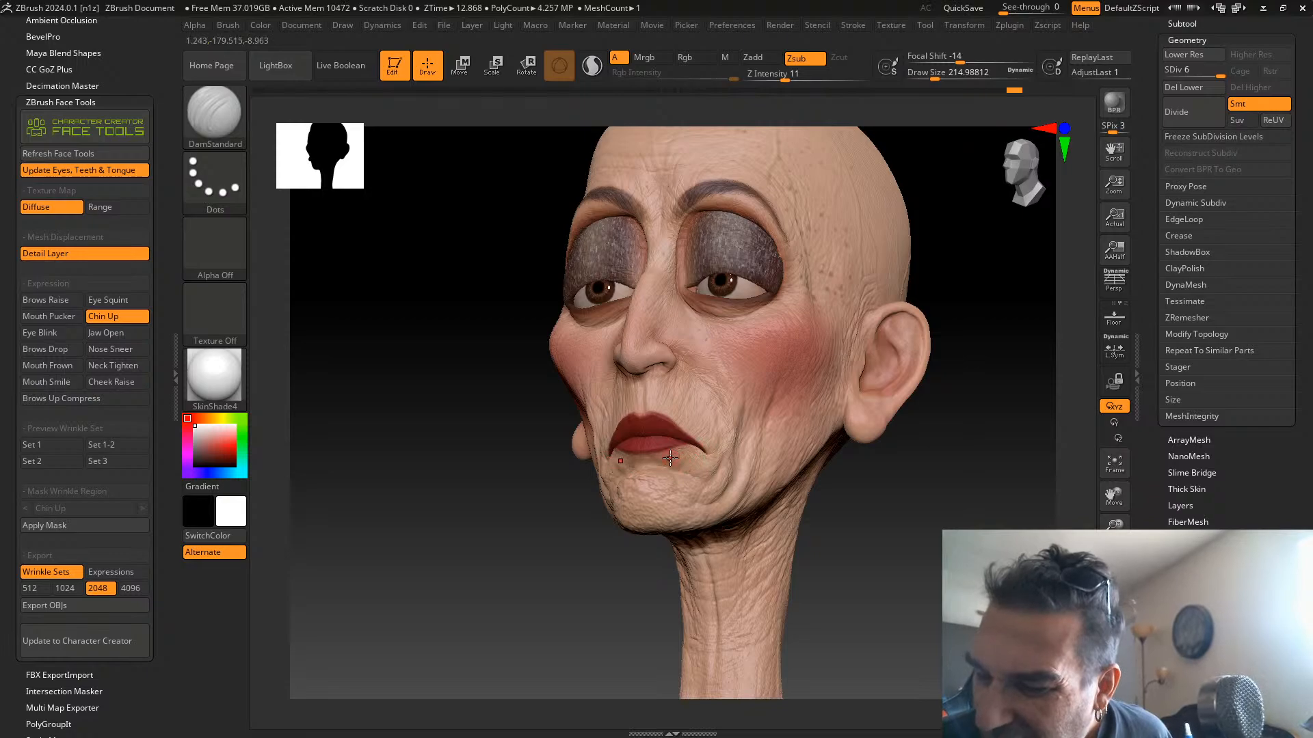
# Touch up the chin crease below the lower lip, undo the last unwanted stroke and check the chin from the side
pyautogui.moveTo(852, 469); pyautogui.dragTo(975, 516)
pyautogui.moveTo(741, 472); pyautogui.dragTo(784, 492)
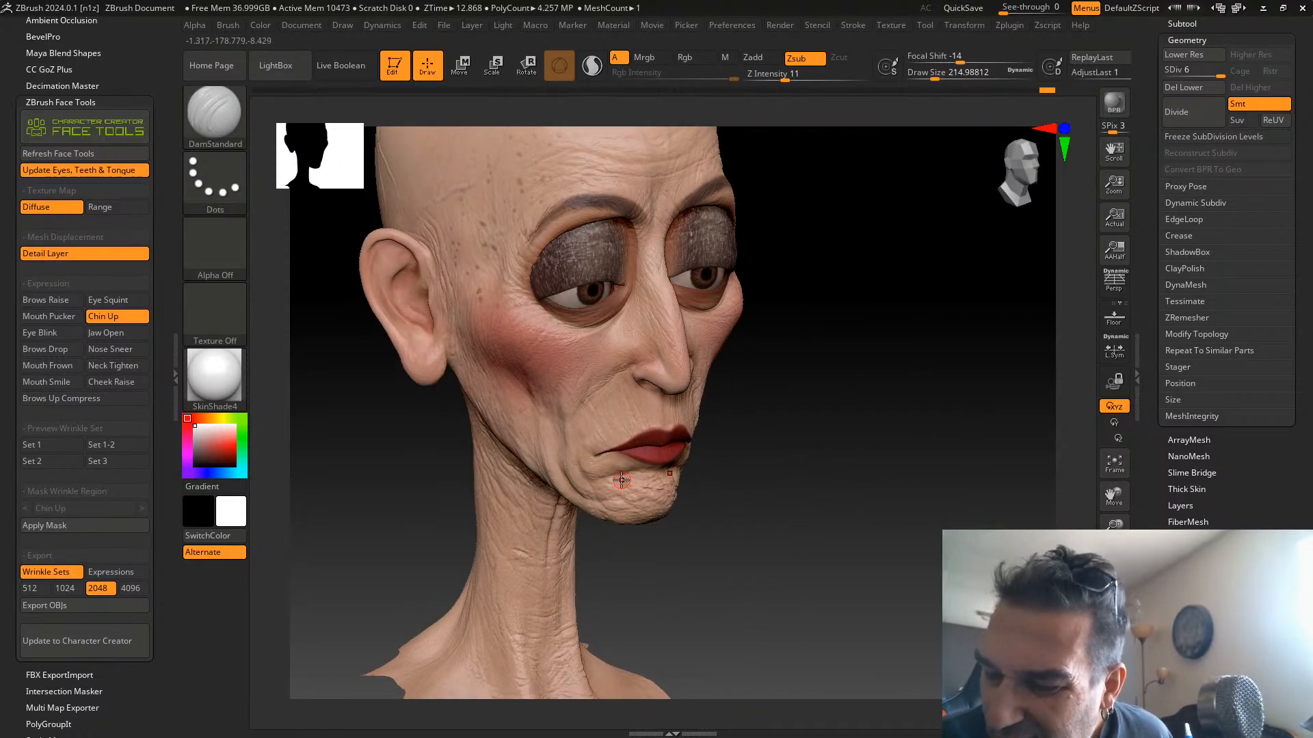
pyautogui.hotkey('ctrl', 'z')
pyautogui.moveTo(814, 445); pyautogui.dragTo(851, 417)
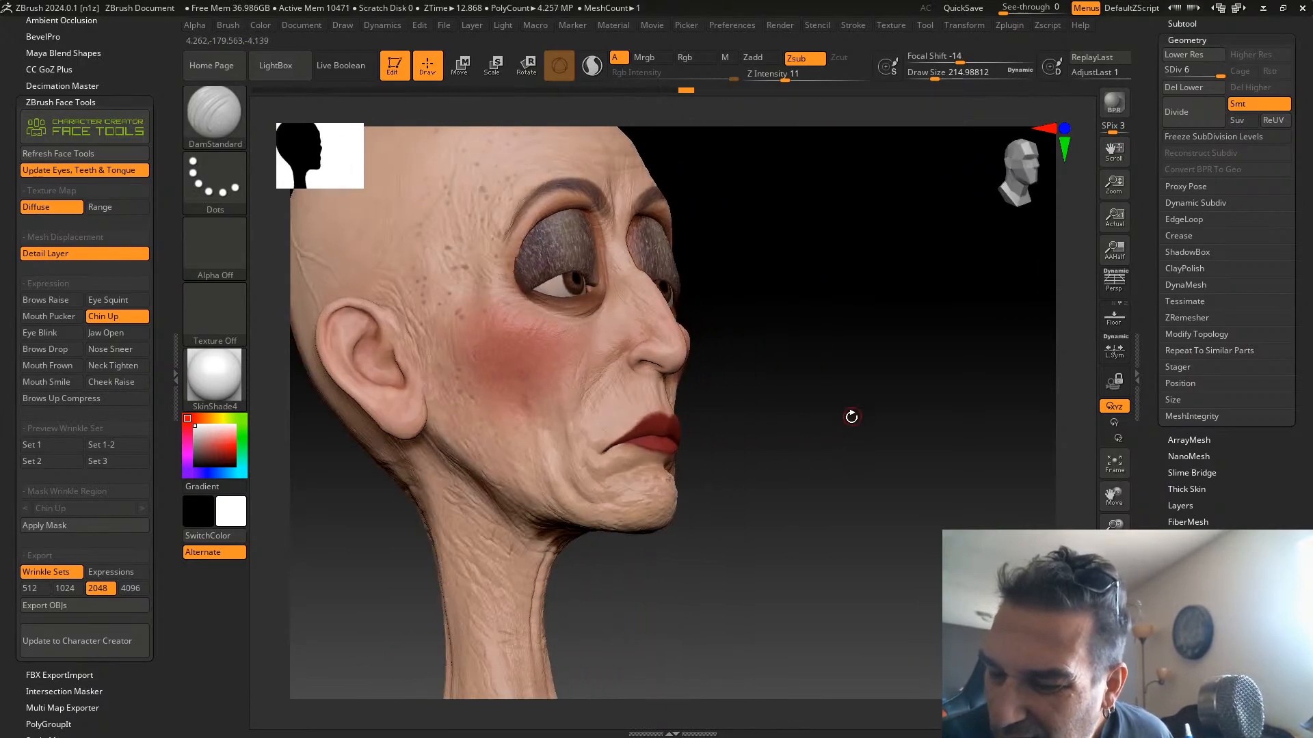
pyautogui.click(616, 521)
pyautogui.moveTo(820, 437)
pyautogui.mouseDown()
pyautogui.moveTo(823, 463)
pyautogui.moveTo(849, 450)
pyautogui.mouseUp()
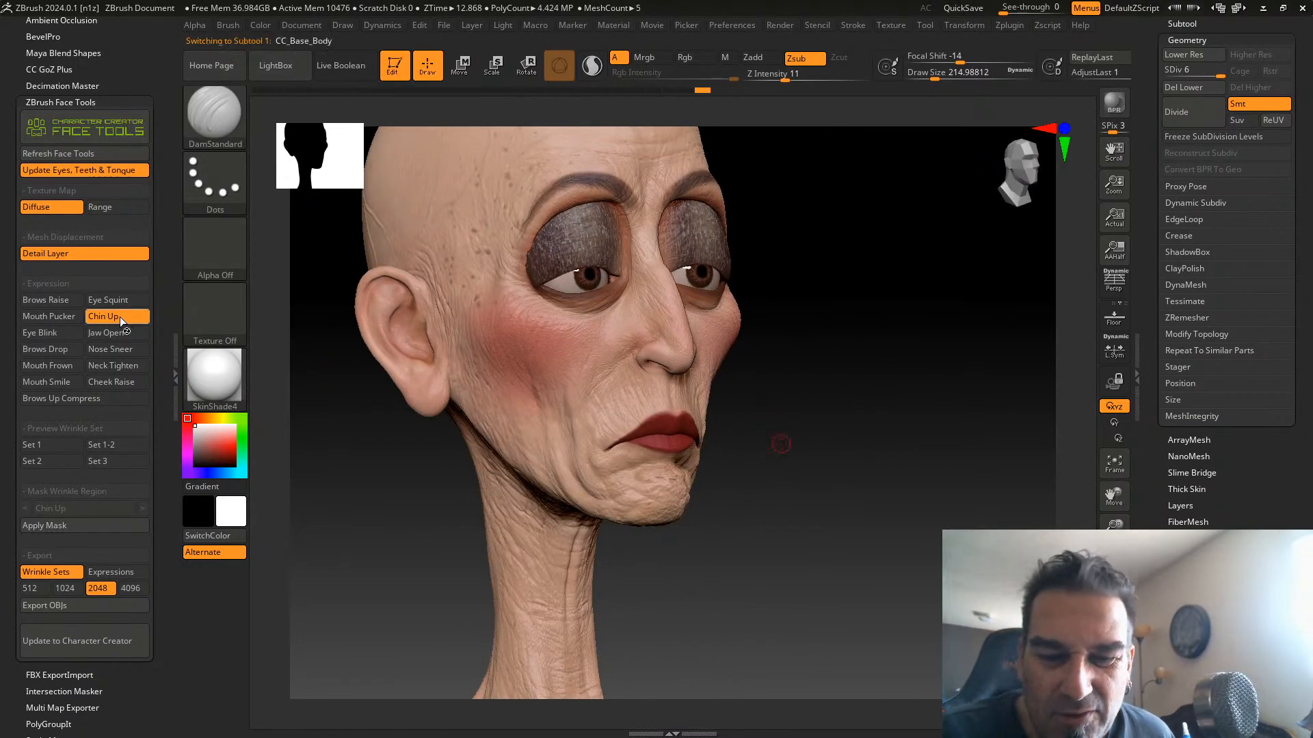
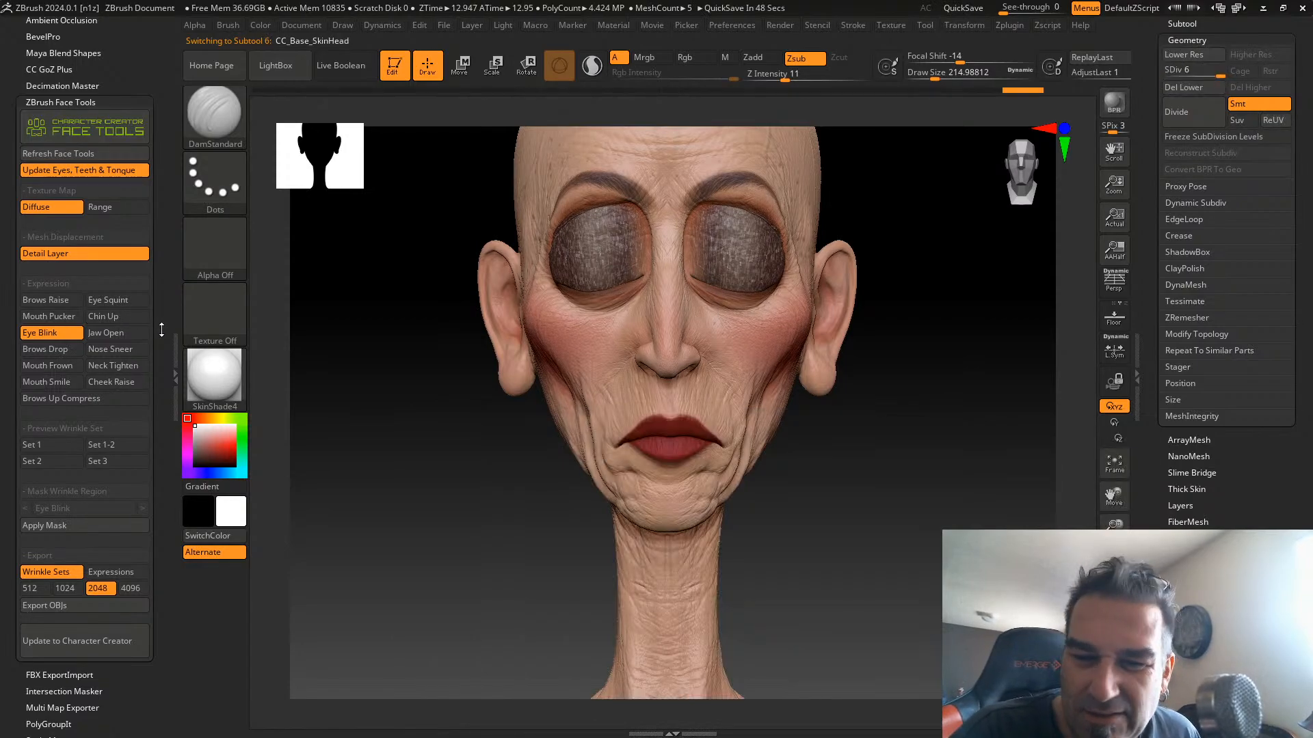
# Activate only the Jaw Open expression, lower the head to subdivision level 2 and try a crease stroke along the cheek fold
pyautogui.click(108, 334)
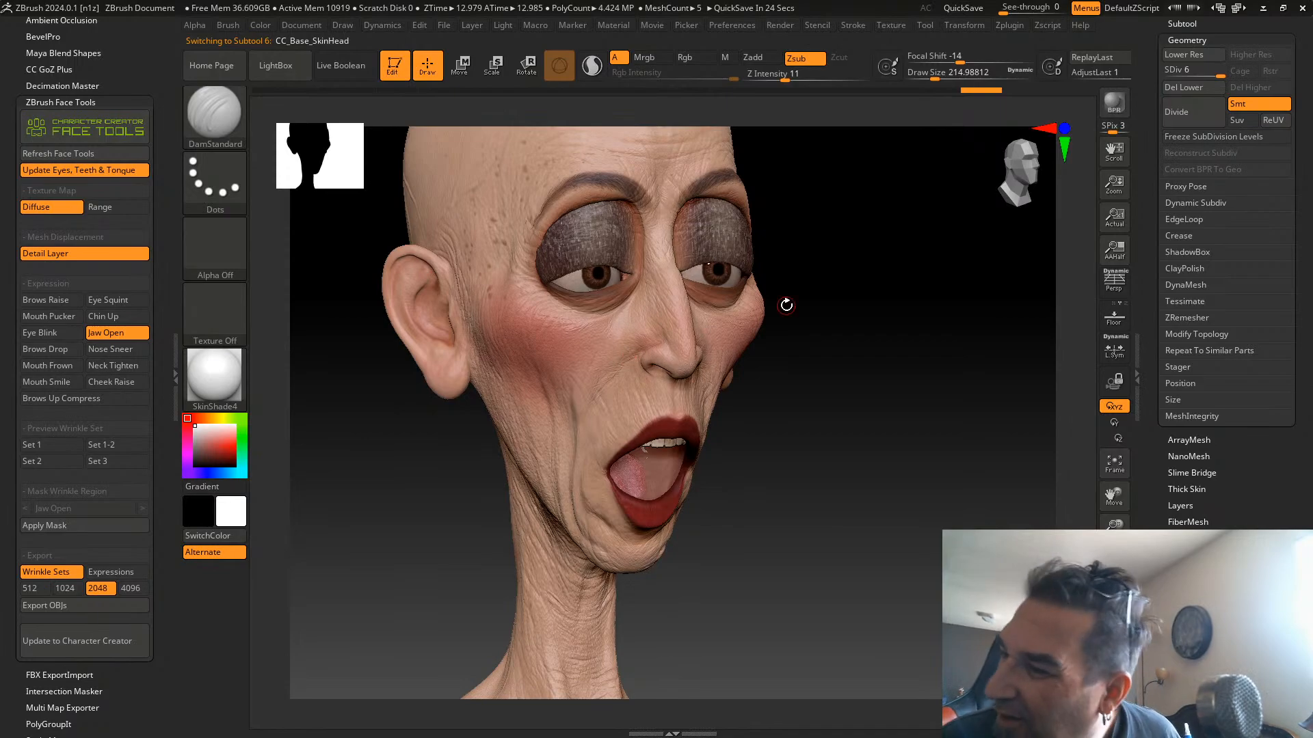
pyautogui.moveTo(1219, 71); pyautogui.dragTo(1185, 73)
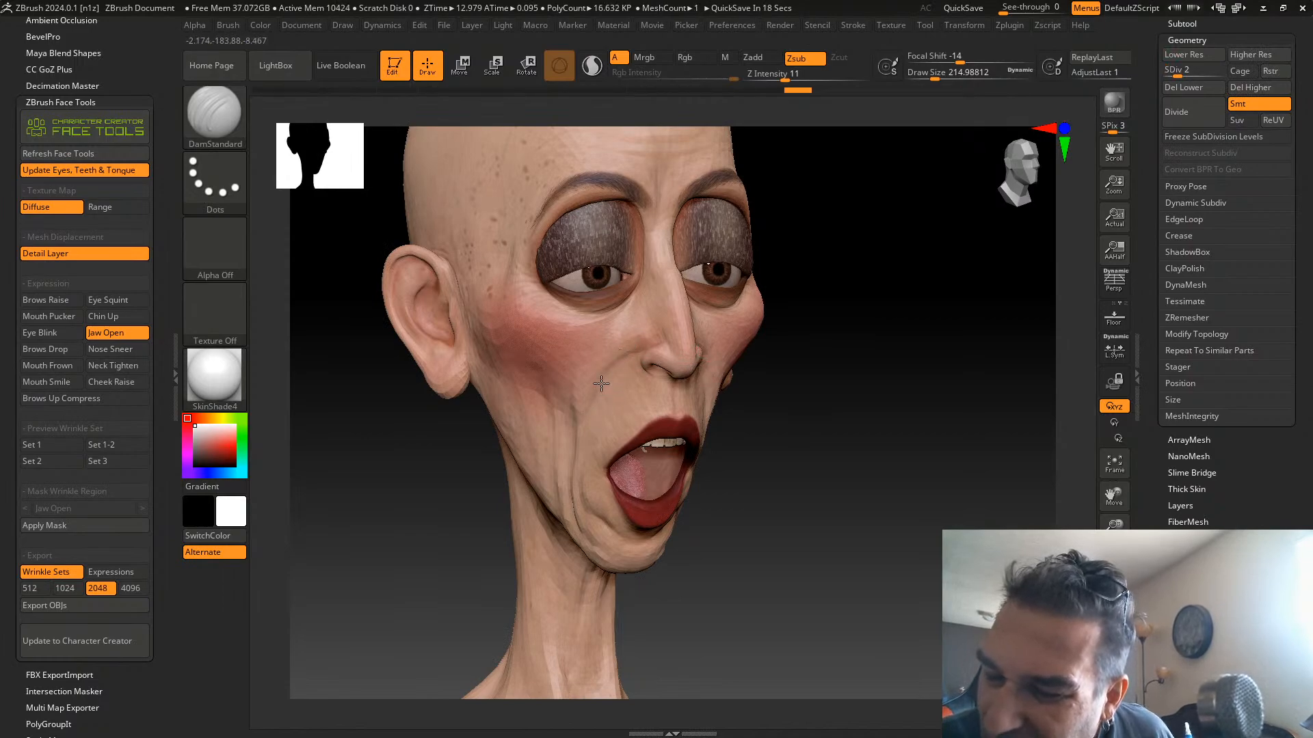
pyautogui.moveTo(605, 374); pyautogui.dragTo(590, 474)
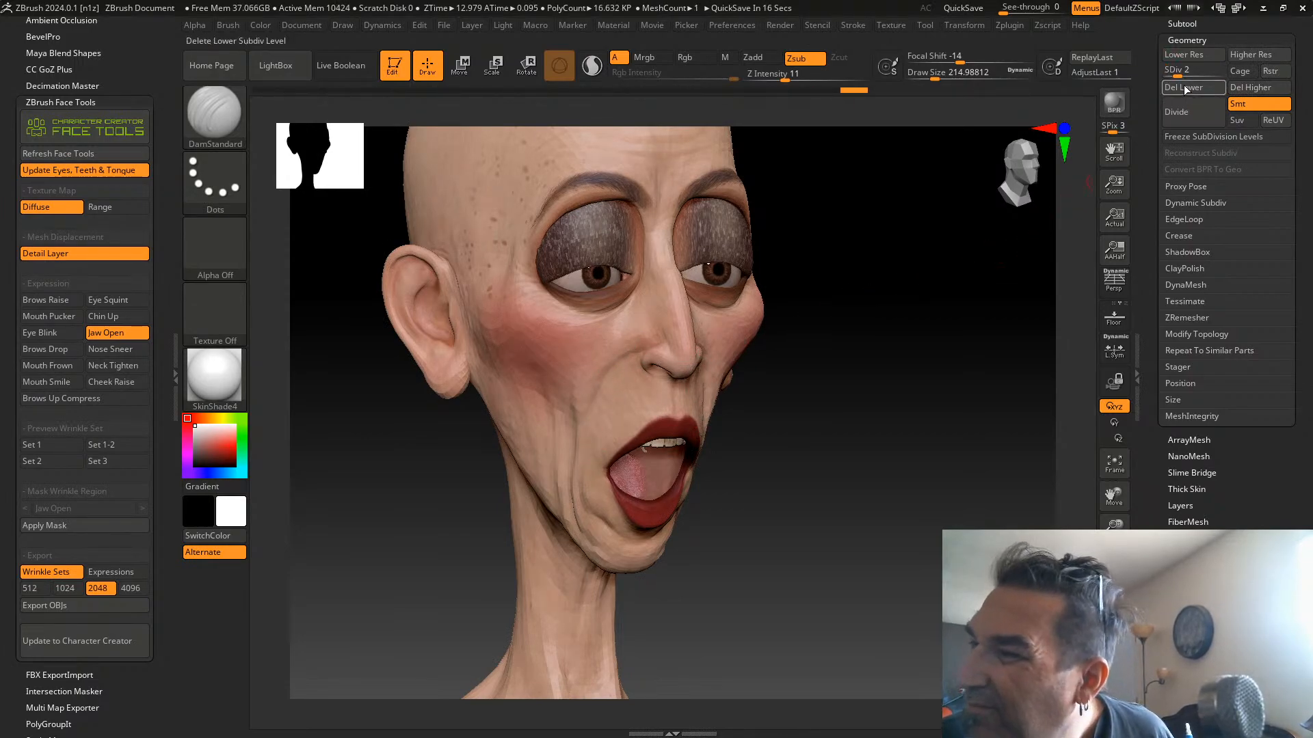
# Raise the head to subdivision level 4, carve the cheek folds beside the open mouth and turn off Jaw Open
pyautogui.moveTo(1182, 72); pyautogui.dragTo(1198, 71)
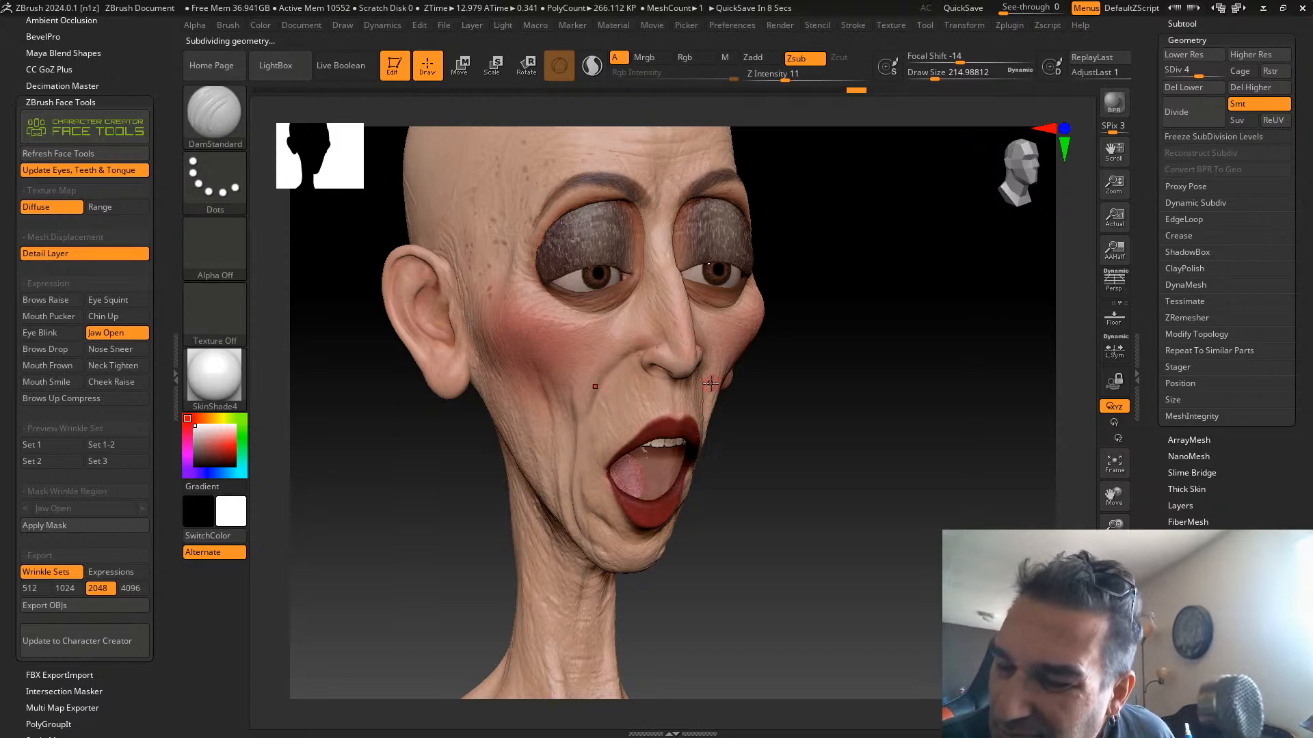
pyautogui.moveTo(711, 384)
pyautogui.mouseDown()
pyautogui.moveTo(888, 378)
pyautogui.moveTo(705, 396)
pyautogui.mouseUp()
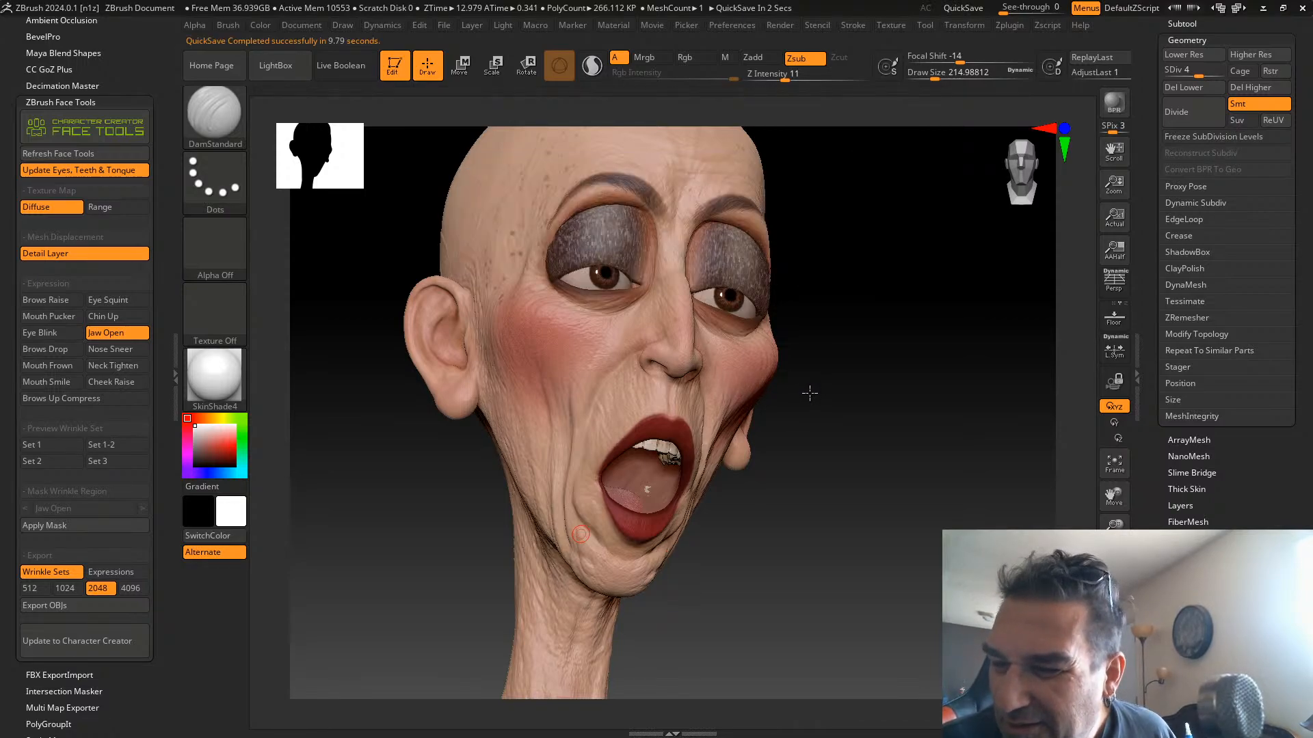
pyautogui.moveTo(813, 400); pyautogui.dragTo(835, 408)
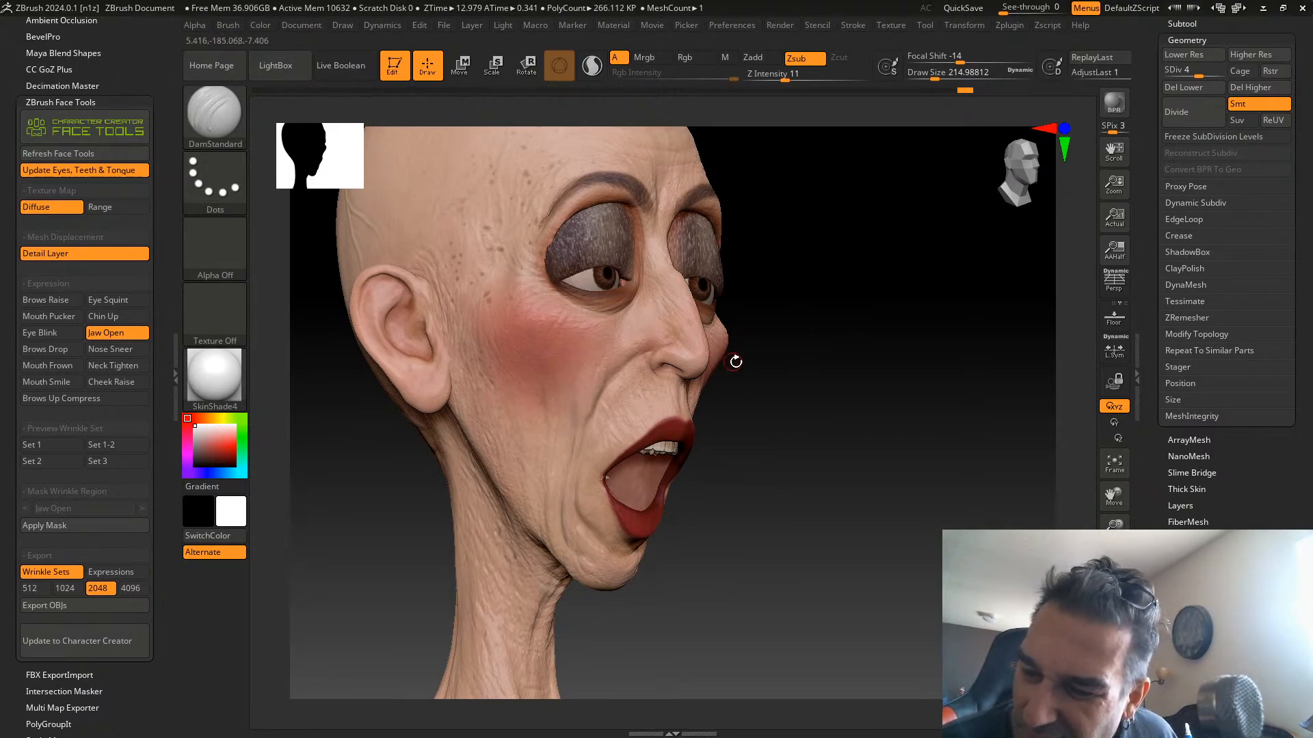
pyautogui.moveTo(736, 363); pyautogui.dragTo(619, 370)
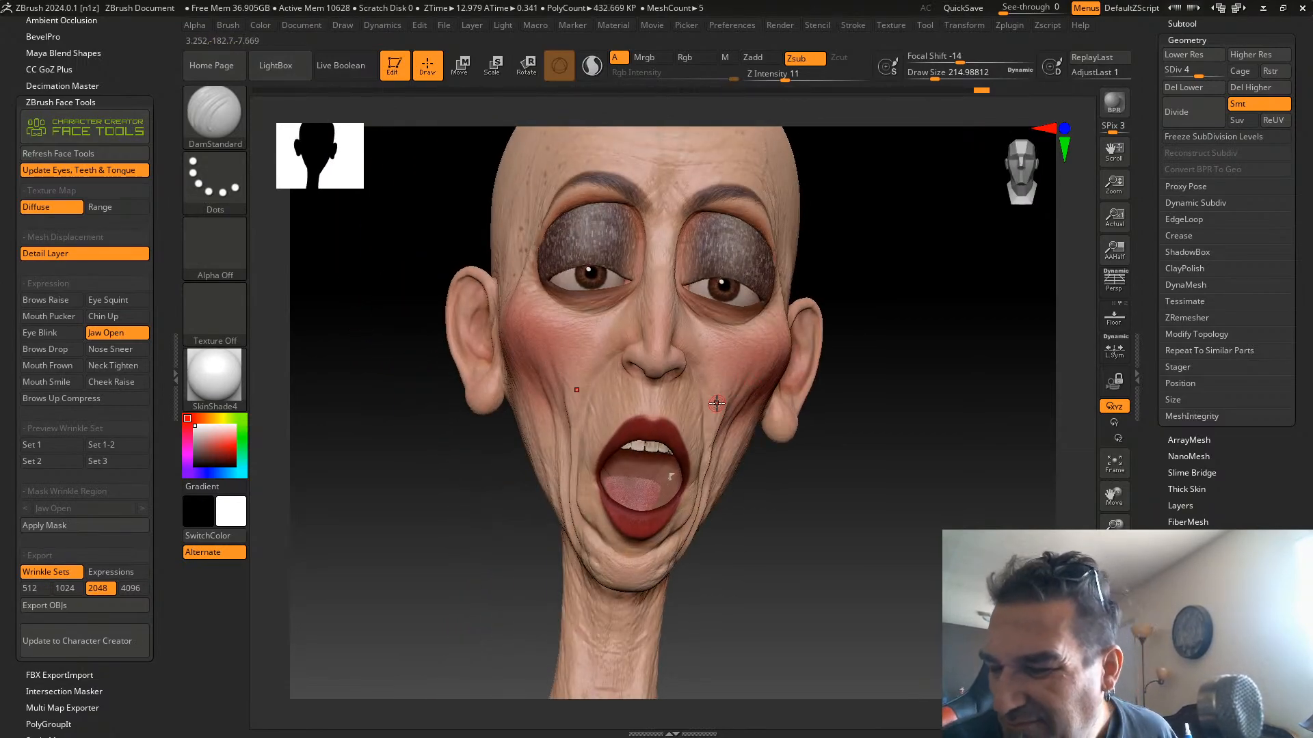
pyautogui.moveTo(826, 457); pyautogui.dragTo(769, 458)
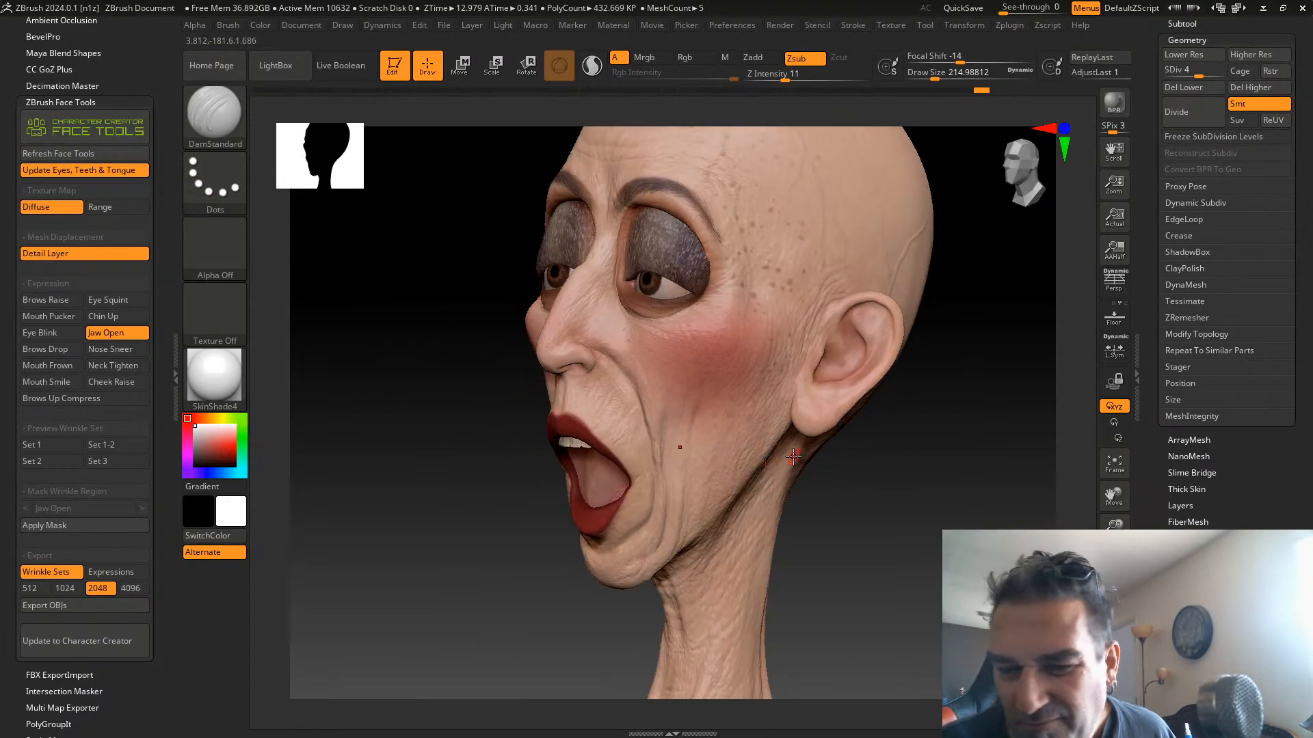
pyautogui.click(119, 333)
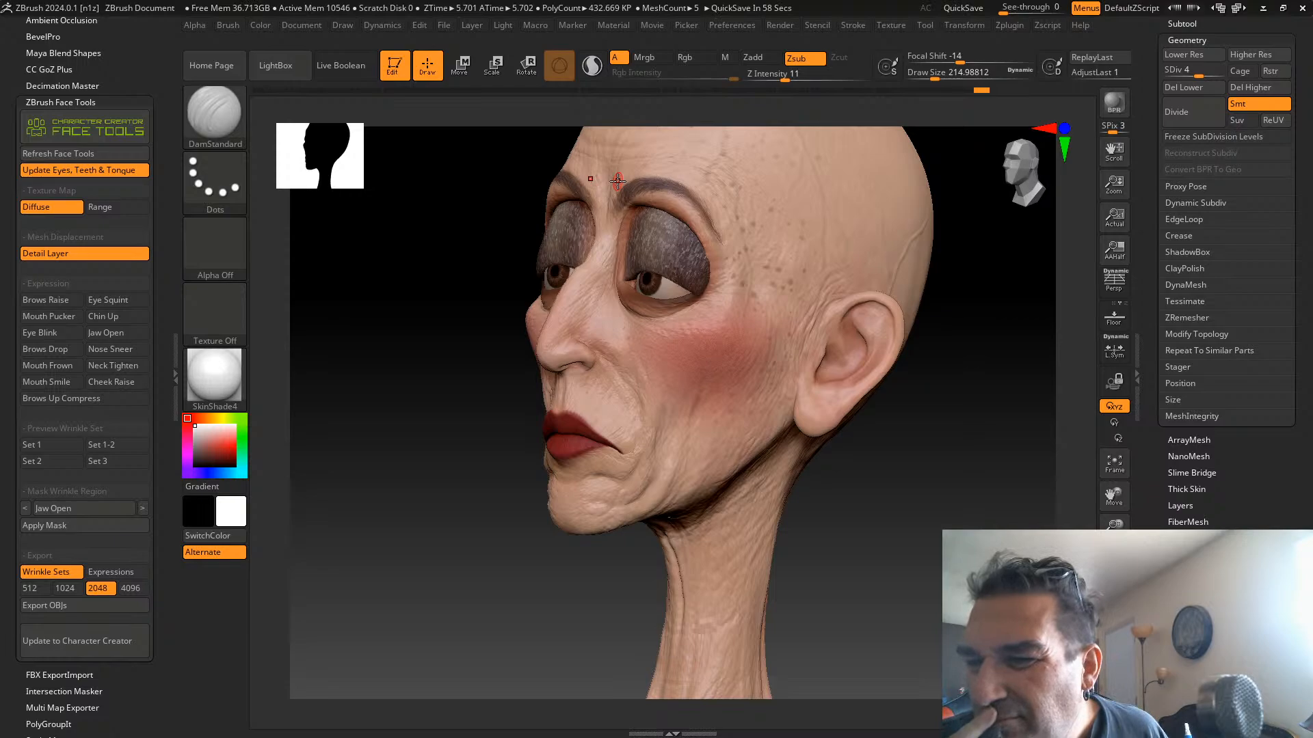
# Activate Brows Drop and adjust the outer eyelid corner with the Move brush at a Draw Size of about 656
pyautogui.click(59, 348)
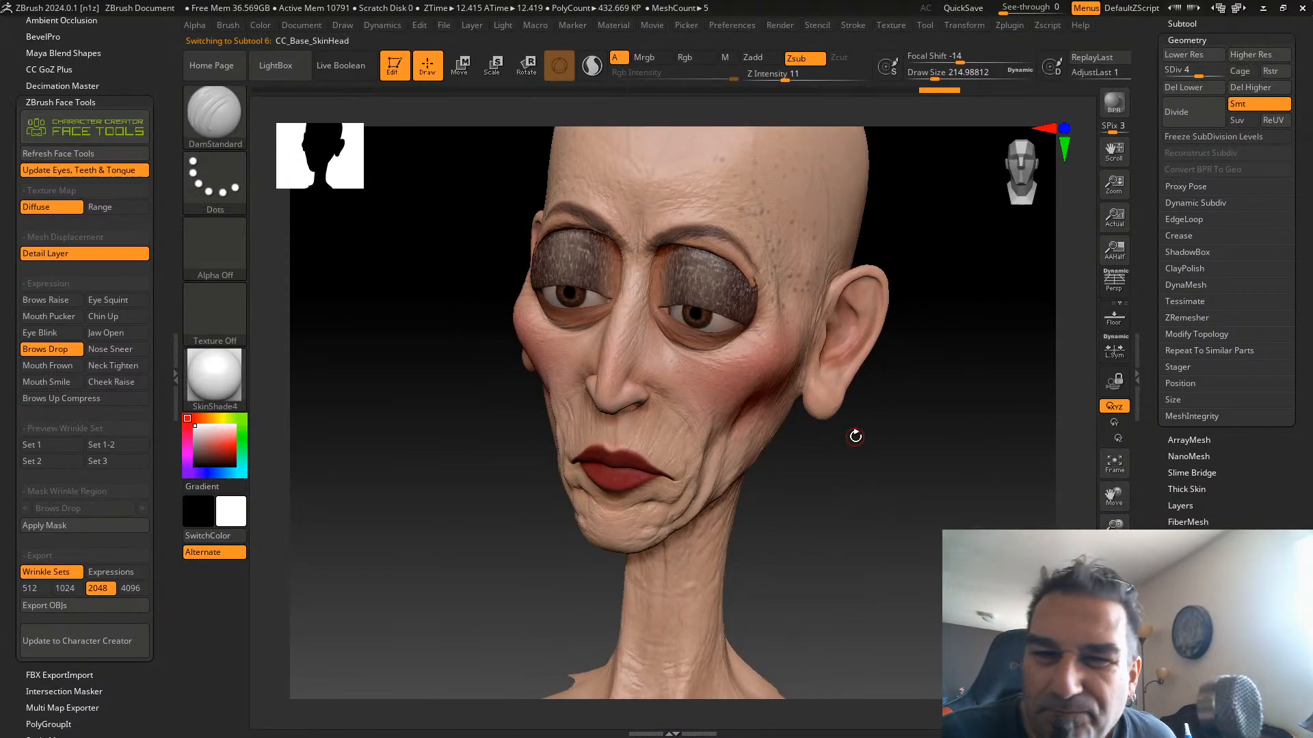
pyautogui.click(226, 105)
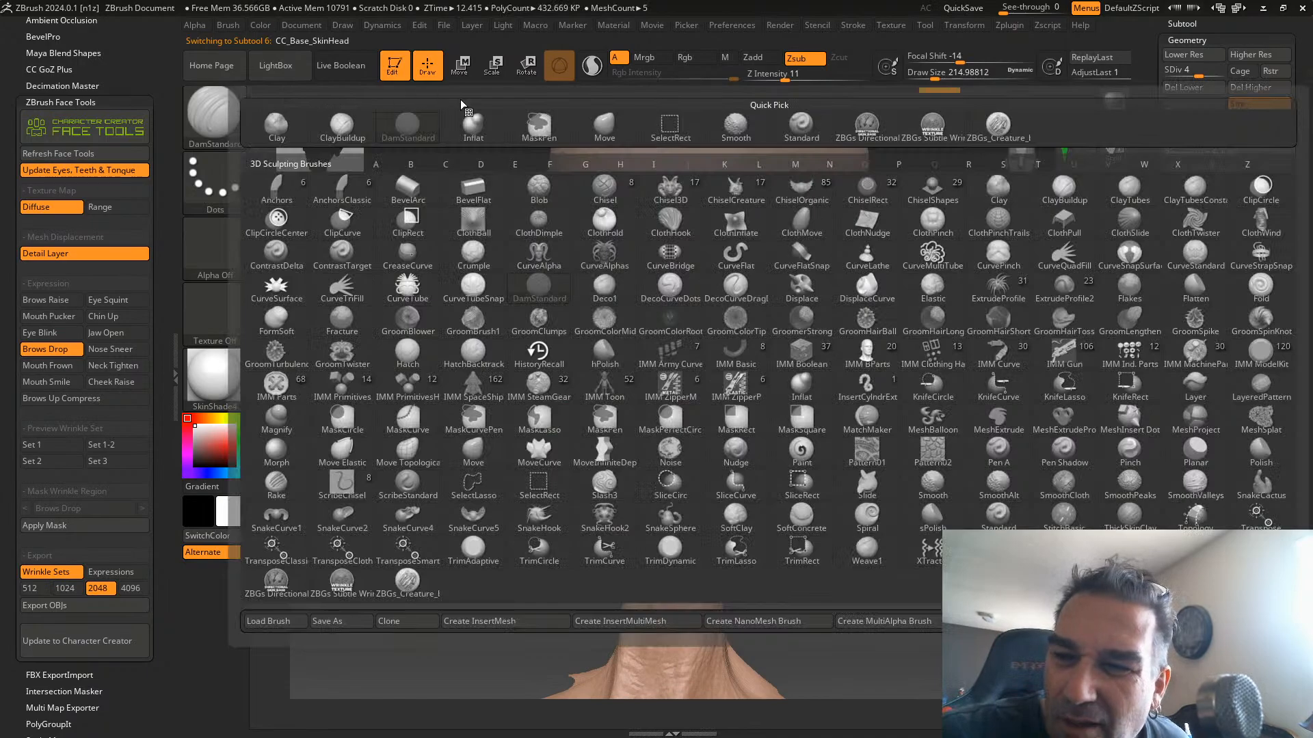
pyautogui.click(603, 124)
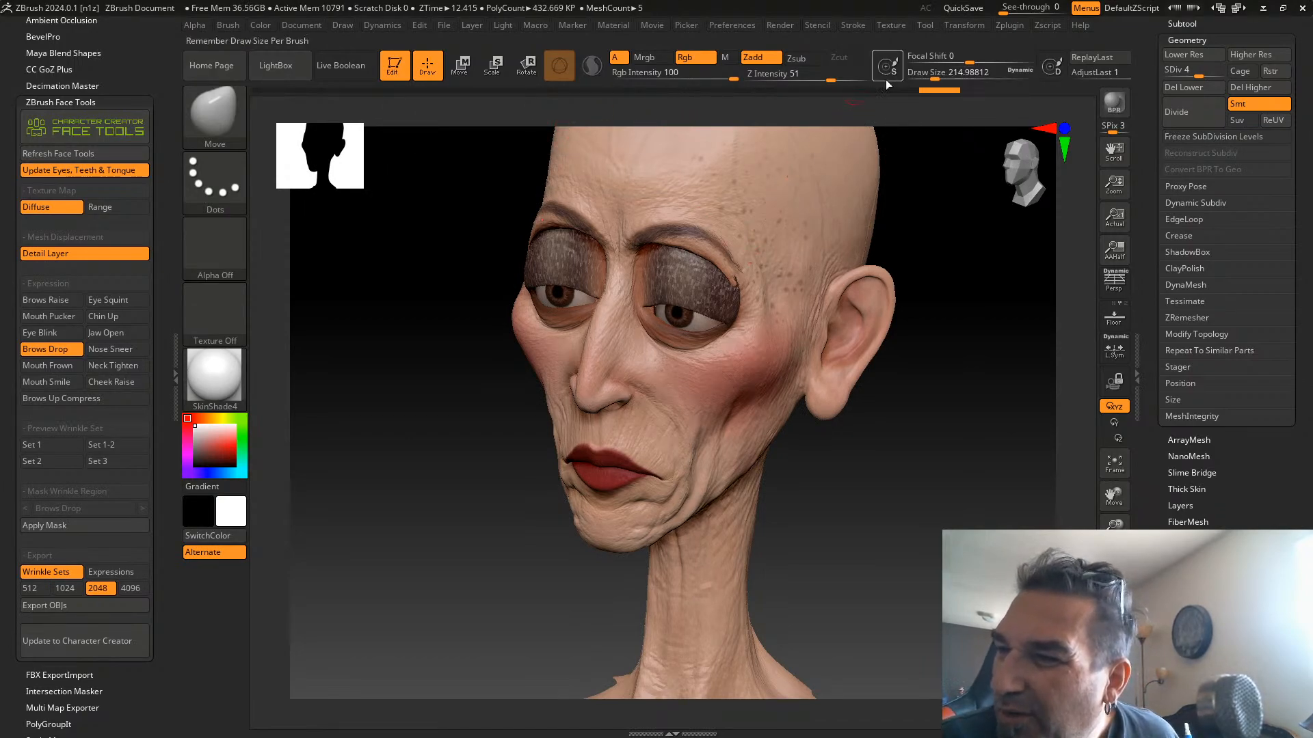
pyautogui.moveTo(935, 77); pyautogui.dragTo(953, 77)
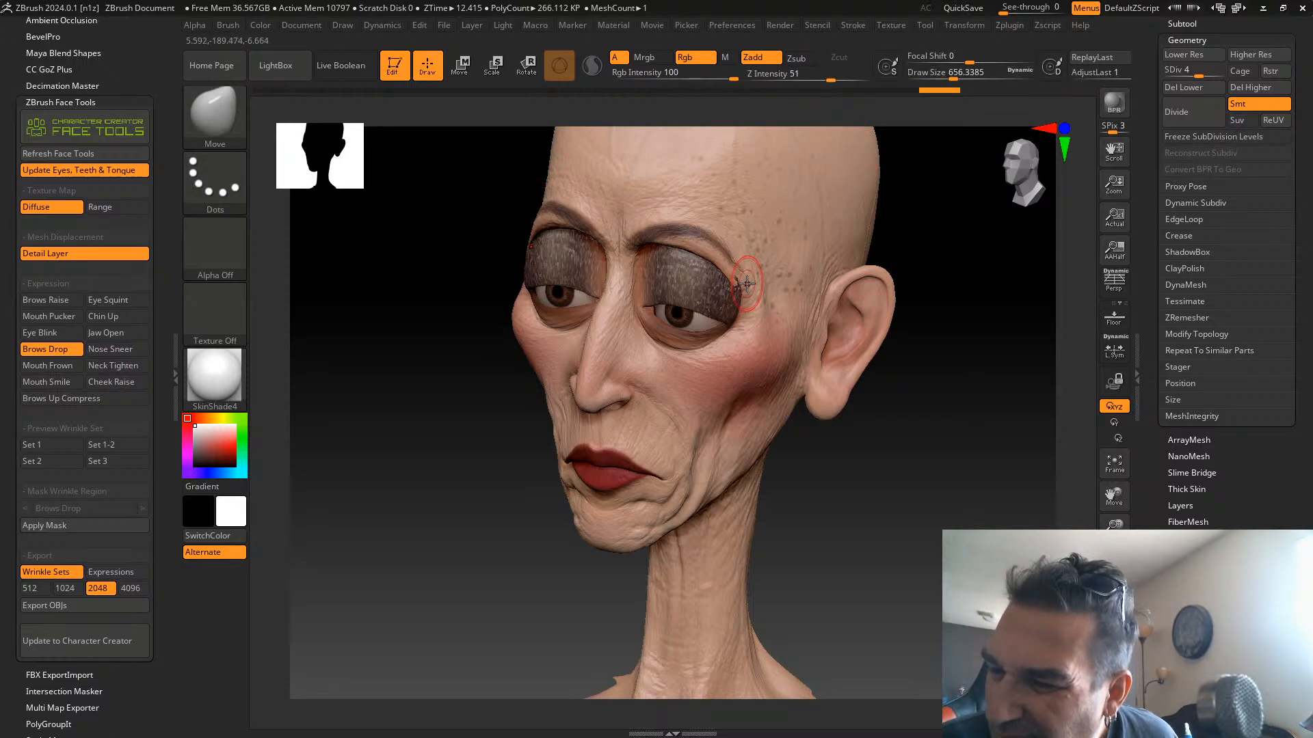
pyautogui.moveTo(747, 284); pyautogui.dragTo(745, 286)
pyautogui.moveTo(923, 355)
pyautogui.mouseDown()
pyautogui.moveTo(966, 352)
pyautogui.moveTo(896, 401)
pyautogui.mouseUp()
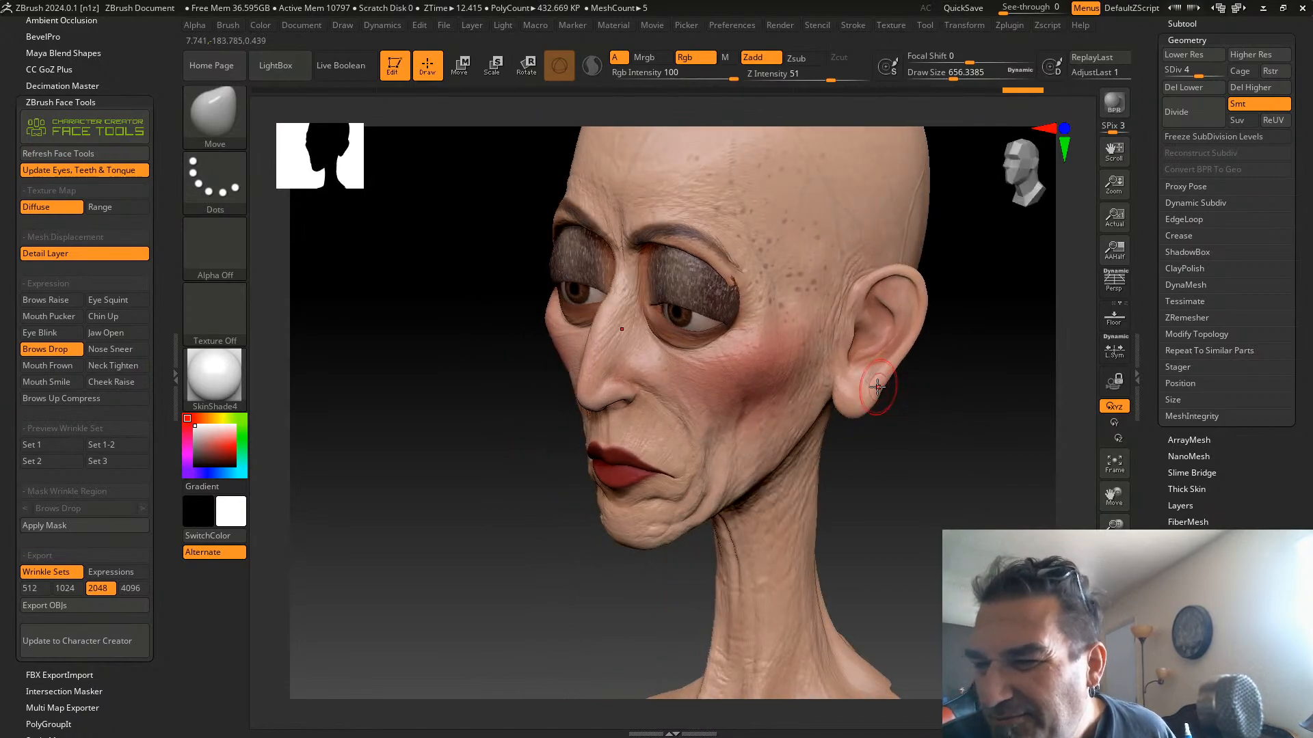
# Inflate the skin at the outer eyelid corner with the Inflat brush, undoing the last unwanted stroke
pyautogui.click(225, 100)
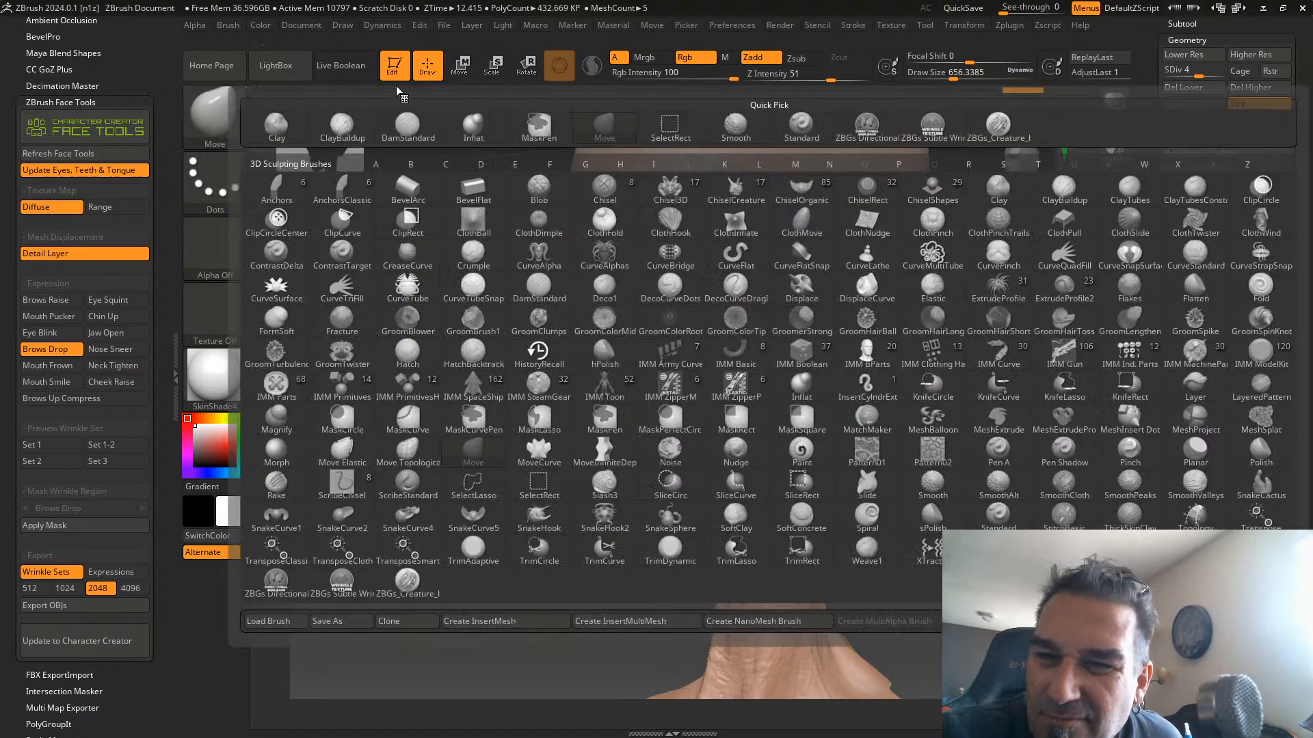
pyautogui.click(473, 125)
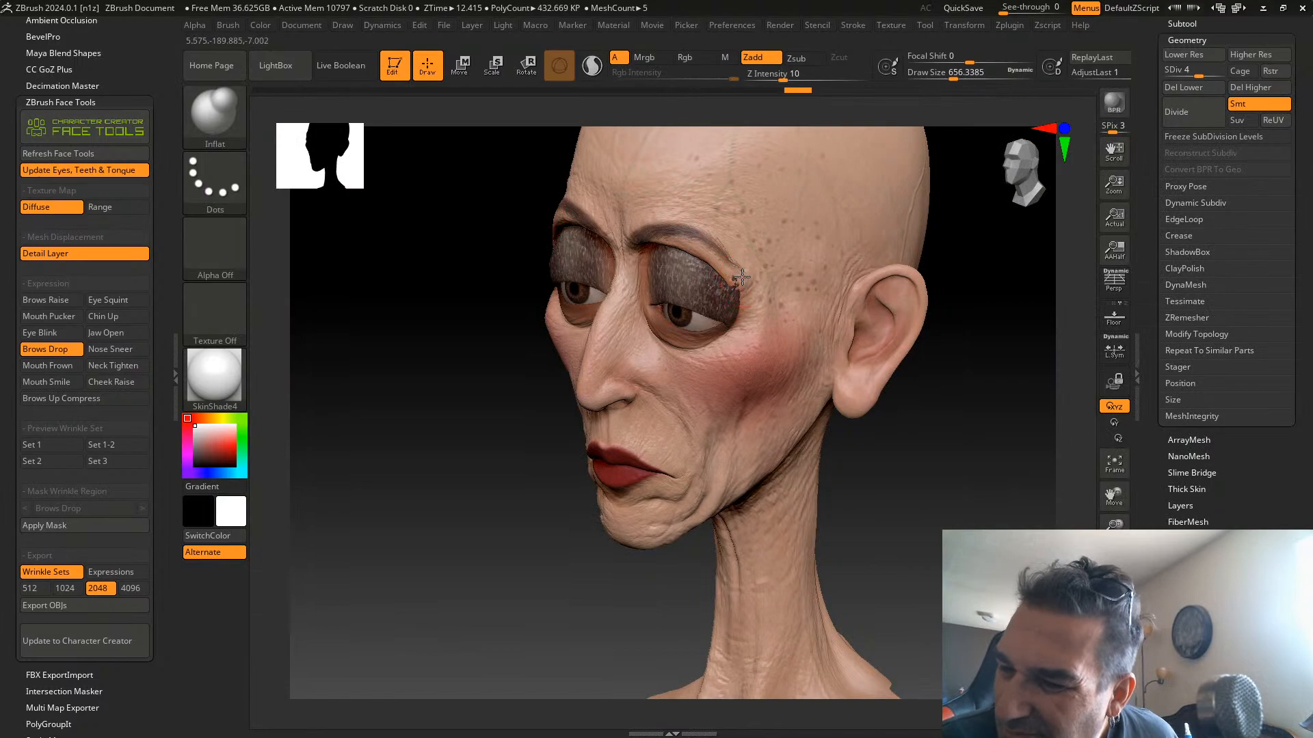
pyautogui.moveTo(742, 277); pyautogui.dragTo(742, 291)
pyautogui.hotkey('ctrl', 'z')
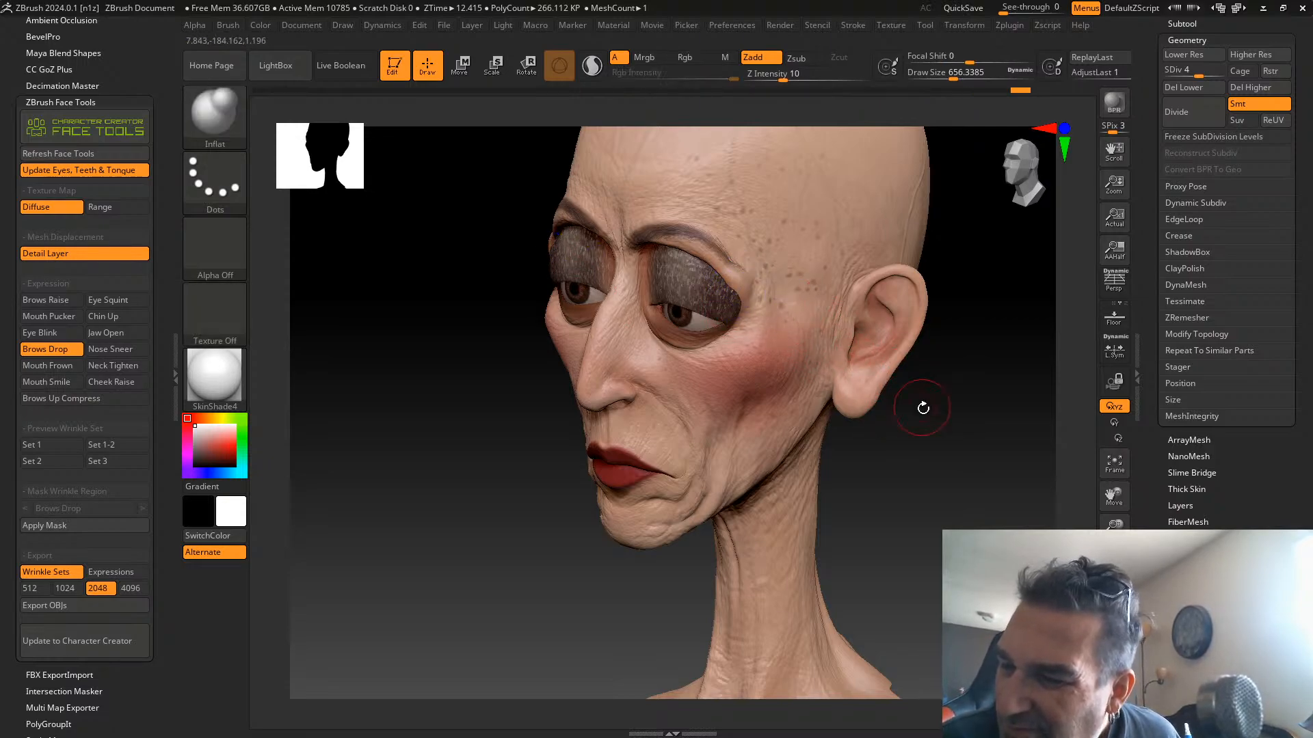
# Smooth the outer eyelid corner and the skin above it, checking the eye from several angles
pyautogui.moveTo(923, 408); pyautogui.dragTo(944, 413)
pyautogui.keyDown('shift'); pyautogui.moveTo(743, 287); pyautogui.dragTo(746, 283); pyautogui.keyUp('shift')
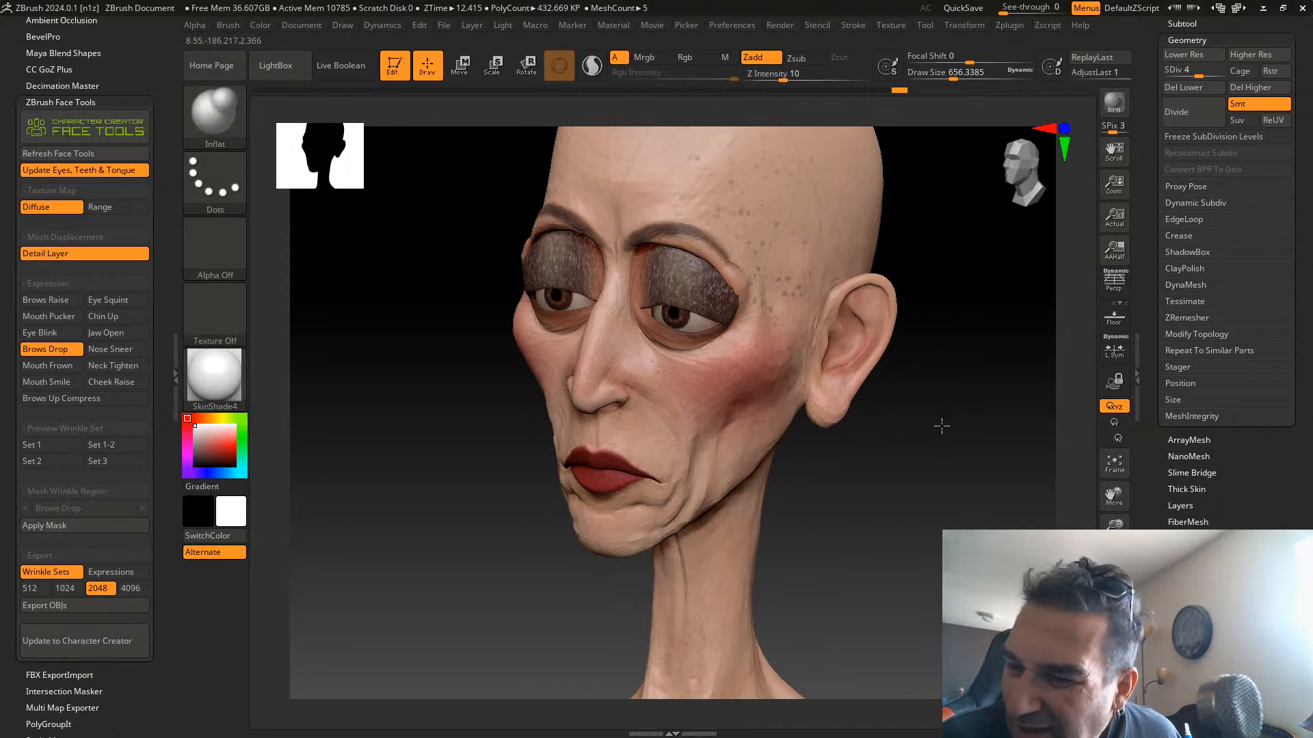
pyautogui.moveTo(940, 424); pyautogui.dragTo(971, 415)
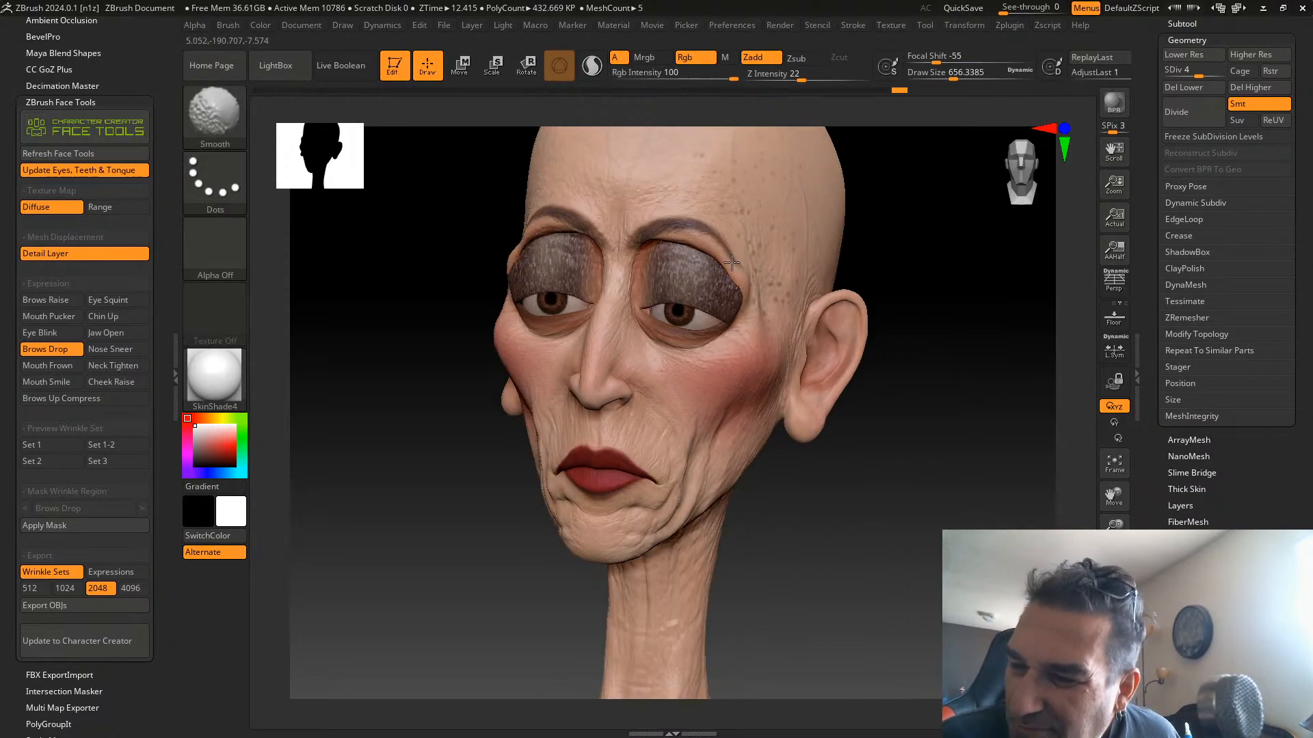
pyautogui.keyDown('shift'); pyautogui.moveTo(731, 263); pyautogui.dragTo(733, 259); pyautogui.keyUp('shift')
pyautogui.moveTo(872, 465); pyautogui.dragTo(901, 452)
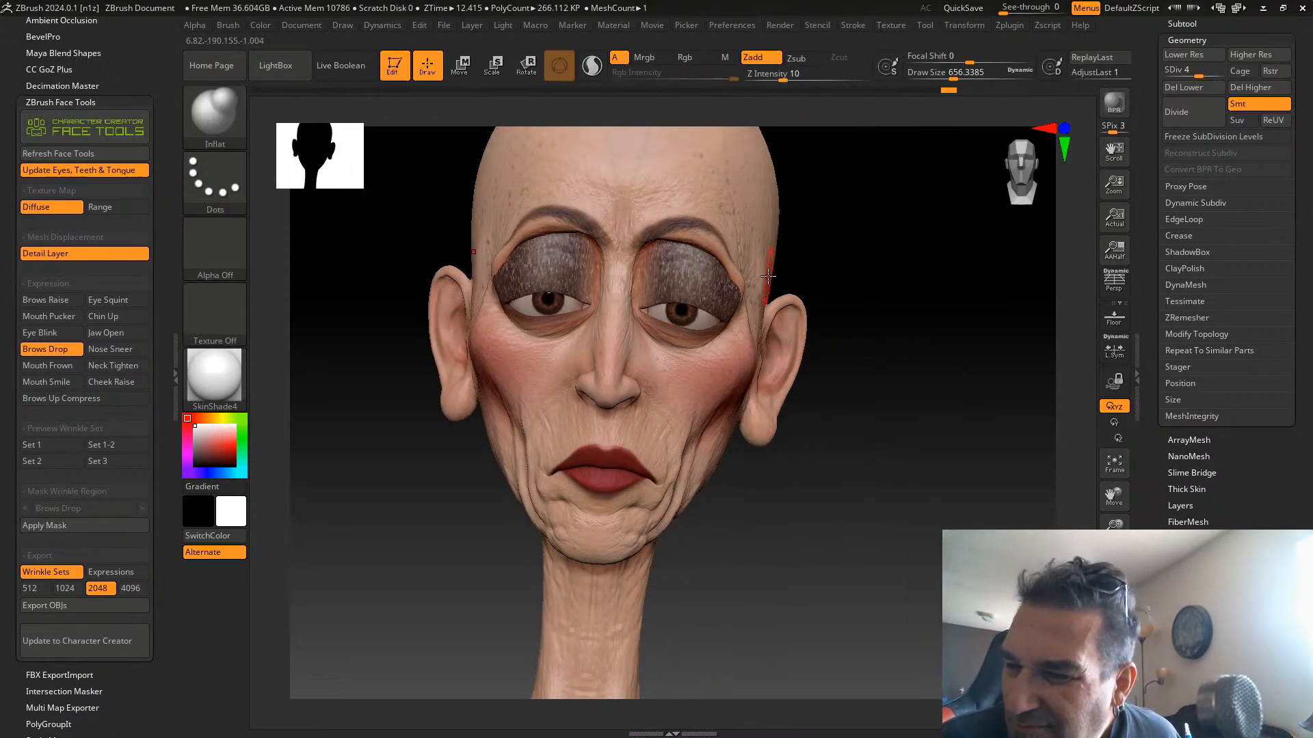
# Lower the head with Brows Drop active to subdivision level 1
pyautogui.moveTo(847, 258); pyautogui.dragTo(740, 287)
pyautogui.moveTo(896, 386)
pyautogui.mouseDown()
pyautogui.moveTo(868, 403)
pyautogui.moveTo(938, 396)
pyautogui.mouseUp()
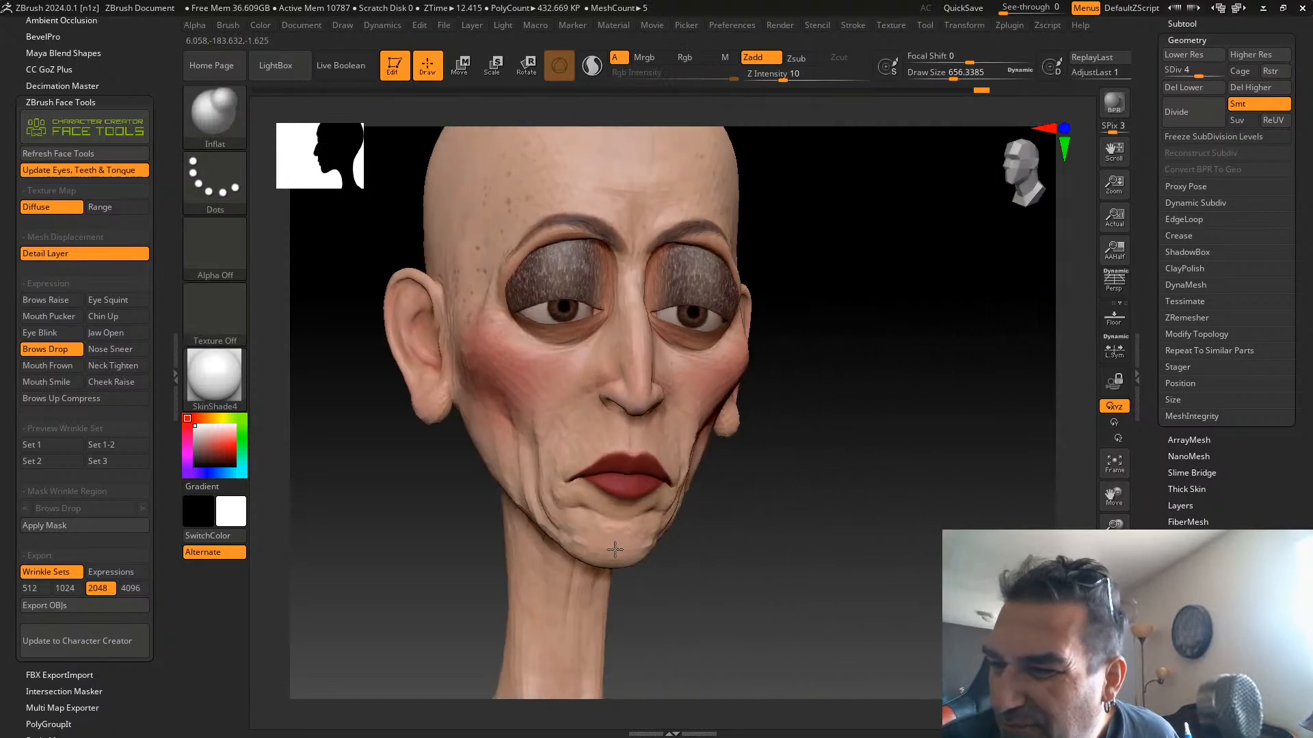
pyautogui.moveTo(853, 240); pyautogui.dragTo(814, 223)
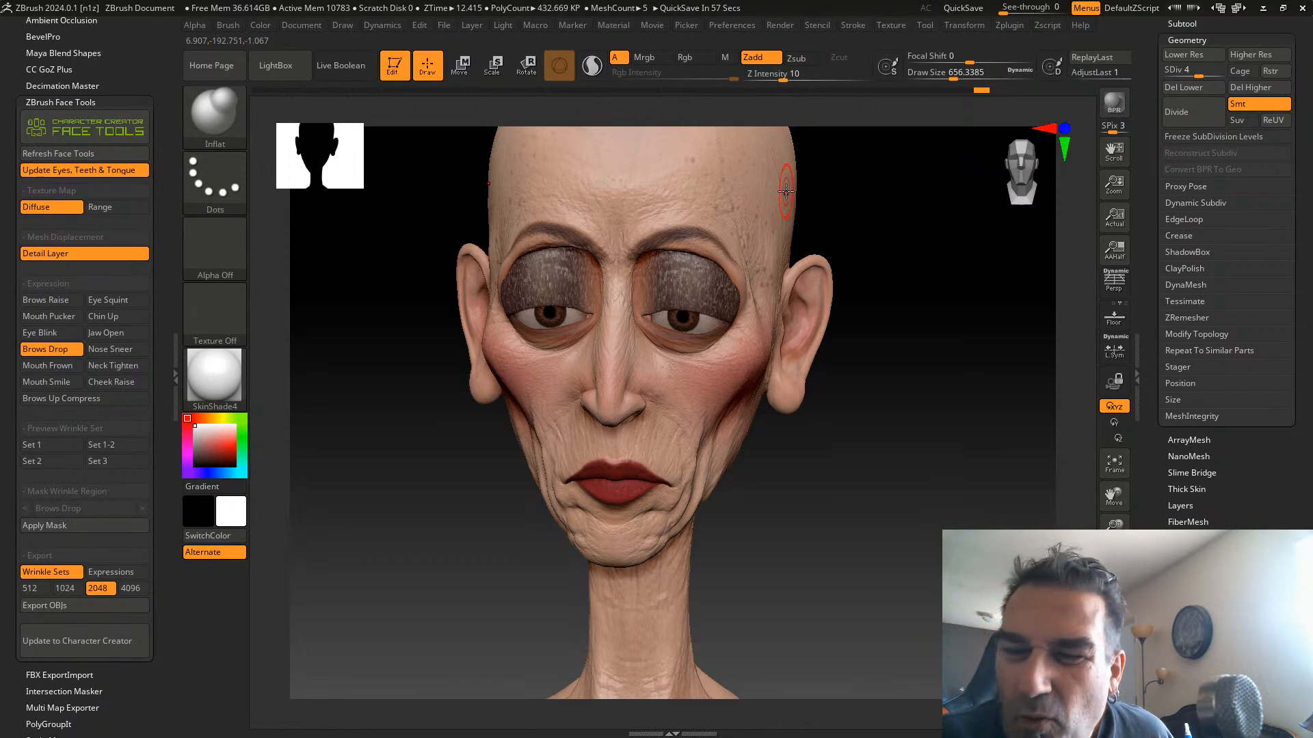
pyautogui.hotkey('shift', 'd')
pyautogui.hotkey('shift', 'd')
pyautogui.hotkey('shift', 'd')
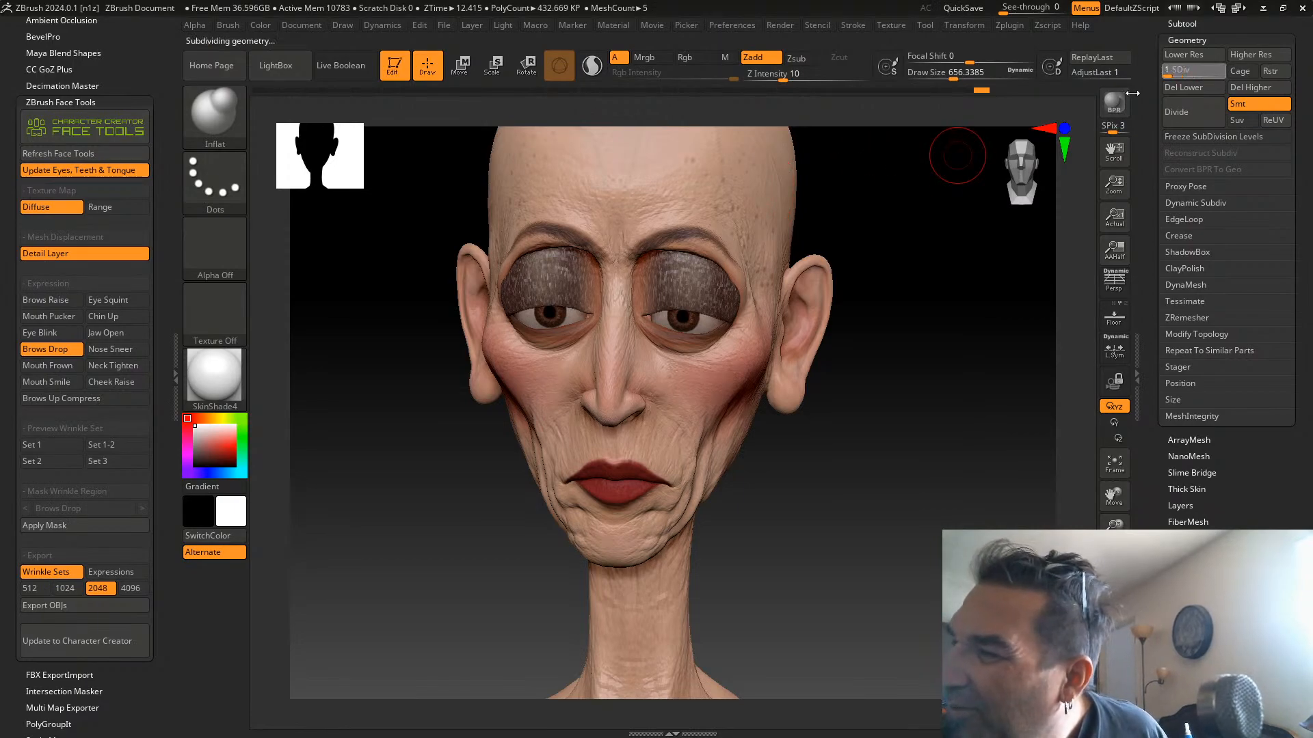
pyautogui.moveTo(931, 284)
pyautogui.mouseDown()
pyautogui.moveTo(893, 367)
pyautogui.moveTo(902, 375)
pyautogui.moveTo(645, 331)
pyautogui.mouseUp()
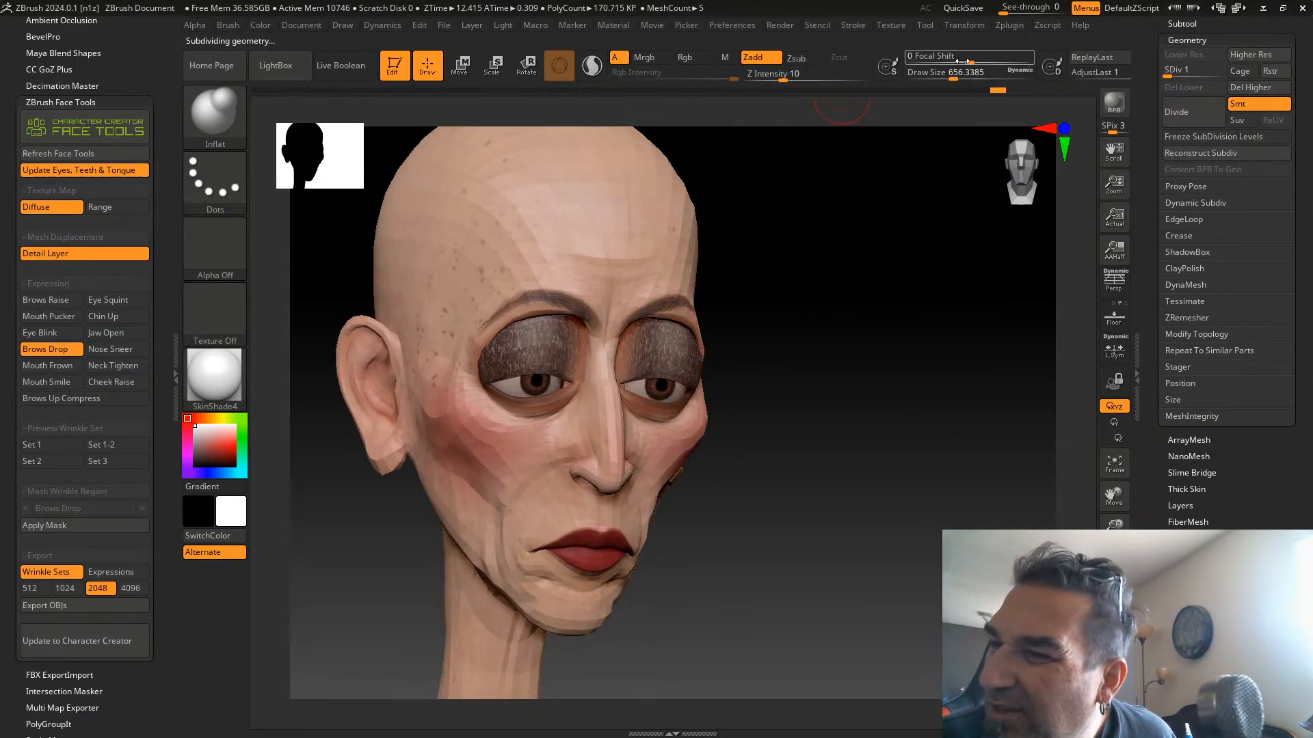
# Build up the inner brow area with the Inflat brush at a Draw Size of about 881 and smooth the inner eye socket
pyautogui.moveTo(936, 73); pyautogui.dragTo(962, 72)
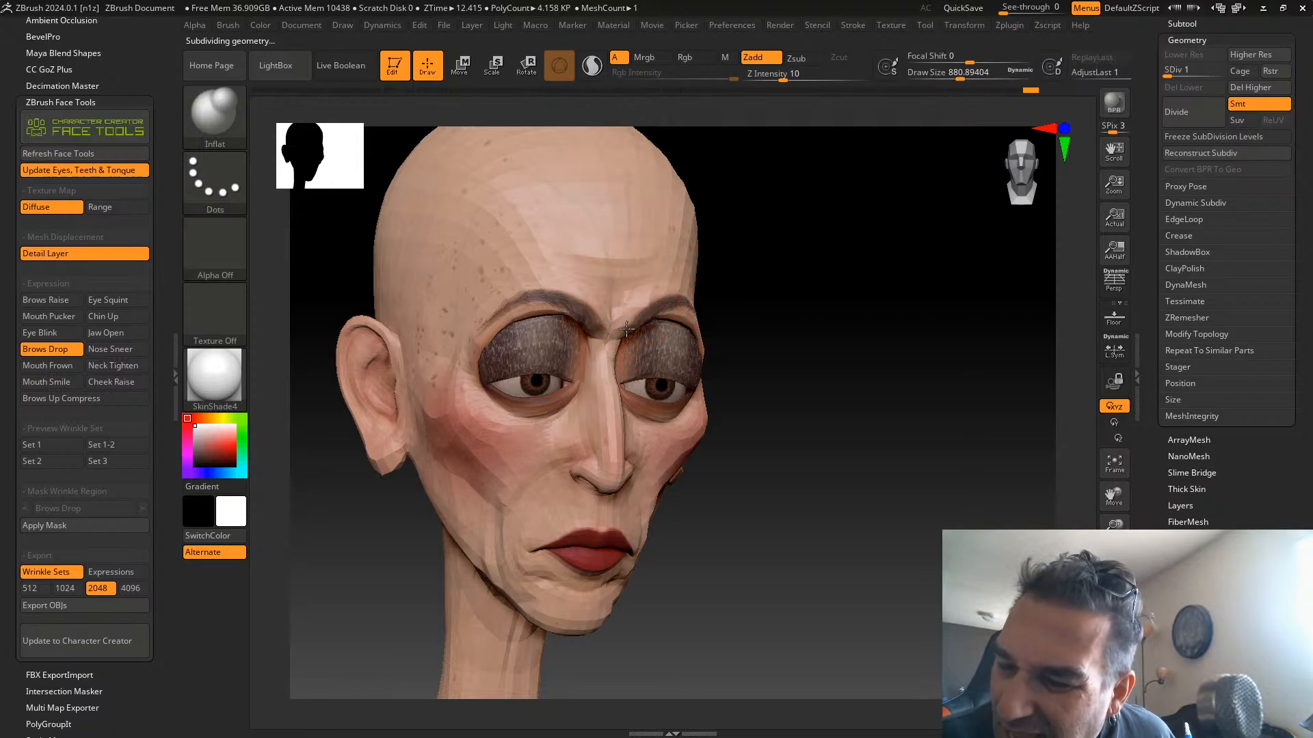
pyautogui.moveTo(831, 275); pyautogui.dragTo(752, 270)
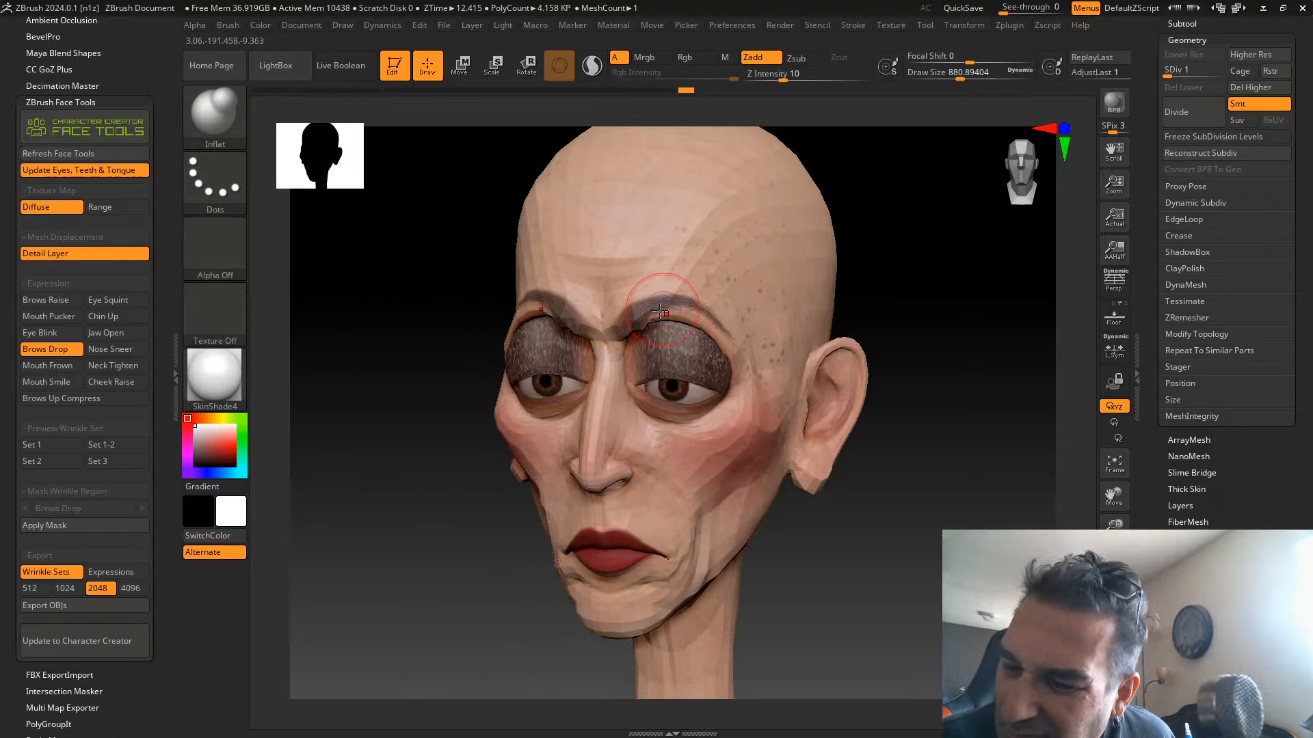
pyautogui.moveTo(879, 298); pyautogui.dragTo(937, 296)
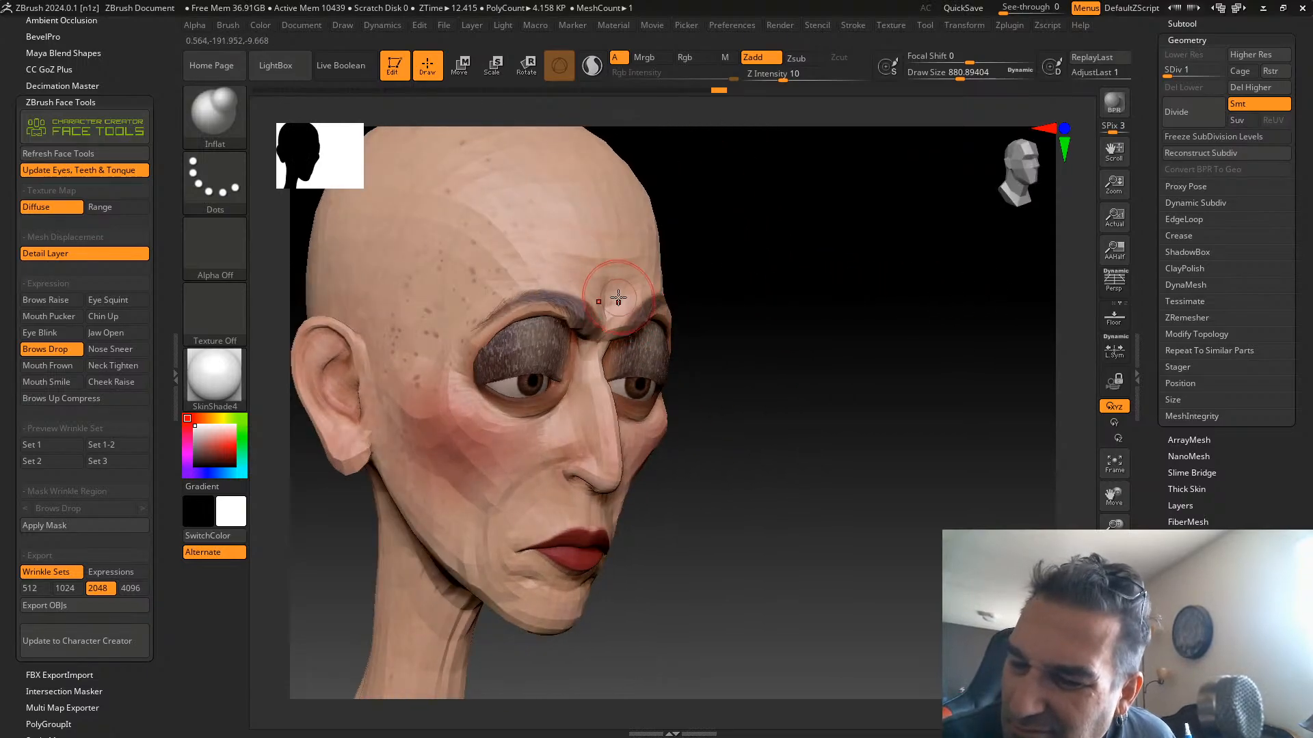
pyautogui.moveTo(632, 295)
pyautogui.mouseDown()
pyautogui.moveTo(621, 305)
pyautogui.moveTo(629, 273)
pyautogui.mouseUp()
pyautogui.moveTo(679, 234)
pyautogui.mouseDown()
pyautogui.moveTo(832, 284)
pyautogui.moveTo(847, 269)
pyautogui.moveTo(947, 269)
pyautogui.moveTo(838, 273)
pyautogui.moveTo(847, 294)
pyautogui.moveTo(791, 273)
pyautogui.mouseUp()
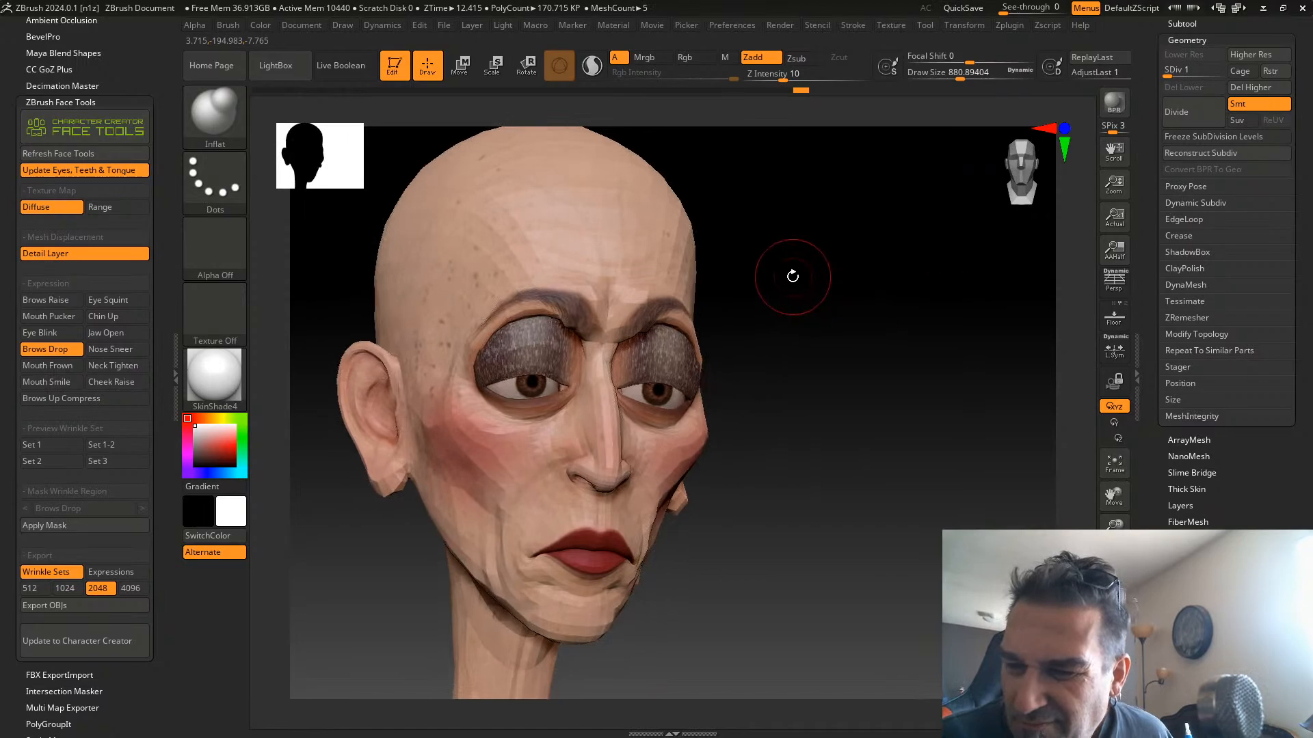
pyautogui.press('shift')
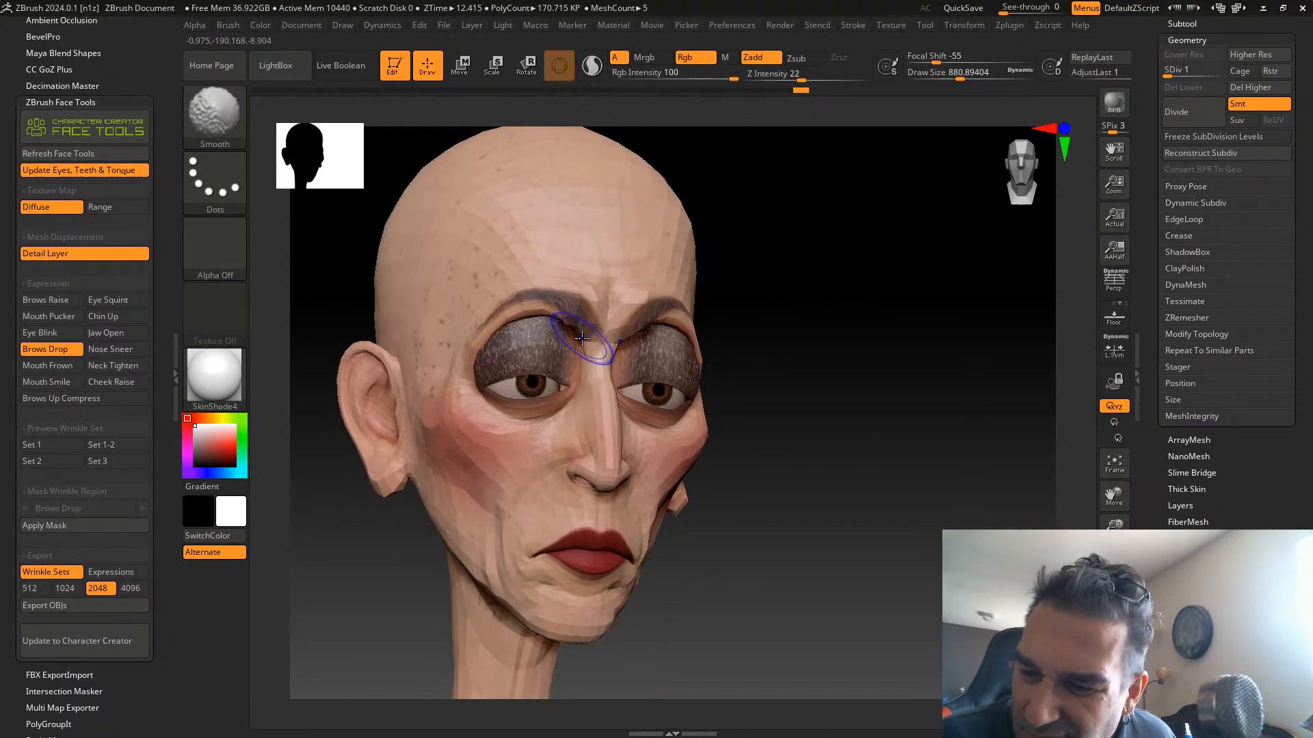
pyautogui.moveTo(581, 338)
pyautogui.keyDown('shift'); pyautogui.mouseDown()
pyautogui.moveTo(574, 312)
pyautogui.moveTo(590, 332)
pyautogui.mouseUp(); pyautogui.keyUp('shift')
pyautogui.moveTo(720, 200)
pyautogui.mouseDown()
pyautogui.moveTo(785, 245)
pyautogui.moveTo(695, 281)
pyautogui.mouseUp()
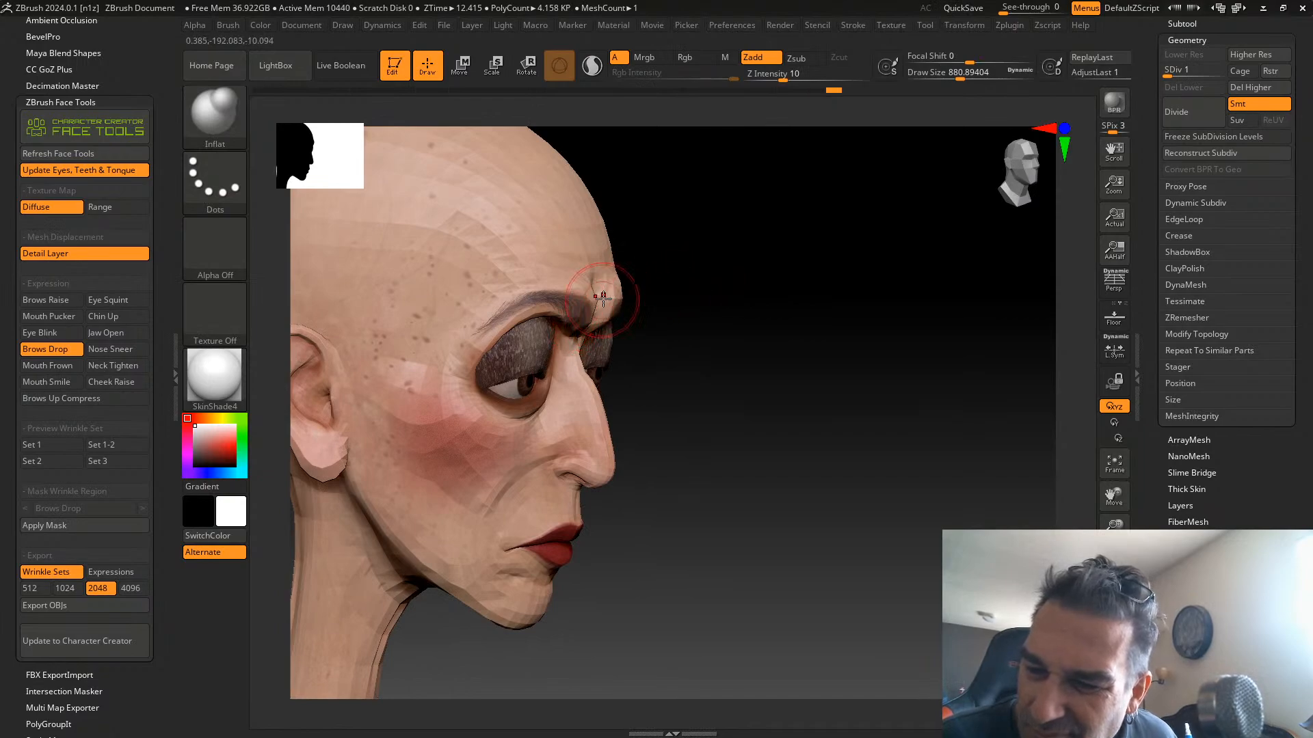
# Pull the inner brows down into a frown over the nose bridge with the Move brush at a Draw Size of about 1429
pyautogui.press('b')
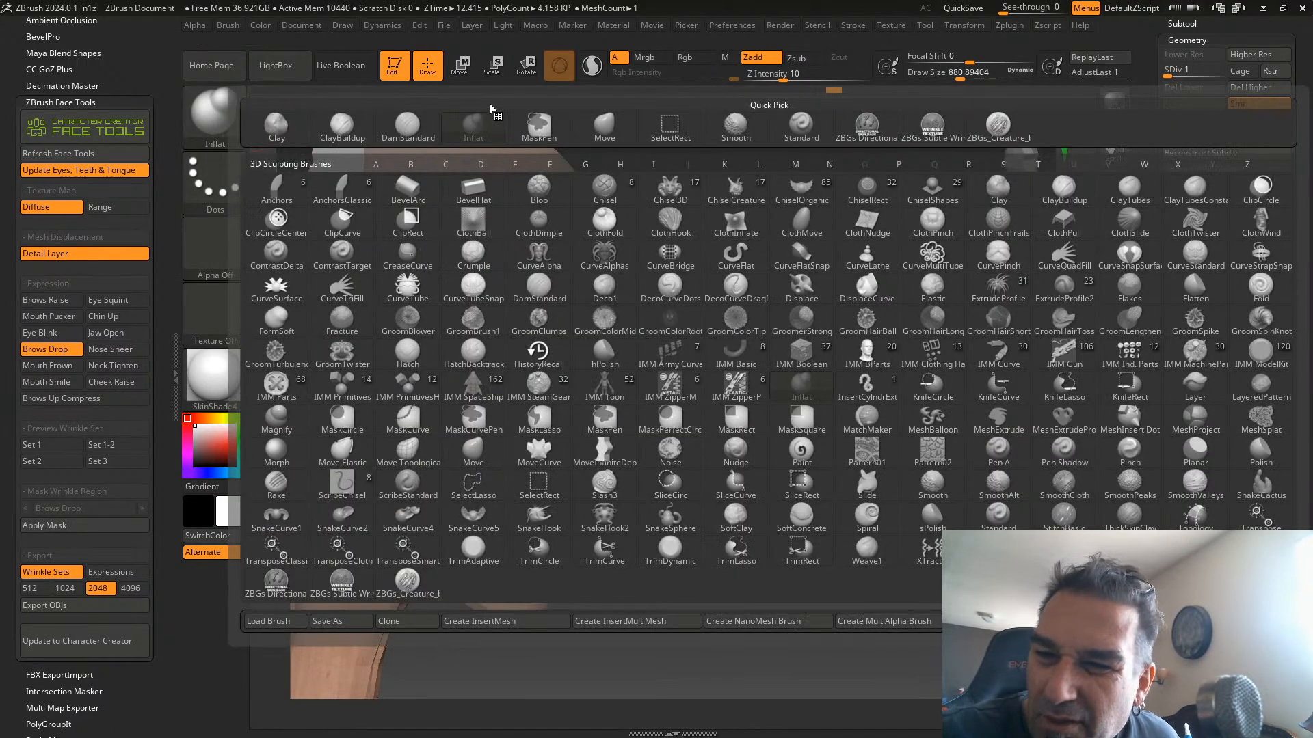
pyautogui.click(605, 127)
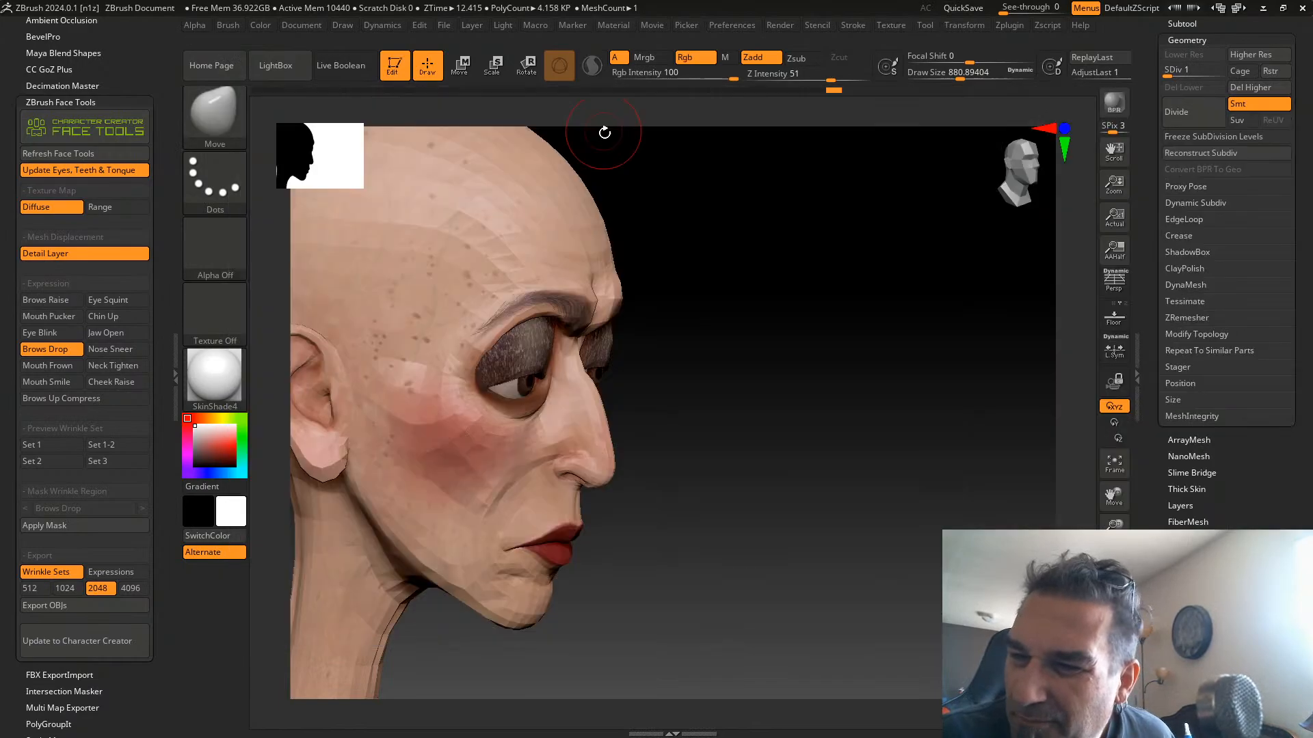
pyautogui.moveTo(832, 198); pyautogui.dragTo(756, 260)
pyautogui.moveTo(955, 71); pyautogui.dragTo(962, 74)
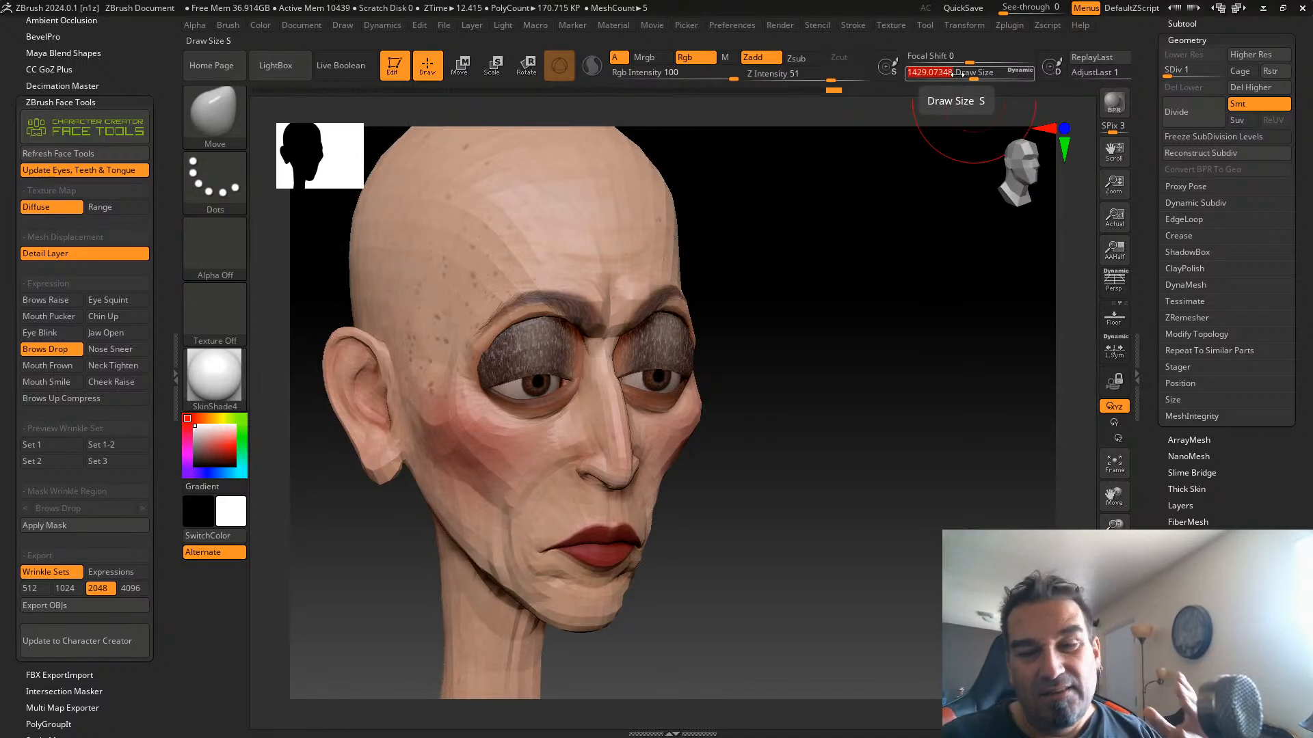
pyautogui.moveTo(632, 305); pyautogui.dragTo(630, 323)
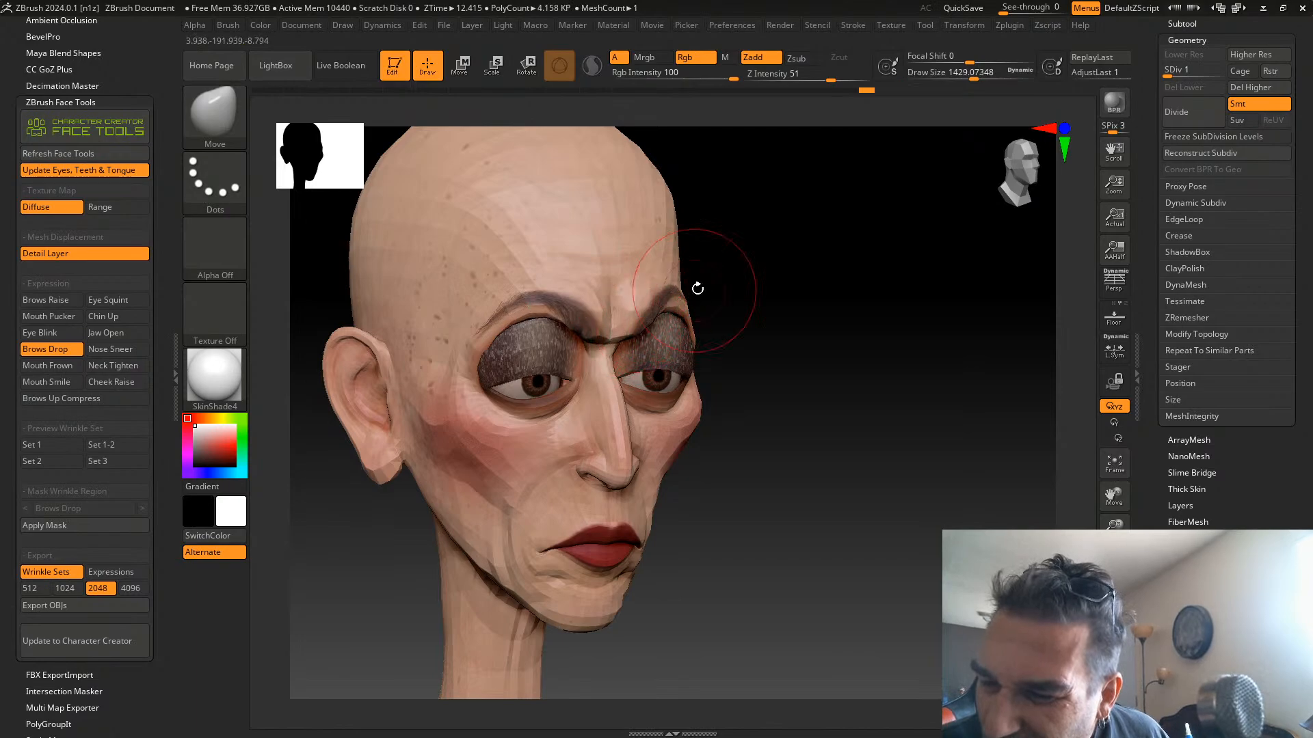
pyautogui.keyDown('shift'); pyautogui.moveTo(698, 284); pyautogui.dragTo(784, 261); pyautogui.keyUp('shift')
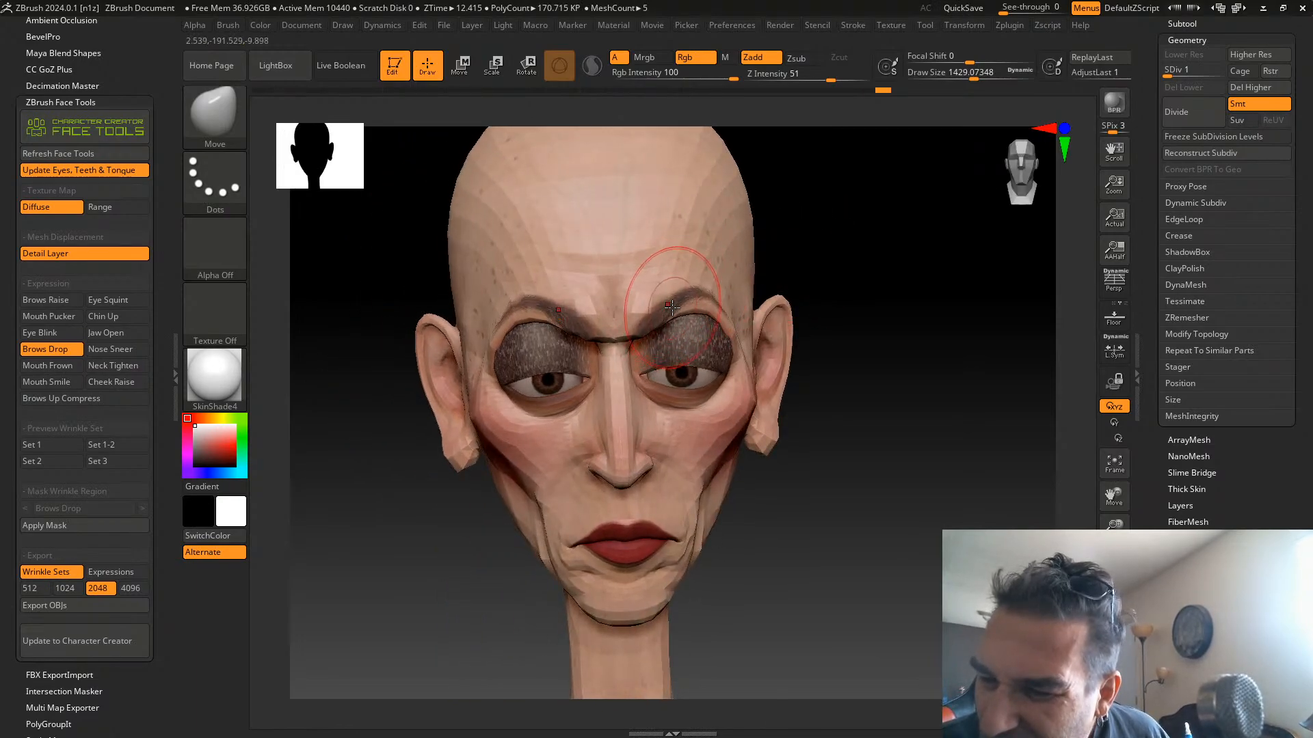
pyautogui.moveTo(841, 234)
pyautogui.mouseDown()
pyautogui.moveTo(853, 223)
pyautogui.moveTo(870, 246)
pyautogui.moveTo(832, 223)
pyautogui.mouseUp()
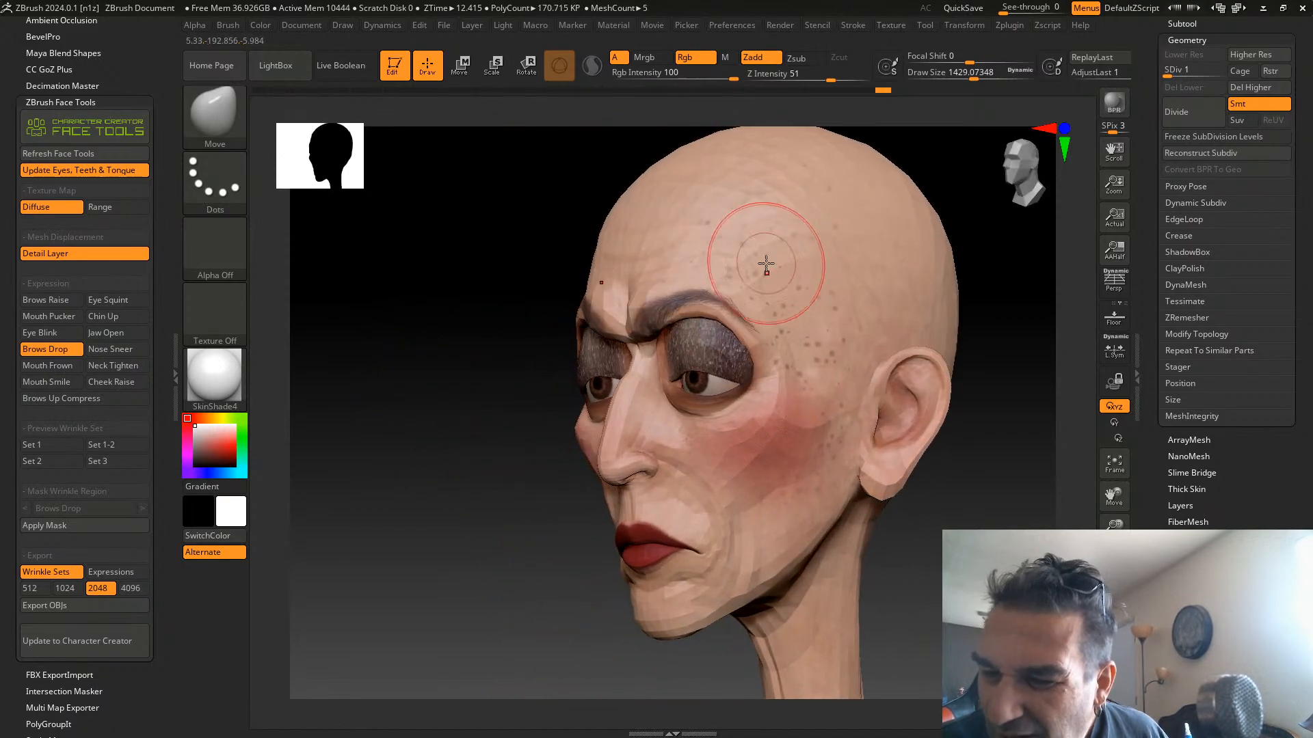
pyautogui.moveTo(443, 484); pyautogui.dragTo(460, 479)
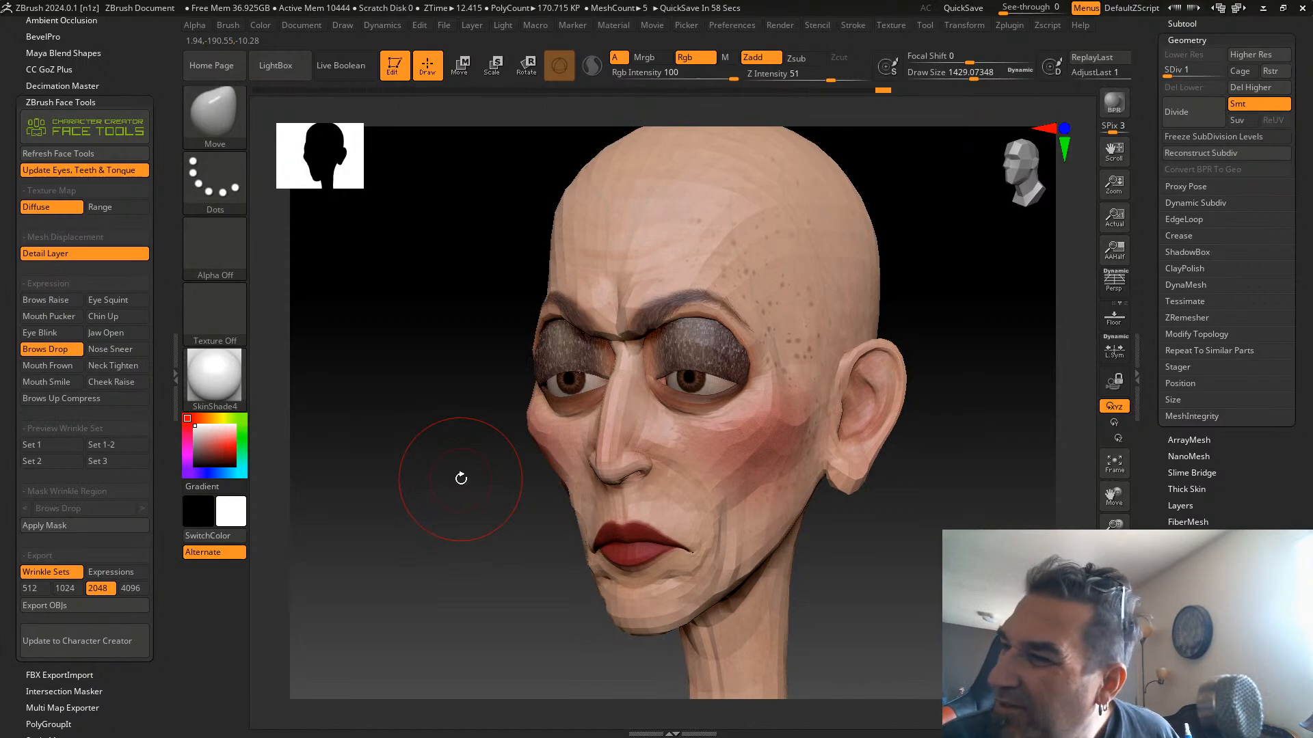
# Check the frown at subdivision level 6 and set the head to subdivision level 3
pyautogui.moveTo(1186, 71); pyautogui.dragTo(1234, 81)
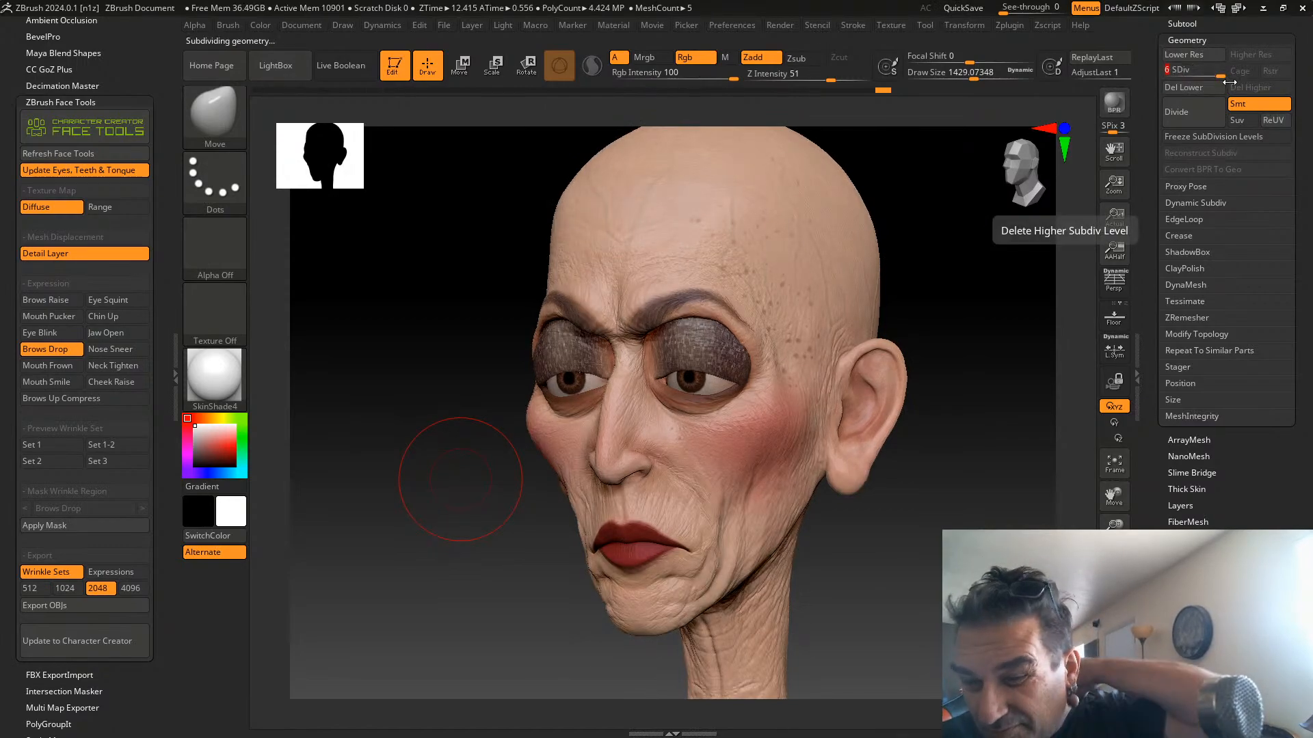
pyautogui.moveTo(925, 269)
pyautogui.mouseDown()
pyautogui.moveTo(982, 249)
pyautogui.moveTo(937, 267)
pyautogui.mouseUp()
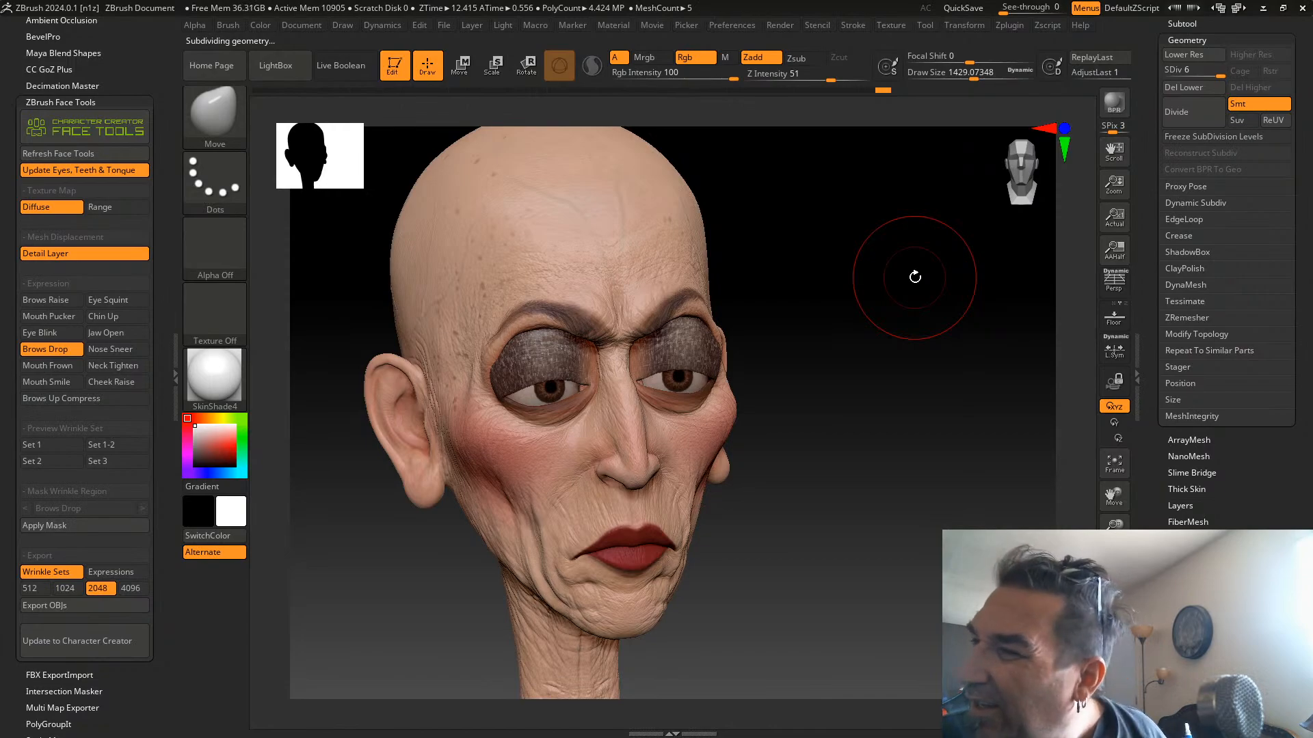
pyautogui.moveTo(1202, 71); pyautogui.dragTo(1185, 72)
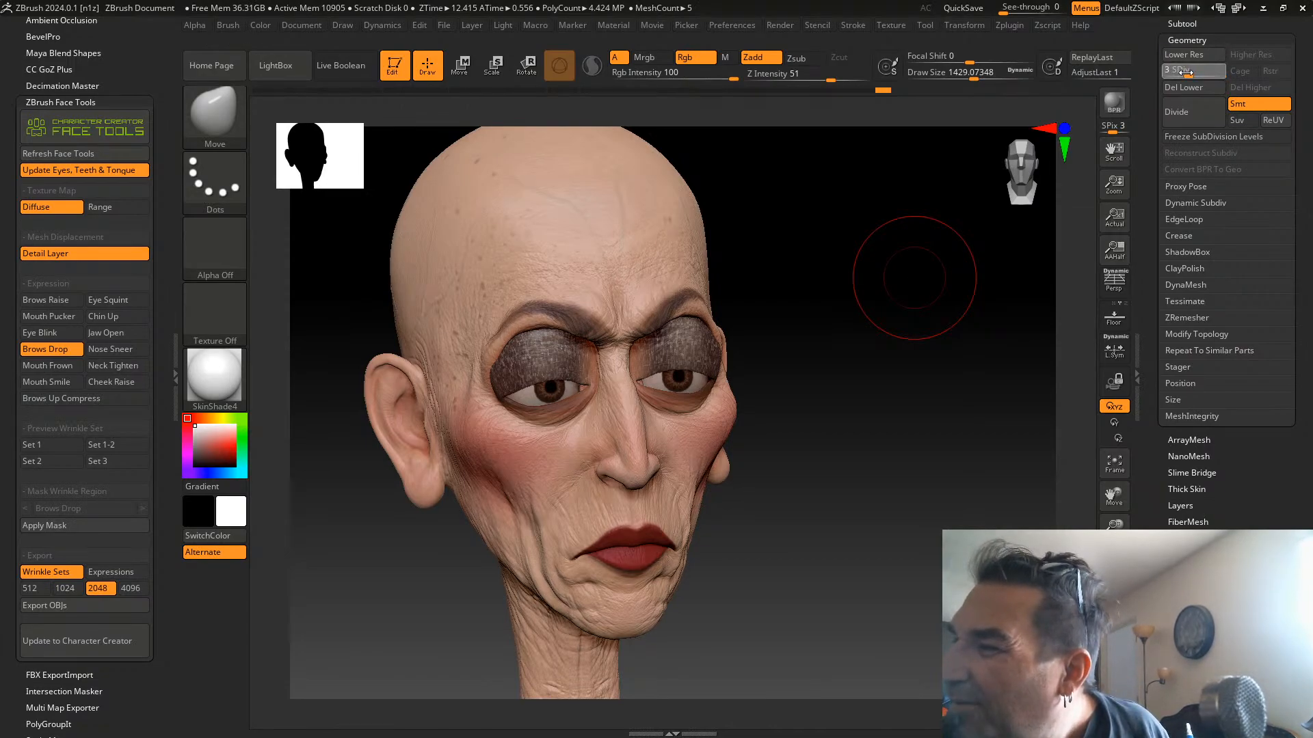
pyautogui.moveTo(823, 352); pyautogui.dragTo(846, 331)
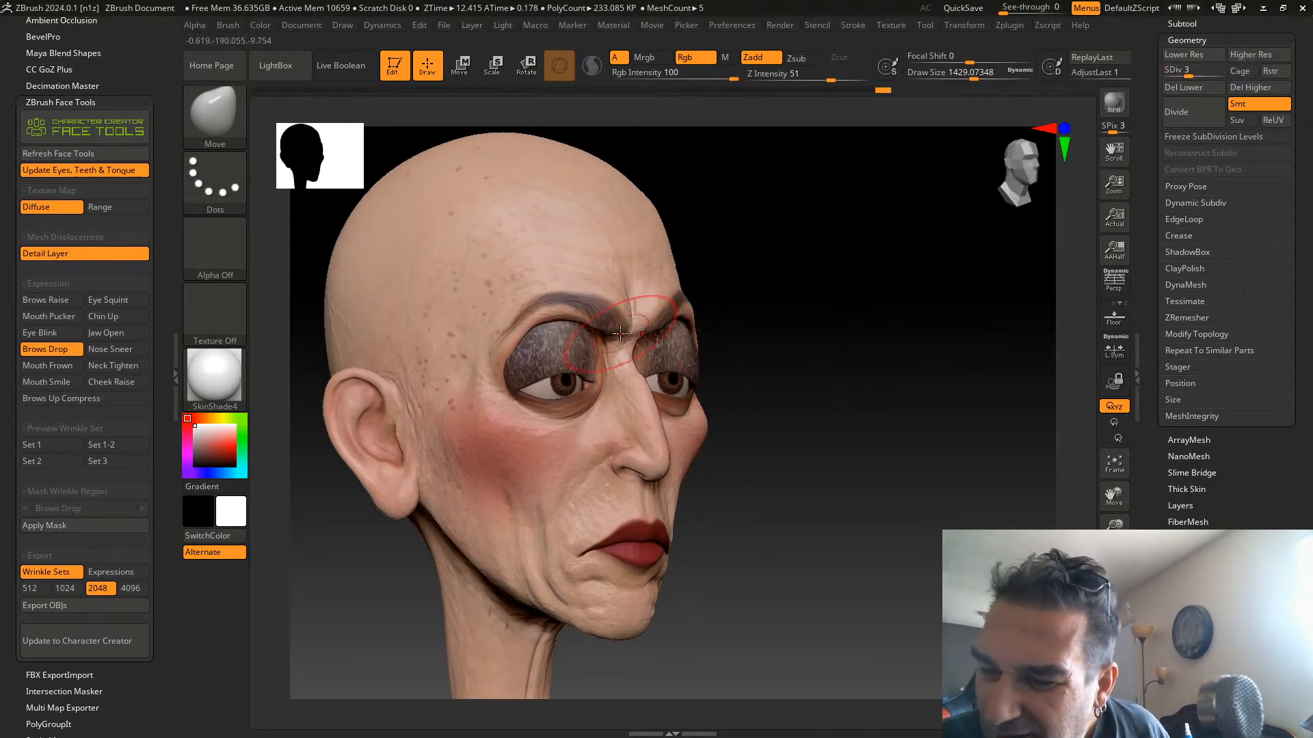
# Carve a horizontal crease across the top of the nose bridge with the DamStandard brush at a Draw Size of about 519
pyautogui.click(217, 108)
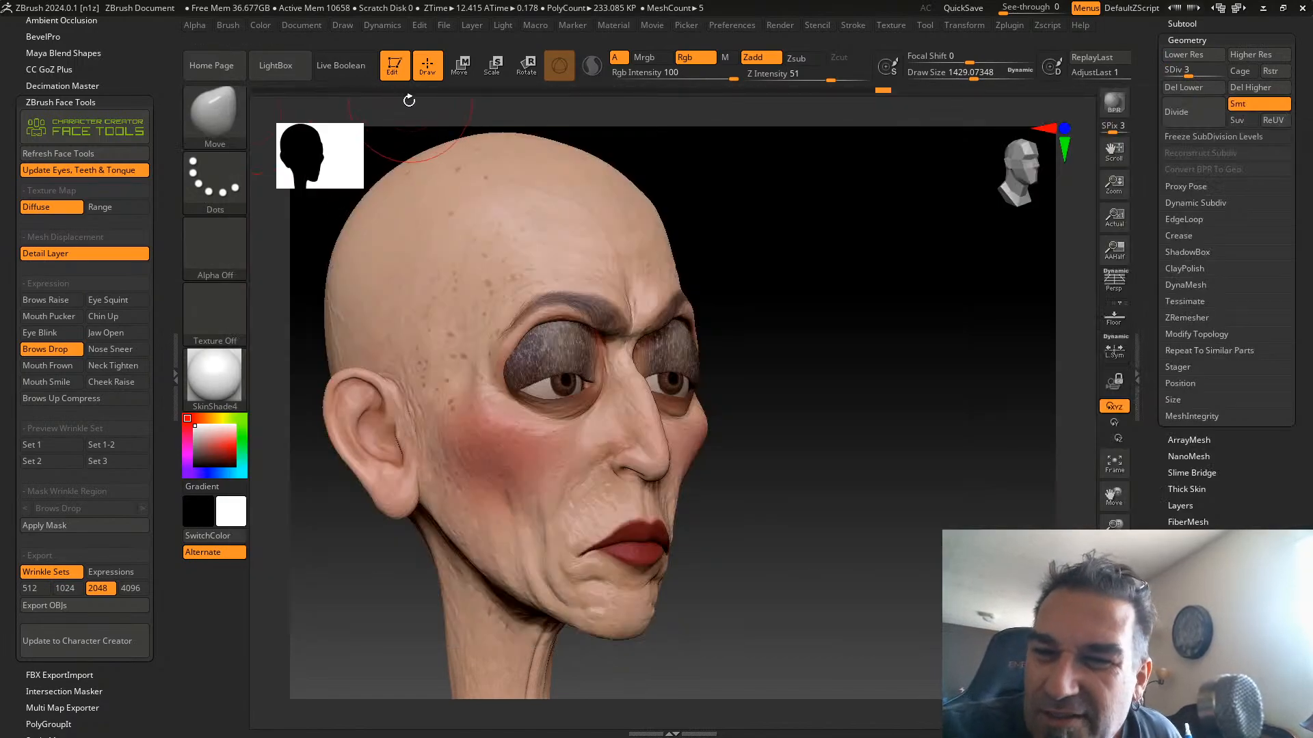
pyautogui.click(223, 109)
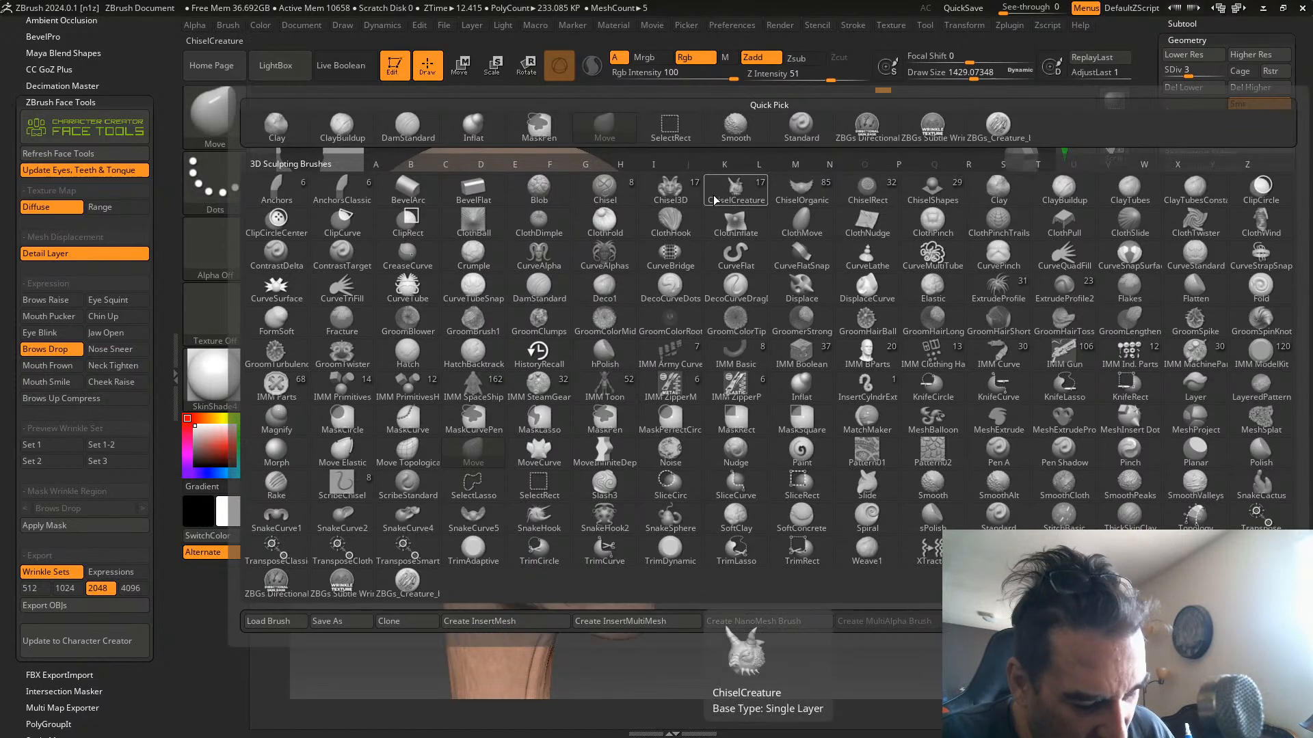
pyautogui.press('d')
pyautogui.click(539, 285)
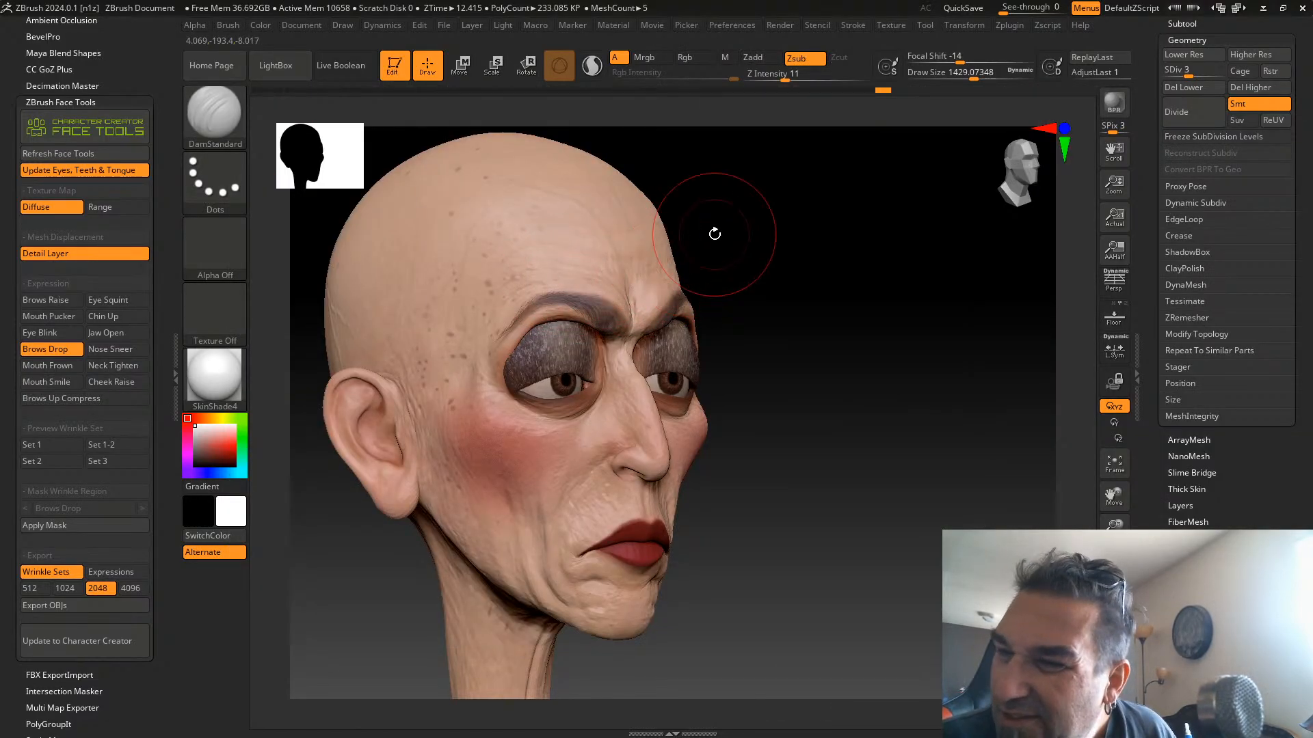
pyautogui.moveTo(972, 76); pyautogui.dragTo(946, 73)
pyautogui.moveTo(847, 229); pyautogui.dragTo(784, 244)
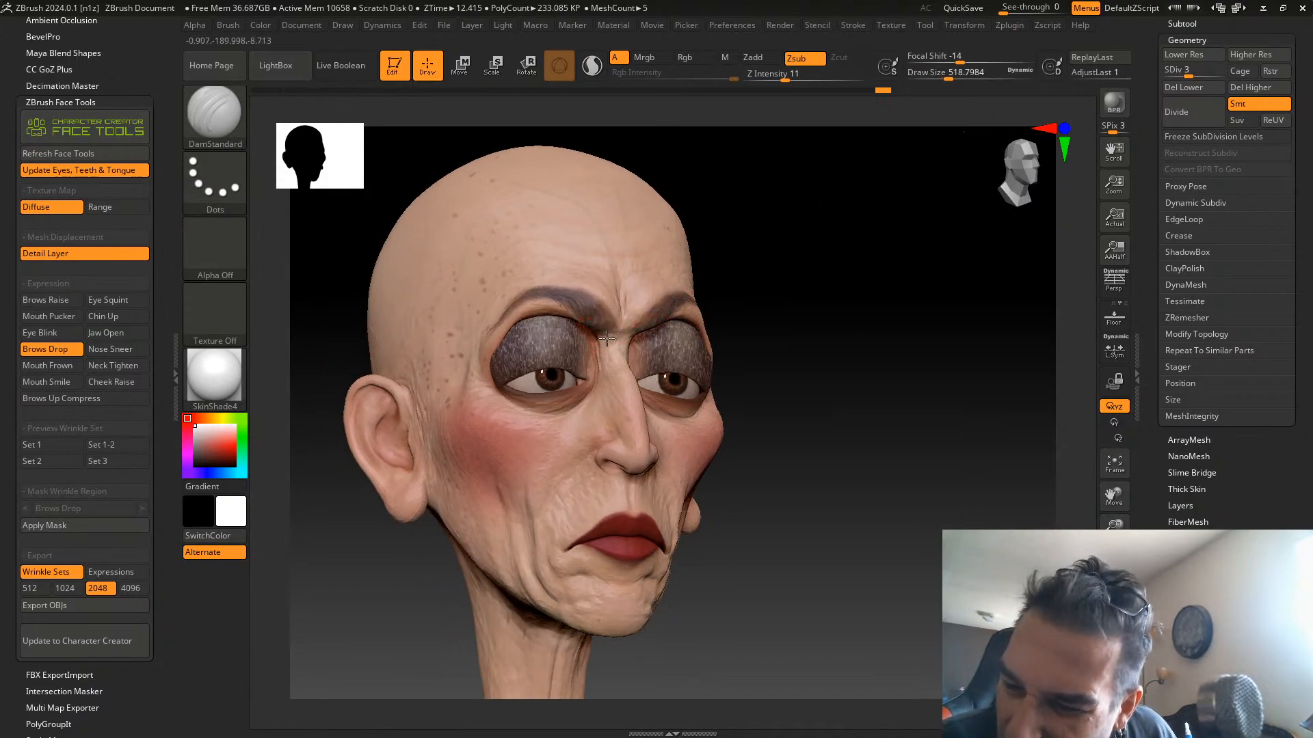
pyautogui.moveTo(595, 330); pyautogui.dragTo(633, 332)
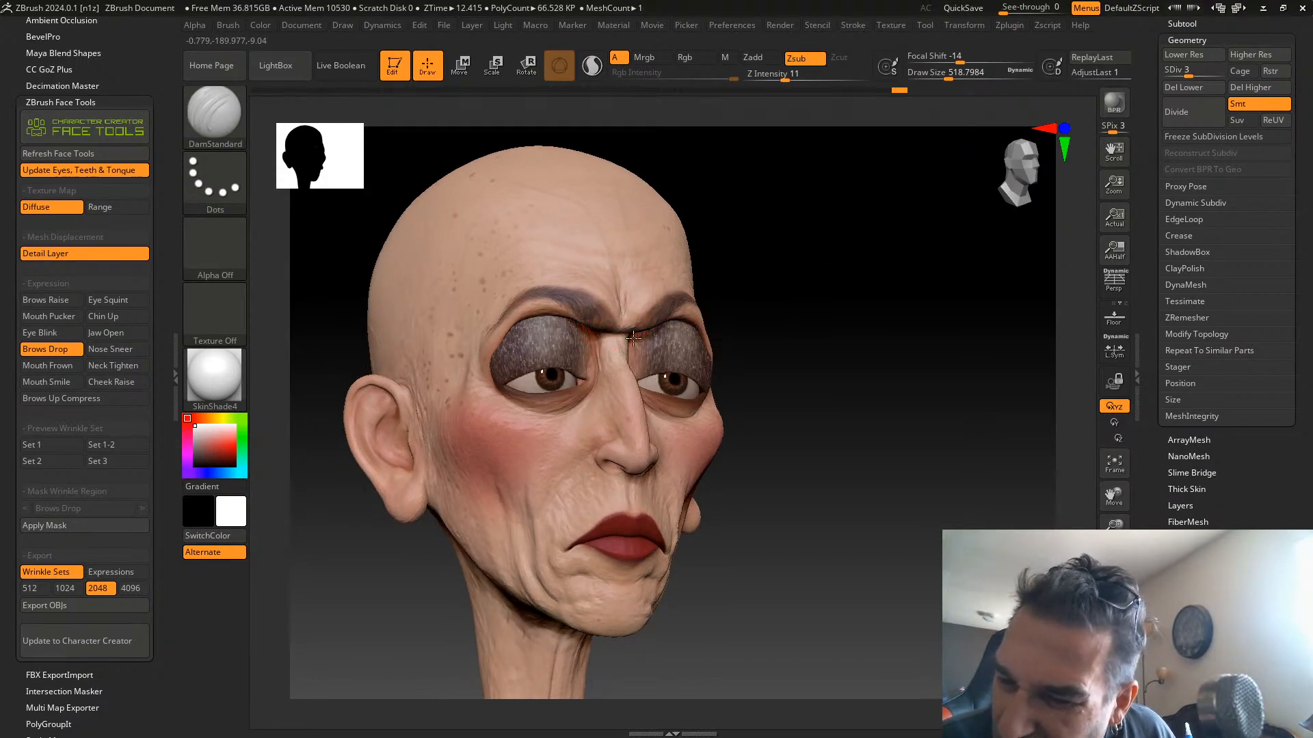
# Refine the crease between the brows with short strokes at the nose bridge, checking it from several angles
pyautogui.moveTo(784, 265); pyautogui.dragTo(716, 298)
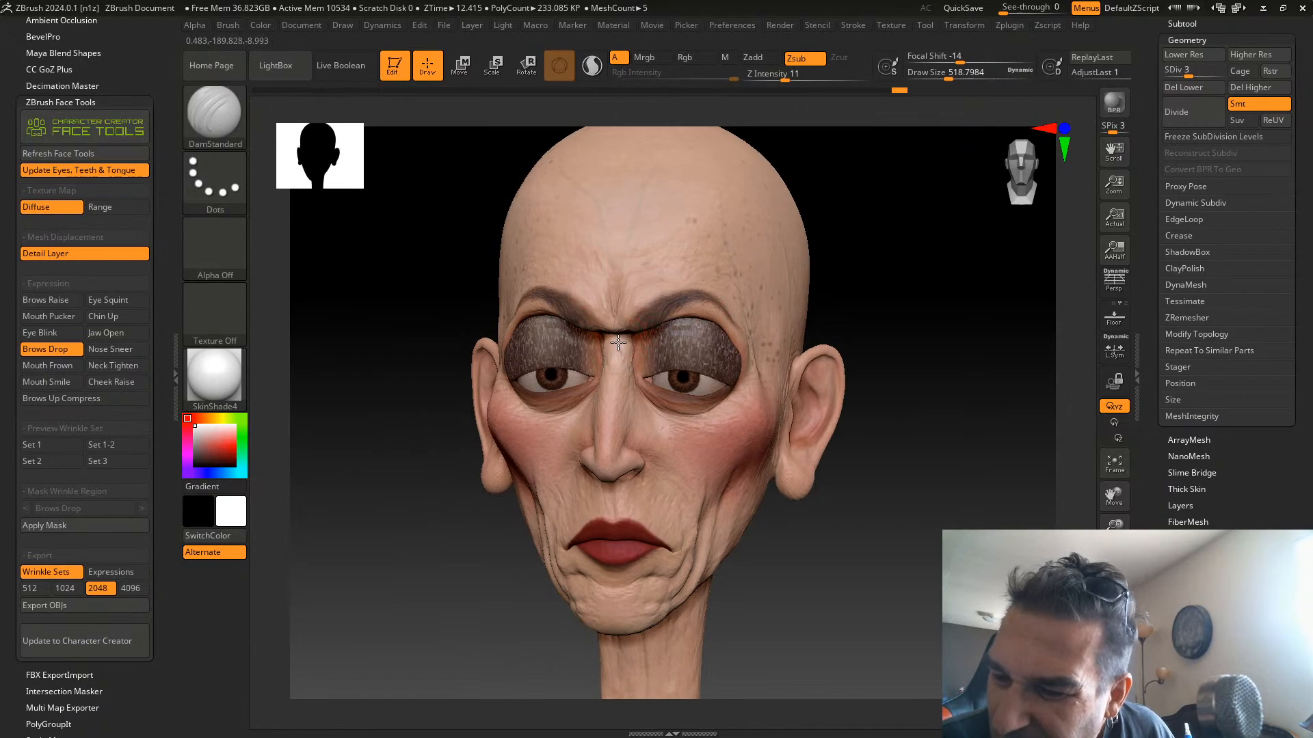
pyautogui.moveTo(618, 343); pyautogui.dragTo(619, 357)
pyautogui.moveTo(869, 281)
pyautogui.mouseDown()
pyautogui.moveTo(946, 252)
pyautogui.moveTo(943, 236)
pyautogui.mouseUp()
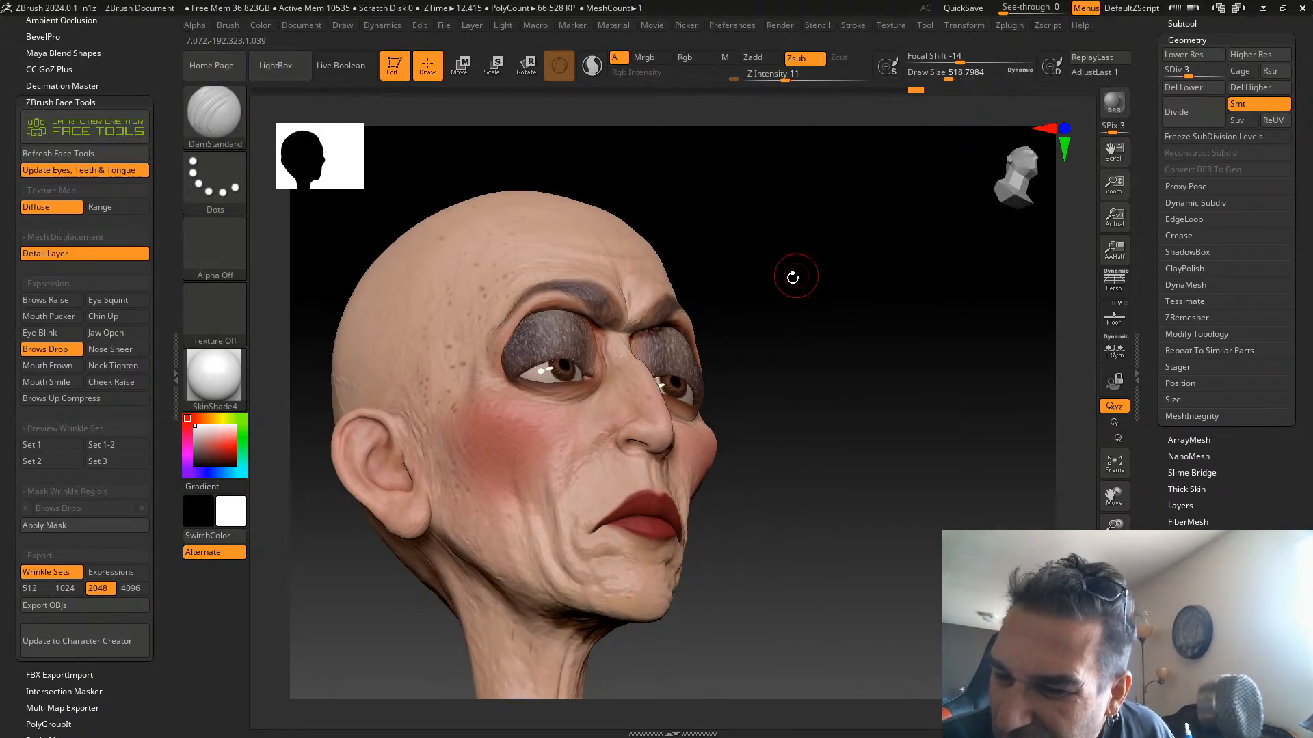
pyautogui.keyDown('shift'); pyautogui.moveTo(794, 258); pyautogui.dragTo(863, 311); pyautogui.keyUp('shift')
pyautogui.moveTo(622, 324)
pyautogui.mouseDown()
pyautogui.moveTo(623, 311)
pyautogui.moveTo(620, 329)
pyautogui.mouseUp()
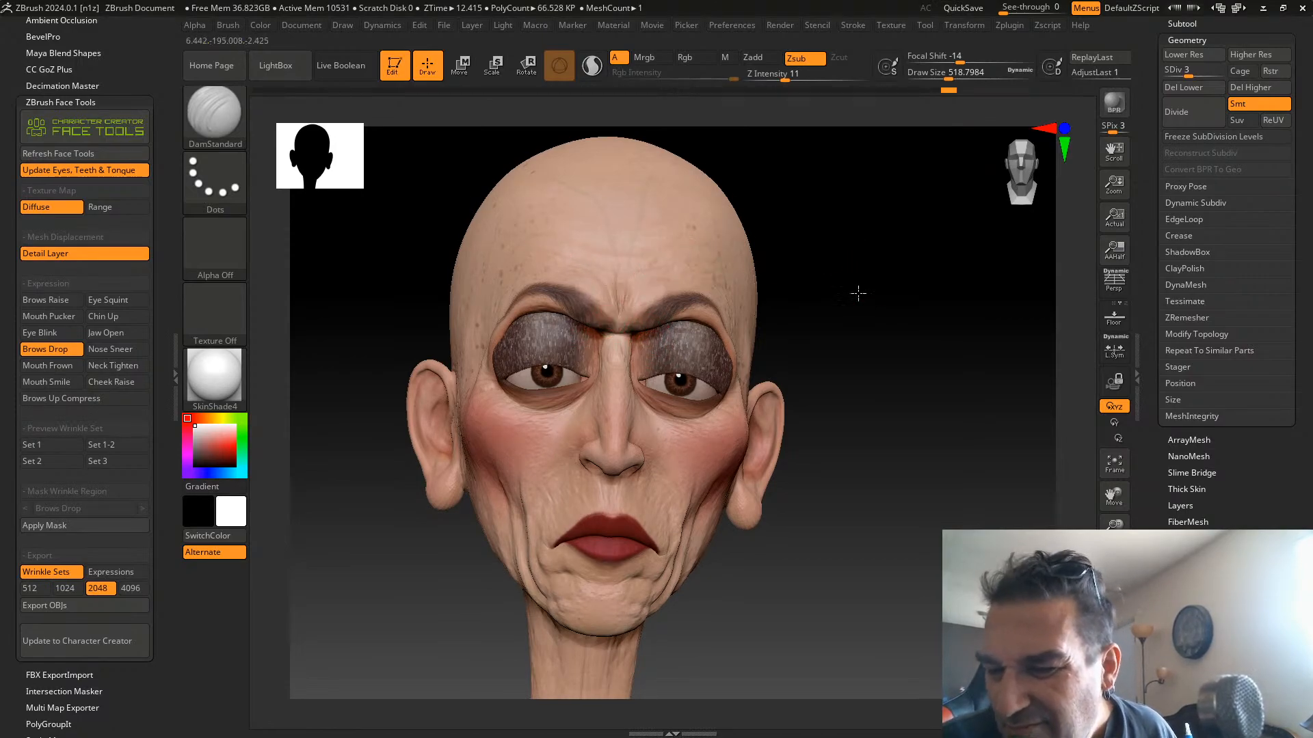
pyautogui.moveTo(852, 296); pyautogui.dragTo(845, 316)
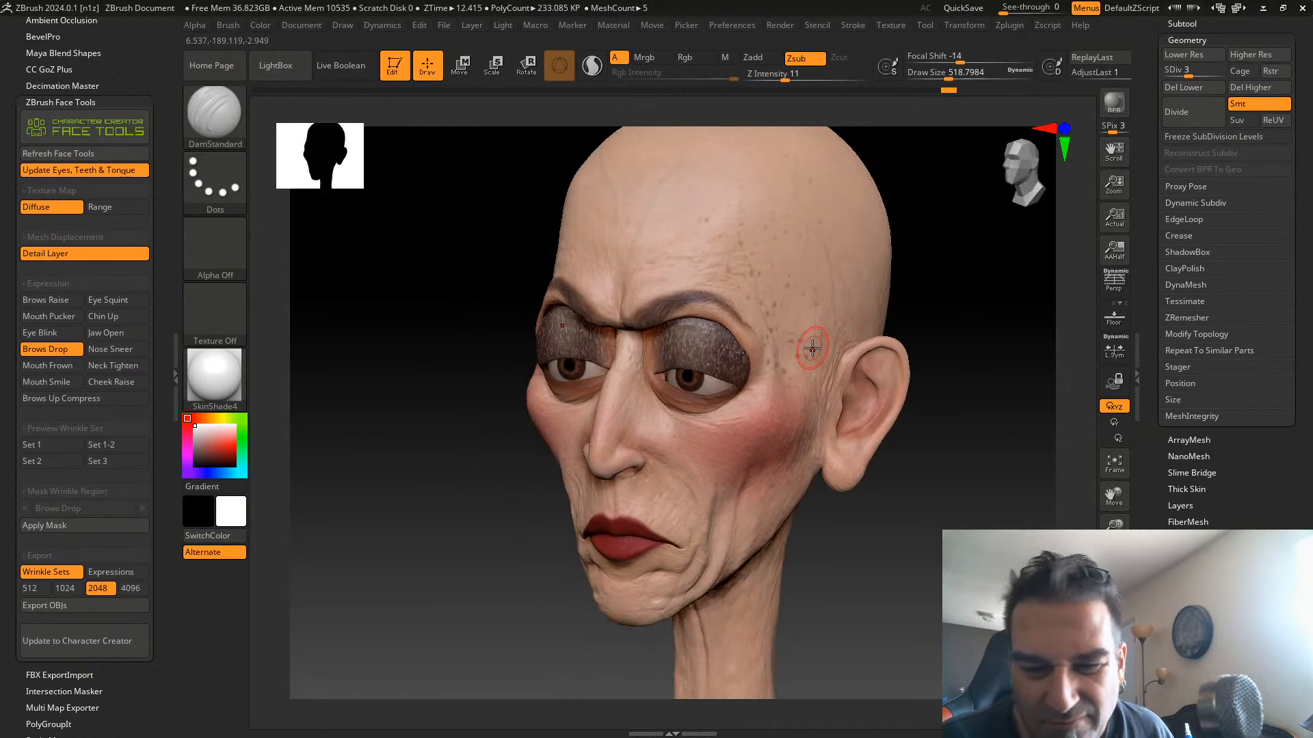
# Turn off Brows Drop, activate the Nose Sneer expression and lower the head to subdivision level 1
pyautogui.click(65, 352)
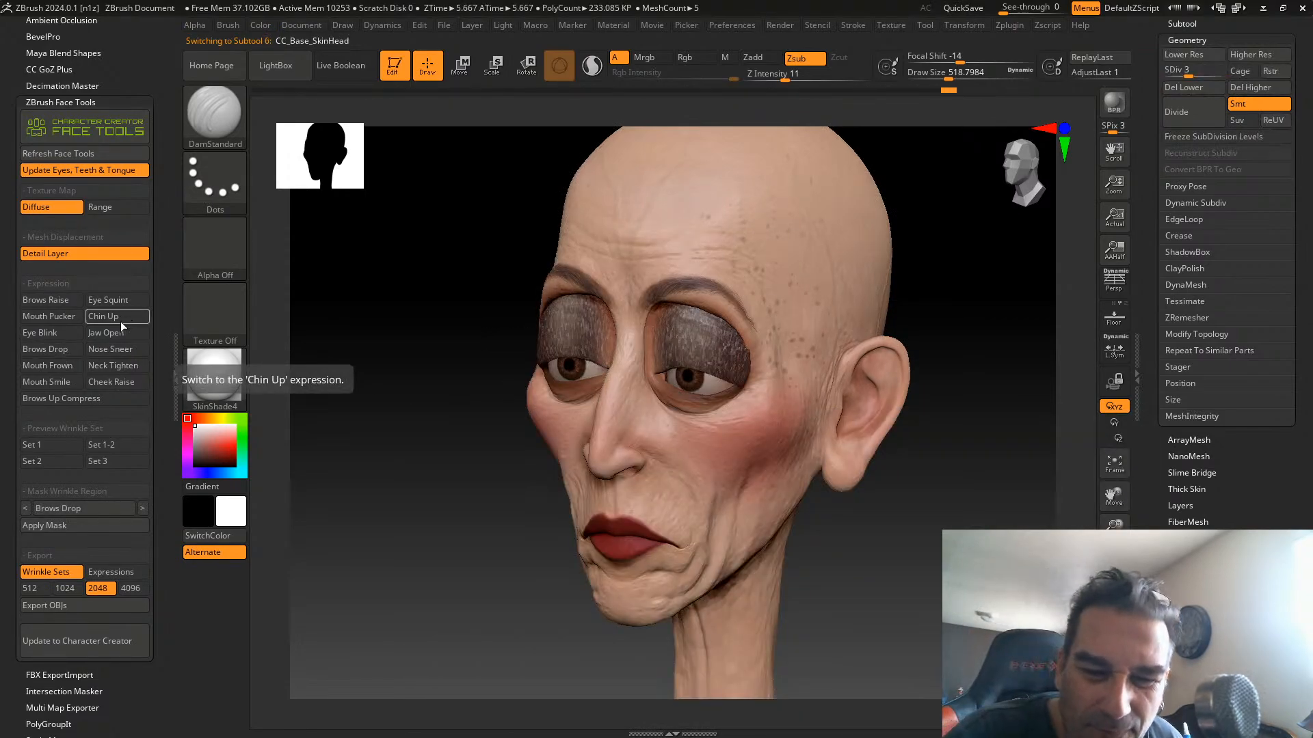
pyautogui.click(115, 345)
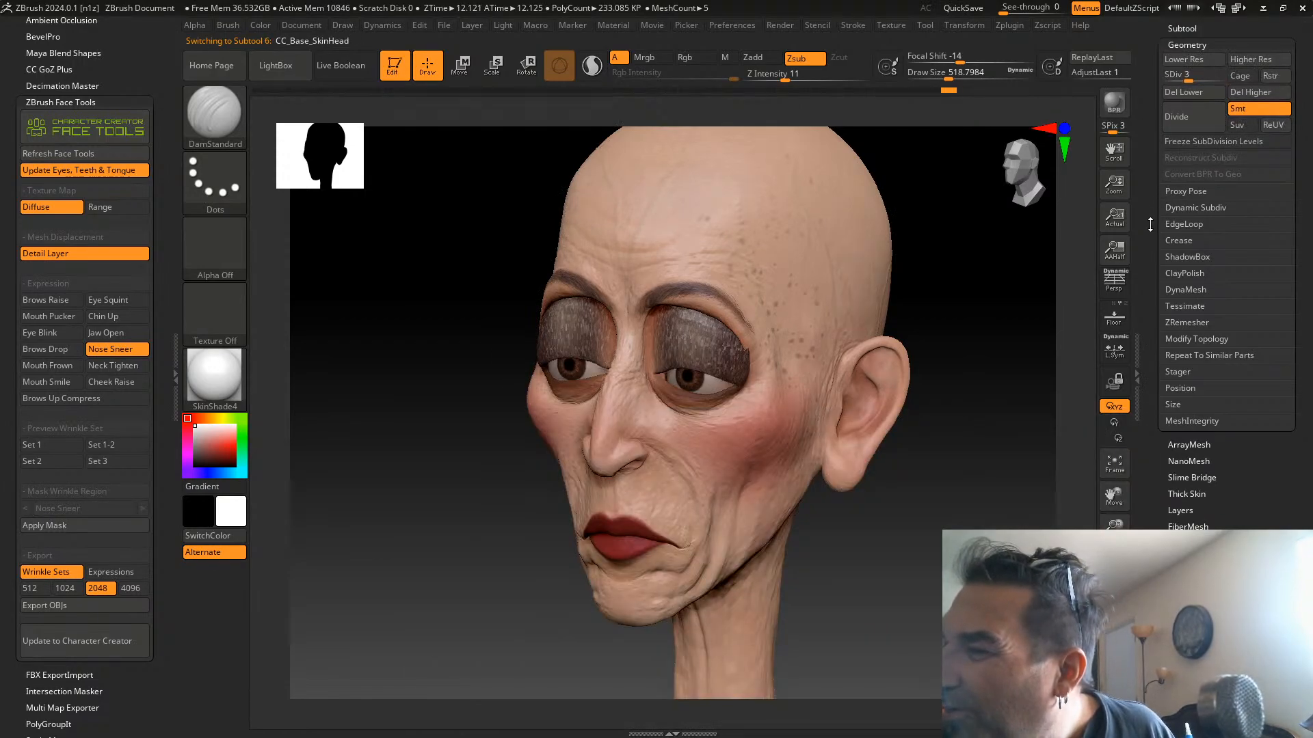
pyautogui.moveTo(1150, 225); pyautogui.dragTo(1147, 290)
pyautogui.click(1178, 198)
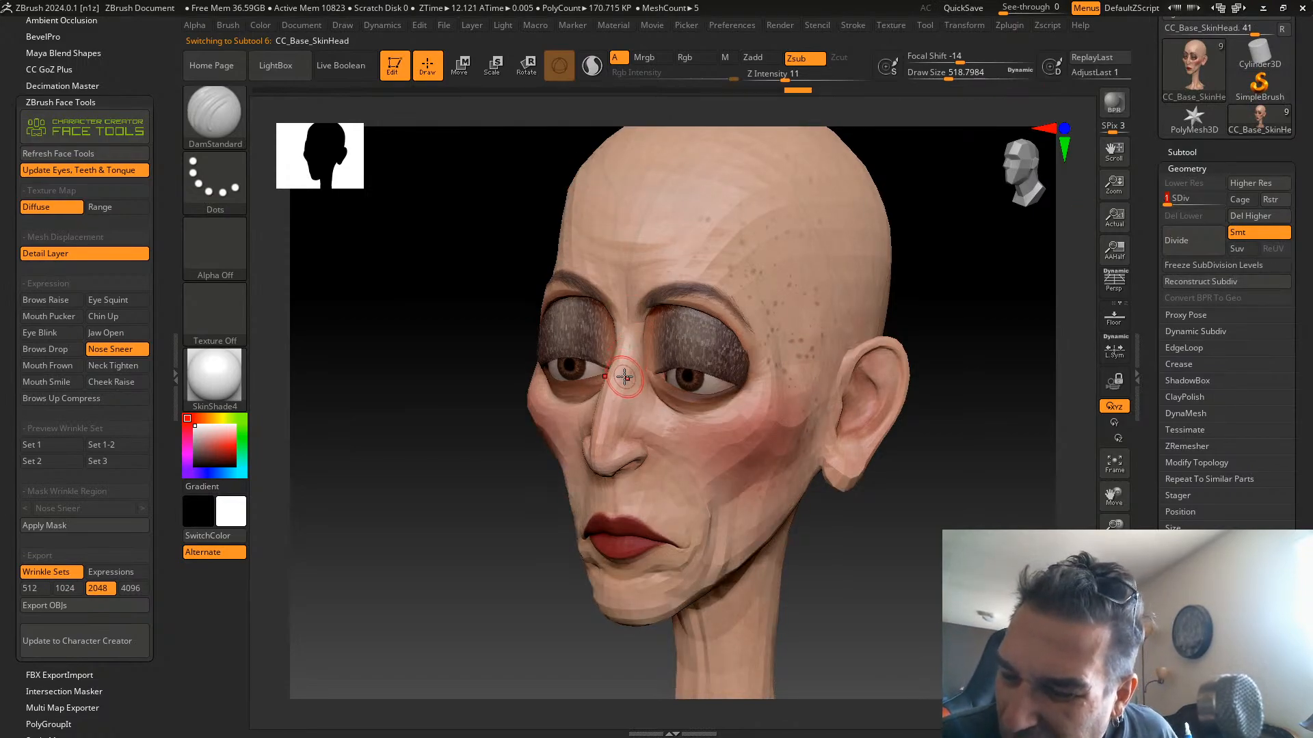
# Mask the nose and the areas beside it, invert the mask so only that region is editable, and soften its edge
pyautogui.press('ctrl')
pyautogui.moveTo(632, 381)
pyautogui.keyDown('ctrl'); pyautogui.mouseDown()
pyautogui.moveTo(635, 351)
pyautogui.moveTo(624, 443)
pyautogui.moveTo(609, 407)
pyautogui.moveTo(628, 441)
pyautogui.moveTo(655, 418)
pyautogui.moveTo(626, 464)
pyautogui.mouseUp(); pyautogui.keyUp('ctrl')
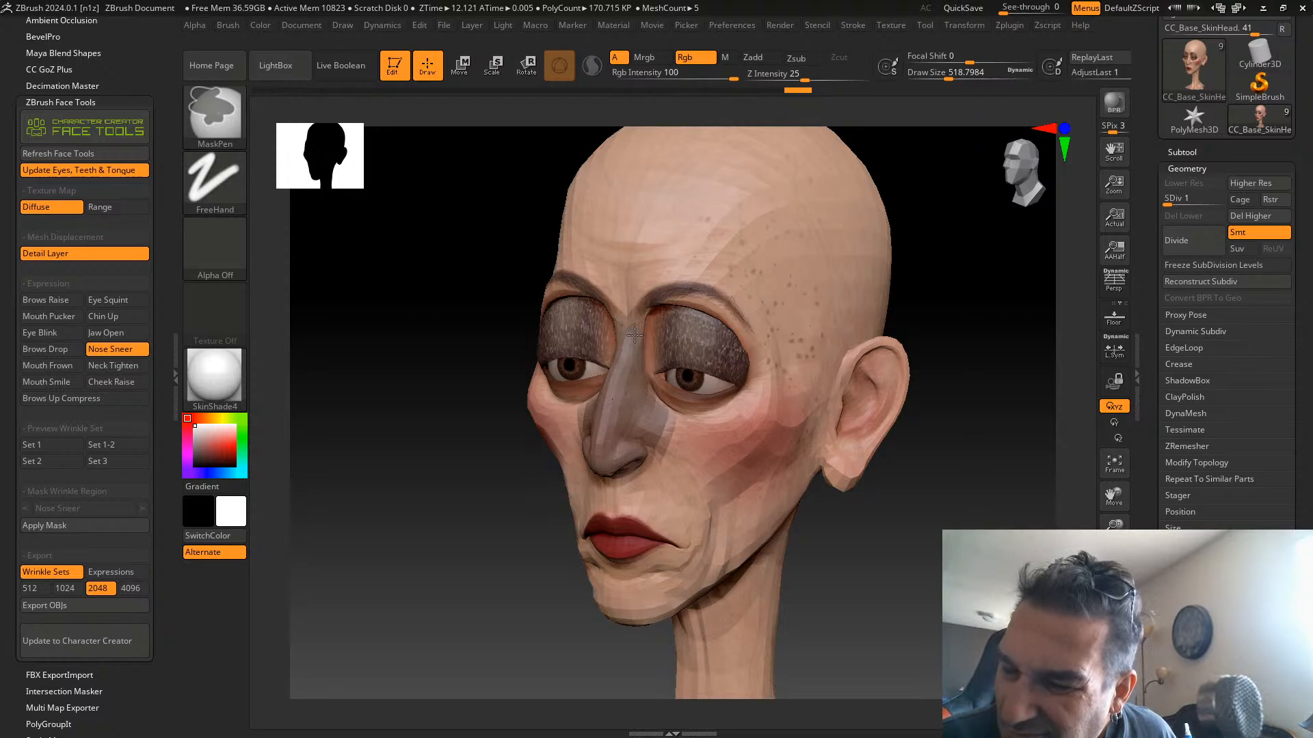
pyautogui.keyDown('ctrl'); pyautogui.moveTo(635, 334); pyautogui.dragTo(674, 458); pyautogui.keyUp('ctrl')
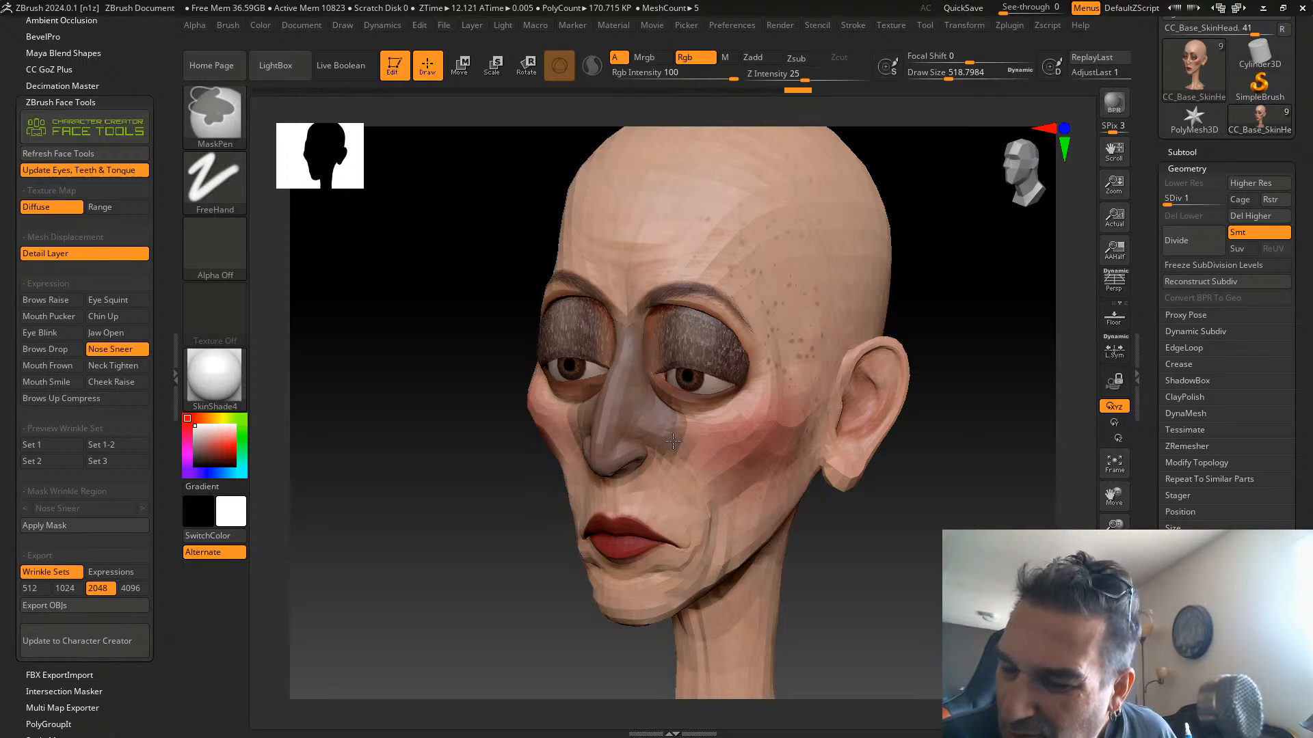
pyautogui.keyDown('ctrl'); pyautogui.click(941, 312); pyautogui.keyUp('ctrl')
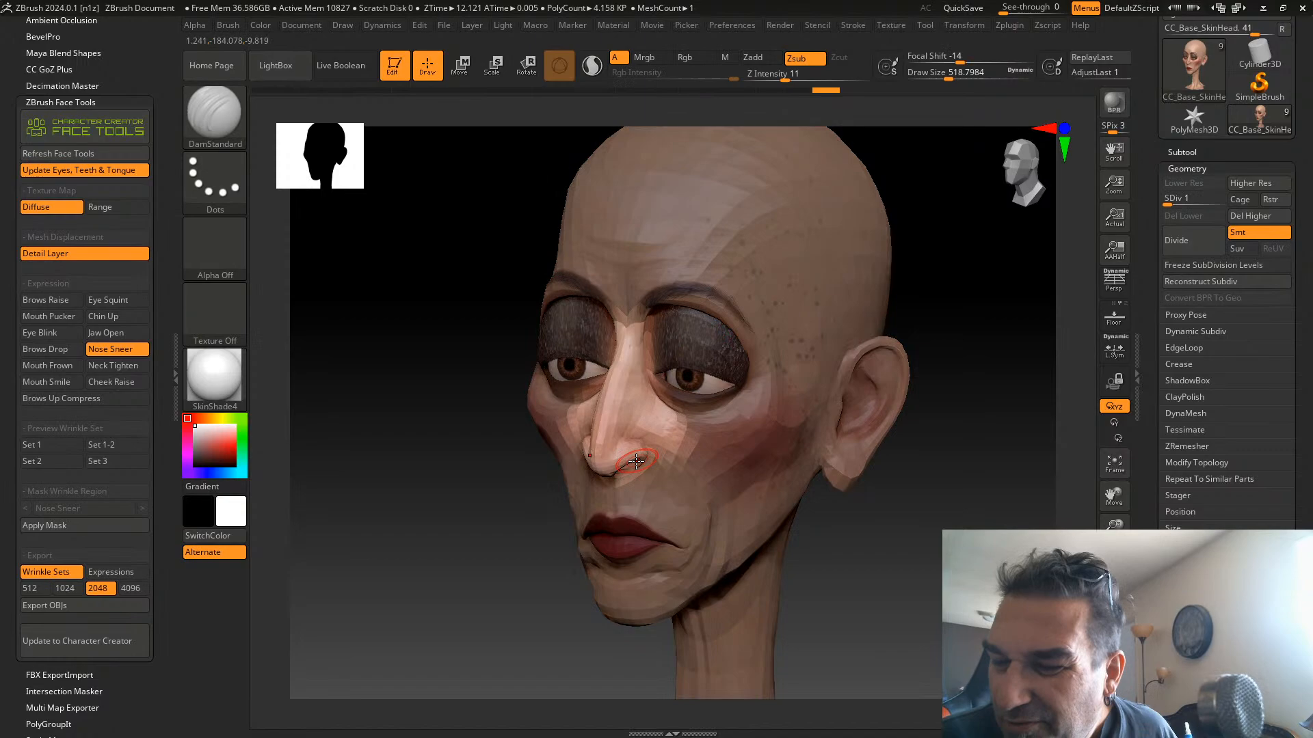
pyautogui.keyDown('ctrl'); pyautogui.click(639, 408); pyautogui.keyUp('ctrl')
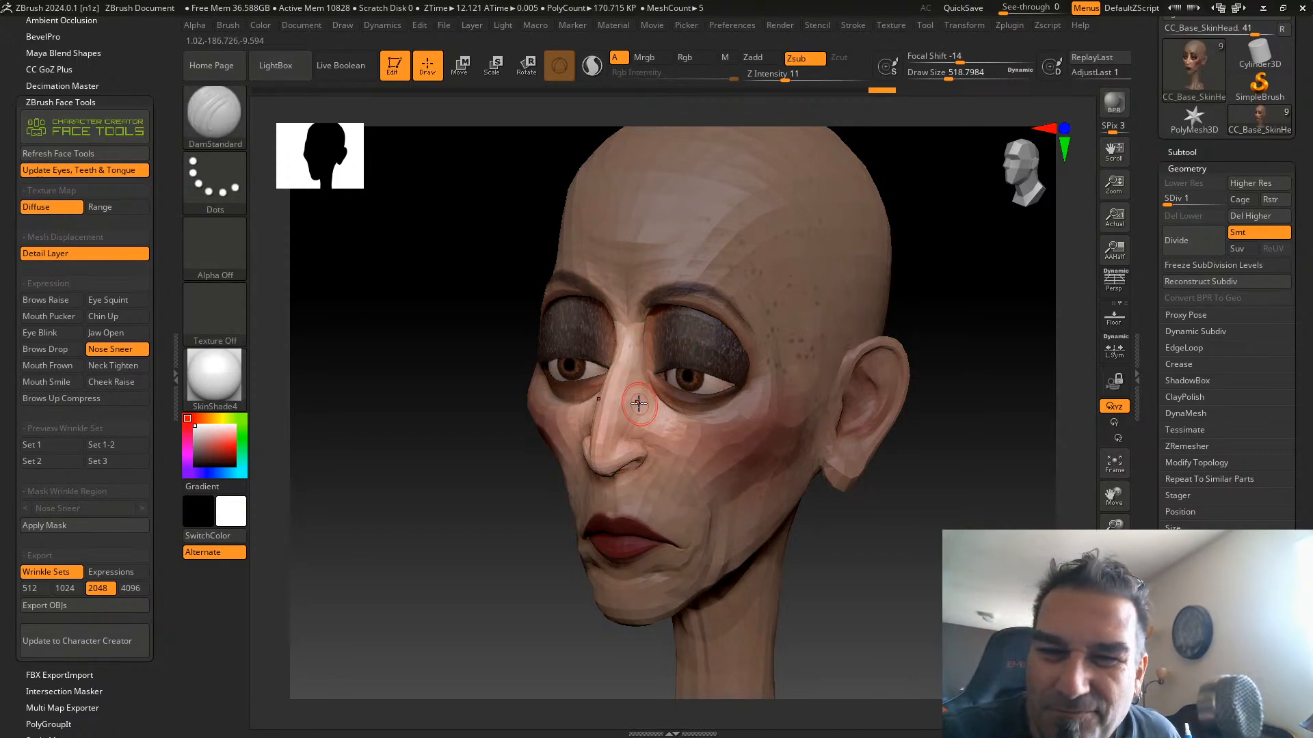
# Puff up the side of the nose with the Inflat brush at Z Intensity 10
pyautogui.click(216, 110)
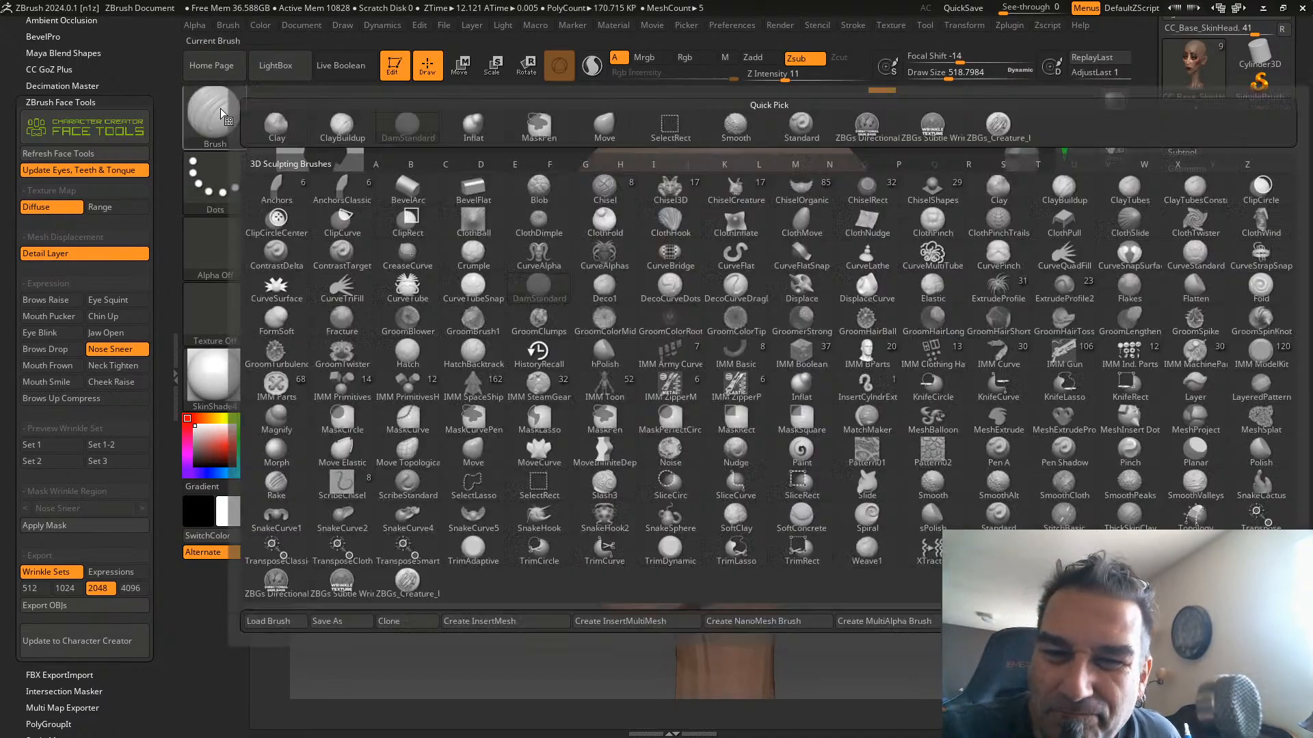
pyautogui.click(475, 127)
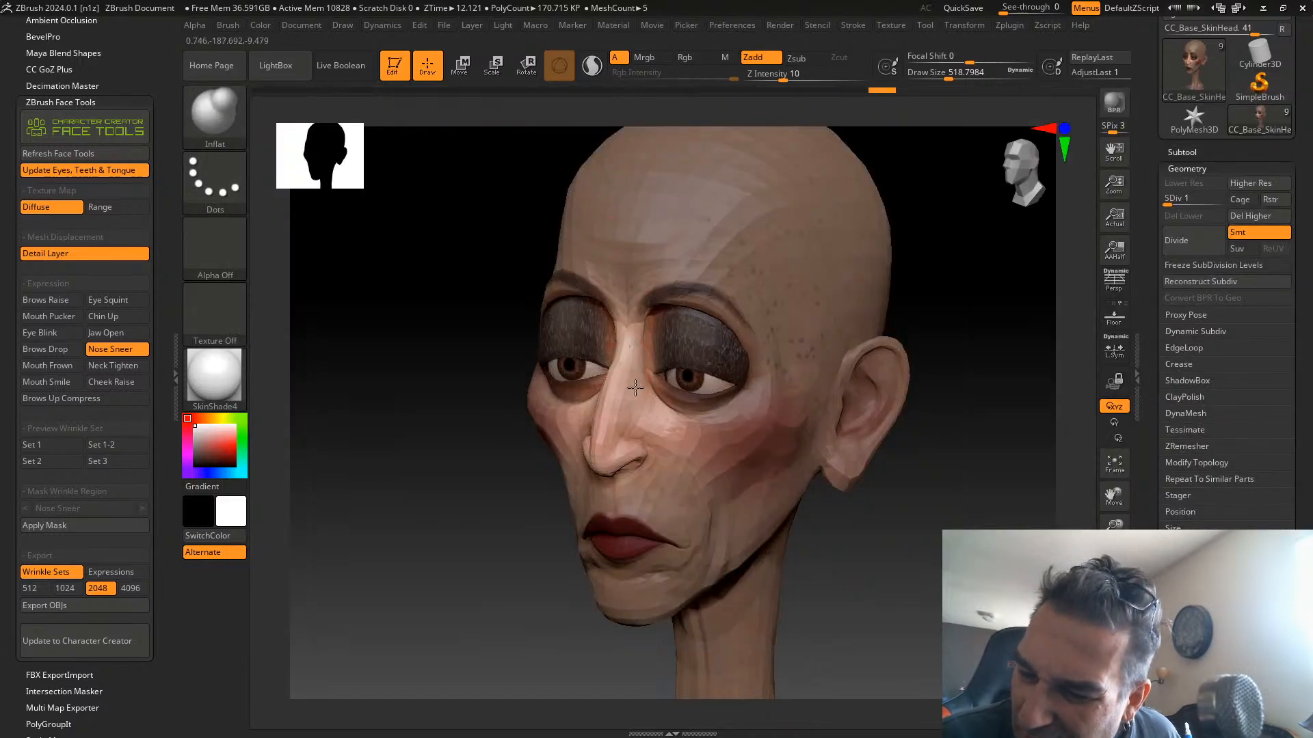
pyautogui.moveTo(637, 413)
pyautogui.mouseDown()
pyautogui.moveTo(636, 335)
pyautogui.moveTo(664, 412)
pyautogui.moveTo(619, 433)
pyautogui.moveTo(642, 378)
pyautogui.mouseUp()
# Pull the side of the nose and the nostril wing upward with the Move brush at a Draw Size of about 787
pyautogui.click(220, 113)
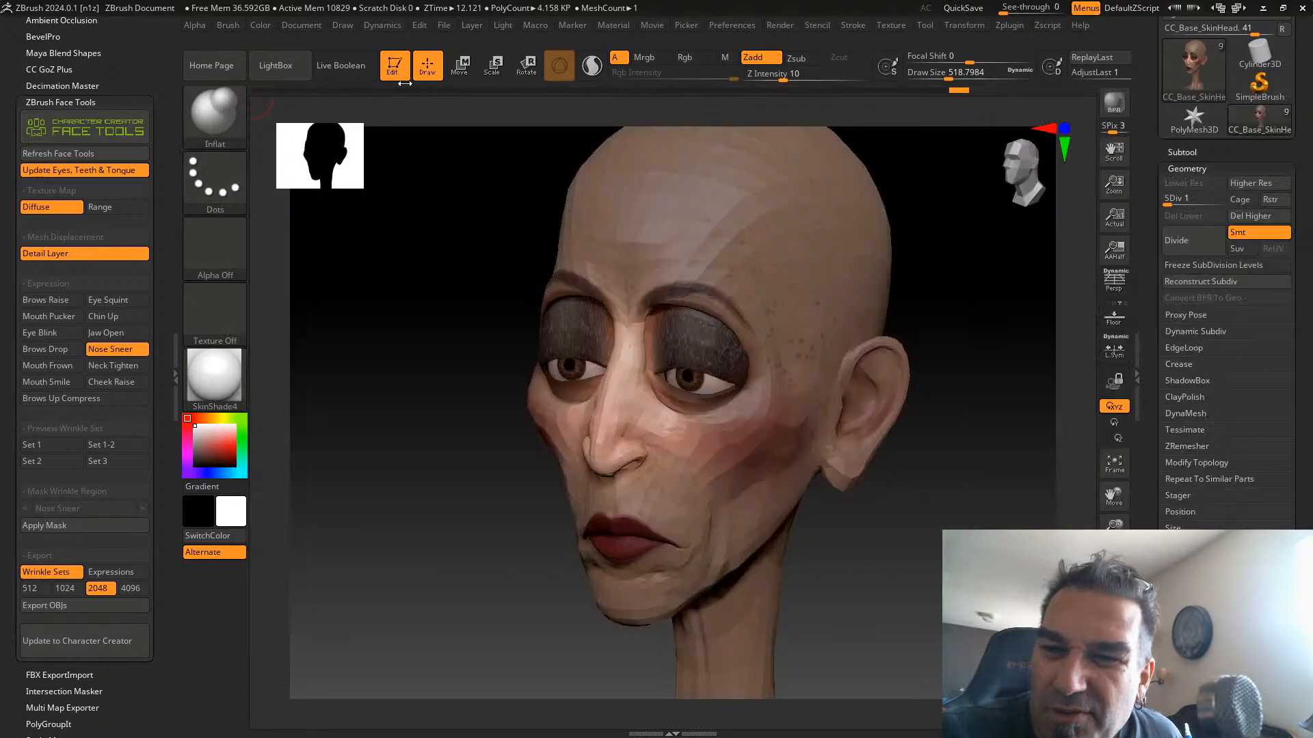
pyautogui.press('b')
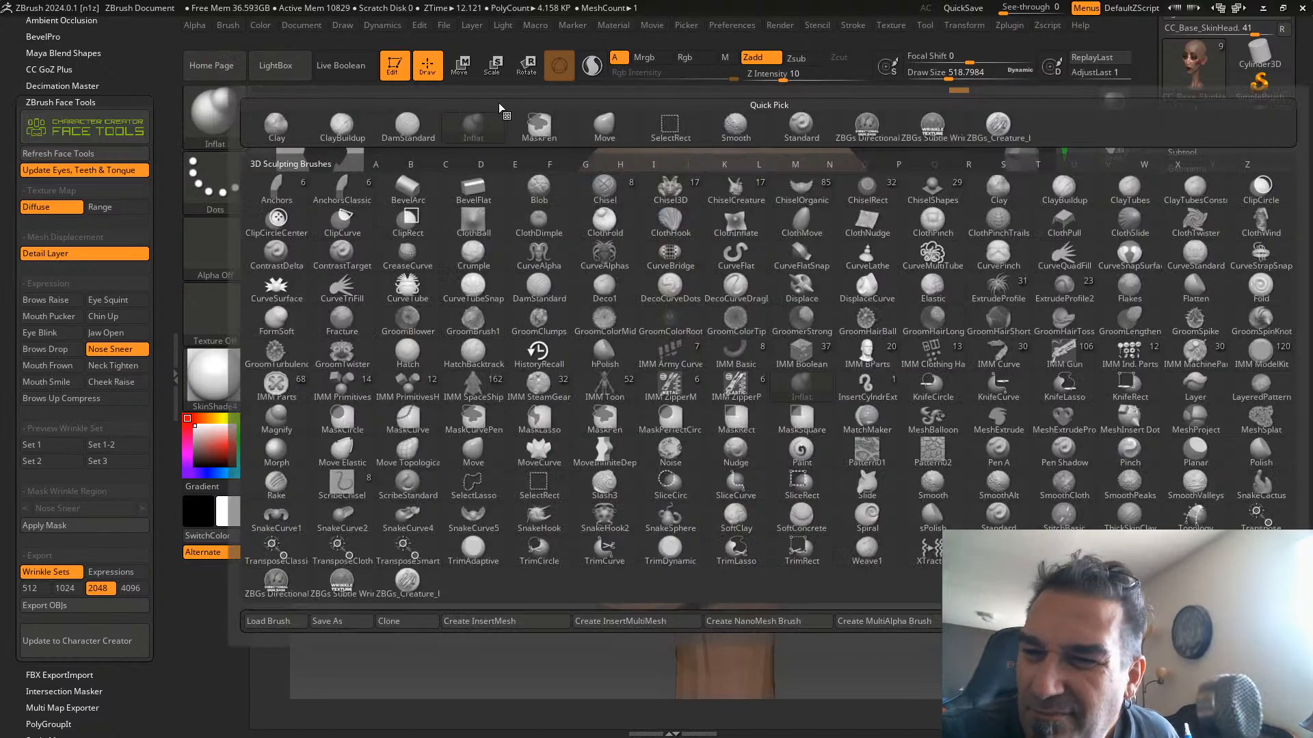
pyautogui.click(604, 120)
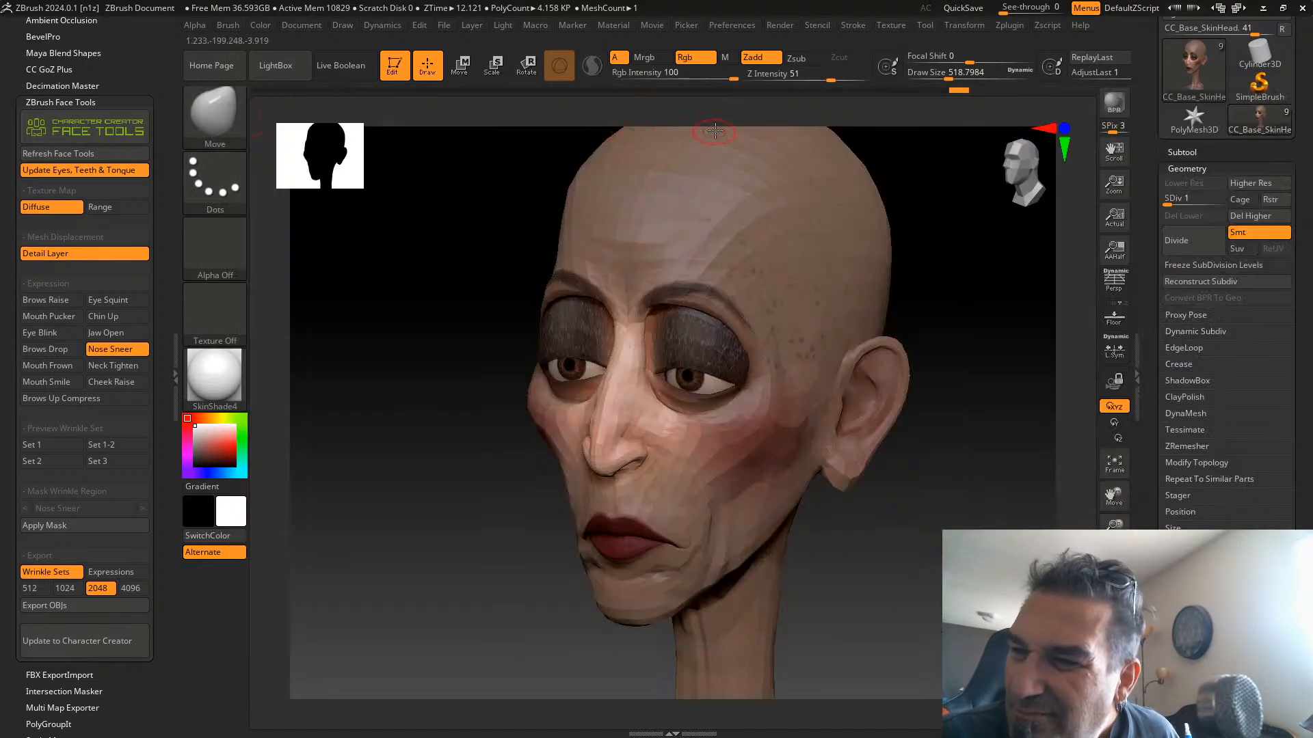
pyautogui.click(957, 76)
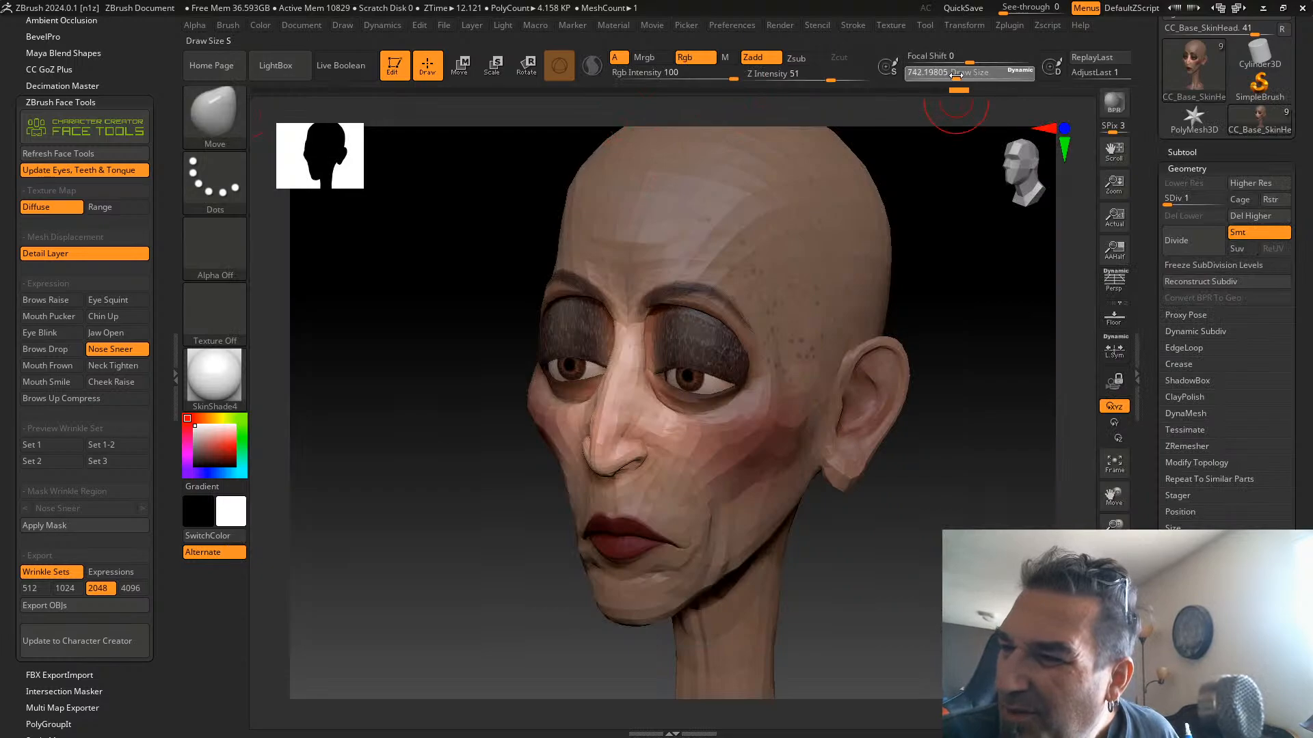
pyautogui.moveTo(624, 415); pyautogui.dragTo(633, 406)
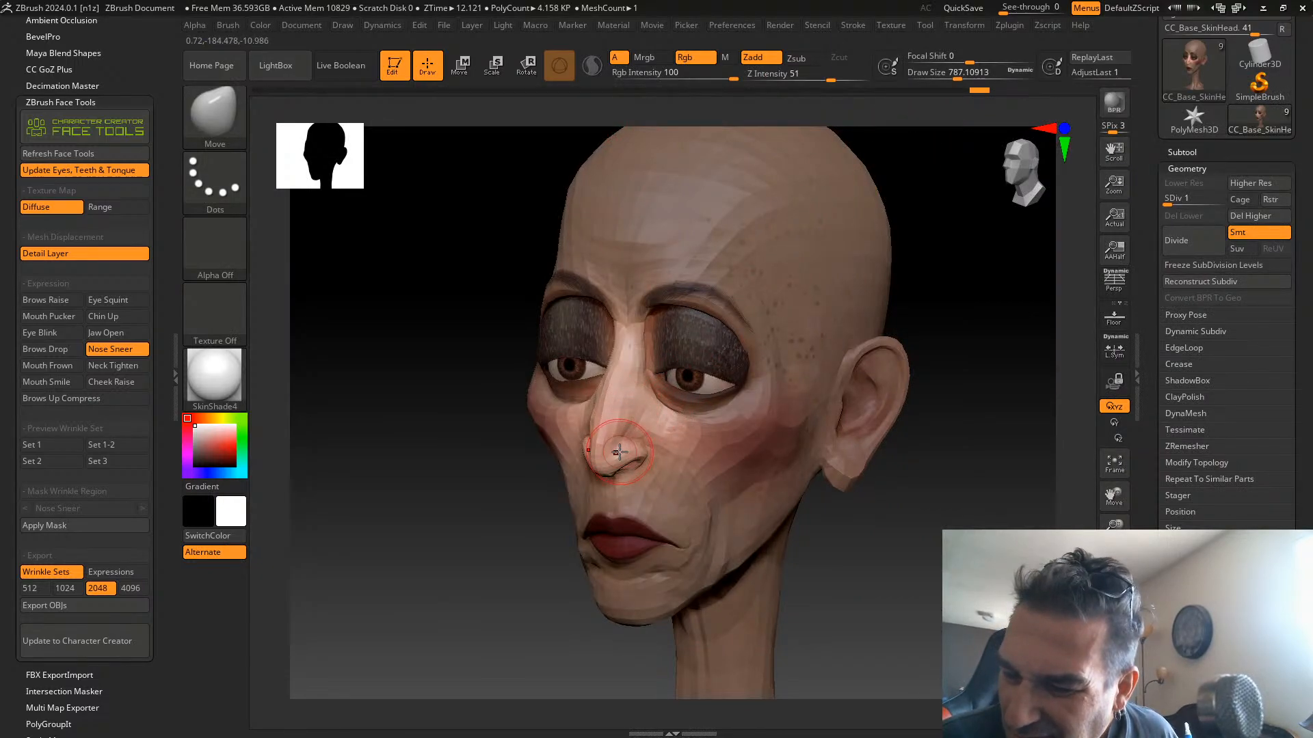
pyautogui.moveTo(617, 452); pyautogui.dragTo(625, 445)
pyautogui.press('ctrl')
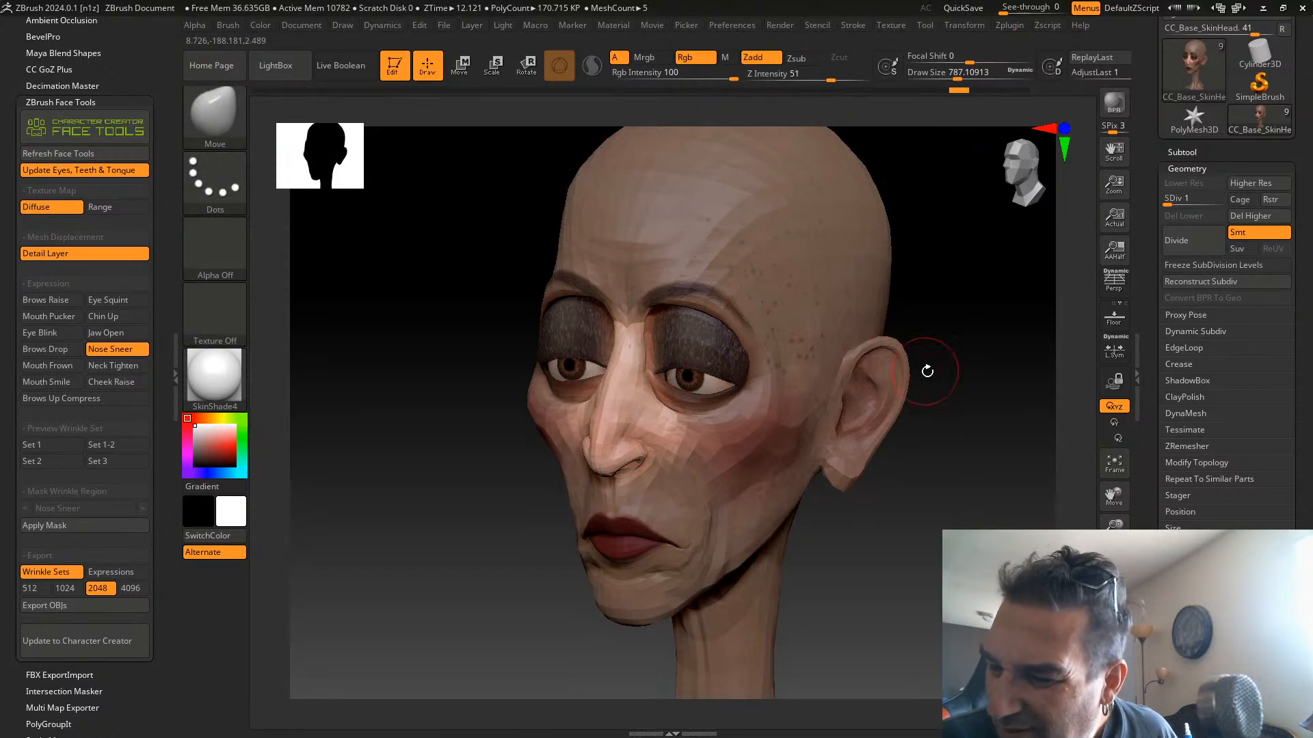
# Enlarge the Move brush to a Draw Size of about 1138 and lift the nostril and nose side toward the bridge
pyautogui.moveTo(927, 371); pyautogui.dragTo(970, 372)
pyautogui.press('ctrl')
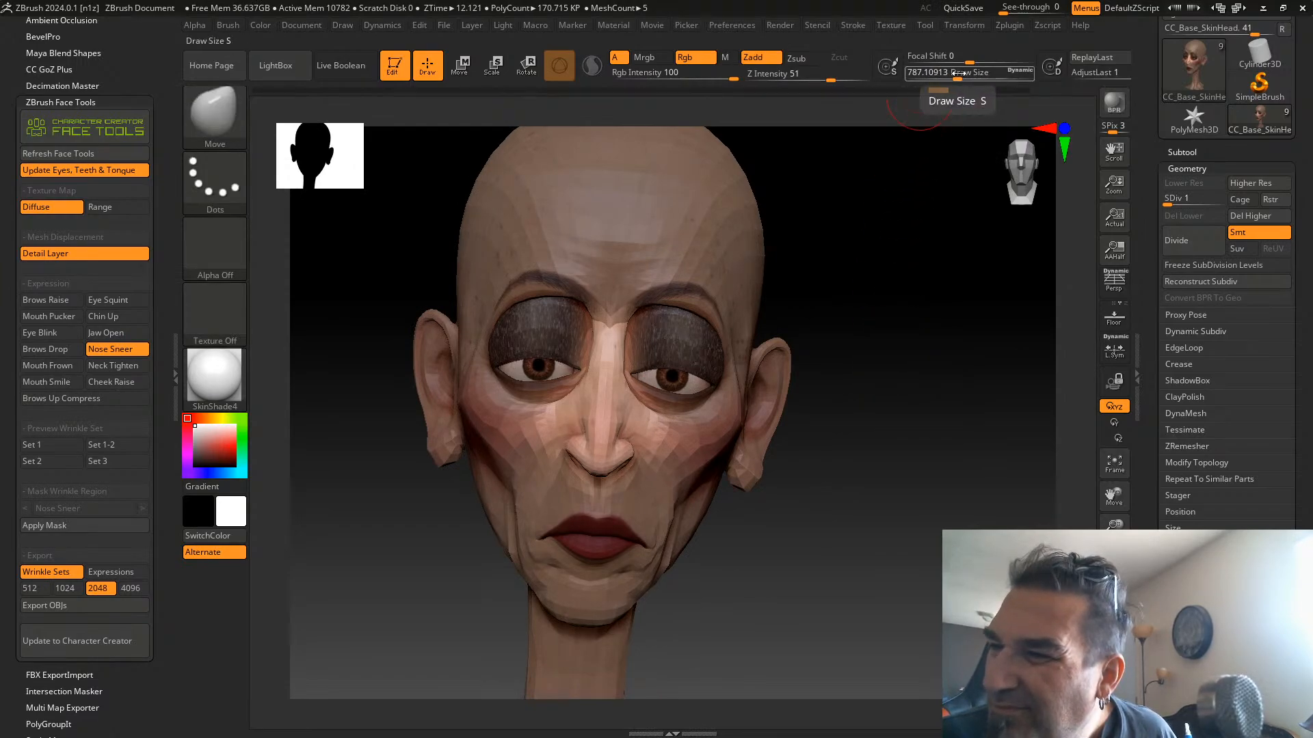
pyautogui.moveTo(944, 75); pyautogui.dragTo(967, 75)
pyautogui.moveTo(932, 132); pyautogui.dragTo(889, 205)
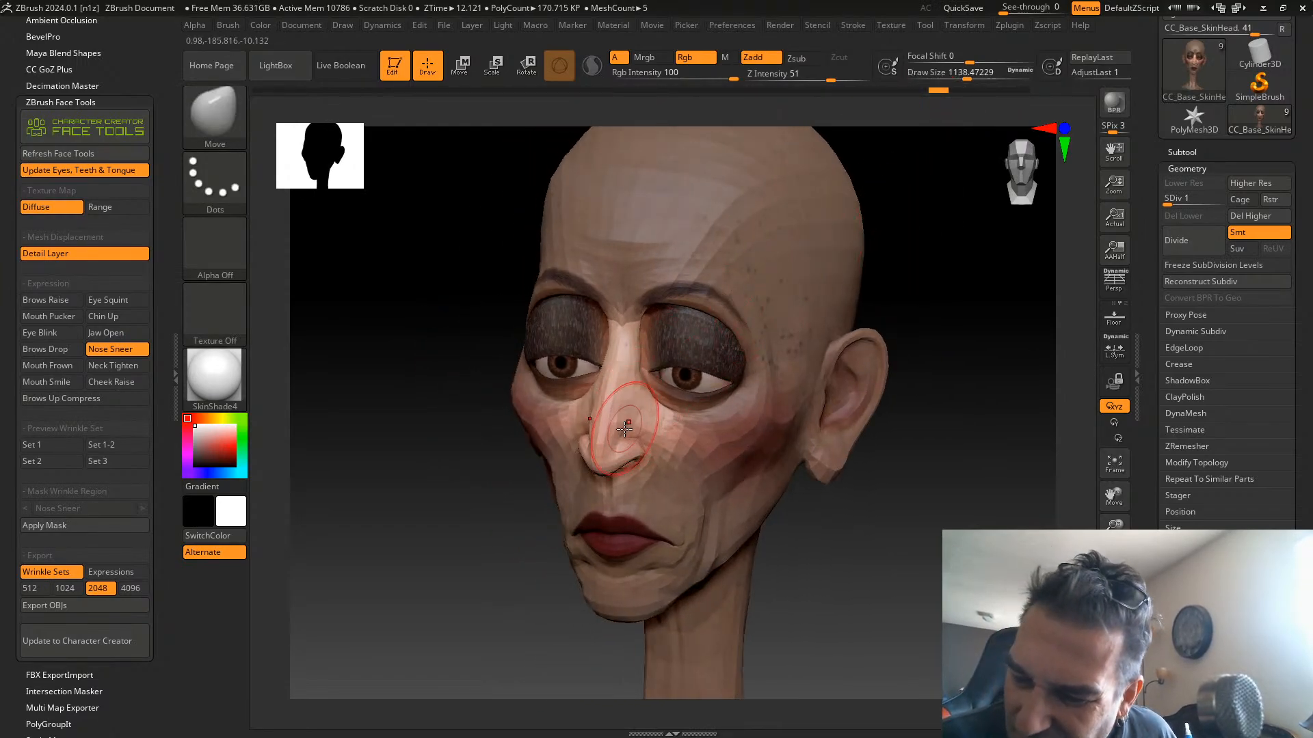
pyautogui.moveTo(620, 463)
pyautogui.mouseDown()
pyautogui.moveTo(606, 473)
pyautogui.moveTo(644, 417)
pyautogui.moveTo(633, 339)
pyautogui.mouseUp()
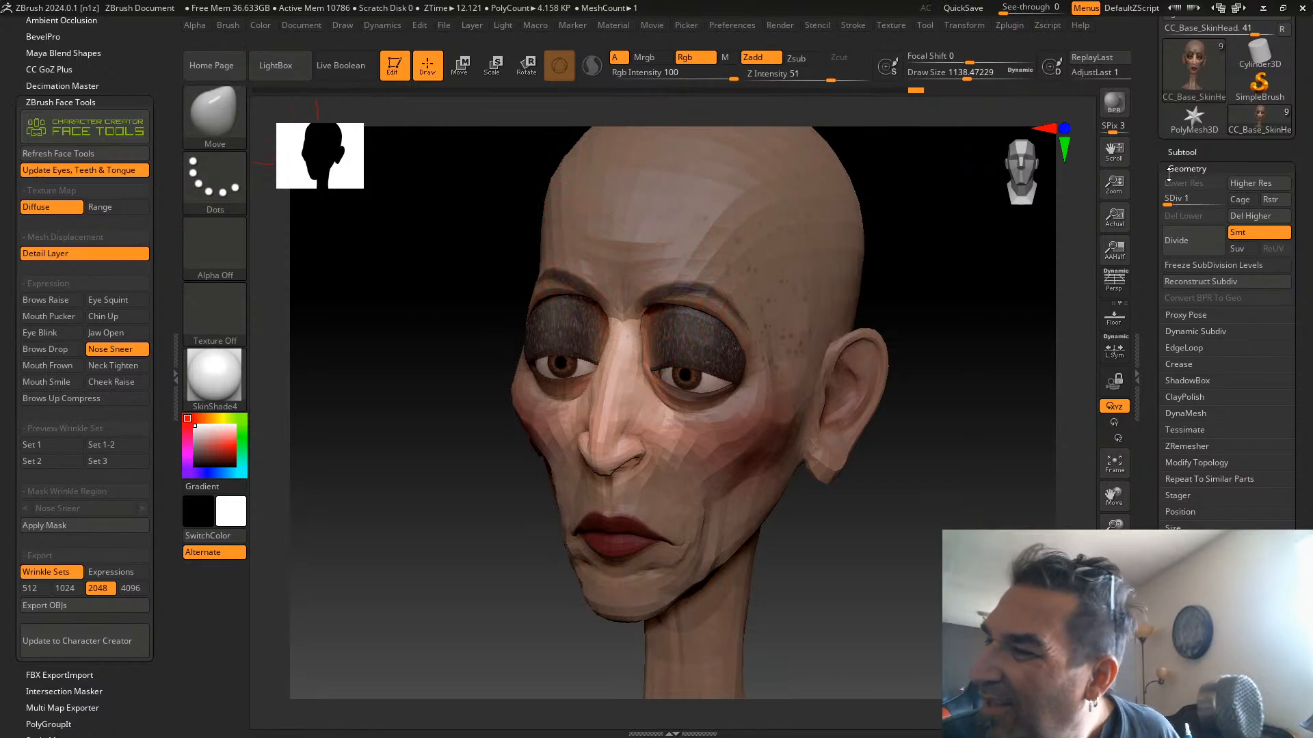
# Set the head to subdivision level 3 and carve sneer creases down the nose side with DamStandard at a Draw Size of about 335
pyautogui.moveTo(1171, 199); pyautogui.dragTo(1240, 202)
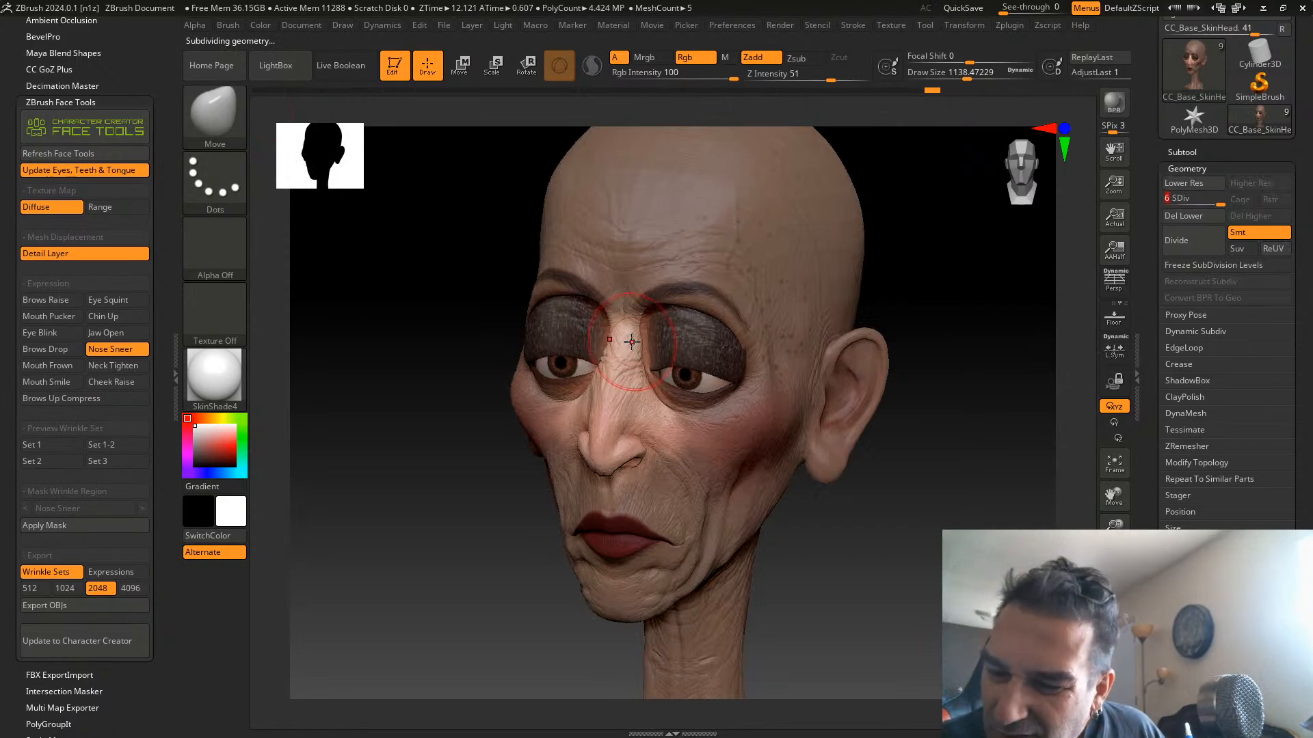
pyautogui.click(1199, 199)
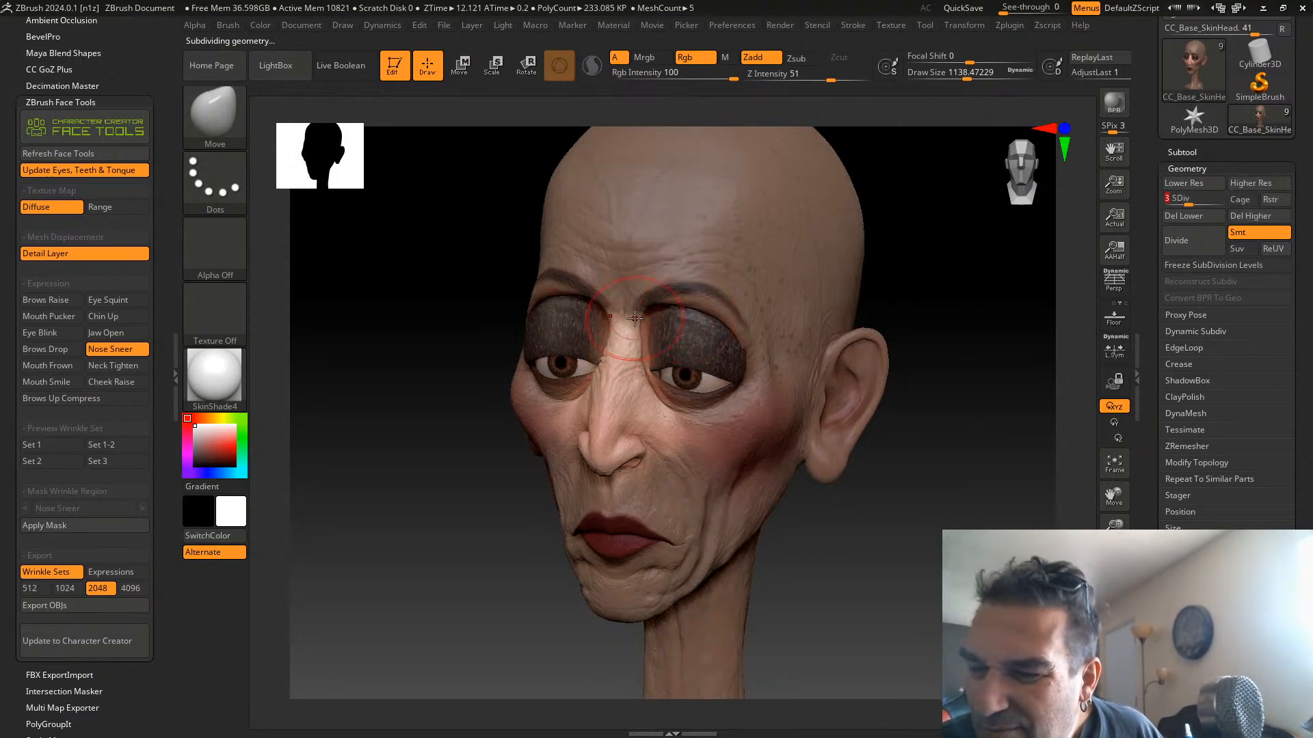
pyautogui.click(226, 116)
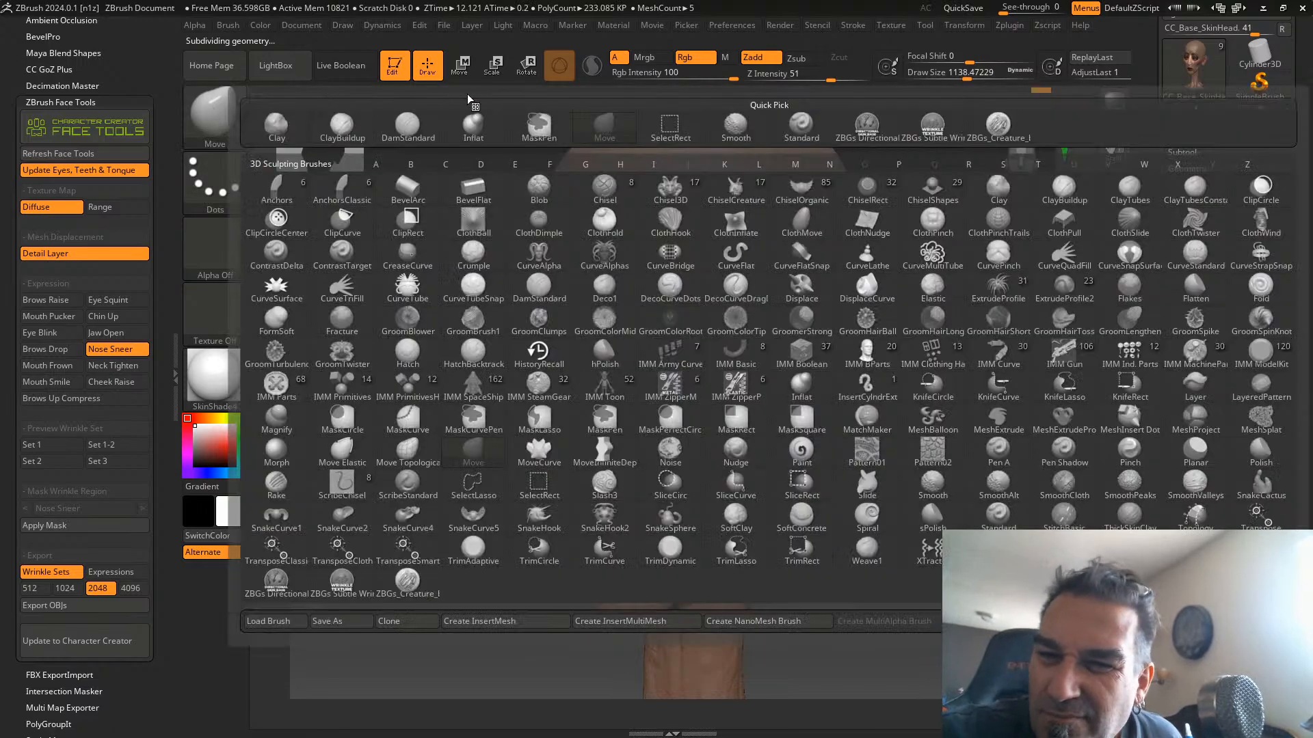
pyautogui.click(408, 124)
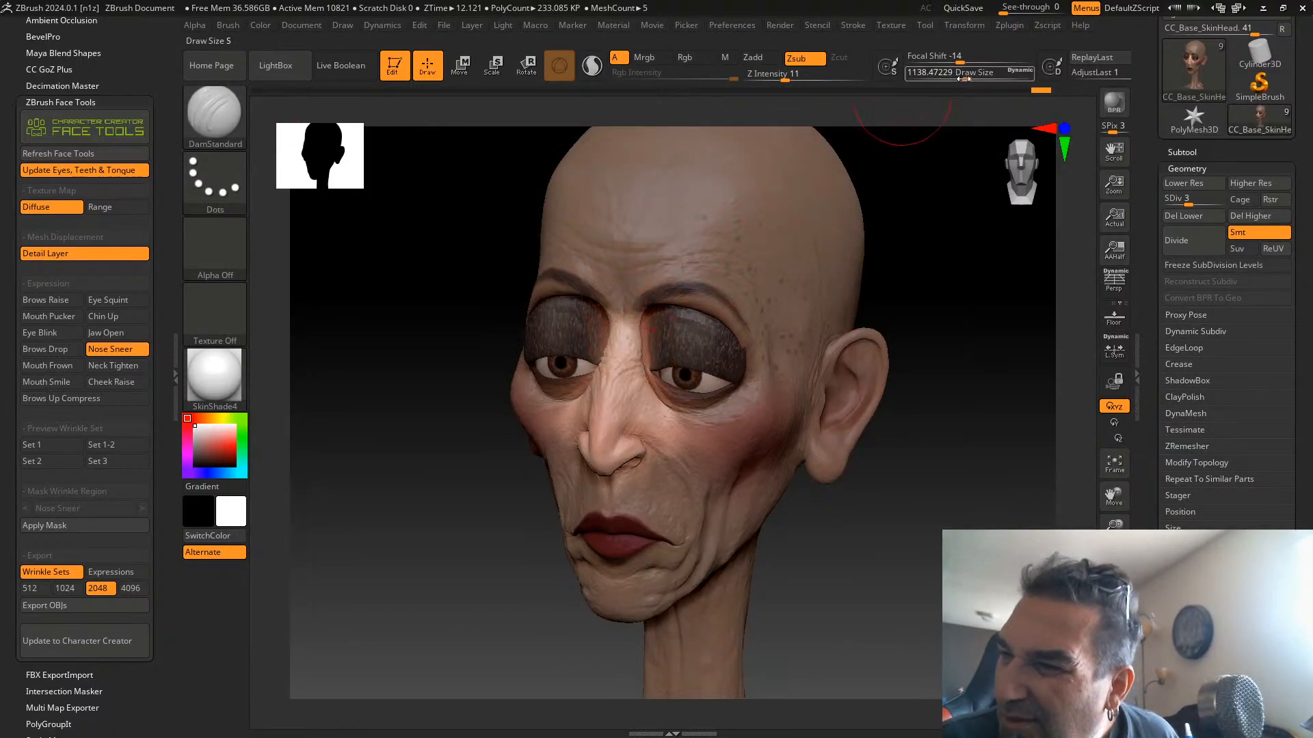
pyautogui.moveTo(967, 77); pyautogui.dragTo(939, 73)
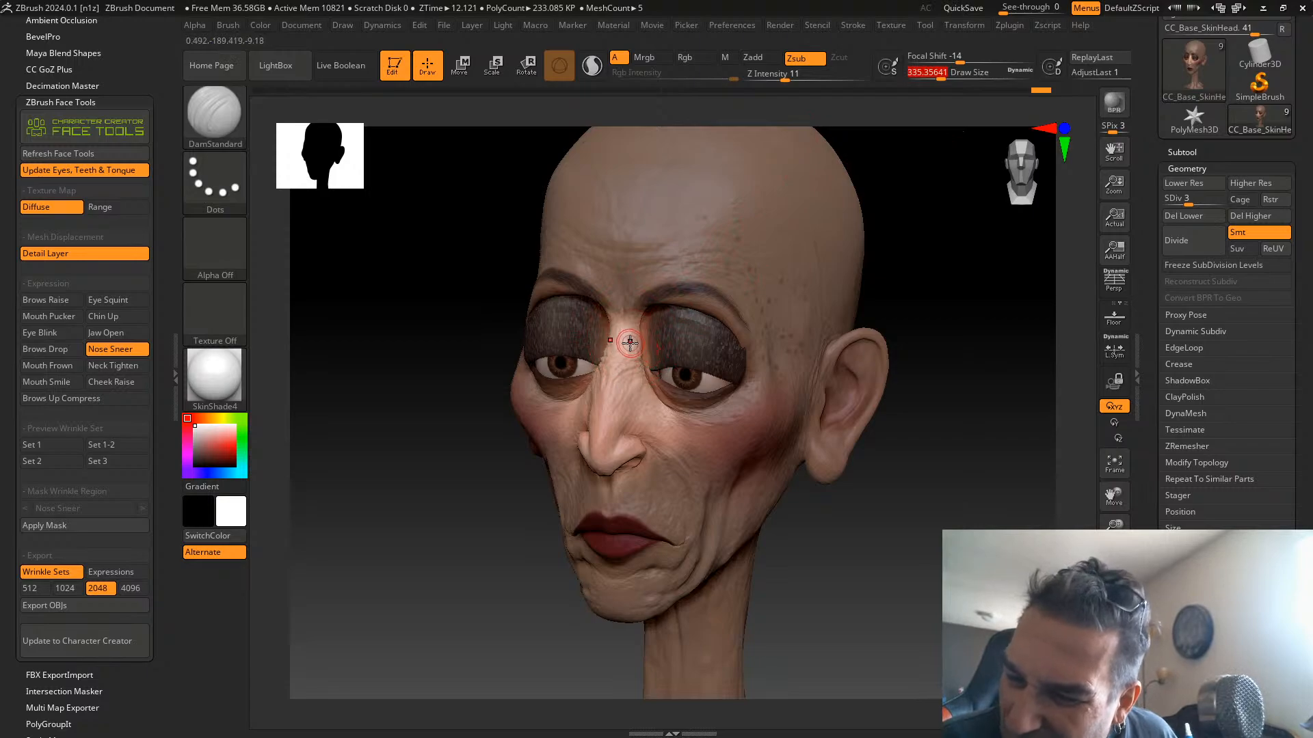
pyautogui.moveTo(634, 335)
pyautogui.mouseDown()
pyautogui.moveTo(637, 405)
pyautogui.moveTo(652, 413)
pyautogui.mouseUp()
pyautogui.moveTo(828, 523); pyautogui.dragTo(871, 521)
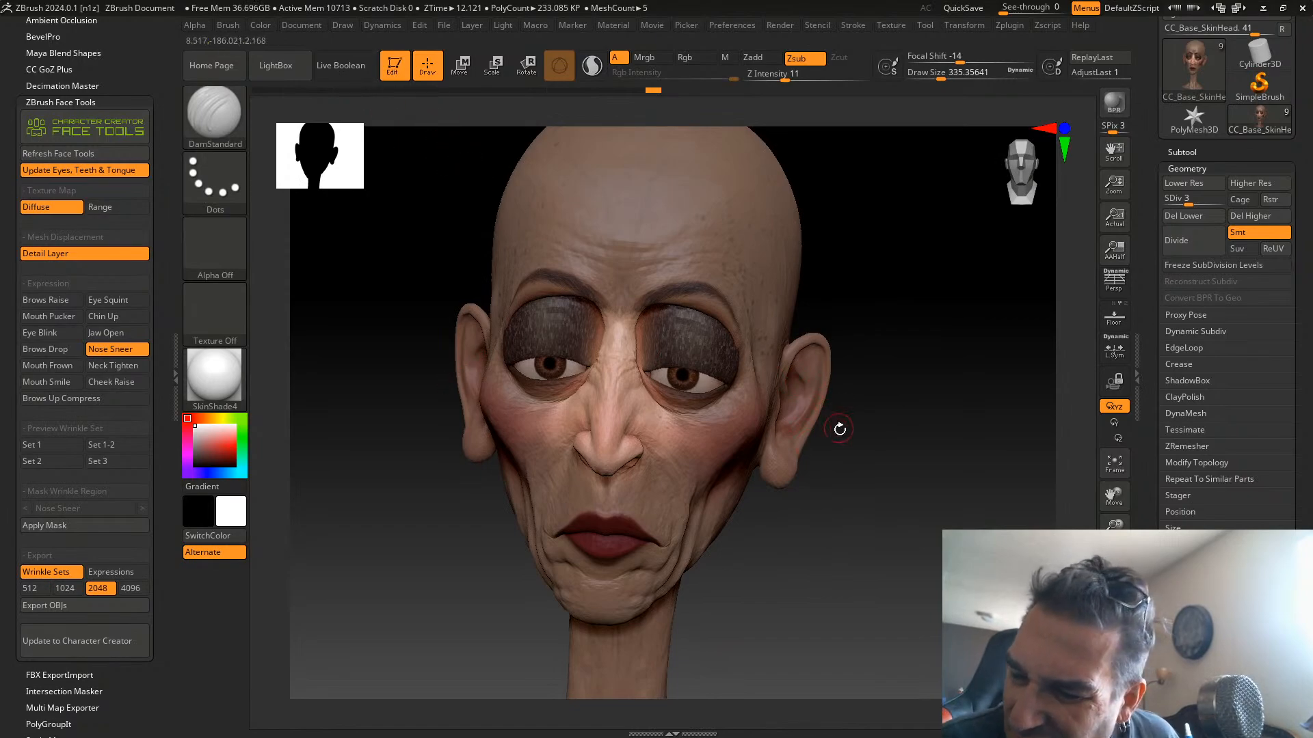
pyautogui.moveTo(839, 429); pyautogui.dragTo(629, 373)
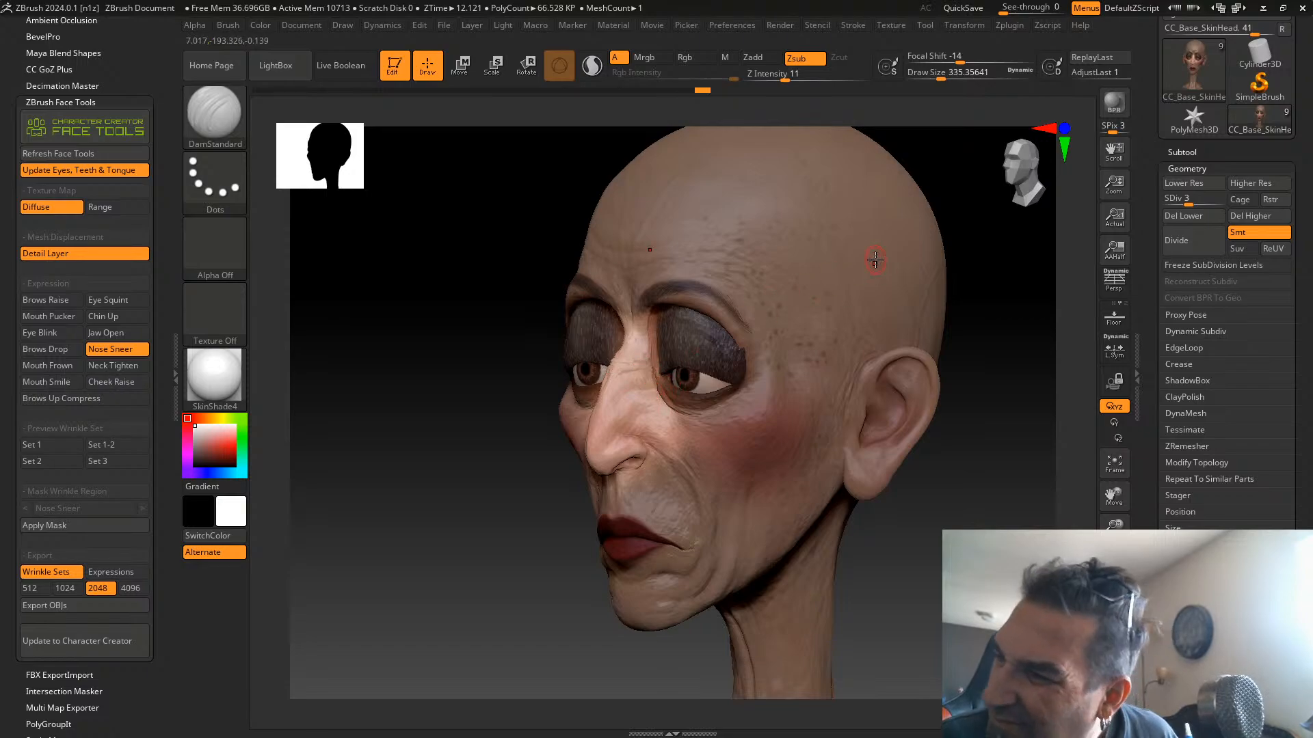
# Raise the head to subdivision level 6 and sharpen the nose creases with DamStandard at a Draw Size of about 227
pyautogui.moveTo(1193, 199); pyautogui.dragTo(1216, 203)
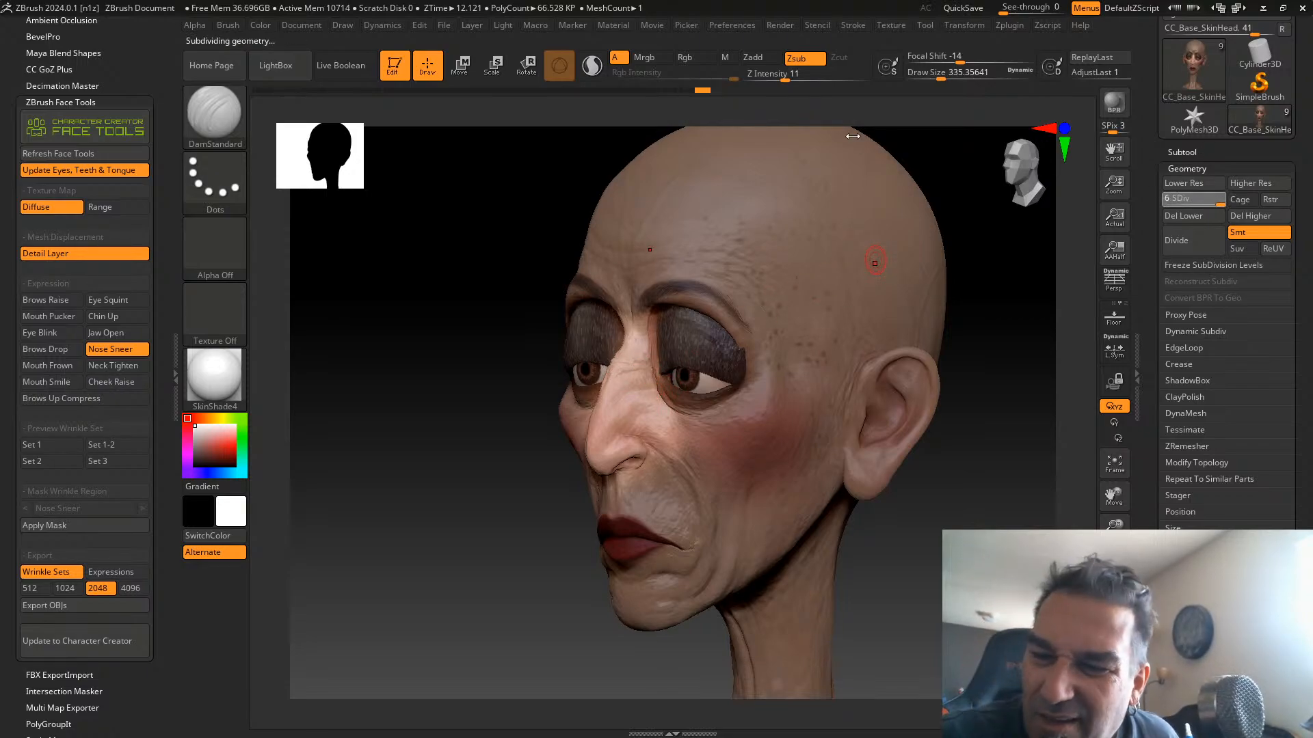
pyautogui.moveTo(940, 71); pyautogui.dragTo(936, 71)
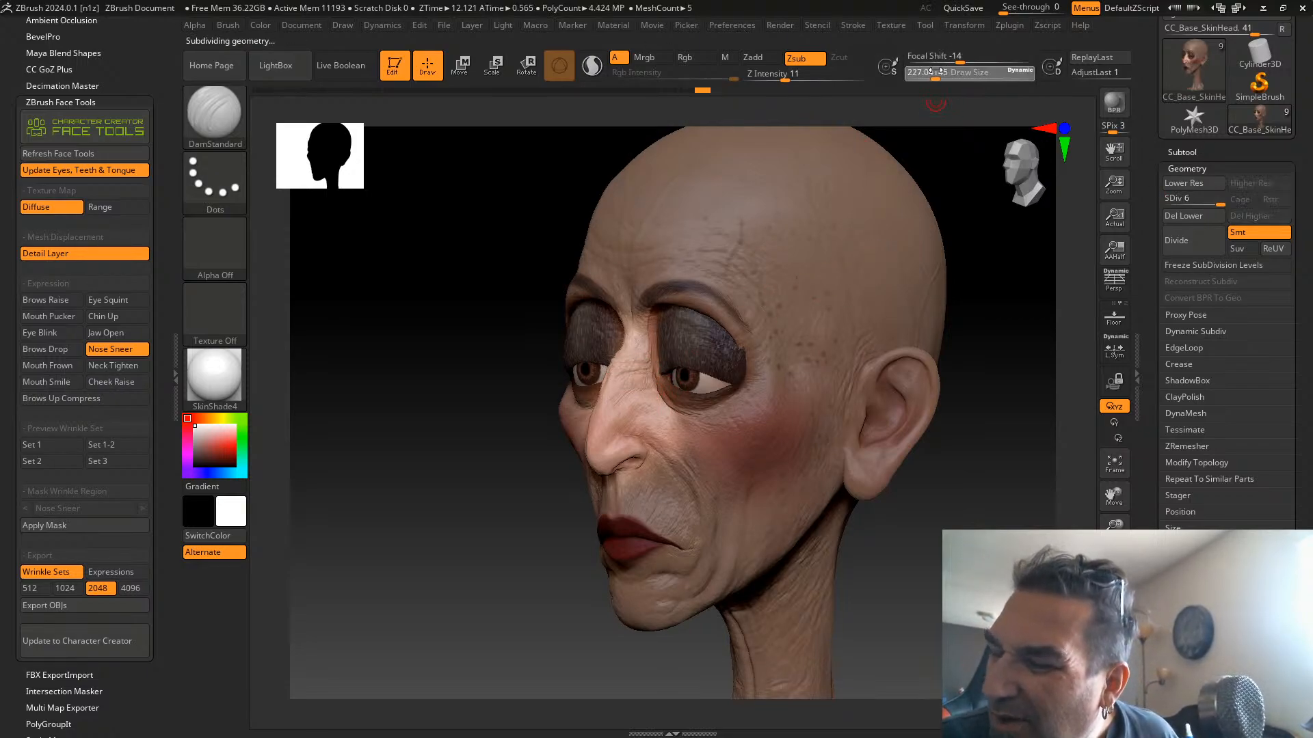
pyautogui.keyDown('shift'); pyautogui.moveTo(952, 217); pyautogui.dragTo(822, 273); pyautogui.keyUp('shift')
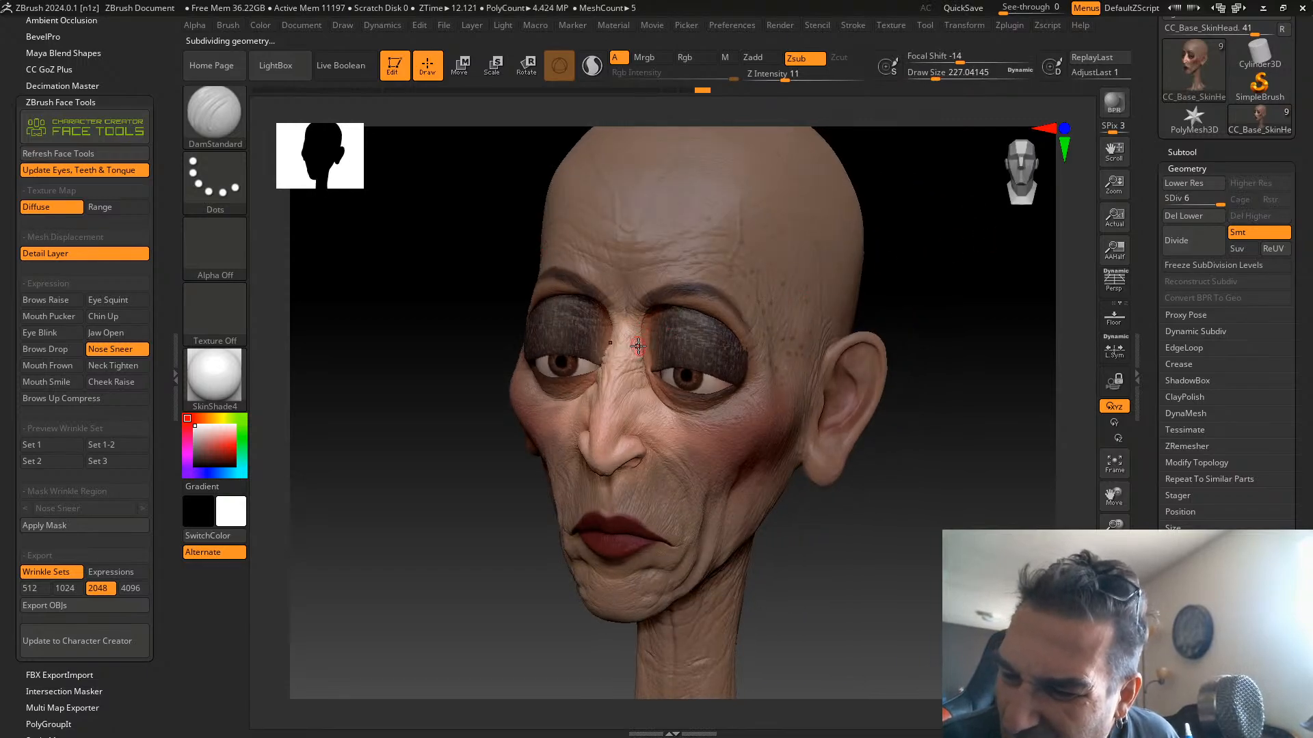
pyautogui.moveTo(633, 346); pyautogui.dragTo(635, 355)
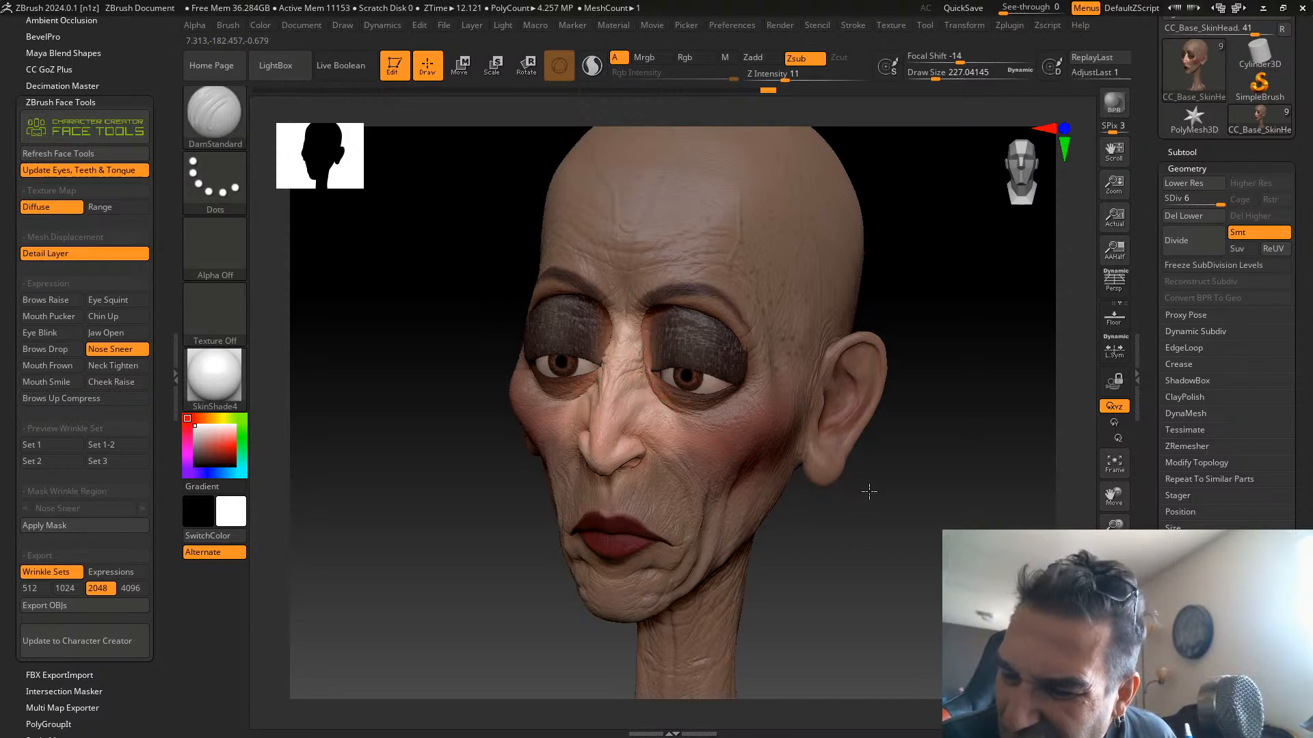
pyautogui.moveTo(850, 542); pyautogui.dragTo(875, 526)
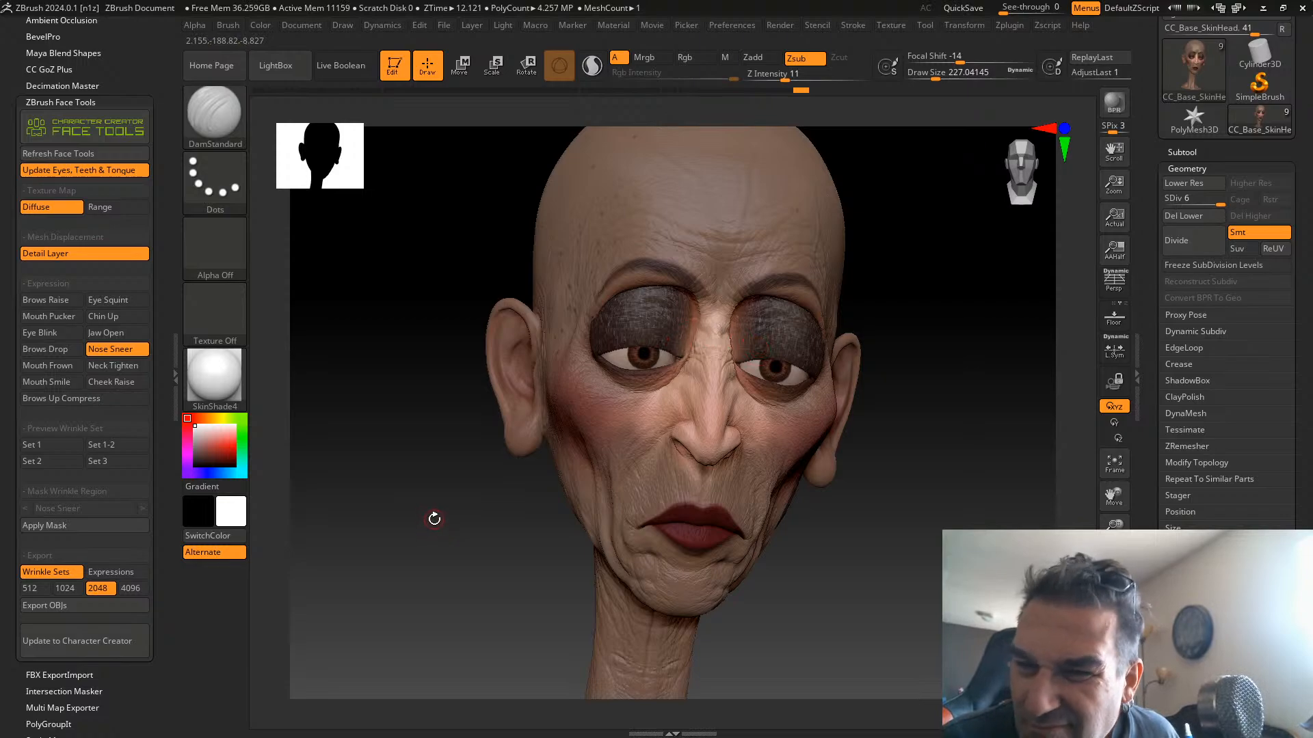
# Add fine wrinkles along the nose bridge and sides with DamStandard at a Draw Size of about 88 and Z Intensity 23
pyautogui.moveTo(934, 74); pyautogui.dragTo(926, 74)
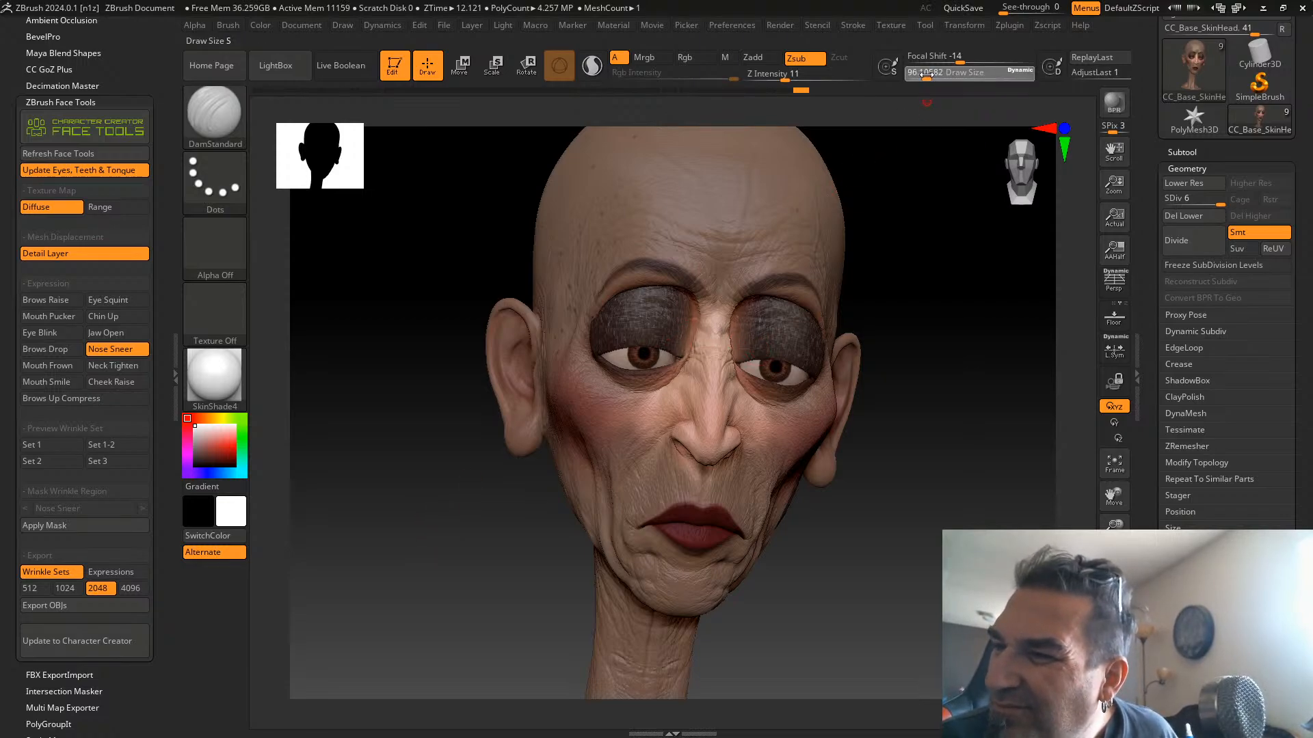
pyautogui.moveTo(786, 74); pyautogui.dragTo(803, 74)
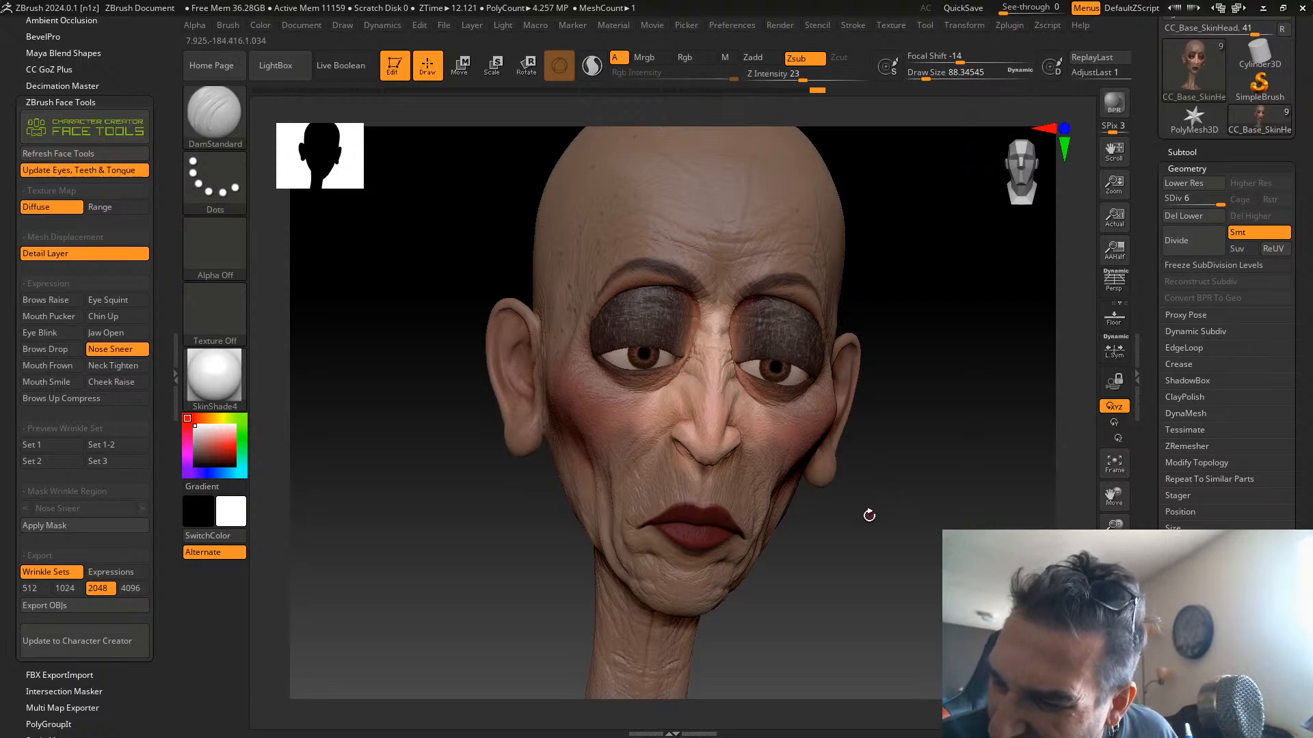
pyautogui.moveTo(869, 514); pyautogui.dragTo(778, 511)
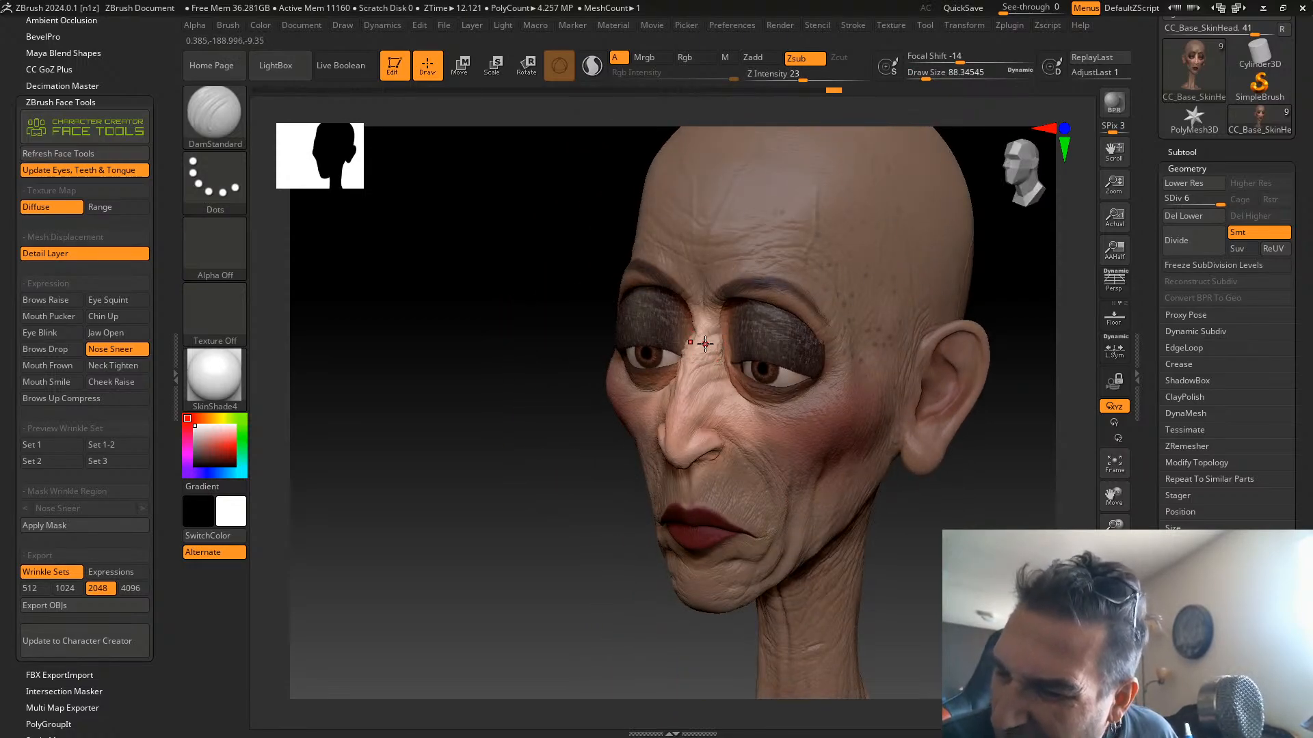
pyautogui.moveTo(556, 484); pyautogui.dragTo(667, 475)
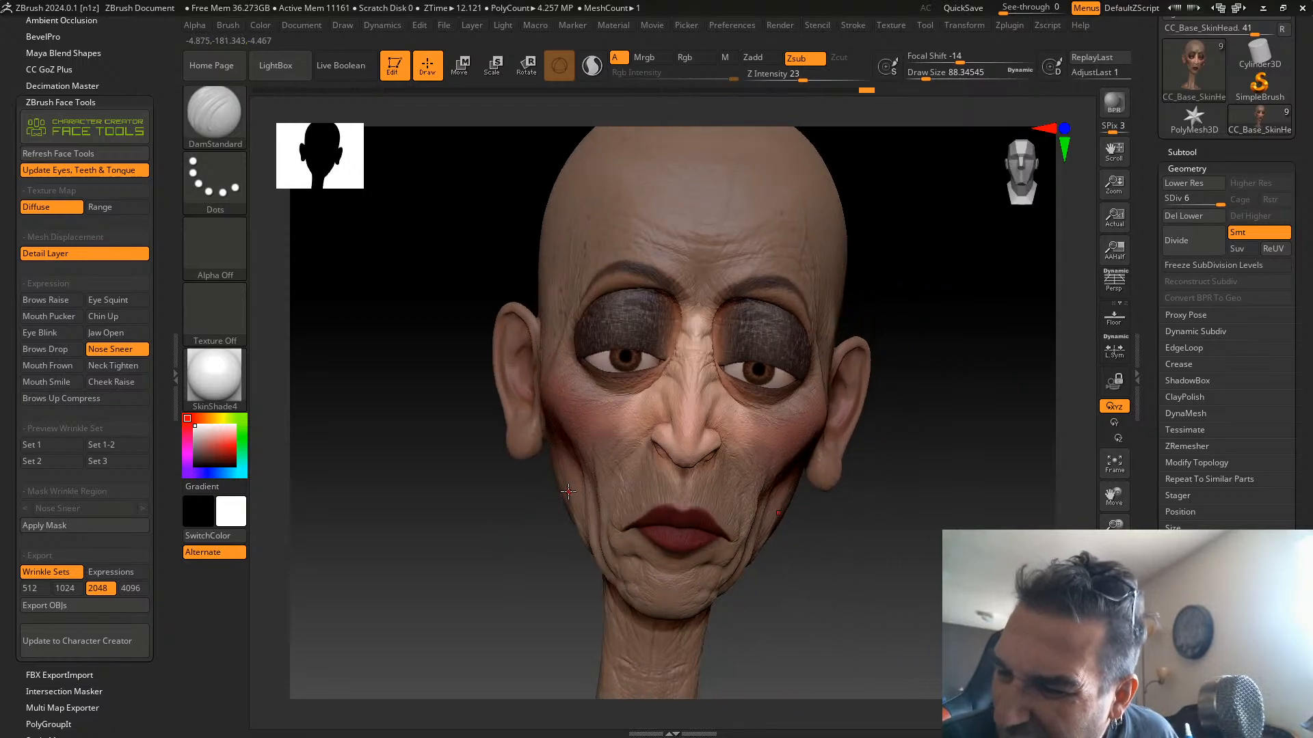
pyautogui.moveTo(855, 284); pyautogui.dragTo(828, 283)
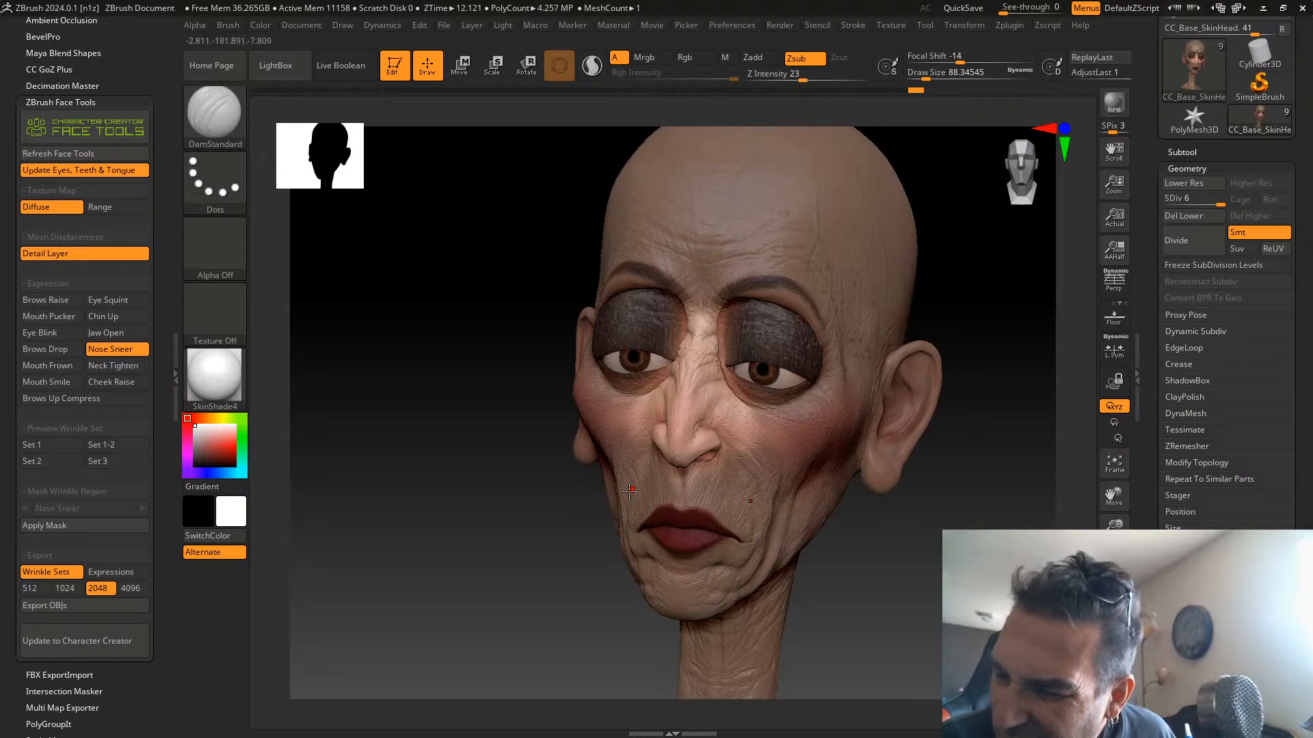
pyautogui.moveTo(510, 566); pyautogui.dragTo(552, 503)
# Try smoothing the fine wrinkles on the side of the nose and undo the last stroke
pyautogui.press('shift')
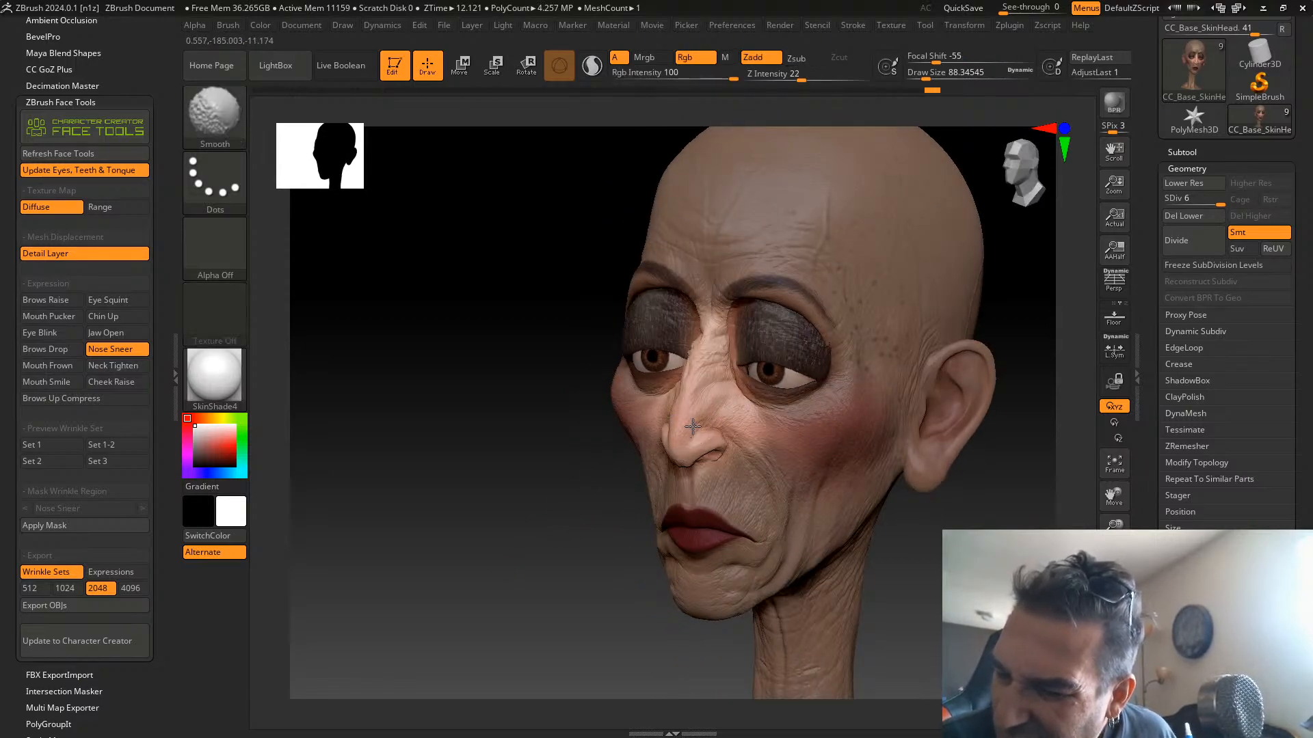
pyautogui.press('ctrl')
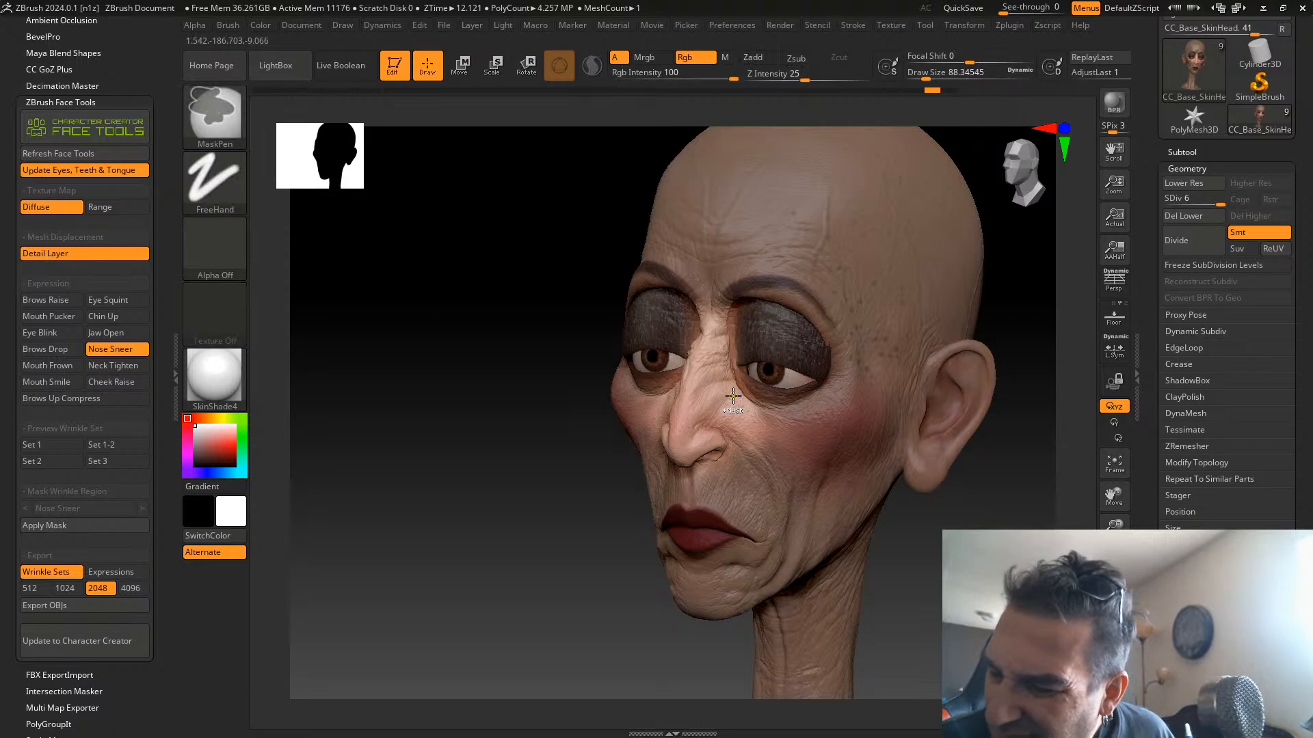
pyautogui.hotkey('ctrl', 'z')
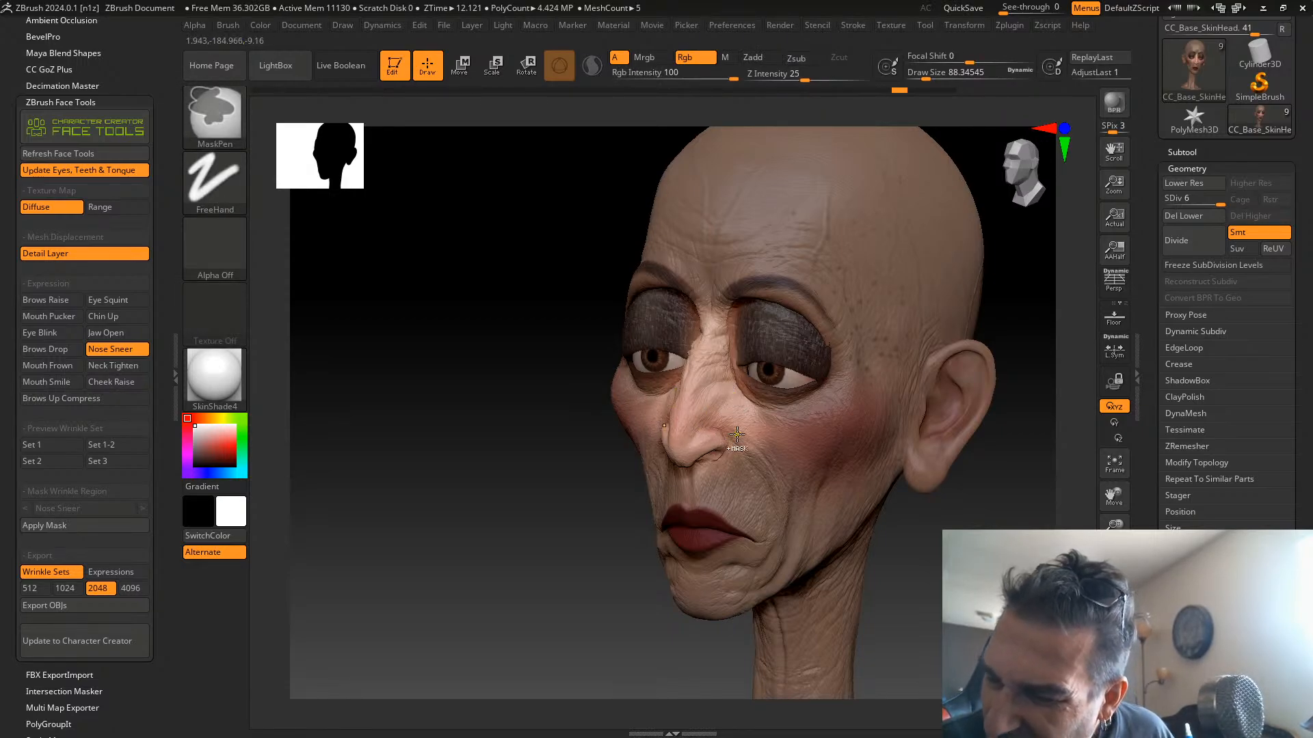
# Add faint wrinkles along the side of the nose and under the eye with DamStandard at Z Intensity 14
pyautogui.click(1208, 199)
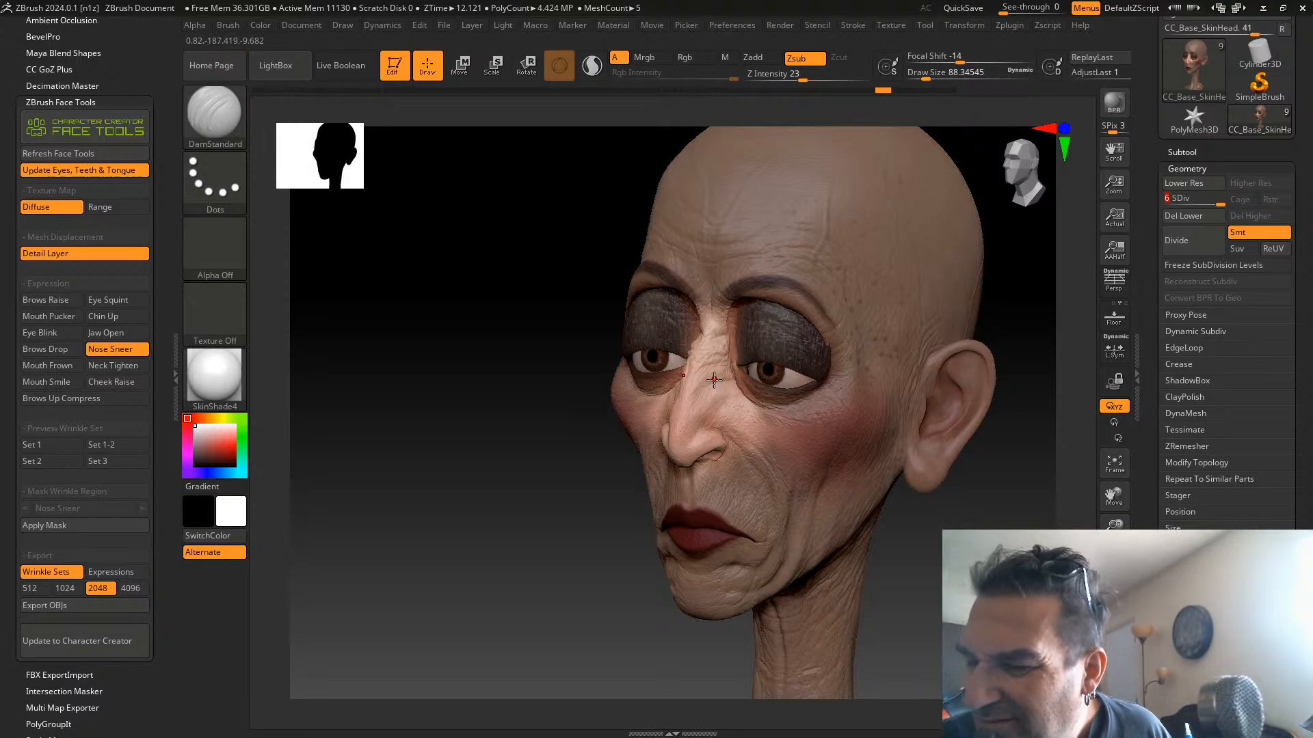
pyautogui.moveTo(803, 78); pyautogui.dragTo(790, 78)
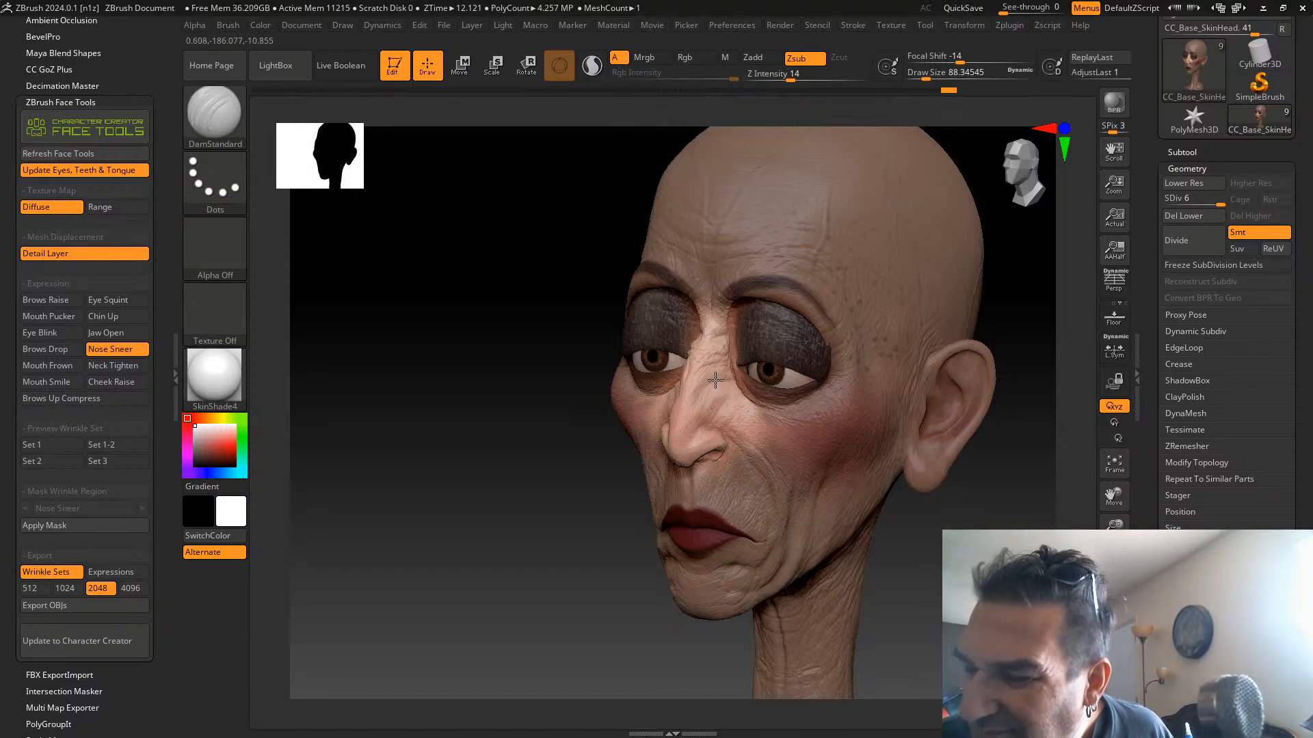
pyautogui.moveTo(693, 382)
pyautogui.mouseDown()
pyautogui.moveTo(717, 370)
pyautogui.moveTo(706, 392)
pyautogui.moveTo(804, 403)
pyautogui.mouseUp()
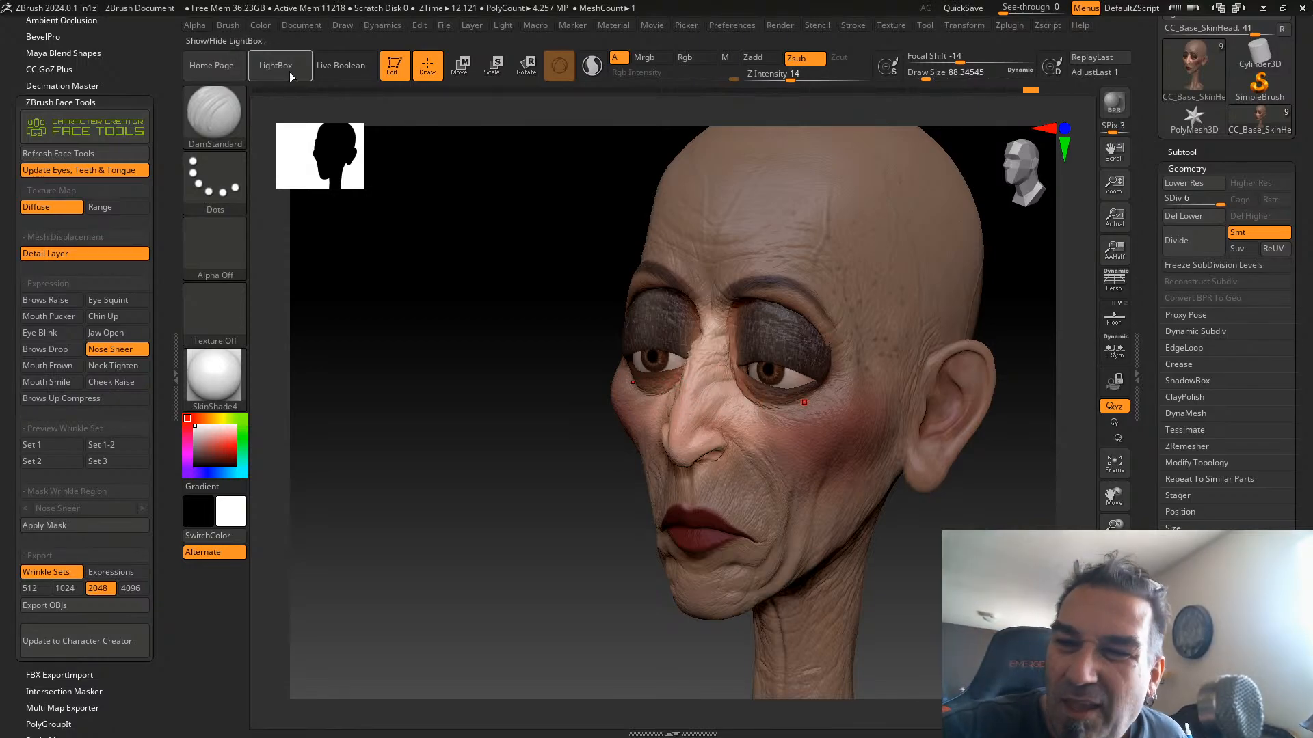
# Clear the mask on the head and turn off the Nose Sneer expression
pyautogui.keyDown('ctrl'); pyautogui.moveTo(525, 384); pyautogui.dragTo(445, 528); pyautogui.keyUp('ctrl')
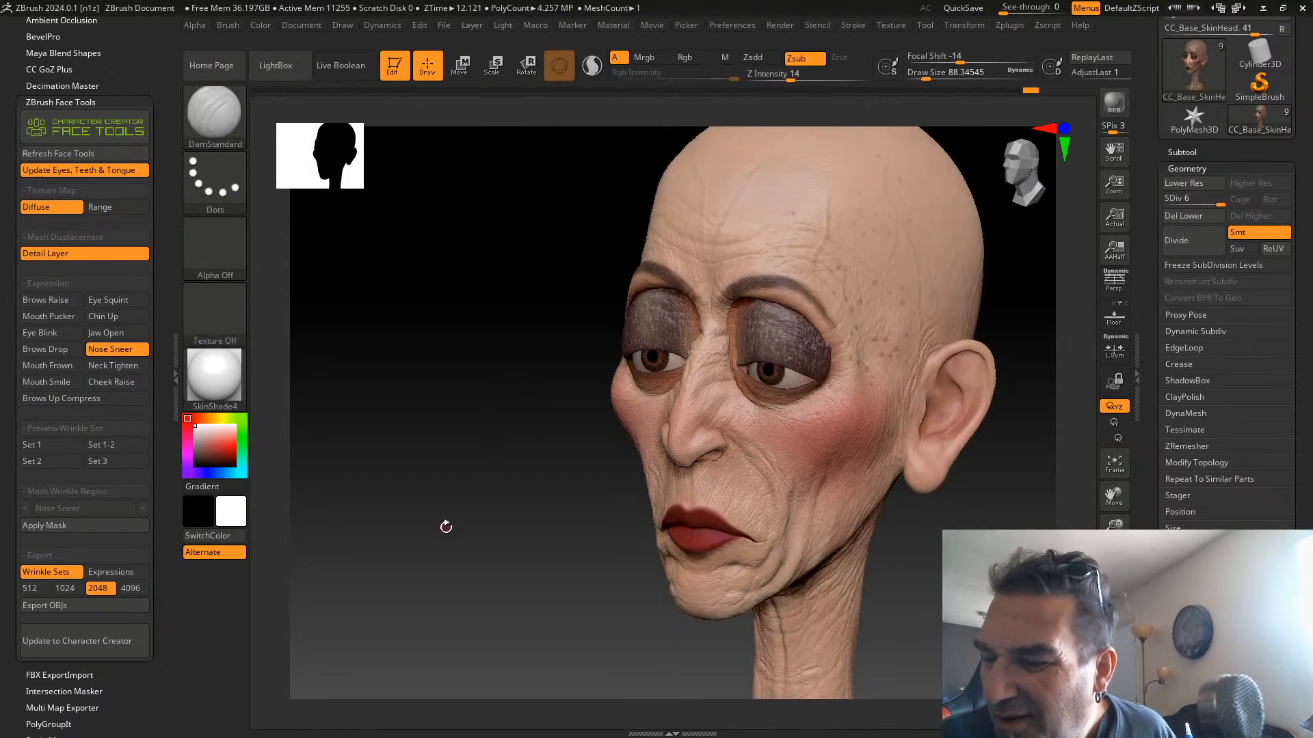
pyautogui.click(130, 351)
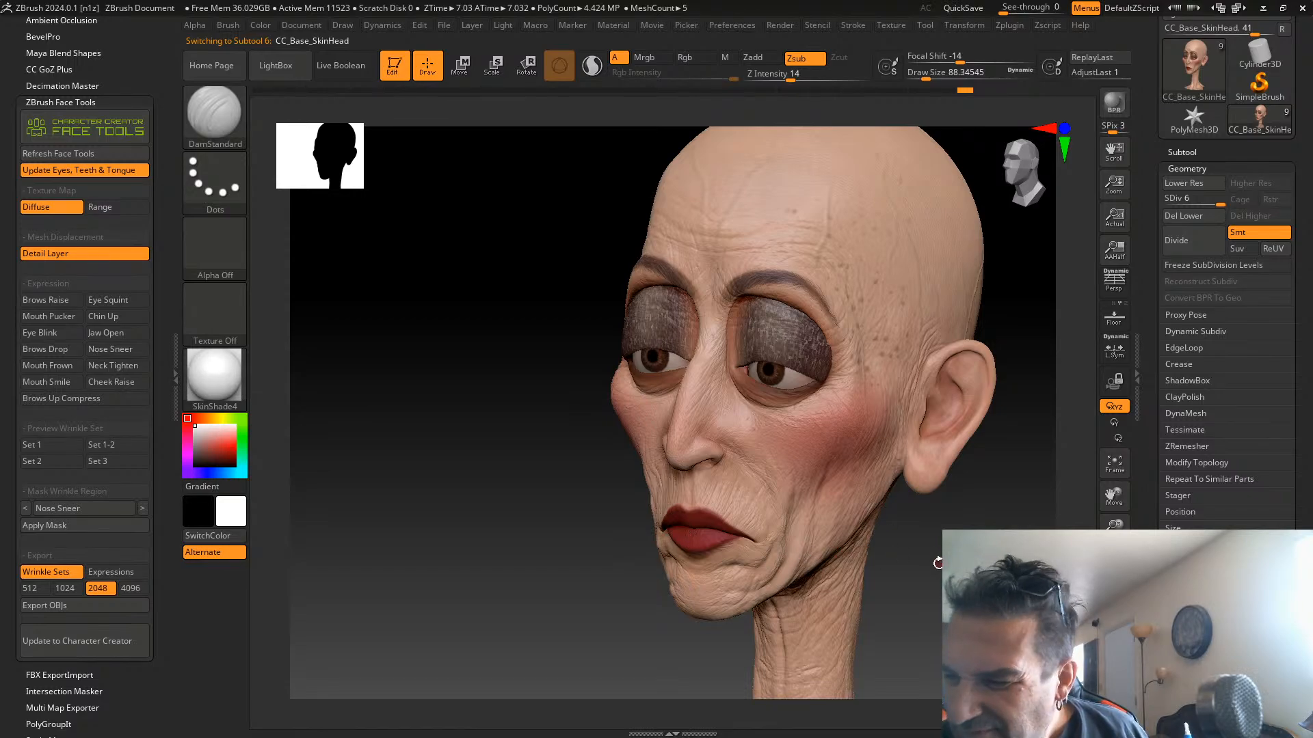
pyautogui.moveTo(937, 563); pyautogui.dragTo(832, 464)
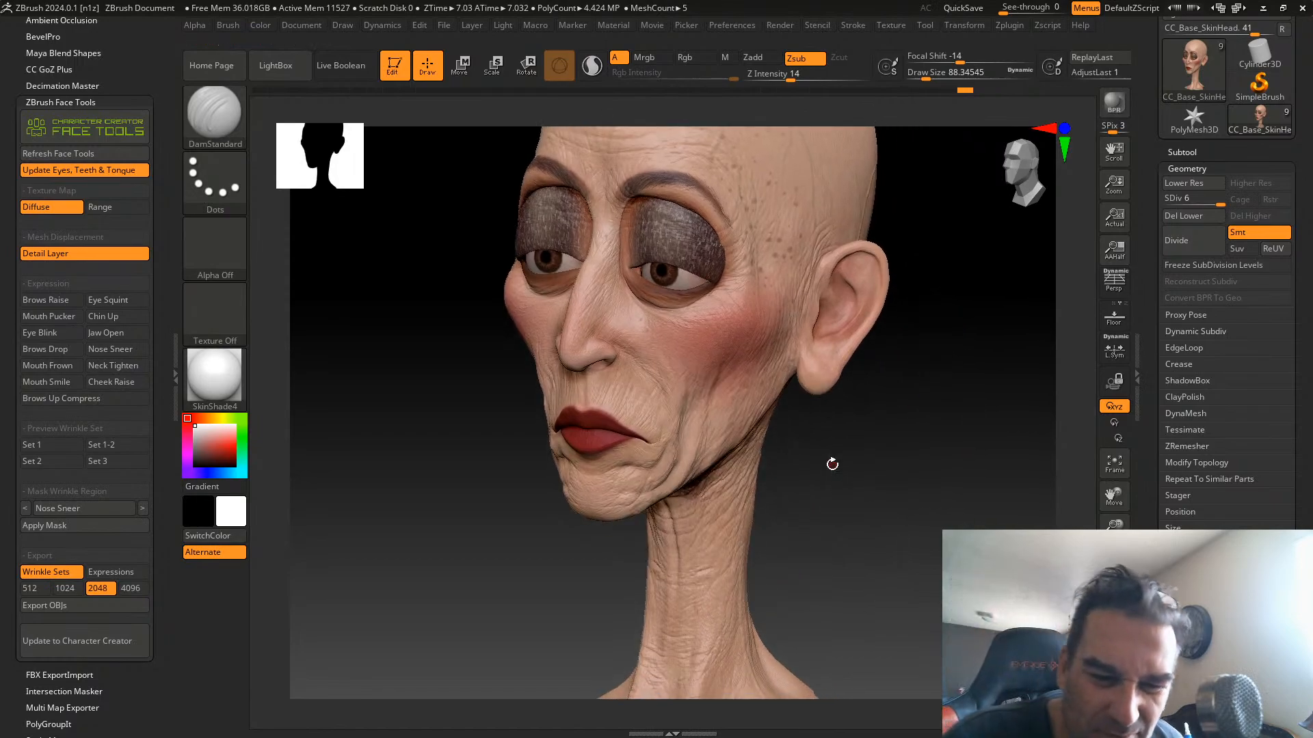
# Activate the Mouth Frown expression, with a Draw Size of about 699 and the head at subdivision level 1
pyautogui.click(54, 364)
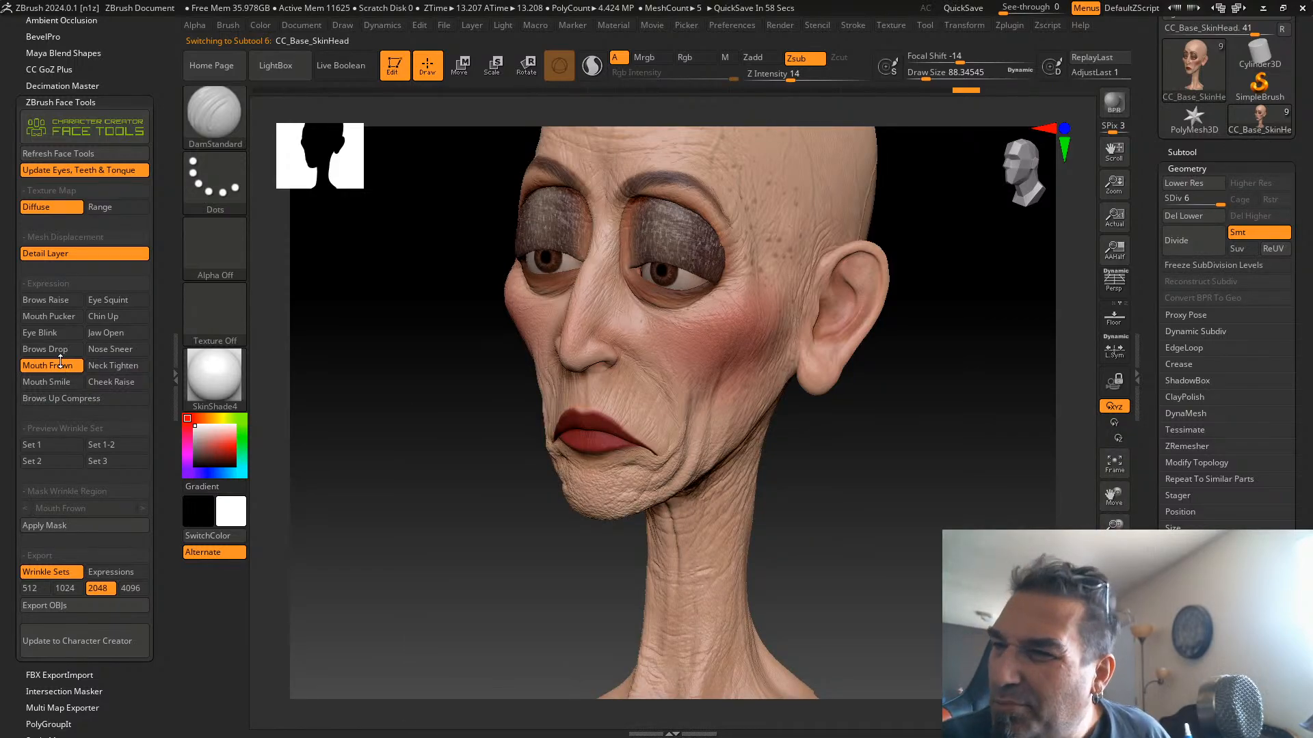
pyautogui.moveTo(930, 73); pyautogui.dragTo(956, 72)
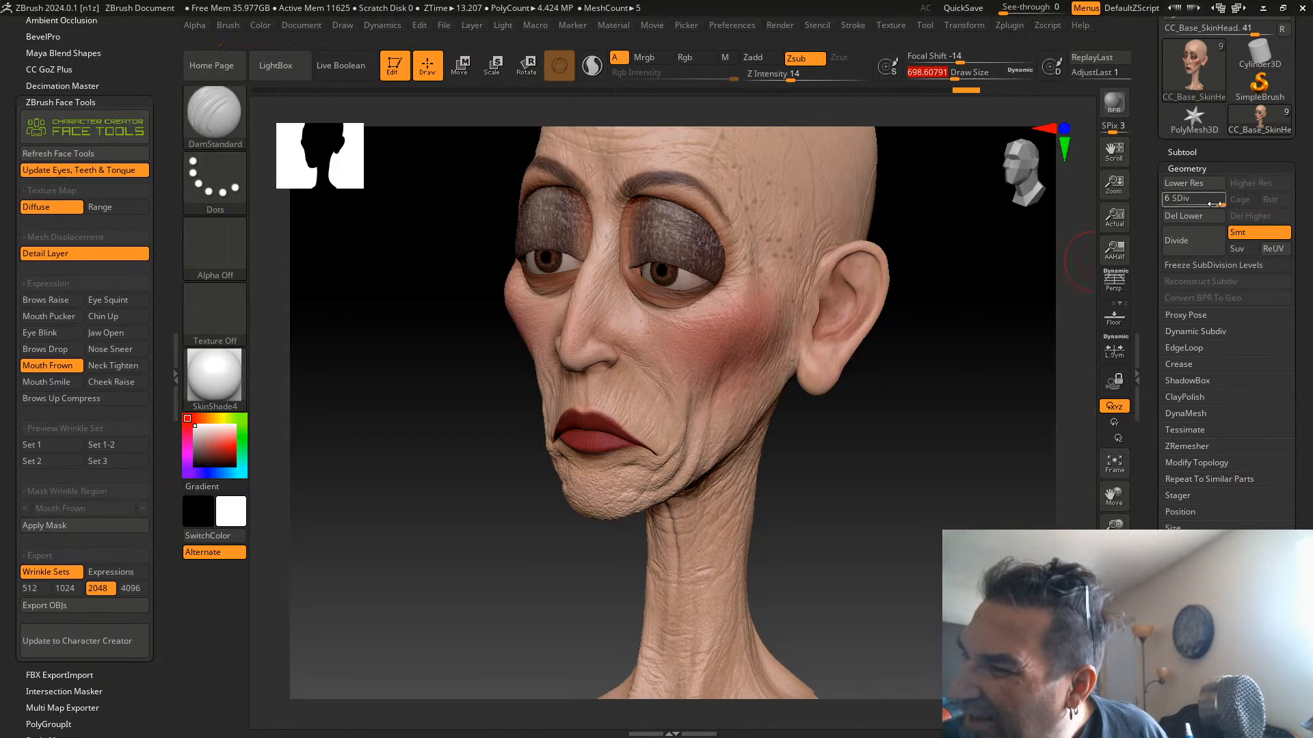
pyautogui.moveTo(1189, 202); pyautogui.dragTo(1135, 211)
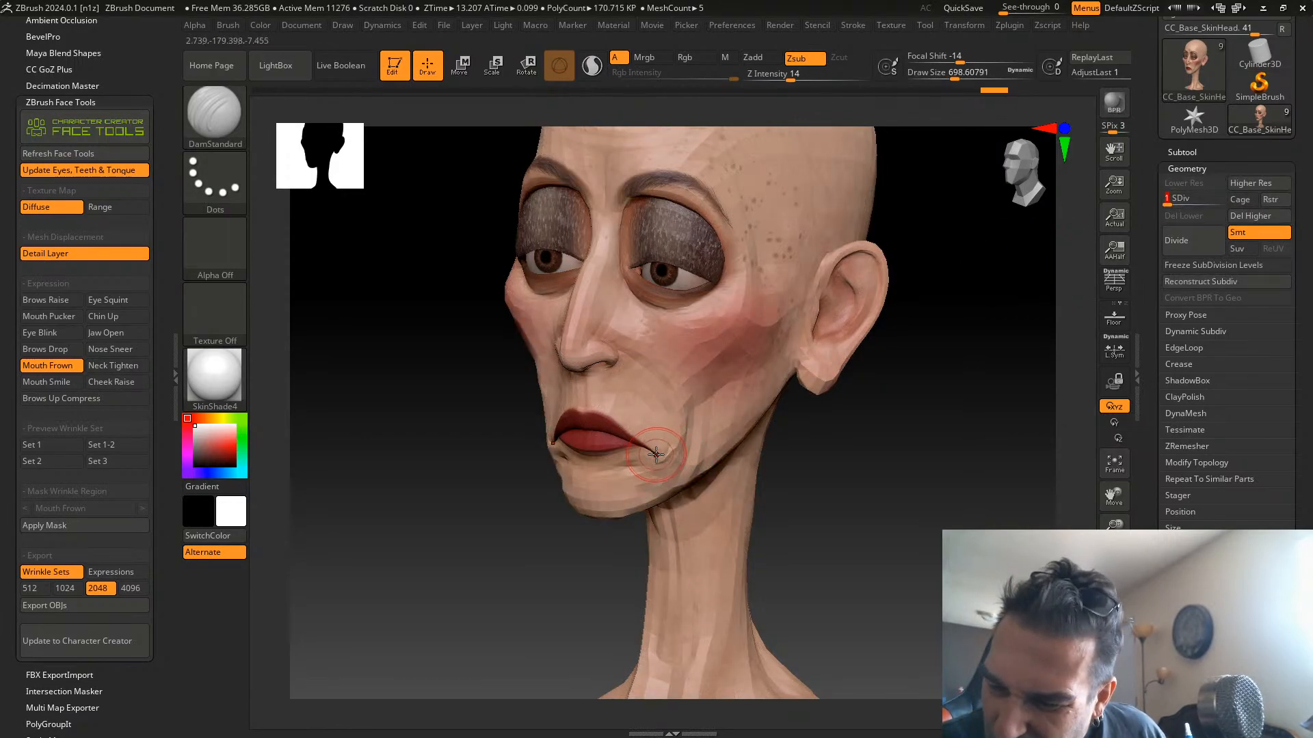
# Try a DamStandard stroke below the mouth corner and undo it
pyautogui.moveTo(657, 467); pyautogui.dragTo(658, 472)
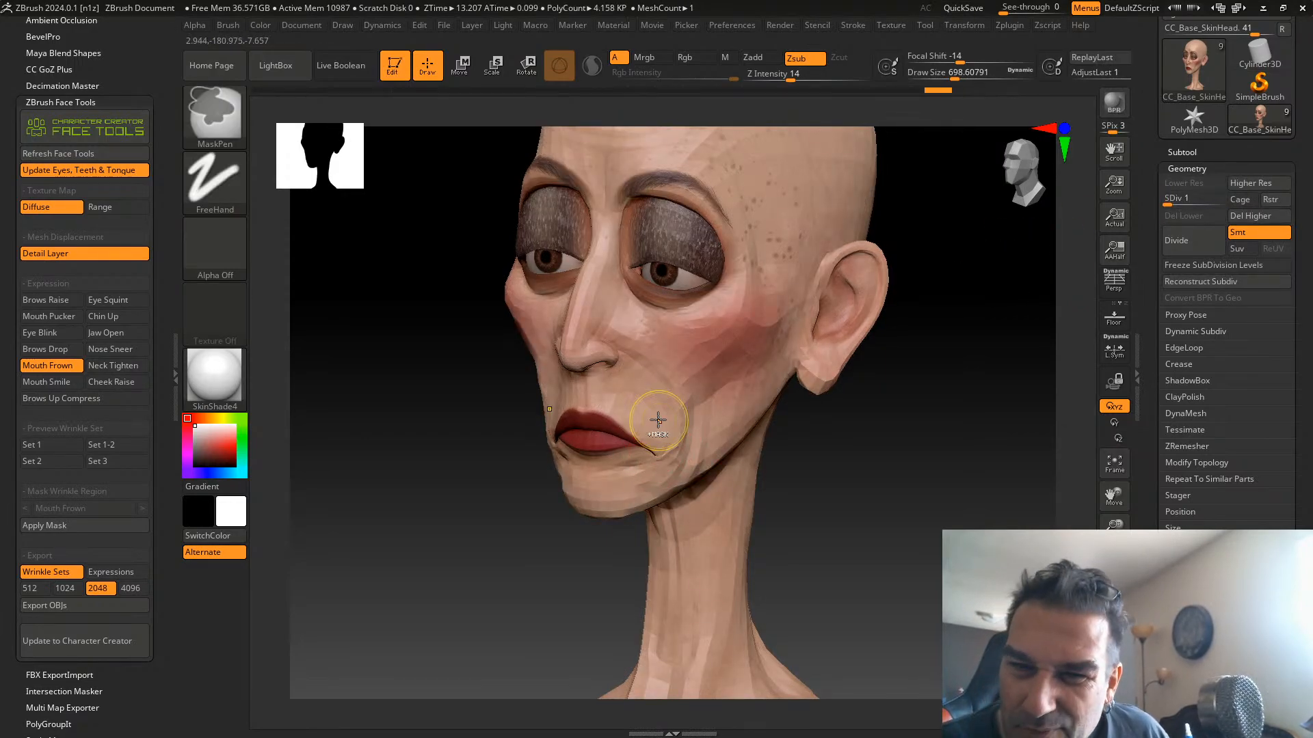
pyautogui.hotkey('ctrl', 'z')
pyautogui.hotkey('ctrl', 'z')
# Reshape the mouth corner and the skin beside it into a stronger frown with the Move brush at a Draw Size of about 1399
pyautogui.click(214, 113)
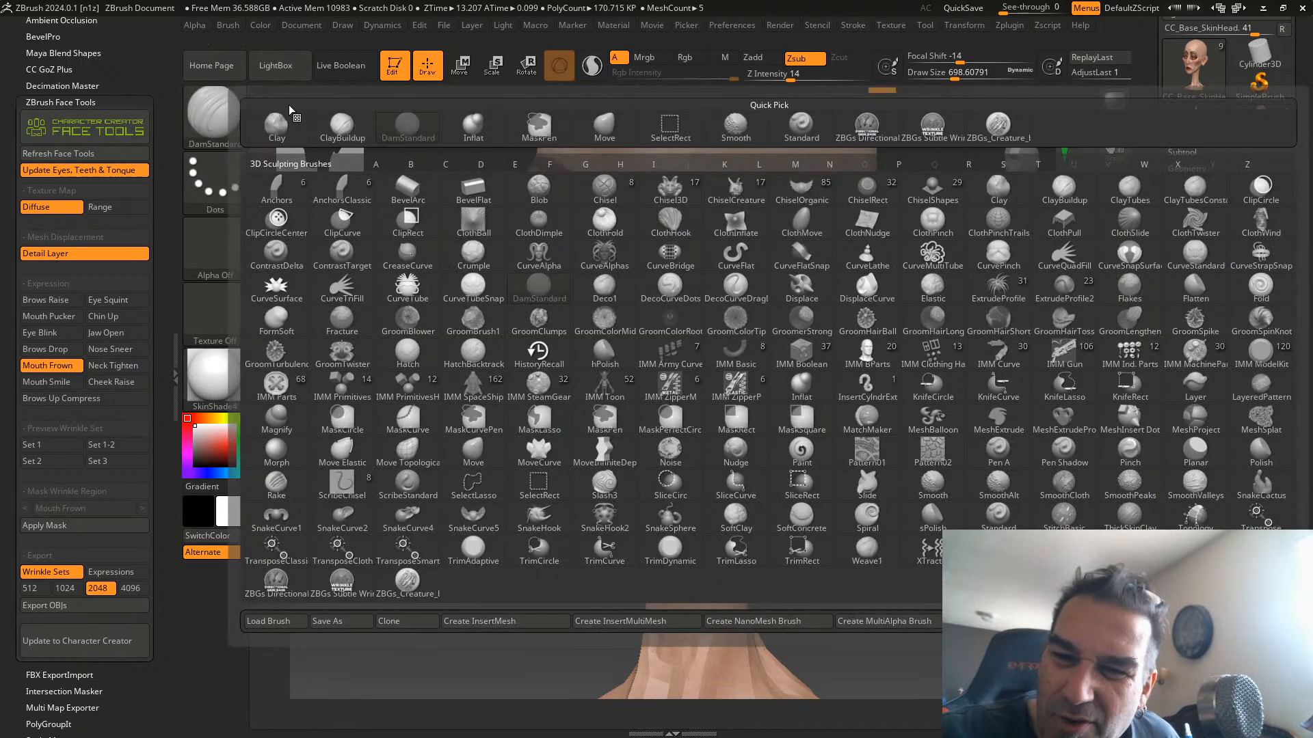
pyautogui.click(605, 124)
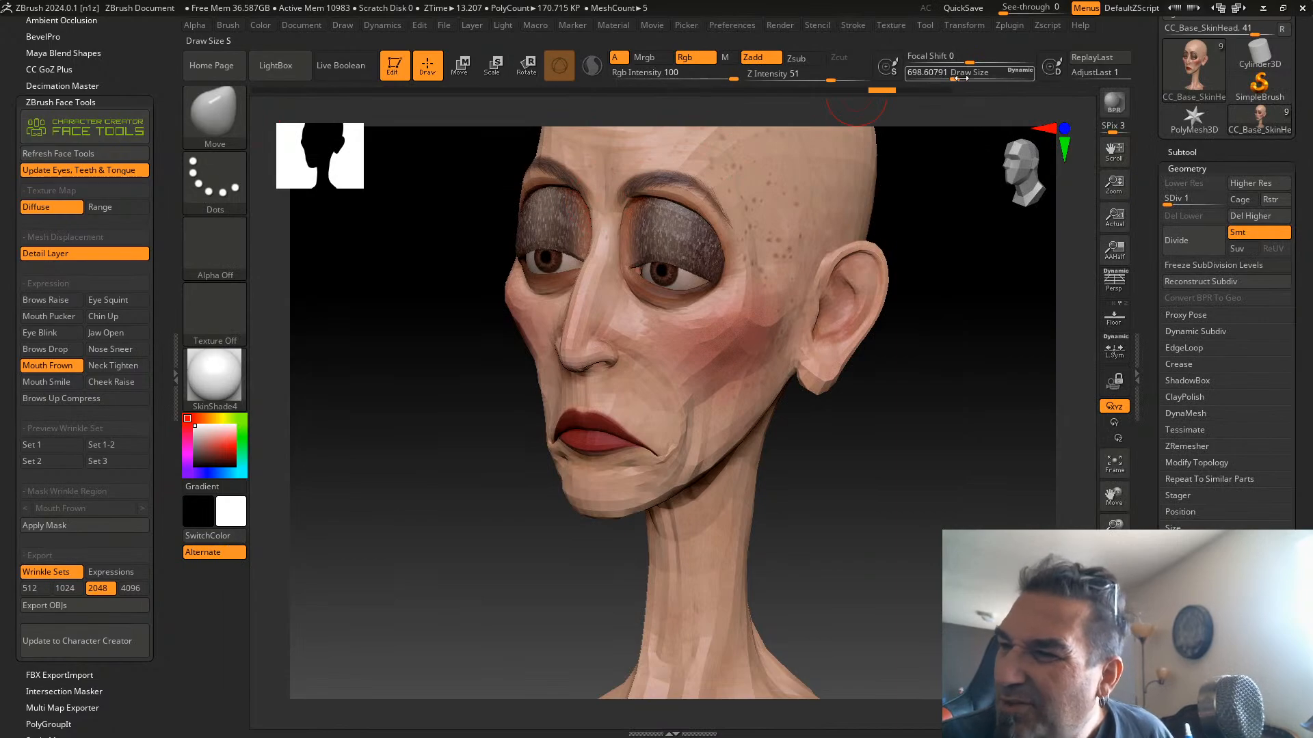
pyautogui.moveTo(961, 78); pyautogui.dragTo(974, 79)
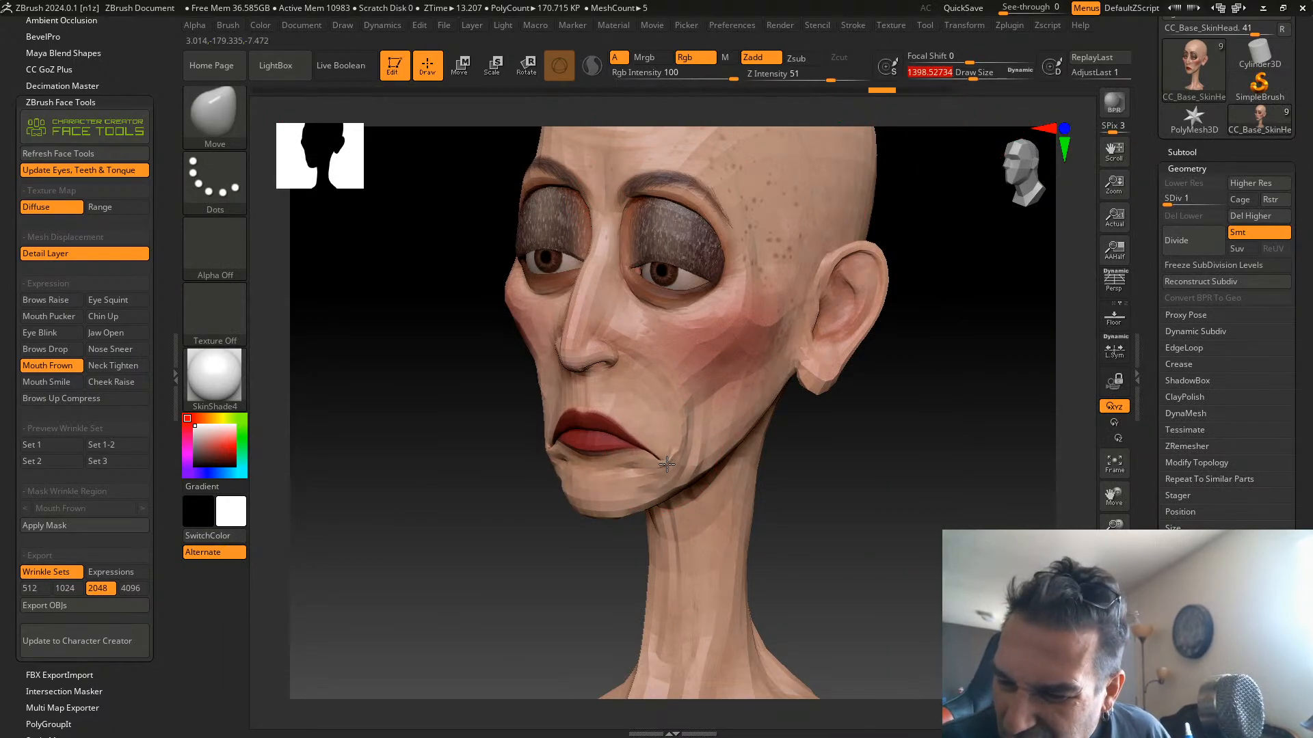
pyautogui.moveTo(667, 464)
pyautogui.mouseDown()
pyautogui.moveTo(618, 448)
pyautogui.moveTo(664, 472)
pyautogui.moveTo(675, 438)
pyautogui.mouseUp()
pyautogui.moveTo(846, 506)
pyautogui.mouseDown()
pyautogui.moveTo(878, 511)
pyautogui.moveTo(853, 511)
pyautogui.mouseUp()
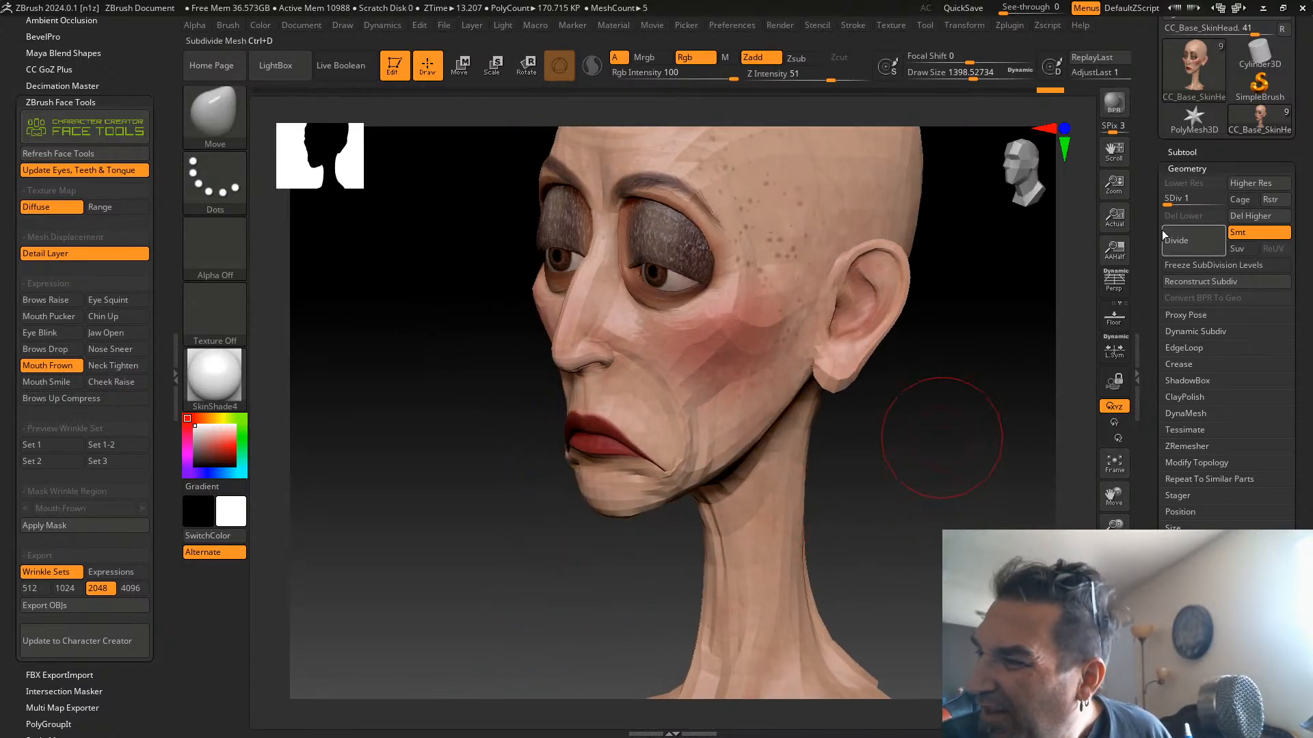
# Set the head to subdivision level 3 and carve frown creases below the mouth corners with DamStandard, reducing the Draw Size to about 595 and 170
pyautogui.moveTo(1169, 200); pyautogui.dragTo(1188, 205)
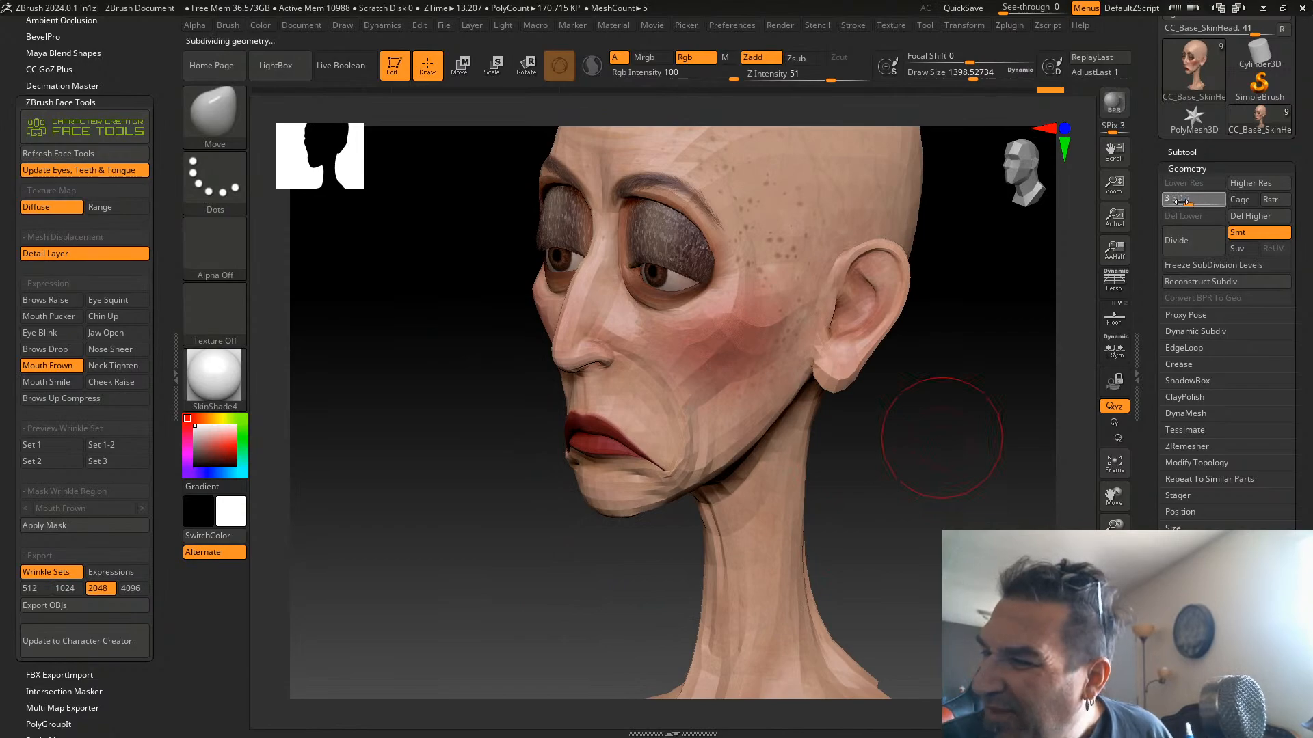
pyautogui.moveTo(903, 384); pyautogui.dragTo(855, 385)
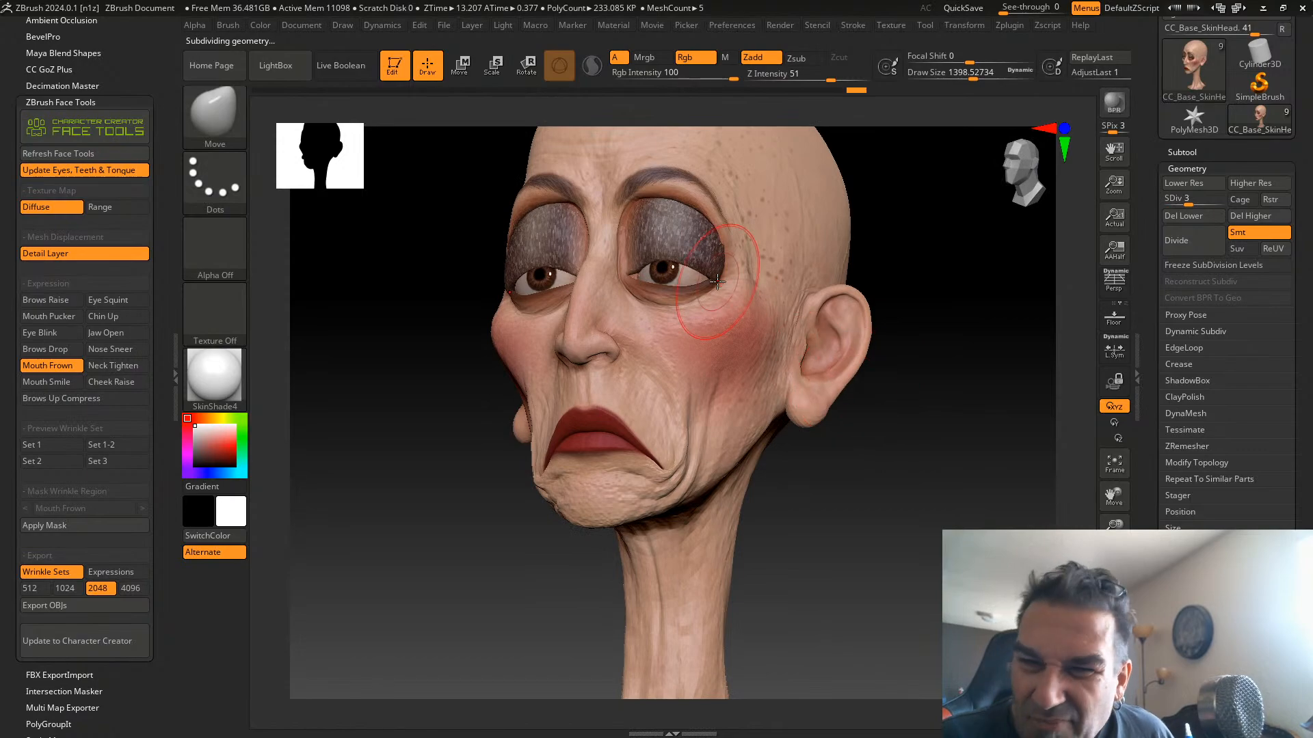
pyautogui.click(223, 105)
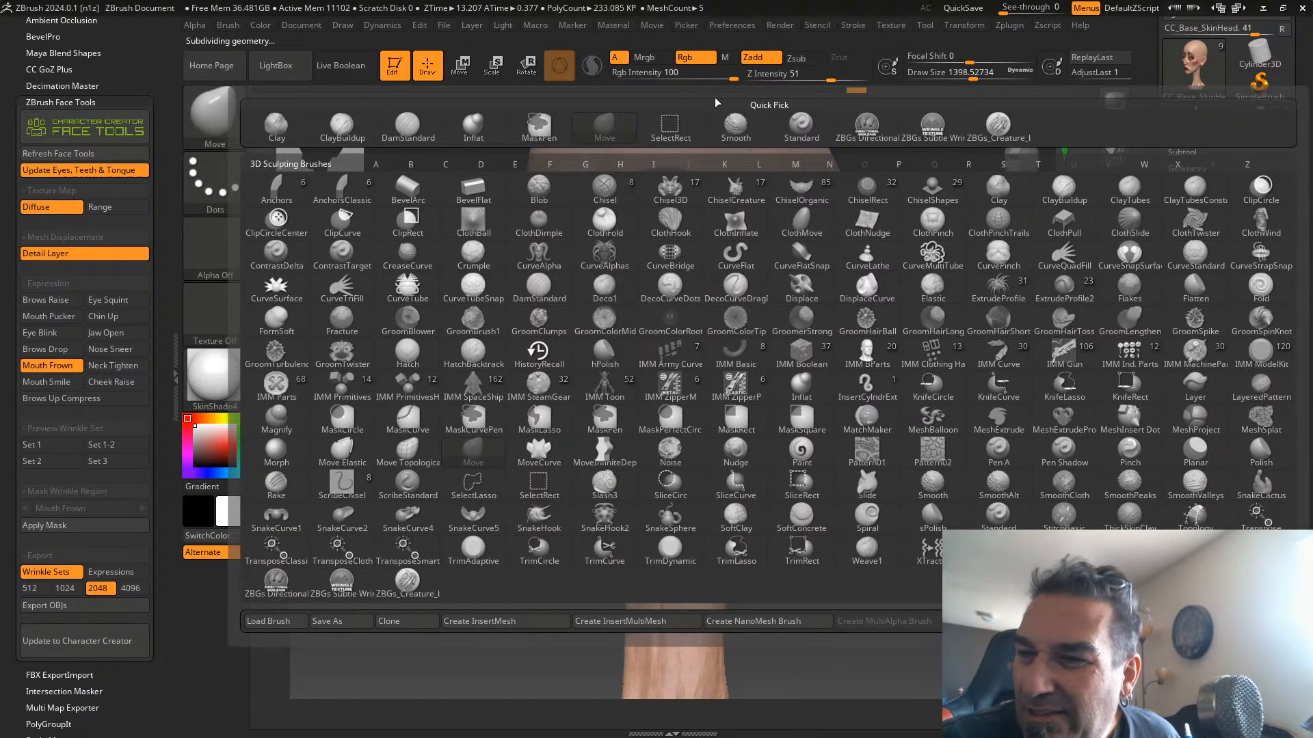
pyautogui.click(408, 125)
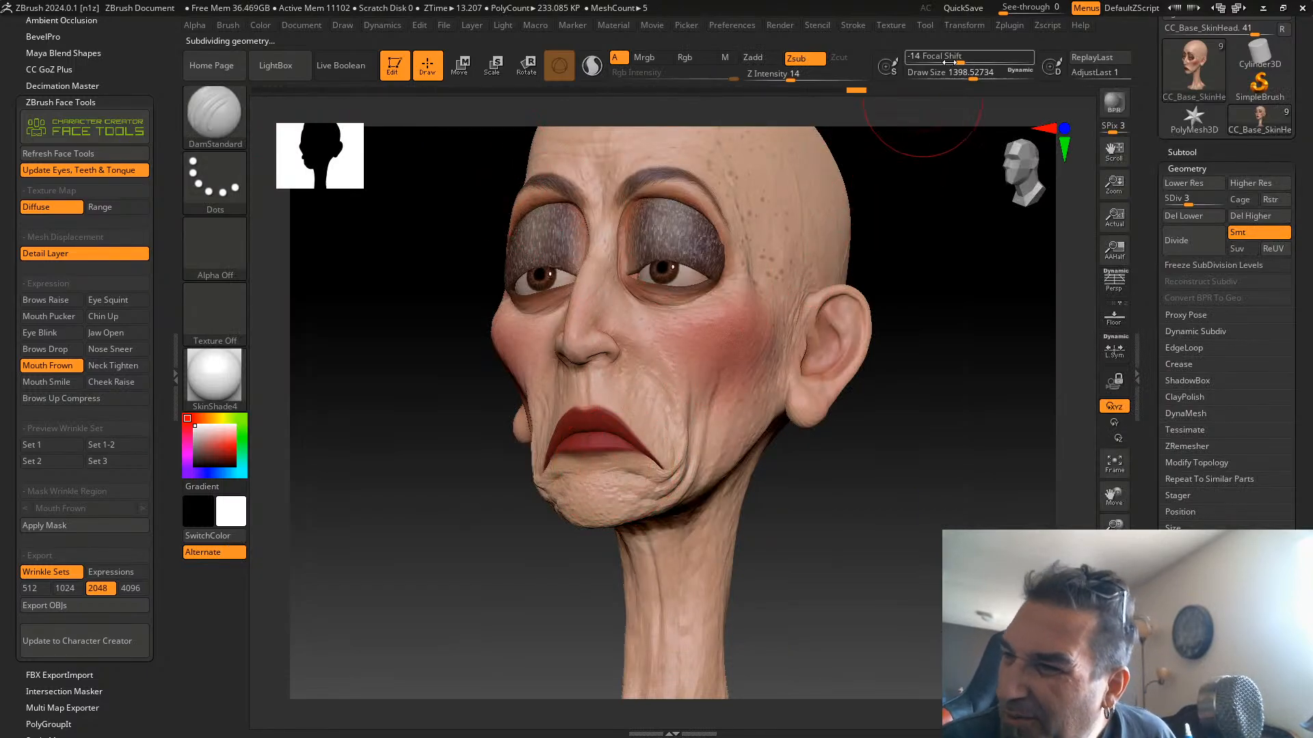
pyautogui.moveTo(949, 62); pyautogui.dragTo(927, 65)
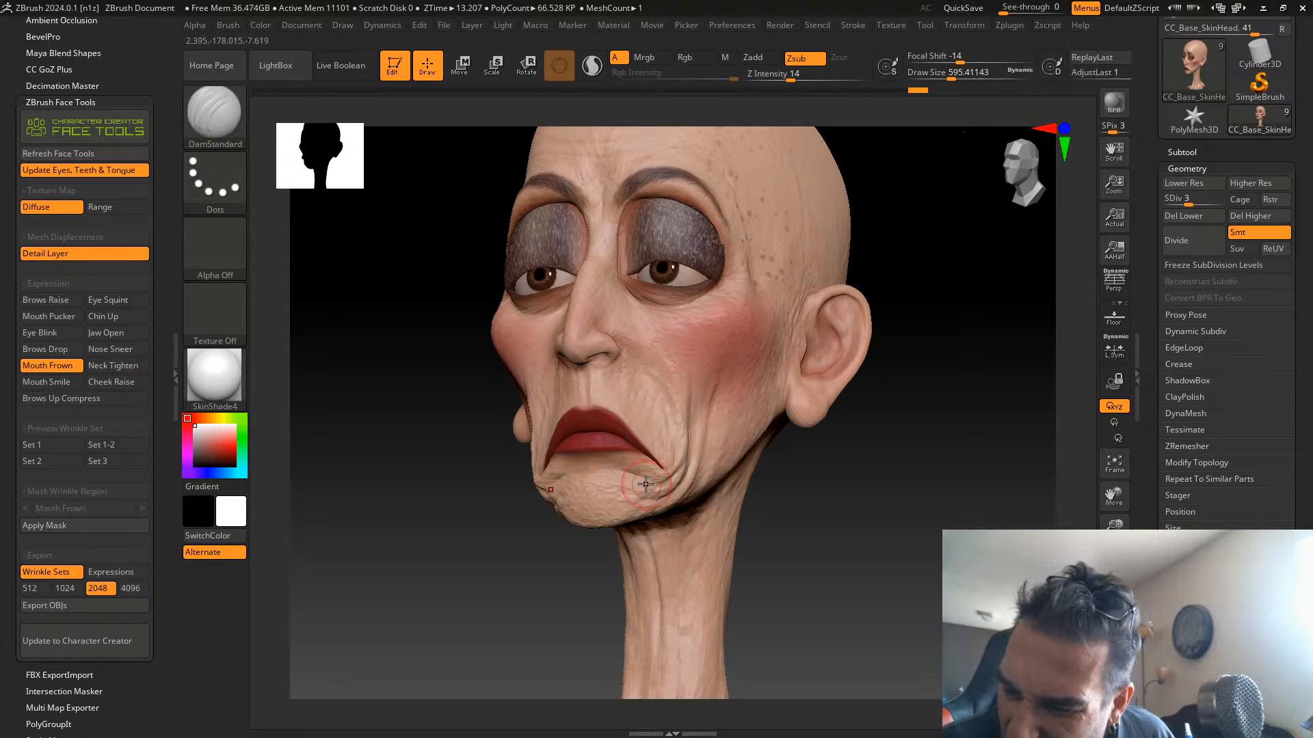
pyautogui.moveTo(951, 72); pyautogui.dragTo(920, 79)
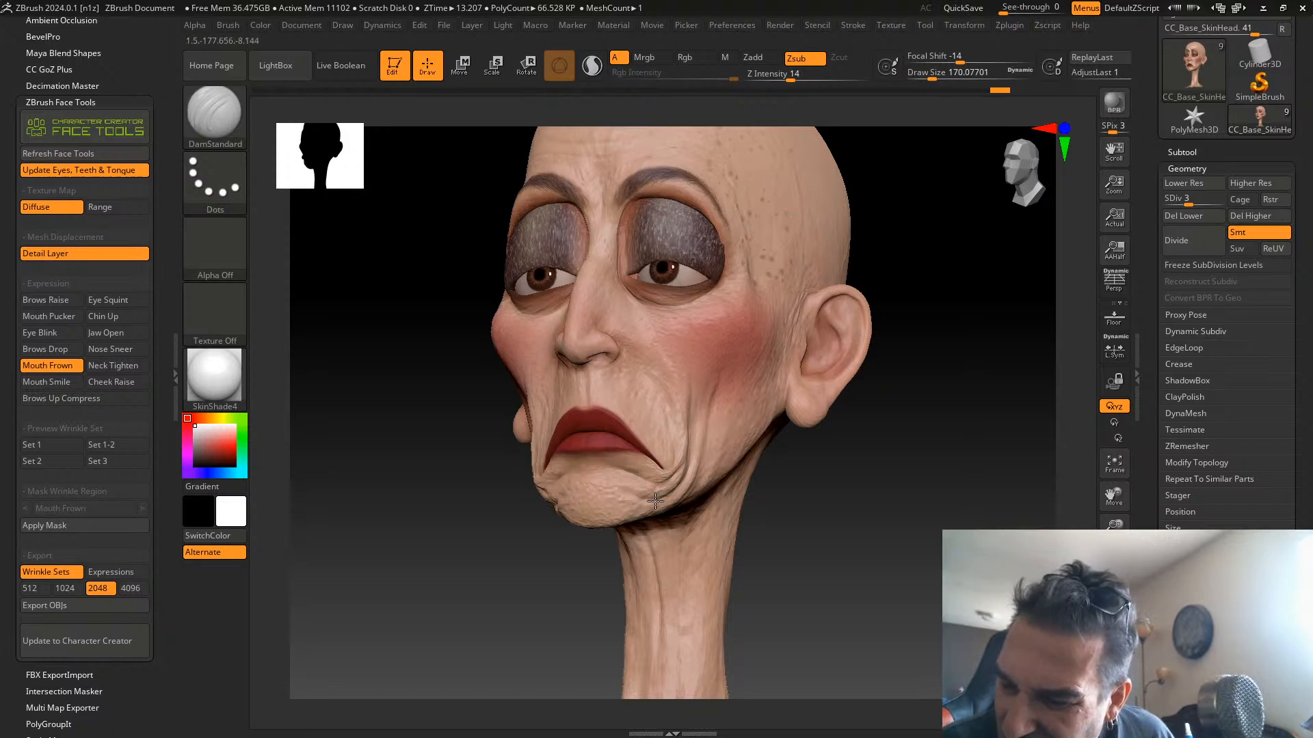
pyautogui.moveTo(875, 437); pyautogui.dragTo(793, 429)
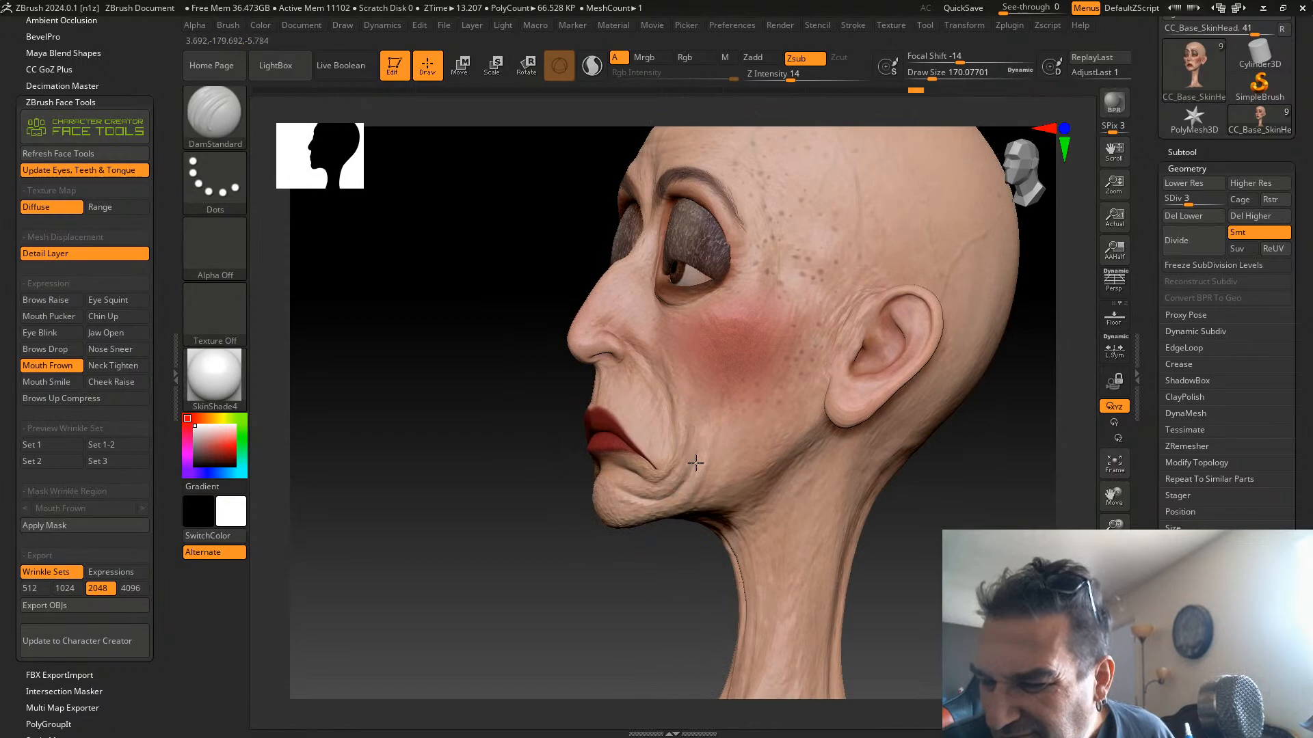
# Carve creases beside the mouth corner and under the jaw on the frowning face with the DamStandard brush
pyautogui.moveTo(718, 454); pyautogui.dragTo(730, 435)
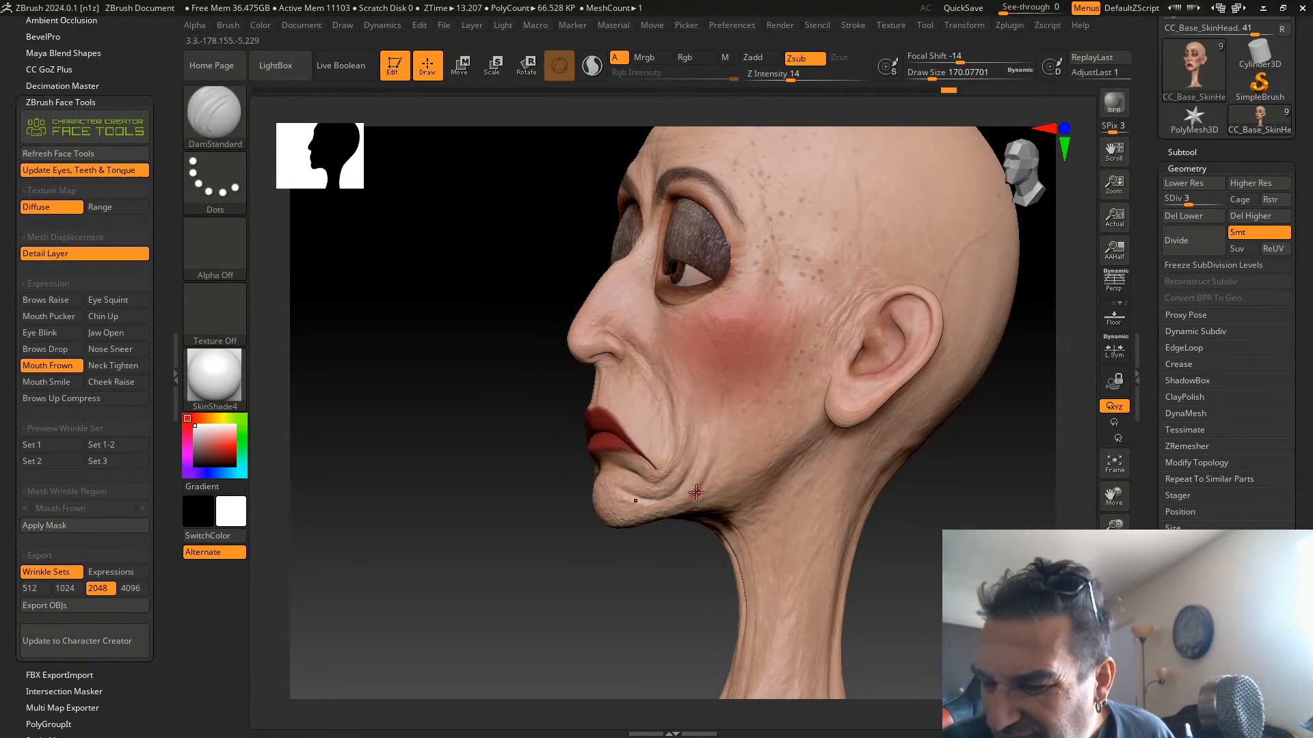
pyautogui.moveTo(696, 493); pyautogui.dragTo(714, 471)
pyautogui.moveTo(731, 444); pyautogui.dragTo(682, 502, button='right')
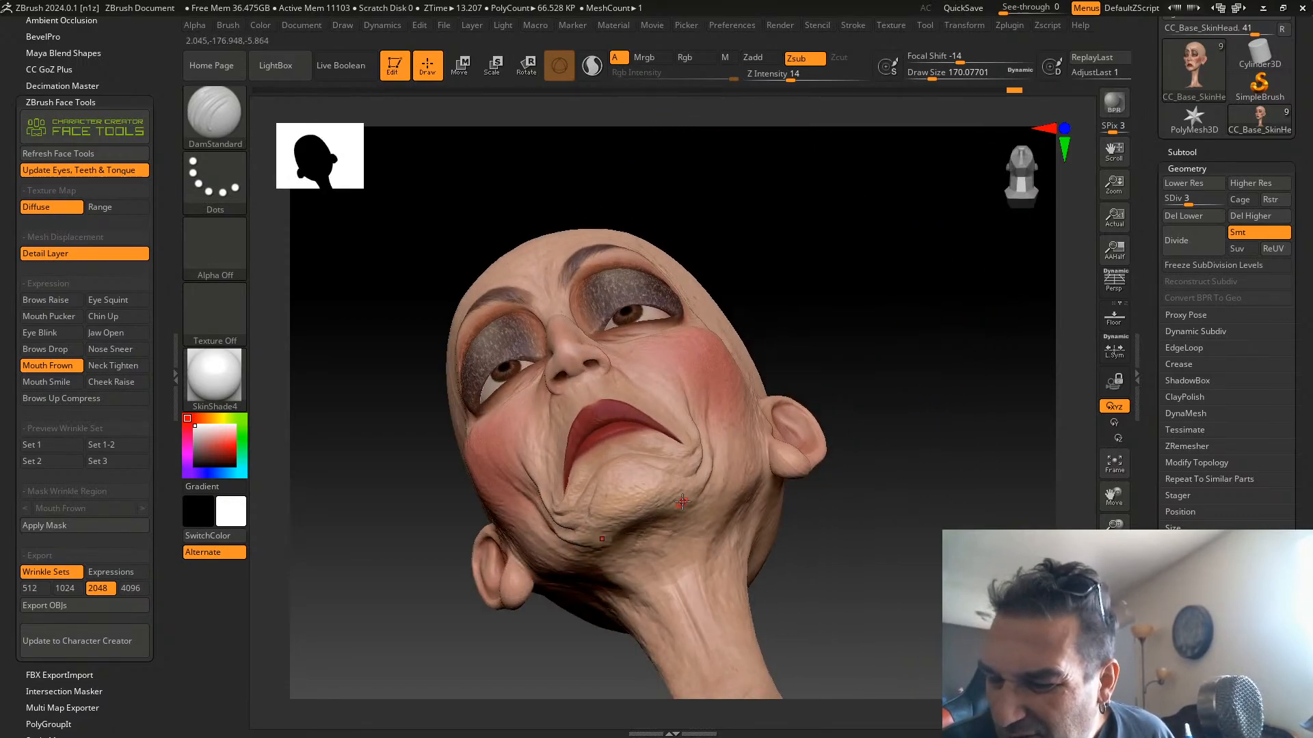
pyautogui.moveTo(651, 501)
pyautogui.mouseDown()
pyautogui.moveTo(673, 501)
pyautogui.moveTo(661, 528)
pyautogui.mouseUp()
# Carve the folds running from the mouth corners up into the lower cheeks on both sides of the face
pyautogui.moveTo(730, 477); pyautogui.dragTo(899, 454, button='right')
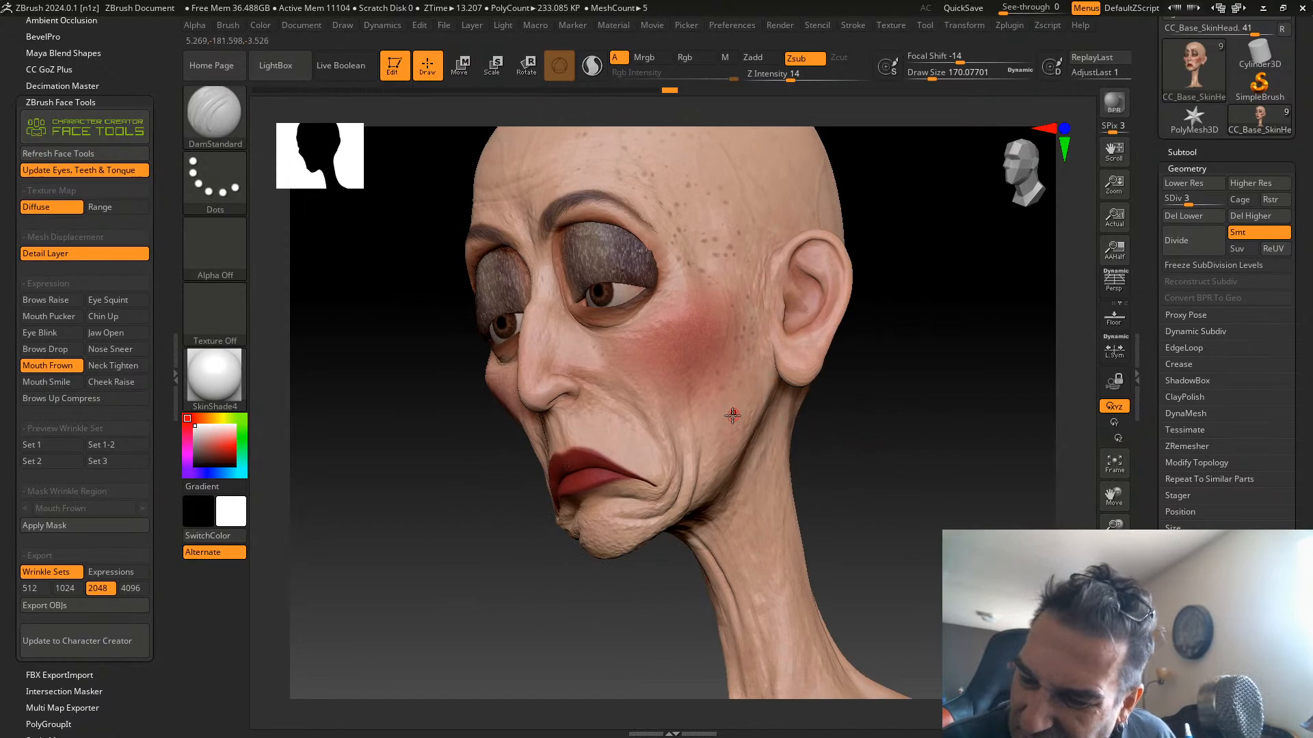
pyautogui.moveTo(733, 415); pyautogui.dragTo(900, 419, button='right')
pyautogui.moveTo(666, 482)
pyautogui.mouseDown()
pyautogui.moveTo(664, 464)
pyautogui.moveTo(689, 443)
pyautogui.mouseUp()
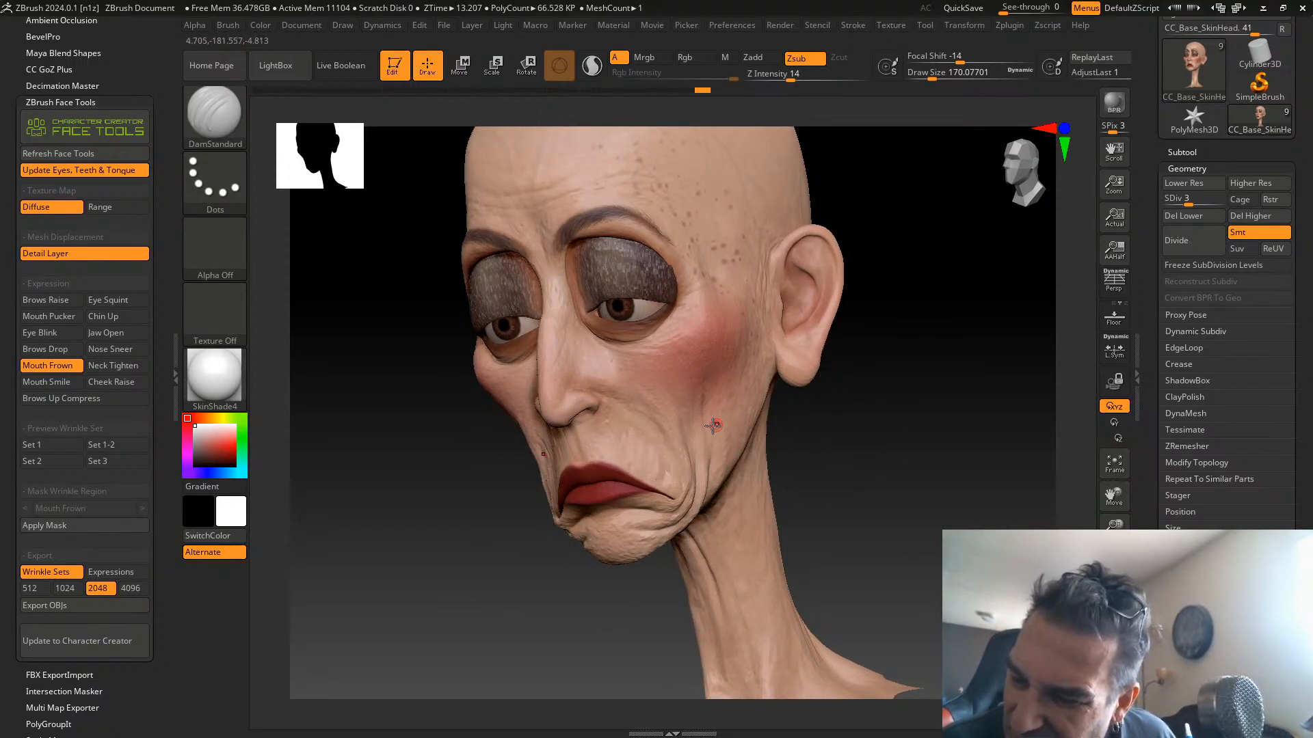
pyautogui.moveTo(843, 426); pyautogui.dragTo(786, 403, button='right')
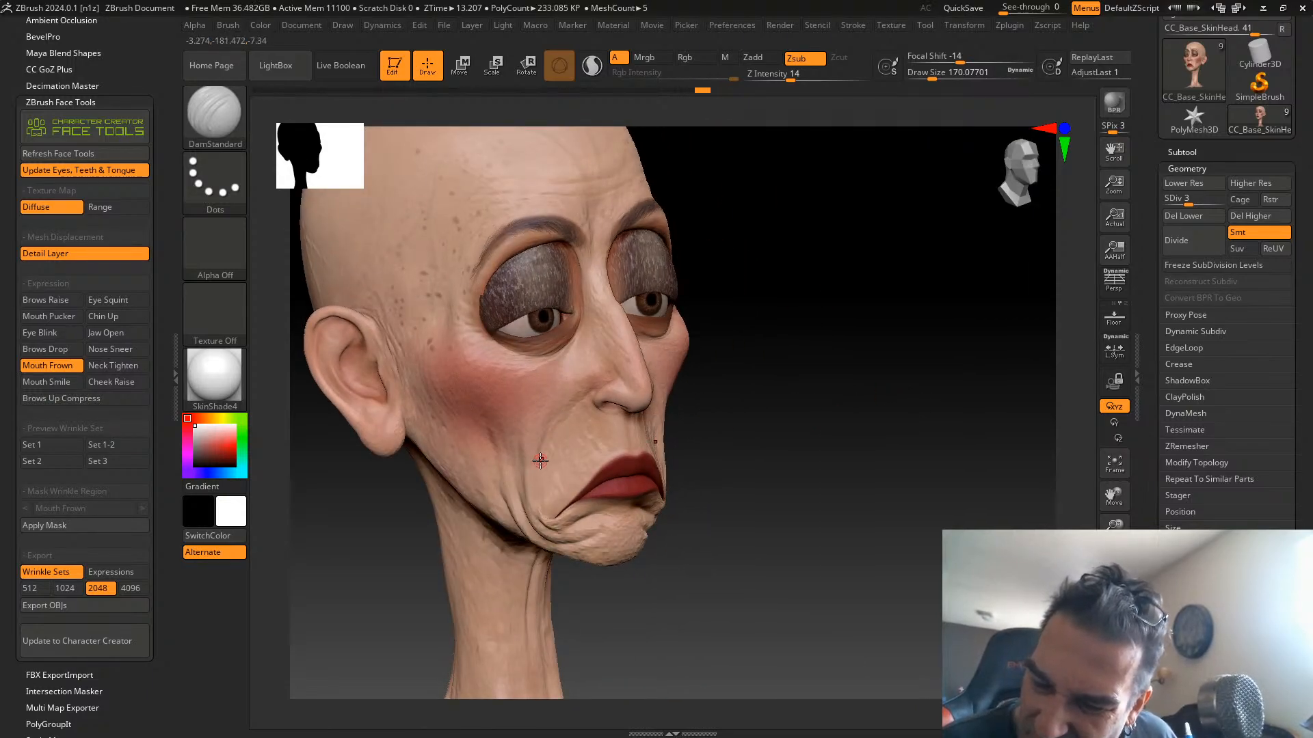
pyautogui.moveTo(540, 460); pyautogui.dragTo(561, 427)
pyautogui.moveTo(741, 357)
pyautogui.mouseDown()
pyautogui.moveTo(805, 379)
pyautogui.moveTo(835, 431)
pyautogui.moveTo(825, 418)
pyautogui.moveTo(706, 483)
pyautogui.mouseUp()
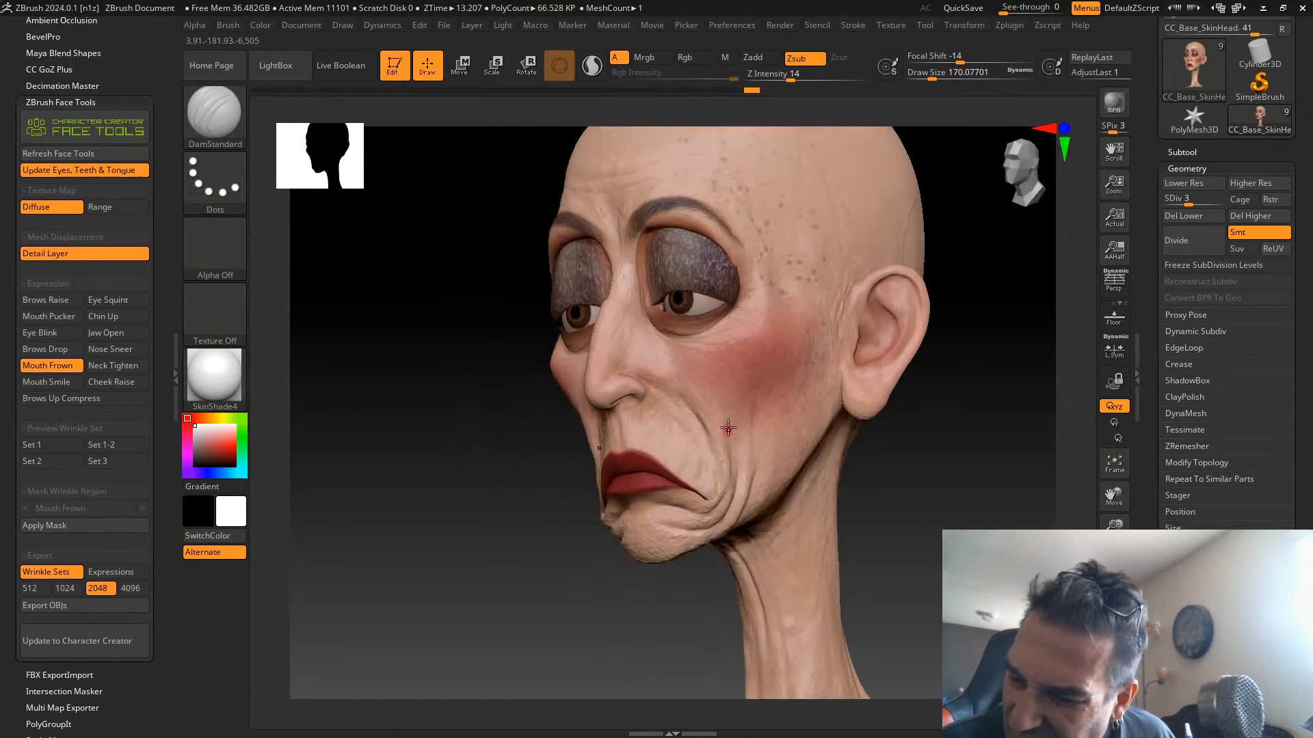
# Raise the head to subdivision level 6 and set the DamStandard draw size to about 160
pyautogui.click(928, 74)
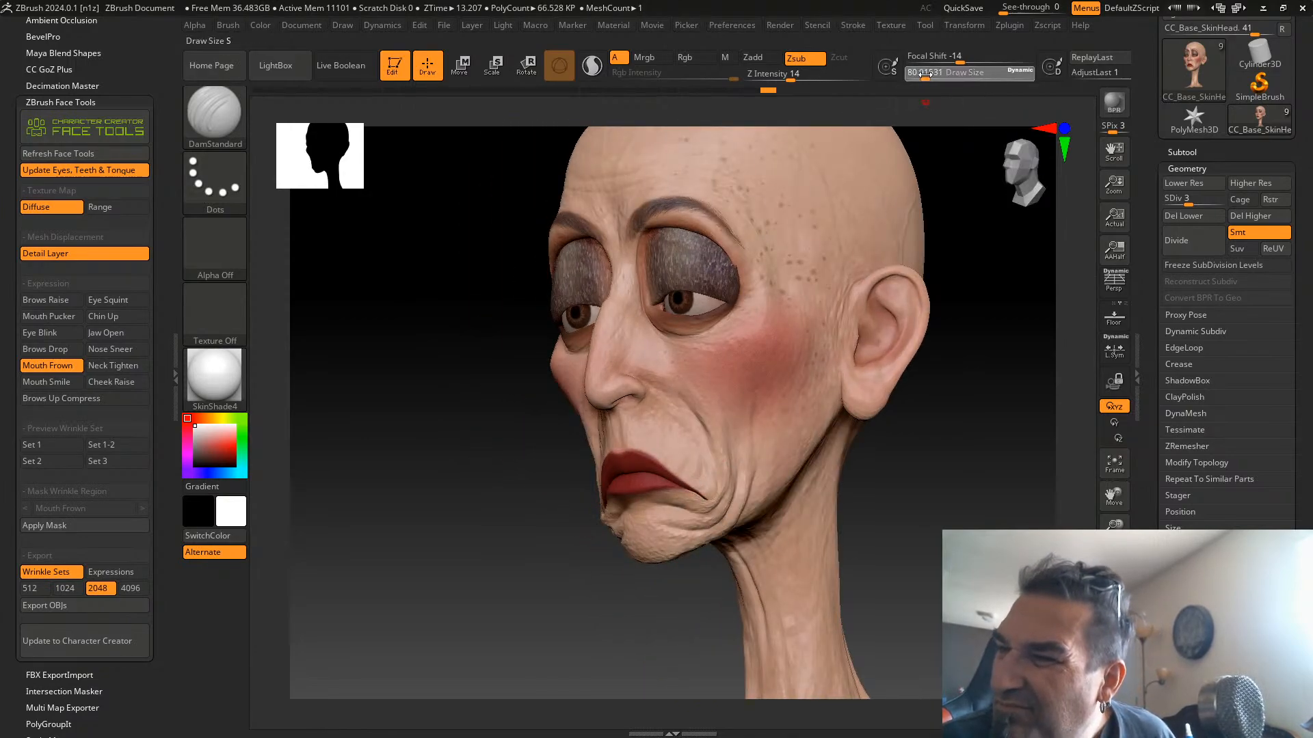
pyautogui.moveTo(925, 75); pyautogui.dragTo(922, 75)
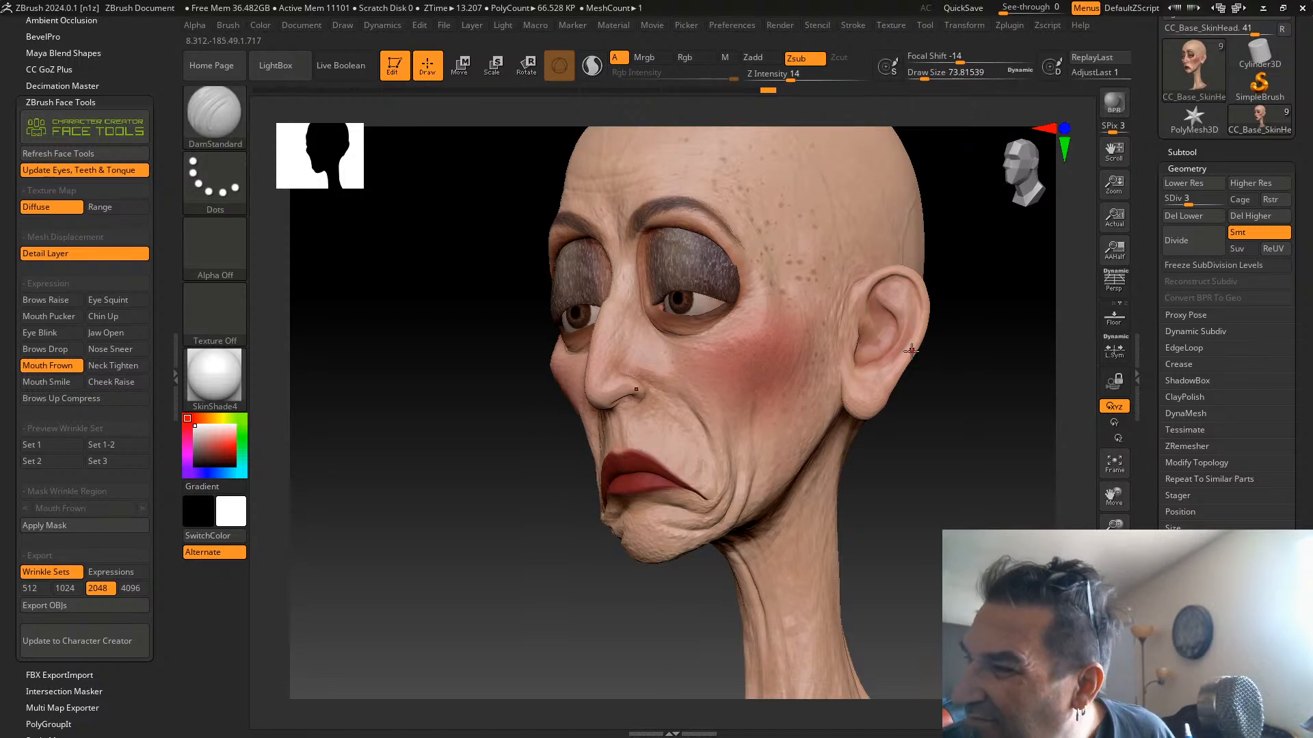
pyautogui.moveTo(1188, 204); pyautogui.dragTo(1235, 198)
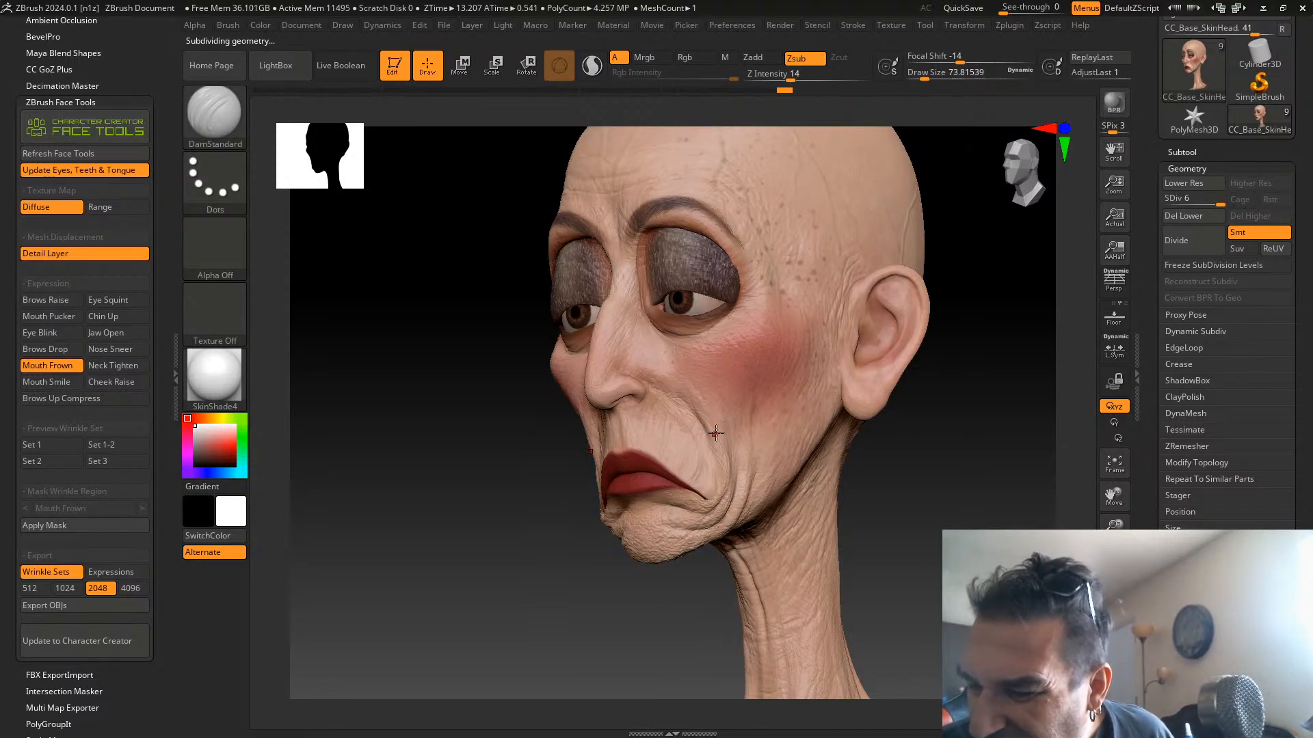
pyautogui.moveTo(923, 74); pyautogui.dragTo(928, 73)
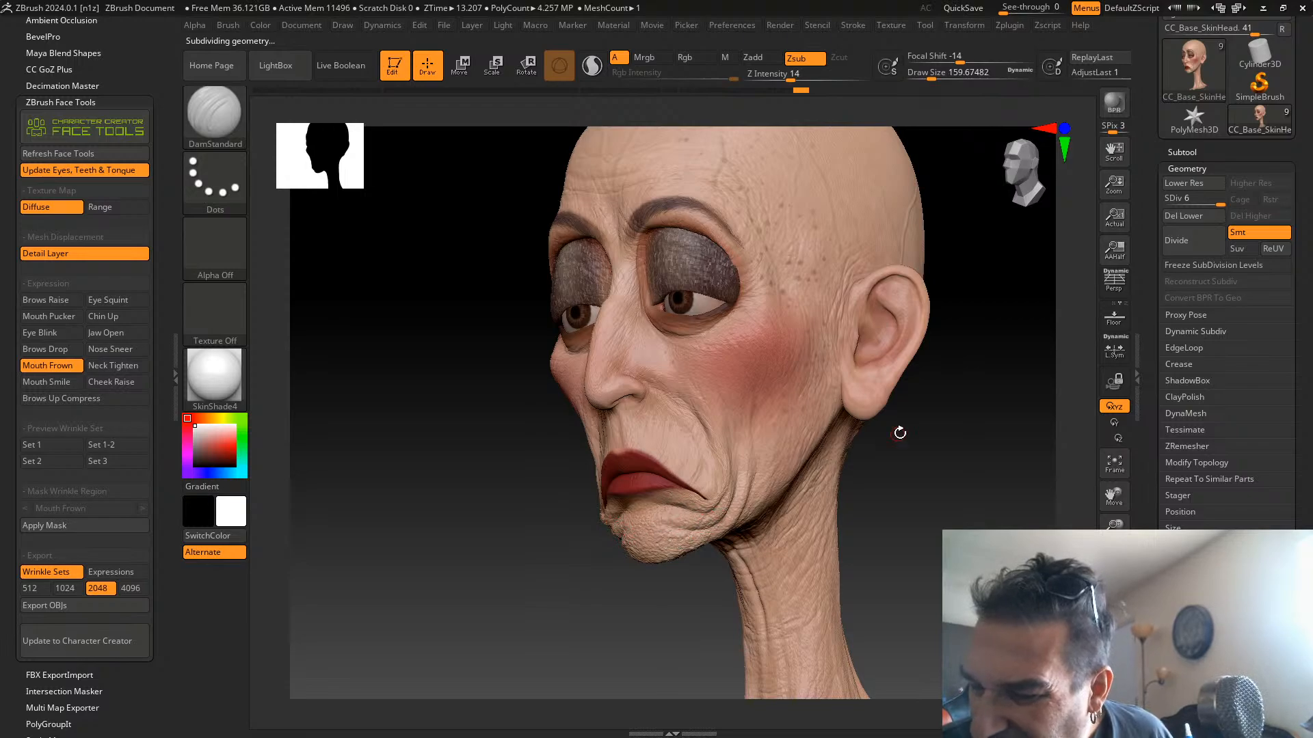
# Carve finer wrinkles into the lower cheek and along the jaw at the highest subdivision level
pyautogui.moveTo(900, 433); pyautogui.dragTo(879, 429)
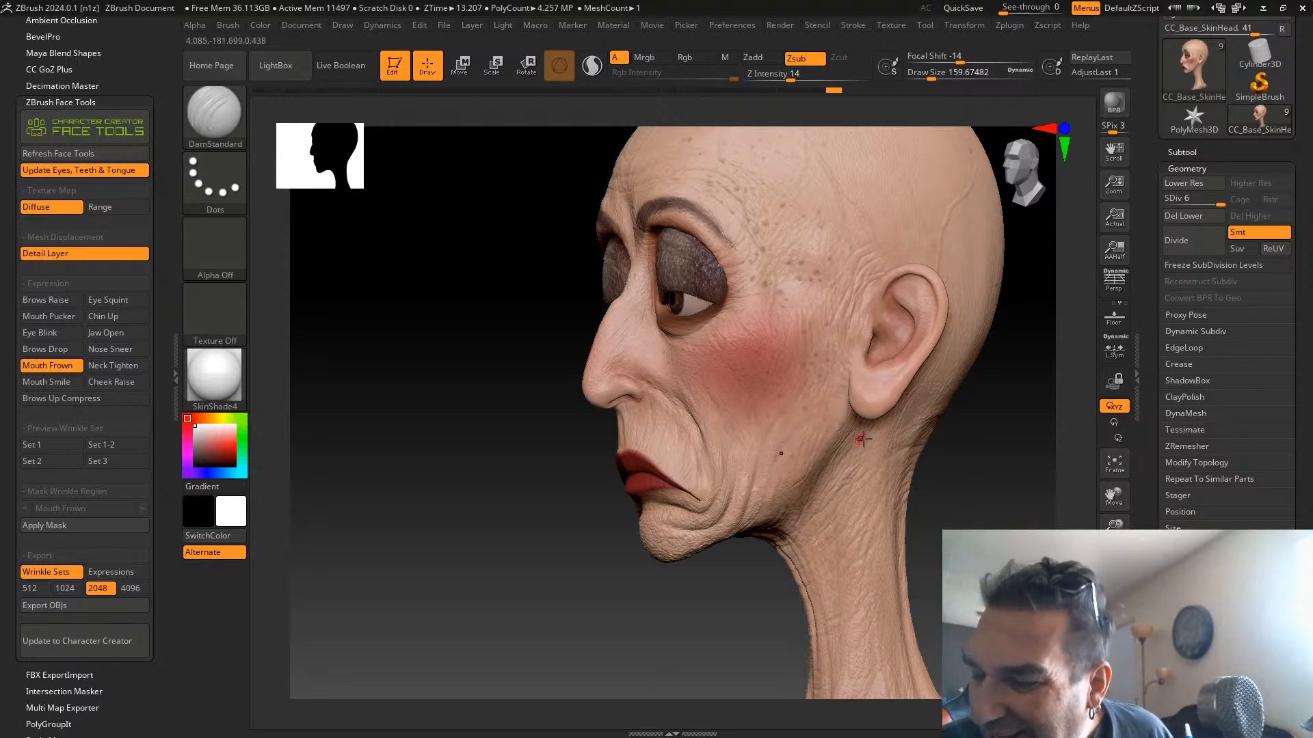
pyautogui.moveTo(862, 439); pyautogui.dragTo(941, 459, button='right')
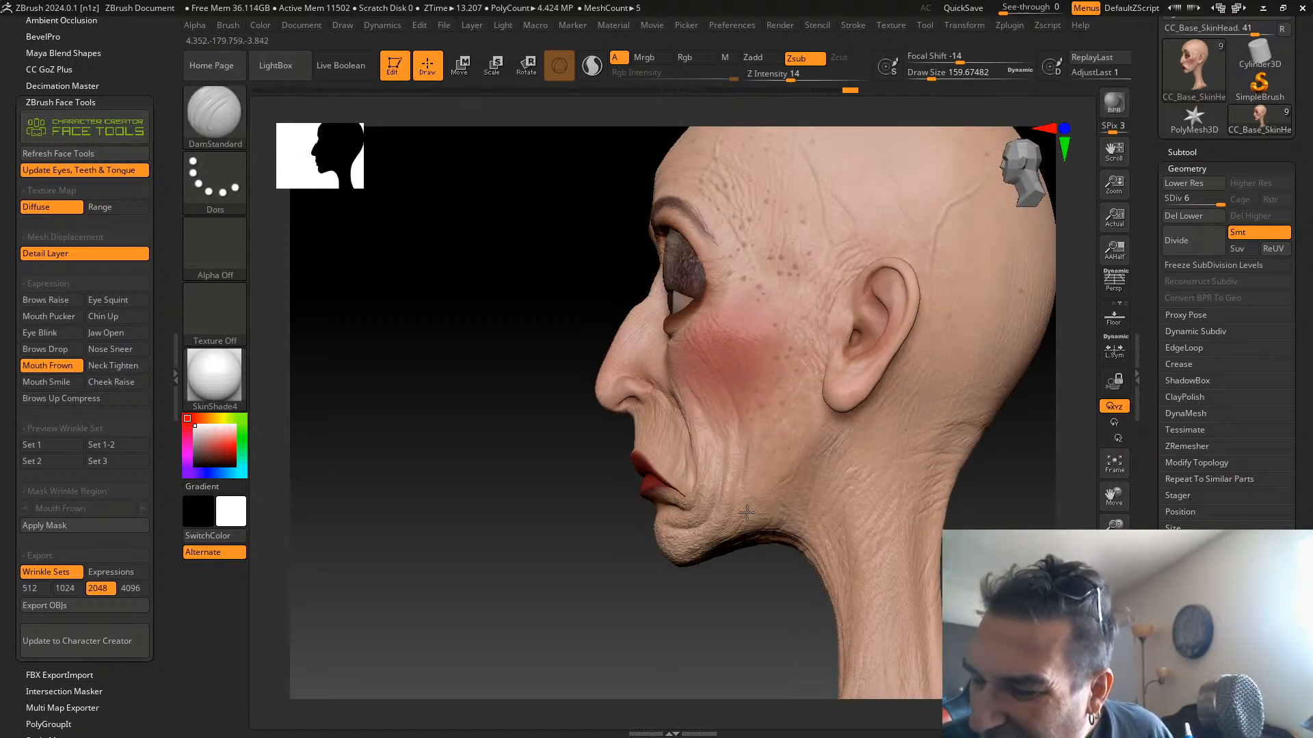
pyautogui.moveTo(751, 512); pyautogui.dragTo(708, 458, button='right')
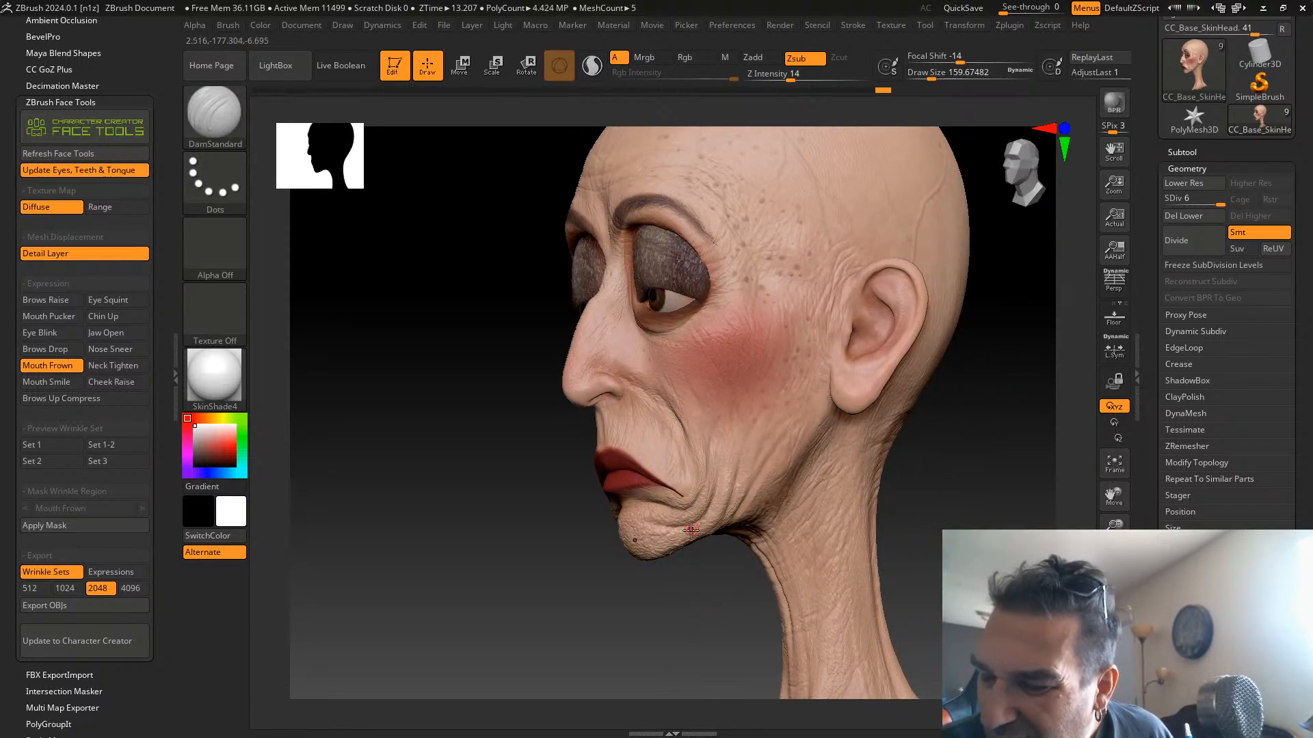
pyautogui.moveTo(651, 599); pyautogui.dragTo(684, 582)
pyautogui.moveTo(724, 500); pyautogui.dragTo(846, 394, button='right')
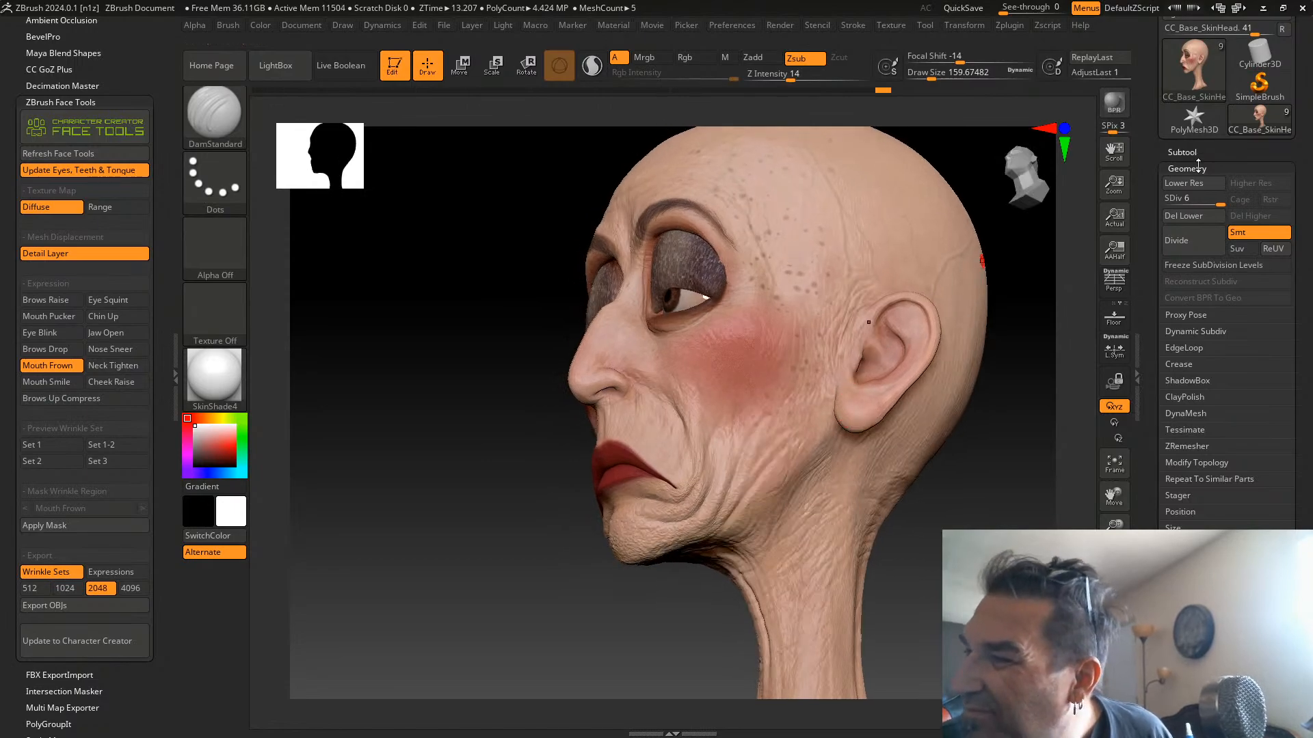
# Lower the head to subdivision level 3 and choose the Inflat brush
pyautogui.click(1187, 199)
pyautogui.write('3')
pyautogui.press('Return')
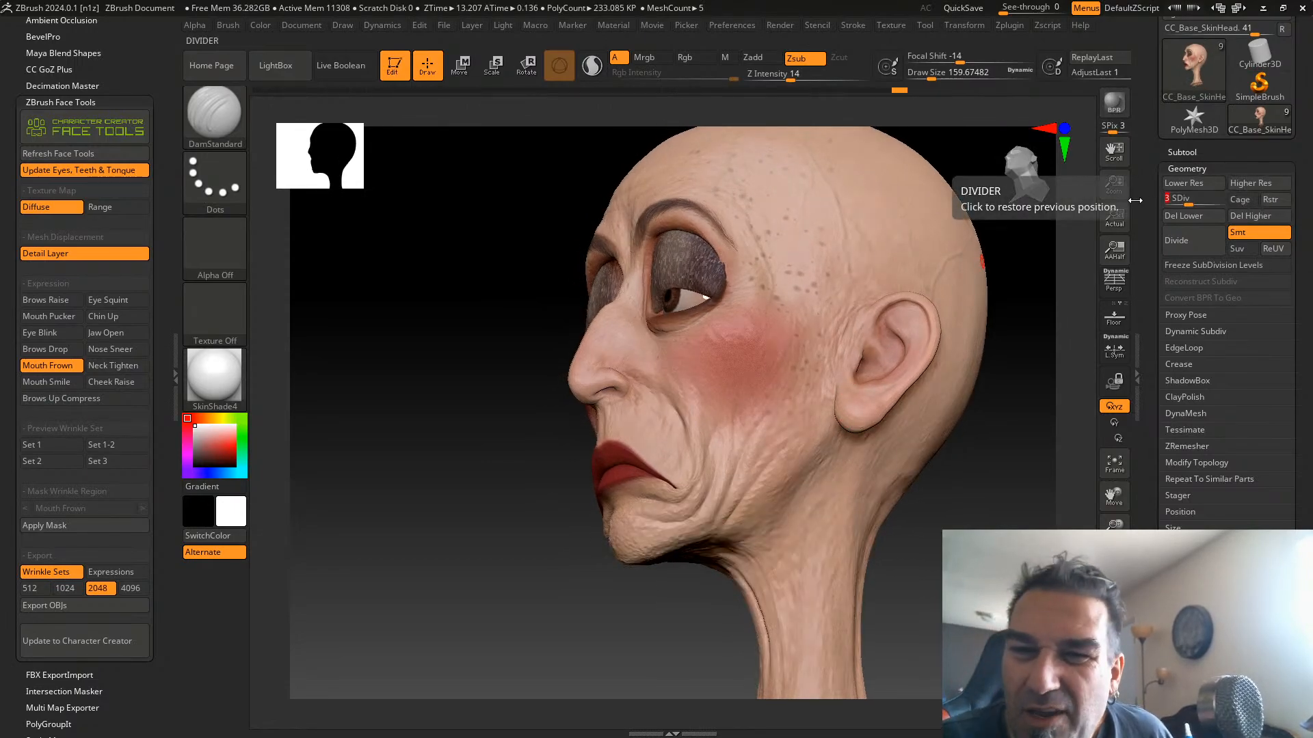
pyautogui.click(227, 109)
pyautogui.click(228, 113)
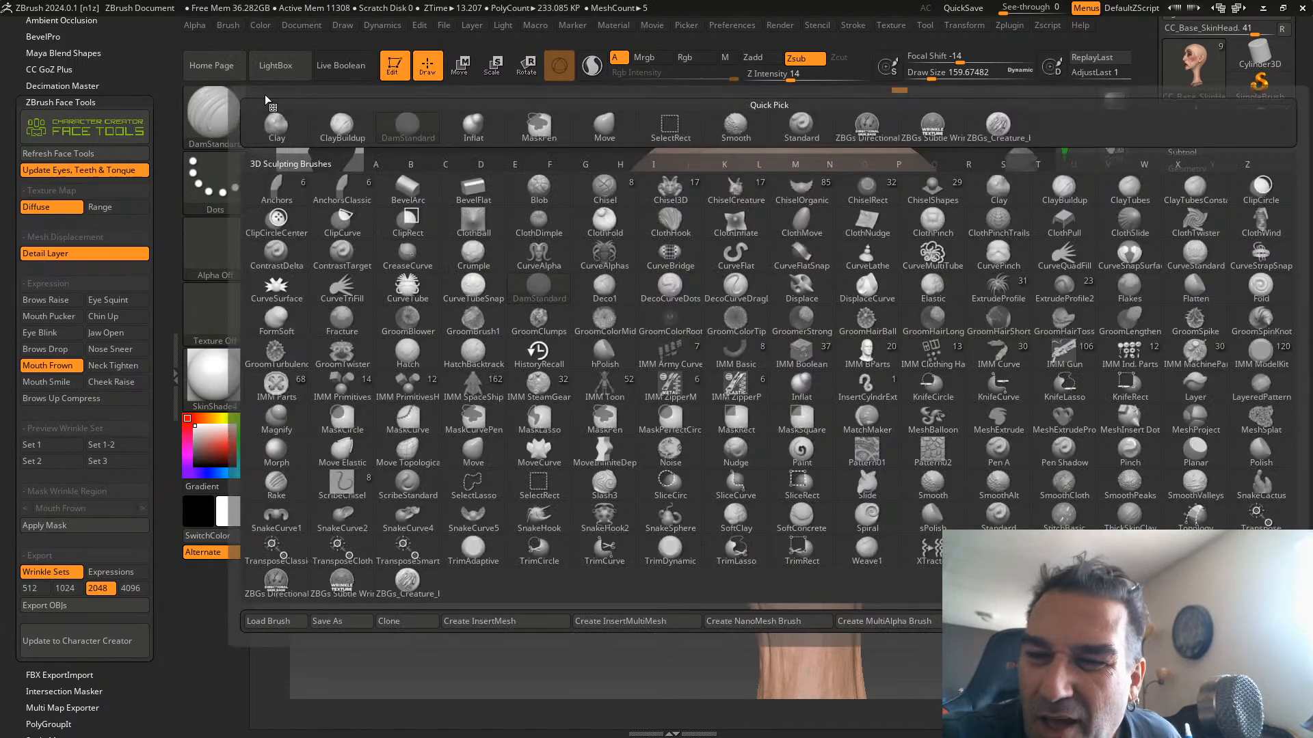
pyautogui.click(473, 124)
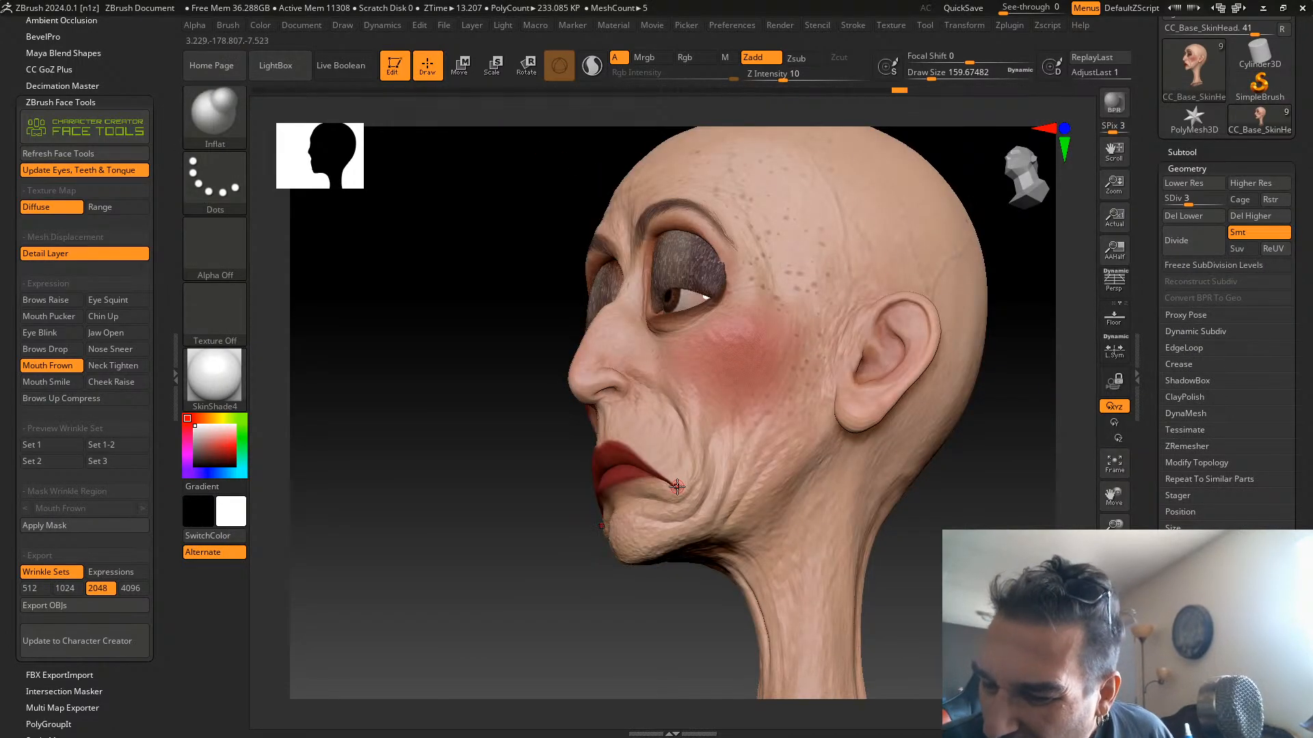
# Try inflating the skin folds beside the mouth corner at a draw size of about 447, and undo the strokes
pyautogui.moveTo(929, 73); pyautogui.dragTo(944, 73)
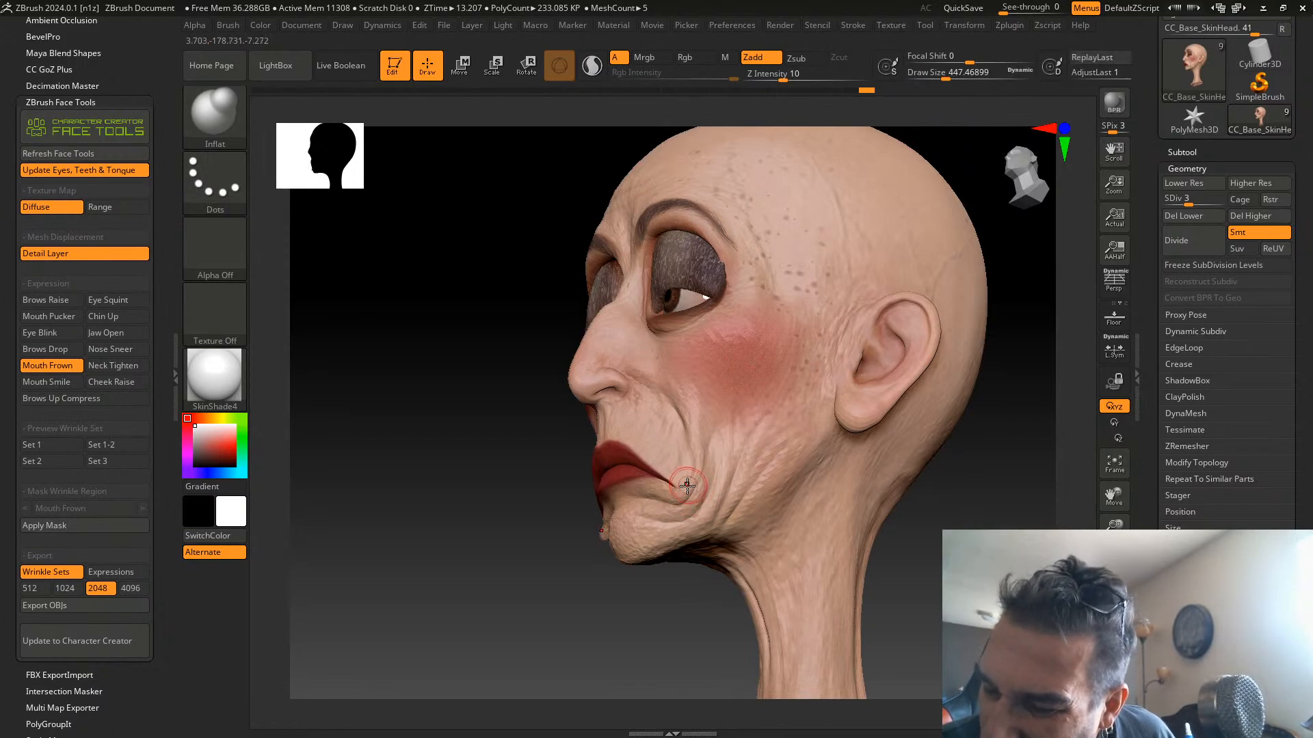
pyautogui.moveTo(687, 485); pyautogui.dragTo(696, 503)
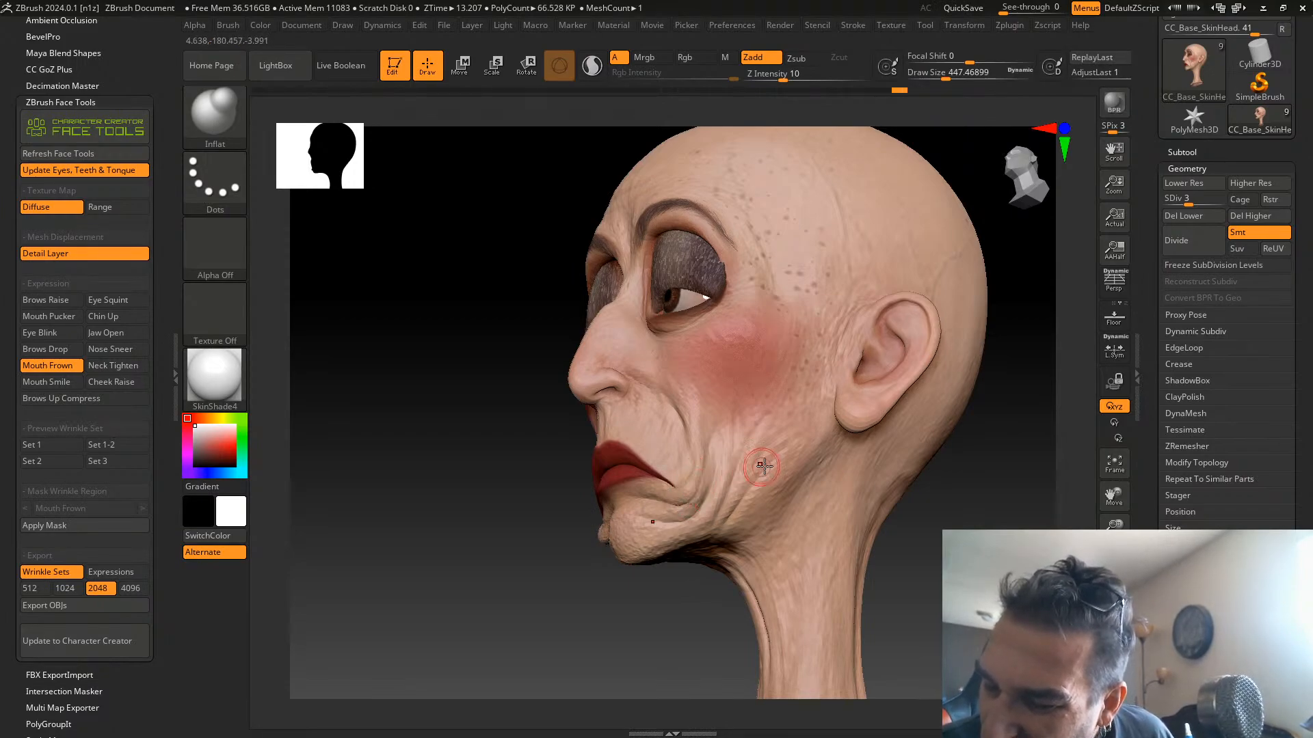
pyautogui.moveTo(923, 475); pyautogui.dragTo(994, 496)
pyautogui.press('ctrl')
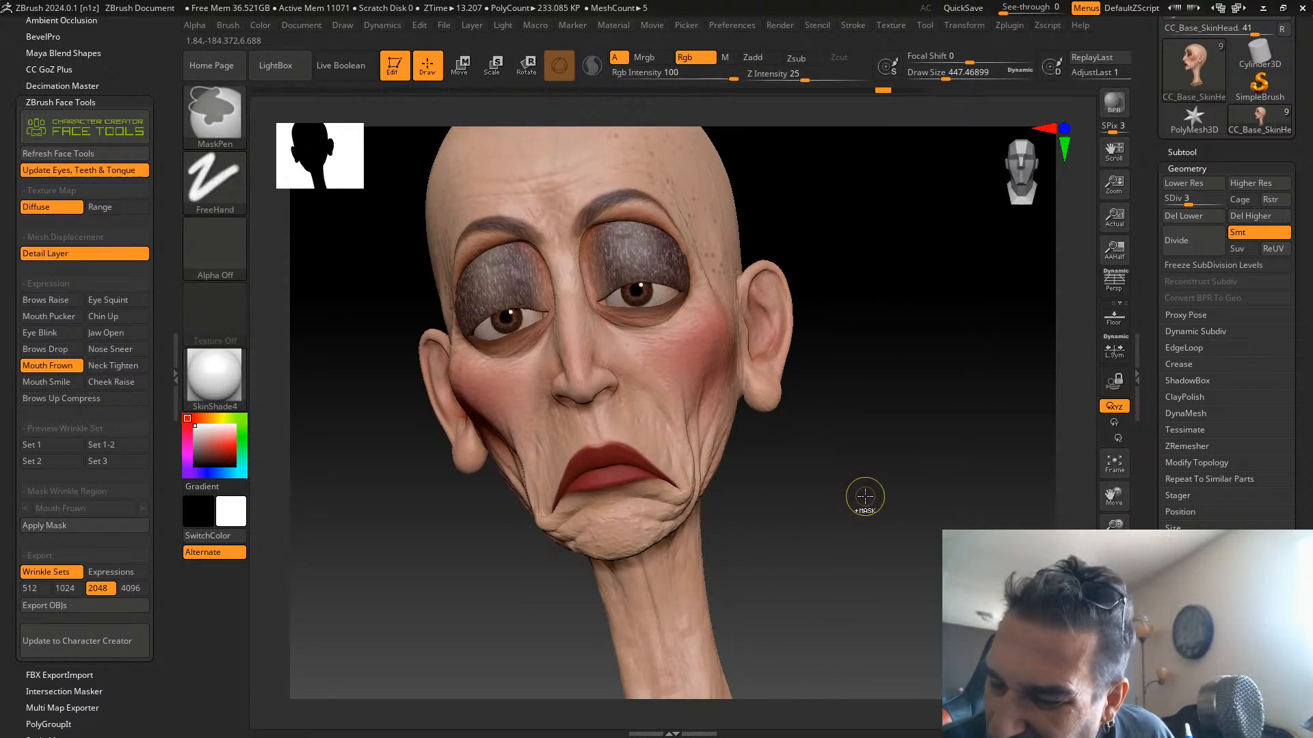
pyautogui.moveTo(865, 497); pyautogui.dragTo(865, 390)
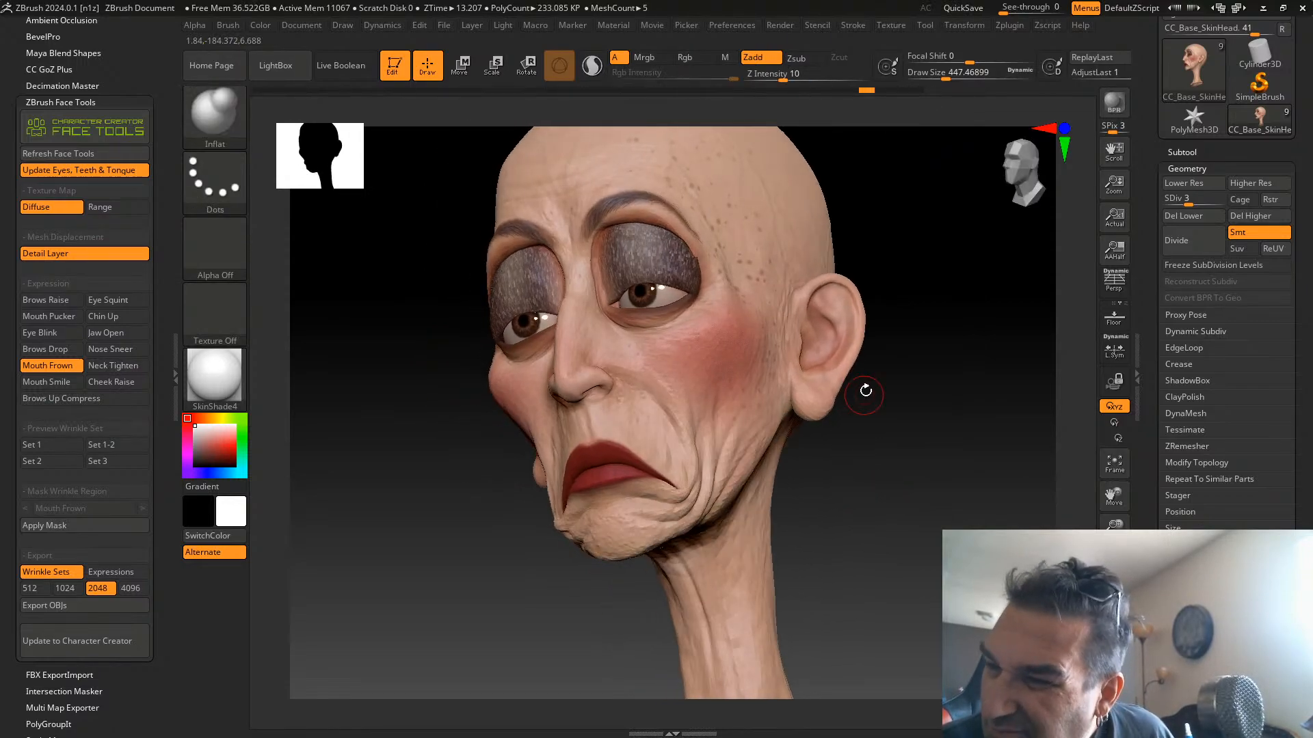
# Inflate the folds below the mouth corner with the Inflat brush at draw size about 980 and Z intensity 3
pyautogui.moveTo(946, 73); pyautogui.dragTo(964, 73)
pyautogui.moveTo(783, 74); pyautogui.dragTo(774, 76)
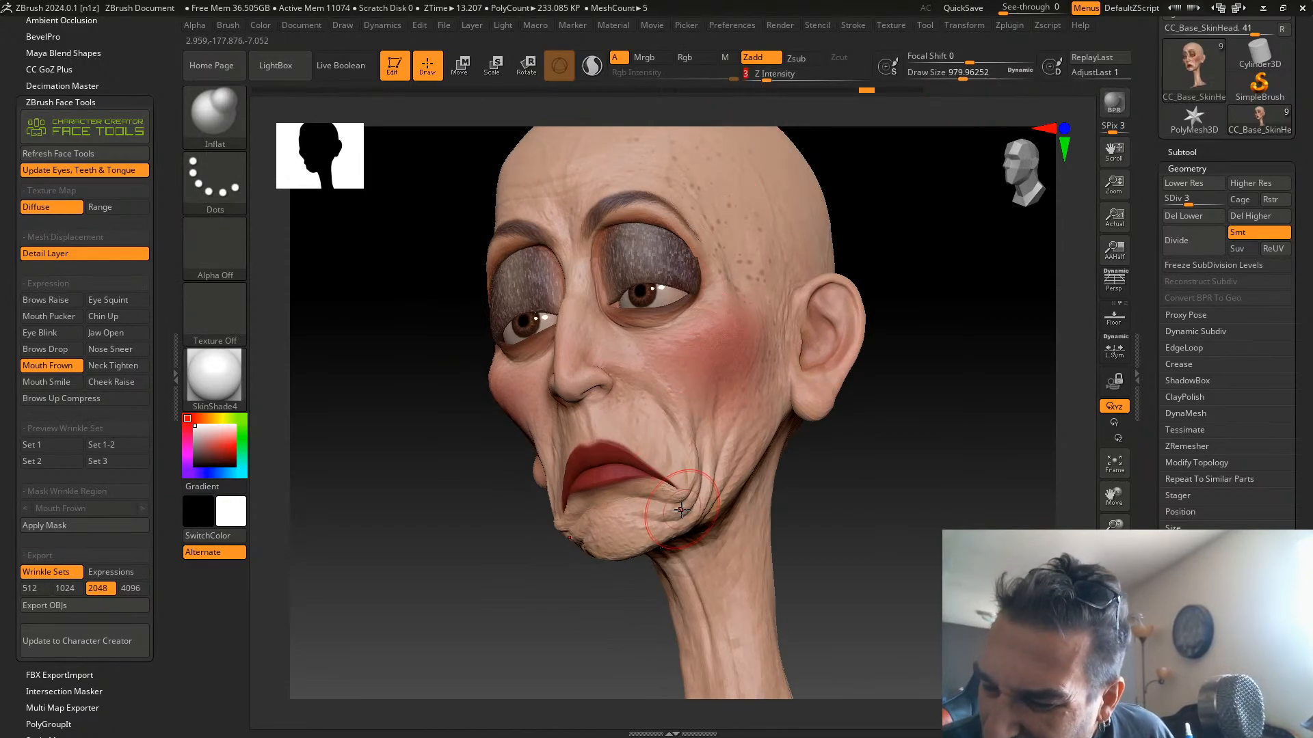
pyautogui.moveTo(688, 508); pyautogui.dragTo(688, 498)
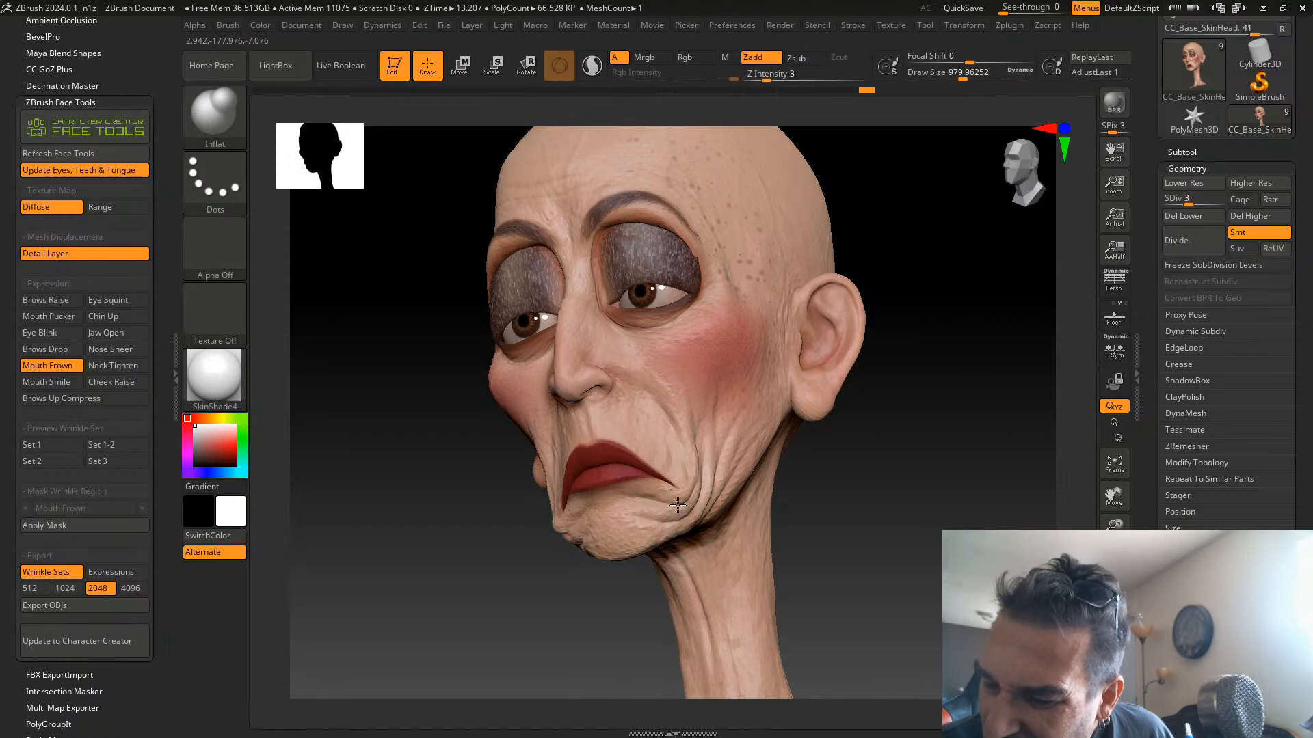
pyautogui.moveTo(813, 498); pyautogui.dragTo(870, 472)
pyautogui.moveTo(682, 503); pyautogui.dragTo(672, 506)
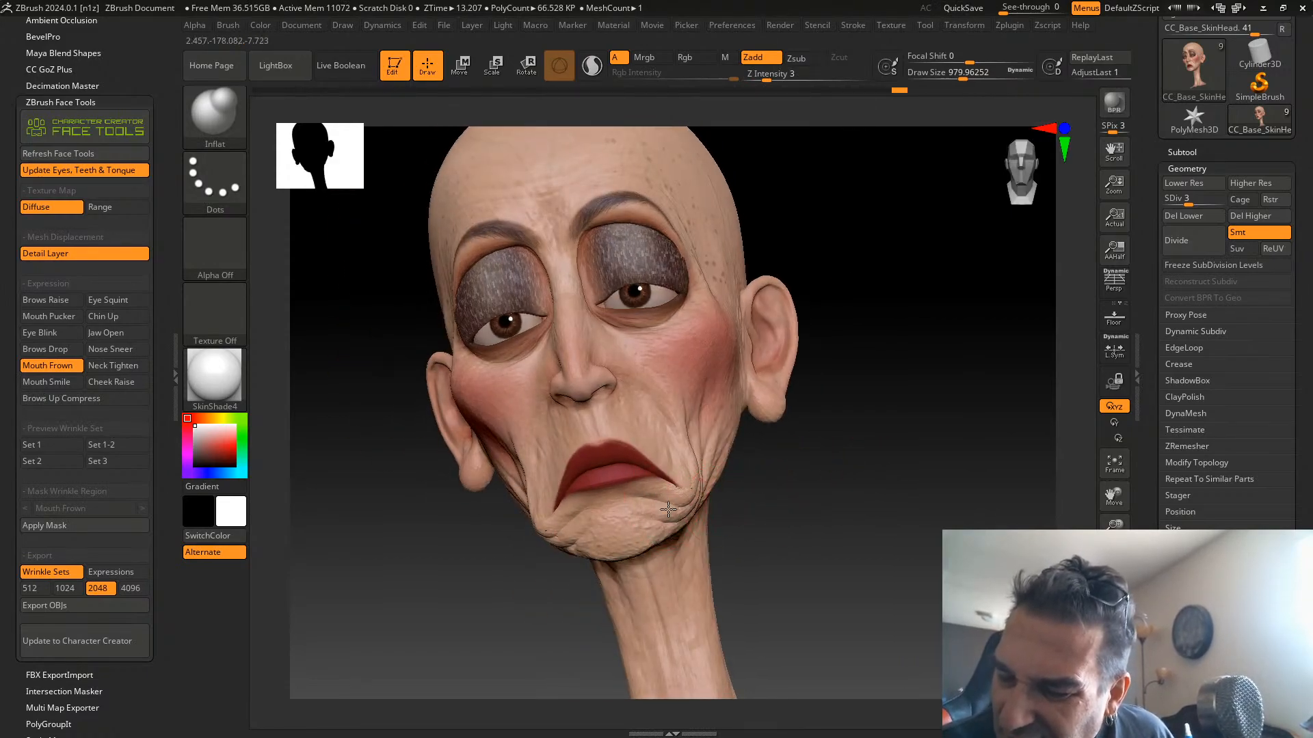
pyautogui.moveTo(836, 461); pyautogui.dragTo(967, 456)
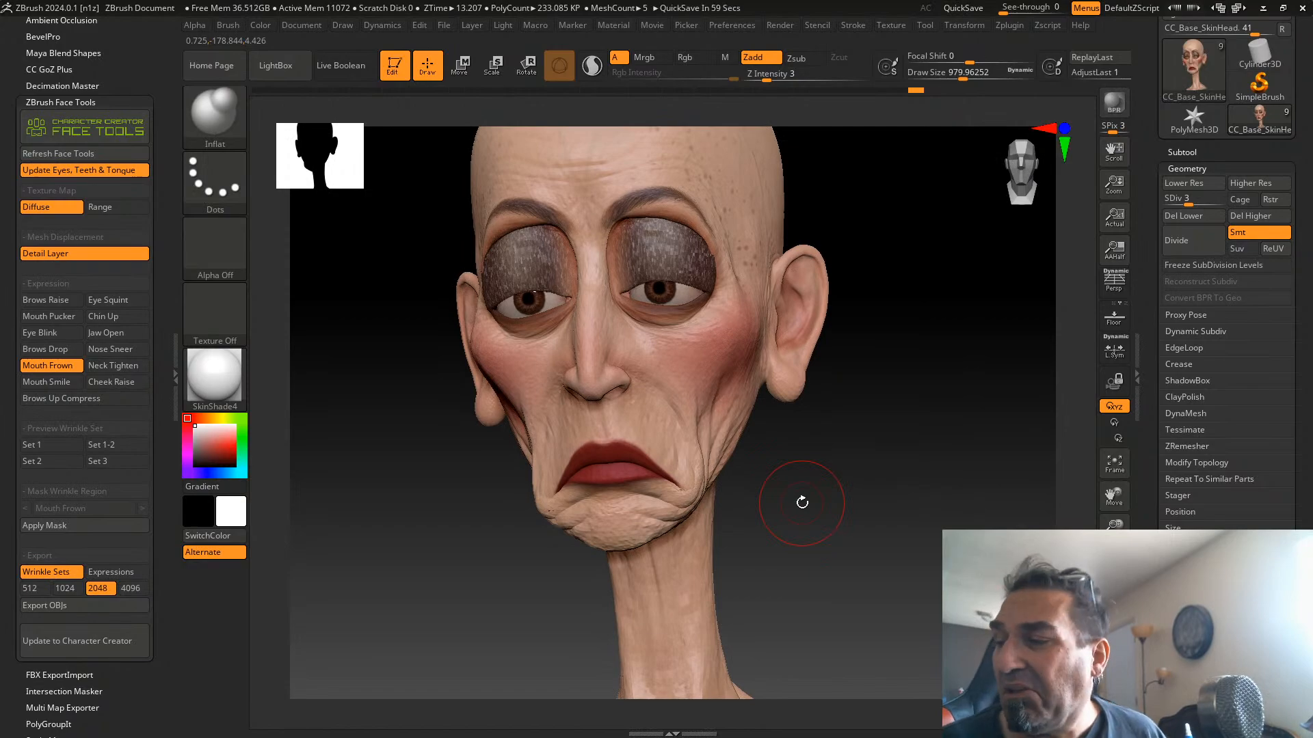
# Raise the head to subdivision level 6, and switch from the Mouth Frown expression to Neck Tighten
pyautogui.moveTo(1195, 202); pyautogui.dragTo(1246, 203)
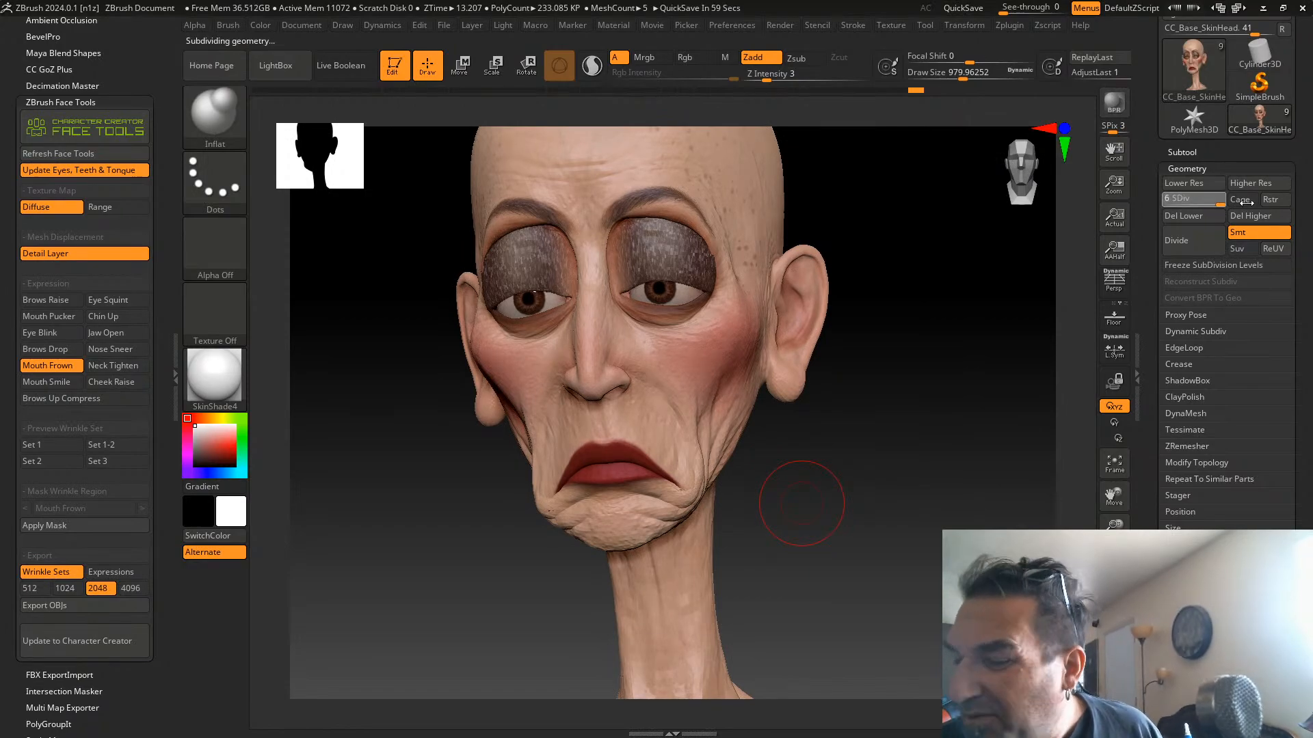
pyautogui.moveTo(926, 369); pyautogui.dragTo(955, 372)
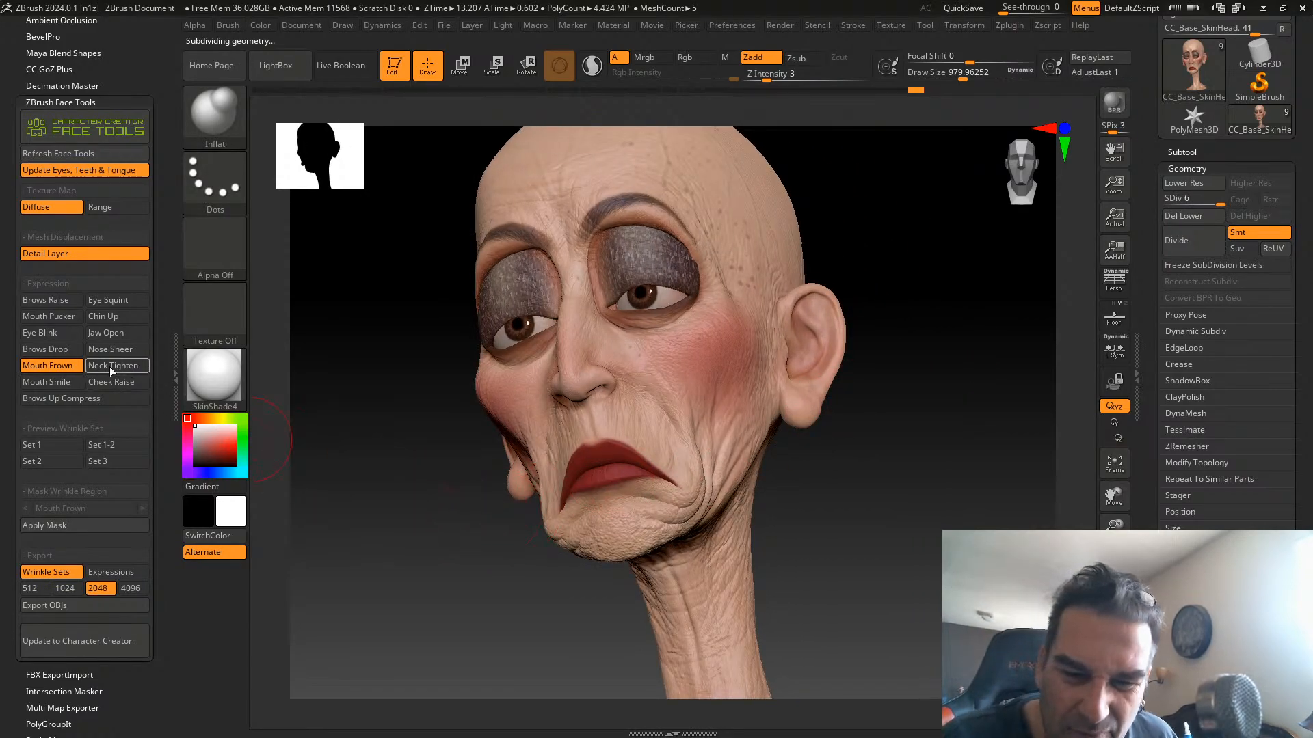
pyautogui.click(73, 367)
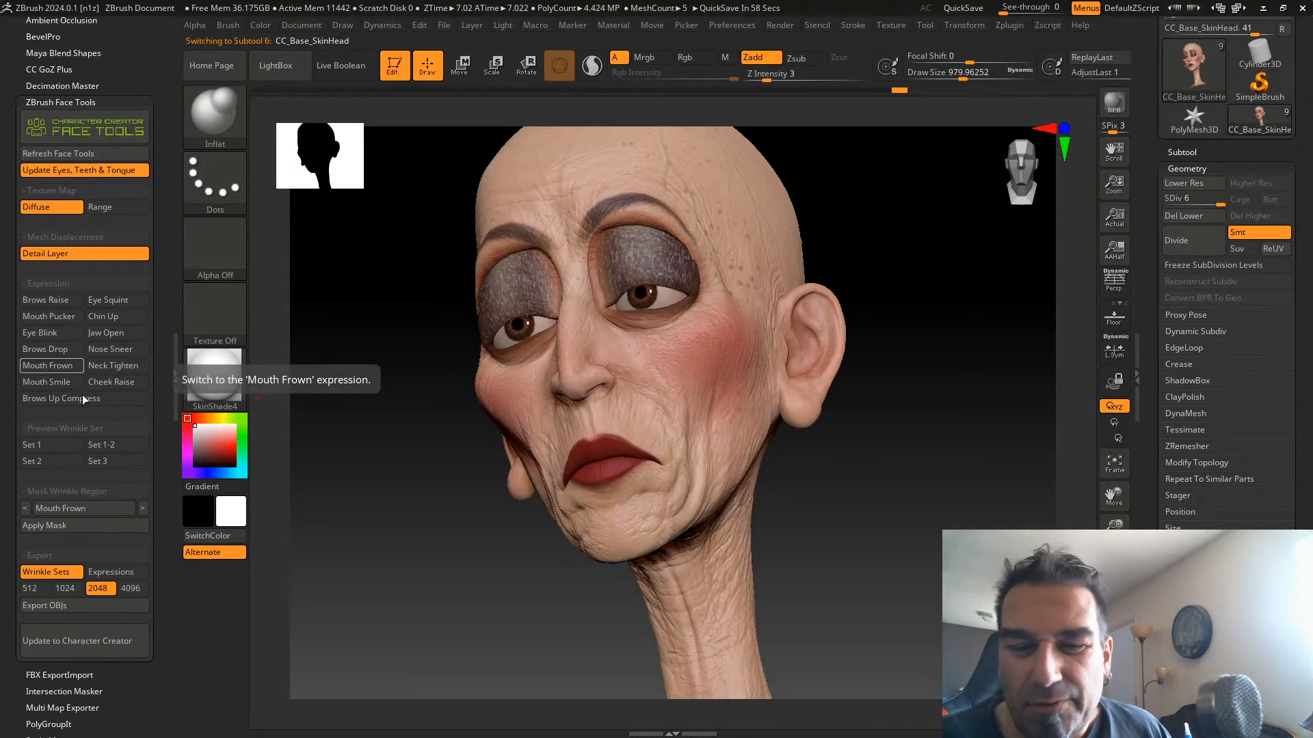
pyautogui.click(115, 365)
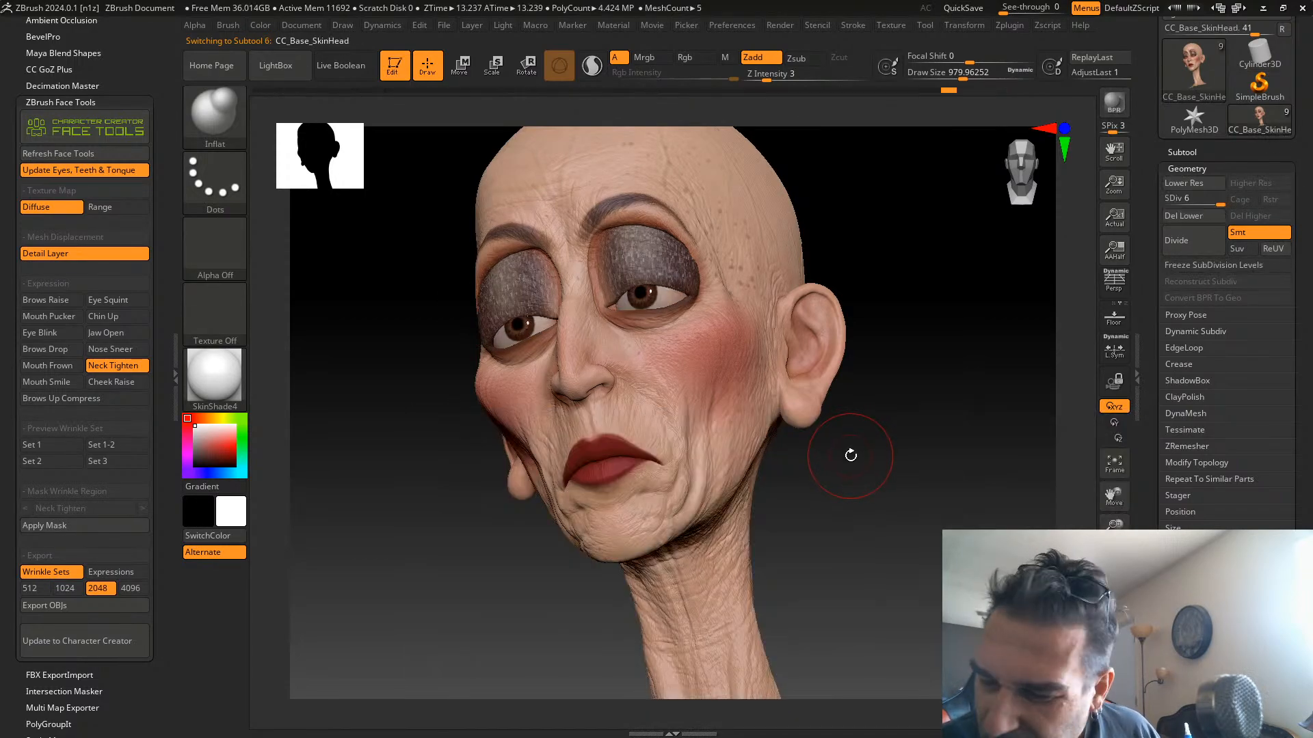
# Lower the head to subdivision level 3 to work on the neck in the Neck Tighten expression
pyautogui.keyDown('alt'); pyautogui.moveTo(837, 469); pyautogui.dragTo(872, 263); pyautogui.keyUp('alt')
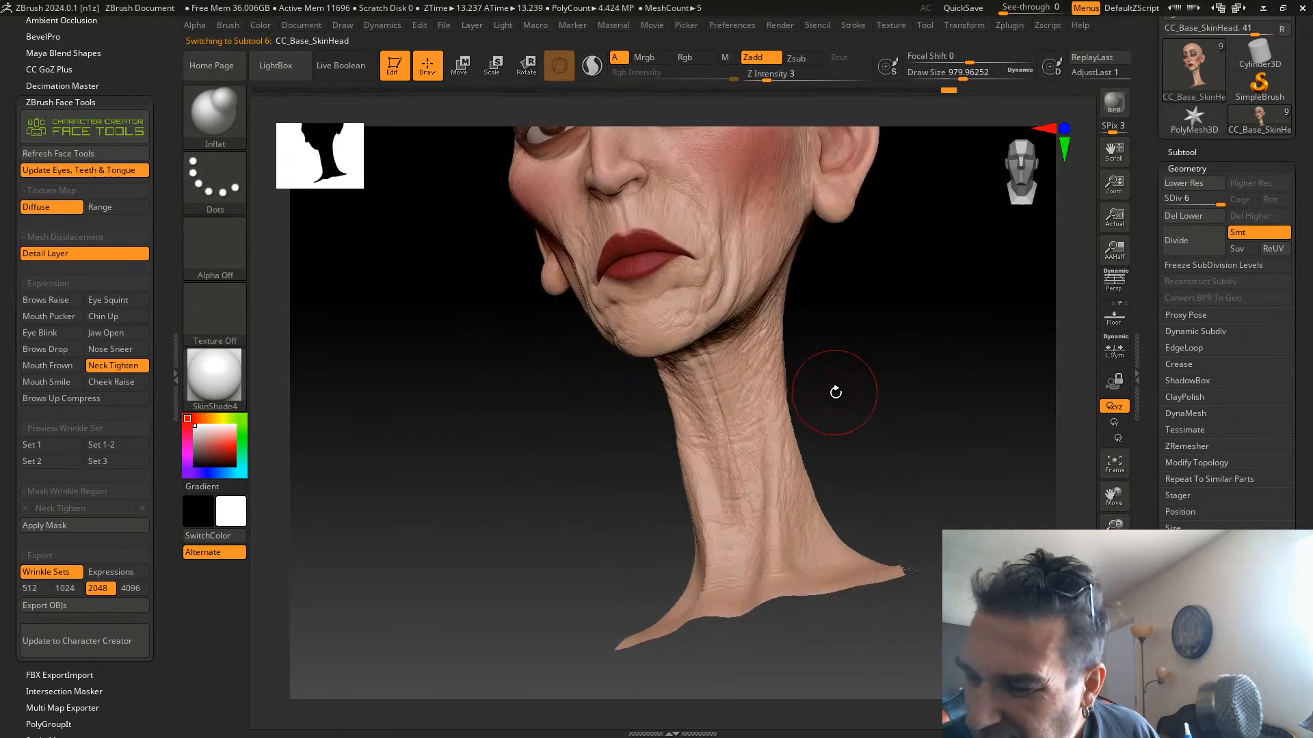
pyautogui.moveTo(834, 400)
pyautogui.keyDown('alt'); pyautogui.mouseDown()
pyautogui.moveTo(850, 339)
pyautogui.moveTo(821, 363)
pyautogui.mouseUp(); pyautogui.keyUp('alt')
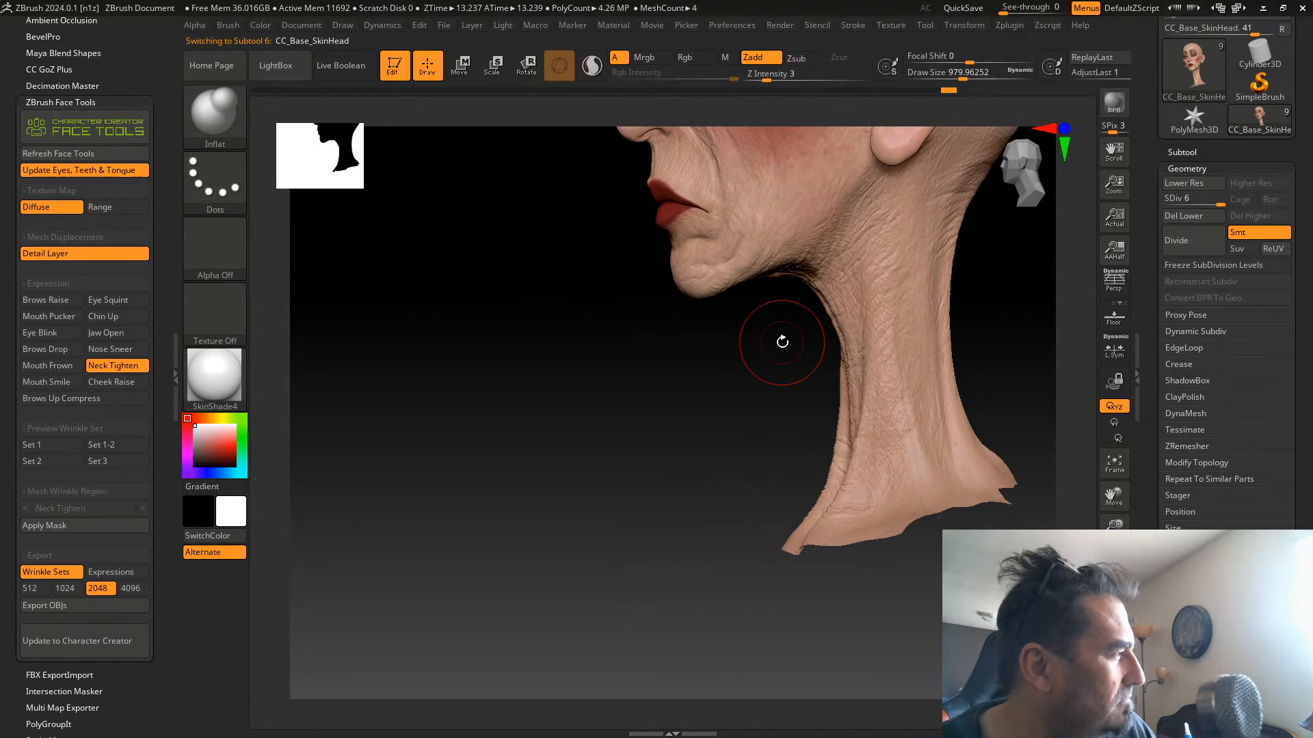
pyautogui.moveTo(651, 340)
pyautogui.mouseDown()
pyautogui.moveTo(504, 451)
pyautogui.moveTo(512, 460)
pyautogui.mouseUp()
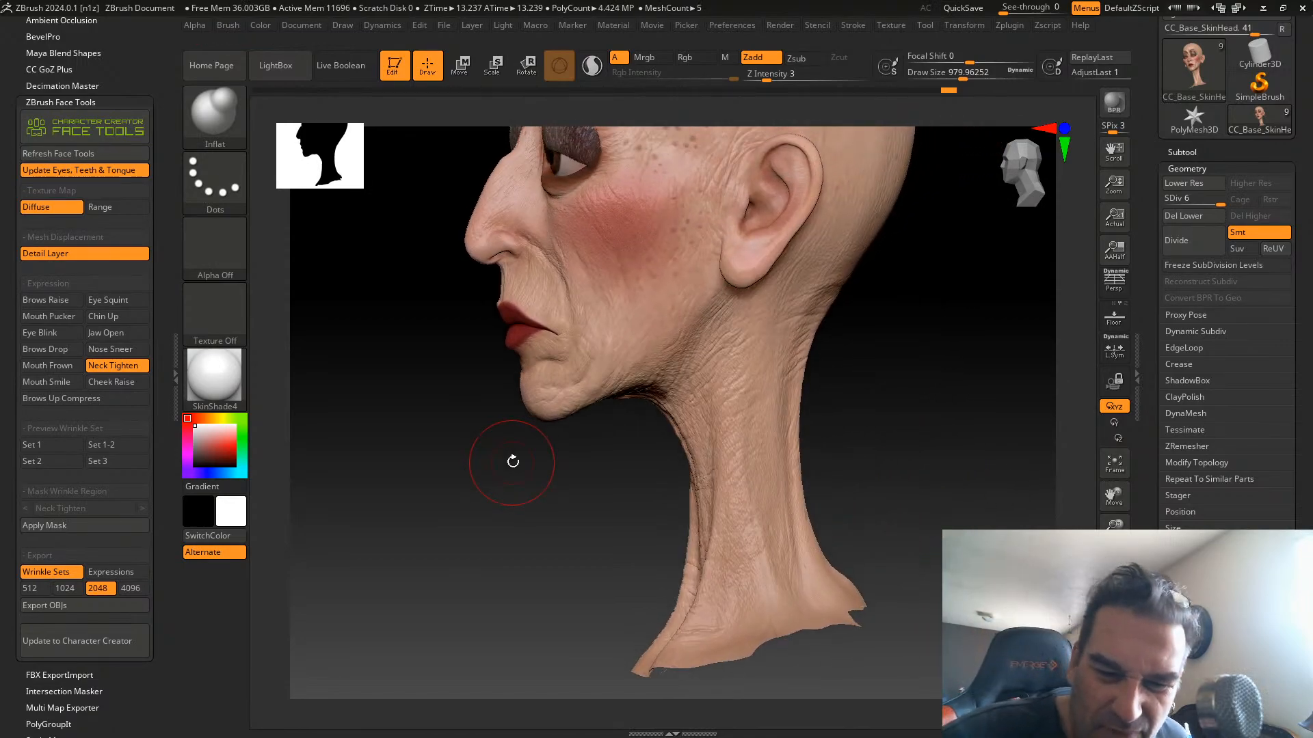
pyautogui.click(1197, 184)
pyautogui.click(1197, 185)
pyautogui.click(1197, 184)
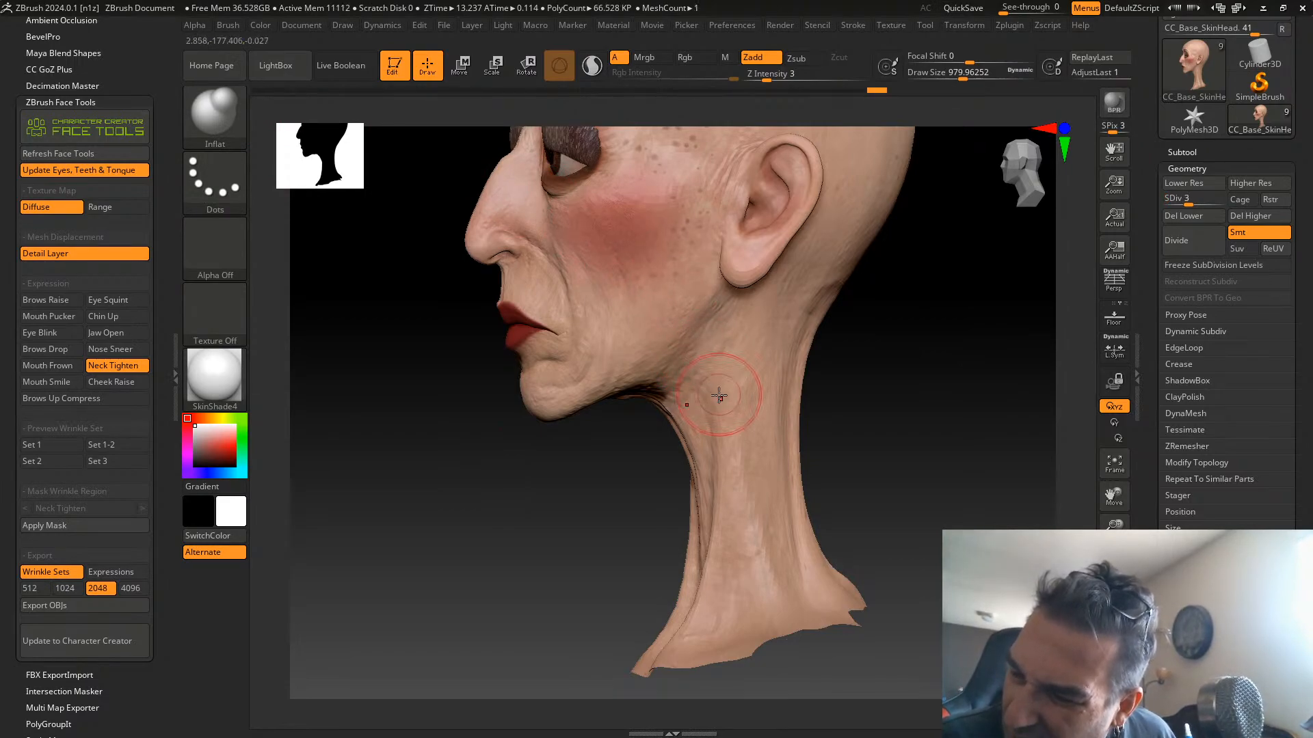
# Inflate the tendons along the side and front of the neck with the Inflat brush at Z intensity 8
pyautogui.moveTo(767, 75); pyautogui.dragTo(787, 75)
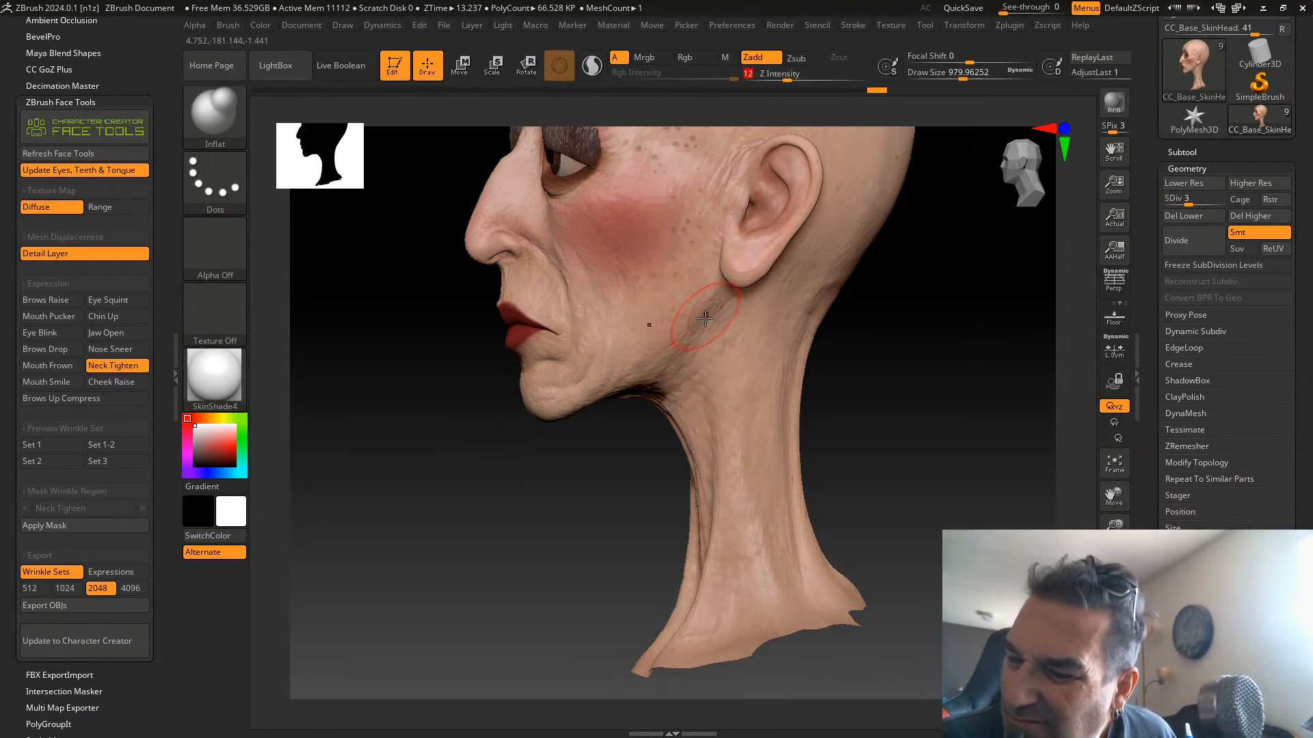
pyautogui.hotkey('ctrl', 'z')
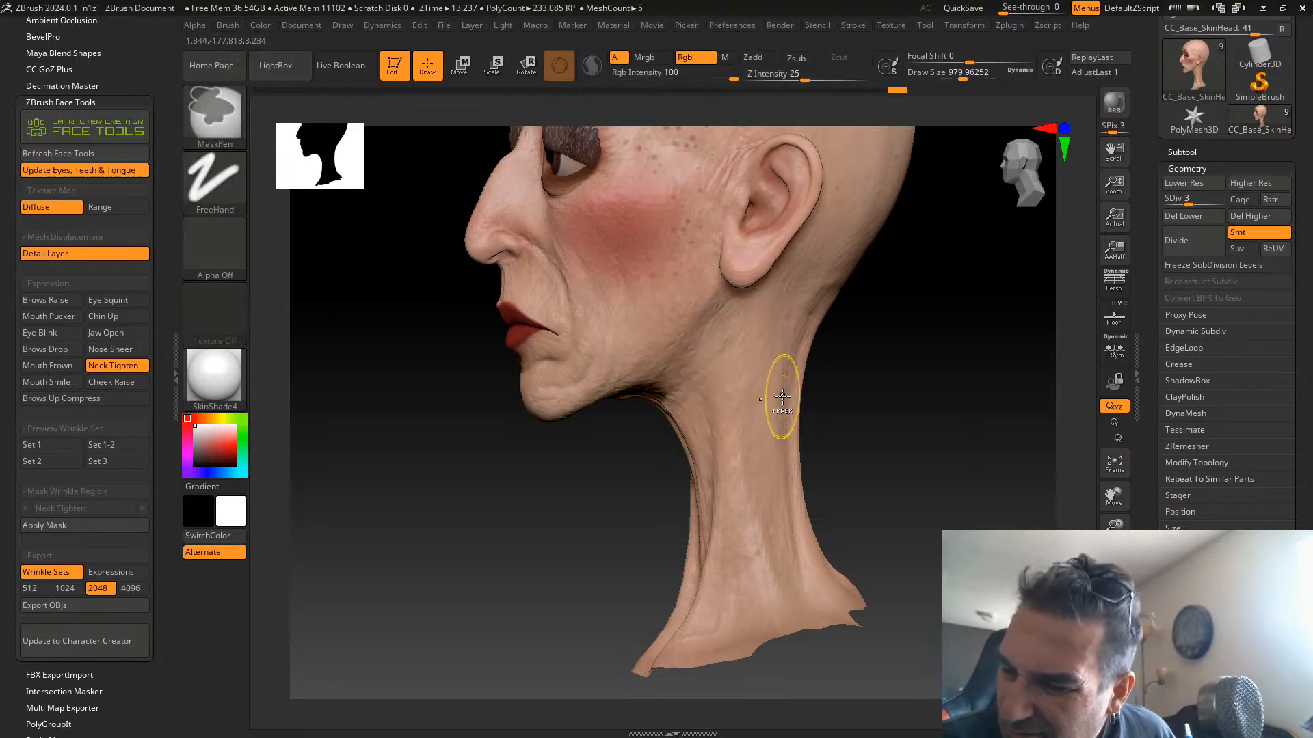
pyautogui.moveTo(787, 76); pyautogui.dragTo(780, 77)
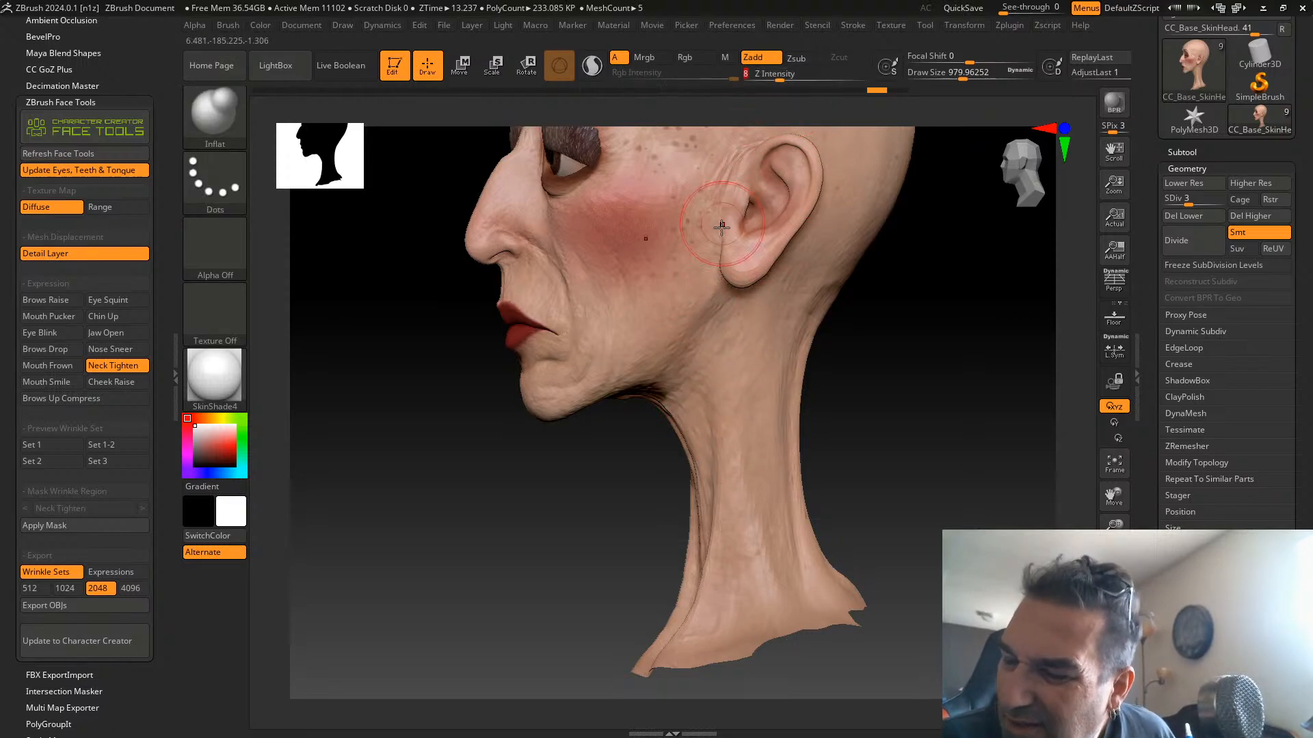
pyautogui.moveTo(723, 415); pyautogui.dragTo(700, 368)
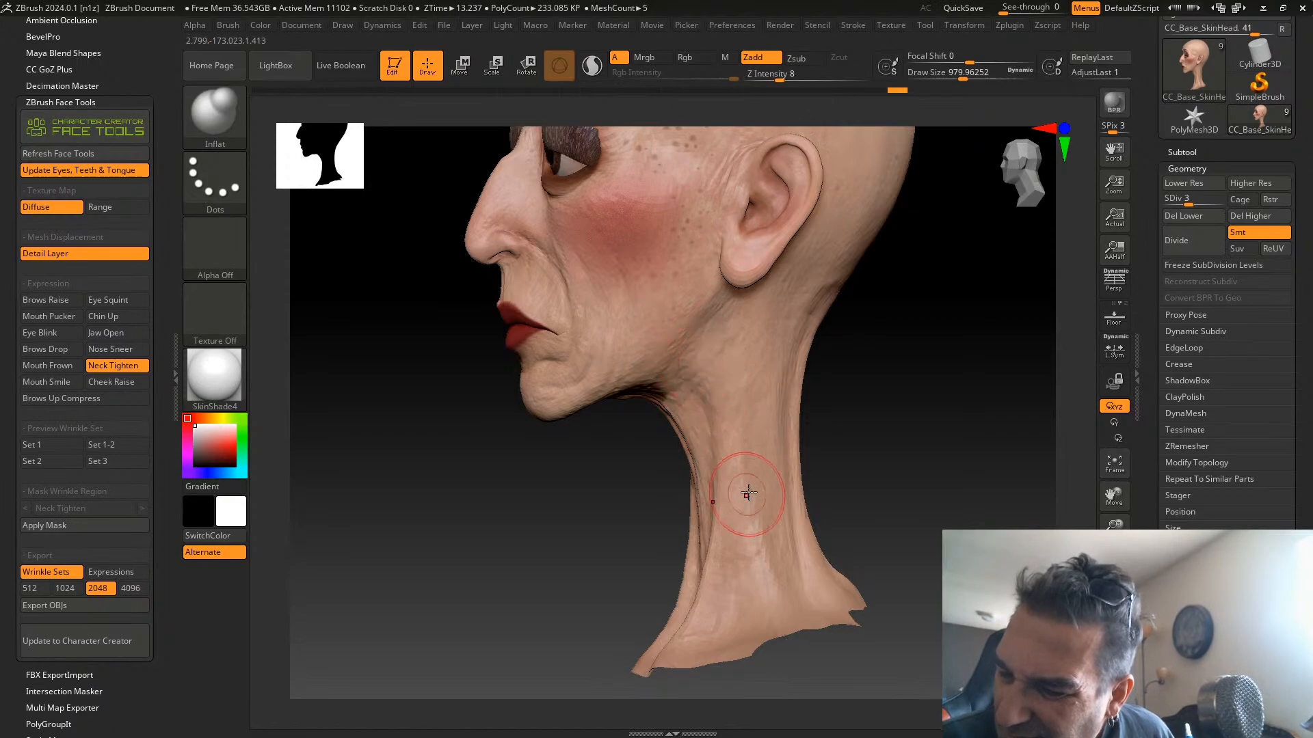
pyautogui.moveTo(756, 483)
pyautogui.mouseDown(button='right')
pyautogui.moveTo(879, 389)
pyautogui.moveTo(814, 454)
pyautogui.mouseUp(button='right')
pyautogui.moveTo(655, 615); pyautogui.dragTo(668, 522)
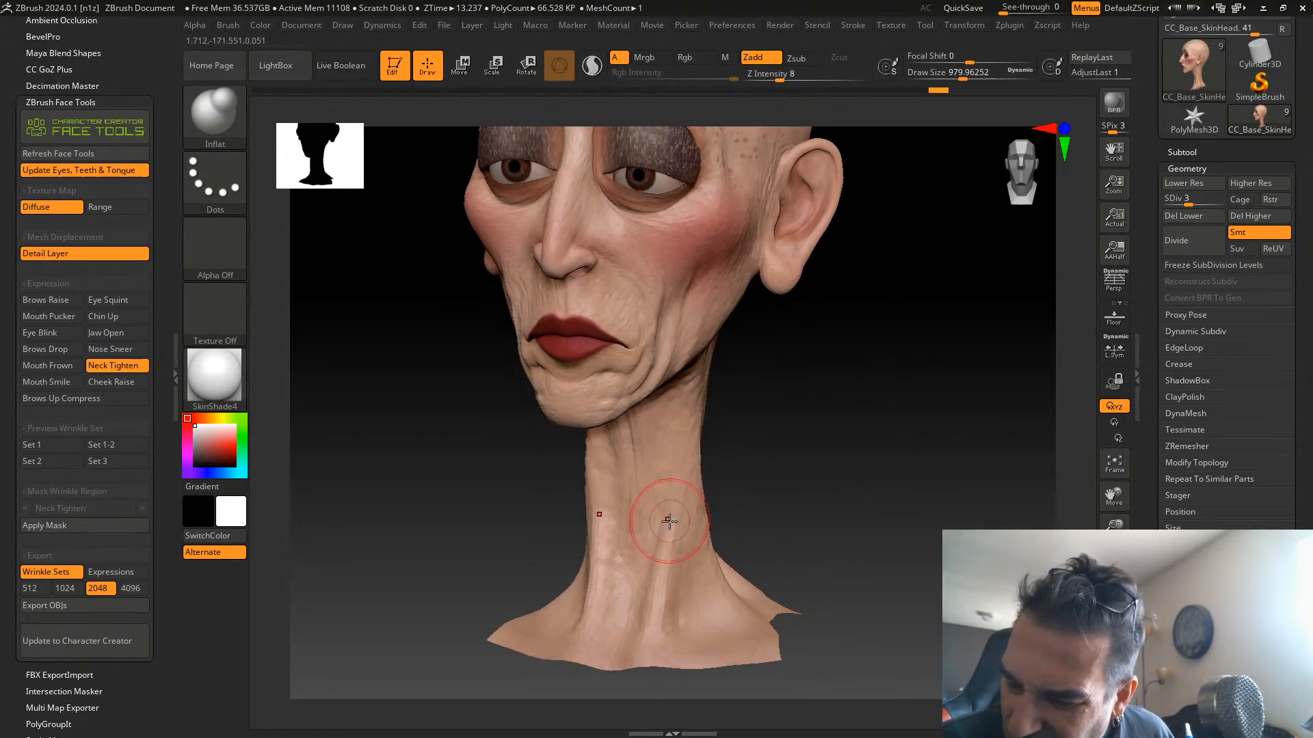
pyautogui.moveTo(658, 576)
pyautogui.mouseDown()
pyautogui.moveTo(668, 459)
pyautogui.moveTo(742, 538)
pyautogui.mouseUp()
pyautogui.moveTo(730, 598)
pyautogui.mouseDown()
pyautogui.moveTo(697, 534)
pyautogui.moveTo(730, 590)
pyautogui.mouseUp()
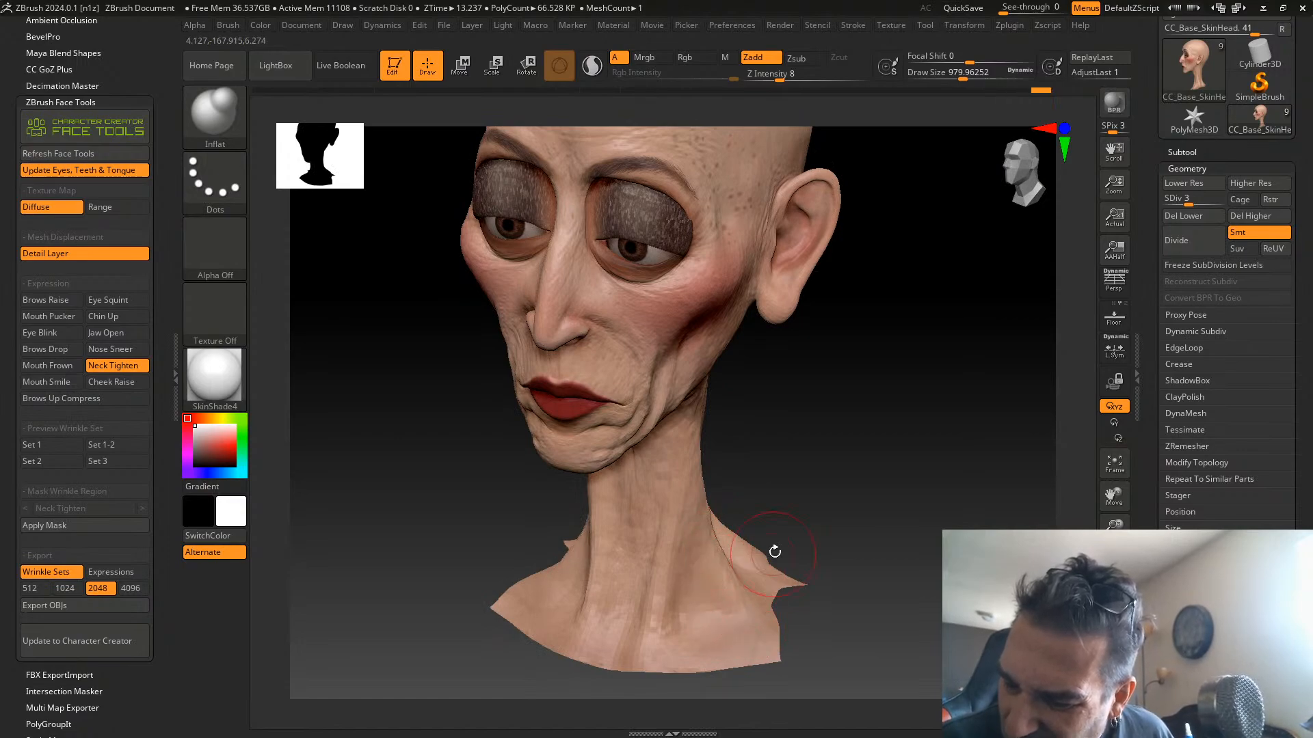
# Build up the vertical folds on the front of the lower neck with the Inflat brush at draw size about 335
pyautogui.moveTo(776, 547); pyautogui.dragTo(727, 398, button='right')
pyautogui.moveTo(650, 401)
pyautogui.mouseDown()
pyautogui.moveTo(609, 388)
pyautogui.moveTo(627, 372)
pyautogui.mouseUp()
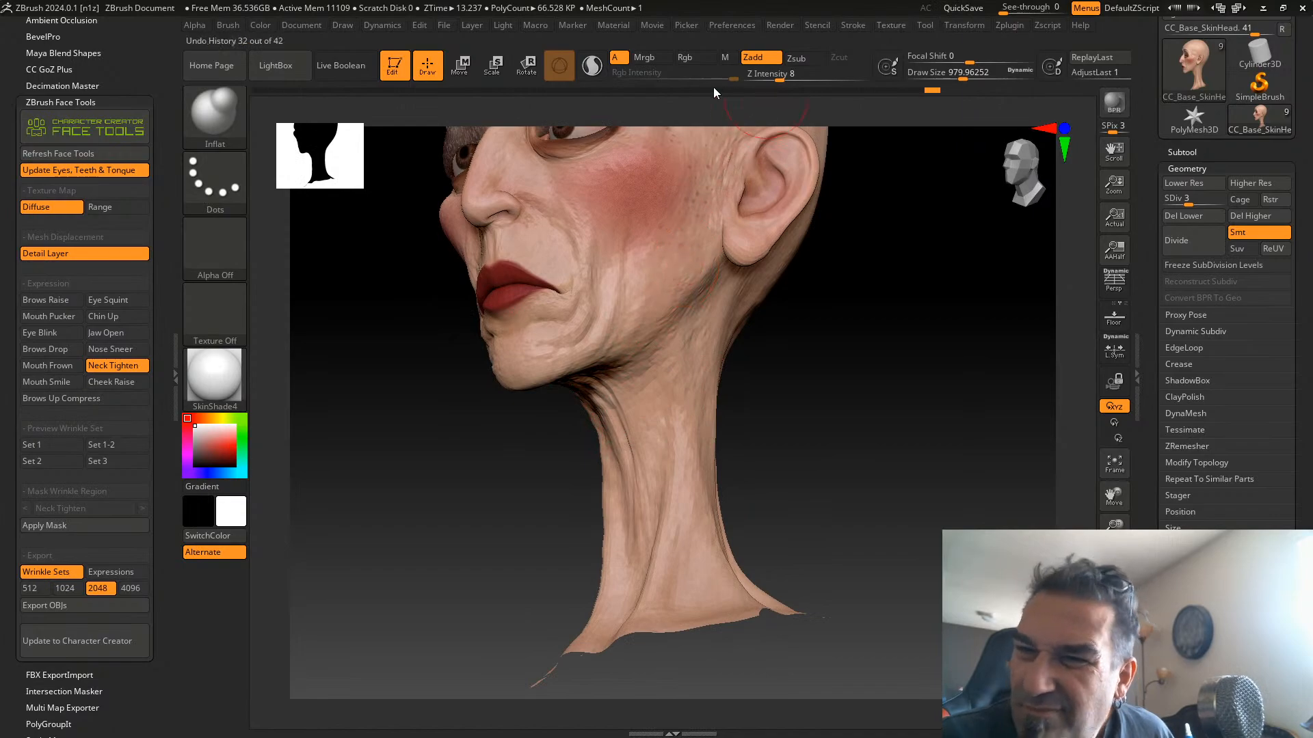
pyautogui.moveTo(961, 73); pyautogui.dragTo(939, 73)
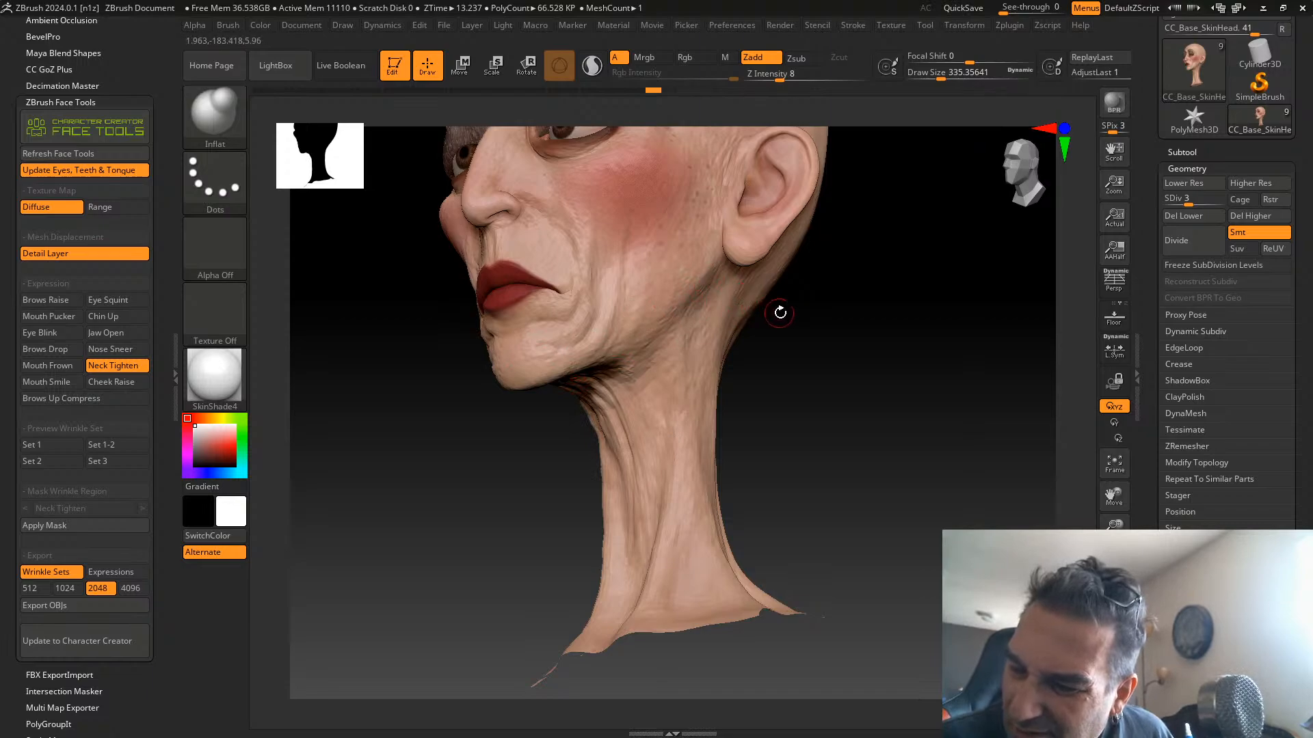
pyautogui.moveTo(782, 311); pyautogui.dragTo(776, 273)
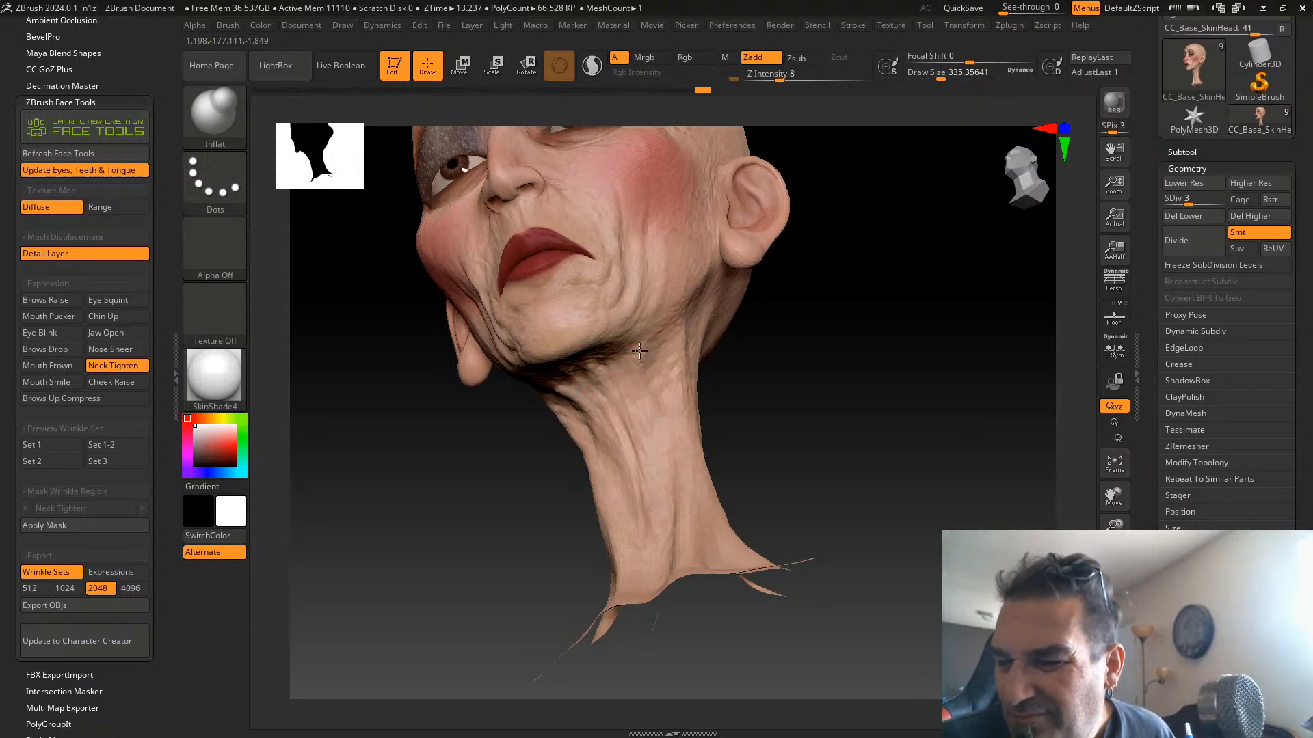
pyautogui.moveTo(767, 370)
pyautogui.mouseDown(button='right')
pyautogui.moveTo(779, 410)
pyautogui.moveTo(677, 554)
pyautogui.moveTo(732, 500)
pyautogui.mouseUp(button='right')
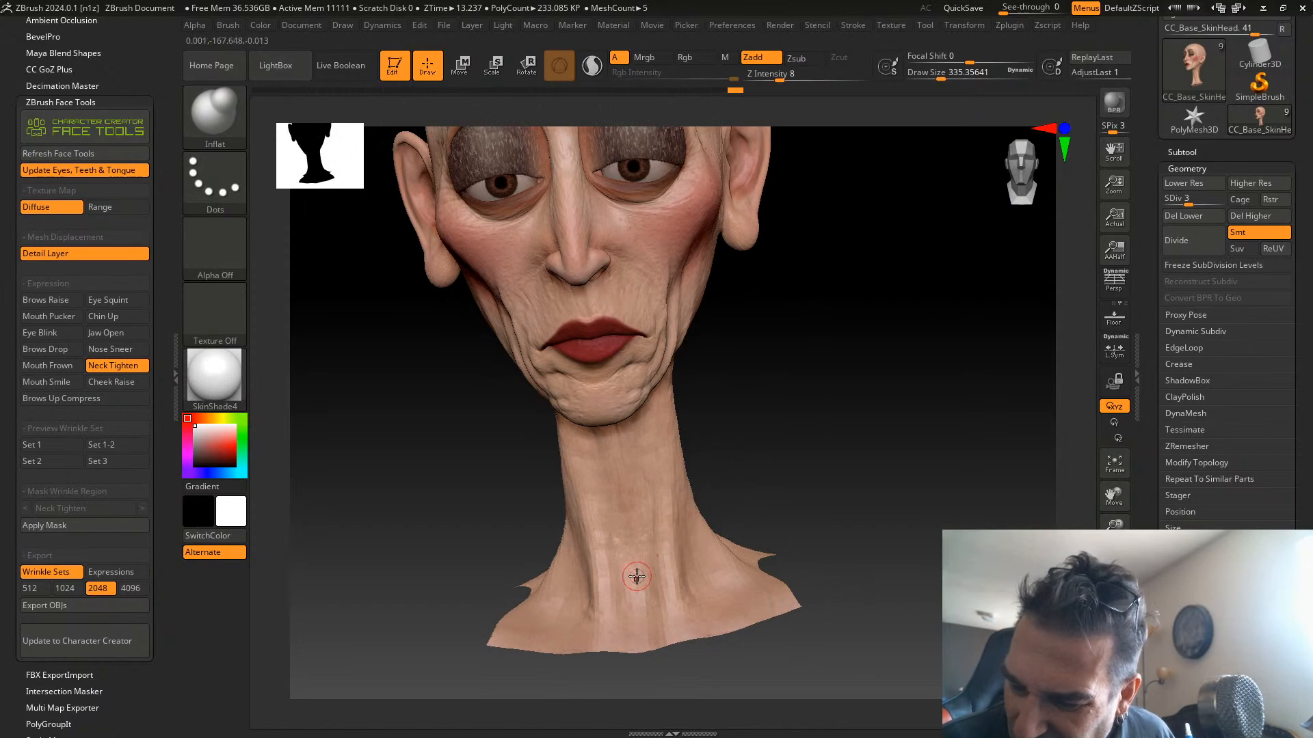
pyautogui.moveTo(644, 545); pyautogui.dragTo(642, 588)
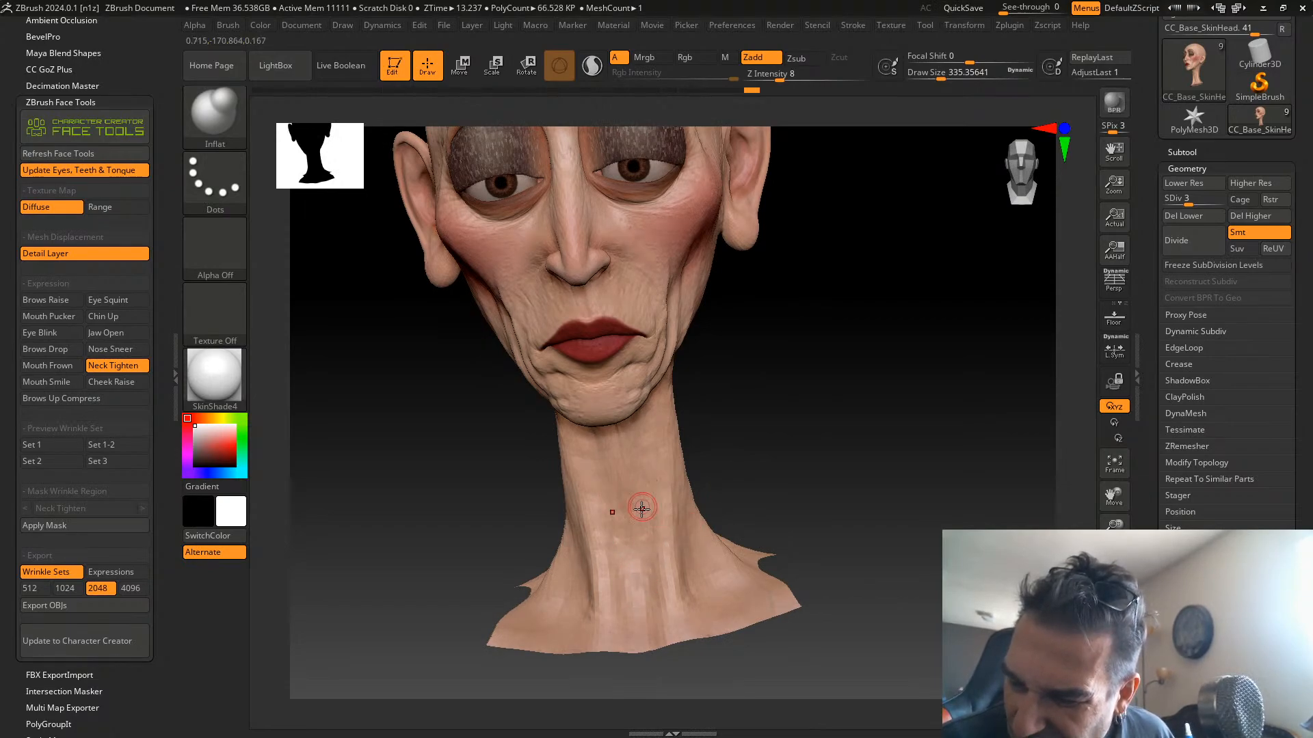
pyautogui.moveTo(641, 508); pyautogui.dragTo(640, 559)
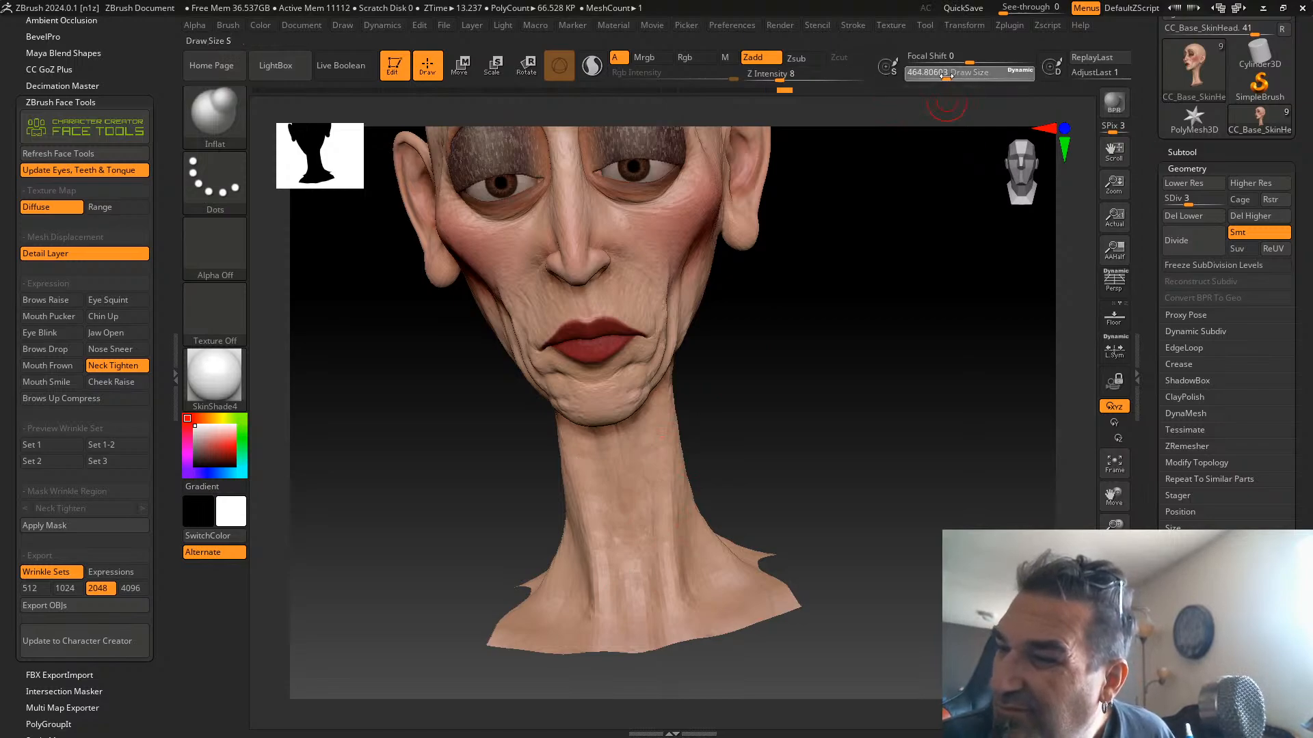
# Inflate the tendon down the side of the neck at draw size about 465
pyautogui.moveTo(940, 79); pyautogui.dragTo(947, 79)
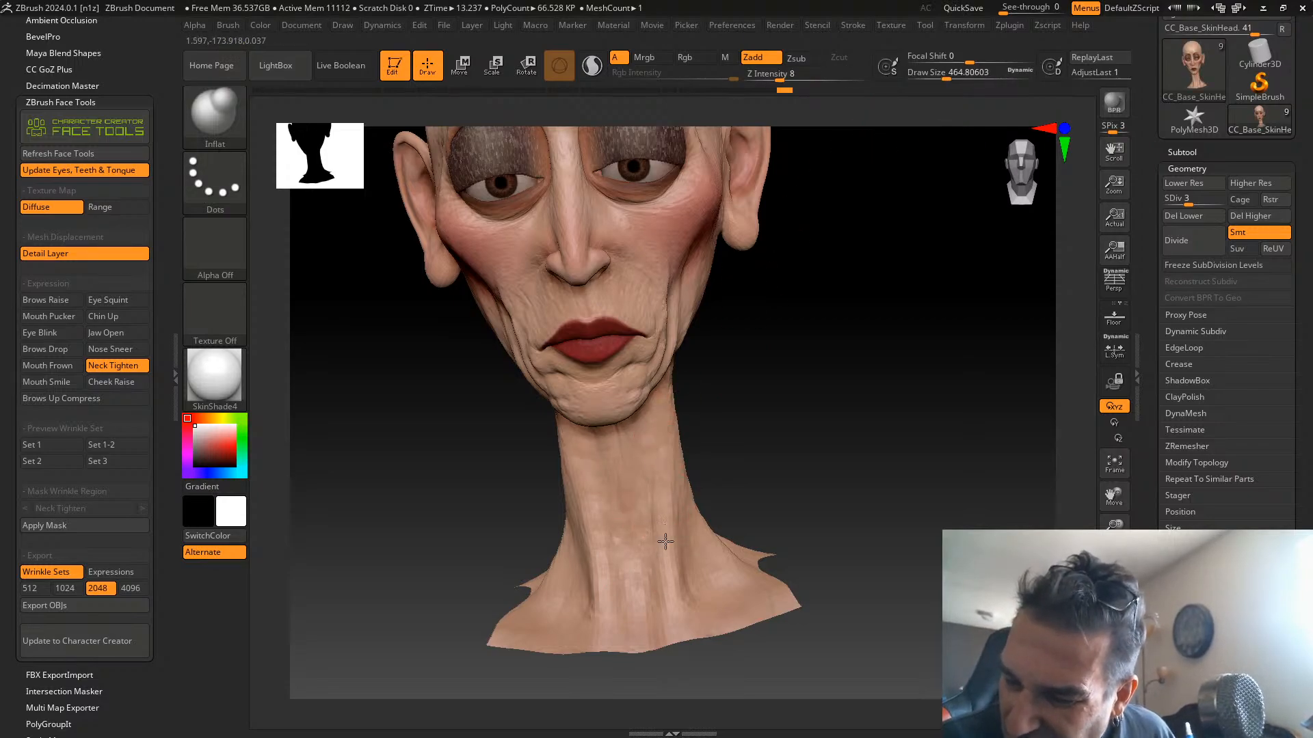
pyautogui.moveTo(659, 410)
pyautogui.mouseDown(button='right')
pyautogui.moveTo(785, 363)
pyautogui.moveTo(773, 381)
pyautogui.mouseUp(button='right')
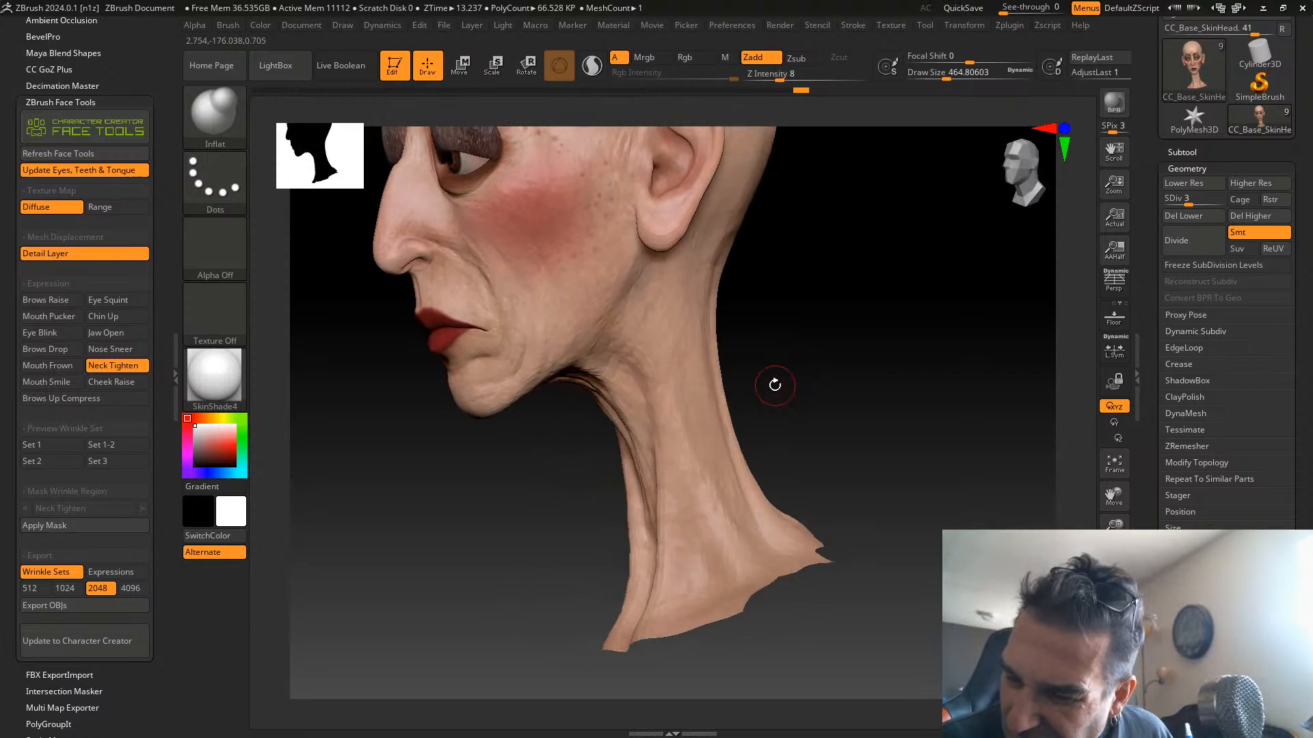
pyautogui.moveTo(690, 407); pyautogui.dragTo(695, 461)
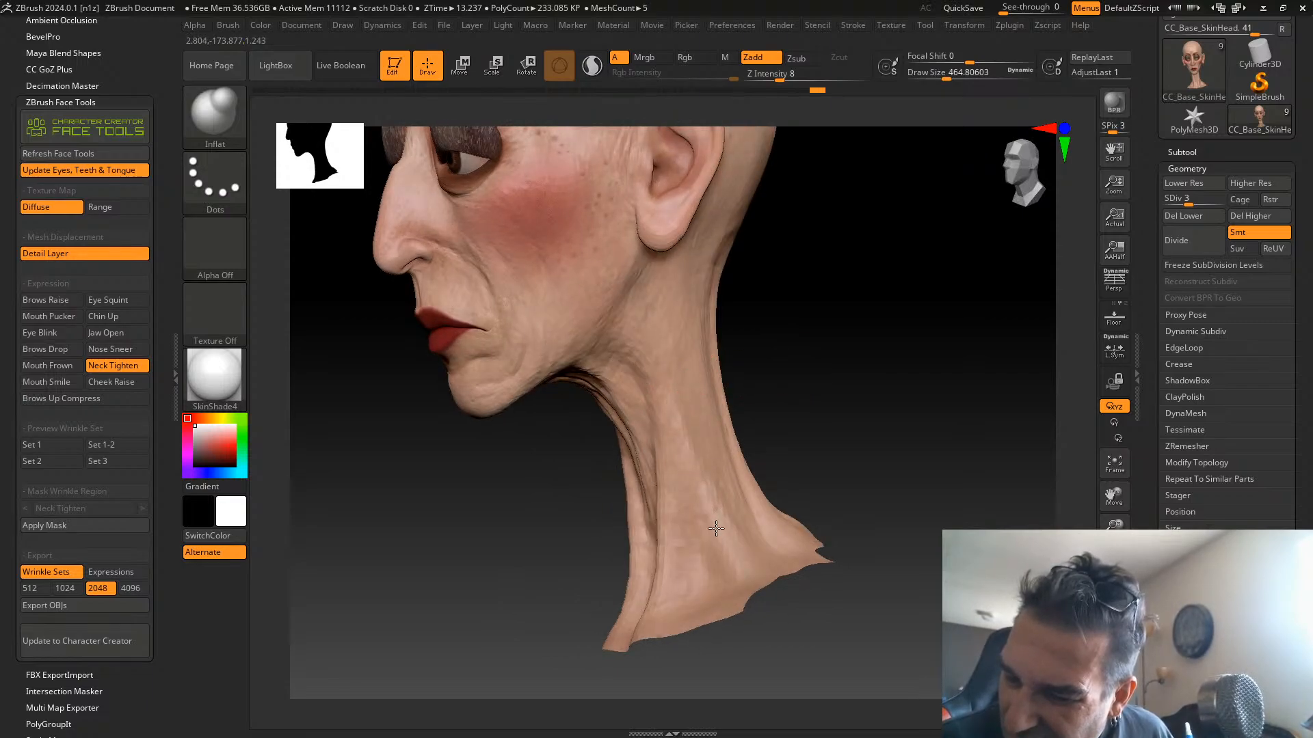
pyautogui.moveTo(715, 529); pyautogui.dragTo(702, 493)
pyautogui.moveTo(678, 389)
pyautogui.mouseDown()
pyautogui.moveTo(691, 457)
pyautogui.moveTo(689, 438)
pyautogui.mouseUp()
# Inflate the muscle bands on the side and back of the neck behind the ear
pyautogui.moveTo(801, 311); pyautogui.dragTo(719, 333, button='right')
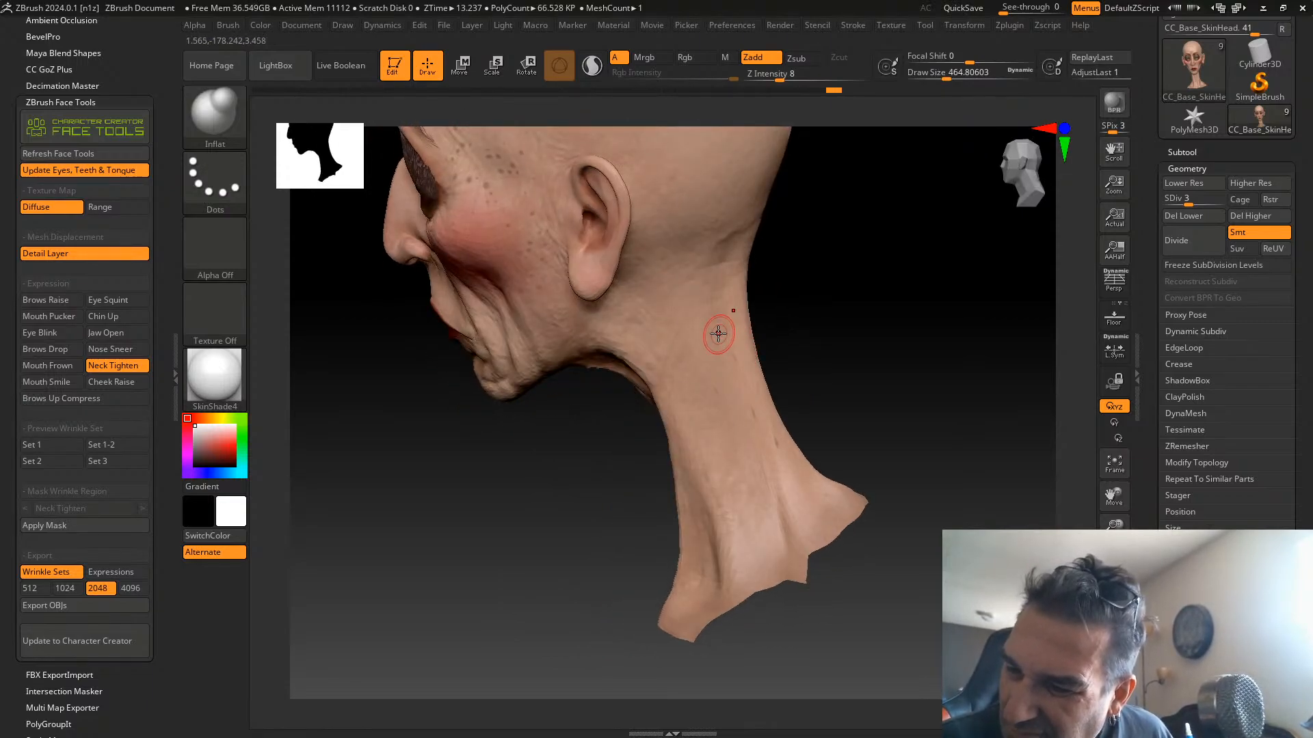
pyautogui.moveTo(729, 412)
pyautogui.mouseDown()
pyautogui.moveTo(715, 263)
pyautogui.moveTo(713, 382)
pyautogui.mouseUp()
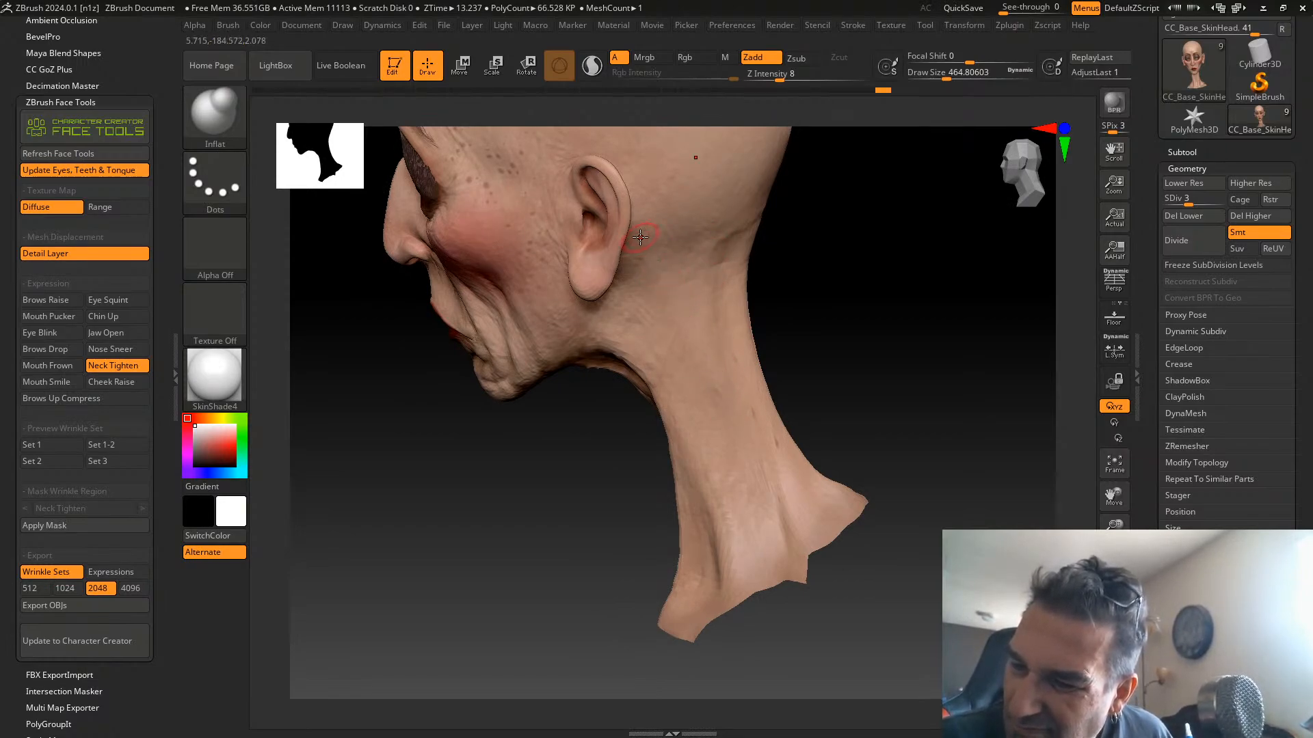
pyautogui.moveTo(684, 314); pyautogui.dragTo(715, 410)
pyautogui.moveTo(695, 340)
pyautogui.mouseDown()
pyautogui.moveTo(749, 469)
pyautogui.moveTo(736, 414)
pyautogui.mouseUp()
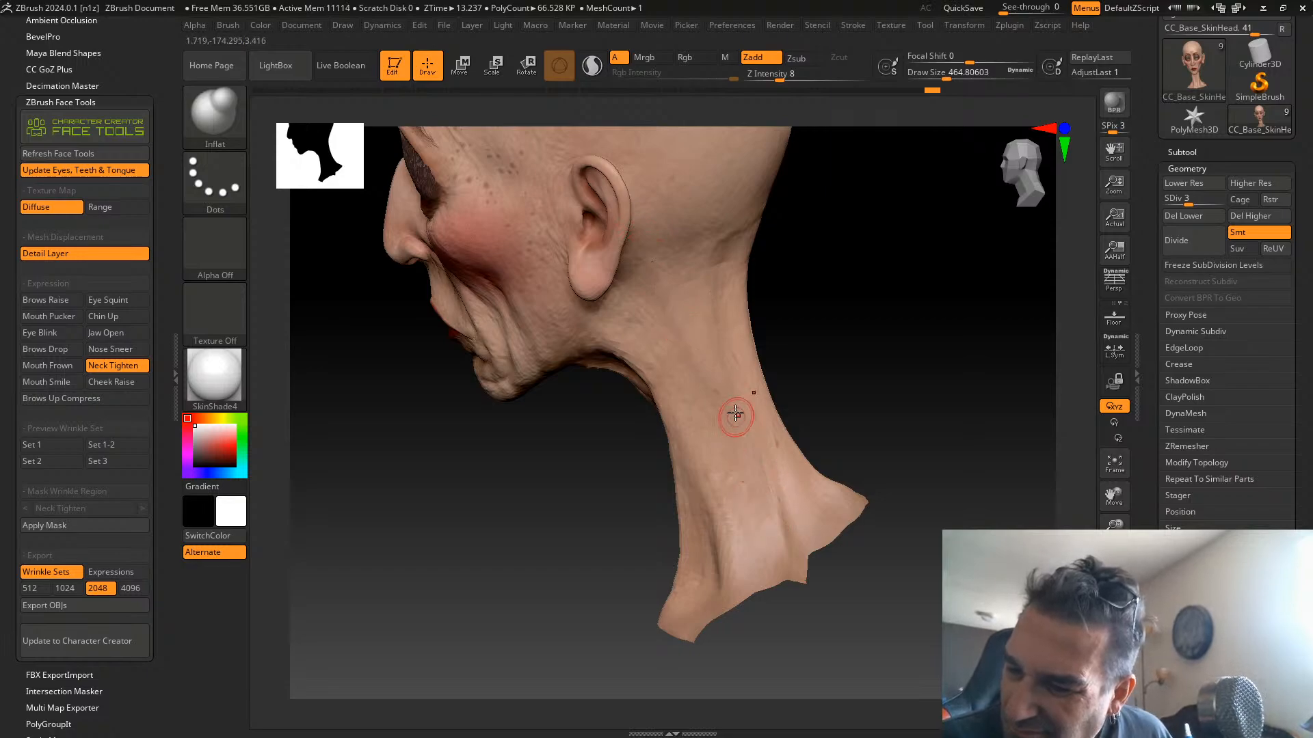
pyautogui.moveTo(772, 288); pyautogui.dragTo(855, 355)
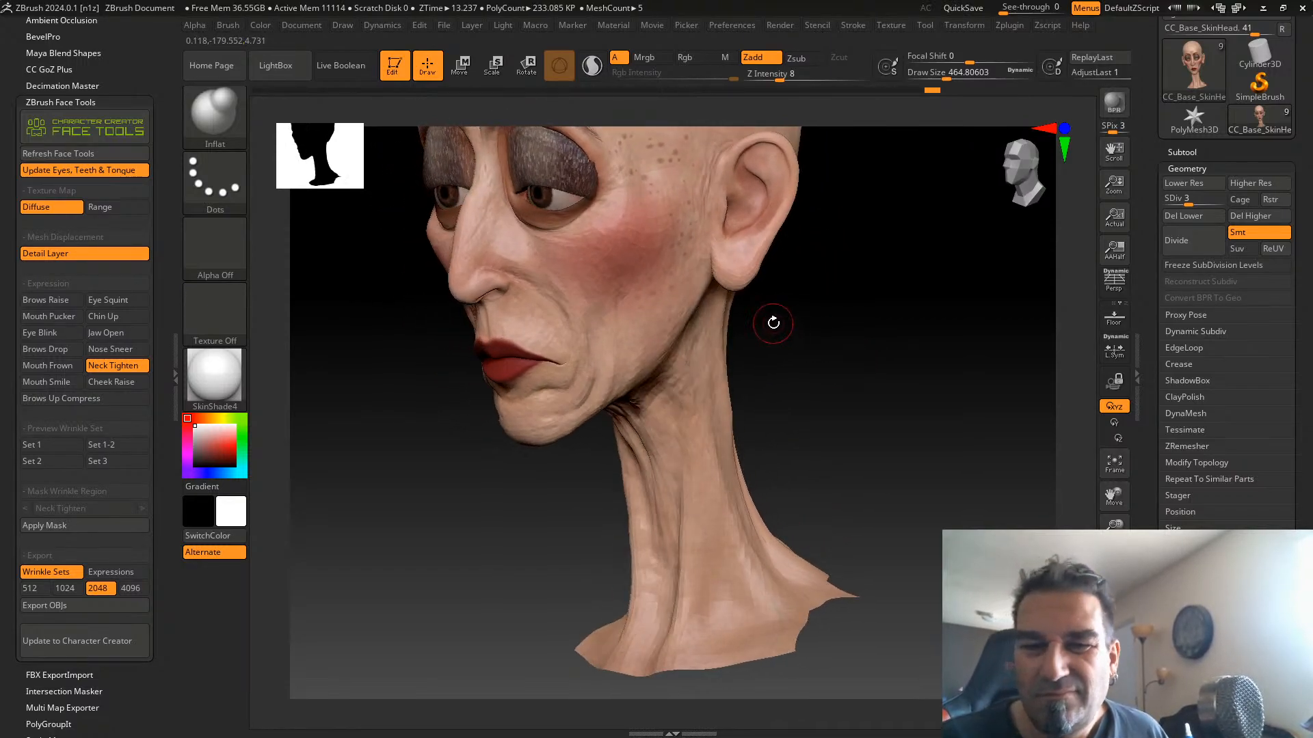
# Switch to the Mouth Smile expression and lower the head to subdivision level 1
pyautogui.click(58, 379)
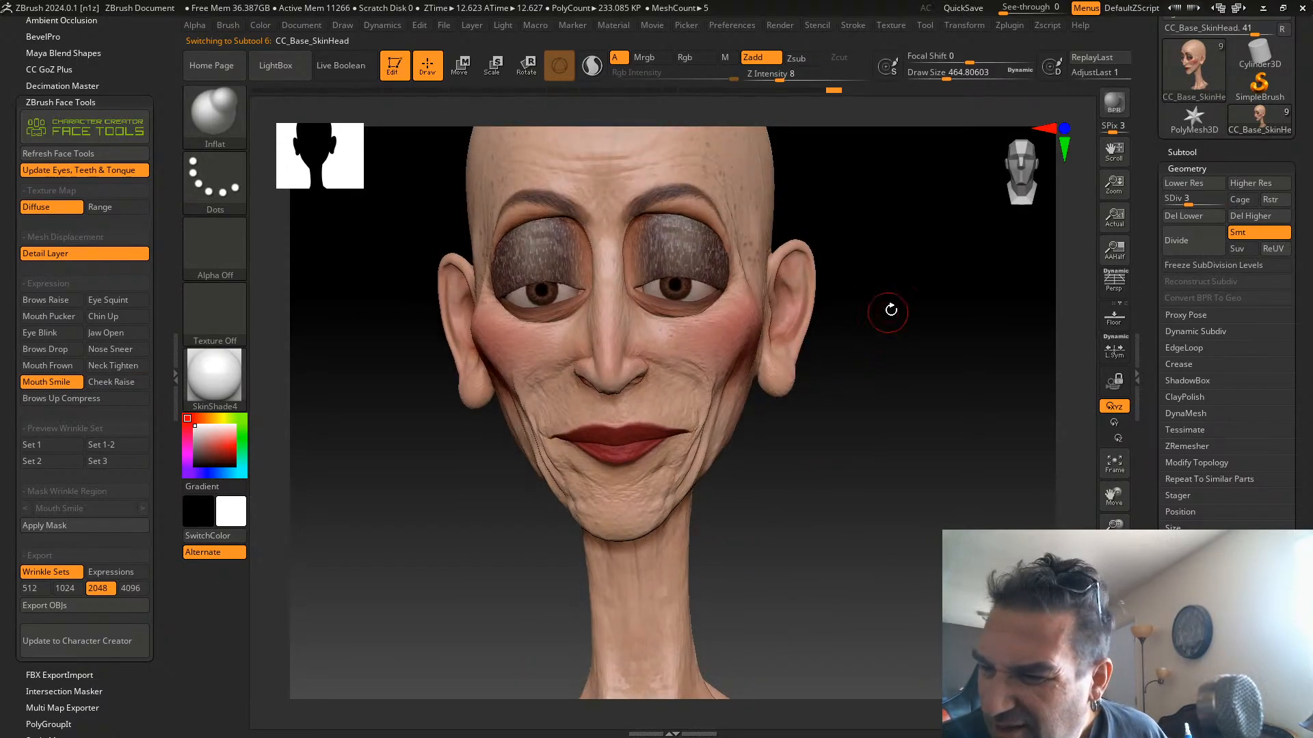
pyautogui.click(1190, 185)
pyautogui.click(1190, 185)
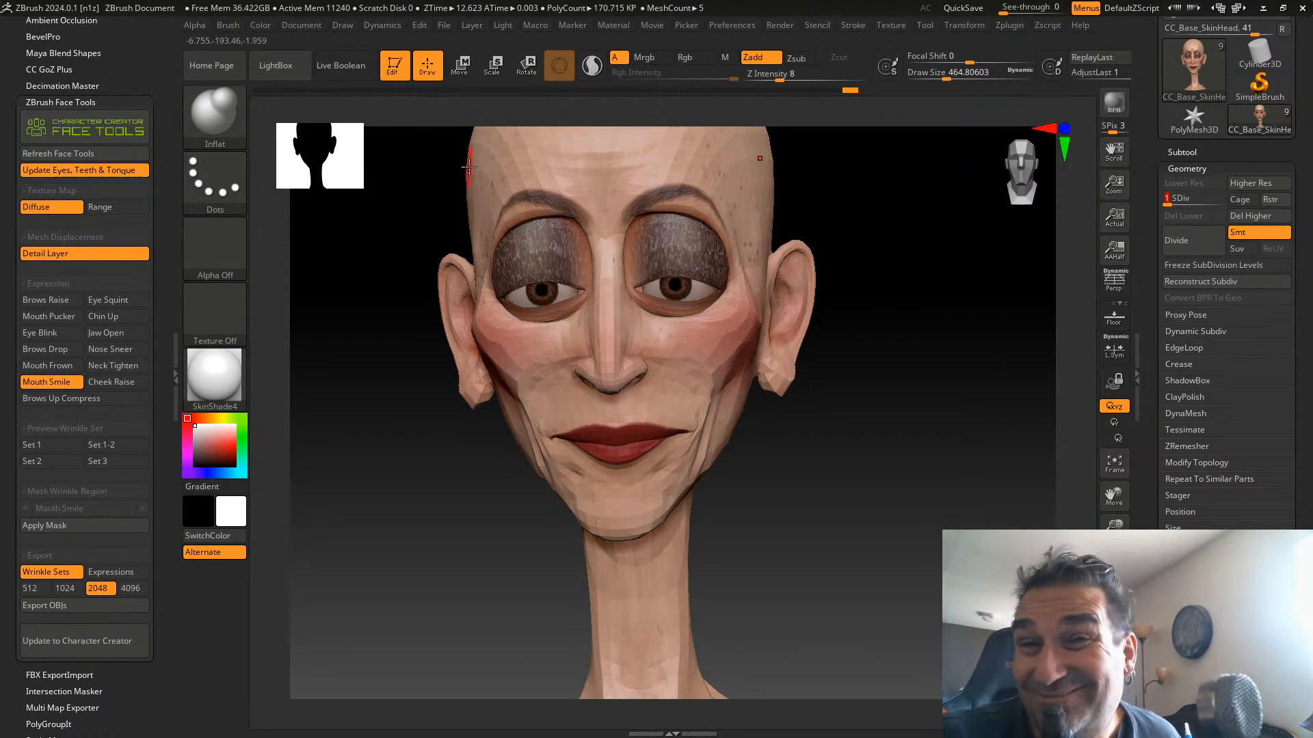
# Pull the mouth corners up and outward into a wider smile with the Move brush at draw size about 1031
pyautogui.click(227, 119)
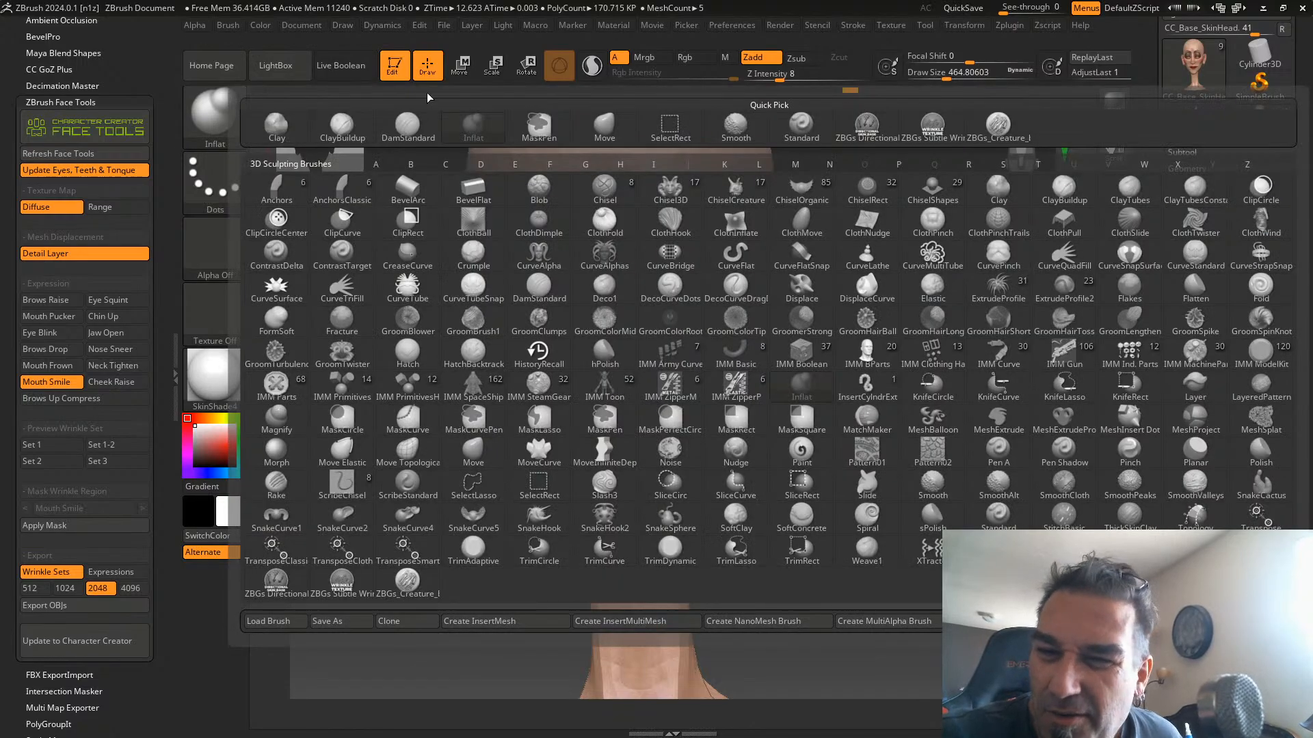
pyautogui.click(615, 120)
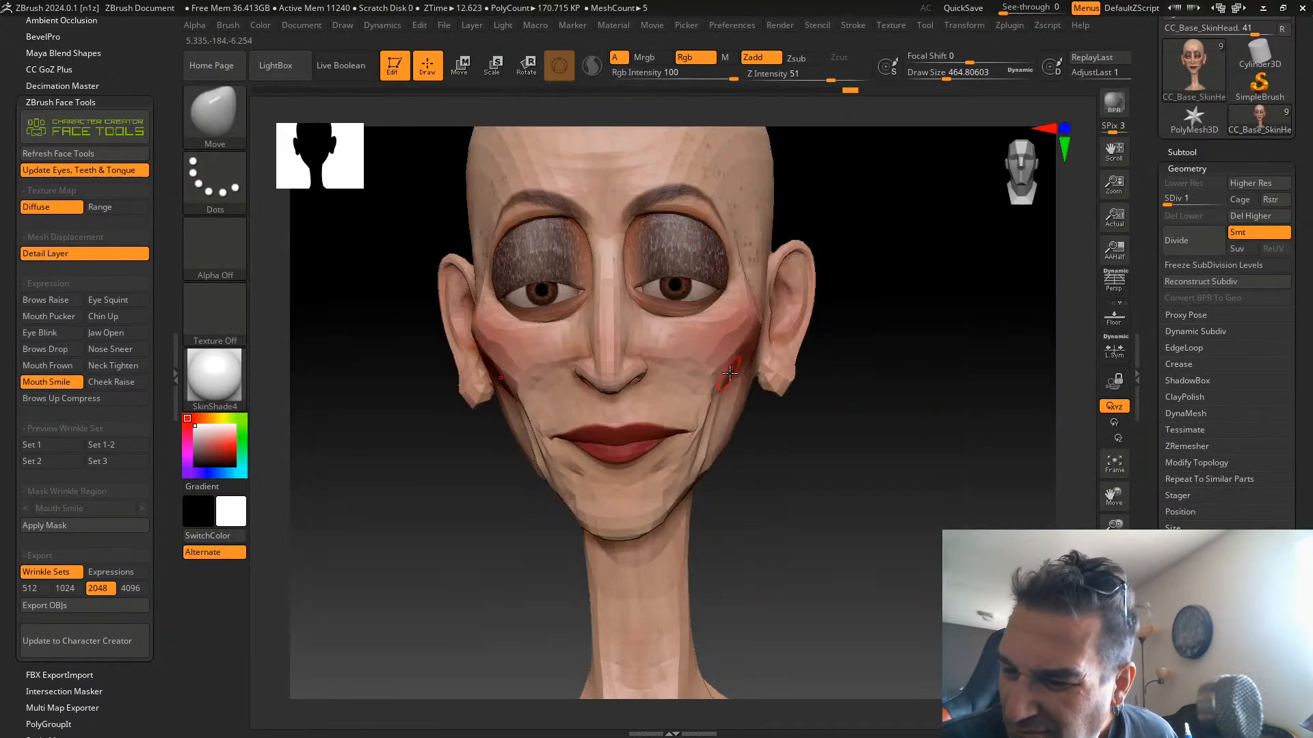
pyautogui.moveTo(936, 73); pyautogui.dragTo(964, 74)
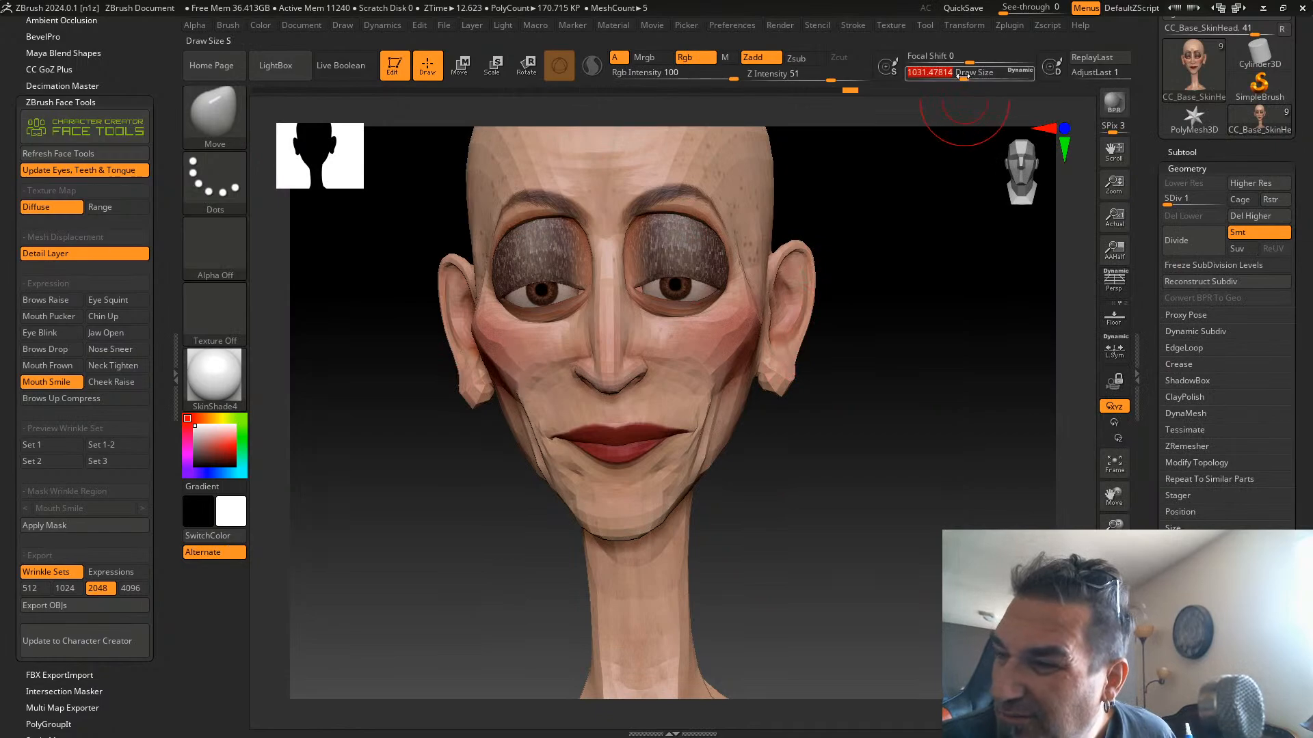
pyautogui.moveTo(873, 313); pyautogui.dragTo(775, 335)
pyautogui.moveTo(638, 381)
pyautogui.mouseDown()
pyautogui.moveTo(644, 402)
pyautogui.moveTo(647, 369)
pyautogui.mouseUp()
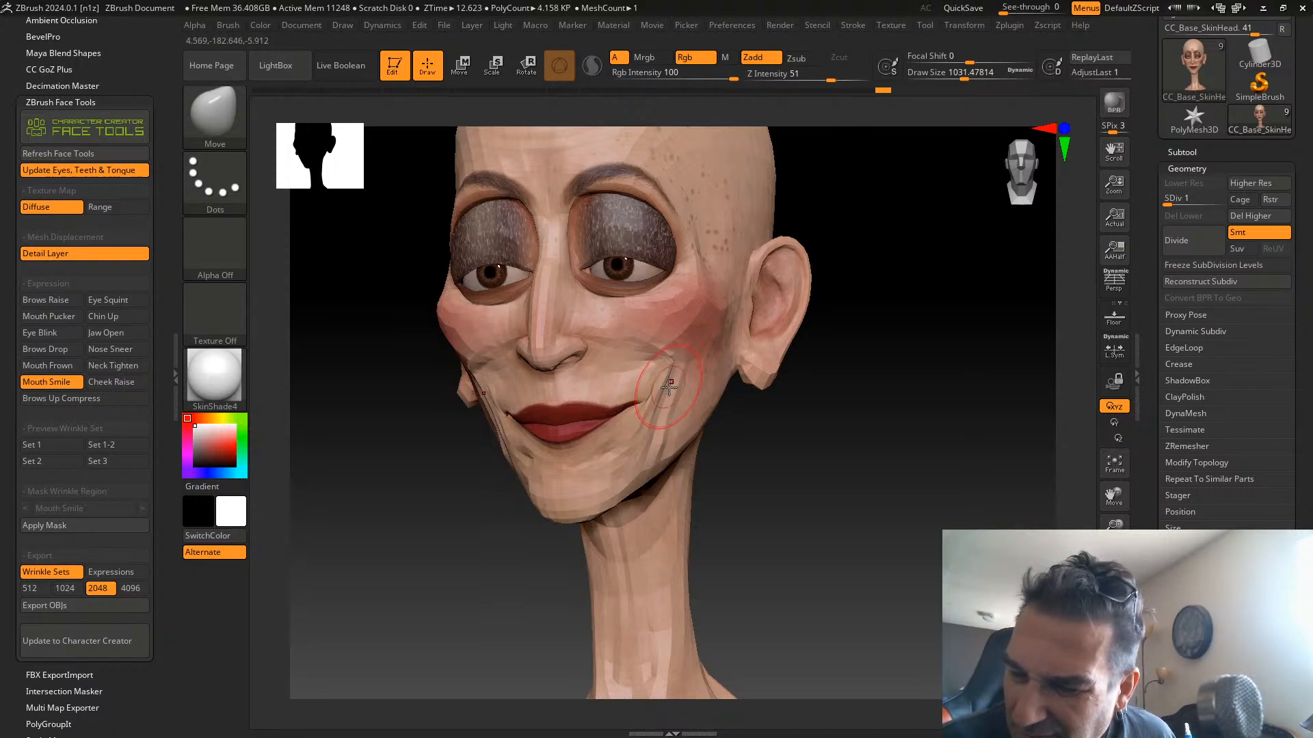
pyautogui.moveTo(646, 405); pyautogui.dragTo(619, 397)
pyautogui.moveTo(619, 398); pyautogui.dragTo(621, 398)
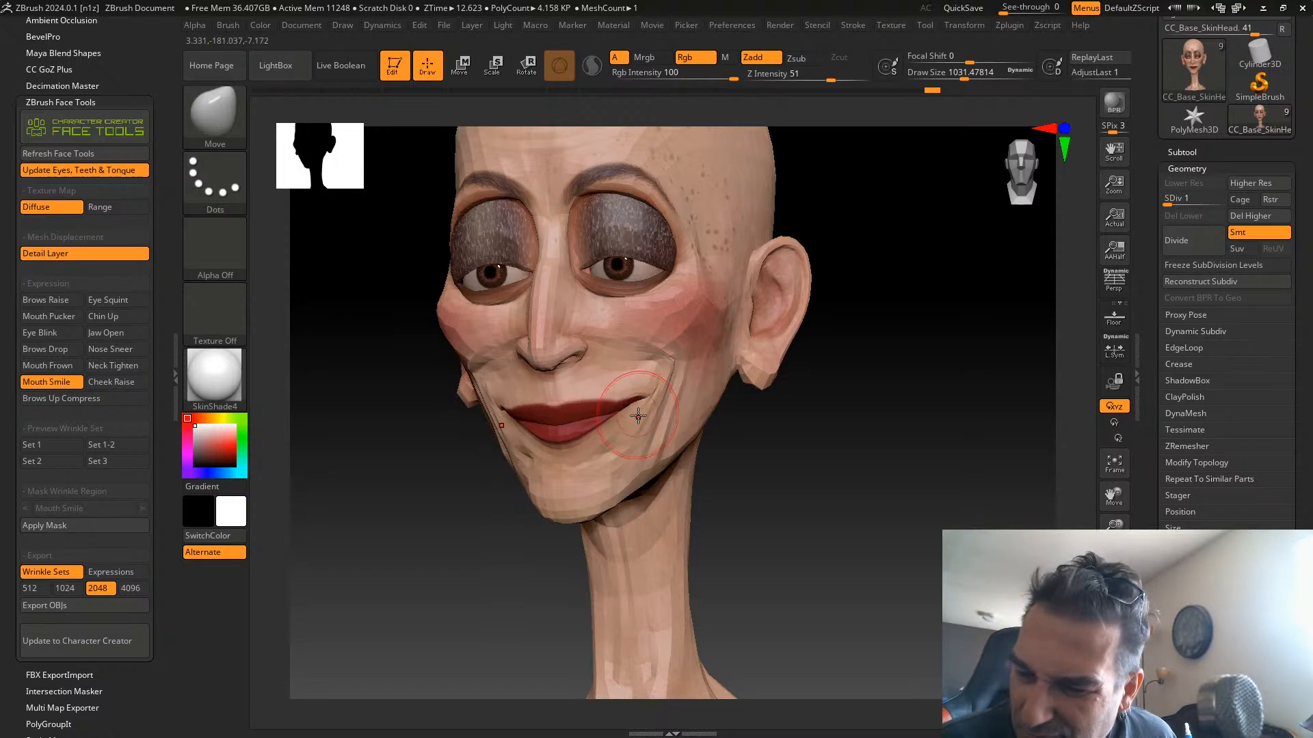
# Reshape the area just below the mouth corner from the side with the Move brush
pyautogui.moveTo(823, 444); pyautogui.dragTo(745, 444)
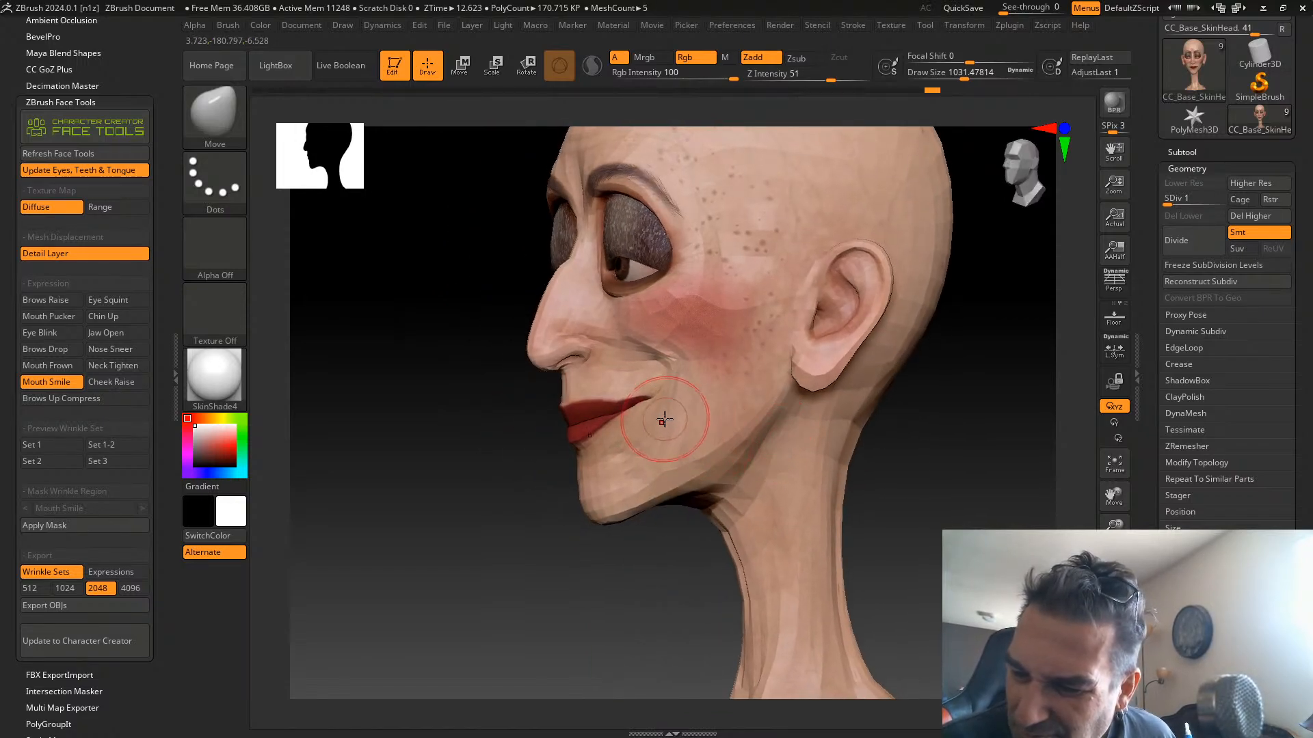
pyautogui.moveTo(646, 435); pyautogui.dragTo(636, 450)
pyautogui.moveTo(437, 557); pyautogui.dragTo(563, 599)
pyautogui.moveTo(724, 456); pyautogui.dragTo(784, 448)
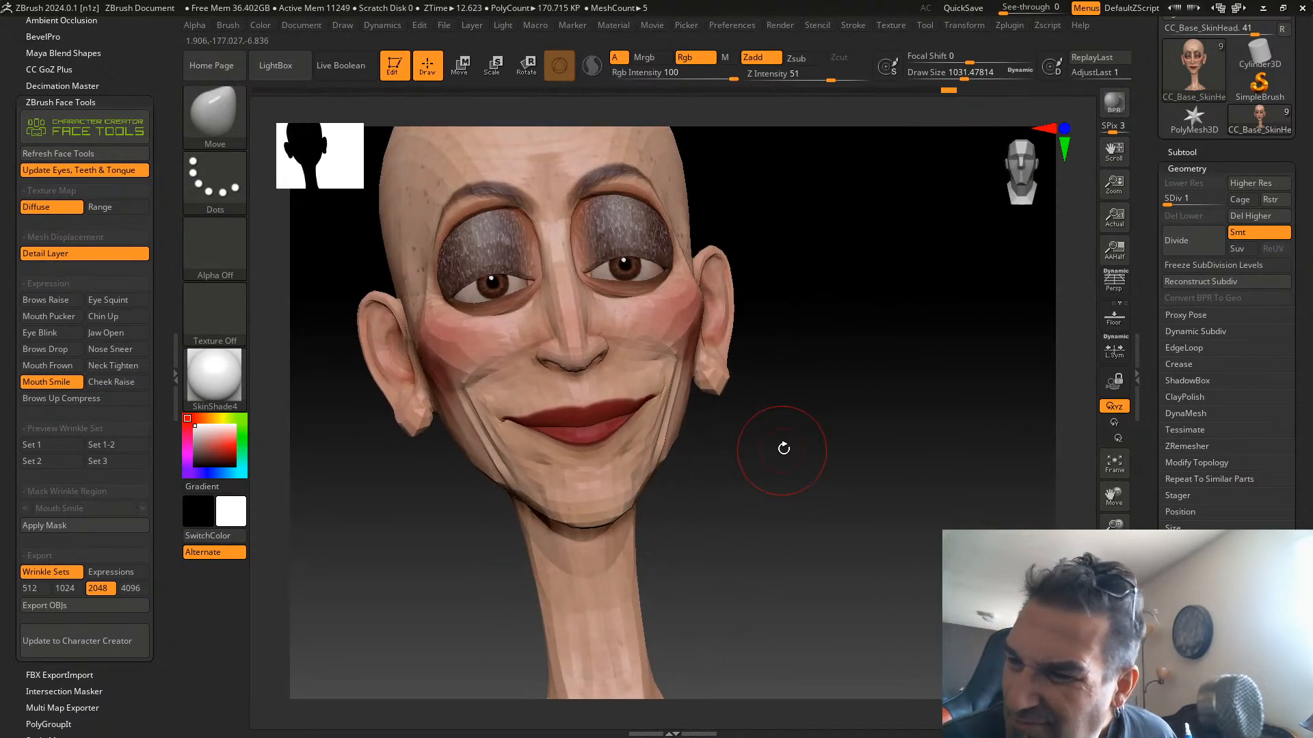
# Raise the head to subdivision level 4 to check the smile, and drop it to level 3
pyautogui.press('d')
pyautogui.press('d')
pyautogui.press('d')
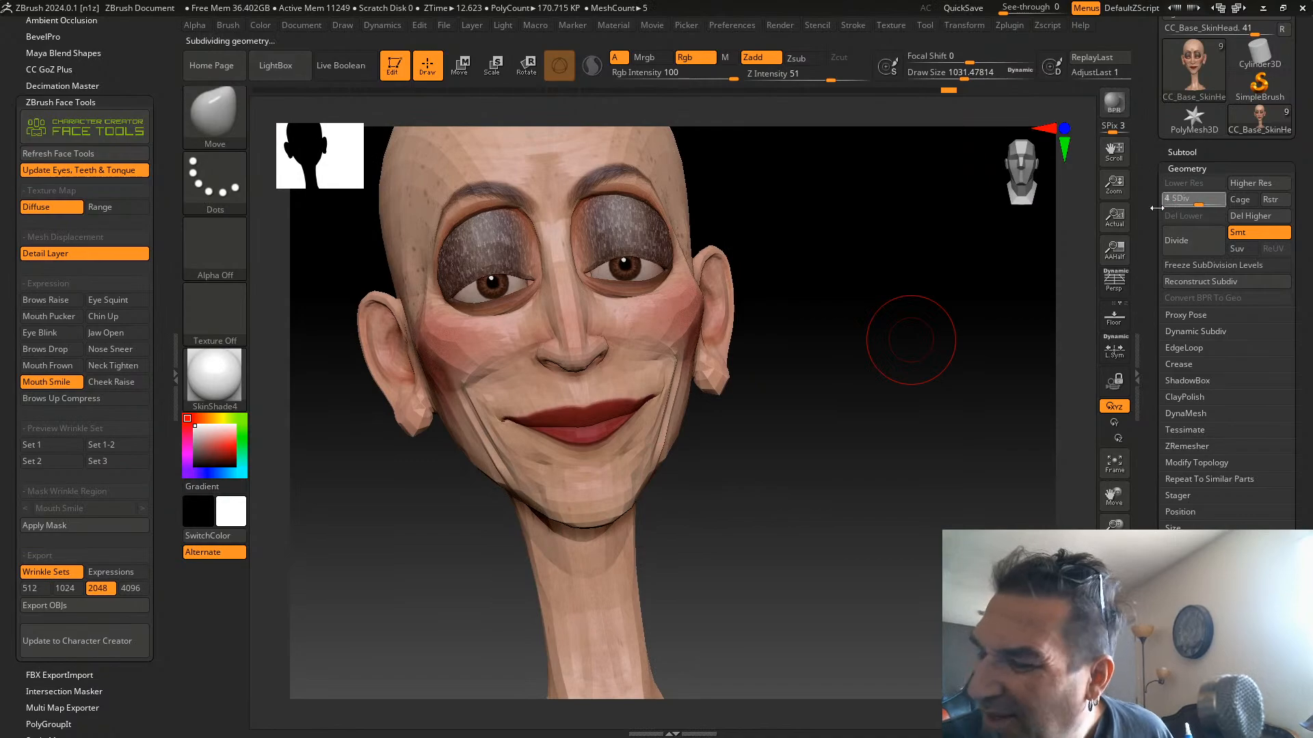
pyautogui.moveTo(855, 308); pyautogui.dragTo(829, 337)
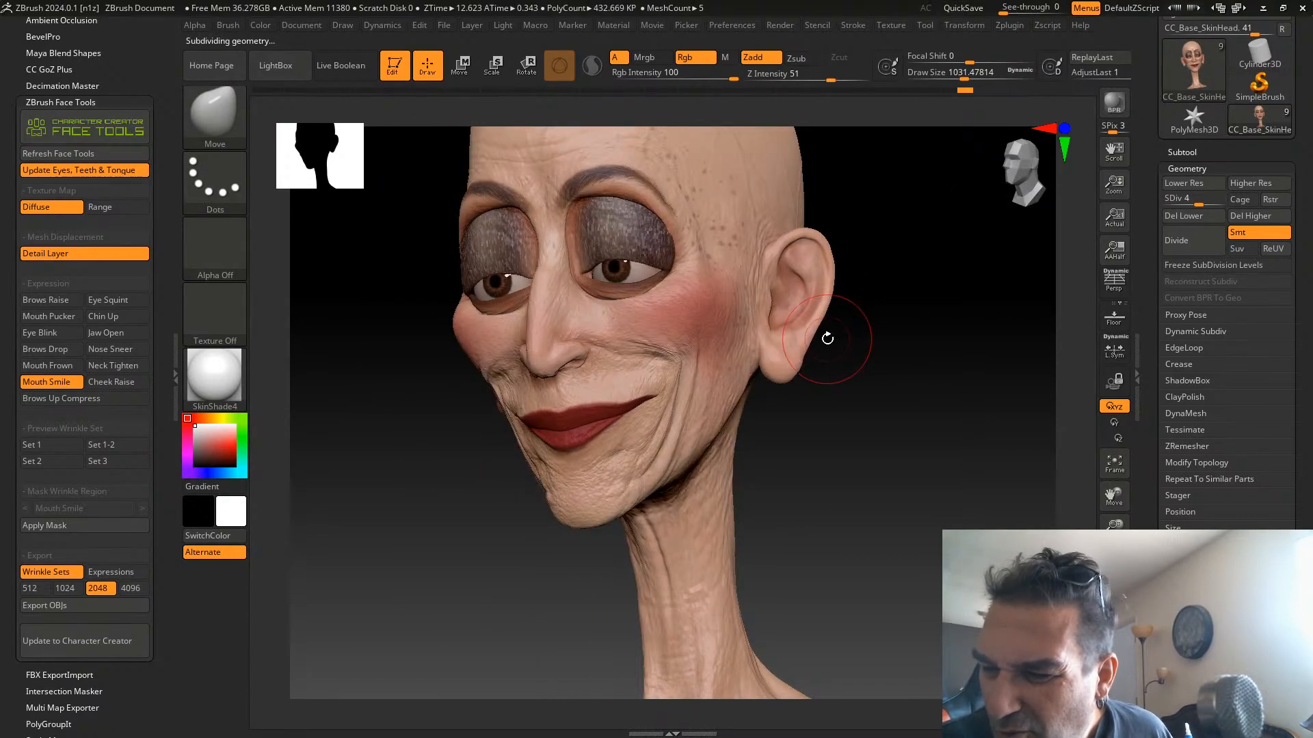
pyautogui.click(1184, 183)
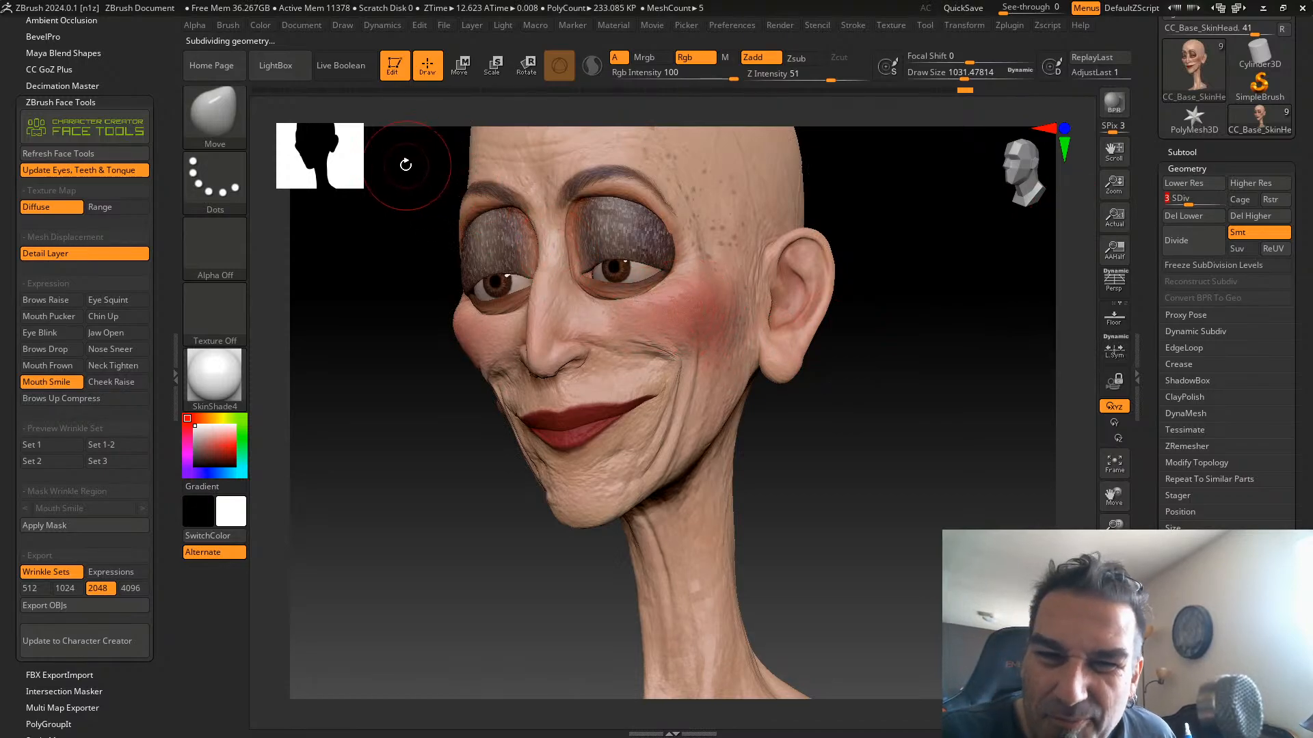
# Smooth the cheek beside the nose and carve the smile fold with the DamStandard brush at draw size about 615
pyautogui.moveTo(651, 347)
pyautogui.keyDown('shift'); pyautogui.mouseDown()
pyautogui.moveTo(677, 375)
pyautogui.moveTo(677, 357)
pyautogui.mouseUp(); pyautogui.keyUp('shift')
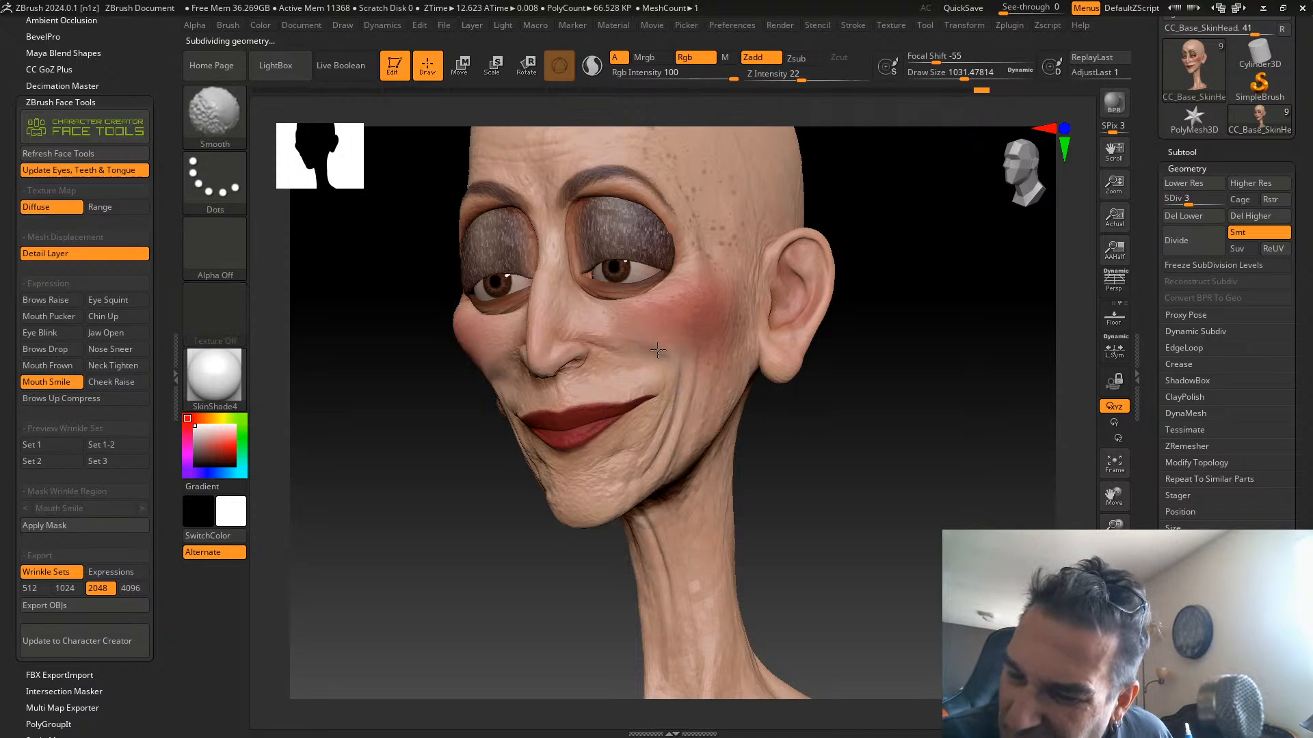
pyautogui.click(216, 115)
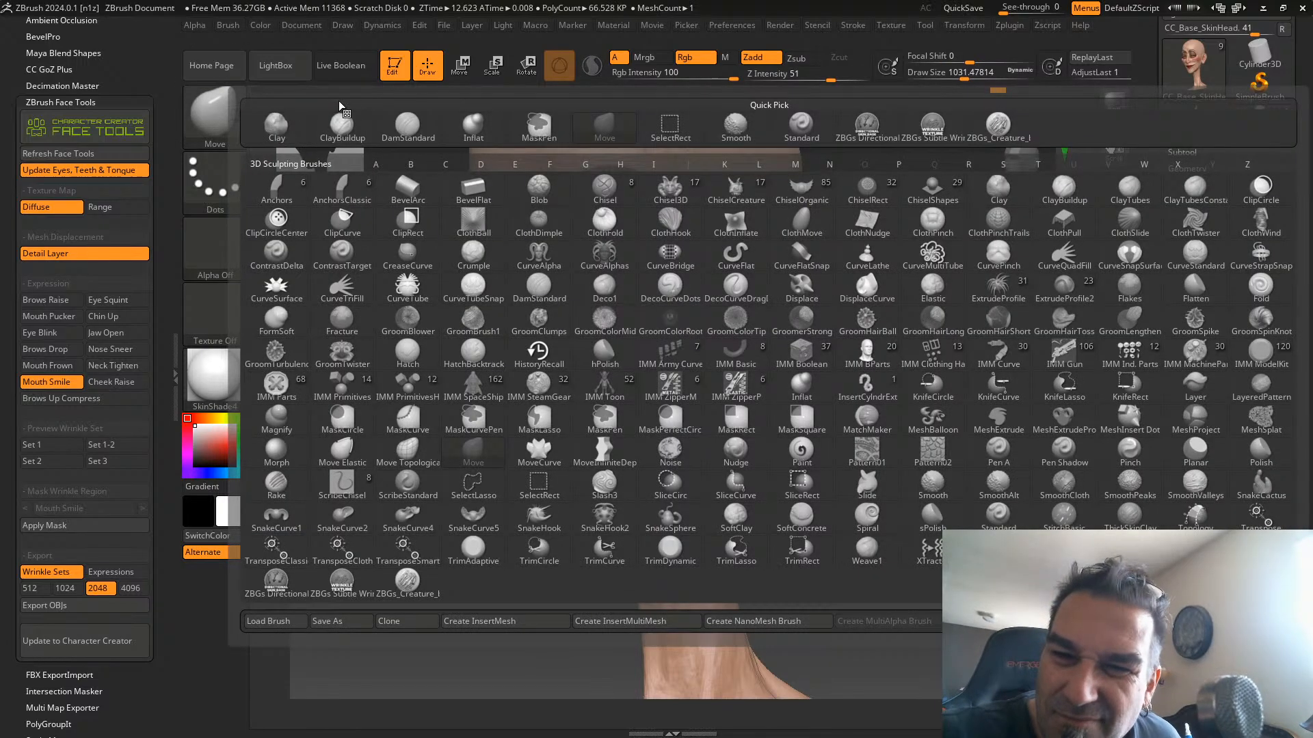
pyautogui.click(410, 124)
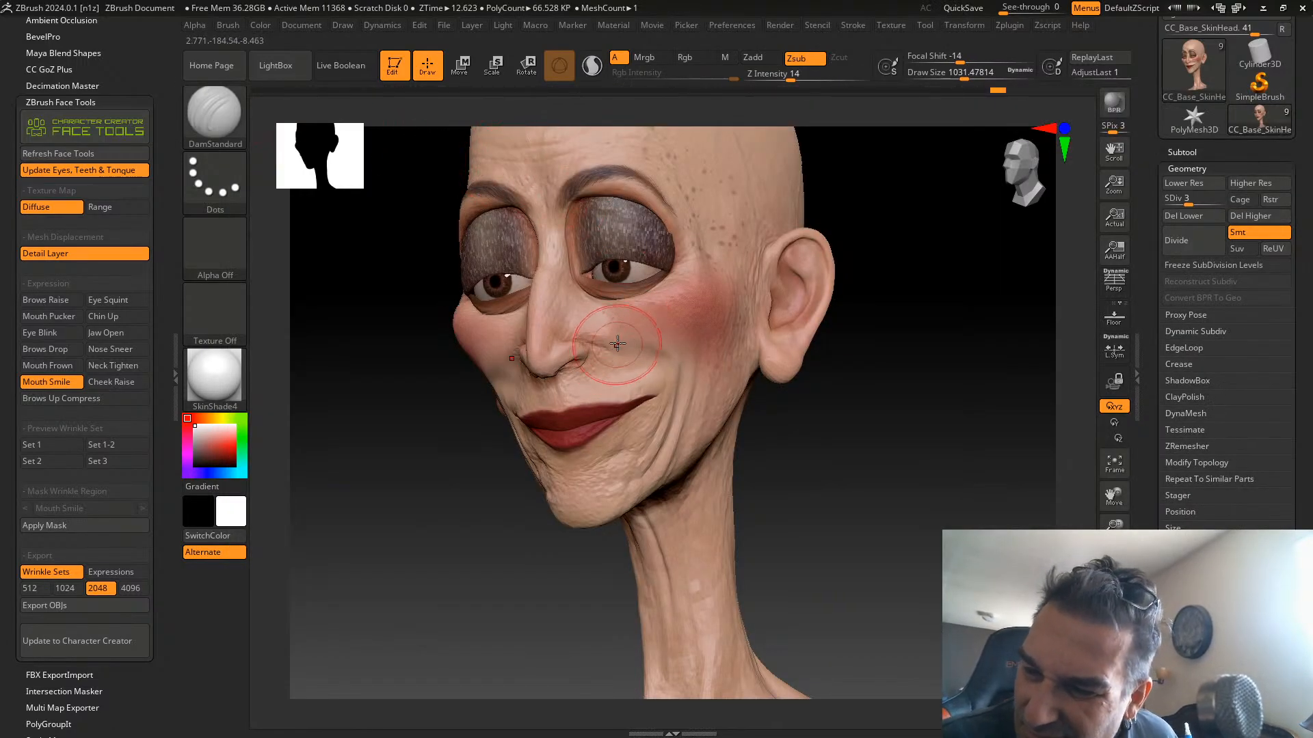
pyautogui.moveTo(964, 77); pyautogui.dragTo(951, 76)
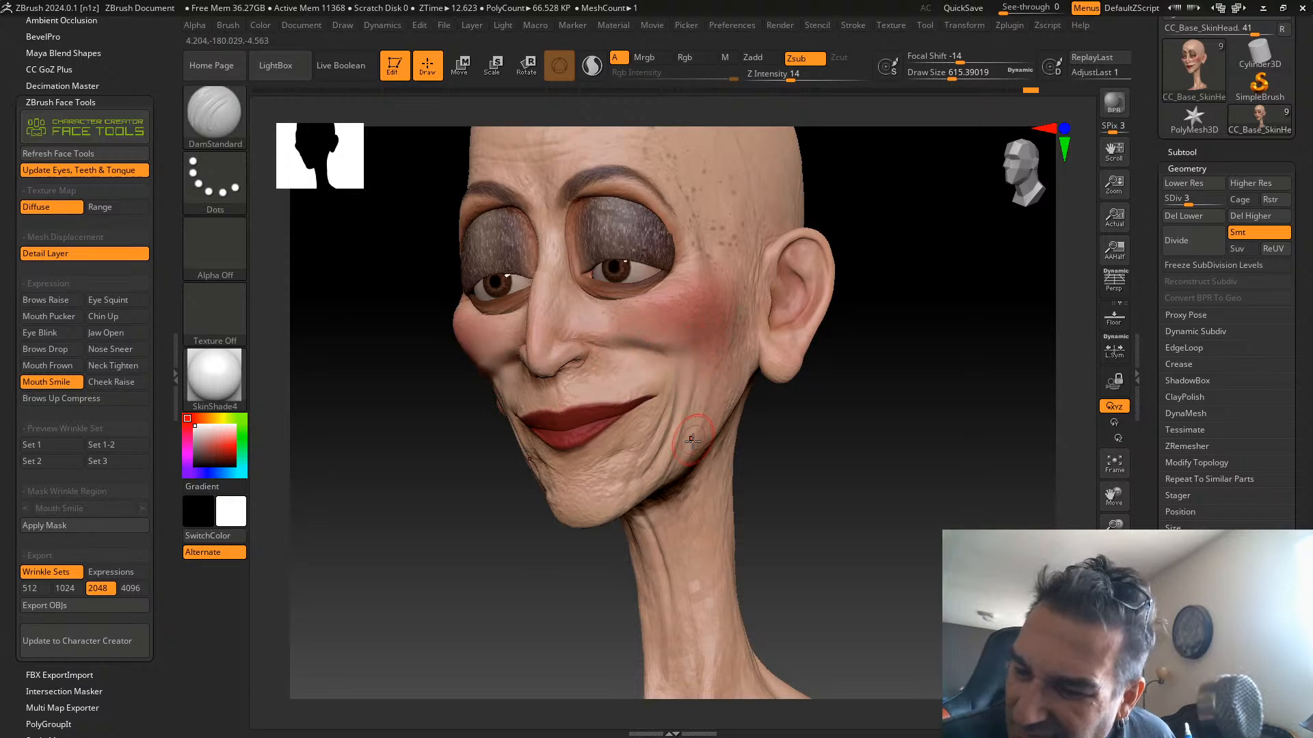
pyautogui.moveTo(779, 417); pyautogui.dragTo(878, 398)
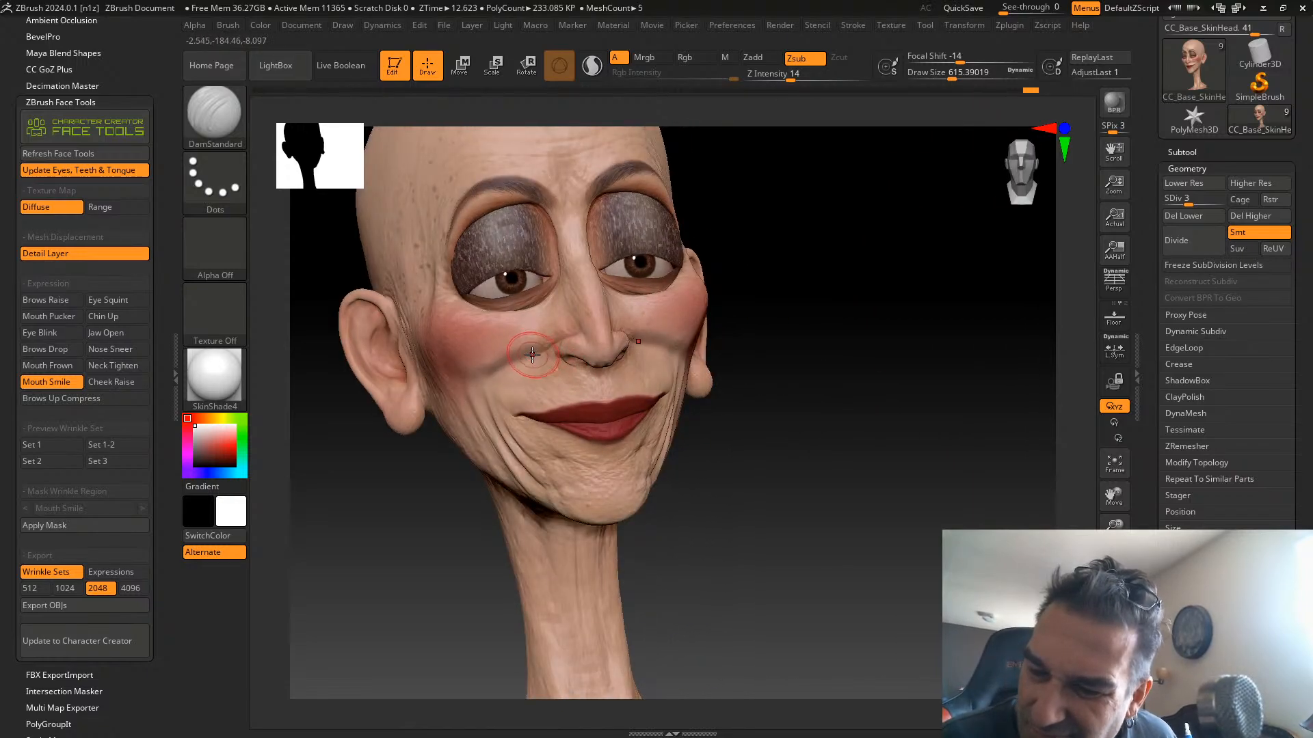
# Sharpen the smile crease running from the nostril across the cheek with DamStandard at draw size about 181
pyautogui.click(793, 75)
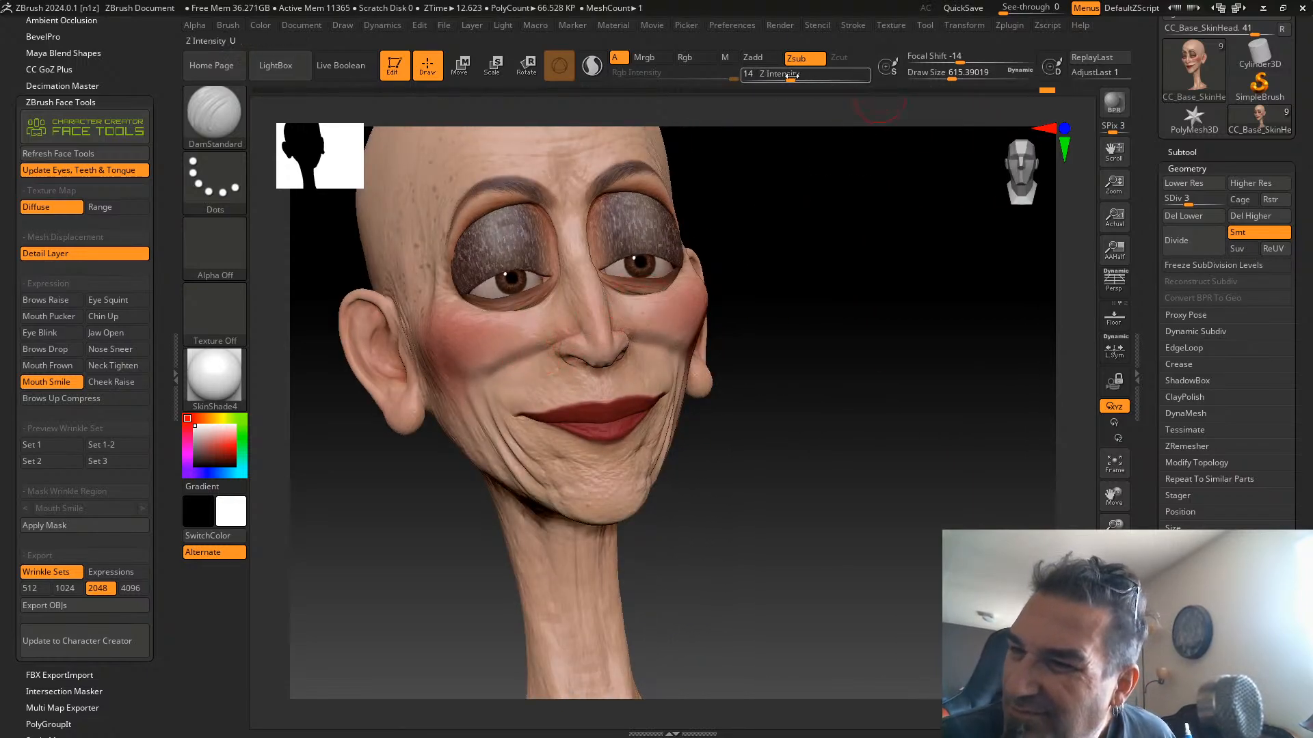
pyautogui.click(939, 73)
pyautogui.moveTo(933, 72); pyautogui.dragTo(932, 73)
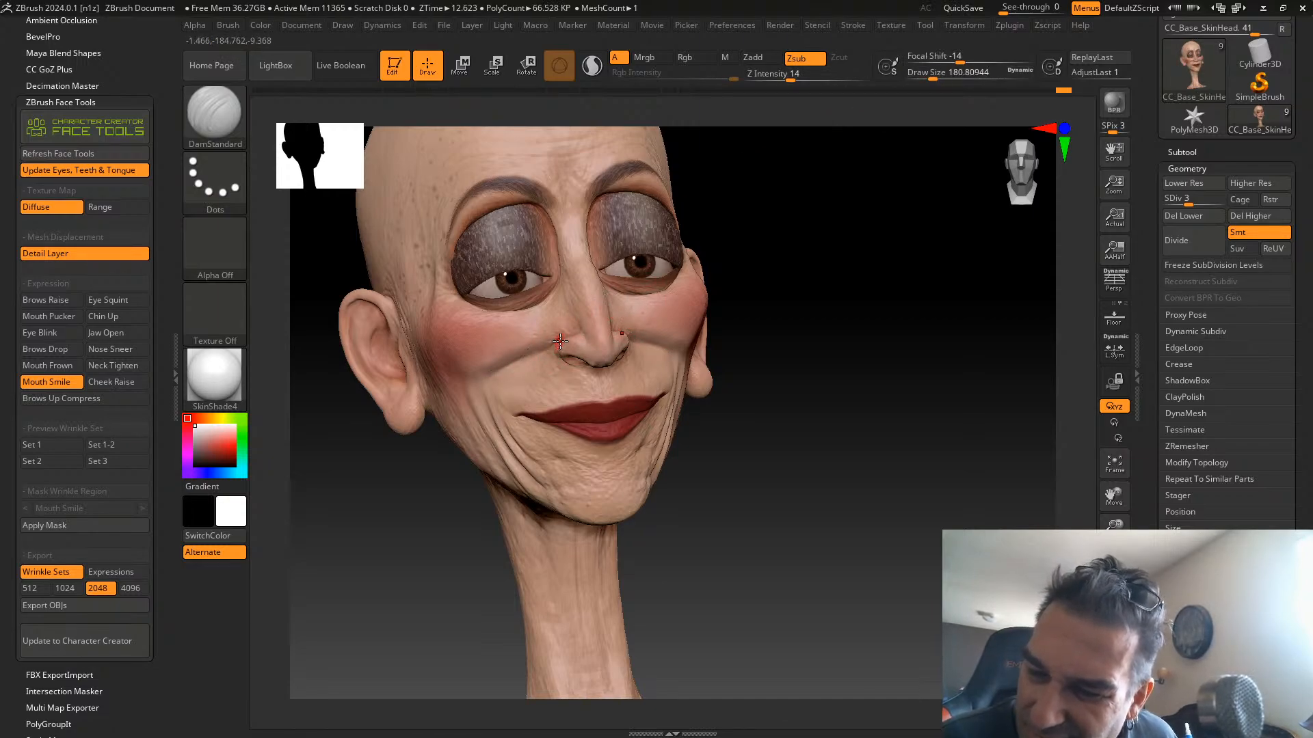
pyautogui.moveTo(821, 253); pyautogui.dragTo(732, 257)
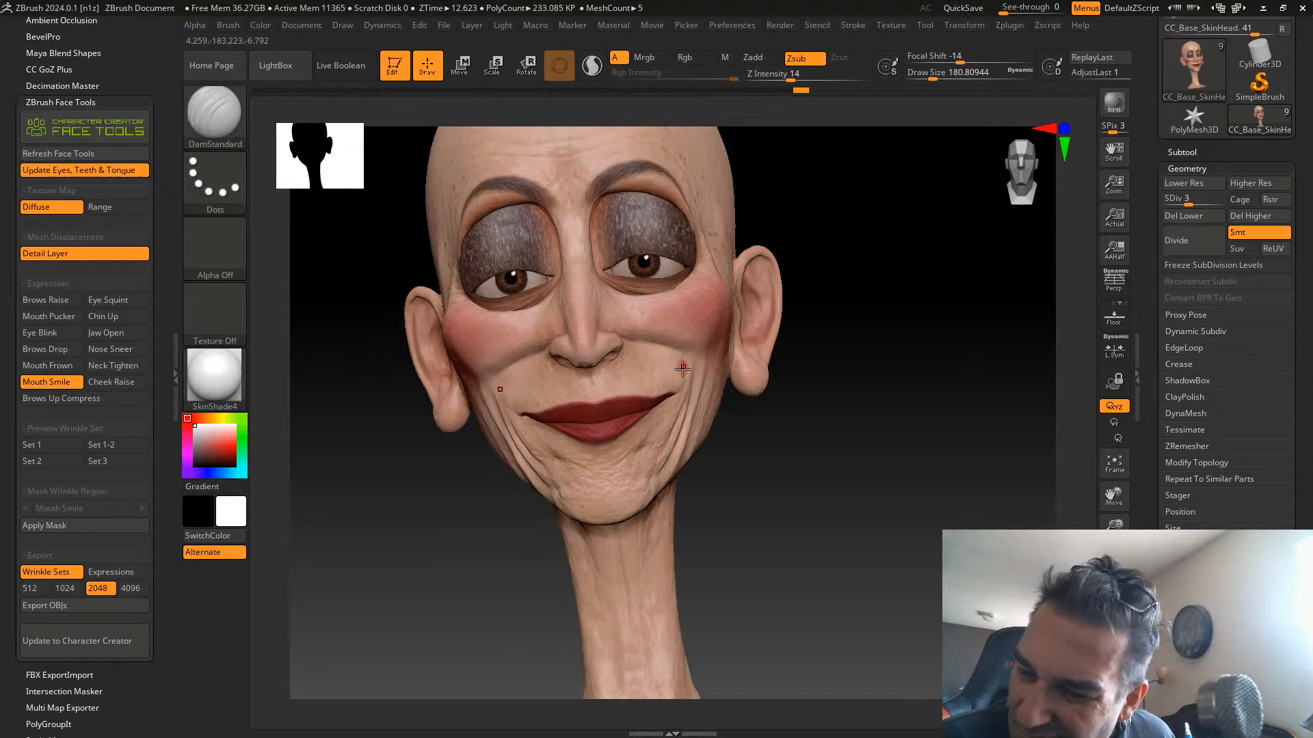
pyautogui.moveTo(800, 321); pyautogui.dragTo(717, 350)
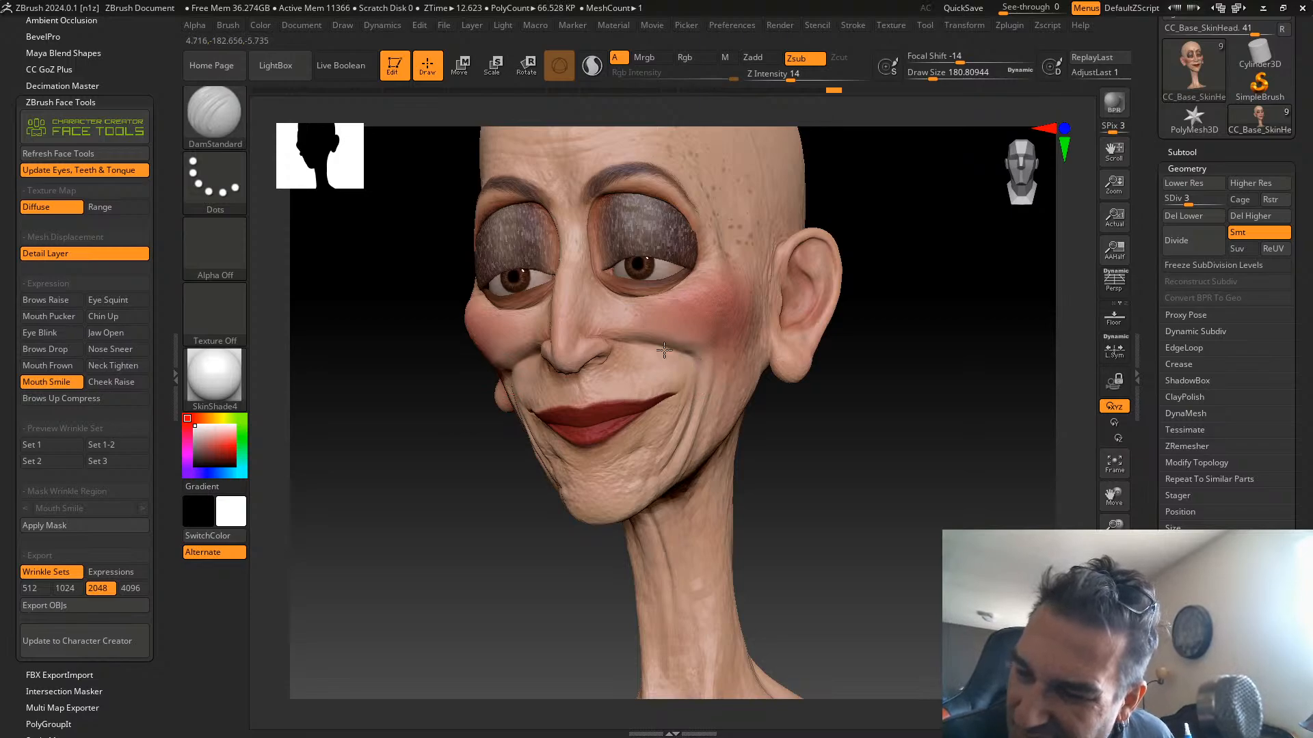
# Deepen the outer end of the smile fold and the creases running down beside the mouth with DamStandard
pyautogui.moveTo(860, 369); pyautogui.dragTo(789, 352)
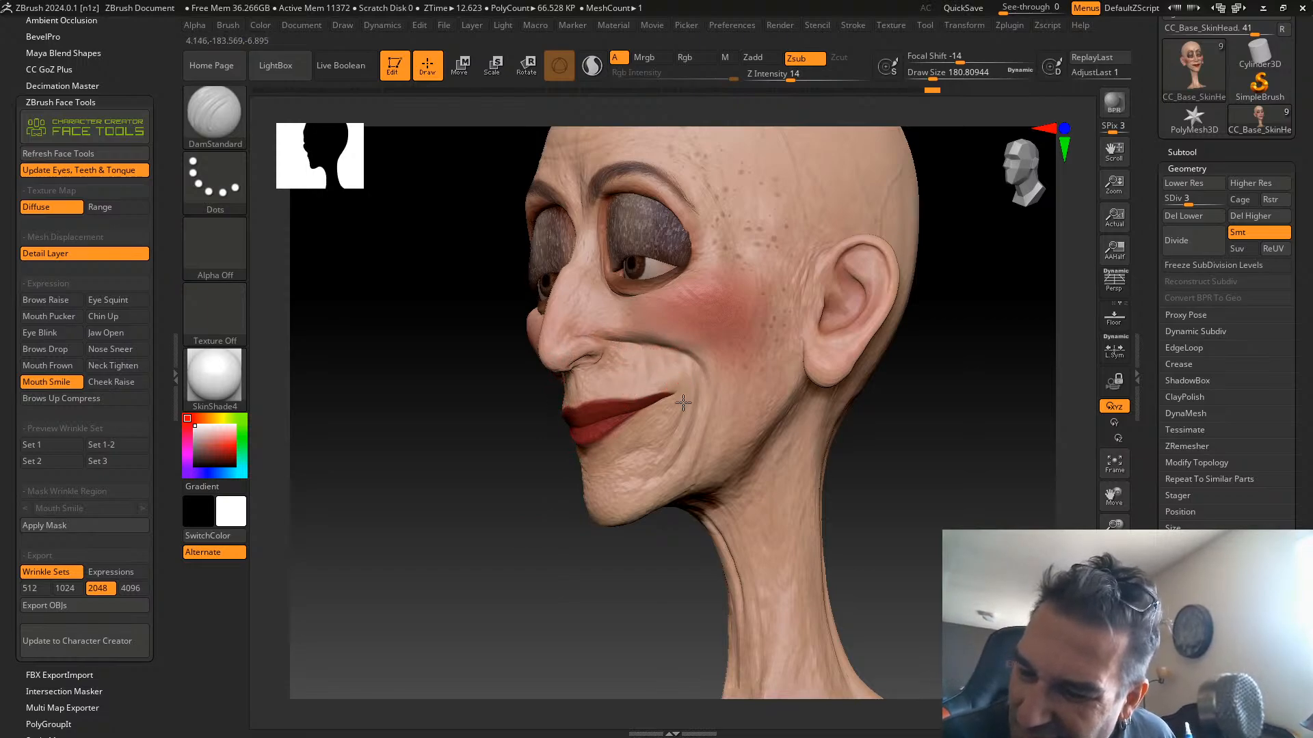
pyautogui.moveTo(545, 576); pyautogui.dragTo(598, 562)
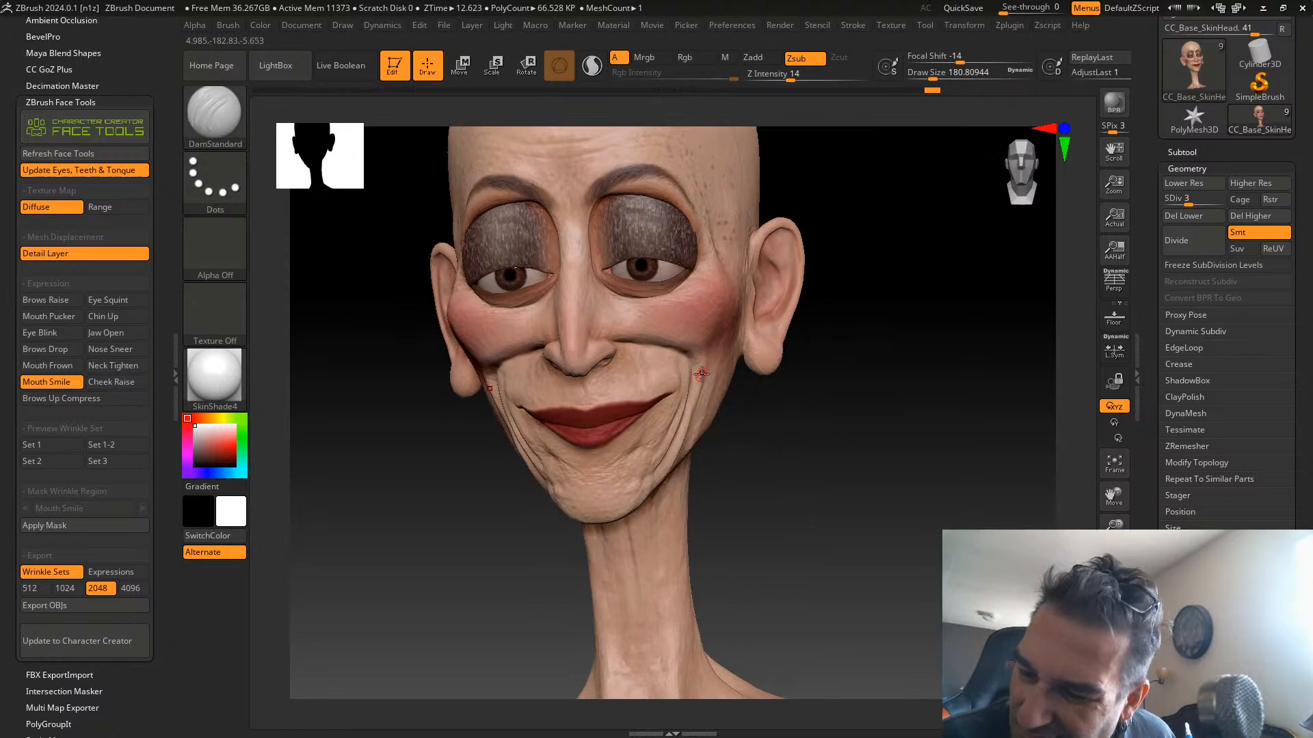
pyautogui.moveTo(702, 374); pyautogui.dragTo(657, 438, button='right')
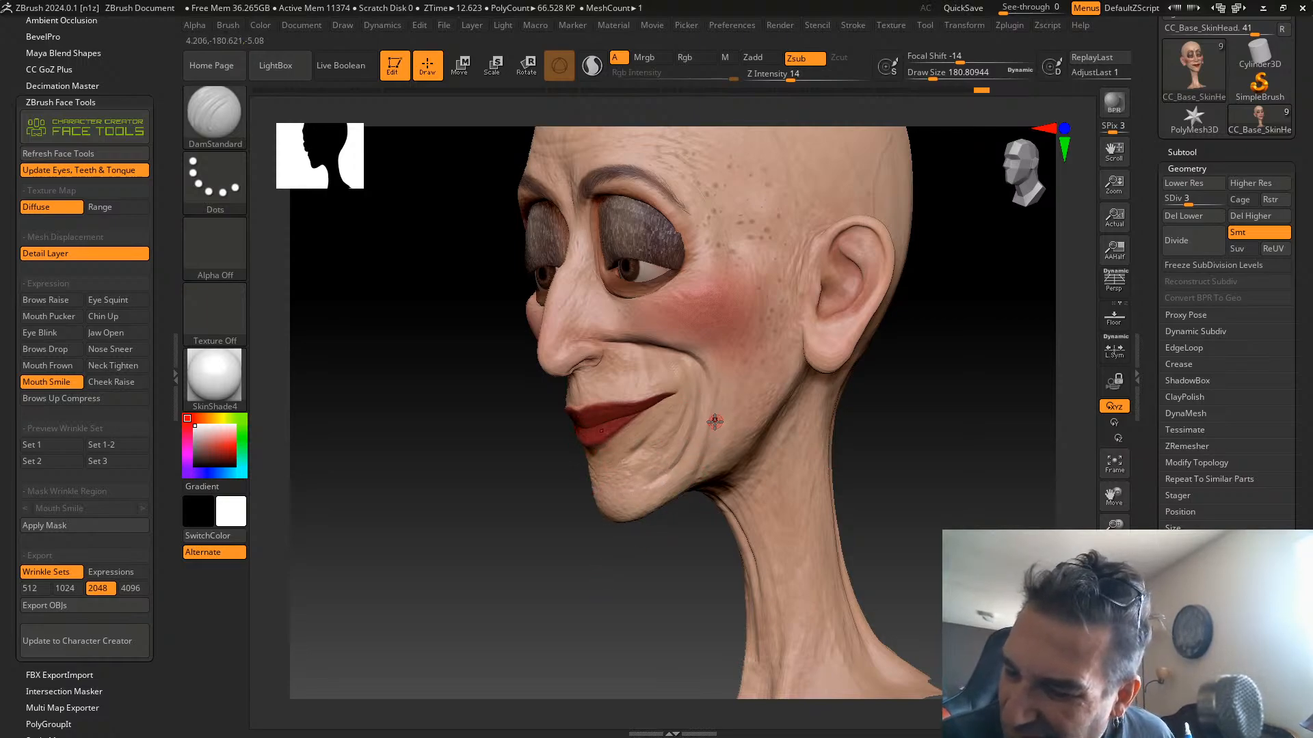
pyautogui.moveTo(658, 570); pyautogui.dragTo(649, 489)
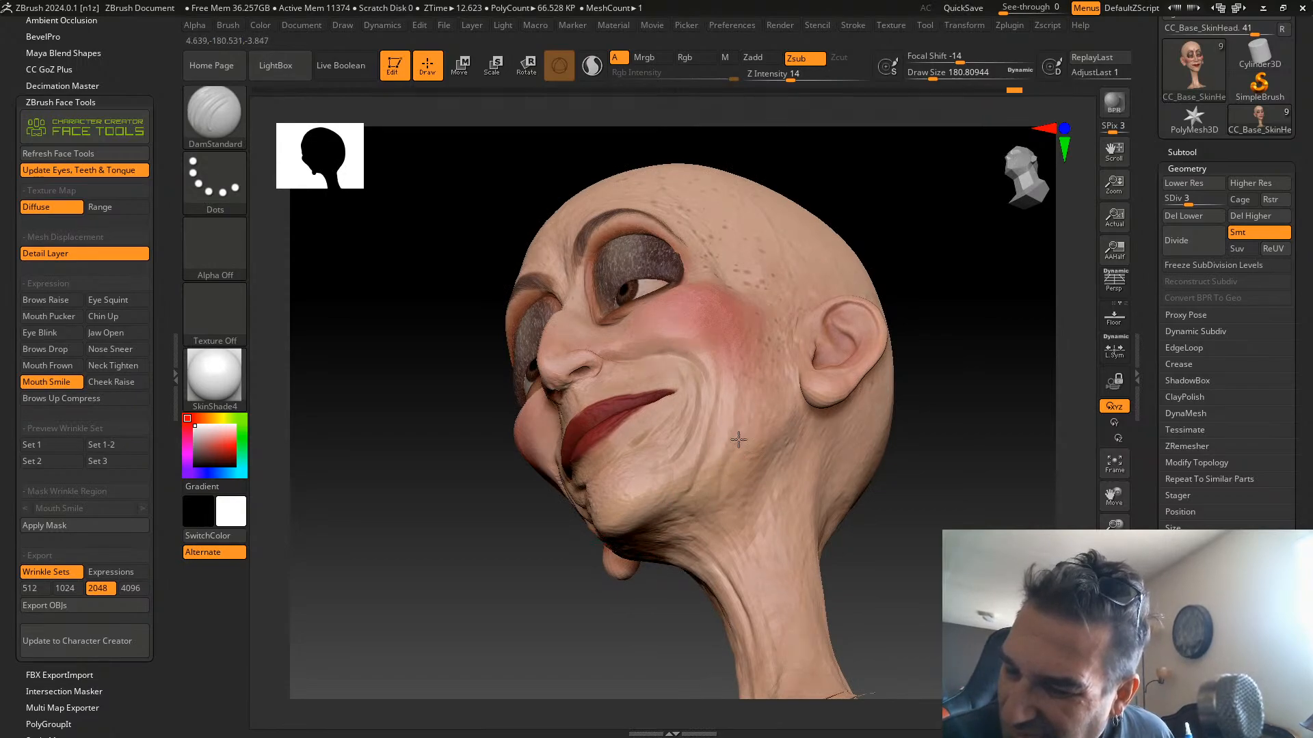
pyautogui.moveTo(609, 594); pyautogui.dragTo(703, 334)
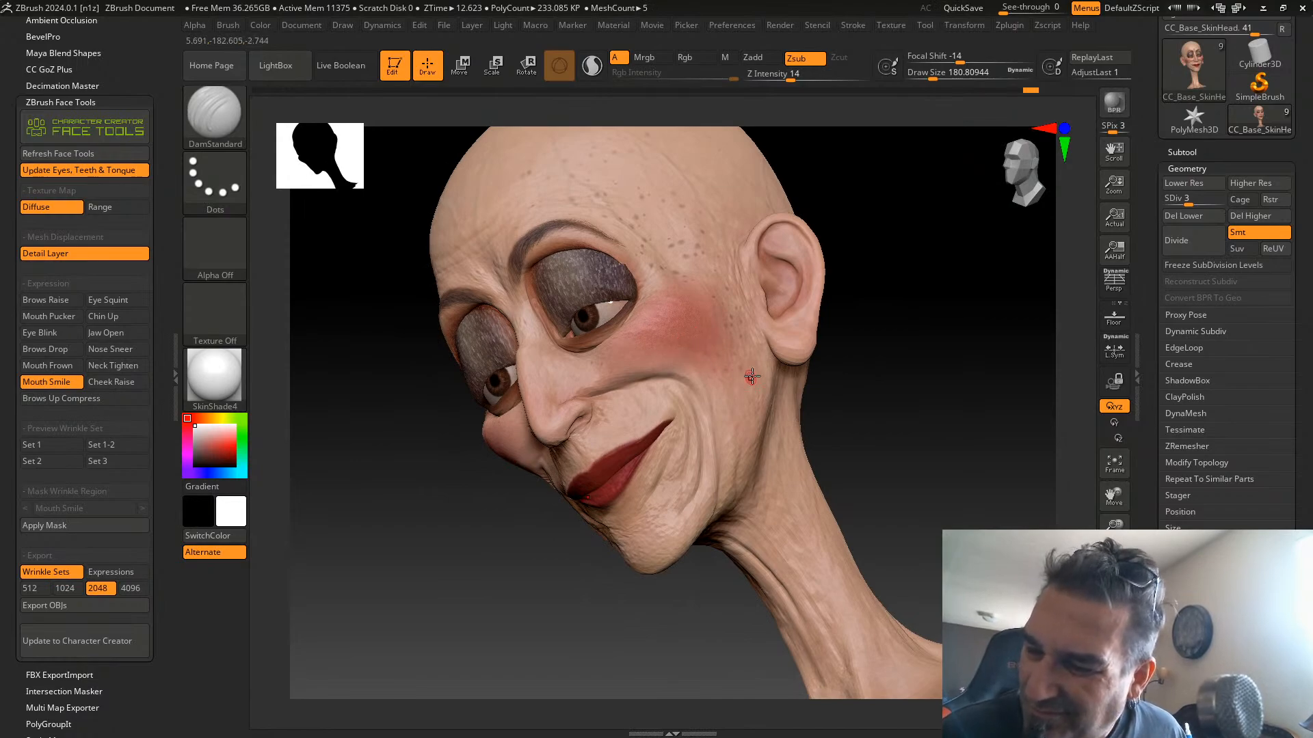
pyautogui.moveTo(888, 323); pyautogui.dragTo(829, 349)
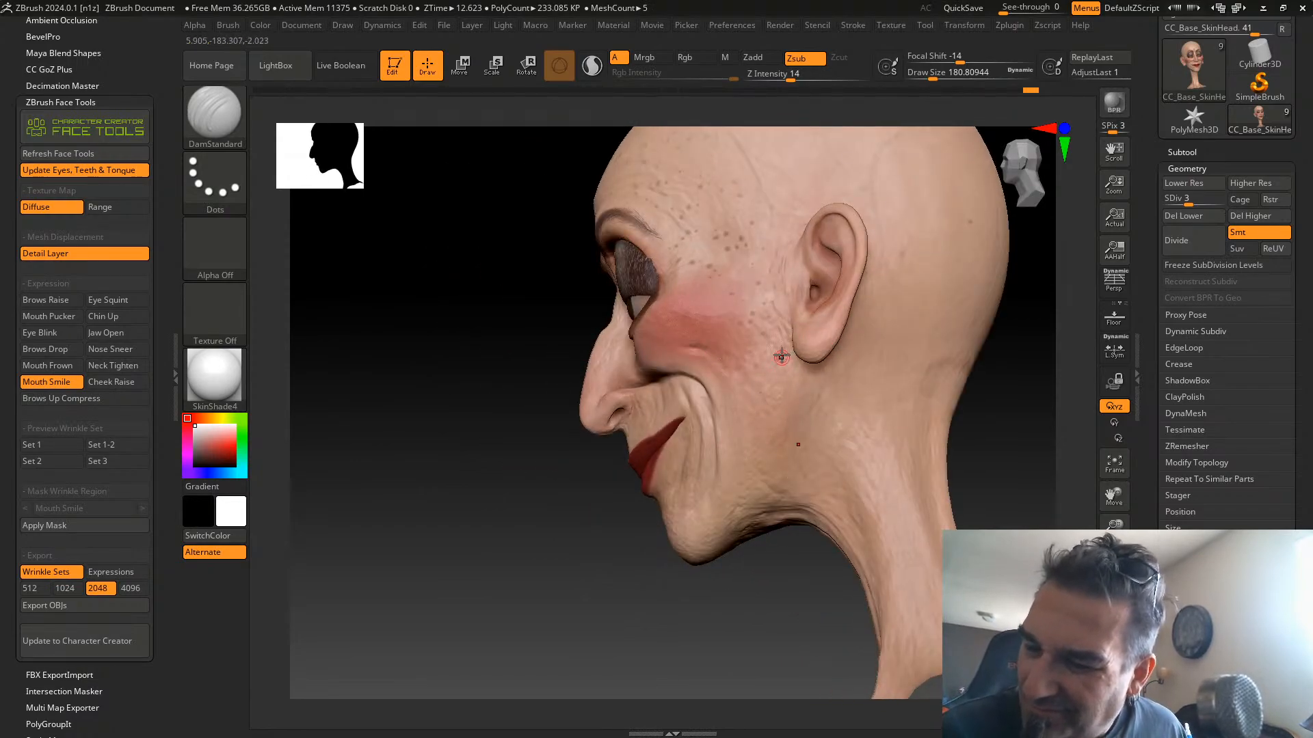
# Inflate the skin around the outer end of the smile fold with the Inflat brush at draw size about 366, undoing the unwanted cheek stroke
pyautogui.click(214, 112)
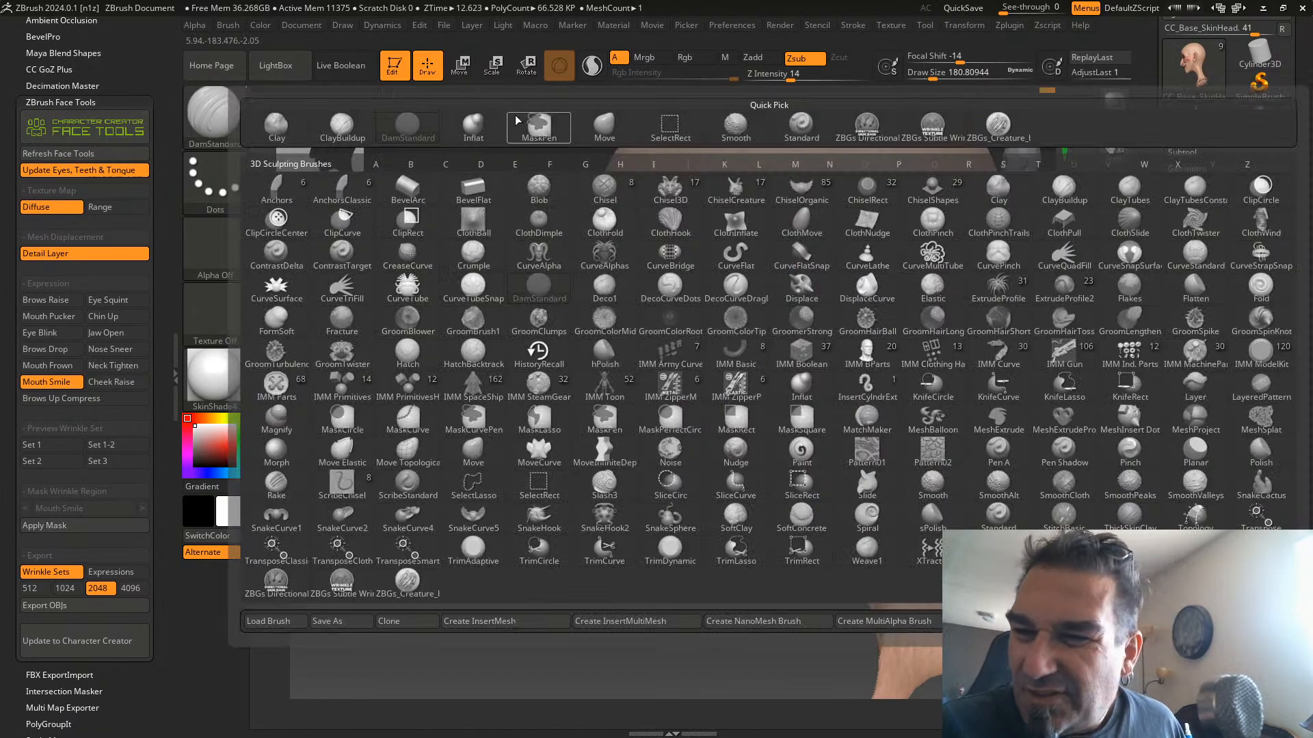
pyautogui.click(473, 124)
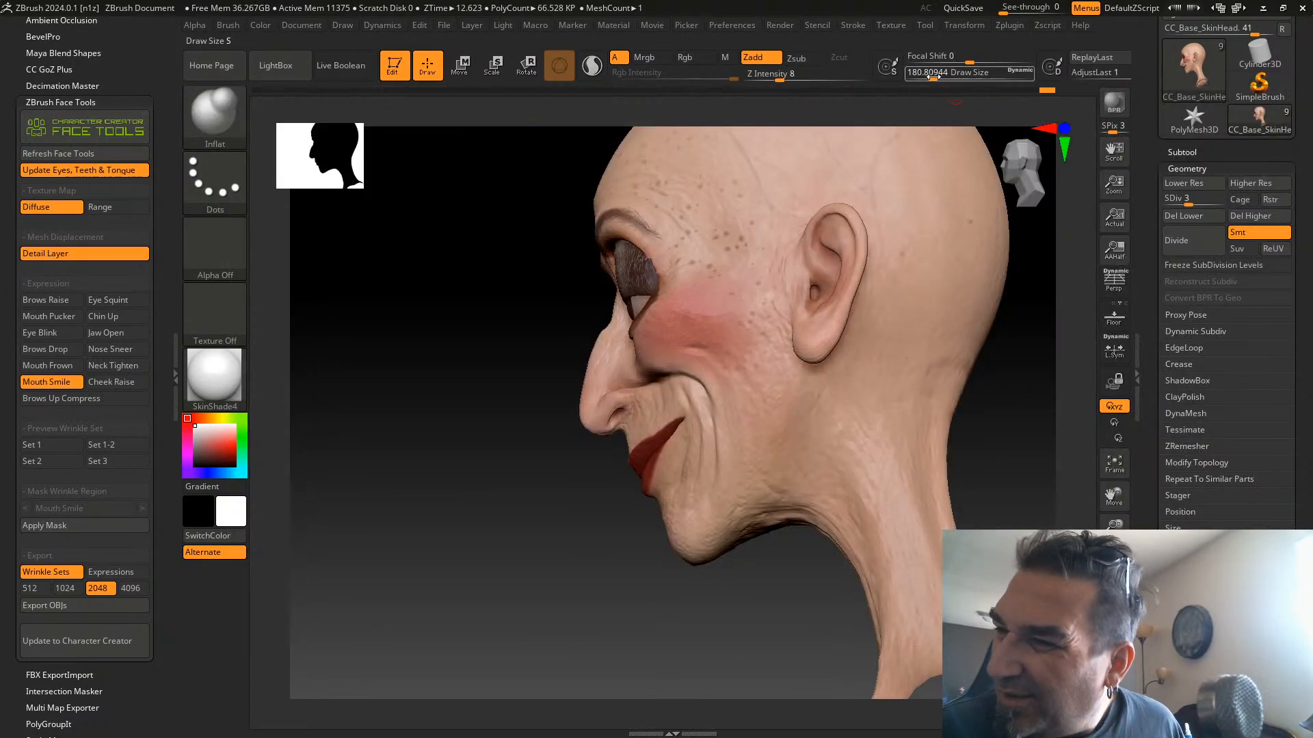
pyautogui.moveTo(928, 76); pyautogui.dragTo(941, 75)
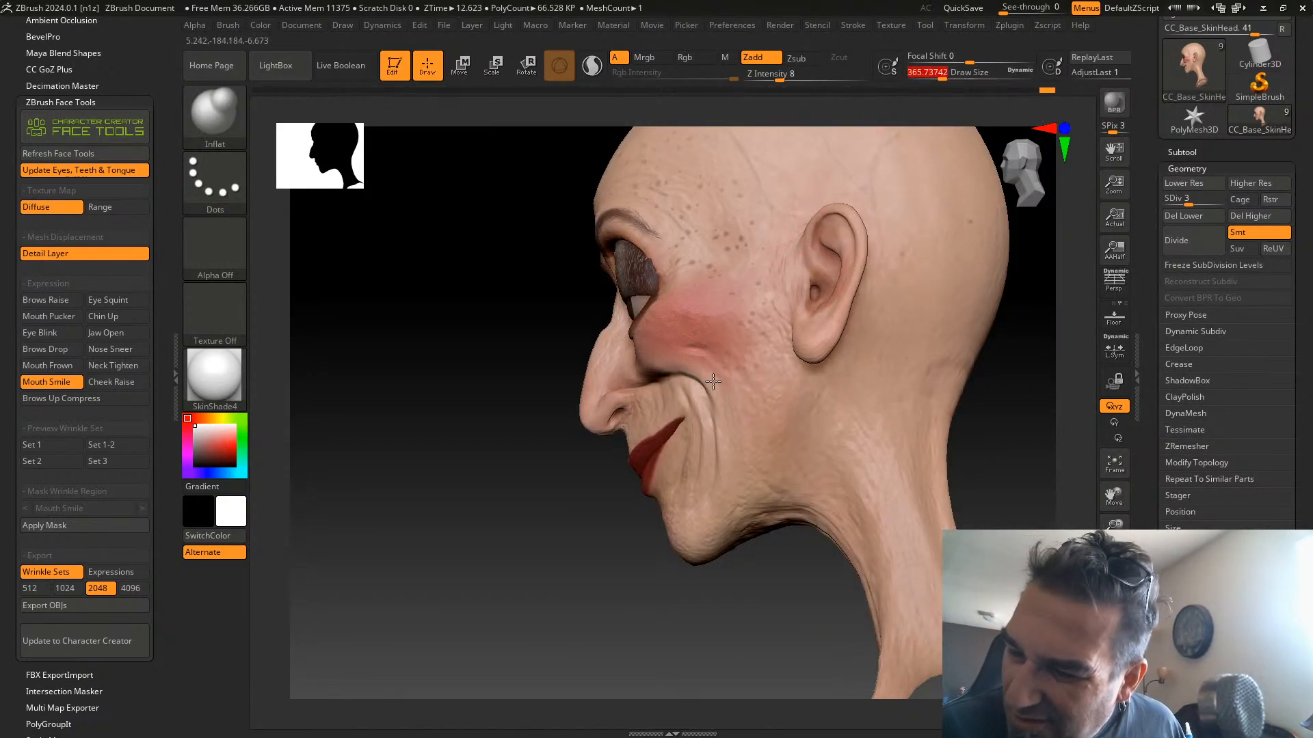
pyautogui.moveTo(713, 382); pyautogui.dragTo(666, 368)
pyautogui.moveTo(533, 539); pyautogui.dragTo(576, 541)
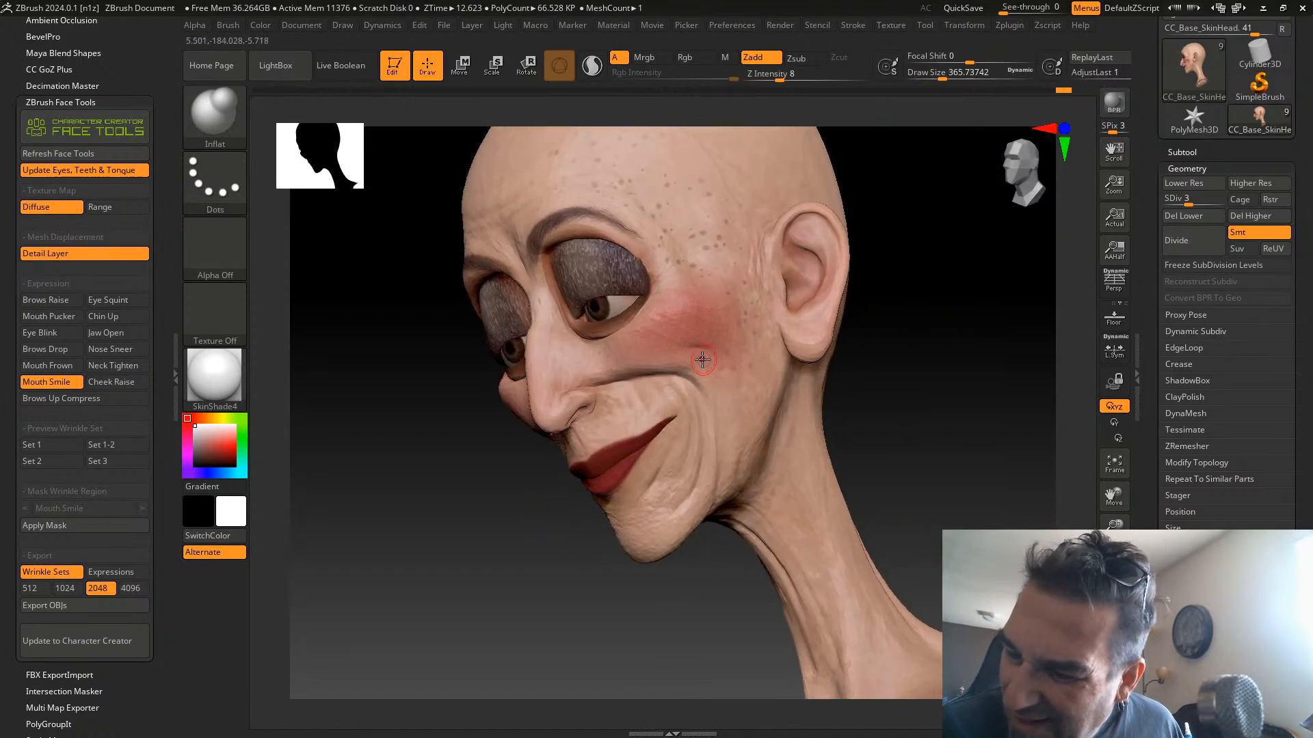
pyautogui.hotkey('ctrl', 'z')
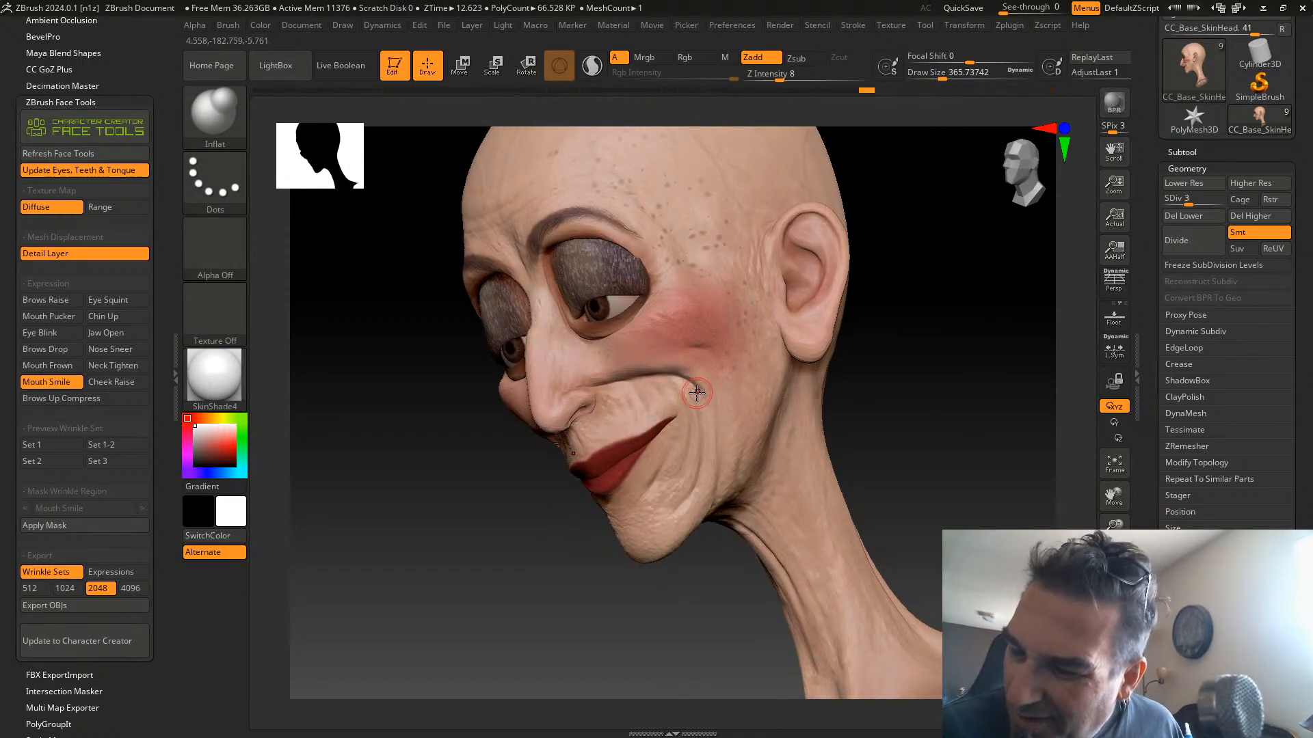
pyautogui.moveTo(689, 383); pyautogui.dragTo(707, 382)
pyautogui.moveTo(835, 383)
pyautogui.mouseDown()
pyautogui.moveTo(888, 340)
pyautogui.moveTo(920, 345)
pyautogui.moveTo(831, 369)
pyautogui.moveTo(790, 363)
pyautogui.mouseUp()
pyautogui.moveTo(685, 391); pyautogui.dragTo(692, 478)
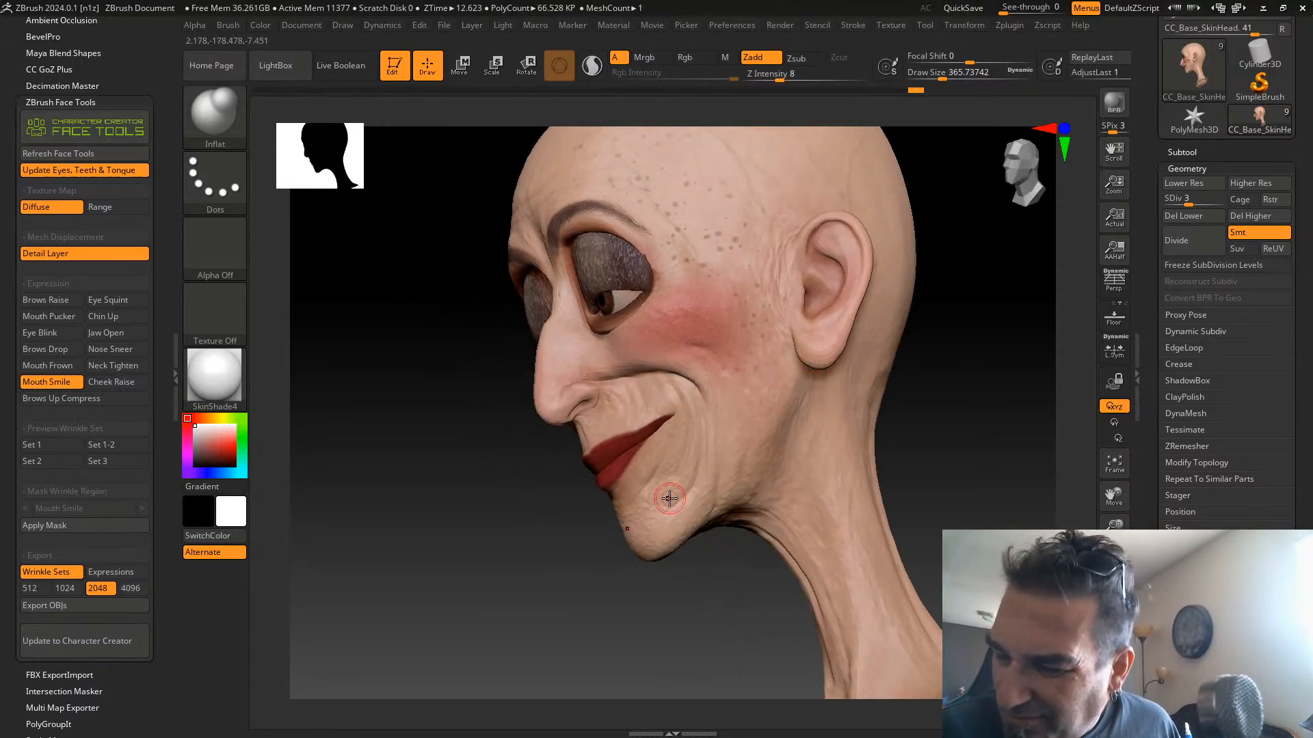
# Puff up the skin folds between the mouth corner and the chin with the Inflat brush
pyautogui.moveTo(581, 592); pyautogui.dragTo(613, 557)
pyautogui.moveTo(679, 486); pyautogui.dragTo(682, 471)
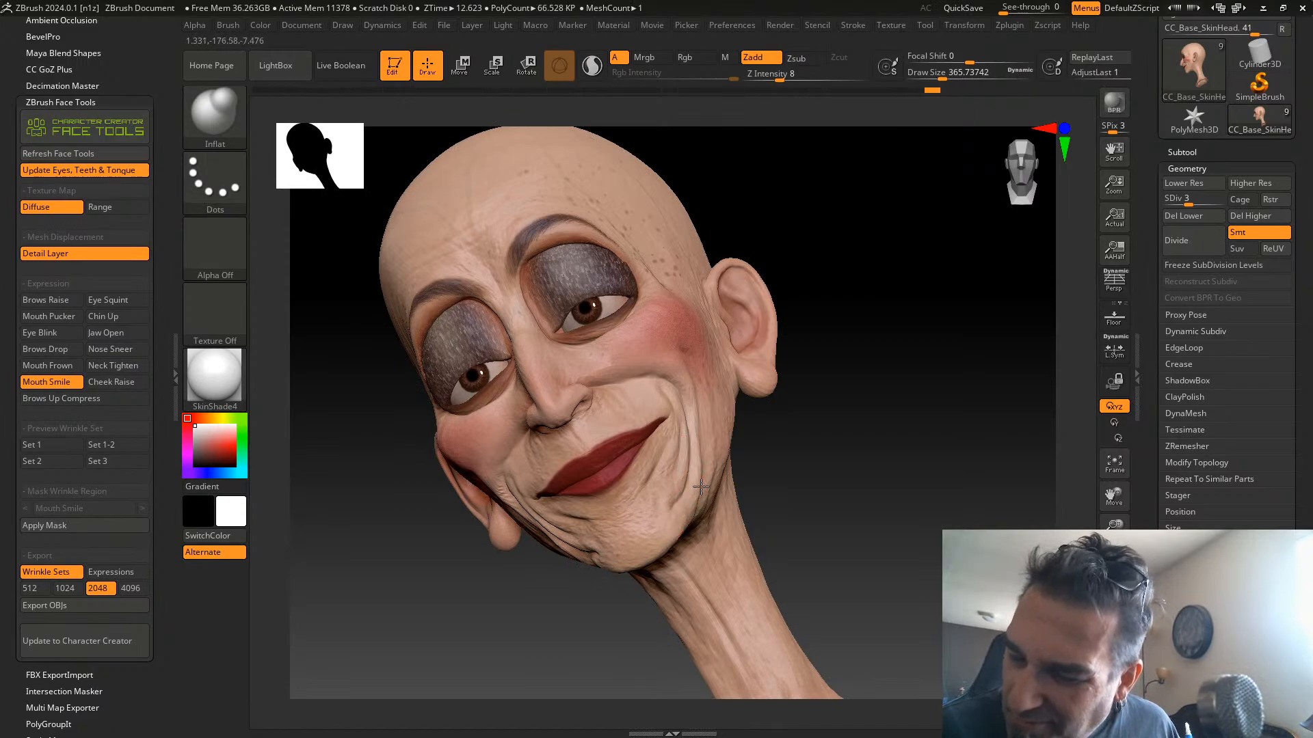
pyautogui.moveTo(638, 532); pyautogui.dragTo(646, 538)
pyautogui.moveTo(828, 402); pyautogui.dragTo(830, 418)
pyautogui.press('shift')
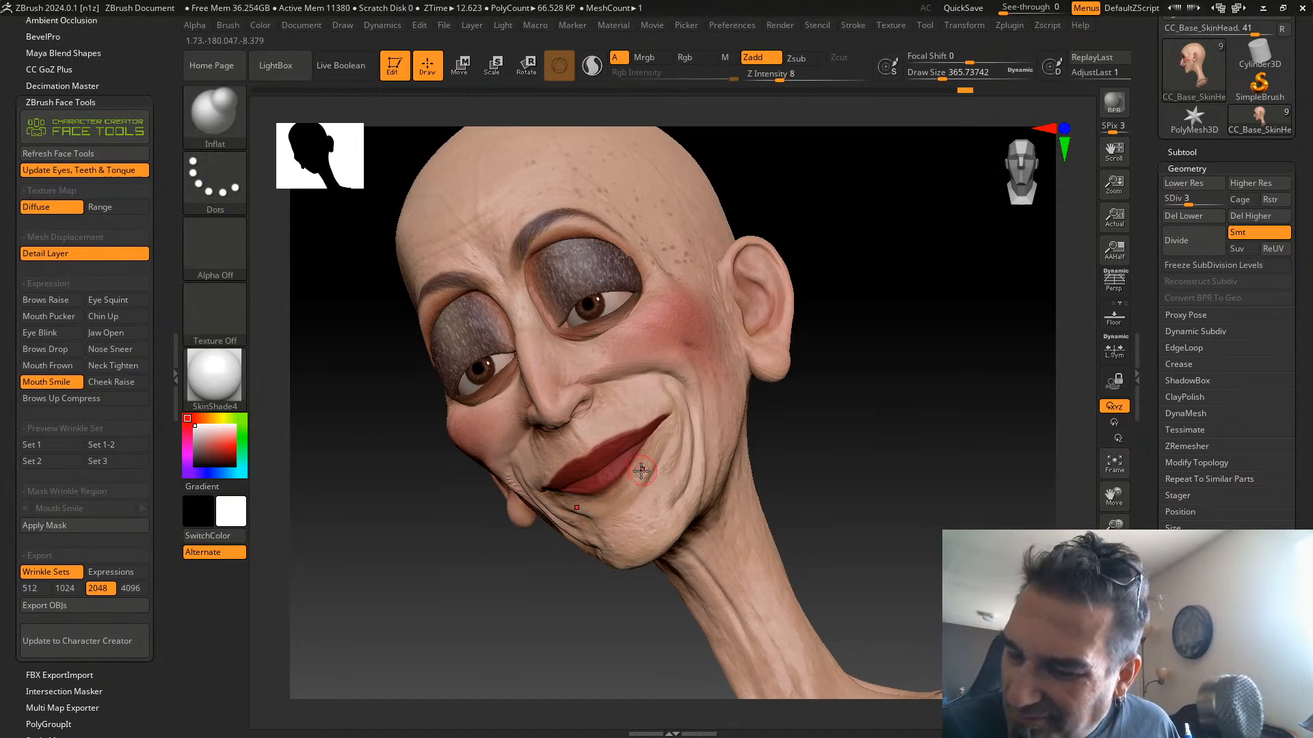
# Inflate the lower cheek along the upper edge of the smile fold and soften the area beside the nostril
pyautogui.moveTo(785, 381)
pyautogui.mouseDown()
pyautogui.moveTo(847, 373)
pyautogui.moveTo(841, 349)
pyautogui.moveTo(694, 342)
pyautogui.mouseUp()
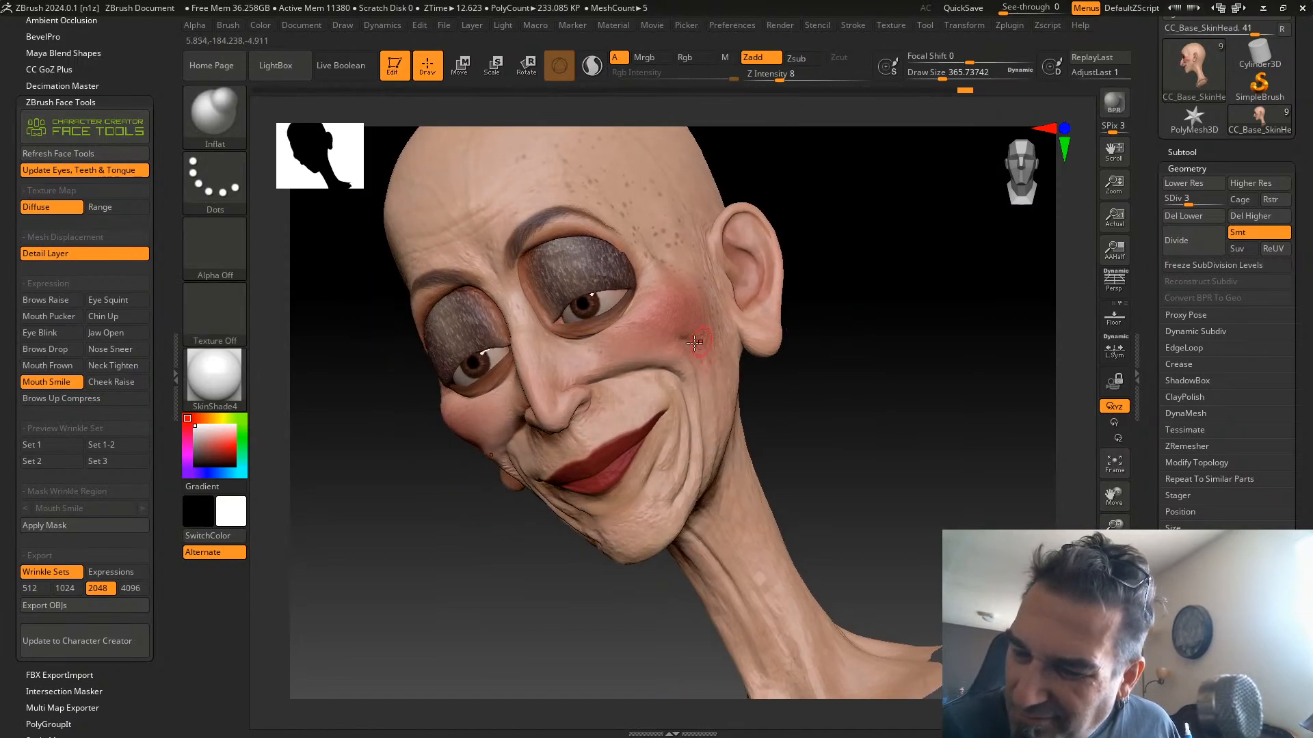
pyautogui.moveTo(607, 374); pyautogui.dragTo(668, 366)
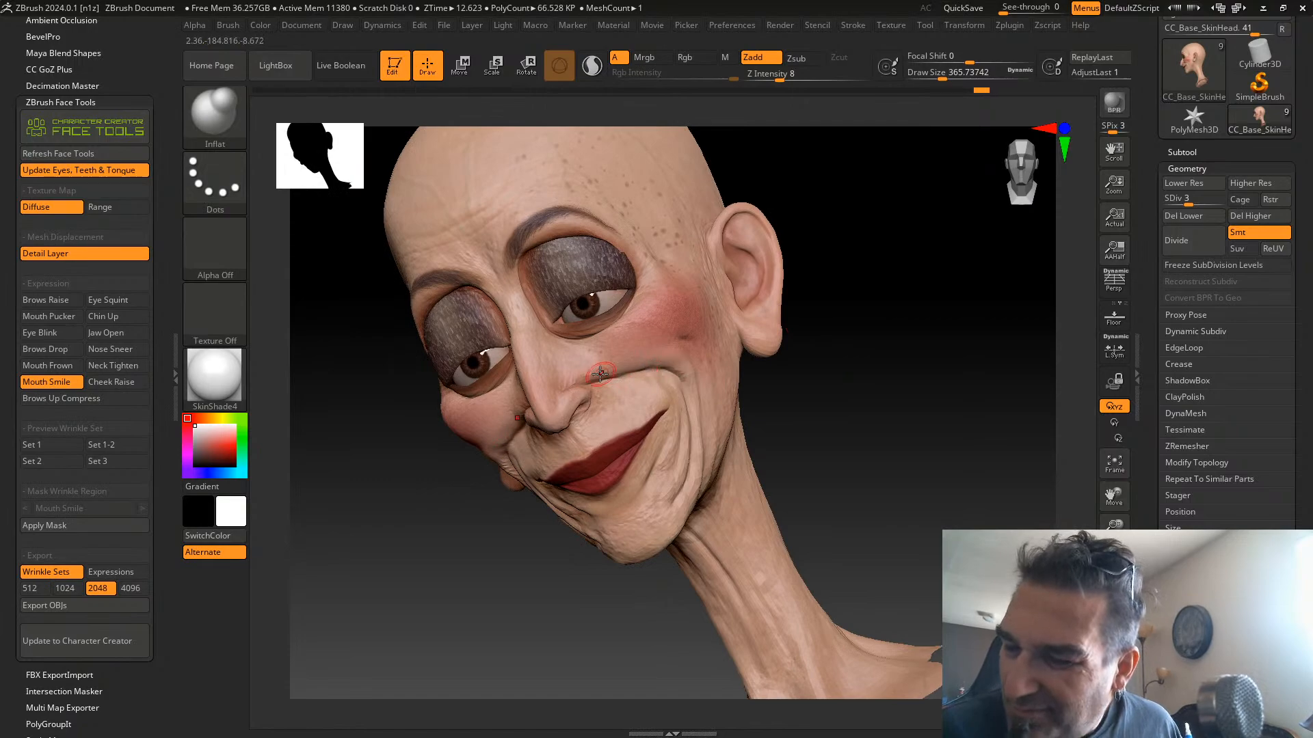
pyautogui.moveTo(829, 329); pyautogui.dragTo(803, 332)
pyautogui.moveTo(926, 319); pyautogui.dragTo(899, 325)
pyautogui.press('shift')
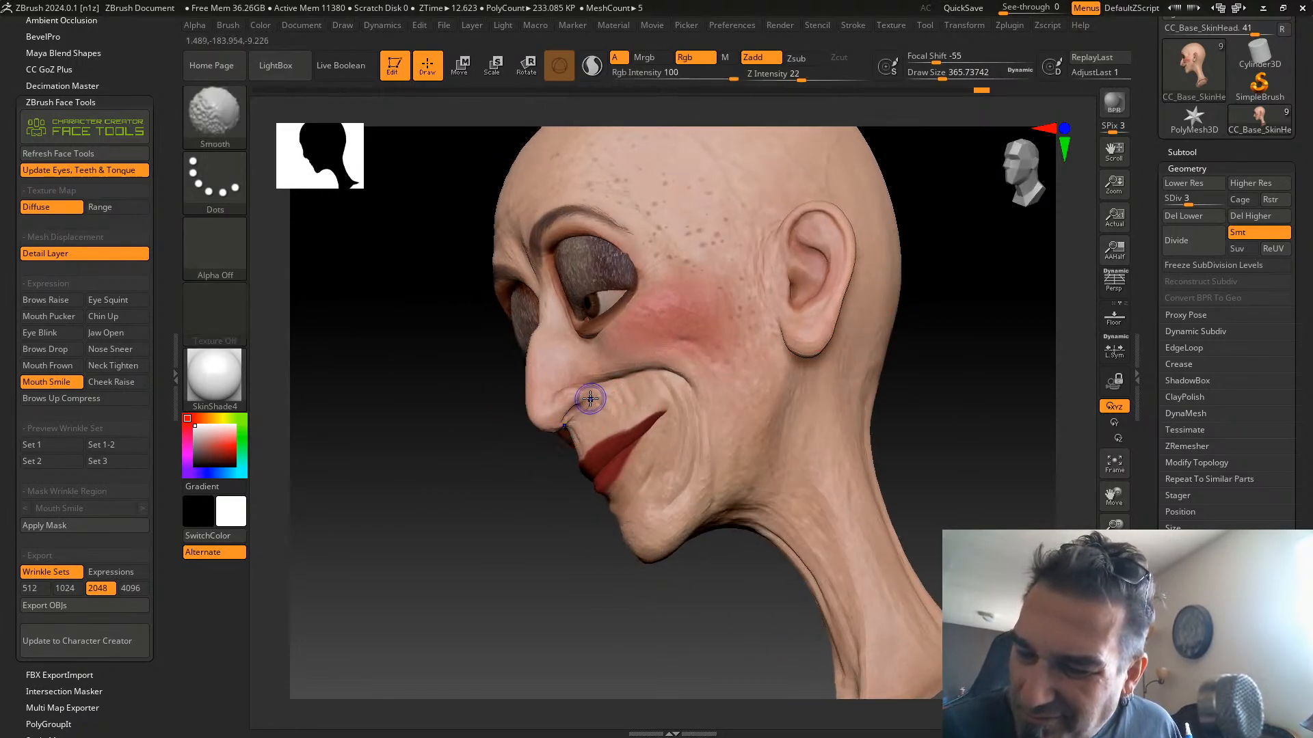
pyautogui.moveTo(486, 527); pyautogui.dragTo(595, 444)
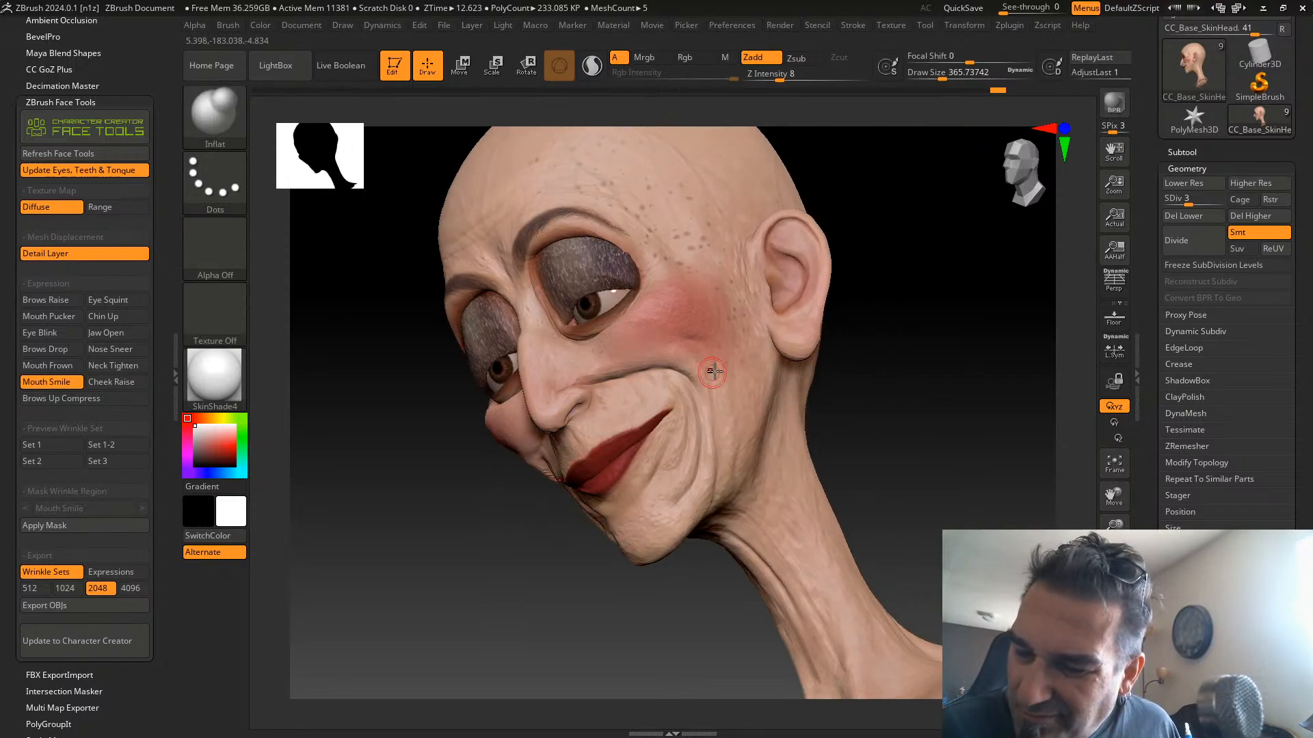
pyautogui.moveTo(893, 334); pyautogui.dragTo(848, 321)
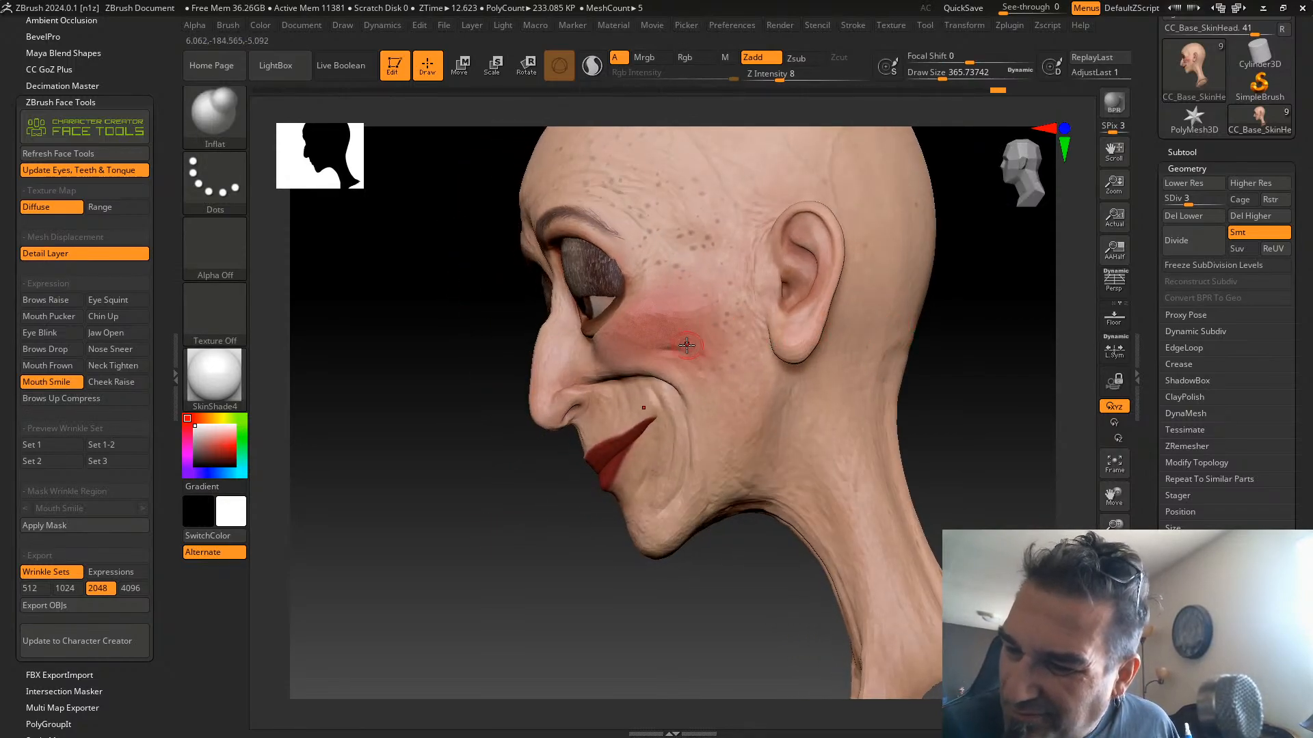
# Swell the cheek above the outer end of the smile fold with the Inflat brush at draw size about 857
pyautogui.moveTo(943, 75); pyautogui.dragTo(960, 75)
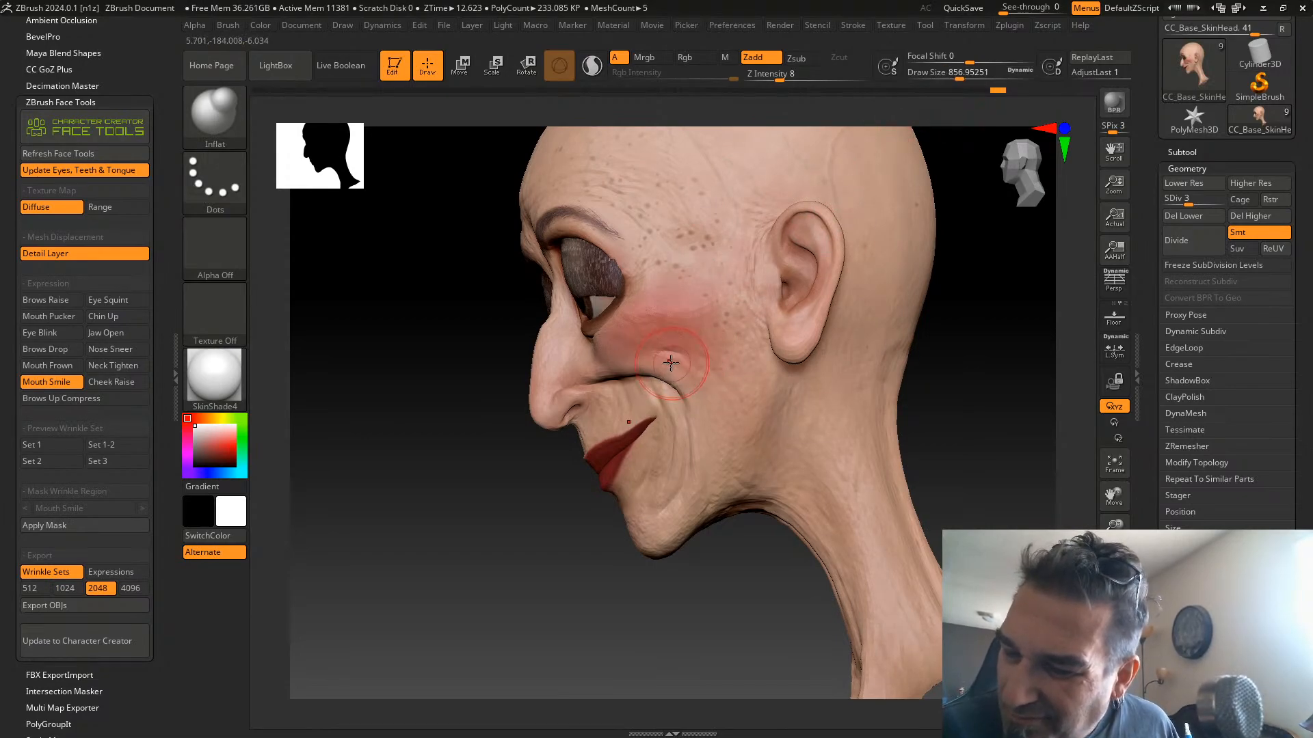
pyautogui.moveTo(670, 363); pyautogui.dragTo(697, 405)
pyautogui.moveTo(607, 509); pyautogui.dragTo(640, 530)
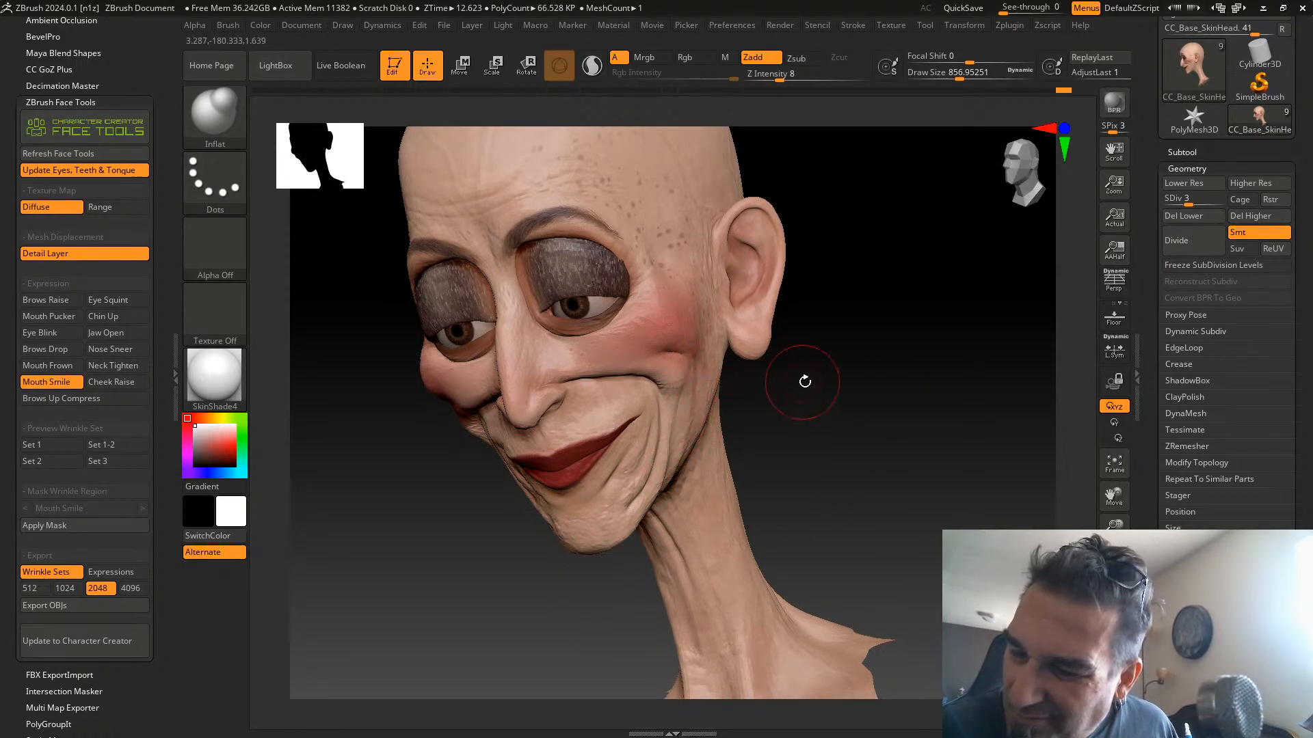
pyautogui.moveTo(806, 381); pyautogui.dragTo(919, 386)
# Raise the head to subdivision level 6 and examine the detailed smile folds
pyautogui.click(1204, 199)
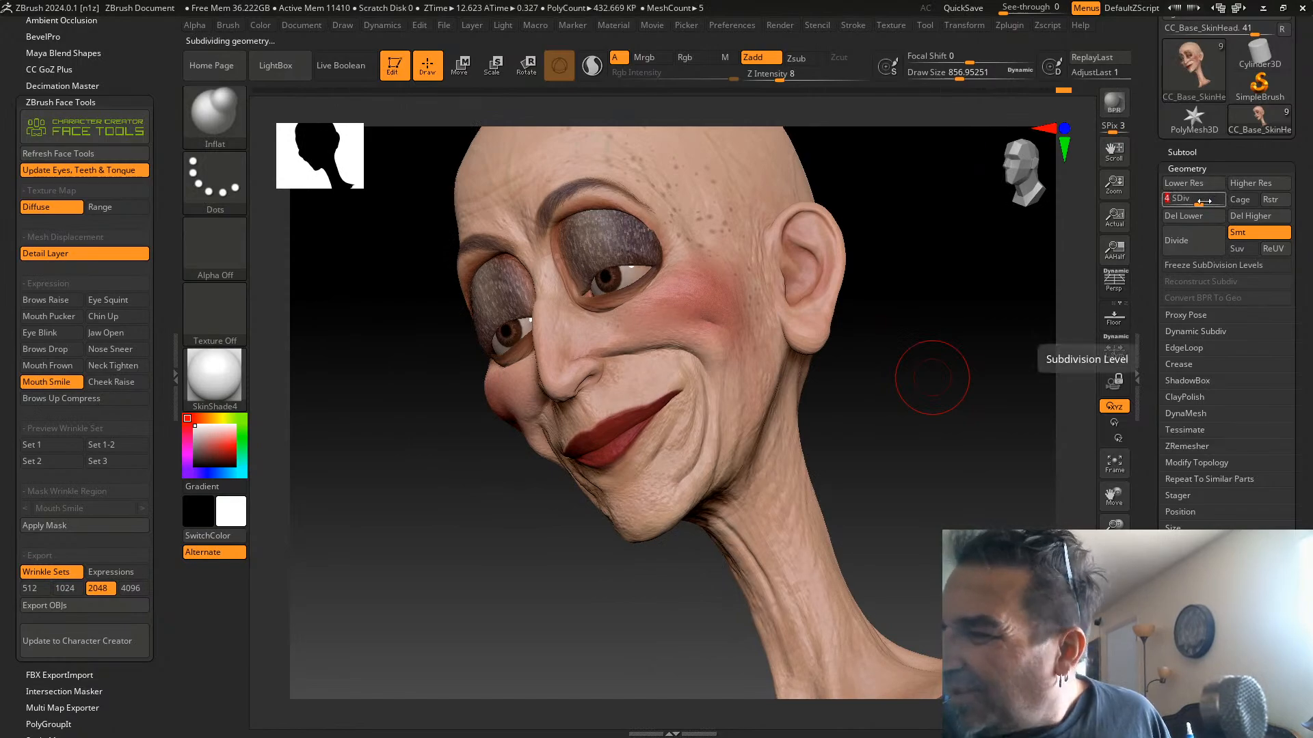
pyautogui.click(1220, 199)
pyautogui.moveTo(1015, 317)
pyautogui.mouseDown()
pyautogui.moveTo(996, 331)
pyautogui.moveTo(997, 376)
pyautogui.moveTo(1046, 361)
pyautogui.moveTo(1023, 352)
pyautogui.moveTo(1023, 317)
pyautogui.moveTo(961, 298)
pyautogui.mouseUp()
# Carve creases along the outer smile fold and beside the mouth corner with the DamStandard brush at draw size about 306
pyautogui.click(218, 112)
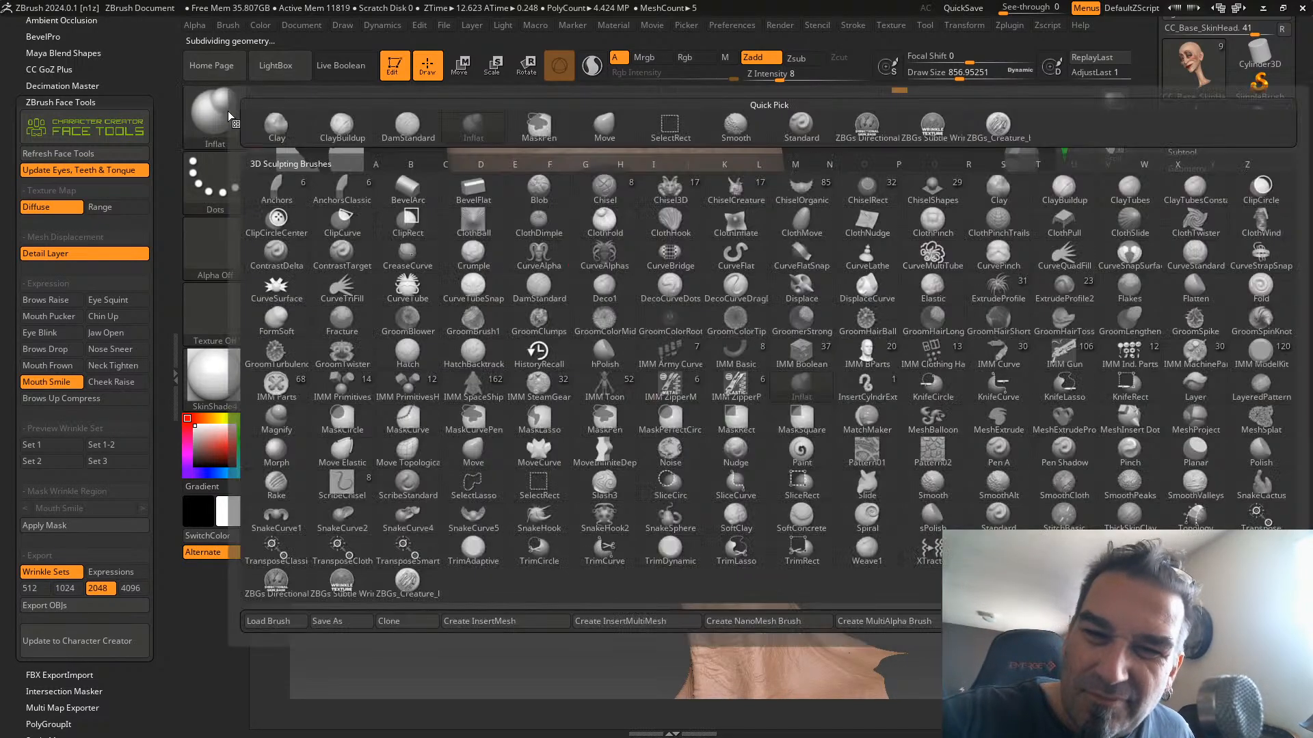
pyautogui.click(410, 127)
pyautogui.moveTo(834, 376); pyautogui.dragTo(726, 444)
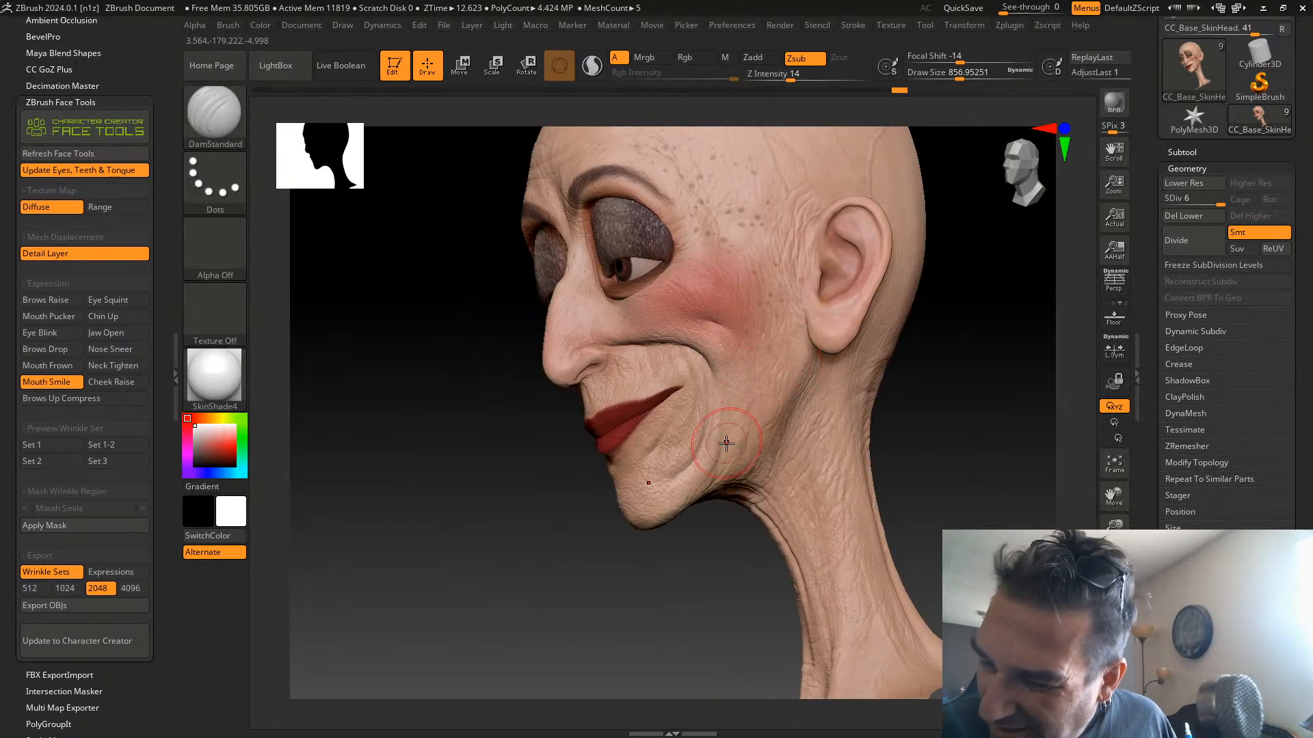
pyautogui.press('ctrl')
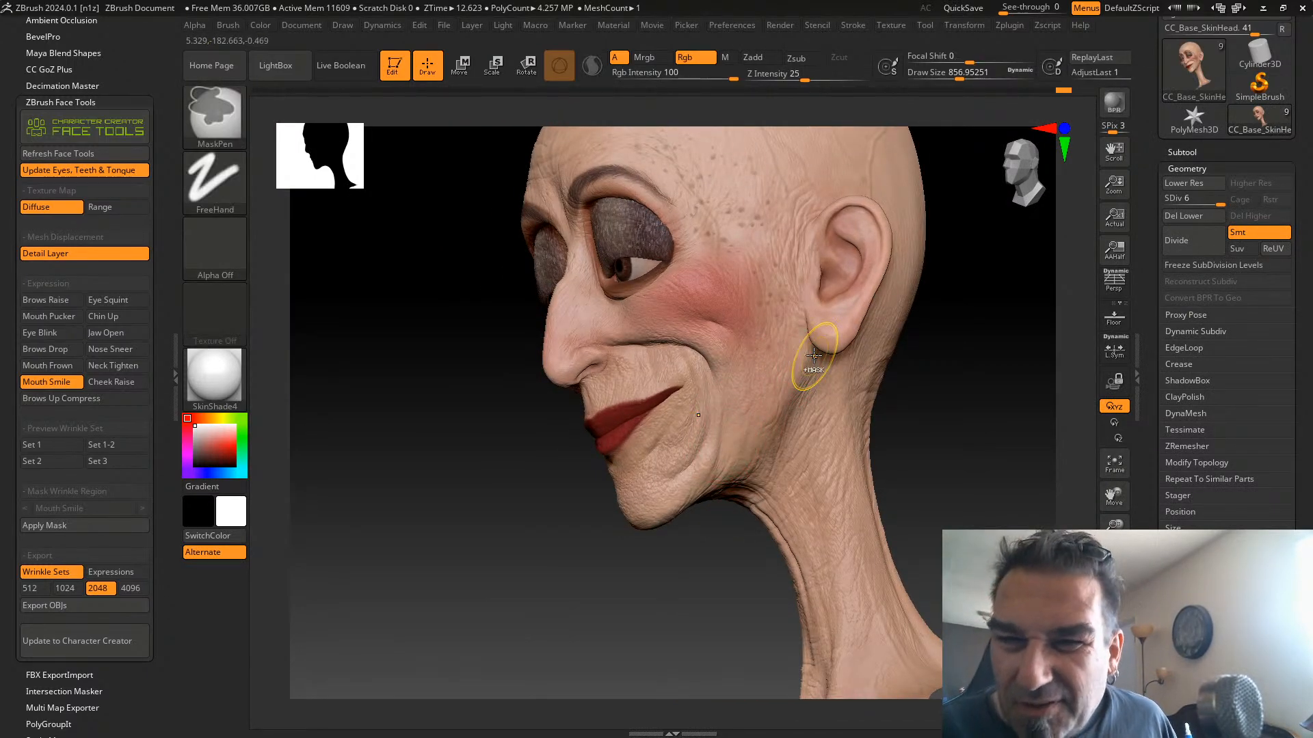
pyautogui.moveTo(959, 76); pyautogui.dragTo(940, 72)
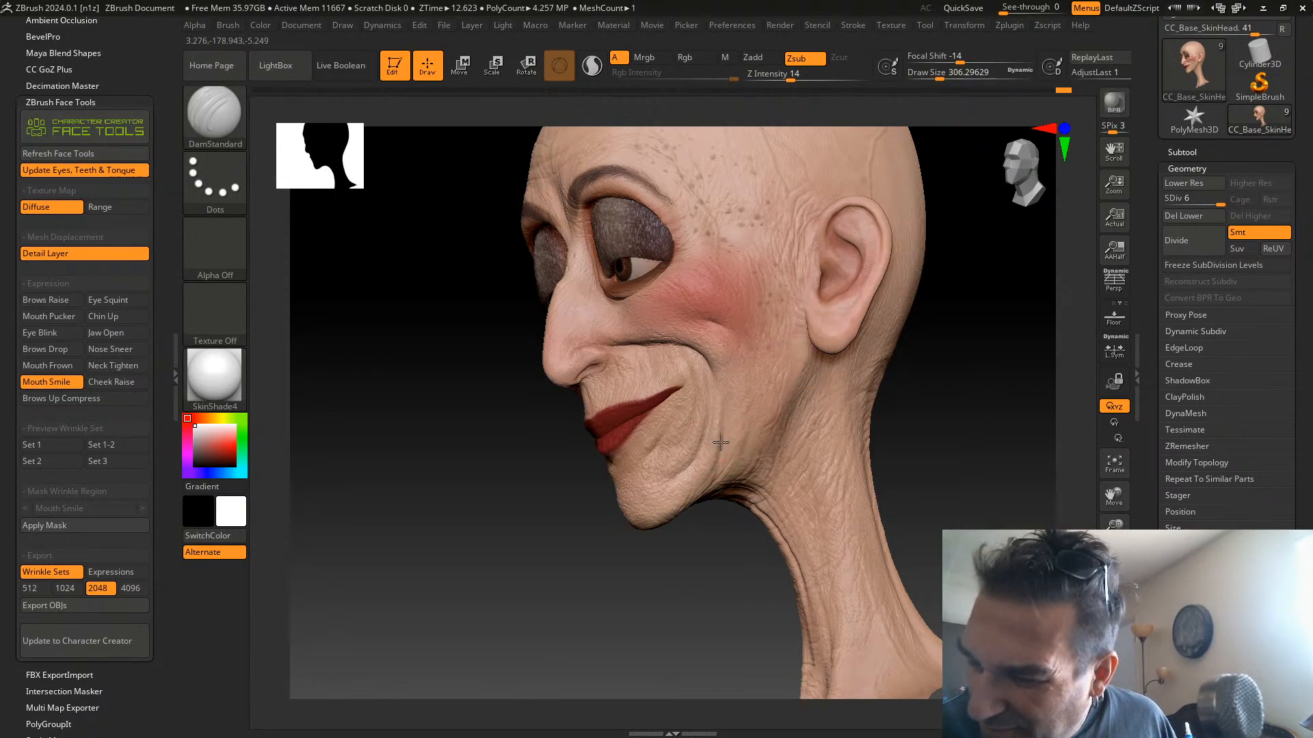
pyautogui.moveTo(701, 445); pyautogui.dragTo(705, 363)
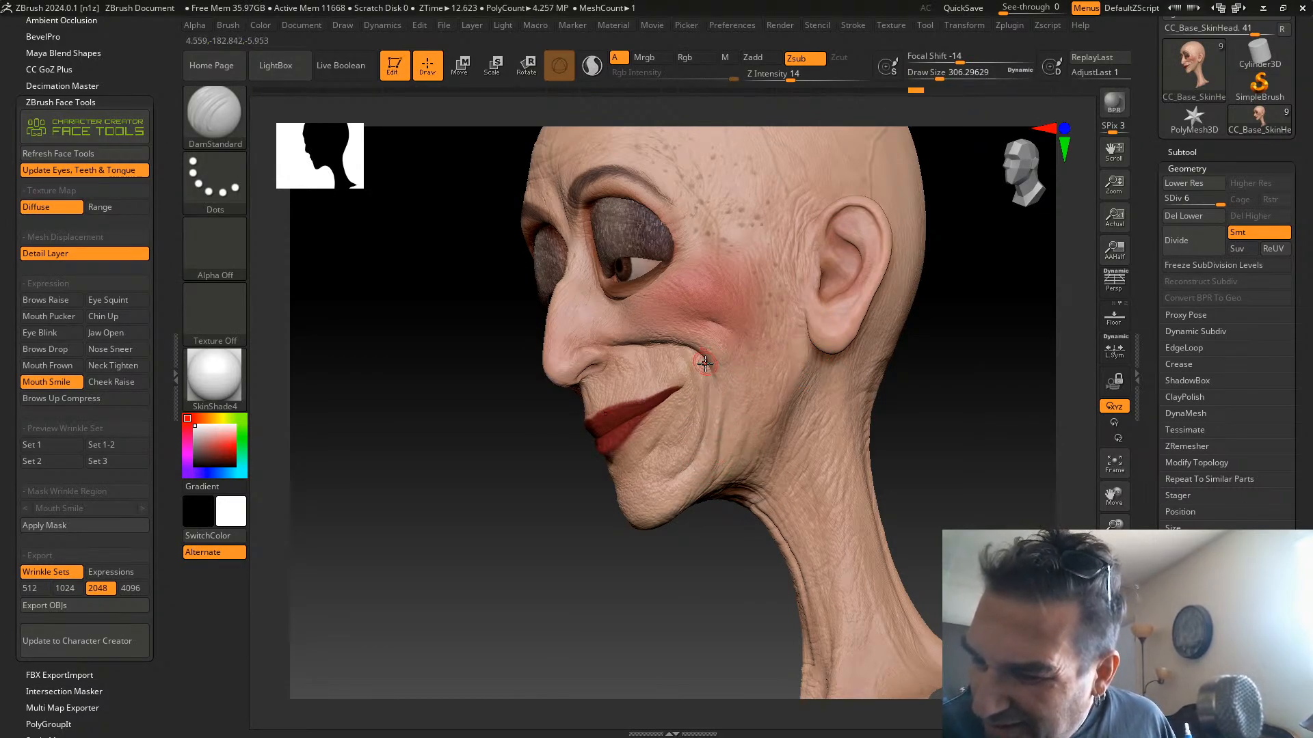
pyautogui.moveTo(544, 583); pyautogui.dragTo(606, 592)
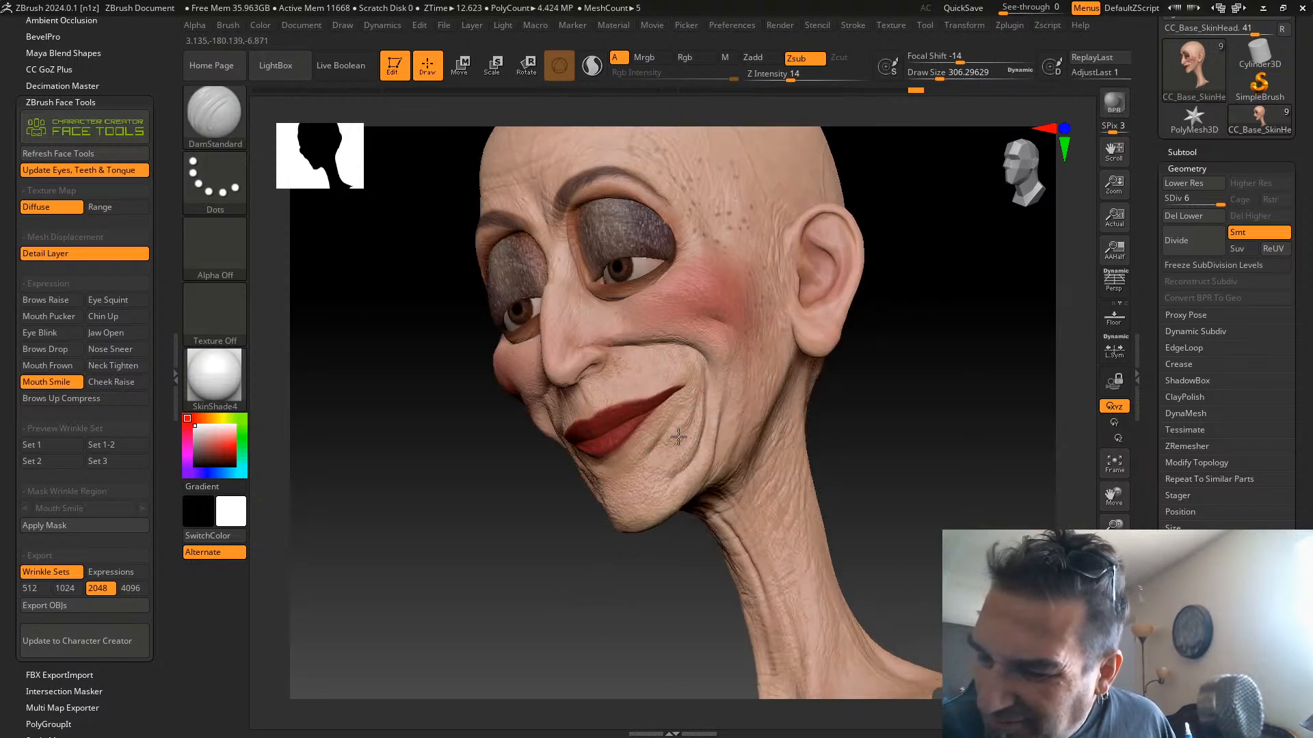
pyautogui.moveTo(675, 443); pyautogui.dragTo(670, 454)
# Carve a crease in the cheek just outside the smile fold and smooth it into the surrounding skin
pyautogui.moveTo(635, 608); pyautogui.dragTo(778, 421)
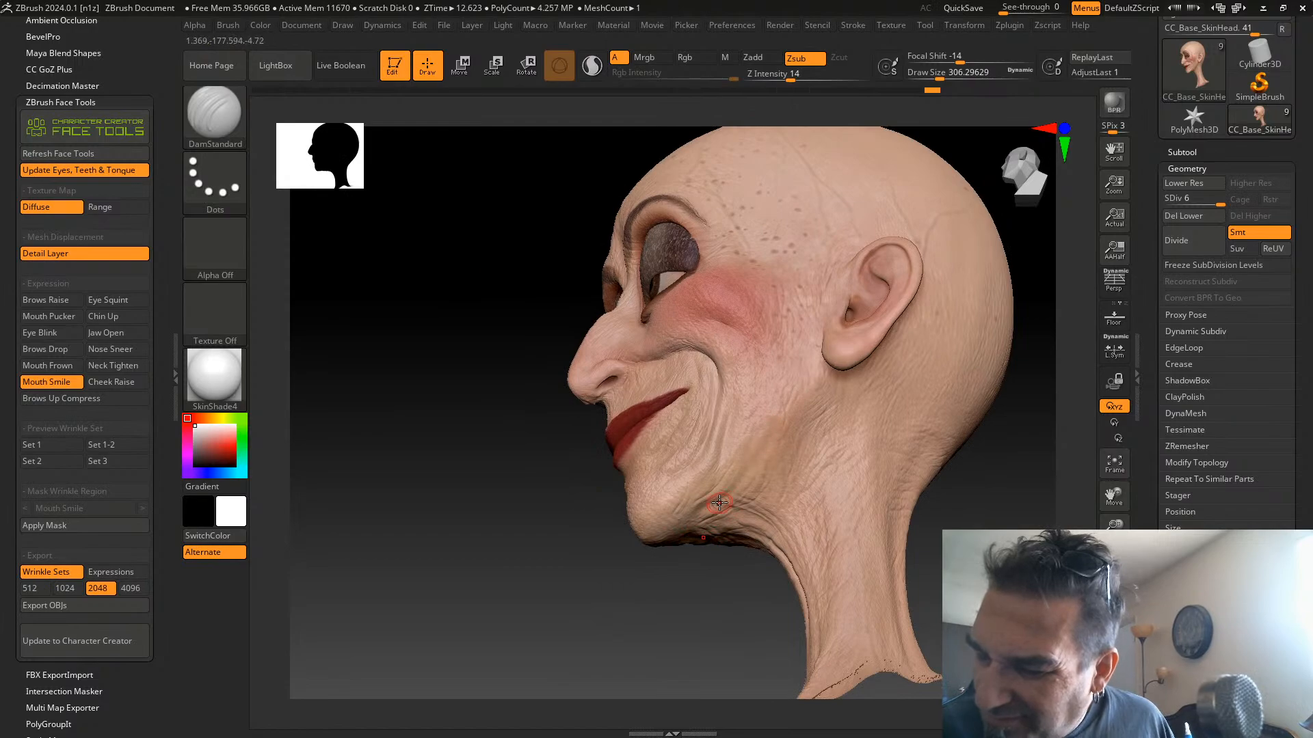
pyautogui.moveTo(694, 530); pyautogui.dragTo(768, 428)
pyautogui.moveTo(644, 623); pyautogui.dragTo(677, 530)
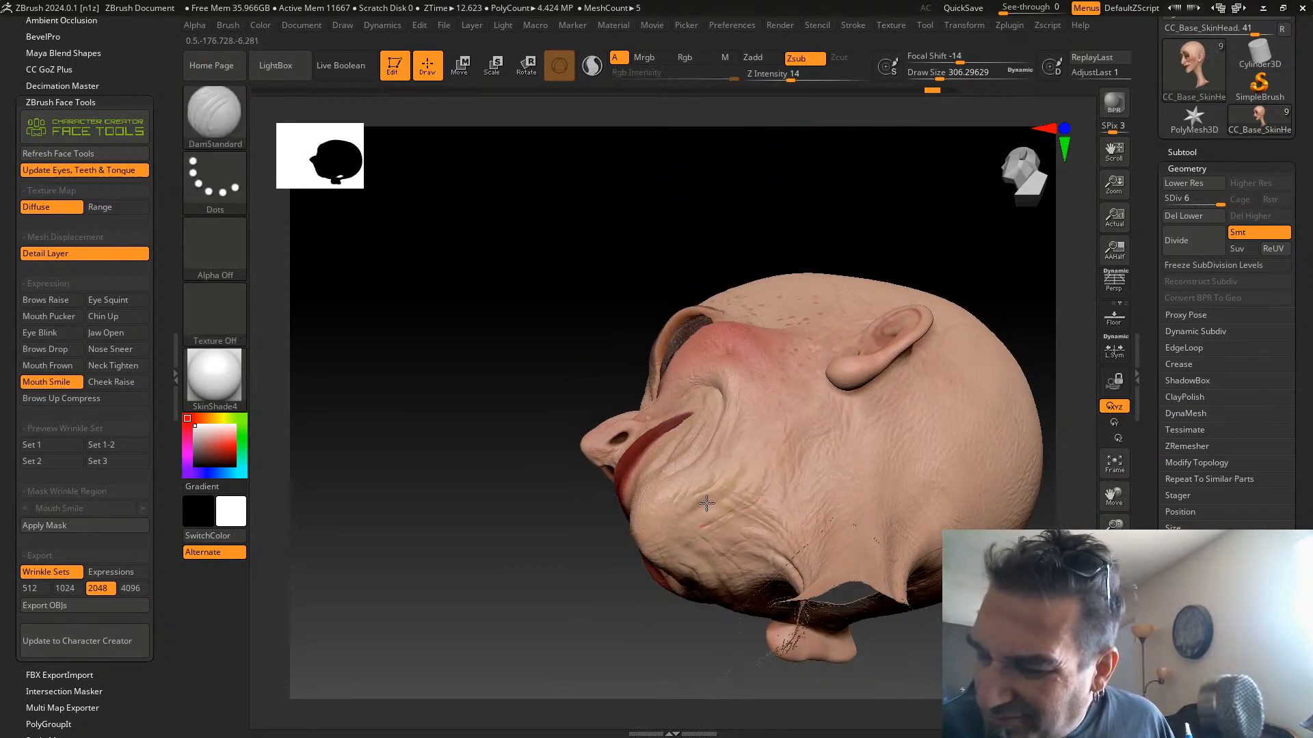
pyautogui.moveTo(609, 603); pyautogui.dragTo(610, 604)
pyautogui.moveTo(998, 371); pyautogui.dragTo(991, 428)
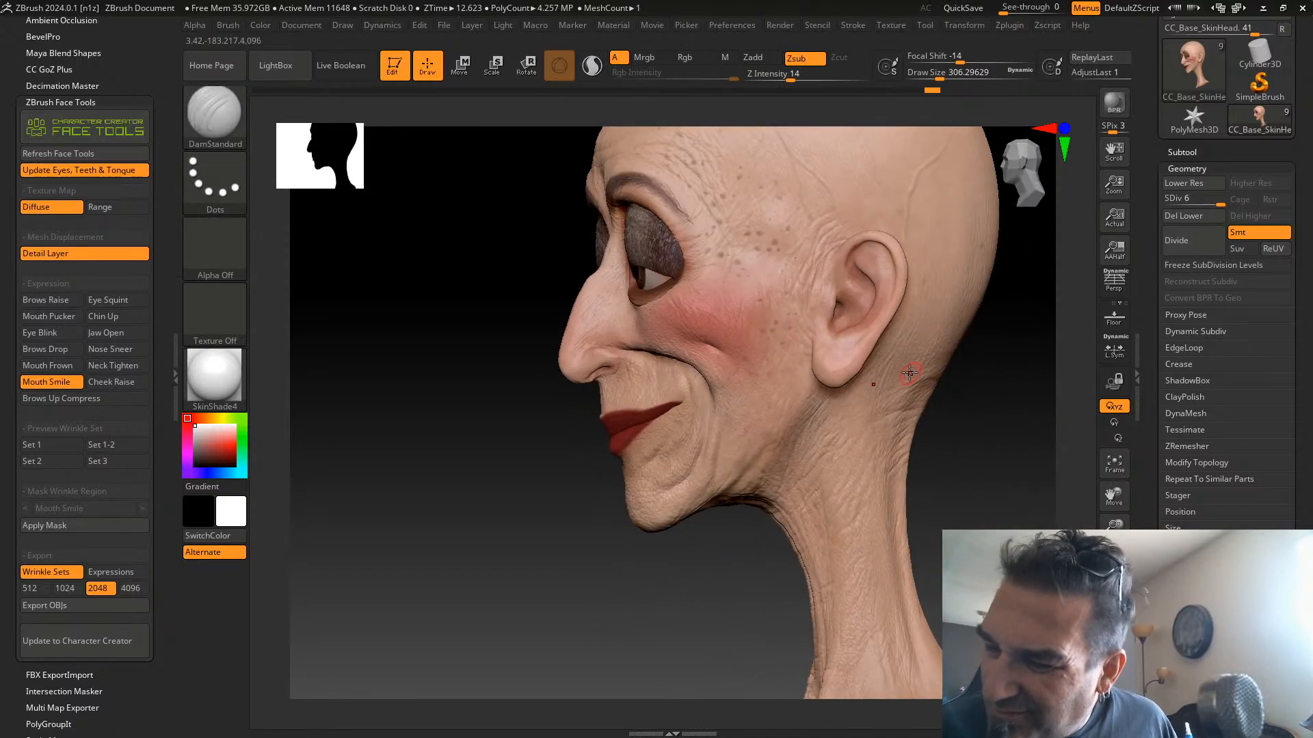
pyautogui.moveTo(988, 369); pyautogui.dragTo(1016, 355)
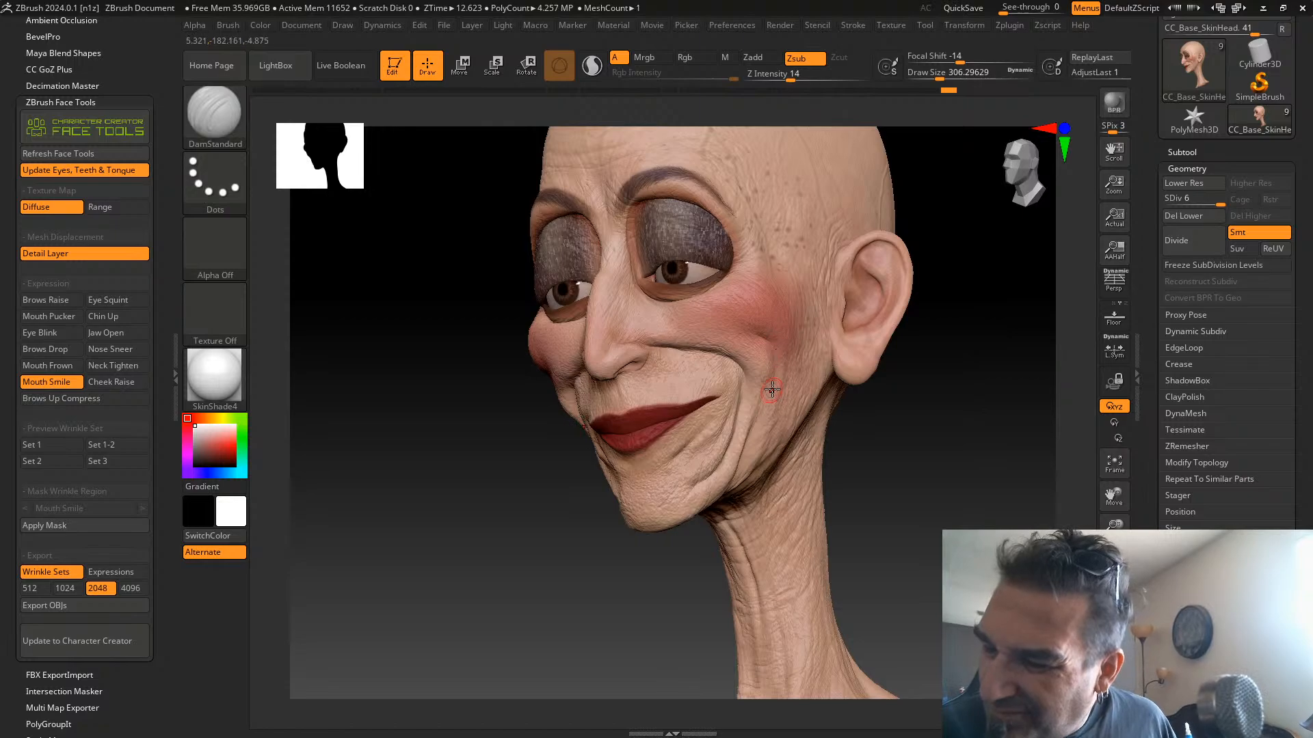
pyautogui.moveTo(913, 438); pyautogui.dragTo(846, 419)
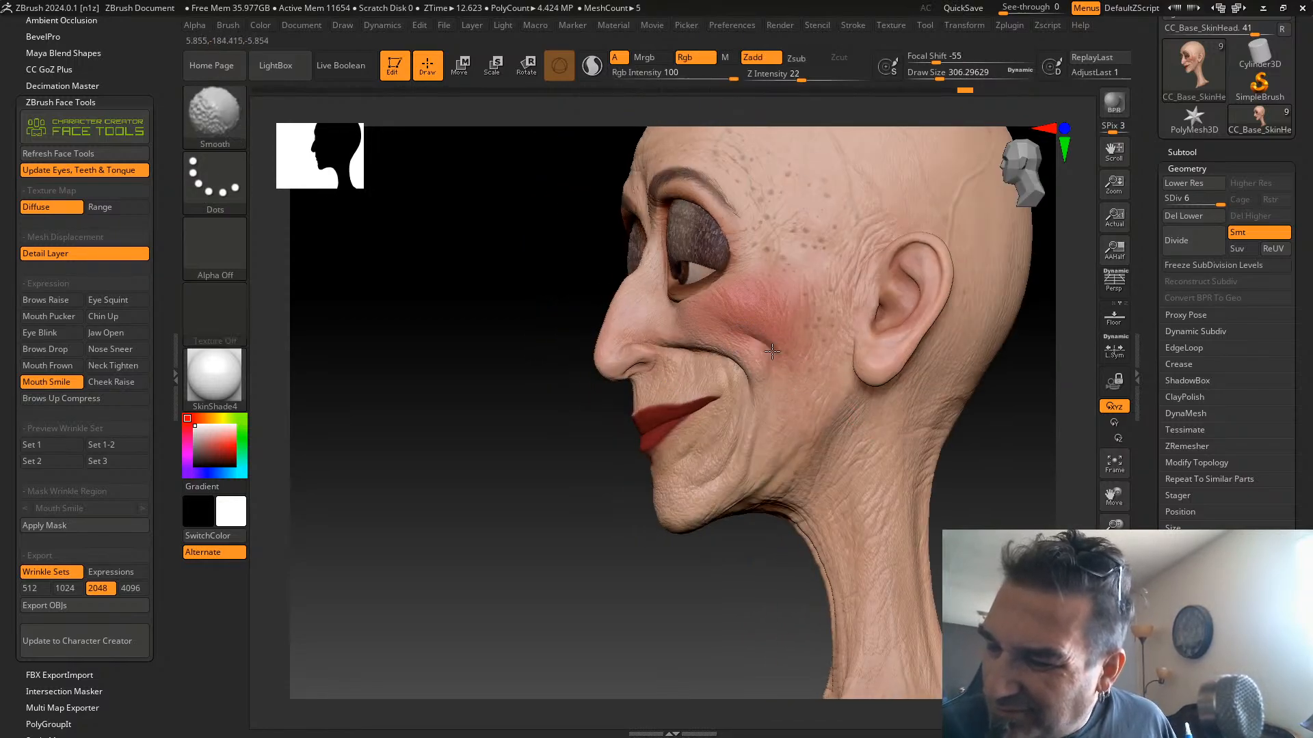
pyautogui.moveTo(873, 399); pyautogui.dragTo(1001, 411, button='right')
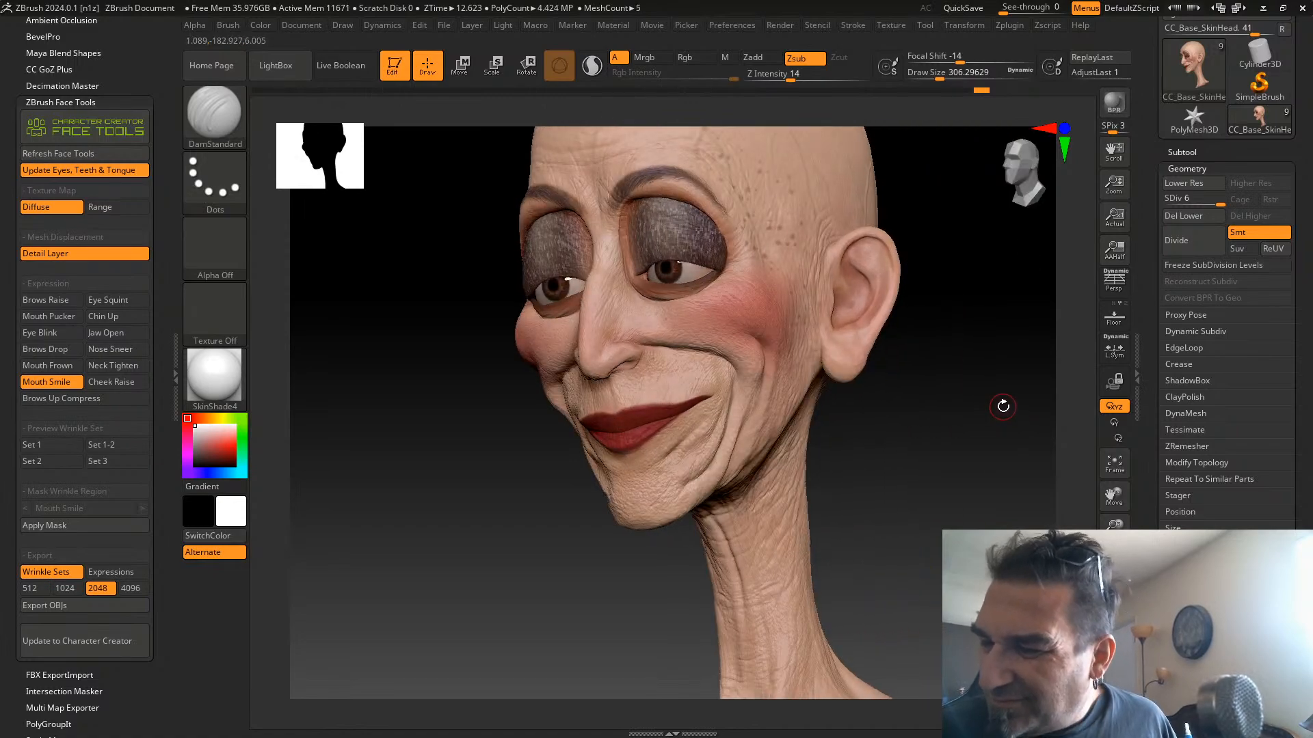
# Switch to the ZBGs_Creature brush with draw size about 170 and Z Intensity 20
pyautogui.click(917, 78)
pyautogui.moveTo(765, 77); pyautogui.dragTo(760, 77)
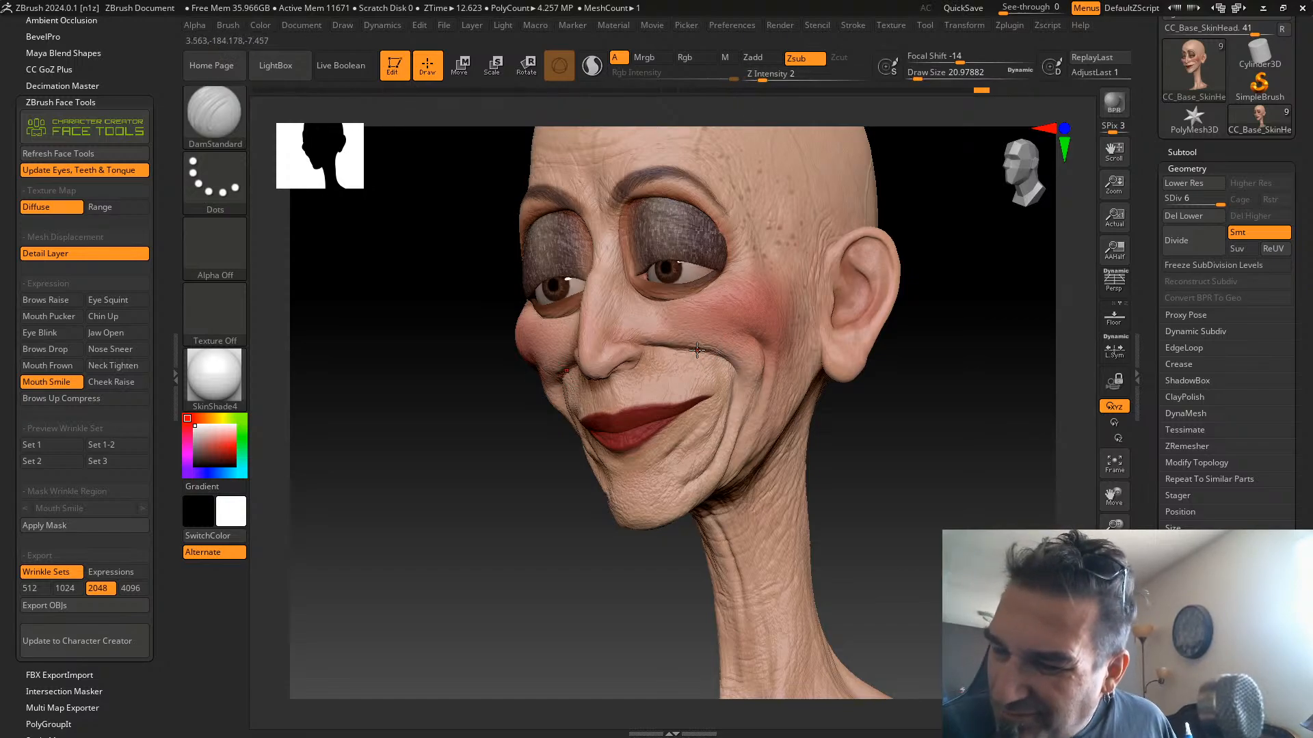
pyautogui.click(215, 113)
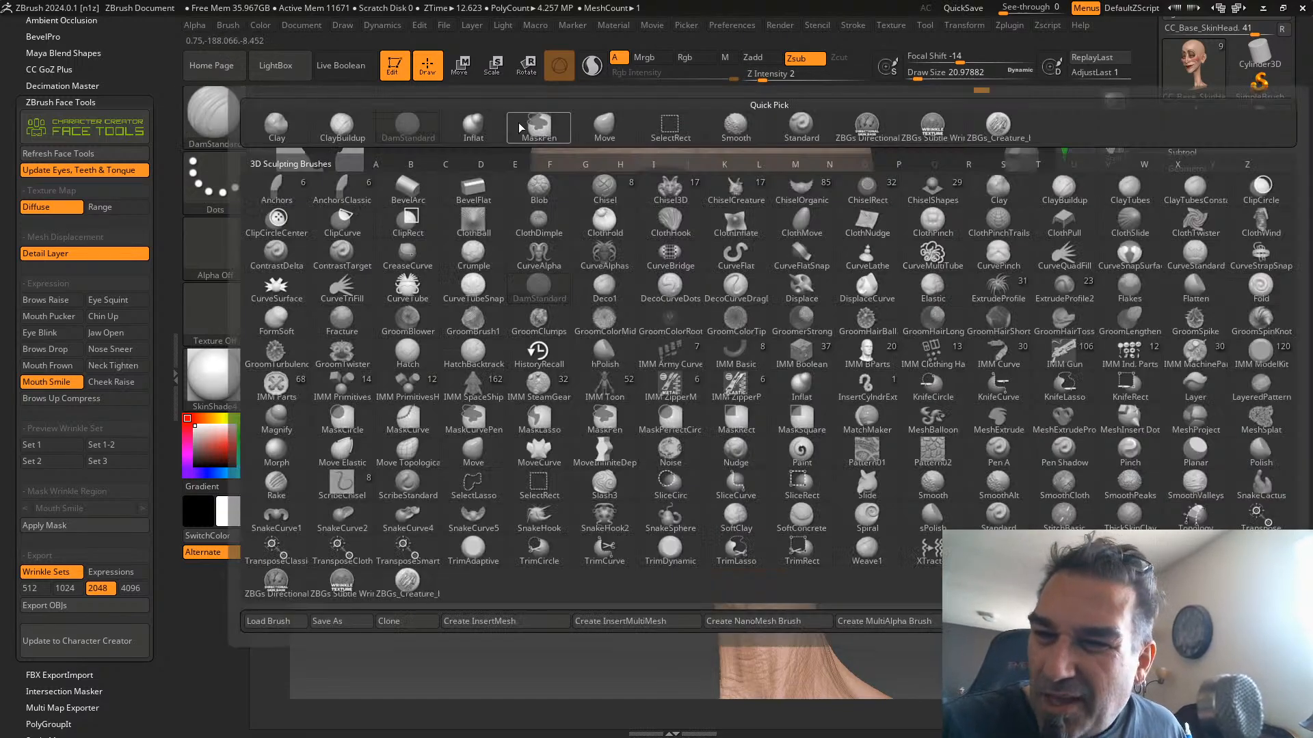
pyautogui.click(999, 124)
pyautogui.moveTo(918, 79); pyautogui.dragTo(931, 79)
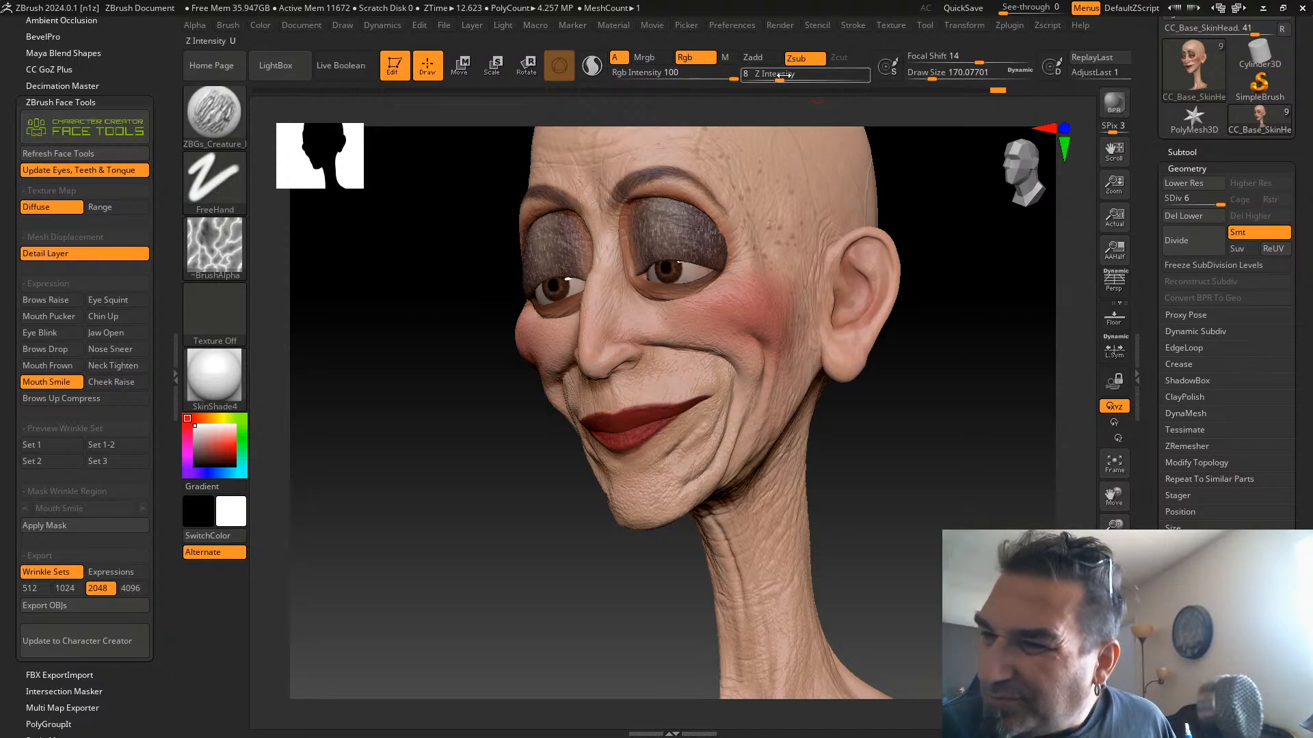
pyautogui.moveTo(780, 80); pyautogui.dragTo(798, 80)
pyautogui.moveTo(855, 352); pyautogui.dragTo(796, 326, button='right')
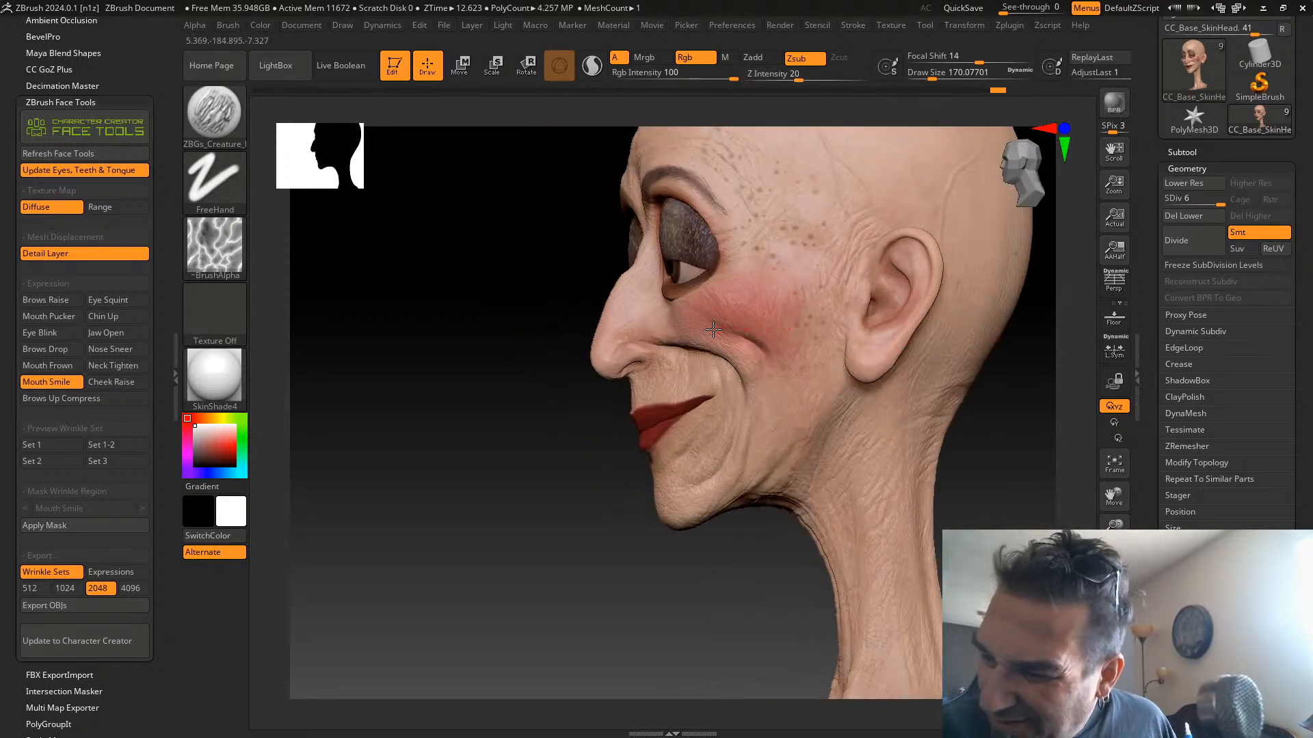
# Texture the cheek and jaw around the smile fold with skin wrinkles at draw size about 636 and Z Intensity 11
pyautogui.moveTo(932, 75); pyautogui.dragTo(952, 73)
pyautogui.moveTo(768, 395)
pyautogui.mouseDown()
pyautogui.moveTo(778, 412)
pyautogui.moveTo(845, 339)
pyautogui.moveTo(843, 252)
pyautogui.mouseUp()
pyautogui.moveTo(797, 74); pyautogui.dragTo(770, 73)
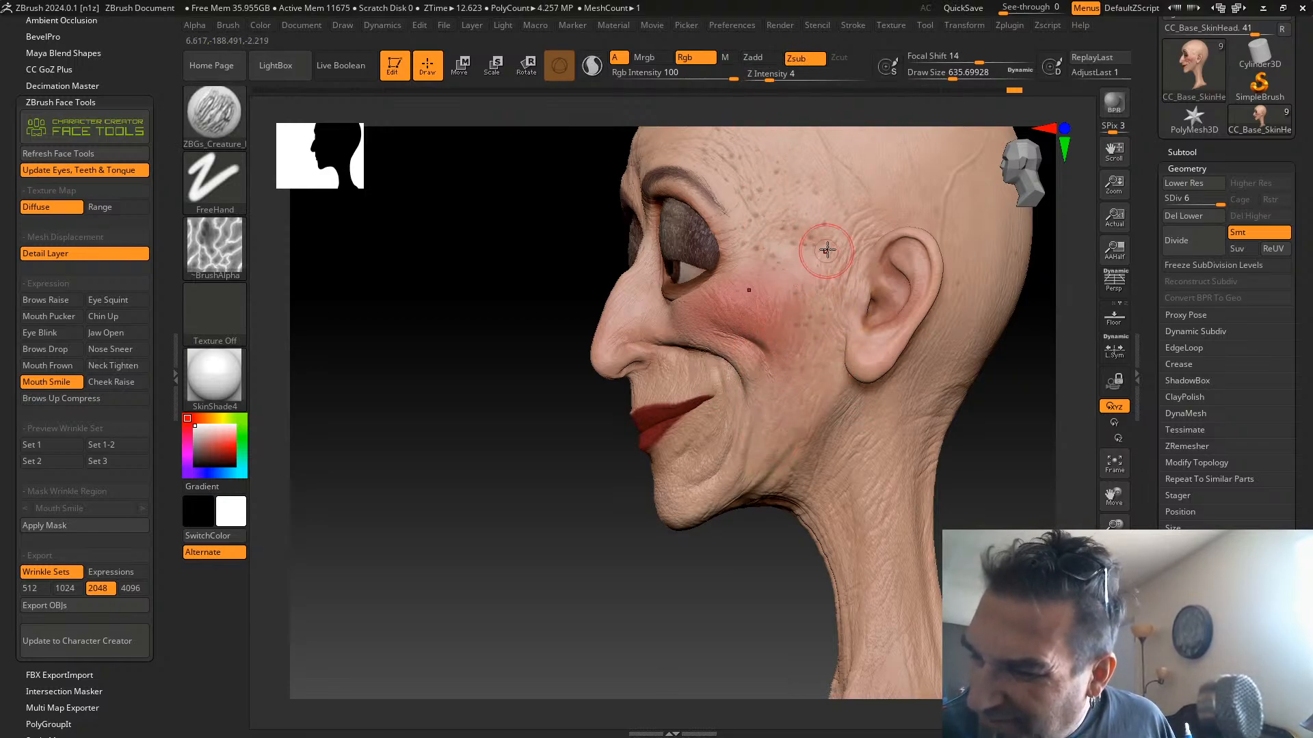
pyautogui.click(783, 74)
pyautogui.moveTo(782, 75); pyautogui.dragTo(785, 74)
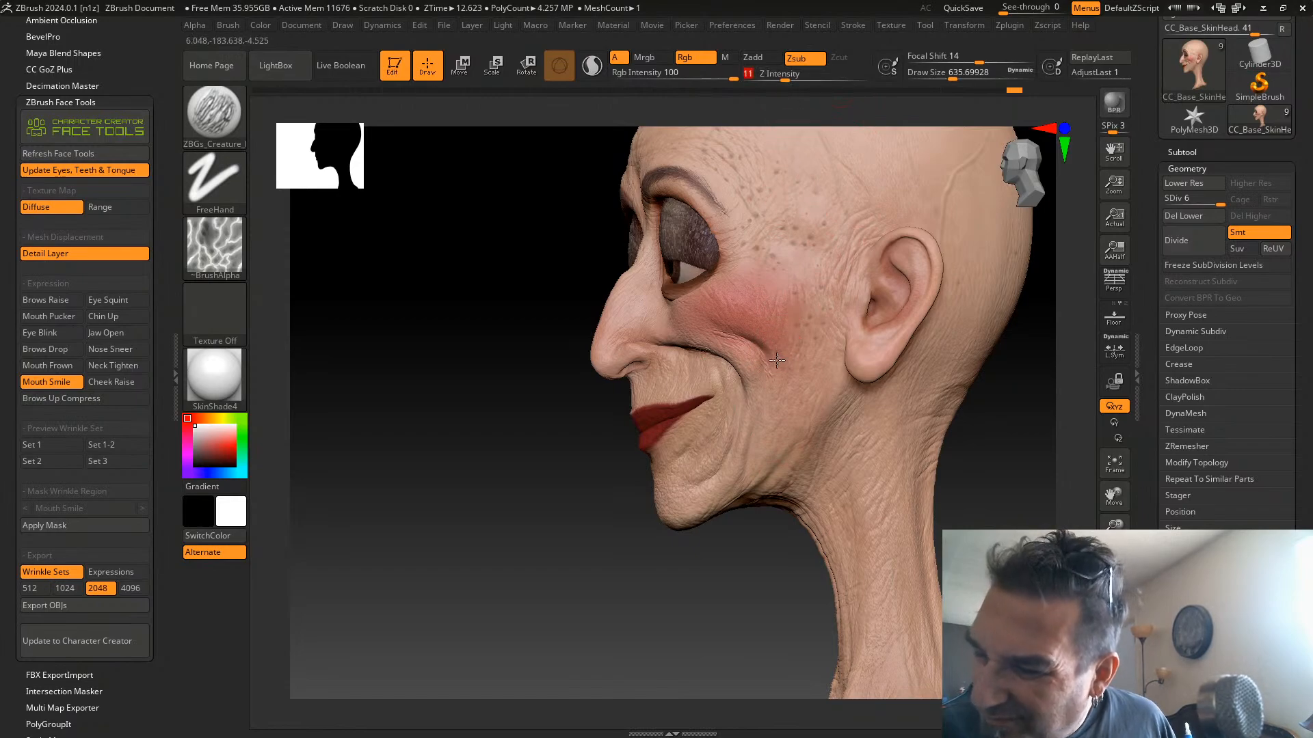
pyautogui.moveTo(668, 606); pyautogui.dragTo(813, 391)
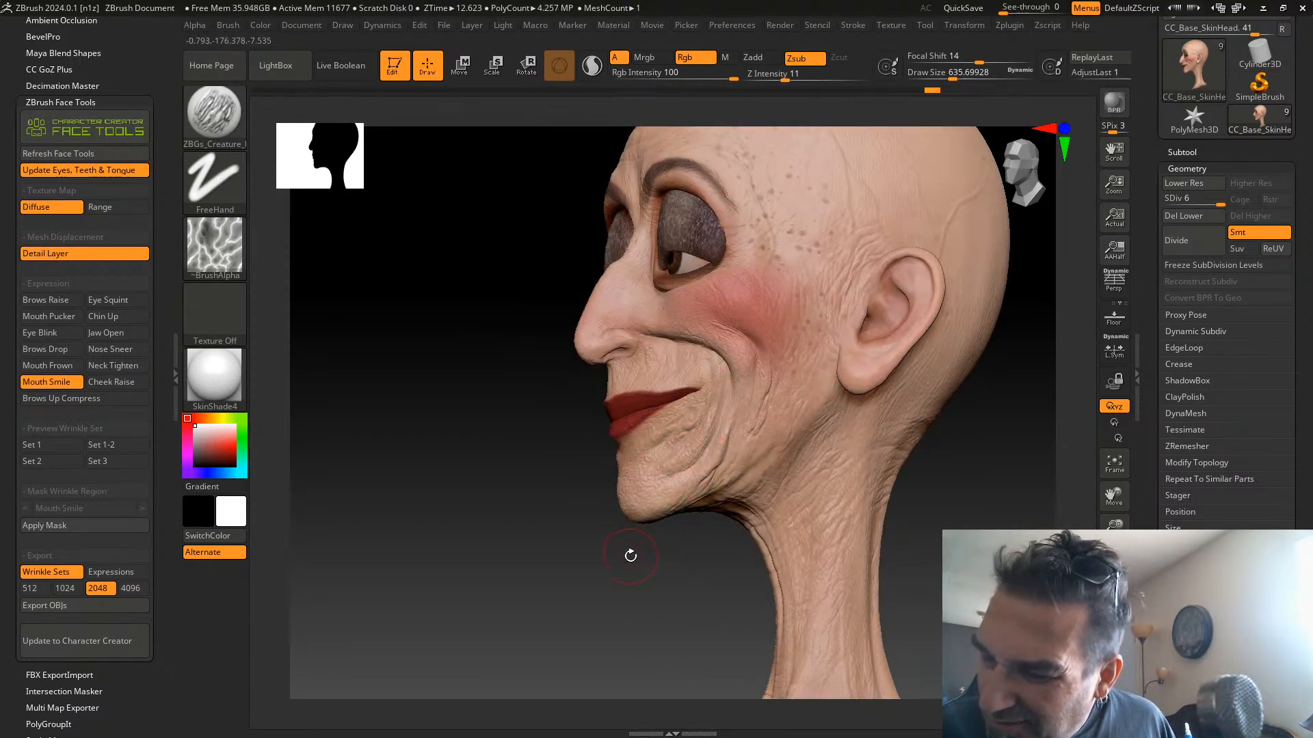
pyautogui.moveTo(624, 551); pyautogui.dragTo(709, 366)
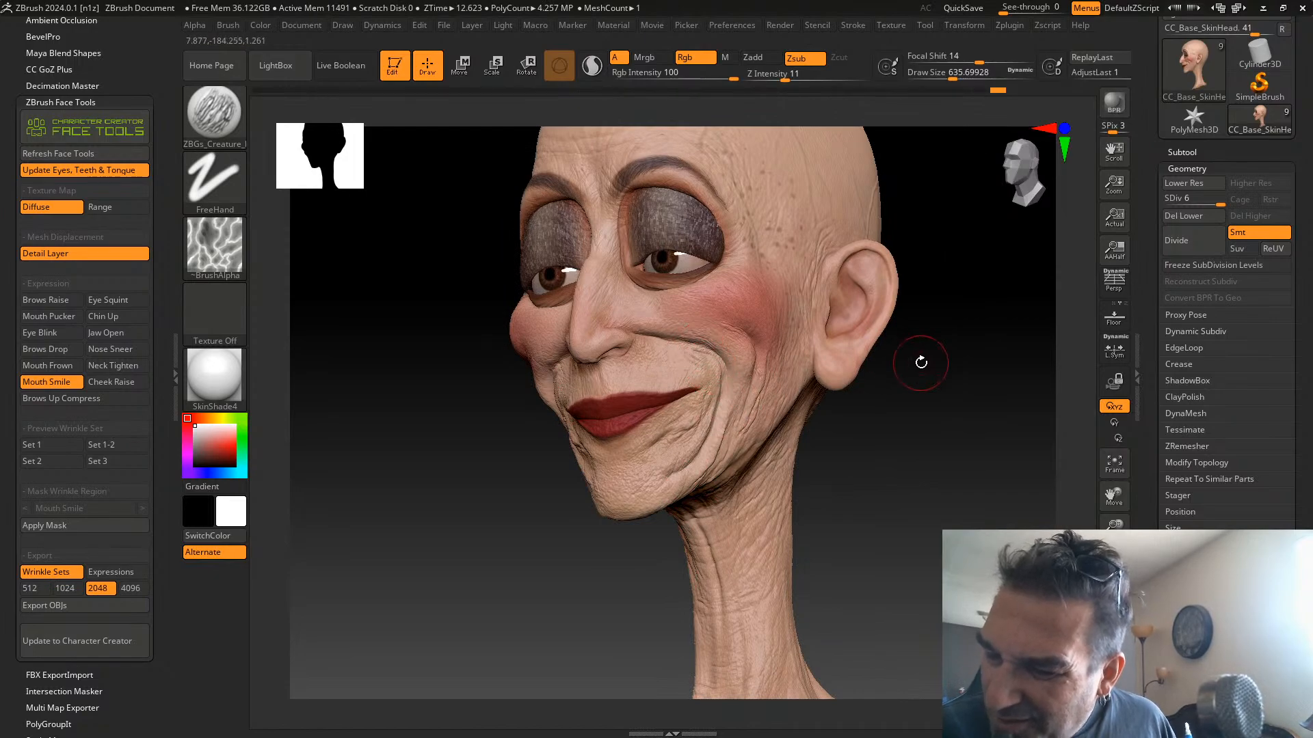
pyautogui.moveTo(910, 357); pyautogui.dragTo(817, 355)
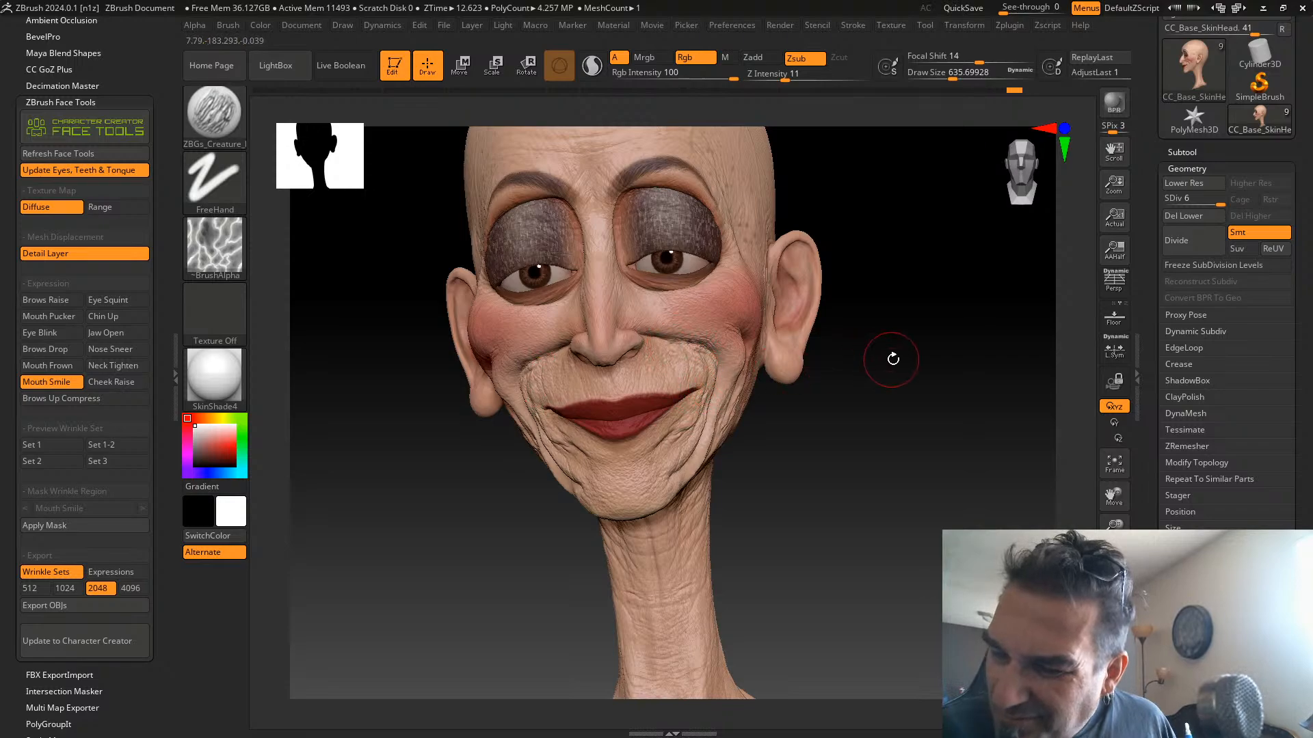
pyautogui.moveTo(888, 358)
pyautogui.mouseDown()
pyautogui.moveTo(879, 381)
pyautogui.moveTo(777, 335)
pyautogui.mouseUp()
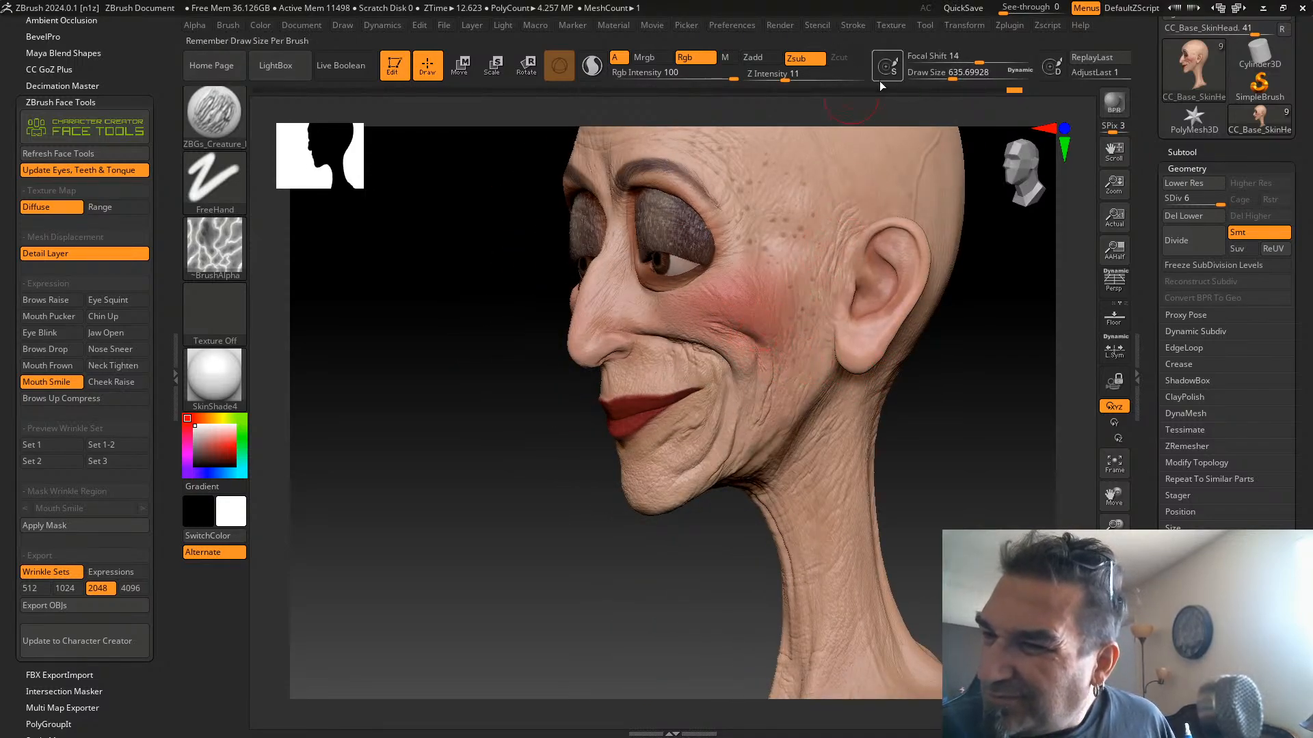
# Add lighter wrinkles over the lower cheek and around the mouth corner at draw size about 787 and Z Intensity 7
pyautogui.click(778, 74)
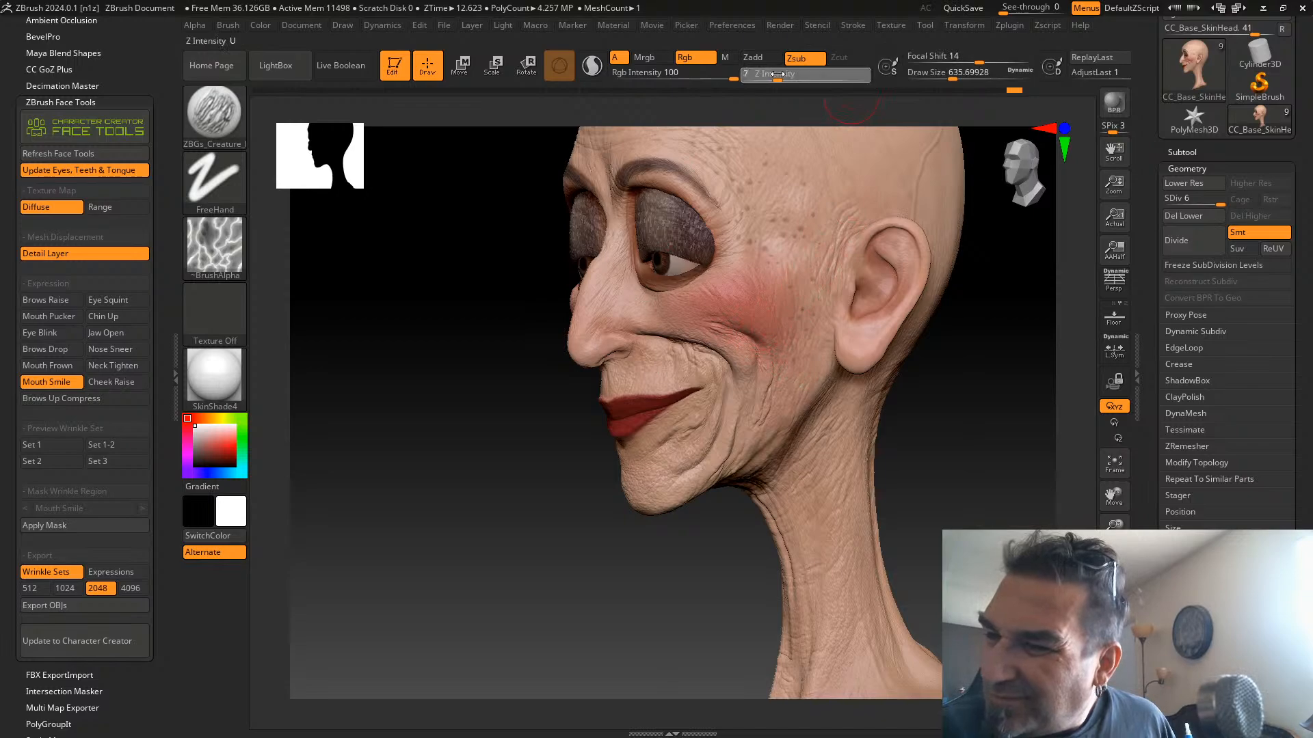
pyautogui.click(956, 73)
pyautogui.moveTo(957, 73); pyautogui.dragTo(959, 73)
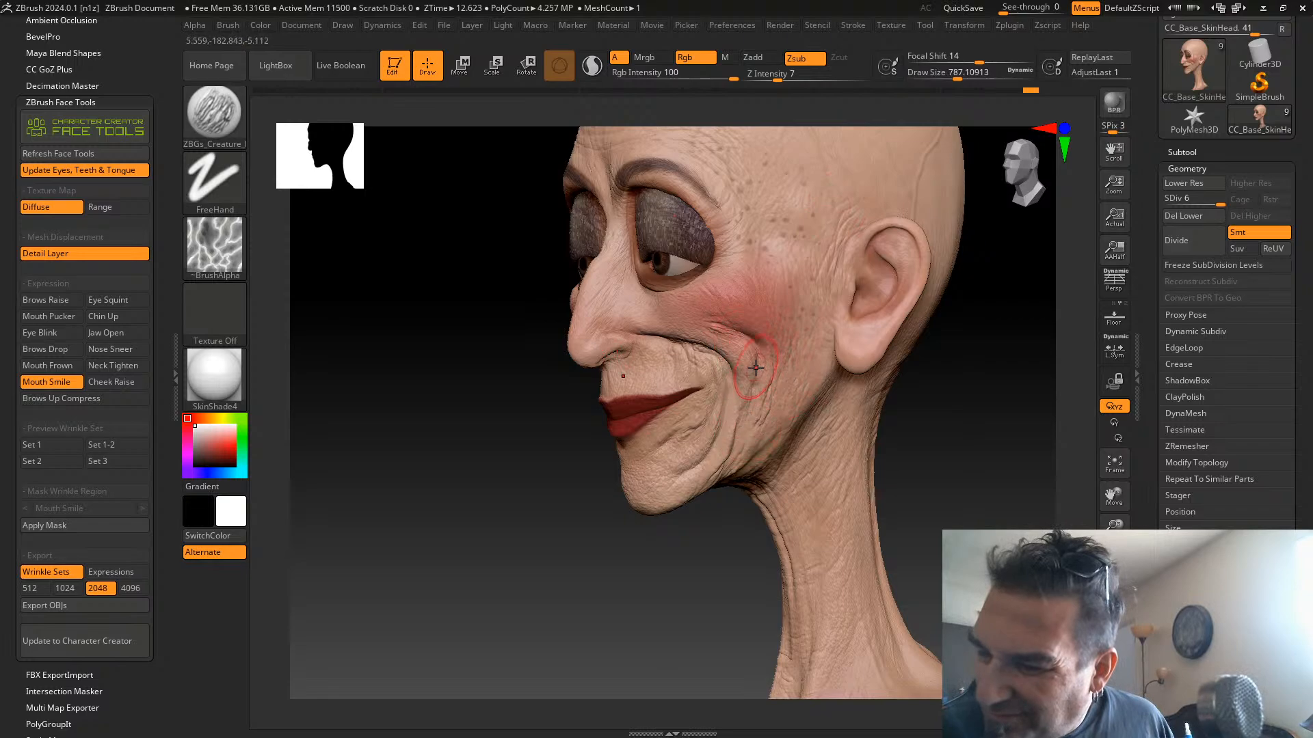
pyautogui.moveTo(682, 512); pyautogui.dragTo(677, 463, button='right')
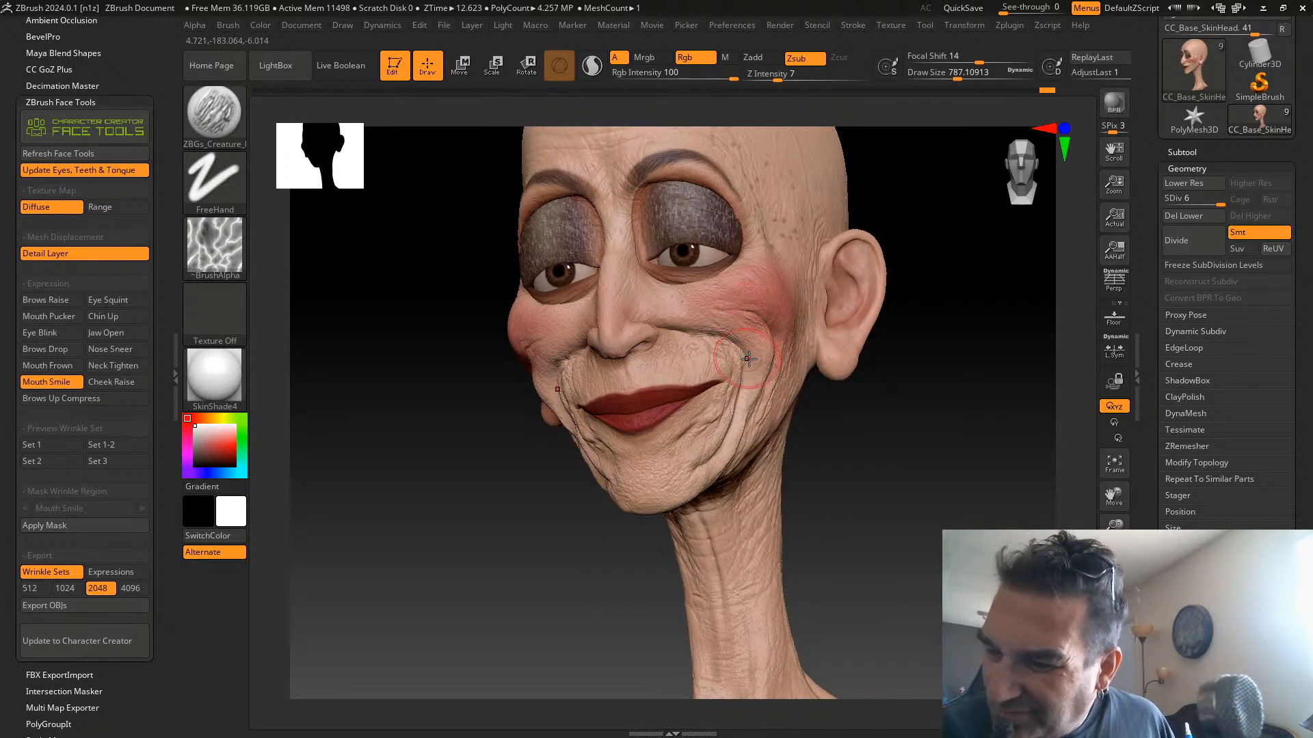
pyautogui.moveTo(745, 362); pyautogui.dragTo(926, 378, button='right')
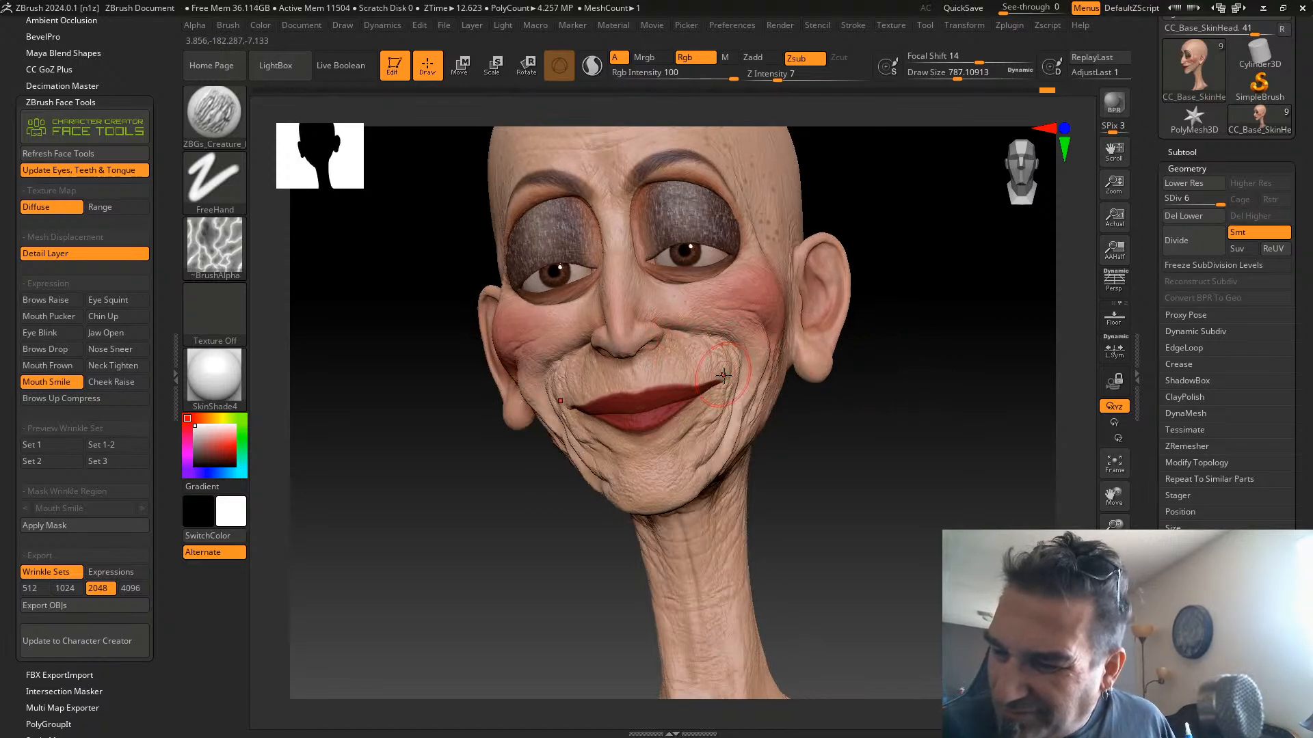
pyautogui.moveTo(855, 404); pyautogui.dragTo(902, 433, button='right')
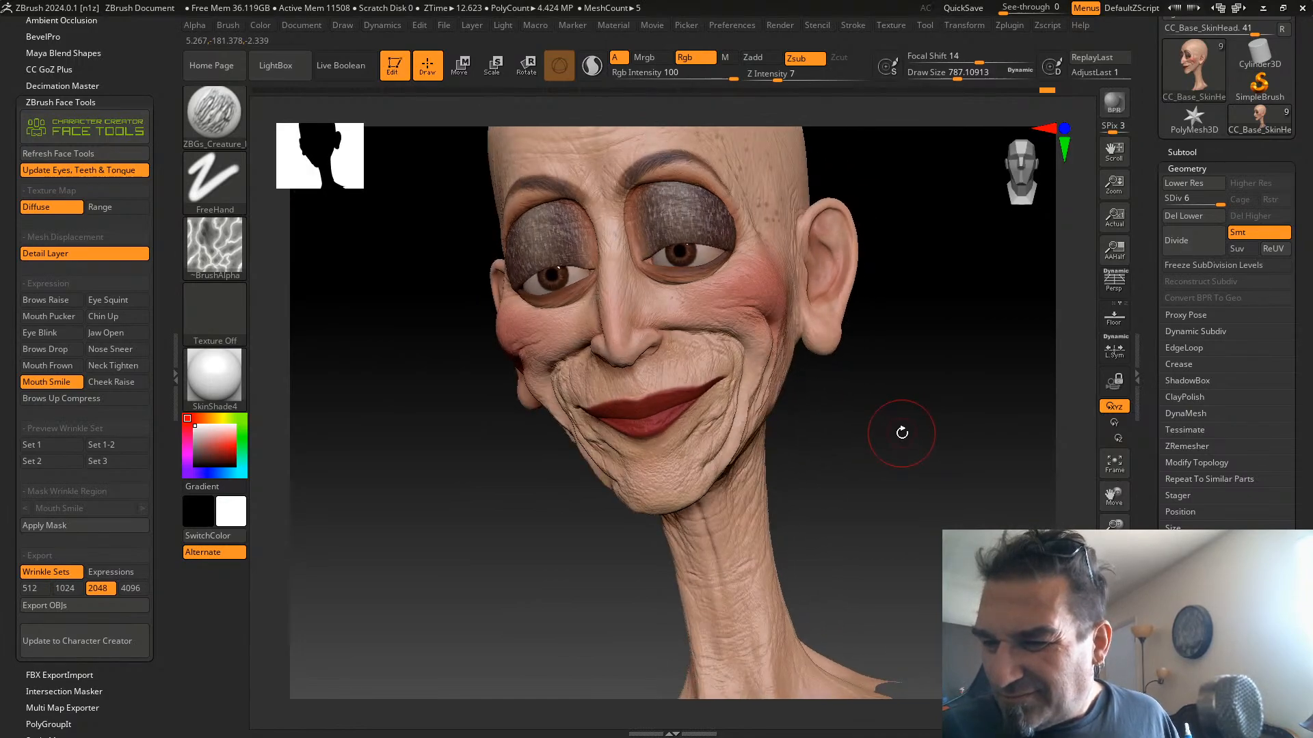
# Lower the head to subdivision level 2 and smooth the folds between the mouth corner and the jaw
pyautogui.click(1193, 197)
pyautogui.moveTo(1182, 198); pyautogui.dragTo(1179, 198)
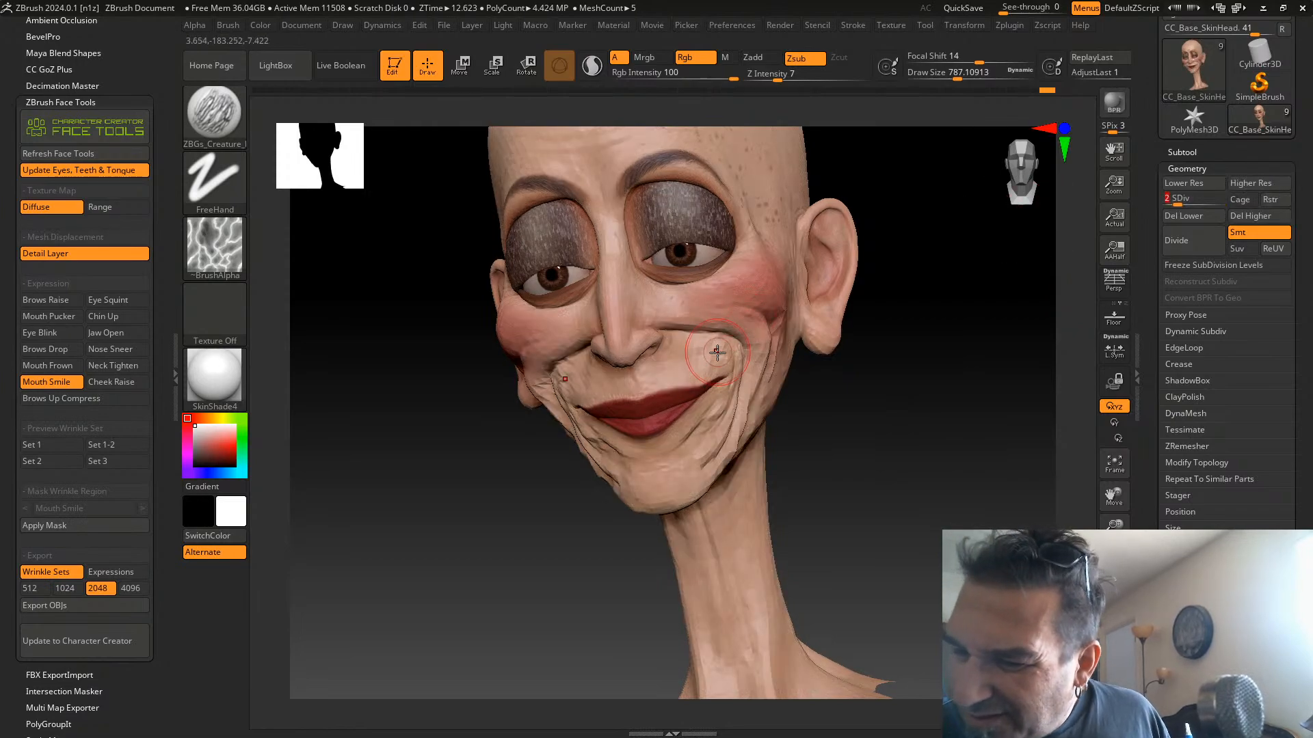
pyautogui.press('shift')
pyautogui.moveTo(894, 294); pyautogui.dragTo(955, 293, button='right')
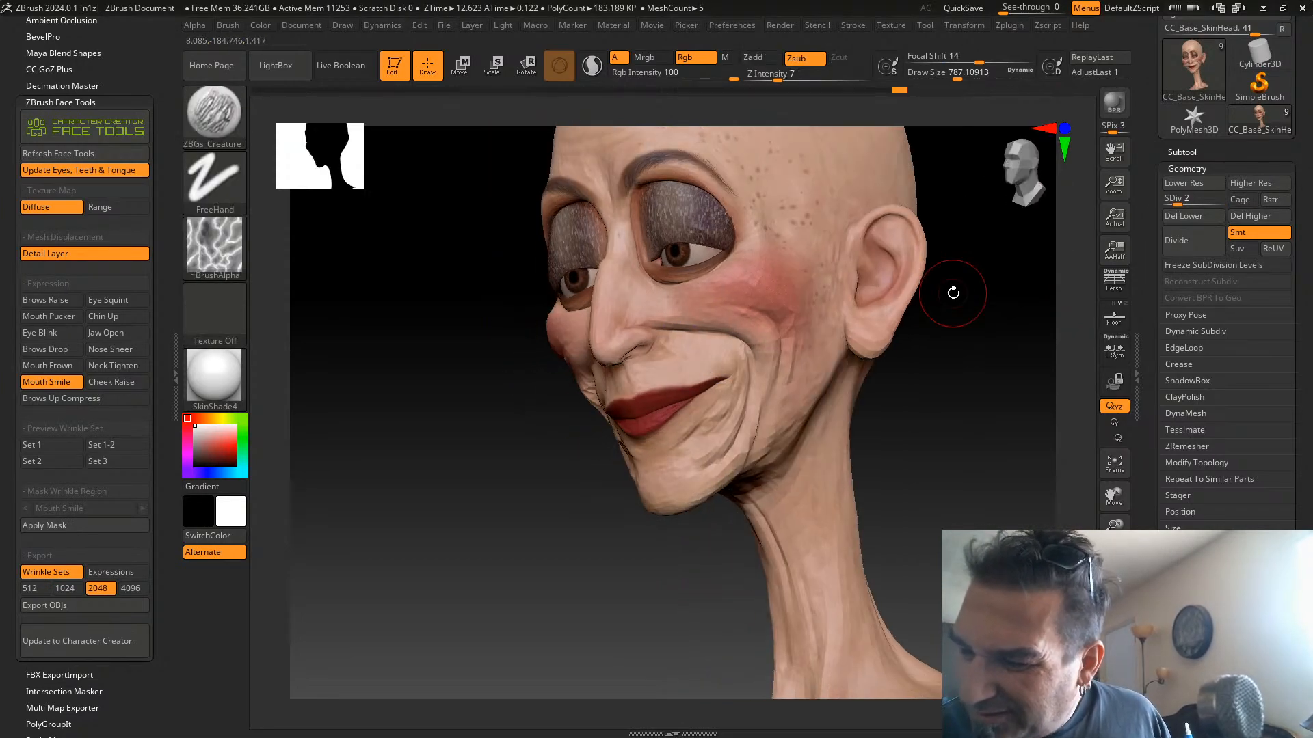
pyautogui.press('shift')
pyautogui.moveTo(715, 456)
pyautogui.keyDown('shift'); pyautogui.mouseDown()
pyautogui.moveTo(650, 499)
pyautogui.moveTo(759, 439)
pyautogui.mouseUp(); pyautogui.keyUp('shift')
# Smooth the cheek, smile fold and jaw wrinkles at subdivision level 4, and return the head to level 6
pyautogui.press('d')
pyautogui.press('d')
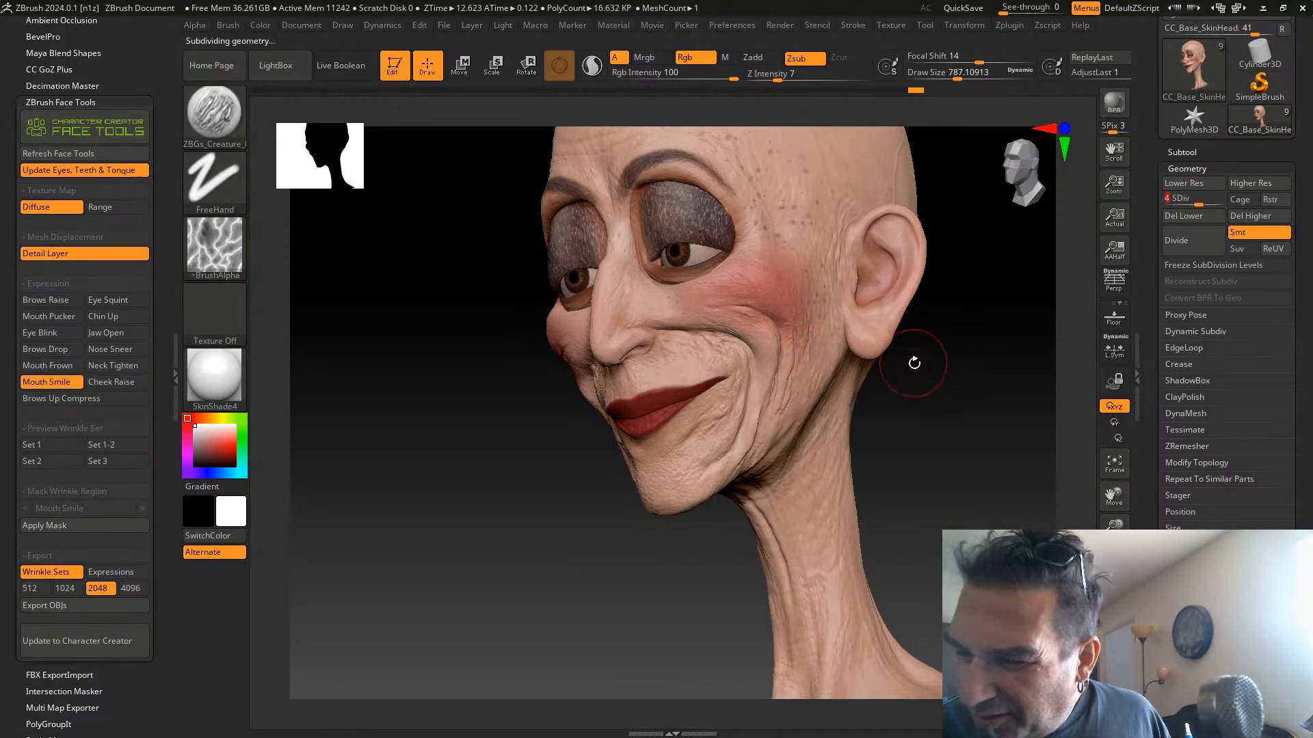
pyautogui.moveTo(914, 363); pyautogui.dragTo(927, 392)
pyautogui.keyDown('shift'); pyautogui.moveTo(741, 367); pyautogui.dragTo(715, 351); pyautogui.keyUp('shift')
pyautogui.moveTo(941, 350); pyautogui.dragTo(922, 345)
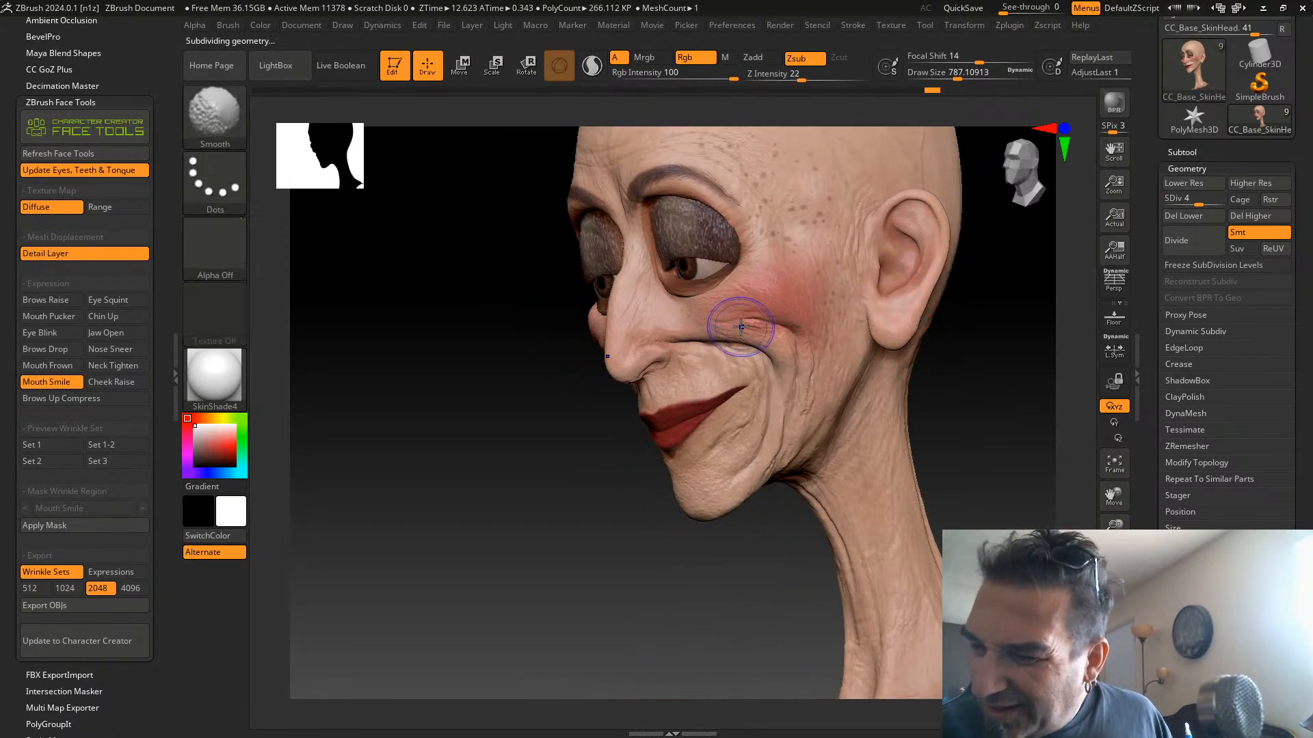
pyautogui.moveTo(973, 311); pyautogui.dragTo(920, 332)
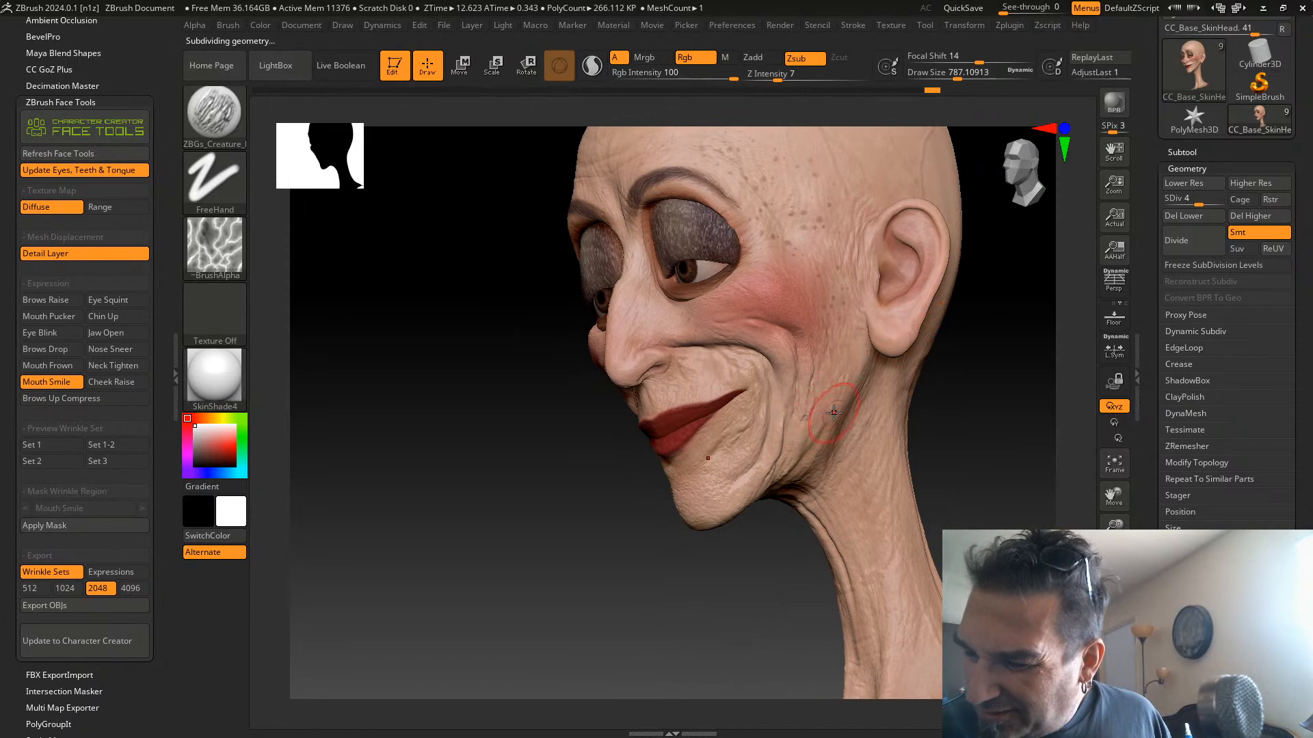
pyautogui.moveTo(808, 418)
pyautogui.keyDown('shift'); pyautogui.mouseDown()
pyautogui.moveTo(809, 404)
pyautogui.moveTo(807, 424)
pyautogui.mouseUp(); pyautogui.keyUp('shift')
pyautogui.keyDown('shift'); pyautogui.moveTo(721, 458); pyautogui.dragTo(738, 436); pyautogui.keyUp('shift')
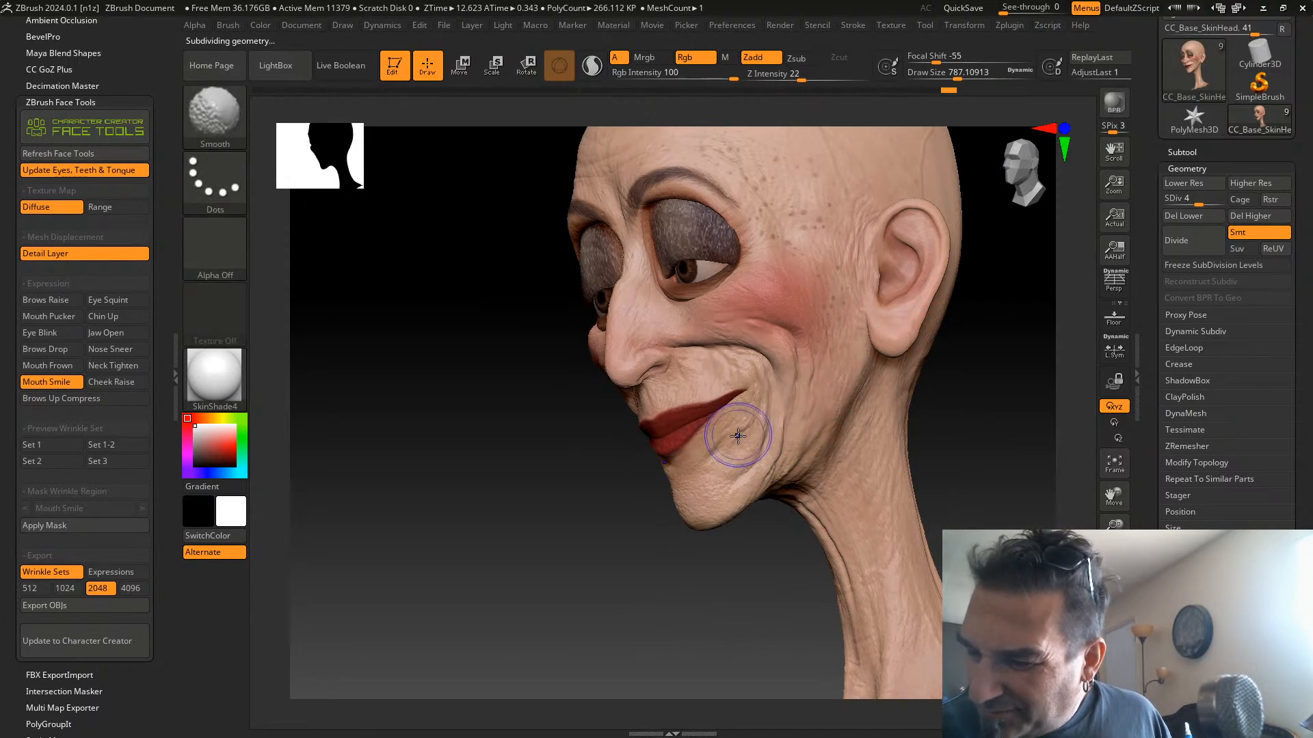
pyautogui.click(1183, 216)
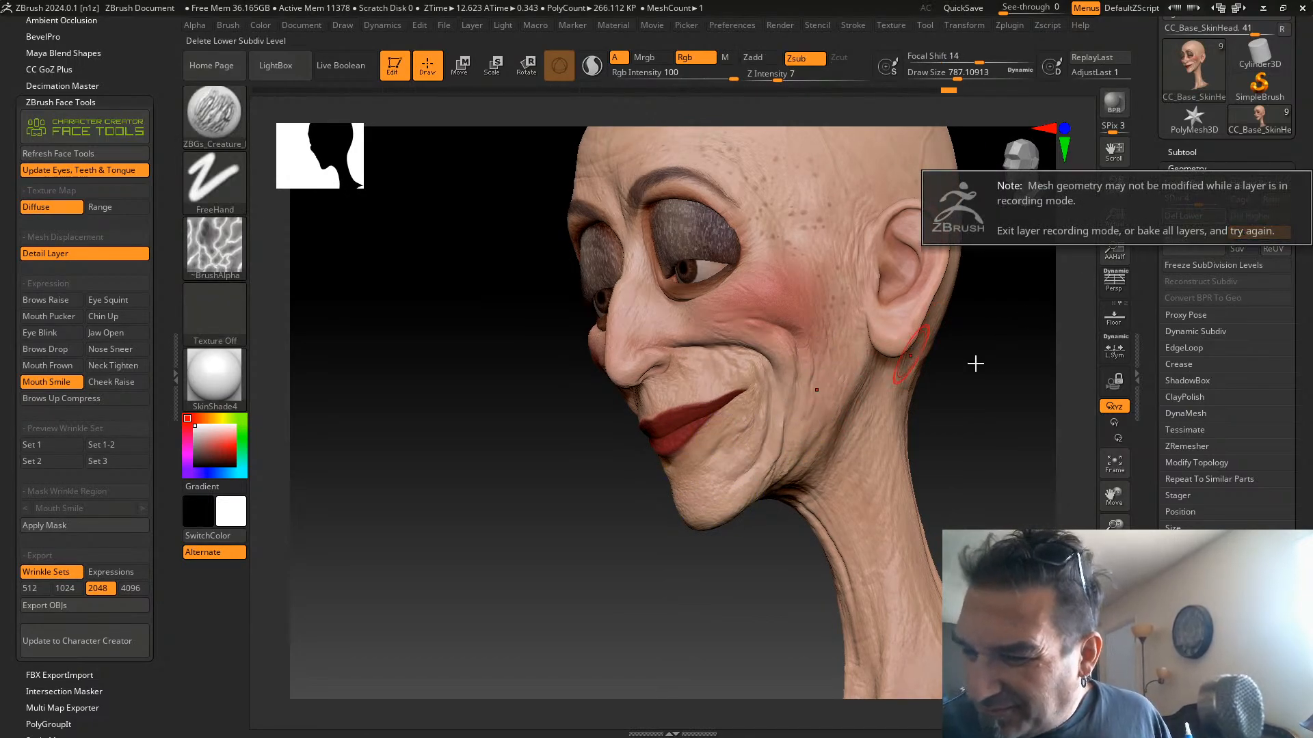
pyautogui.moveTo(1203, 201); pyautogui.dragTo(1224, 204)
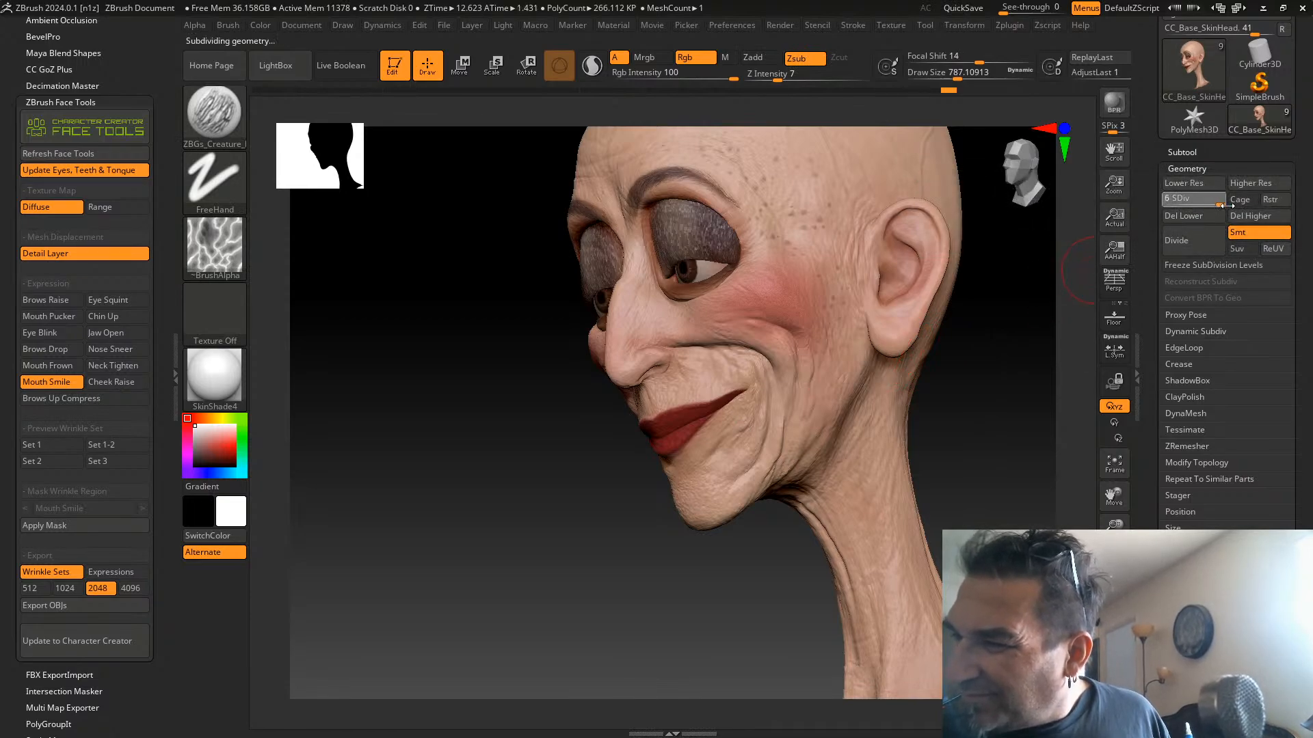
# Compare the Mouth Smile folds from a three-quarter view at subdivision levels 4 and 6
pyautogui.moveTo(985, 361); pyautogui.dragTo(748, 567)
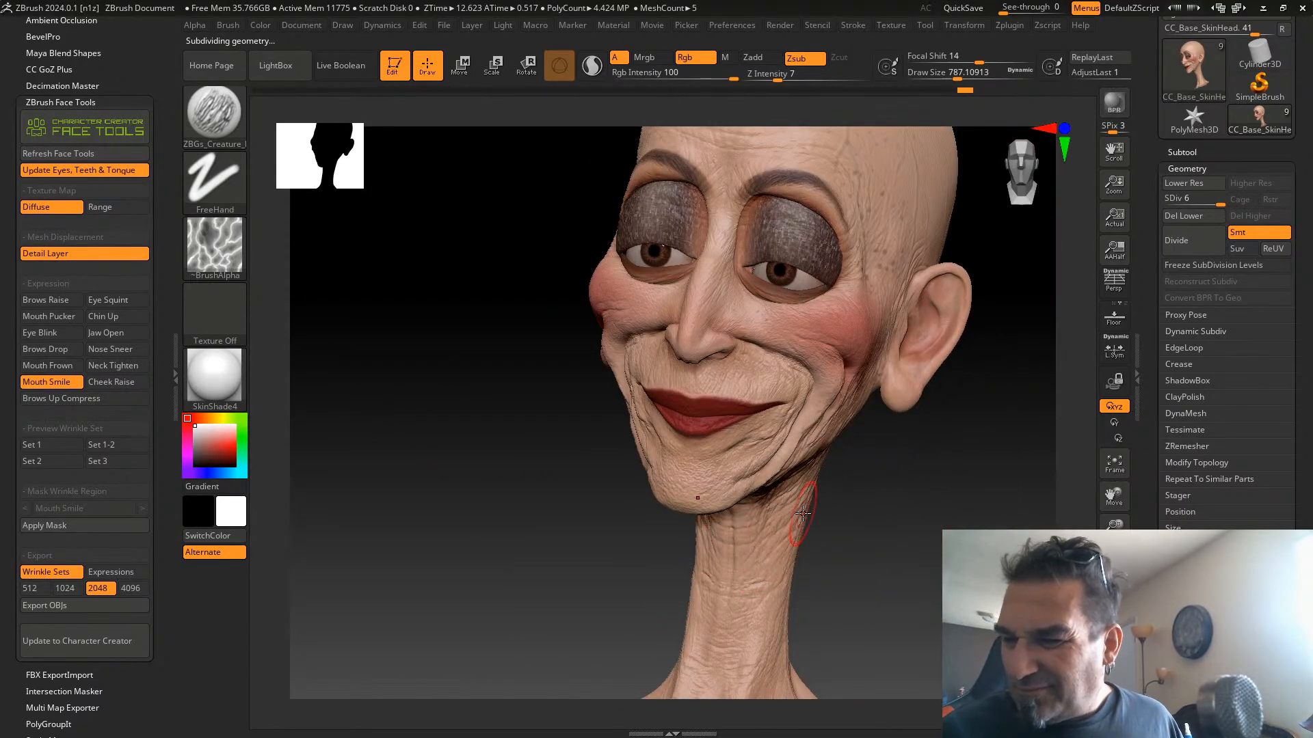
pyautogui.moveTo(1205, 198); pyautogui.dragTo(1194, 198)
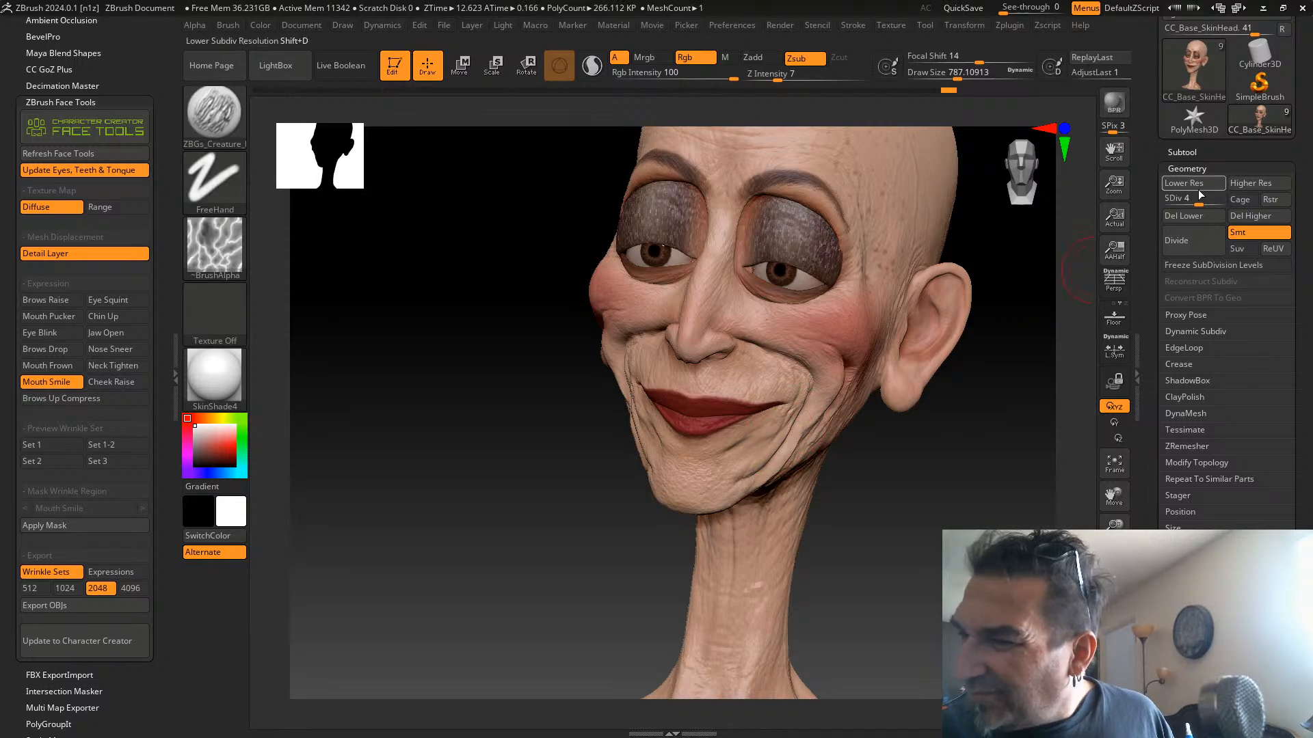
pyautogui.moveTo(1198, 198); pyautogui.dragTo(1217, 199)
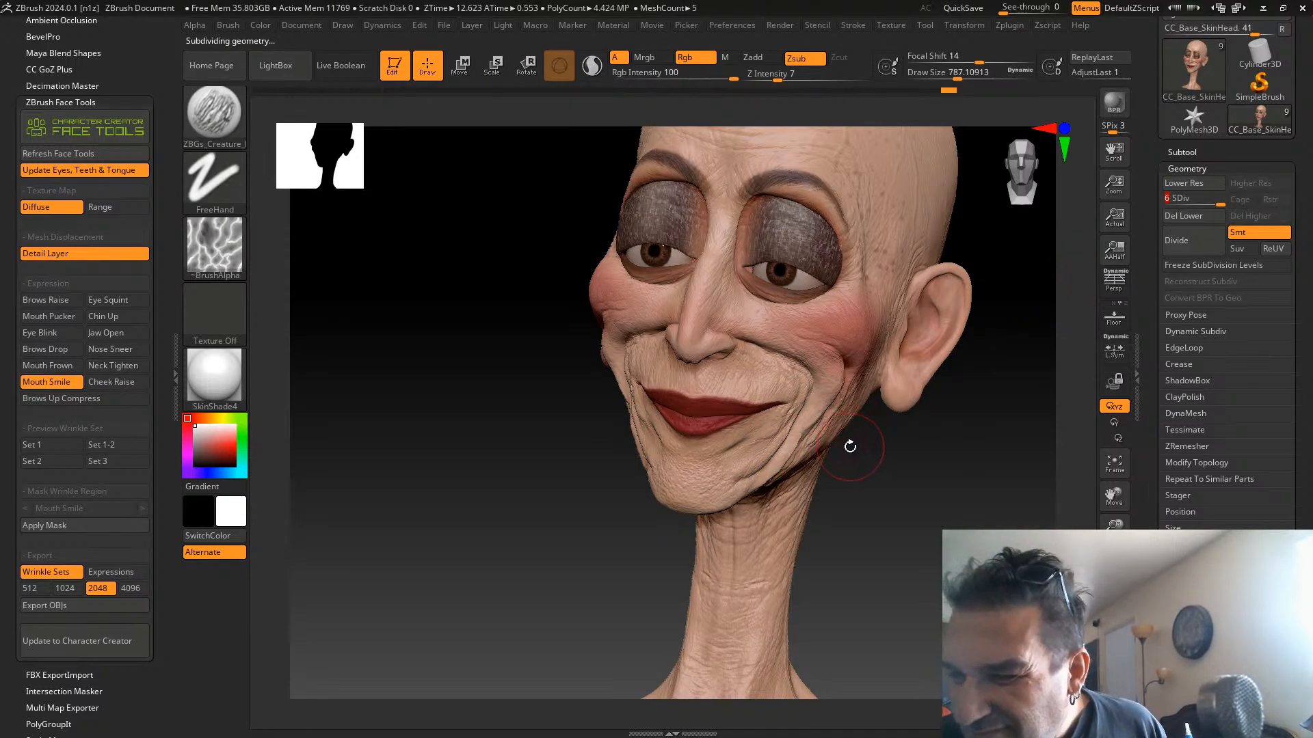
# Switch the active expression from Mouth Smile to Cheek Raise and lower the head to subdivision level 1
pyautogui.click(118, 381)
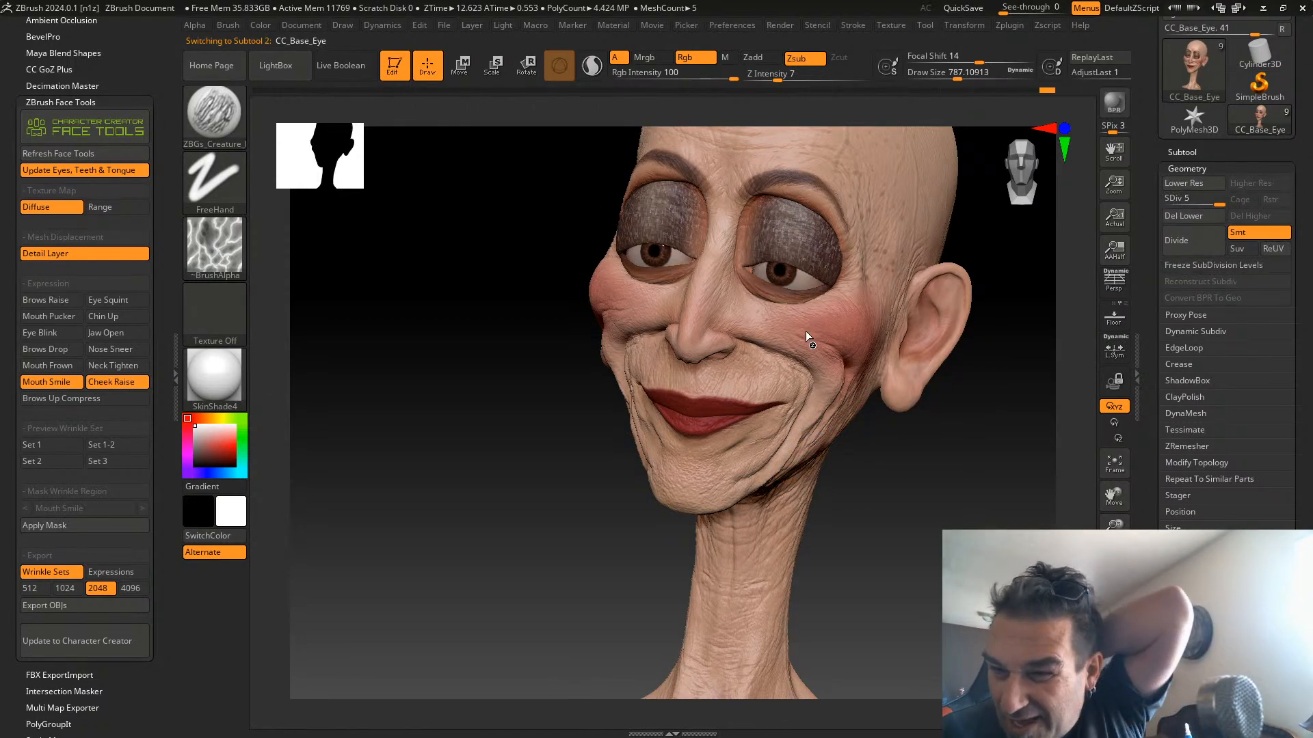
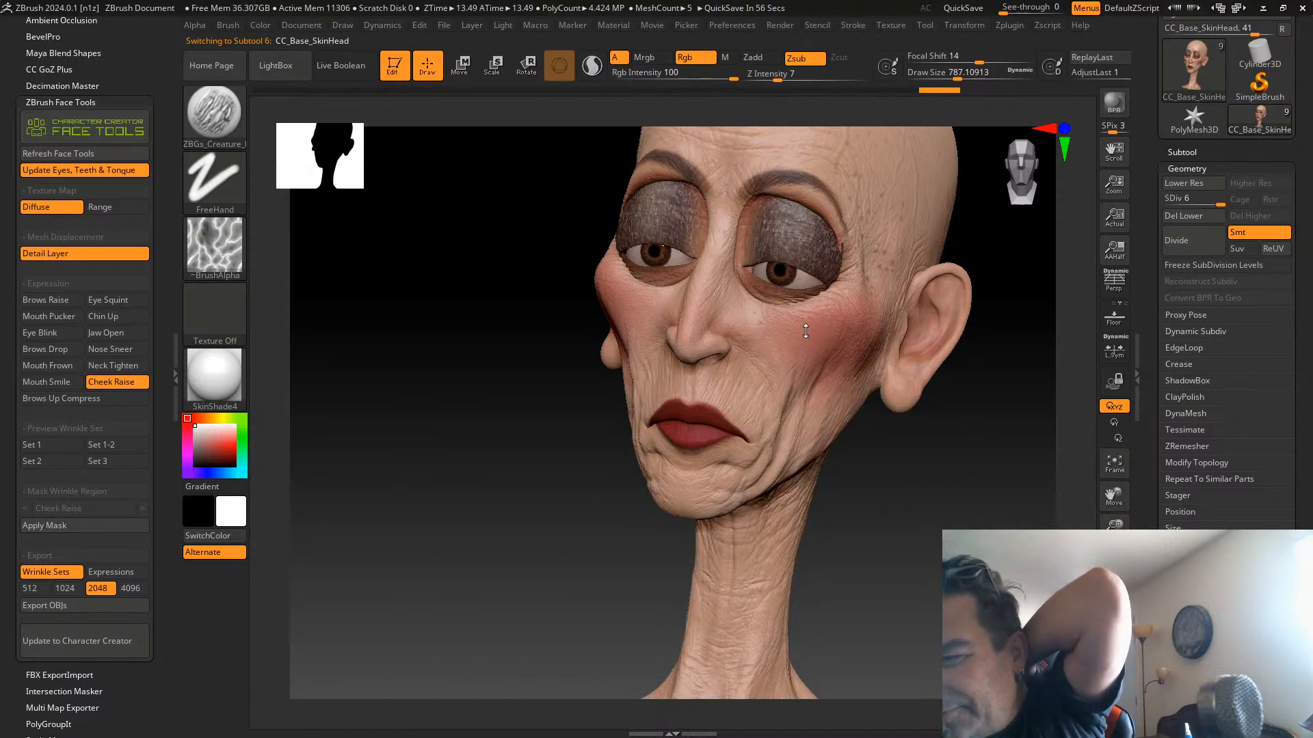
pyautogui.moveTo(900, 477); pyautogui.dragTo(911, 461)
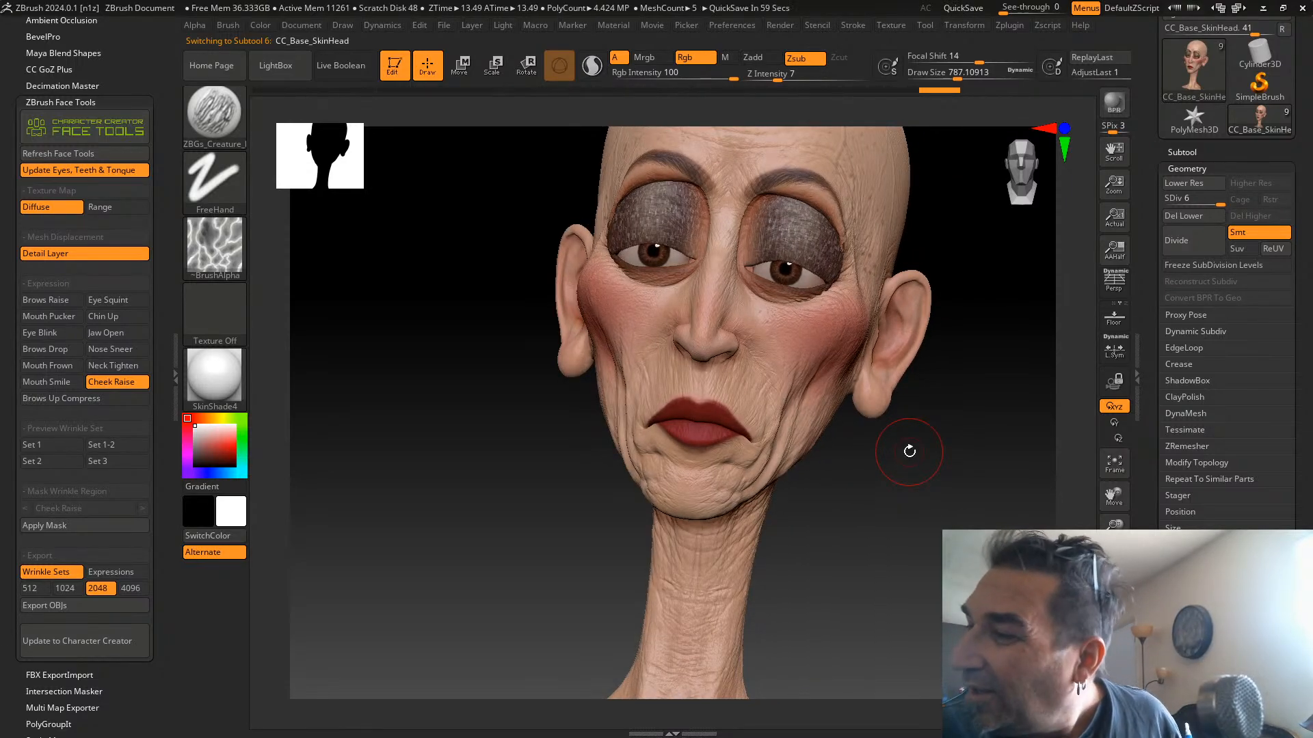
pyautogui.moveTo(1206, 199); pyautogui.dragTo(1166, 199)
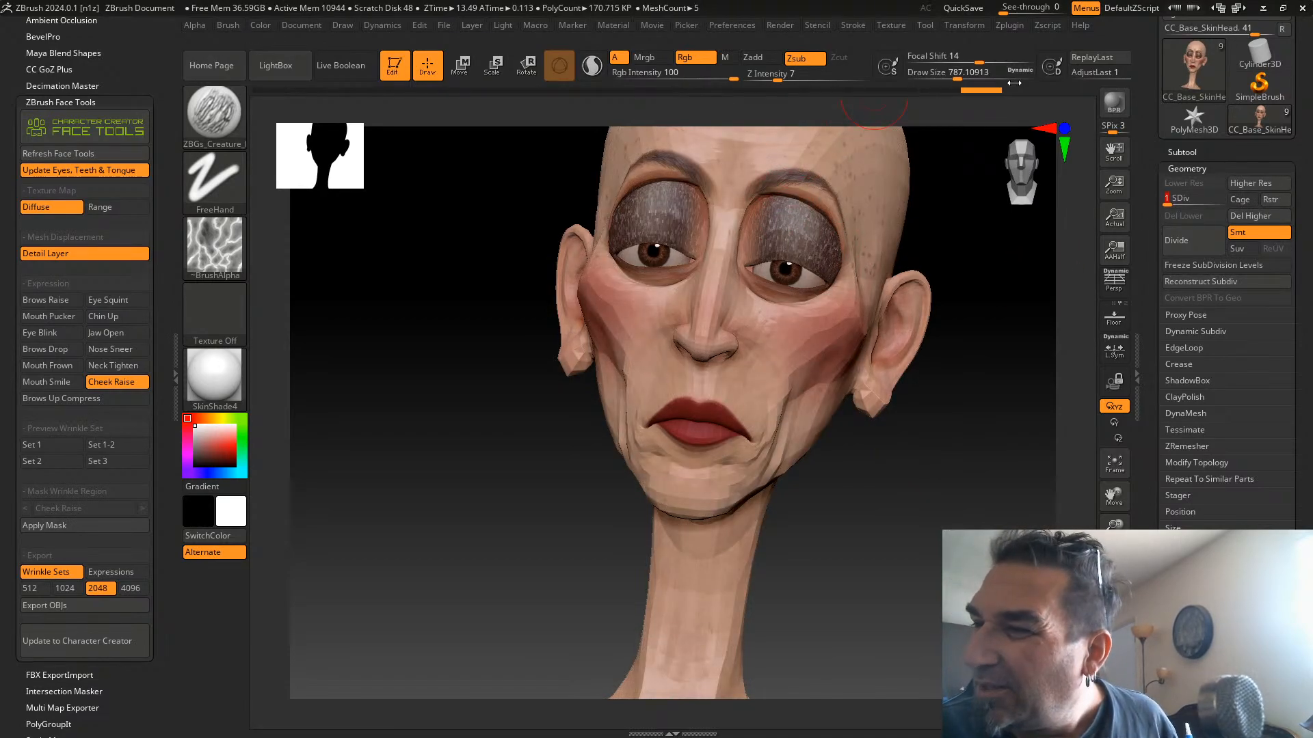
# Pull the cheeks up toward the outer eye corners with the Move brush at draw size about 1309
pyautogui.moveTo(957, 78); pyautogui.dragTo(968, 78)
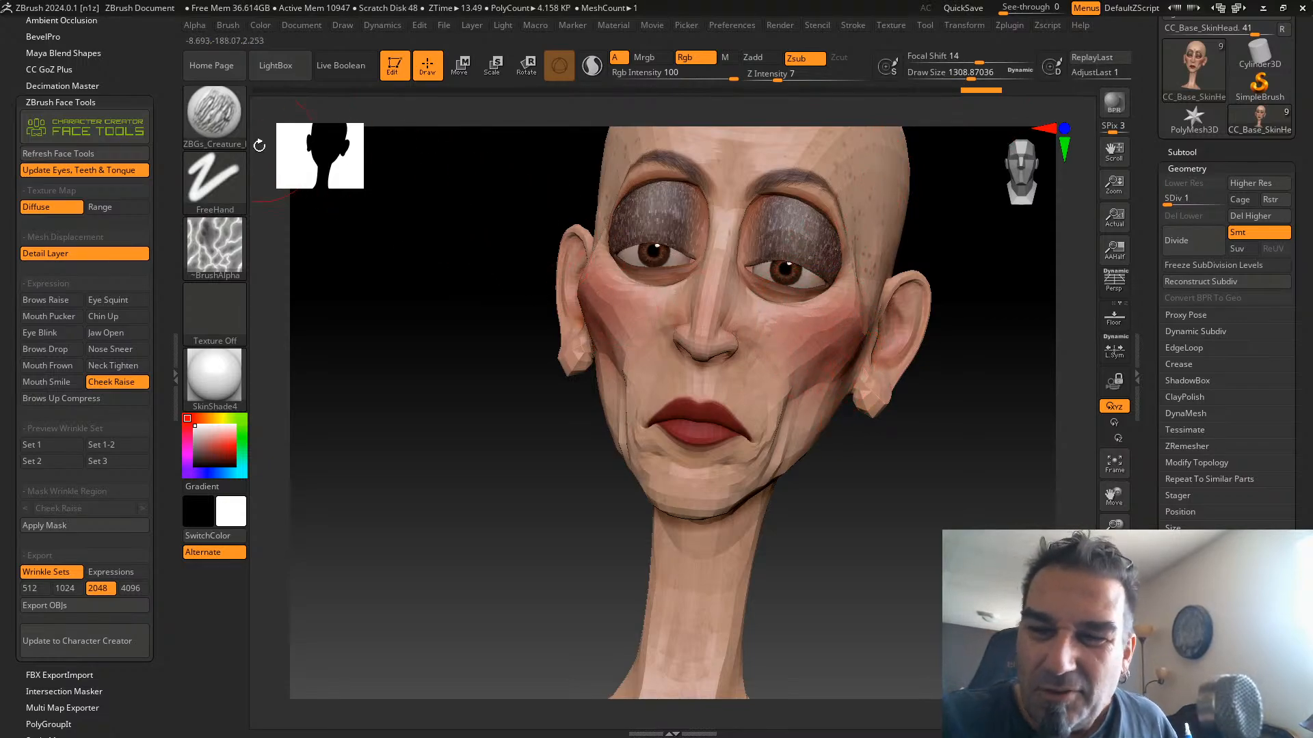
pyautogui.click(212, 114)
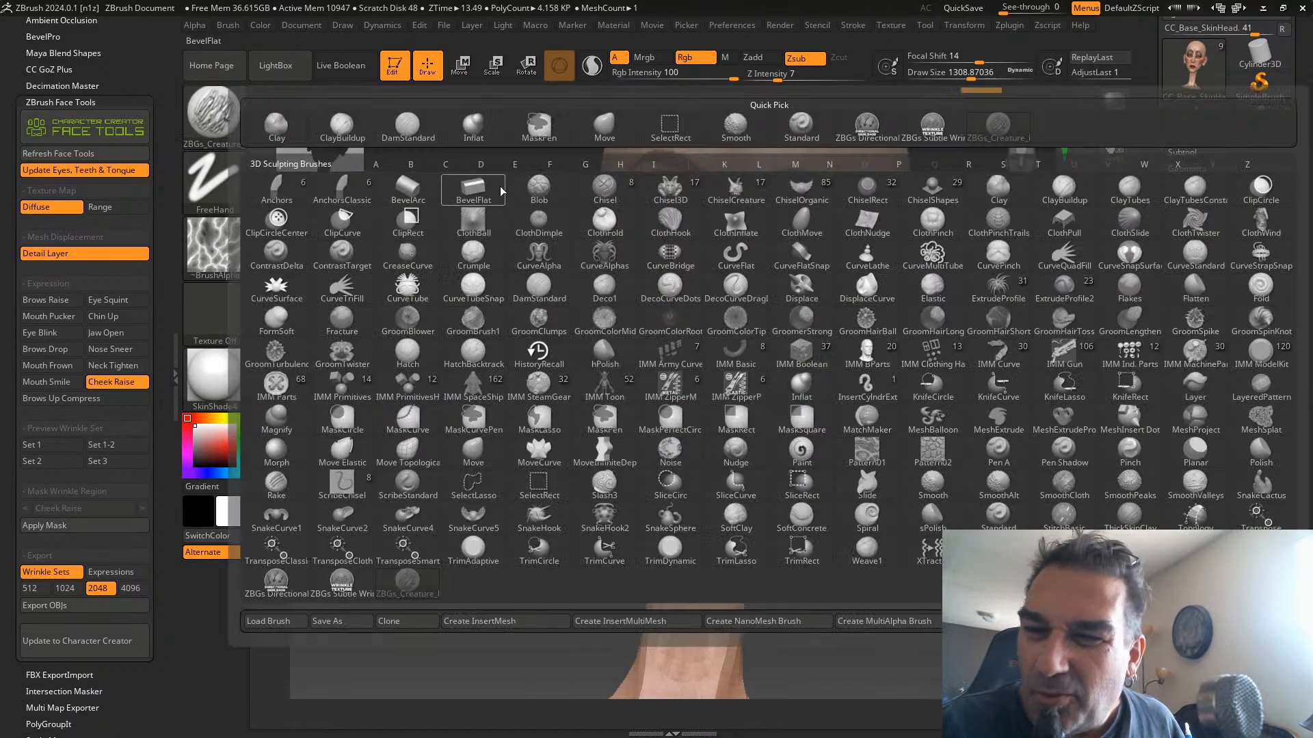
pyautogui.click(633, 125)
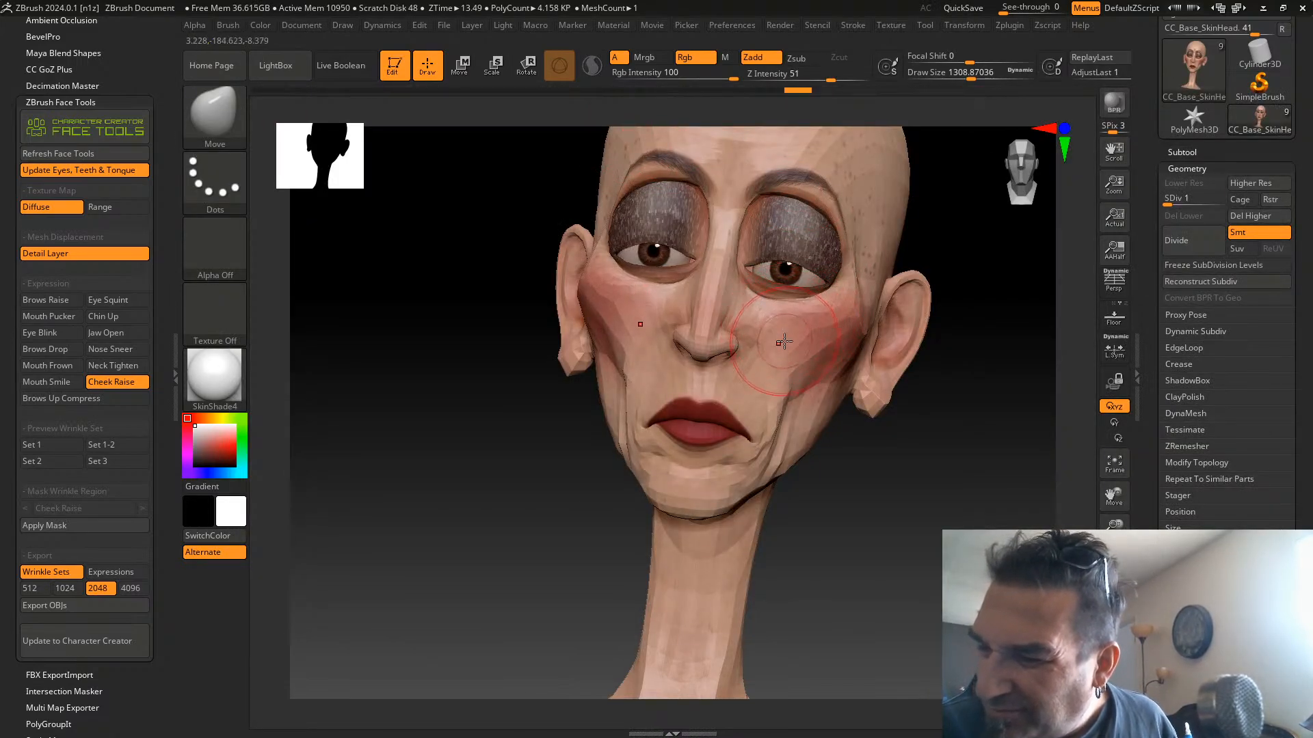
pyautogui.moveTo(828, 327)
pyautogui.mouseDown()
pyautogui.moveTo(850, 324)
pyautogui.moveTo(862, 287)
pyautogui.mouseUp()
pyautogui.moveTo(870, 344); pyautogui.dragTo(873, 342)
# Puff up the raised cheeks with the Inflat brush at draw size about 1309 and Z Intensity 8
pyautogui.moveTo(964, 489)
pyautogui.mouseDown()
pyautogui.moveTo(877, 503)
pyautogui.moveTo(804, 495)
pyautogui.mouseUp()
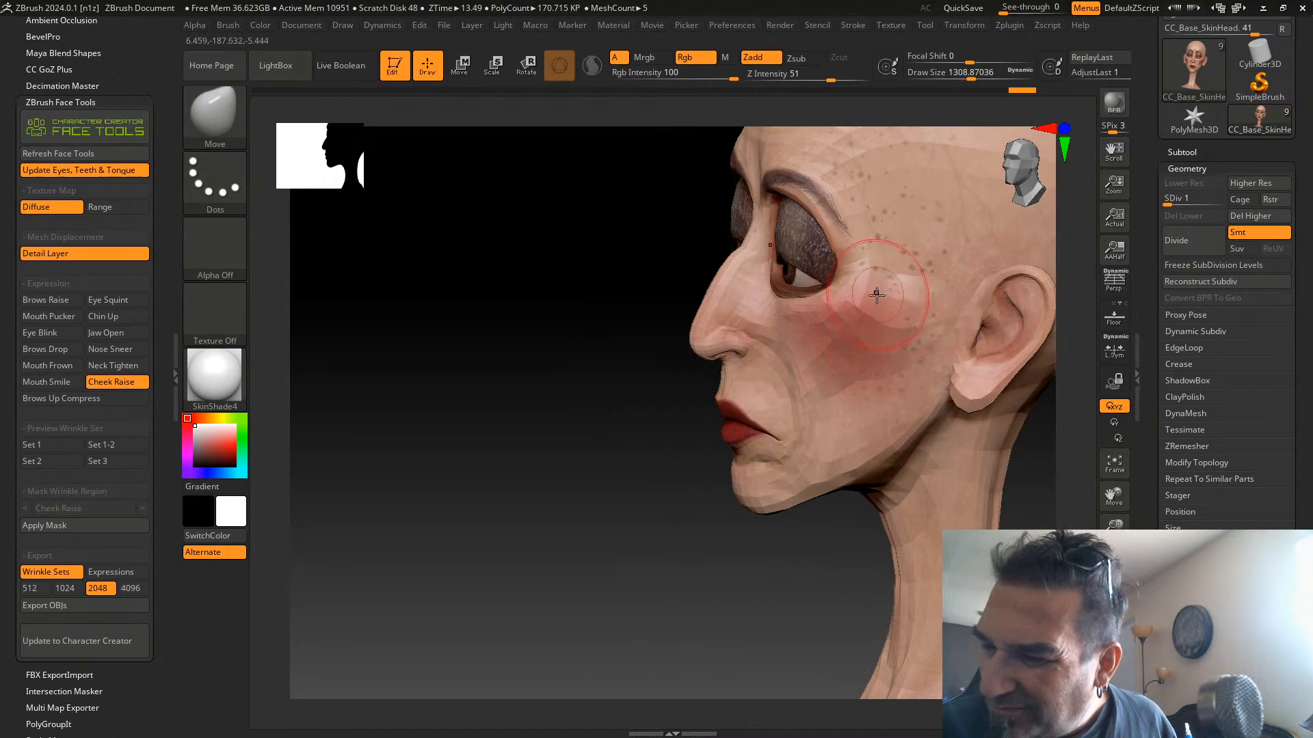
pyautogui.click(239, 102)
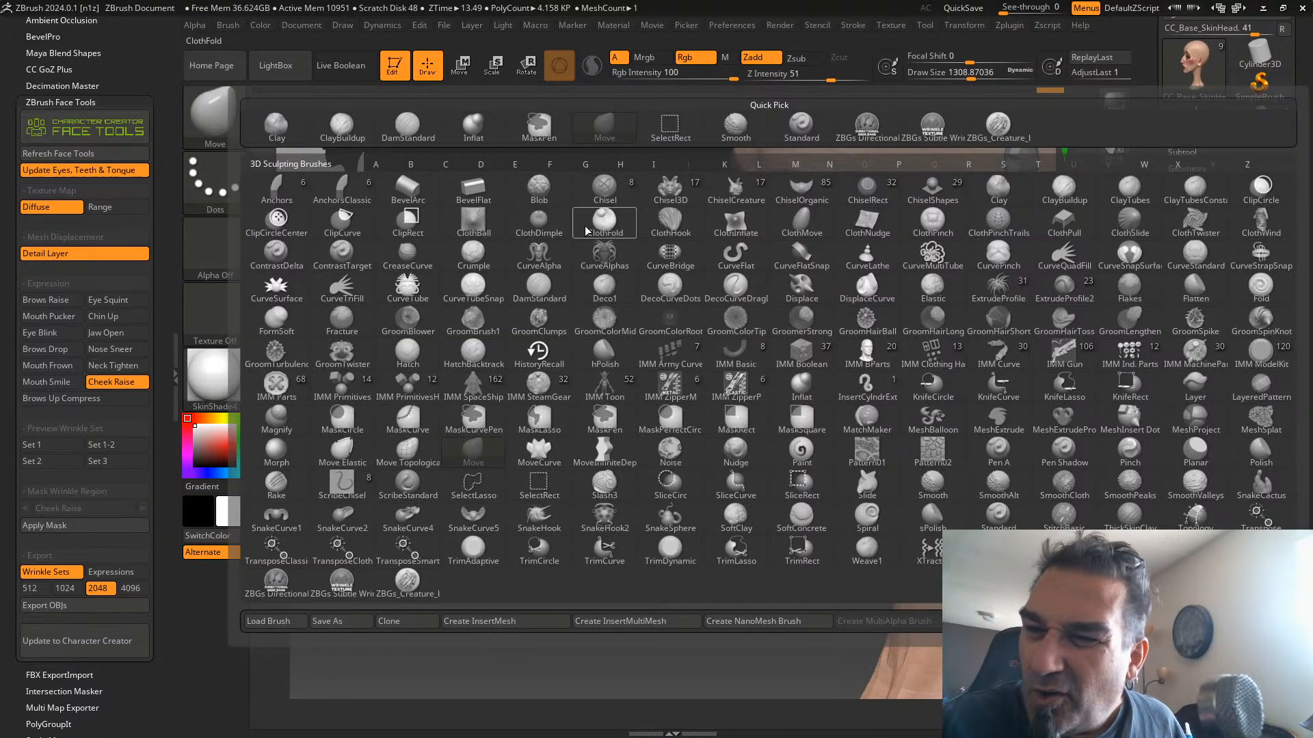
pyautogui.click(479, 124)
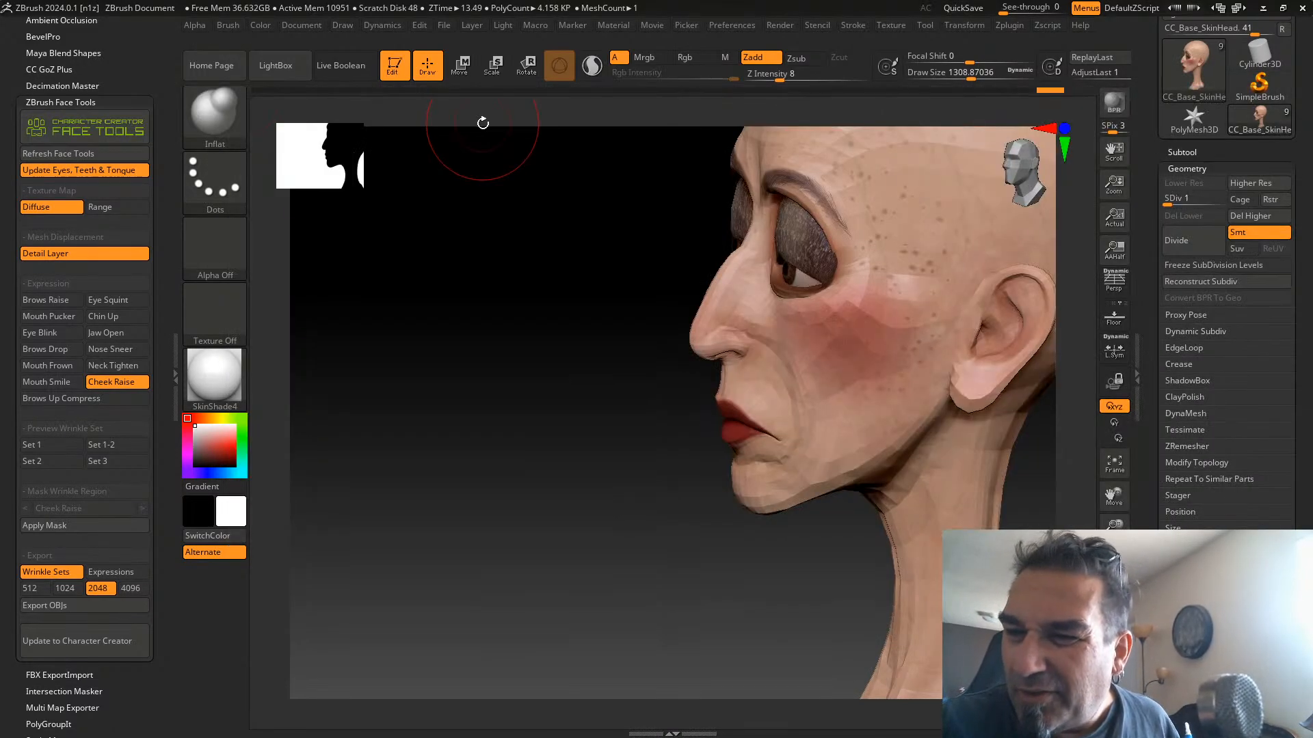
pyautogui.moveTo(482, 123); pyautogui.dragTo(806, 341)
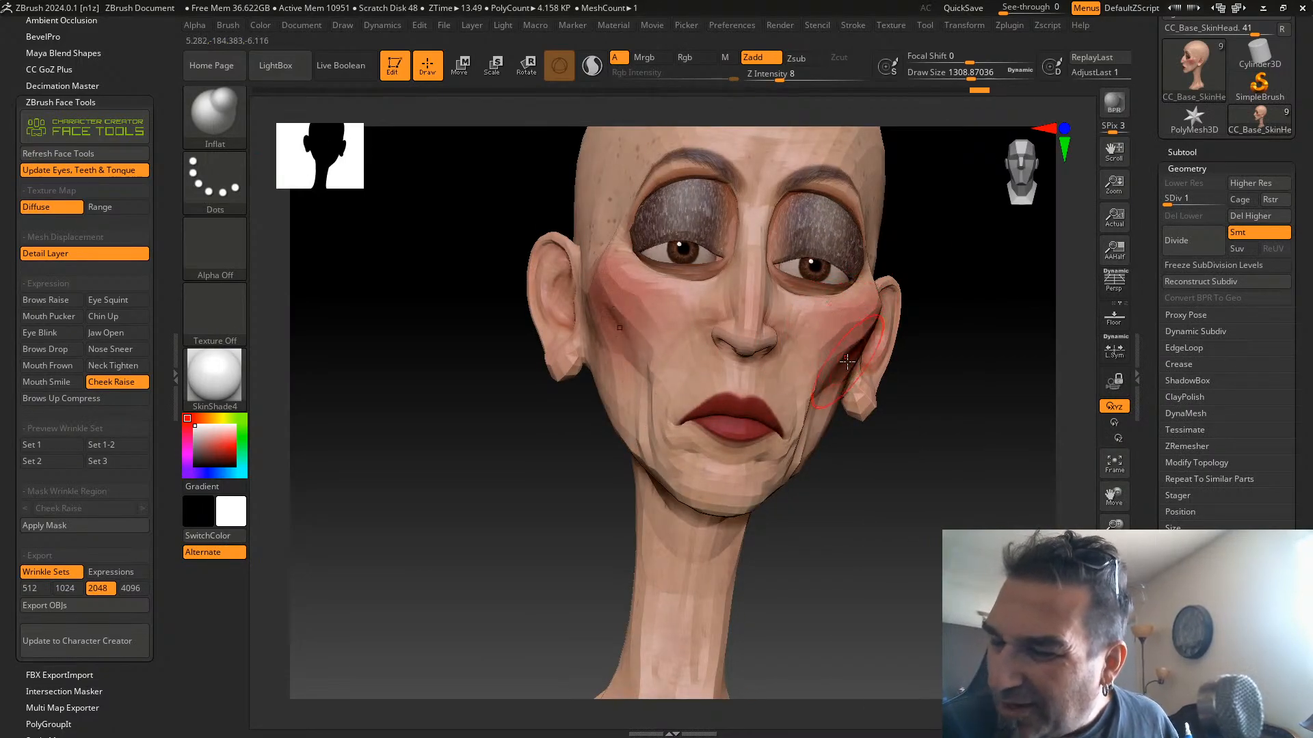
pyautogui.moveTo(492, 483)
pyautogui.mouseDown()
pyautogui.moveTo(447, 508)
pyautogui.moveTo(491, 460)
pyautogui.mouseUp()
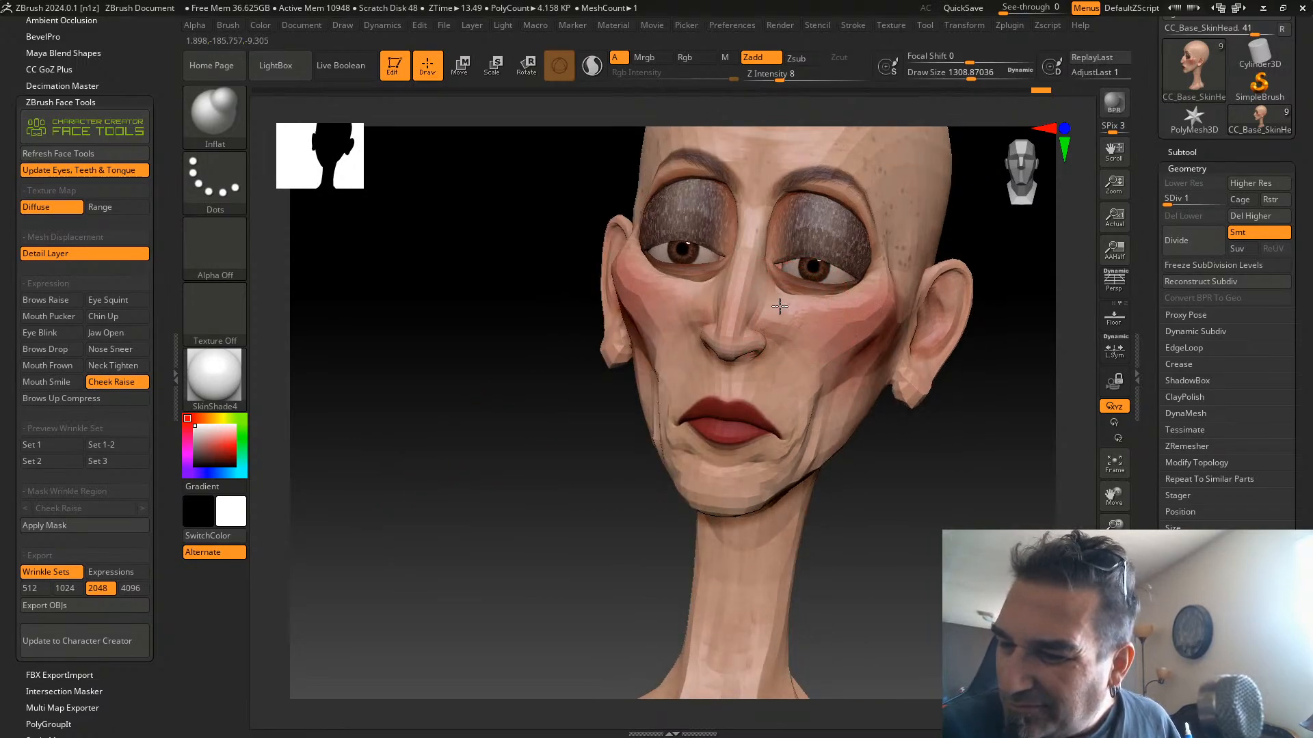
pyautogui.moveTo(551, 453); pyautogui.dragTo(571, 454)
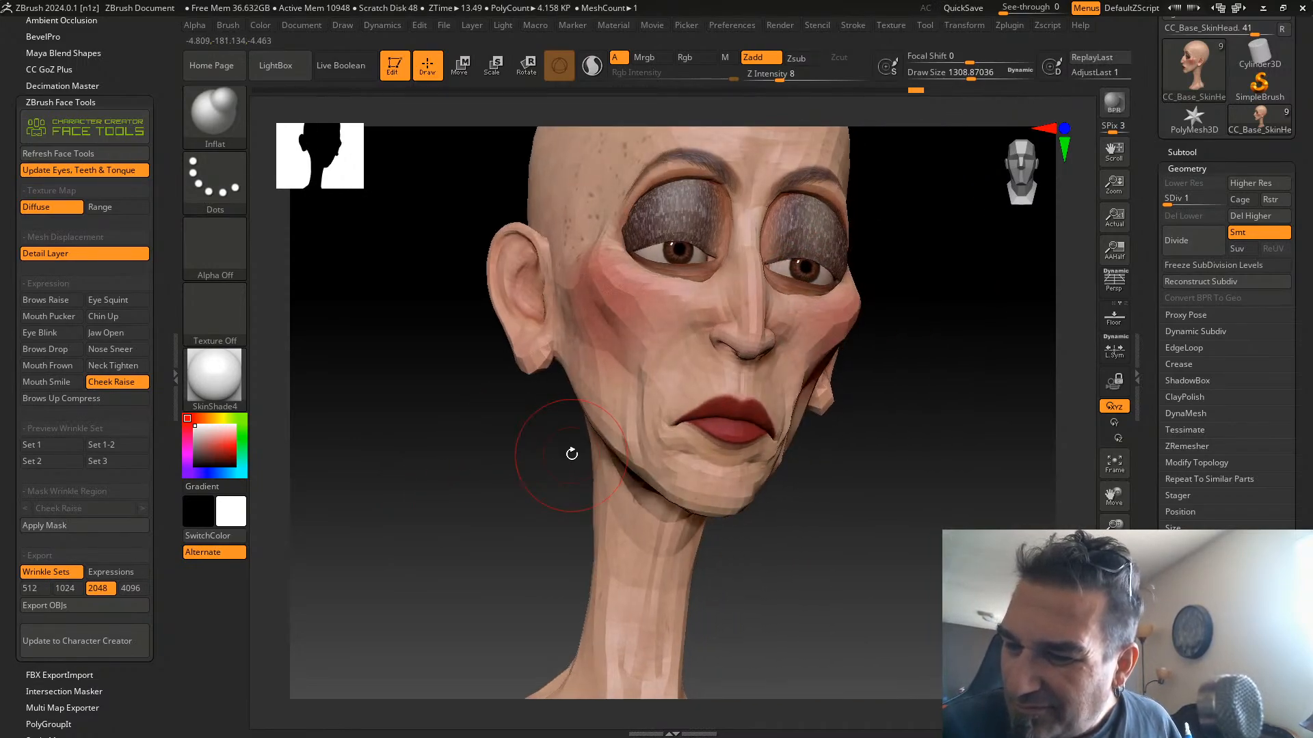
# Reshape the cheek area just below the eyes with the Move brush at Z Intensity 51
pyautogui.click(222, 102)
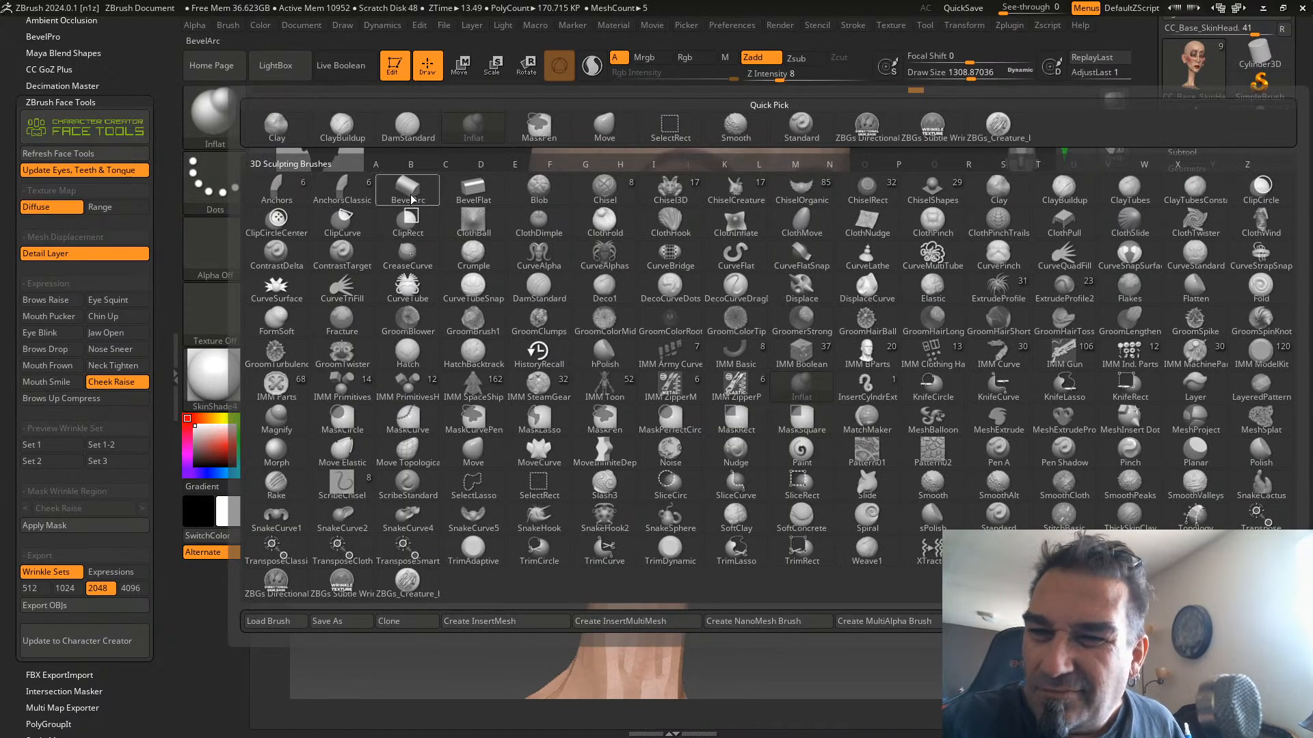
pyautogui.click(593, 129)
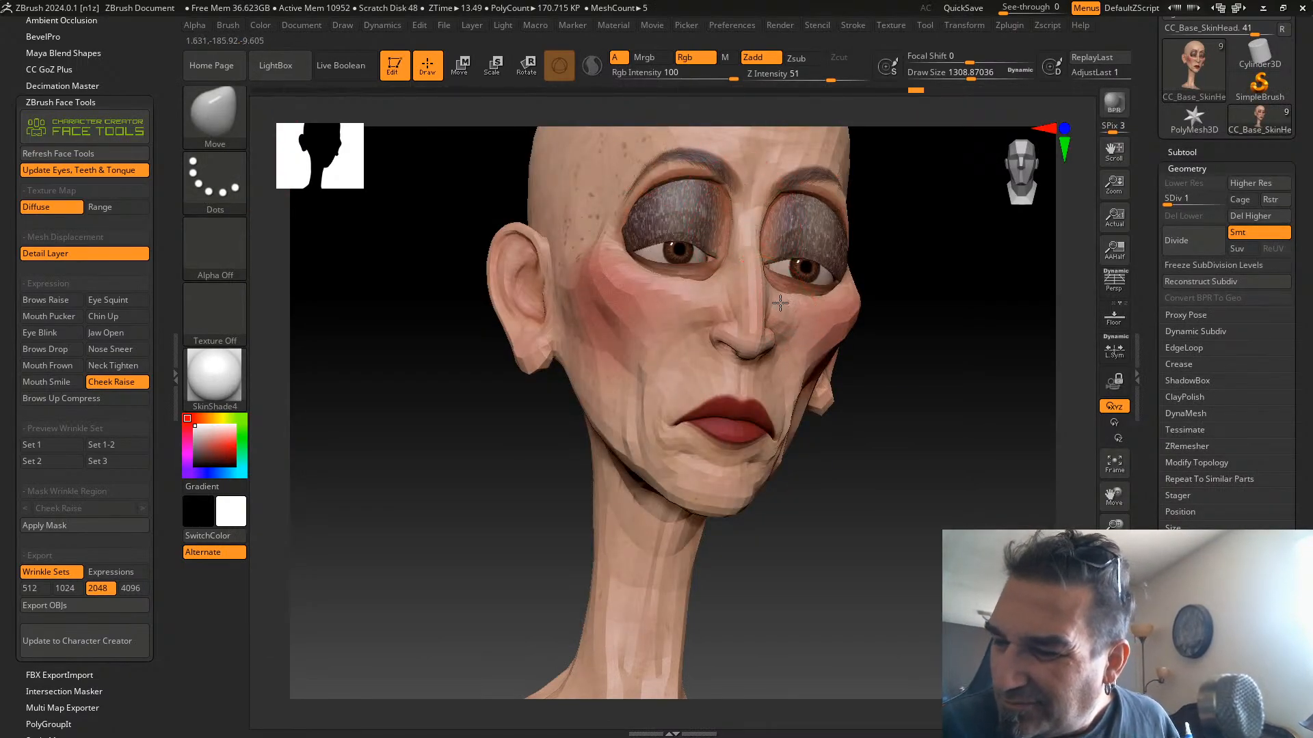
pyautogui.moveTo(780, 302); pyautogui.dragTo(780, 302)
pyautogui.moveTo(971, 383); pyautogui.dragTo(906, 391)
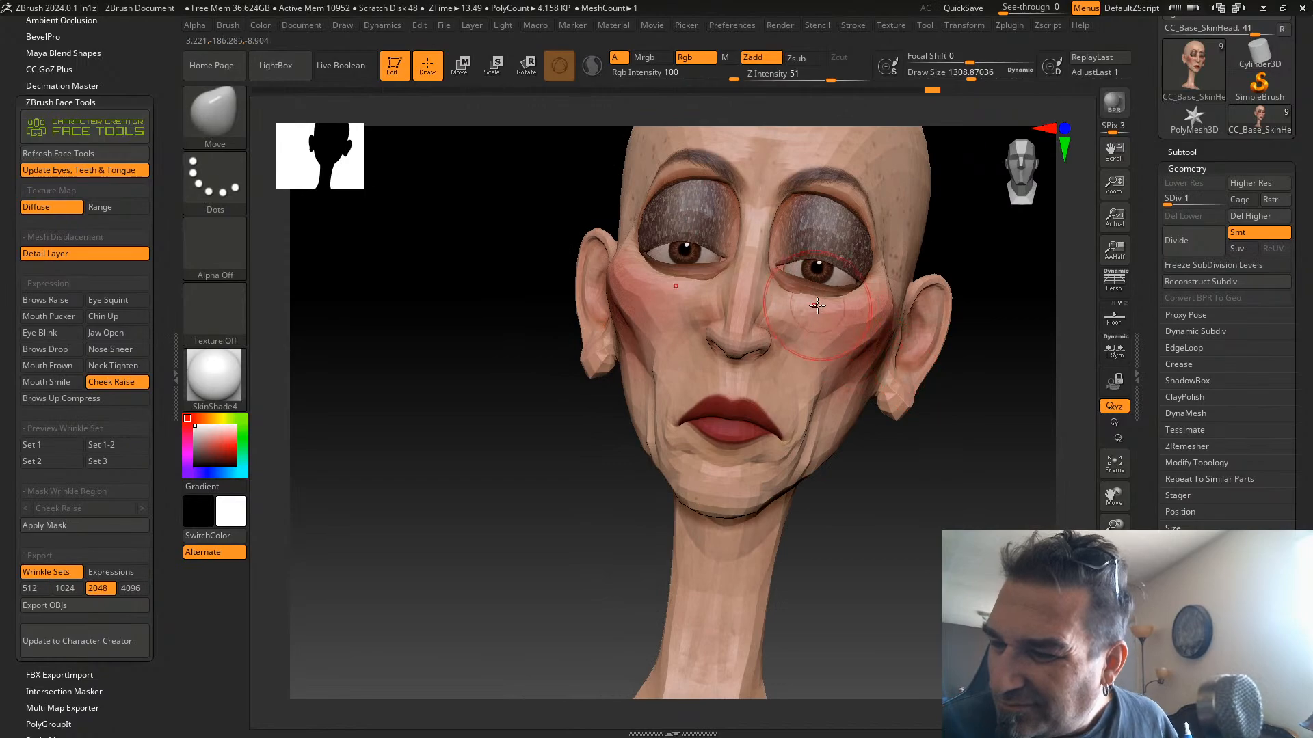
pyautogui.moveTo(814, 302); pyautogui.dragTo(807, 308)
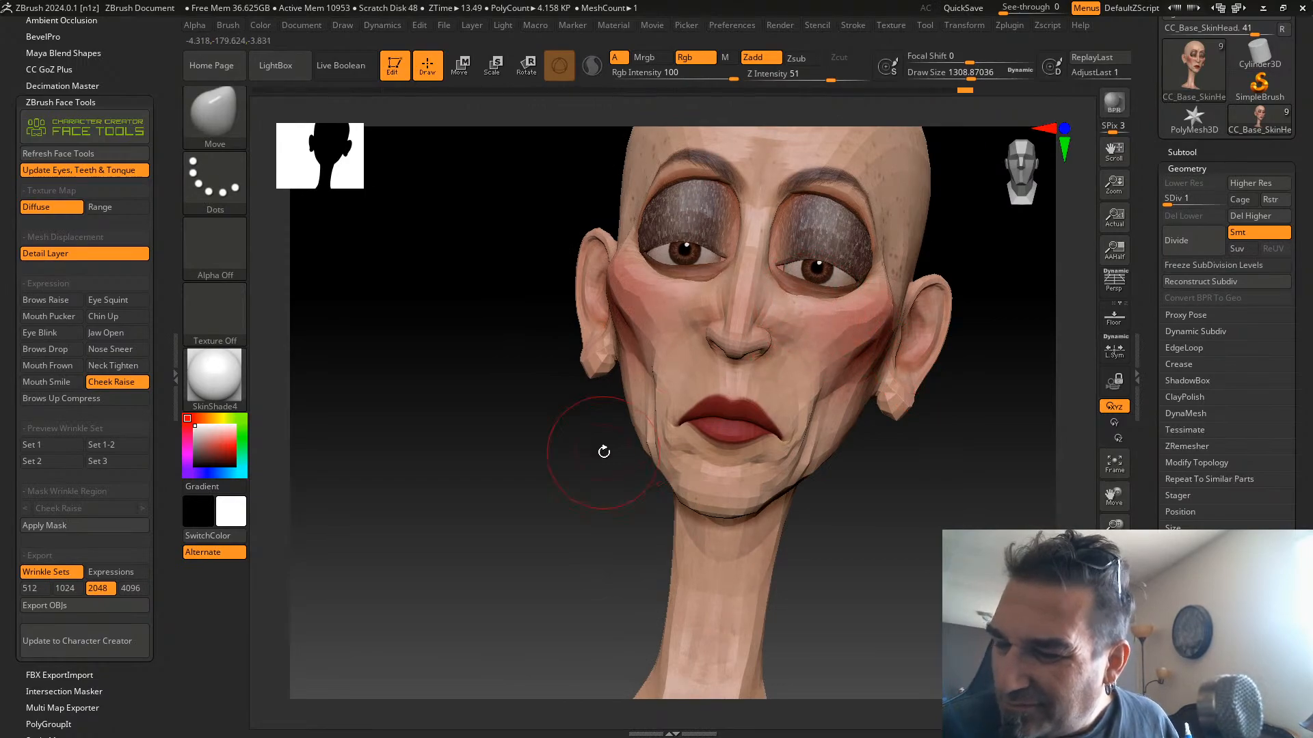
pyautogui.moveTo(601, 448); pyautogui.dragTo(504, 504)
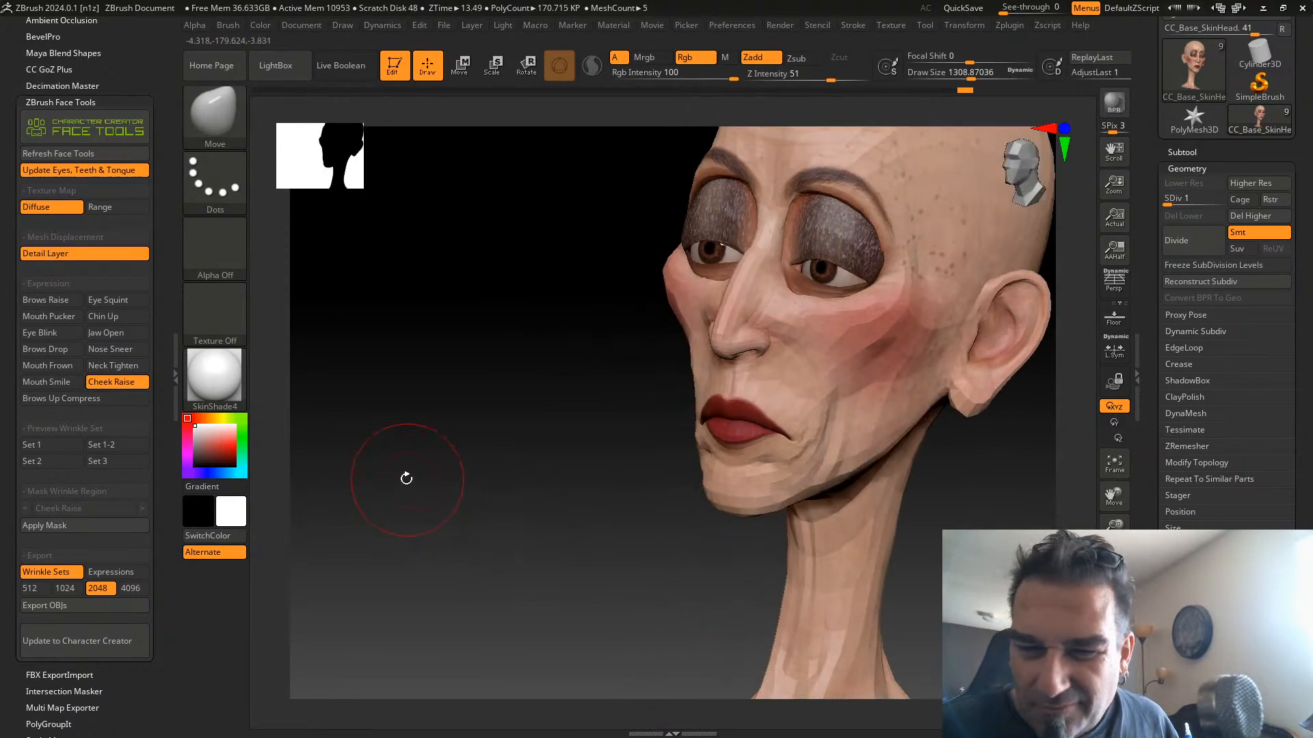
# Undo the last cheek stroke, and refine the outer cheekbones with the Smooth and Move brushes
pyautogui.press('ctrl')
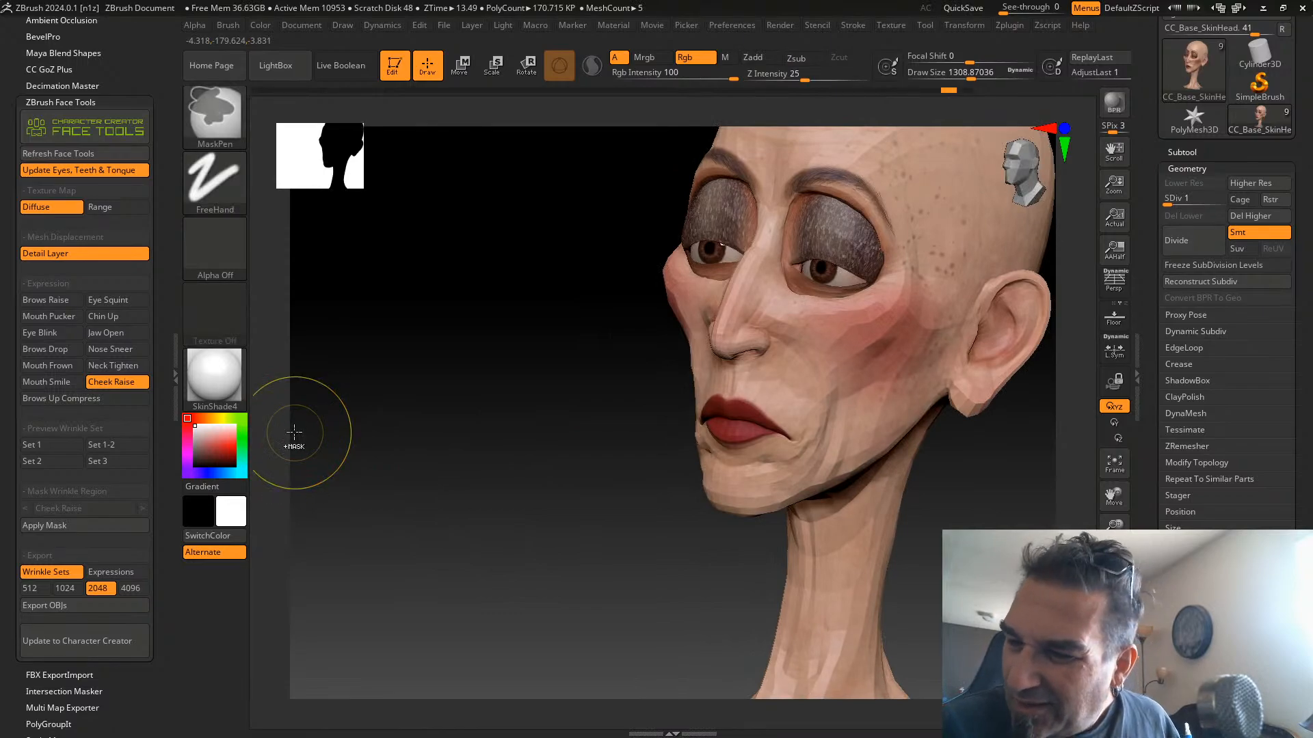
pyautogui.hotkey('ctrl', 'z')
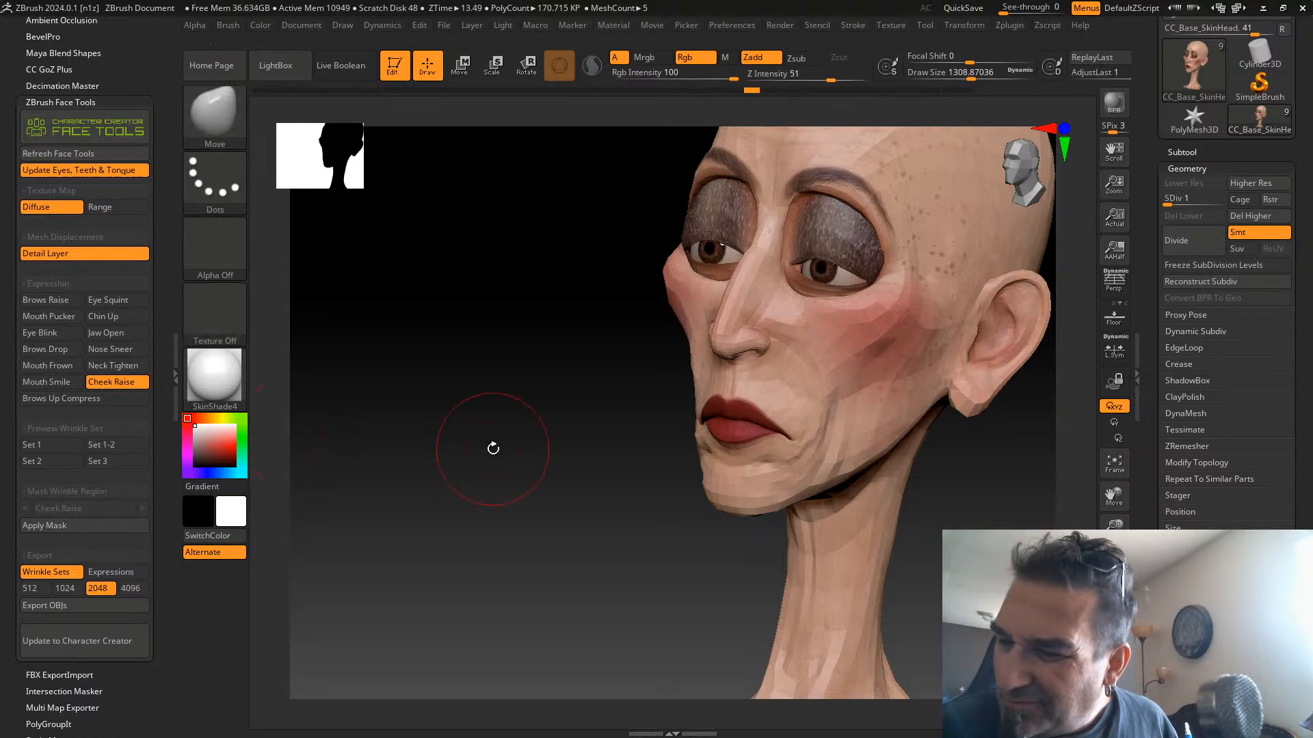
pyautogui.keyDown('shift'); pyautogui.moveTo(493, 454); pyautogui.dragTo(545, 428); pyautogui.keyUp('shift')
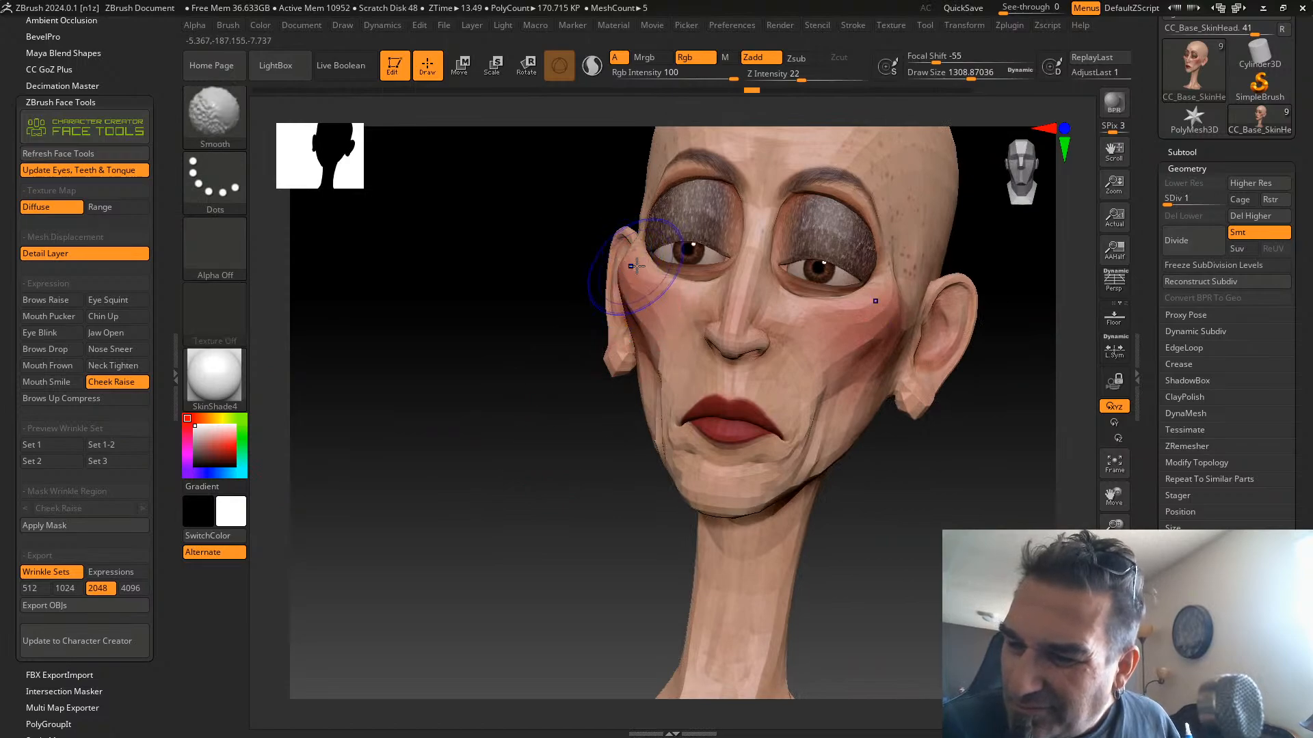
pyautogui.moveTo(856, 329); pyautogui.dragTo(873, 312)
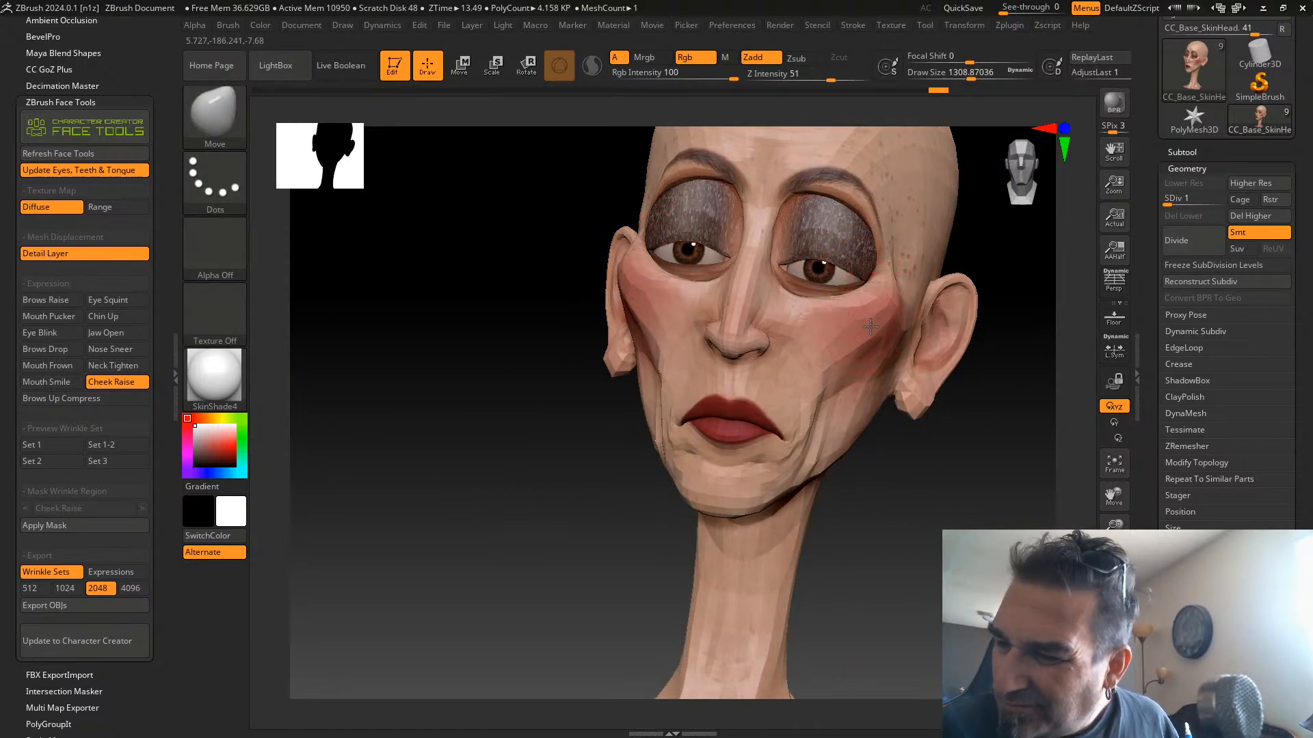
# Add more volume to the middle of the cheeks with the Inflat brush at Z Intensity 8
pyautogui.press('b')
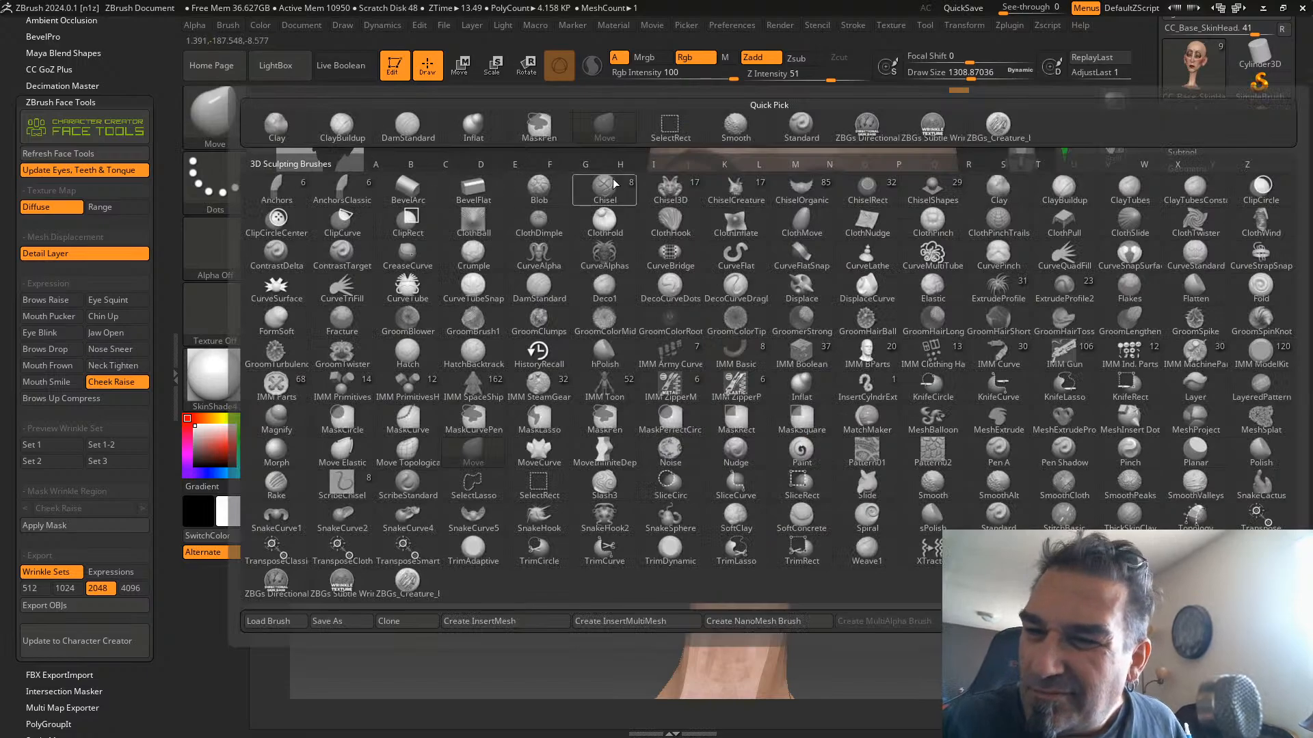
pyautogui.click(474, 125)
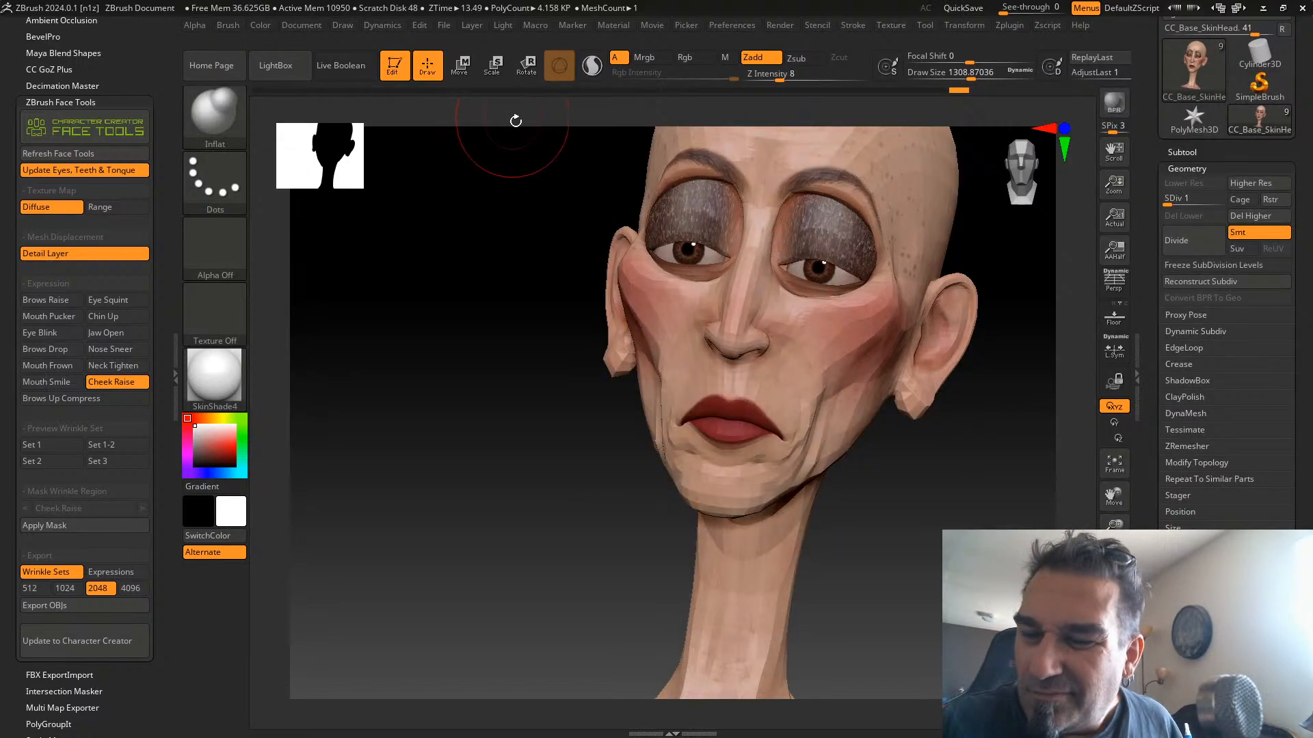
pyautogui.moveTo(841, 339); pyautogui.dragTo(818, 335)
pyautogui.moveTo(600, 470); pyautogui.dragTo(581, 481)
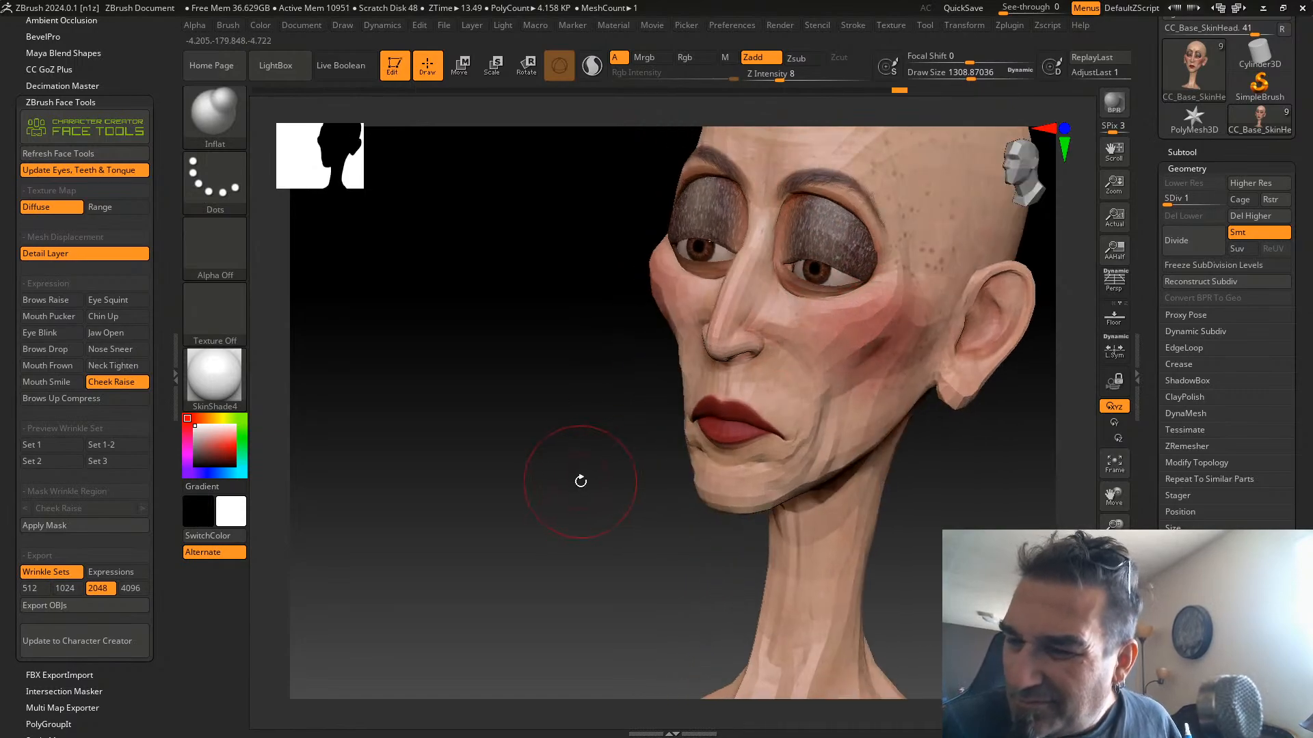
# Activate the Brows Up Compress expression and try lifting the inner brows with the Move brush at Z Intensity 48 and draw size about 537
pyautogui.click(80, 395)
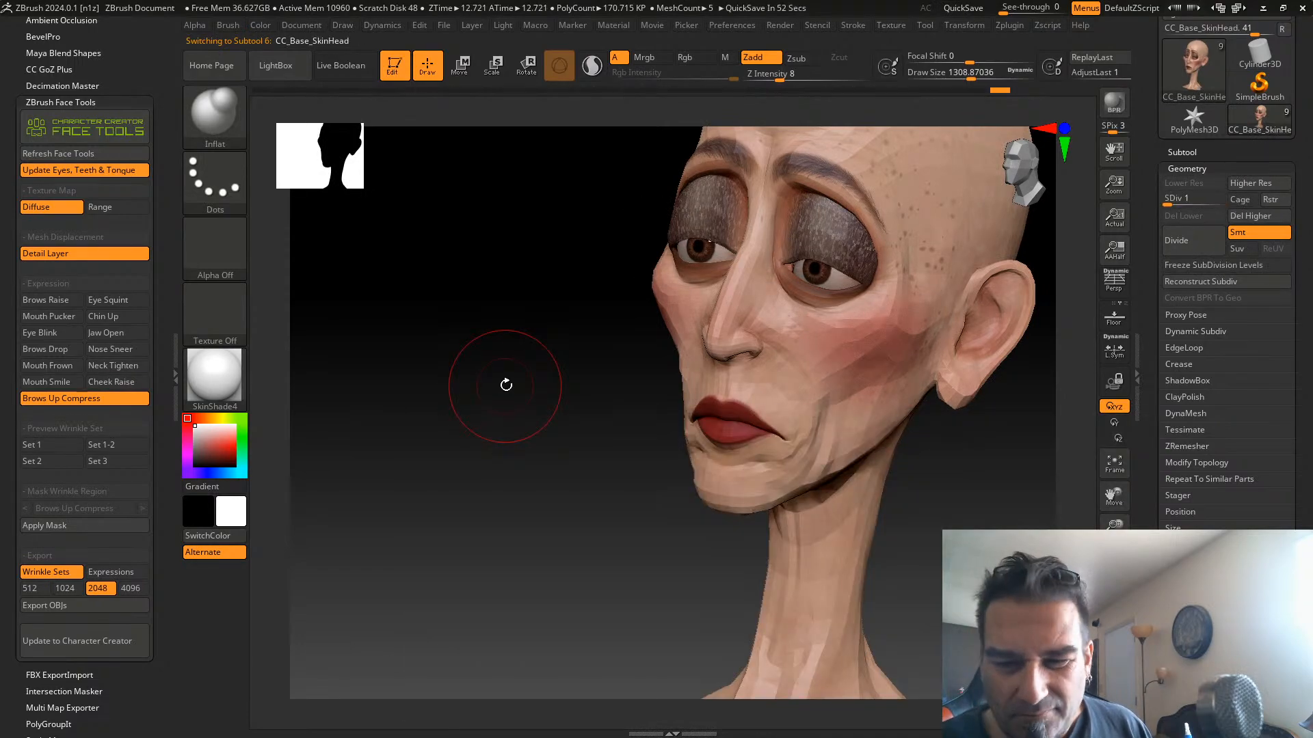
pyautogui.keyDown('alt'); pyautogui.moveTo(506, 385); pyautogui.dragTo(488, 476); pyautogui.keyUp('alt')
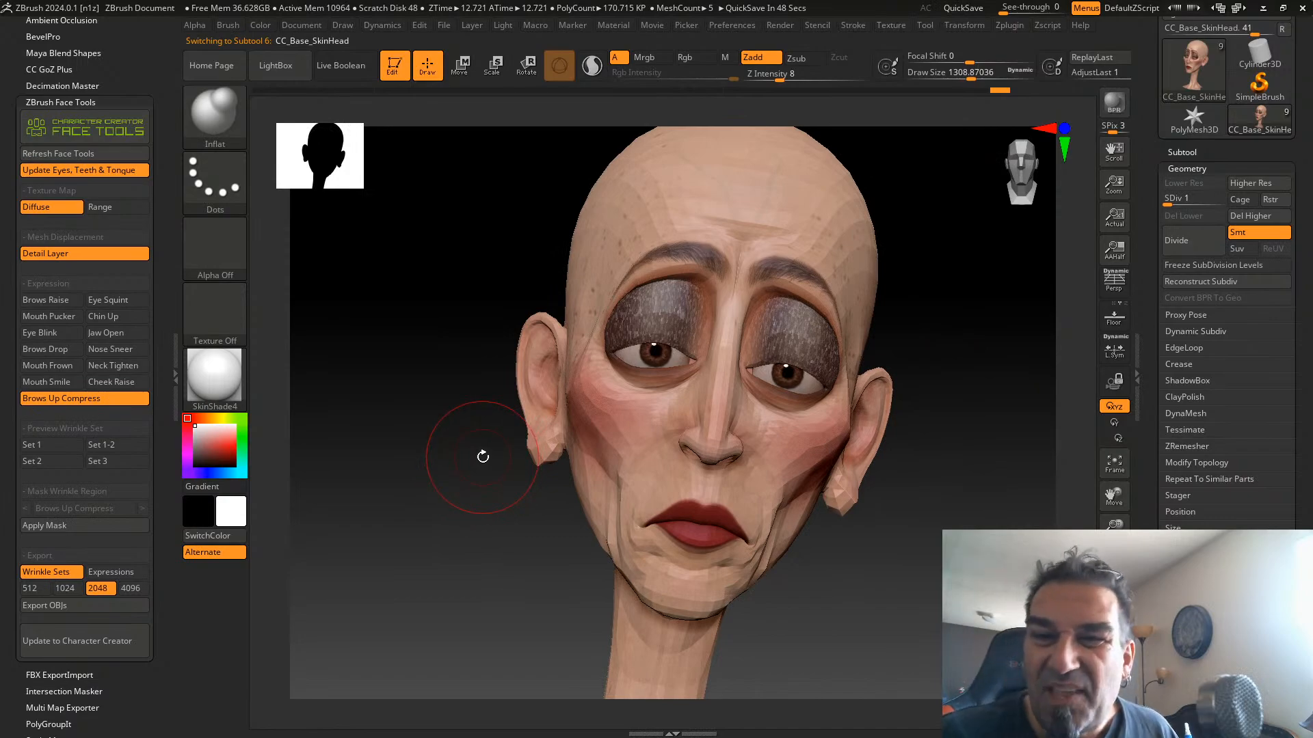
pyautogui.click(215, 106)
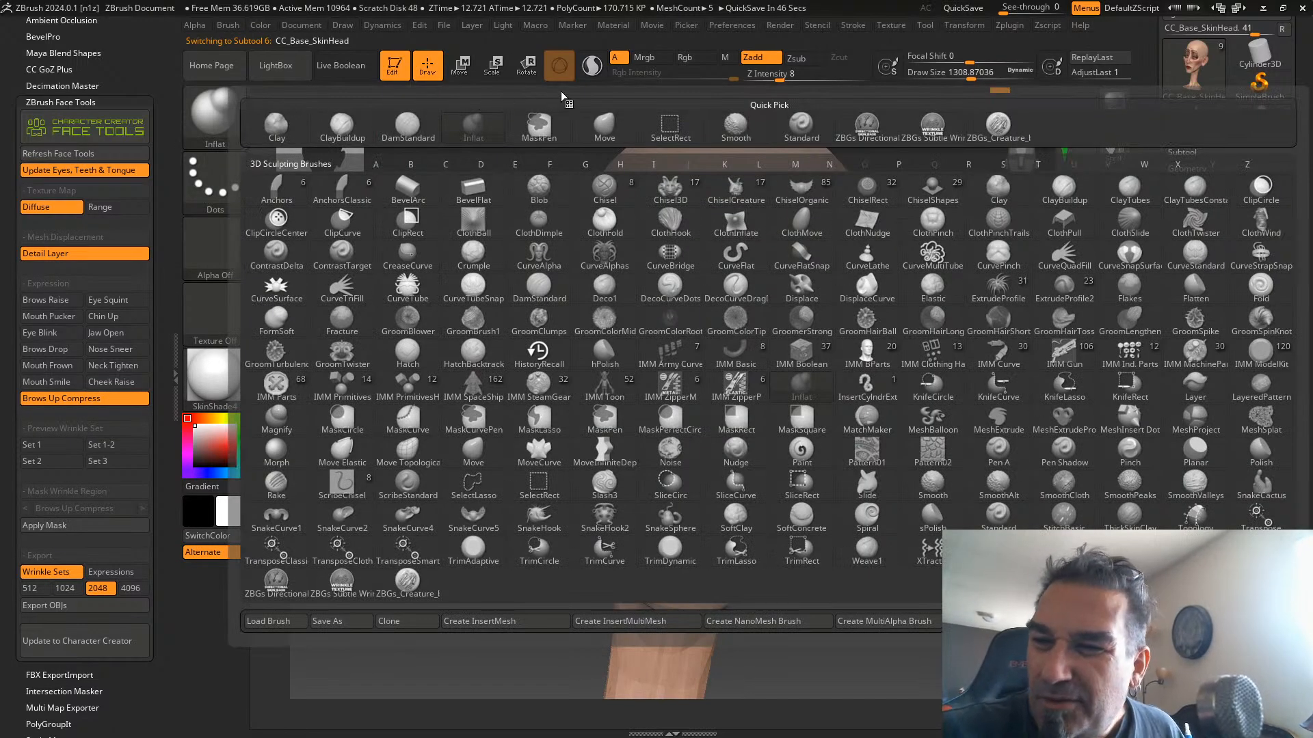
pyautogui.click(605, 127)
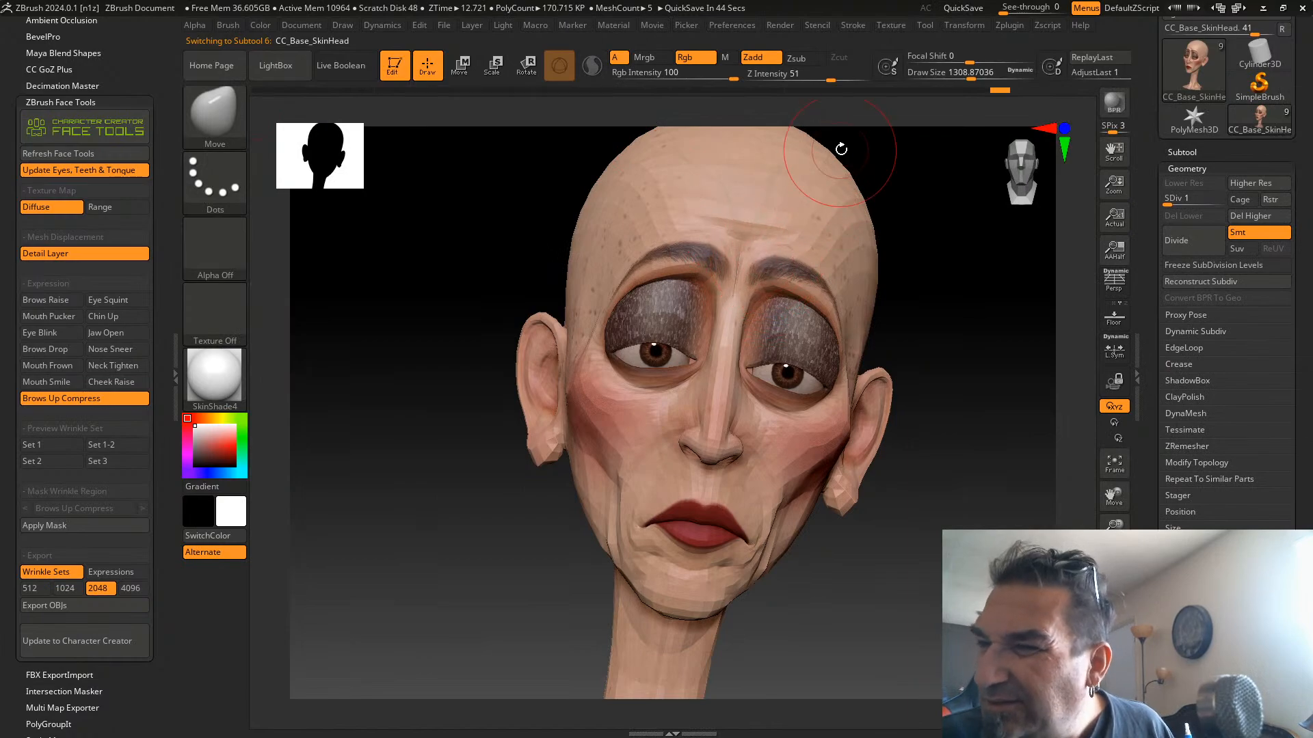
pyautogui.moveTo(828, 80); pyautogui.dragTo(823, 80)
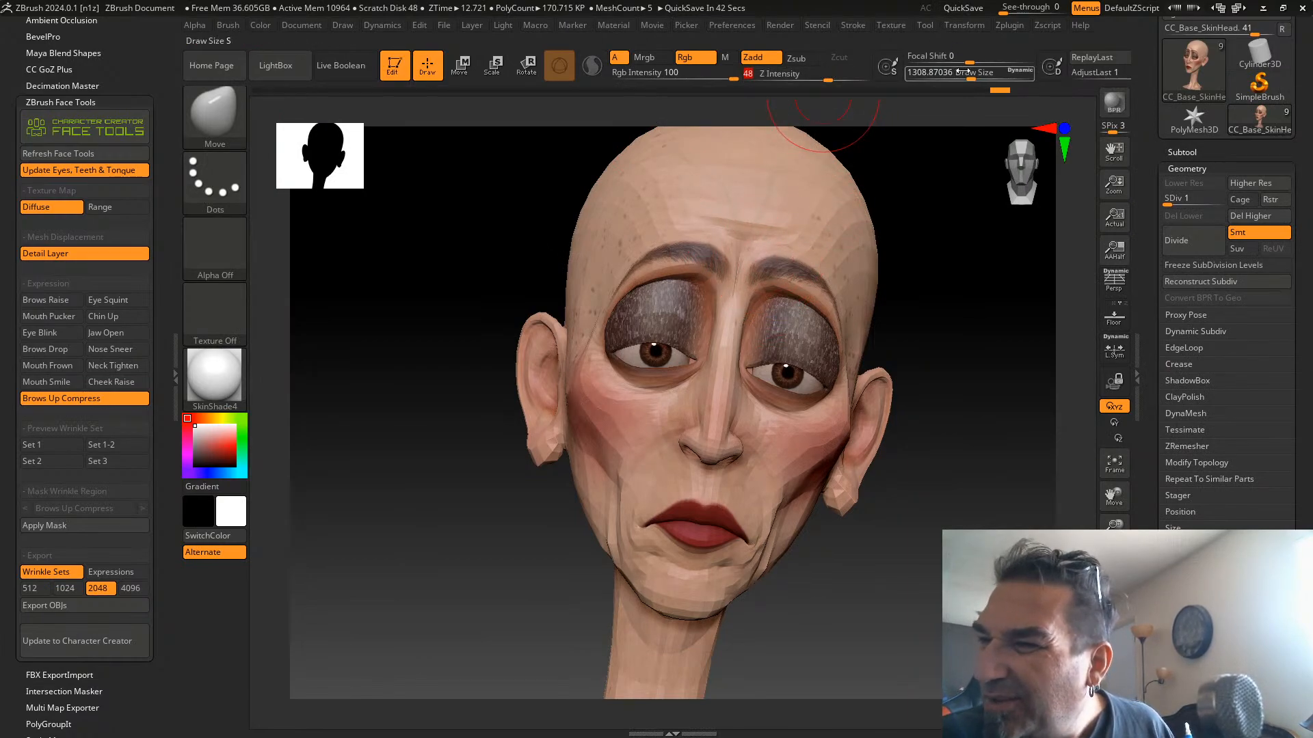
pyautogui.moveTo(971, 72); pyautogui.dragTo(949, 72)
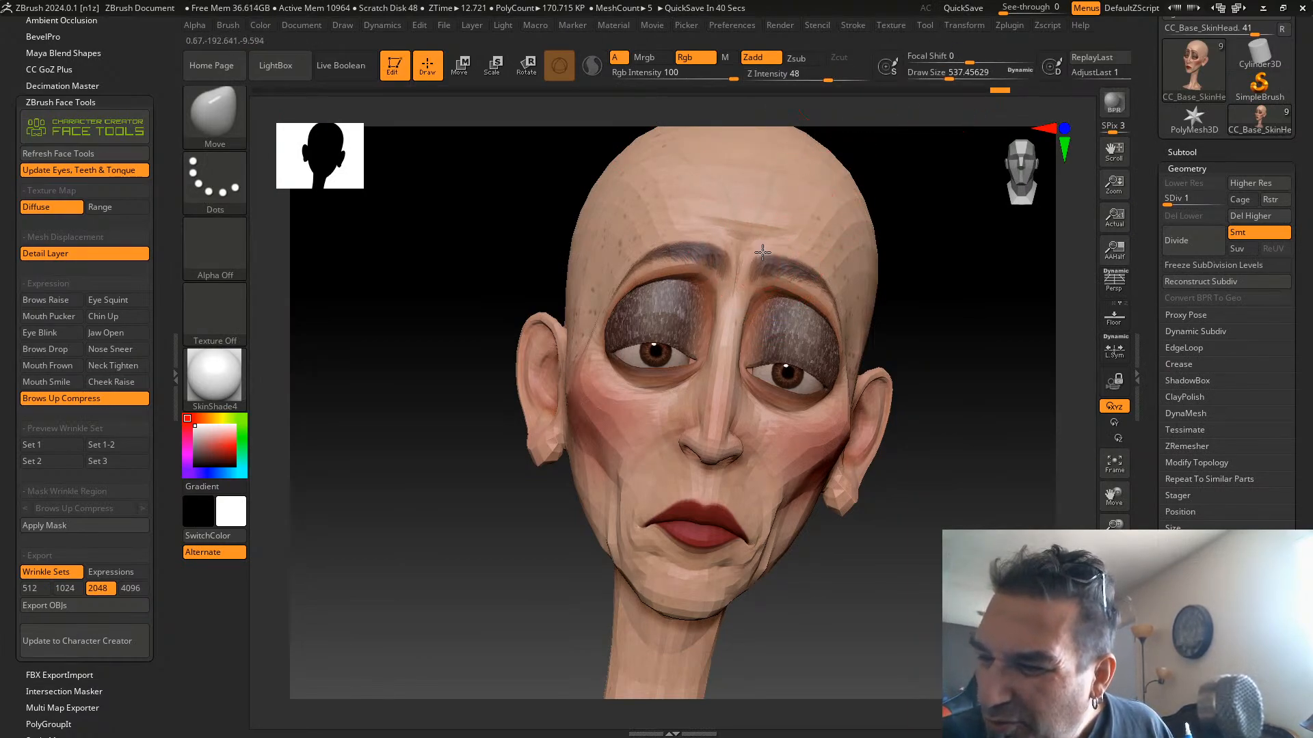
pyautogui.moveTo(759, 270); pyautogui.dragTo(758, 261)
# Smooth the inner brows and pull them up into a steeper worried slant with the Move brush at draw size about 857
pyautogui.moveTo(949, 73); pyautogui.dragTo(959, 74)
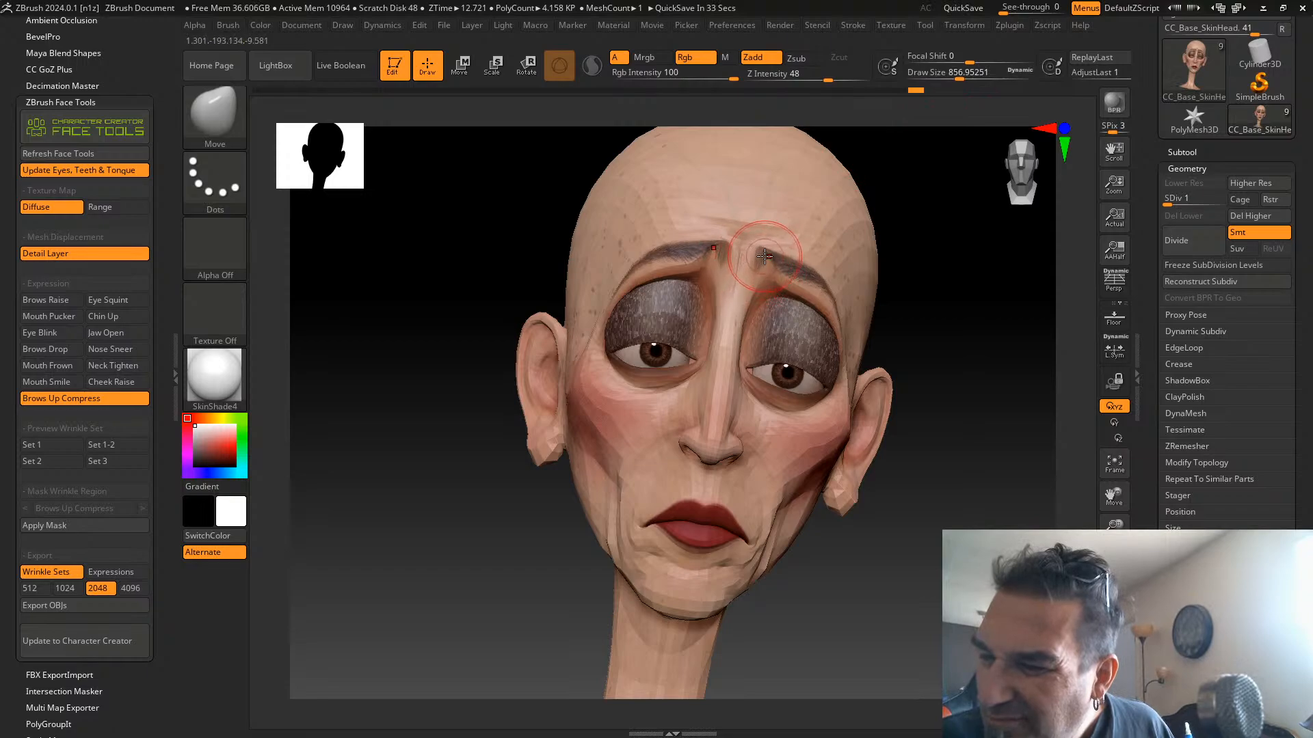
pyautogui.press('shift')
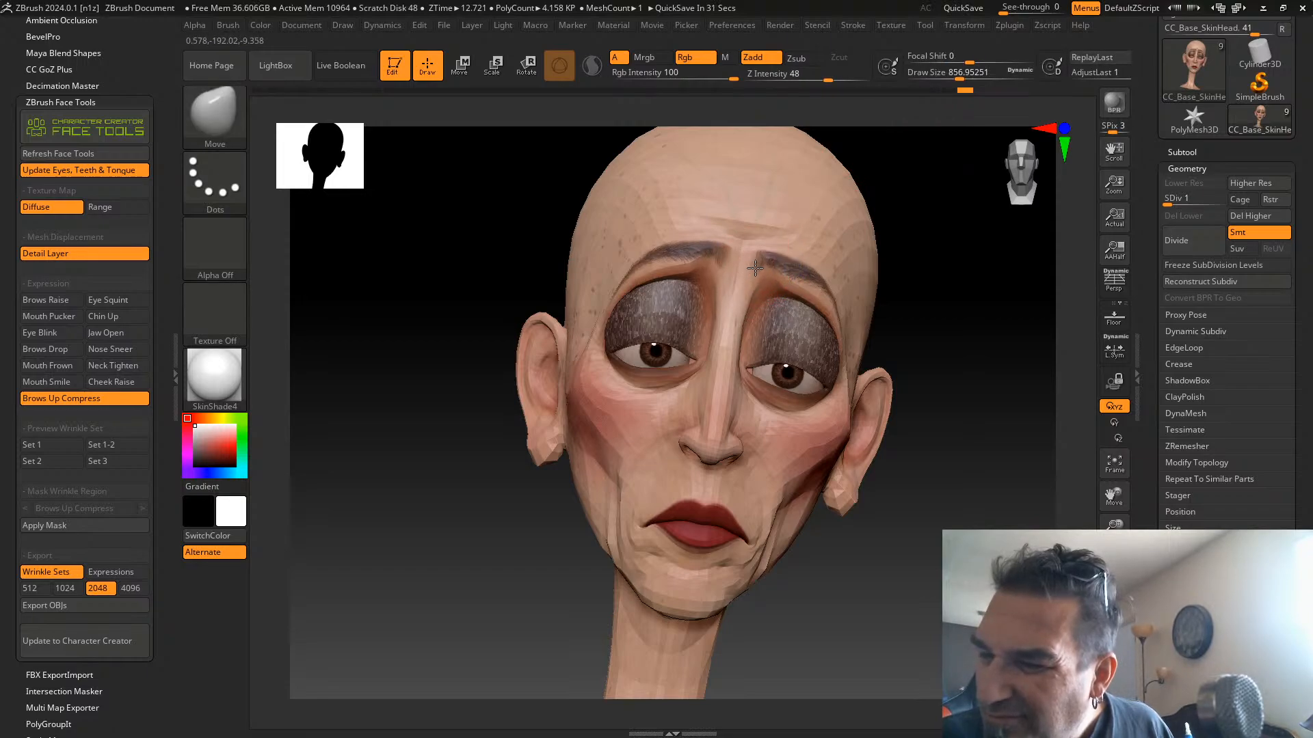
pyautogui.moveTo(756, 250)
pyautogui.keyDown('shift'); pyautogui.mouseDown()
pyautogui.moveTo(770, 231)
pyautogui.moveTo(767, 244)
pyautogui.moveTo(802, 270)
pyautogui.mouseUp(); pyautogui.keyUp('shift')
pyautogui.moveTo(802, 271); pyautogui.dragTo(759, 242)
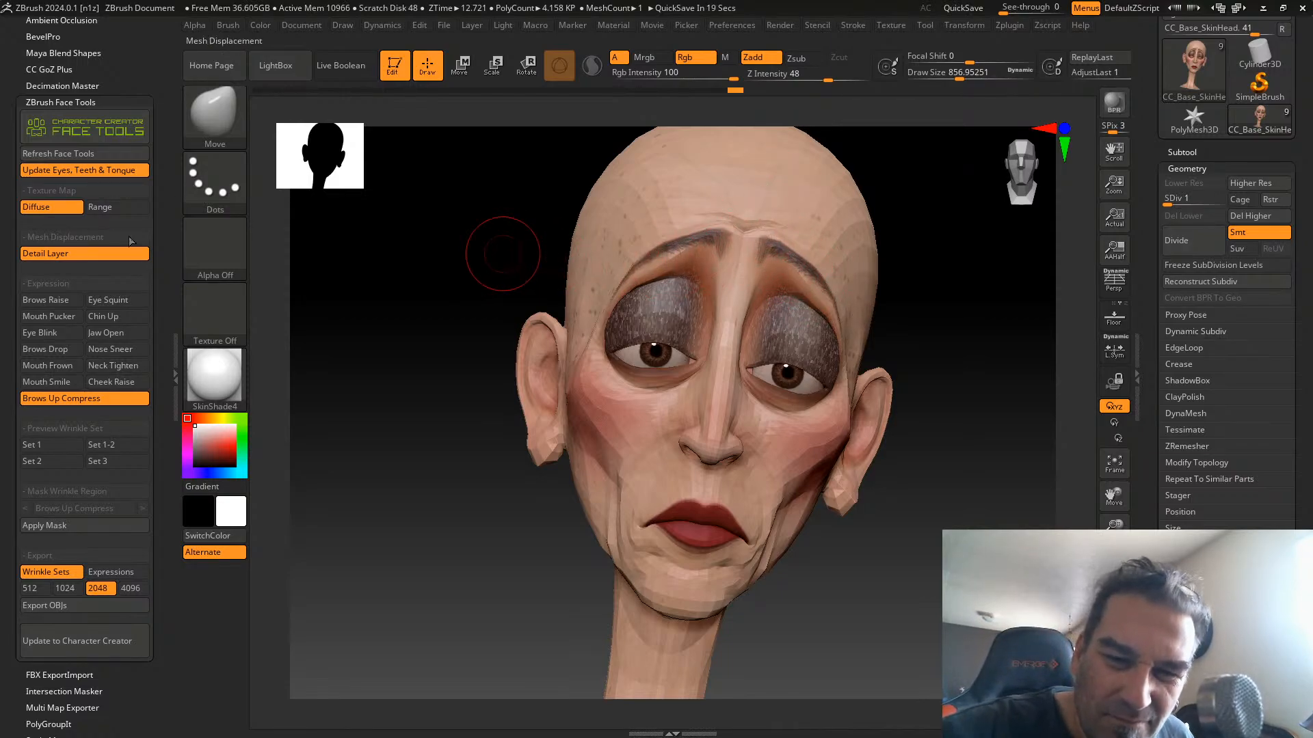
# Carve fine forehead wrinkles above the brows at subdivision level 4 with DamStandard, draw size about 170 and Z Intensity 10
pyautogui.click(1193, 199)
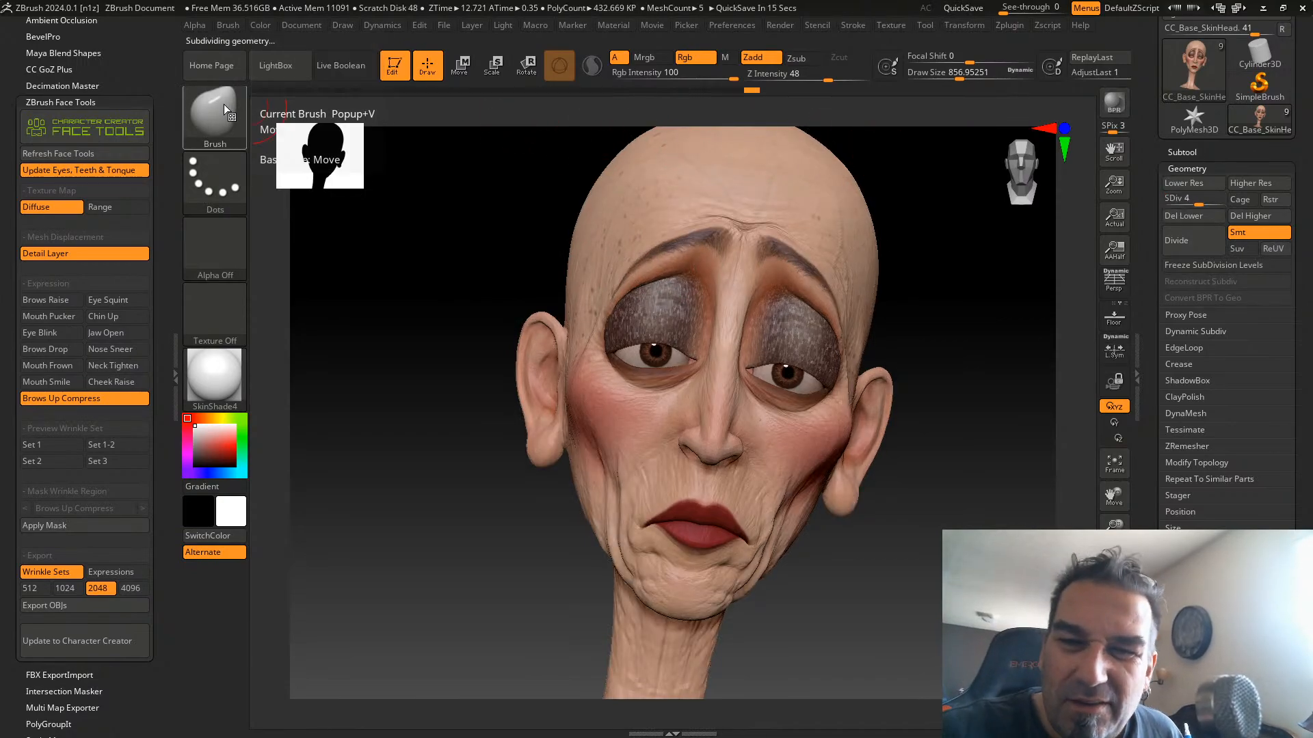
pyautogui.press('b')
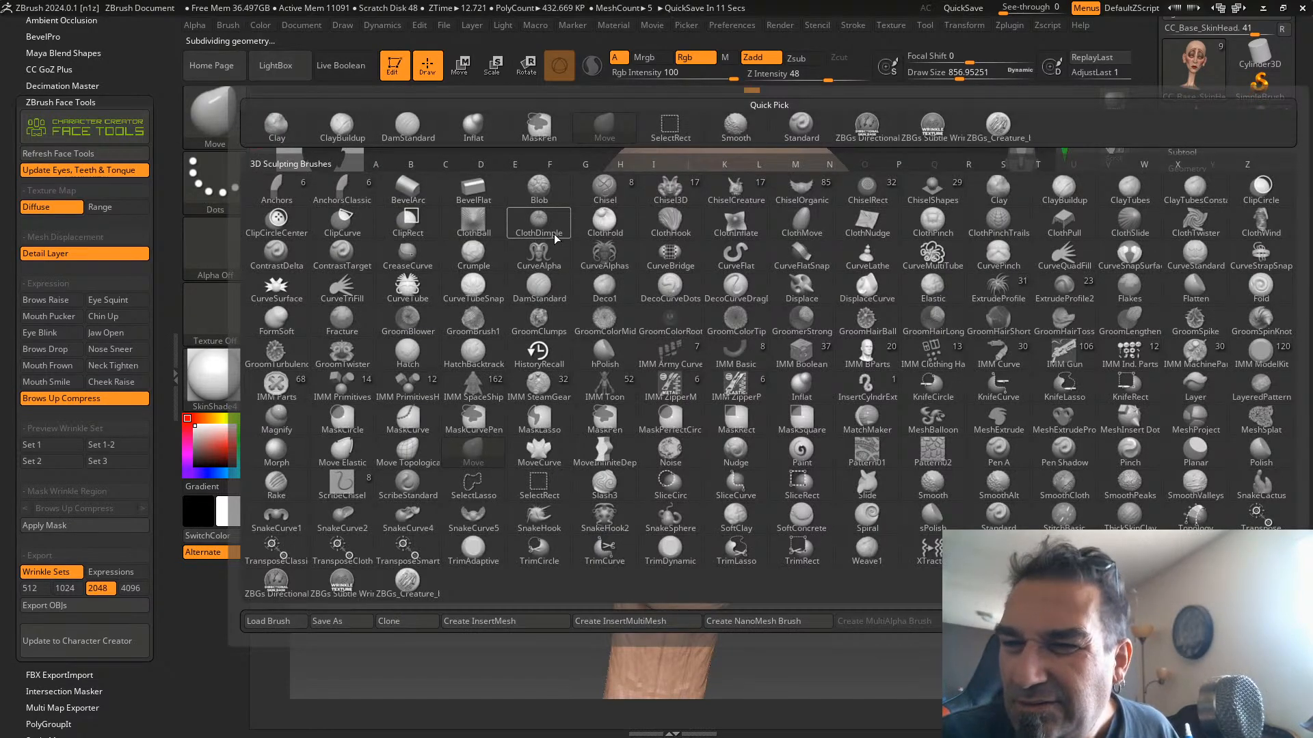
pyautogui.click(408, 127)
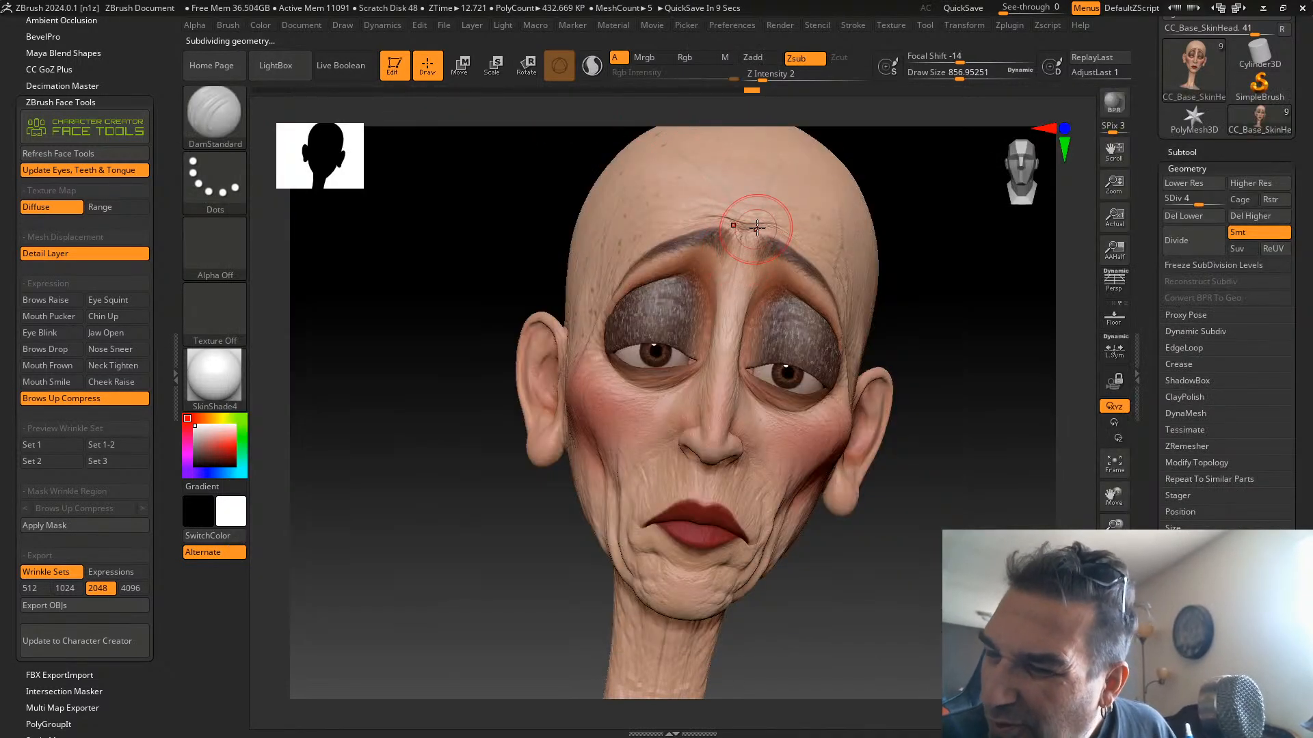
pyautogui.click(950, 73)
pyautogui.moveTo(934, 72); pyautogui.dragTo(926, 72)
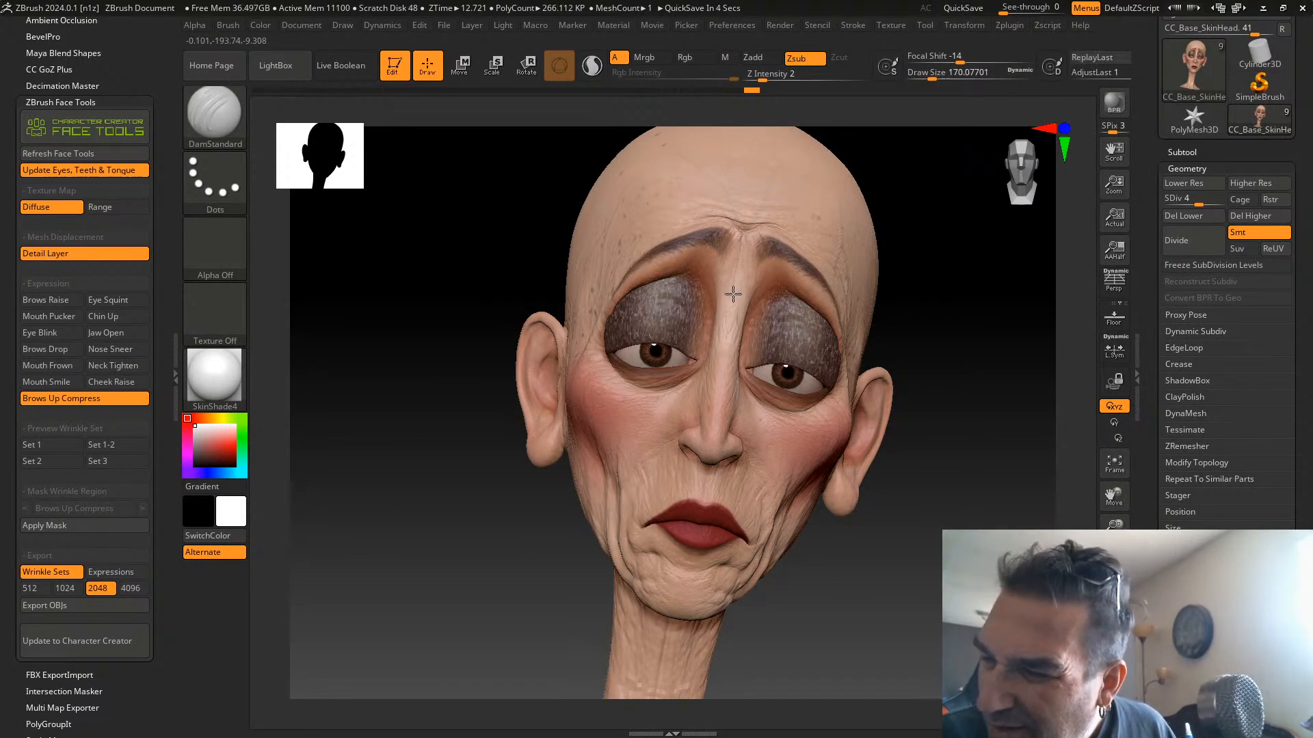
pyautogui.click(782, 78)
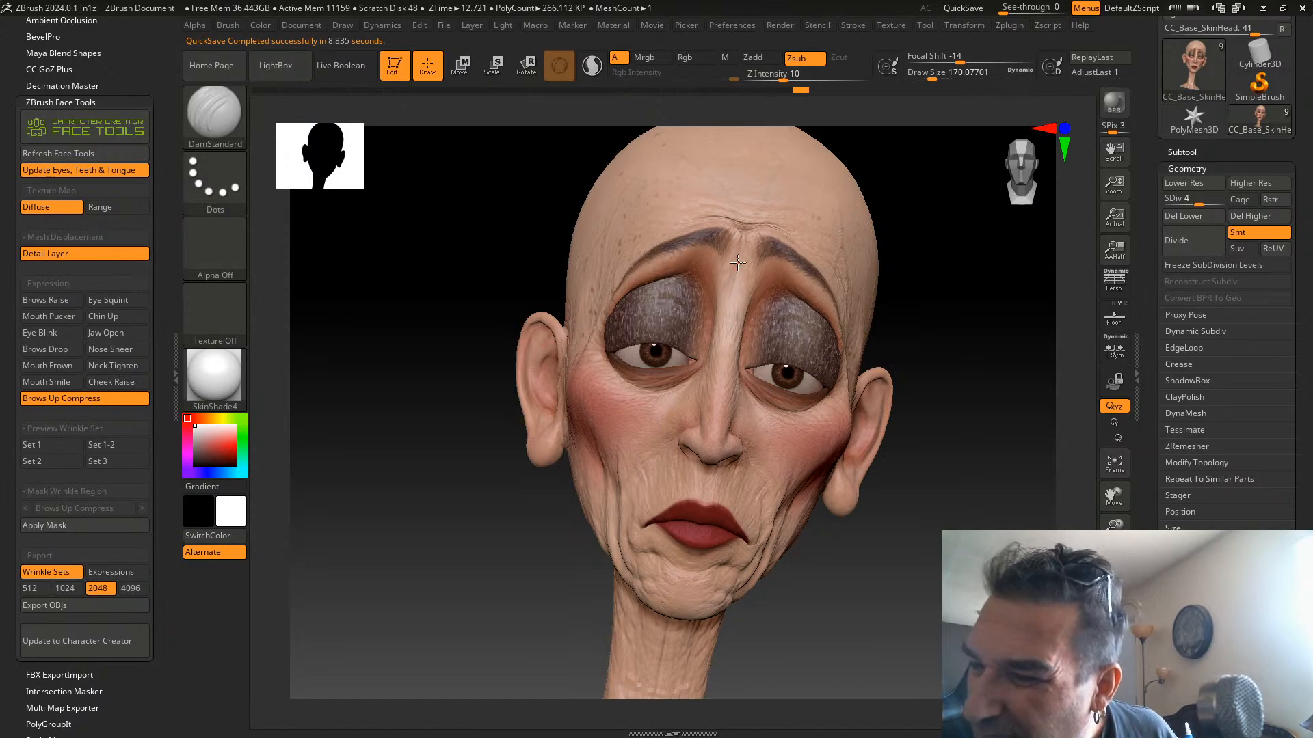
pyautogui.moveTo(917, 268); pyautogui.dragTo(888, 279)
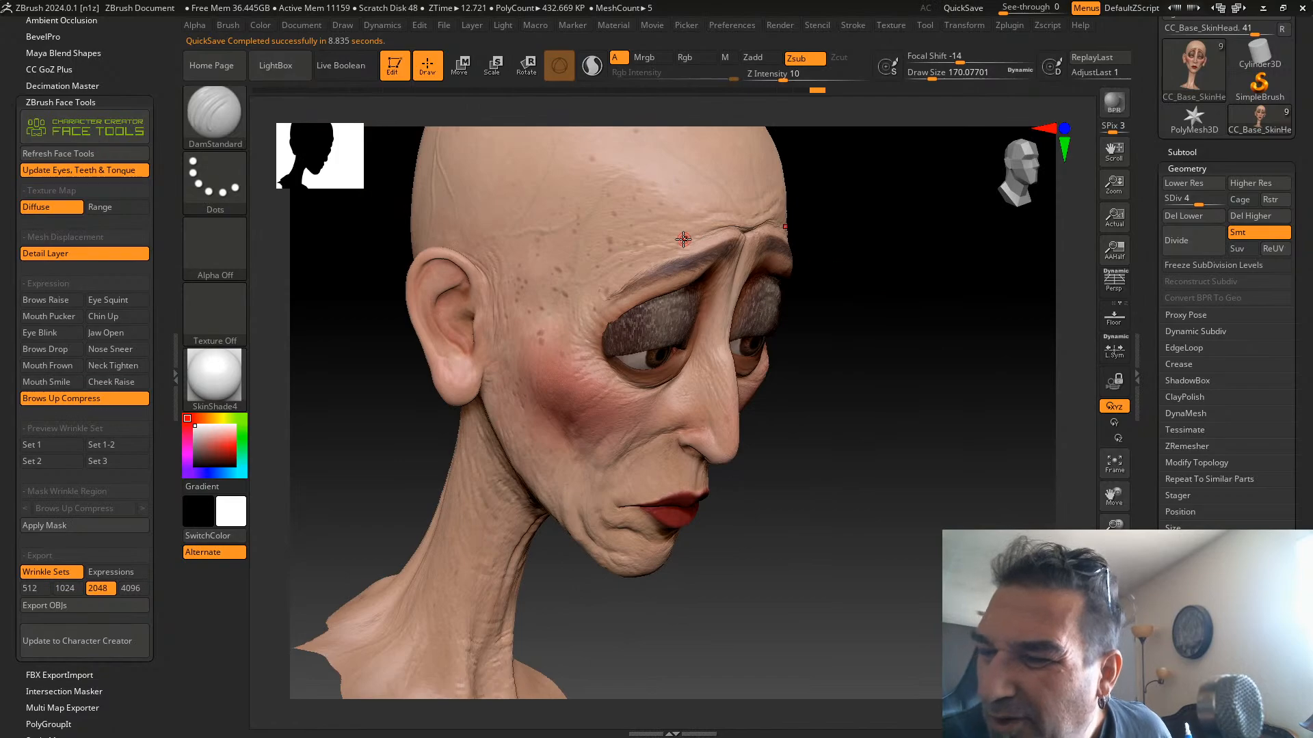
pyautogui.moveTo(726, 232); pyautogui.dragTo(647, 260)
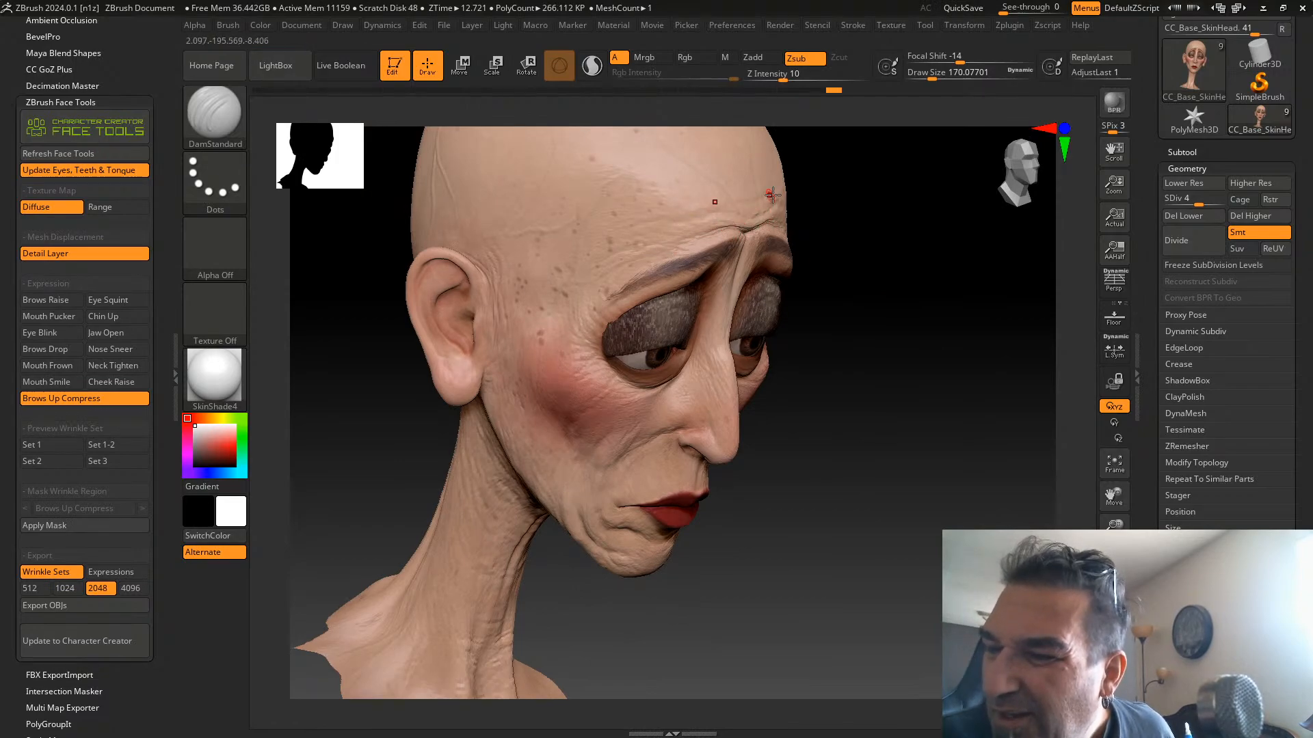
pyautogui.moveTo(868, 211)
pyautogui.mouseDown()
pyautogui.moveTo(720, 207)
pyautogui.moveTo(647, 251)
pyautogui.mouseUp()
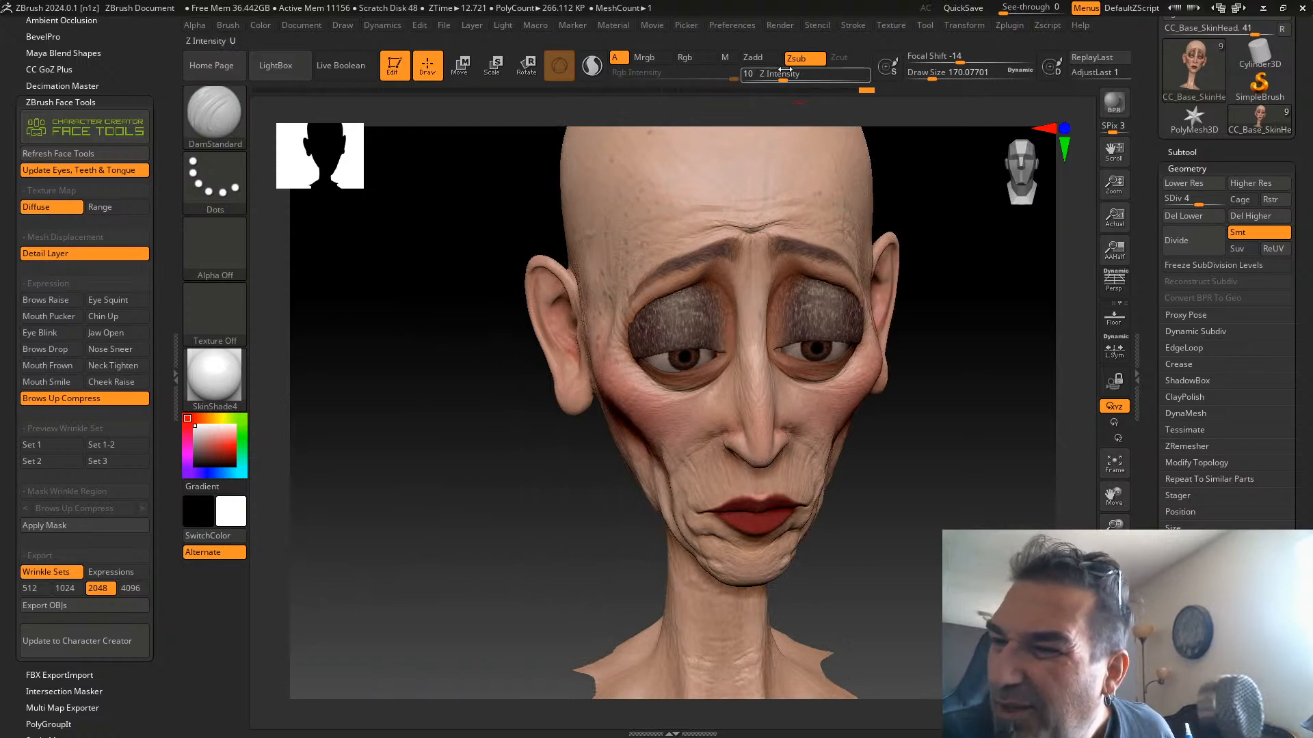
# Deepen the forehead wrinkles and the creases around the inner brows with DamStandard at Z Intensity 16
pyautogui.moveTo(785, 71); pyautogui.dragTo(787, 76)
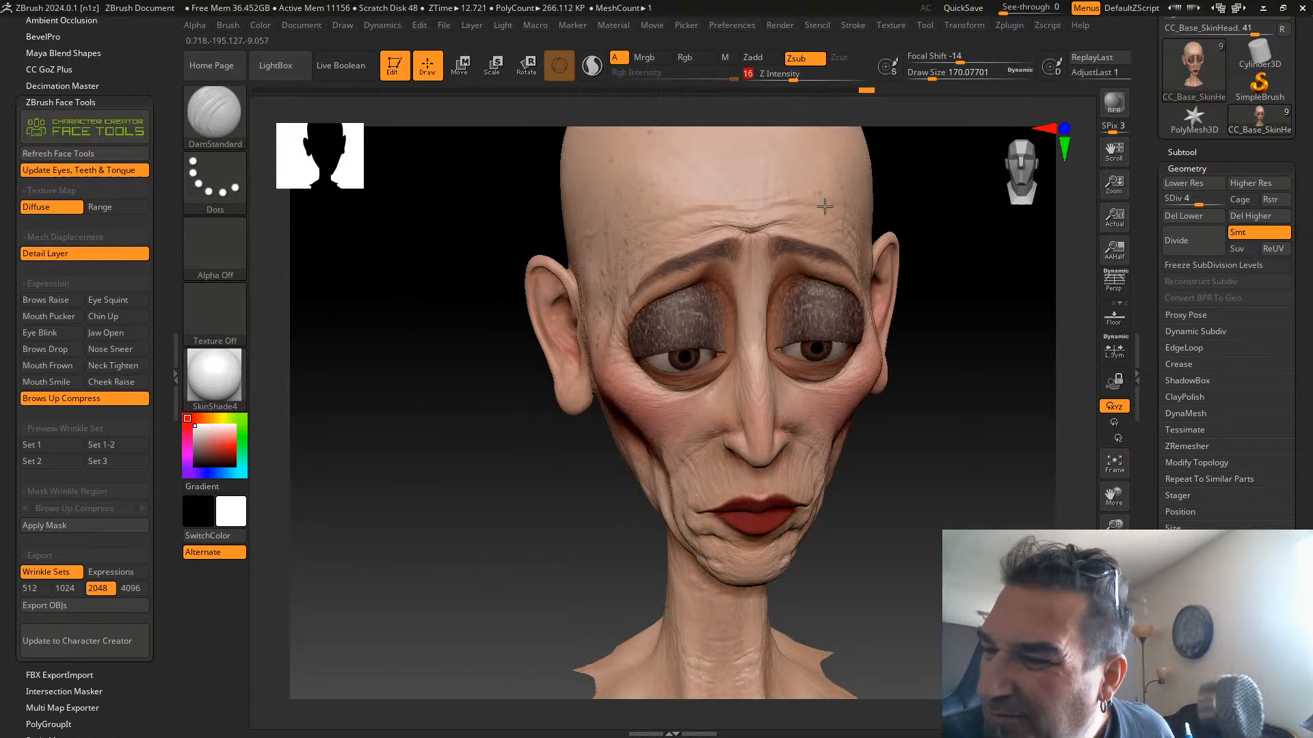
pyautogui.moveTo(825, 206); pyautogui.dragTo(751, 222)
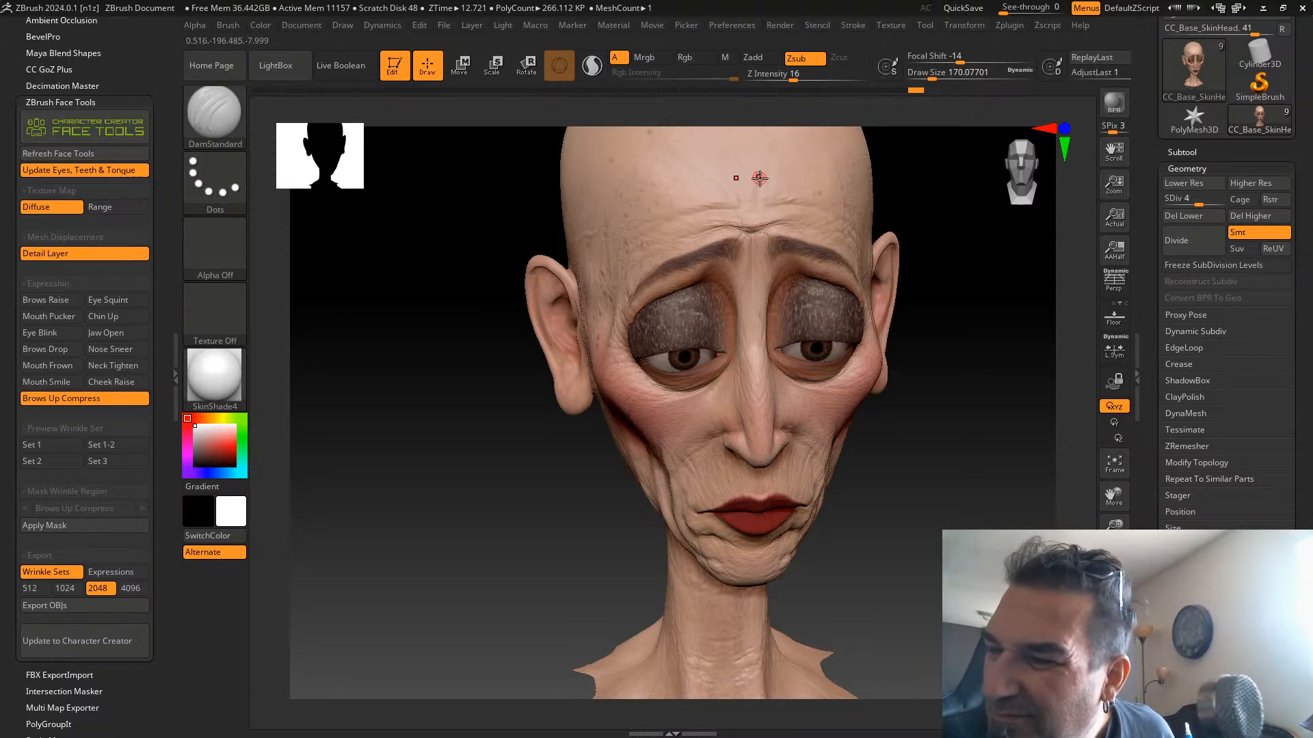
pyautogui.moveTo(874, 231)
pyautogui.mouseDown()
pyautogui.moveTo(949, 247)
pyautogui.moveTo(871, 419)
pyautogui.moveTo(861, 354)
pyautogui.mouseUp()
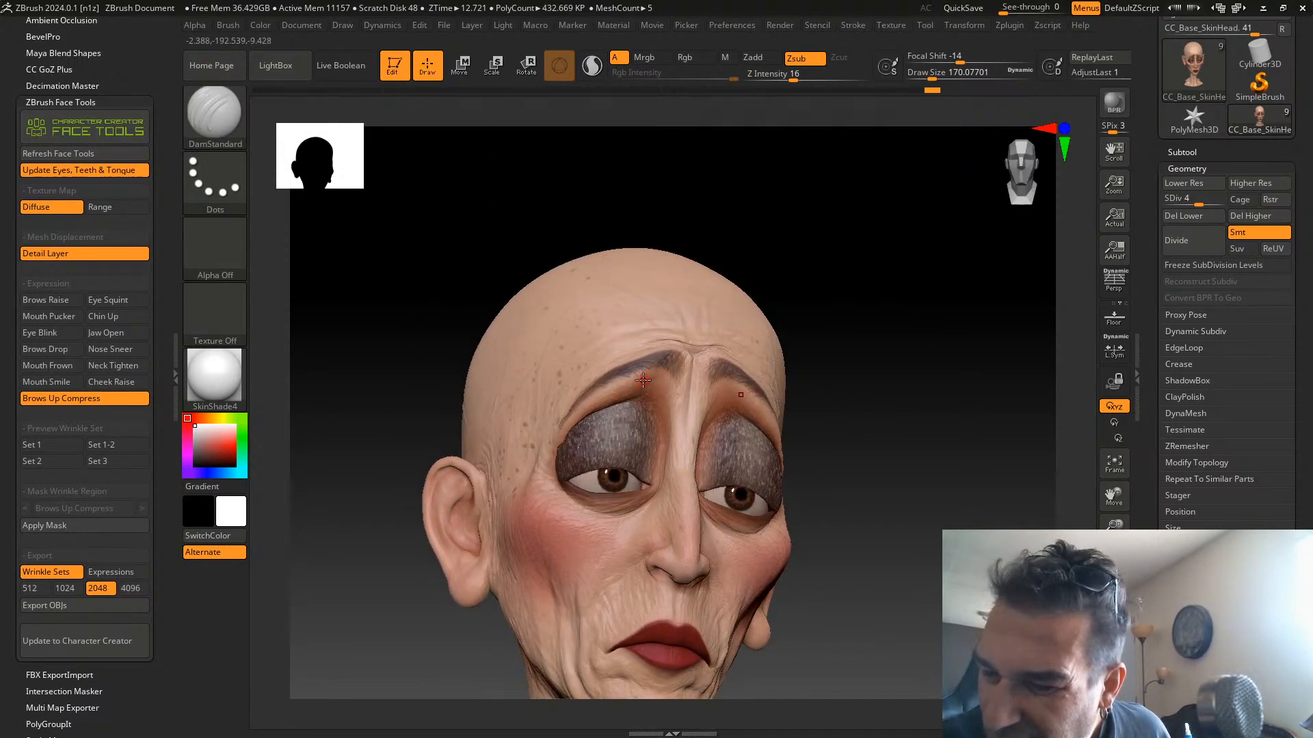
pyautogui.moveTo(856, 322); pyautogui.dragTo(843, 324)
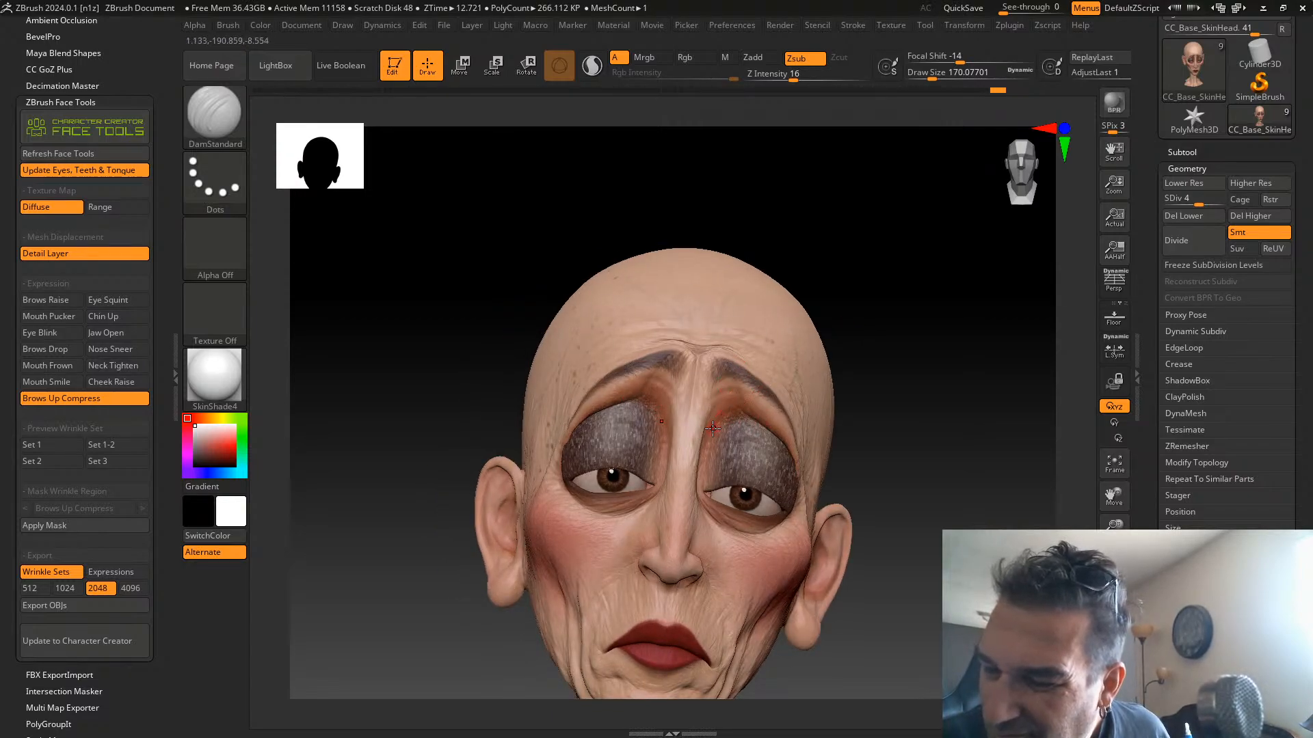
pyautogui.moveTo(862, 294); pyautogui.dragTo(876, 313)
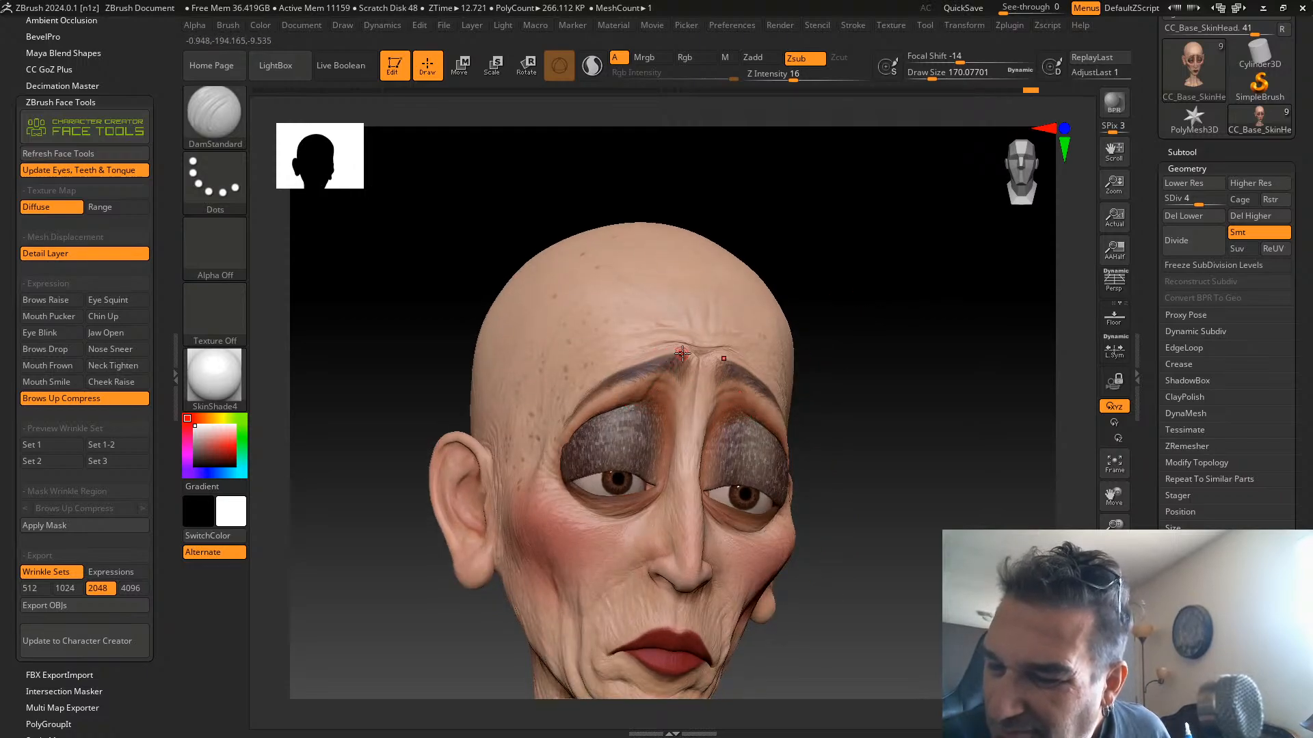
pyautogui.moveTo(825, 305); pyautogui.dragTo(838, 310)
pyautogui.press('shift')
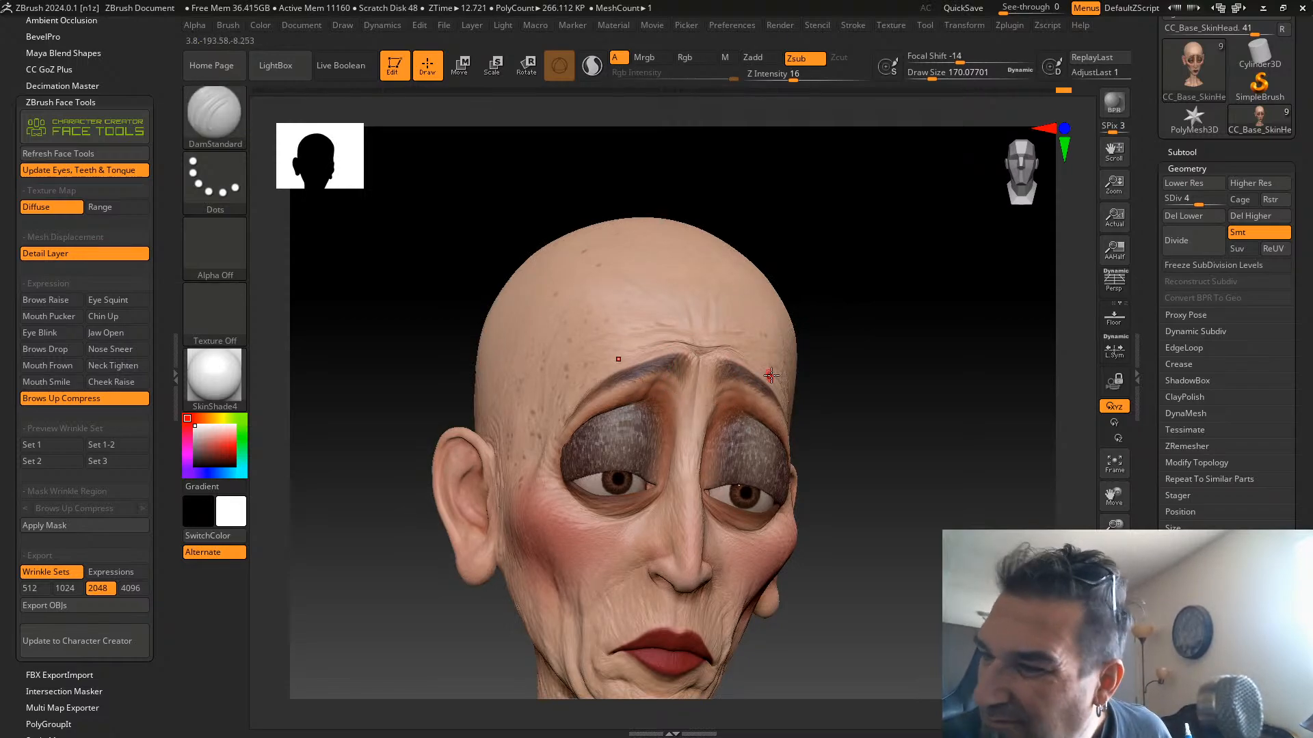
# Preview the head at subdivision level 6, return to level 4, and deepen the vertical crease at the centre of the forehead
pyautogui.moveTo(1198, 204); pyautogui.dragTo(1212, 208)
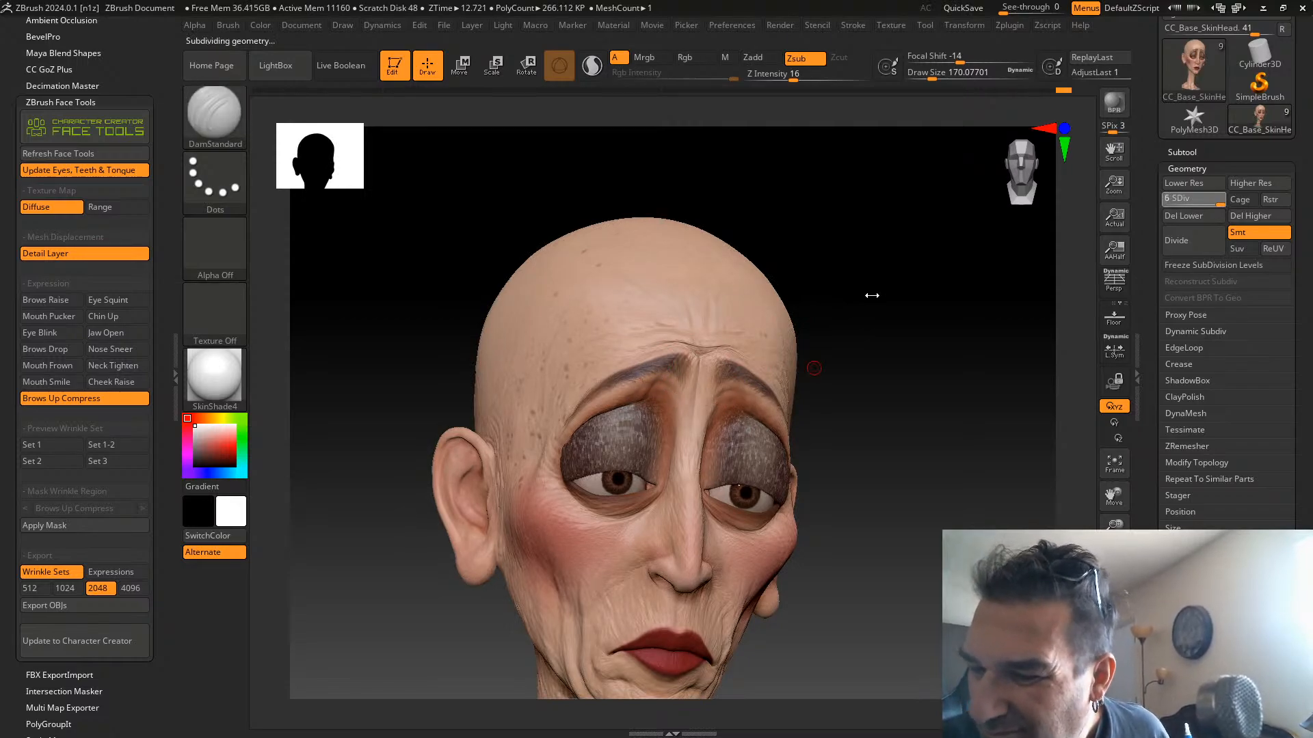
pyautogui.moveTo(896, 308); pyautogui.dragTo(840, 317)
pyautogui.hotkey('shift', 'd')
pyautogui.hotkey('shift', 'd')
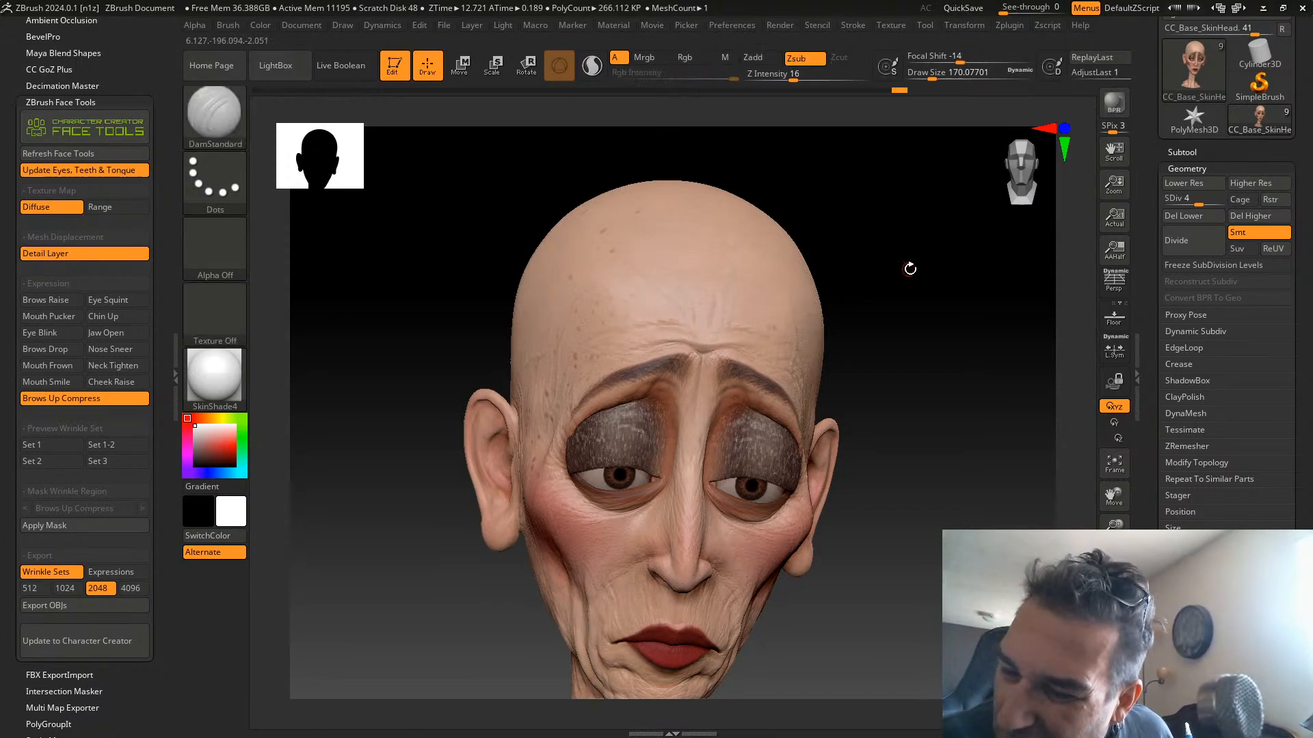
pyautogui.moveTo(827, 288); pyautogui.dragTo(848, 270)
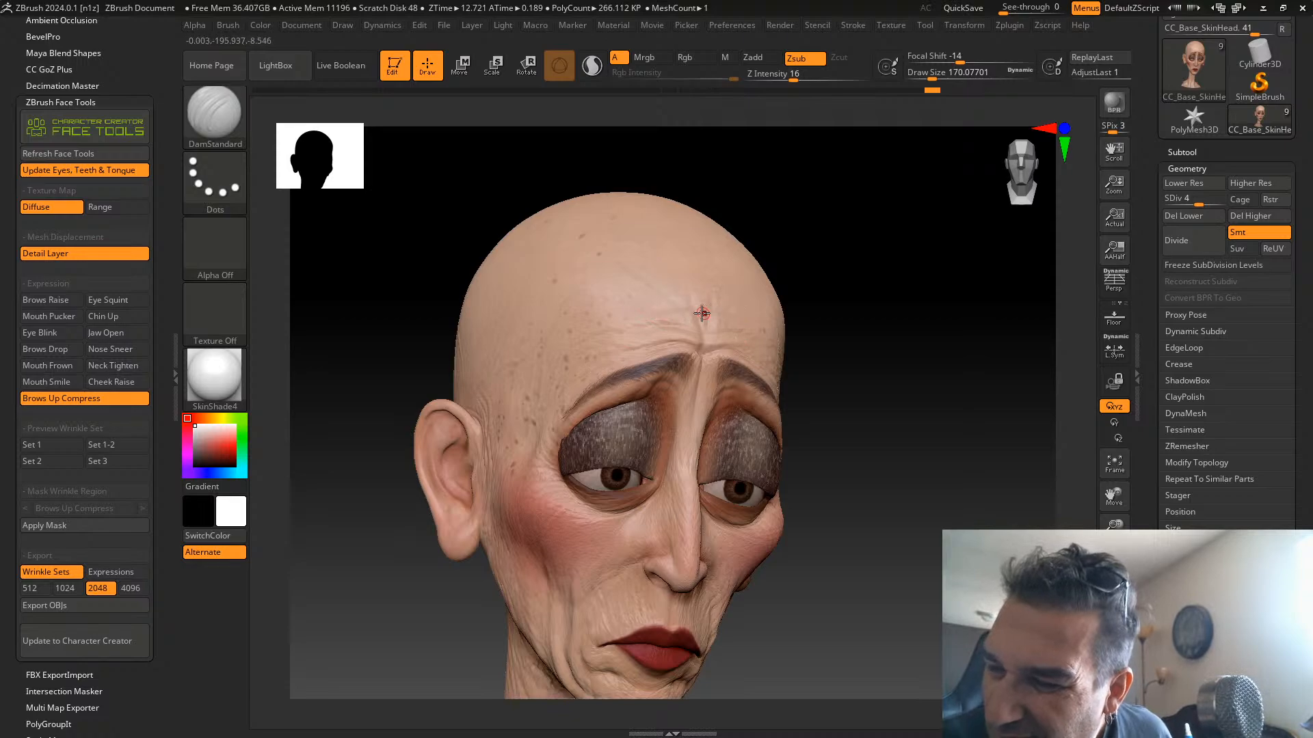
pyautogui.moveTo(828, 329); pyautogui.dragTo(1041, 259, button='right')
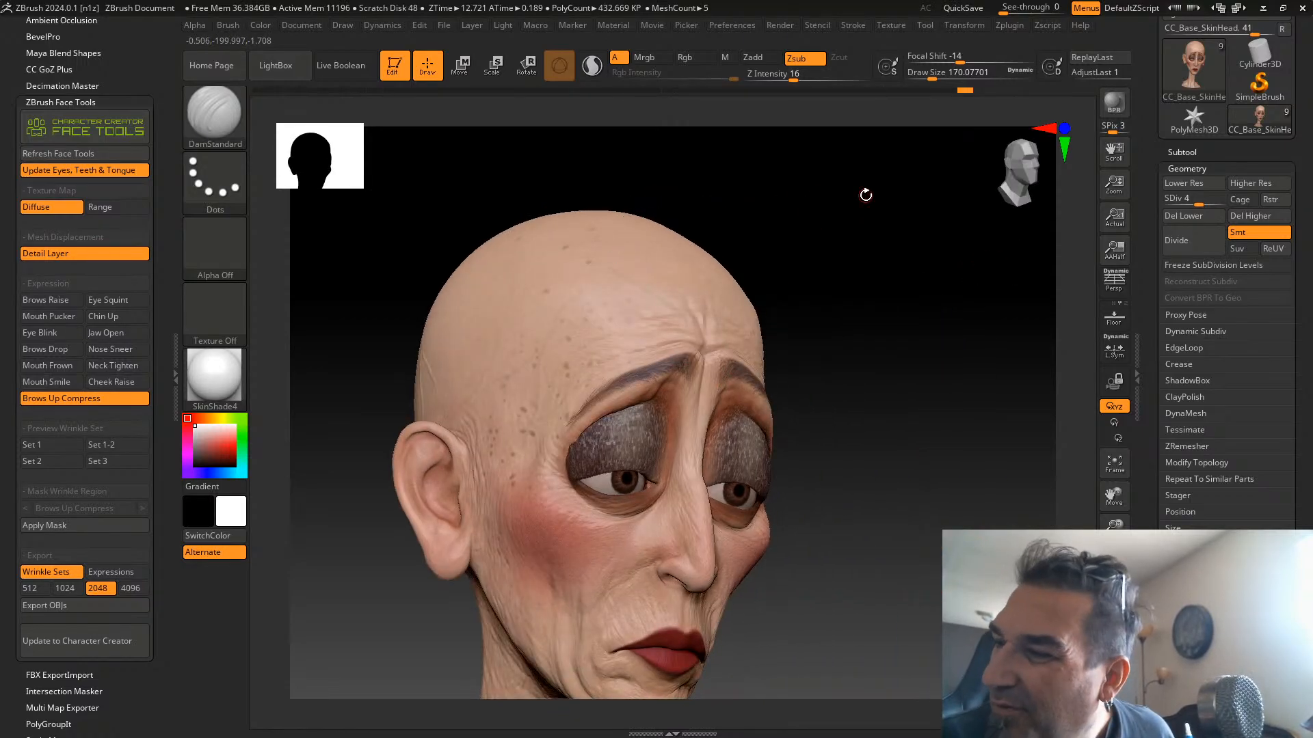
# Inflate the inner ends of the brows at subdivision level 2 with the Inflat brush, draw size about 677 and Z Intensity 8
pyautogui.moveTo(1198, 200); pyautogui.dragTo(1183, 200)
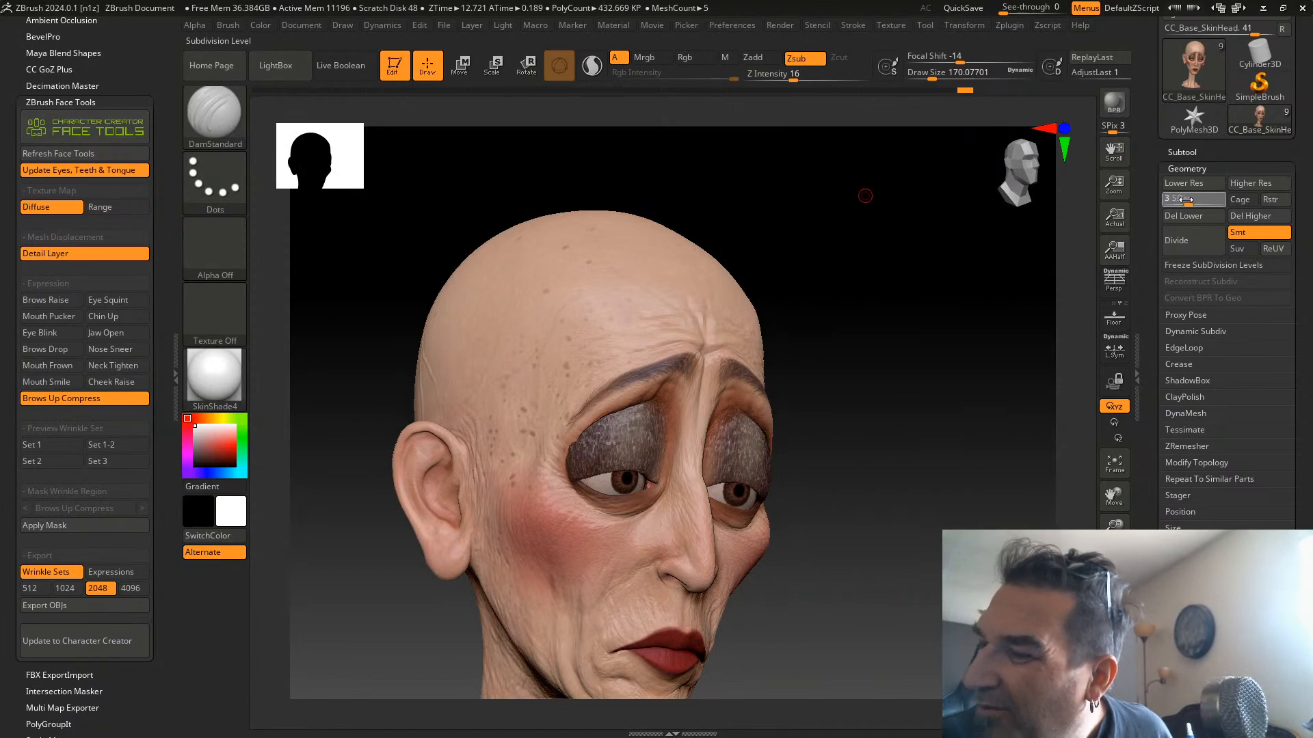
pyautogui.click(224, 118)
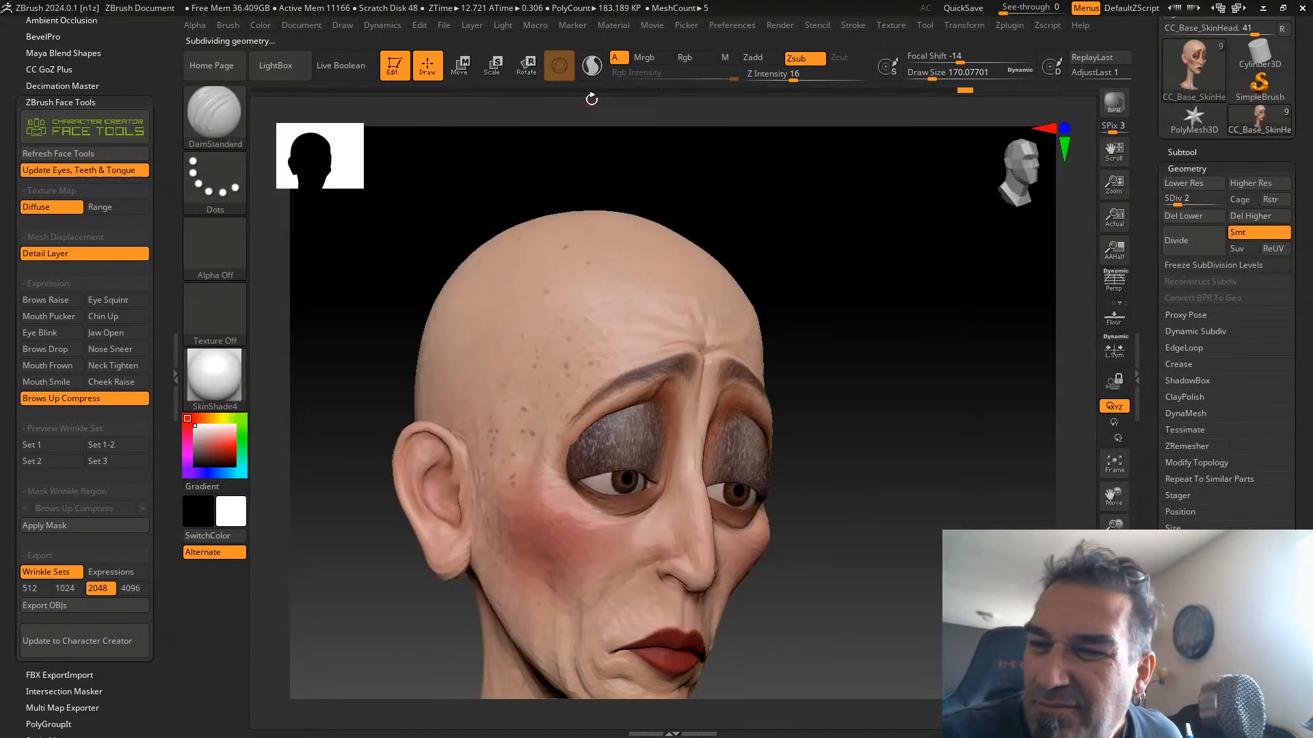
pyautogui.press('b')
pyautogui.click(473, 125)
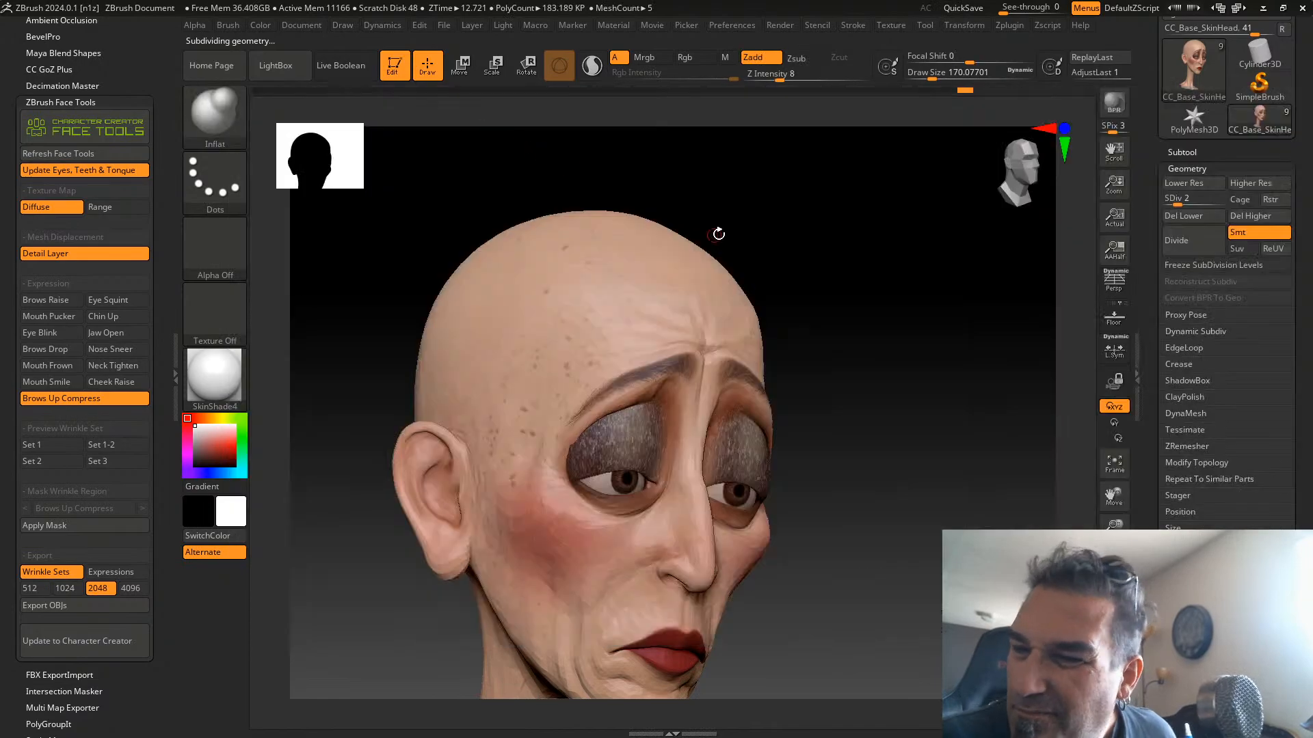
pyautogui.moveTo(931, 71); pyautogui.dragTo(954, 73)
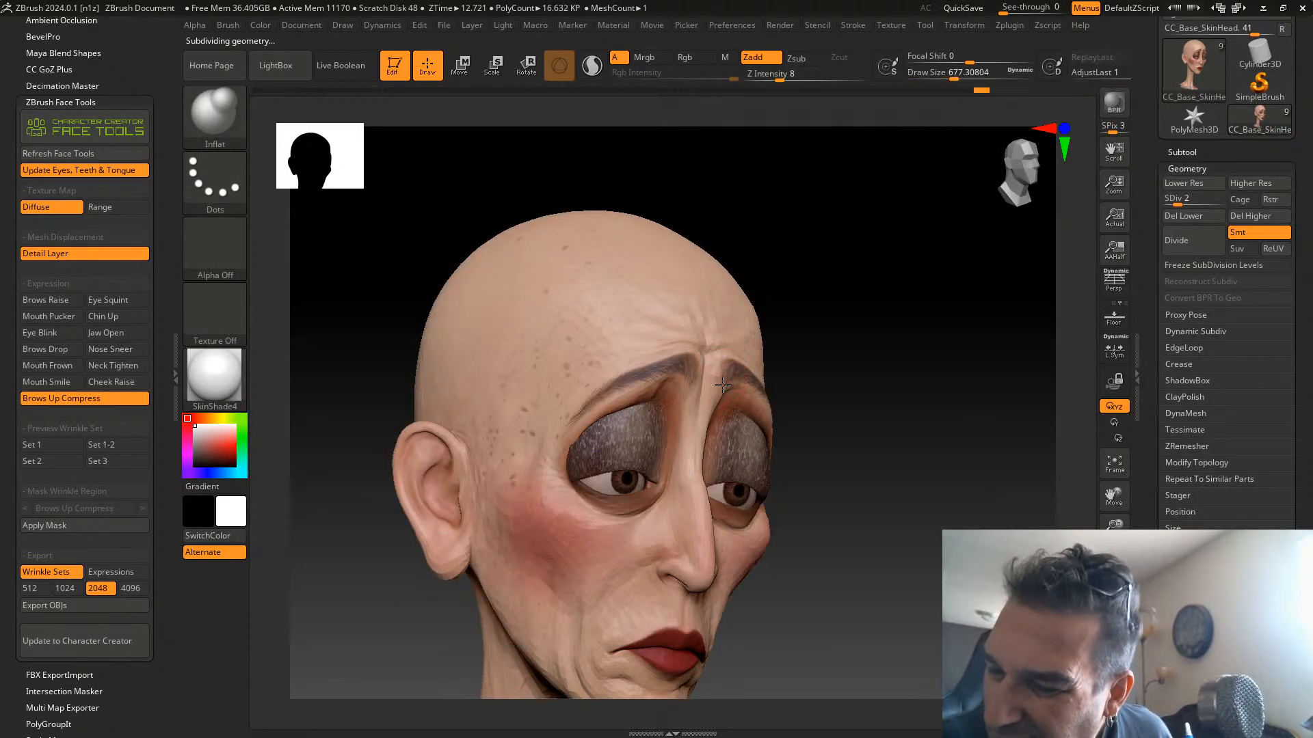
pyautogui.moveTo(729, 380); pyautogui.dragTo(731, 388)
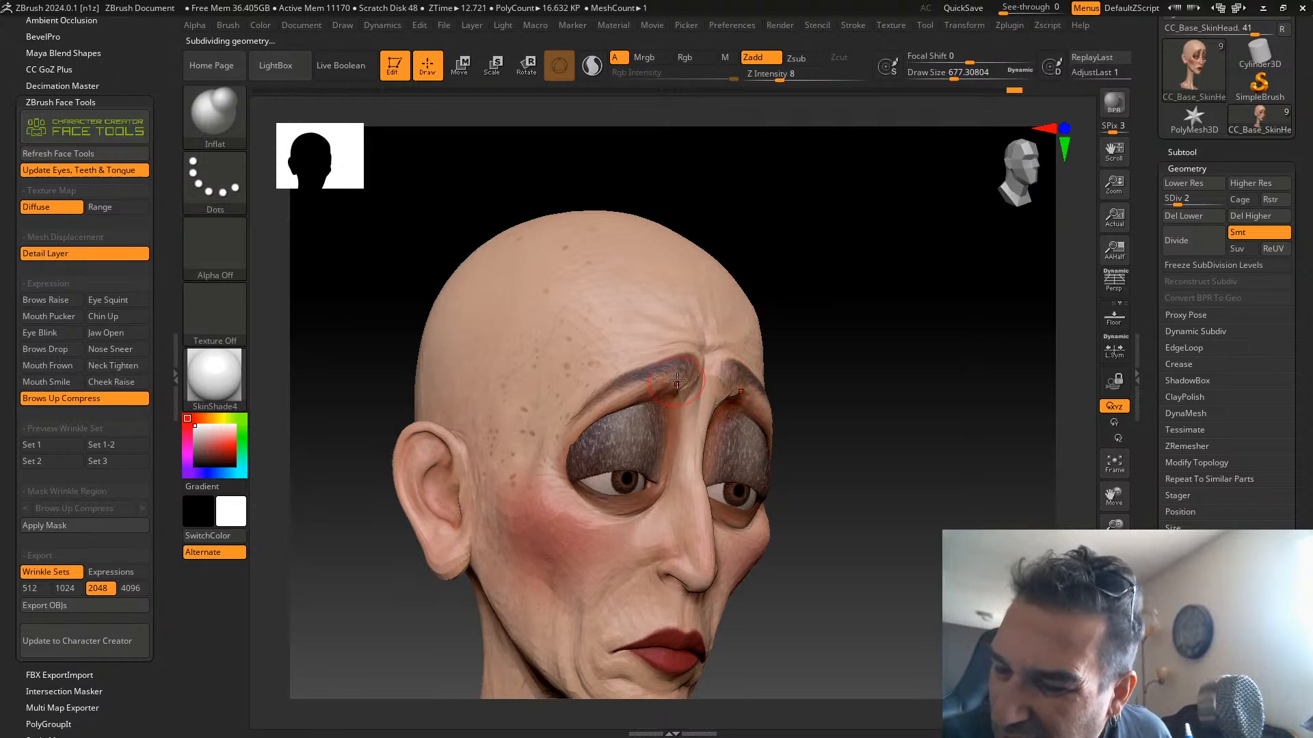
pyautogui.moveTo(884, 286)
pyautogui.mouseDown()
pyautogui.moveTo(831, 306)
pyautogui.moveTo(914, 267)
pyautogui.mouseUp()
pyautogui.moveTo(844, 311); pyautogui.dragTo(770, 383)
pyautogui.moveTo(807, 343); pyautogui.dragTo(996, 331)
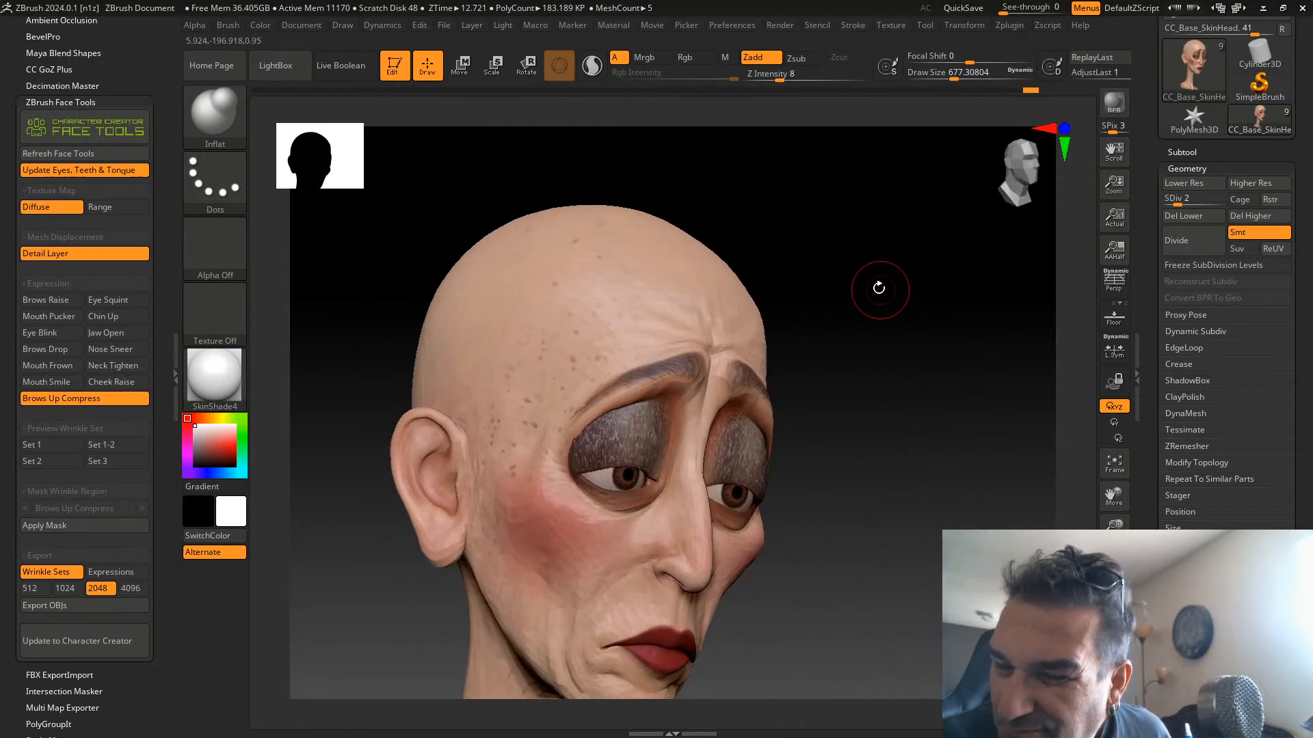
# Reshape the inner ends of the brows with the Move brush at a draw size of about 2261
pyautogui.press('b')
pyautogui.press('m')
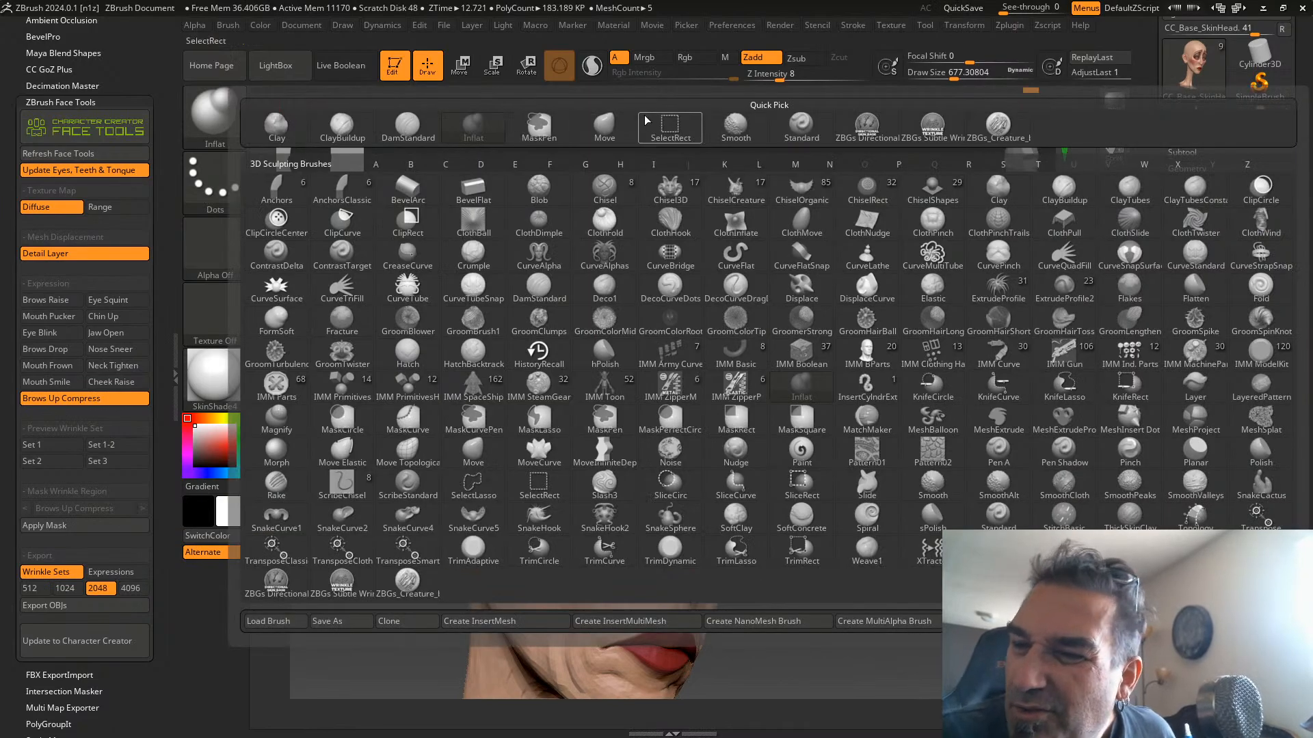
pyautogui.press('v')
pyautogui.moveTo(954, 72); pyautogui.dragTo(971, 72)
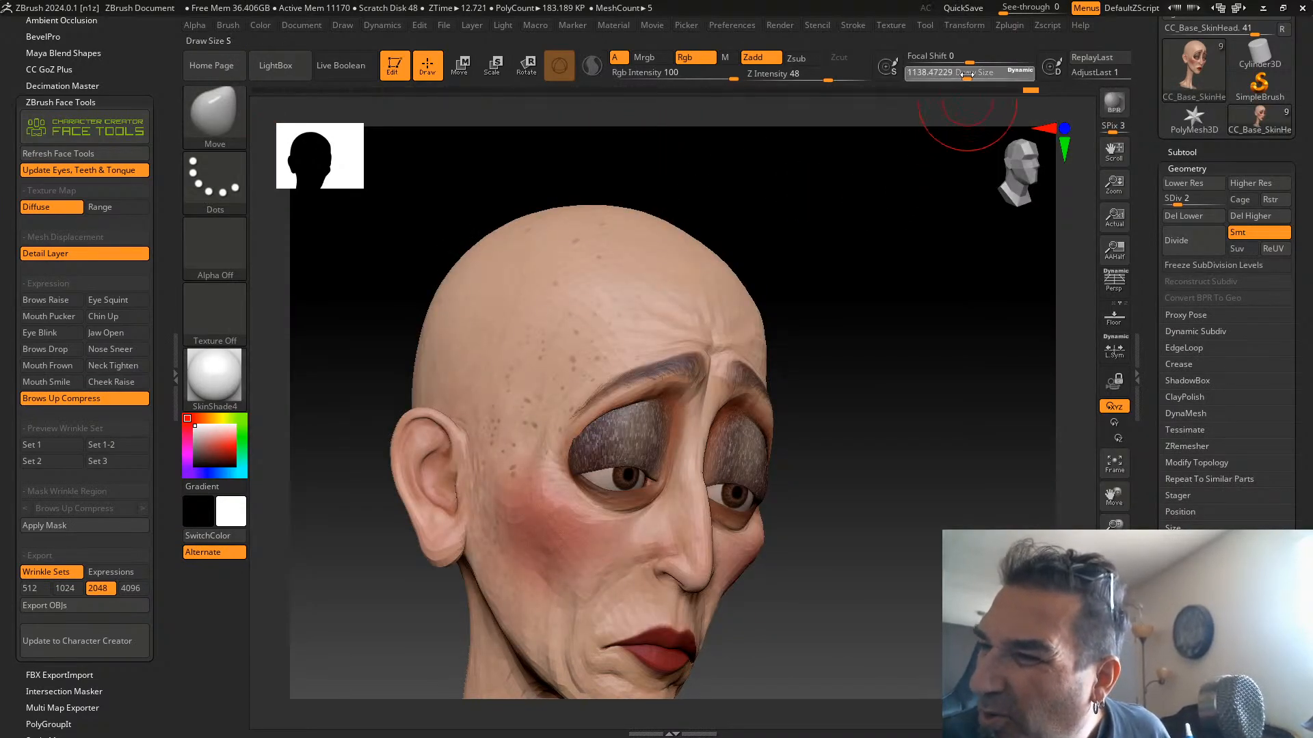
pyautogui.moveTo(879, 219); pyautogui.dragTo(817, 266)
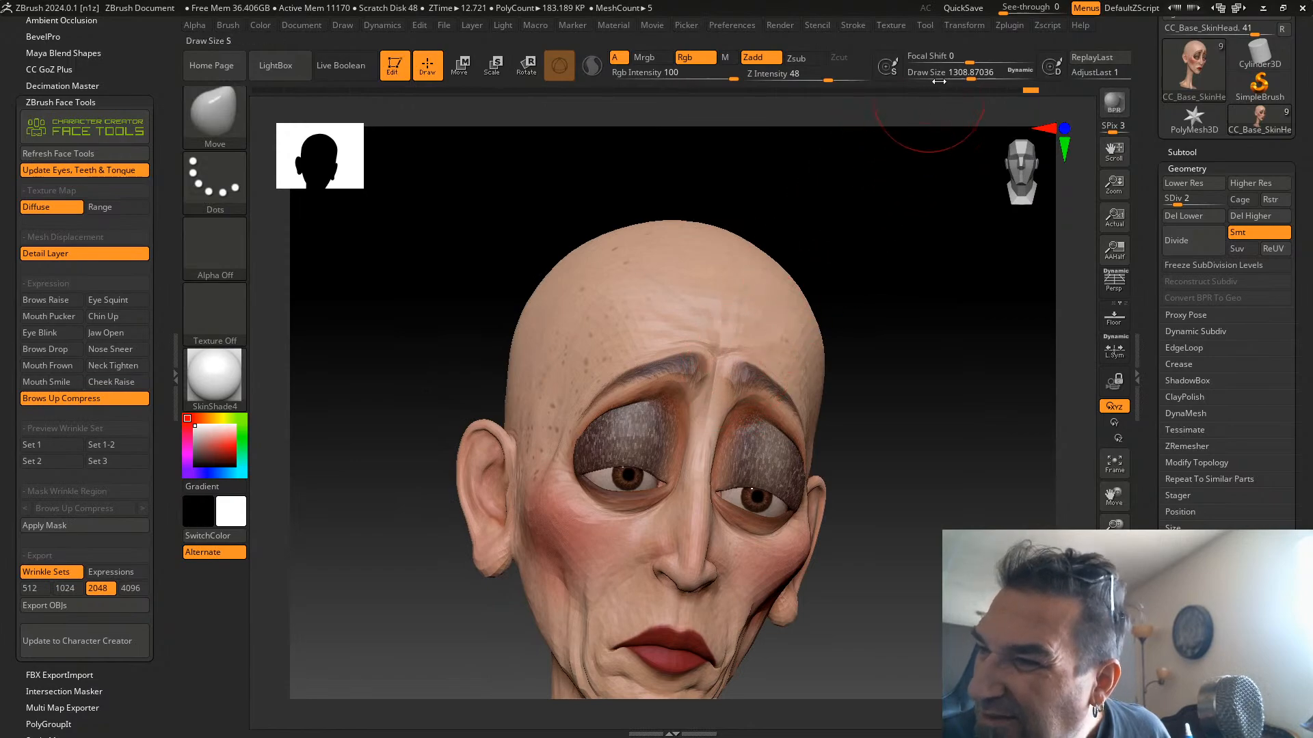
pyautogui.moveTo(971, 73); pyautogui.dragTo(990, 73)
pyautogui.moveTo(731, 376)
pyautogui.mouseDown()
pyautogui.moveTo(735, 362)
pyautogui.moveTo(760, 371)
pyautogui.mouseUp()
pyautogui.moveTo(622, 381); pyautogui.dragTo(630, 389)
pyautogui.moveTo(839, 281); pyautogui.dragTo(1046, 305)
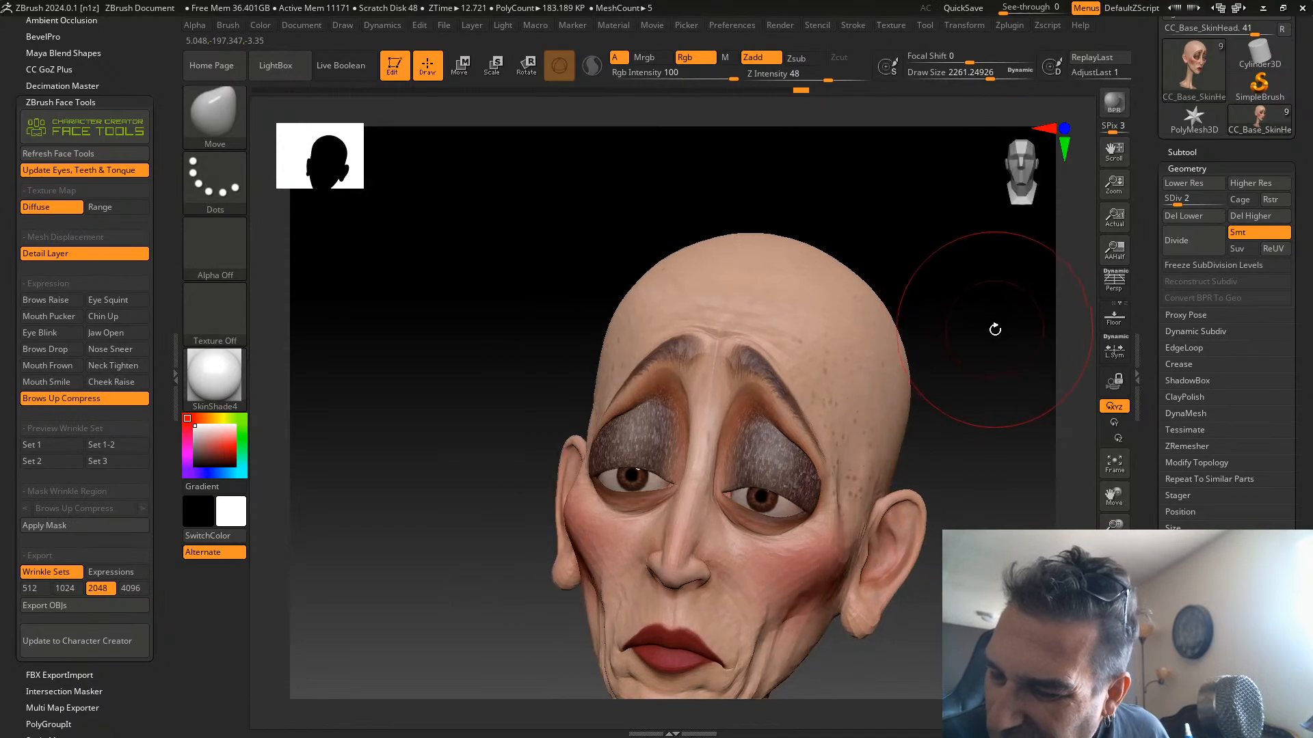
pyautogui.moveTo(1122, 329); pyautogui.dragTo(877, 305)
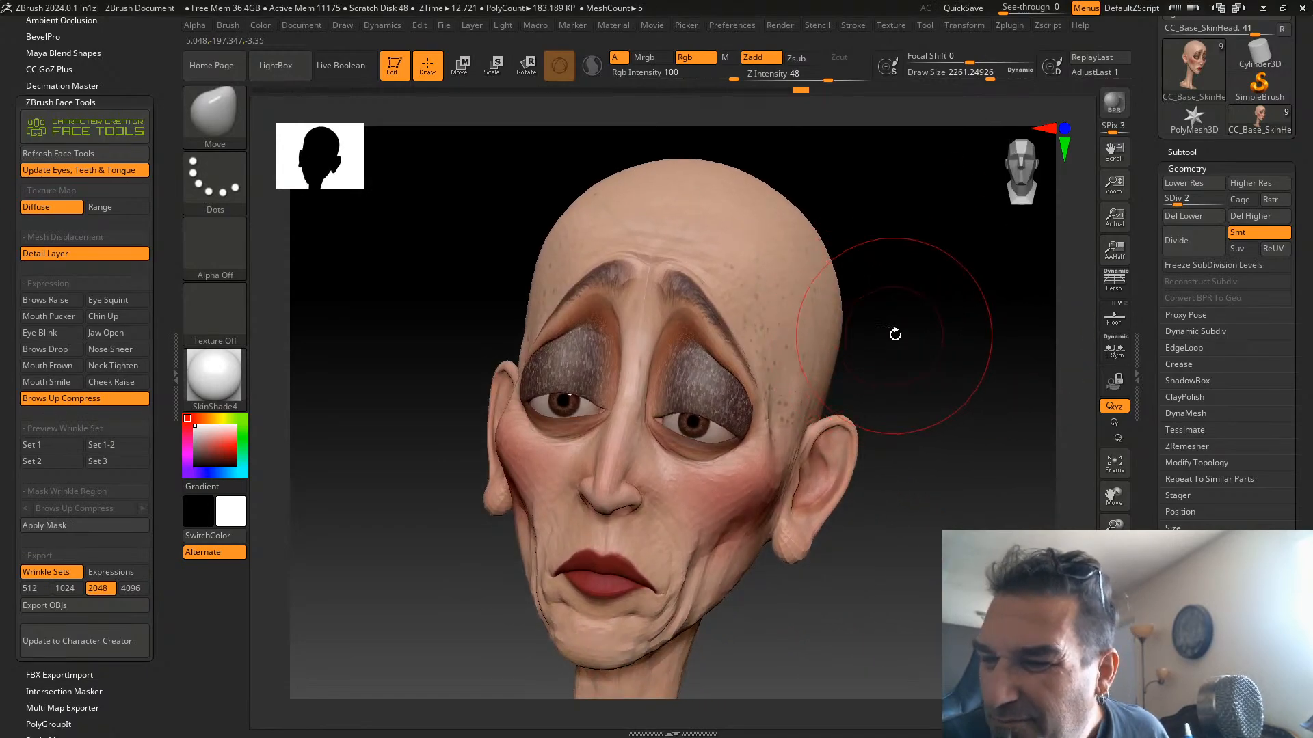
# Raise the head to subdivision level 6 and switch to the Eye Blink expression
pyautogui.moveTo(1190, 199); pyautogui.dragTo(1250, 210)
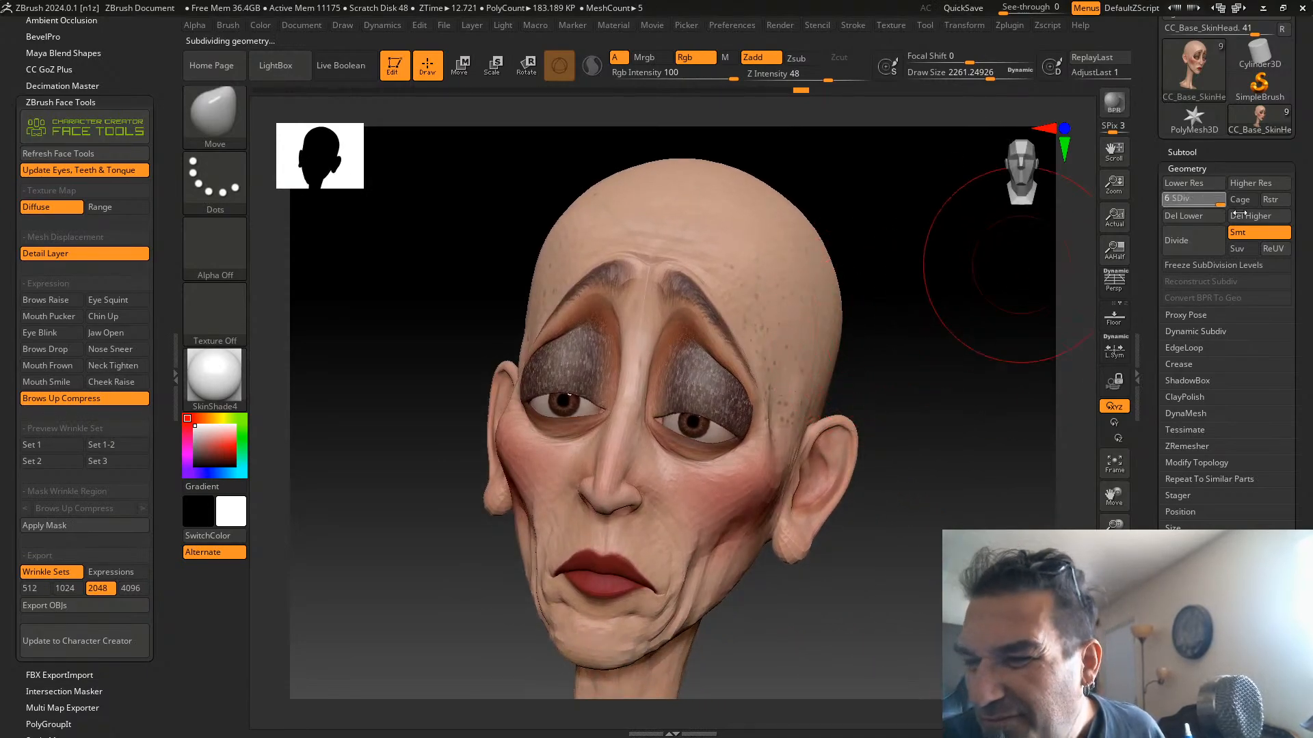
pyautogui.moveTo(856, 388)
pyautogui.mouseDown()
pyautogui.moveTo(941, 390)
pyautogui.moveTo(870, 393)
pyautogui.mouseUp()
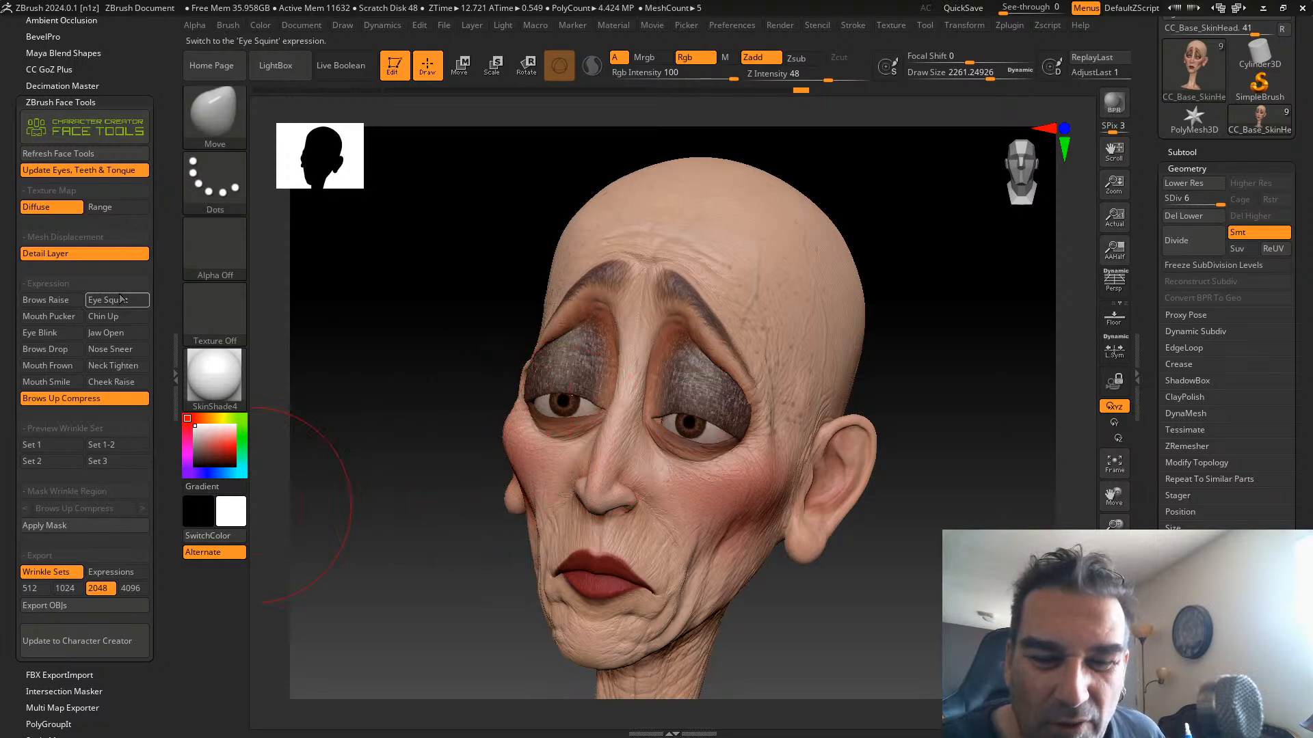
pyautogui.click(67, 331)
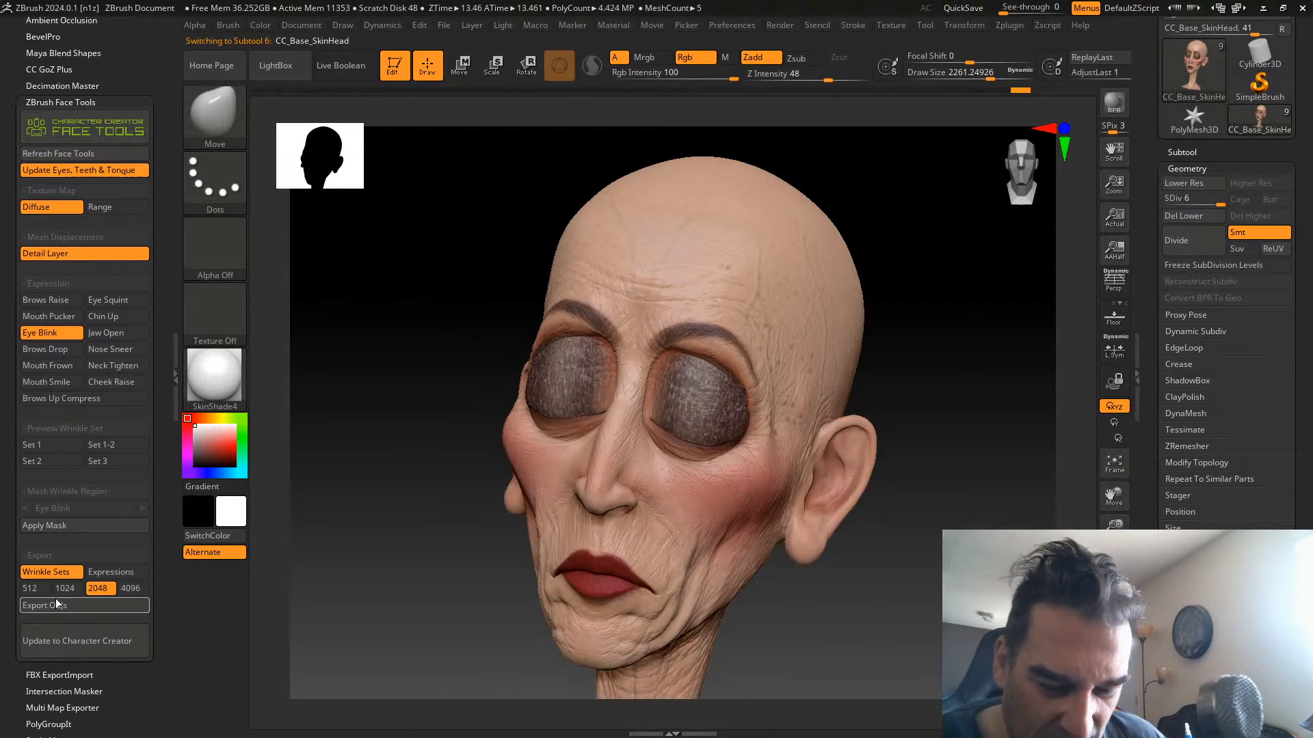
# Update Character Creator with the base mesh, detail normal and cavity maps, and all expression morphs and wrinkle normals at 2048
pyautogui.click(67, 638)
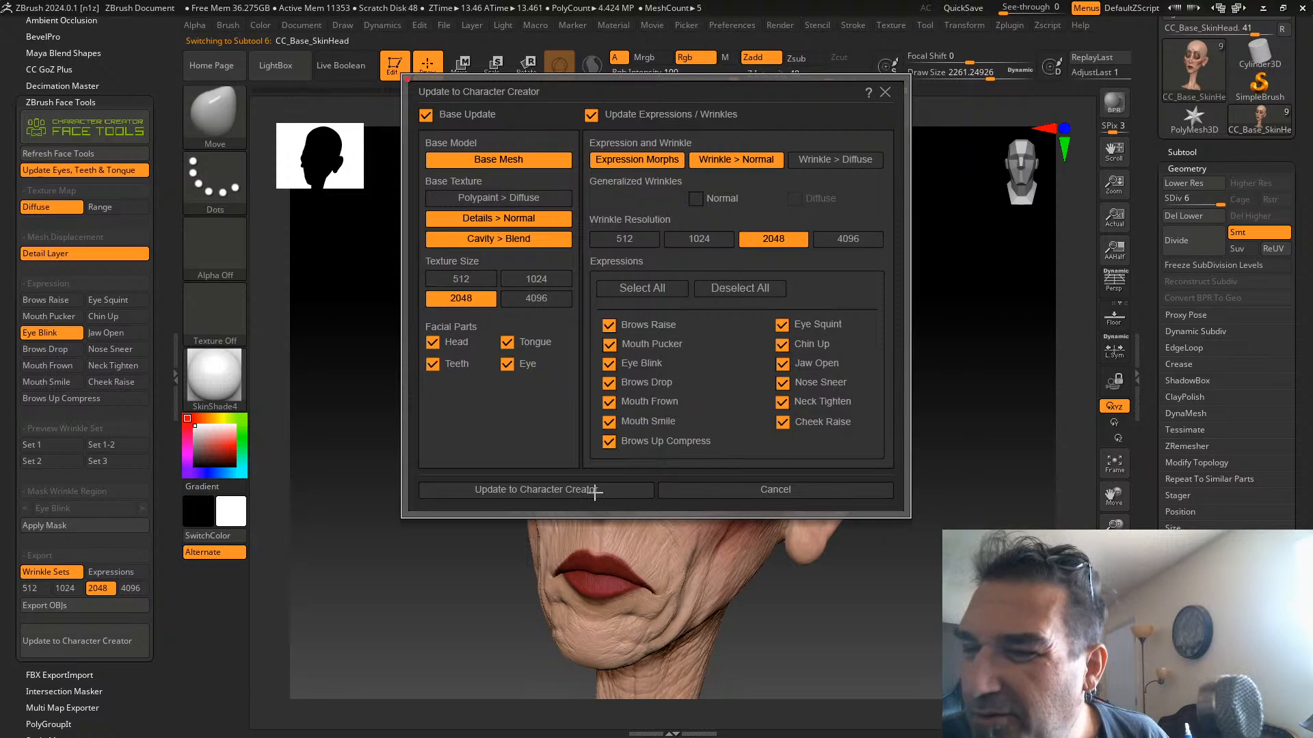
pyautogui.click(536, 489)
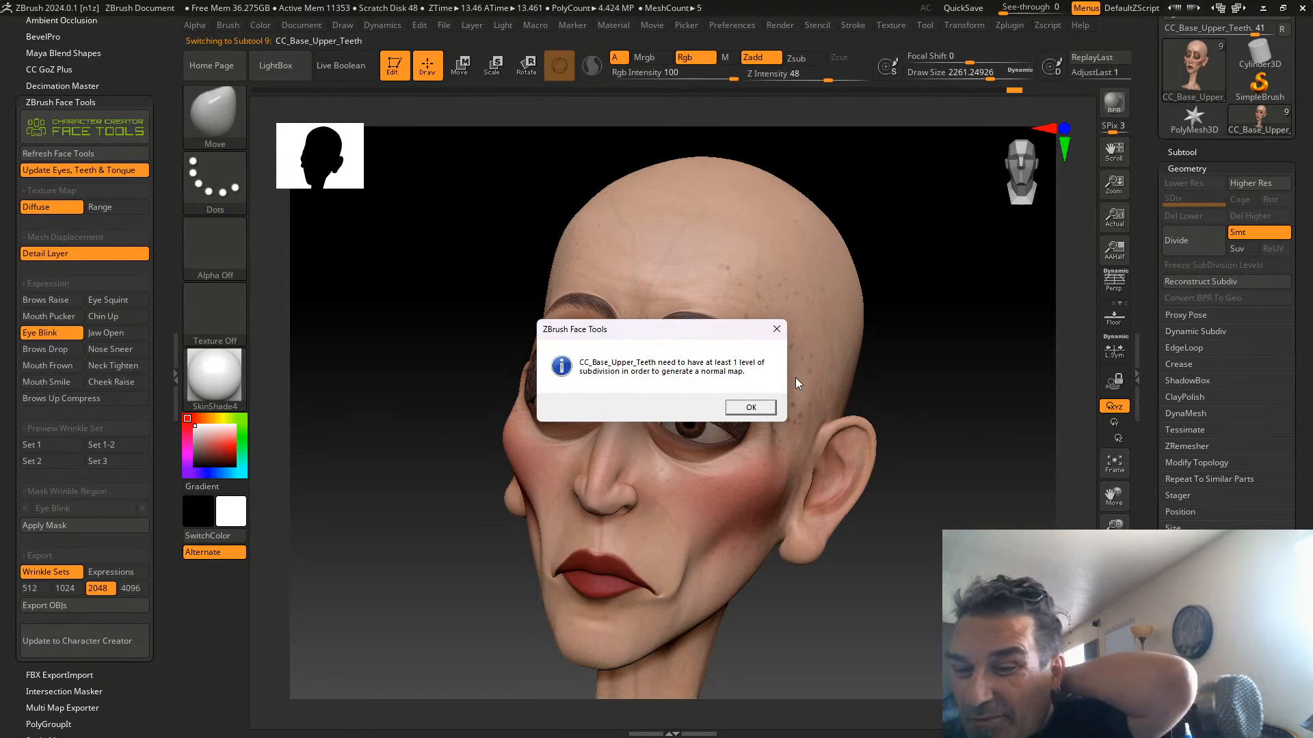
pyautogui.click(751, 409)
pyautogui.click(760, 411)
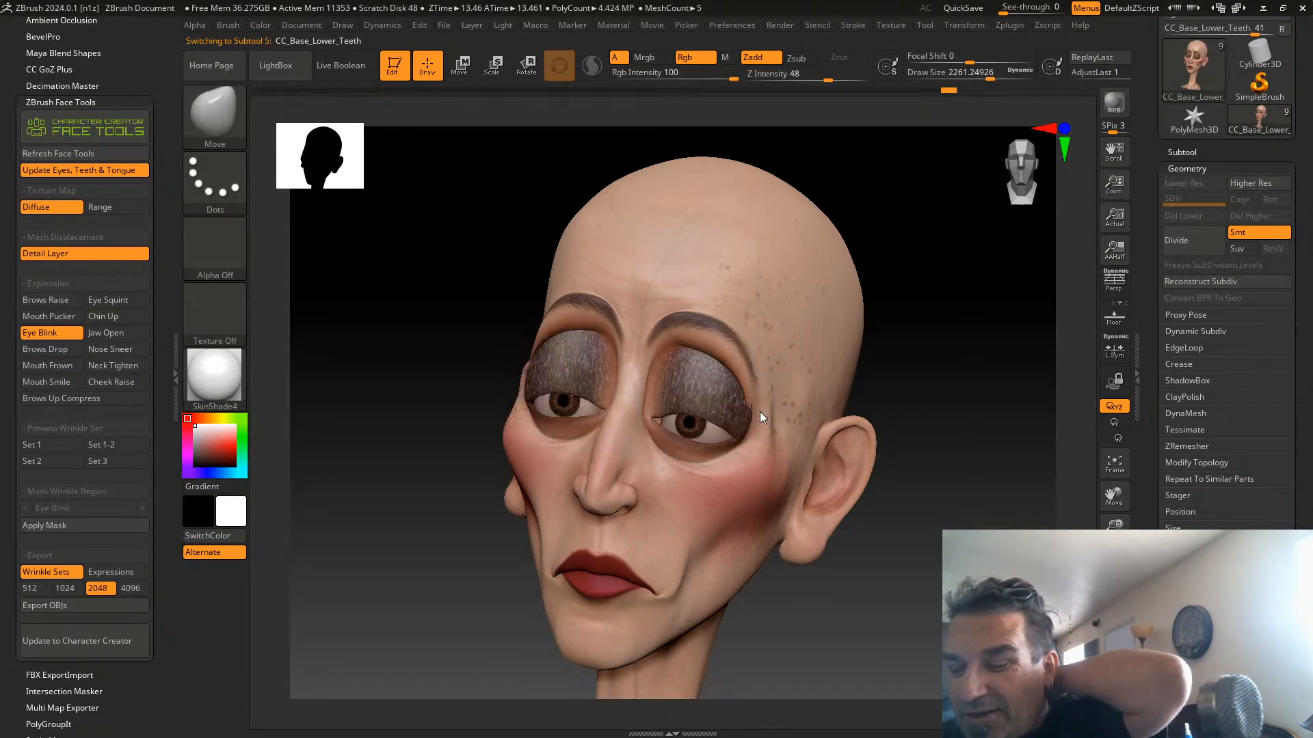
pyautogui.click(760, 412)
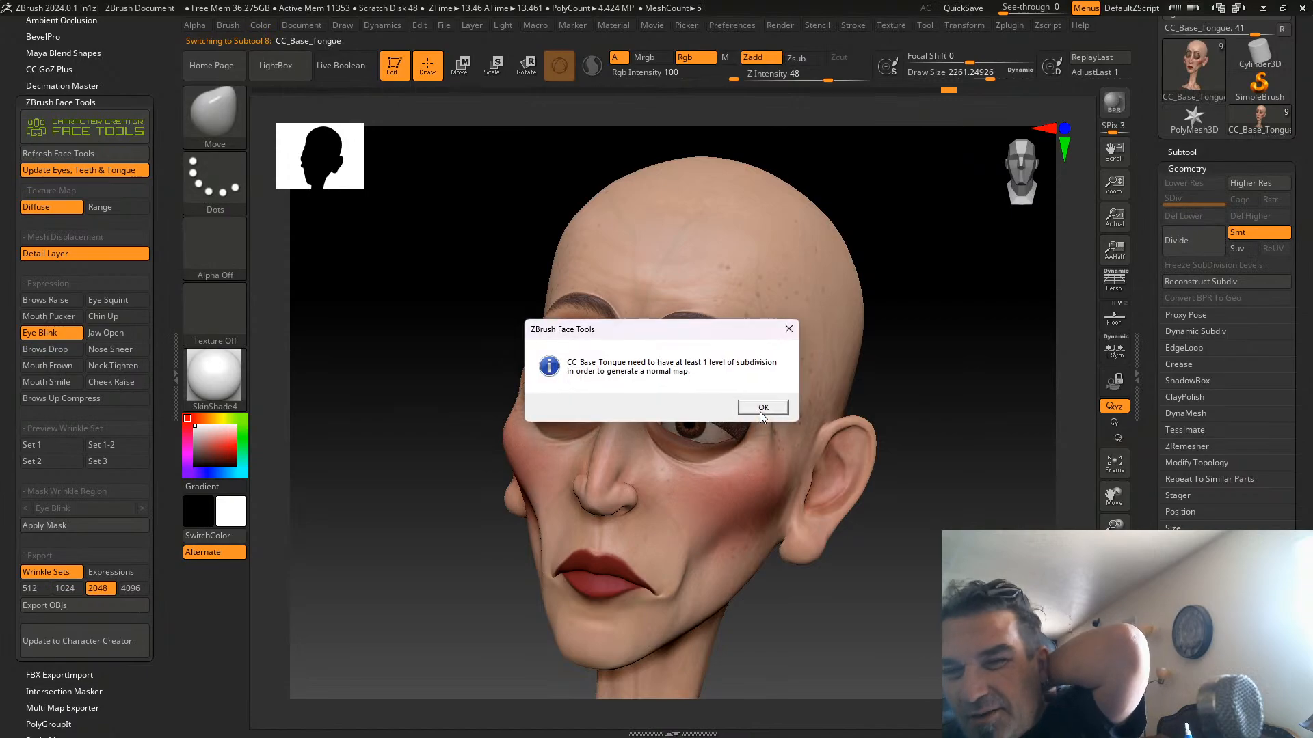
pyautogui.click(760, 411)
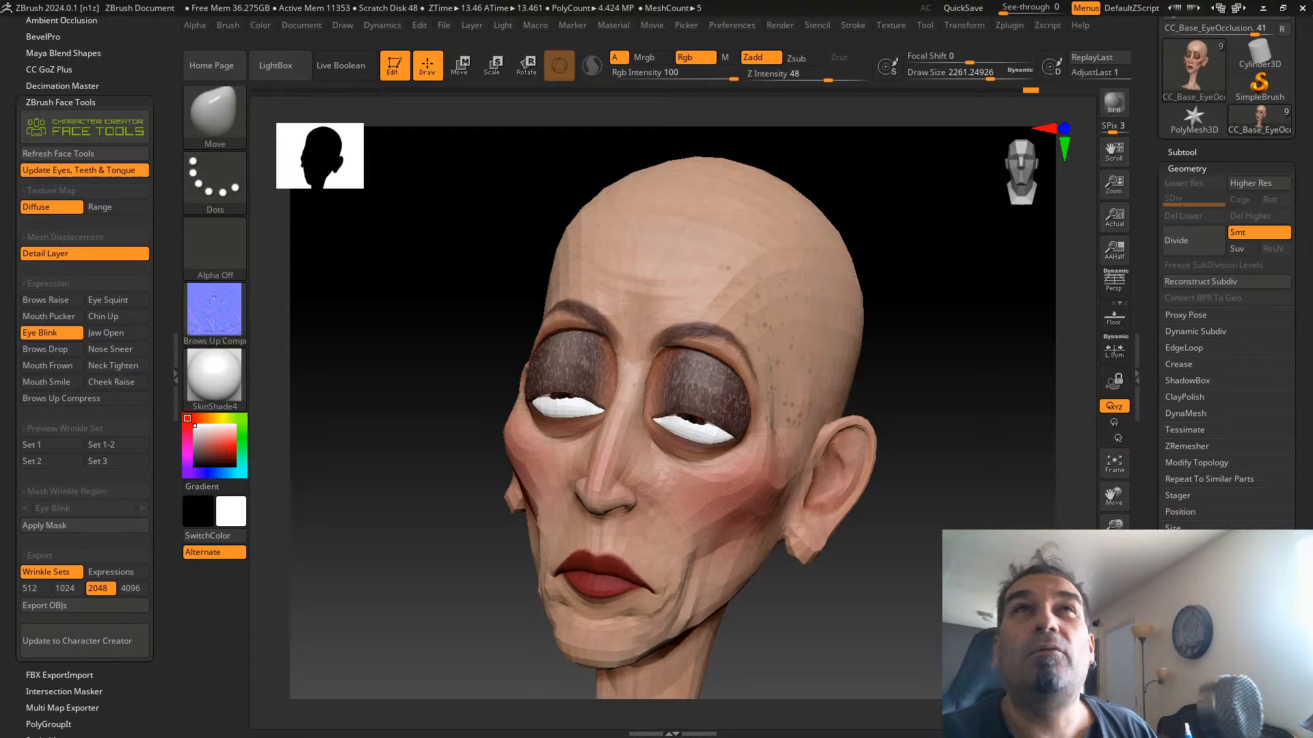
# Switch to OBS Studio and select the monitor showing Character Creator for the Display Capture 2 source
pyautogui.moveTo(0, 179); pyautogui.dragTo(996, 28)
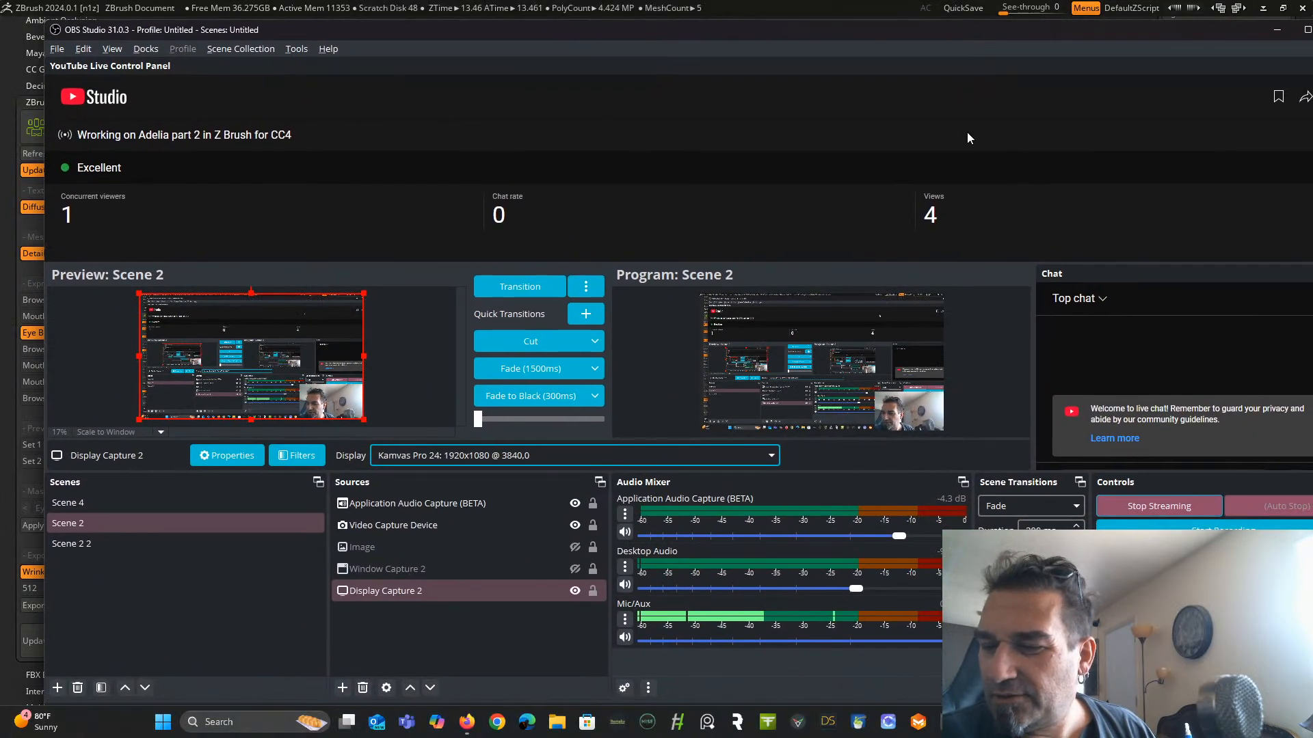
pyautogui.click(543, 461)
pyautogui.click(540, 477)
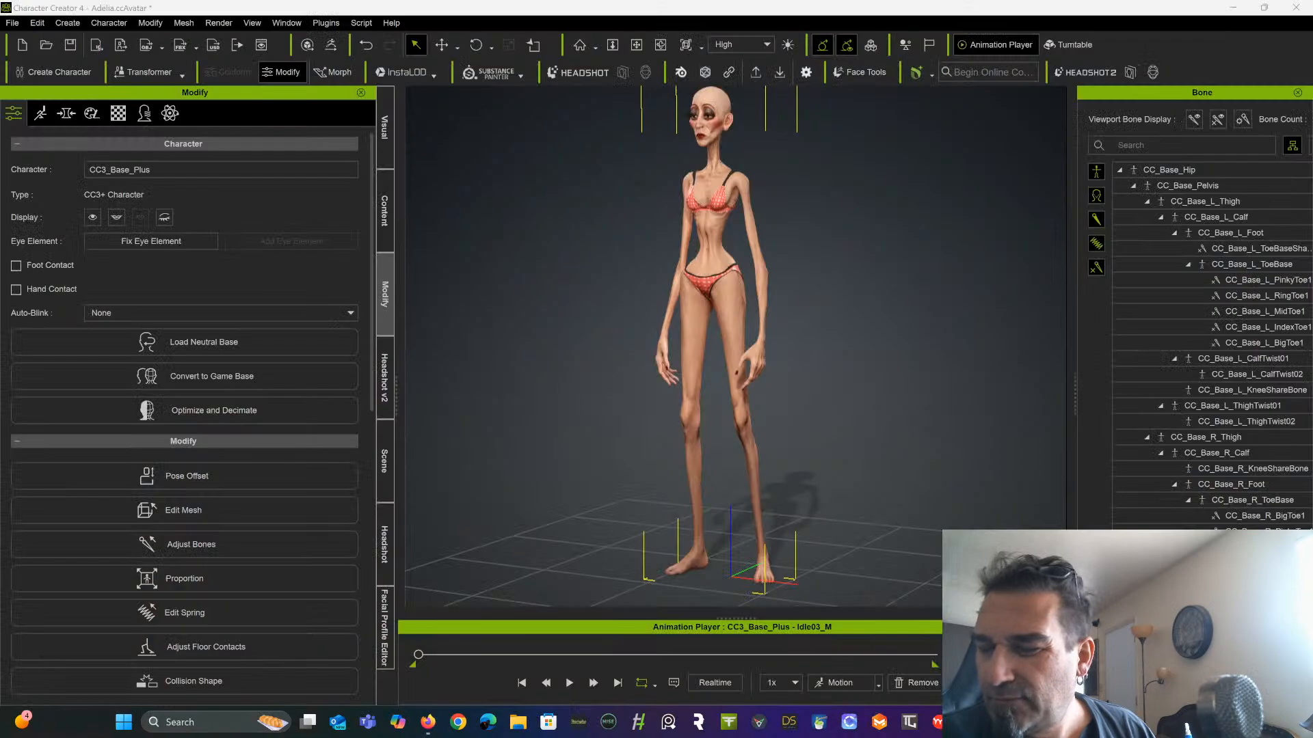
# Apply the GoZ update in Character Creator with bone fitting, tear line and eye occlusion realignment enabled, and inspect the head from both sides
pyautogui.moveTo(1312, 54); pyautogui.dragTo(1306, 68)
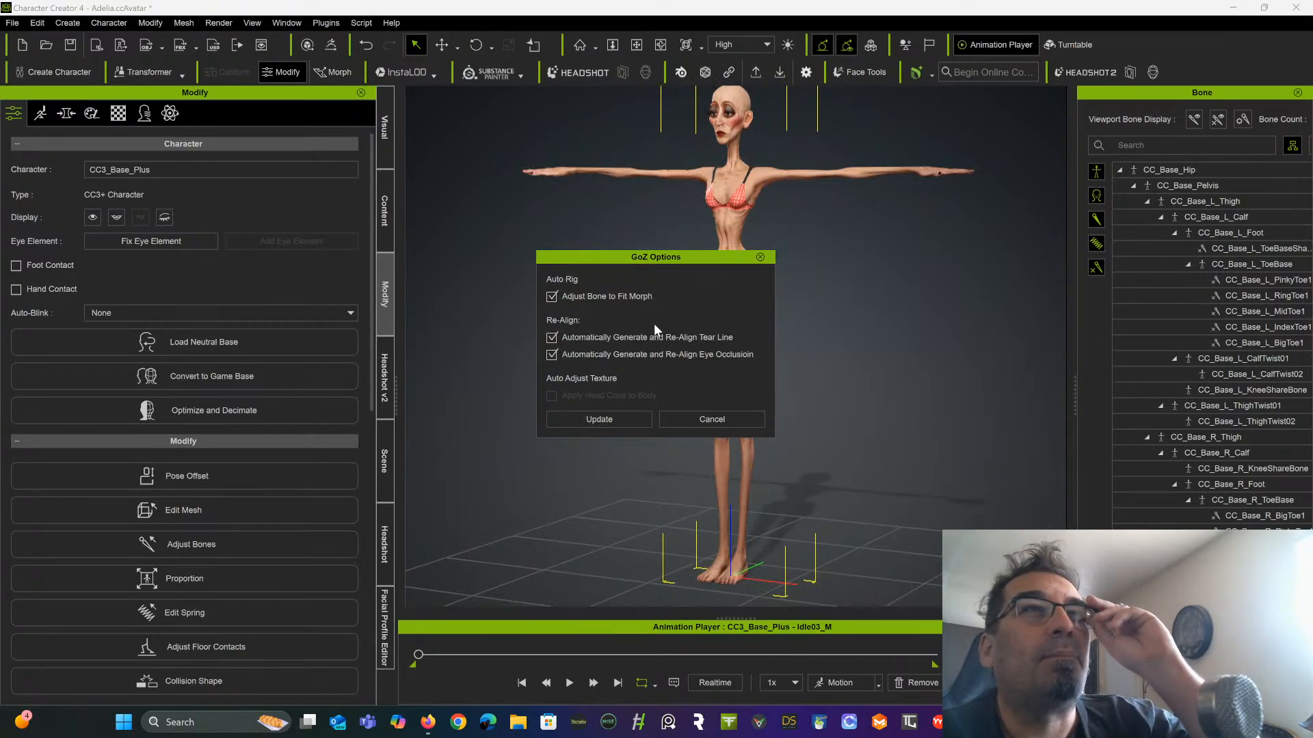
pyautogui.click(602, 417)
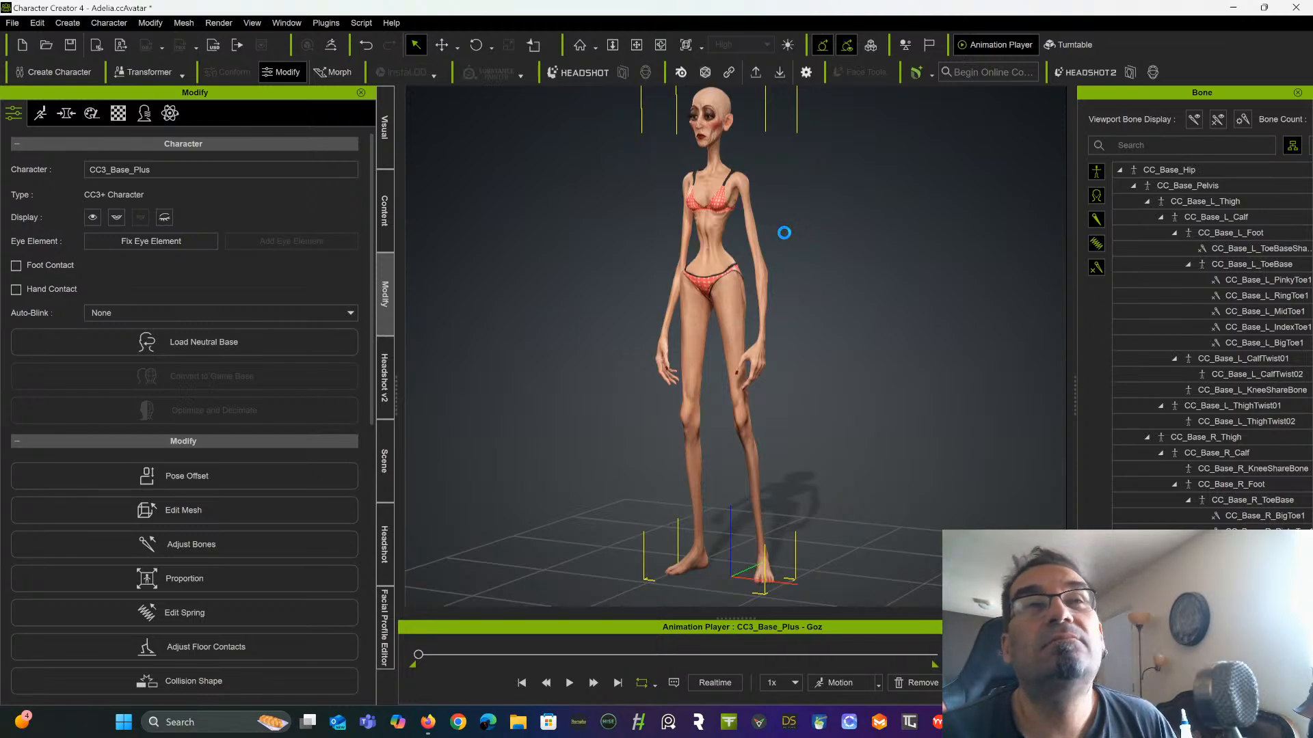
pyautogui.press('j')
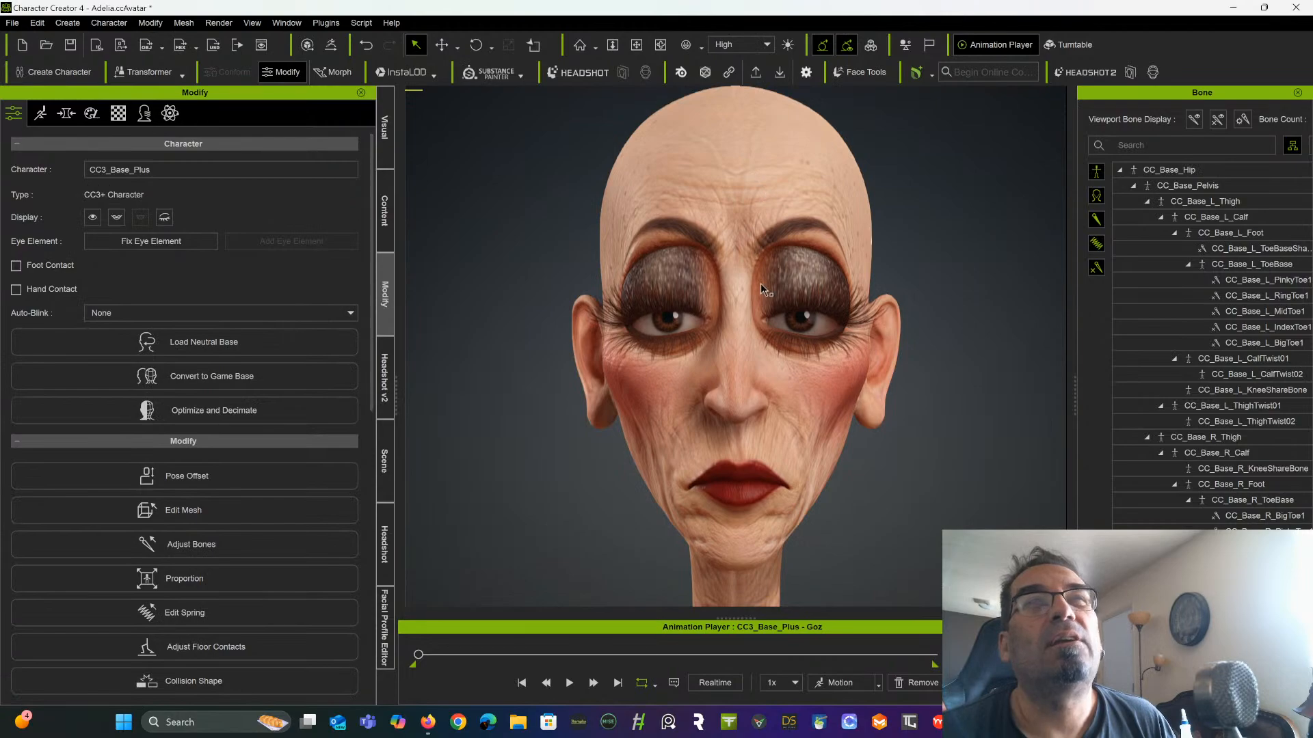
pyautogui.keyDown('alt'); pyautogui.moveTo(882, 215); pyautogui.dragTo(624, 227); pyautogui.keyUp('alt')
pyautogui.keyDown('alt'); pyautogui.moveTo(631, 241); pyautogui.dragTo(687, 196, button='middle'); pyautogui.keyUp('alt')
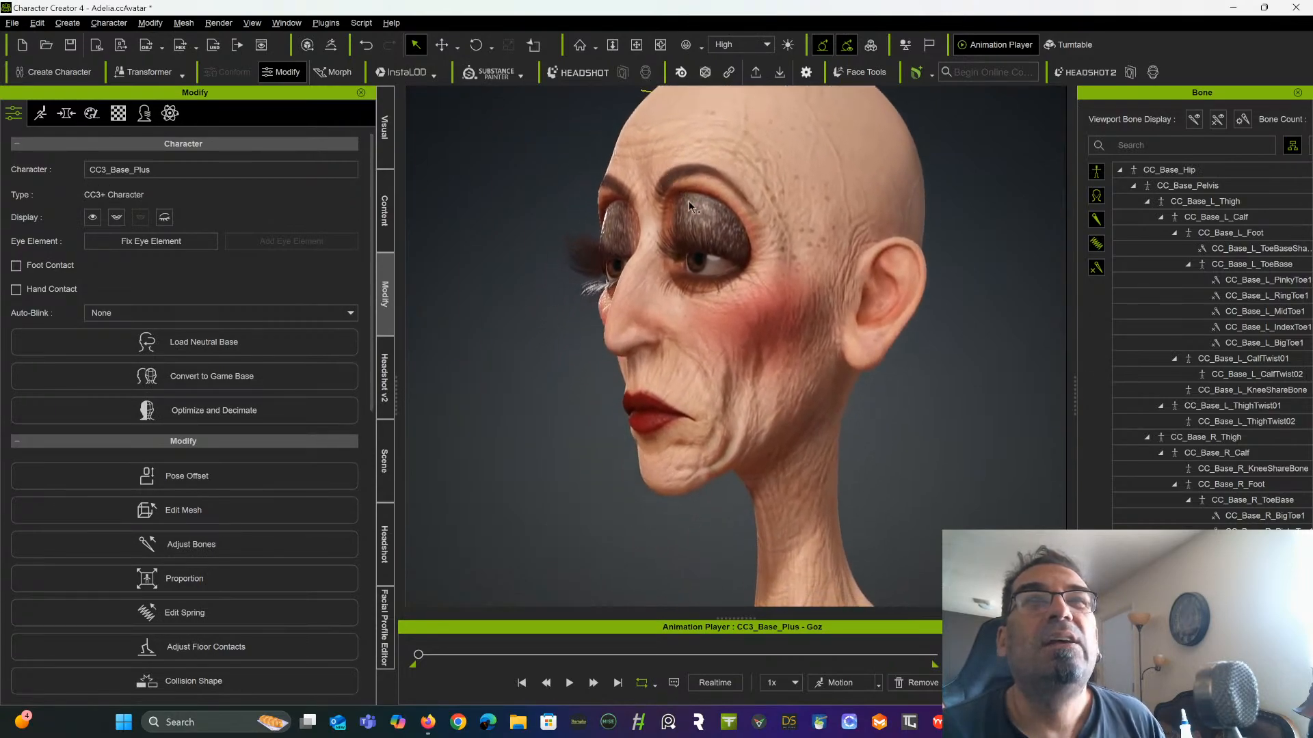
pyautogui.keyDown('alt'); pyautogui.moveTo(688, 199); pyautogui.dragTo(699, 279, button='right'); pyautogui.keyUp('alt')
pyautogui.keyDown('alt'); pyautogui.moveTo(699, 279); pyautogui.dragTo(1058, 310); pyautogui.keyUp('alt')
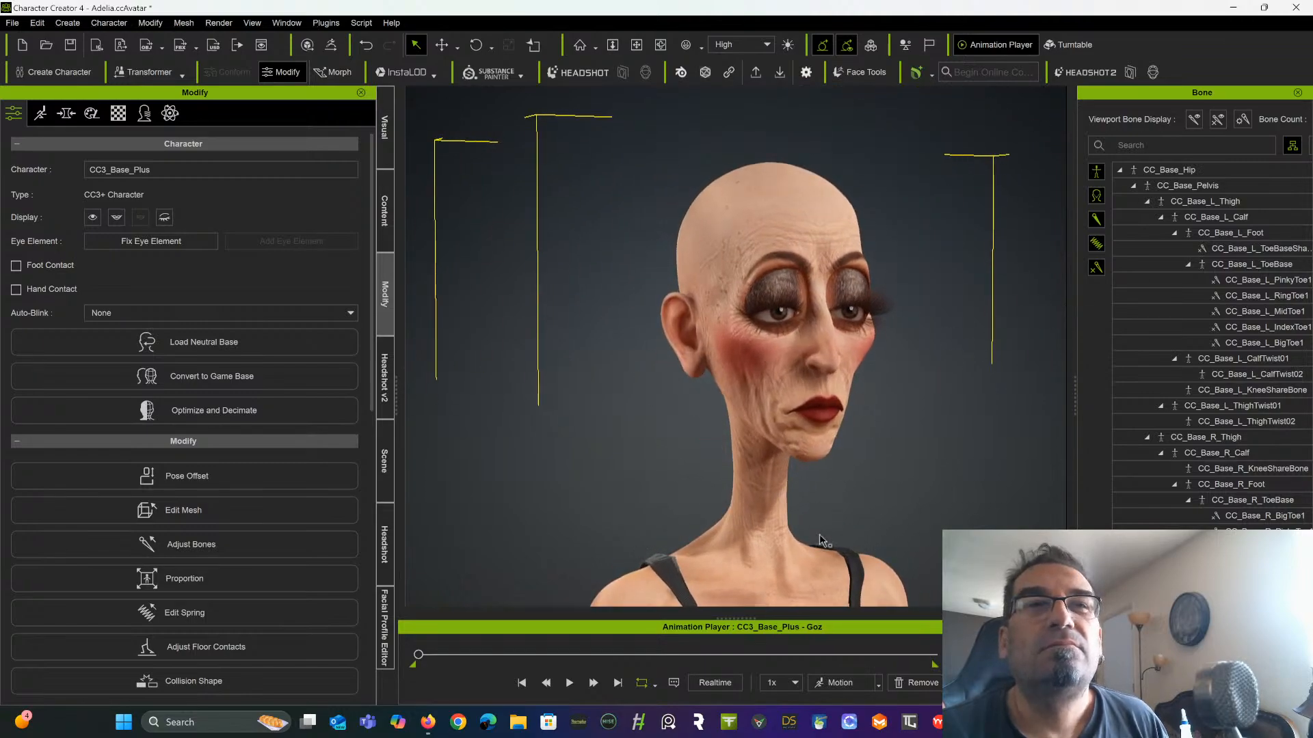
# Load the Full Face facial rig calibration motion on the character and open the expression wrinkle settings
pyautogui.click(854, 686)
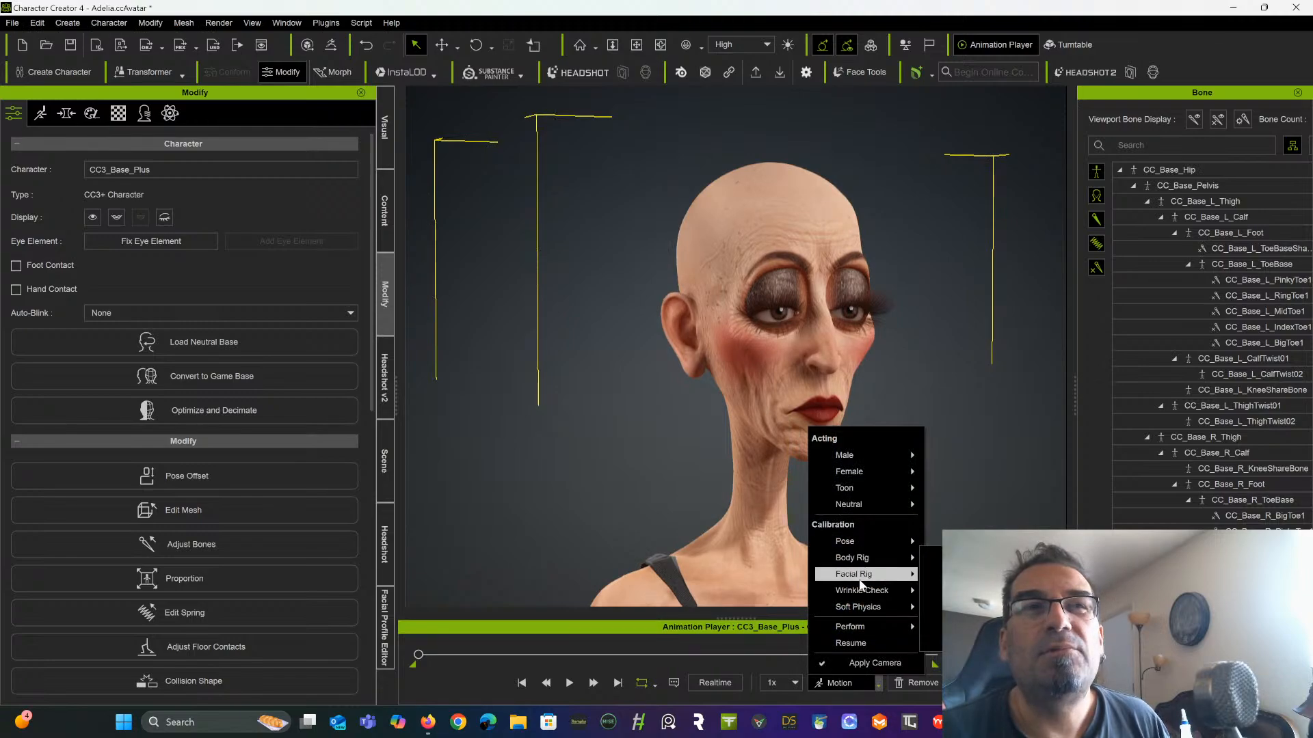
pyautogui.moveTo(898, 596)
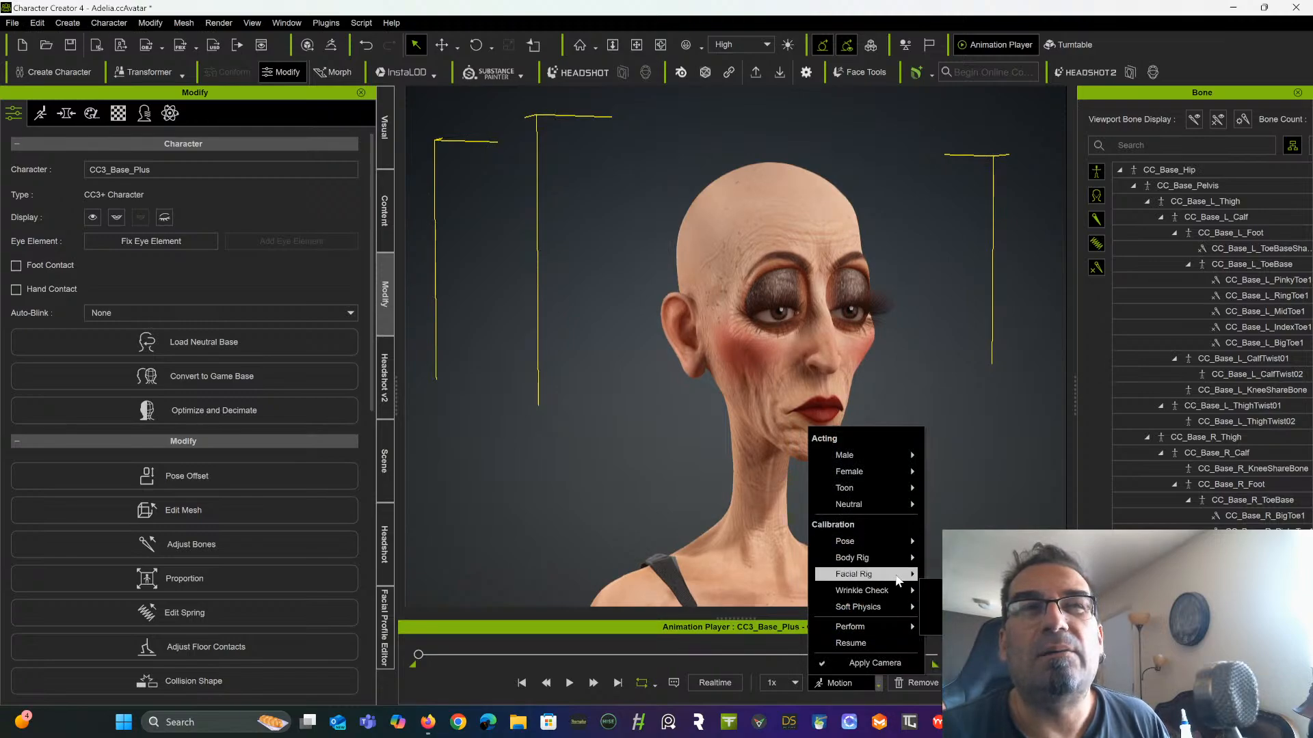
pyautogui.moveTo(889, 574)
pyautogui.click(964, 574)
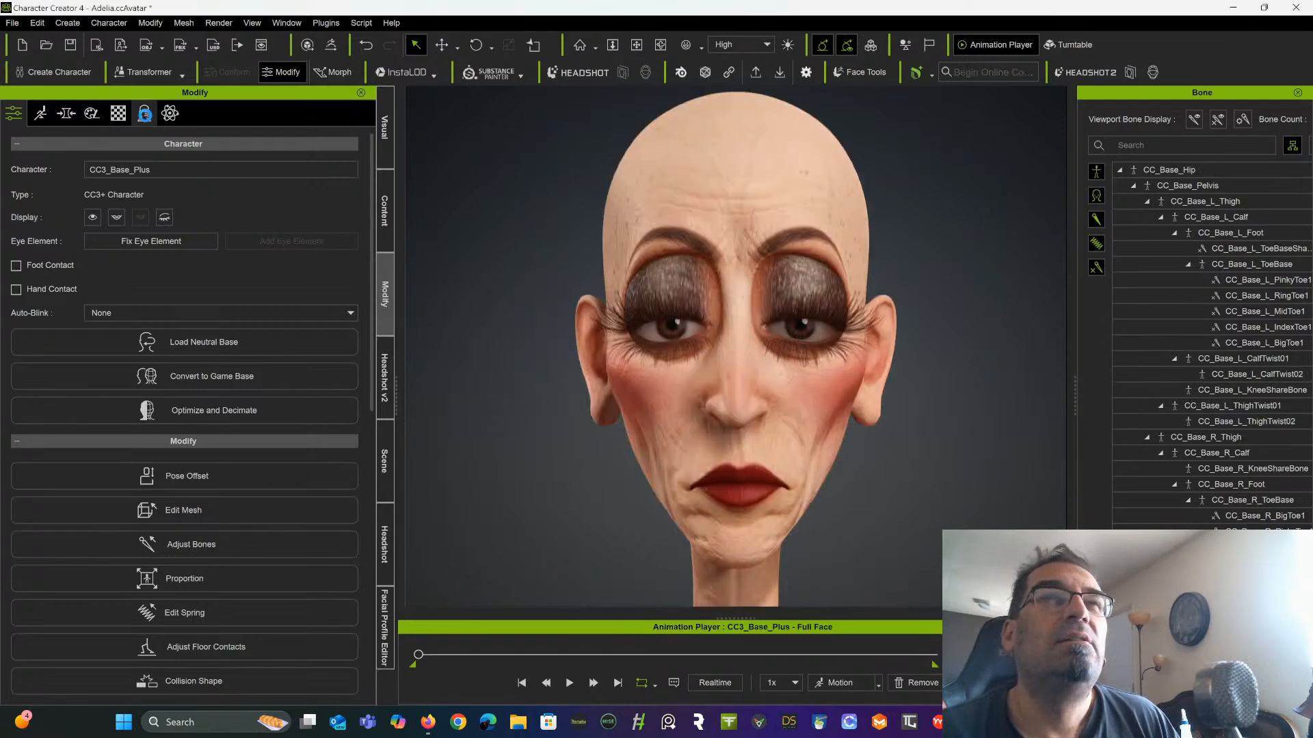
pyautogui.click(144, 114)
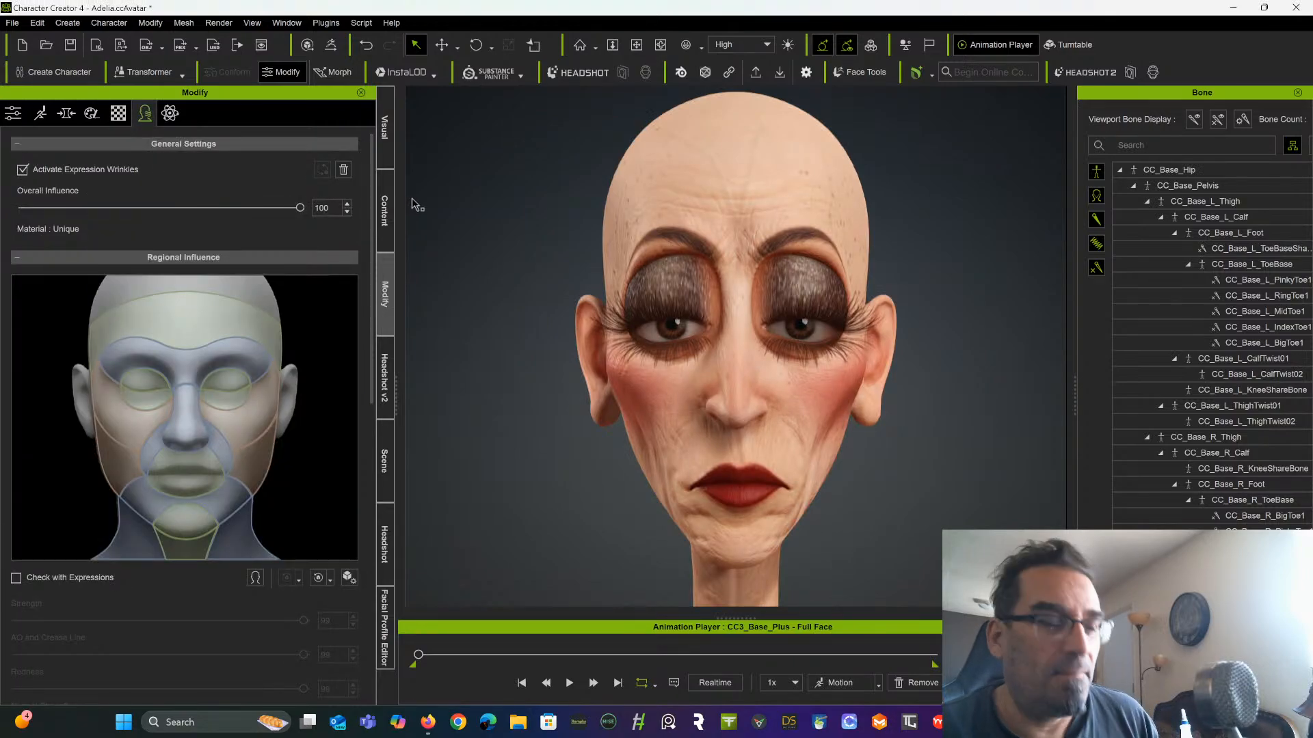
pyautogui.moveTo(458, 205); pyautogui.dragTo(388, 228, button='right')
pyautogui.scroll(-3, 470, 314)
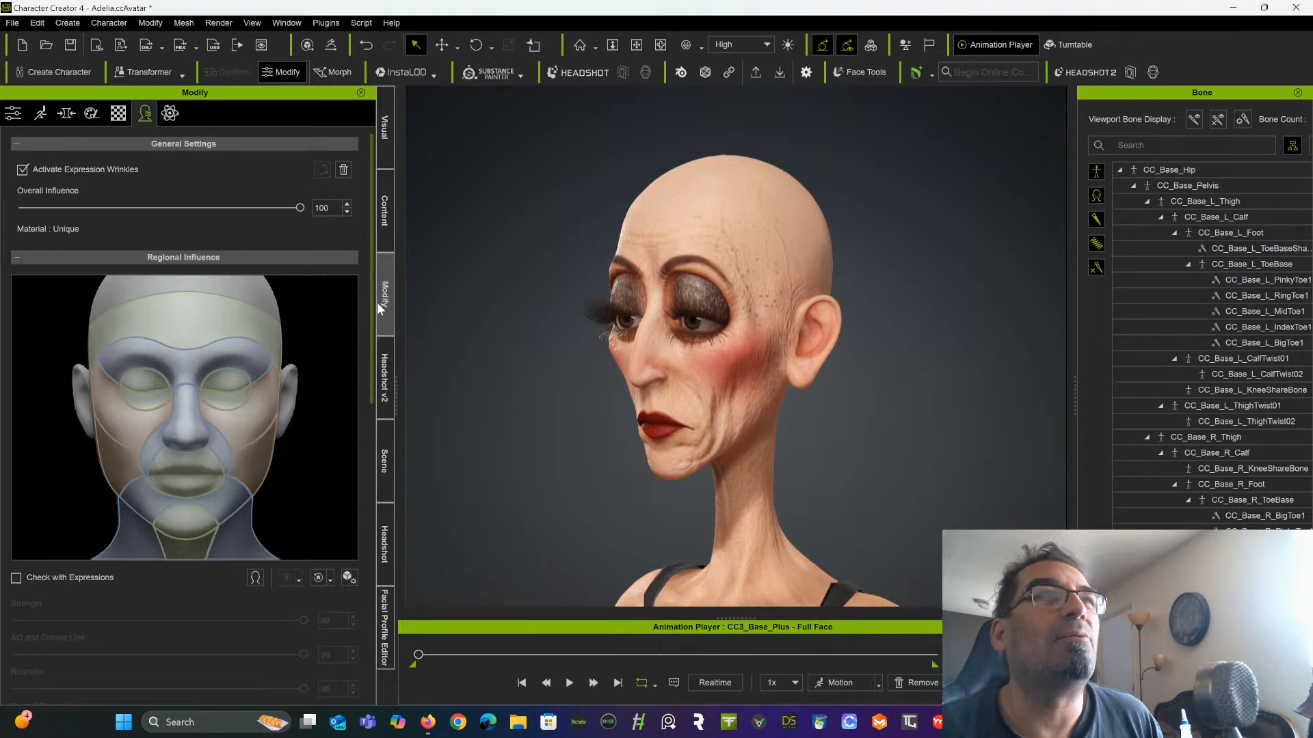
# Switch off the scene's directional light and show the Back and Key spotlights in the viewport
pyautogui.click(385, 457)
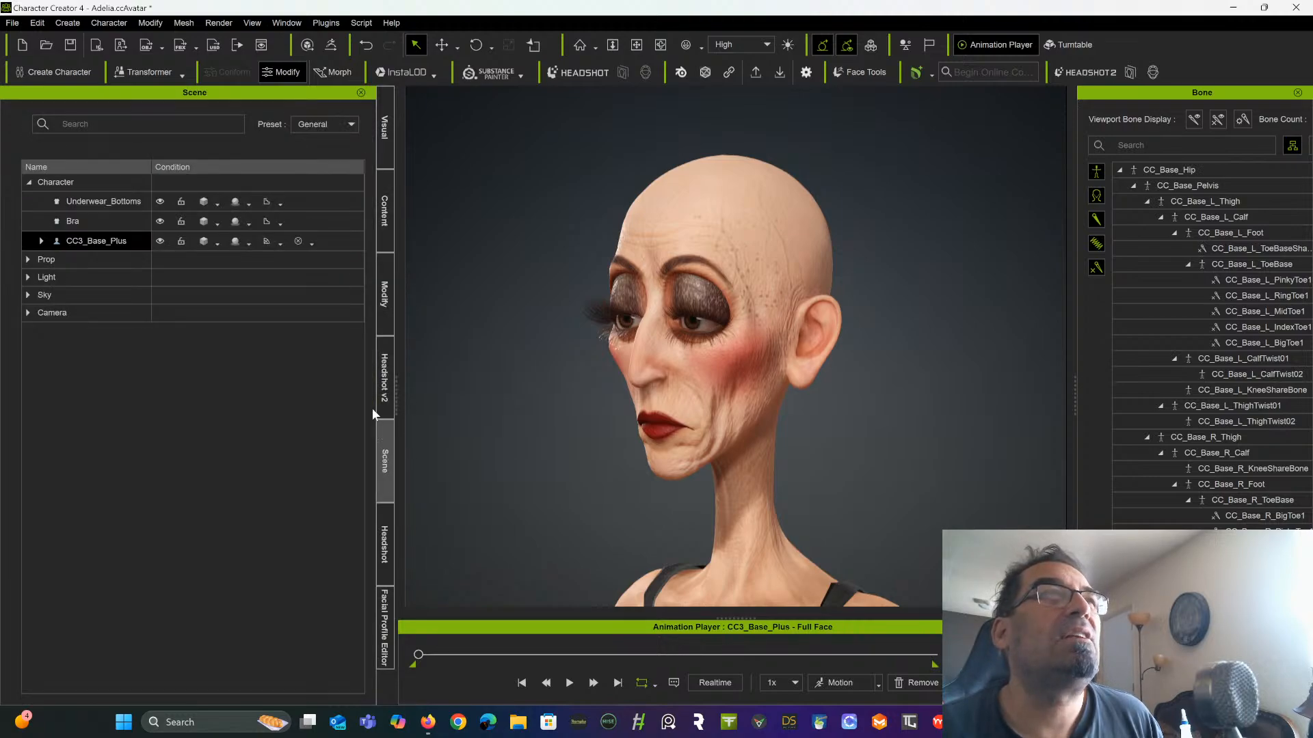
pyautogui.click(28, 277)
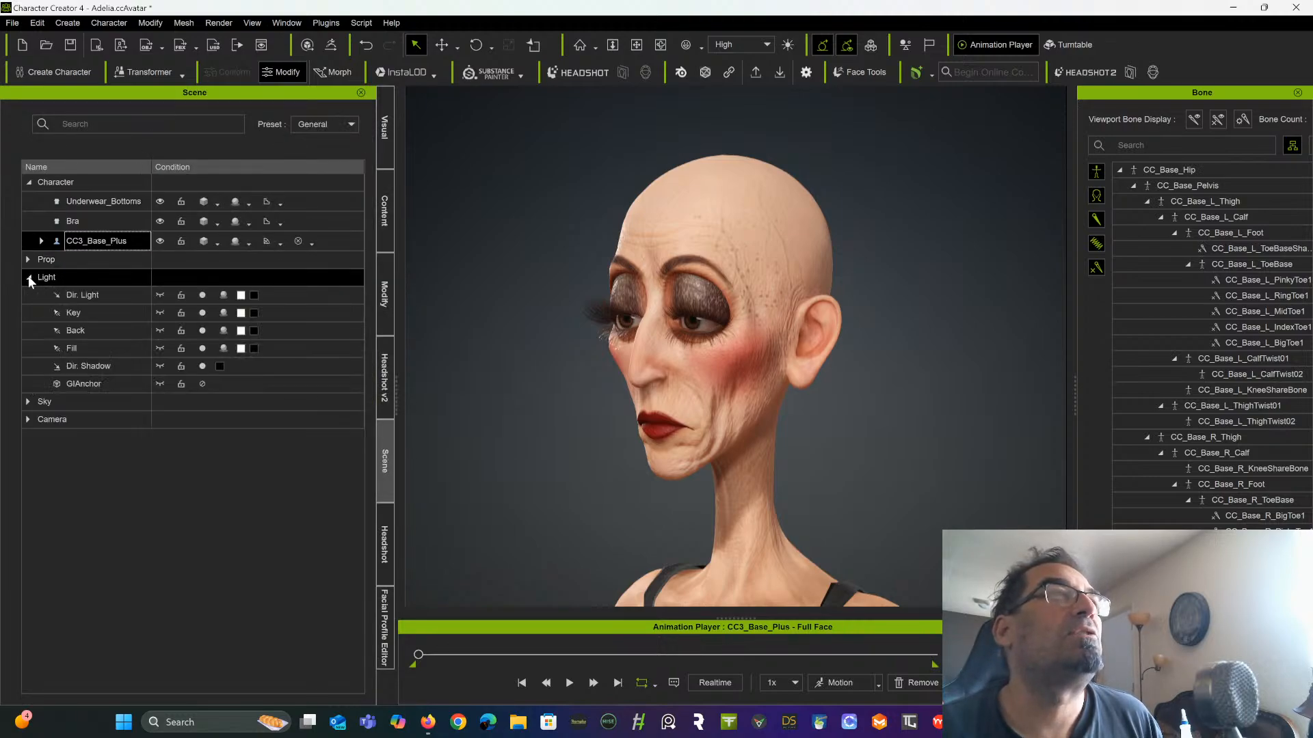
pyautogui.click(202, 296)
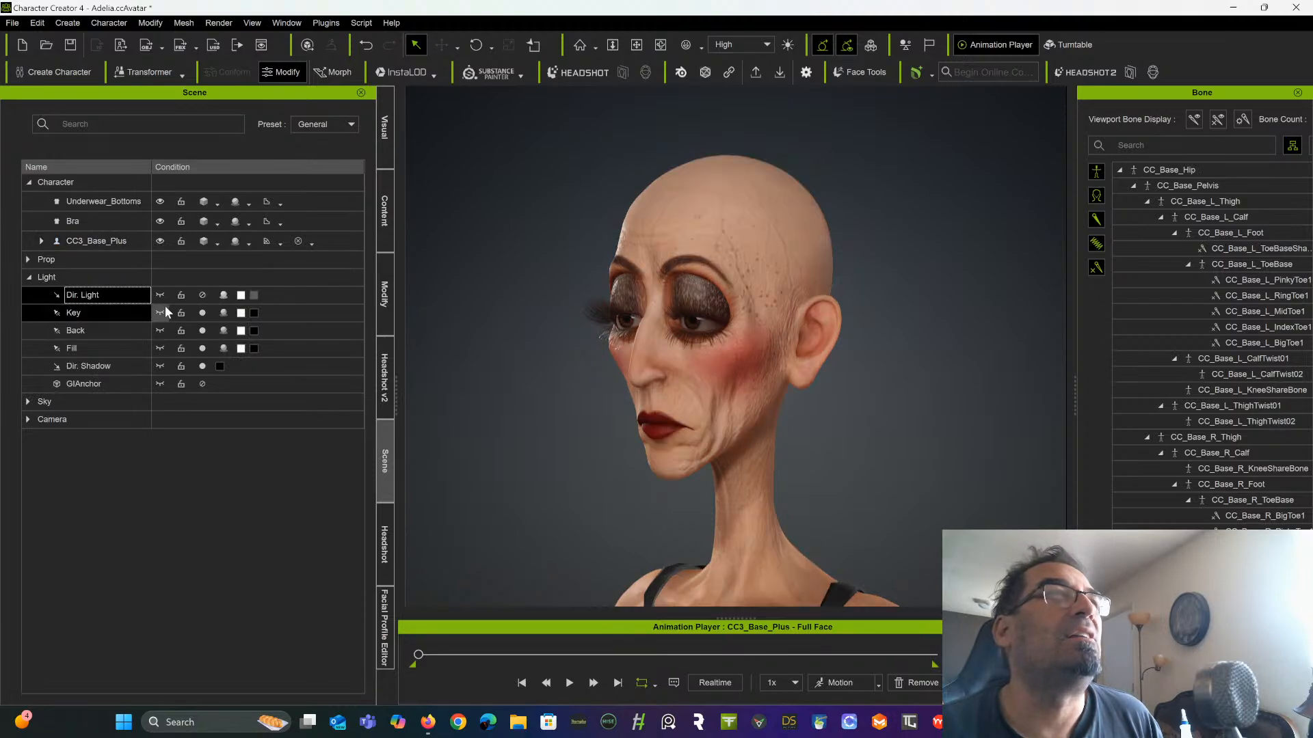
pyautogui.click(115, 334)
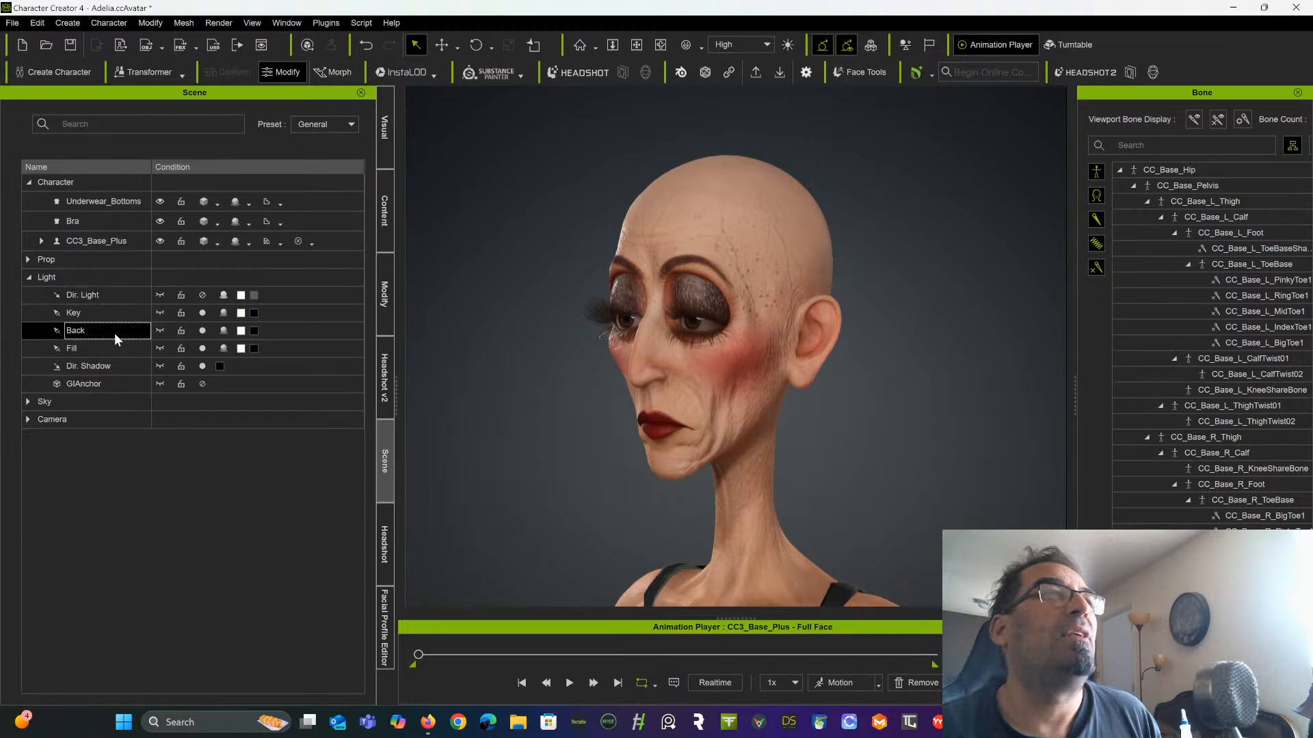
pyautogui.click(159, 331)
pyautogui.click(159, 312)
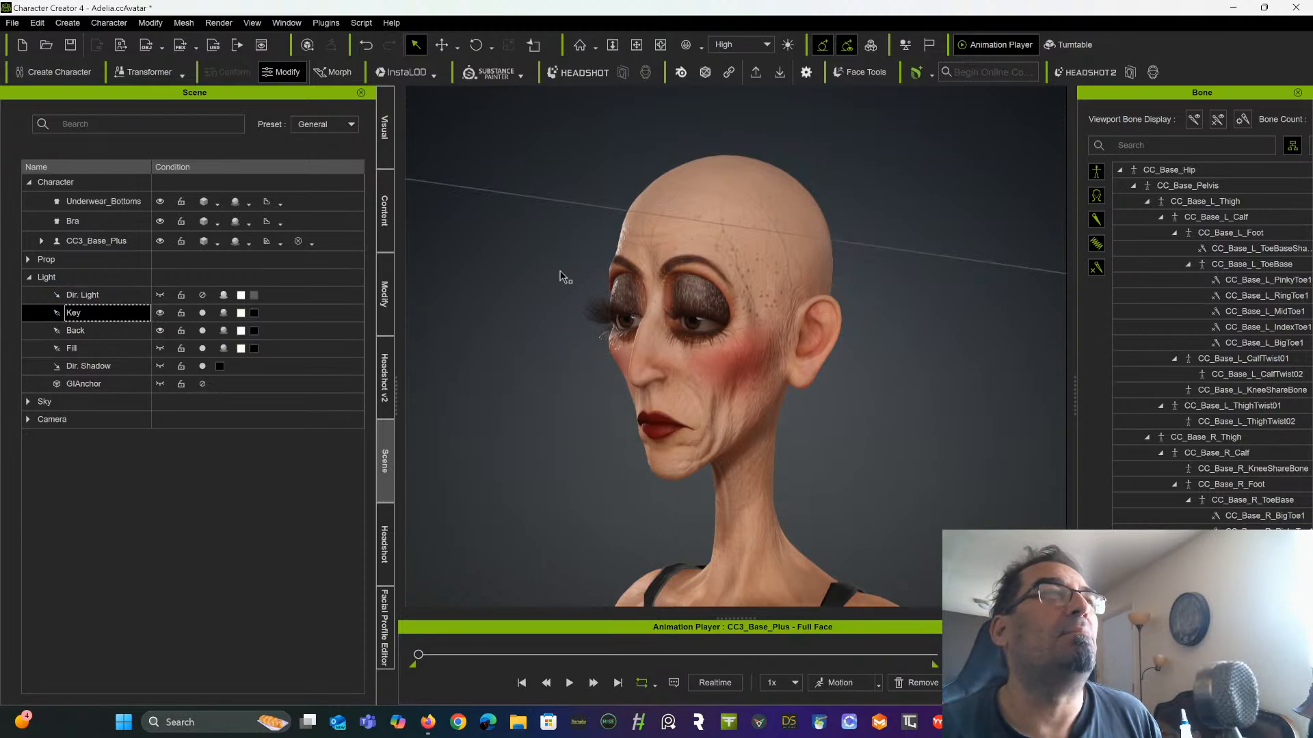
# Set the Key spotlight's Multiplier to 2.28
pyautogui.scroll(-5, 568, 259)
pyautogui.moveTo(581, 247); pyautogui.dragTo(585, 207, button='middle')
pyautogui.moveTo(584, 207); pyautogui.dragTo(592, 248, button='right')
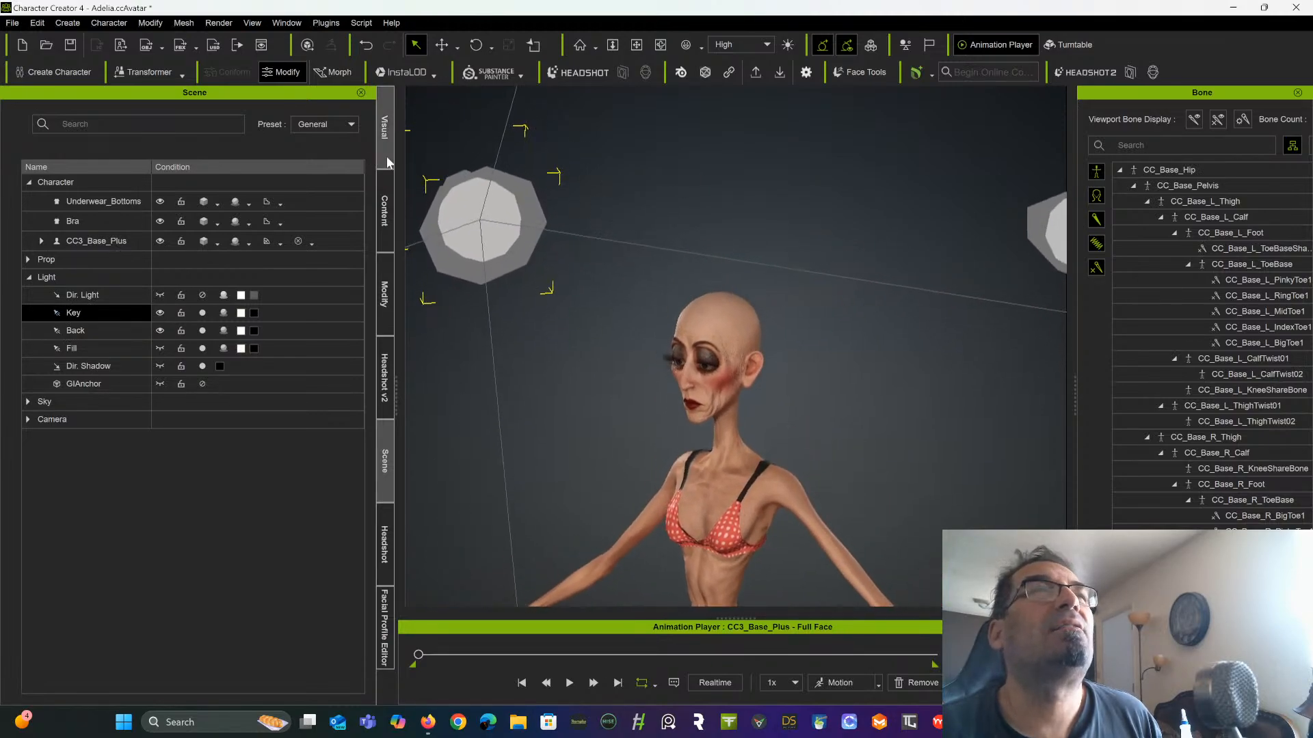
pyautogui.click(385, 274)
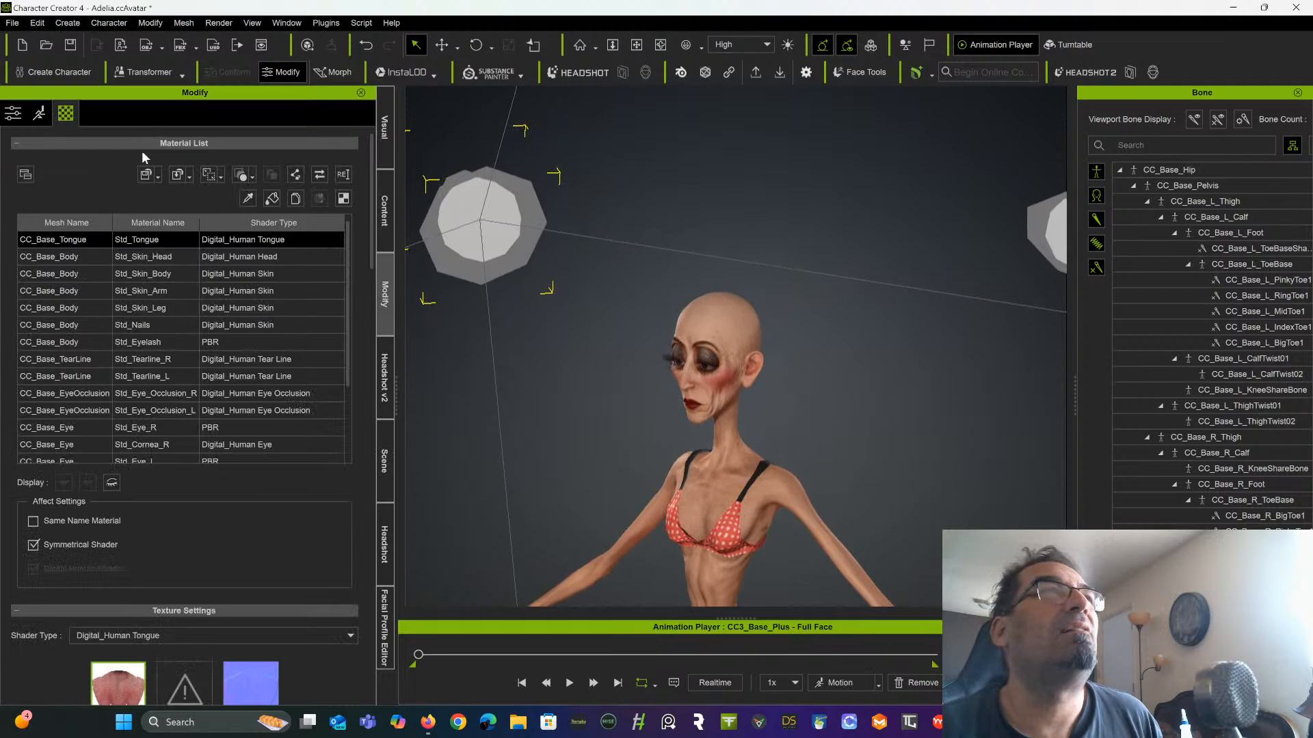
pyautogui.click(13, 113)
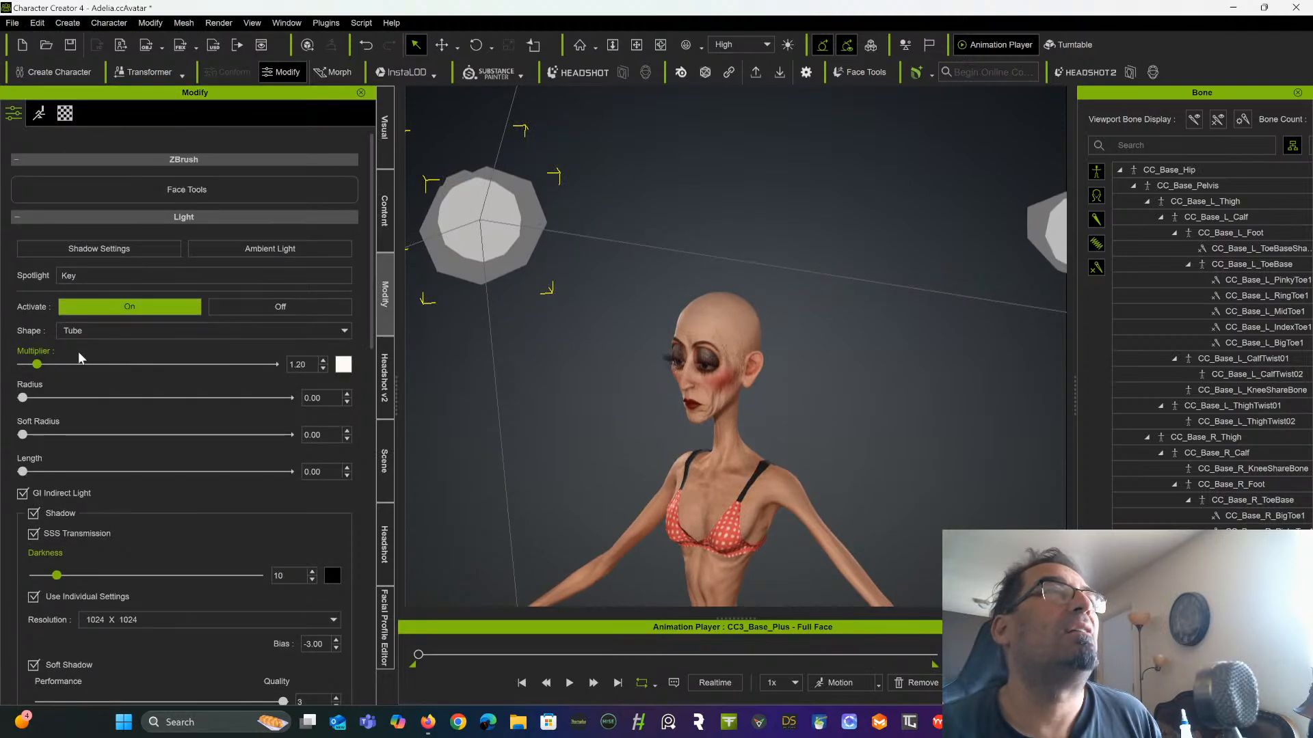
pyautogui.moveTo(38, 365)
pyautogui.mouseDown()
pyautogui.moveTo(85, 366)
pyautogui.moveTo(54, 369)
pyautogui.mouseUp()
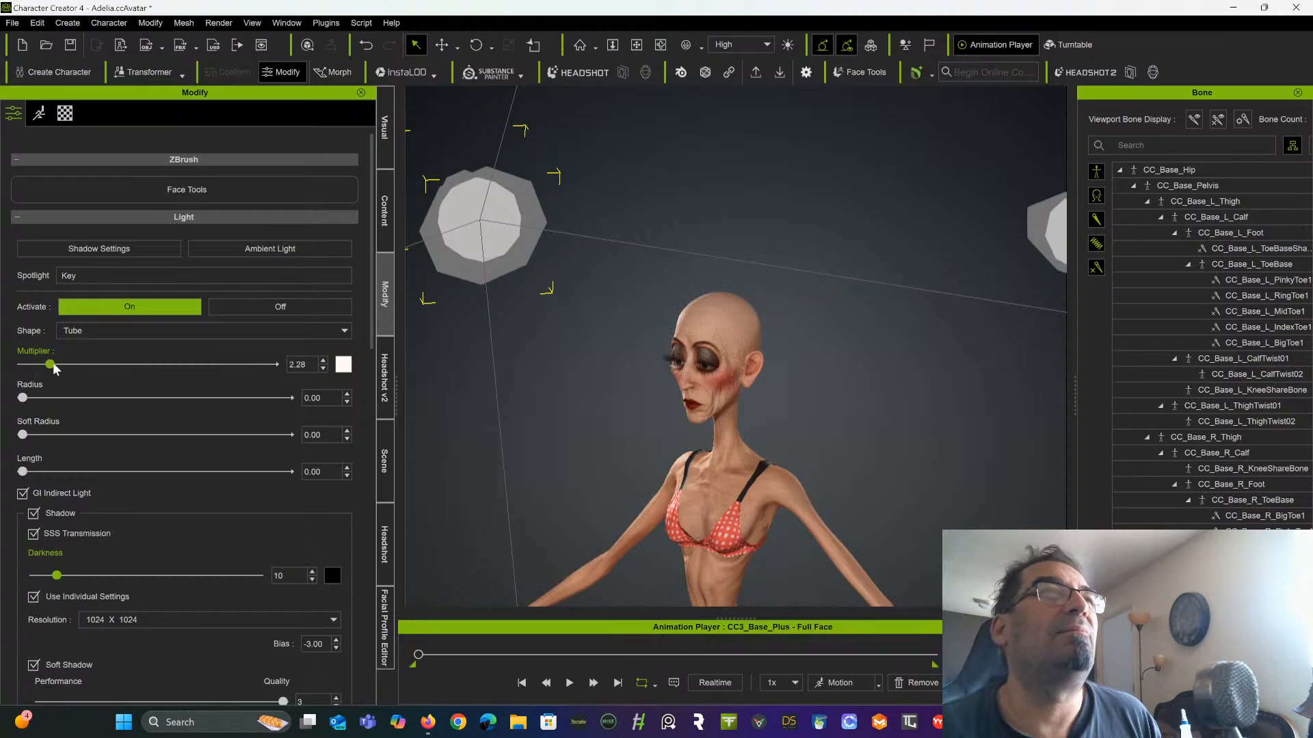
# Set the Back spotlight's Multiplier to 7.47
pyautogui.click(1055, 195)
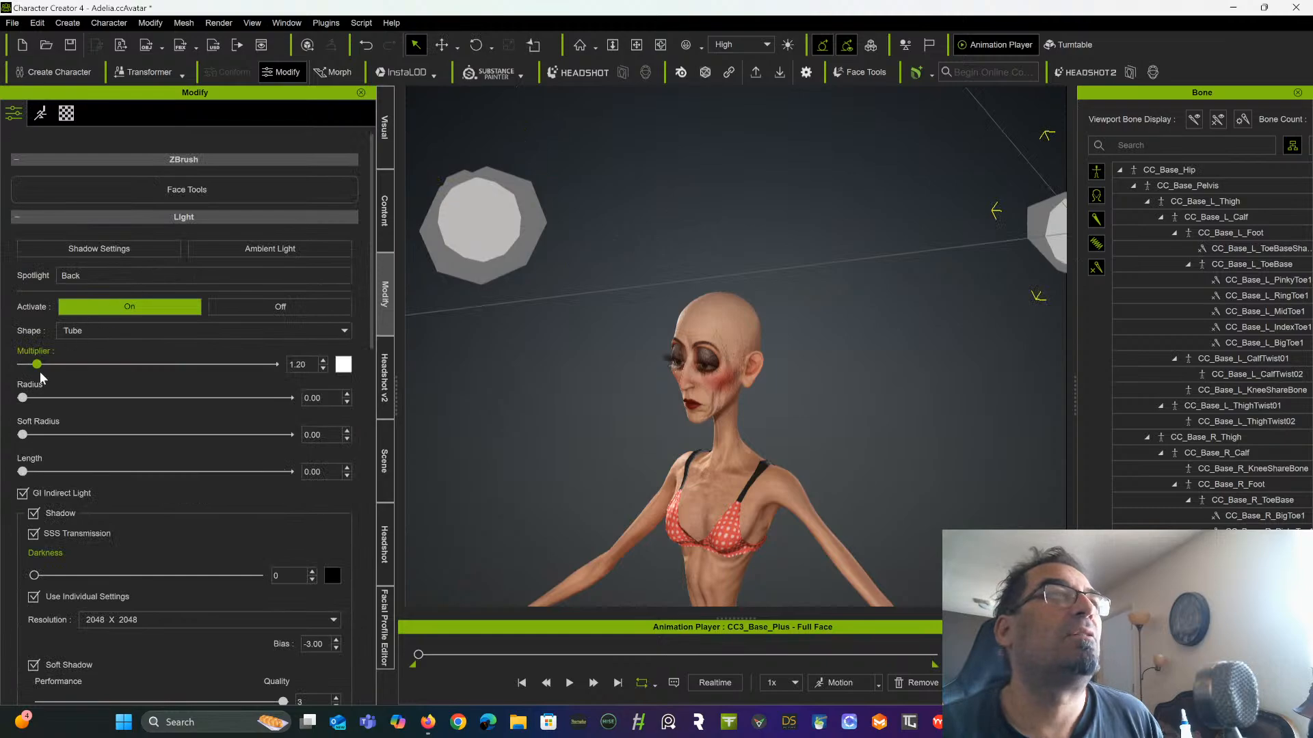
pyautogui.moveTo(37, 364); pyautogui.dragTo(121, 367)
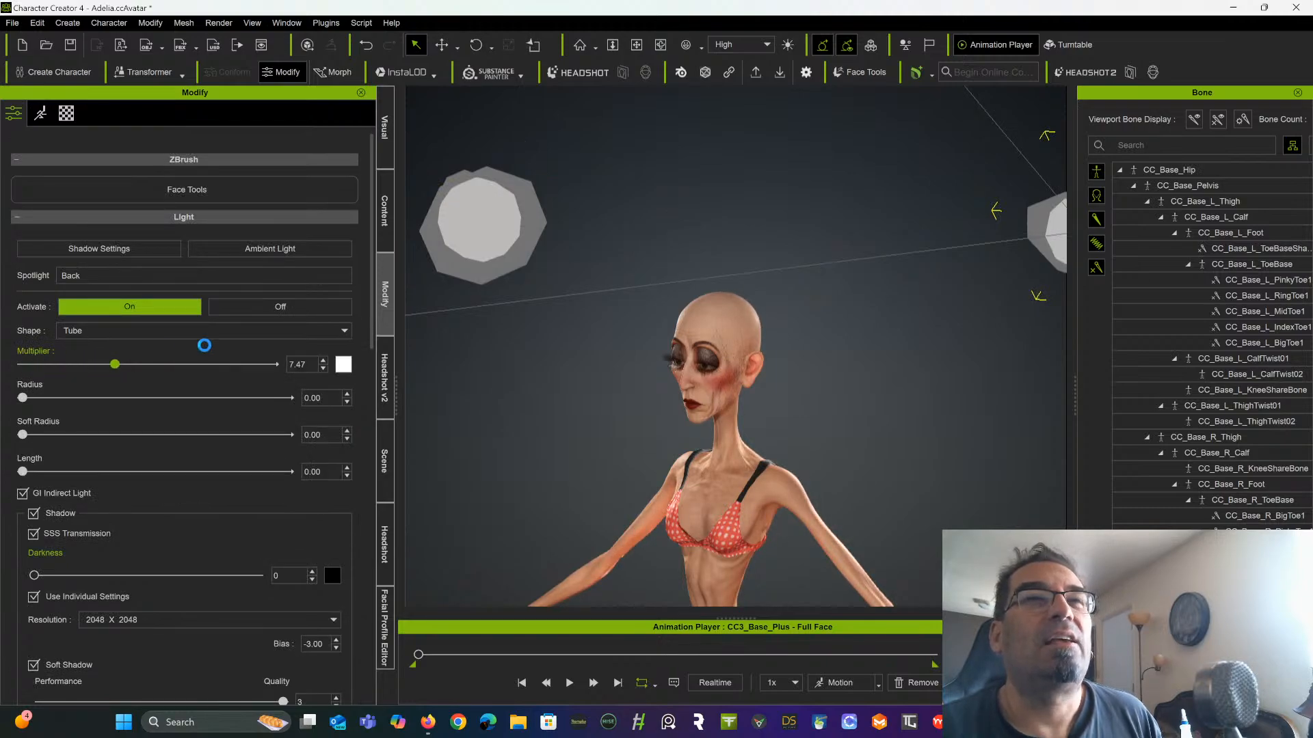
# Move the Key spotlight farther out from the character and rotate it to change its aim
pyautogui.click(456, 203)
pyautogui.click(439, 46)
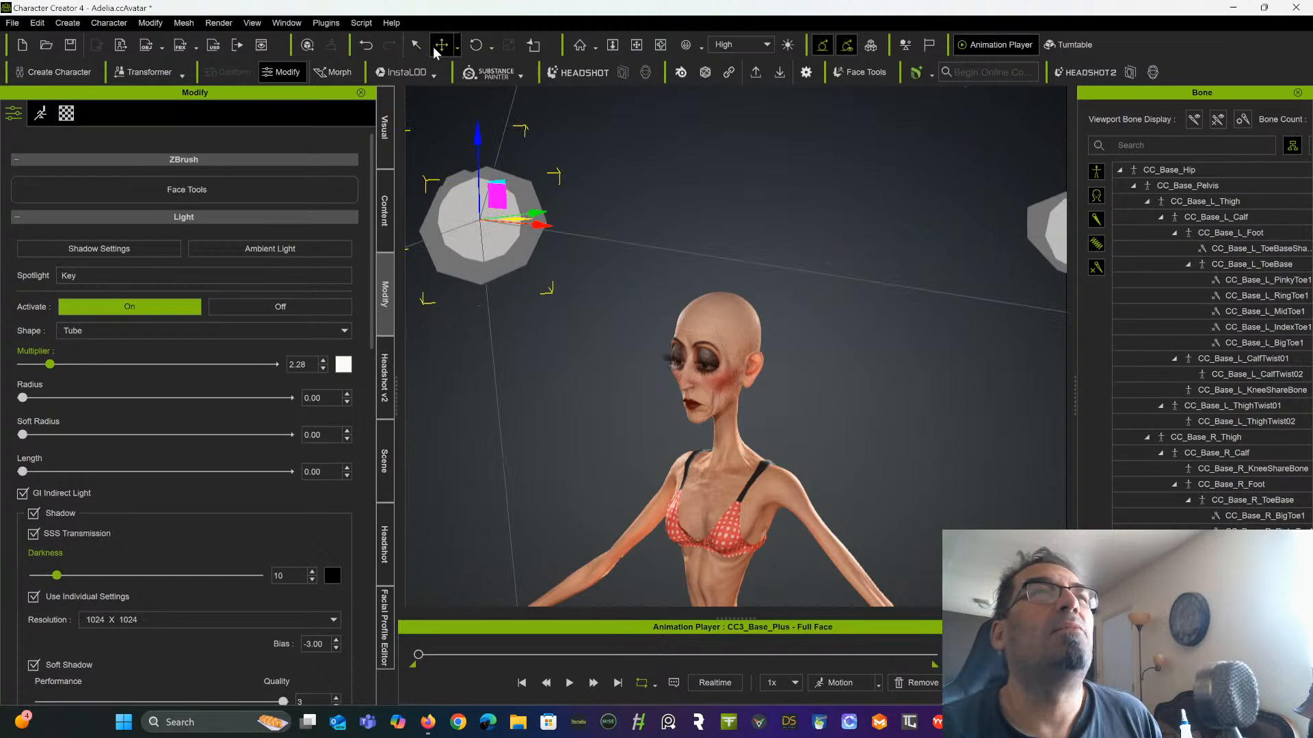
pyautogui.moveTo(555, 238); pyautogui.dragTo(655, 277, button='right')
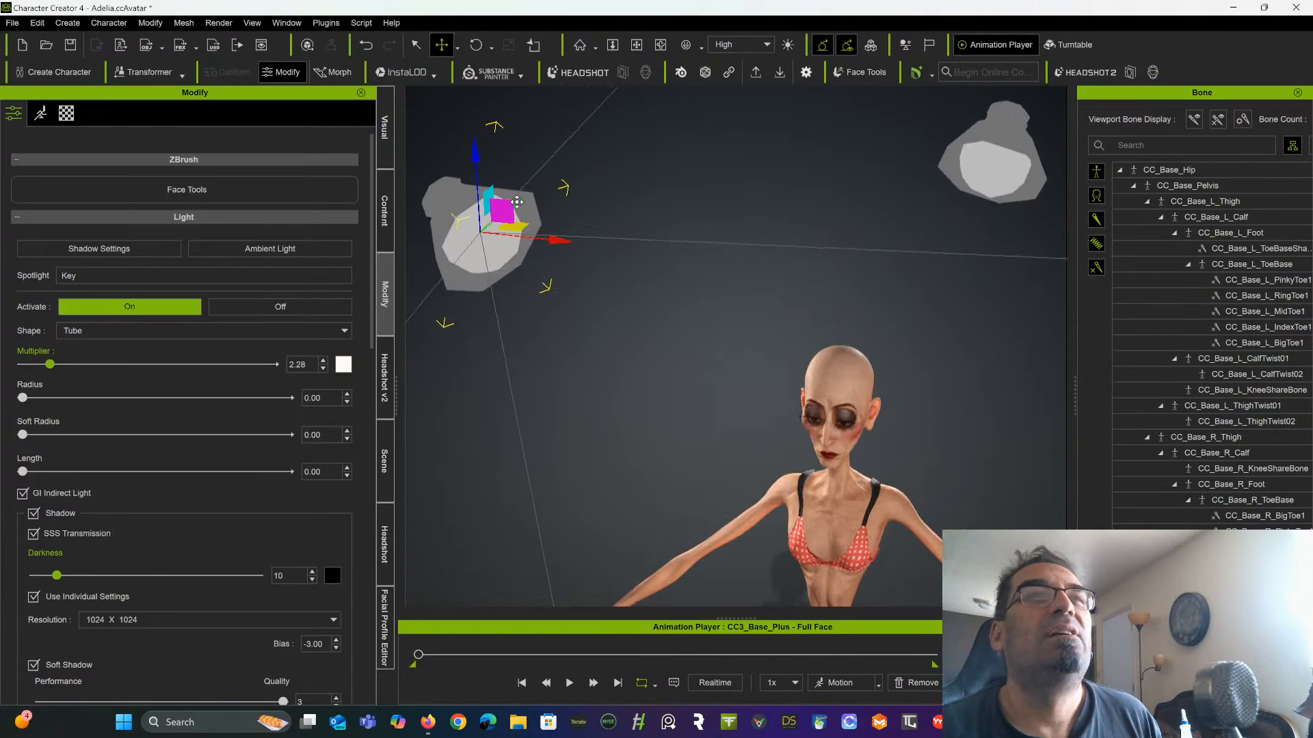
pyautogui.moveTo(516, 202); pyautogui.dragTo(473, 244)
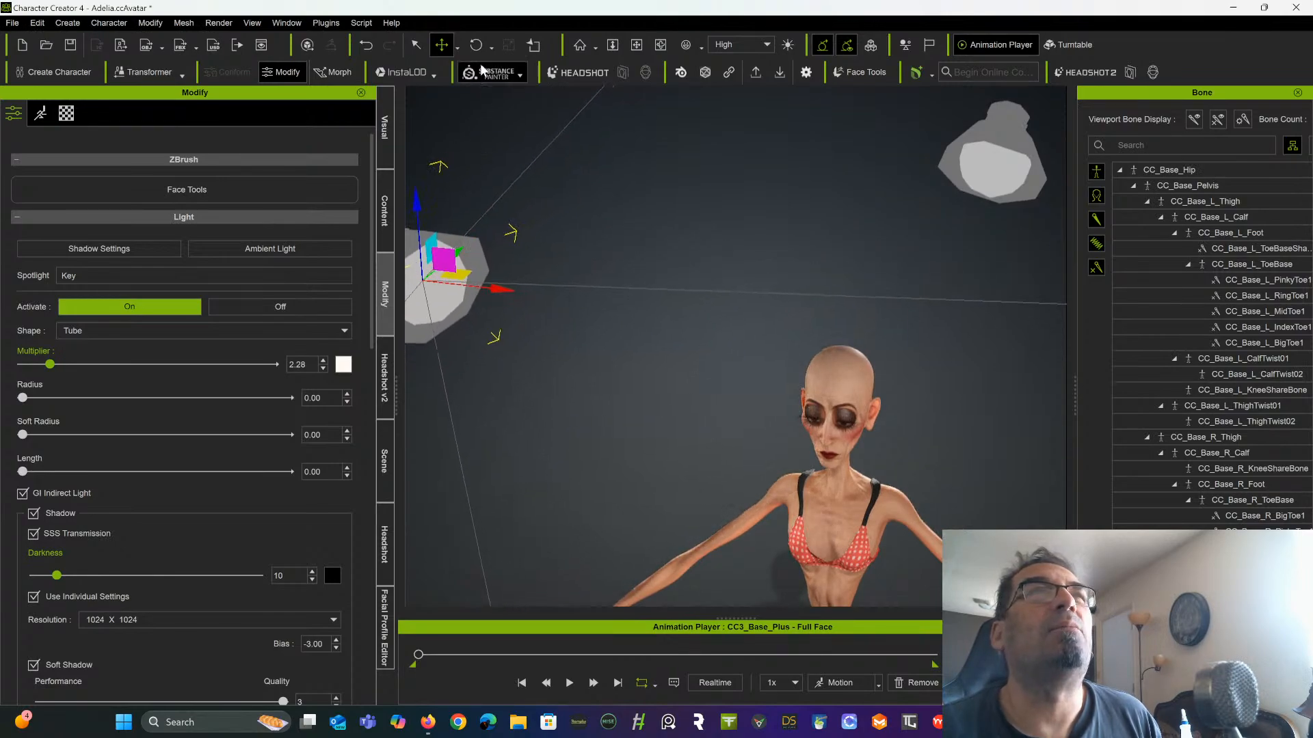
pyautogui.click(475, 44)
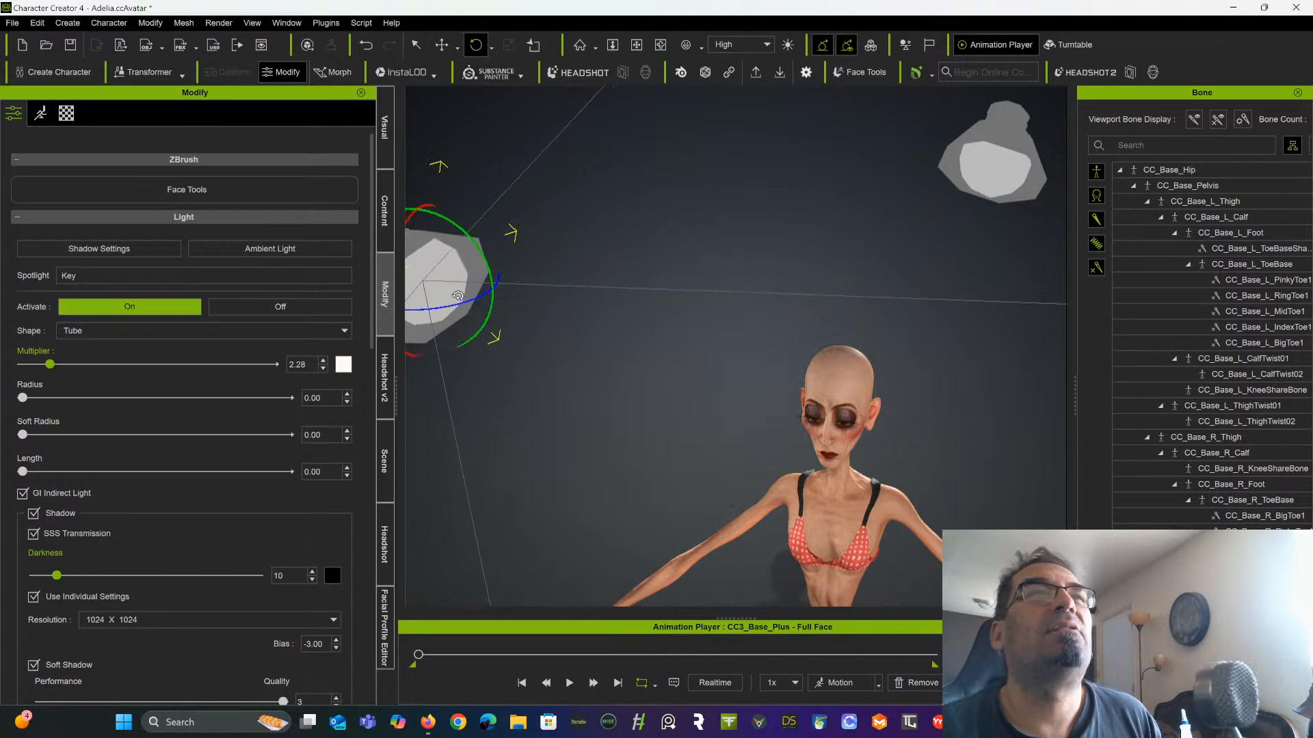
pyautogui.moveTo(458, 296); pyautogui.dragTo(481, 296)
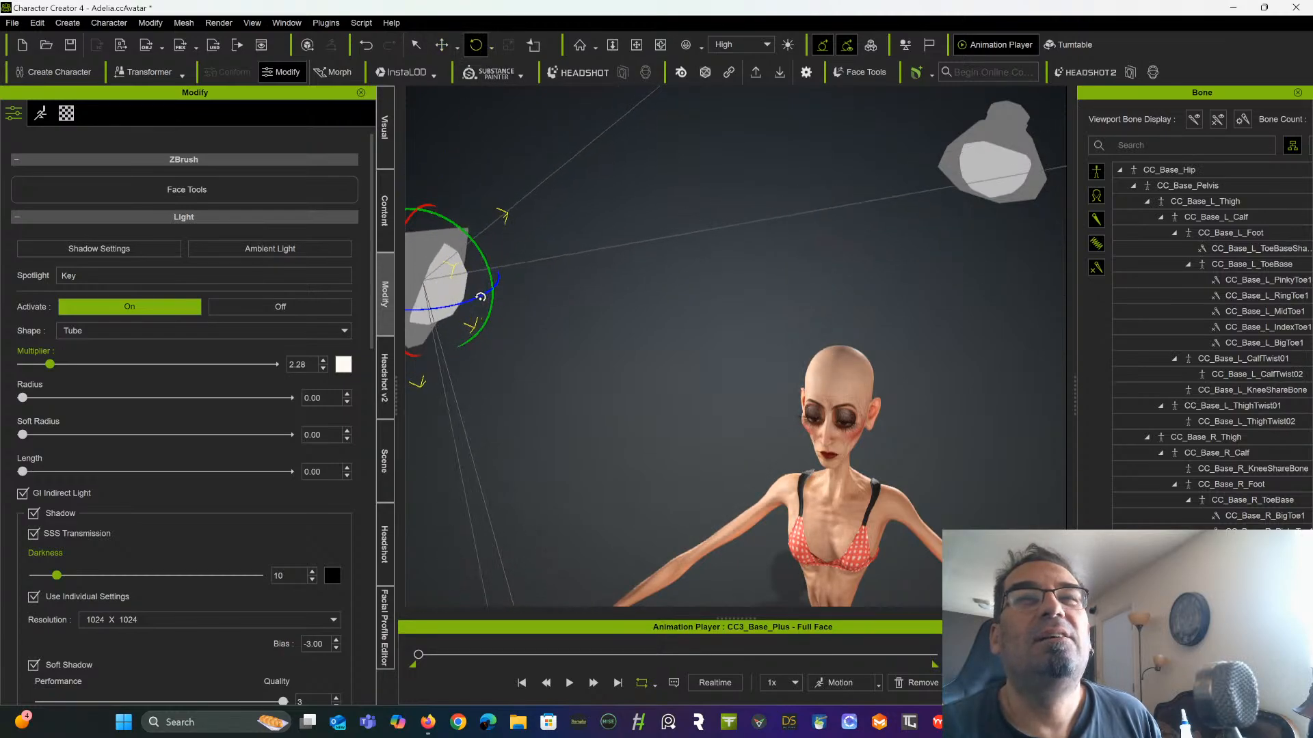
pyautogui.moveTo(613, 272); pyautogui.dragTo(547, 220, button='right')
pyautogui.scroll(-2, 646, 243)
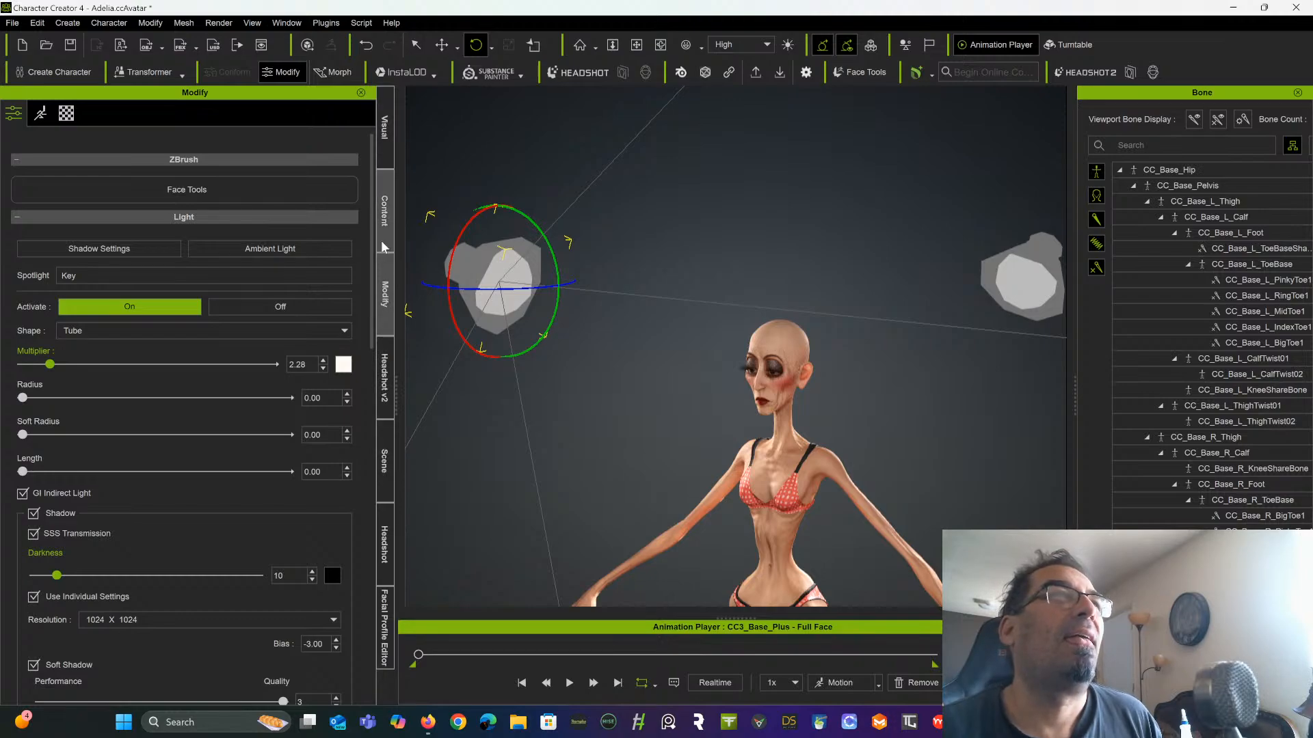
# Switch off the Fill light and play part of the Full Face motion on a close-up of the head
pyautogui.click(384, 463)
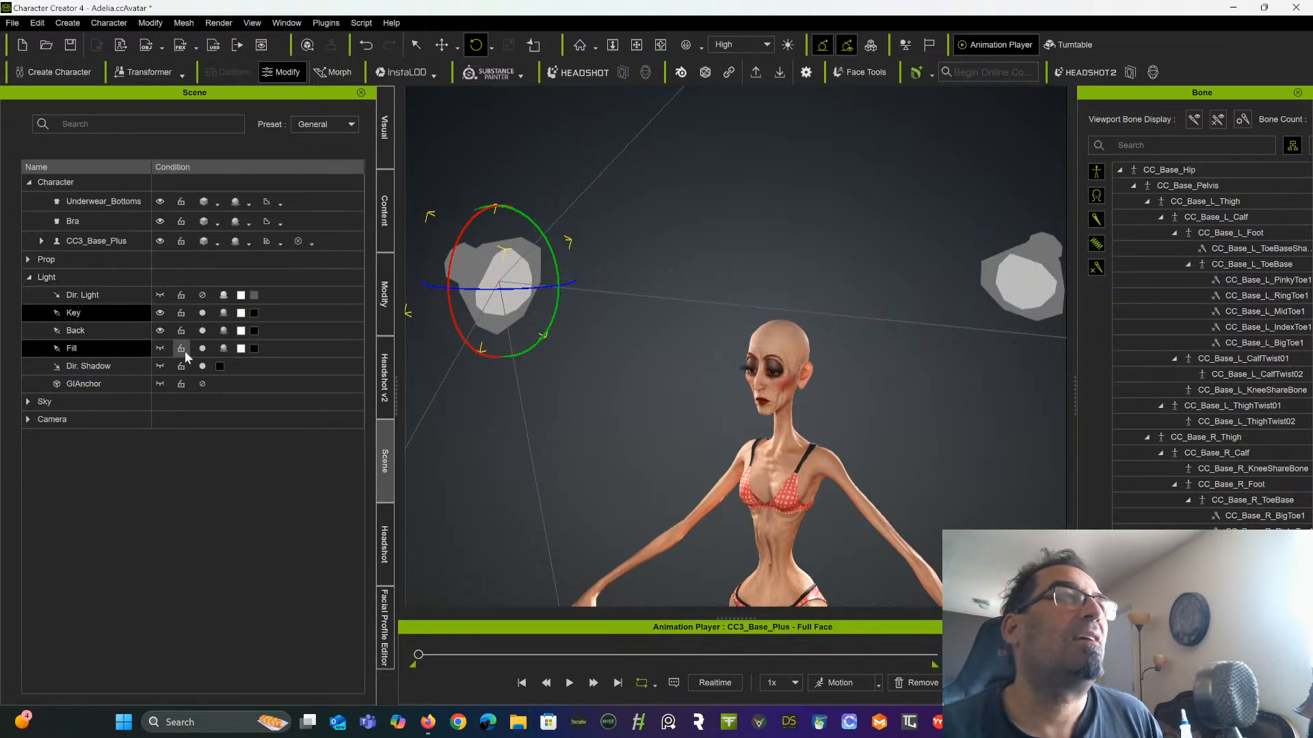
pyautogui.click(203, 350)
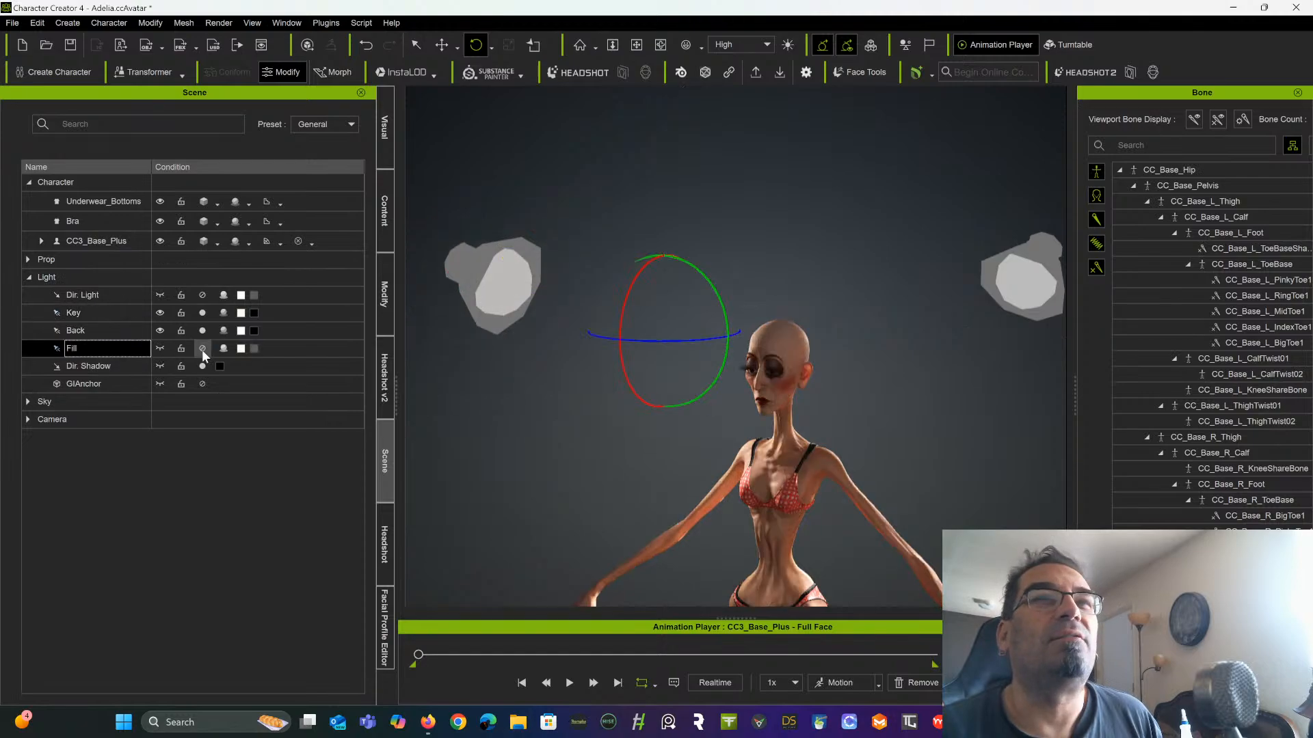
pyautogui.scroll(5, 479, 342)
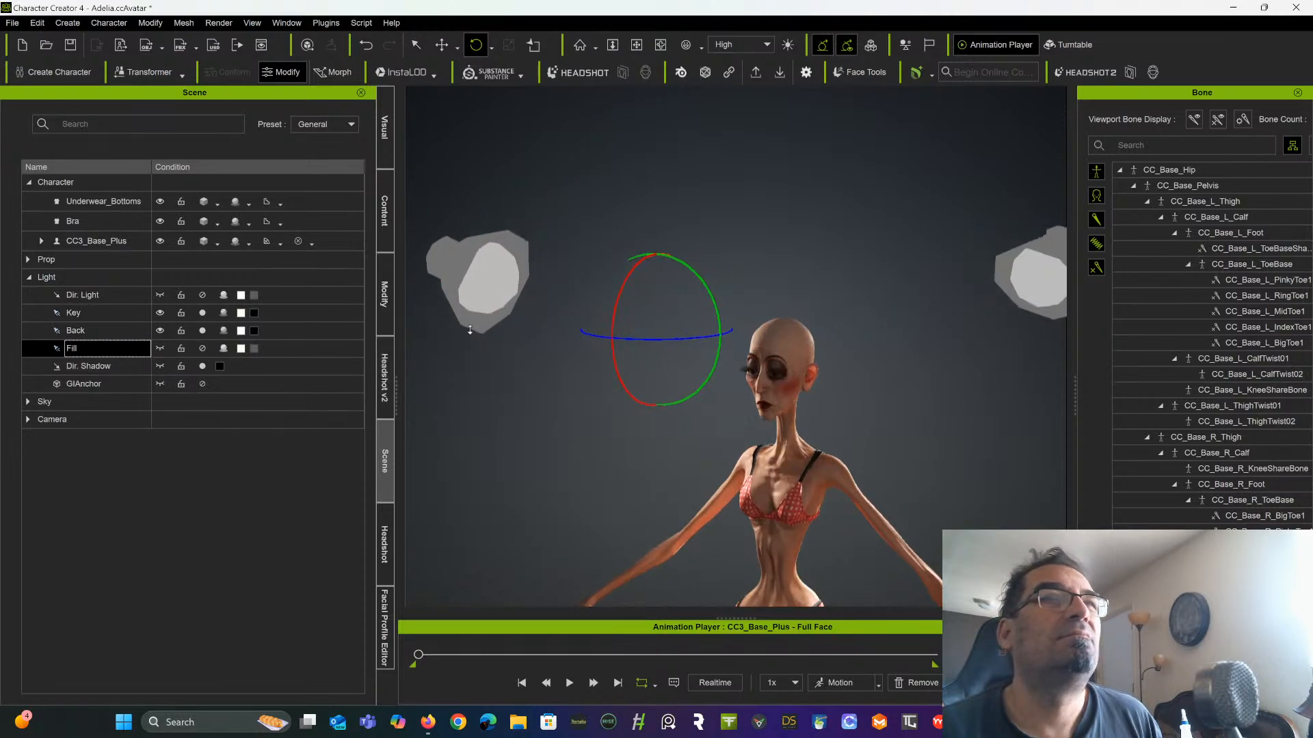
pyautogui.scroll(5, 494, 343)
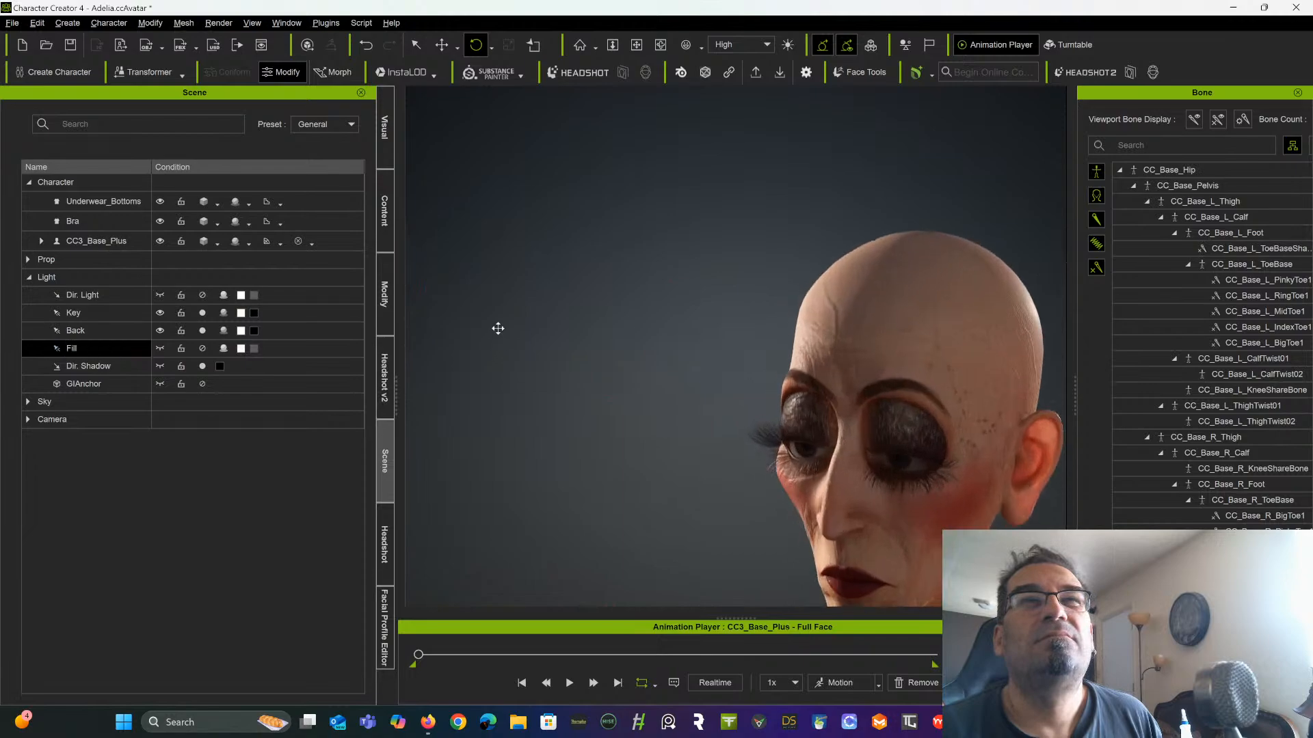
pyautogui.moveTo(477, 252); pyautogui.dragTo(560, 337, button='middle')
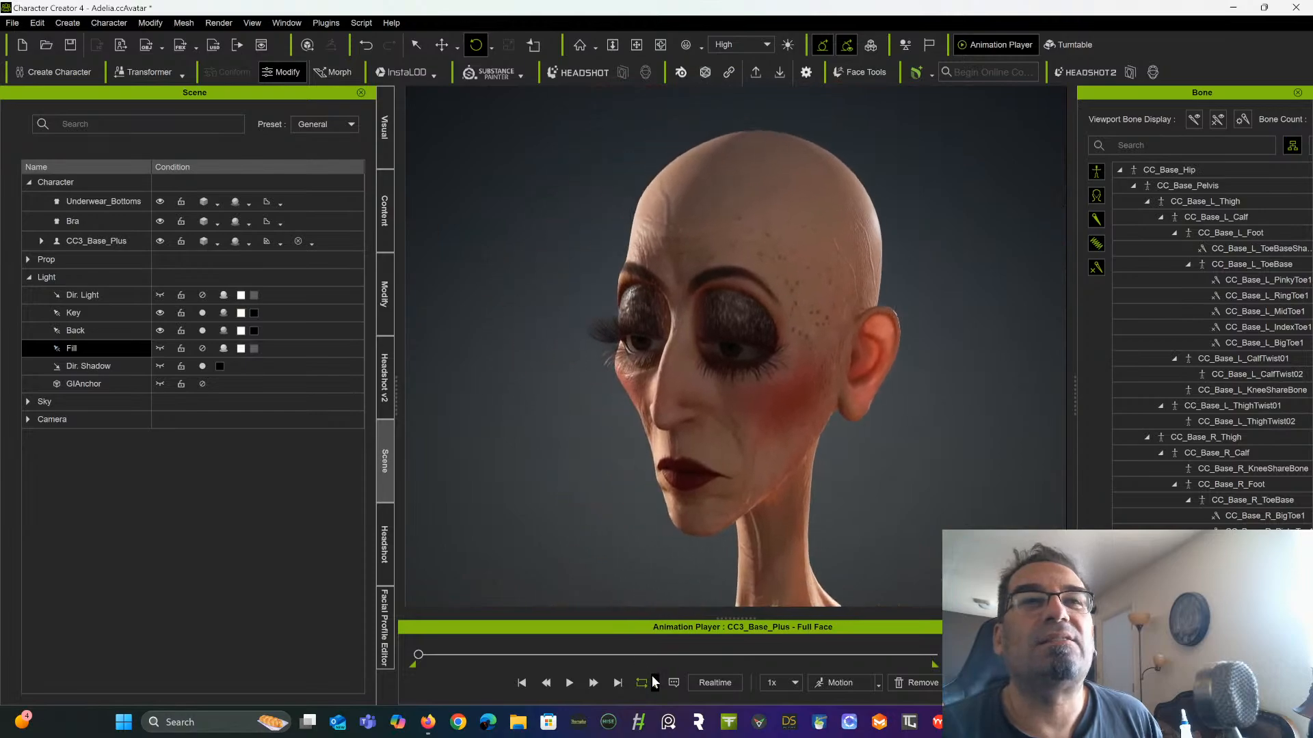
pyautogui.click(572, 683)
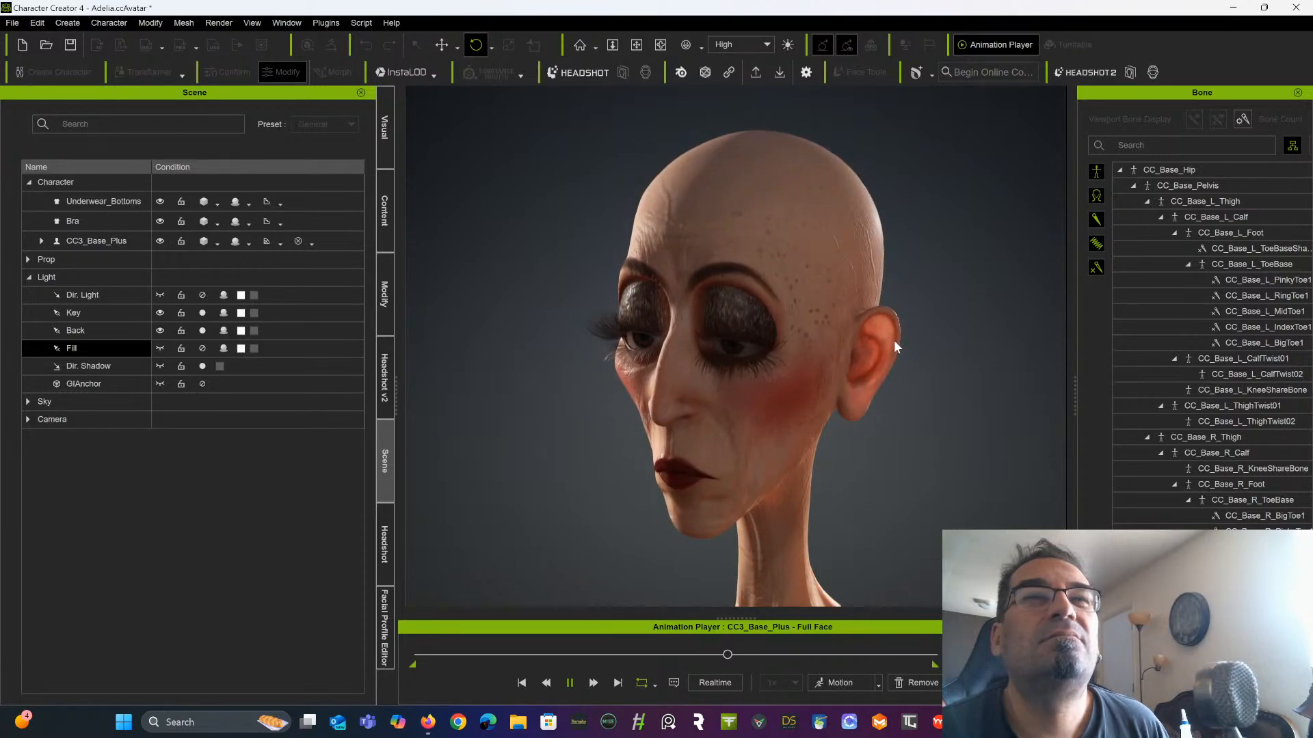
pyautogui.press('space')
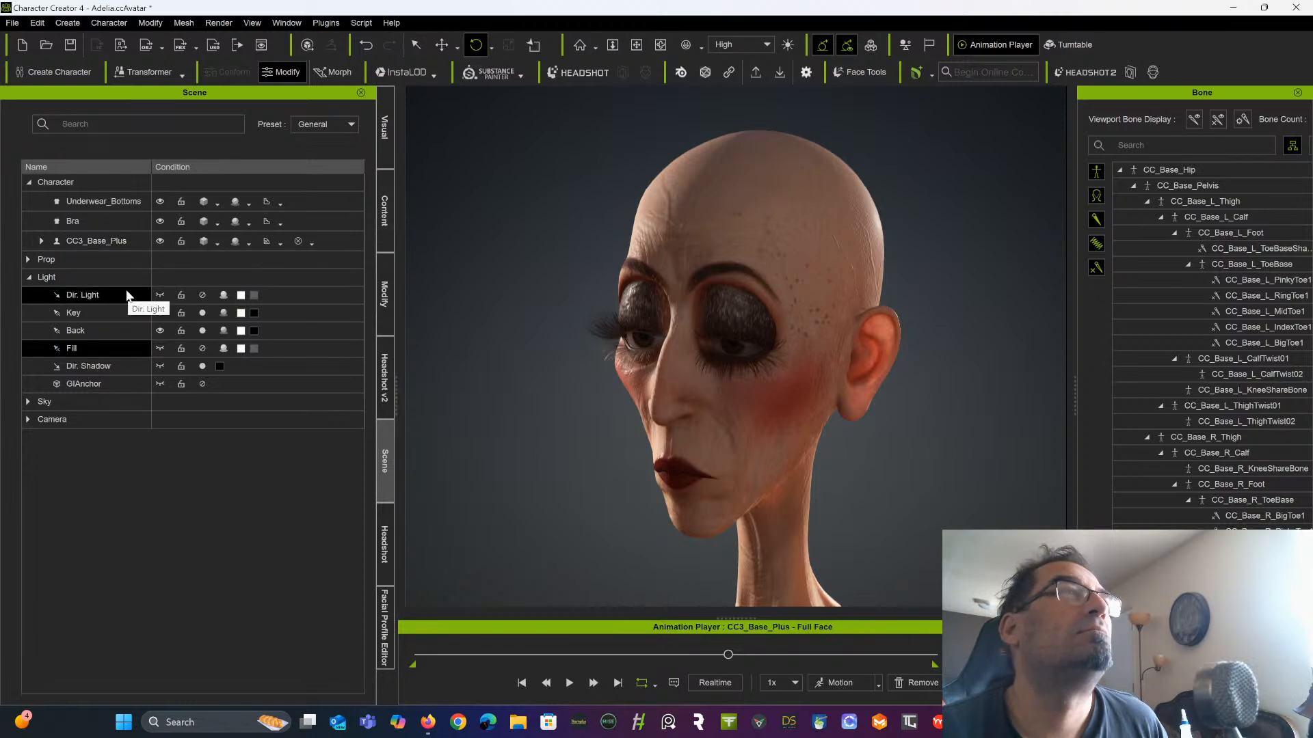
# Reposition the Key spotlight farther out and lower beside the character, and check the lighting on the face
pyautogui.scroll(-8, 760, 306)
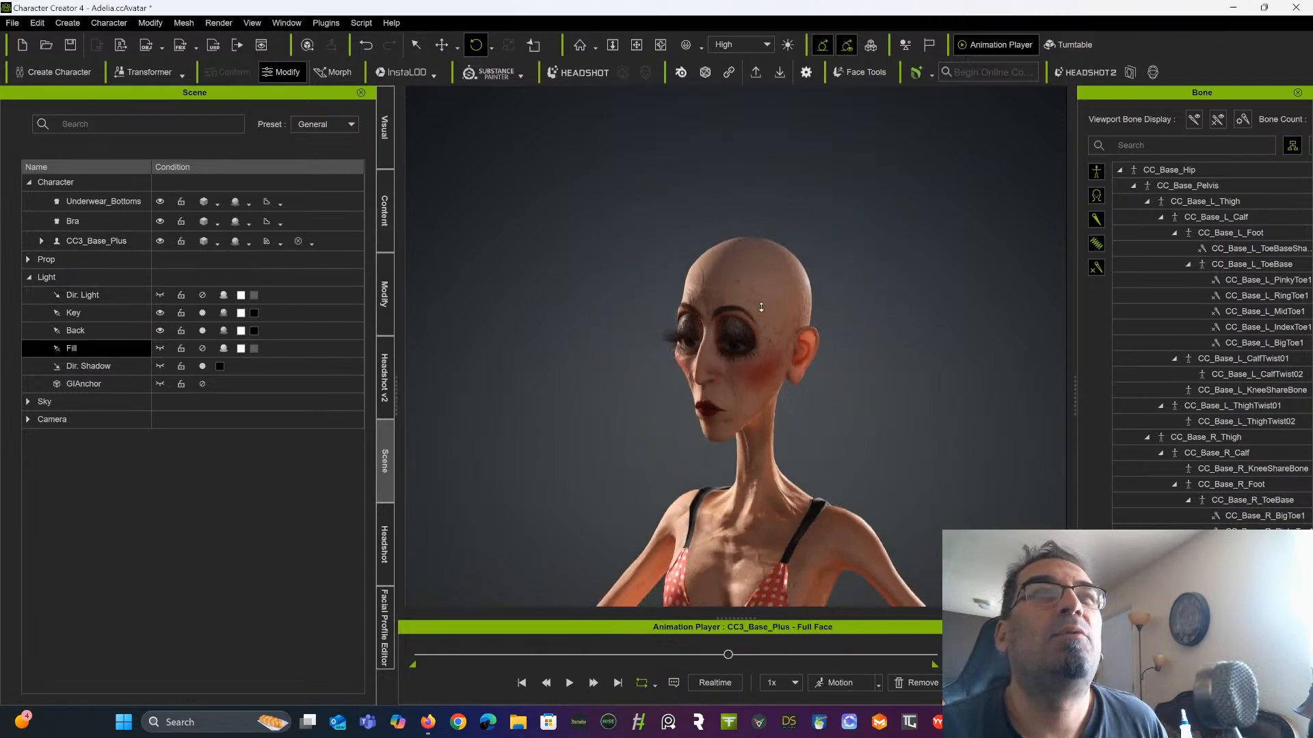
pyautogui.click(439, 46)
pyautogui.moveTo(627, 244)
pyautogui.mouseDown()
pyautogui.moveTo(578, 247)
pyautogui.moveTo(611, 244)
pyautogui.mouseUp()
pyautogui.click(419, 220)
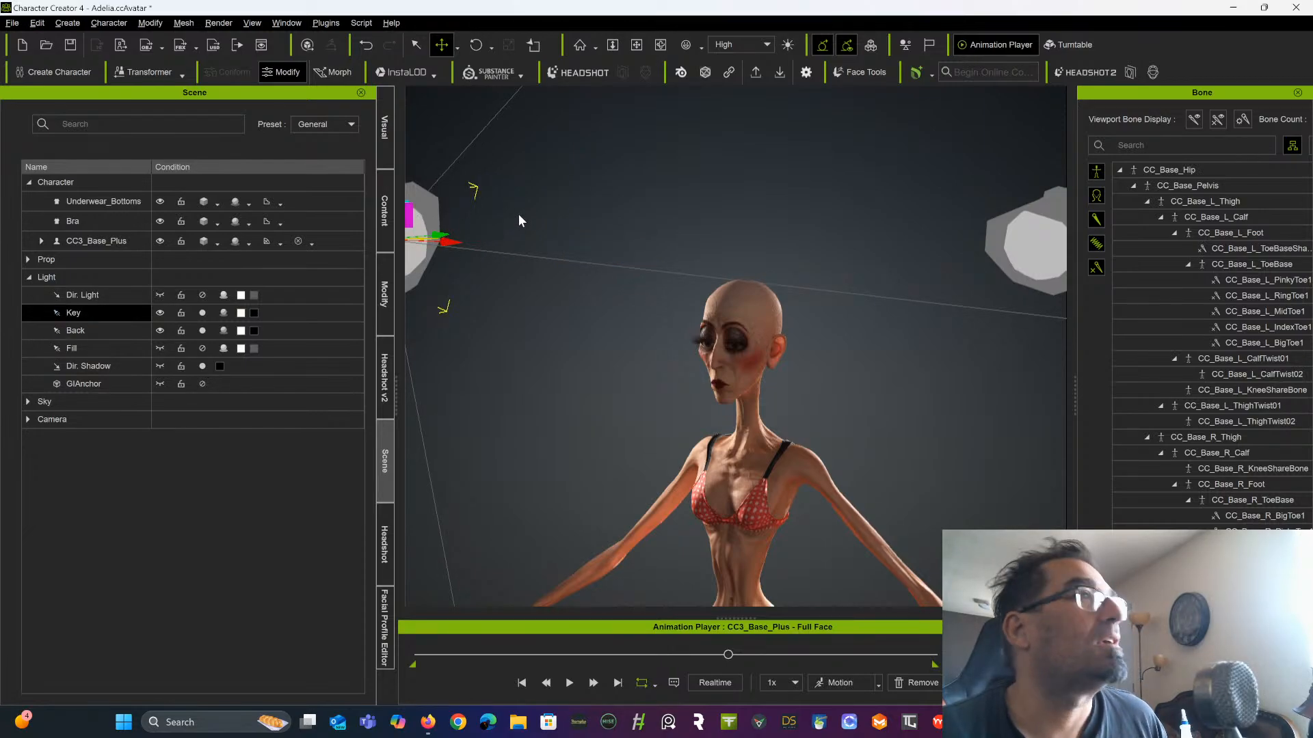
pyautogui.moveTo(518, 216); pyautogui.dragTo(632, 248, button='middle')
pyautogui.moveTo(537, 266); pyautogui.dragTo(457, 295)
pyautogui.scroll(10, 672, 292)
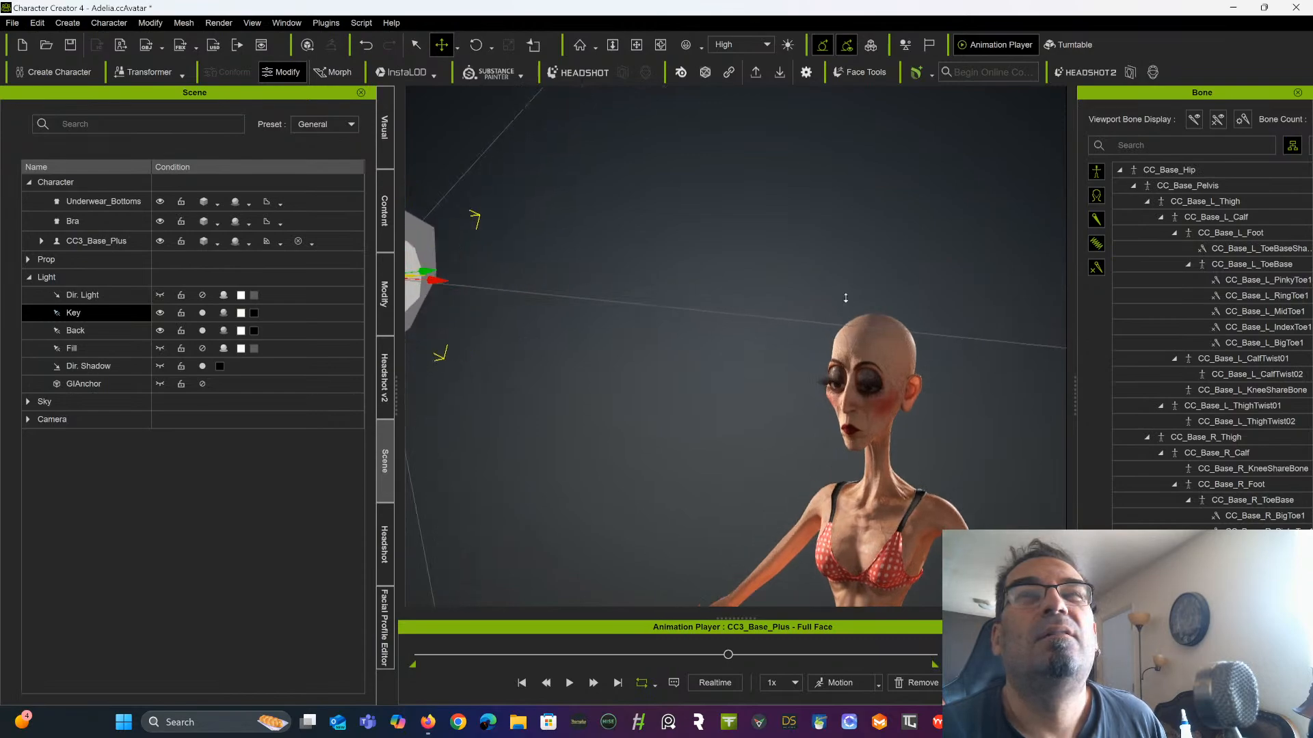
pyautogui.moveTo(706, 243); pyautogui.dragTo(534, 181, button='right')
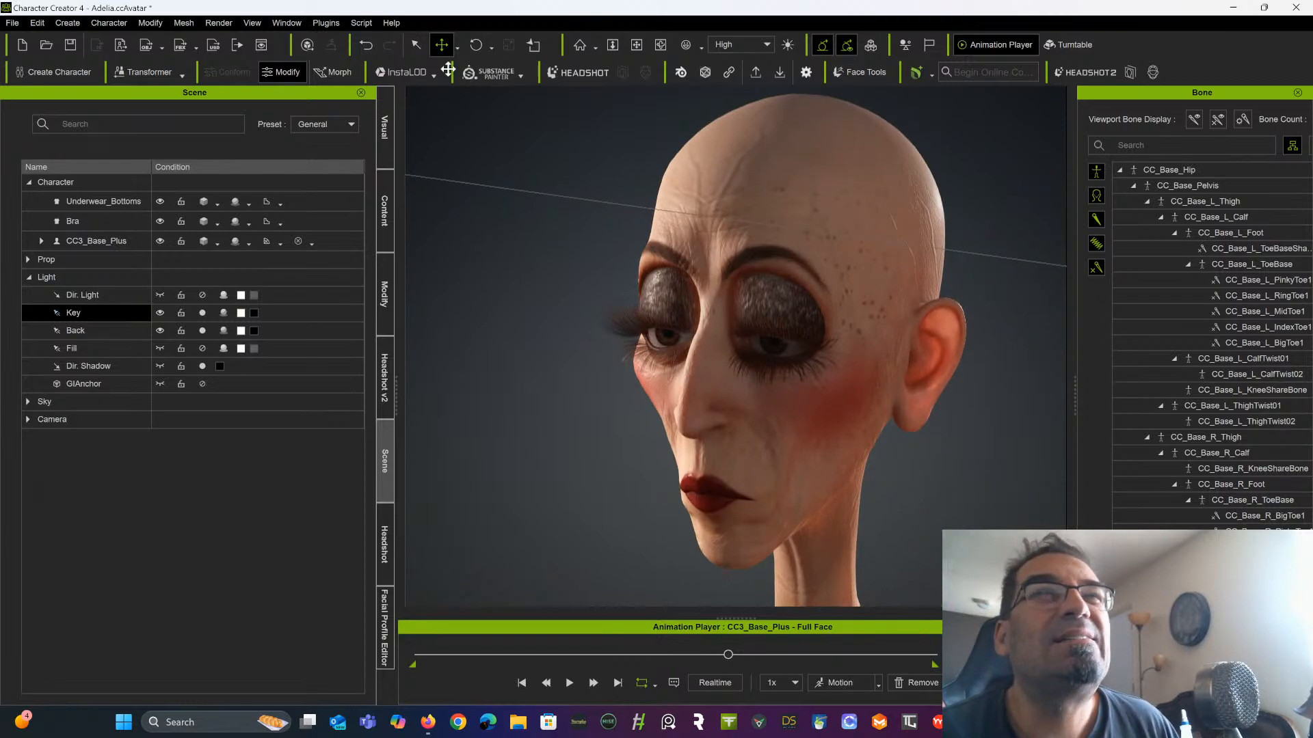
# Set the Bump texture Strength of the character's Std_Skin_Head material to 164
pyautogui.click(384, 313)
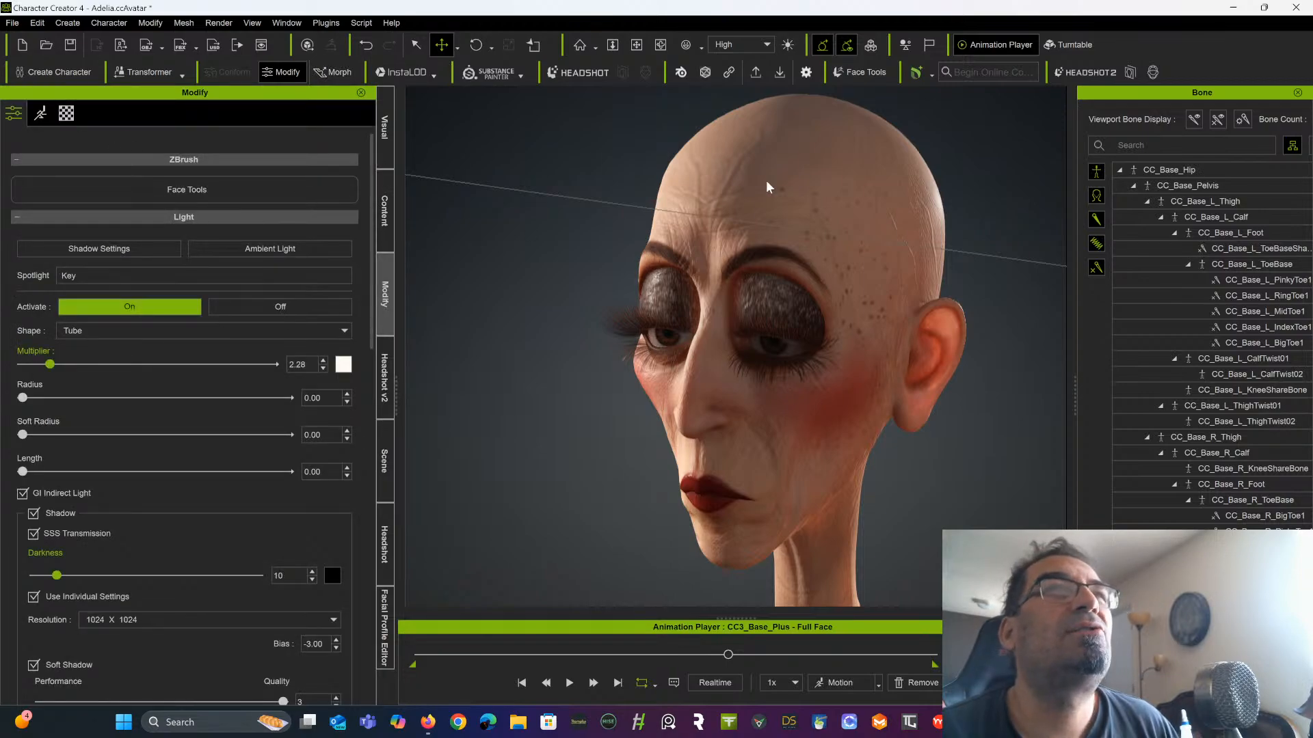
pyautogui.click(808, 145)
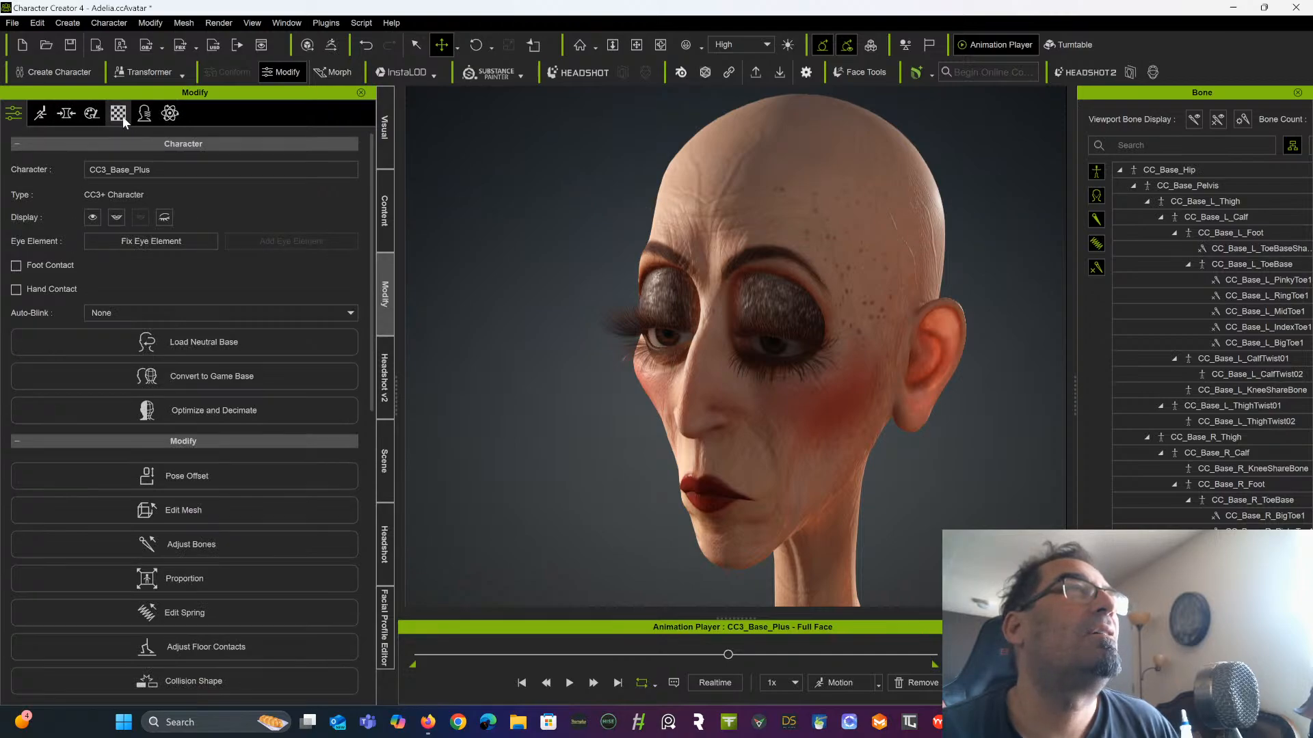
pyautogui.click(149, 114)
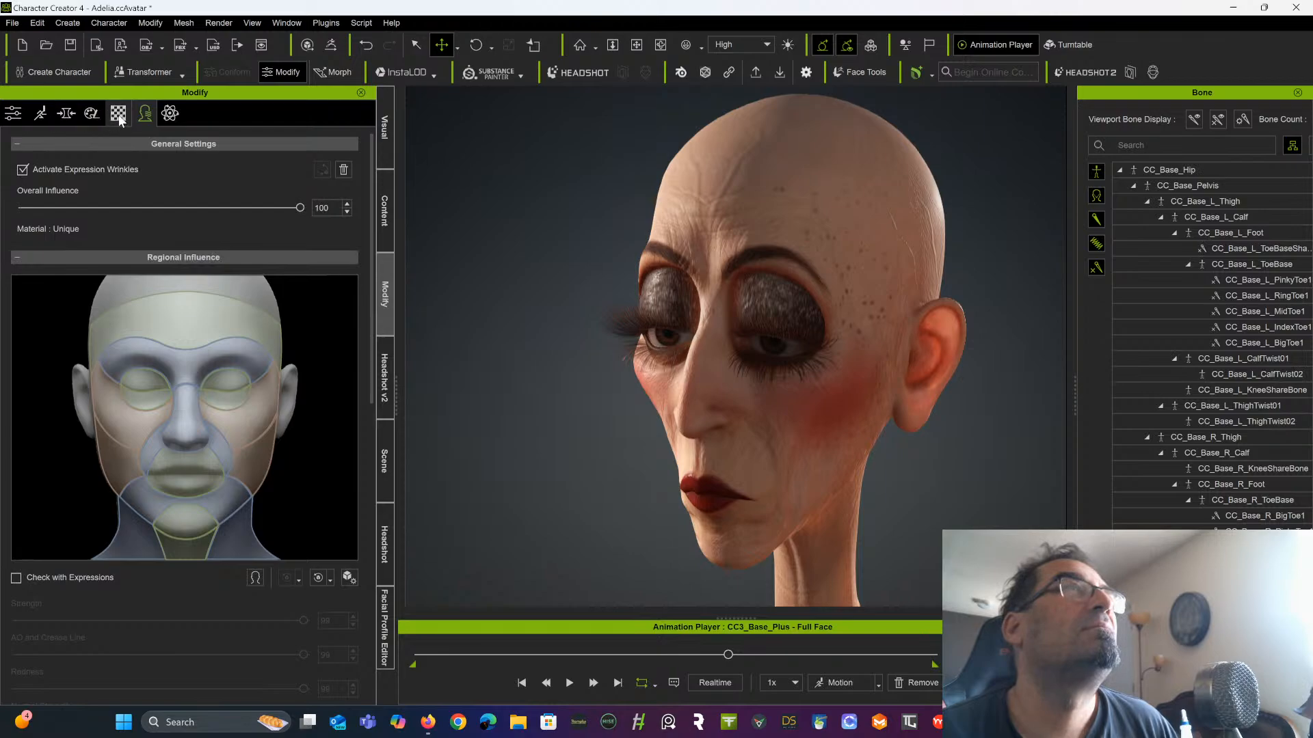
pyautogui.click(93, 115)
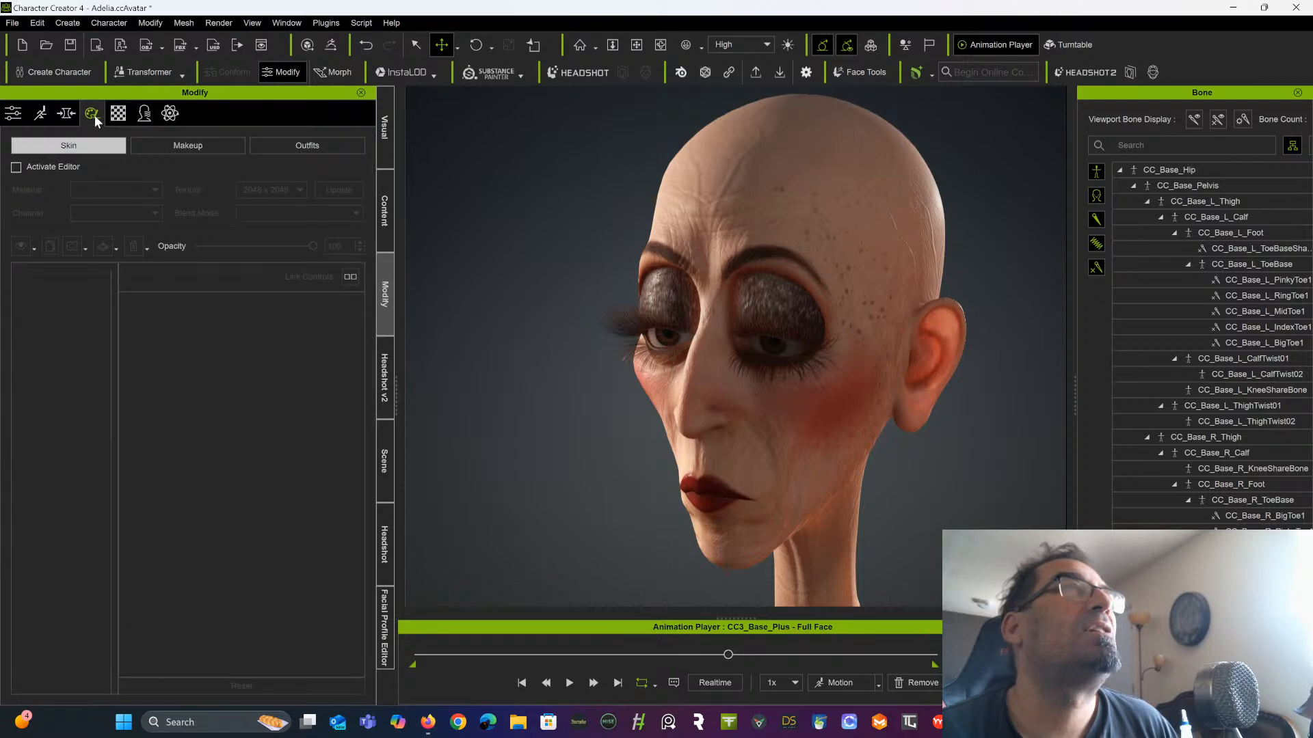
pyautogui.click(118, 115)
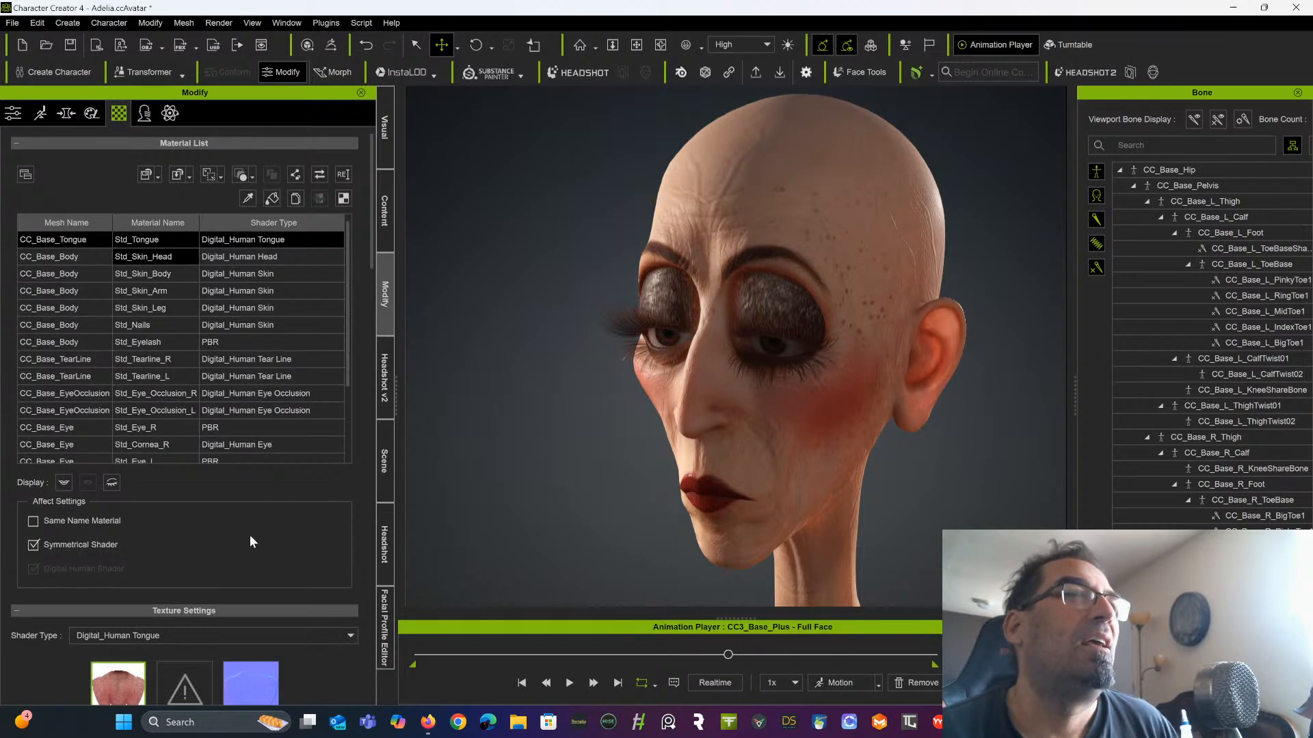
pyautogui.scroll(-4, 251, 535)
pyautogui.scroll(-2, 231, 502)
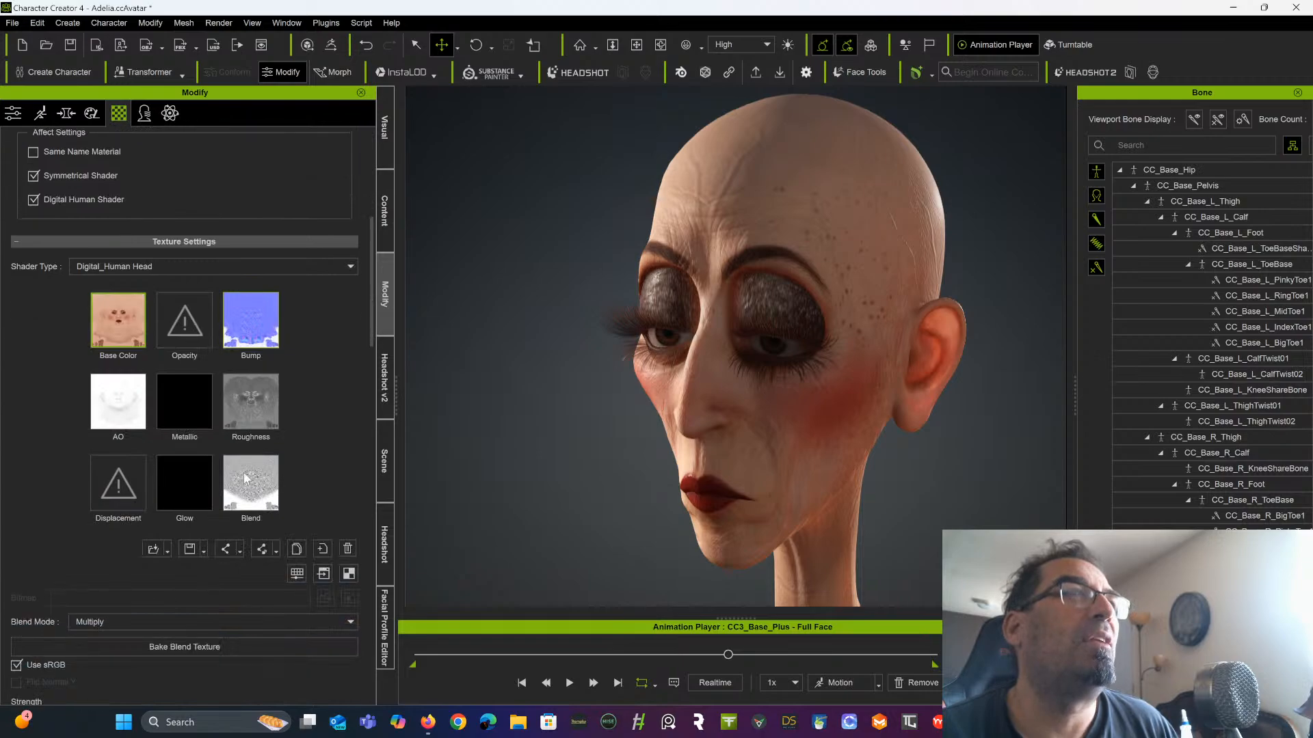
pyautogui.click(250, 325)
pyautogui.scroll(-4, 269, 469)
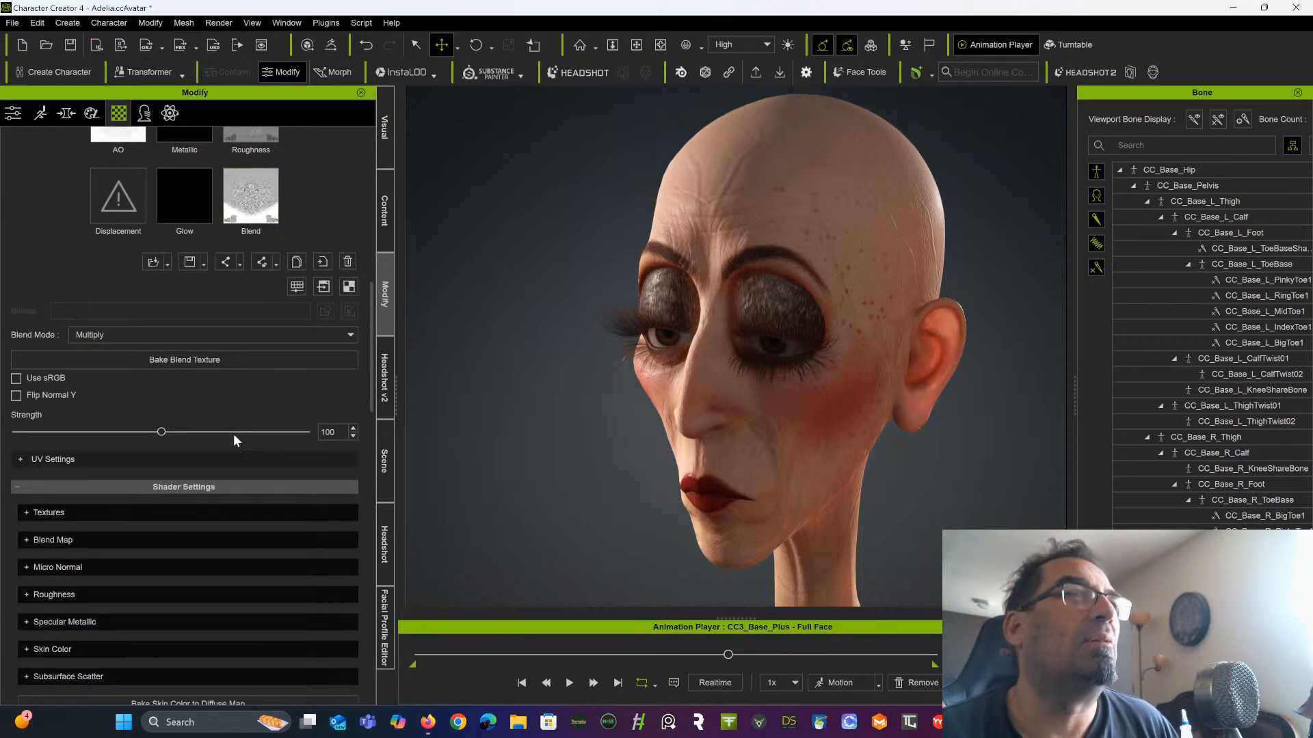
pyautogui.moveTo(161, 432); pyautogui.dragTo(211, 432)
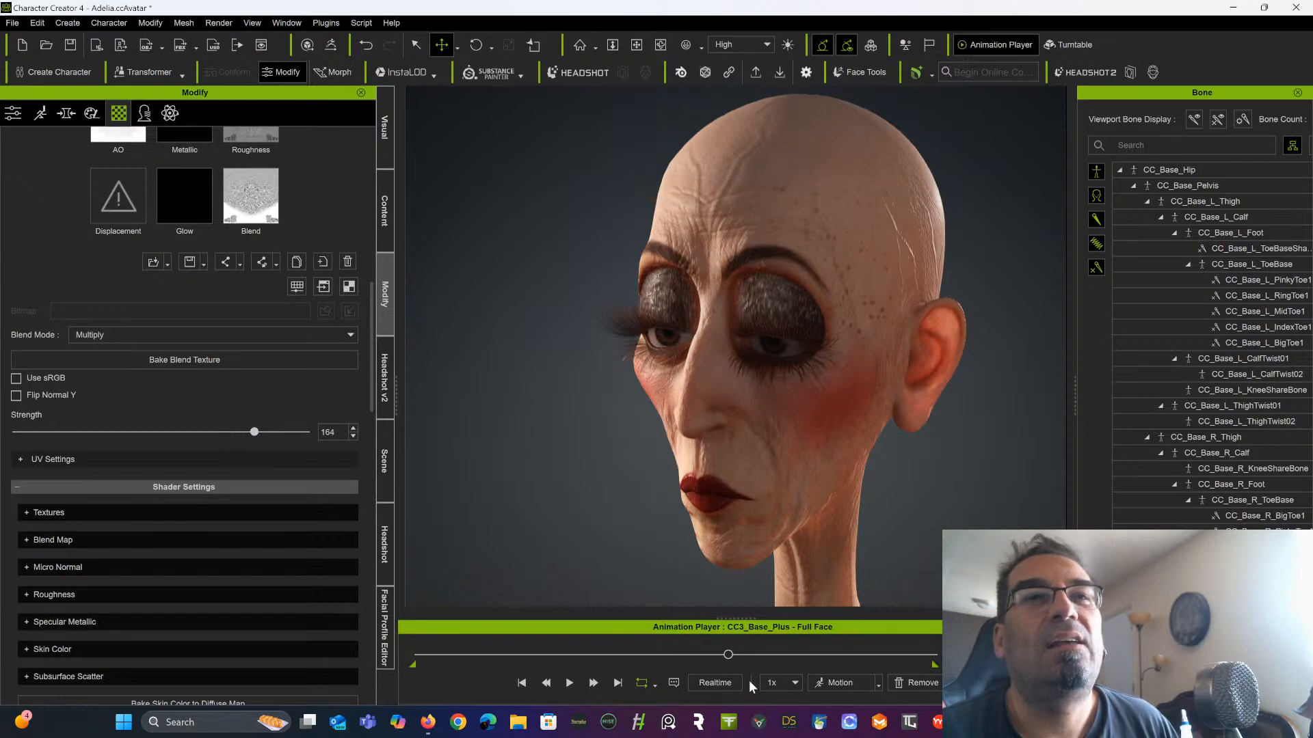
# Load the Wrinkle Check calibration motion on the character
pyautogui.click(878, 682)
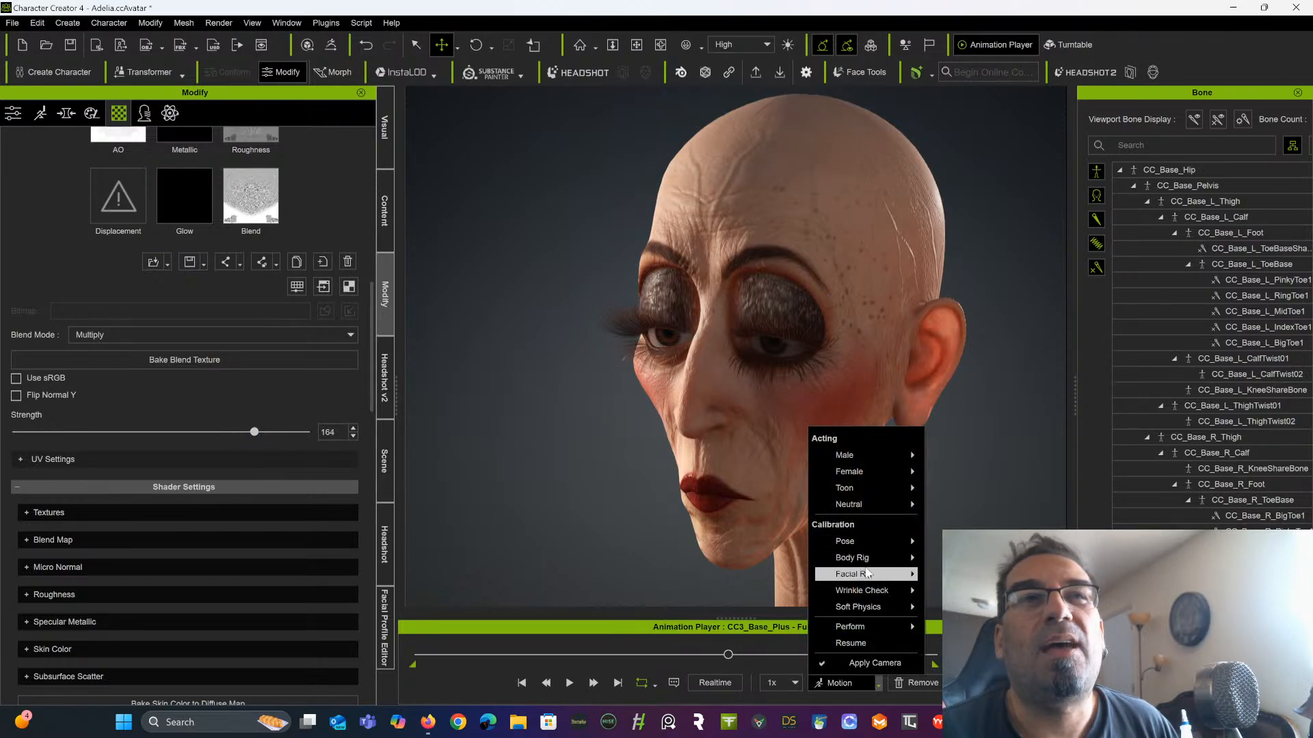
pyautogui.moveTo(867, 576)
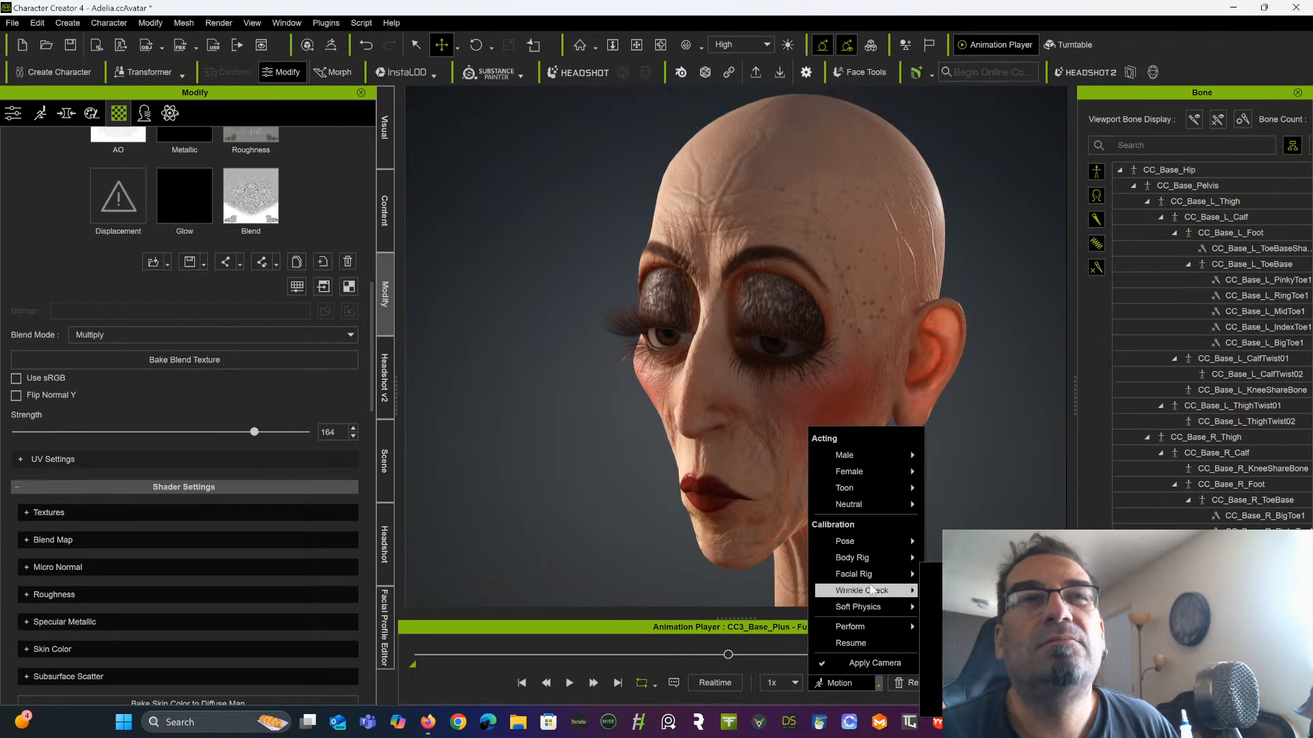
pyautogui.click(934, 606)
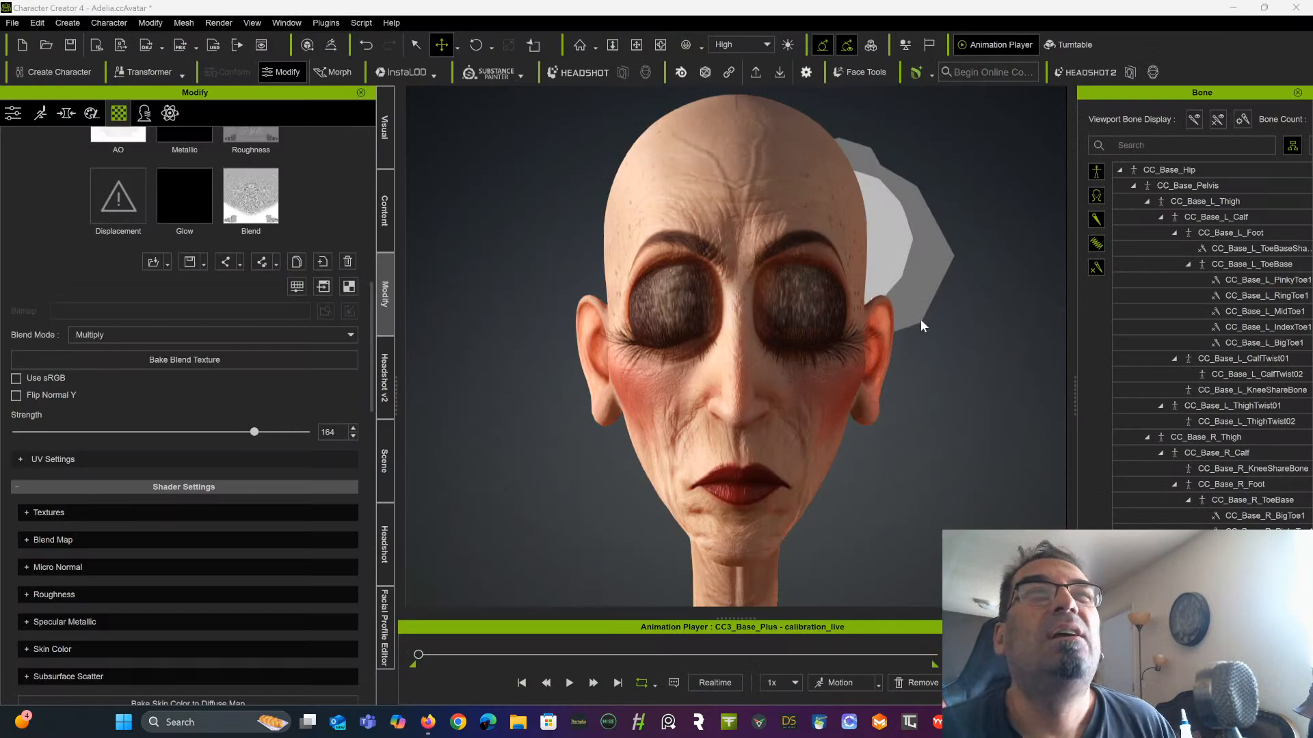
# Play the wrinkle check motion and examine the facial wrinkles from the front, from the side and from farther away
pyautogui.keyDown('alt'); pyautogui.moveTo(883, 340); pyautogui.dragTo(865, 445, button='right'); pyautogui.keyUp('alt')
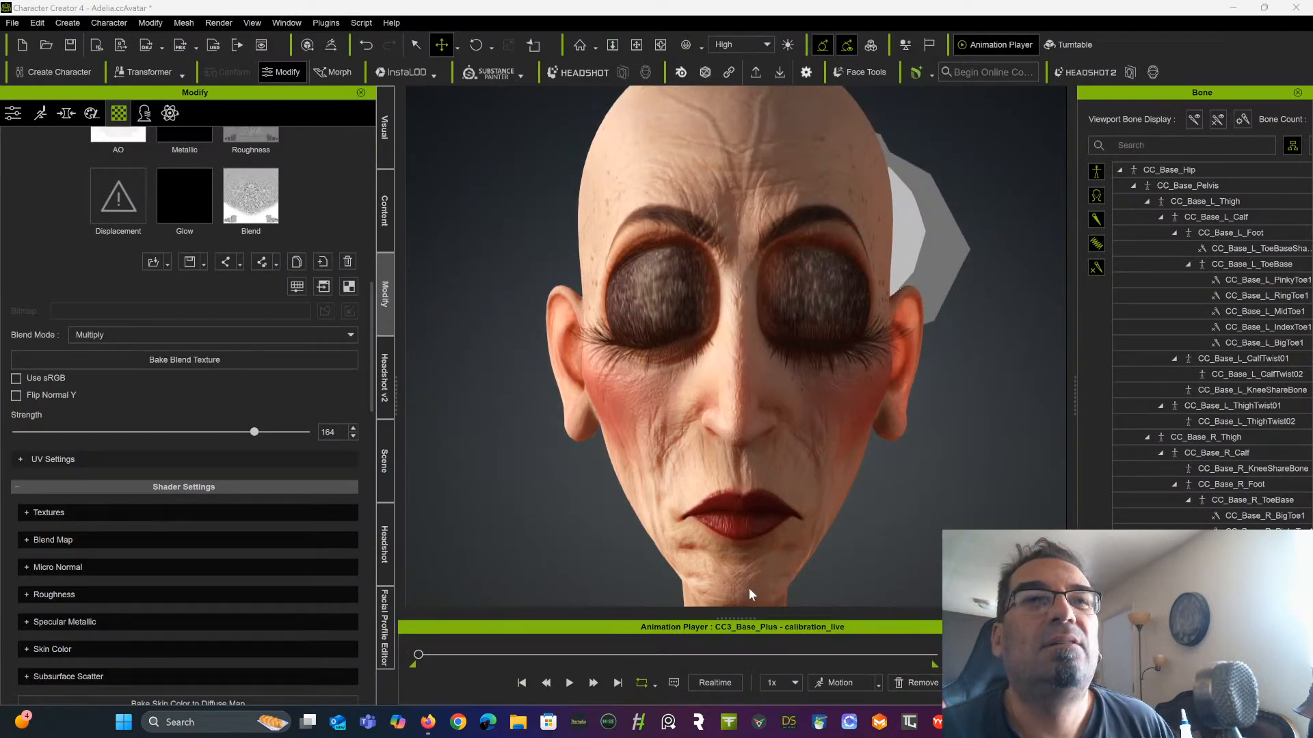
pyautogui.click(569, 683)
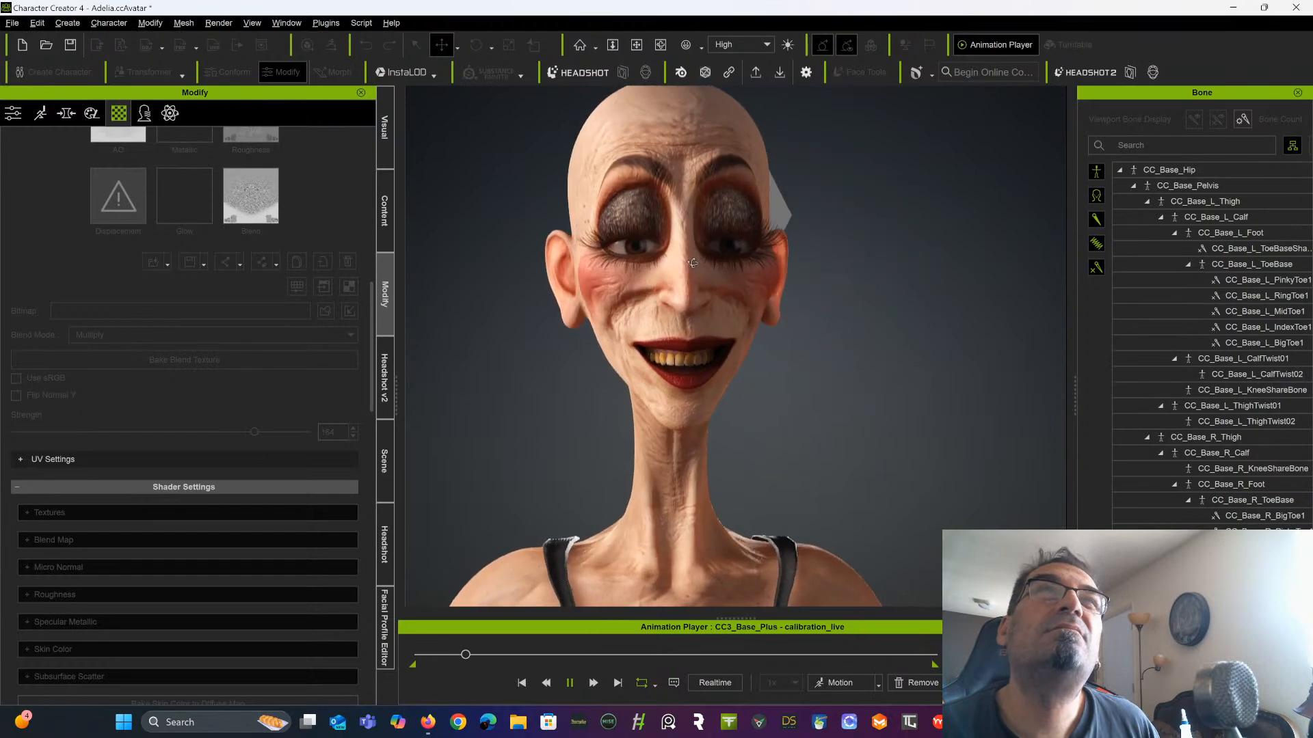
pyautogui.moveTo(673, 280); pyautogui.dragTo(815, 271, button='right')
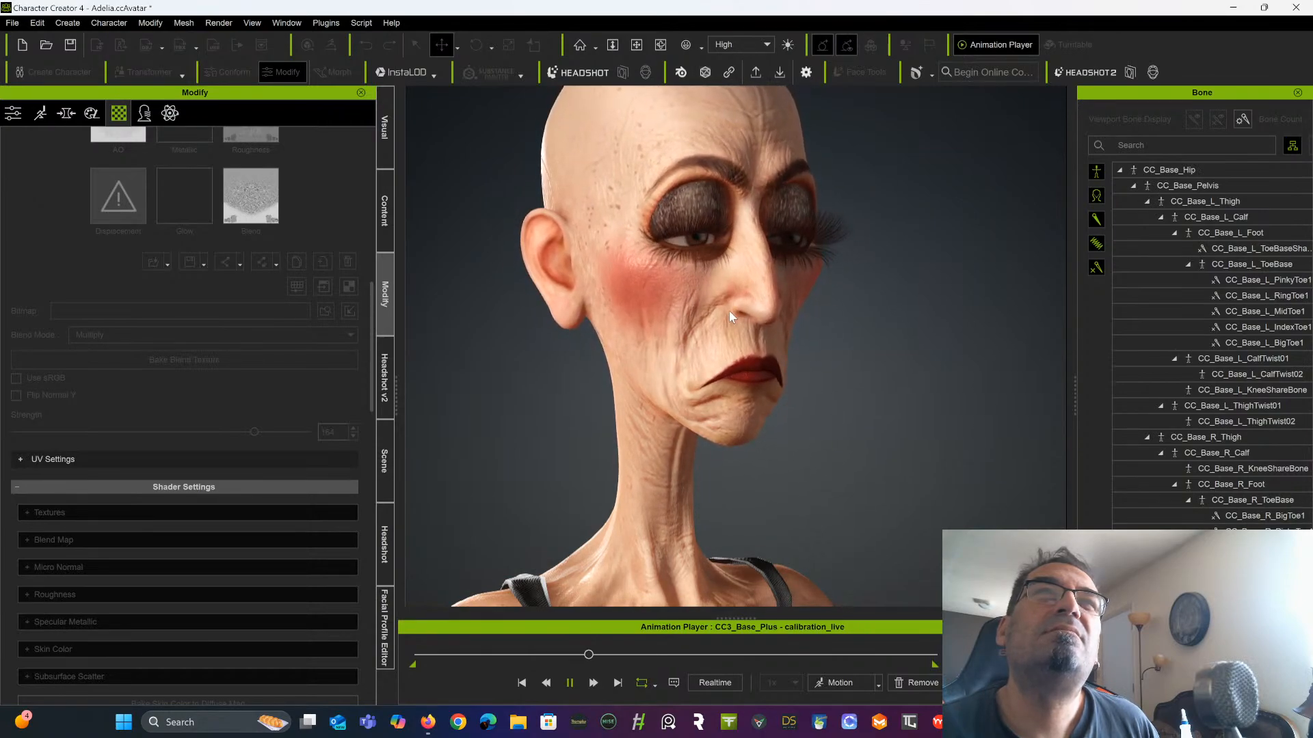
pyautogui.scroll(-4, 729, 310)
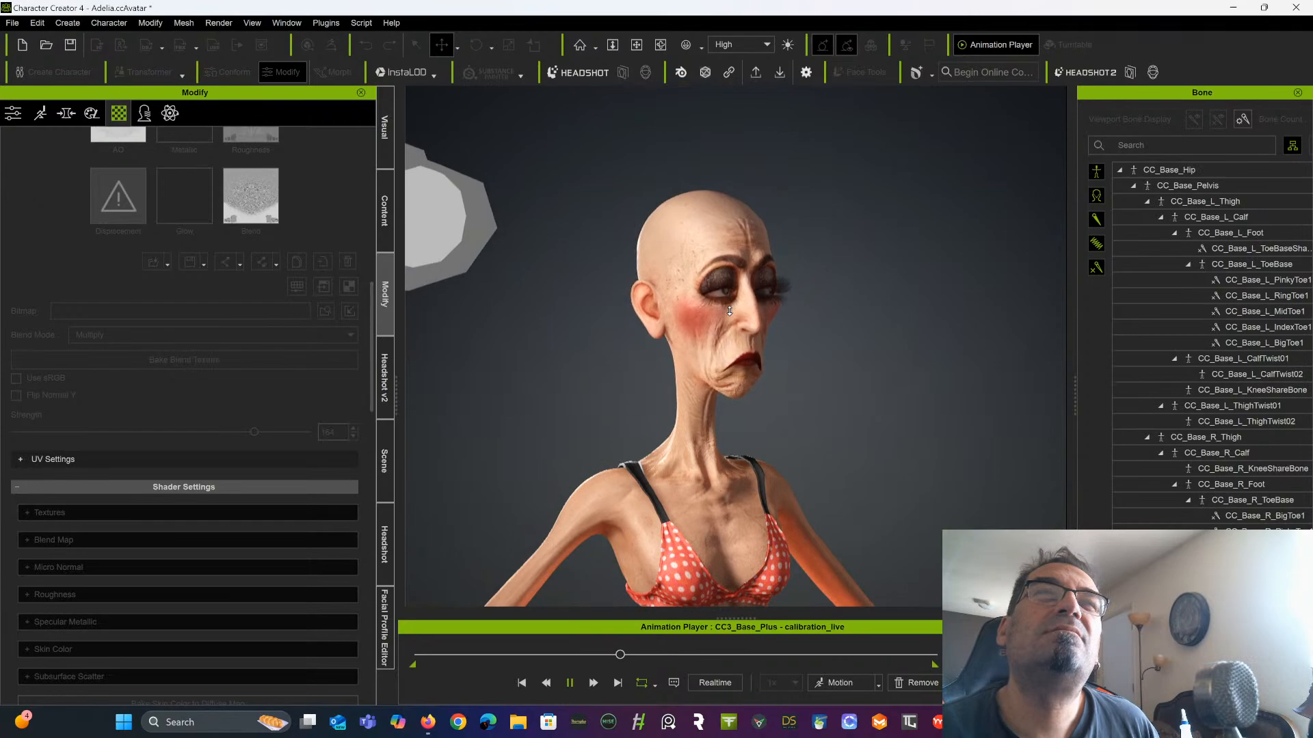
pyautogui.scroll(-3, 729, 310)
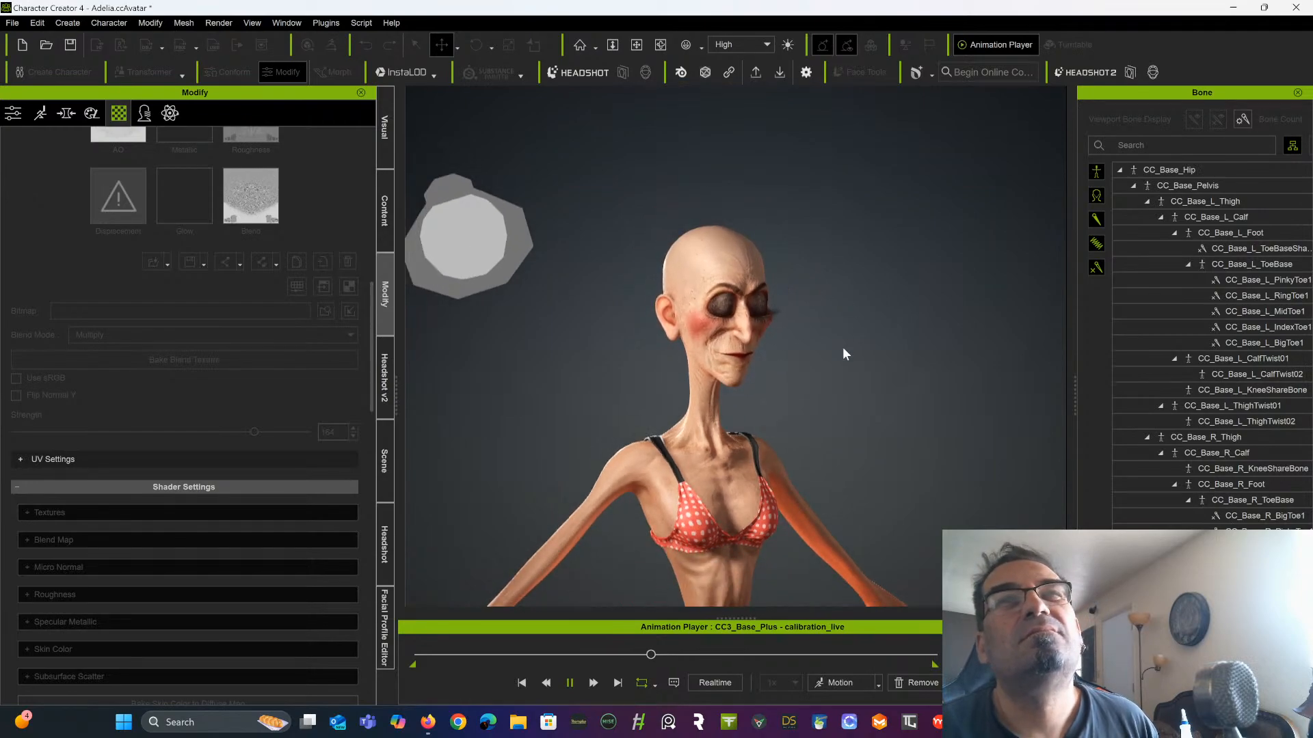
# Pause the wrinkle check motion and display the Hair category of the custom content library
pyautogui.press('space')
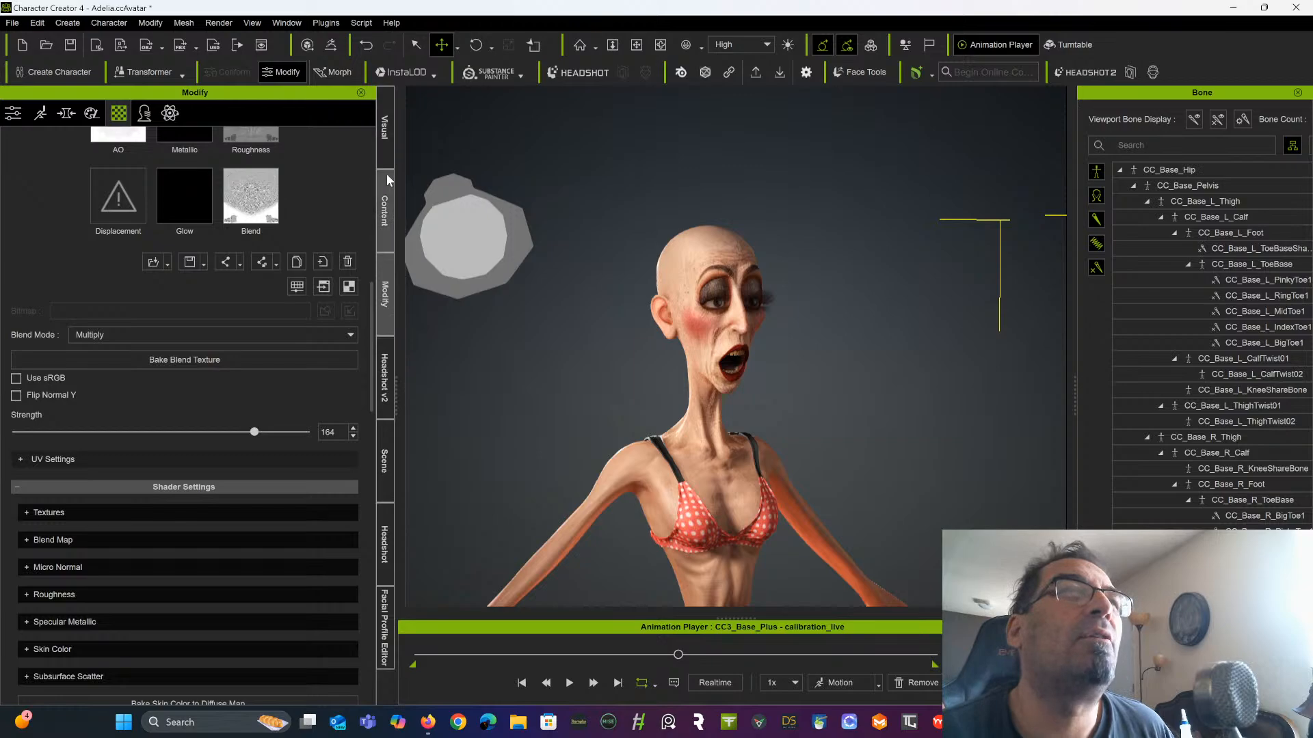
pyautogui.click(388, 226)
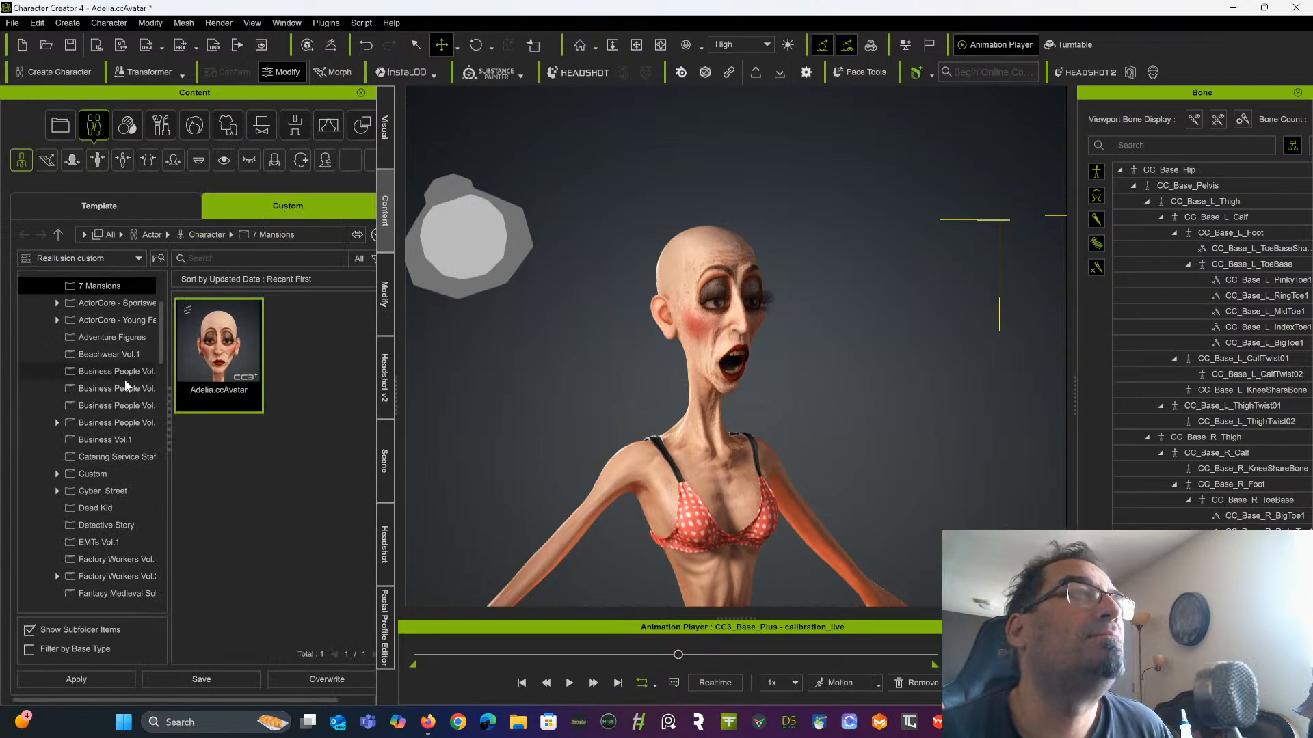
pyautogui.scroll(-8, 121, 485)
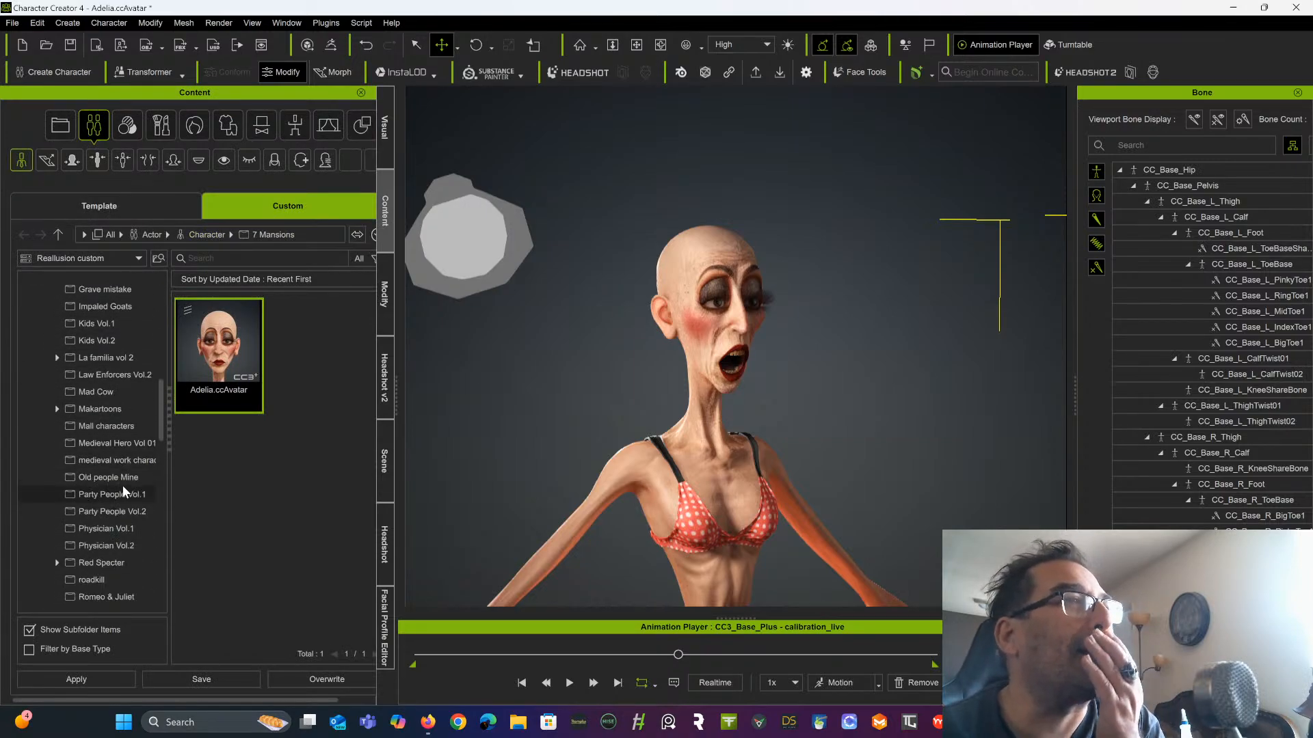
pyautogui.scroll(-10, 122, 486)
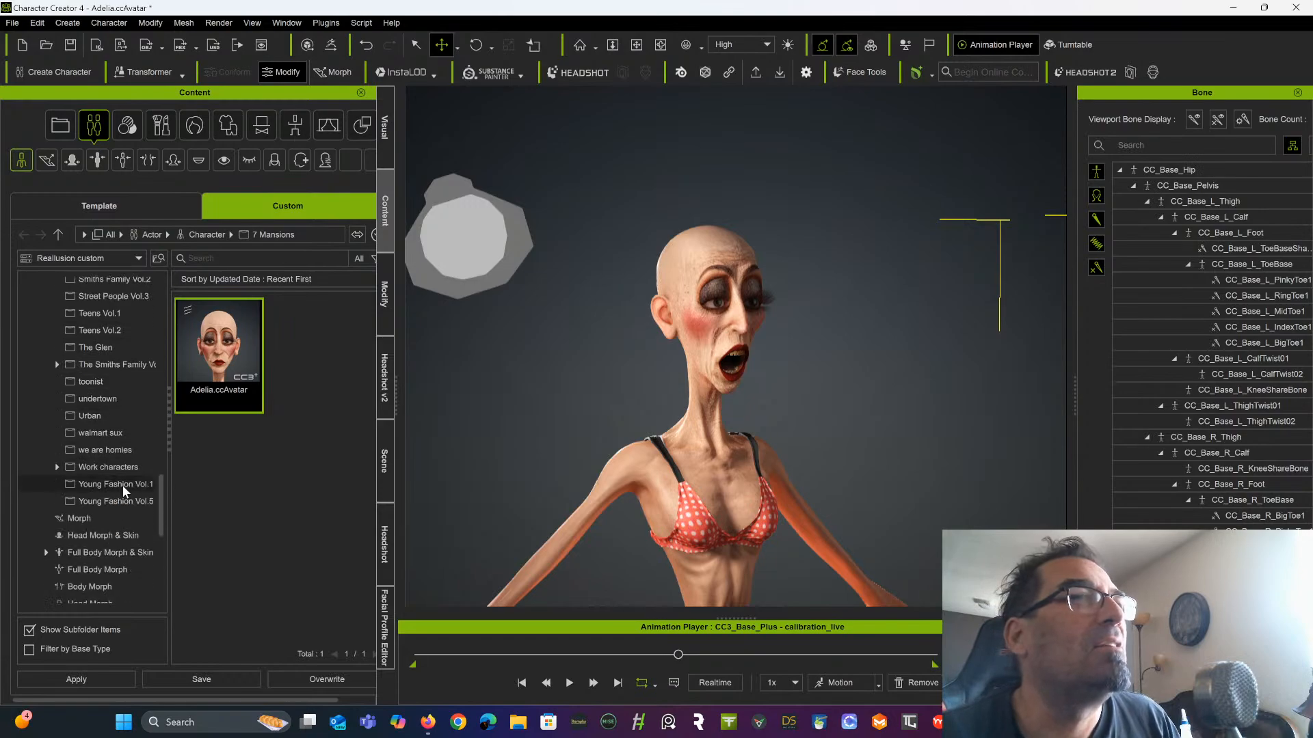
pyautogui.scroll(-7, 121, 486)
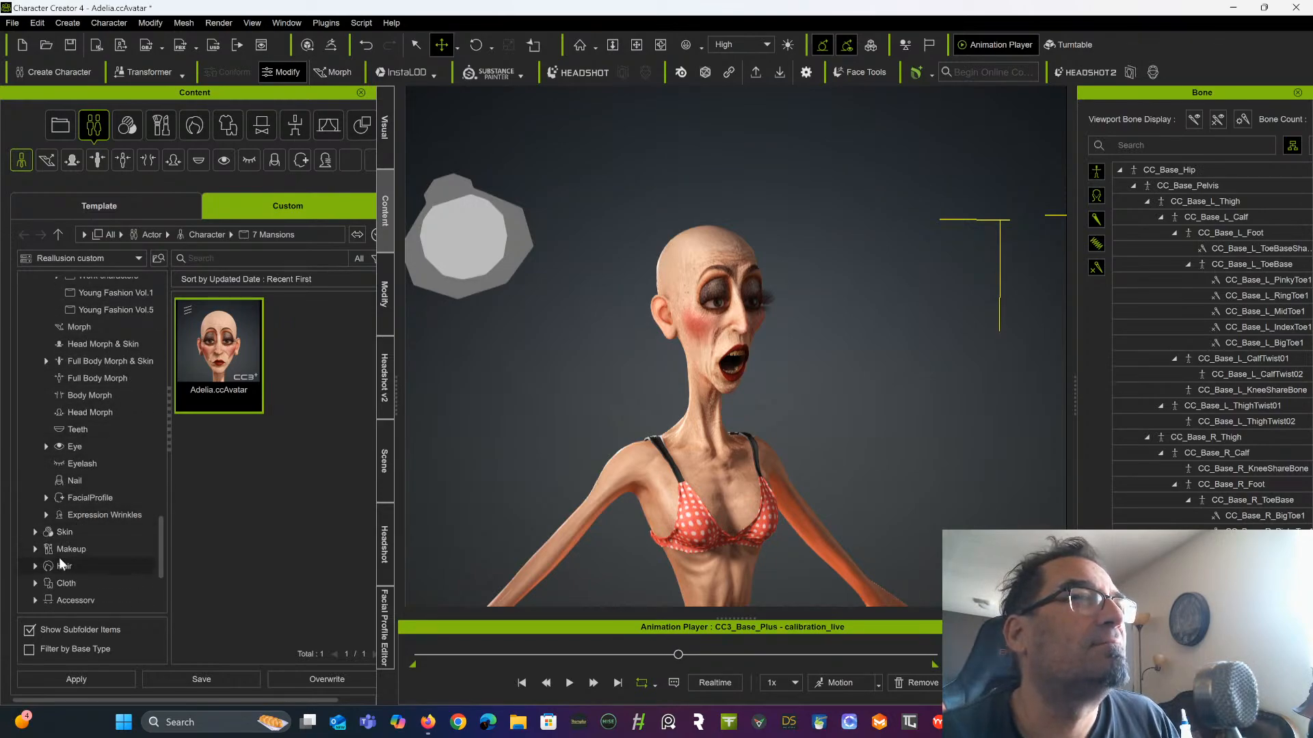
pyautogui.click(35, 566)
pyautogui.scroll(-2, 120, 504)
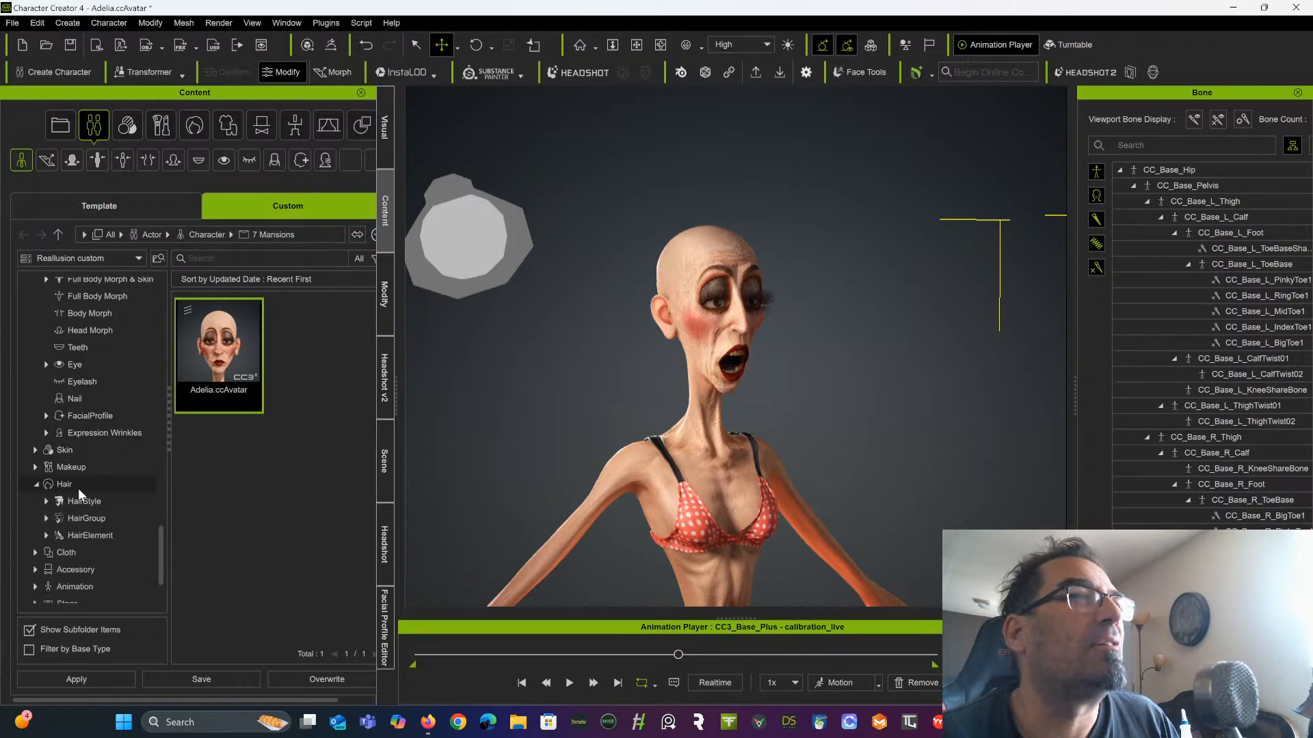
pyautogui.click(80, 484)
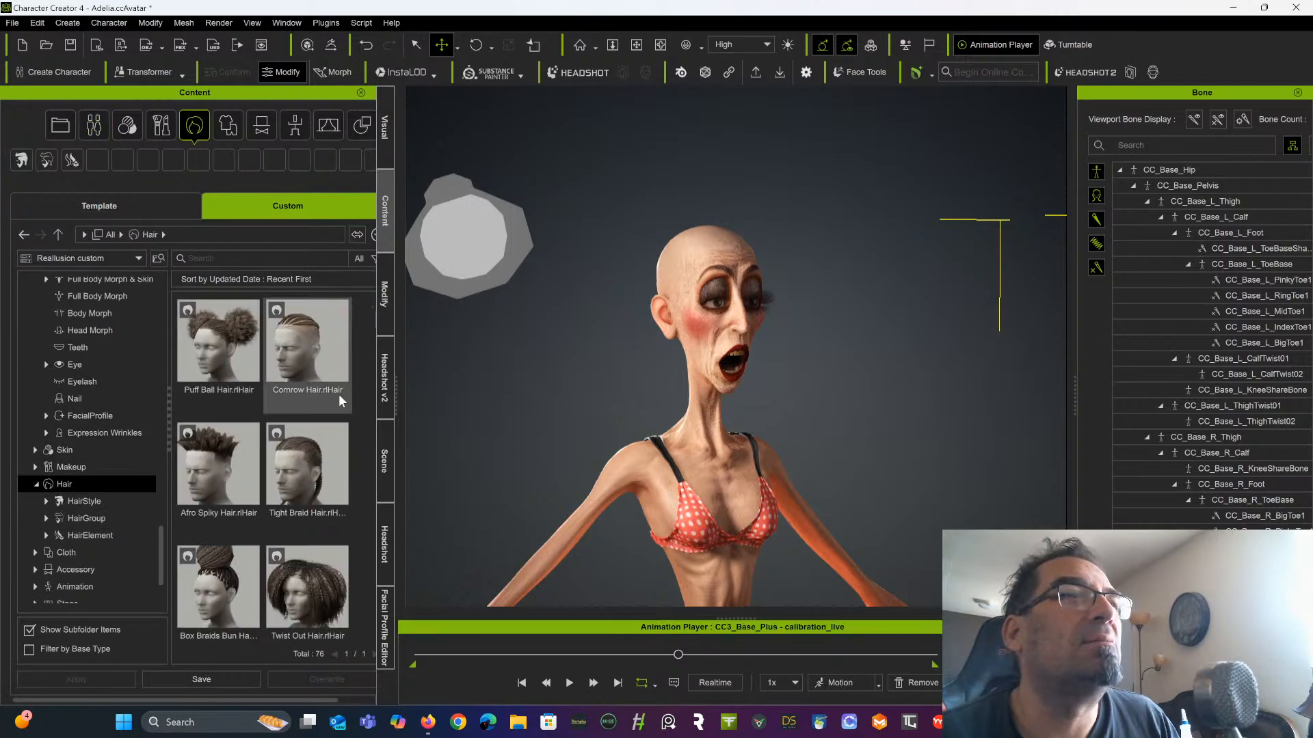
# Find the 08_Hair Base element among the custom hair items and apply it to the character
pyautogui.scroll(-3, 334, 405)
pyautogui.scroll(-8, 334, 405)
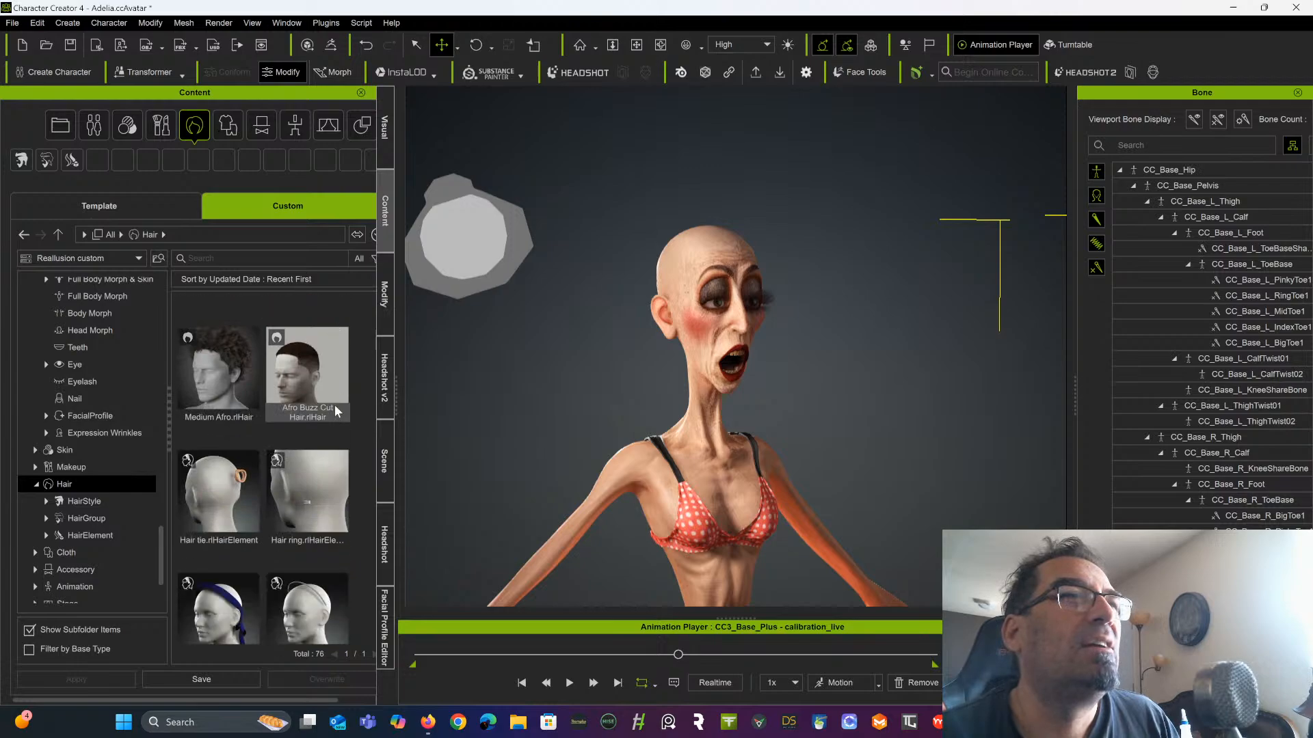
pyautogui.scroll(-6, 335, 405)
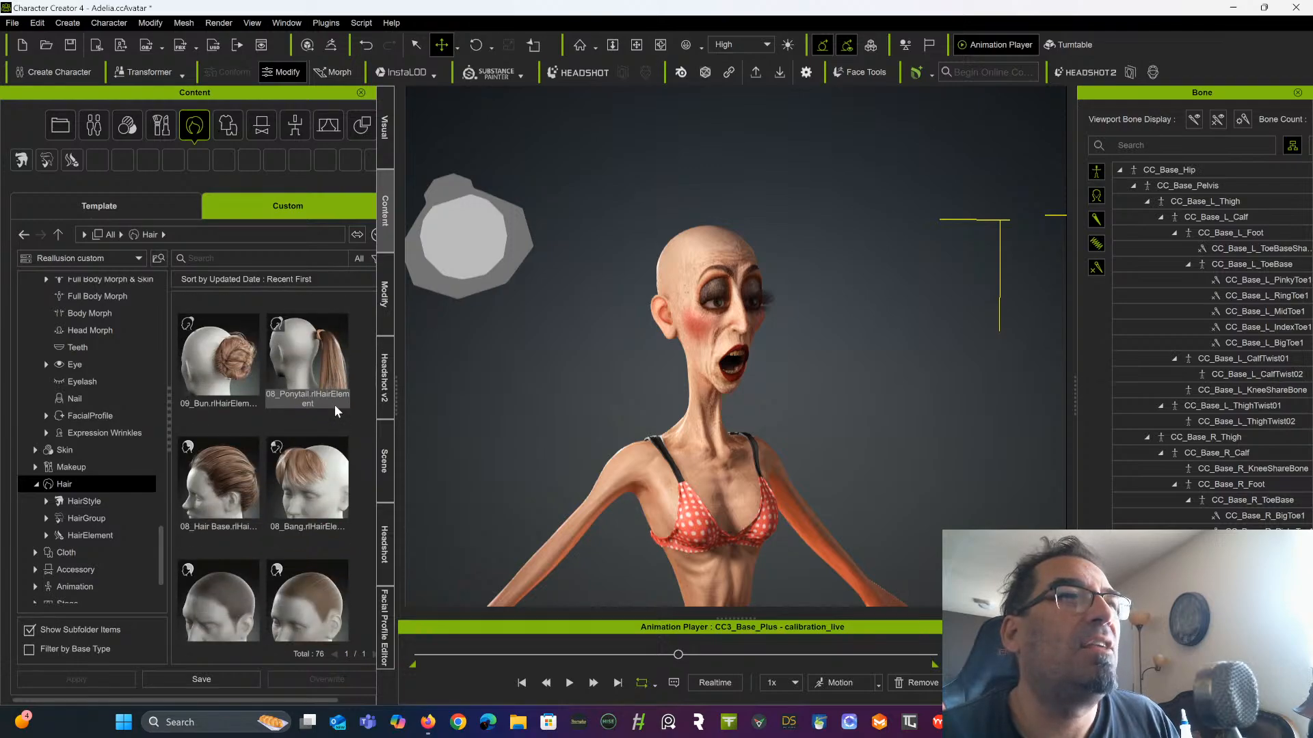
pyautogui.scroll(-4, 334, 405)
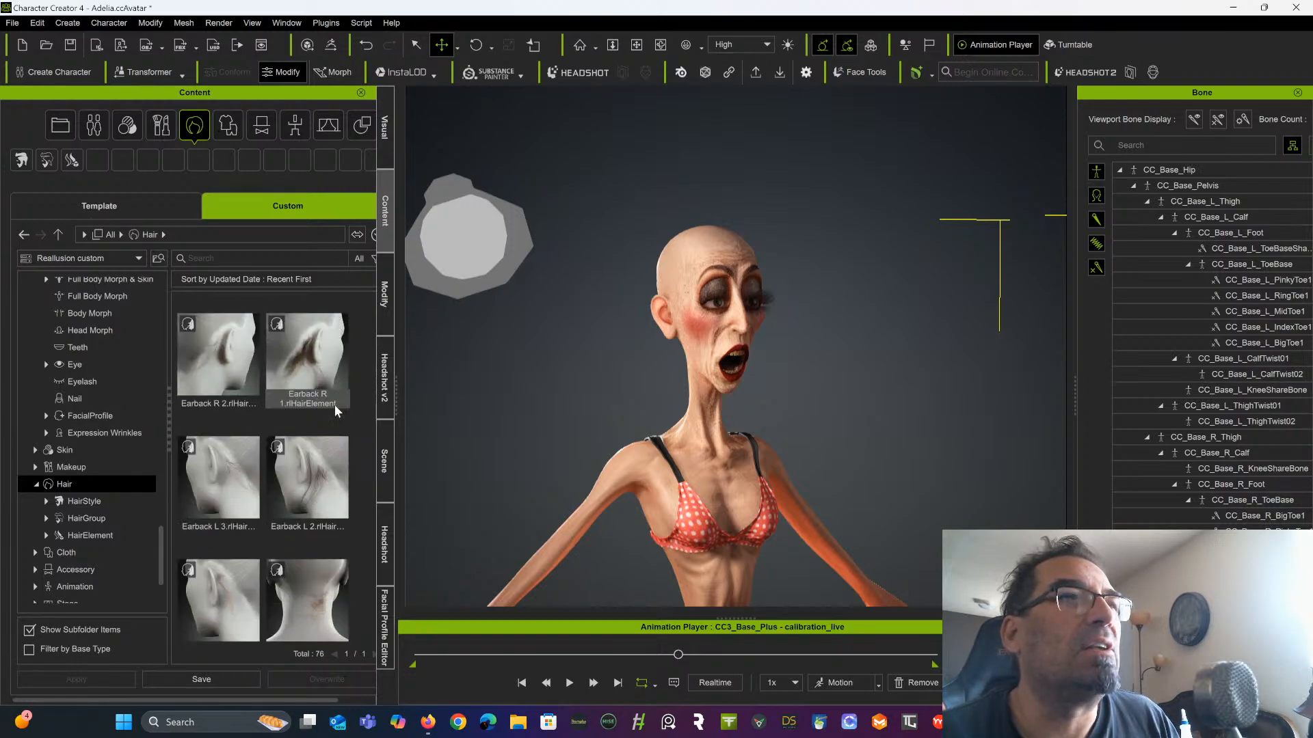
pyautogui.scroll(-3, 334, 405)
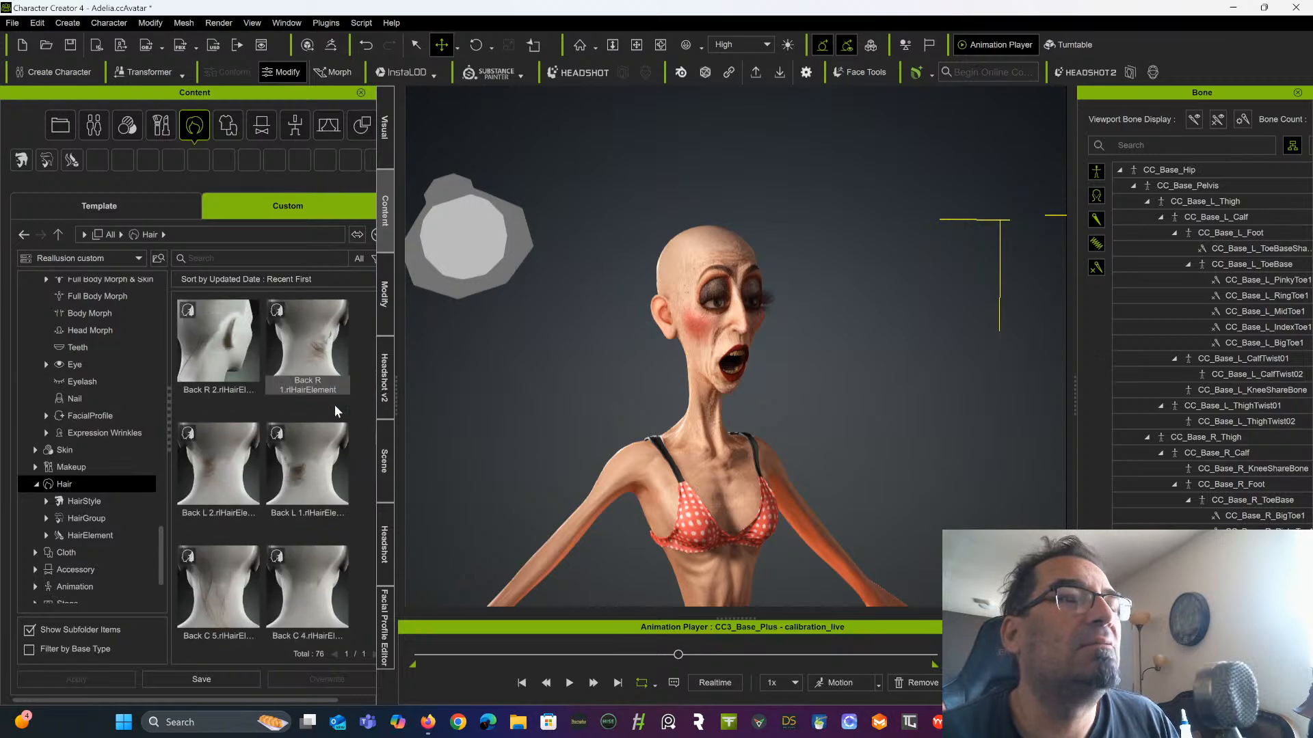
pyautogui.scroll(3, 343, 401)
pyautogui.scroll(6, 341, 393)
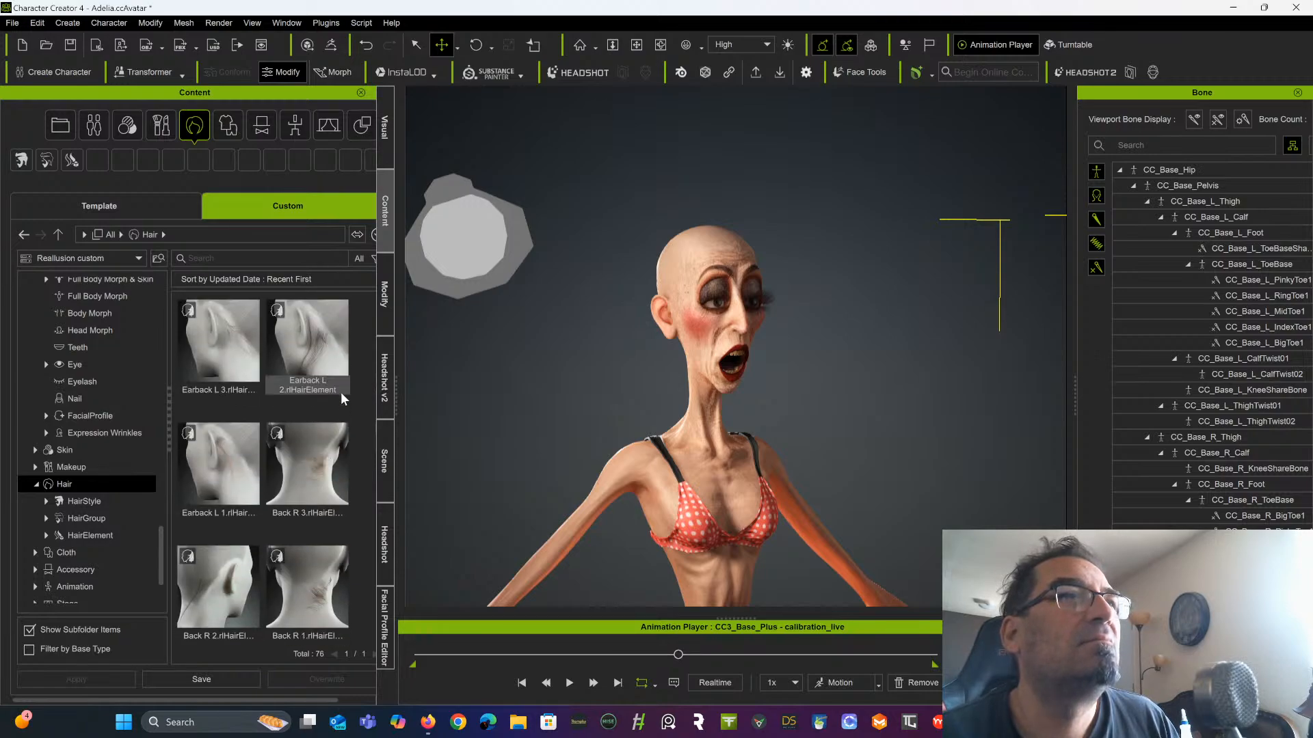
pyautogui.scroll(5, 289, 381)
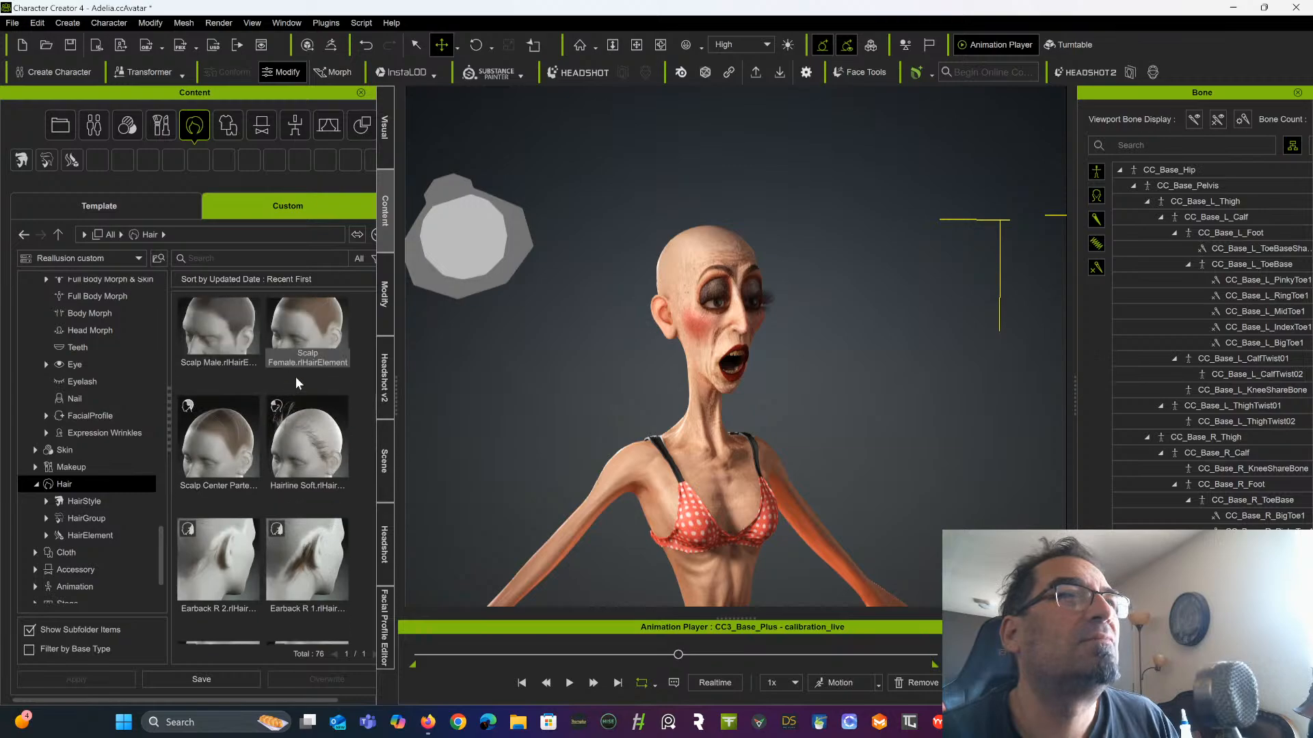
pyautogui.doubleClick(241, 384)
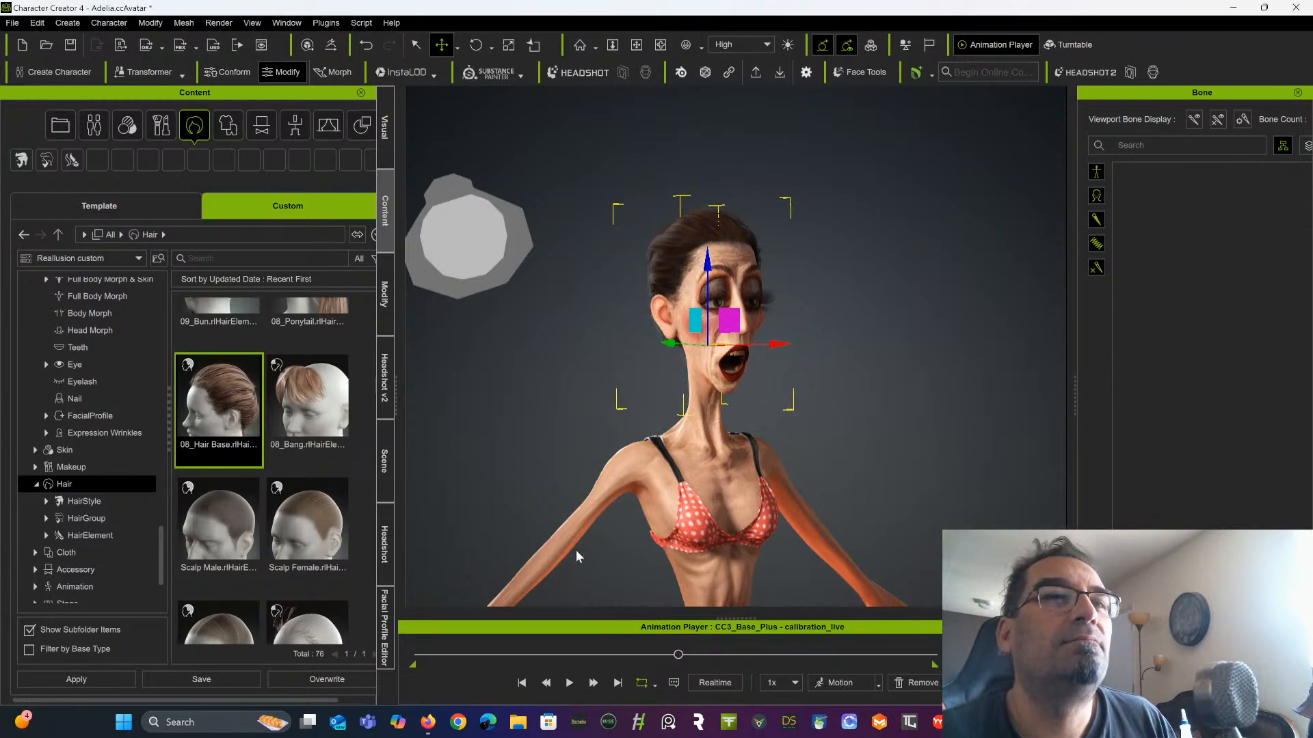
# Play the calibration motion with the hair on, examine the face from both sides and farther away, and stop playback
pyautogui.click(569, 683)
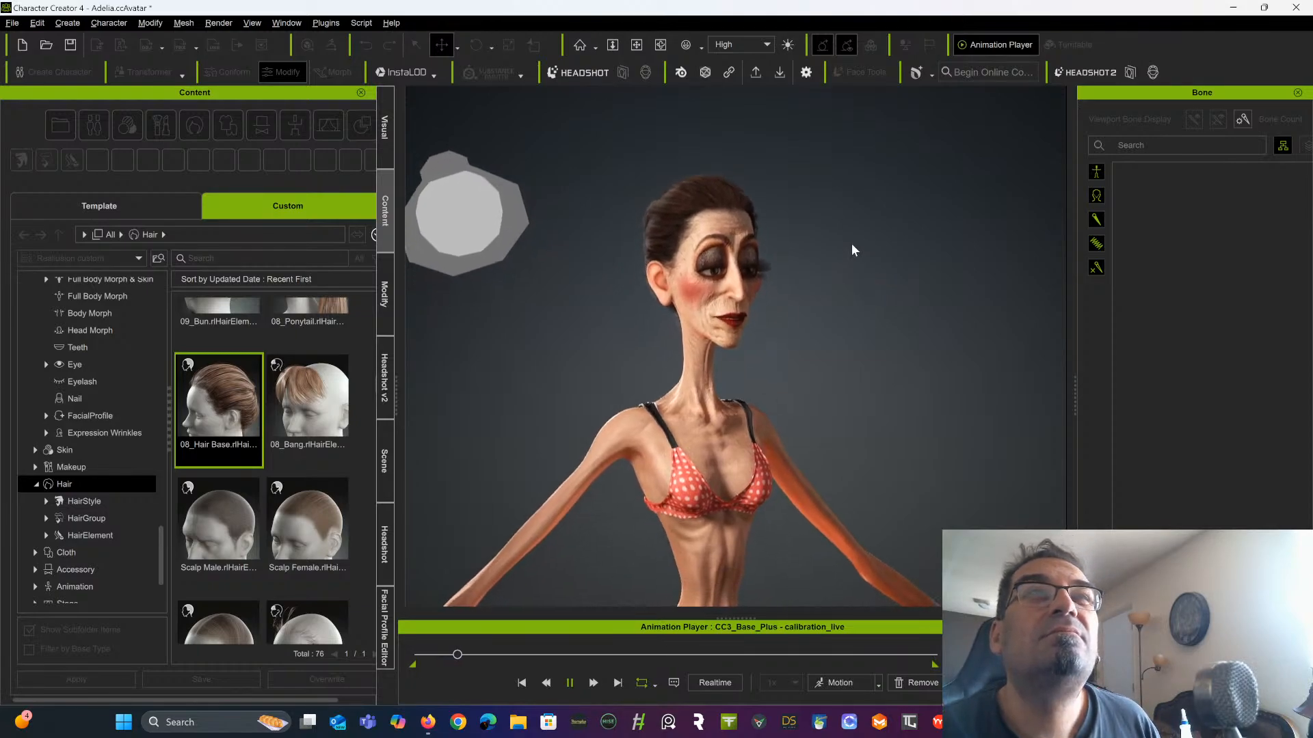
pyautogui.moveTo(855, 250); pyautogui.dragTo(556, 244, button='right')
pyautogui.scroll(3, 589, 255)
pyautogui.moveTo(557, 243); pyautogui.dragTo(775, 284, button='middle')
pyautogui.scroll(1, 769, 290)
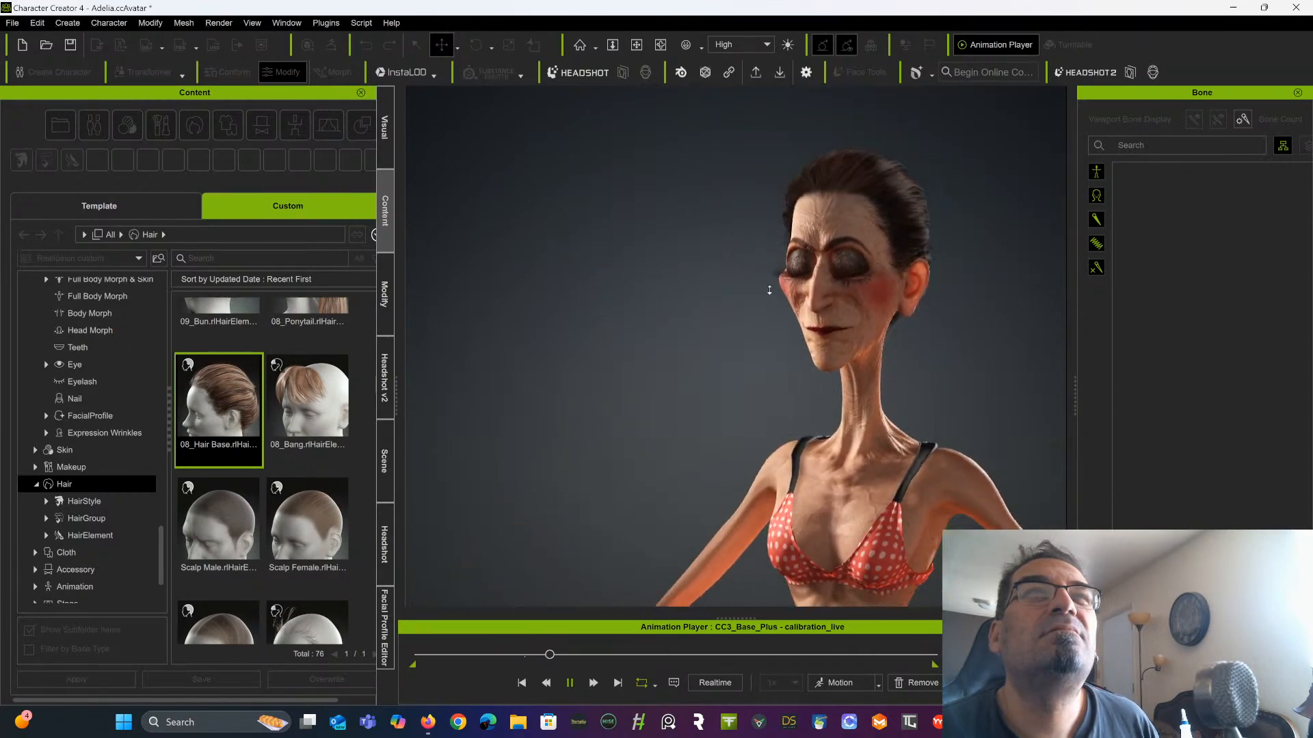
pyautogui.scroll(-5, 769, 290)
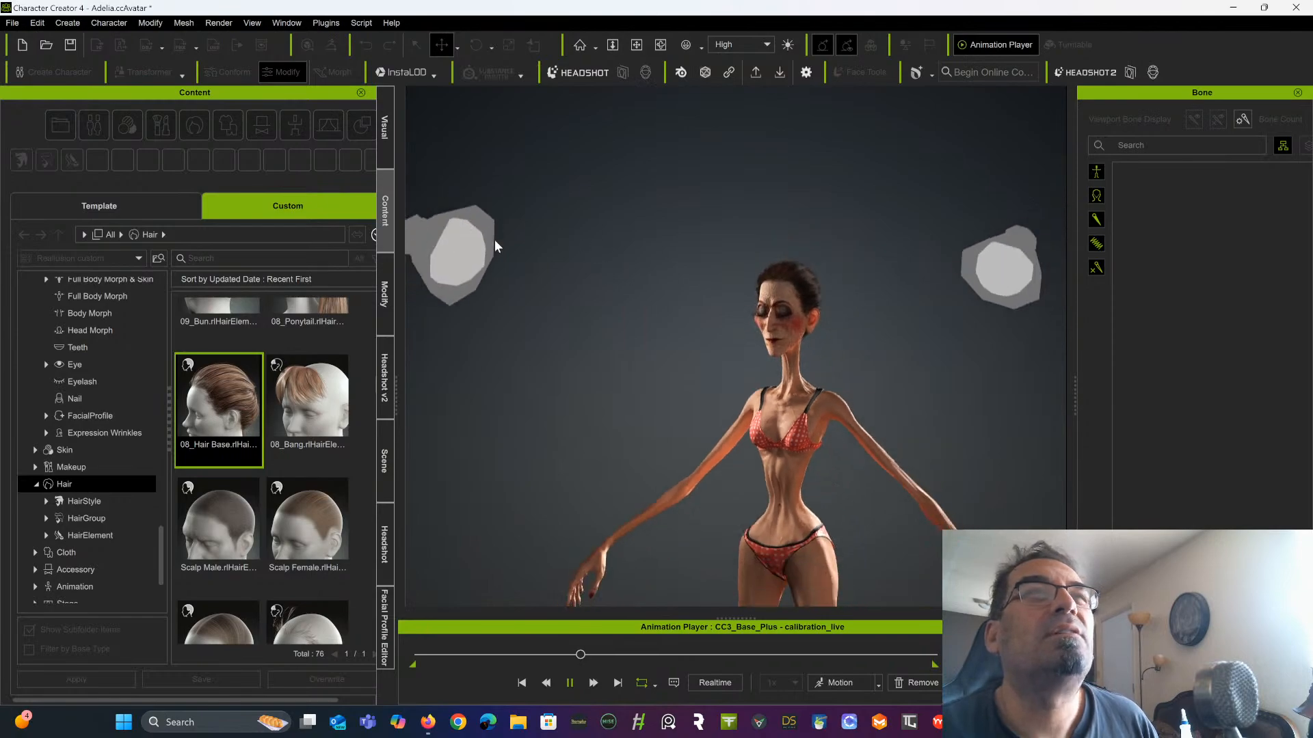
pyautogui.click(617, 240)
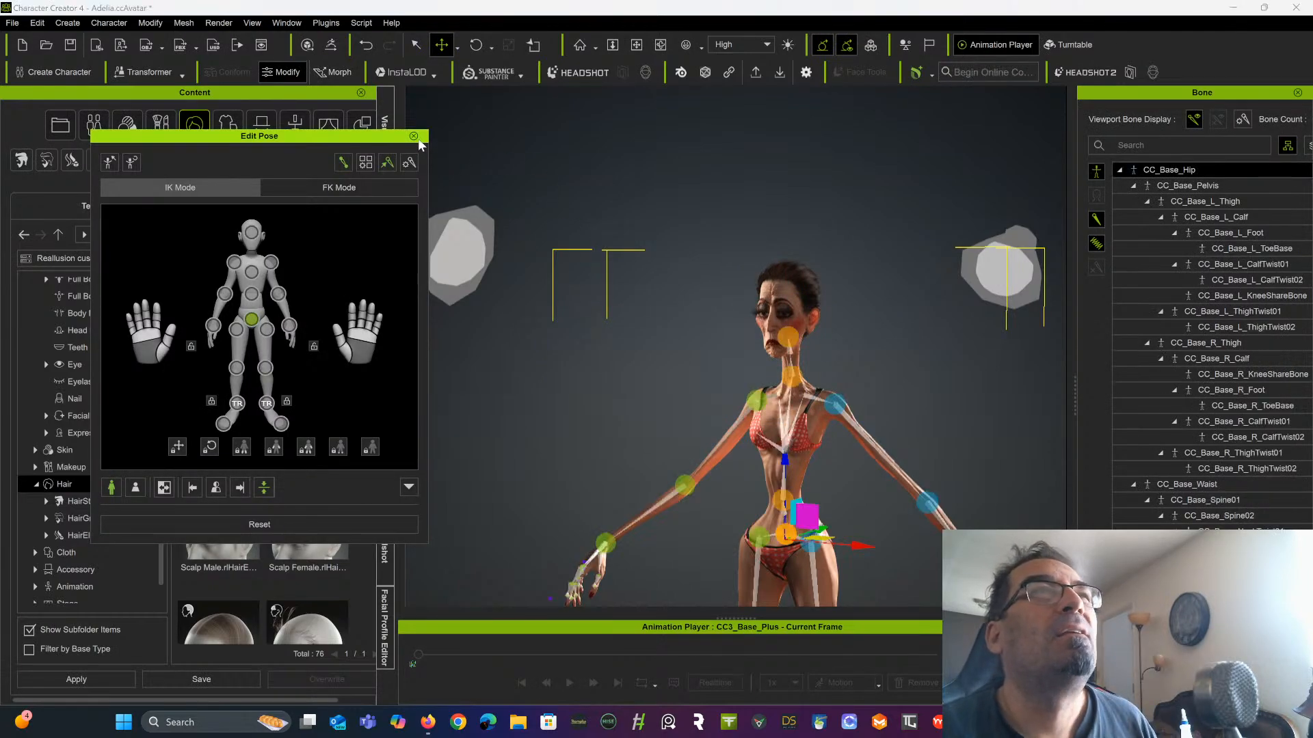
pyautogui.click(414, 137)
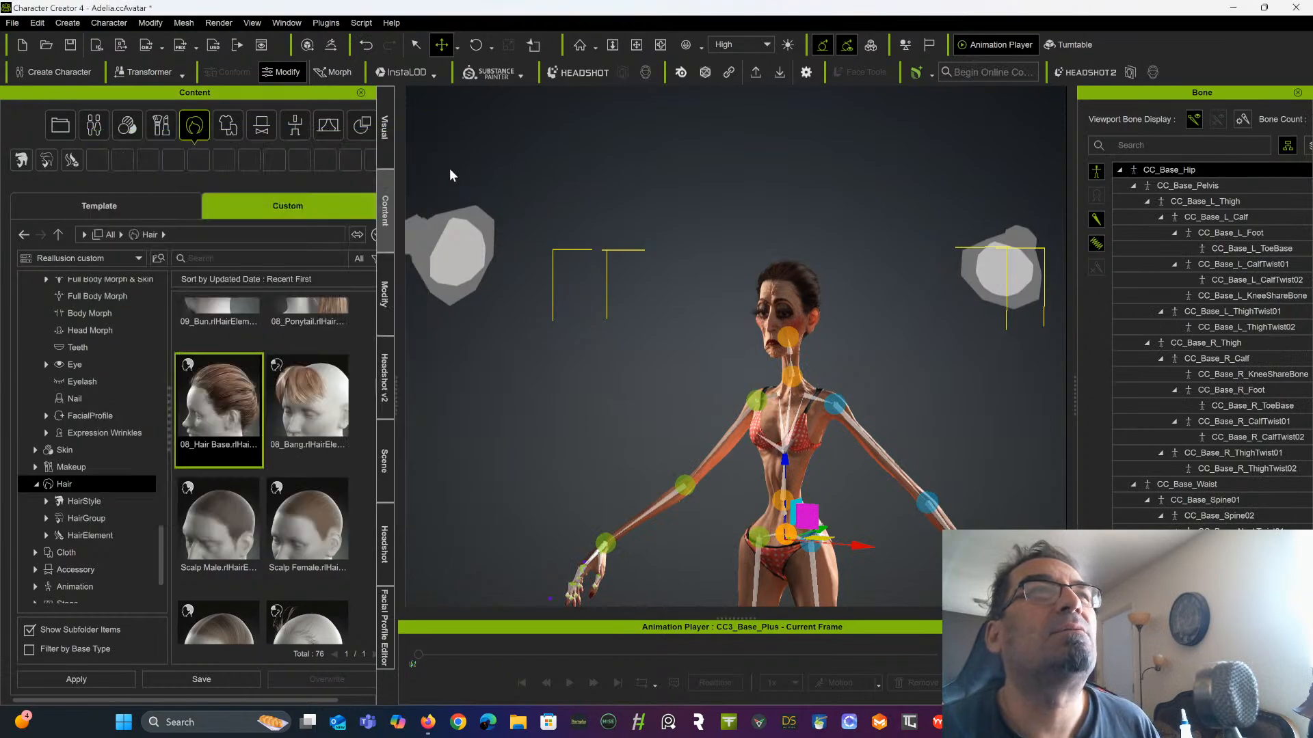
# Adjust the placement of the Key spotlight beside the character and rotate it to aim more directly at her
pyautogui.click(474, 249)
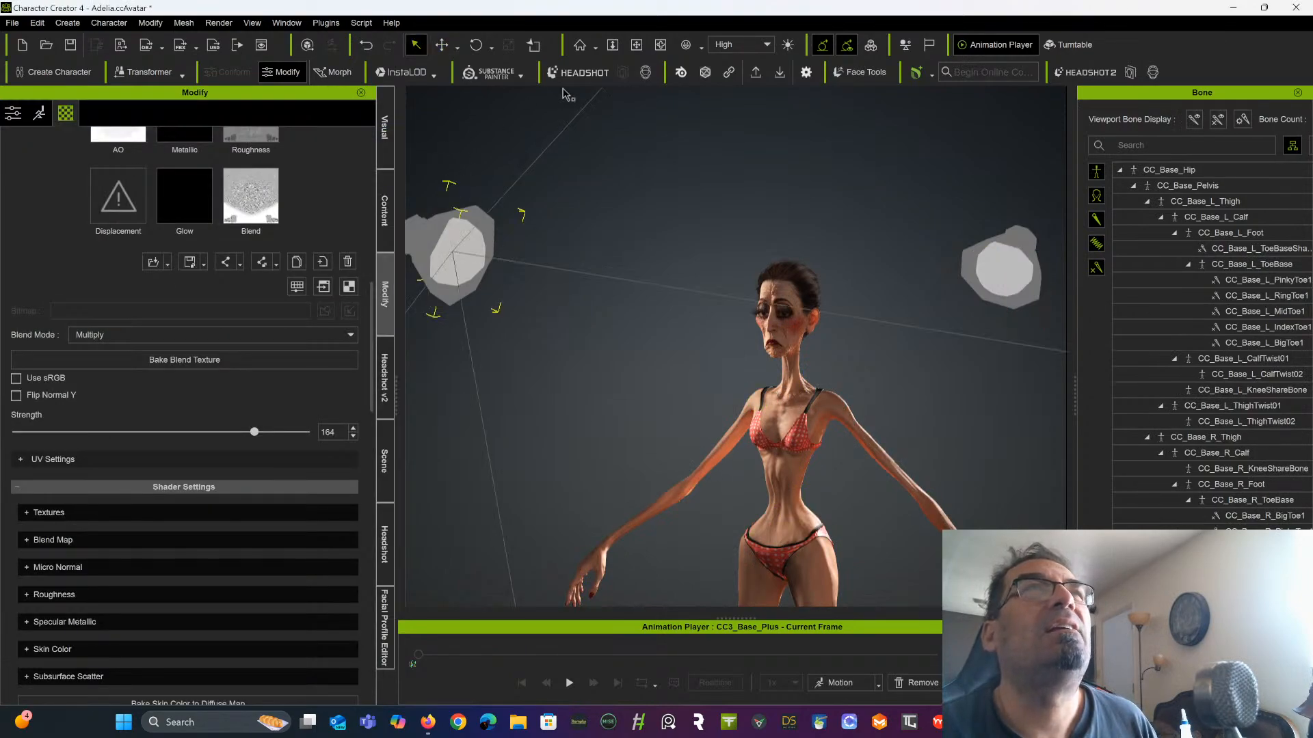
pyautogui.click(441, 46)
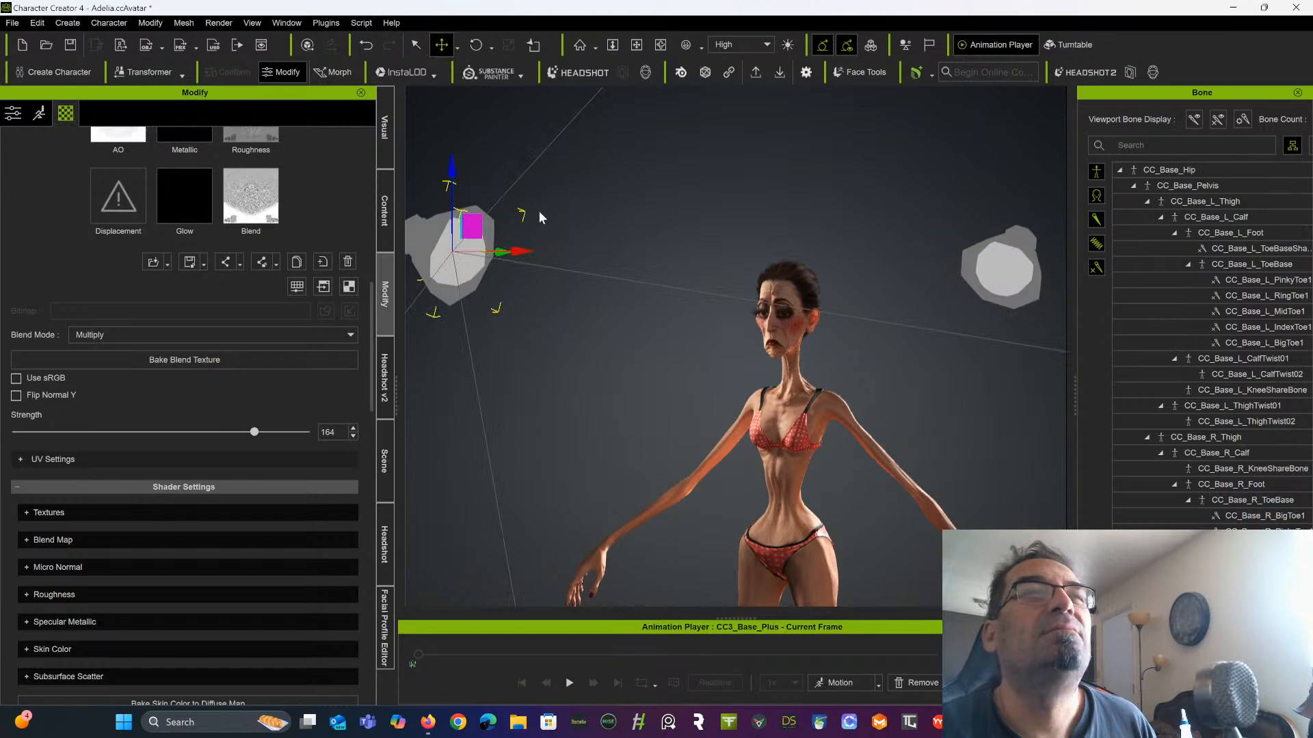
pyautogui.moveTo(554, 205); pyautogui.dragTo(624, 296, button='right')
pyautogui.moveTo(629, 205); pyautogui.dragTo(517, 257)
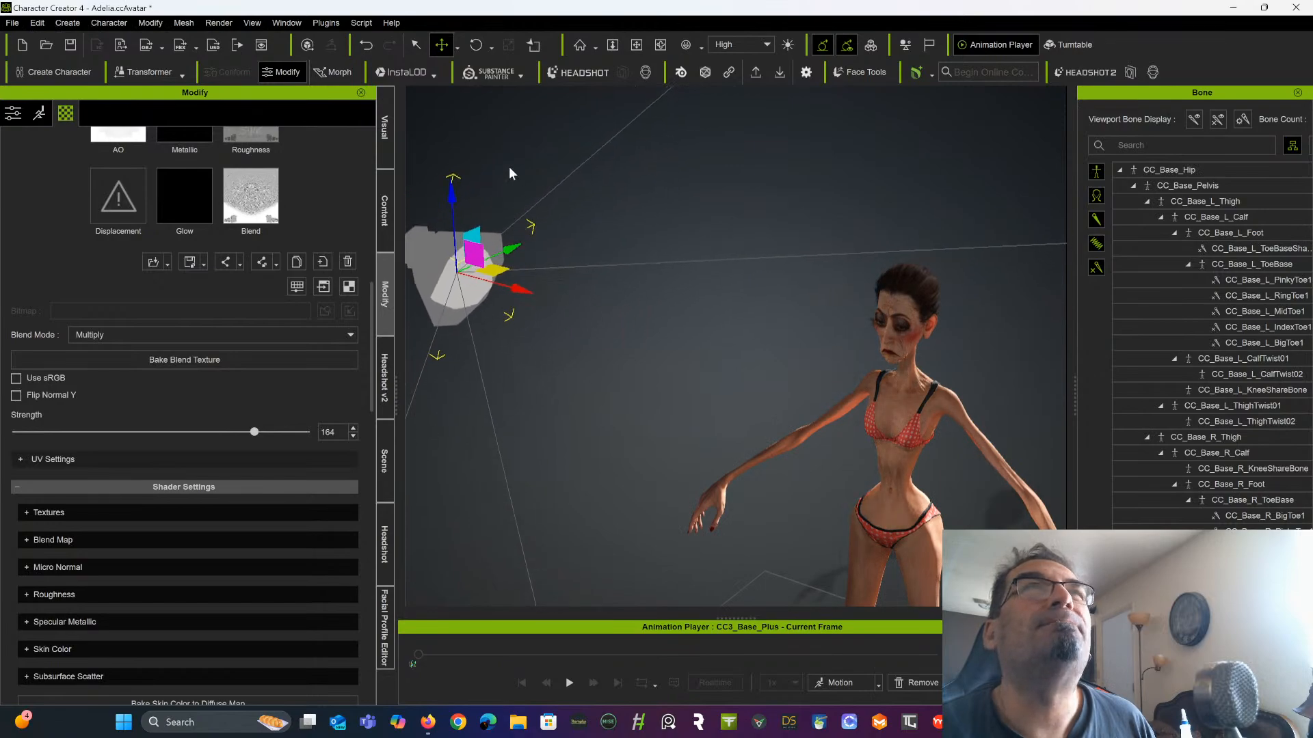
pyautogui.click(477, 49)
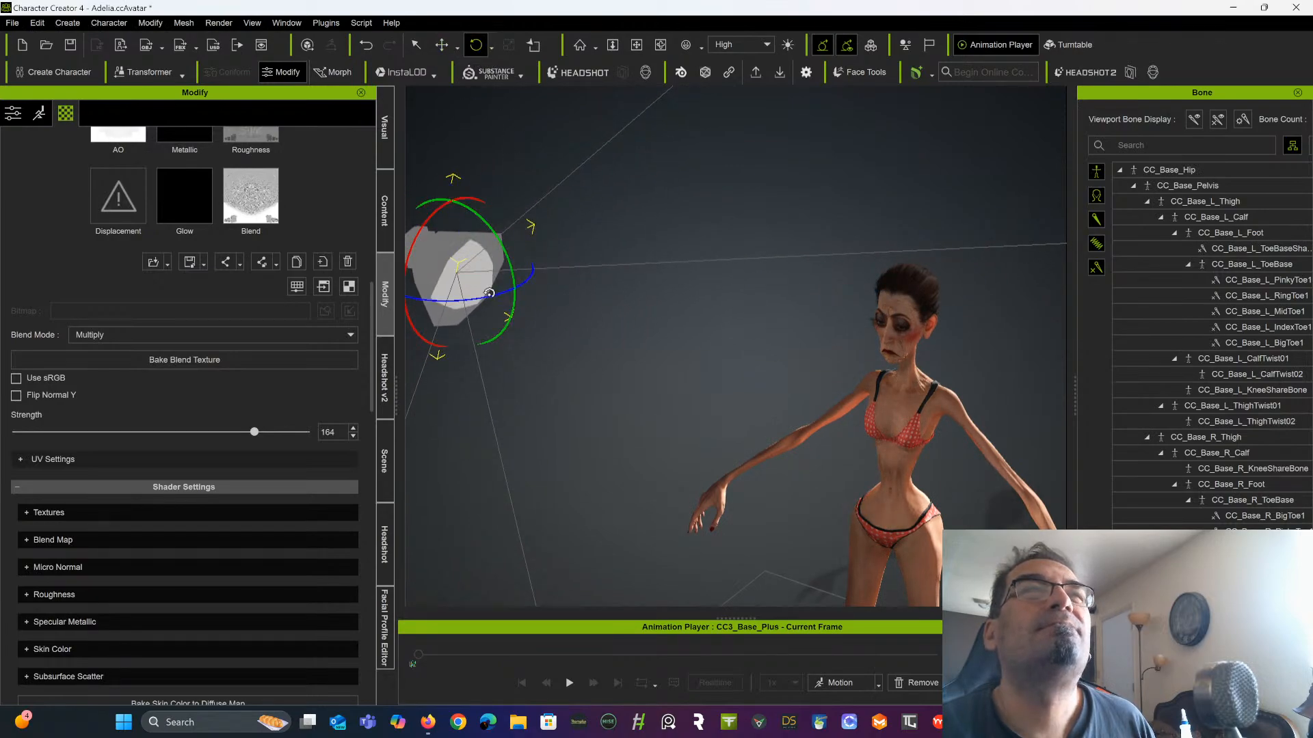
pyautogui.moveTo(489, 295); pyautogui.dragTo(504, 294)
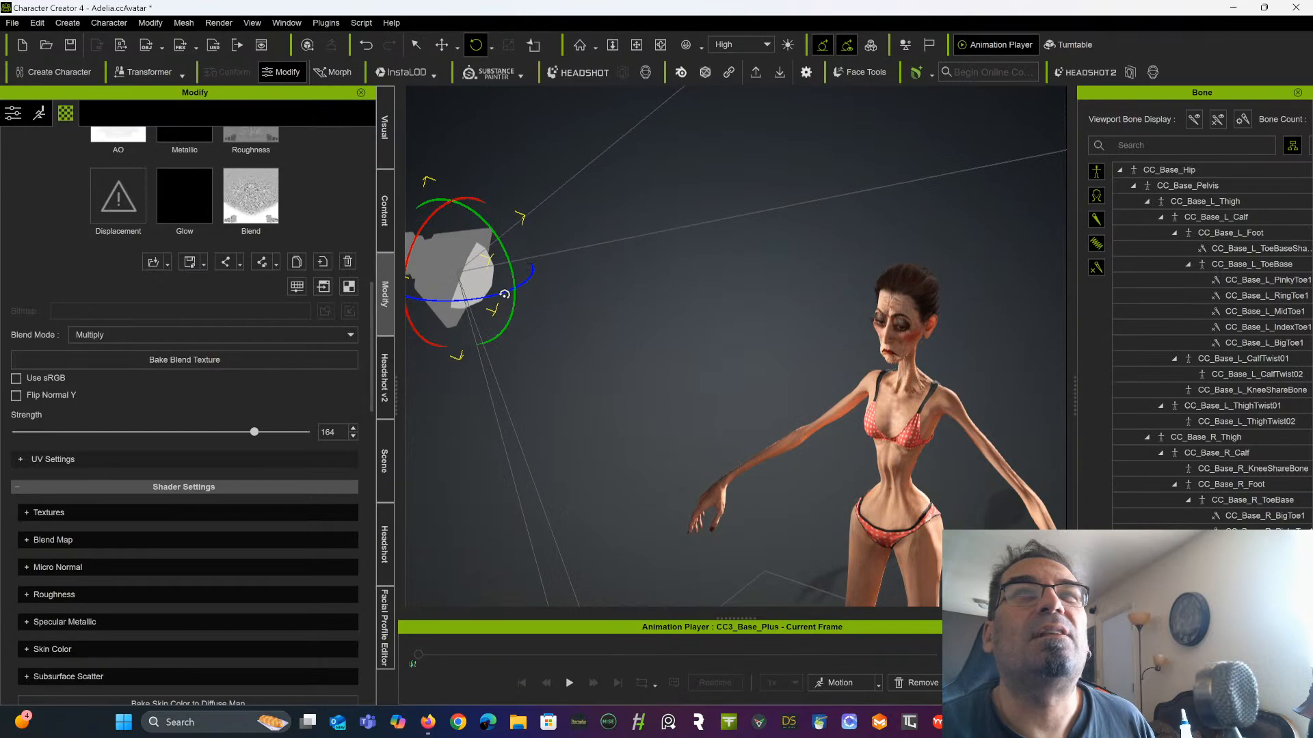
# Move the Key spotlight farther toward the front of the character and check the lighting on her face up close
pyautogui.click(441, 45)
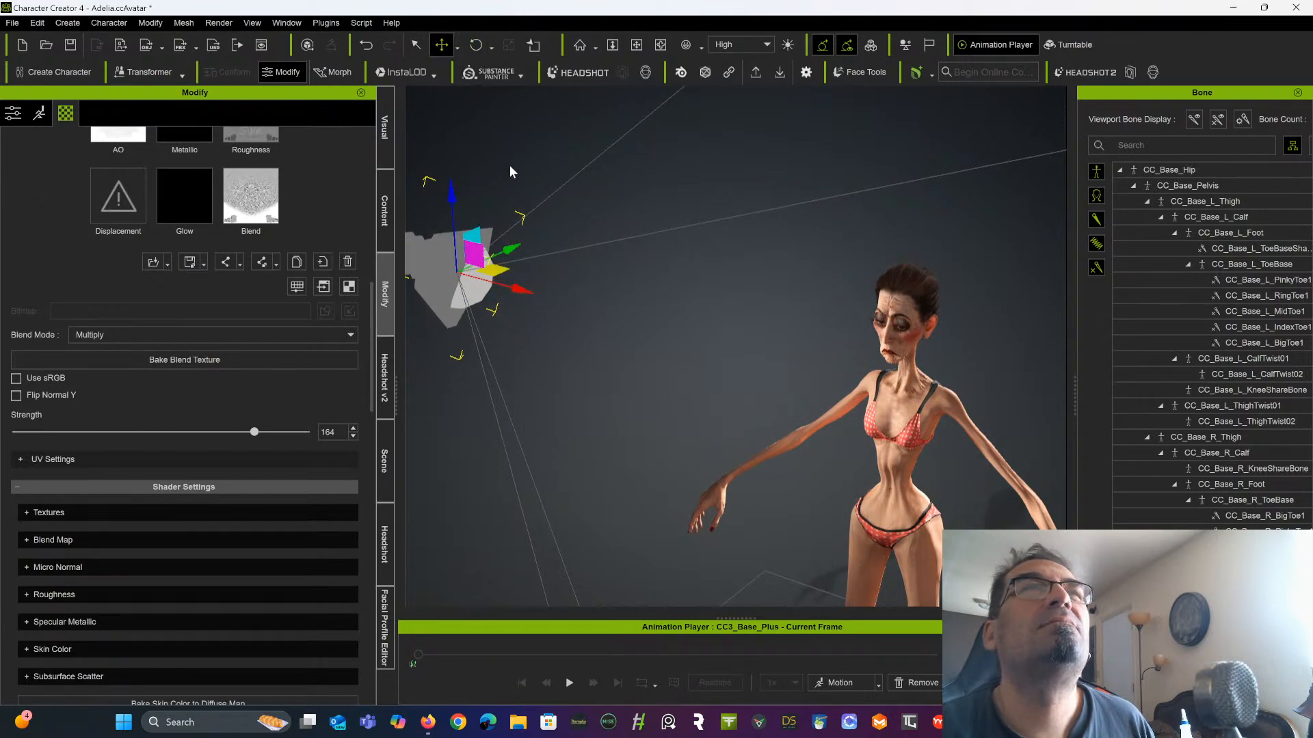
pyautogui.moveTo(516, 247); pyautogui.dragTo(482, 258)
pyautogui.moveTo(515, 251); pyautogui.dragTo(624, 128, button='right')
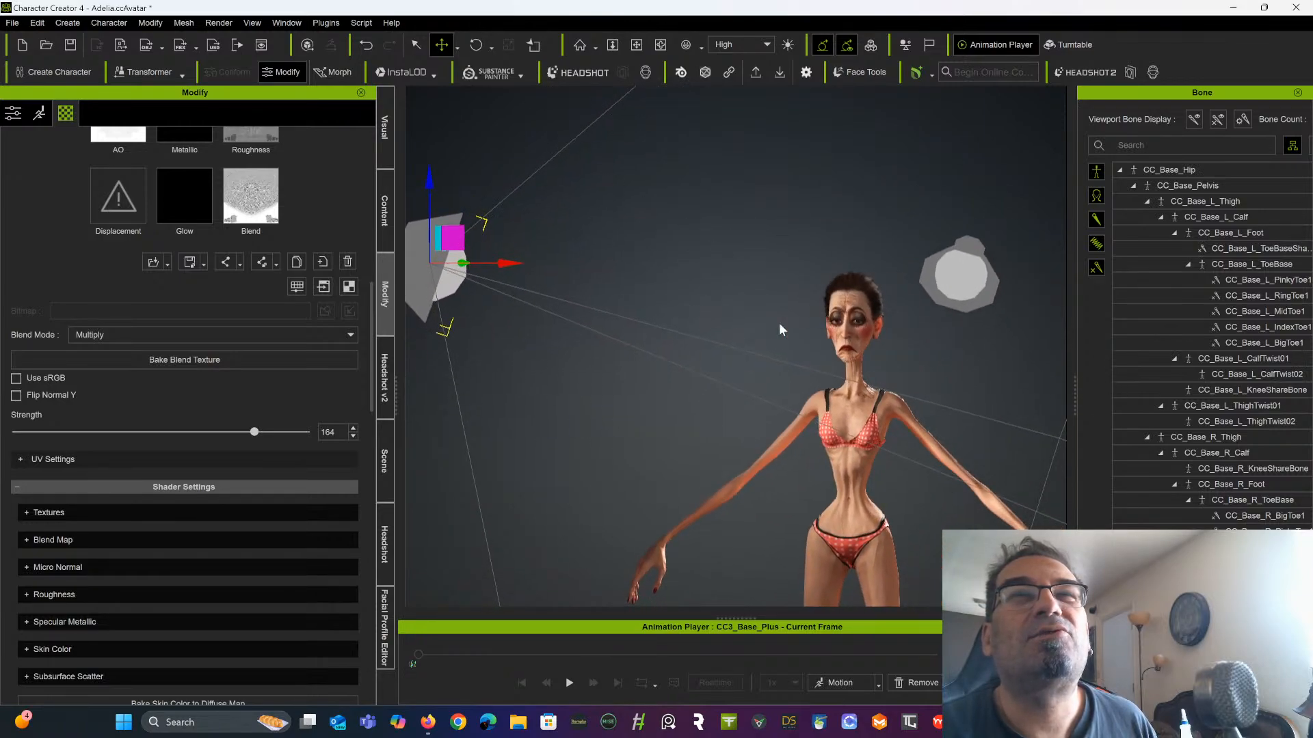
pyautogui.scroll(8, 871, 338)
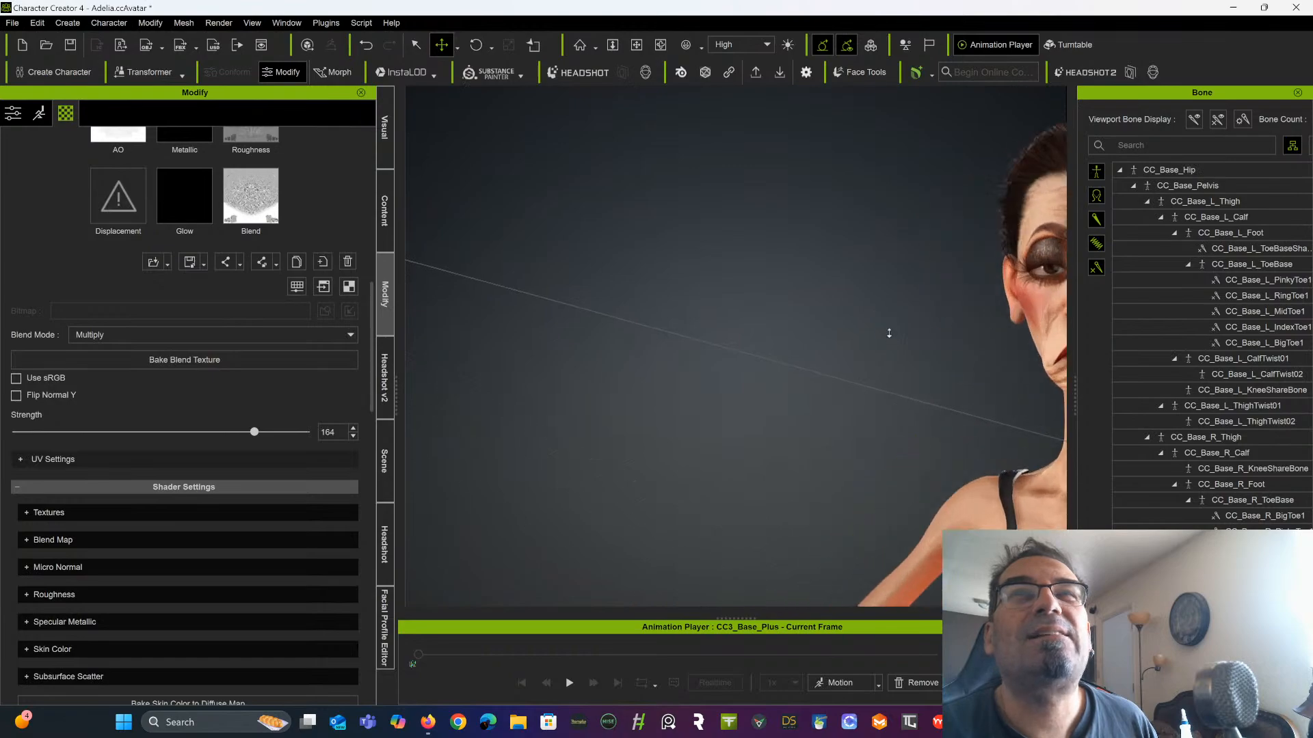
pyautogui.moveTo(758, 375); pyautogui.dragTo(629, 429, button='right')
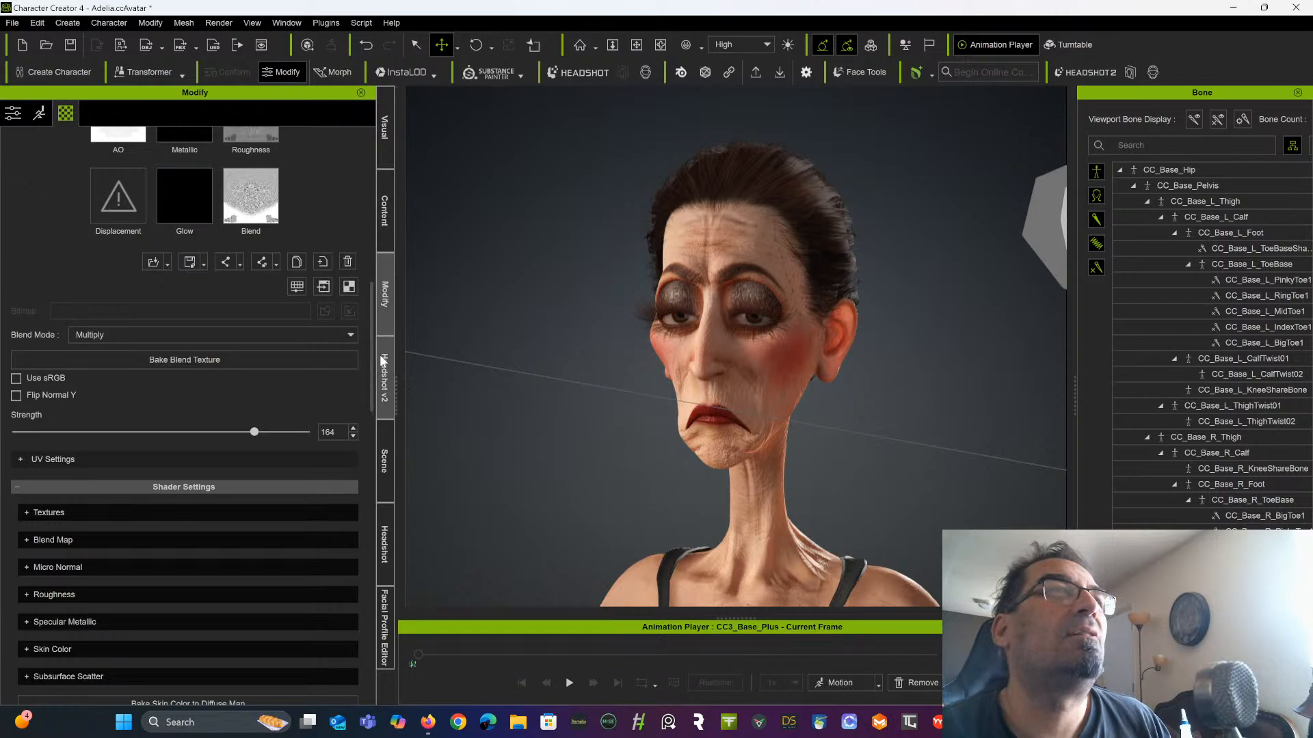
# Set the Key spotlight's Multiplier to 1.78
pyautogui.scroll(10, 285, 253)
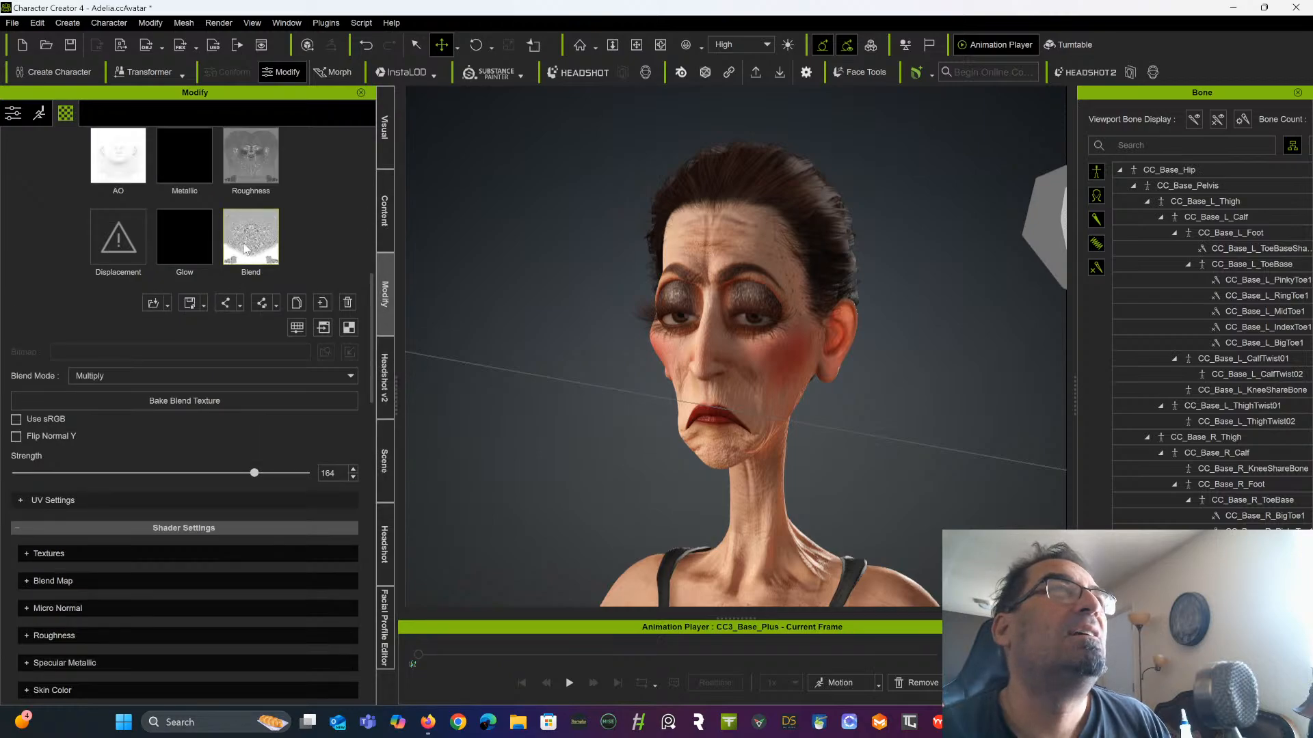
pyautogui.scroll(-6, 632, 316)
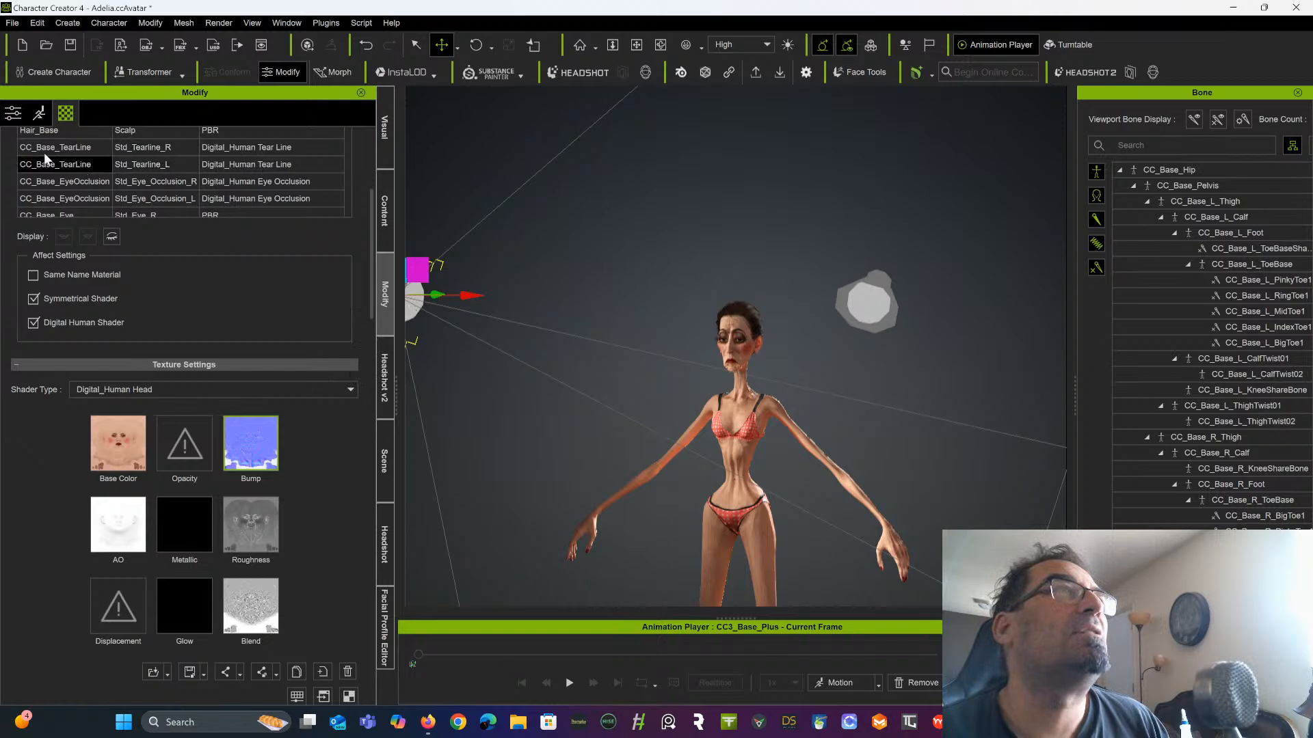
pyautogui.click(14, 114)
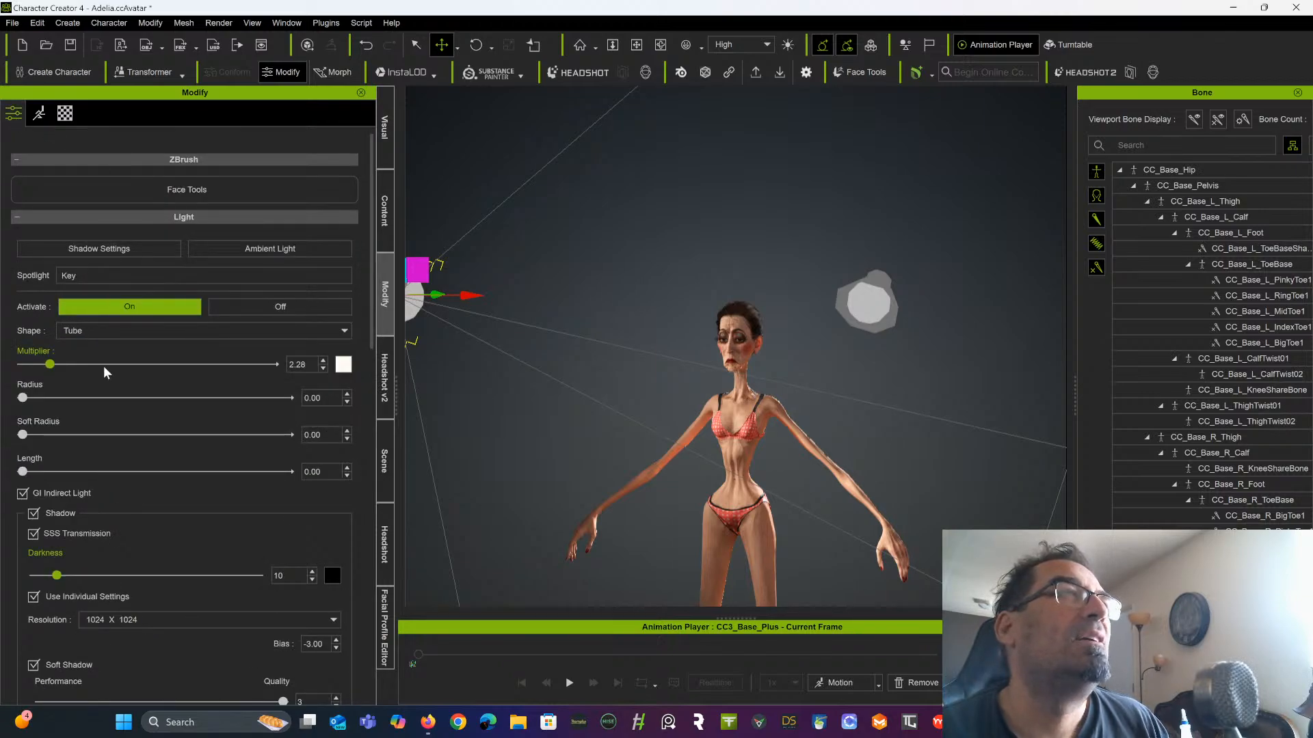
pyautogui.moveTo(46, 367); pyautogui.dragTo(42, 369)
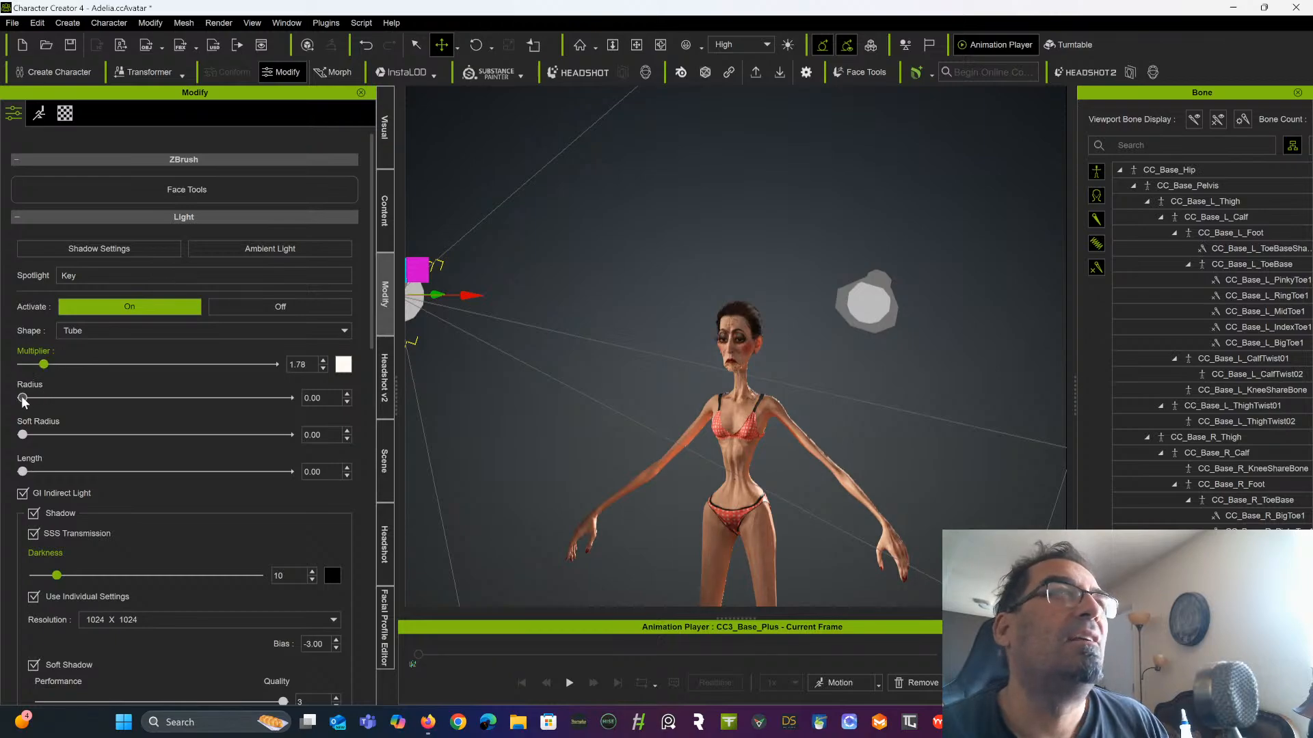
# Try other Radius and Soft Radius values on the Key spotlight and set its shadow Darkness to 71
pyautogui.moveTo(23, 398); pyautogui.dragTo(12, 427)
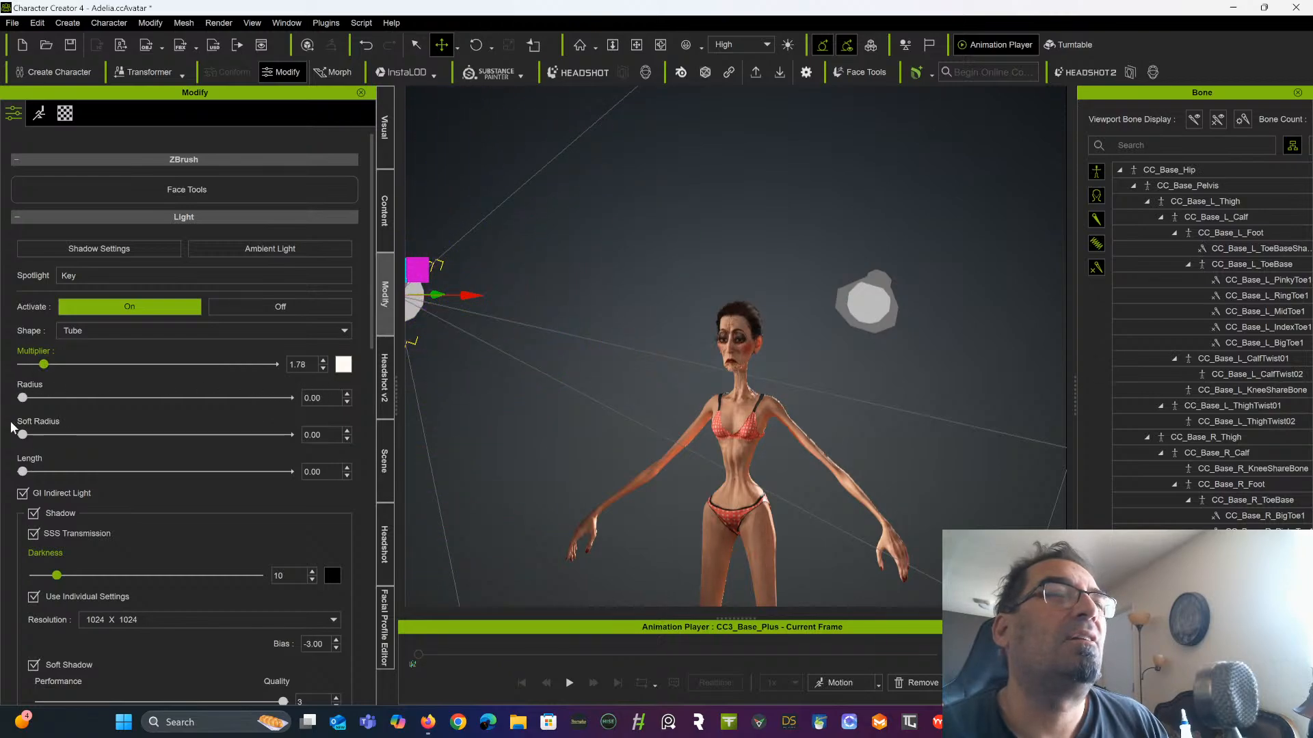
pyautogui.moveTo(210, 425); pyautogui.dragTo(4, 479)
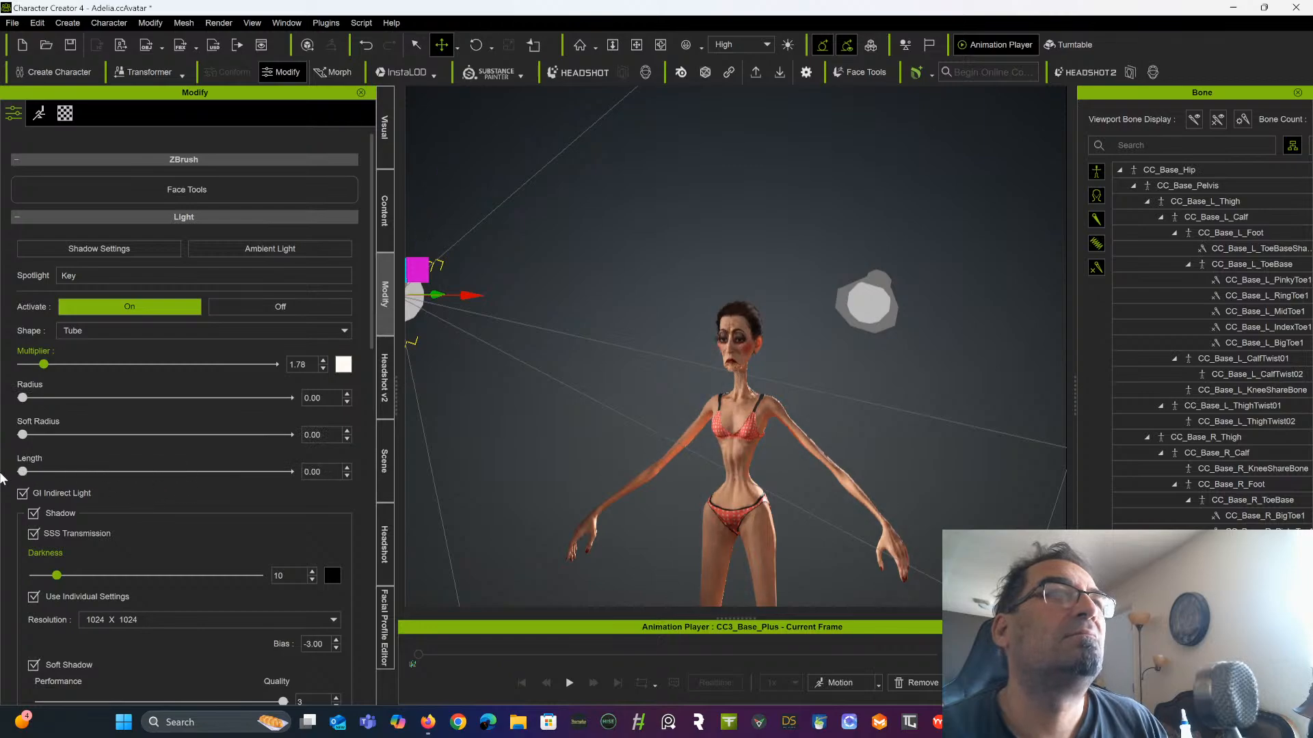
pyautogui.scroll(-3, 140, 500)
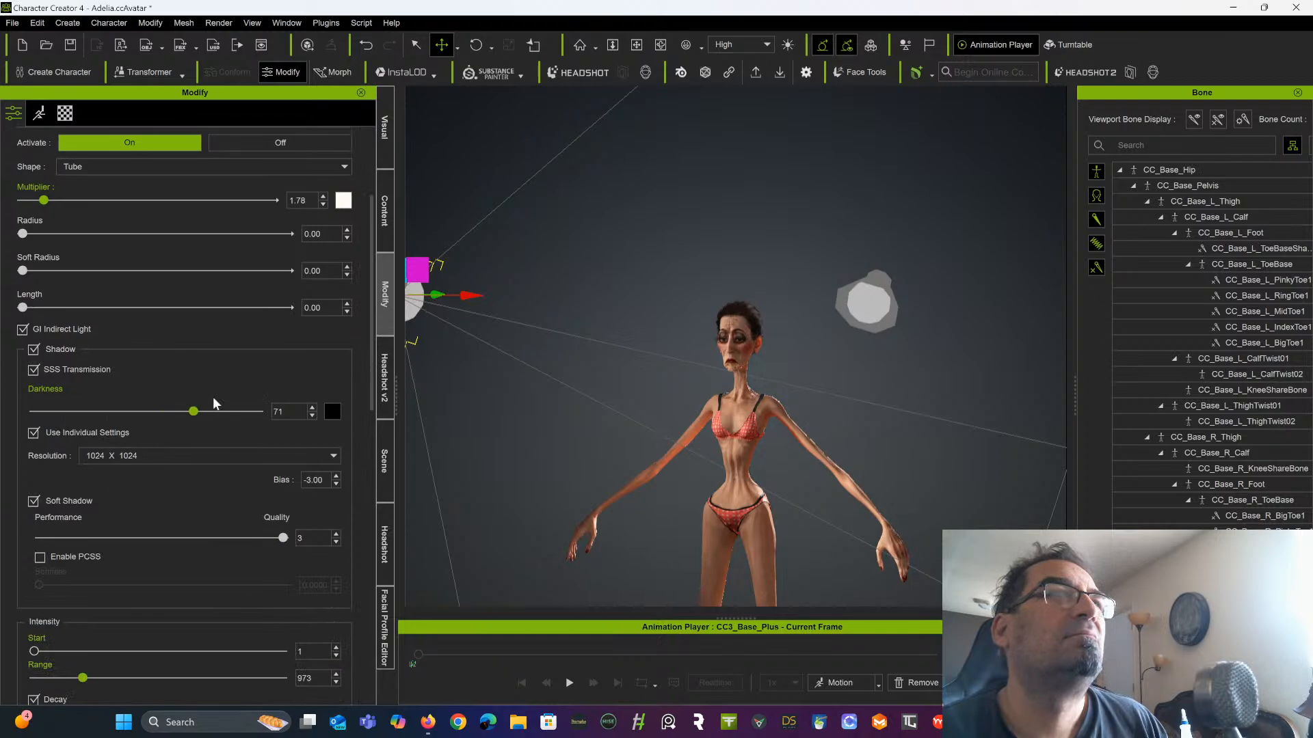
# Set the Key spotlight's shadow Darkness to 74 and check the character's face up close
pyautogui.moveTo(213, 400); pyautogui.dragTo(202, 400)
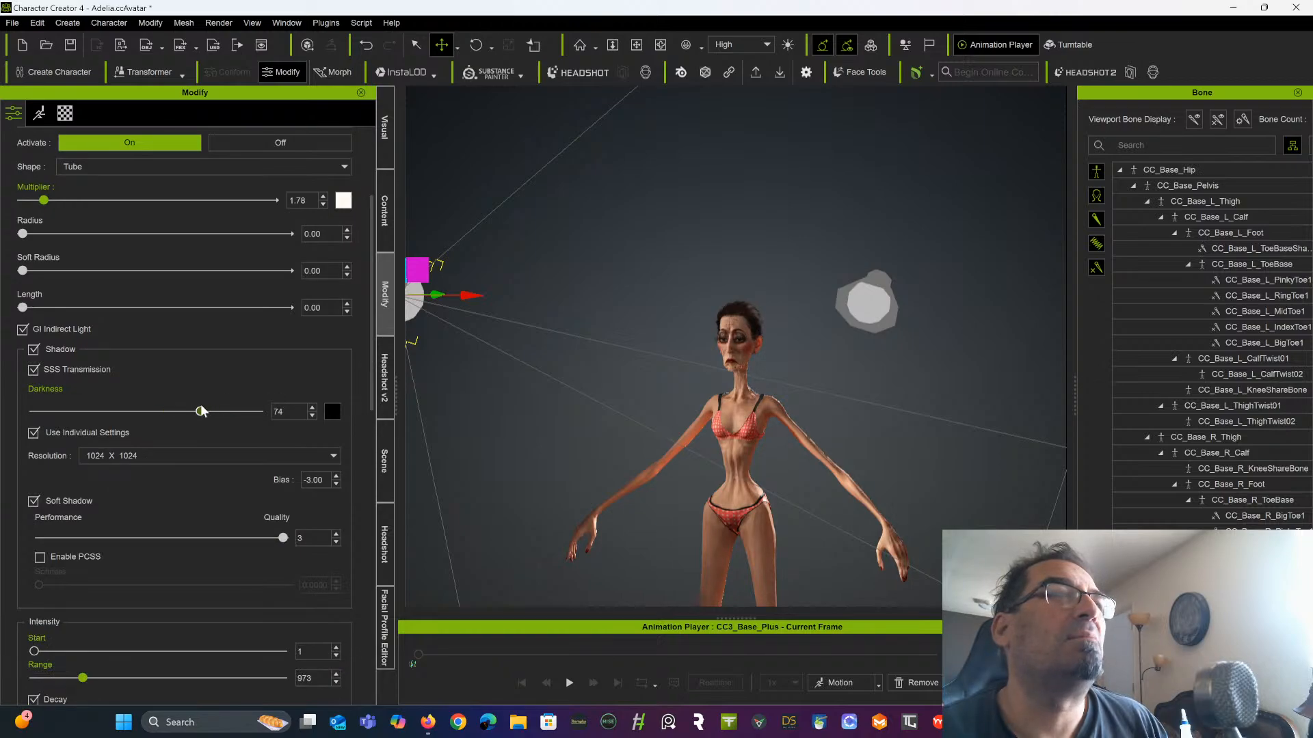
pyautogui.scroll(8, 667, 352)
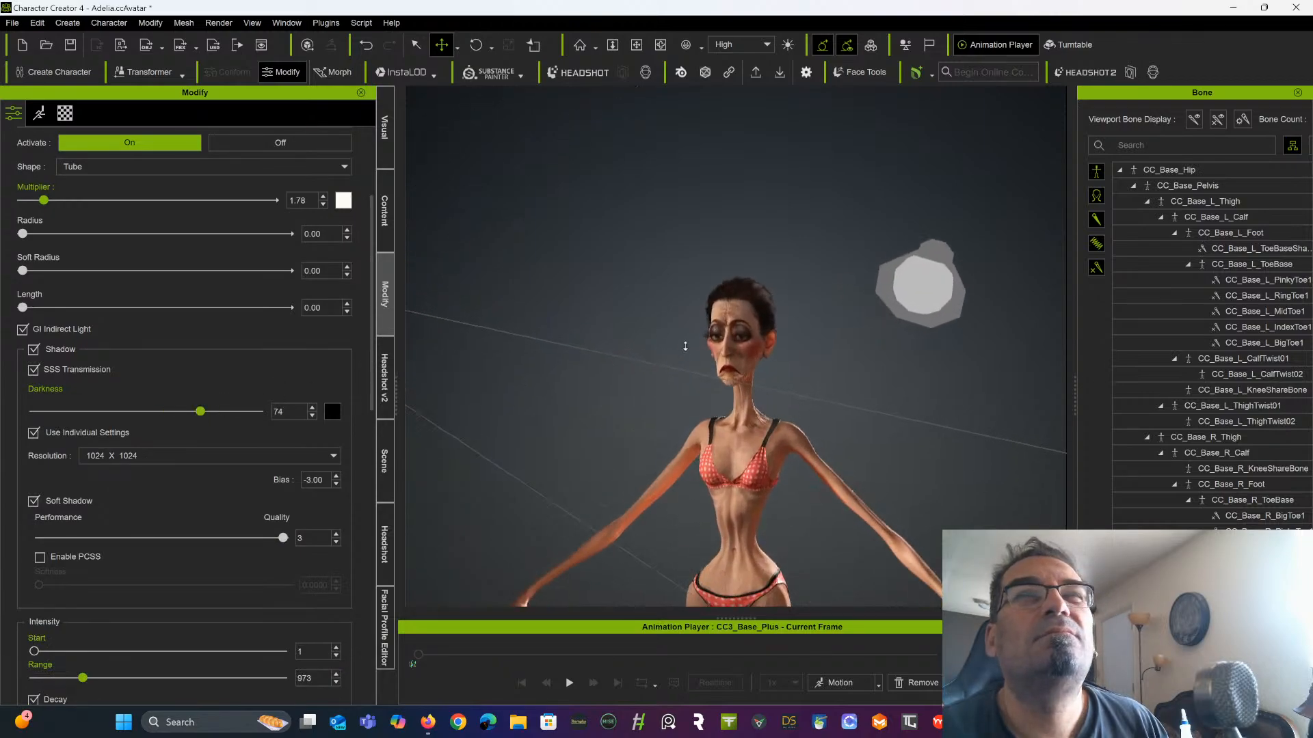
pyautogui.scroll(2, 668, 350)
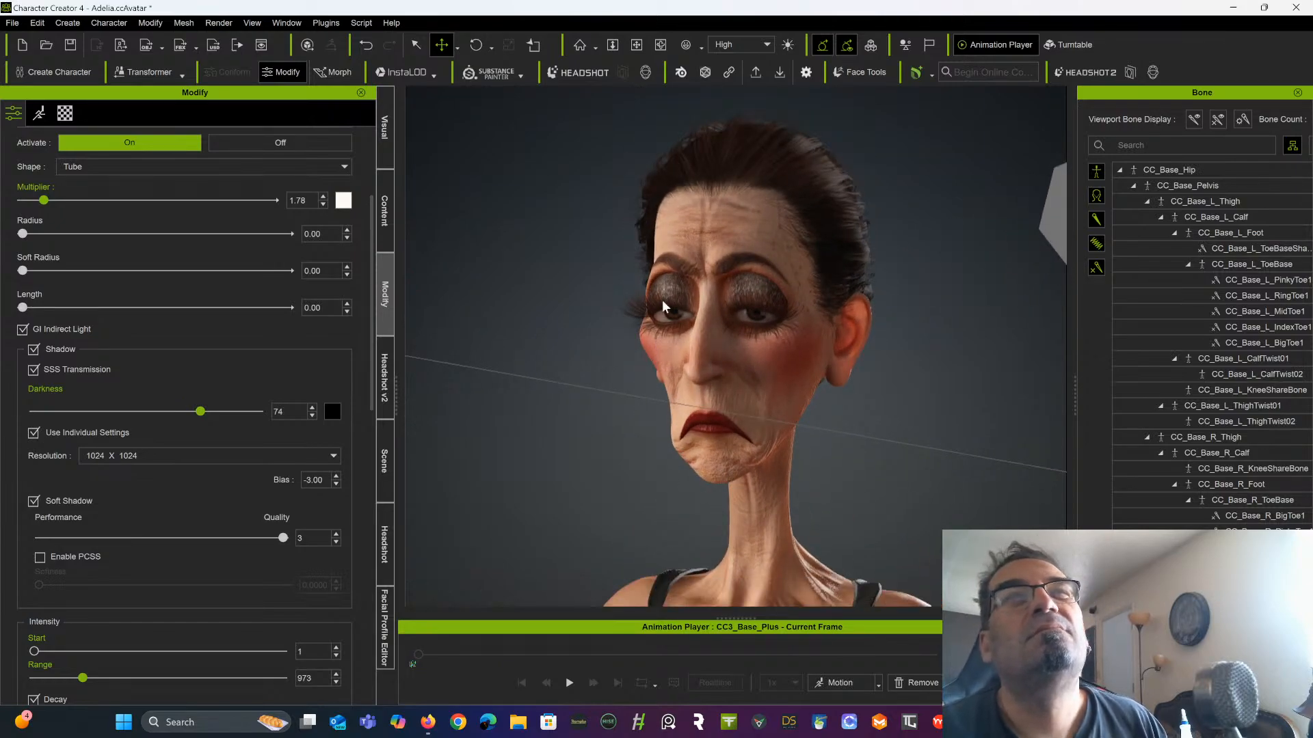
# Play the calibration_live facial animation and scrub back to the open-mouthed smile with raised brows
pyautogui.click(567, 682)
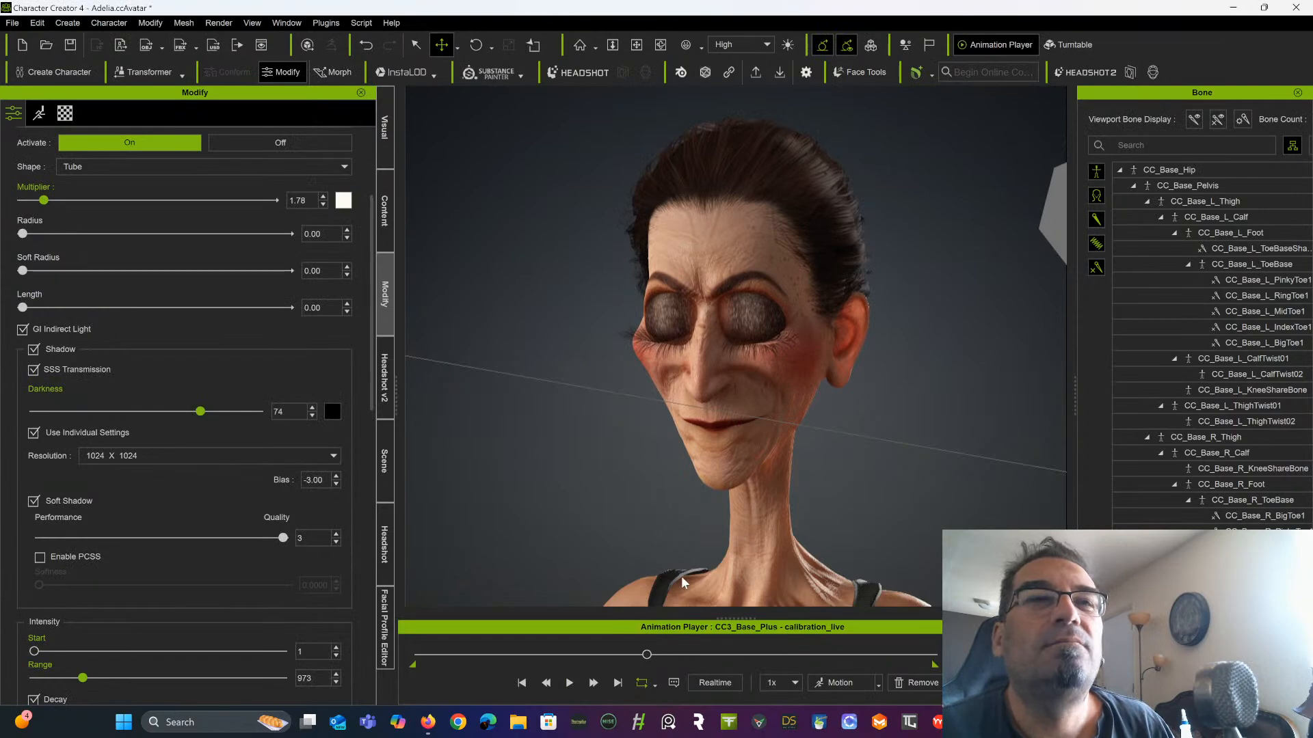
pyautogui.moveTo(646, 654); pyautogui.dragTo(469, 668)
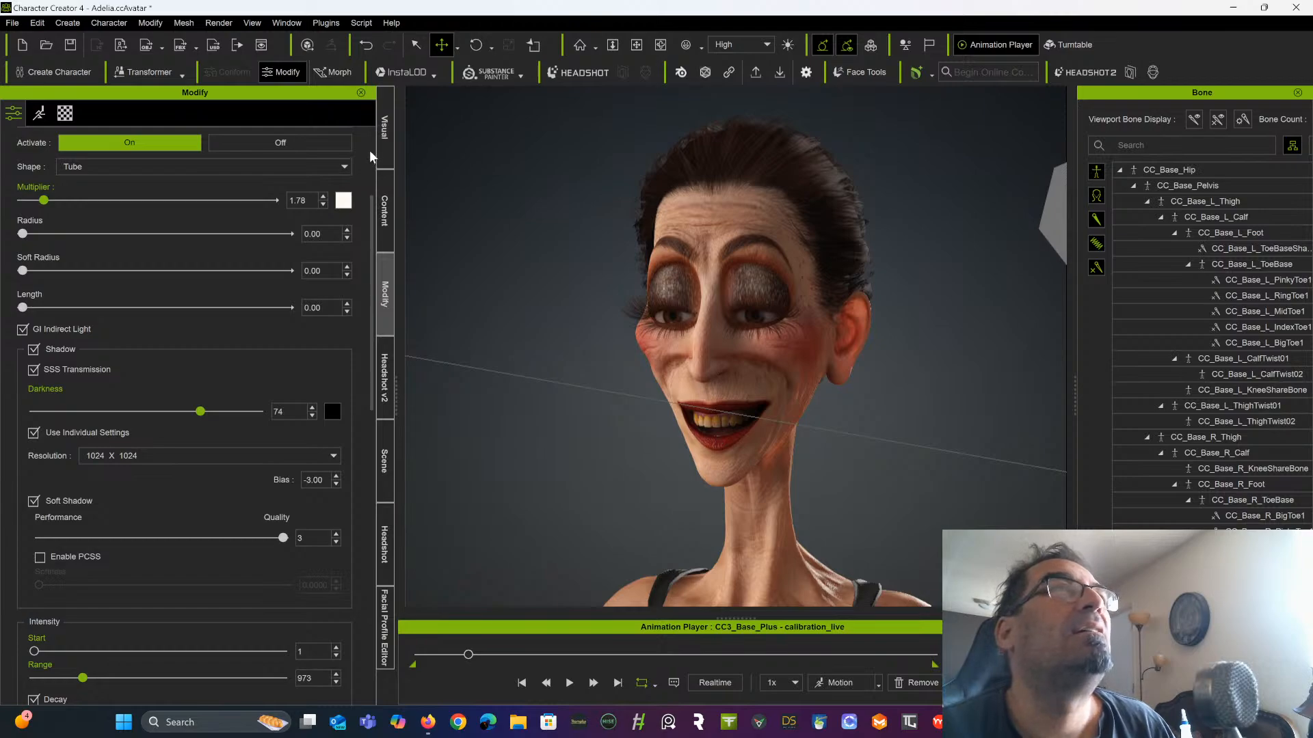
# Find the character's teeth morphs and set Teeth Upper Height to 40
pyautogui.click(39, 113)
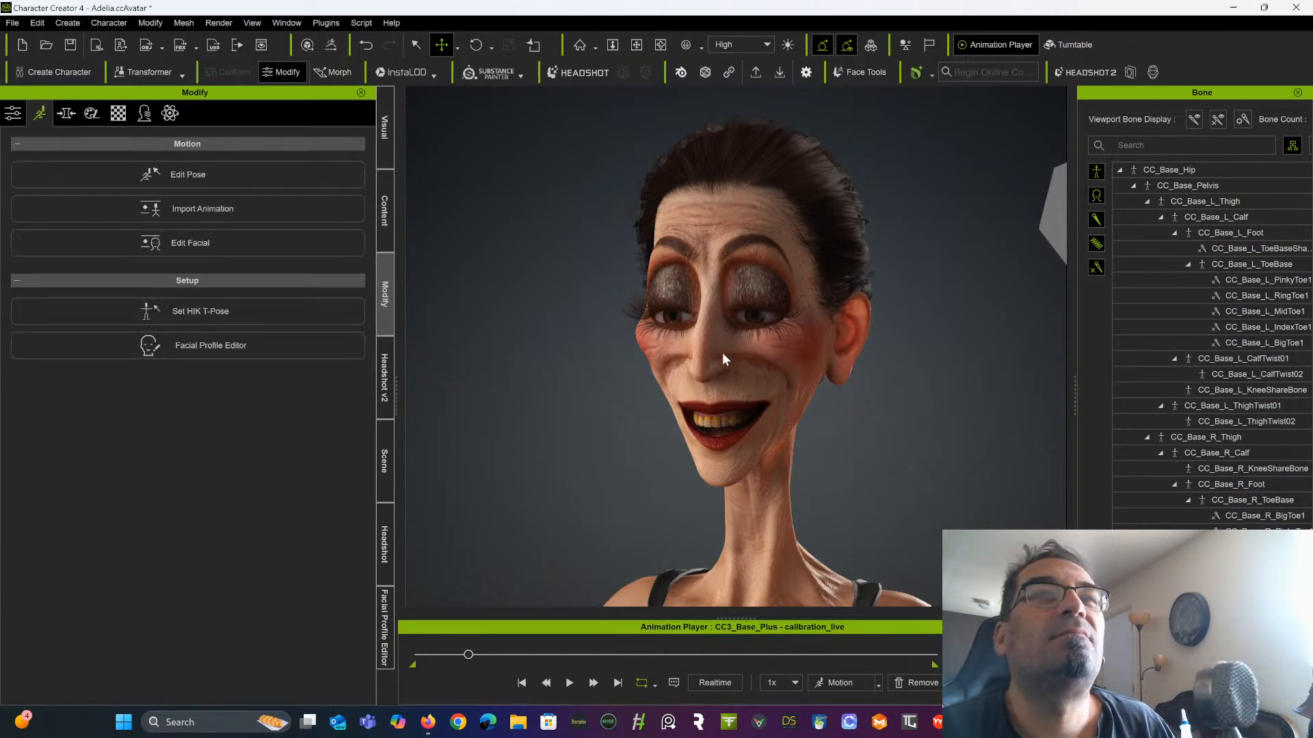
pyautogui.click(66, 114)
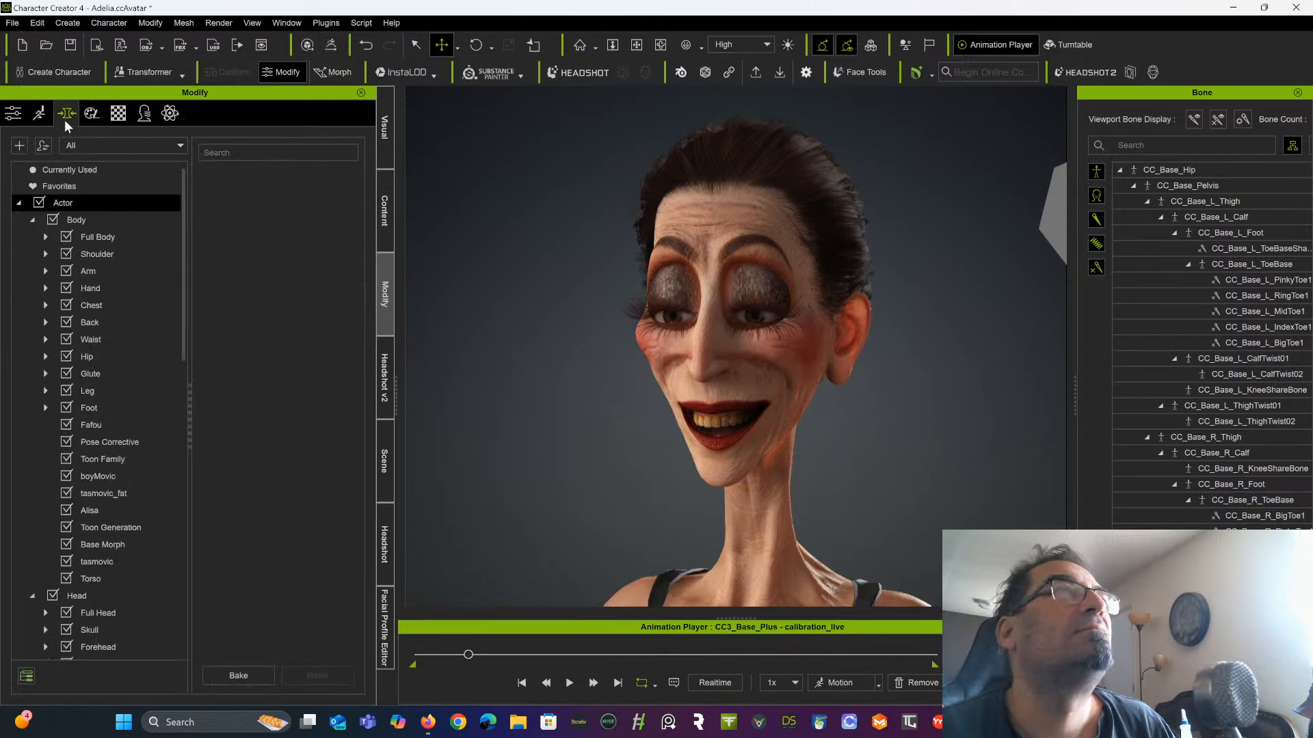
pyautogui.click(267, 153)
pyautogui.write('teeth')
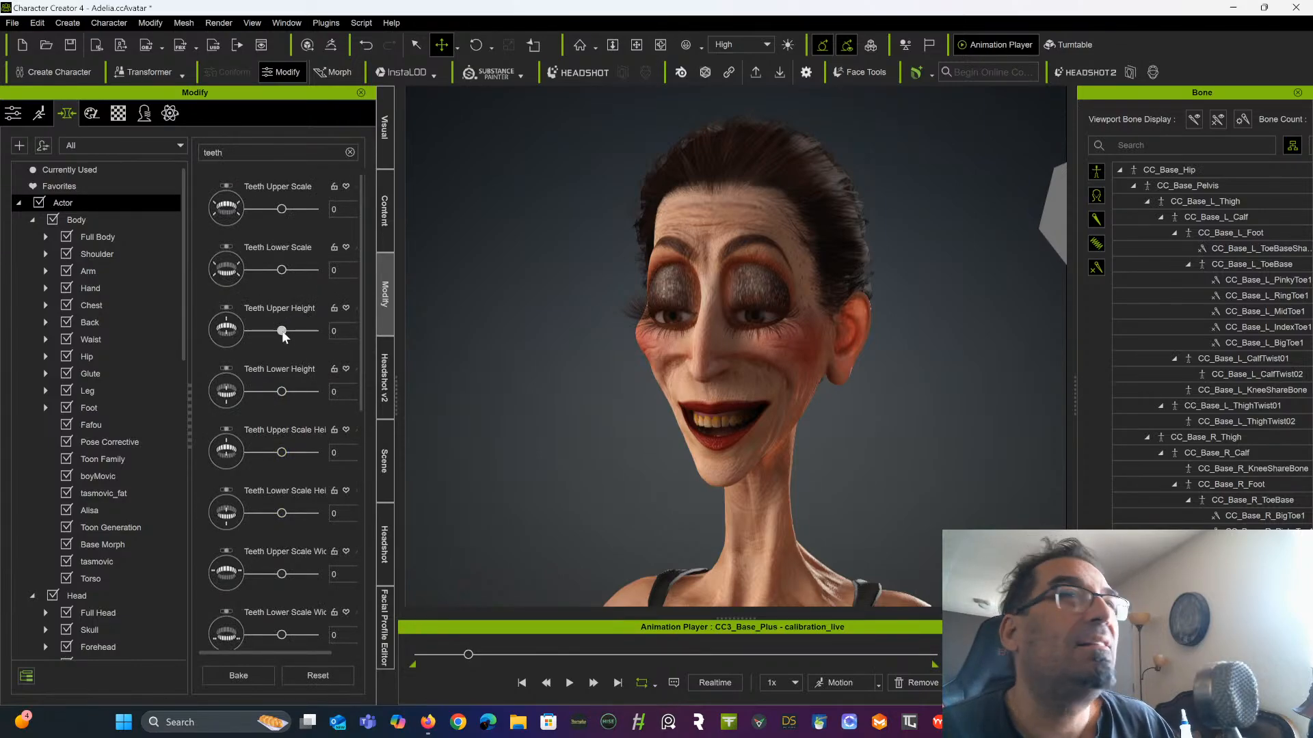
pyautogui.moveTo(282, 331)
pyautogui.mouseDown()
pyautogui.moveTo(264, 331)
pyautogui.moveTo(318, 326)
pyautogui.moveTo(294, 333)
pyautogui.mouseUp()
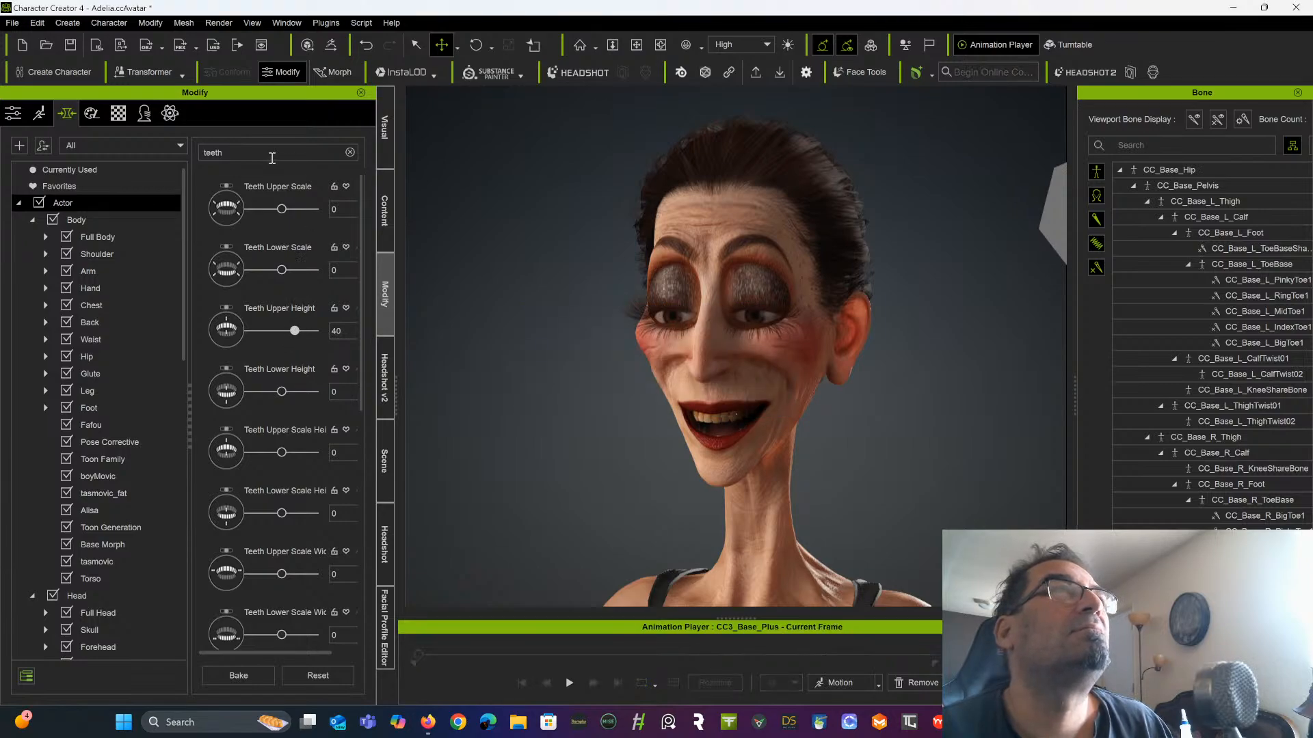
# Search the morphs for "gap" and open the Teeth category under the head's Mouth morphs
pyautogui.moveTo(271, 158); pyautogui.dragTo(182, 158)
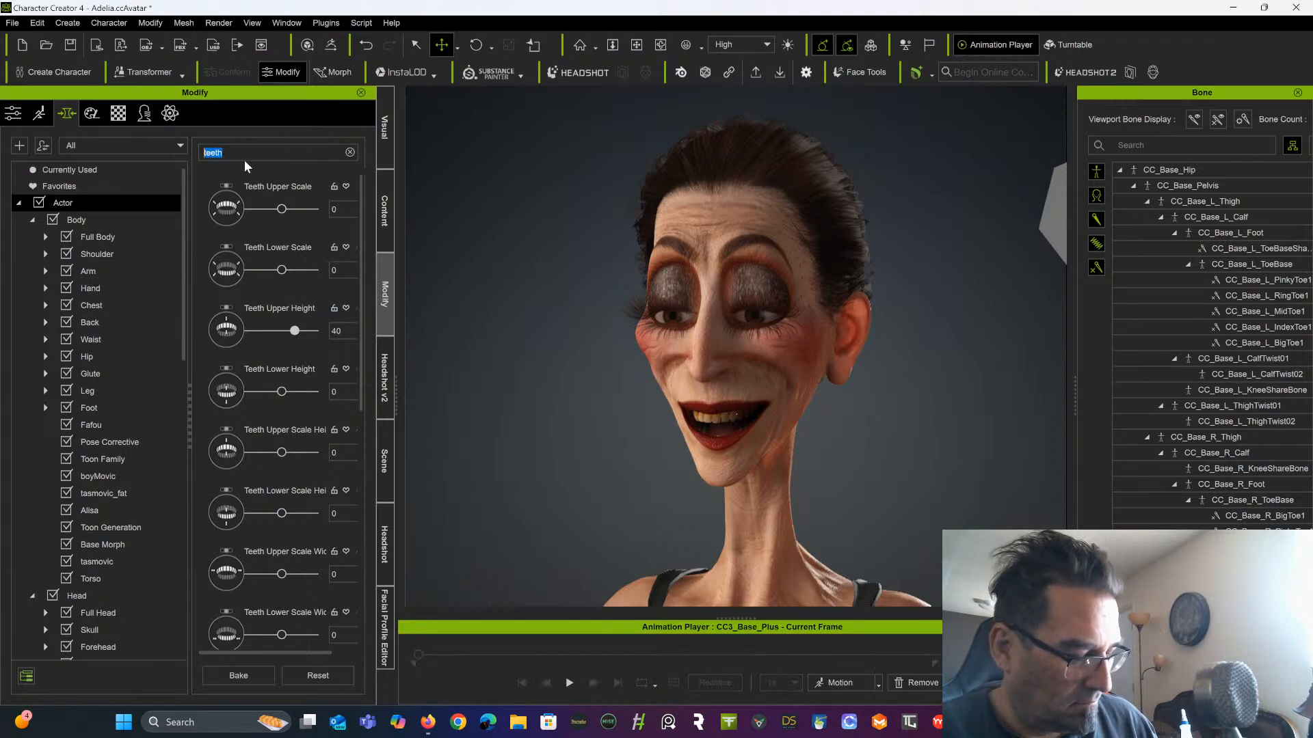
pyautogui.write('gap')
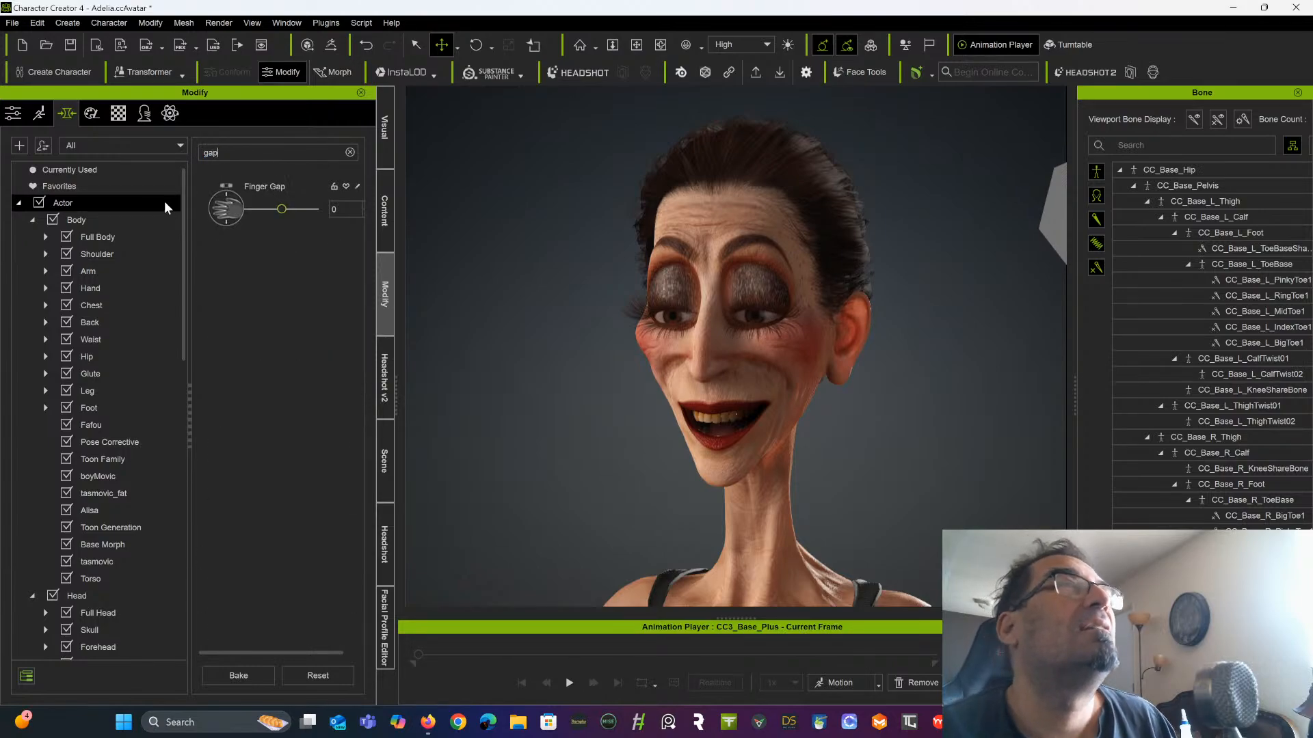
pyautogui.scroll(-5, 120, 382)
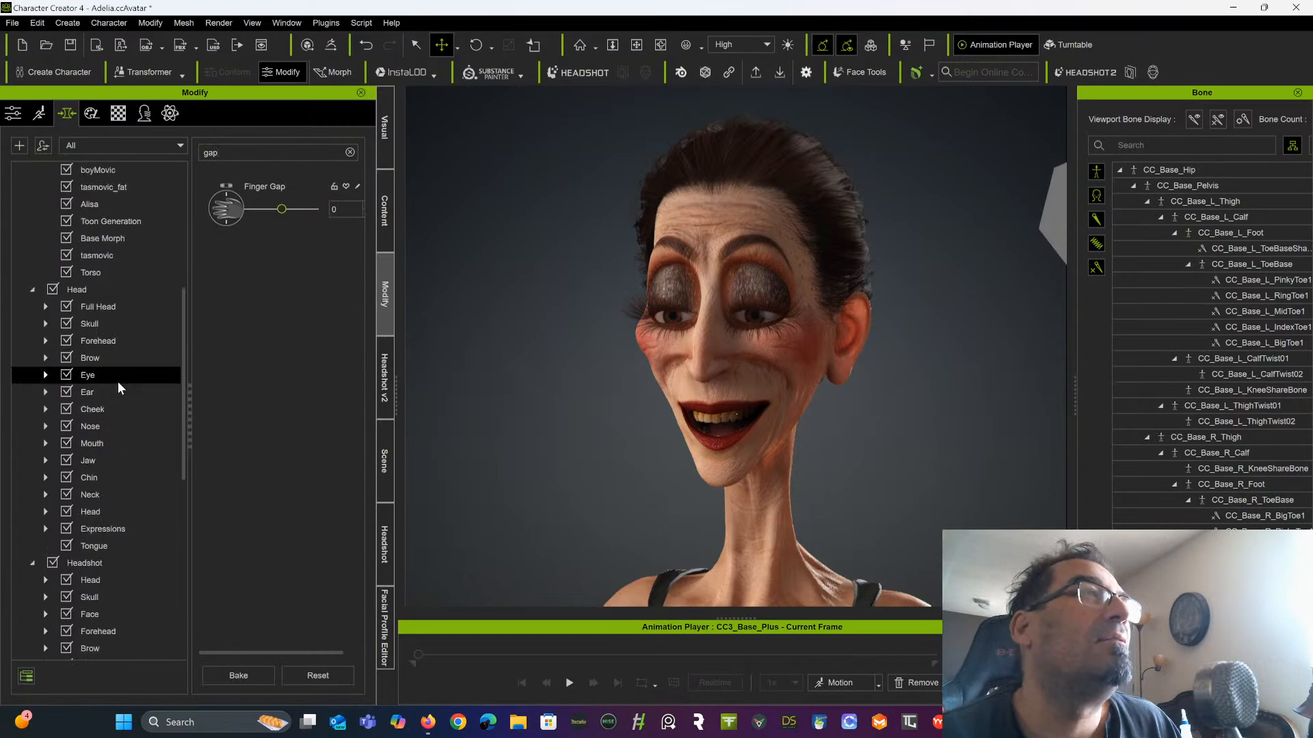
pyautogui.scroll(-3, 116, 386)
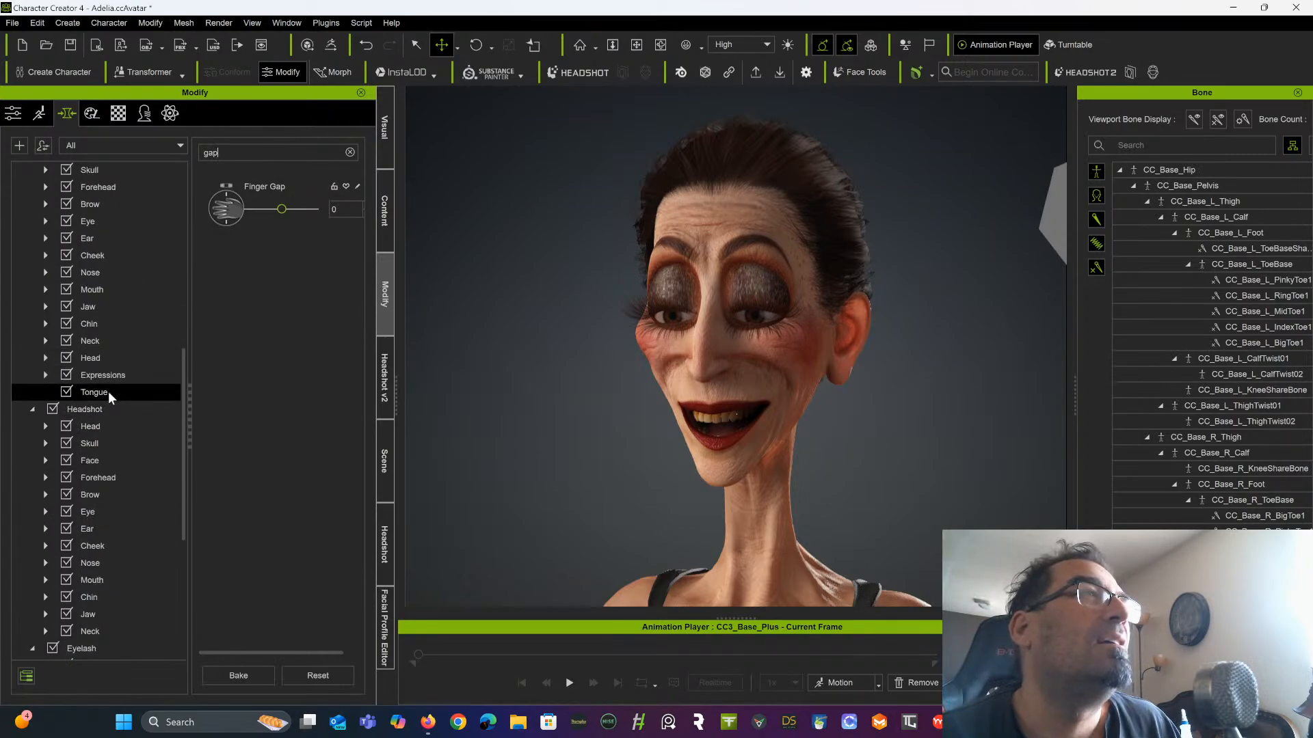
pyautogui.click(98, 290)
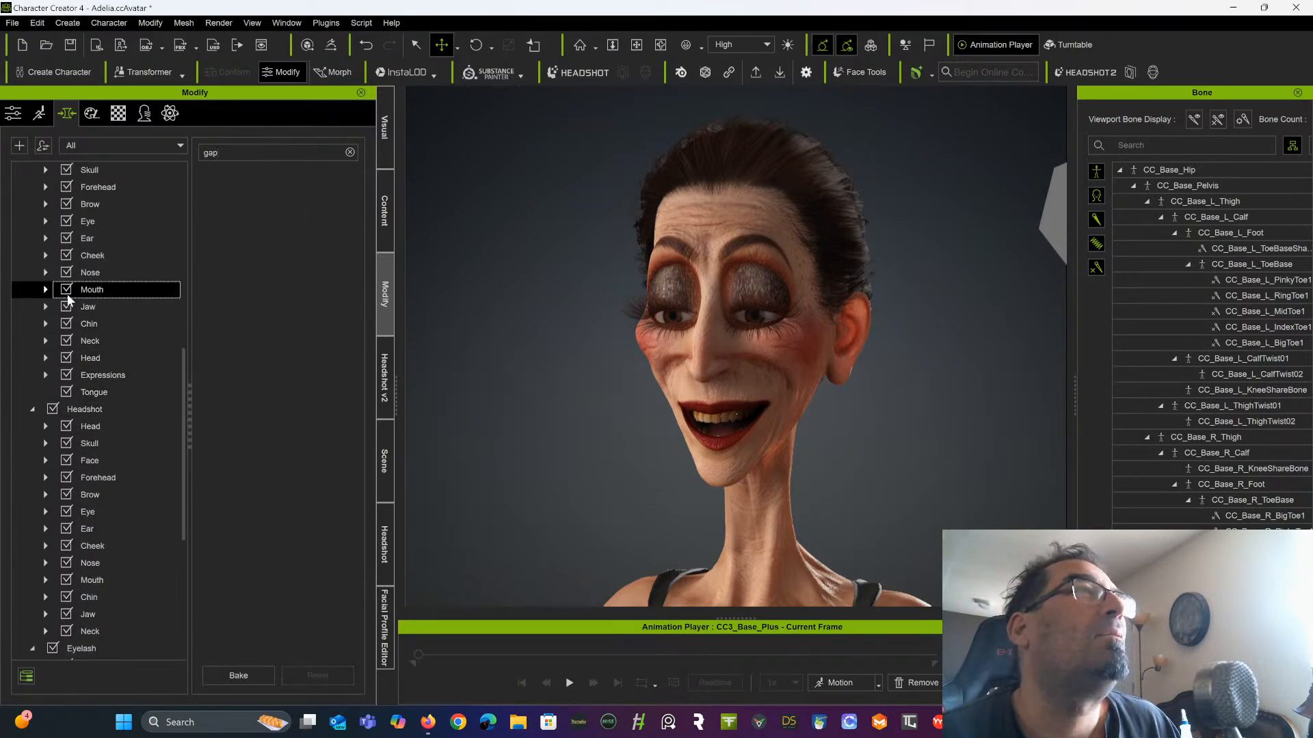
pyautogui.click(42, 289)
pyautogui.click(124, 356)
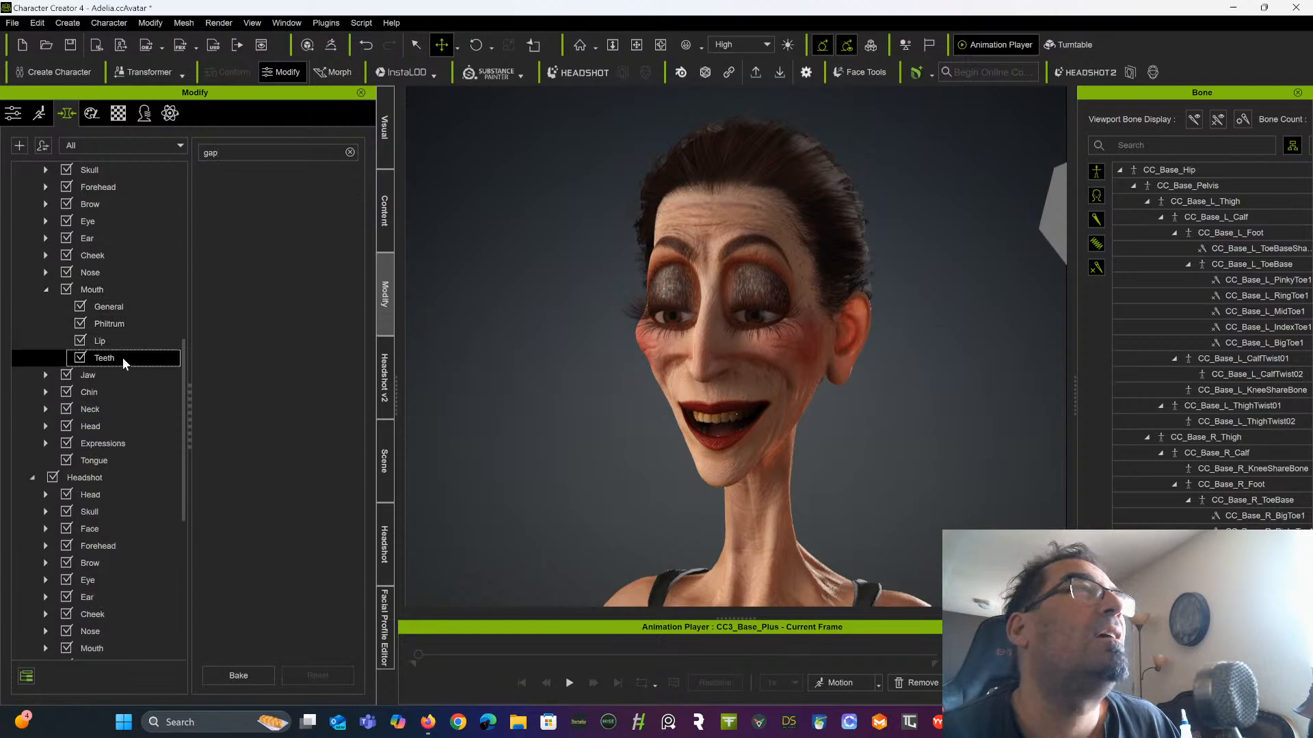
# Clear the morph search and look through the Mouth category's Teeth morphs for a tooth-spacing control
pyautogui.doubleClick(210, 153)
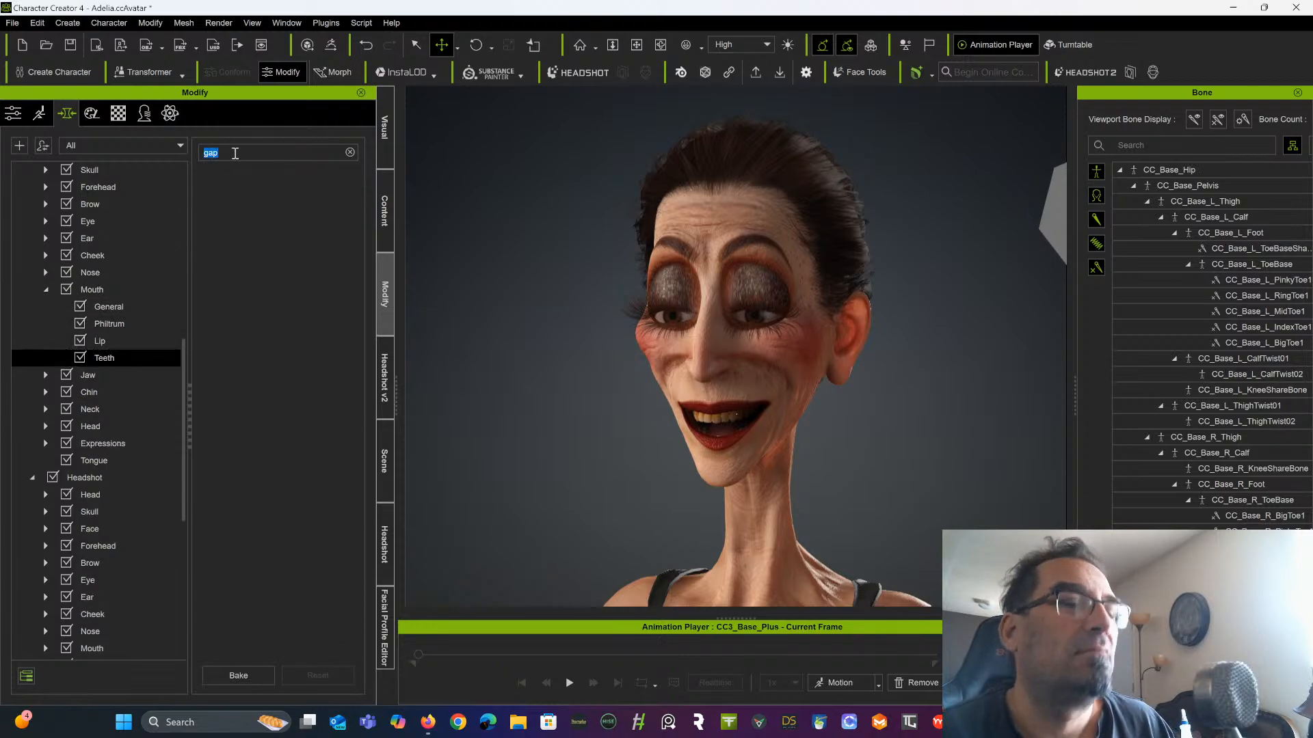
pyautogui.press('BackSpace')
pyautogui.write('sp')
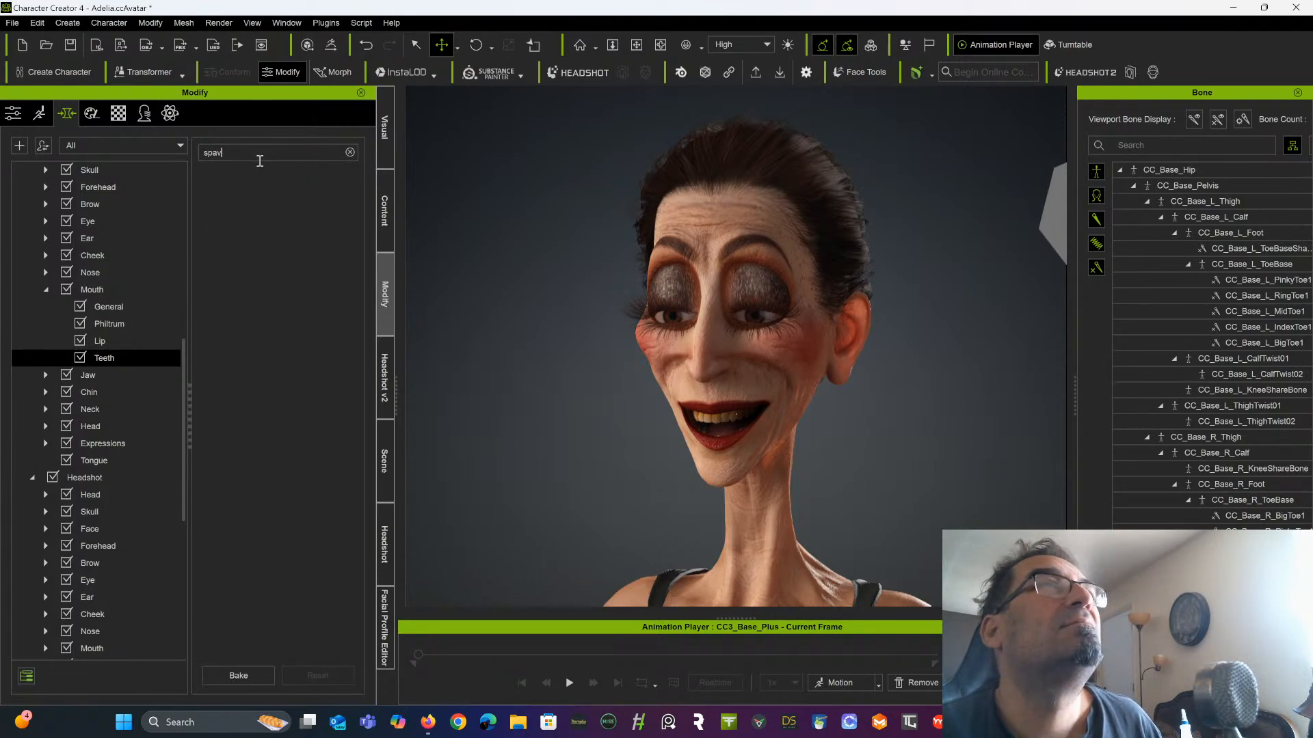
pyautogui.write('av')
pyautogui.press('BackSpace')
pyautogui.press('BackSpace')
pyautogui.press('BackSpace')
pyautogui.press('BackSpace')
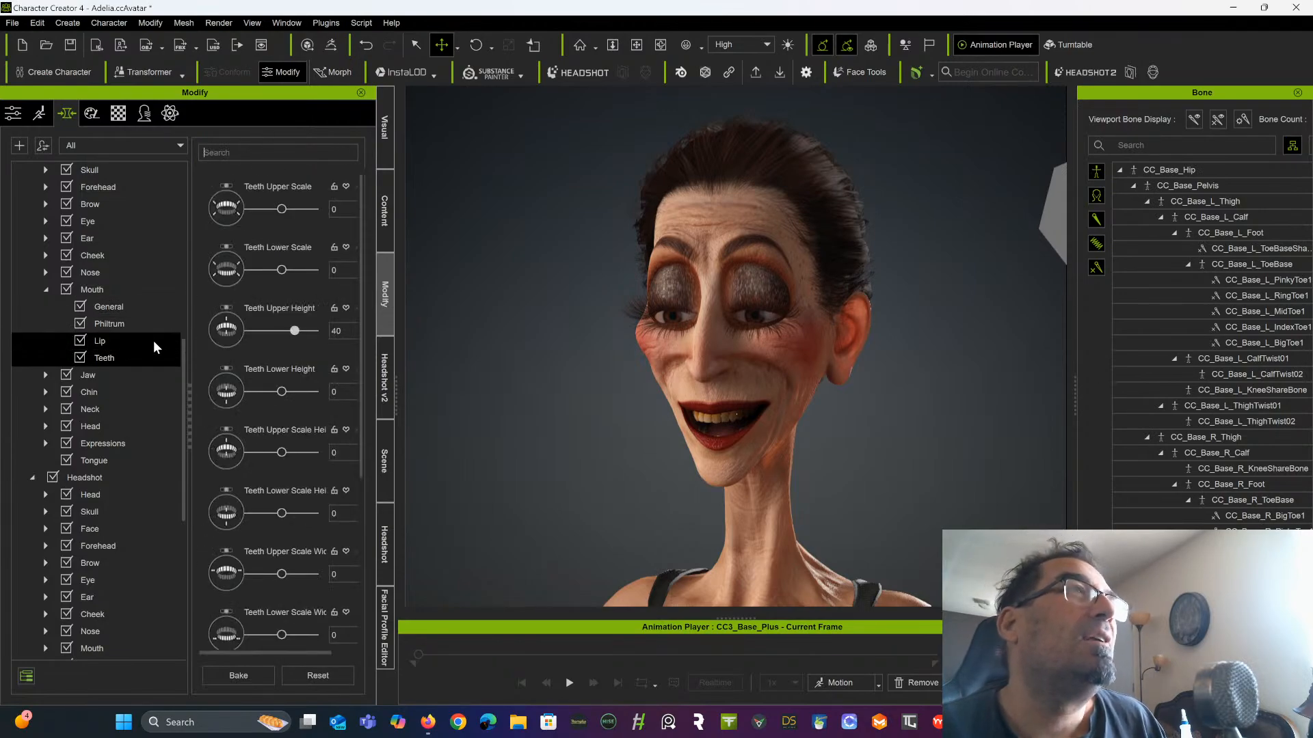
pyautogui.scroll(-3, 315, 397)
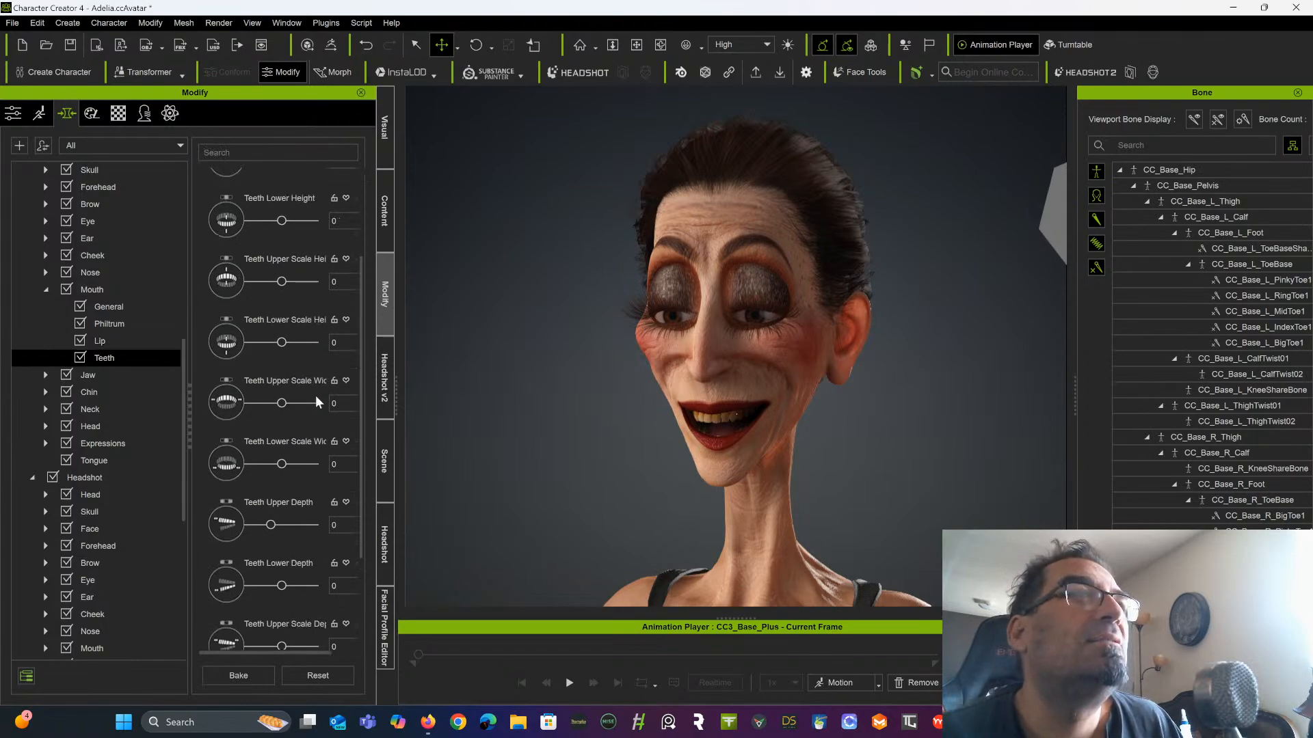
pyautogui.scroll(-3, 315, 395)
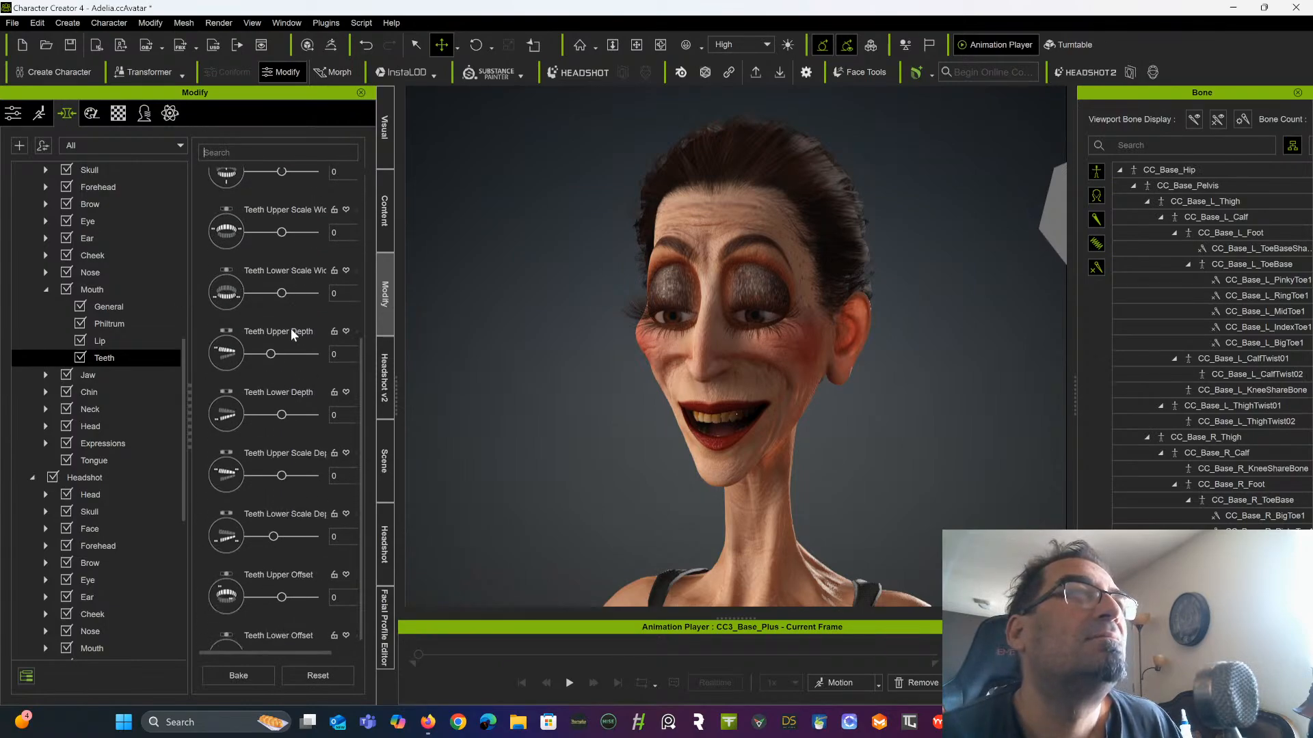
pyautogui.scroll(-1, 283, 361)
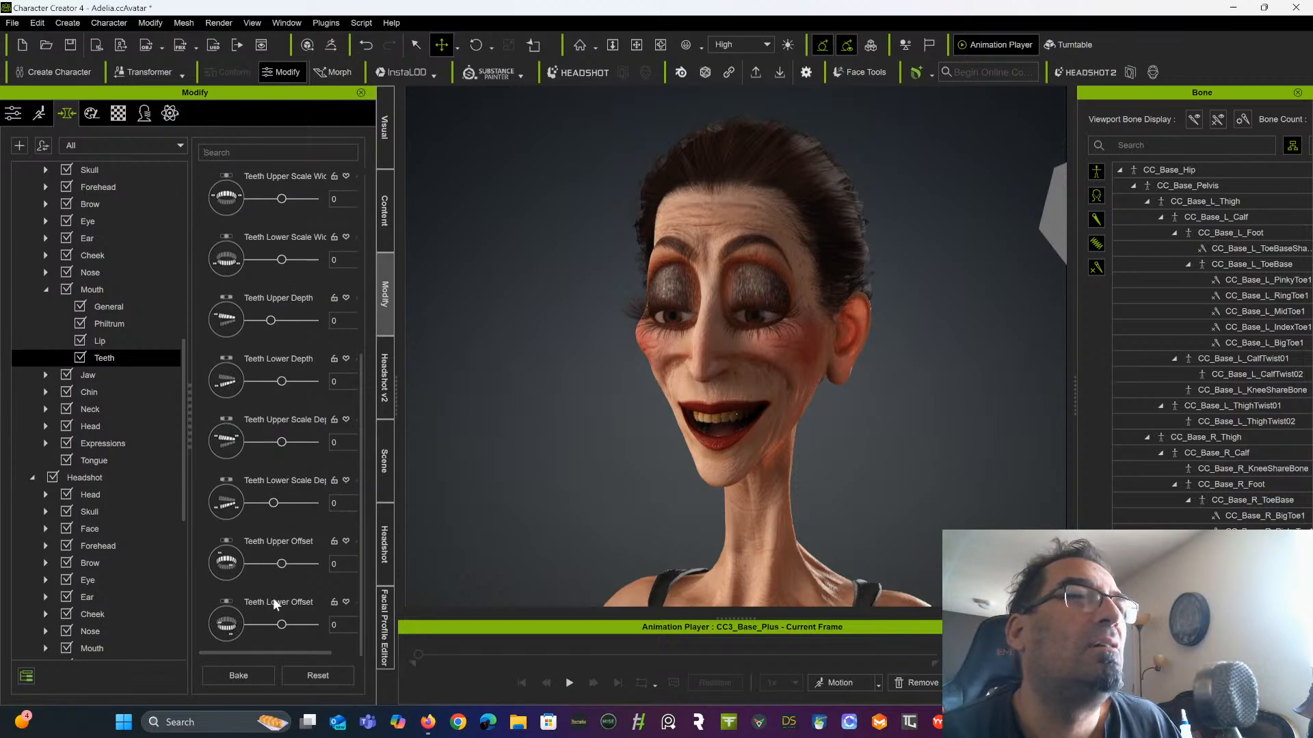
# Set Philtrum Depth to 100 and Philtrum Concave to 94 in the Mouth morphs
pyautogui.click(112, 323)
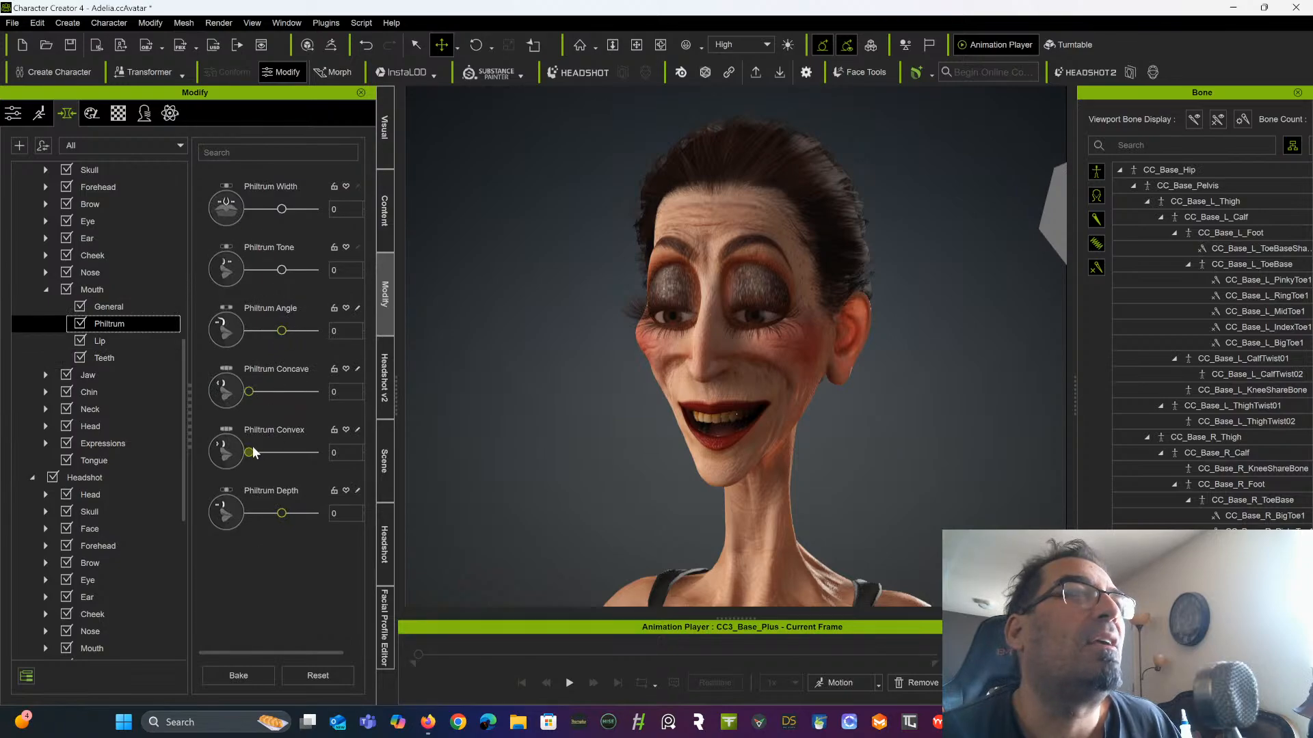
pyautogui.moveTo(283, 514); pyautogui.dragTo(358, 487)
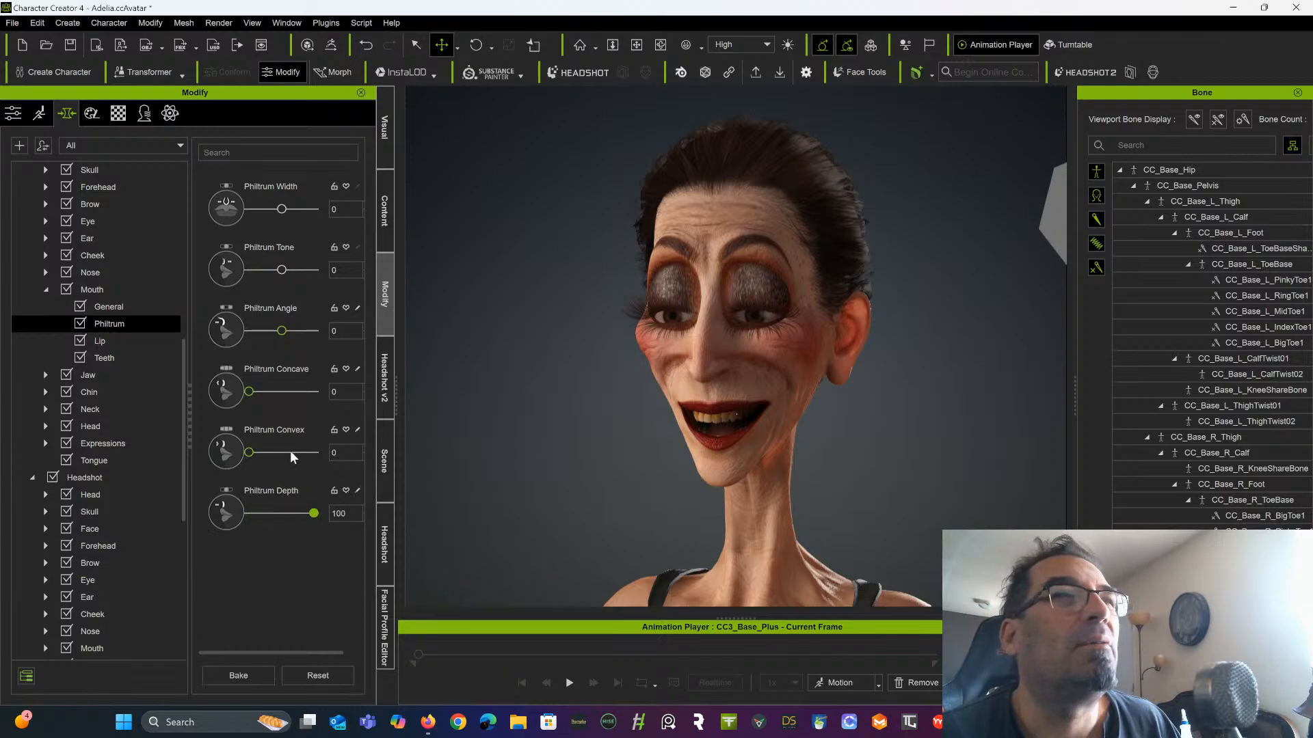
pyautogui.moveTo(250, 391); pyautogui.dragTo(327, 391)
# Show the morphs of the CC_Base_Teeth actor part and collapse the Nail and Eyelash groups
pyautogui.scroll(-4, 97, 448)
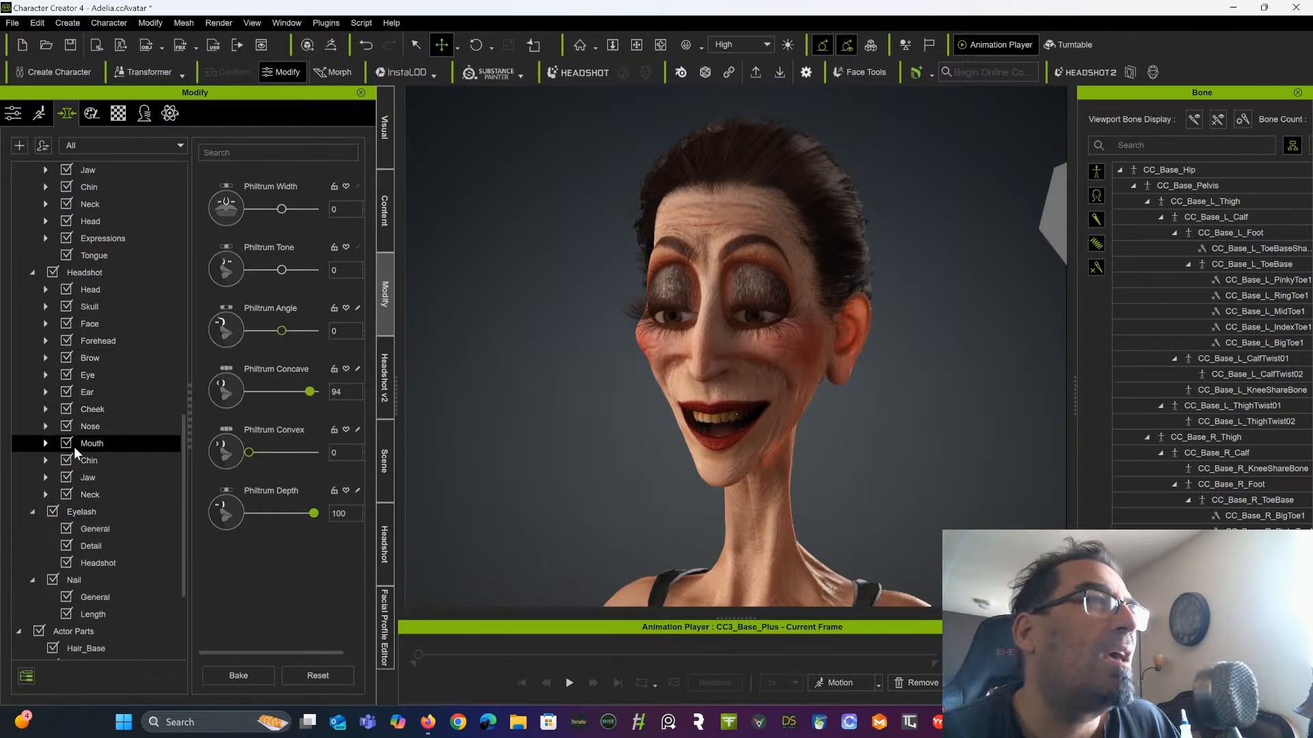
pyautogui.click(45, 443)
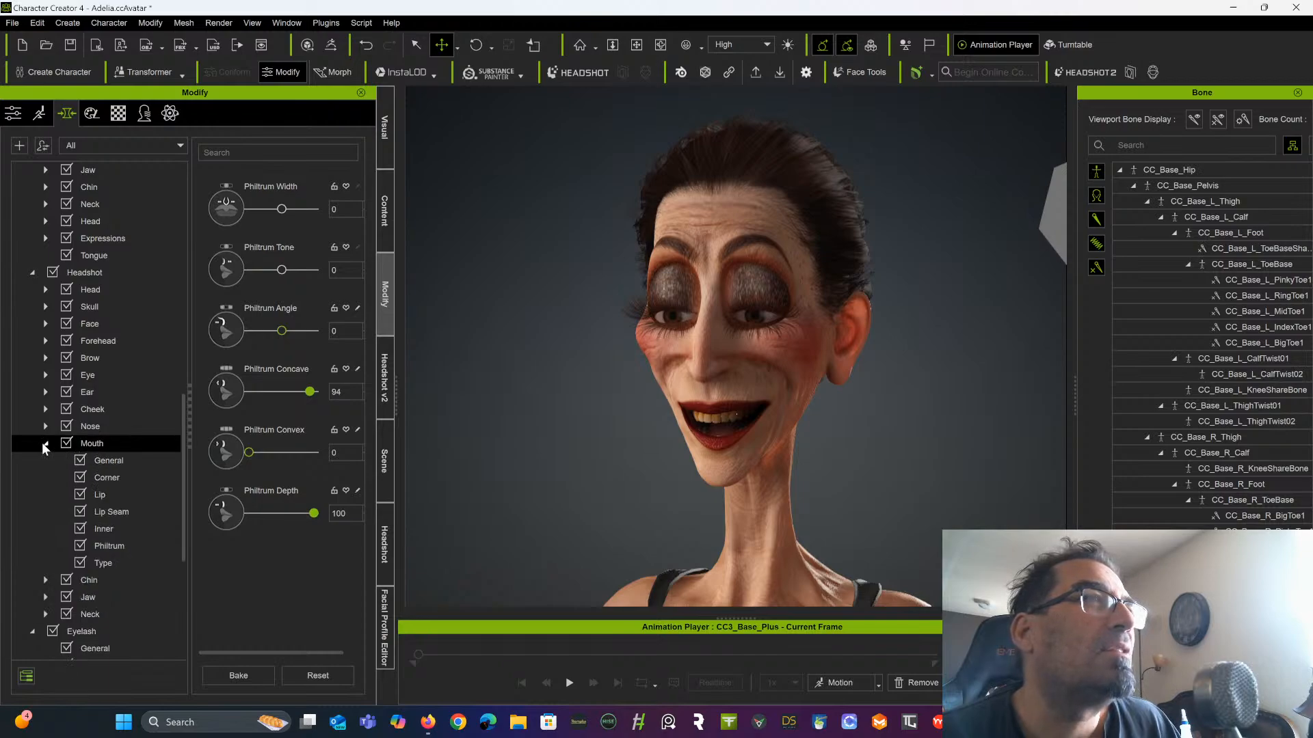
pyautogui.scroll(-6, 116, 539)
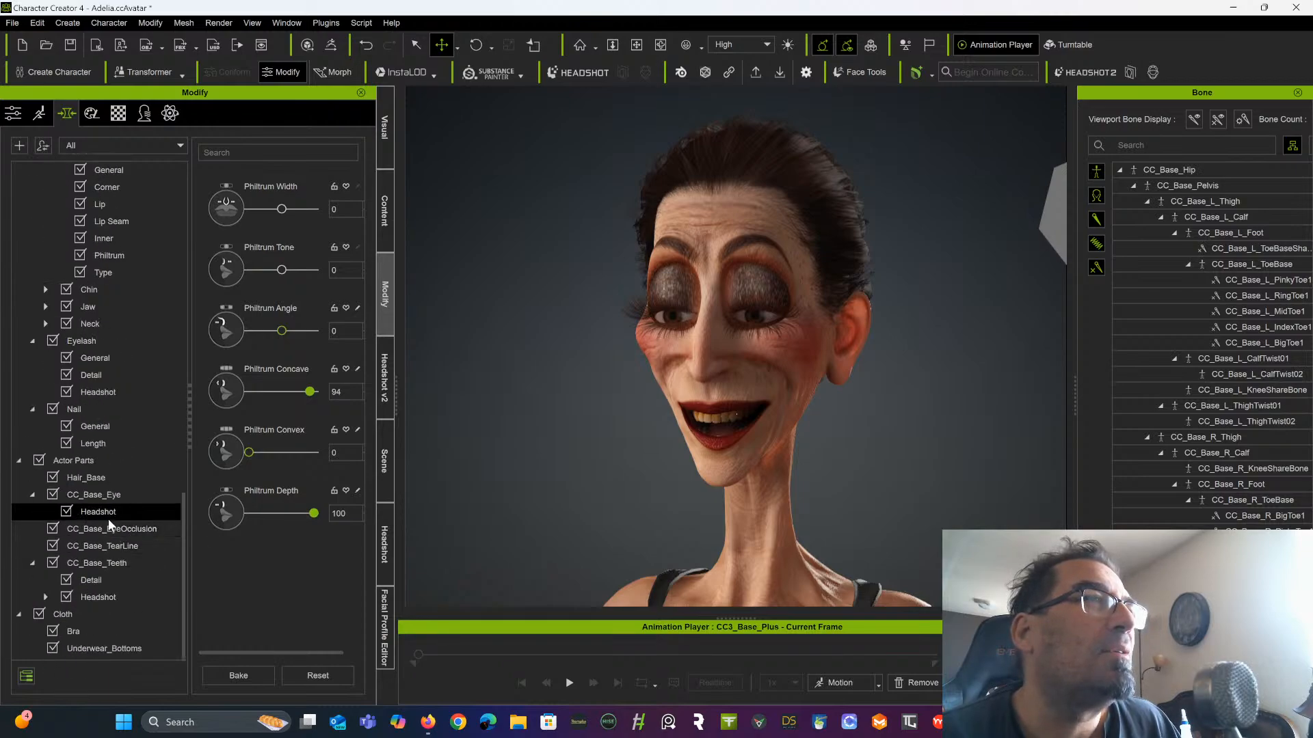
pyautogui.click(102, 563)
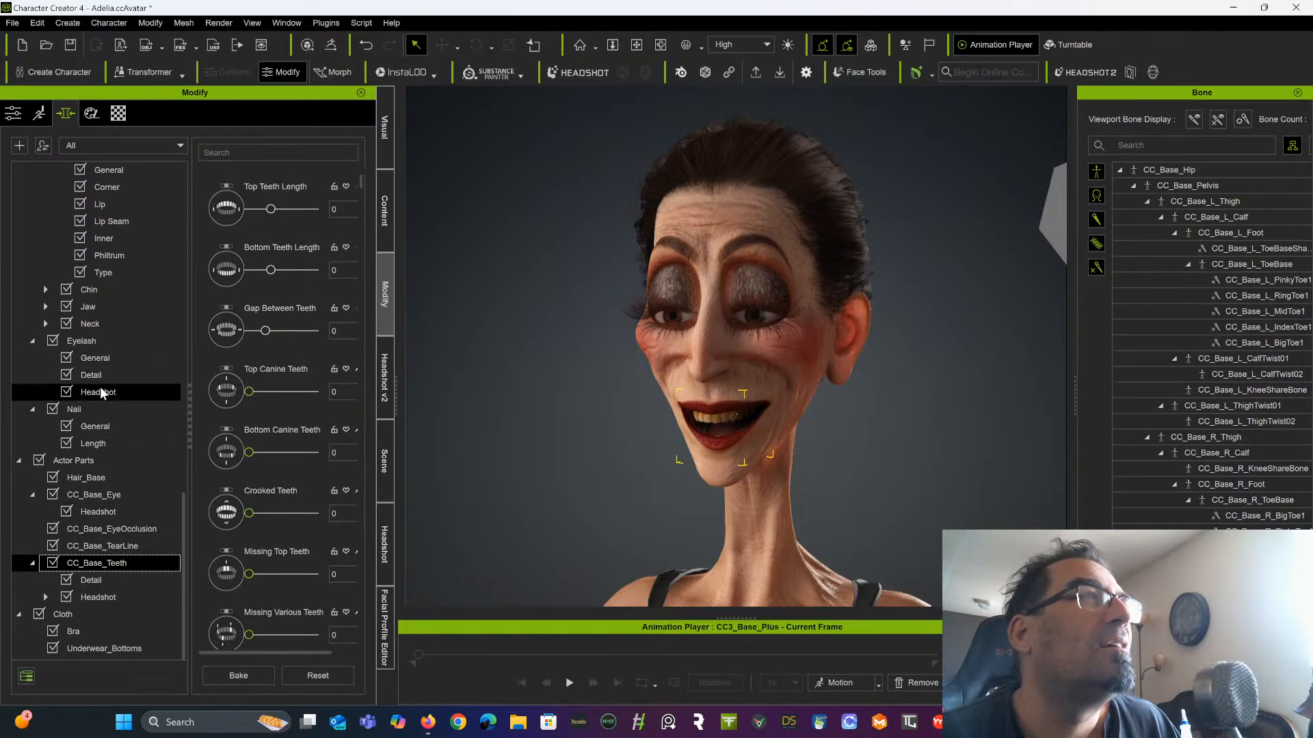
pyautogui.click(35, 409)
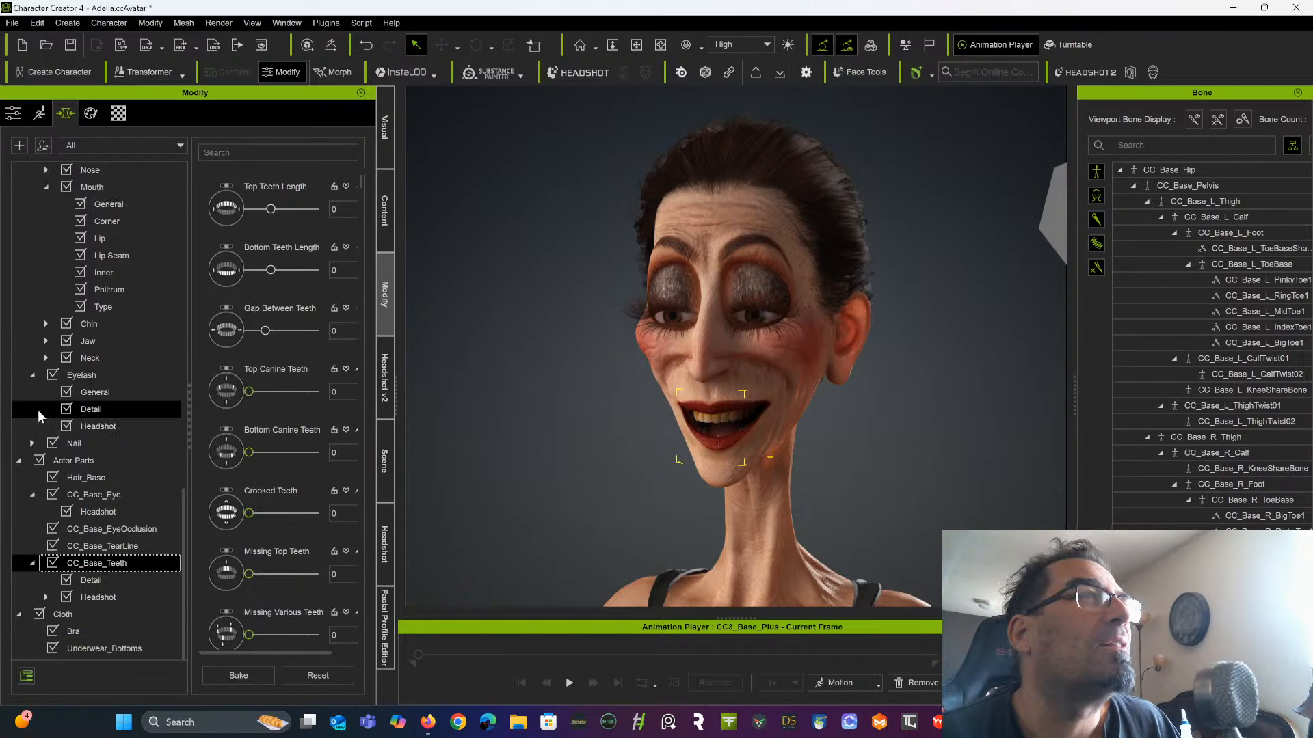
pyautogui.click(31, 375)
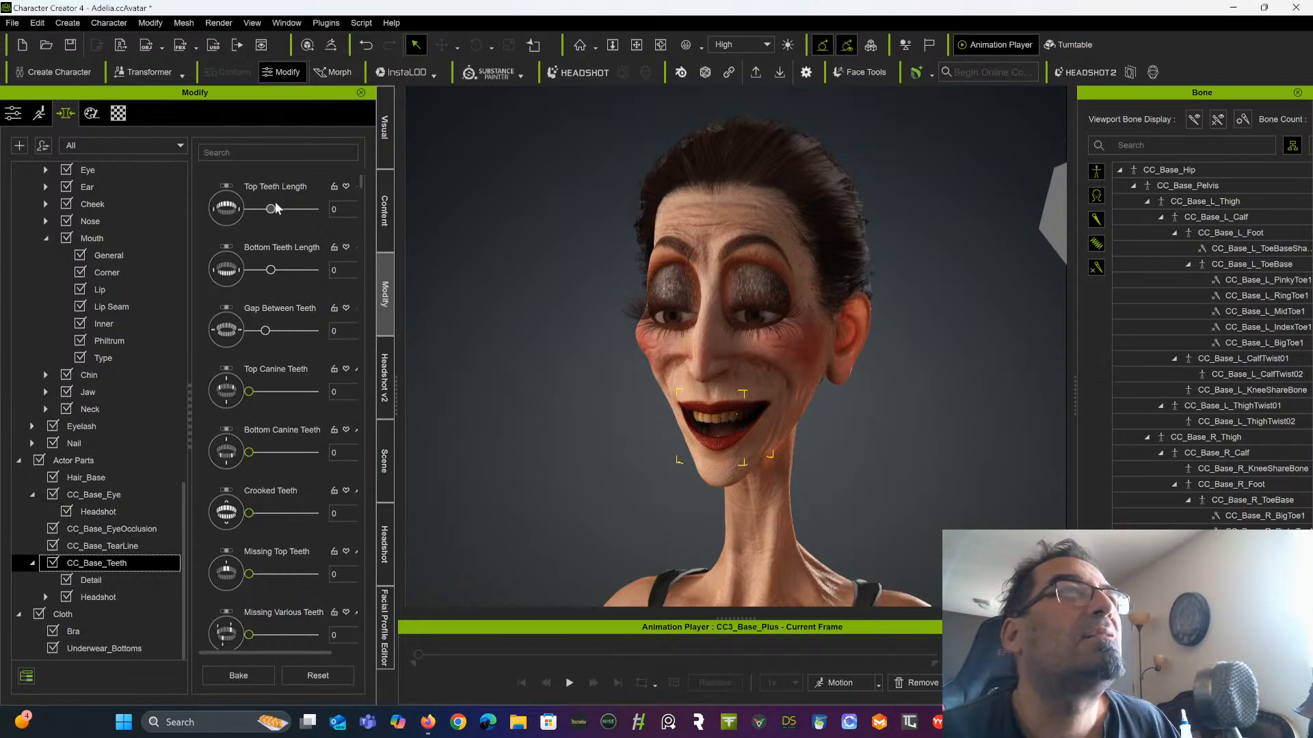
# Set the teeth morphs Top Teeth Length and Bottom Teeth Length to -50, Gap Between Teeth to -18 and Crooked Teeth to 100
pyautogui.moveTo(271, 209)
pyautogui.mouseDown()
pyautogui.moveTo(302, 209)
pyautogui.moveTo(249, 209)
pyautogui.mouseUp()
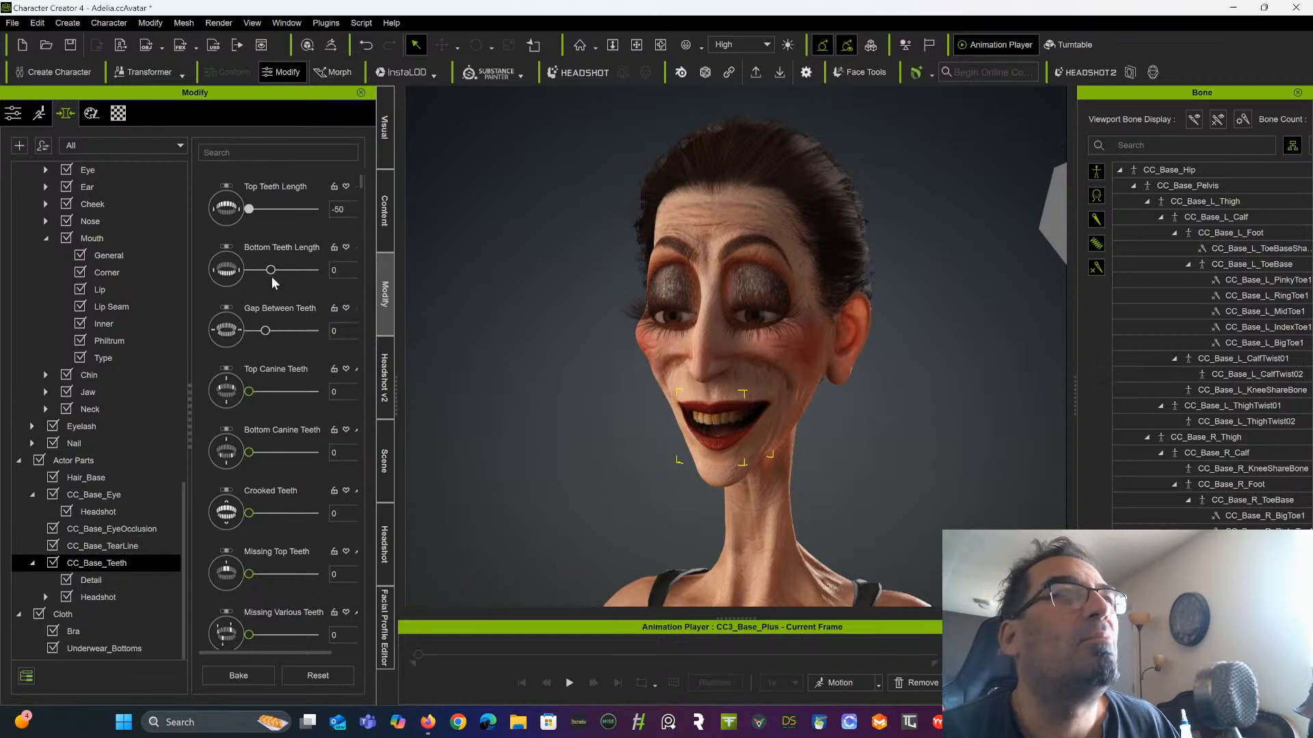
pyautogui.moveTo(375, 265); pyautogui.dragTo(153, 284)
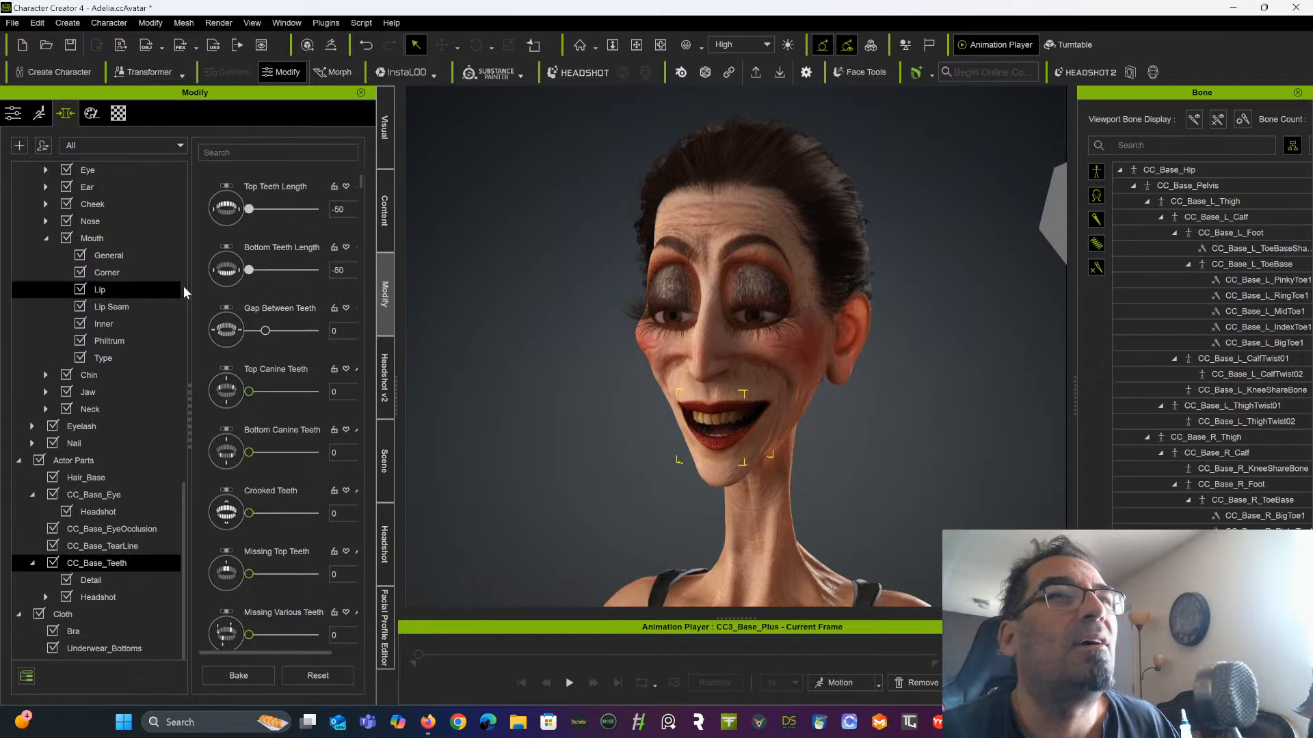
pyautogui.moveTo(266, 331)
pyautogui.mouseDown()
pyautogui.moveTo(319, 331)
pyautogui.moveTo(256, 335)
pyautogui.mouseUp()
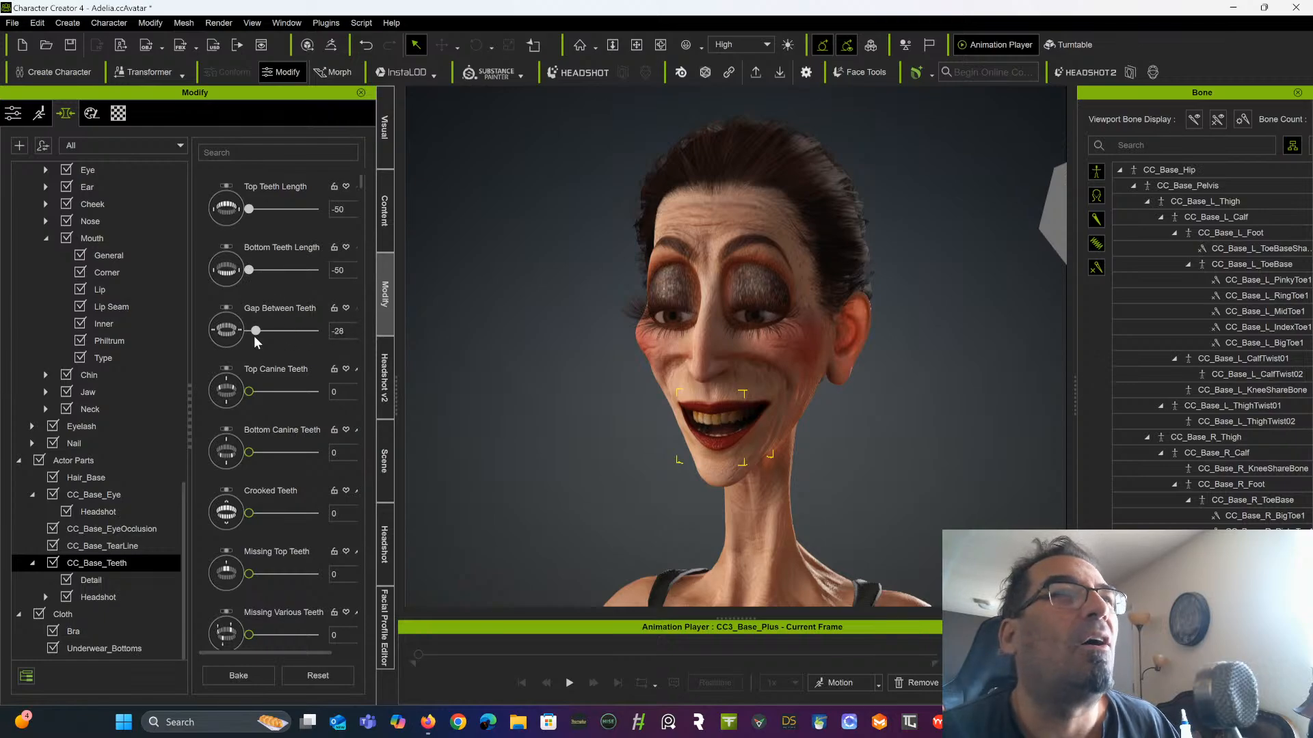
pyautogui.scroll(-1, 287, 365)
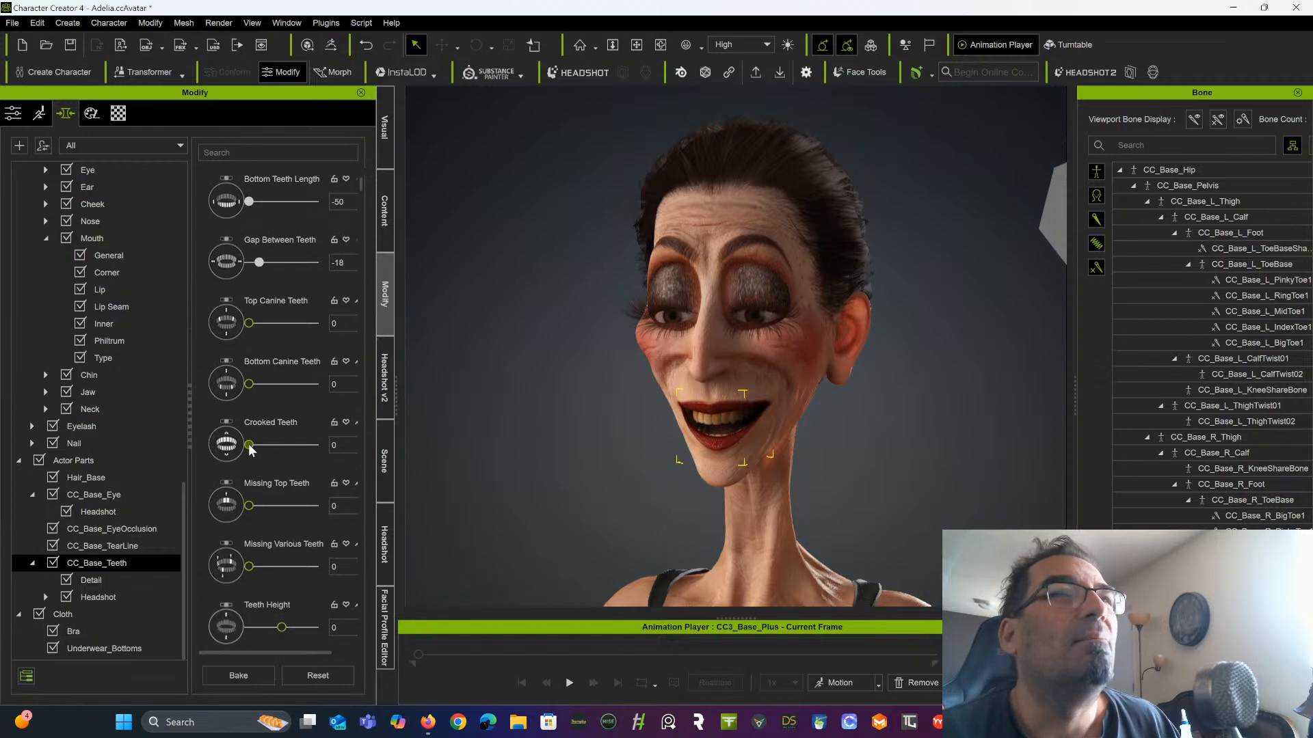
pyautogui.moveTo(250, 446); pyautogui.dragTo(355, 438)
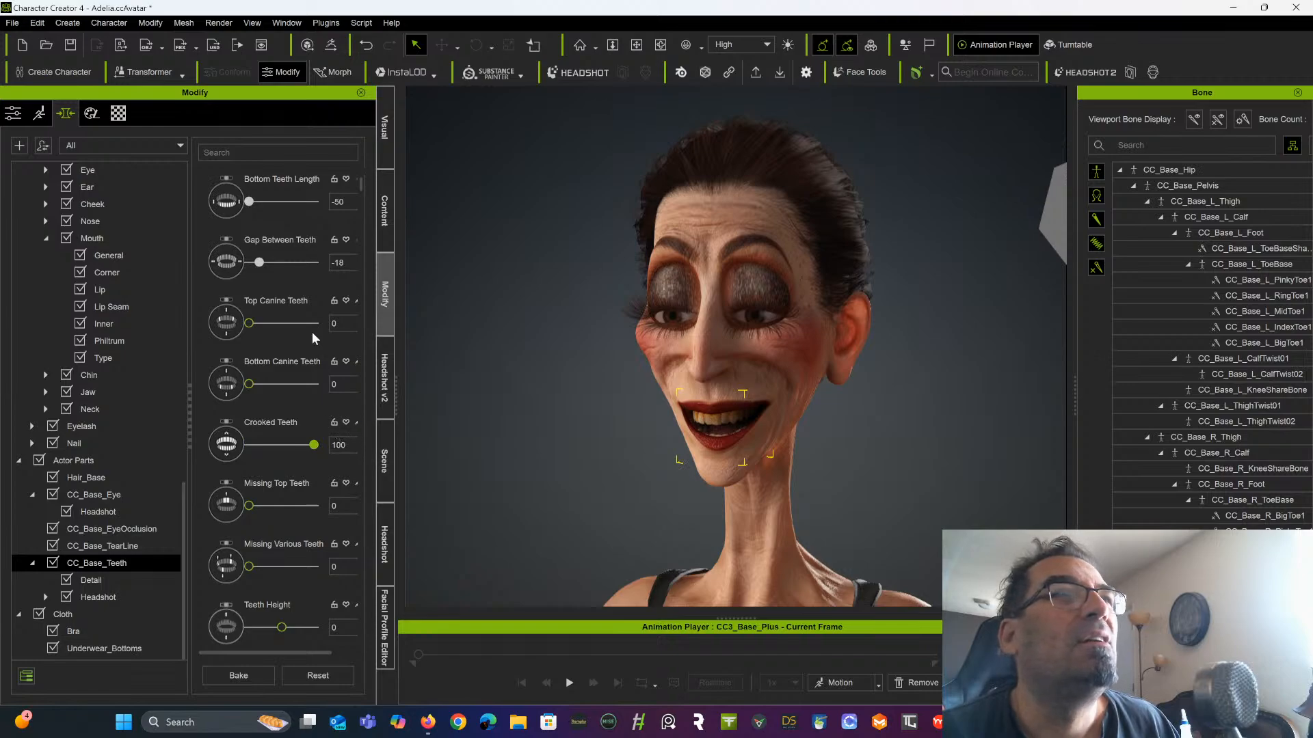
pyautogui.scroll(-1, 290, 422)
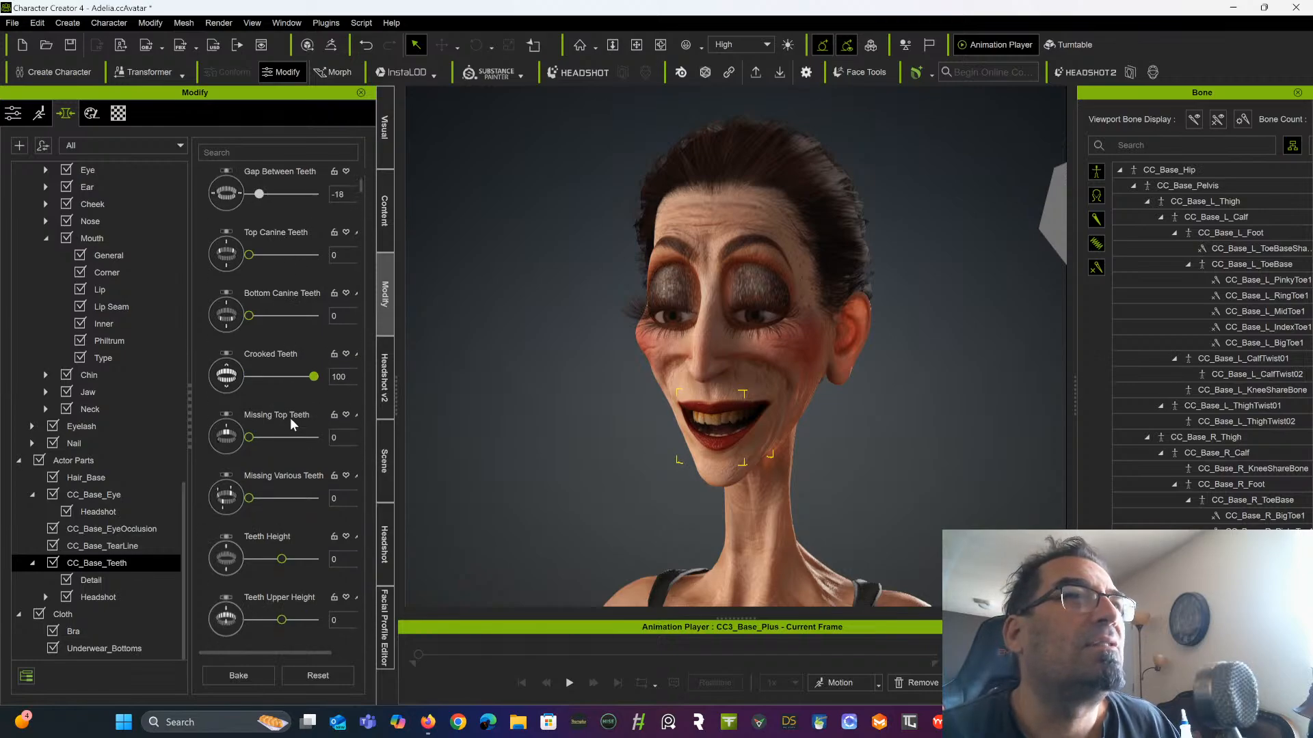
# Set the teeth morphs Missing Various Teeth to 6 and Teeth Lower Height to 20
pyautogui.moveTo(258, 436)
pyautogui.mouseDown()
pyautogui.moveTo(278, 438)
pyautogui.moveTo(249, 449)
pyautogui.mouseUp()
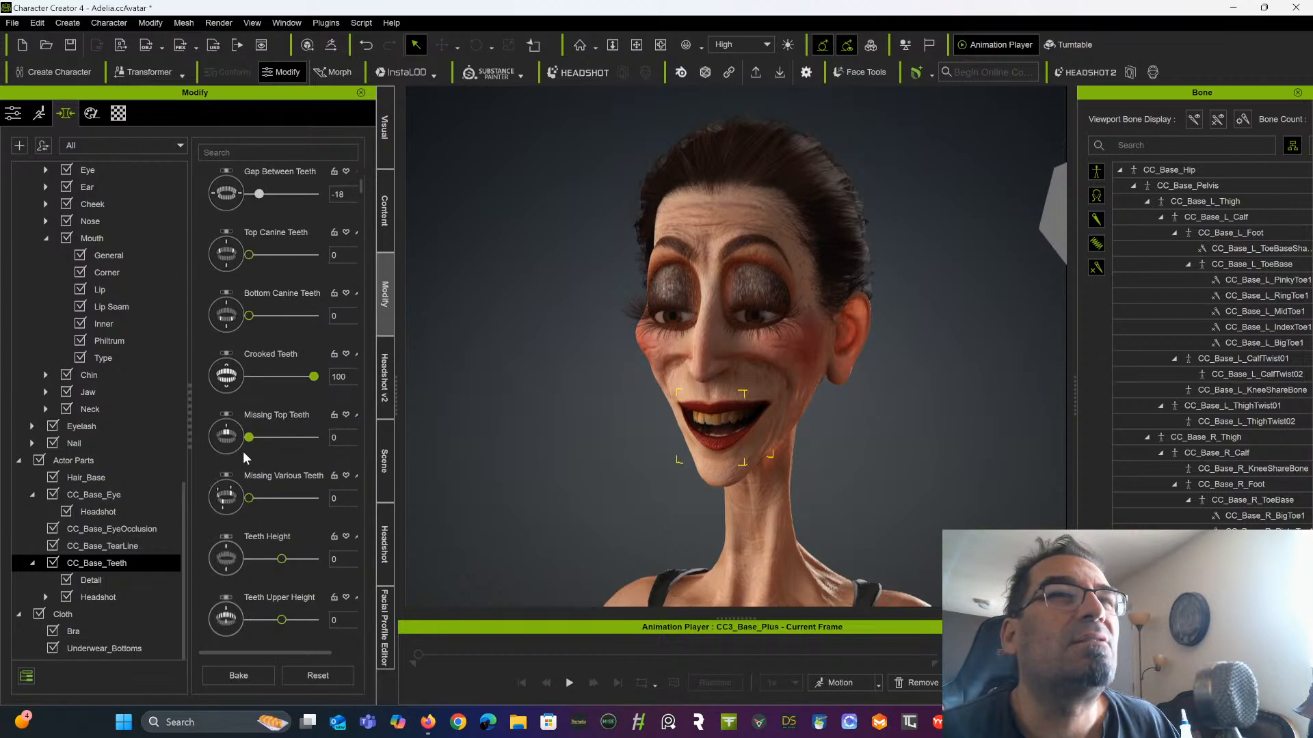
pyautogui.scroll(-1, 273, 444)
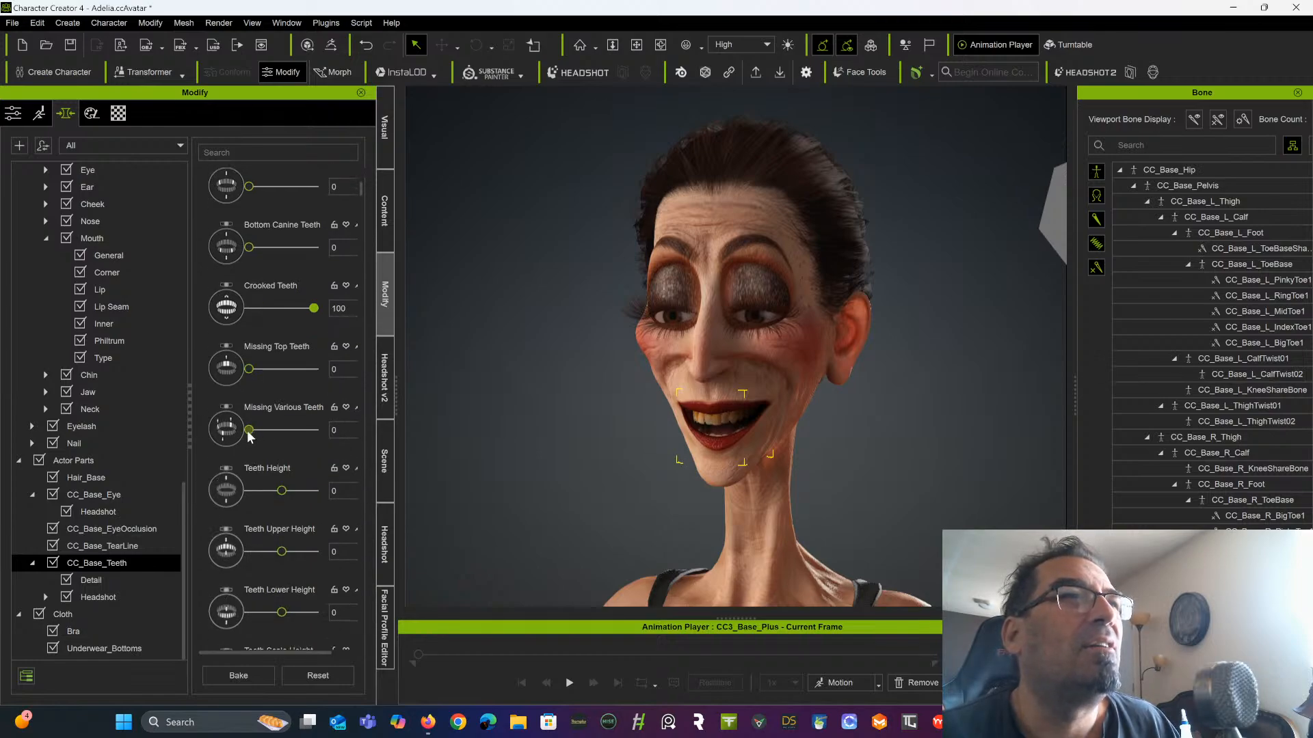
pyautogui.moveTo(248, 434)
pyautogui.mouseDown()
pyautogui.moveTo(281, 434)
pyautogui.moveTo(255, 439)
pyautogui.mouseUp()
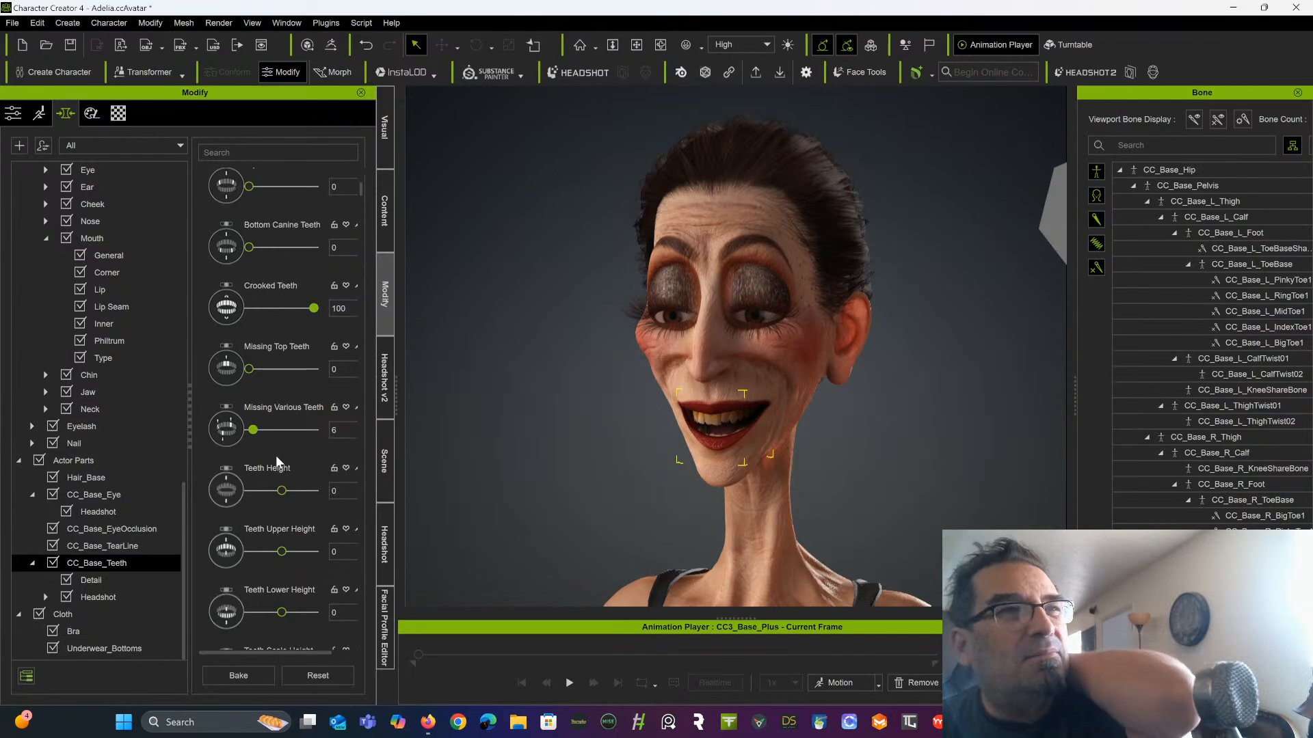
pyautogui.scroll(-3, 288, 465)
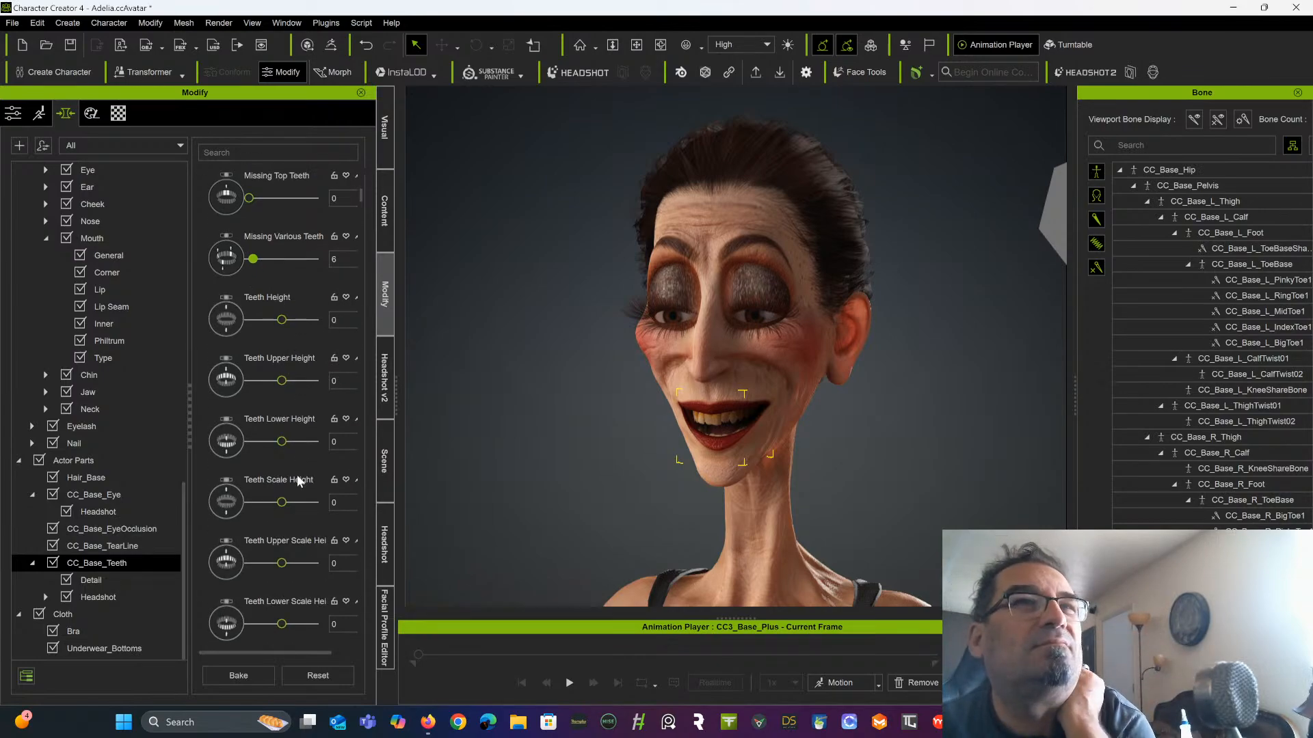
pyautogui.moveTo(281, 441)
pyautogui.mouseDown()
pyautogui.moveTo(328, 440)
pyautogui.moveTo(288, 463)
pyautogui.mouseUp()
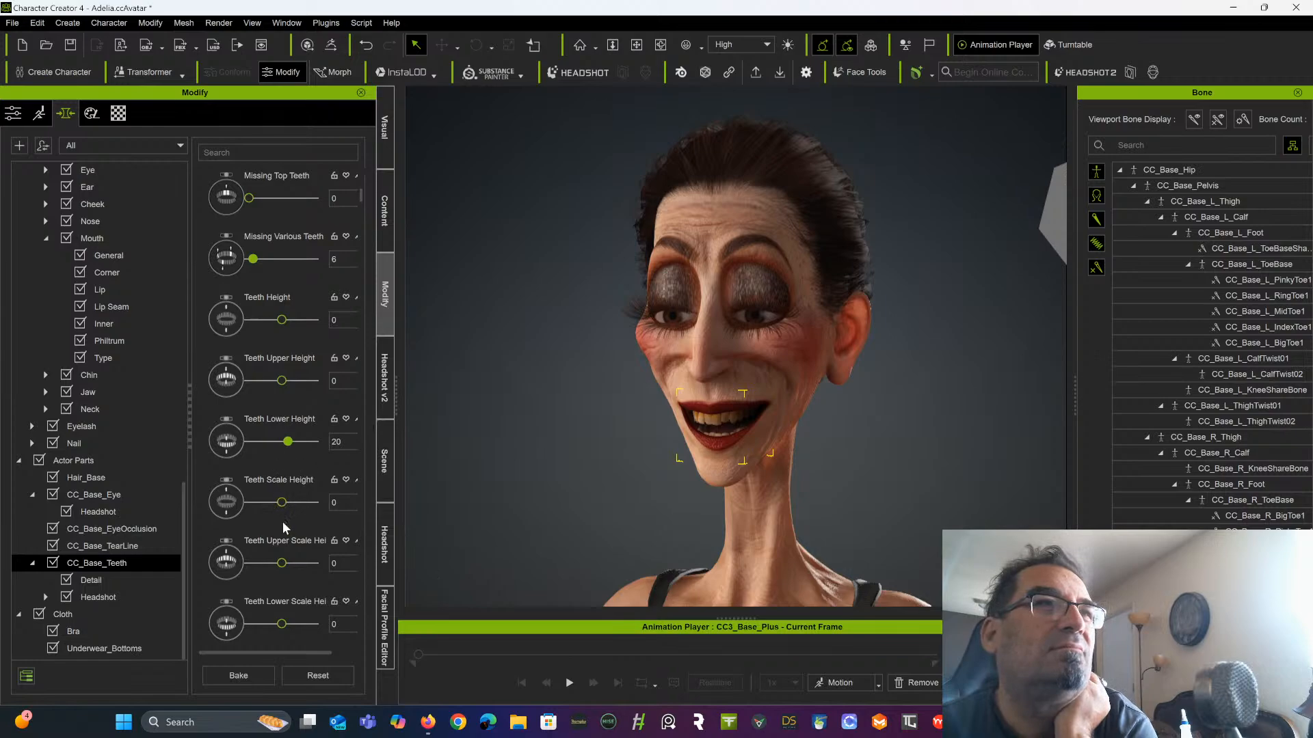
# Narrow the front teeth by setting the Teeth Front Width morph to -48
pyautogui.scroll(-5, 285, 524)
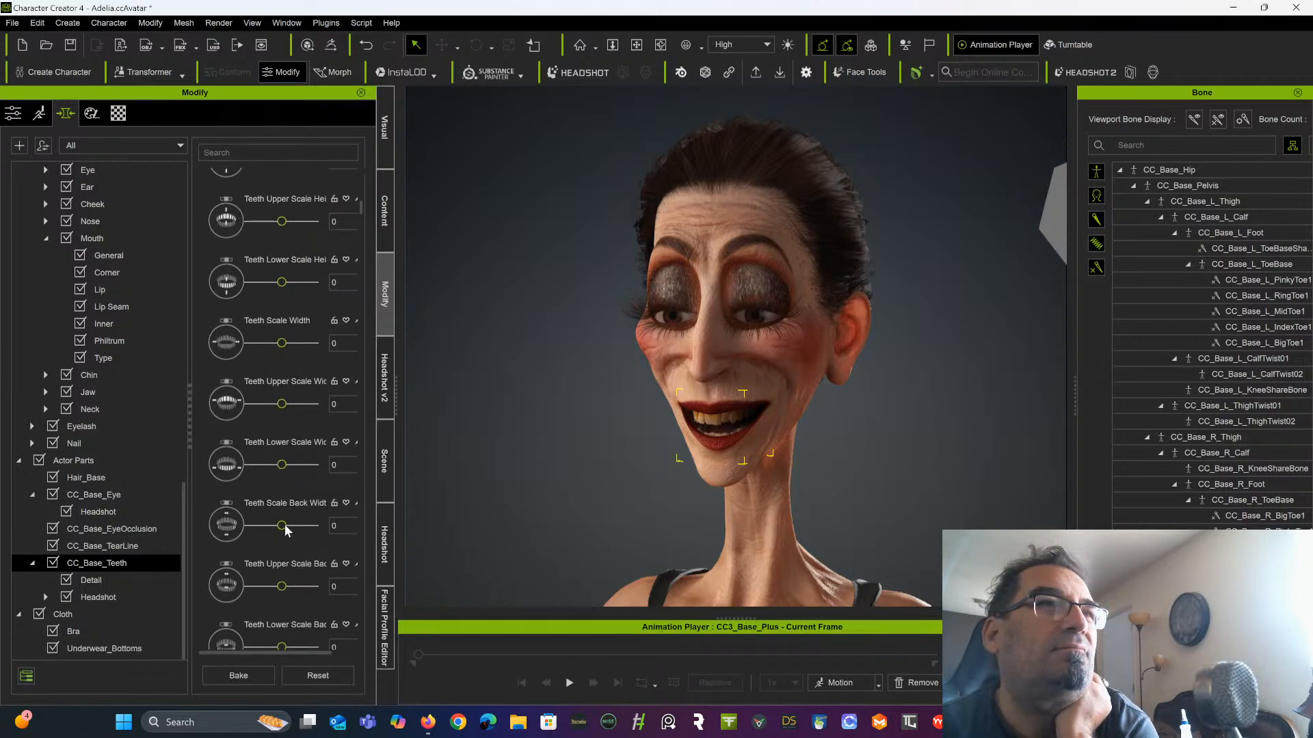
pyautogui.scroll(-3, 289, 449)
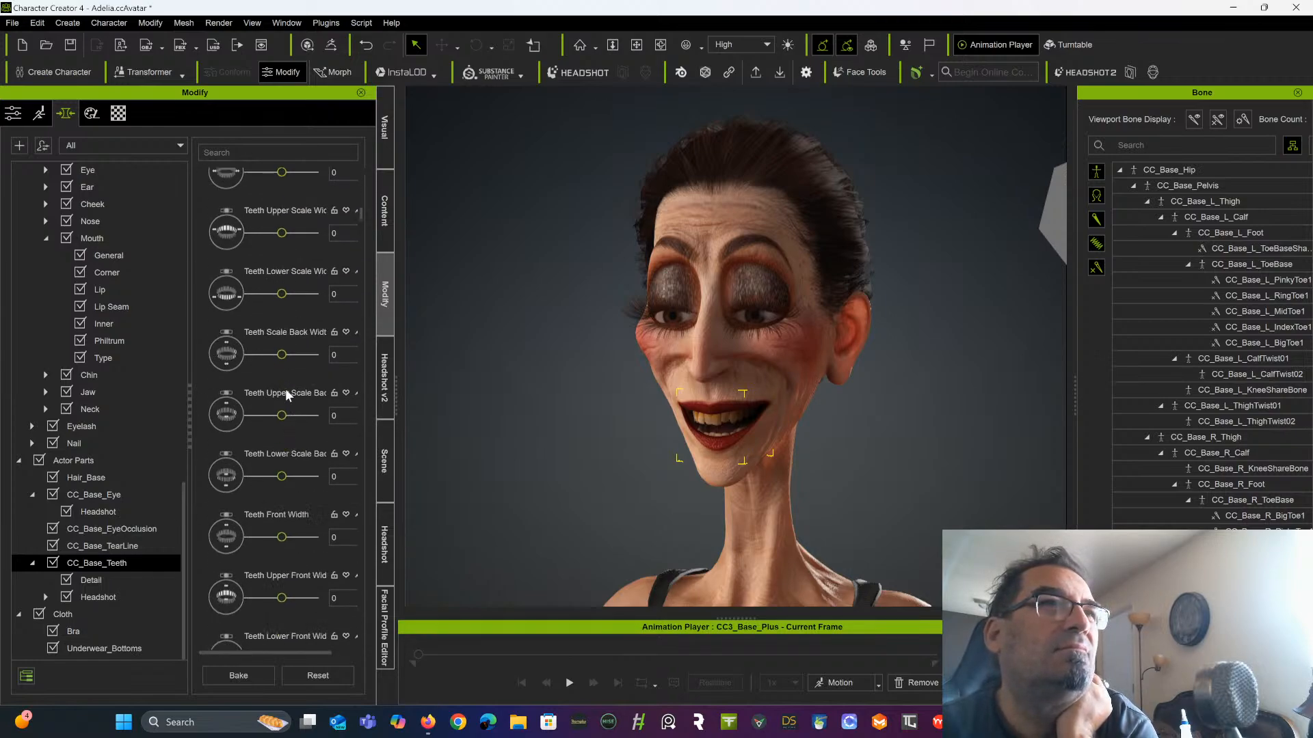
pyautogui.scroll(-2, 299, 465)
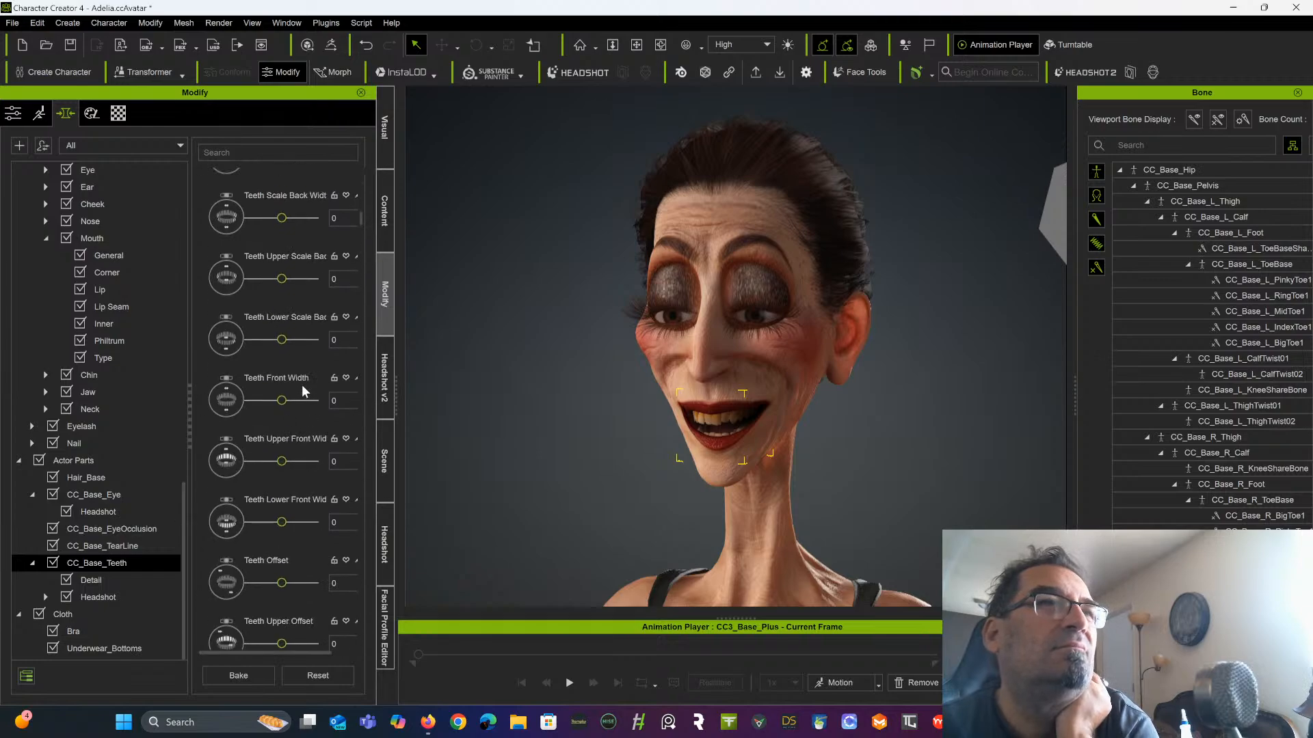
pyautogui.moveTo(281, 400)
pyautogui.mouseDown()
pyautogui.moveTo(316, 401)
pyautogui.moveTo(278, 416)
pyautogui.mouseUp()
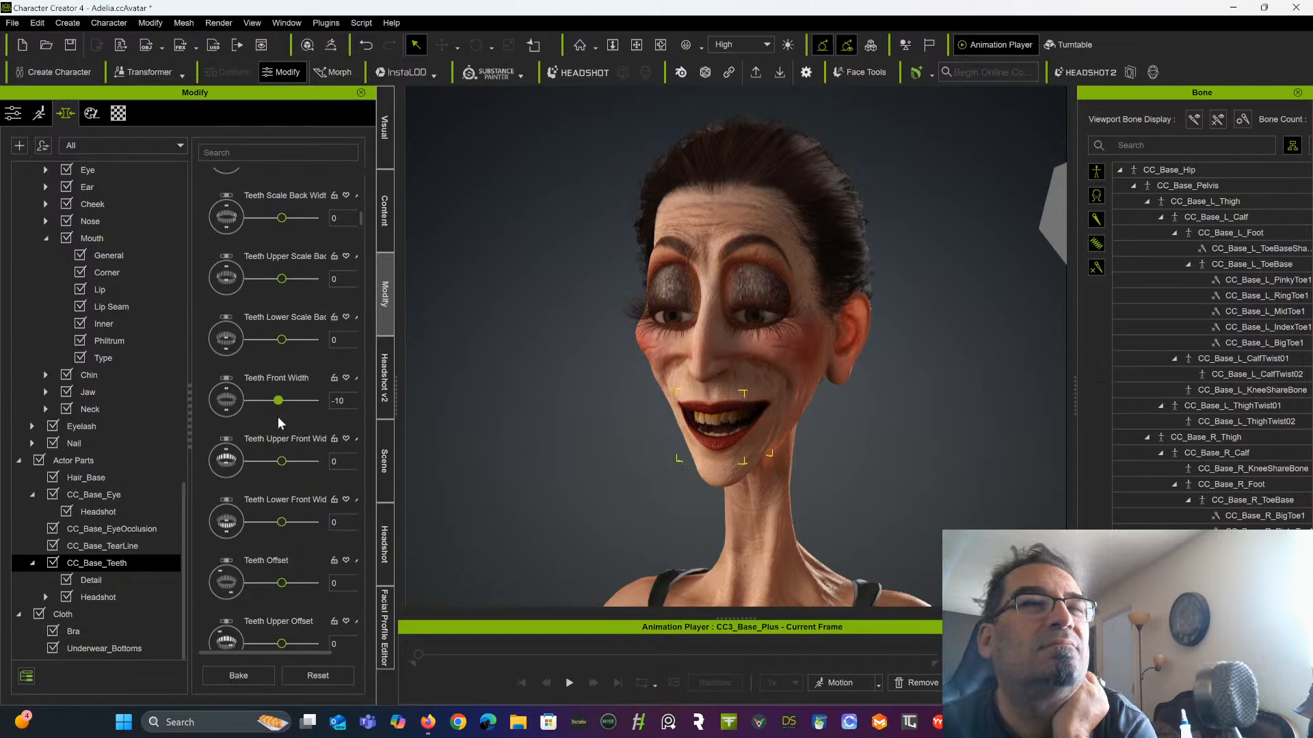
pyautogui.moveTo(279, 401)
pyautogui.mouseDown()
pyautogui.moveTo(249, 400)
pyautogui.moveTo(268, 409)
pyautogui.mouseUp()
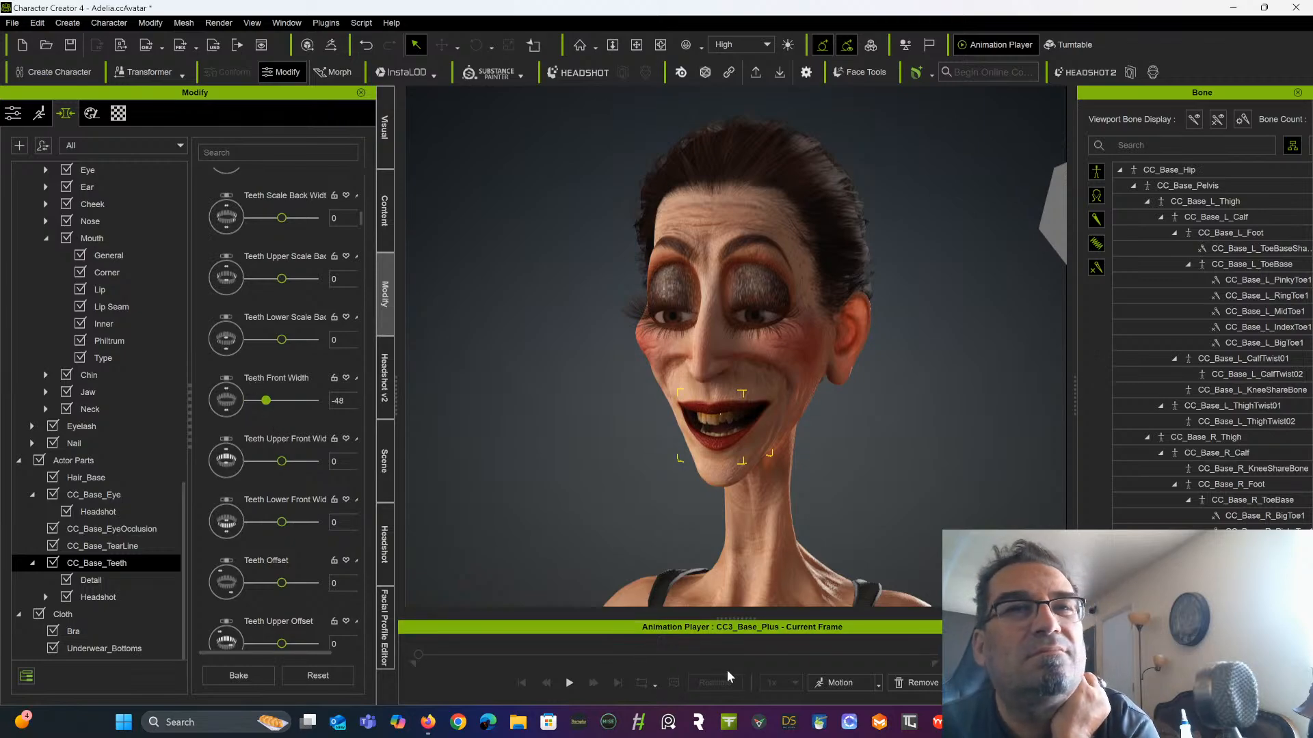
# Play the facial animation to review the teeth, pause it, and set the Teeth Depth morph to 33
pyautogui.click(570, 682)
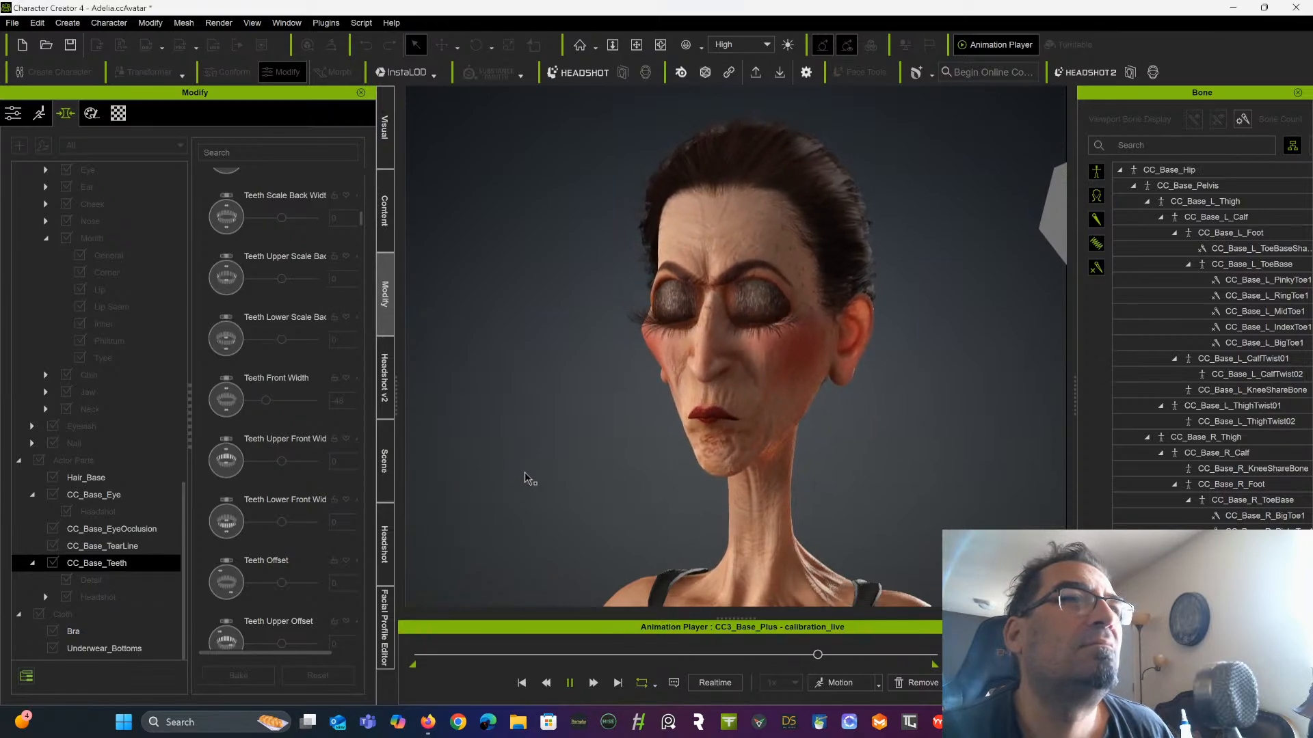
pyautogui.press('space')
pyautogui.scroll(-5, 307, 511)
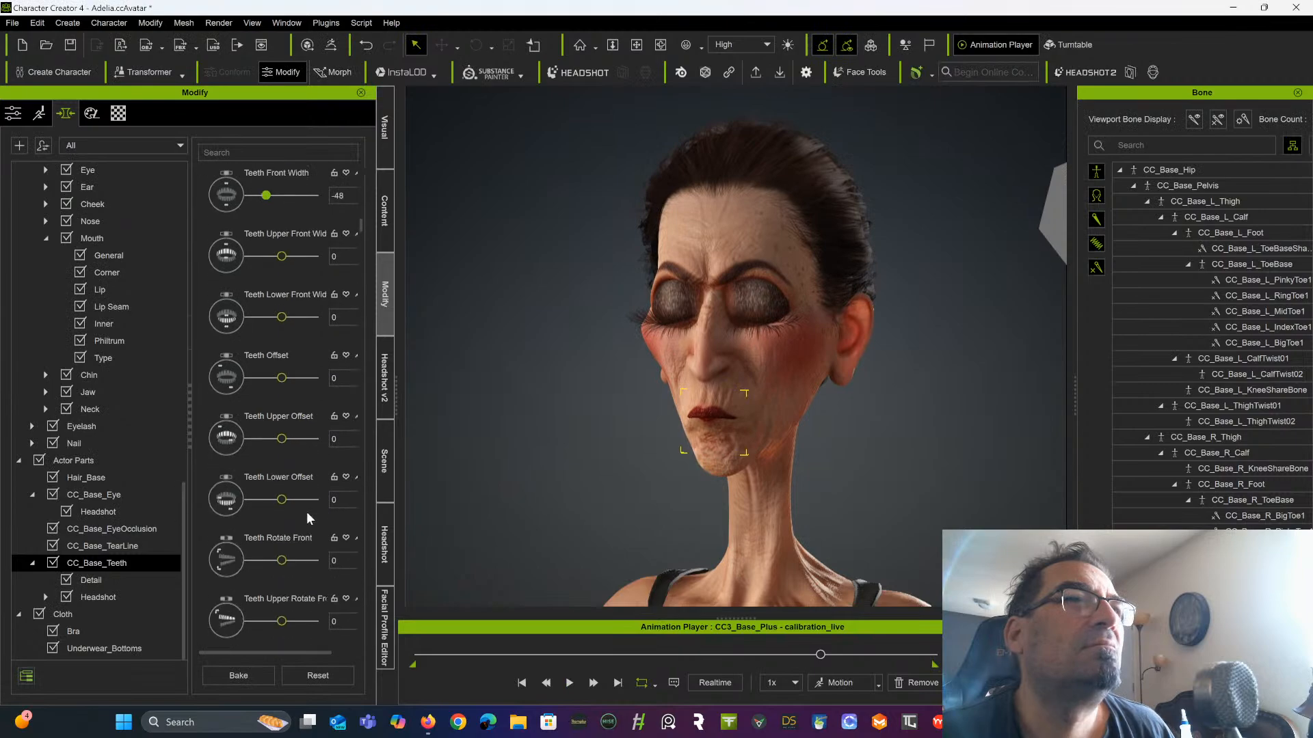
pyautogui.scroll(-3, 296, 483)
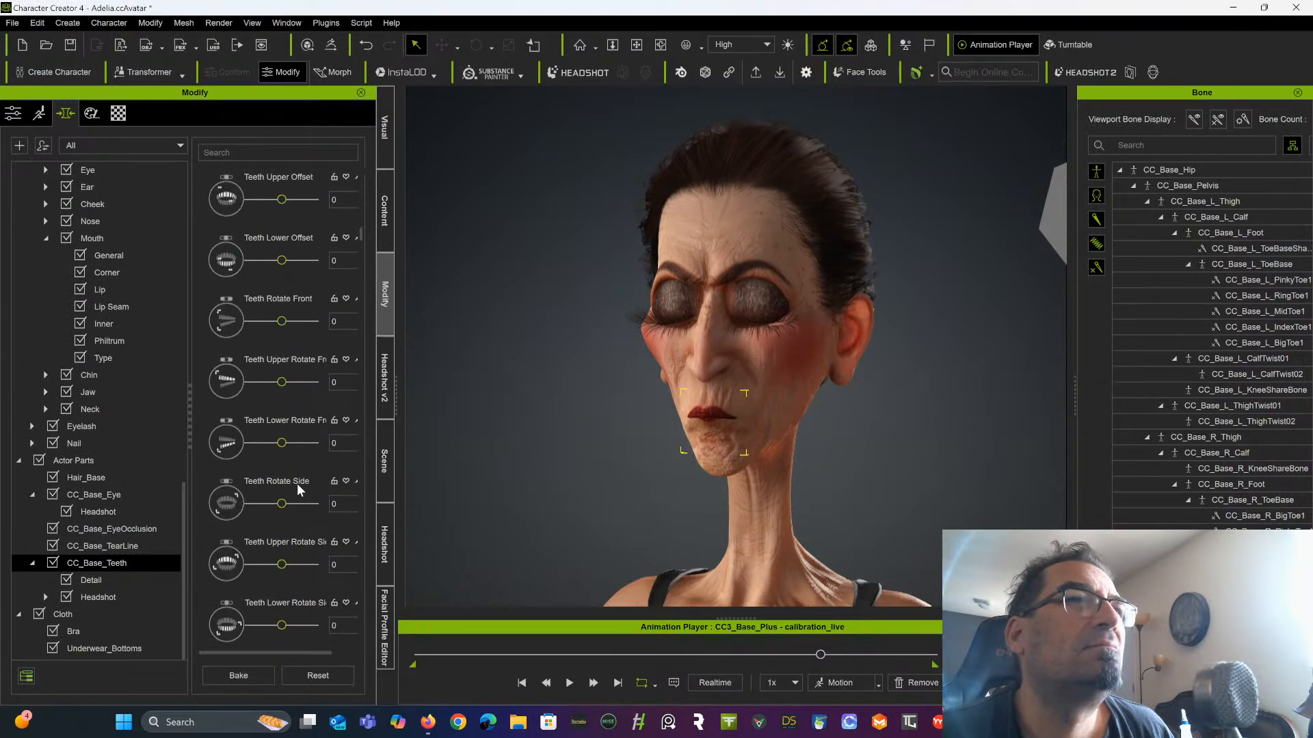
pyautogui.scroll(-4, 296, 460)
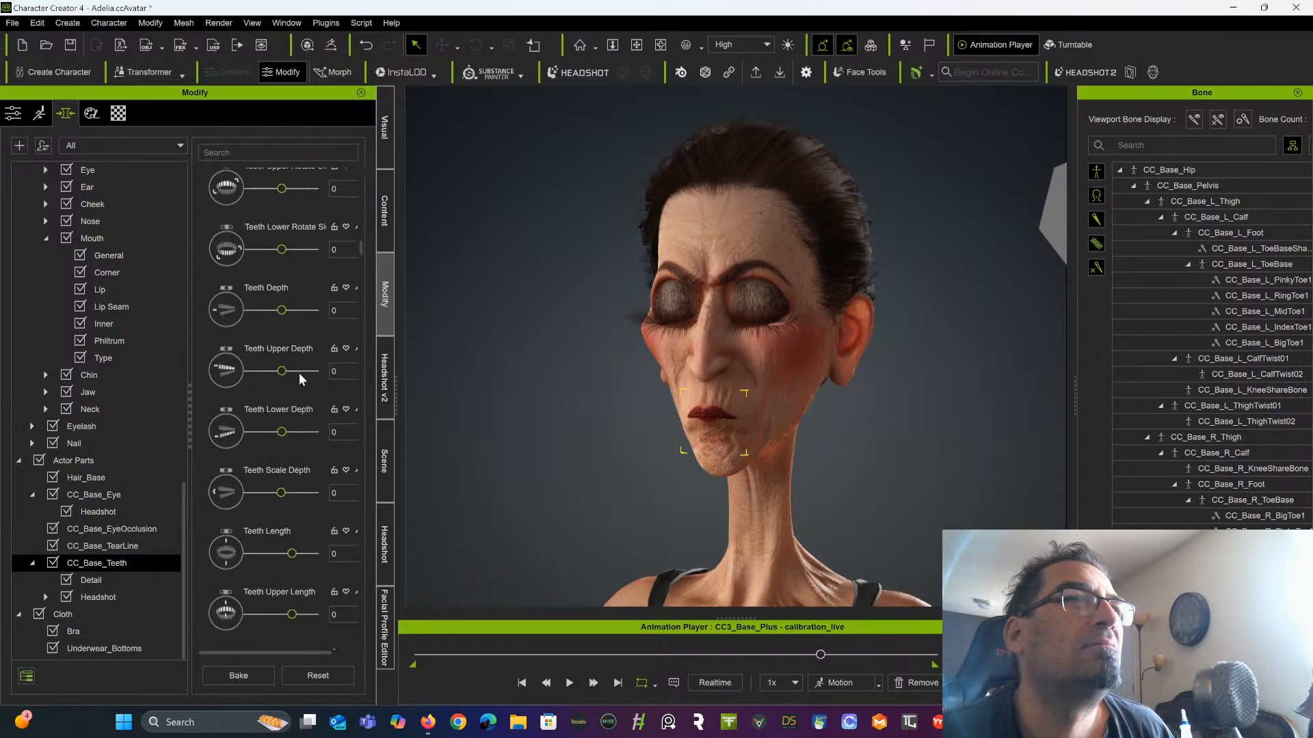
pyautogui.scroll(-1, 298, 373)
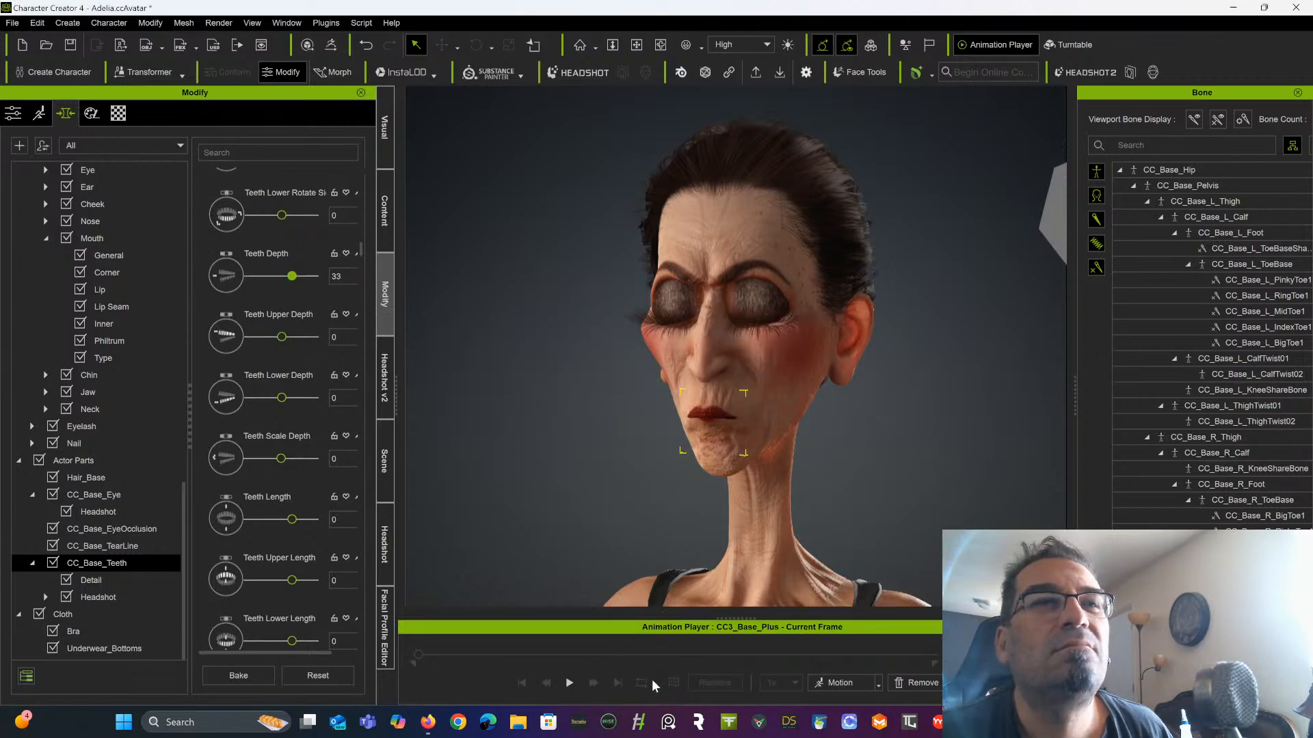
# Replay the facial animation, stop it, and scrub to a frame where the open mouth shows the teeth
pyautogui.click(569, 683)
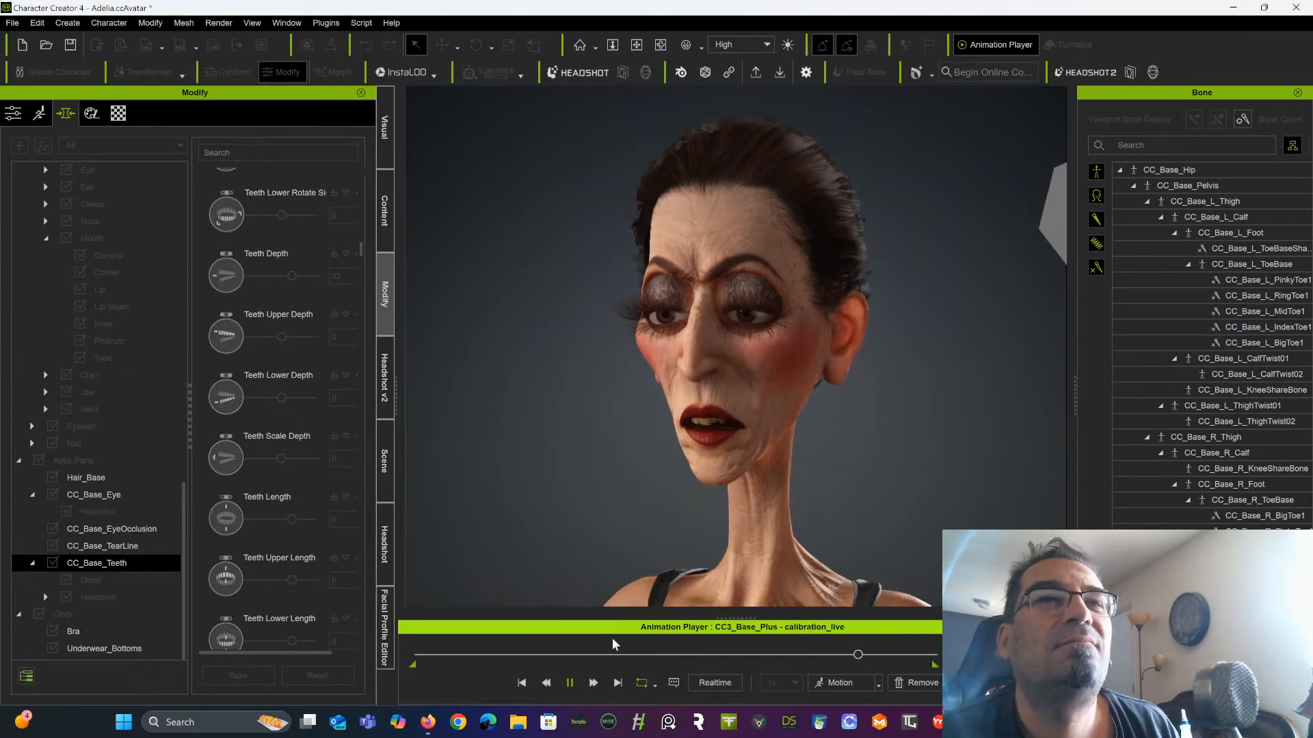
pyautogui.click(879, 656)
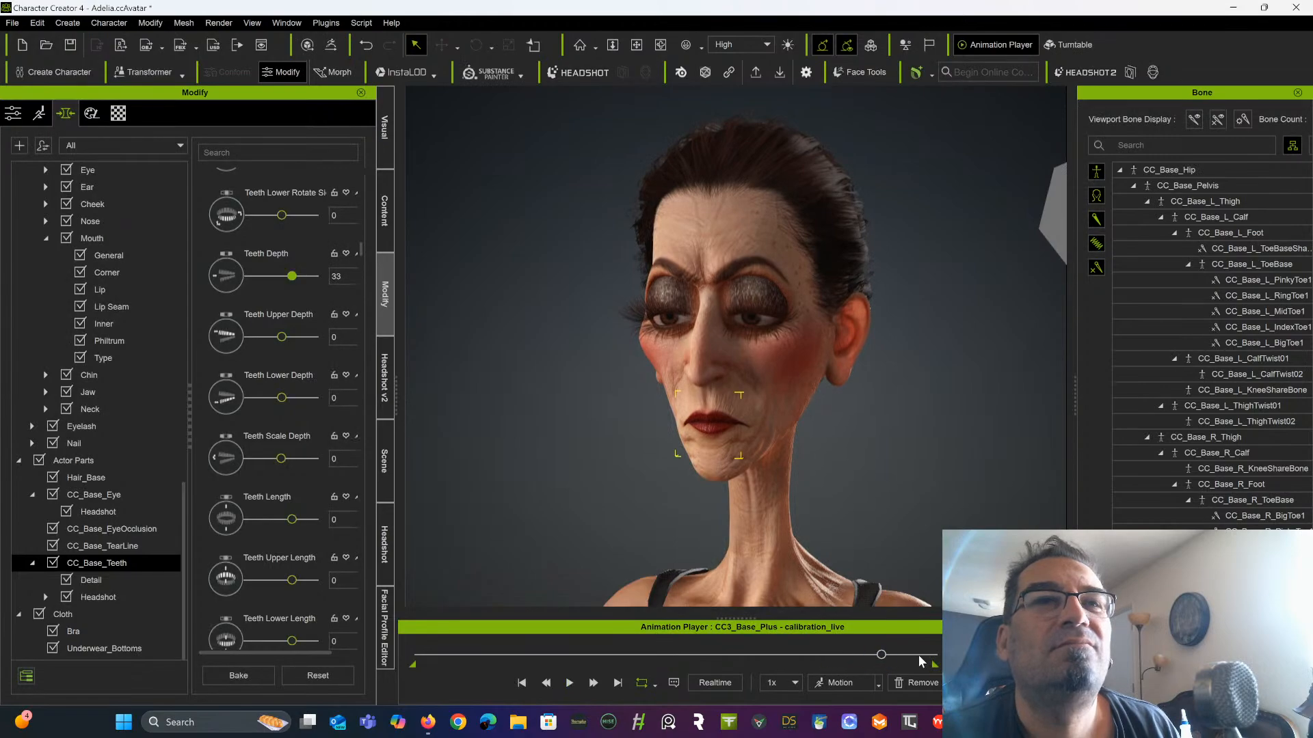
pyautogui.moveTo(881, 657); pyautogui.dragTo(847, 658)
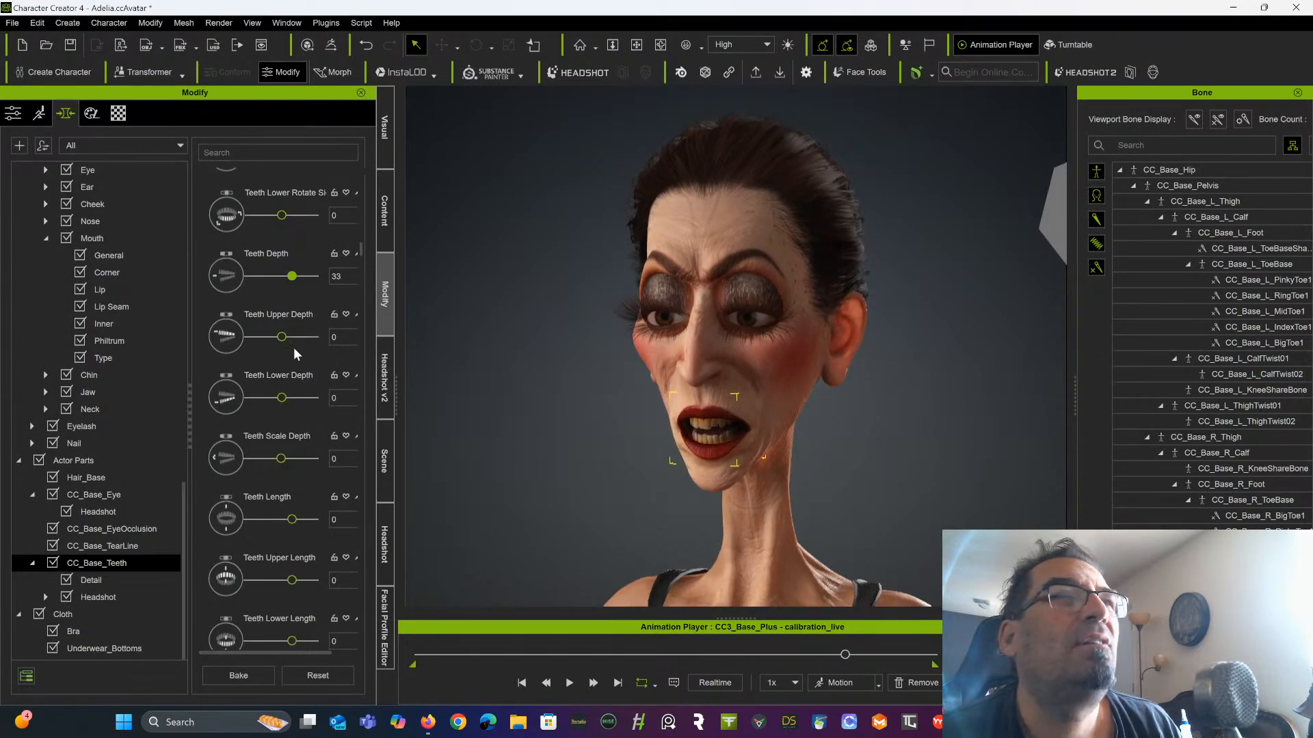
# Set the Teeth Upper Depth morph to 44 and Teeth Lower Depth to -100
pyautogui.moveTo(282, 337); pyautogui.dragTo(336, 347)
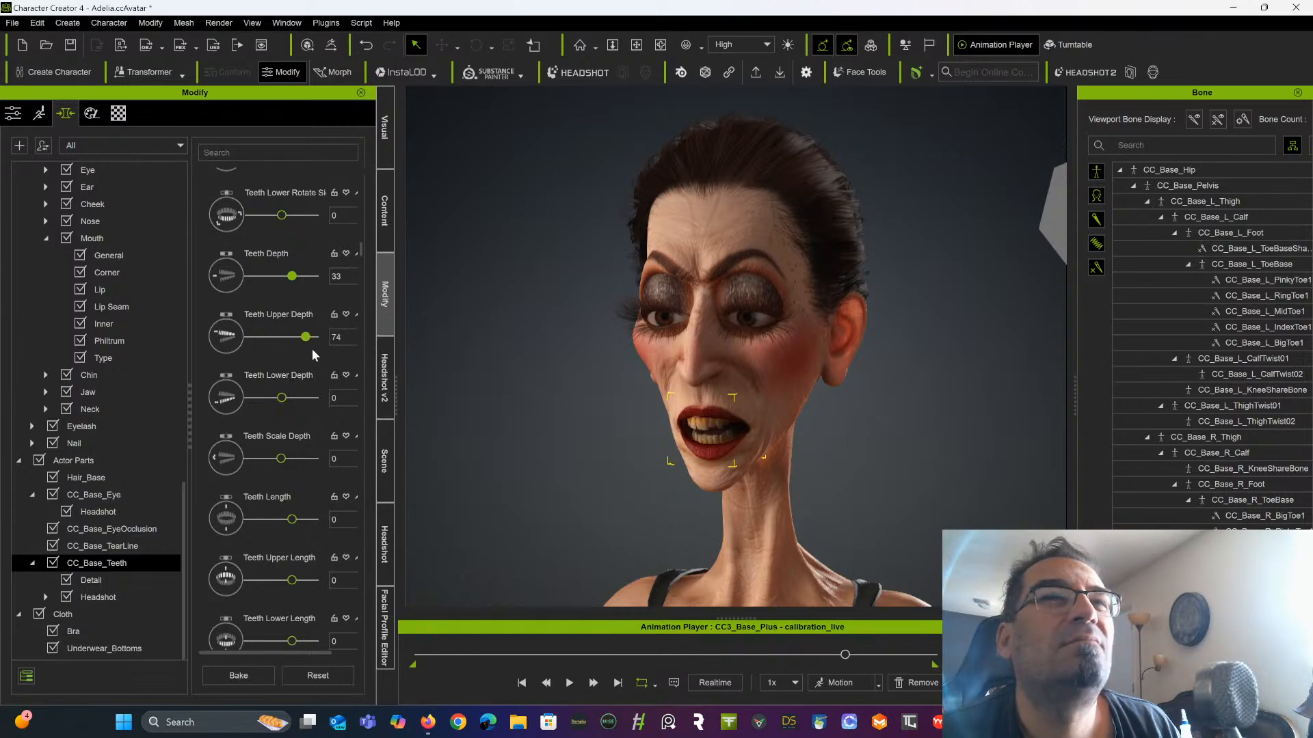
pyautogui.moveTo(313, 350)
pyautogui.mouseDown()
pyautogui.moveTo(209, 366)
pyautogui.moveTo(321, 353)
pyautogui.moveTo(300, 354)
pyautogui.mouseUp()
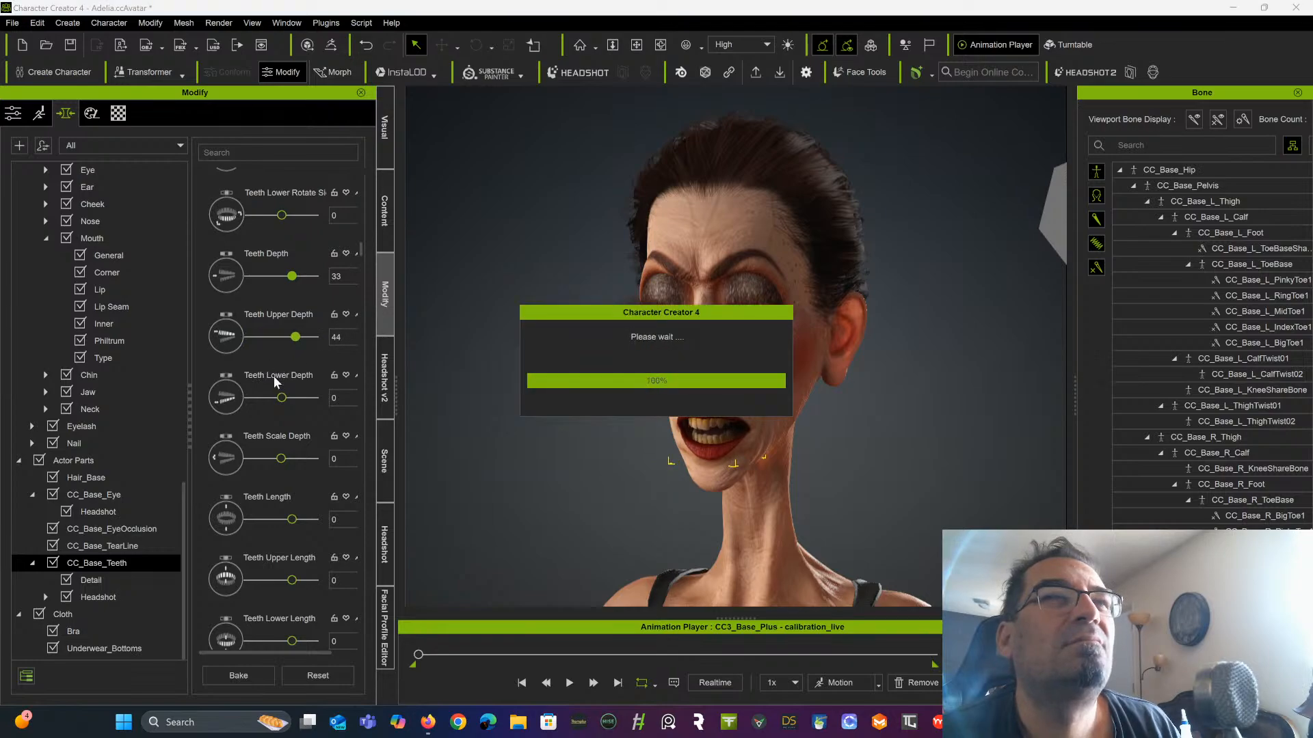
pyautogui.moveTo(281, 398); pyautogui.dragTo(238, 404)
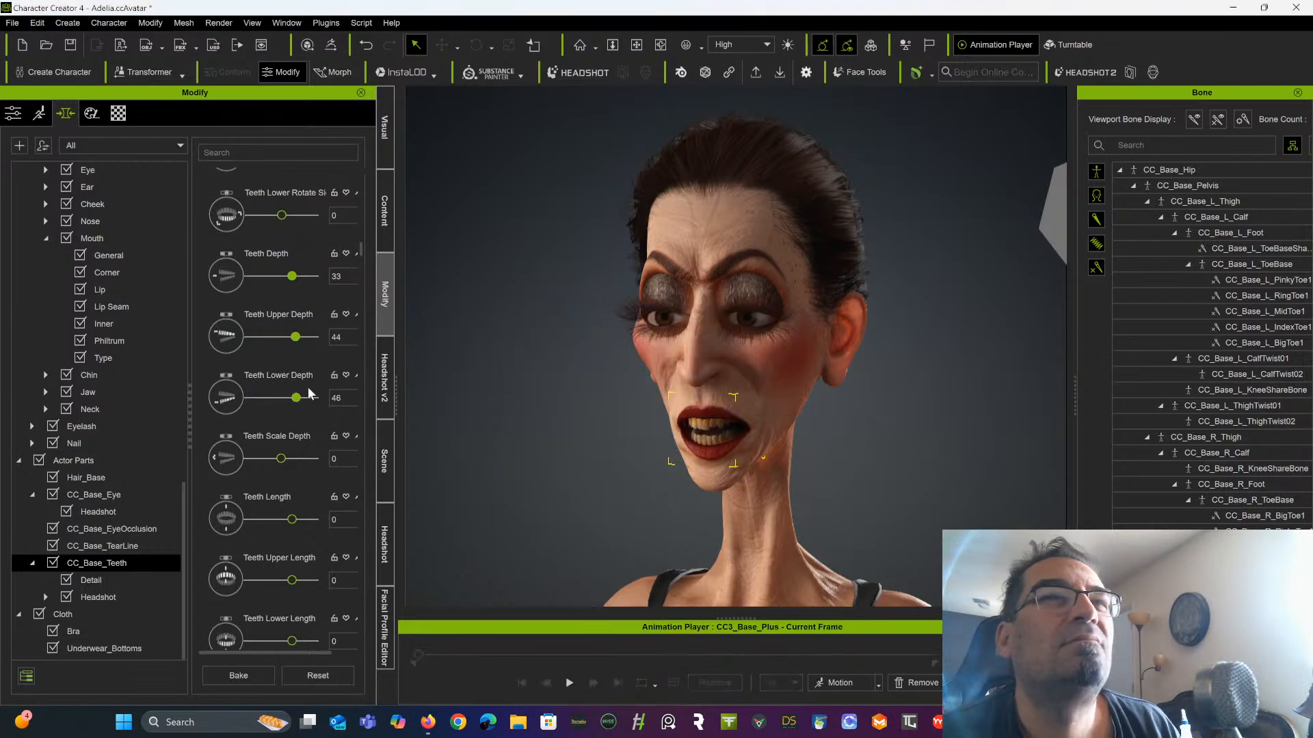
pyautogui.moveTo(354, 390); pyautogui.dragTo(255, 405)
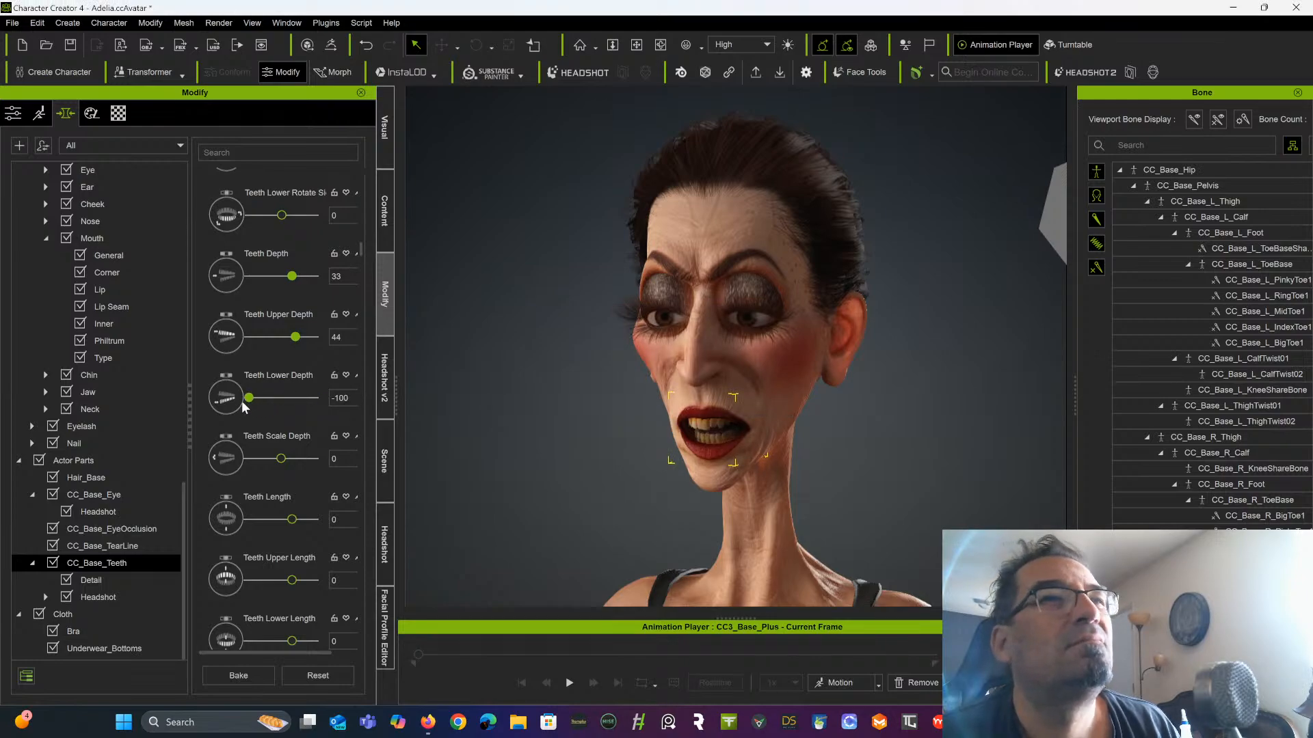
# Set the overall Teeth Width morph to -3
pyautogui.scroll(-5, 290, 450)
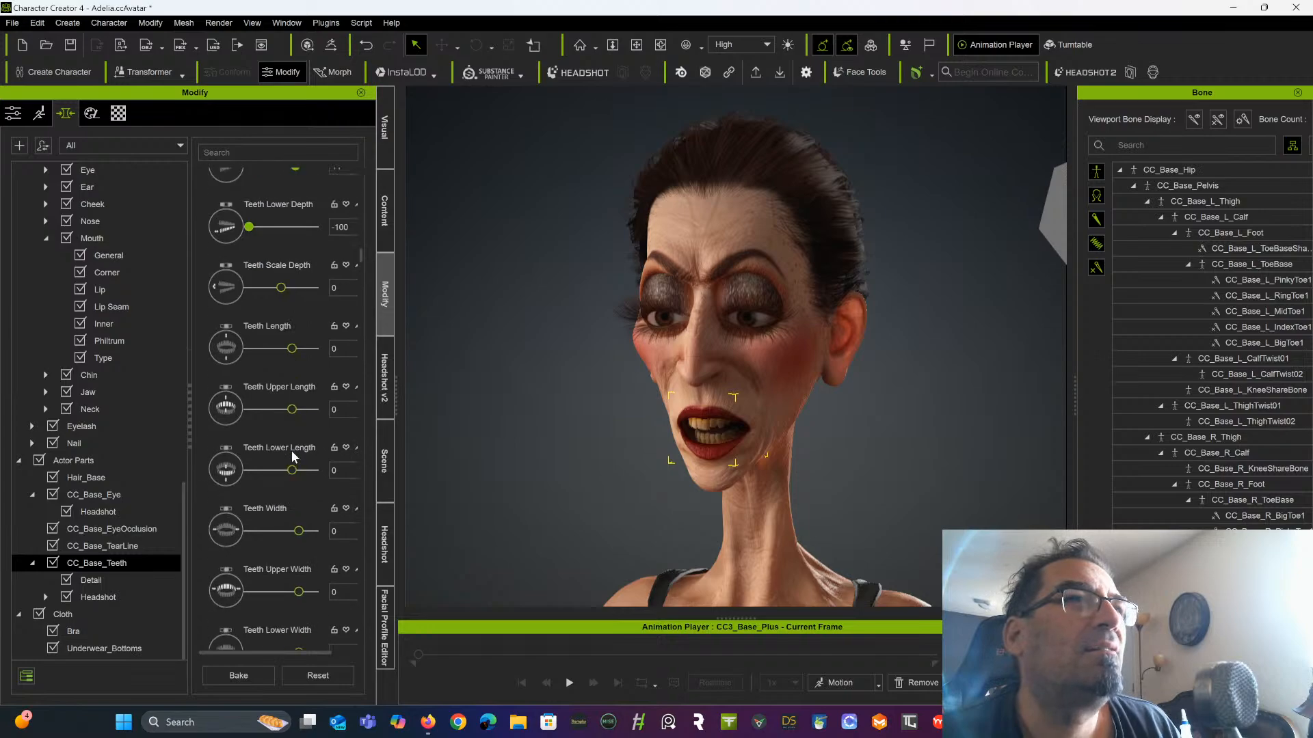
pyautogui.scroll(-1, 285, 457)
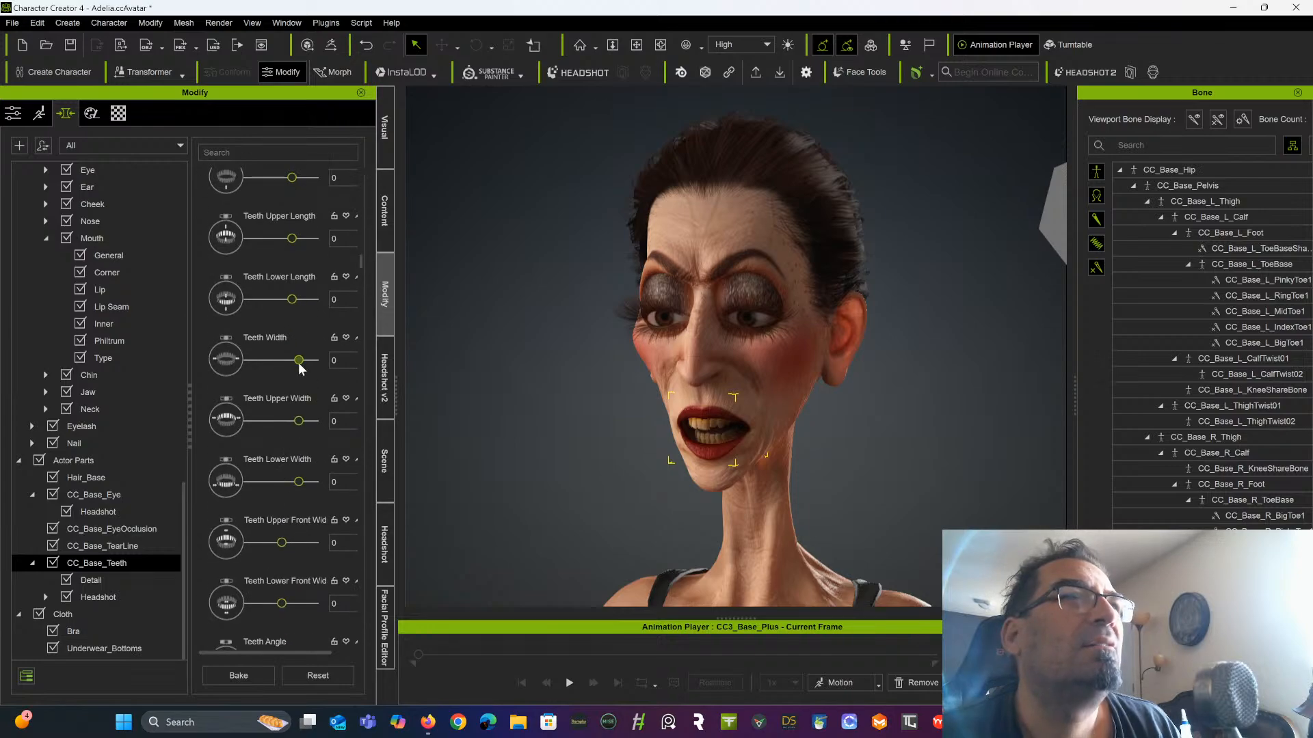
pyautogui.moveTo(298, 360)
pyautogui.mouseDown()
pyautogui.moveTo(252, 363)
pyautogui.moveTo(297, 373)
pyautogui.mouseUp()
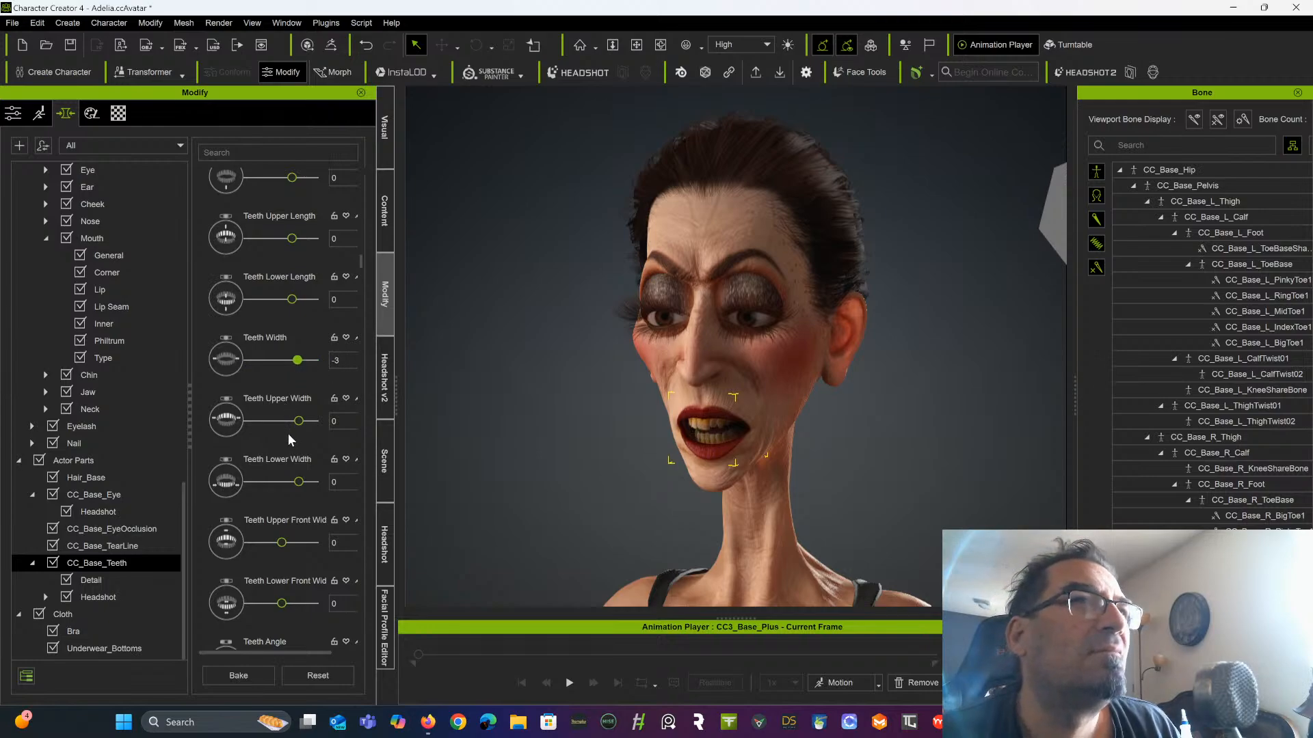
# Set the Teeth Root Width morph to 51 and Teeth Gum Receed to -24
pyautogui.scroll(-4, 289, 434)
pyautogui.scroll(-8, 287, 457)
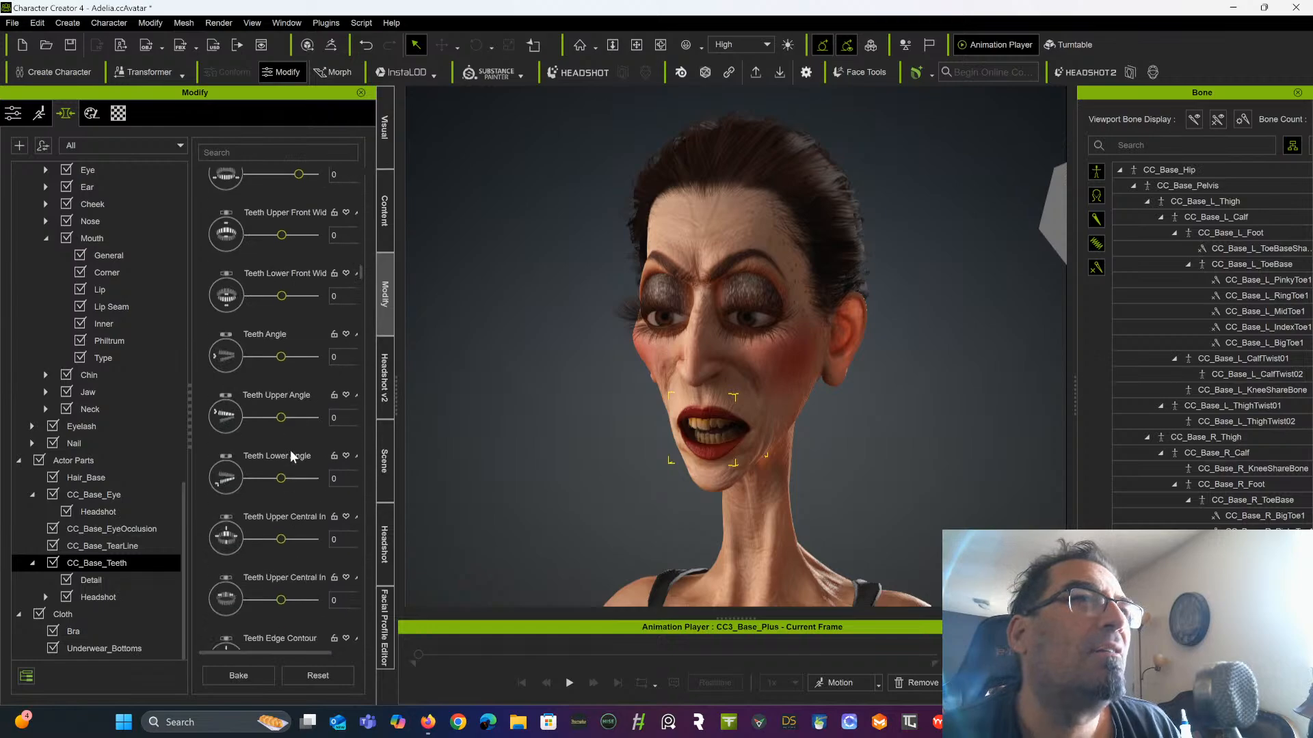
pyautogui.scroll(-5, 286, 449)
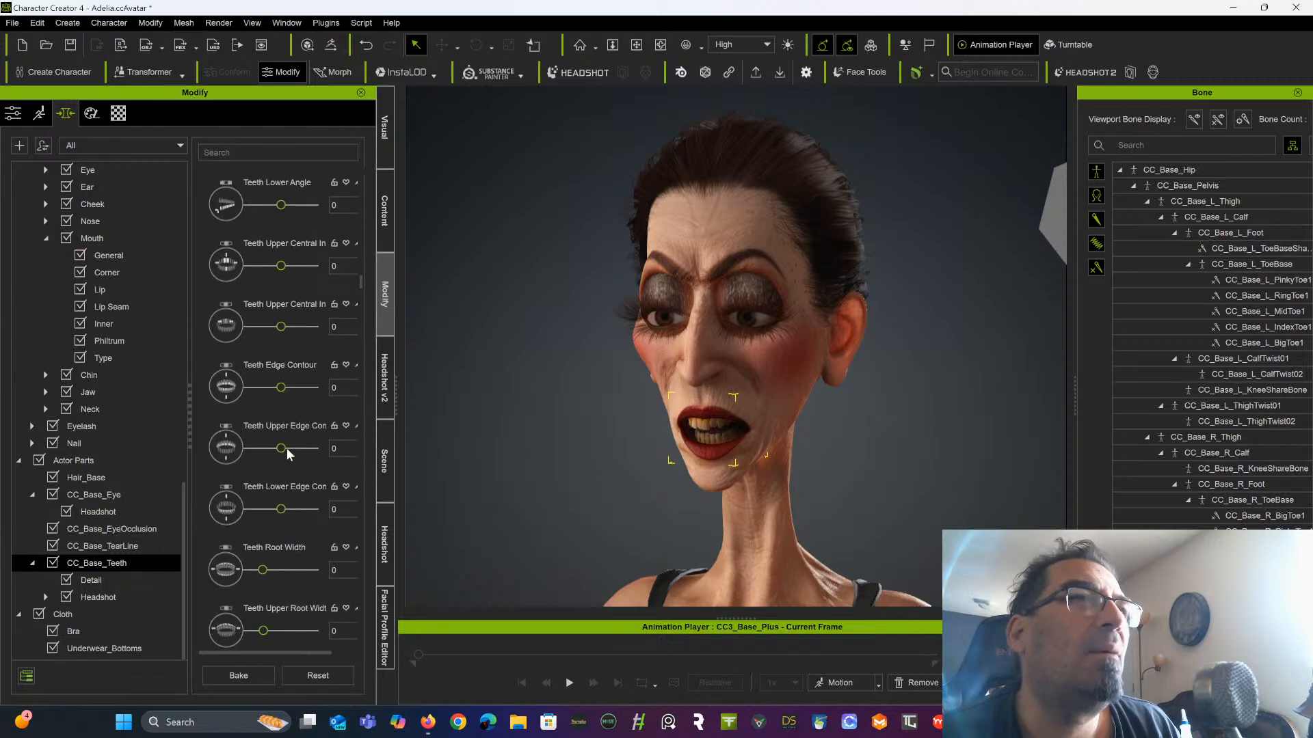
pyautogui.scroll(-1, 284, 454)
pyautogui.scroll(-4, 285, 450)
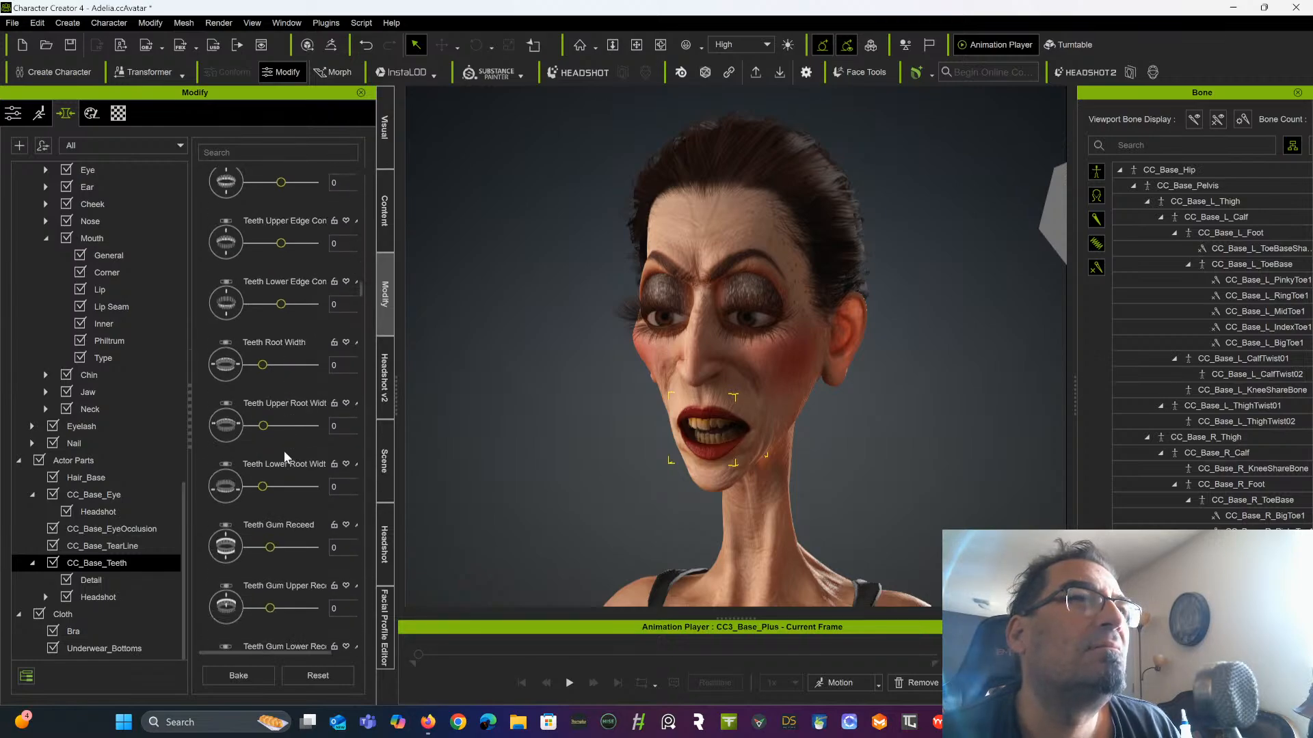
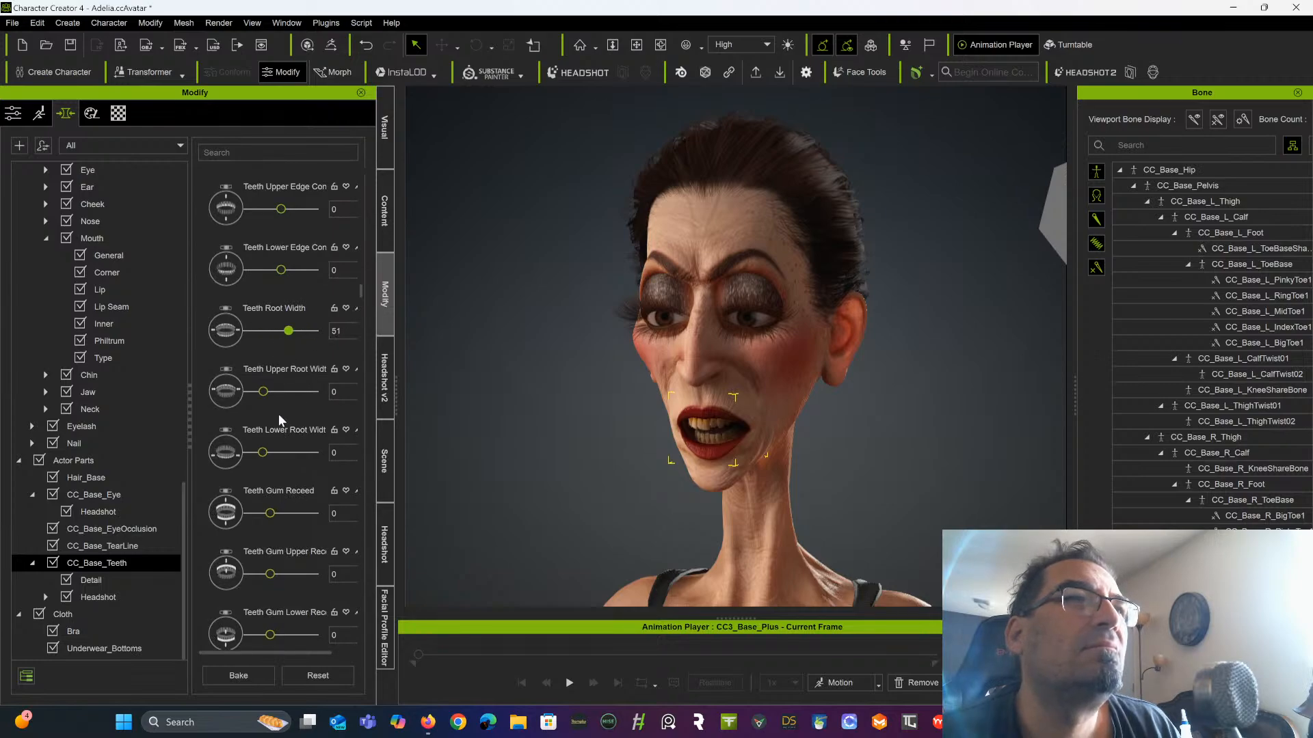
pyautogui.scroll(-3, 279, 418)
pyautogui.moveTo(278, 413); pyautogui.dragTo(294, 410)
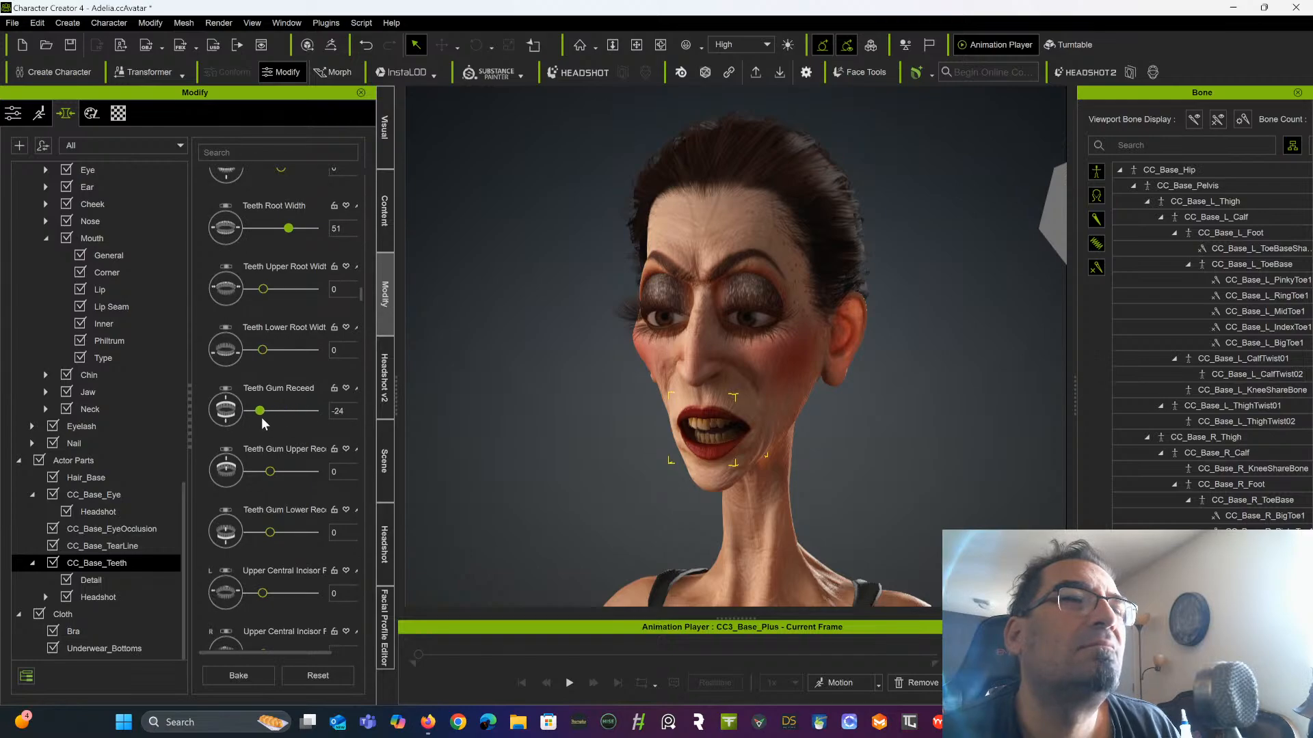
pyautogui.scroll(-3, 286, 433)
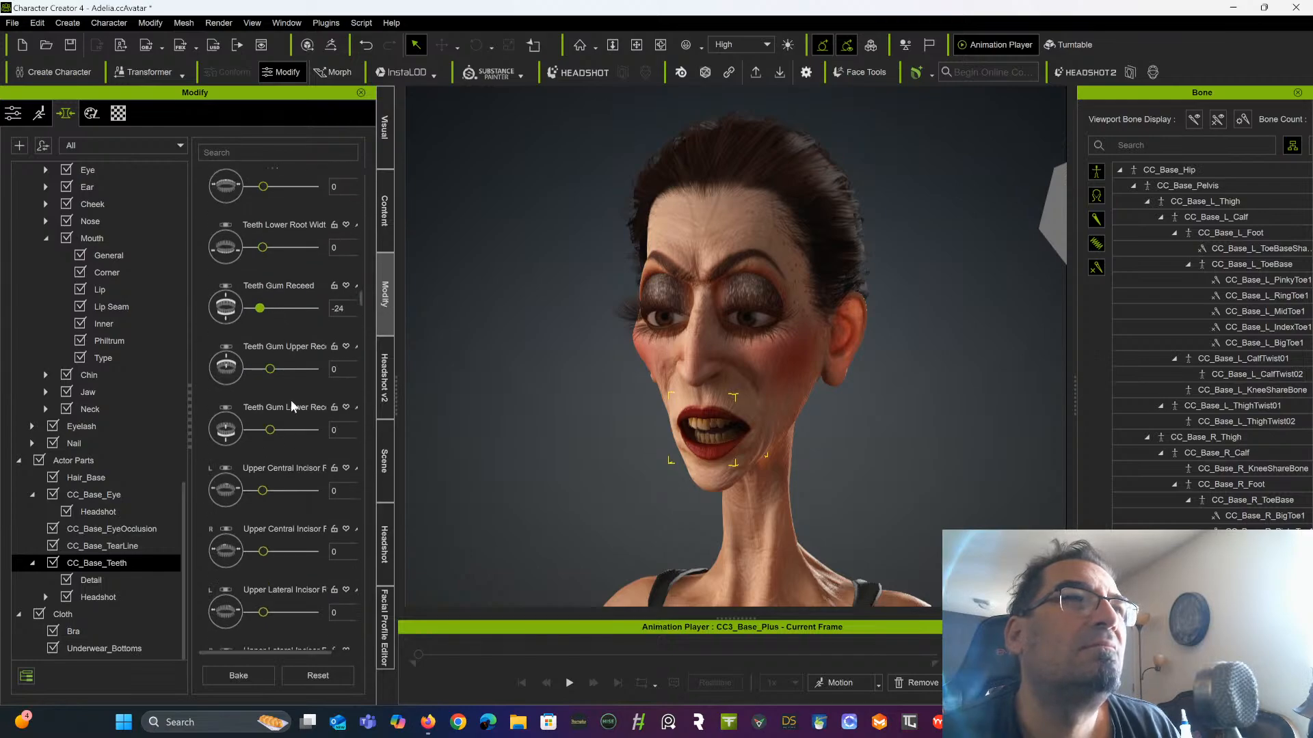
# Set the right Upper Canine Receed morph of the character's teeth to 32
pyautogui.scroll(-3, 292, 433)
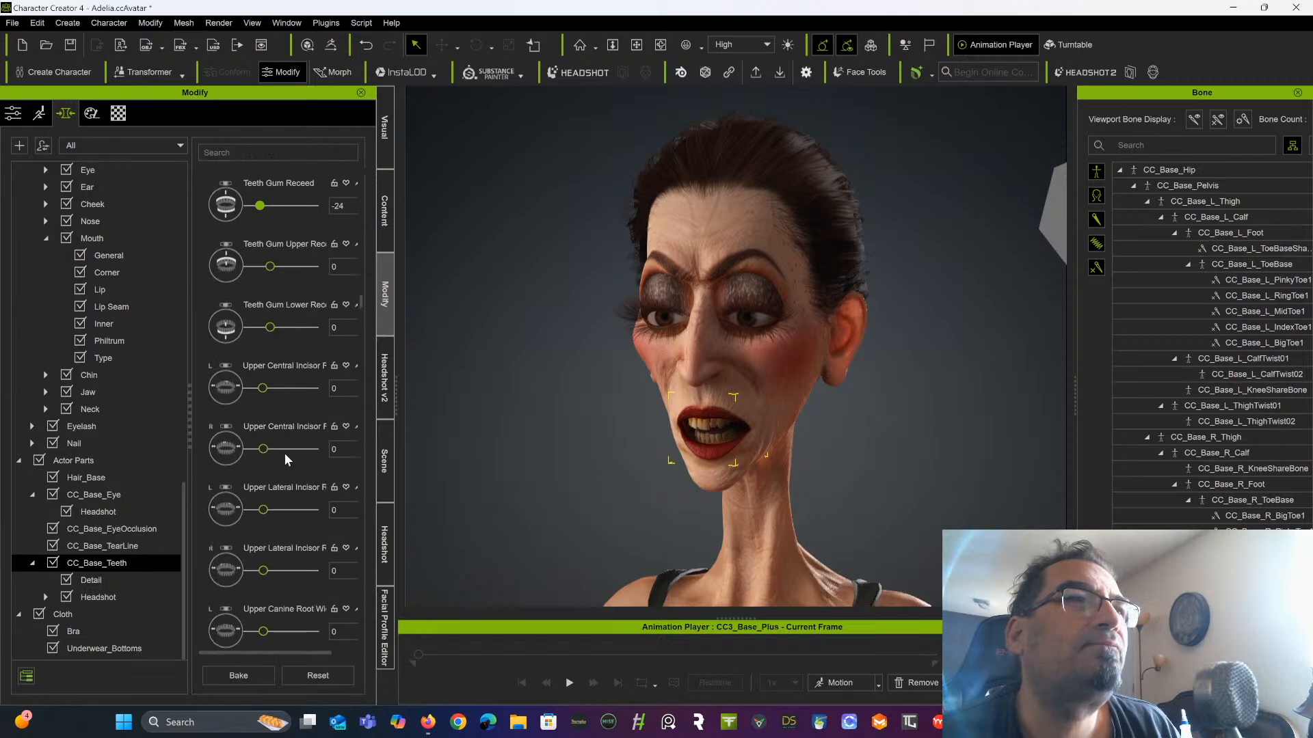
pyautogui.scroll(-3, 287, 452)
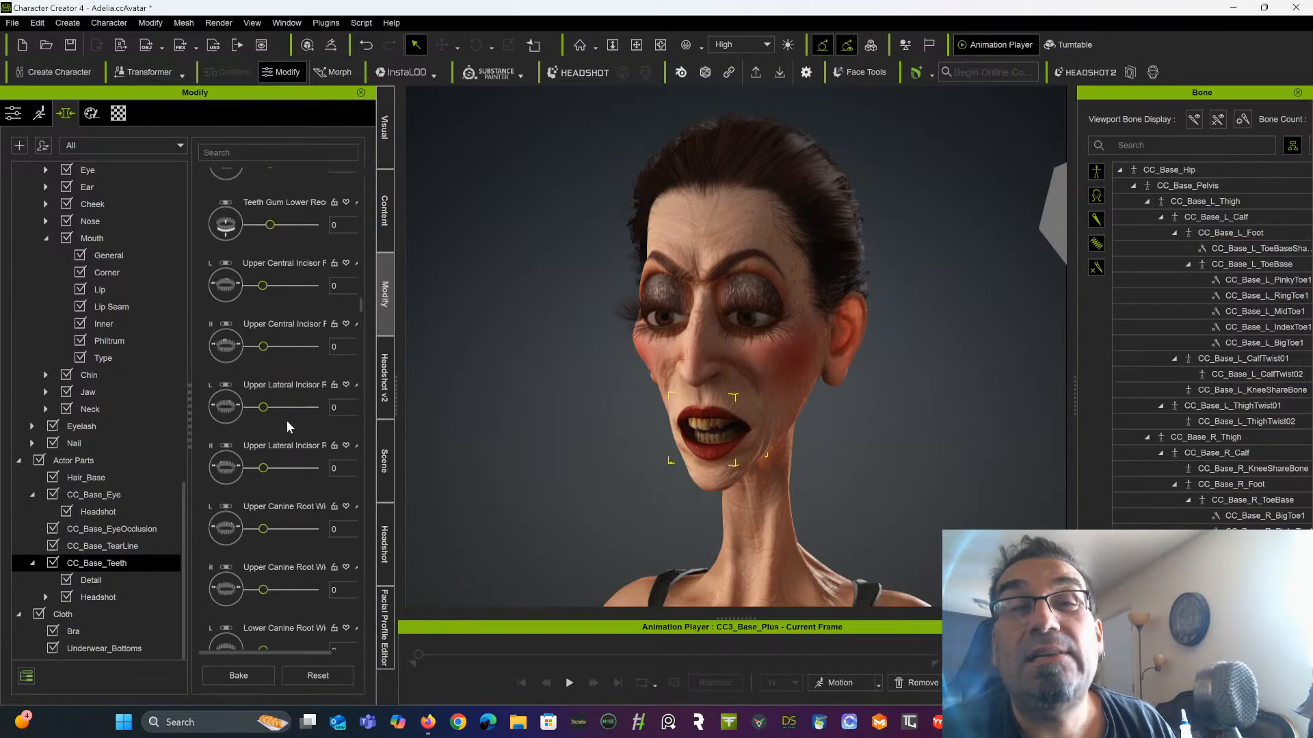
pyautogui.scroll(-3, 279, 452)
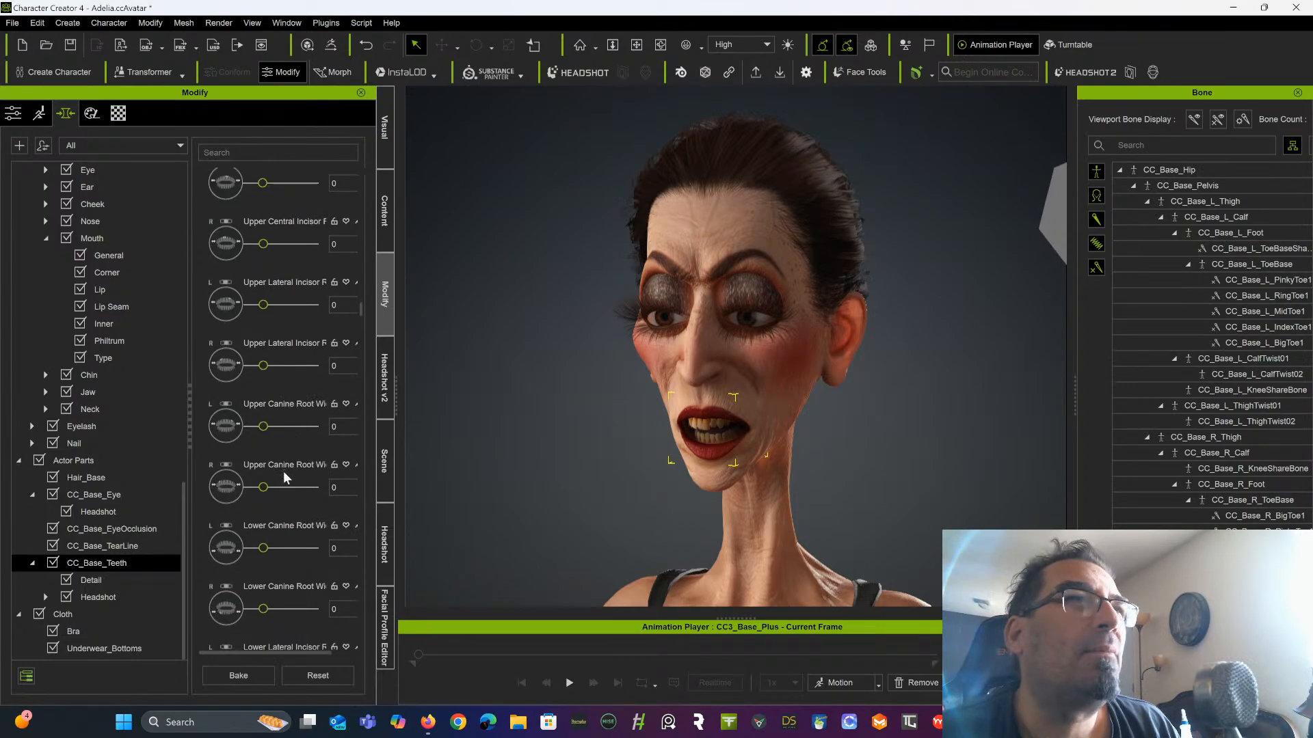
pyautogui.scroll(-6, 282, 490)
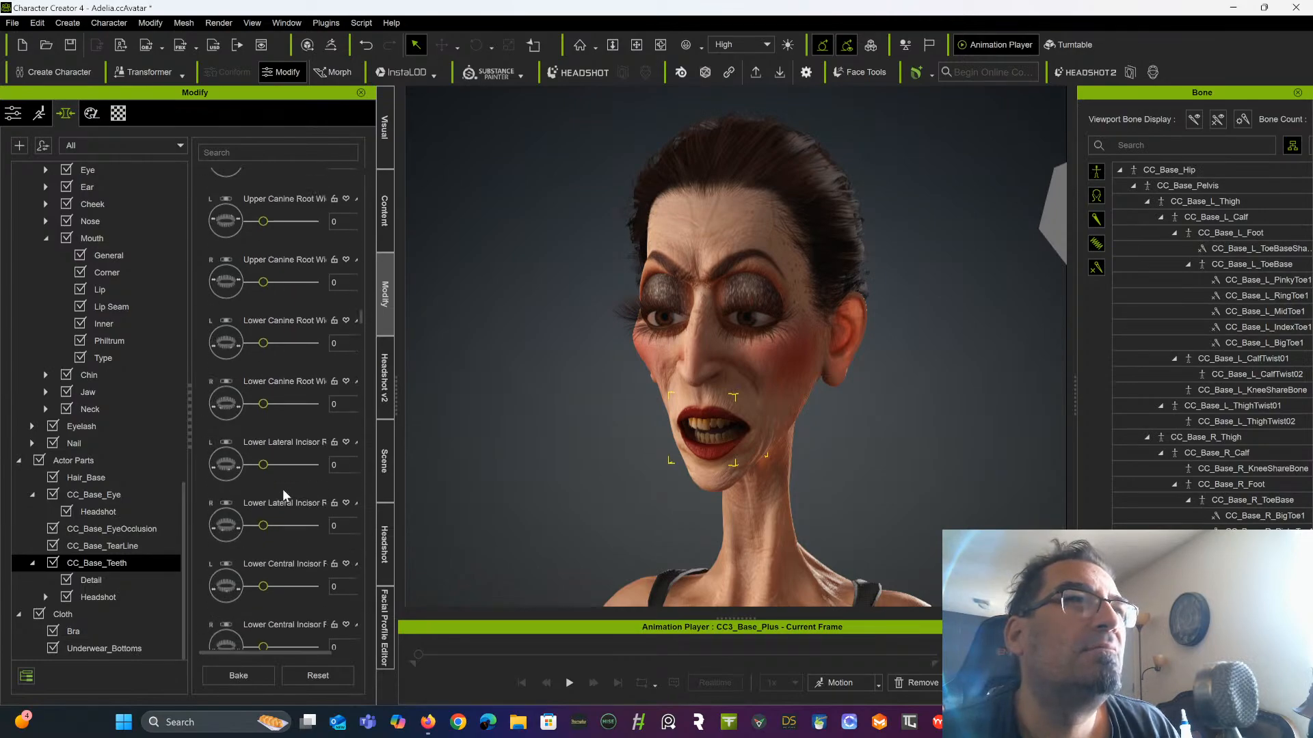
pyautogui.scroll(-6, 283, 491)
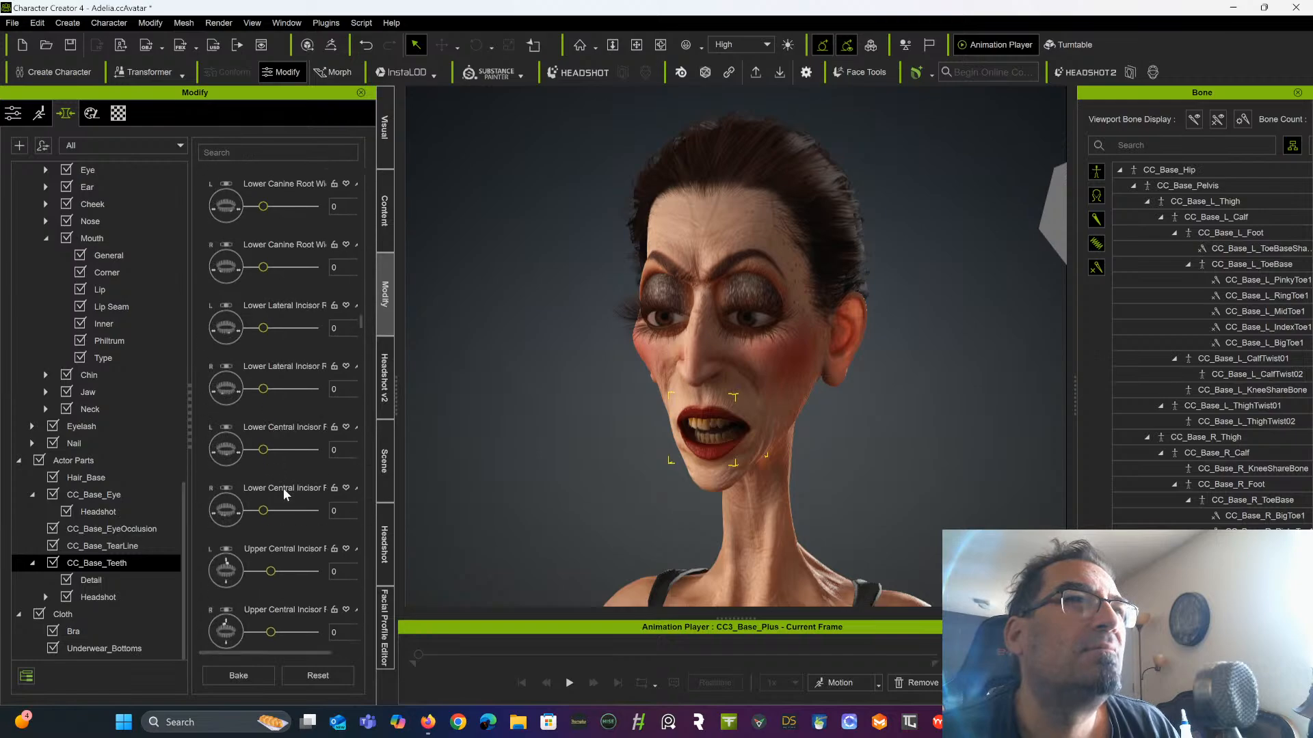
pyautogui.scroll(-3, 284, 493)
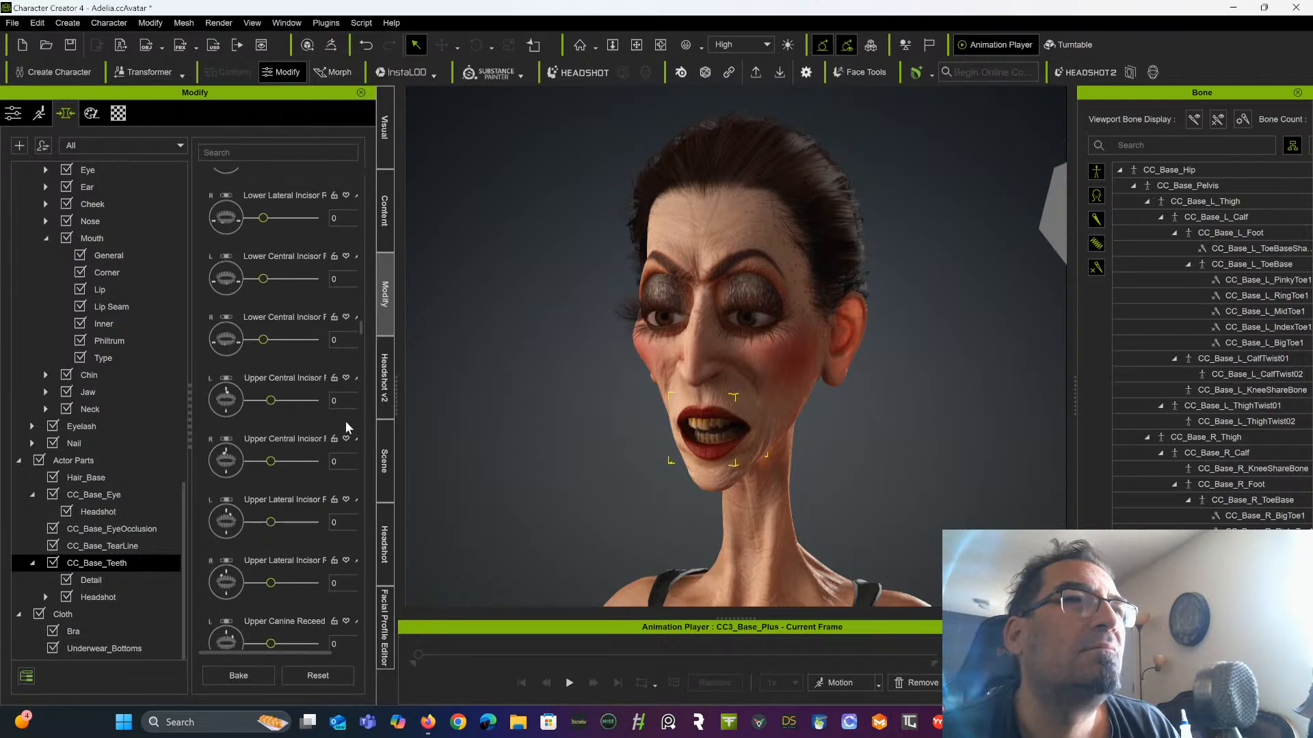
pyautogui.scroll(-4, 284, 483)
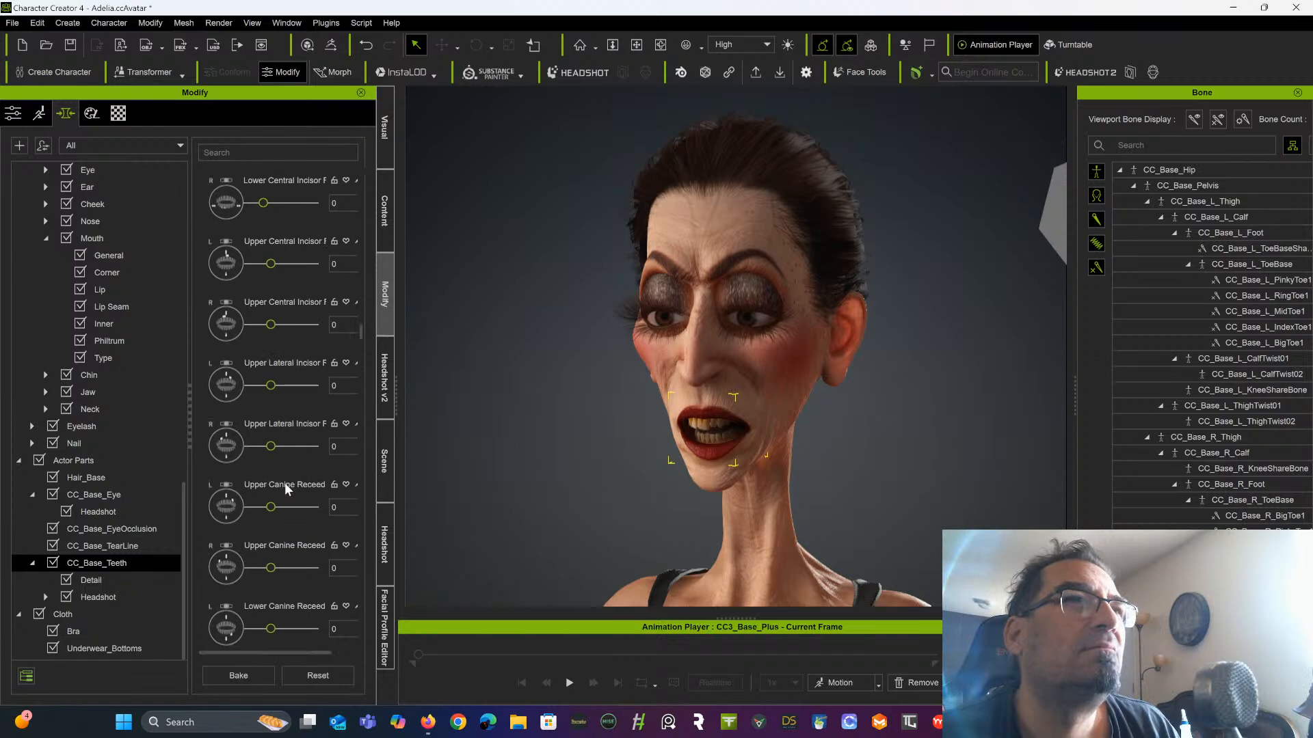
pyautogui.scroll(-3, 284, 485)
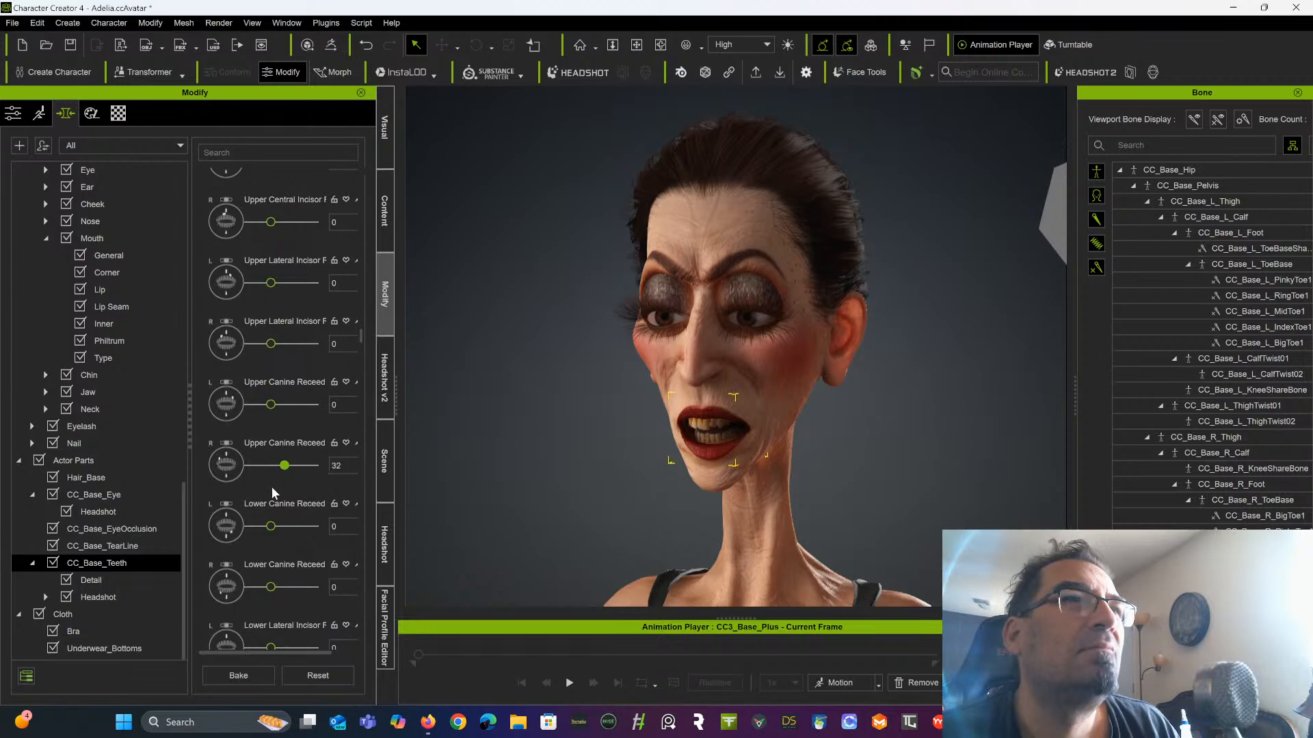
# Set the left Upper Central Incisor Width to 30 and the left Upper Lateral Incisor Width to 18
pyautogui.scroll(-5, 272, 488)
pyautogui.scroll(-5, 274, 491)
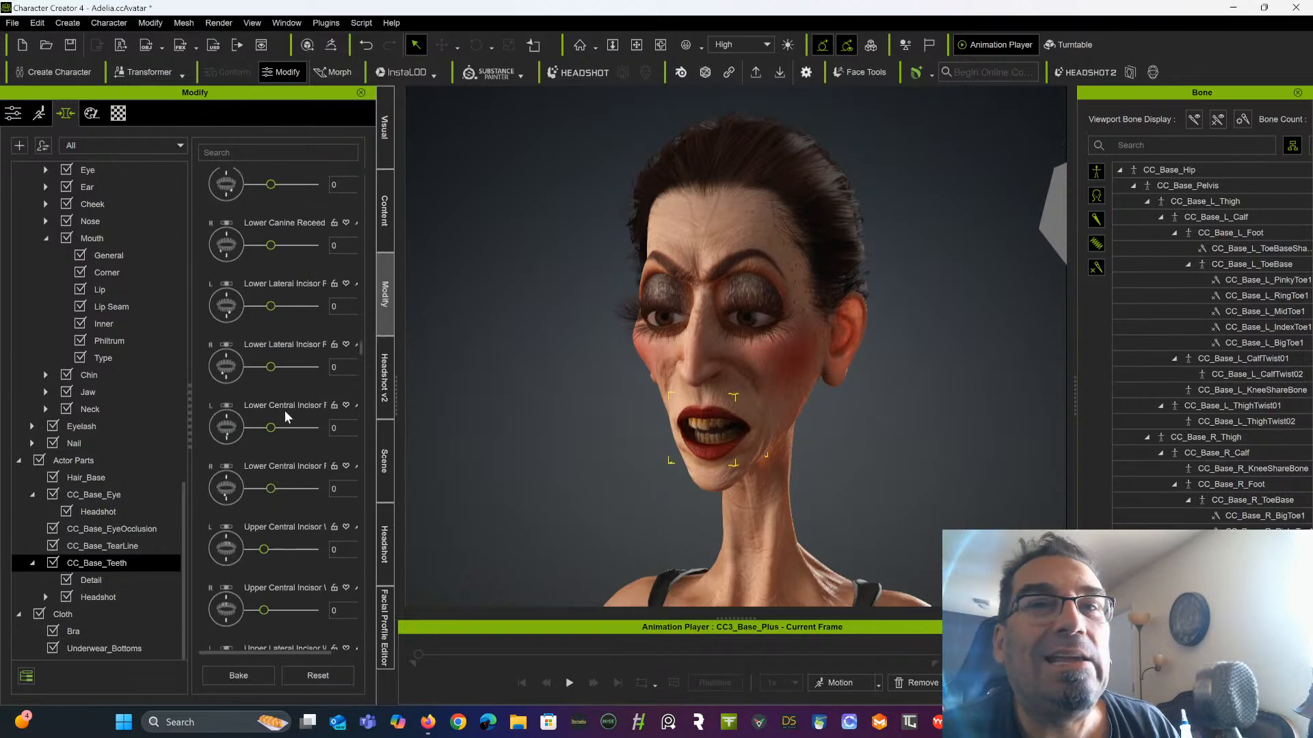
pyautogui.scroll(-3, 283, 462)
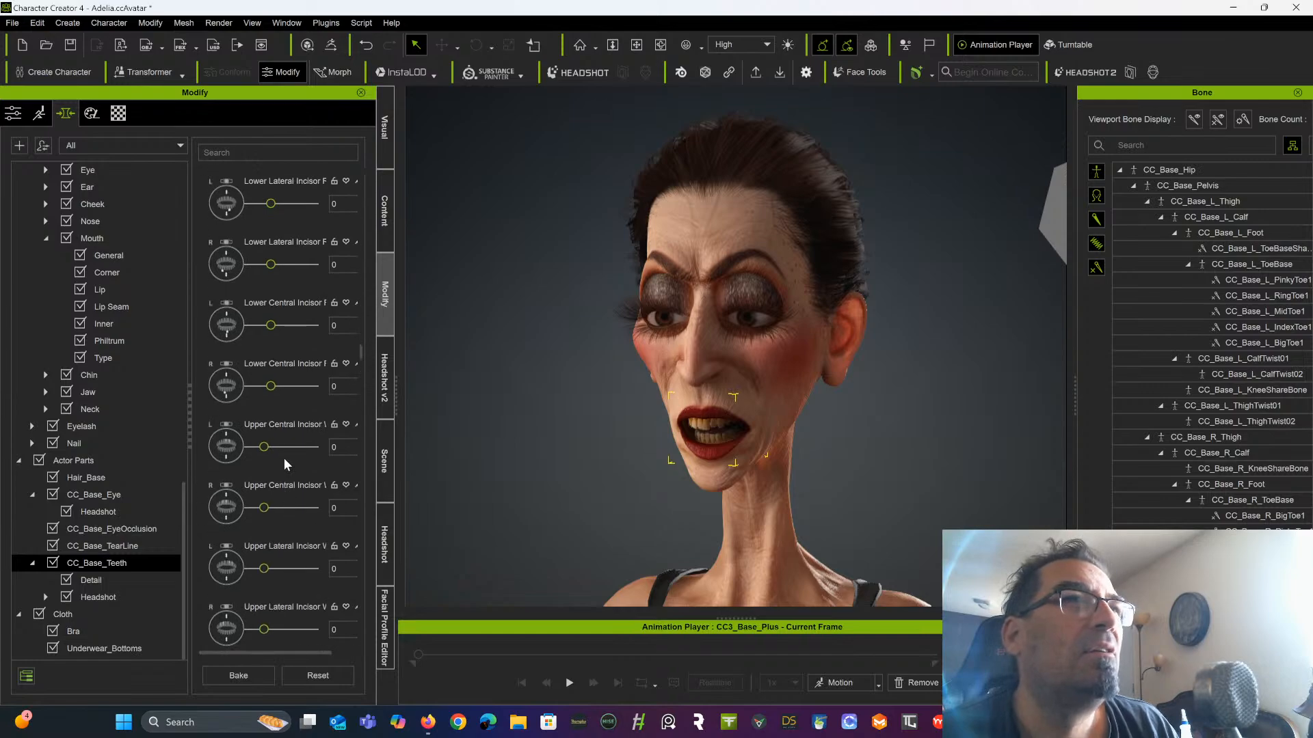
pyautogui.moveTo(265, 448); pyautogui.dragTo(303, 460)
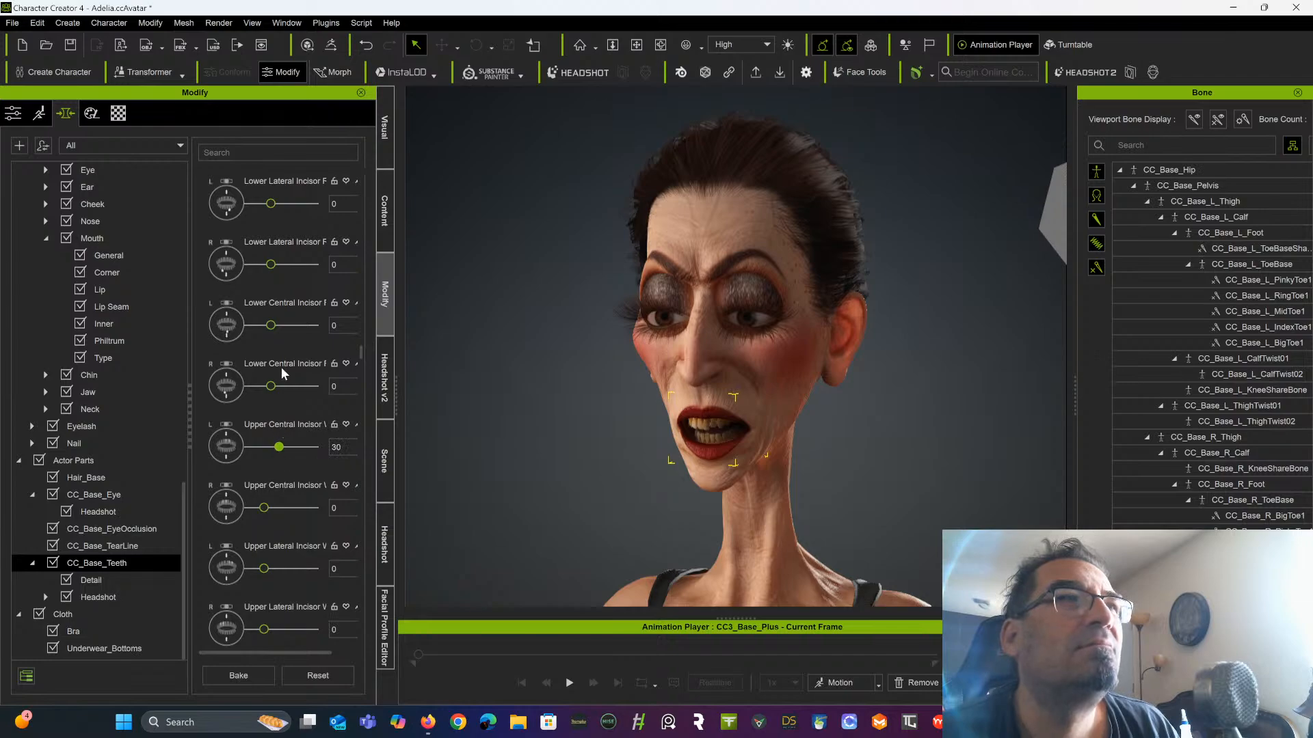
pyautogui.scroll(-2, 279, 520)
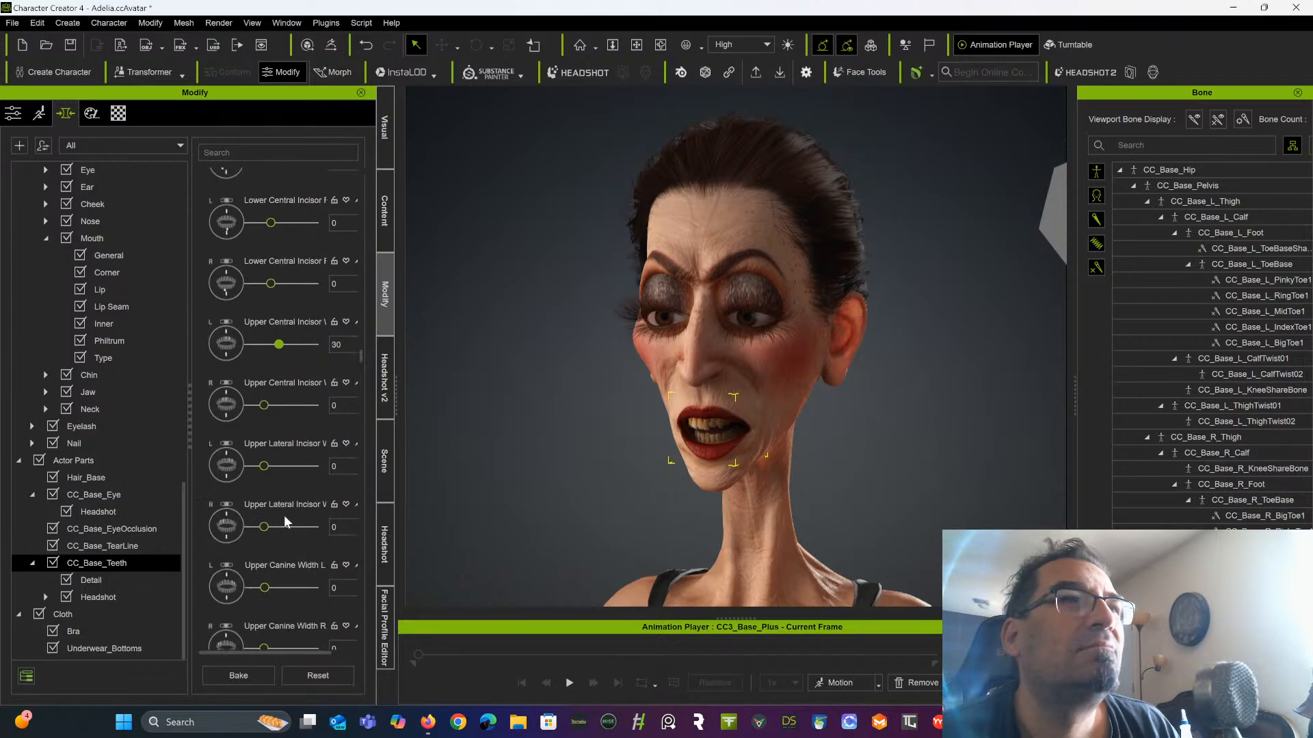
pyautogui.moveTo(265, 466)
pyautogui.mouseDown()
pyautogui.moveTo(297, 467)
pyautogui.moveTo(248, 481)
pyautogui.moveTo(268, 478)
pyautogui.mouseUp()
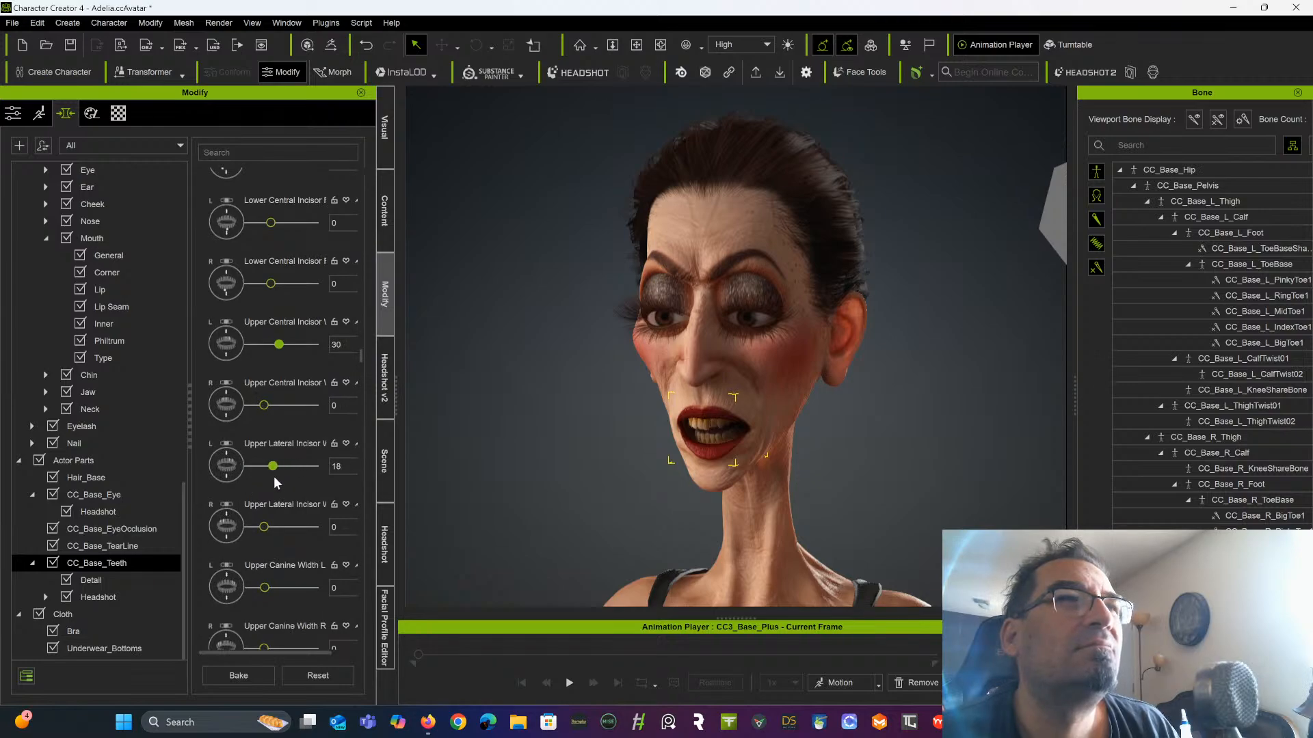
# Set Upper Canine Width L to 15 and Lower Central Incisor Width L to 57
pyautogui.scroll(-3, 273, 489)
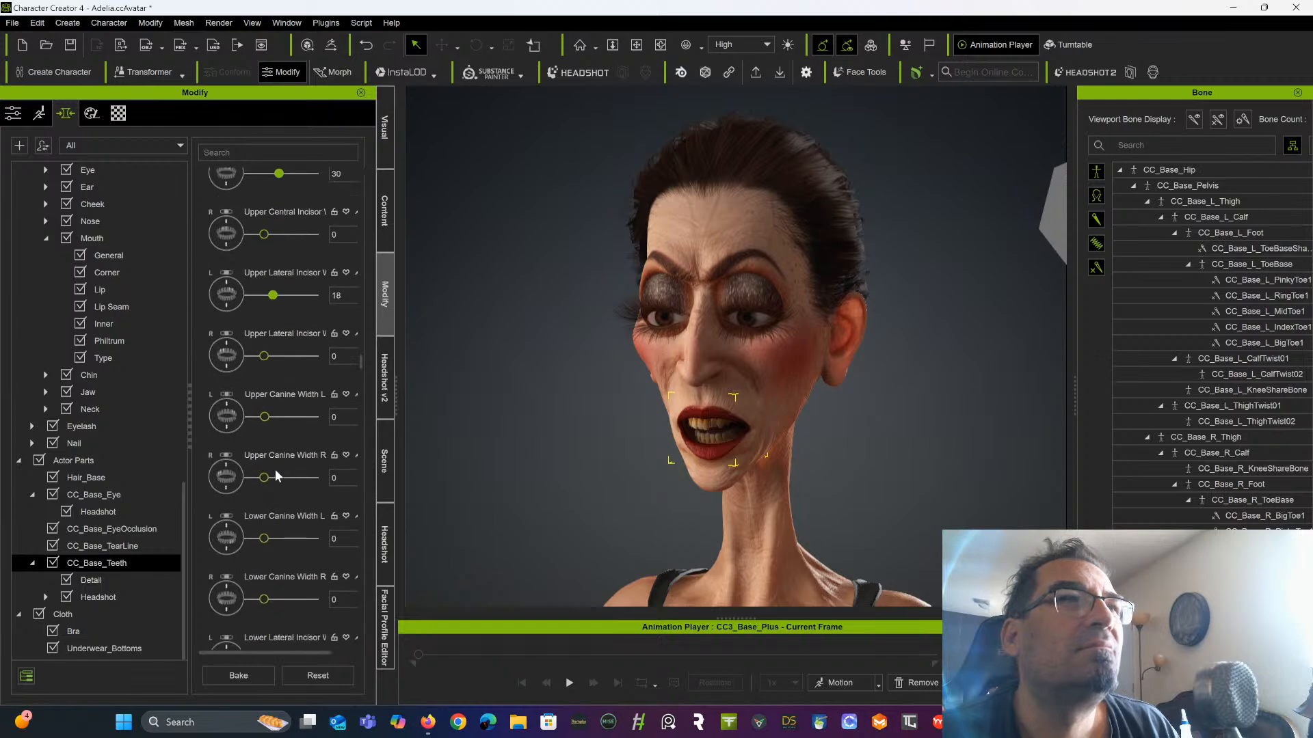
pyautogui.scroll(-1, 273, 478)
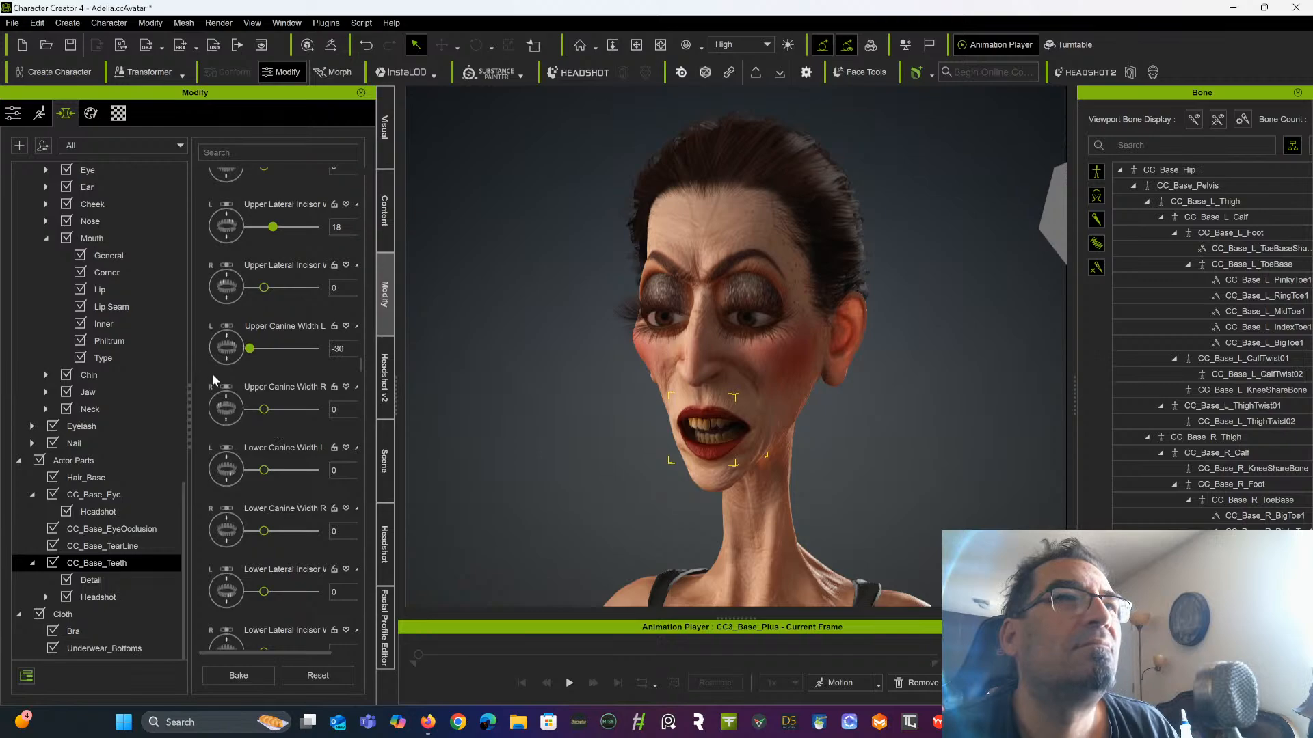
pyautogui.moveTo(254, 370); pyautogui.dragTo(272, 369)
pyautogui.scroll(-1, 277, 478)
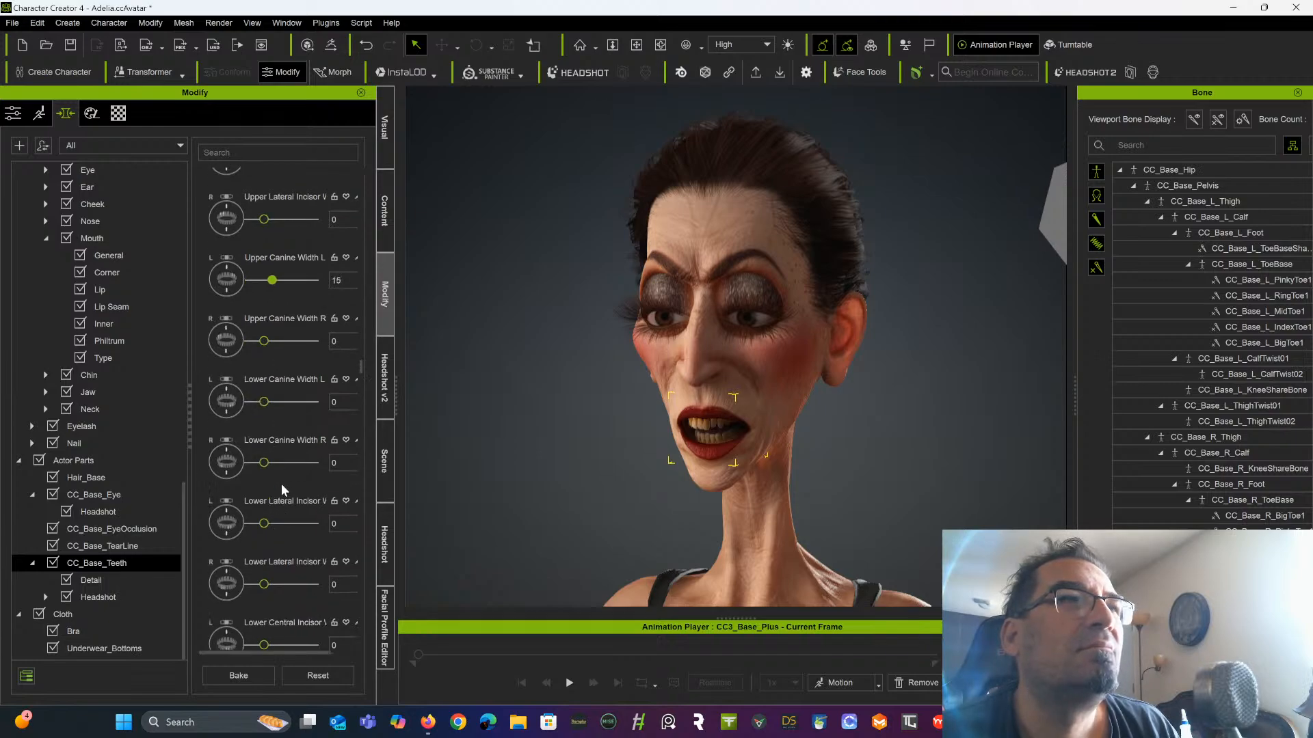
pyautogui.scroll(-4, 281, 483)
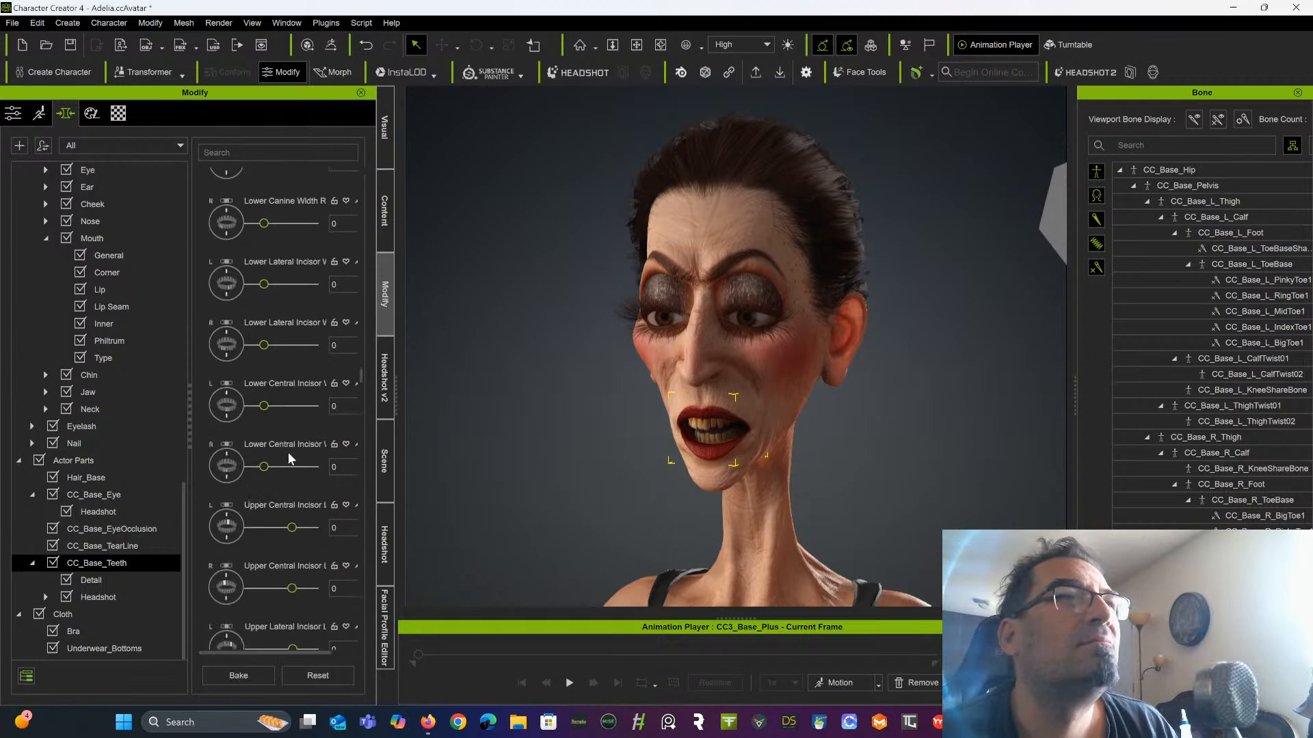
pyautogui.moveTo(264, 406); pyautogui.dragTo(293, 406)
# Widen the Modify panel and narrow its morph category tree to give the teeth sliders and their names more room
pyautogui.scroll(-3, 284, 432)
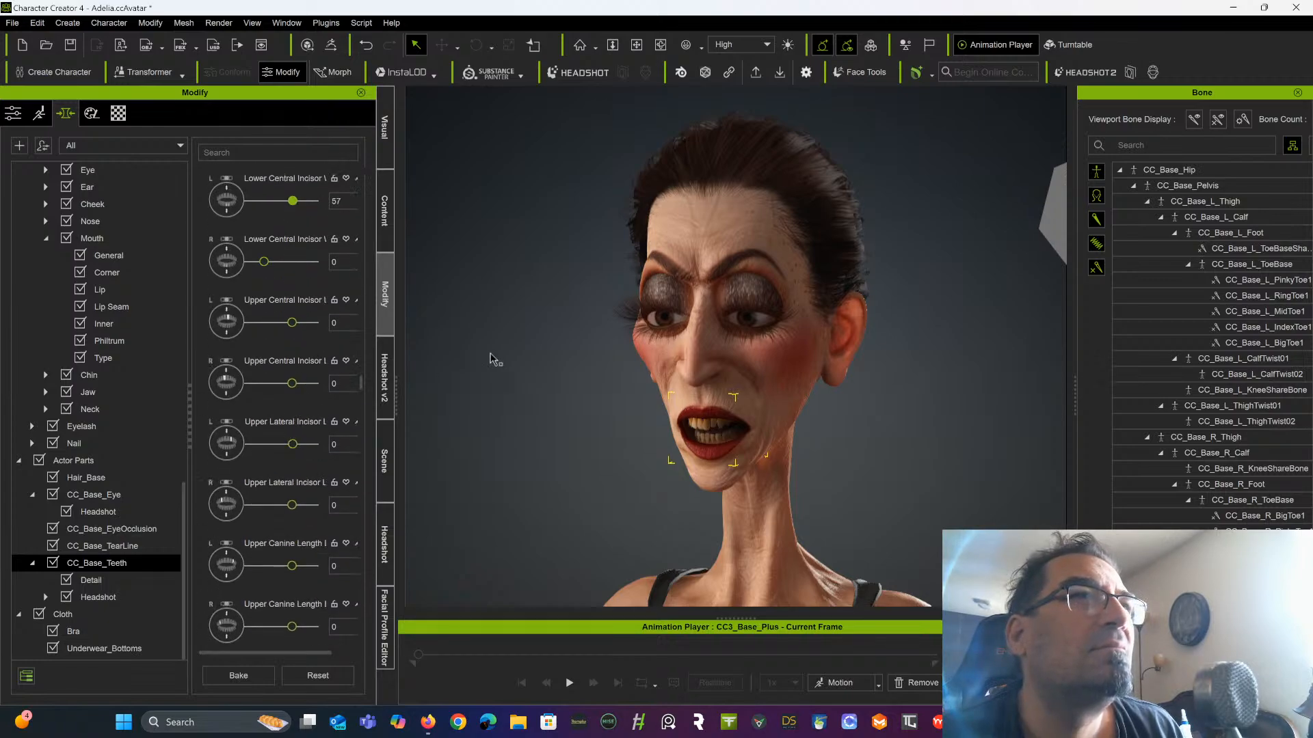
pyautogui.moveTo(402, 388); pyautogui.dragTo(506, 369)
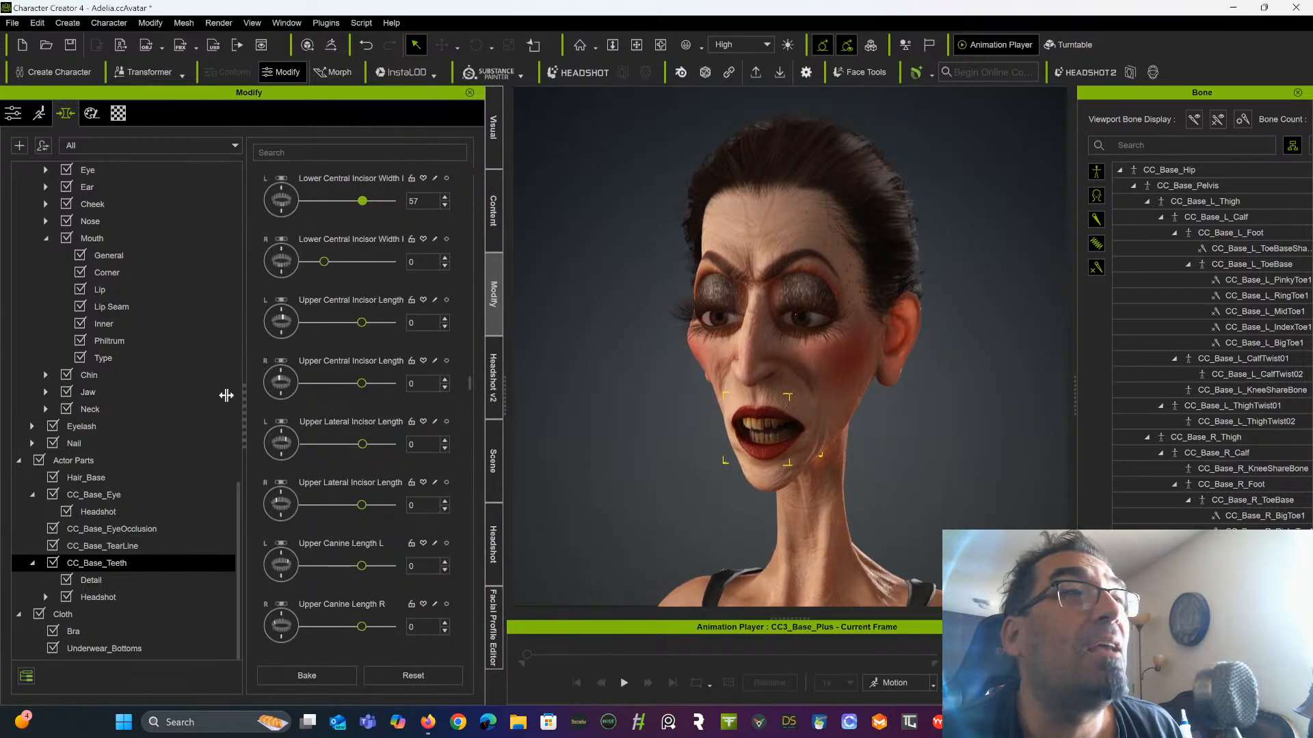
pyautogui.moveTo(226, 396); pyautogui.dragTo(179, 391)
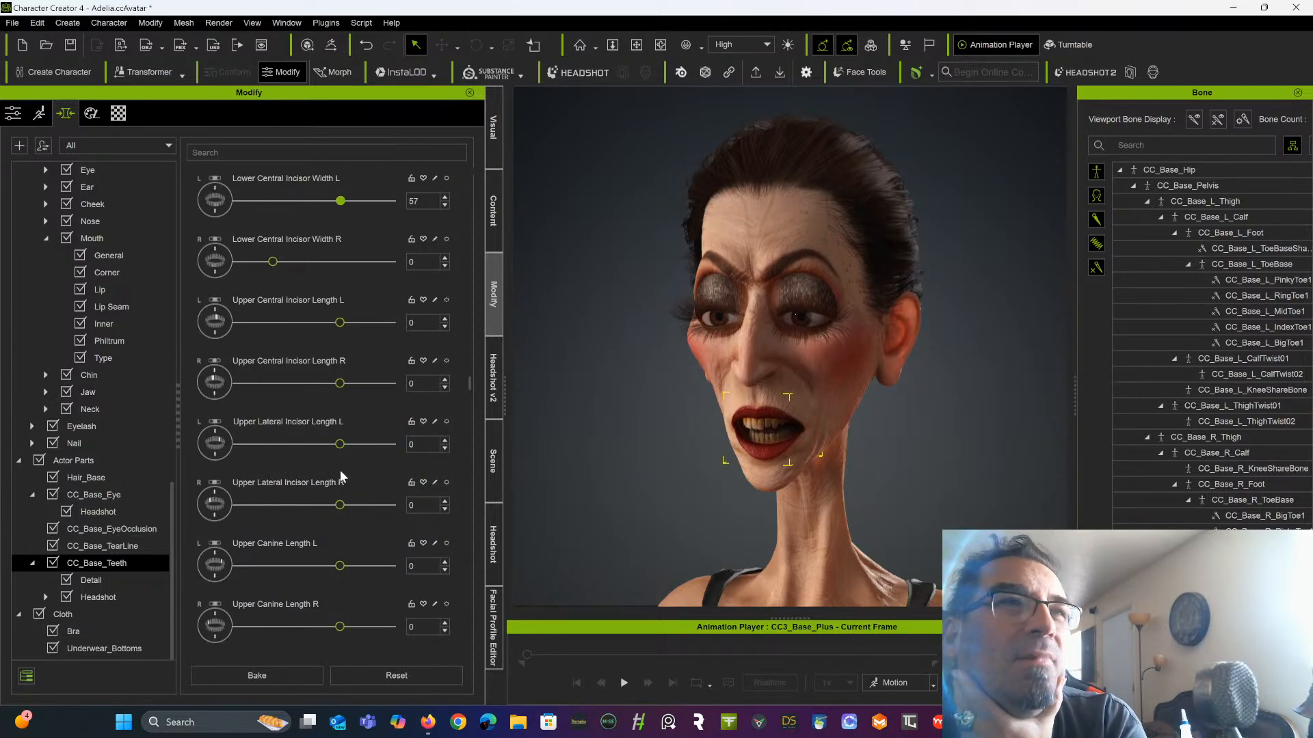
# Set Upper Canine Move Front L to 100 and Upper Lateral Incisor Move Front R to 82
pyautogui.scroll(-3, 339, 470)
pyautogui.scroll(-5, 327, 449)
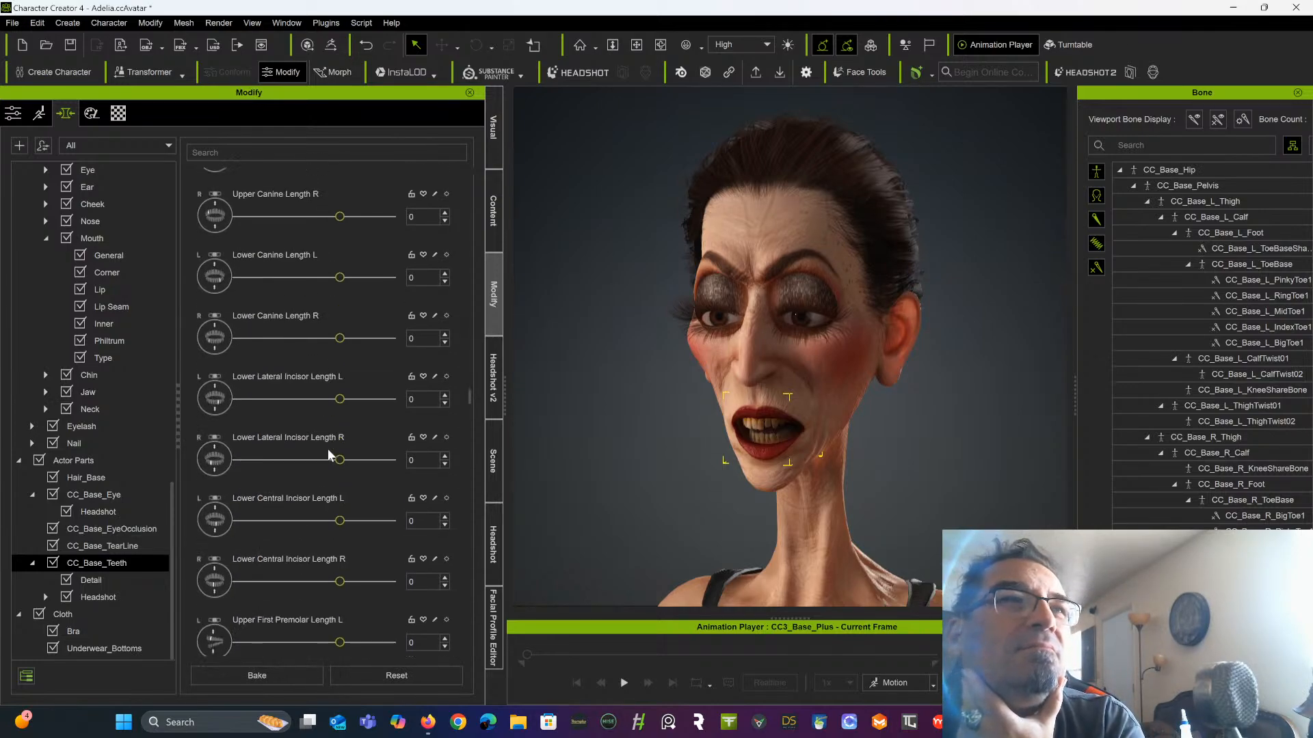
pyautogui.scroll(-3, 343, 366)
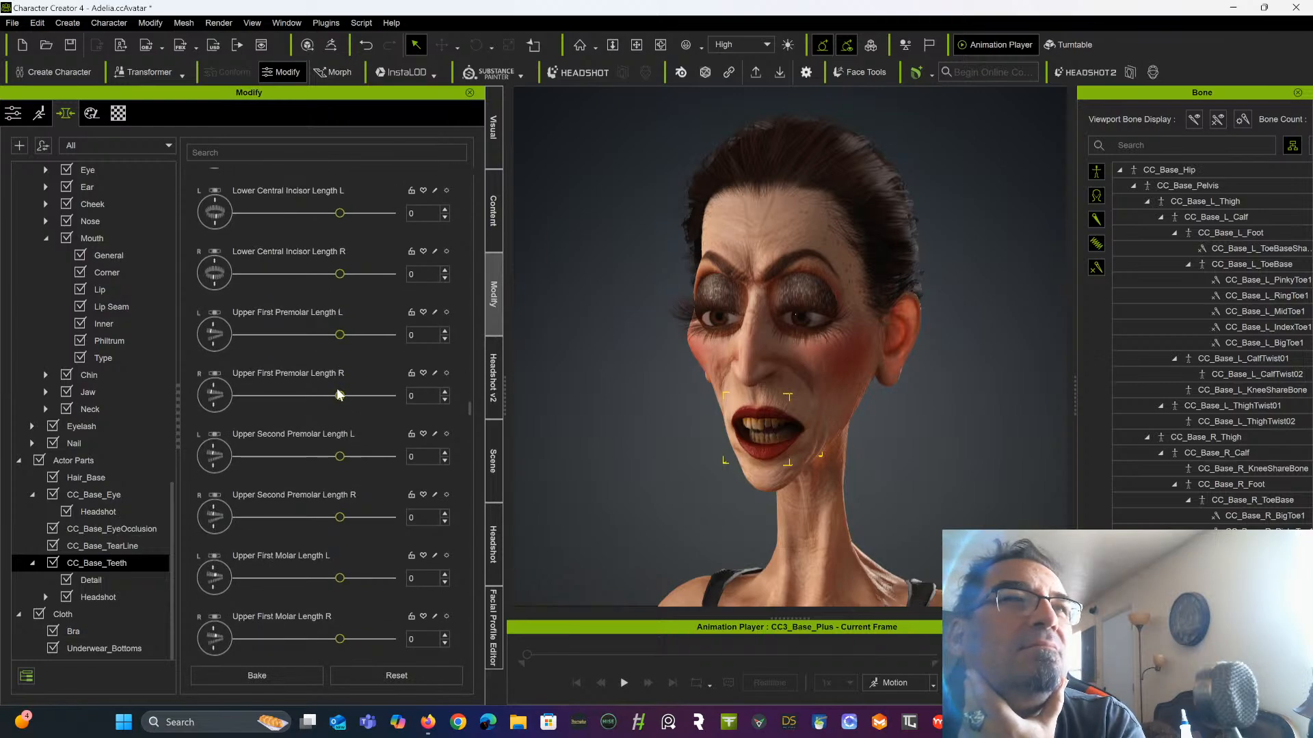
pyautogui.scroll(-6, 337, 396)
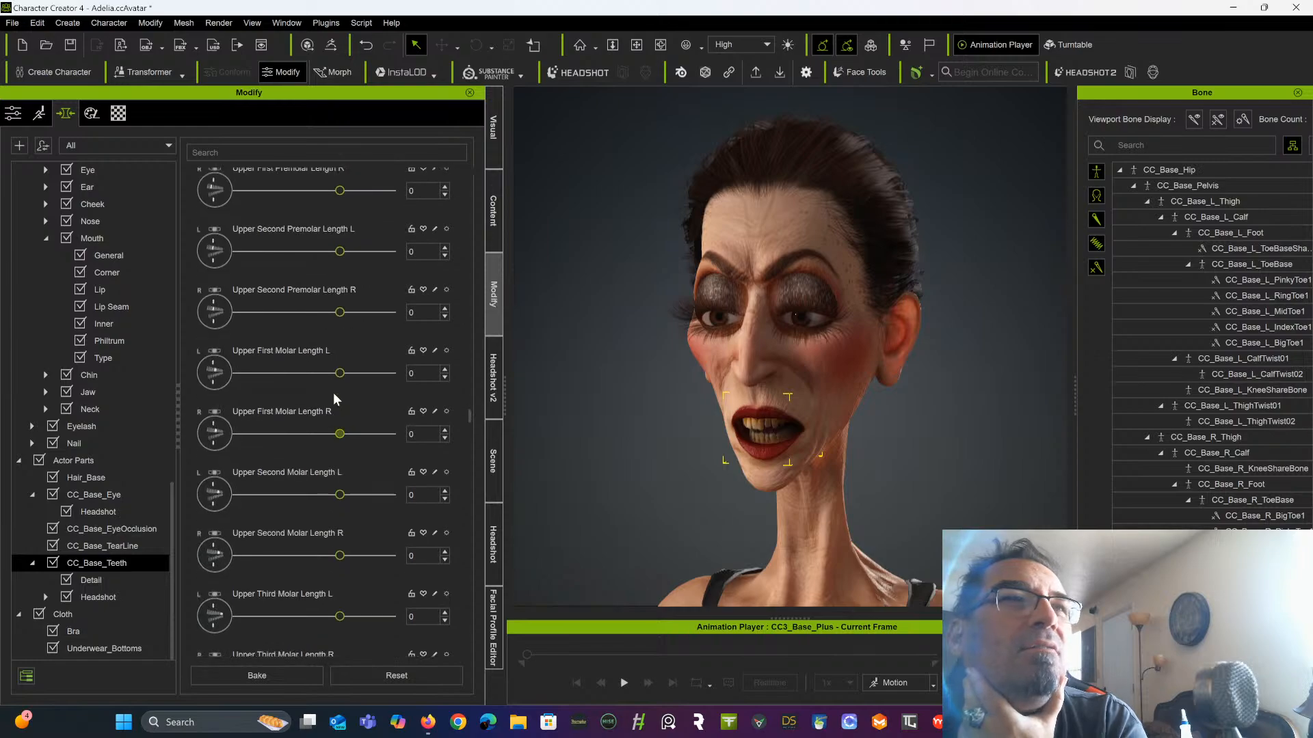
pyautogui.scroll(-9, 334, 392)
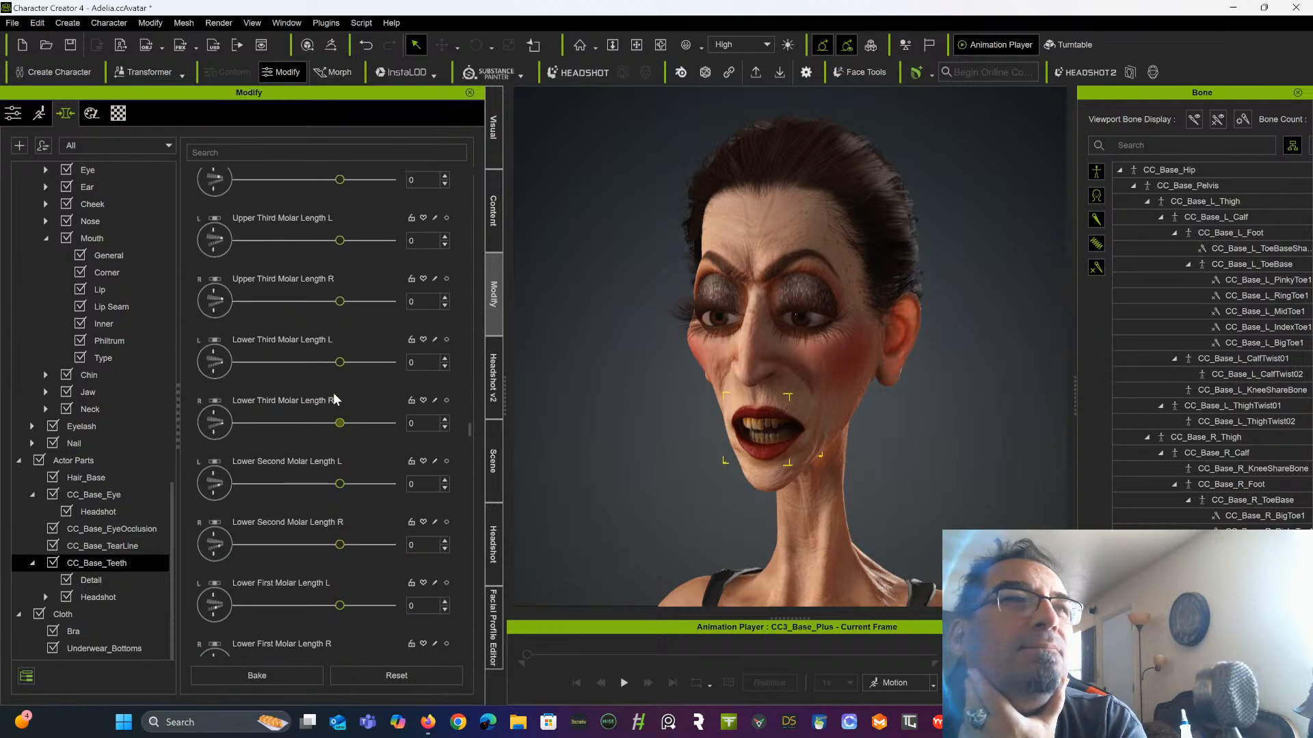
pyautogui.scroll(-4, 333, 393)
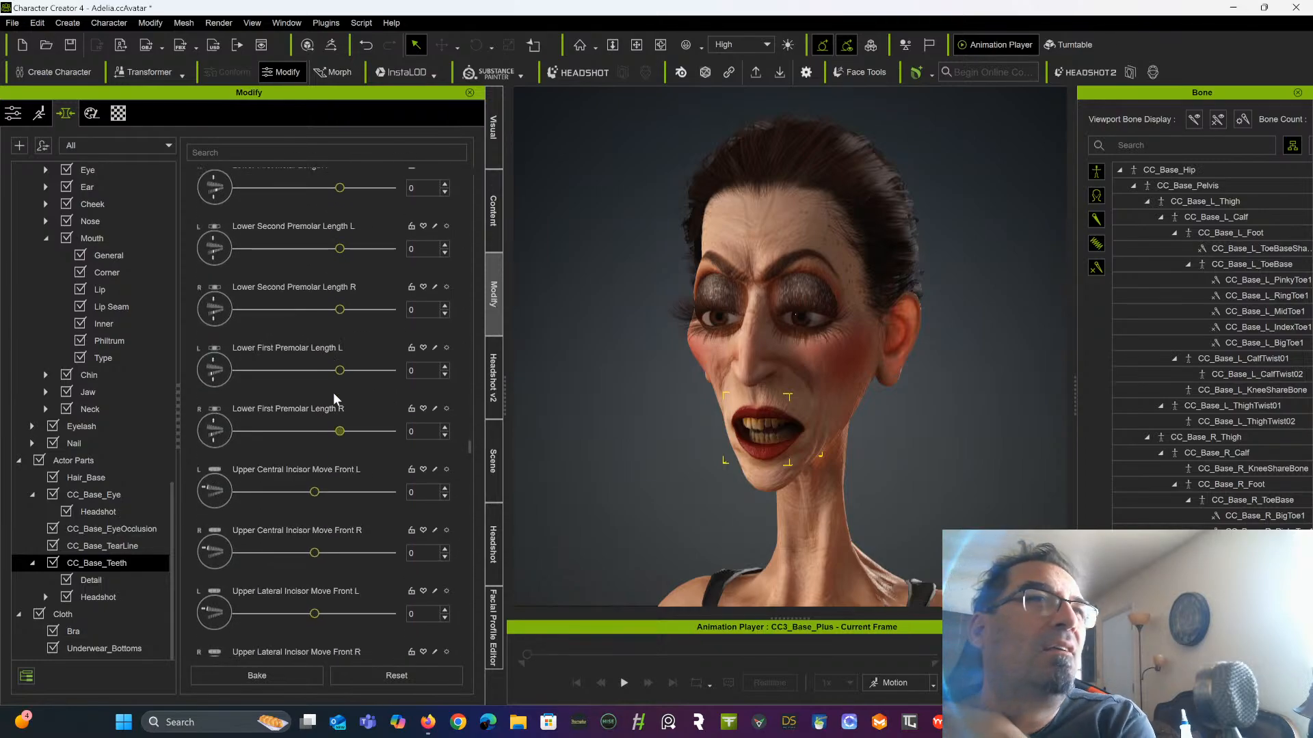
pyautogui.scroll(-5, 334, 392)
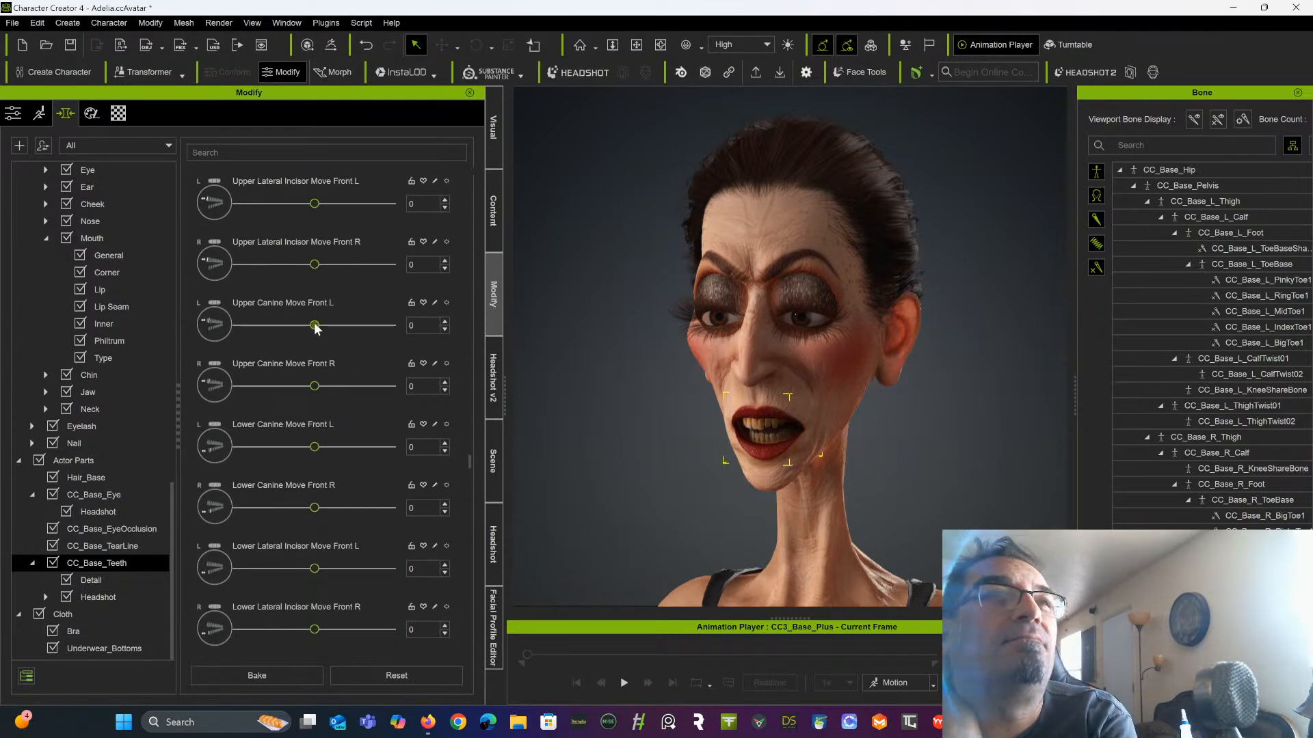
pyautogui.moveTo(316, 331); pyautogui.dragTo(421, 330)
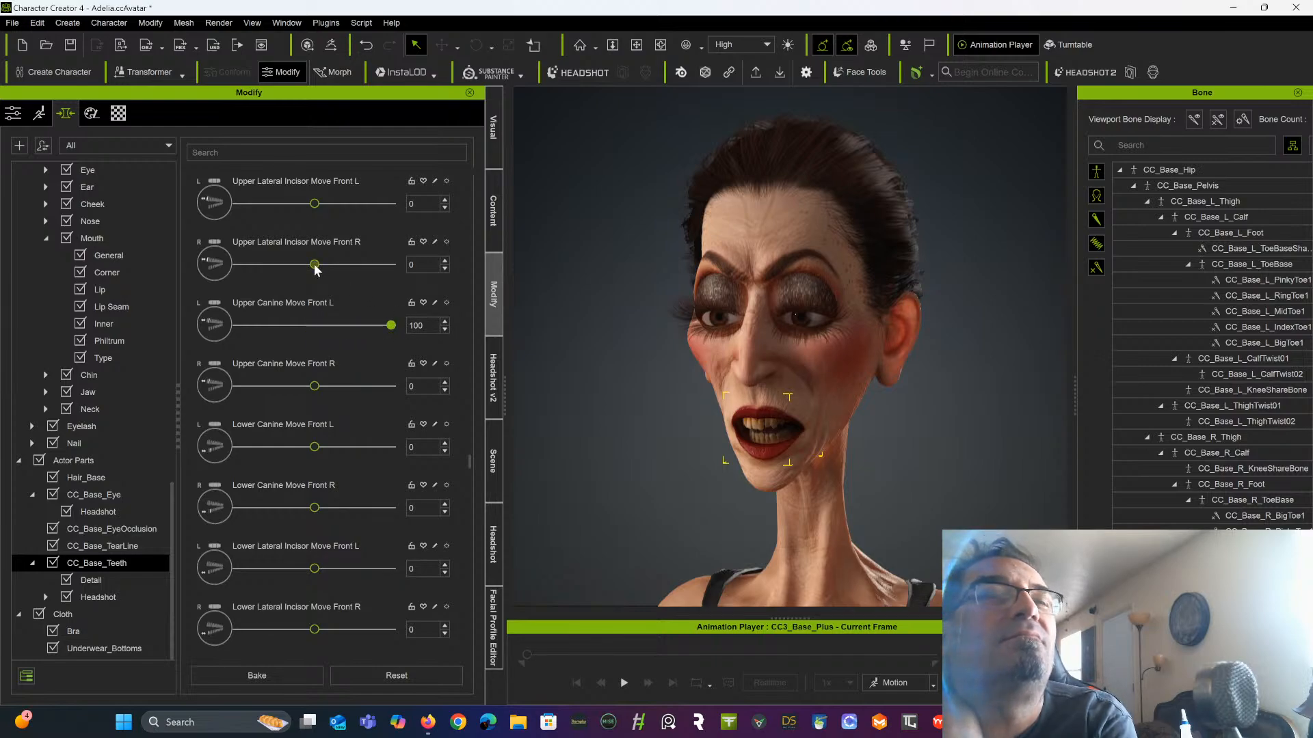
pyautogui.moveTo(317, 269); pyautogui.dragTo(377, 268)
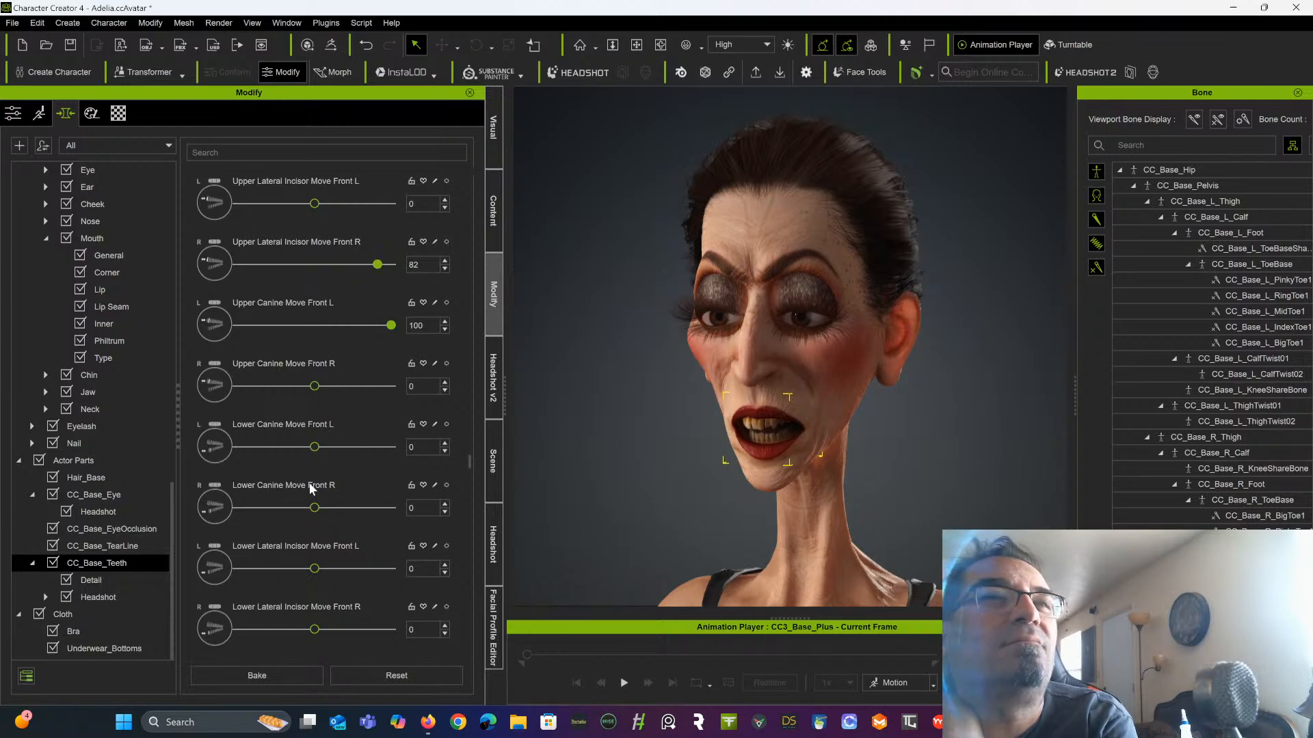
# Set the Lower Central Incisor Move Side L morph to 73
pyautogui.scroll(-3, 314, 478)
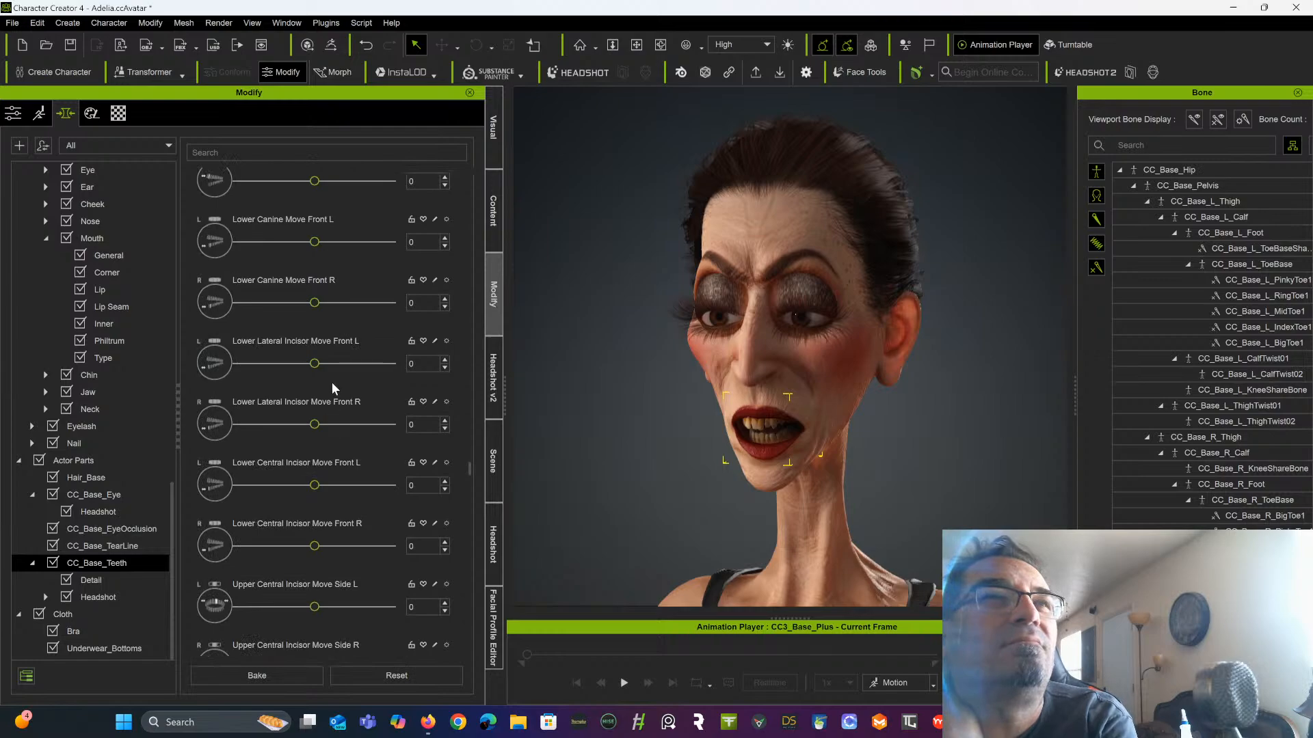
pyautogui.scroll(-3, 345, 475)
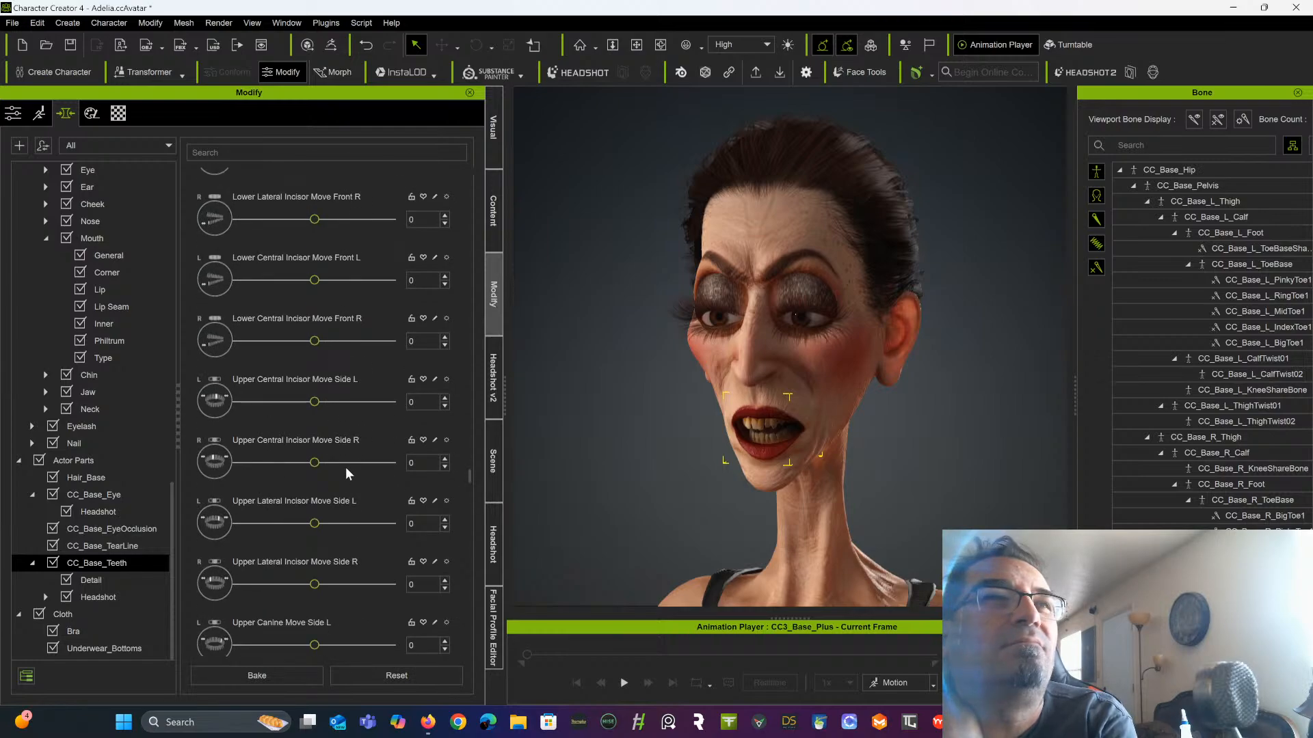
pyautogui.scroll(-3, 339, 471)
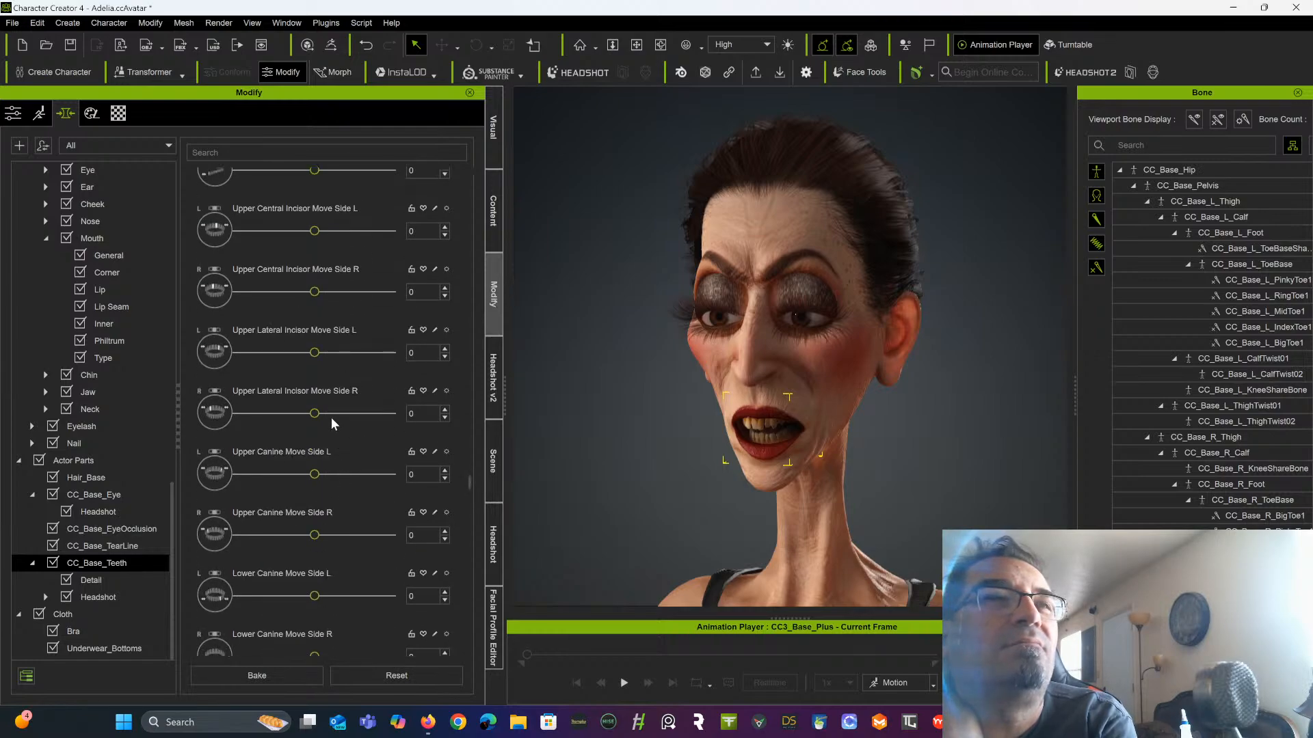
pyautogui.scroll(-3, 331, 417)
pyautogui.scroll(-3, 331, 417)
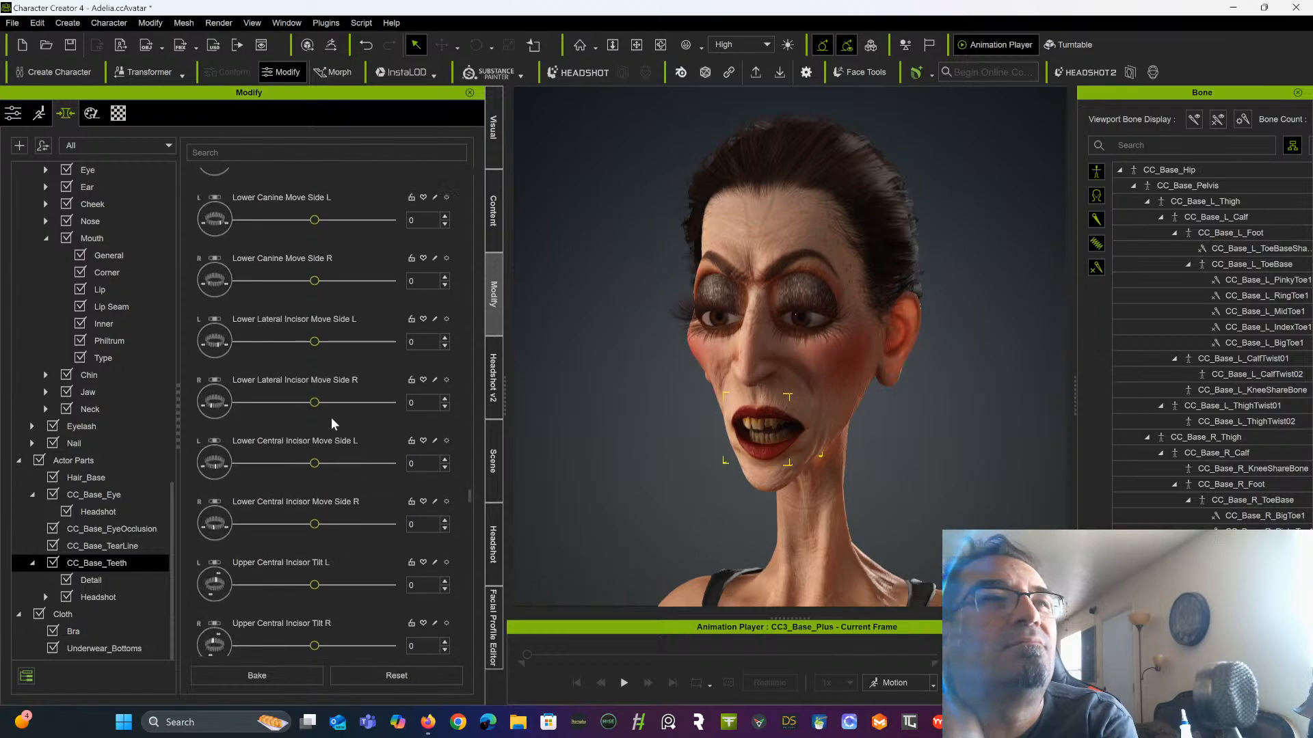
pyautogui.scroll(-5, 331, 417)
pyautogui.scroll(5, 331, 417)
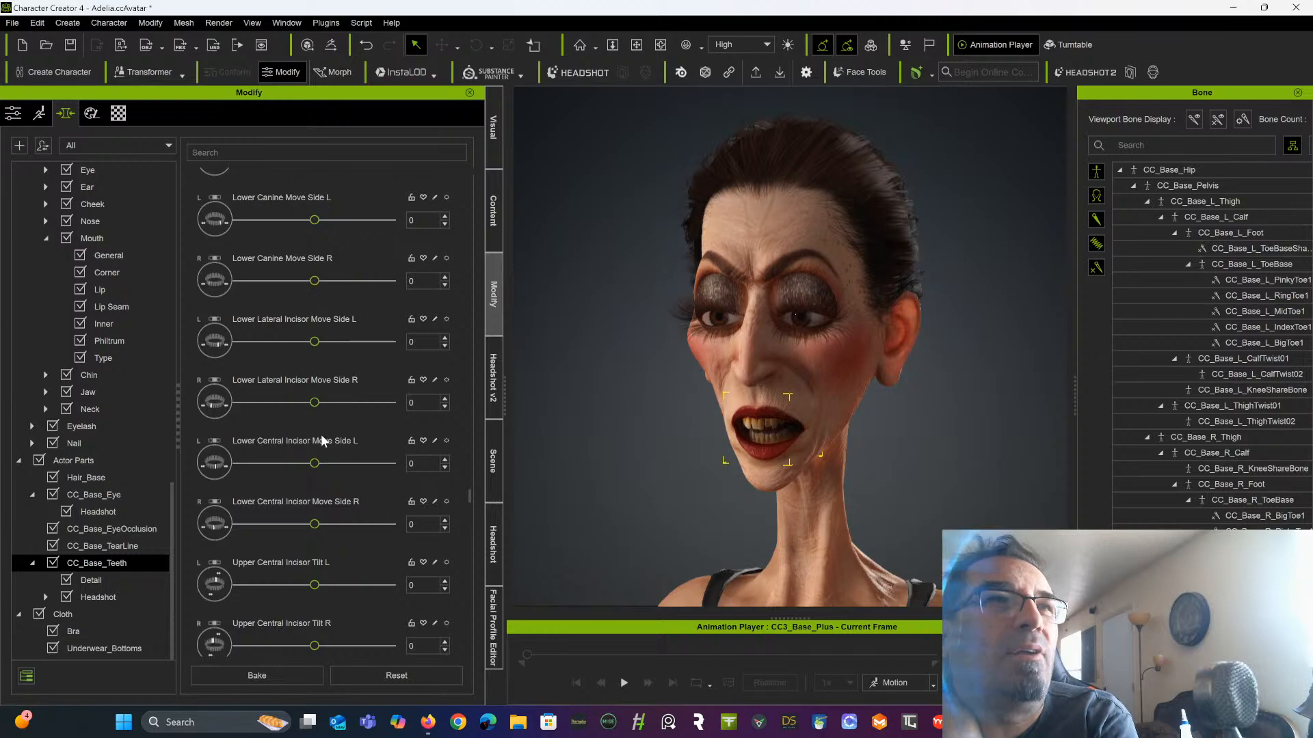
pyautogui.moveTo(314, 464); pyautogui.dragTo(371, 464)
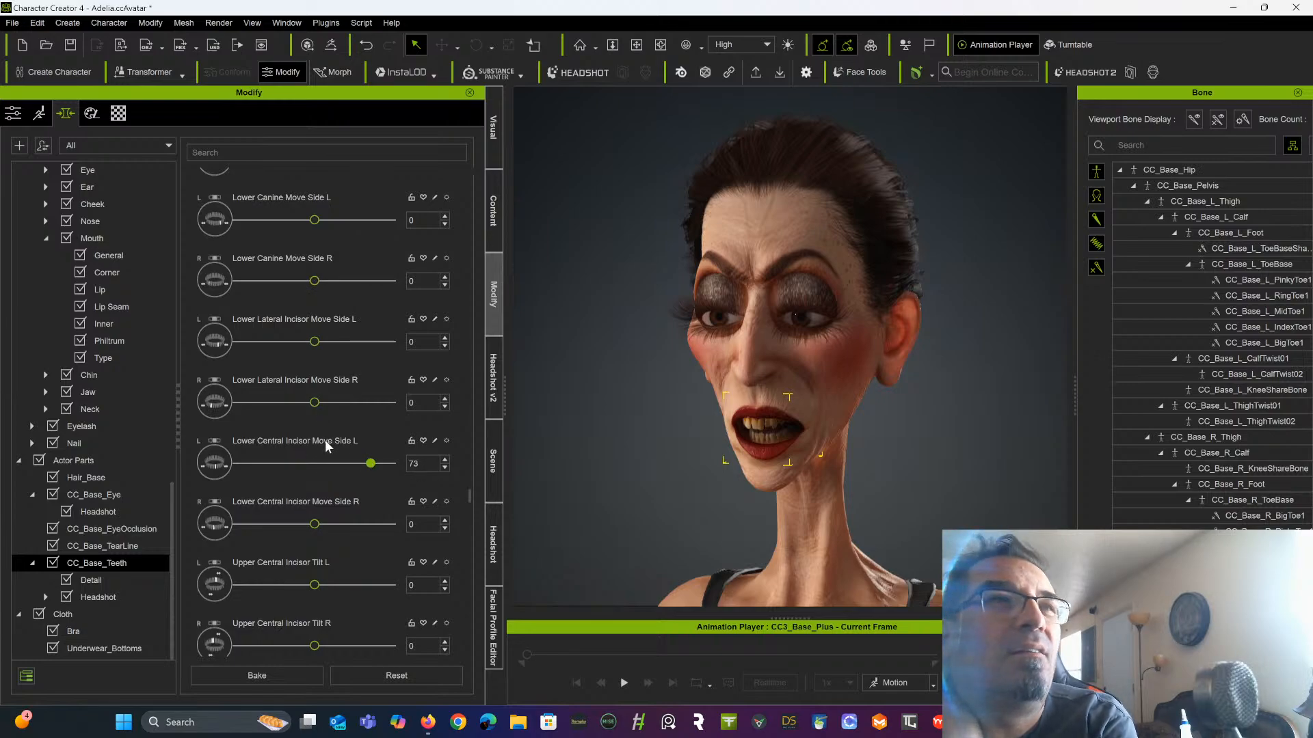
# Increase the Upper Canine Tilt R morph slightly to tilt that upper canine
pyautogui.scroll(-6, 322, 424)
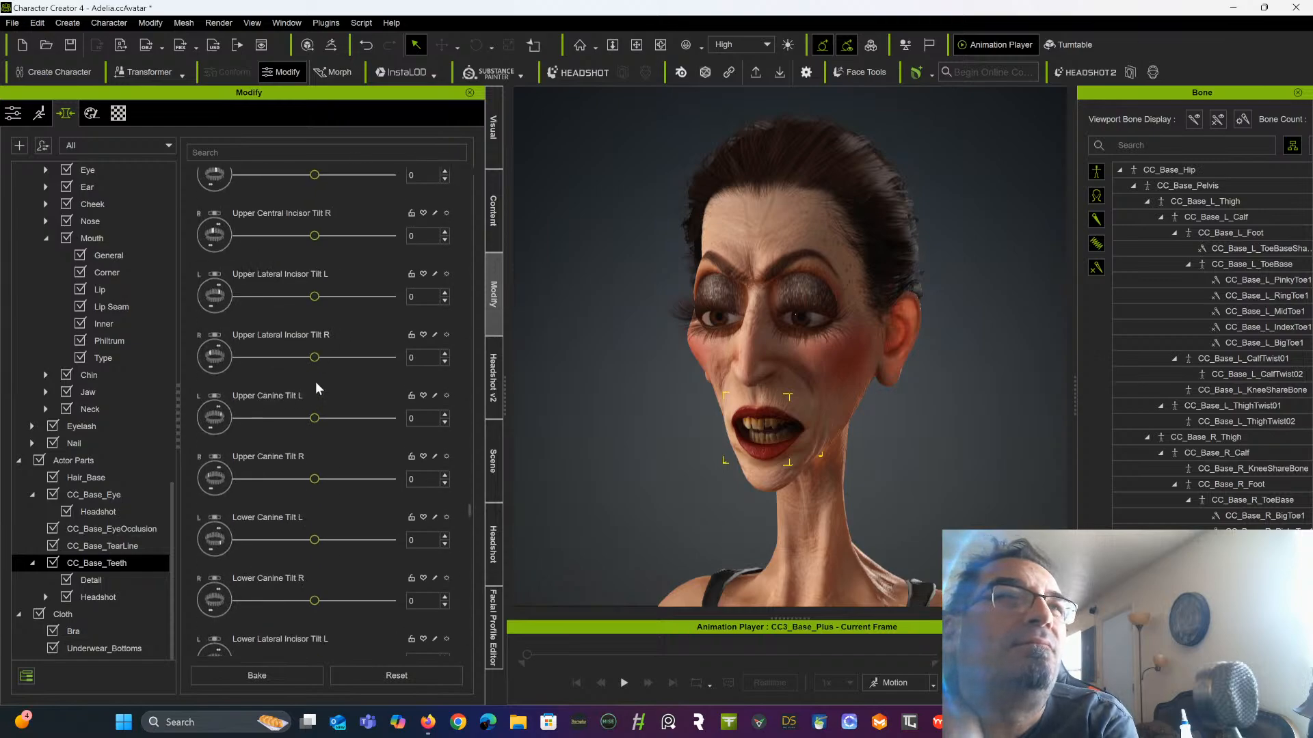
pyautogui.scroll(-5, 315, 382)
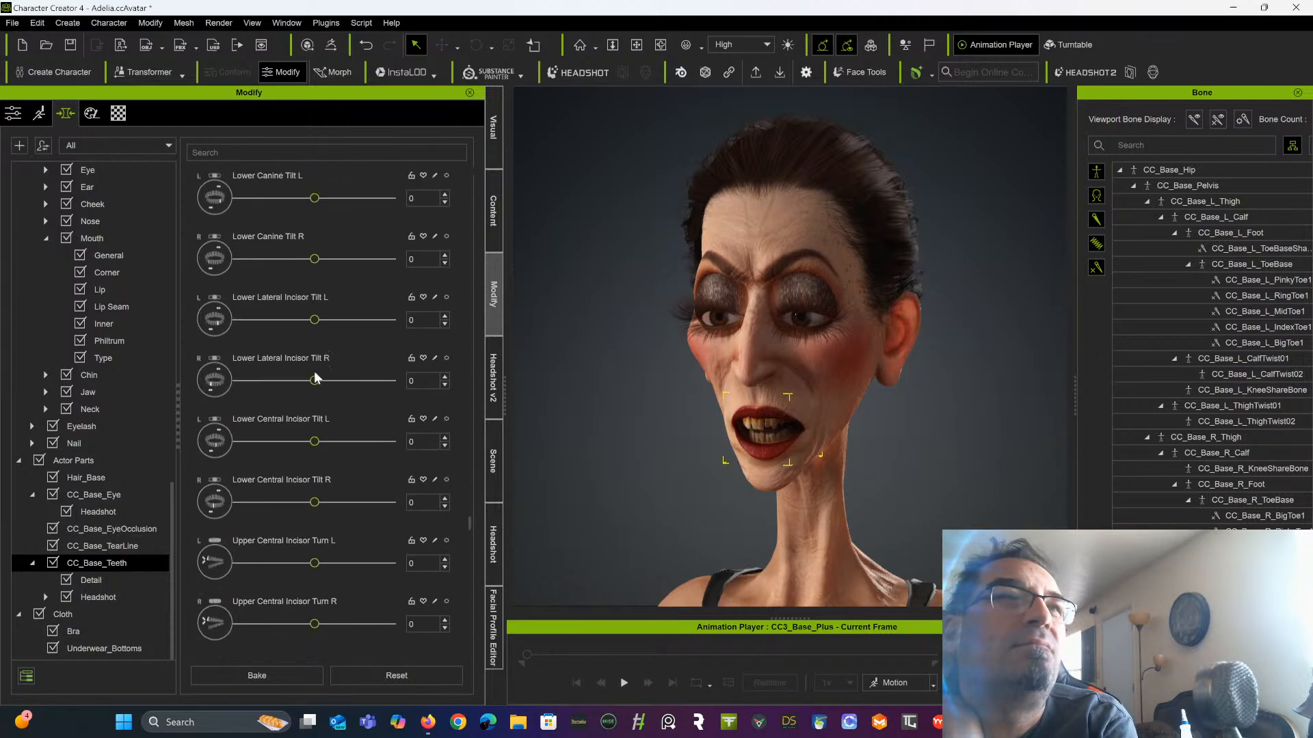
pyautogui.scroll(2, 315, 377)
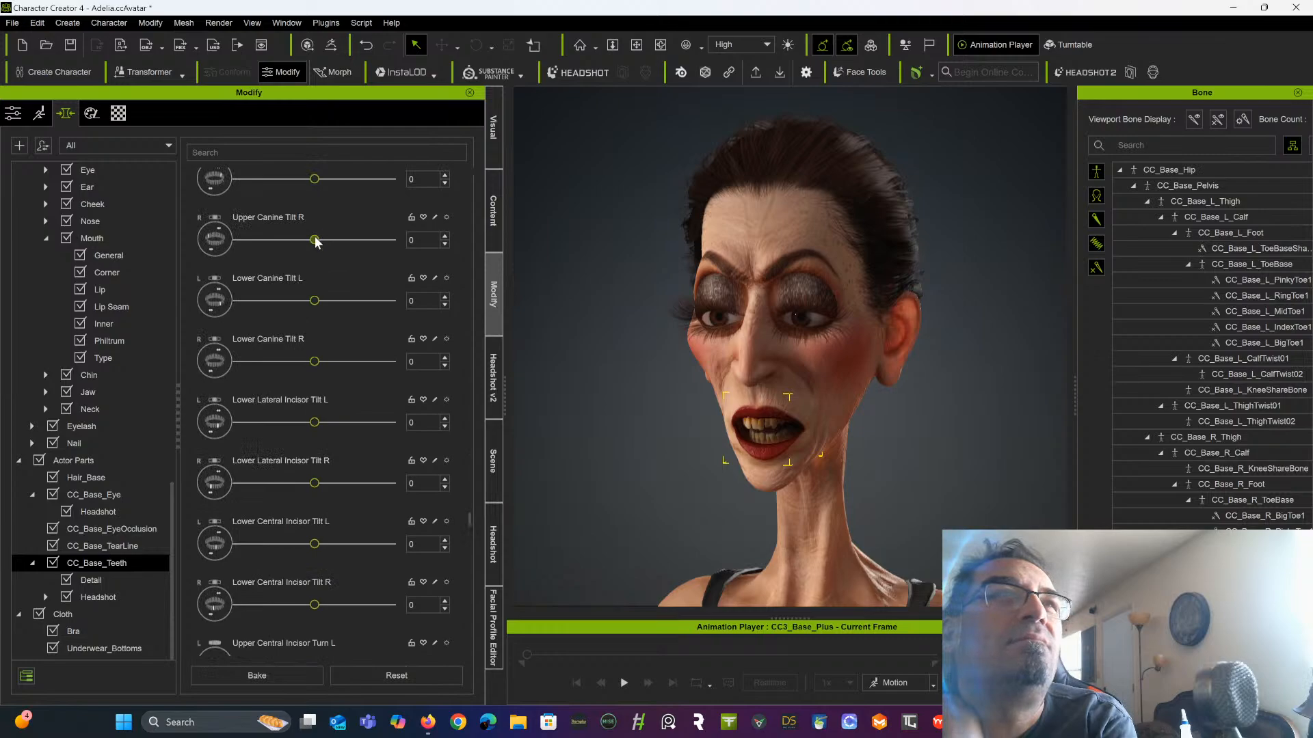
pyautogui.moveTo(314, 240); pyautogui.dragTo(343, 244)
# Set the Lower Central Incisor Turn R morph to -6
pyautogui.scroll(-2, 327, 315)
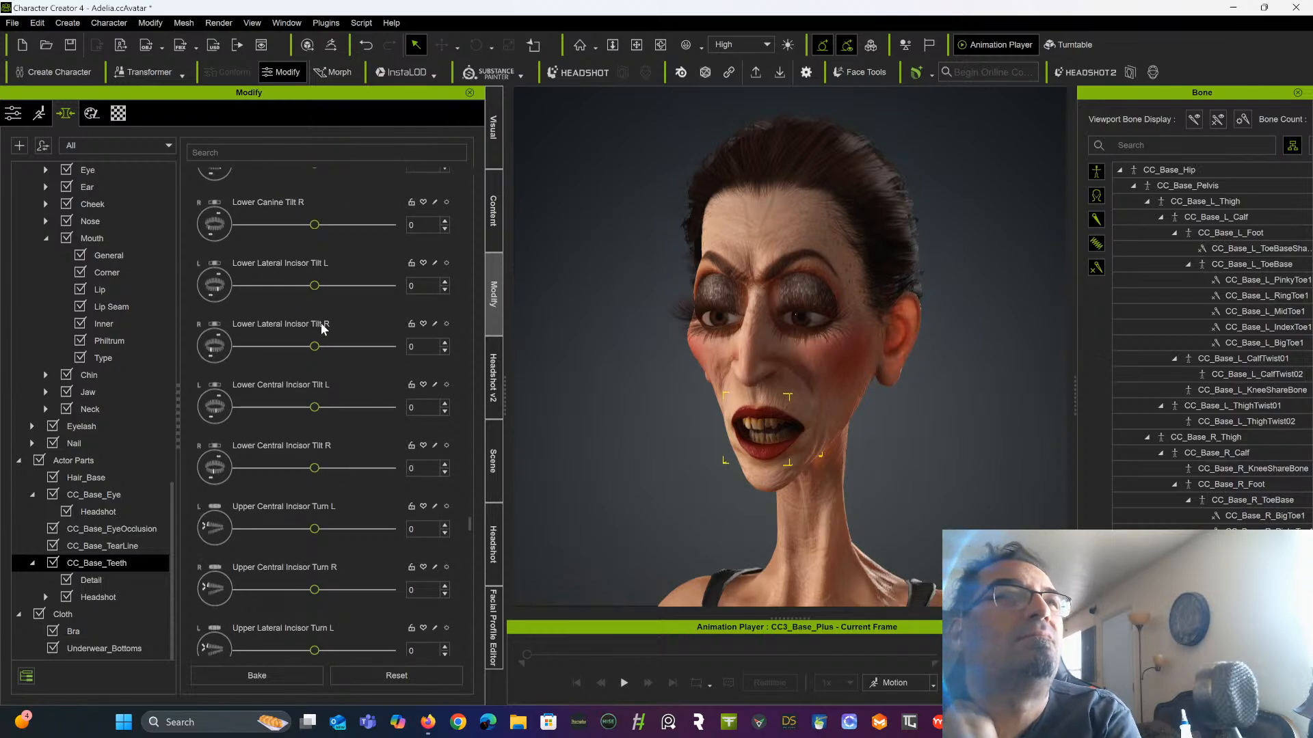
pyautogui.scroll(-2, 322, 326)
pyautogui.scroll(-2, 322, 322)
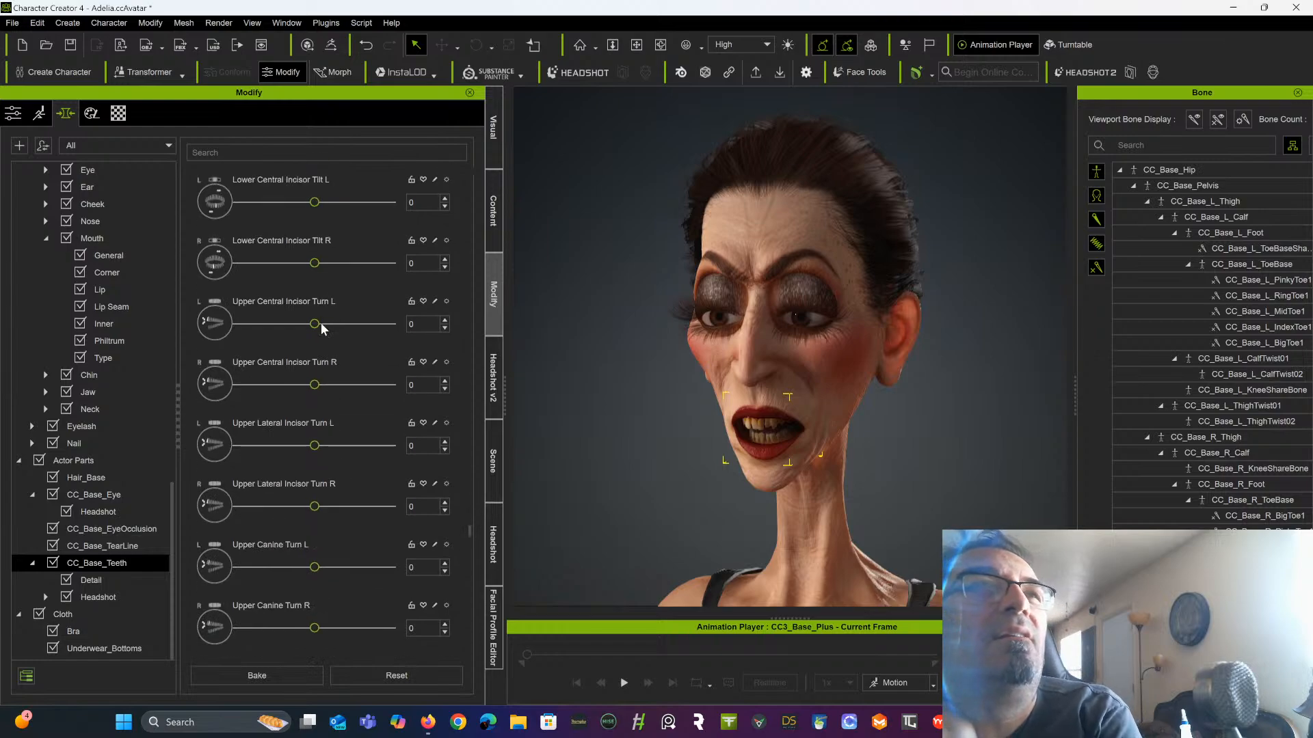
pyautogui.scroll(-4, 327, 404)
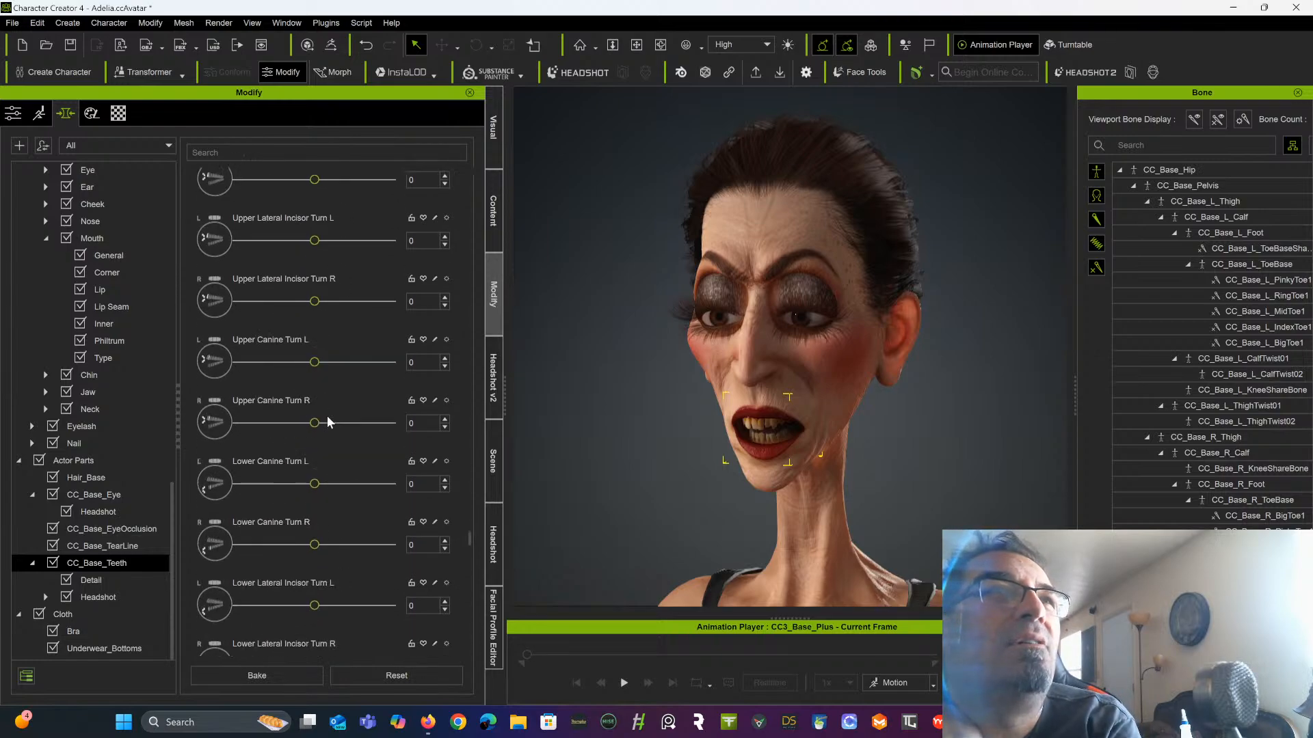
pyautogui.scroll(-5, 328, 420)
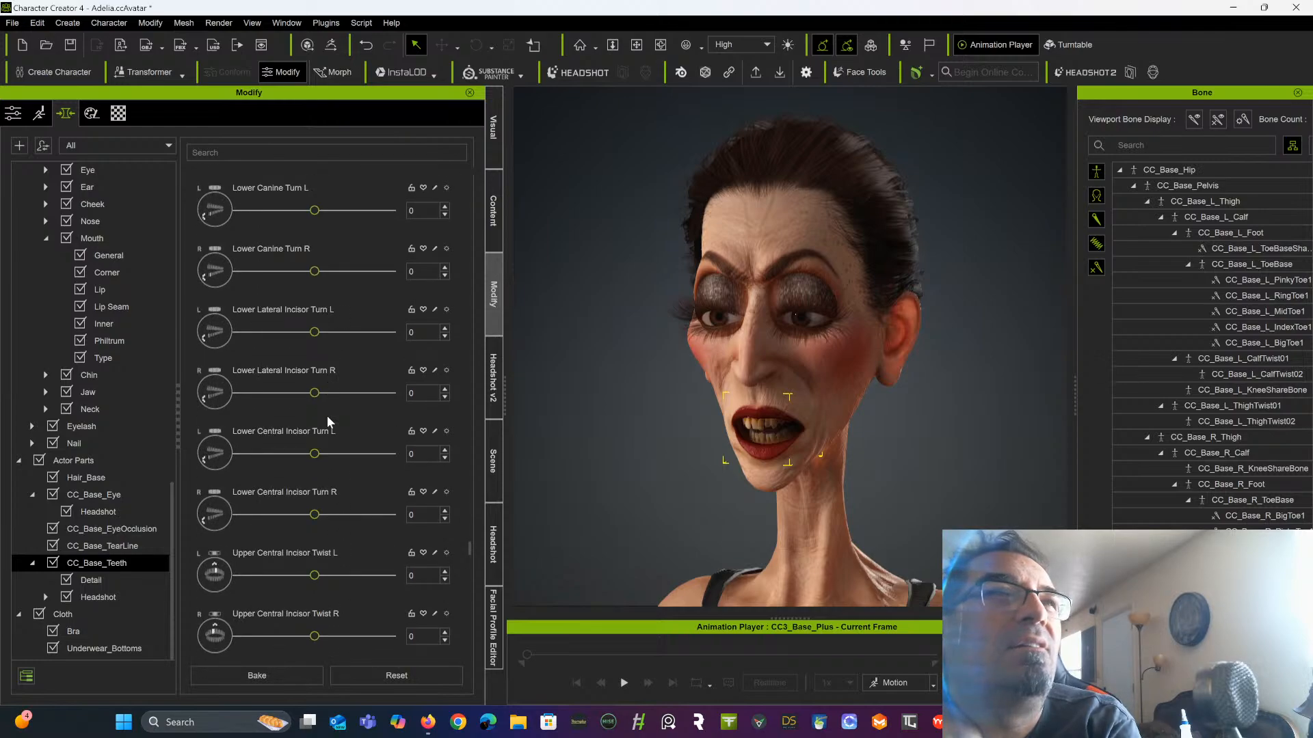
pyautogui.scroll(-3, 326, 415)
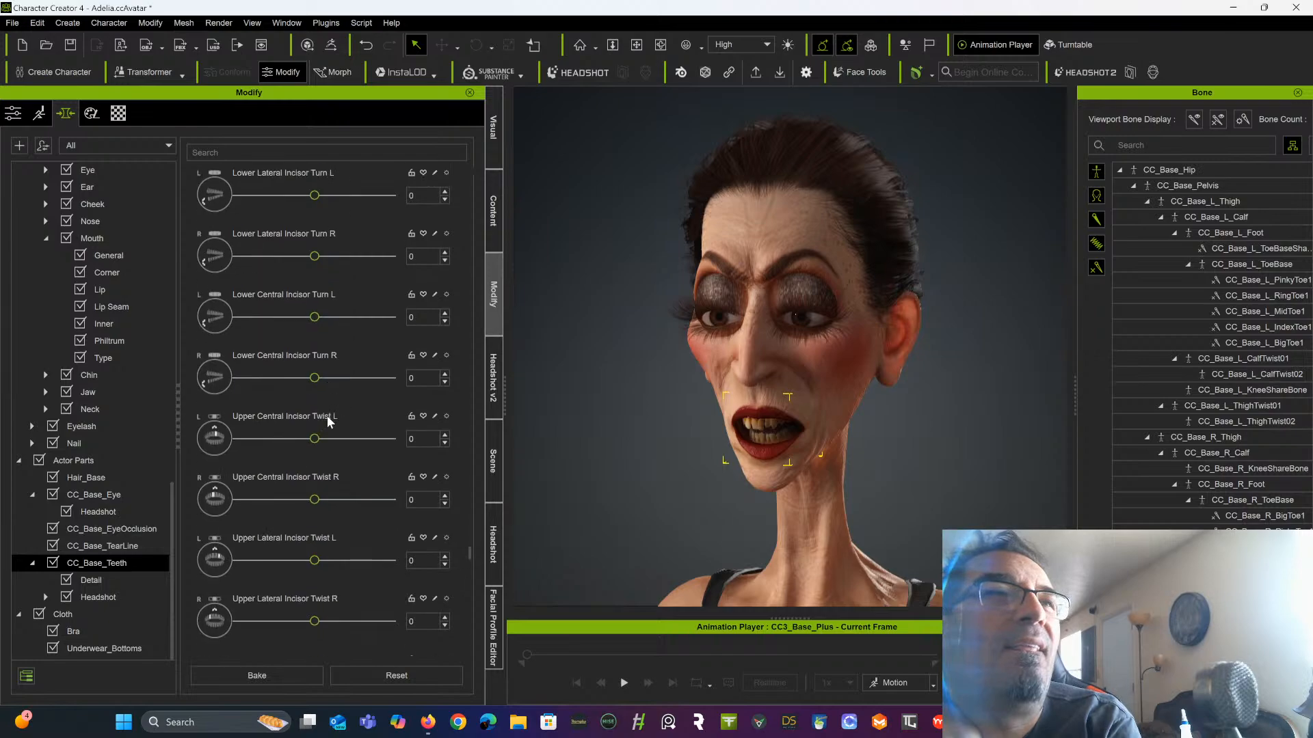
pyautogui.moveTo(316, 345)
pyautogui.mouseDown()
pyautogui.moveTo(354, 347)
pyautogui.moveTo(288, 355)
pyautogui.moveTo(313, 354)
pyautogui.mouseUp()
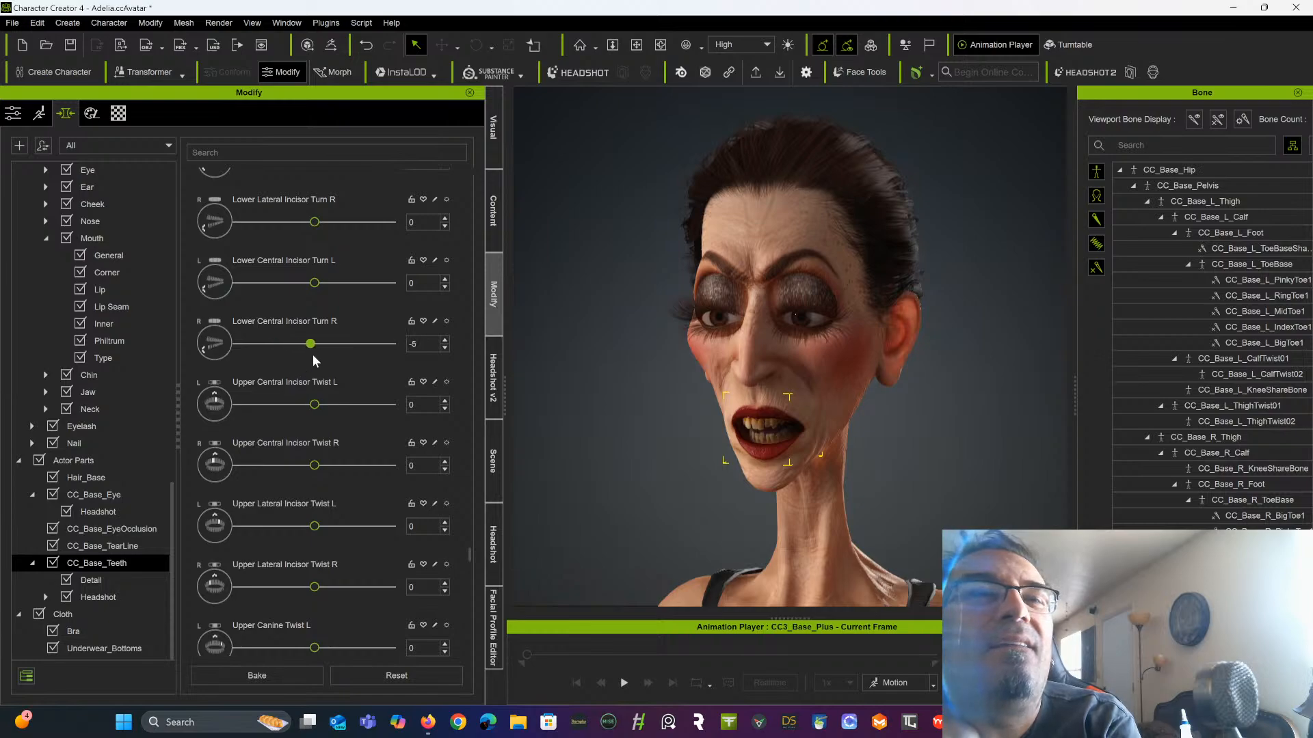
# Chip the right upper central incisor by setting its Inner Chip R to 11 and Outer Chip R to 55
pyautogui.scroll(-4, 338, 453)
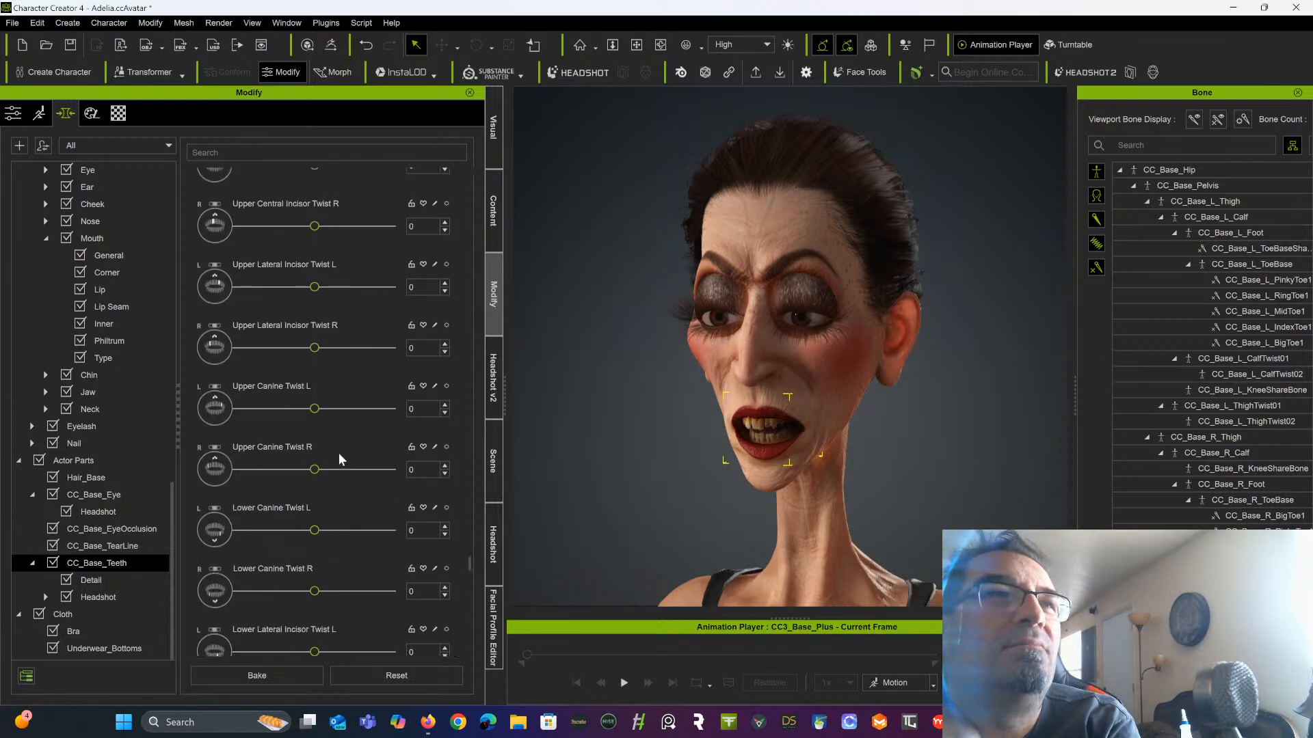
pyautogui.scroll(-7, 338, 452)
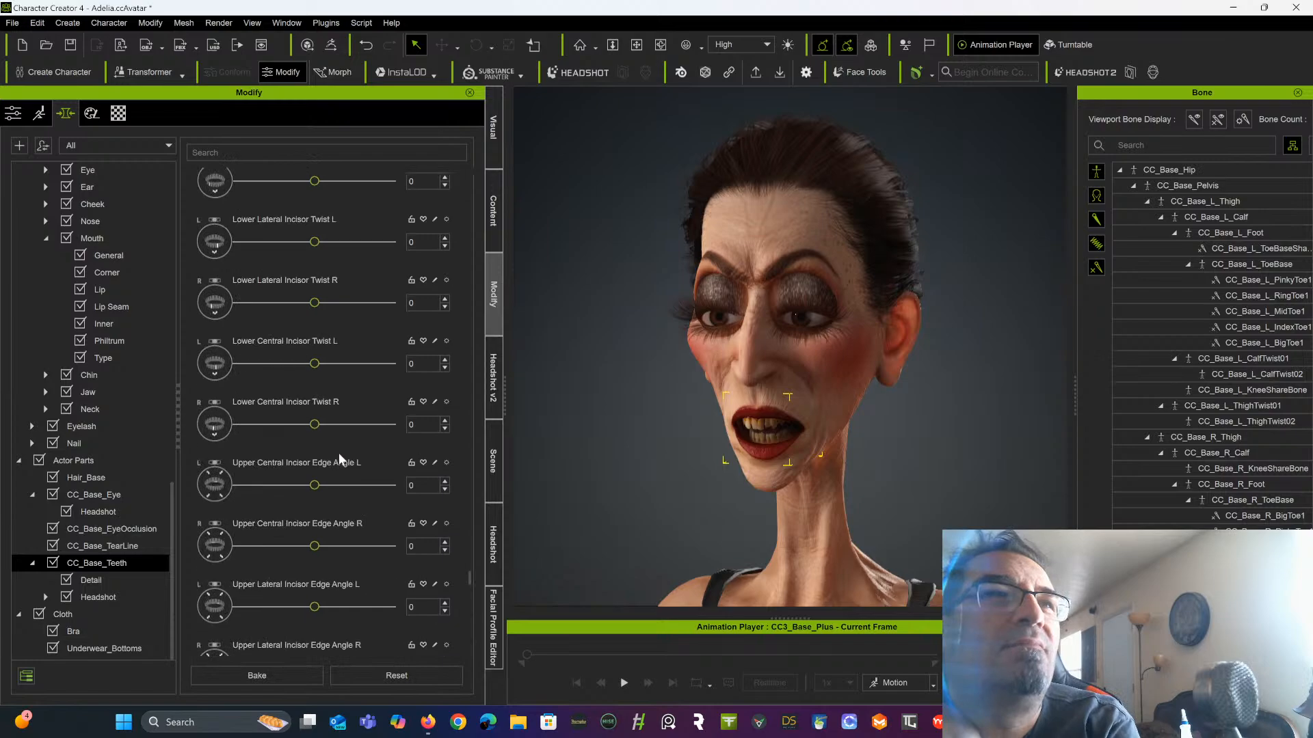
pyautogui.scroll(-6, 338, 453)
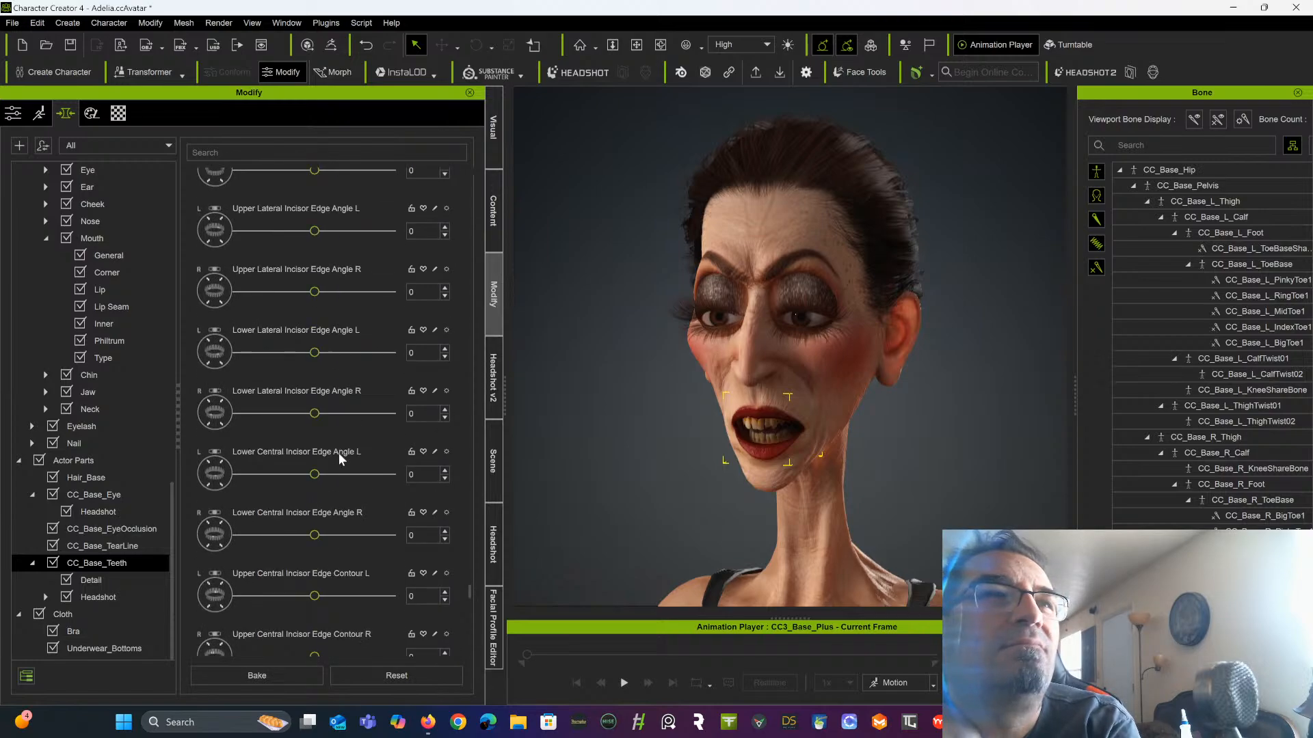
pyautogui.scroll(-10, 339, 452)
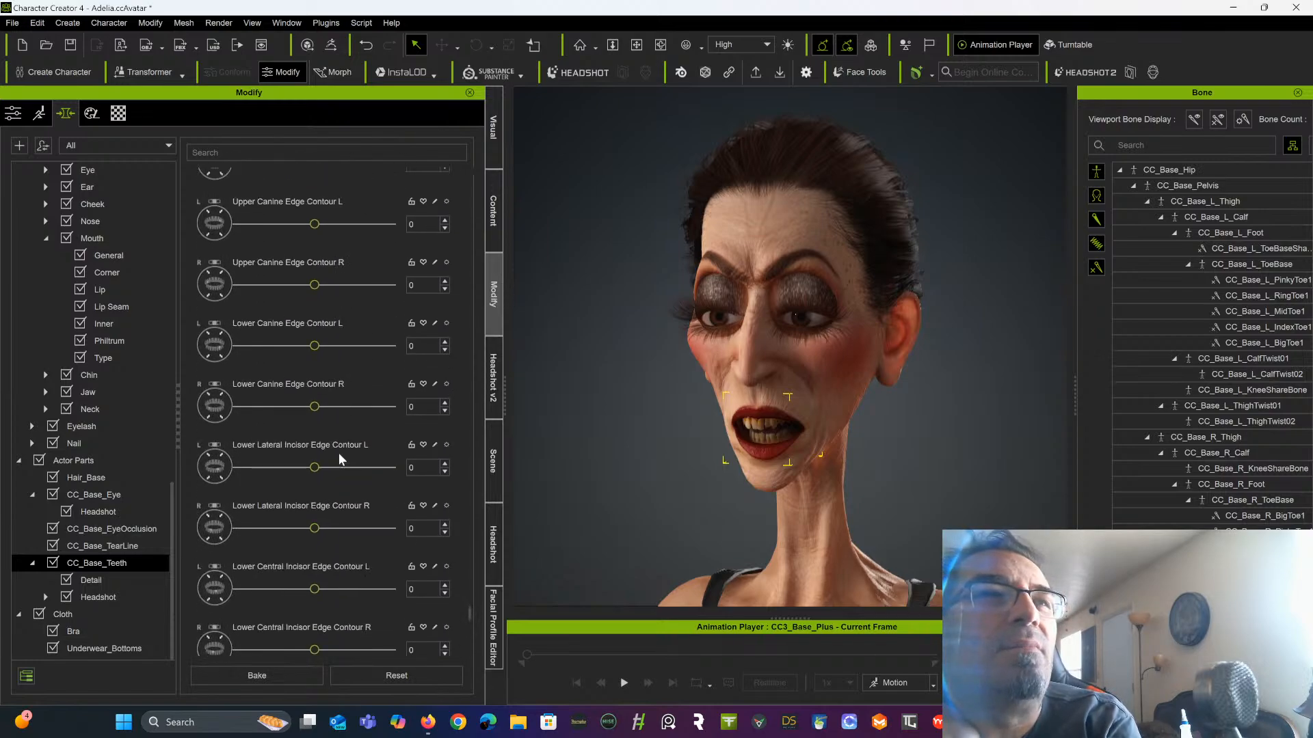
pyautogui.scroll(-3, 339, 453)
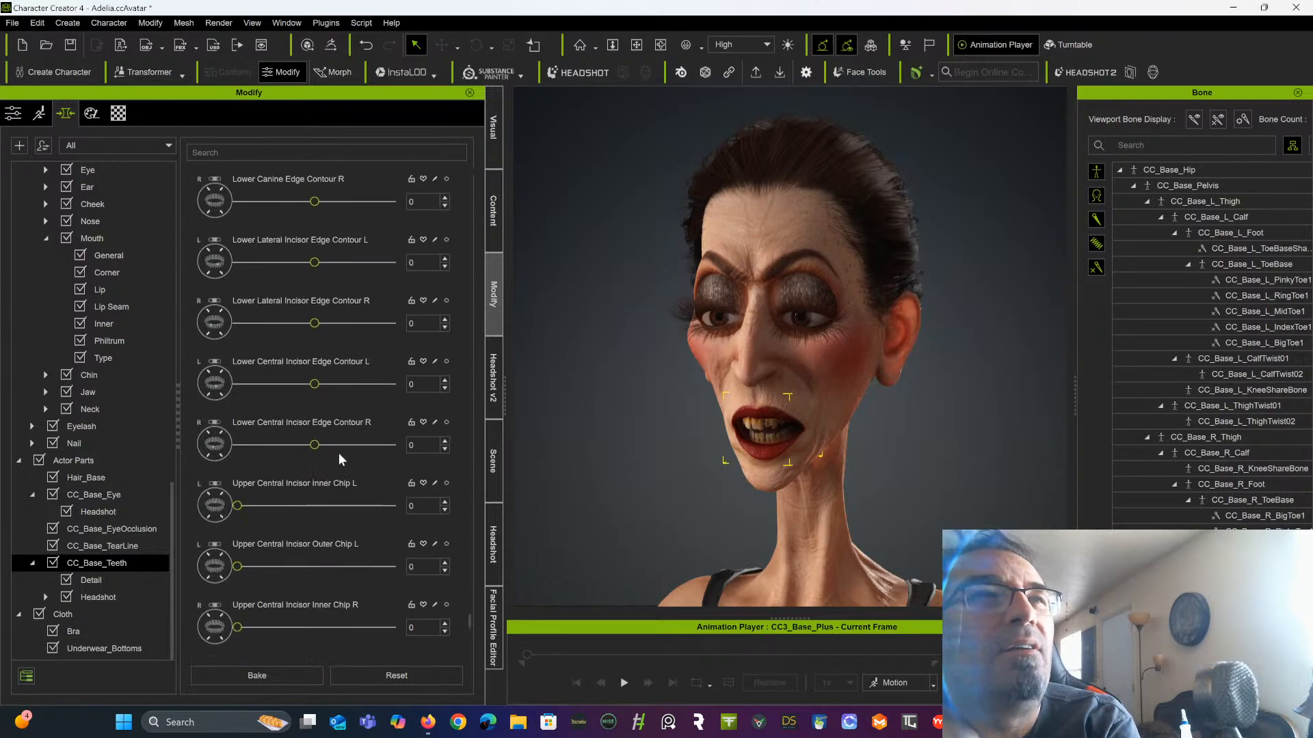
pyautogui.scroll(-3, 339, 452)
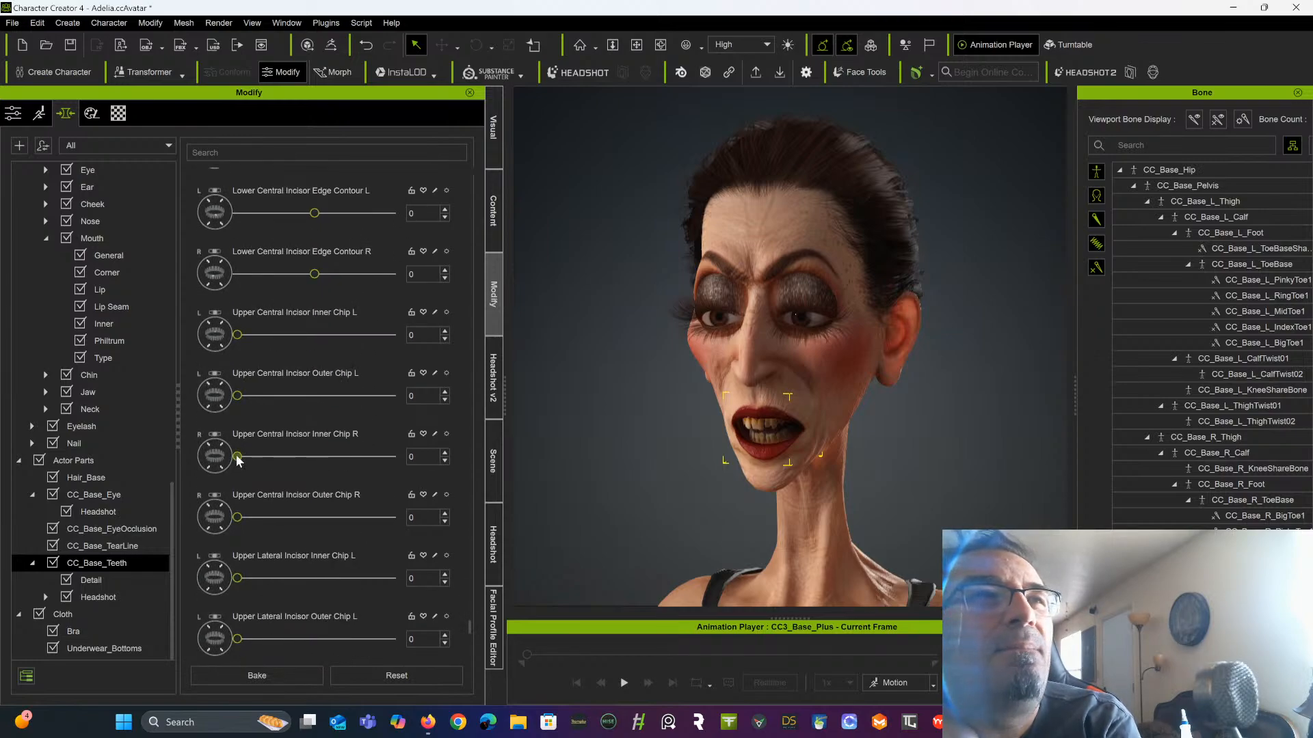
pyautogui.moveTo(237, 456); pyautogui.dragTo(286, 456)
pyautogui.moveTo(237, 517); pyautogui.dragTo(322, 517)
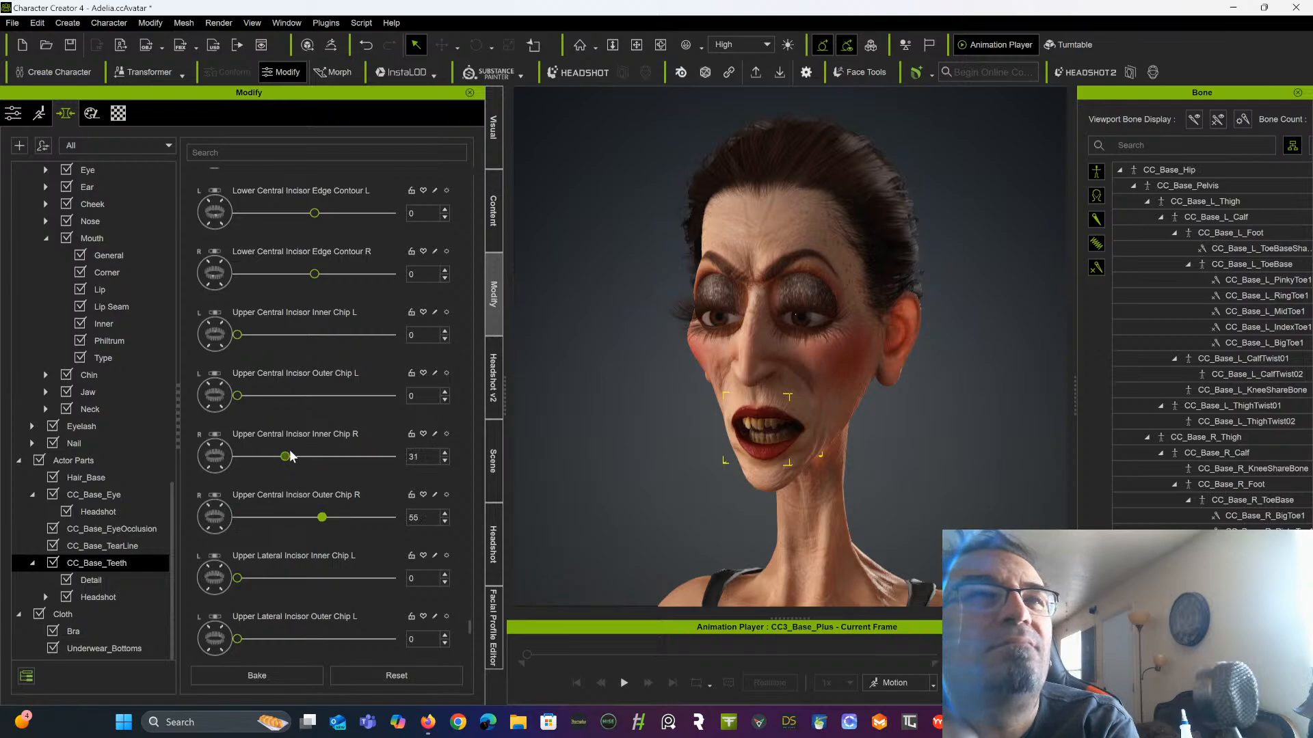
pyautogui.moveTo(291, 456)
pyautogui.mouseDown()
pyautogui.moveTo(252, 457)
pyautogui.moveTo(265, 458)
pyautogui.mouseUp()
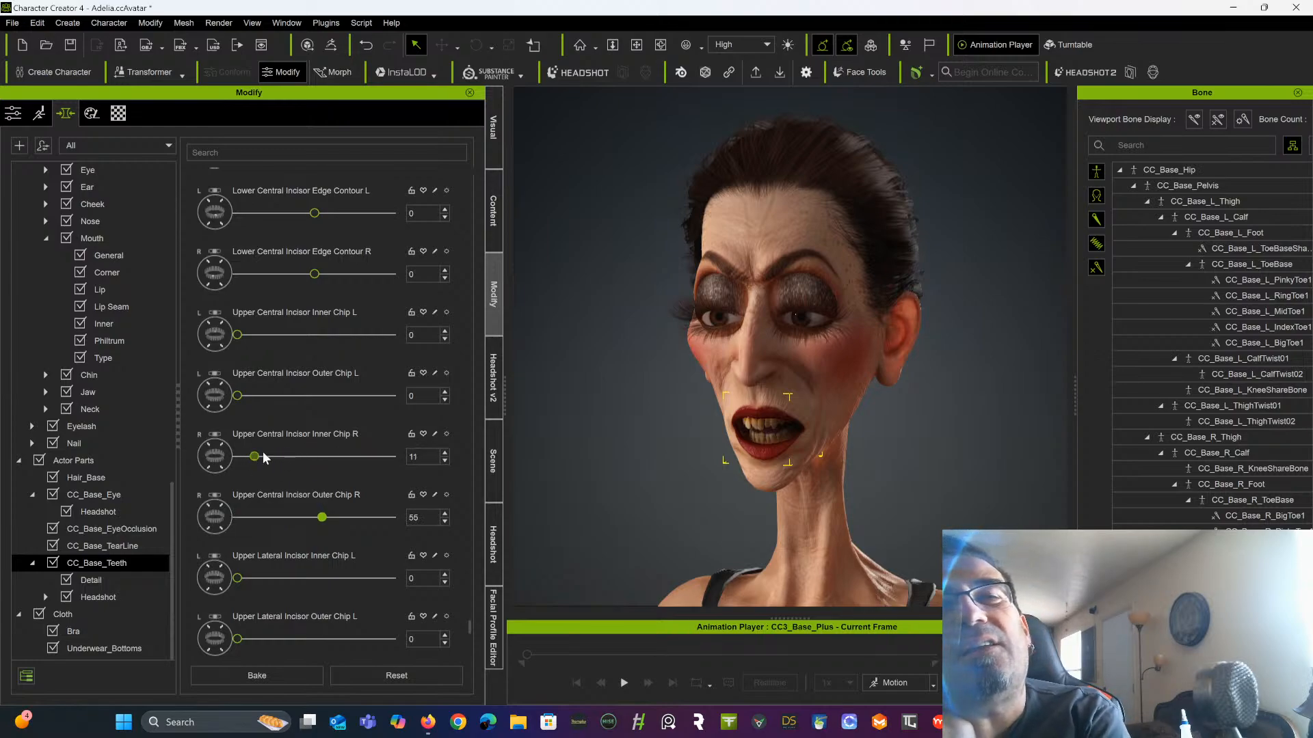
# Set the Gap Between Teeth morph to -50
pyautogui.scroll(-2, 331, 416)
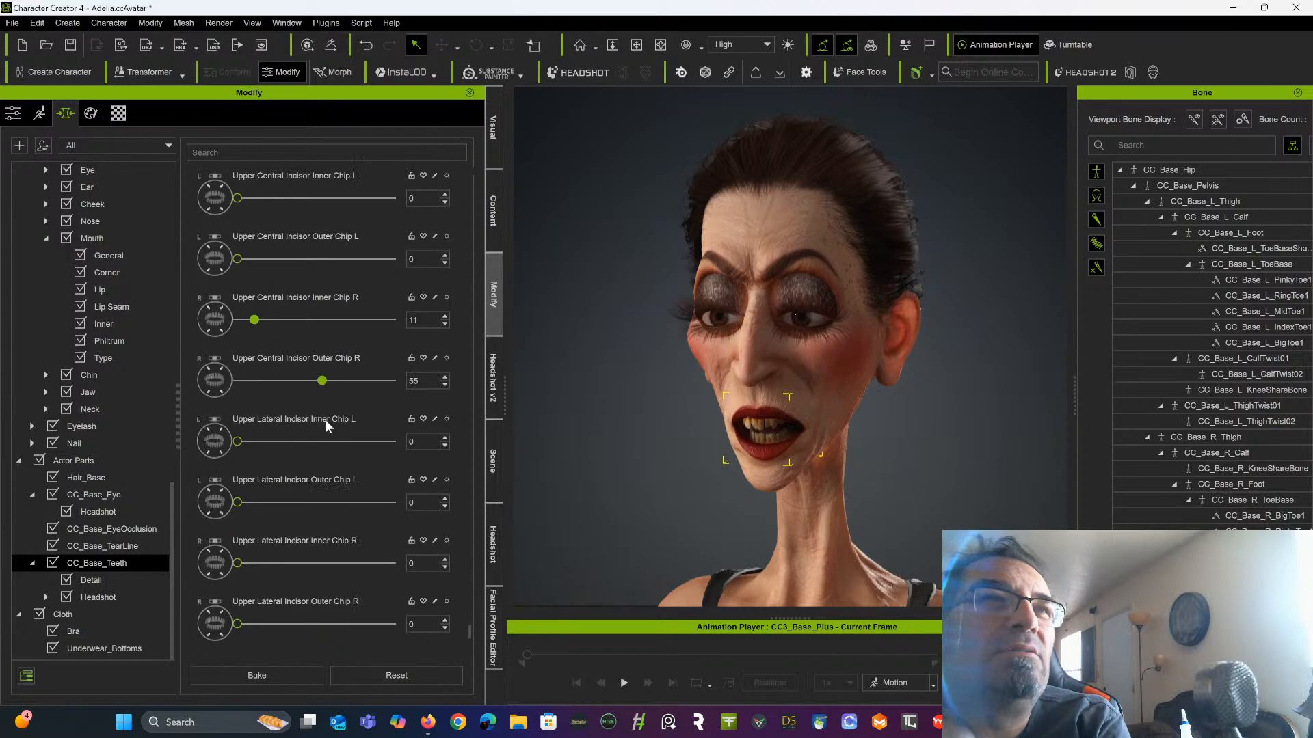
pyautogui.scroll(-3, 326, 422)
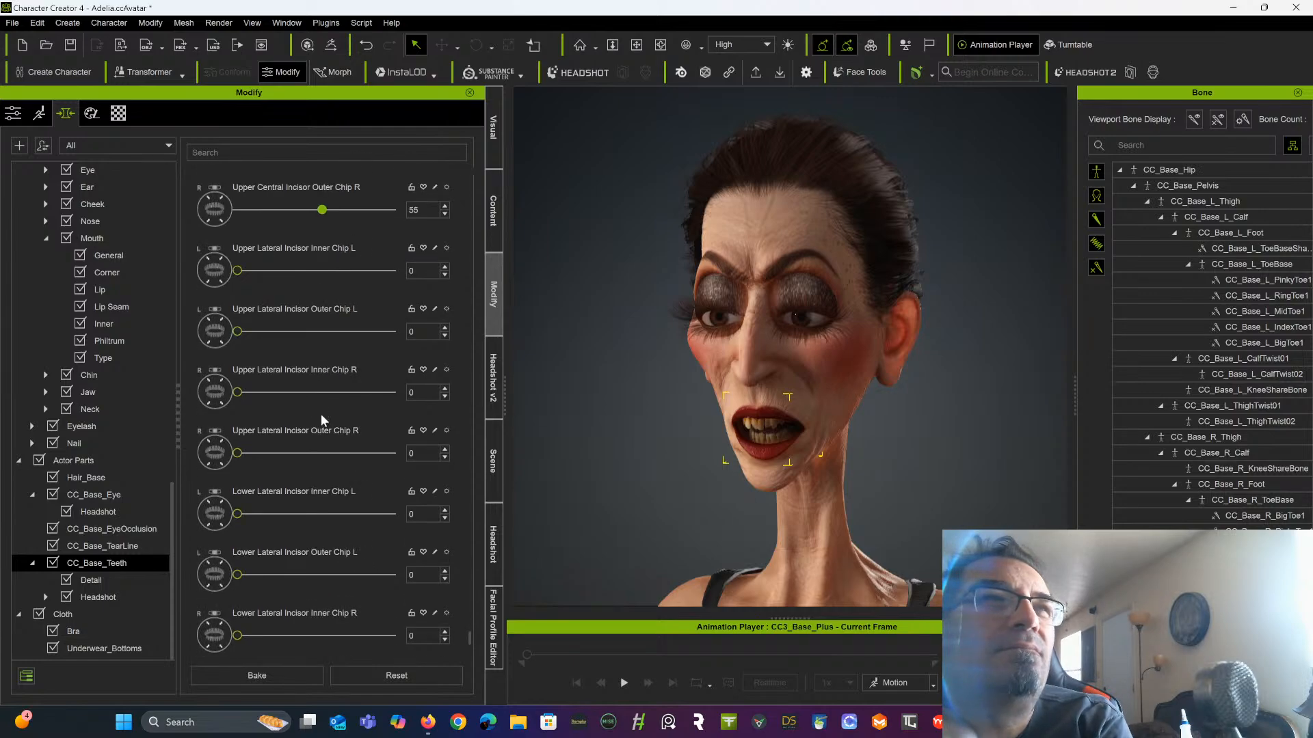
pyautogui.scroll(-5, 321, 441)
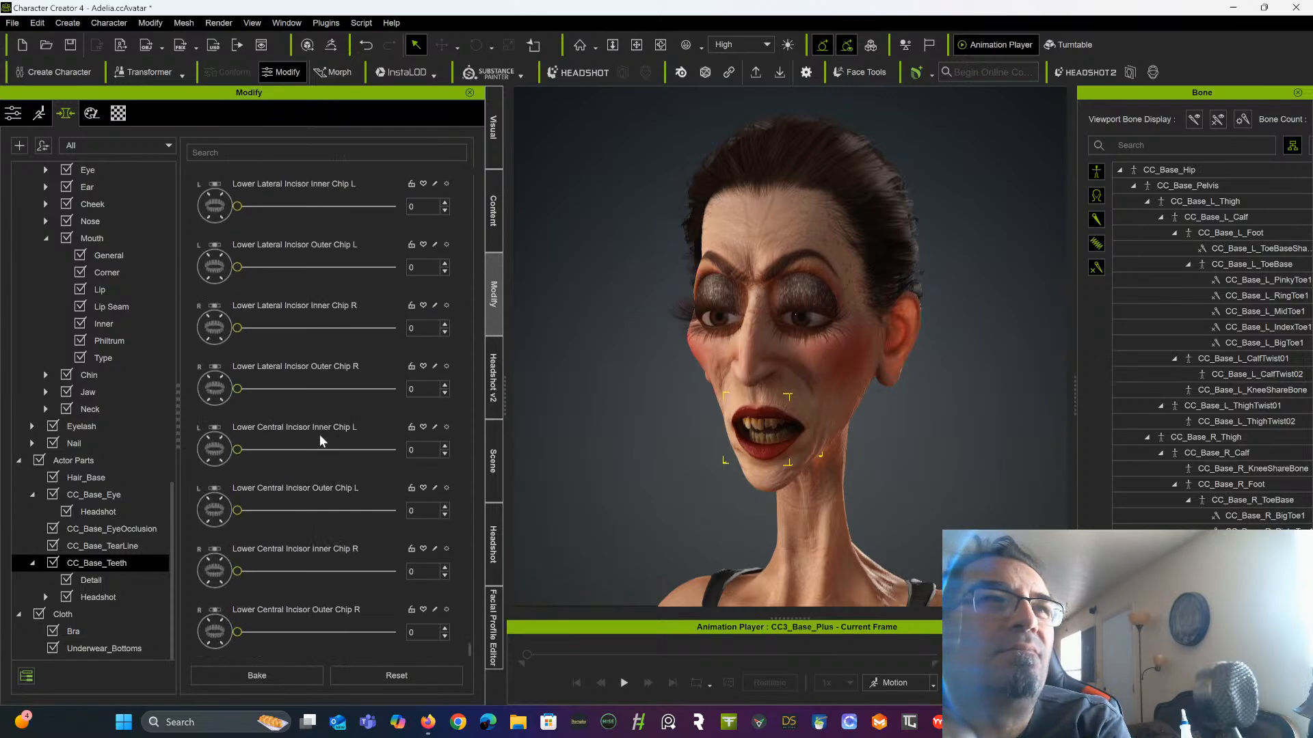
pyautogui.scroll(-1, 321, 441)
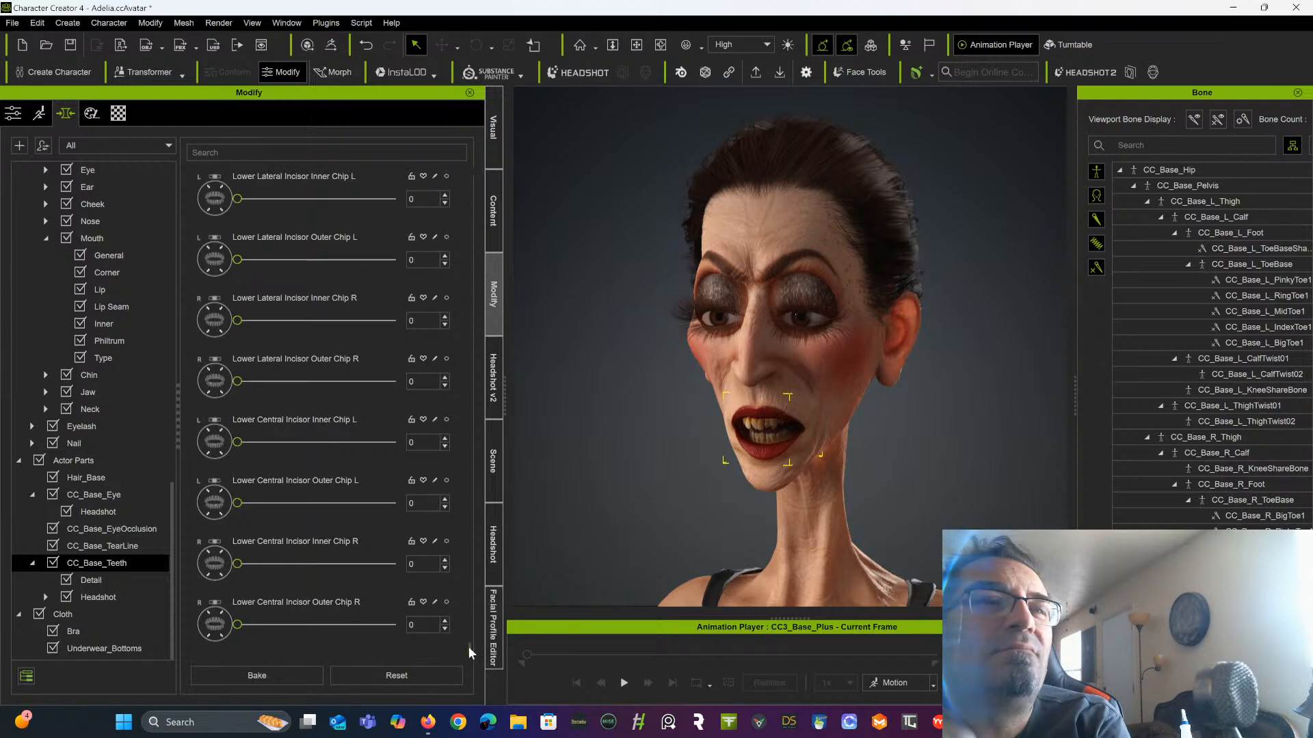
pyautogui.moveTo(470, 648); pyautogui.dragTo(474, 162)
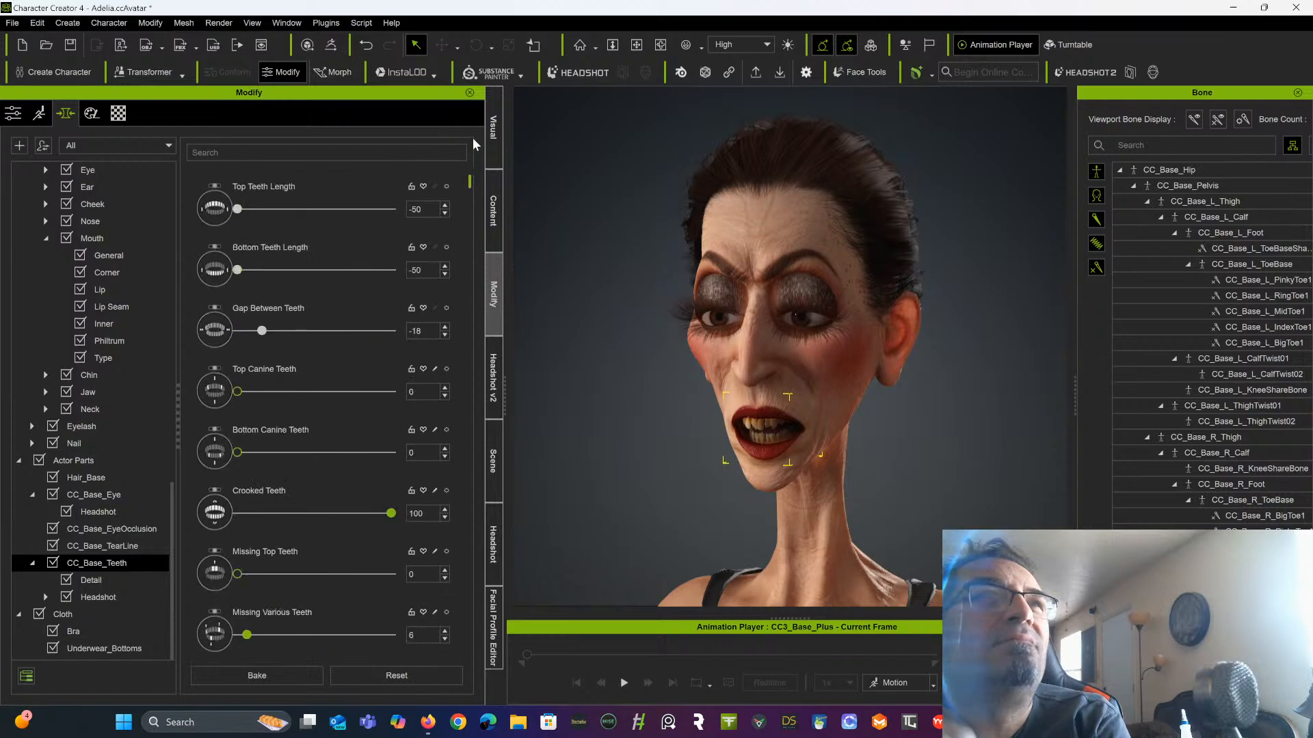
pyautogui.scroll(-3, 325, 354)
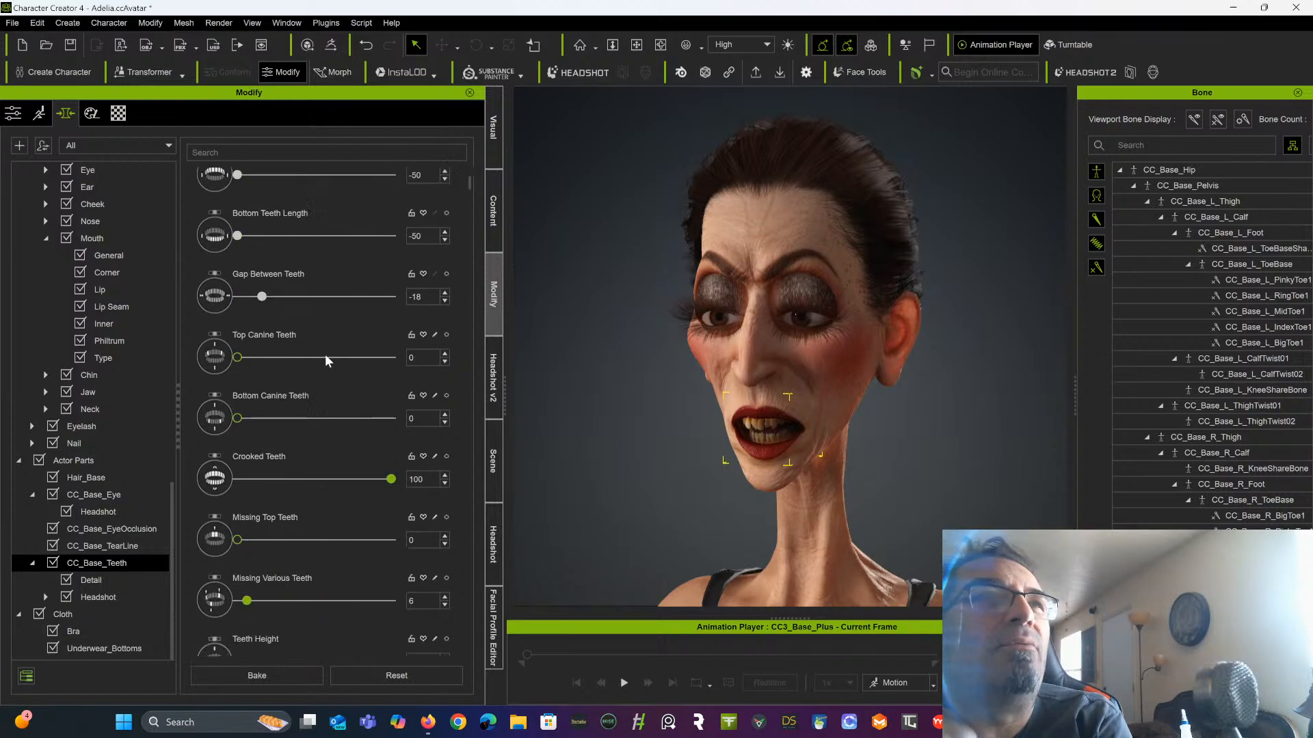
pyautogui.moveTo(264, 231); pyautogui.dragTo(223, 252)
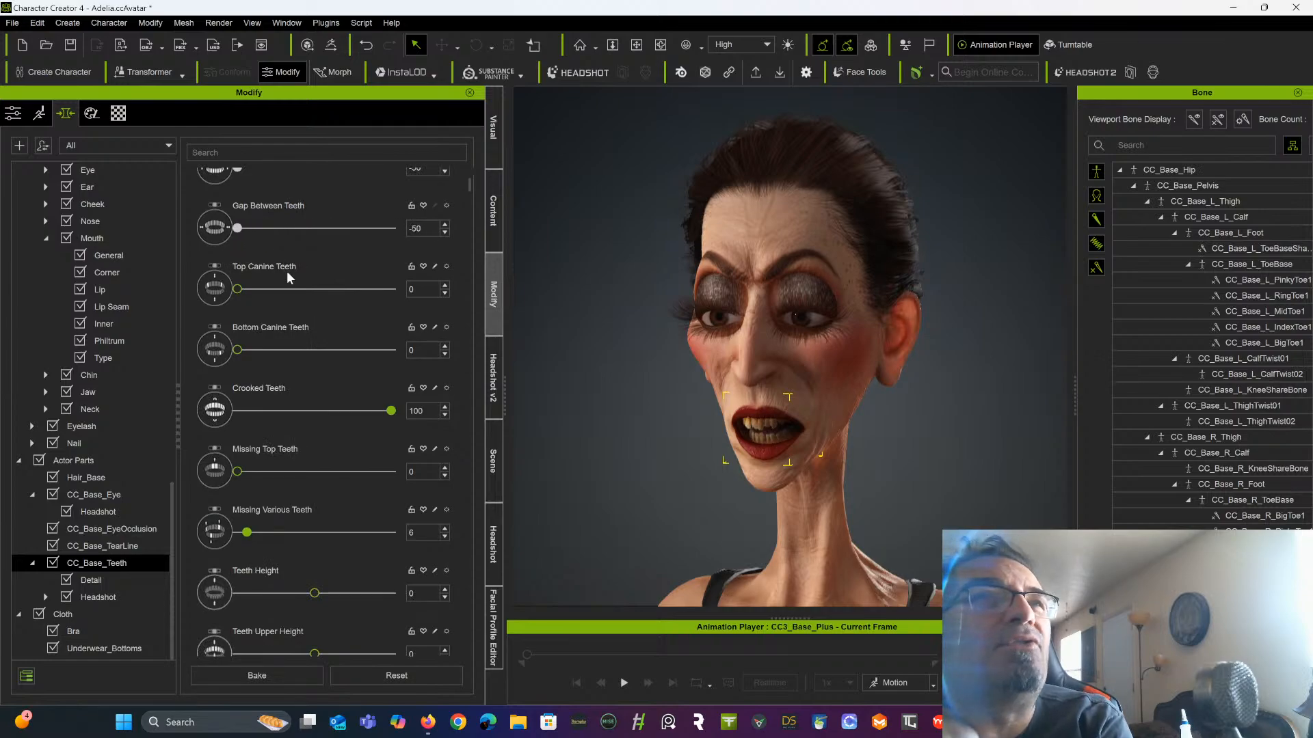
# Review the current values of the CC_Base_Teeth morphs, from the overall tooth settings through individual tooth widths and lengths
pyautogui.scroll(-3, 307, 352)
pyautogui.scroll(-7, 306, 350)
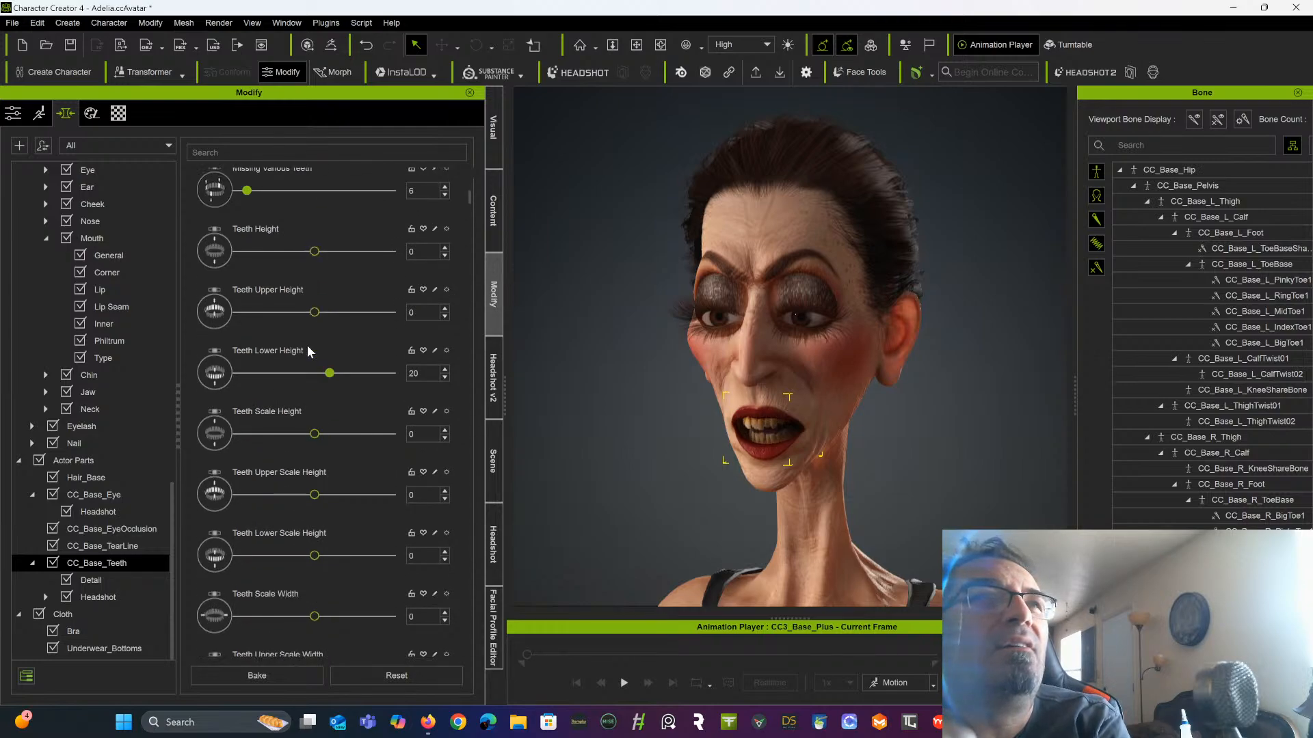
pyautogui.scroll(-6, 307, 351)
pyautogui.scroll(-5, 308, 352)
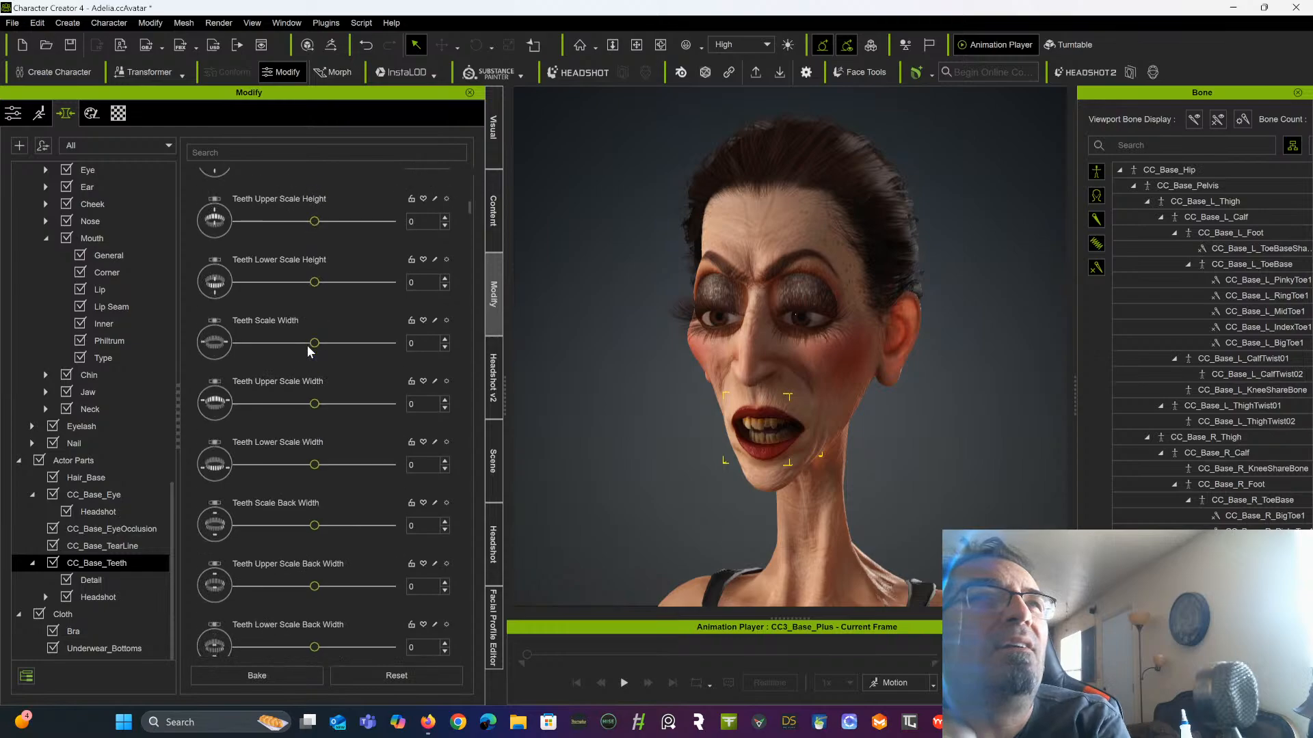
pyautogui.scroll(-4, 309, 352)
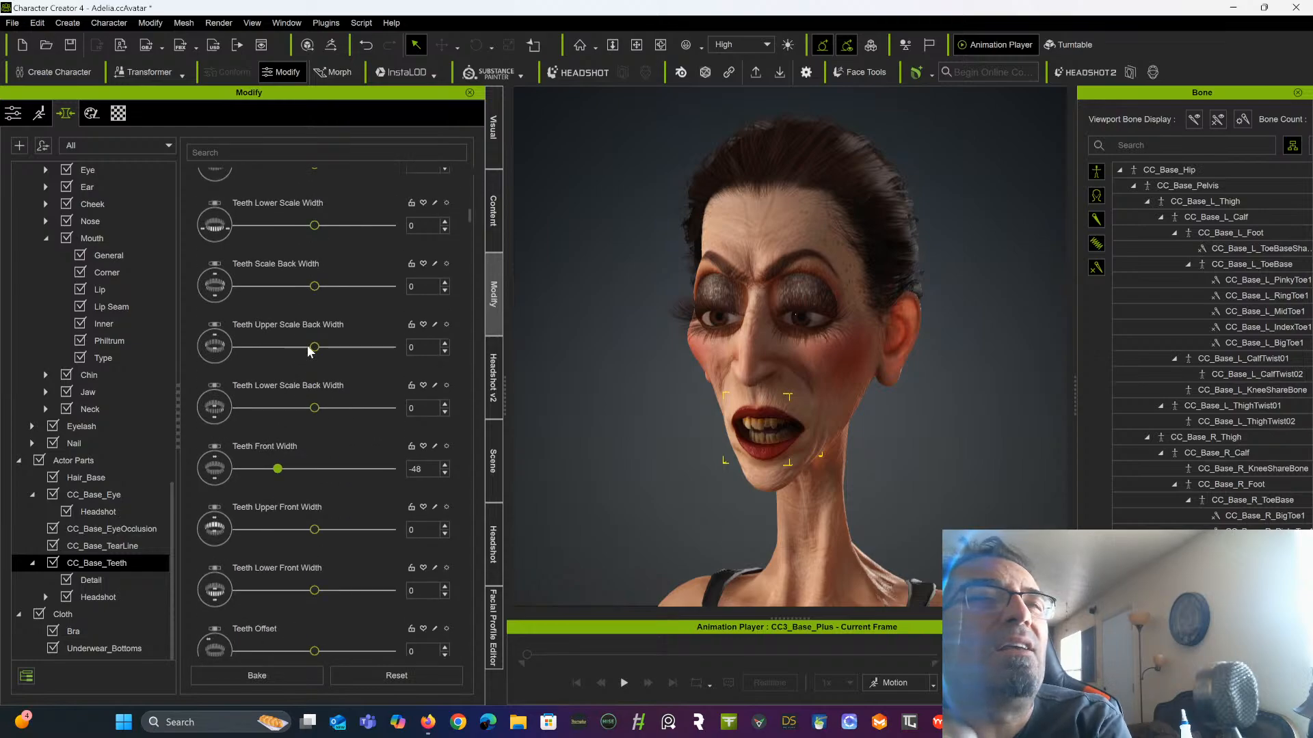
pyautogui.scroll(-9, 308, 352)
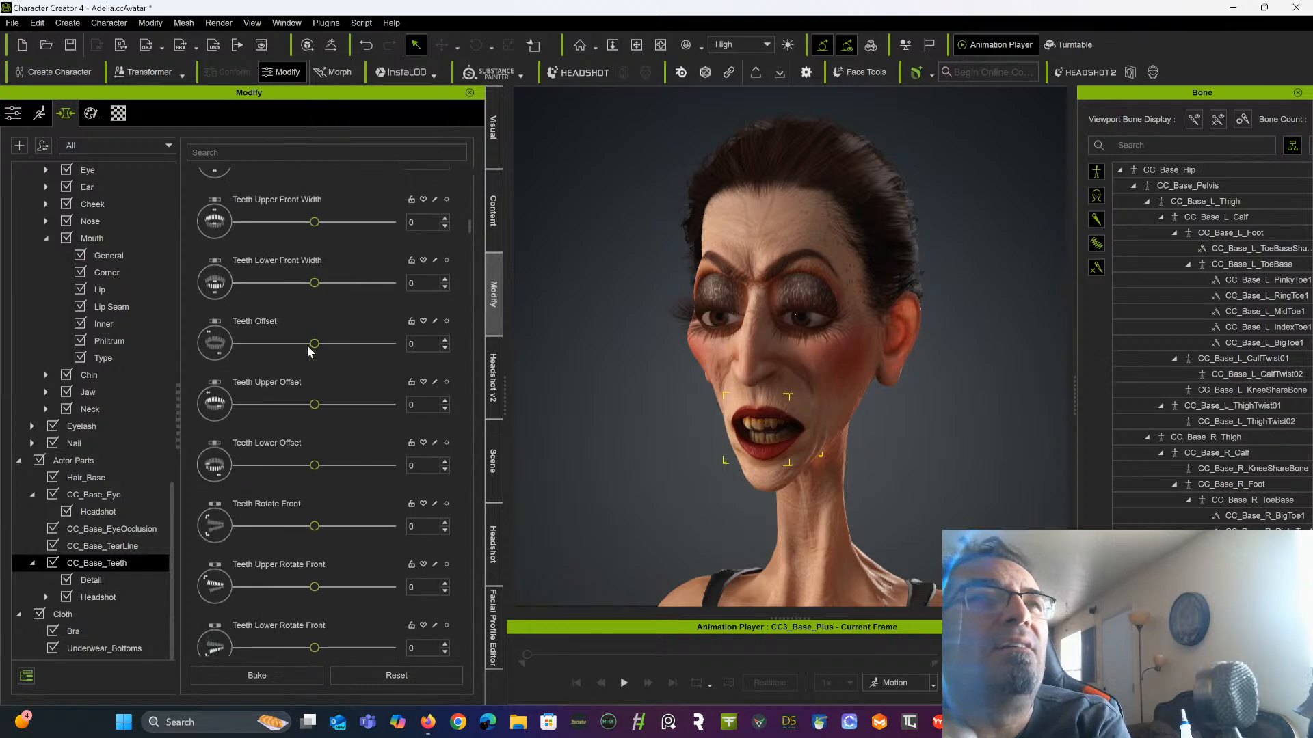
pyautogui.scroll(-3, 308, 350)
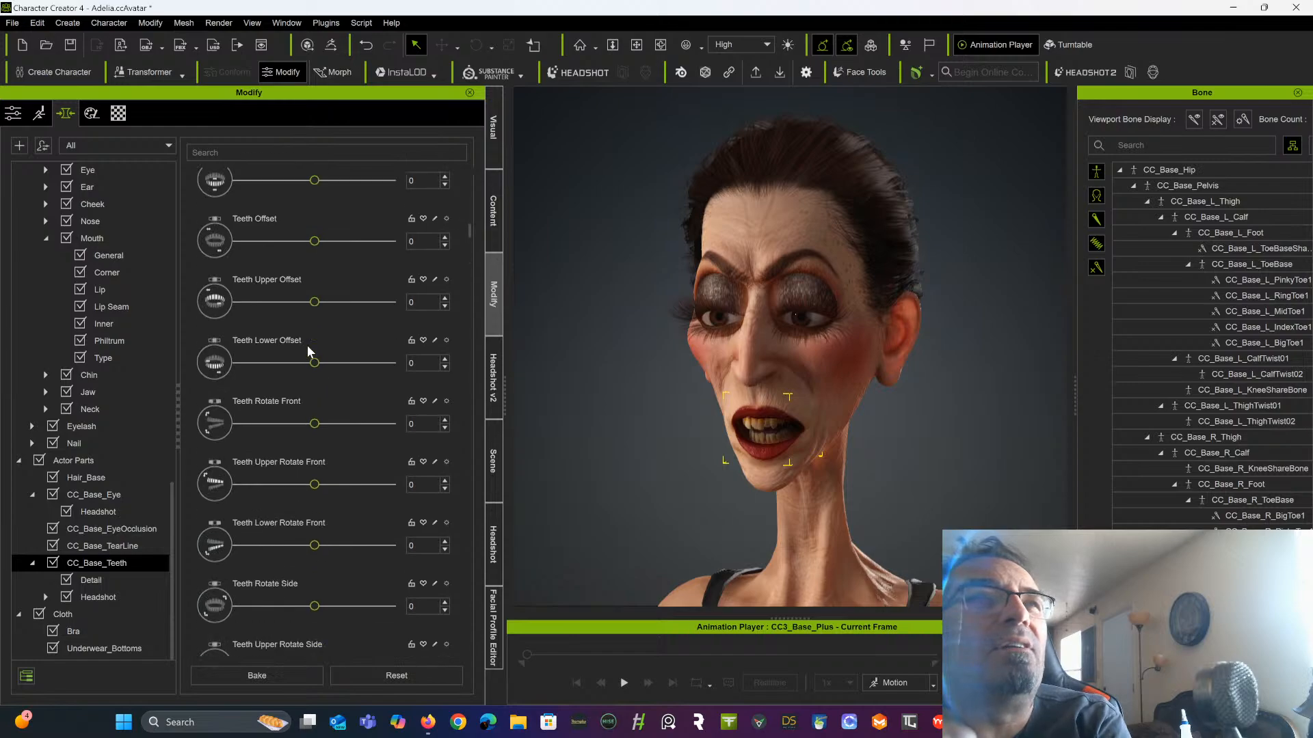
pyautogui.scroll(-3, 307, 350)
pyautogui.scroll(-2, 308, 351)
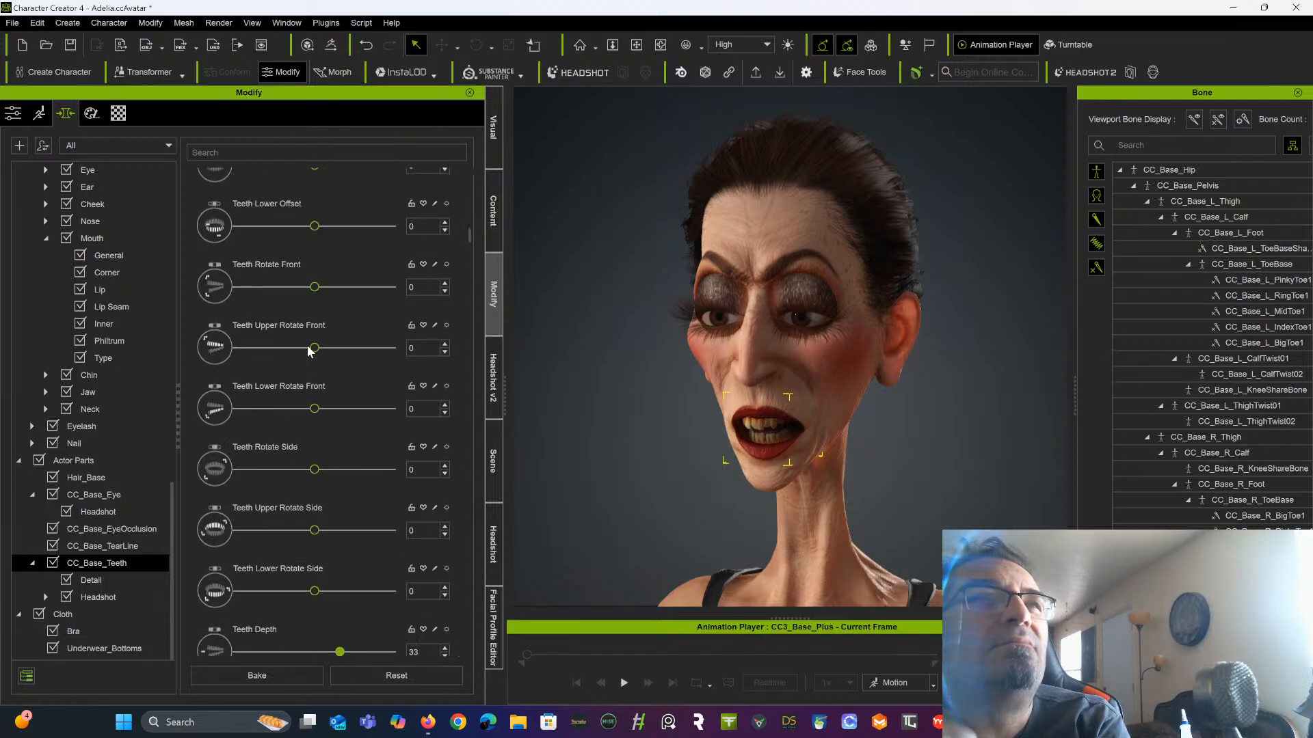
pyautogui.scroll(-1, 306, 351)
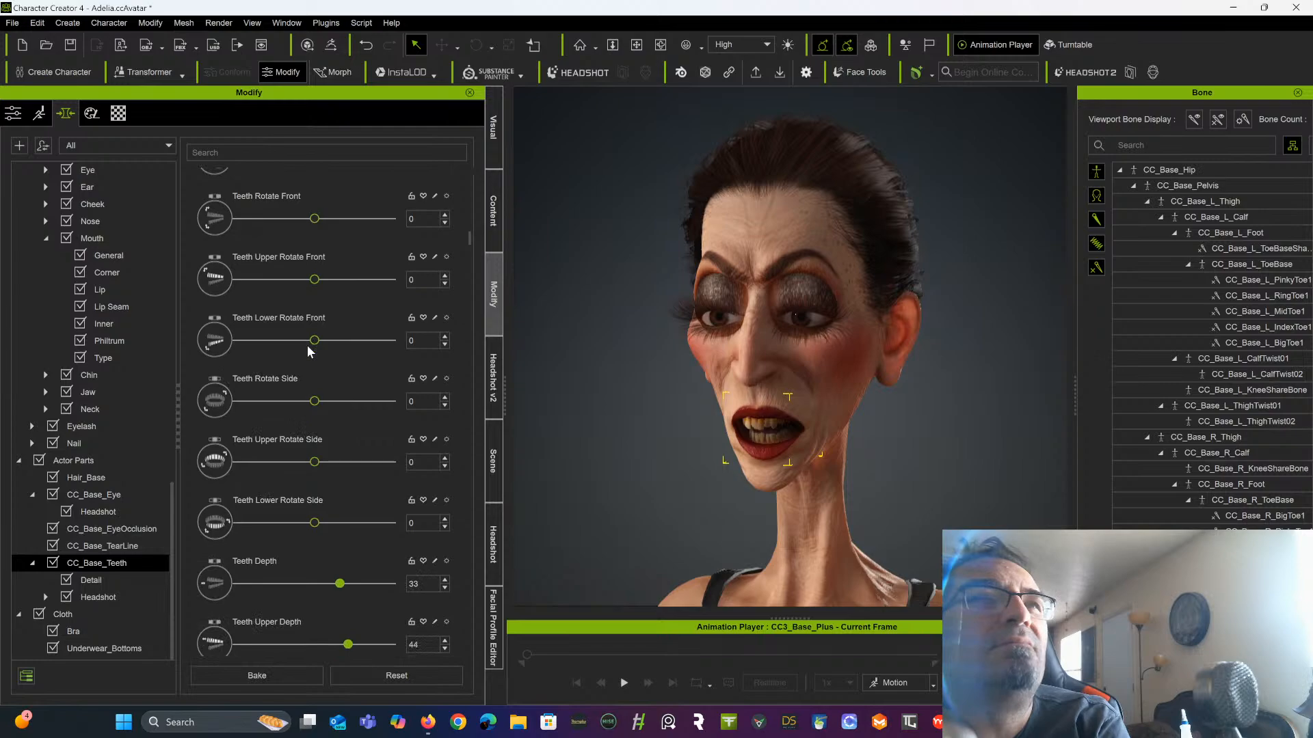
pyautogui.scroll(-4, 306, 345)
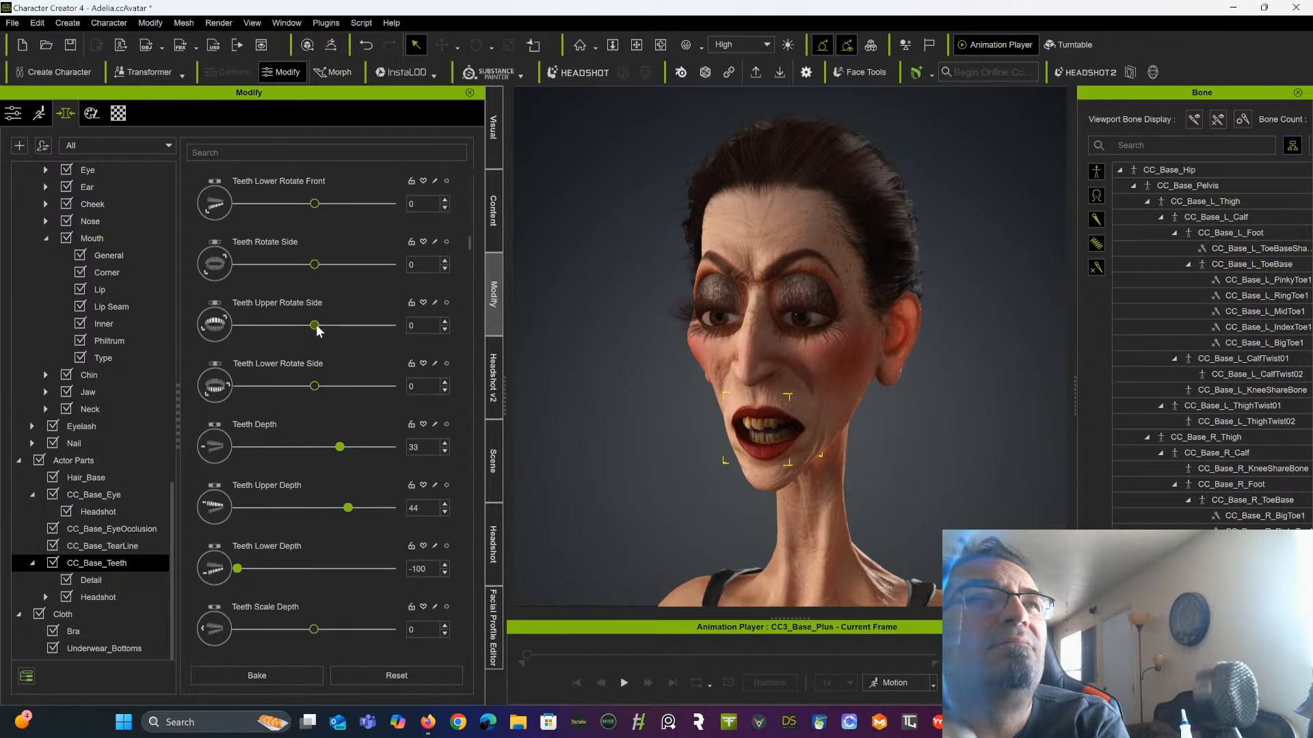
pyautogui.scroll(-5, 316, 327)
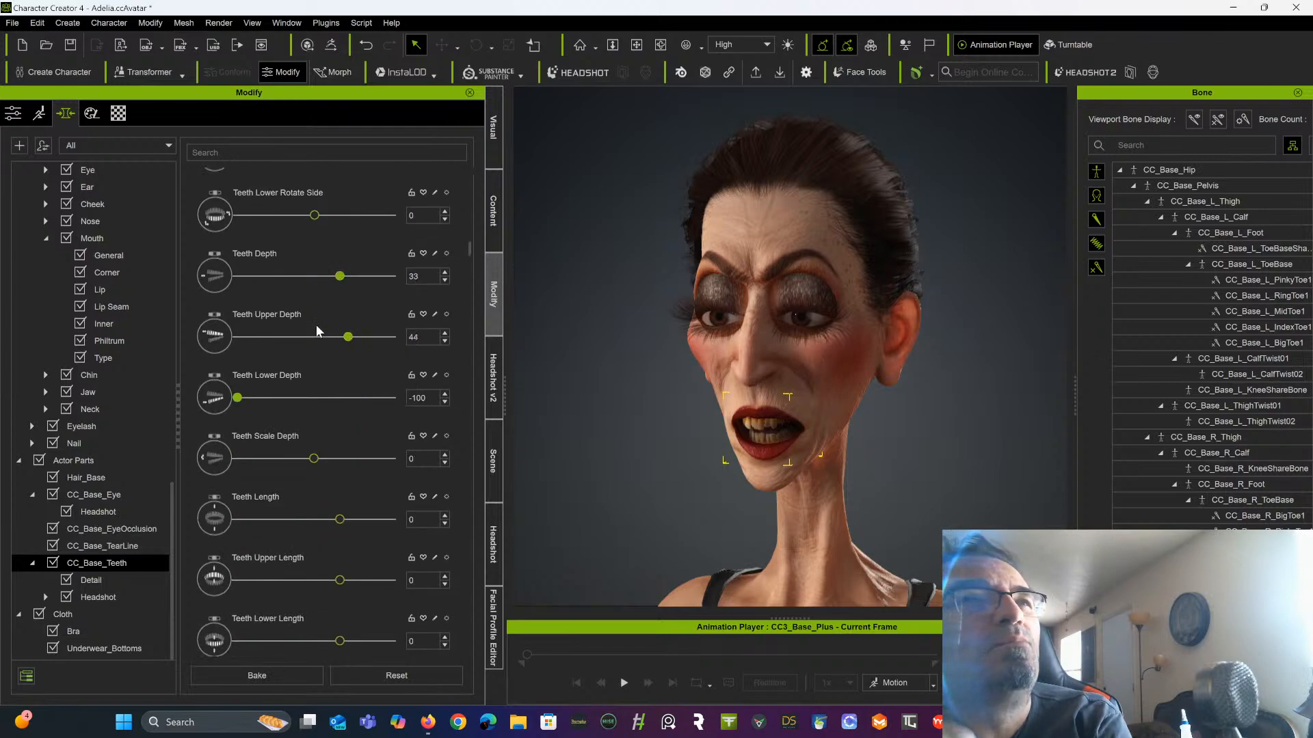
pyautogui.scroll(-9, 315, 326)
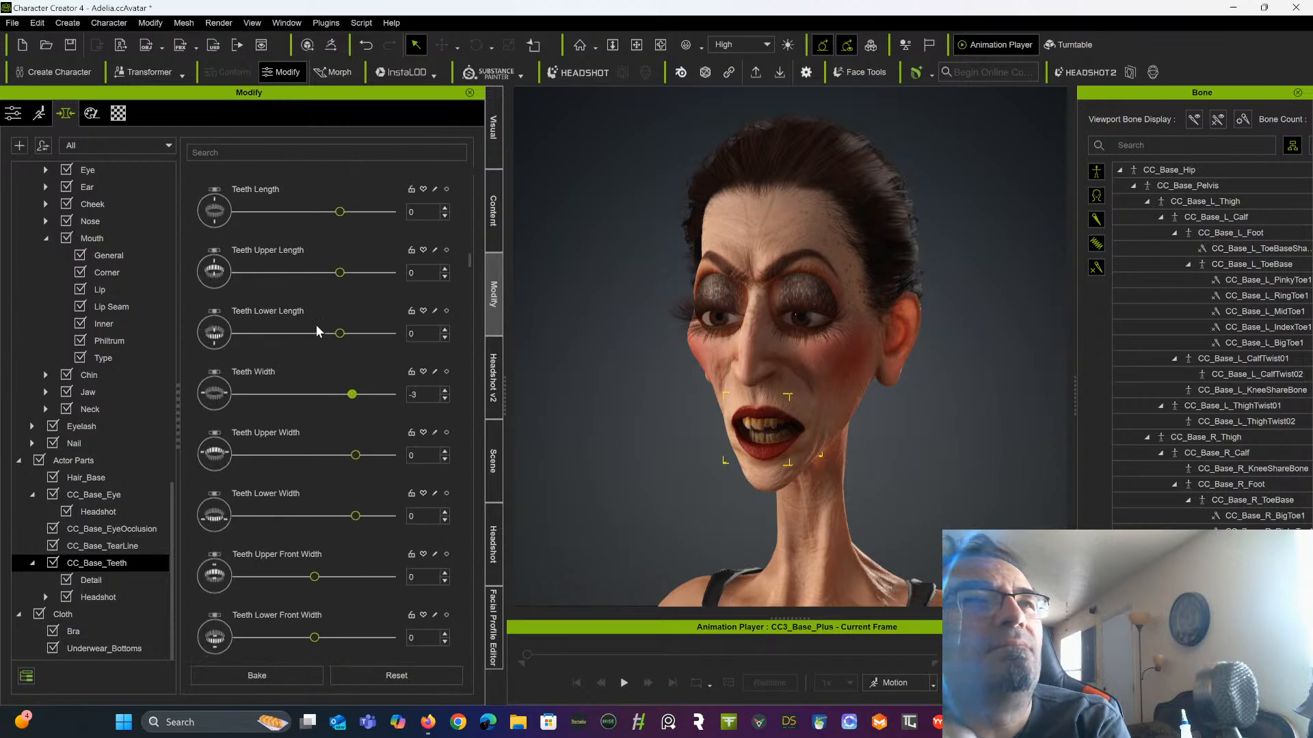
pyautogui.scroll(-8, 316, 325)
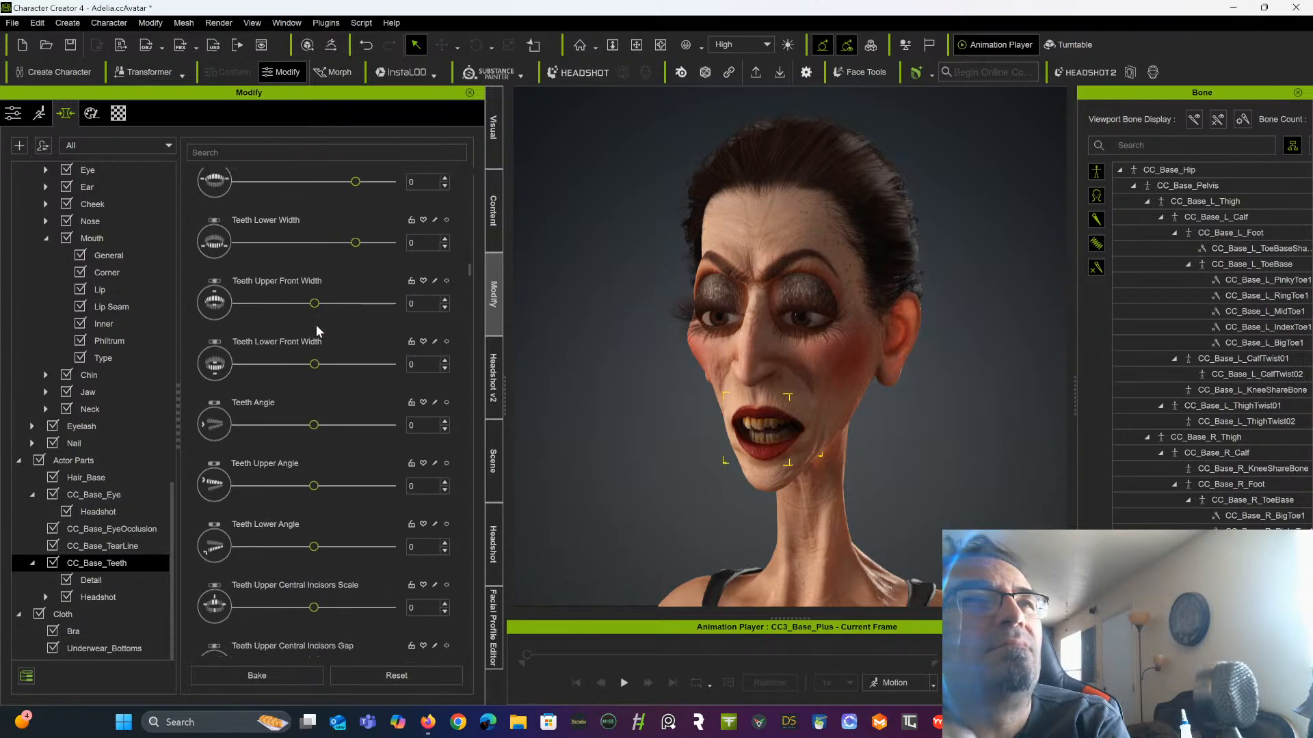
pyautogui.scroll(-8, 316, 326)
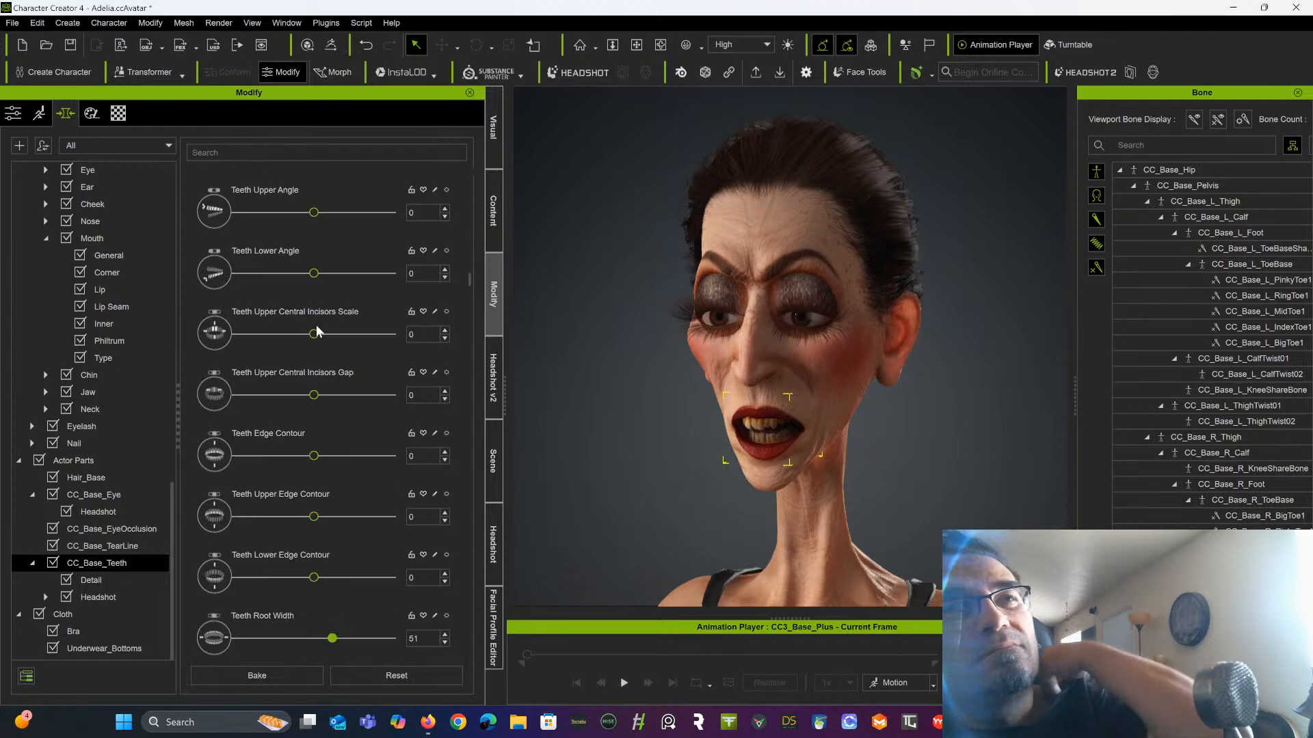
pyautogui.scroll(-3, 317, 331)
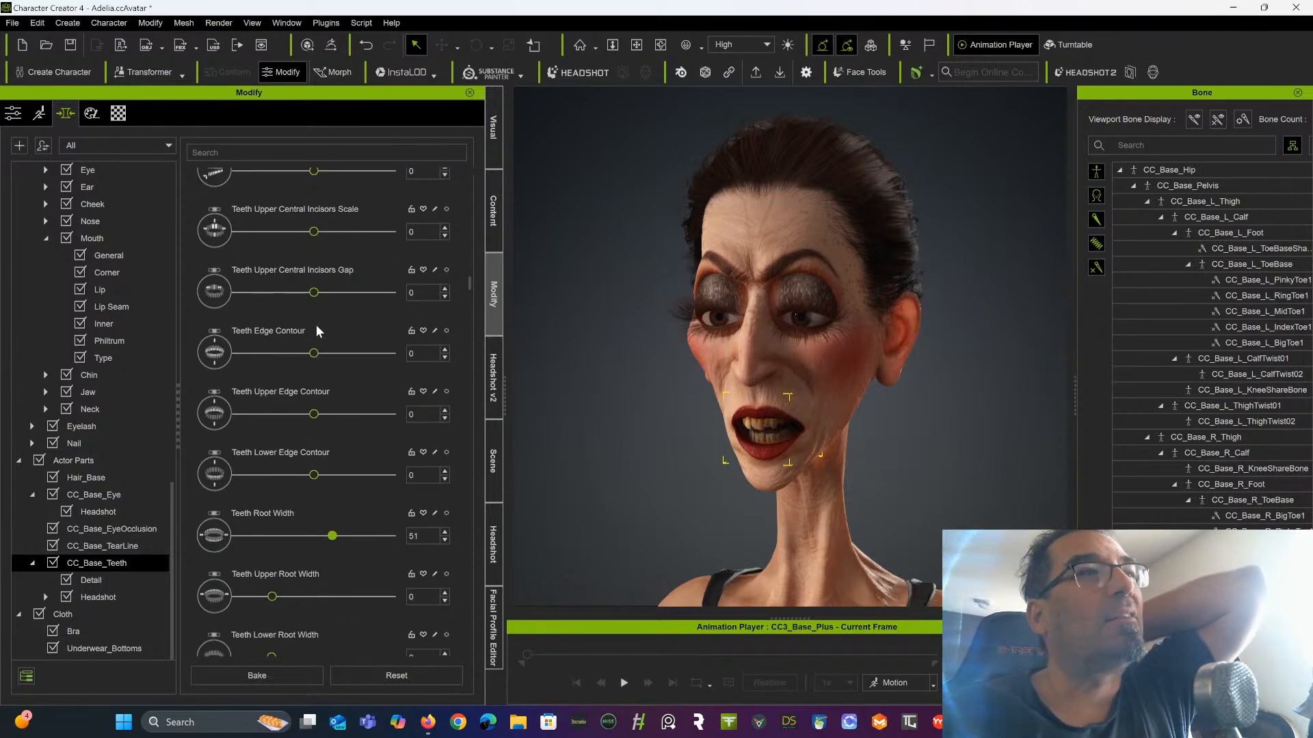
pyautogui.scroll(-4, 316, 331)
pyautogui.scroll(-5, 315, 331)
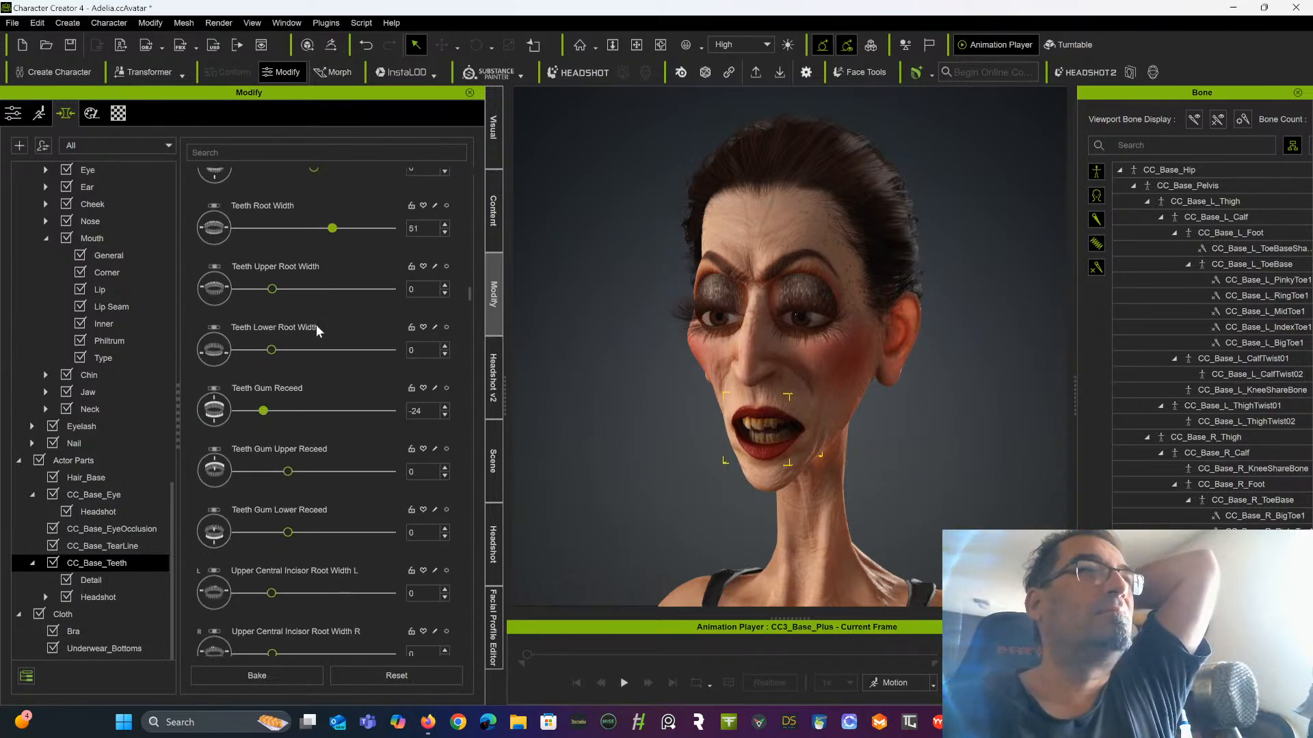
pyautogui.scroll(-4, 316, 325)
pyautogui.scroll(-3, 316, 325)
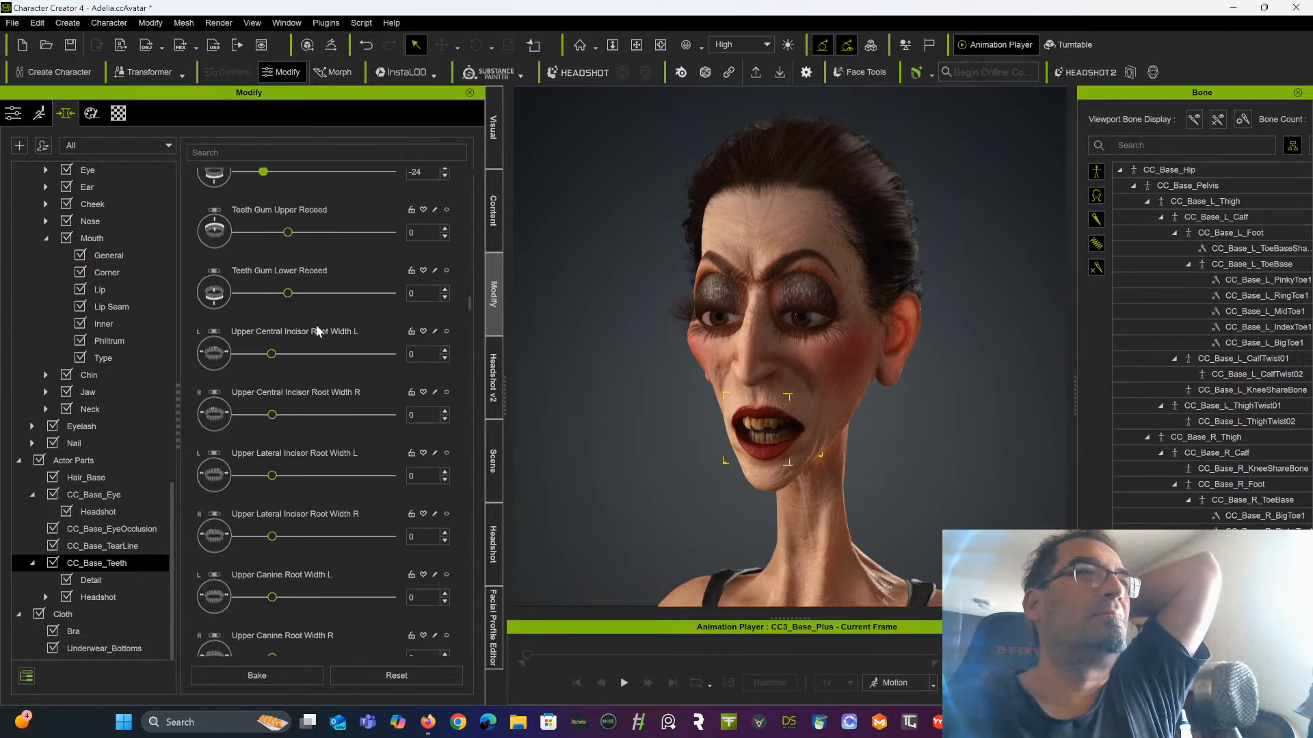
pyautogui.scroll(-8, 316, 326)
pyautogui.scroll(-4, 316, 326)
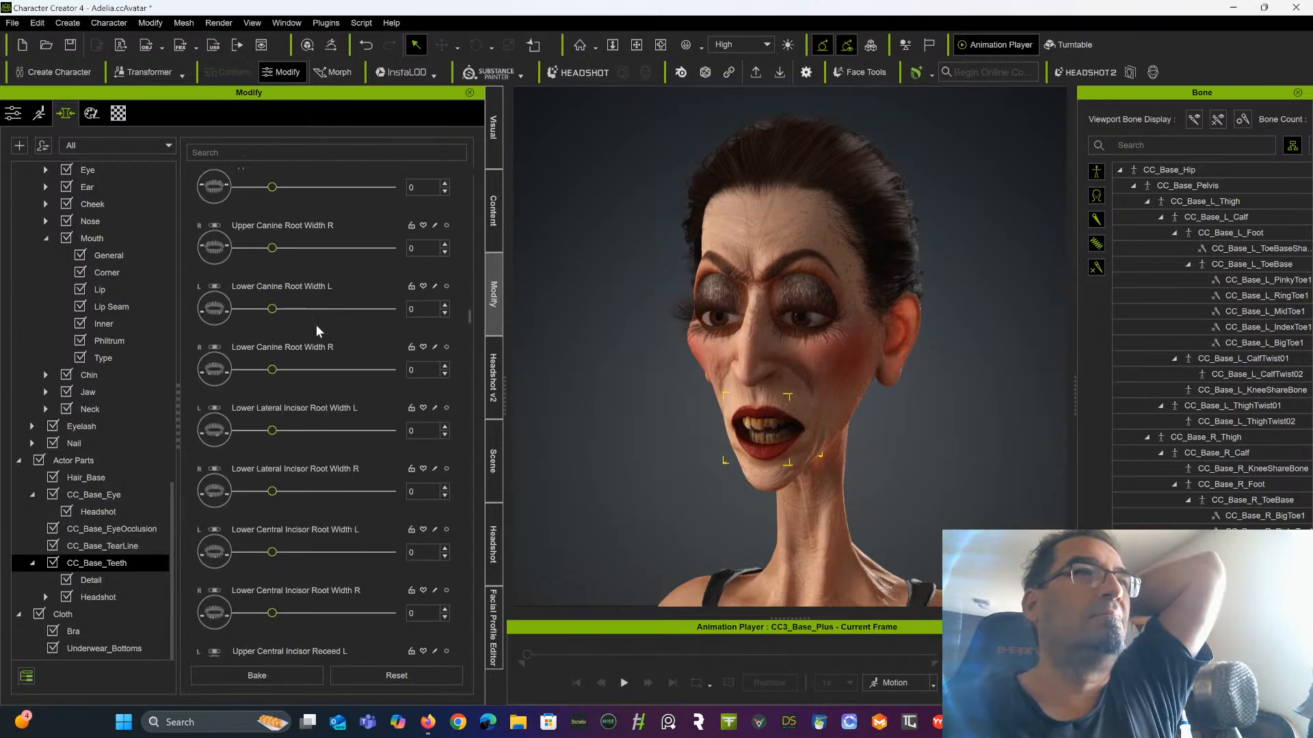
pyautogui.scroll(-12, 315, 325)
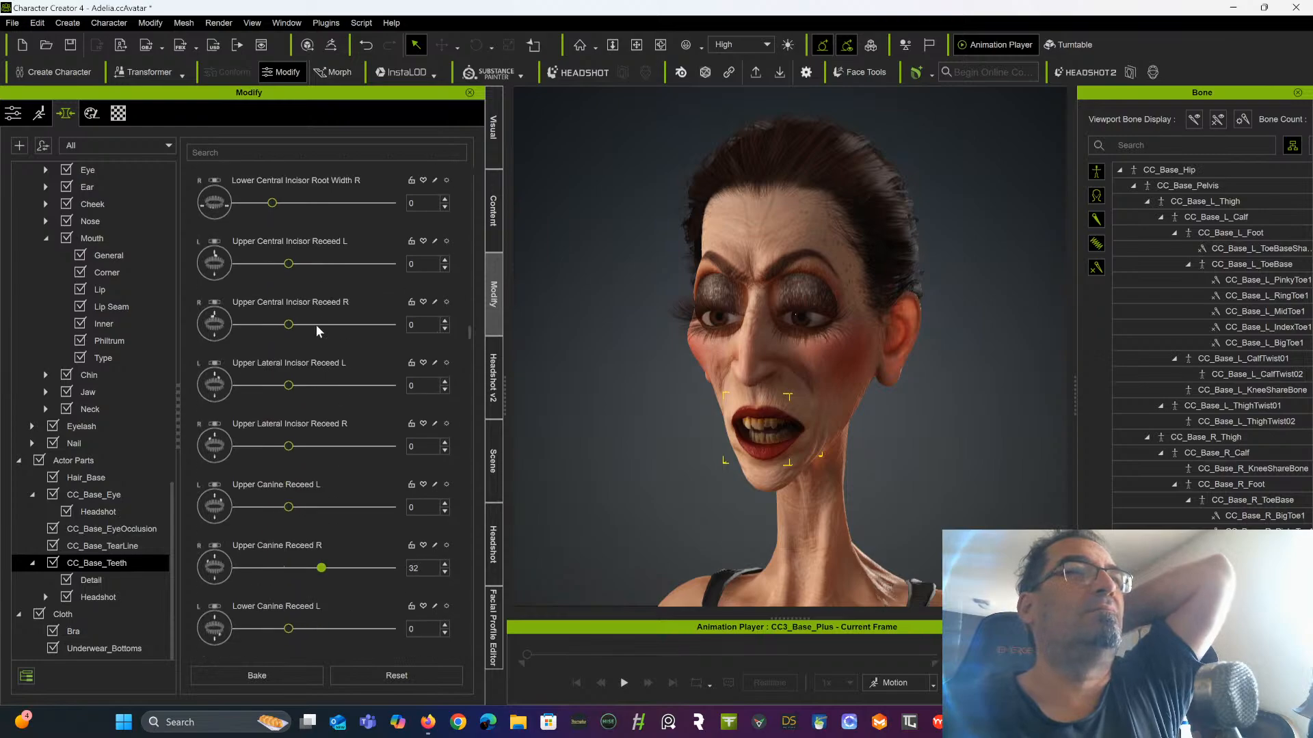
pyautogui.scroll(-16, 316, 326)
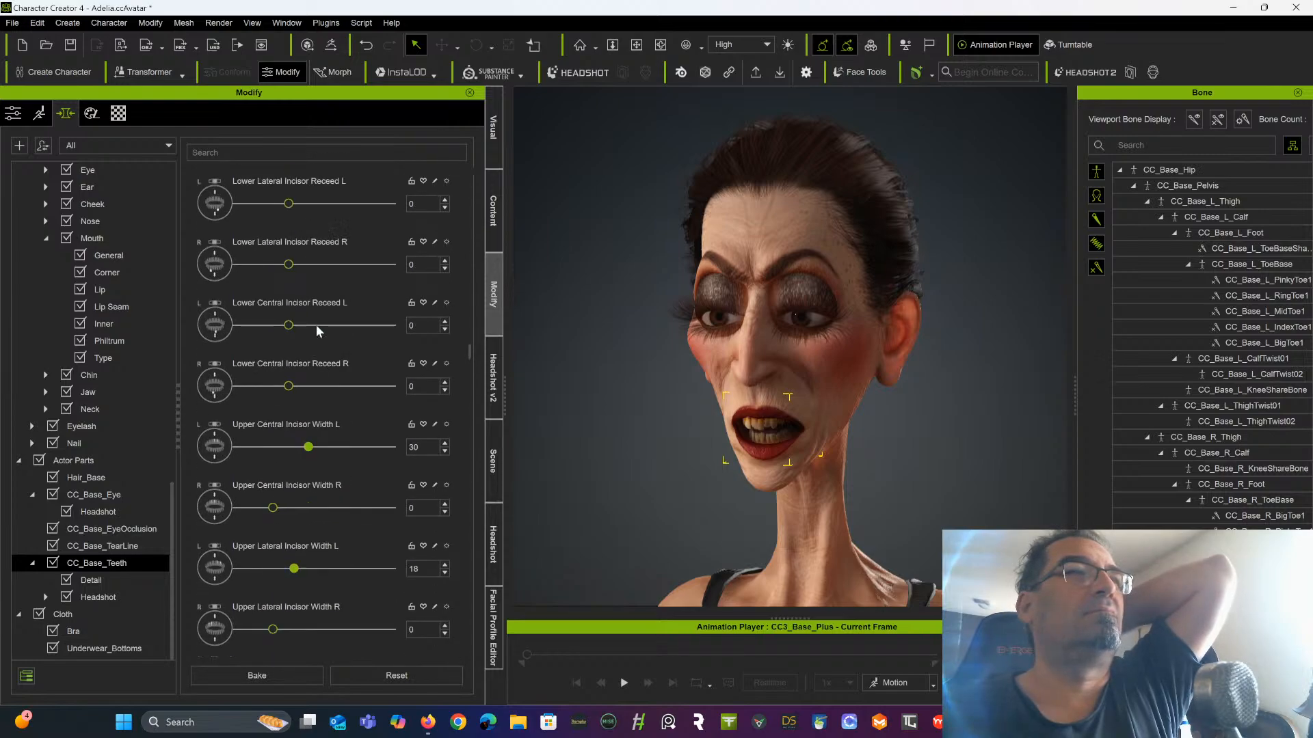
pyautogui.scroll(-10, 315, 325)
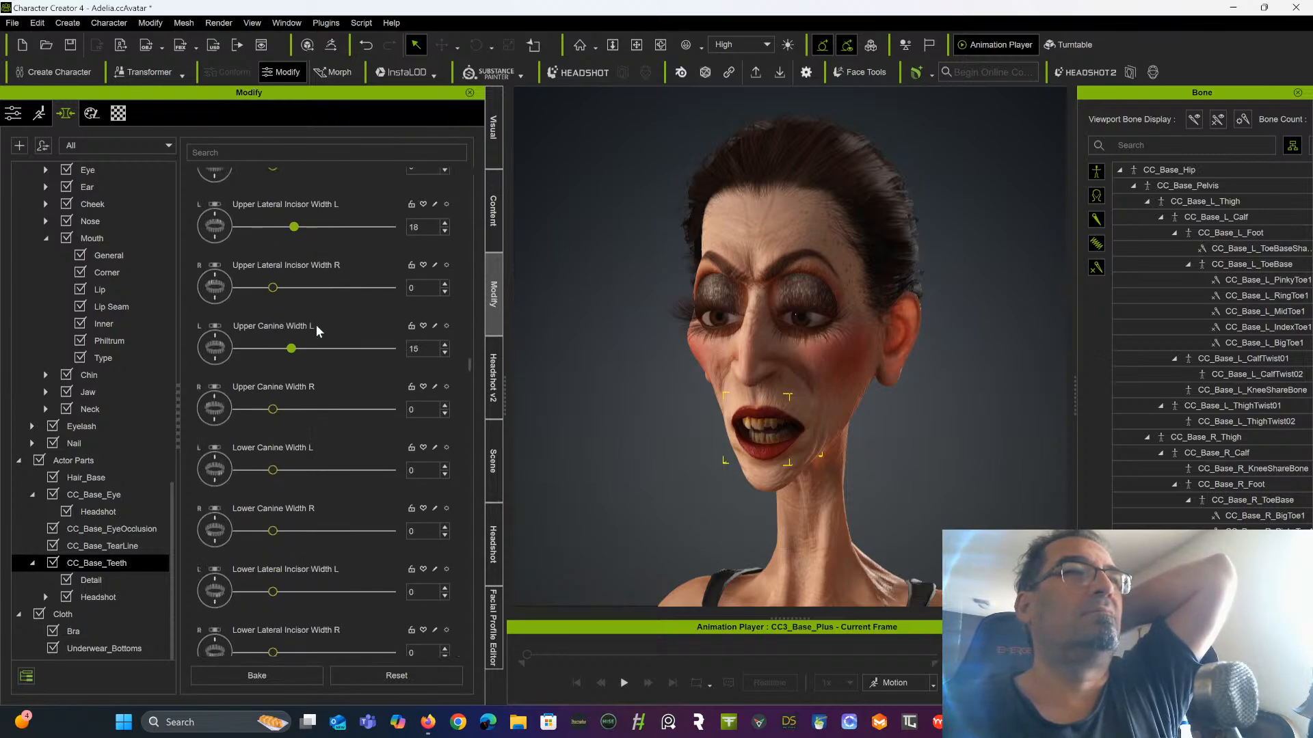
pyautogui.scroll(-16, 314, 325)
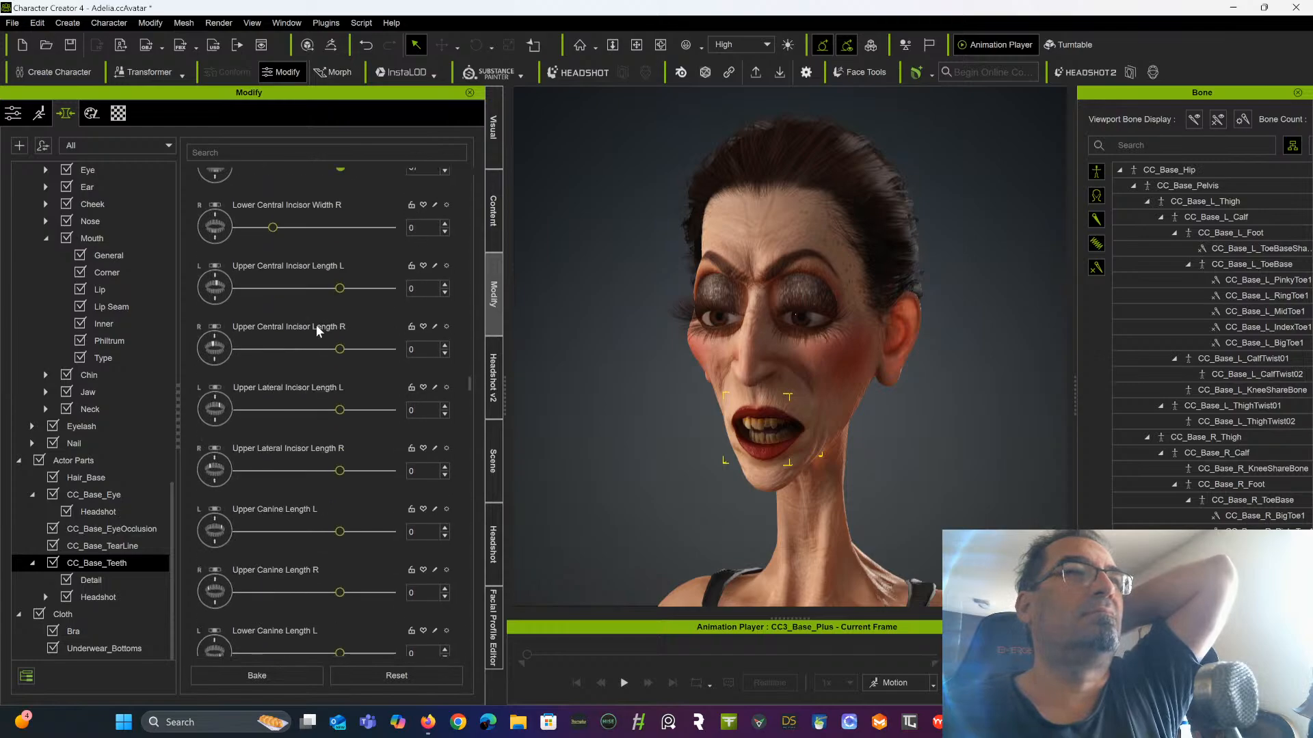
pyautogui.scroll(-18, 314, 324)
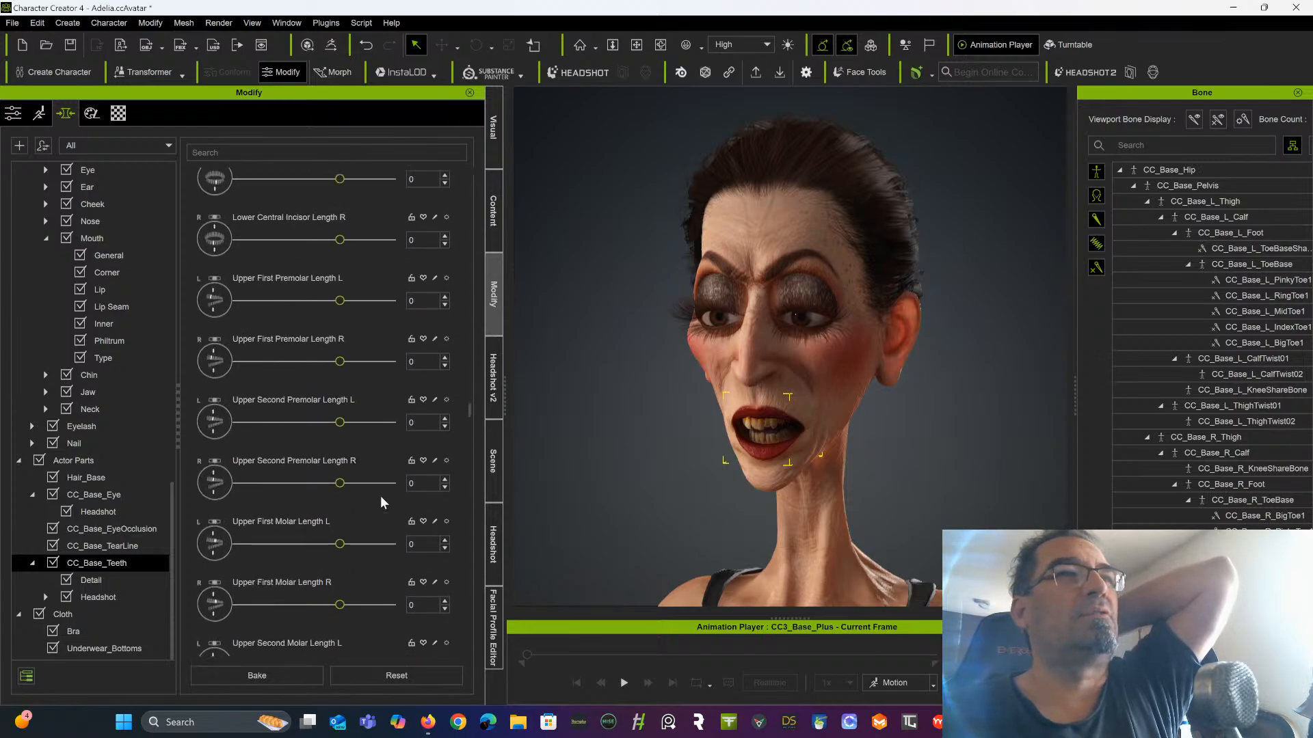
# Play the calibration_live animation on the whole character, check the teeth from both sides and the front, and pause with the mouth closed
pyautogui.scroll(-3, 833, 256)
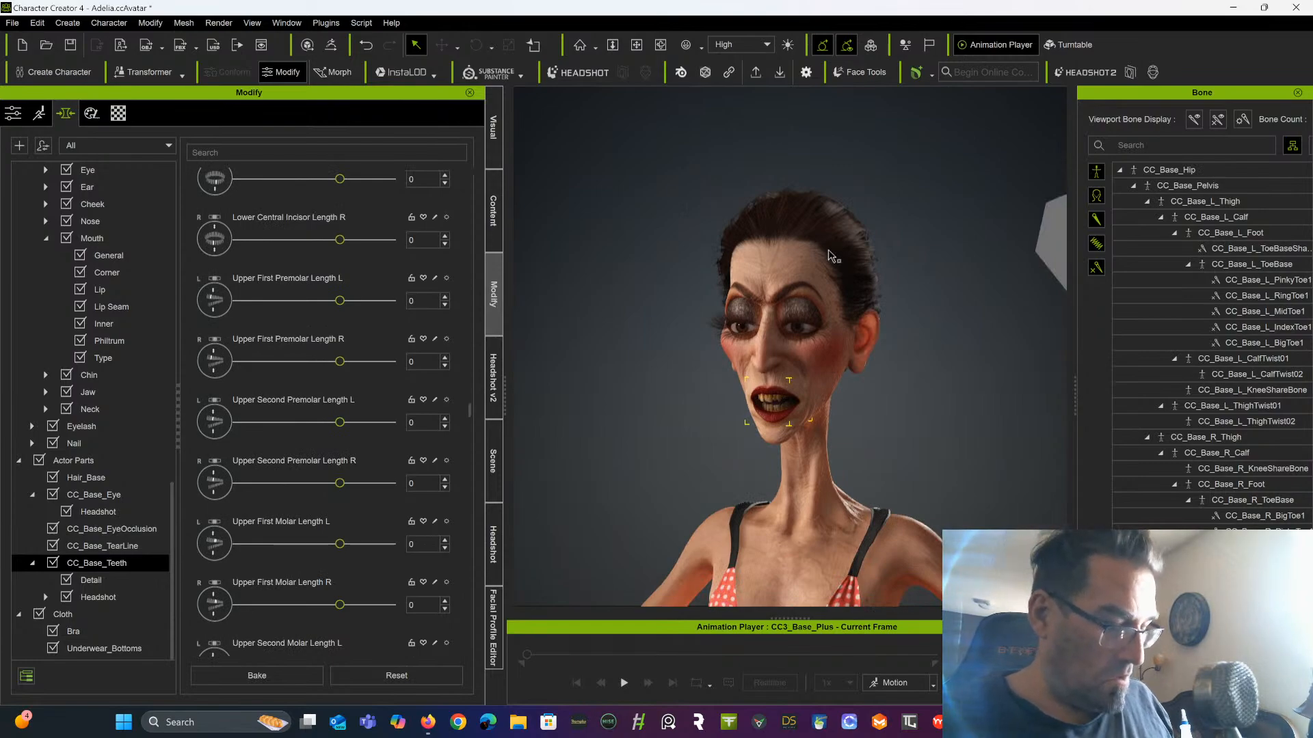
pyautogui.keyDown('alt'); pyautogui.moveTo(832, 256); pyautogui.dragTo(860, 294); pyautogui.keyUp('alt')
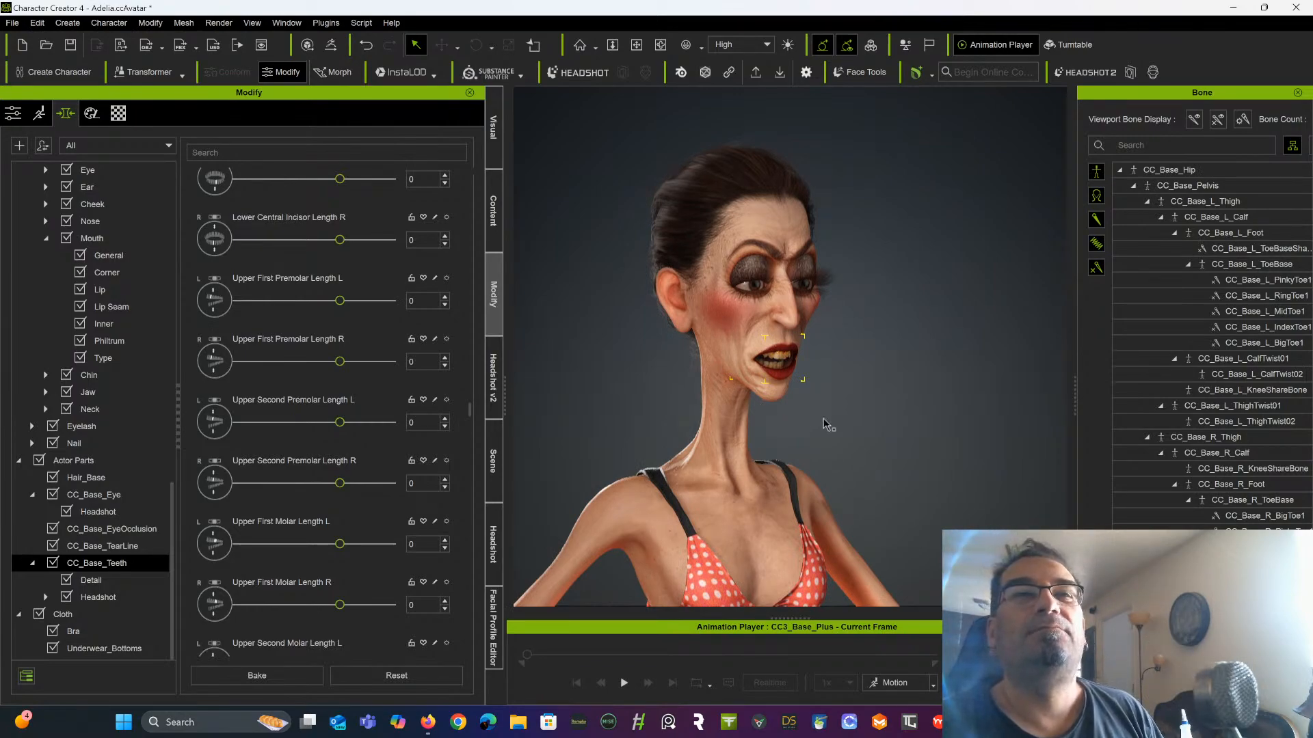
pyautogui.click(765, 552)
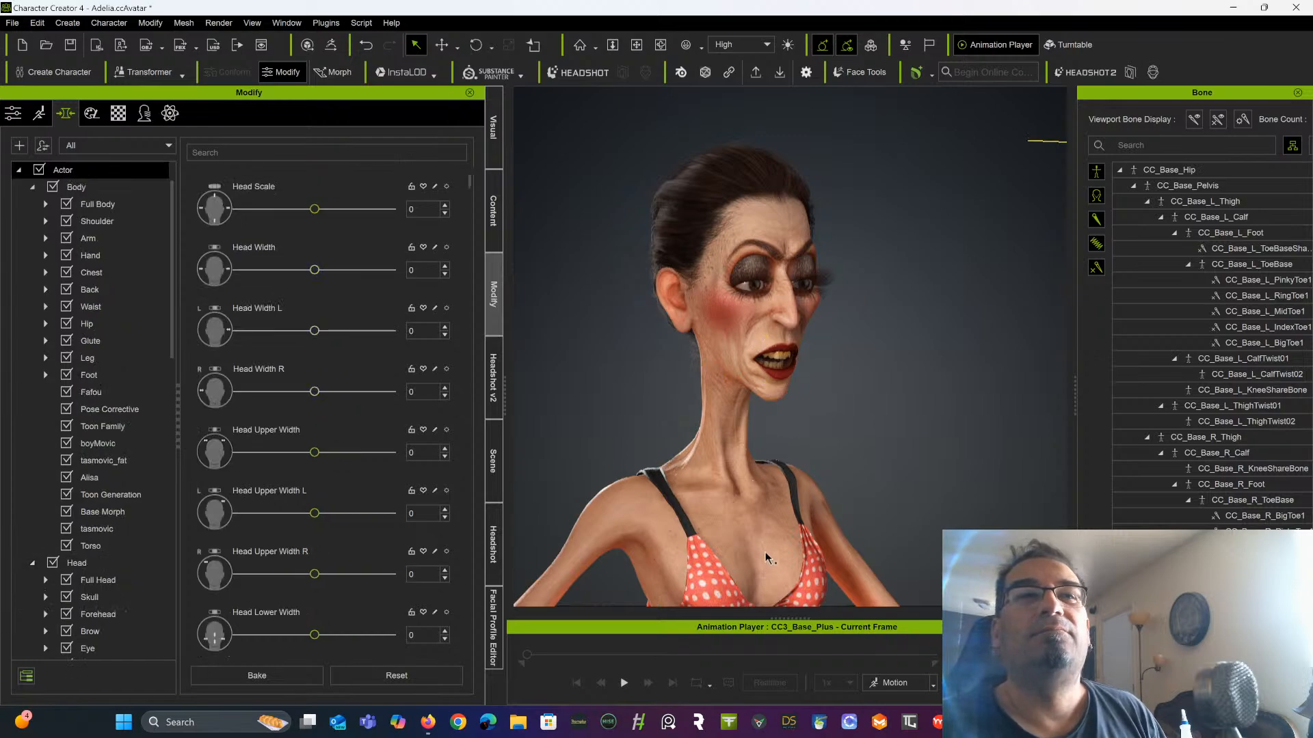
pyautogui.click(625, 687)
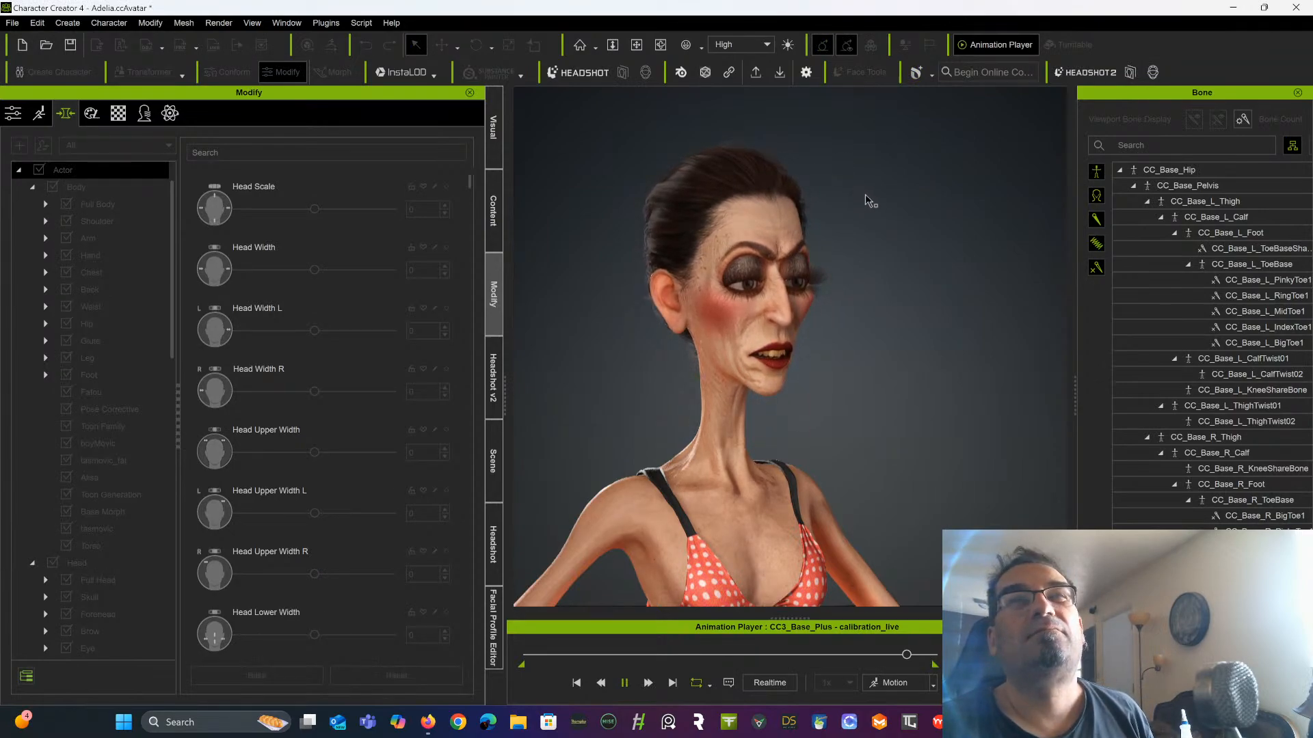
pyautogui.moveTo(928, 205); pyautogui.dragTo(653, 202, button='right')
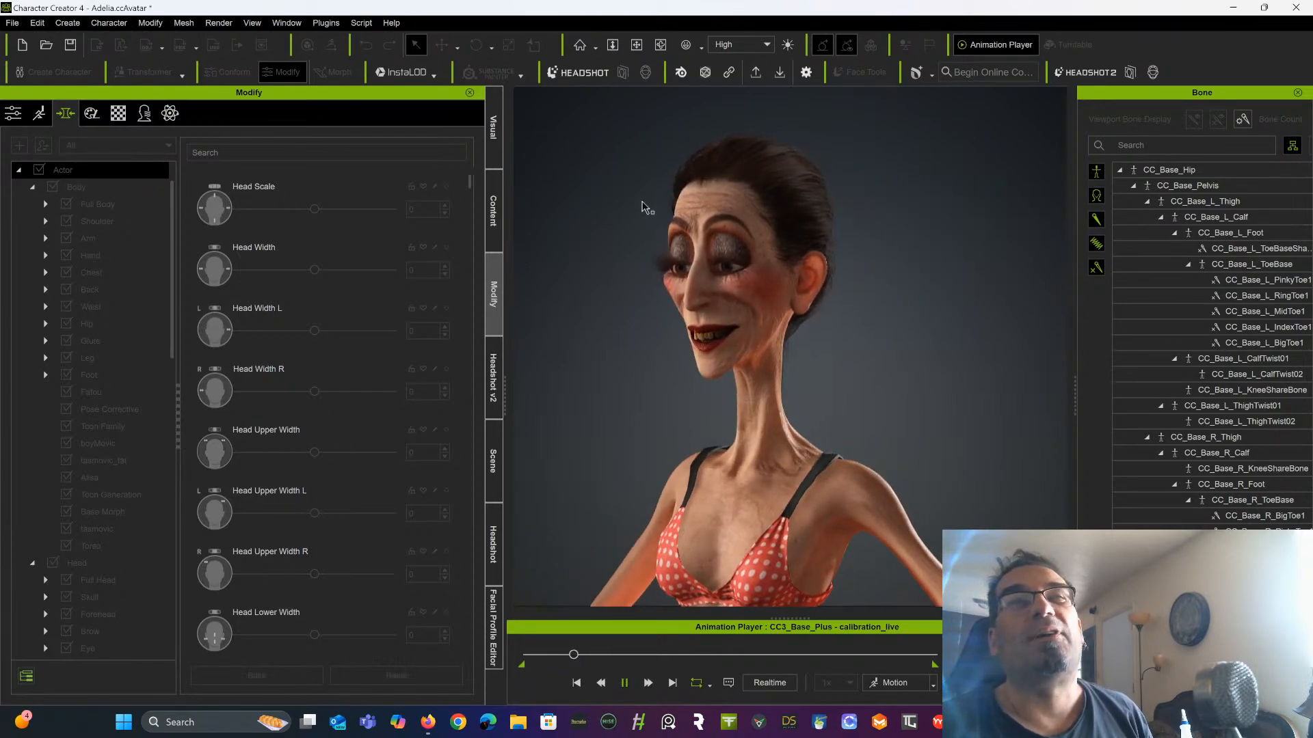
pyautogui.moveTo(645, 205); pyautogui.dragTo(851, 205, button='right')
pyautogui.scroll(5, 847, 211)
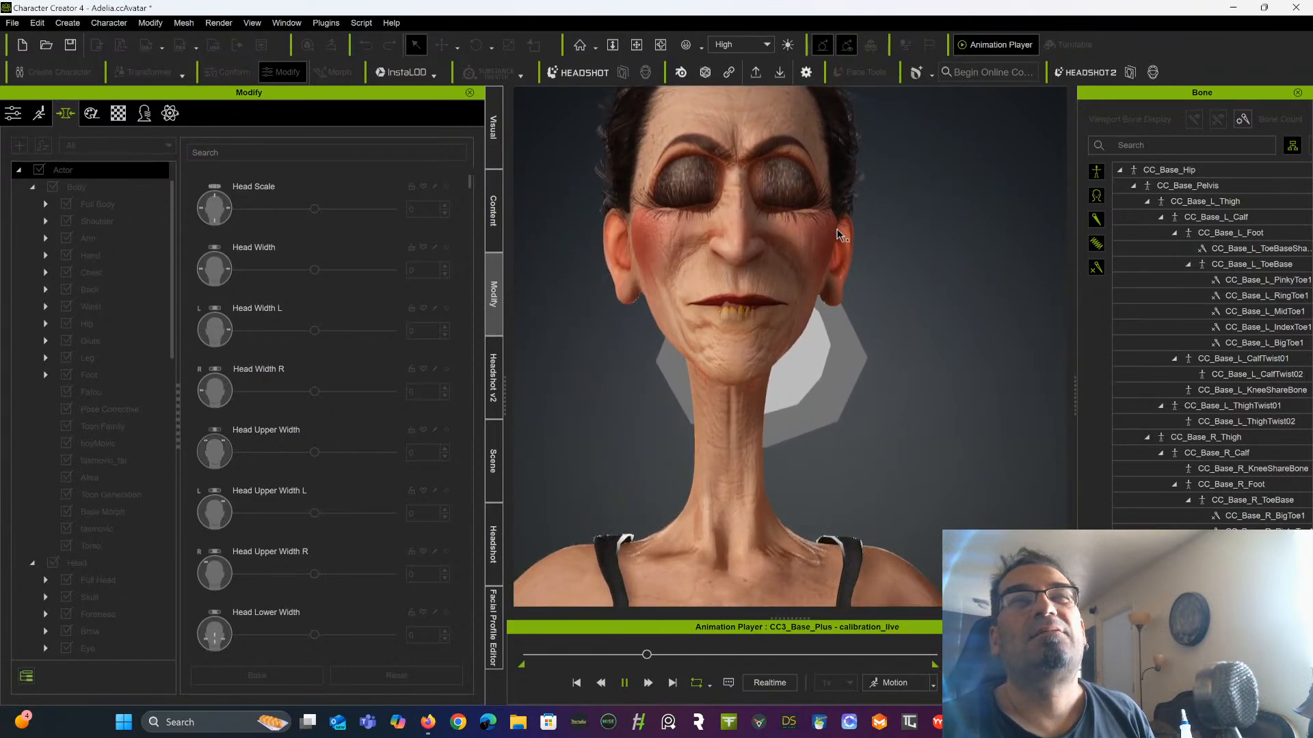
pyautogui.press('space')
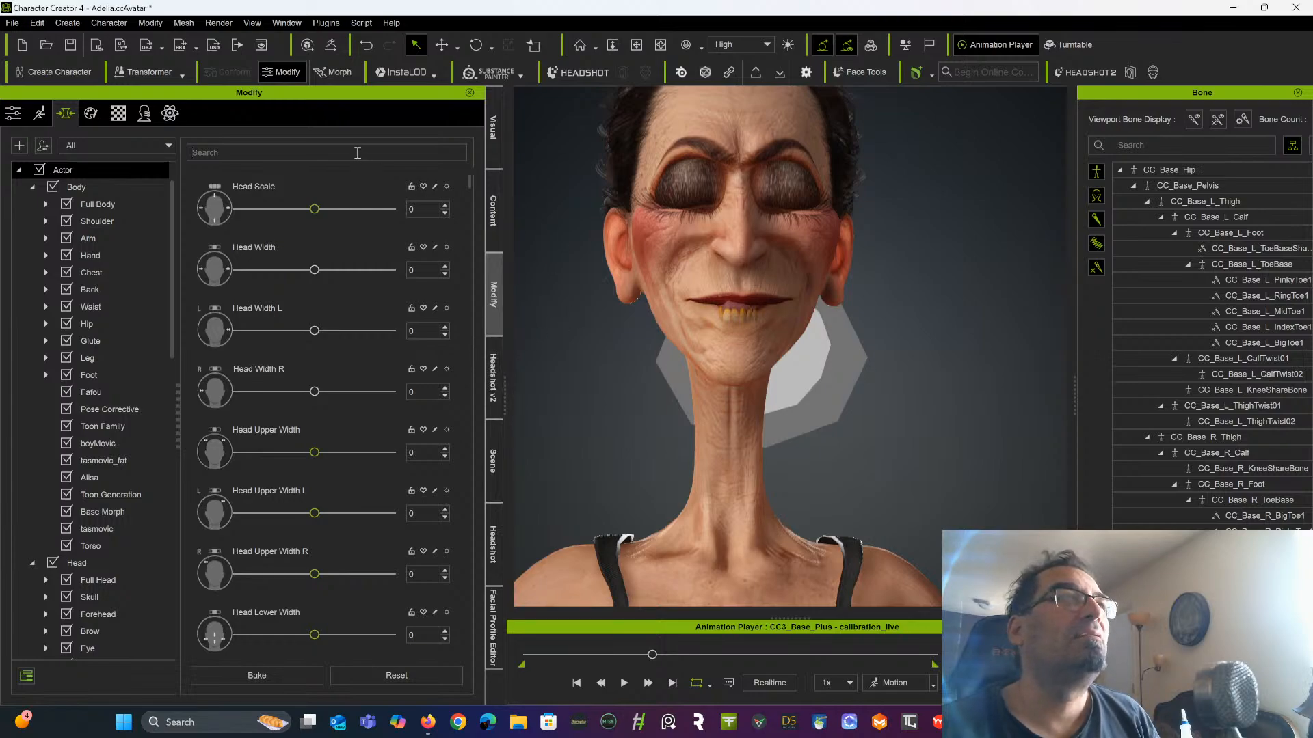
# Find the actor's upper teeth morphs and set Teeth Upper Depth to 55
pyautogui.write('tee')
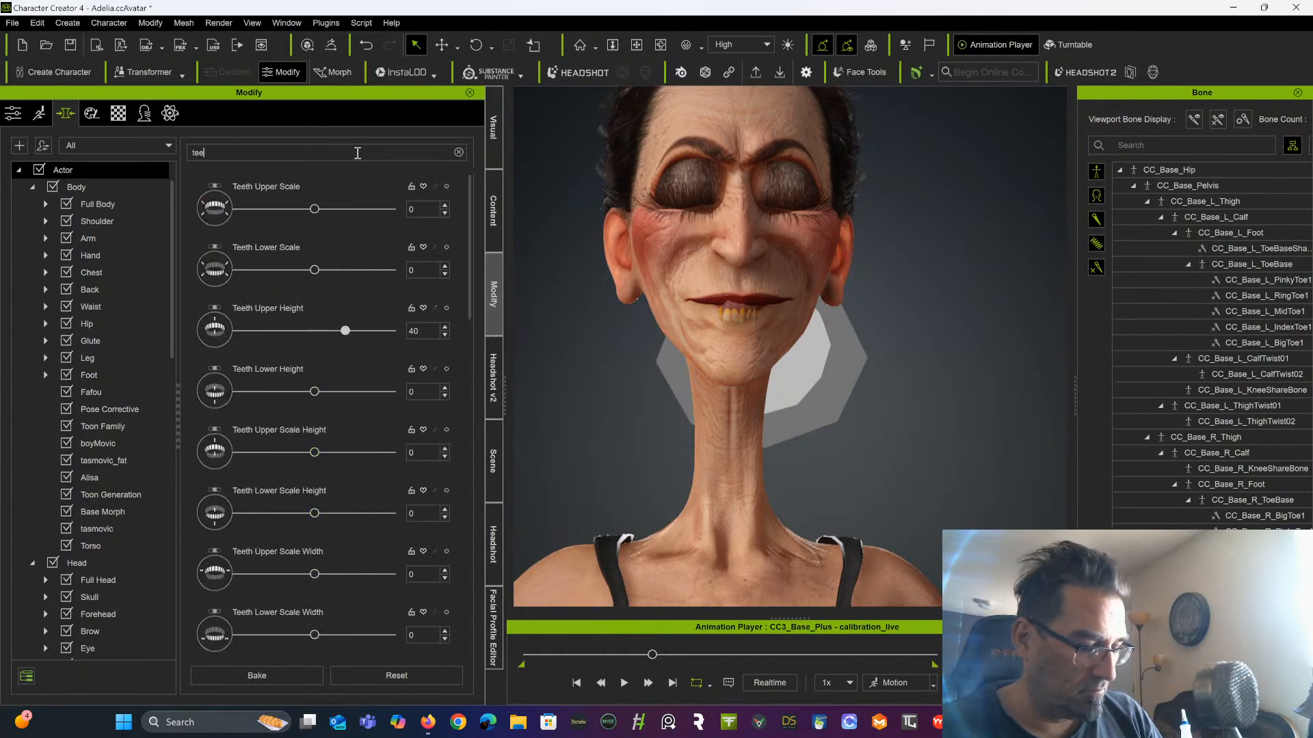
pyautogui.write('th upper')
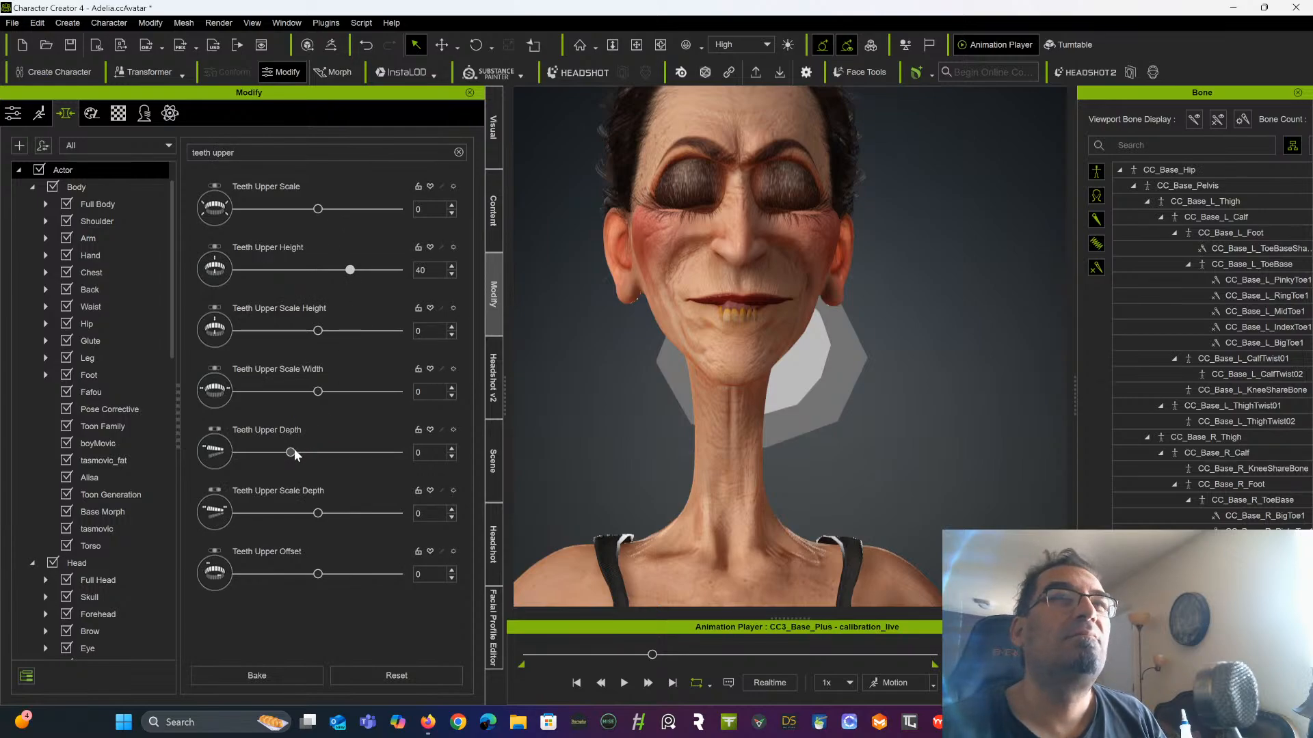
pyautogui.moveTo(294, 452); pyautogui.dragTo(354, 445)
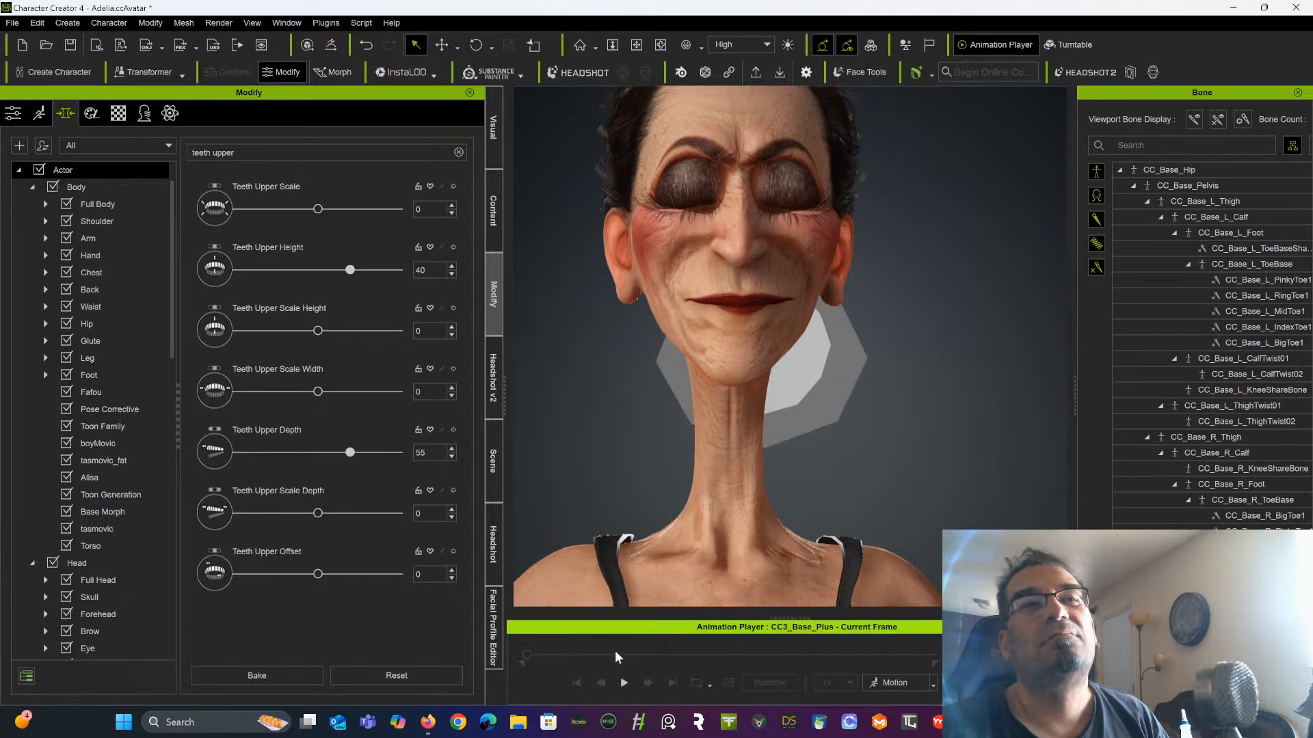
# Replay the calibration_live animation, pause it at the closed-eyes pose, and open the Facial Profile Editor
pyautogui.click(622, 680)
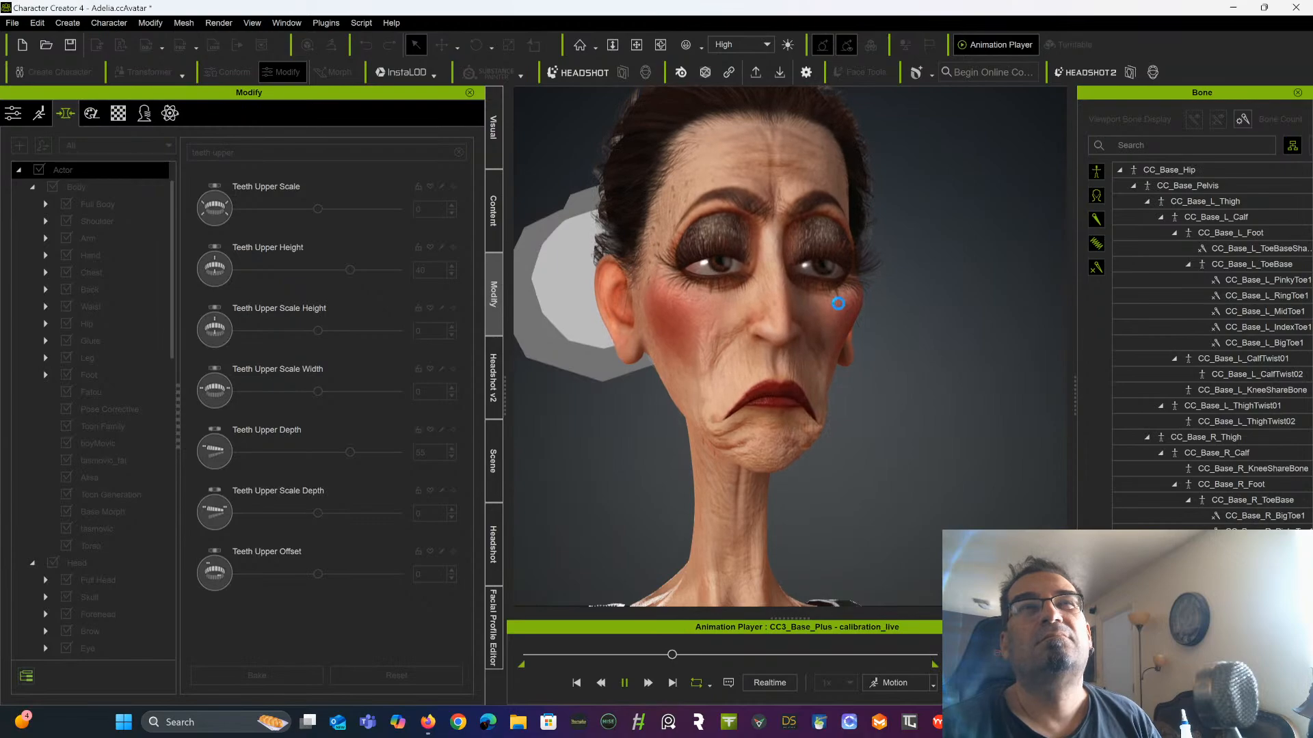
pyautogui.press('space')
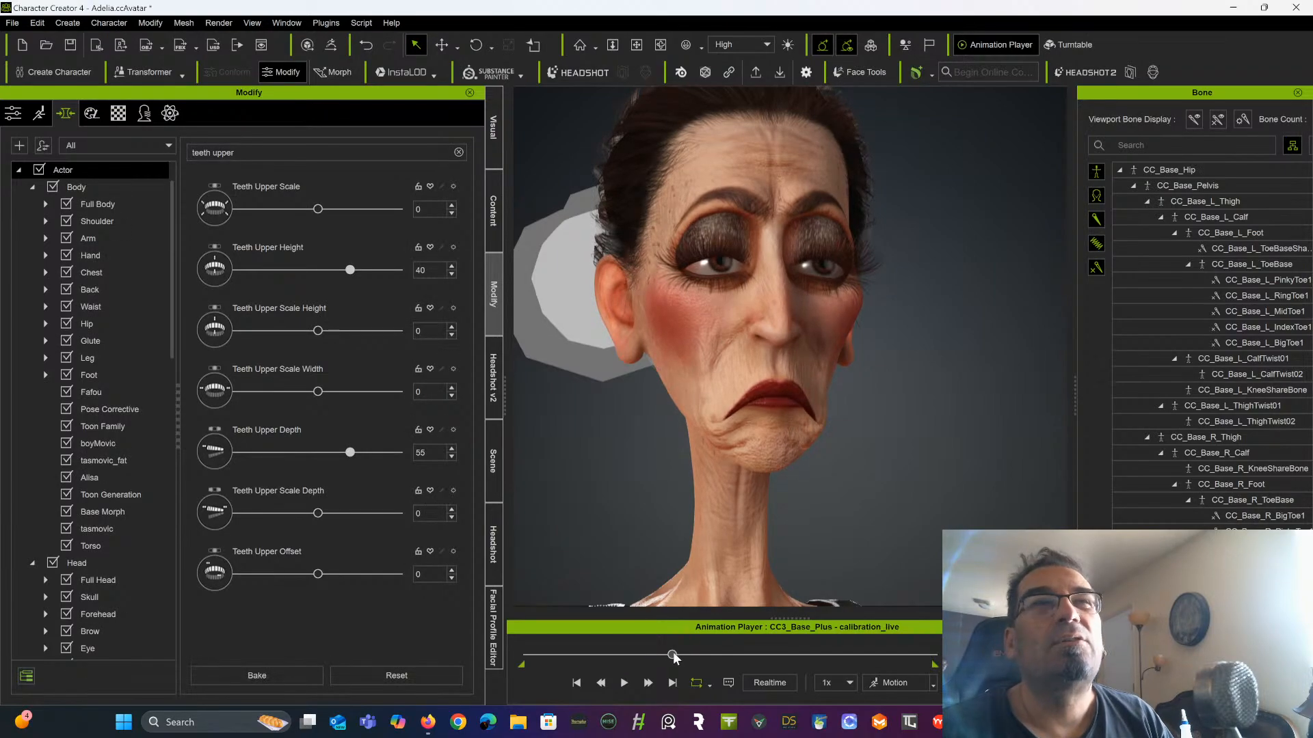
pyautogui.moveTo(672, 655); pyautogui.dragTo(629, 661)
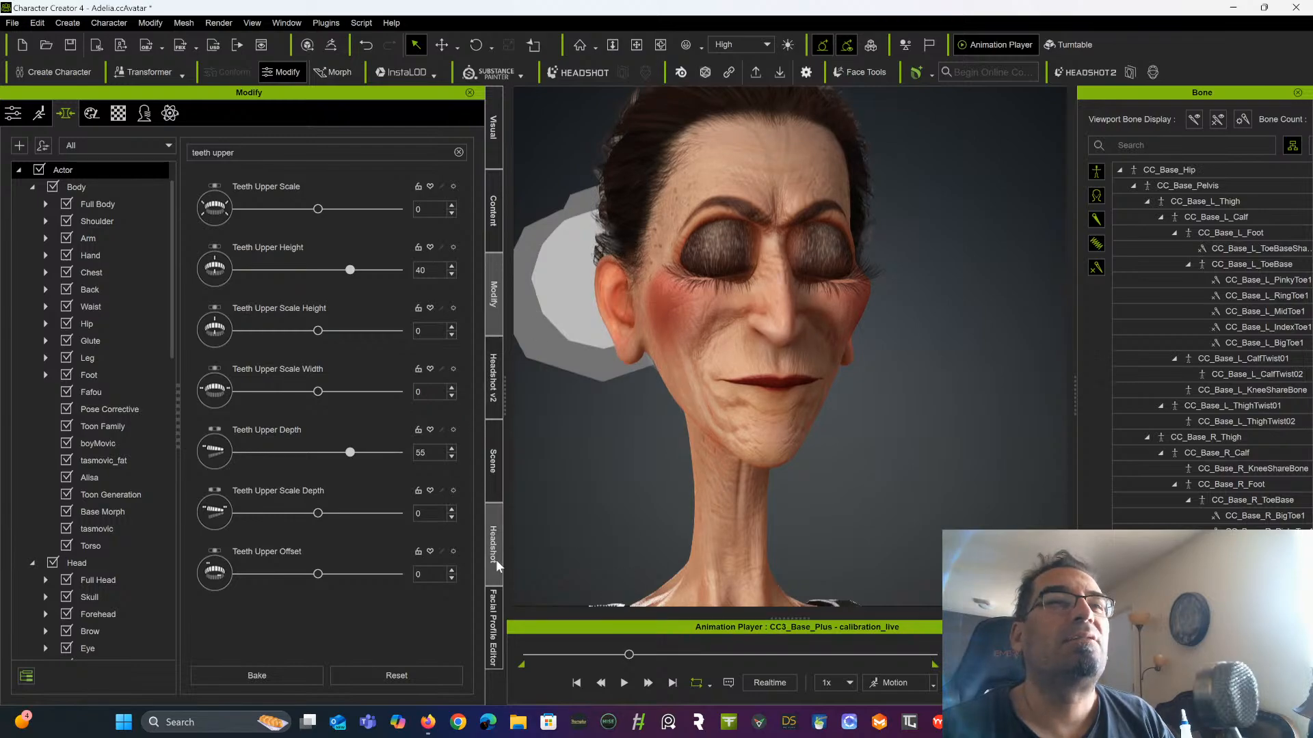
pyautogui.click(496, 608)
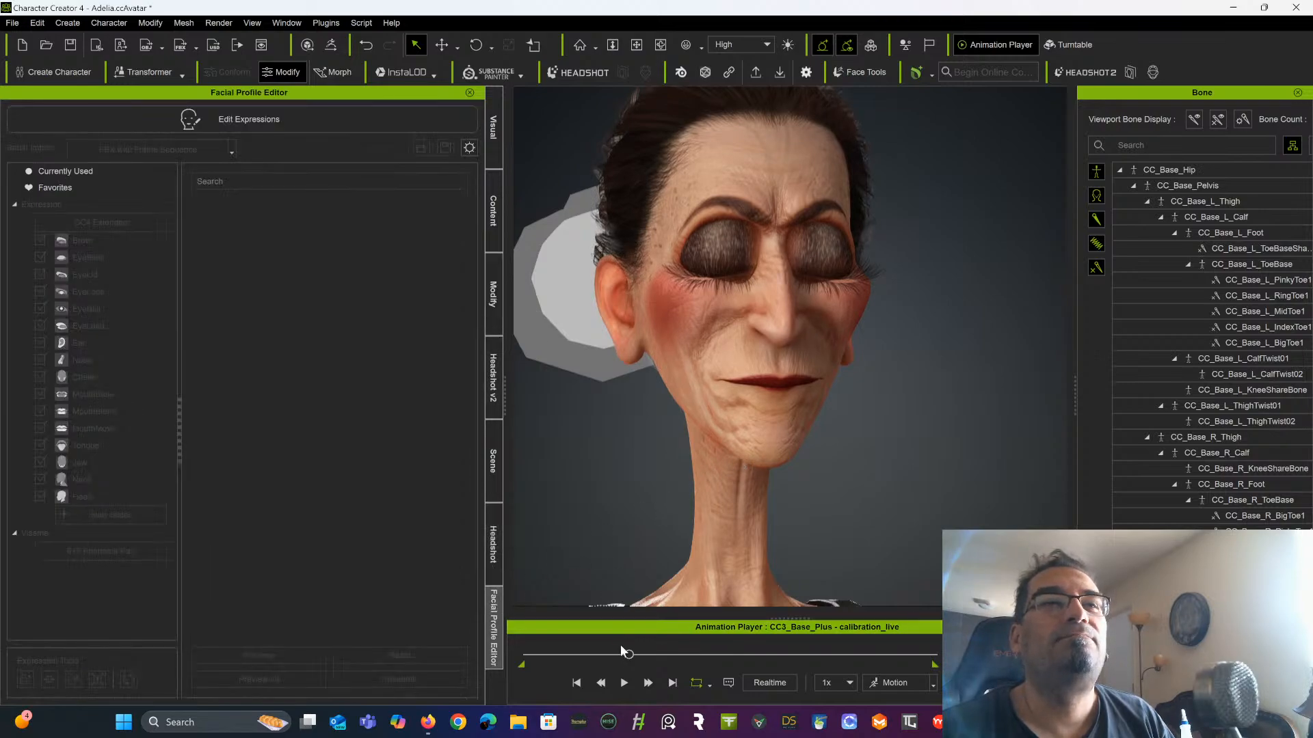
# Stop the calibration animation so the face returns to its current frame, and turn on expression editing
pyautogui.click(894, 682)
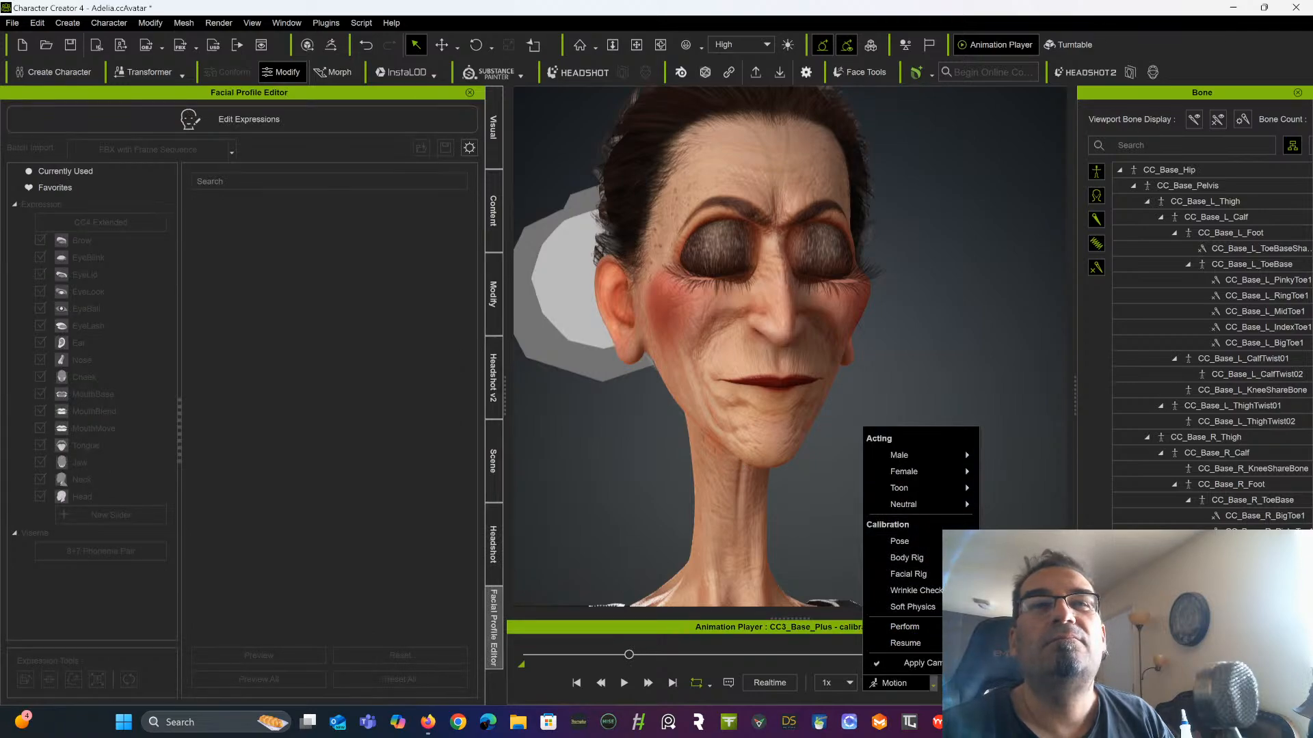
pyautogui.click(906, 574)
pyautogui.click(965, 682)
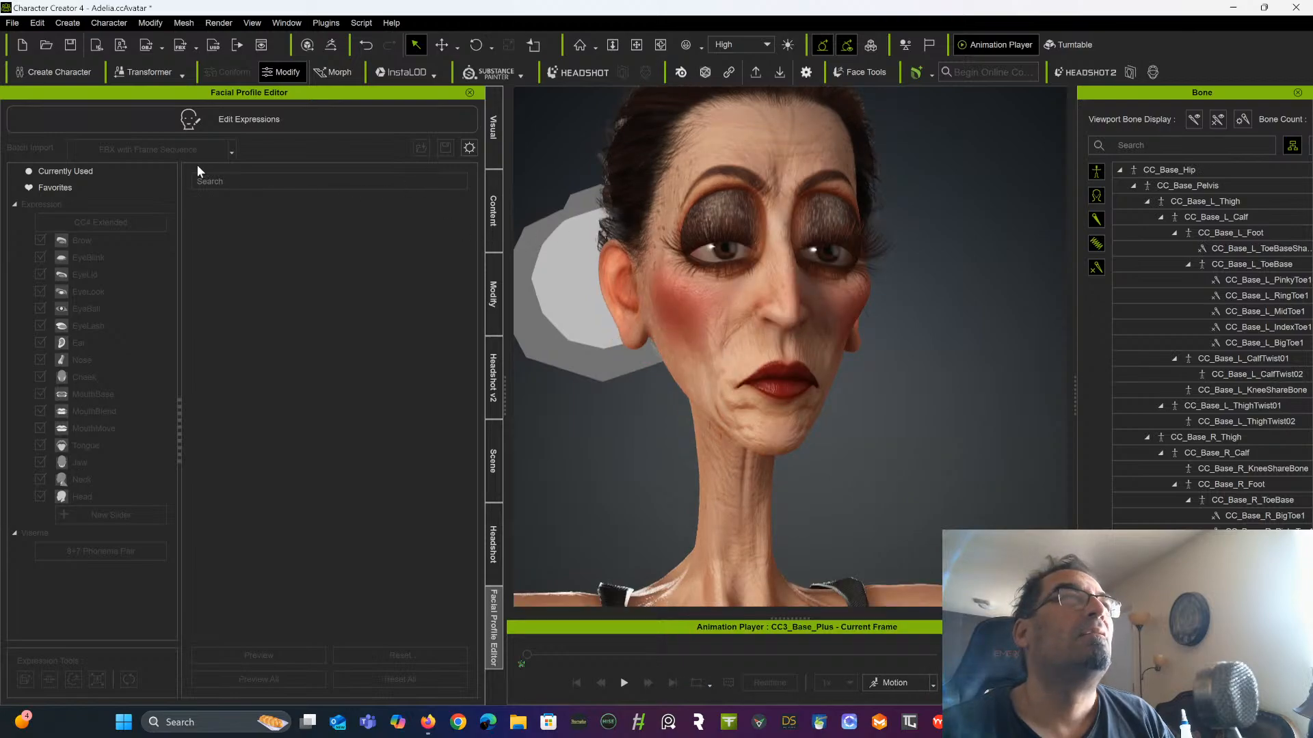
pyautogui.click(252, 130)
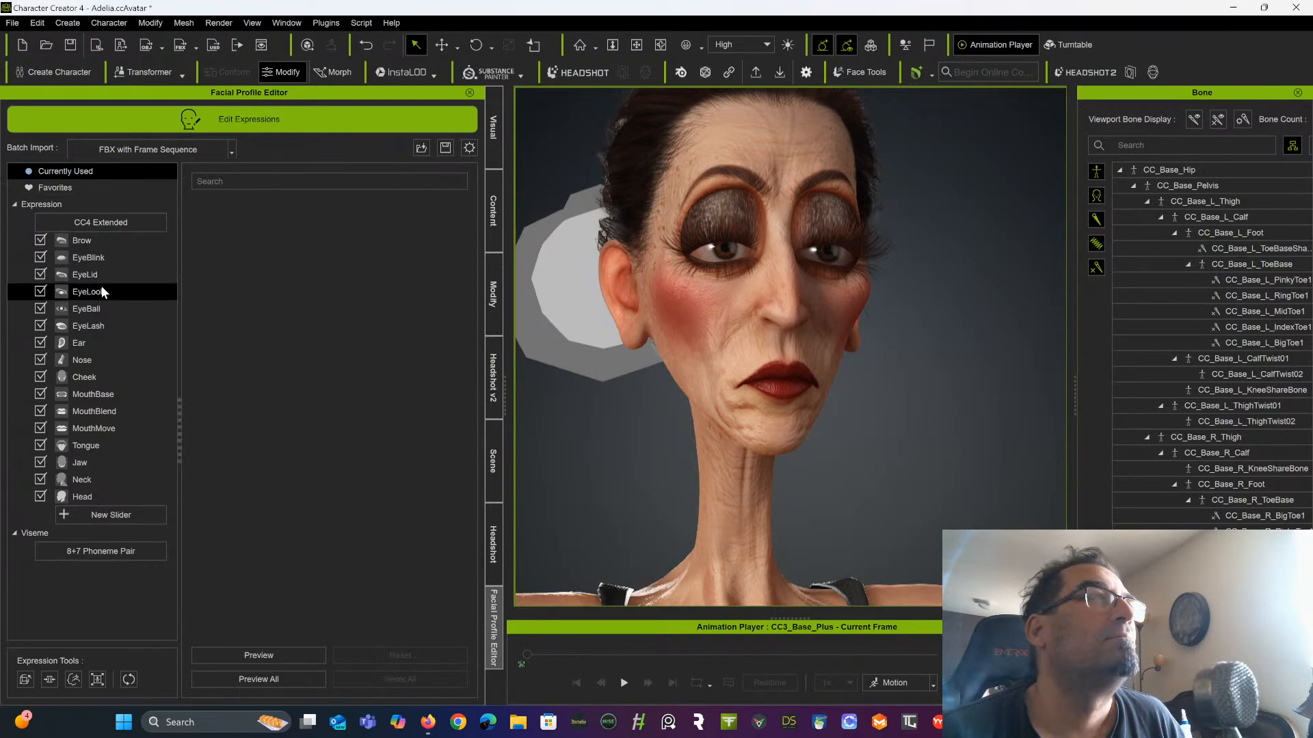
# Test the Eye_Blink_L and Eye_Blink_R expressions on the face and return both to 0
pyautogui.click(105, 259)
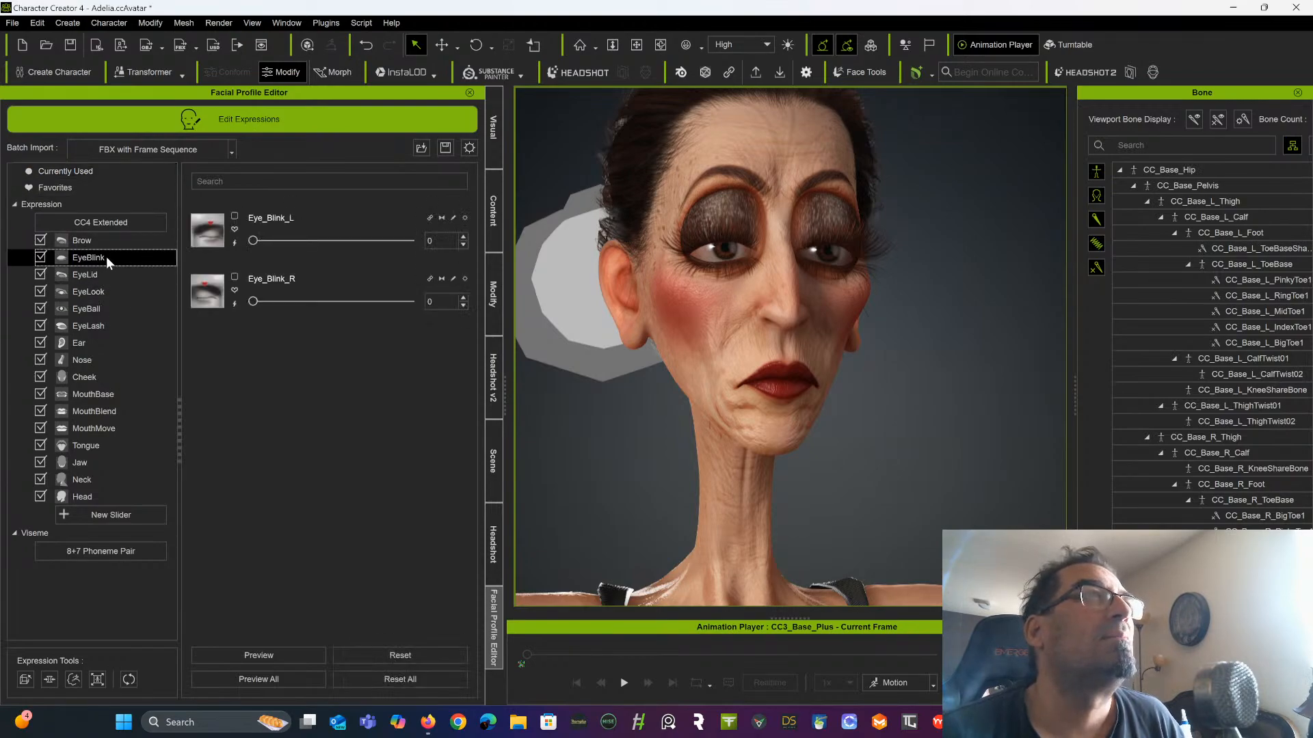
pyautogui.moveTo(254, 236); pyautogui.dragTo(191, 231)
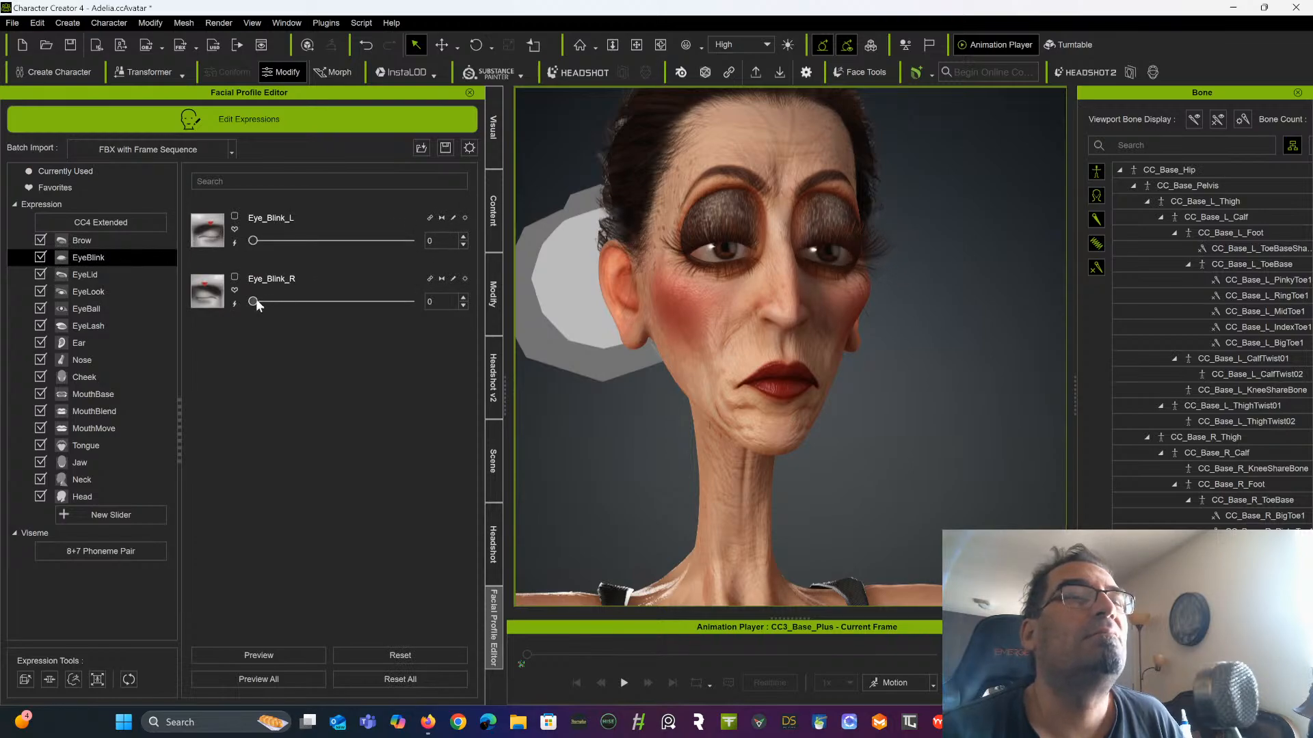
pyautogui.moveTo(254, 301); pyautogui.dragTo(183, 298)
# Test the Eye_Squint and Eye_Wide eyelid expressions for both eyes and return all four to 0
pyautogui.click(126, 273)
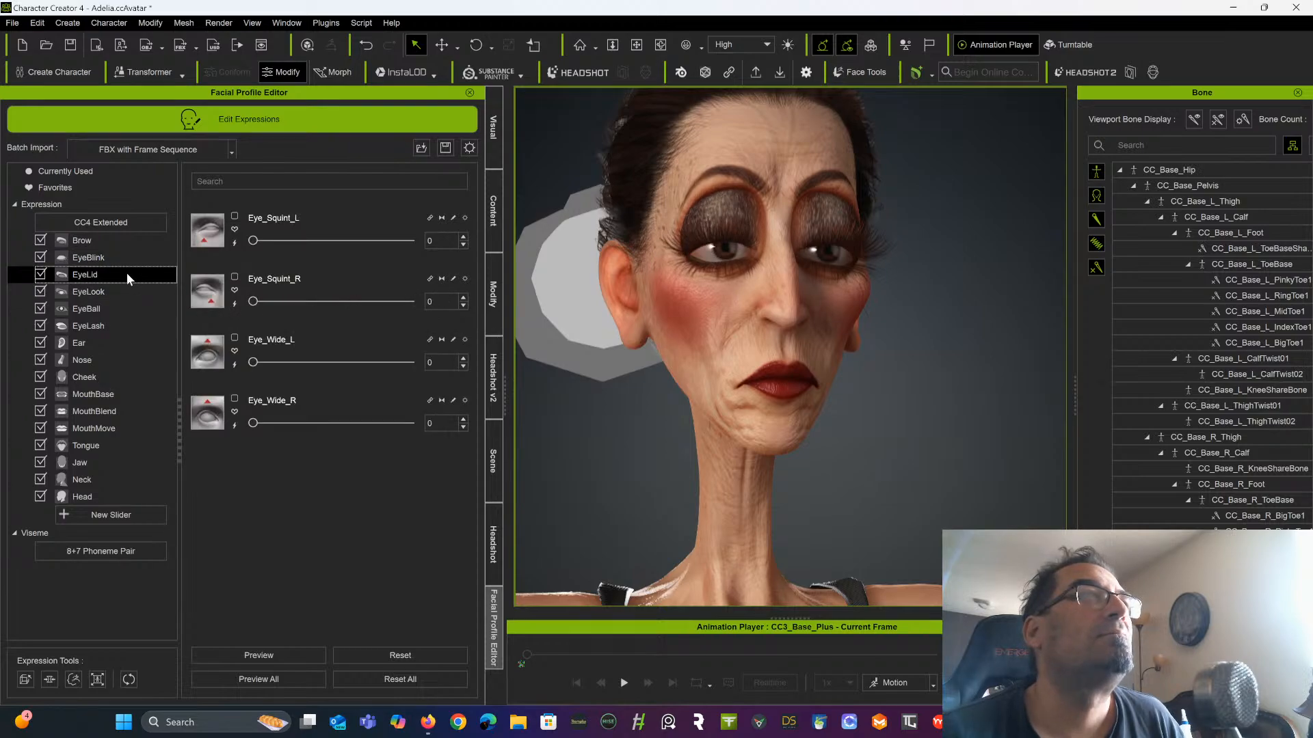
pyautogui.moveTo(254, 240); pyautogui.dragTo(482, 224)
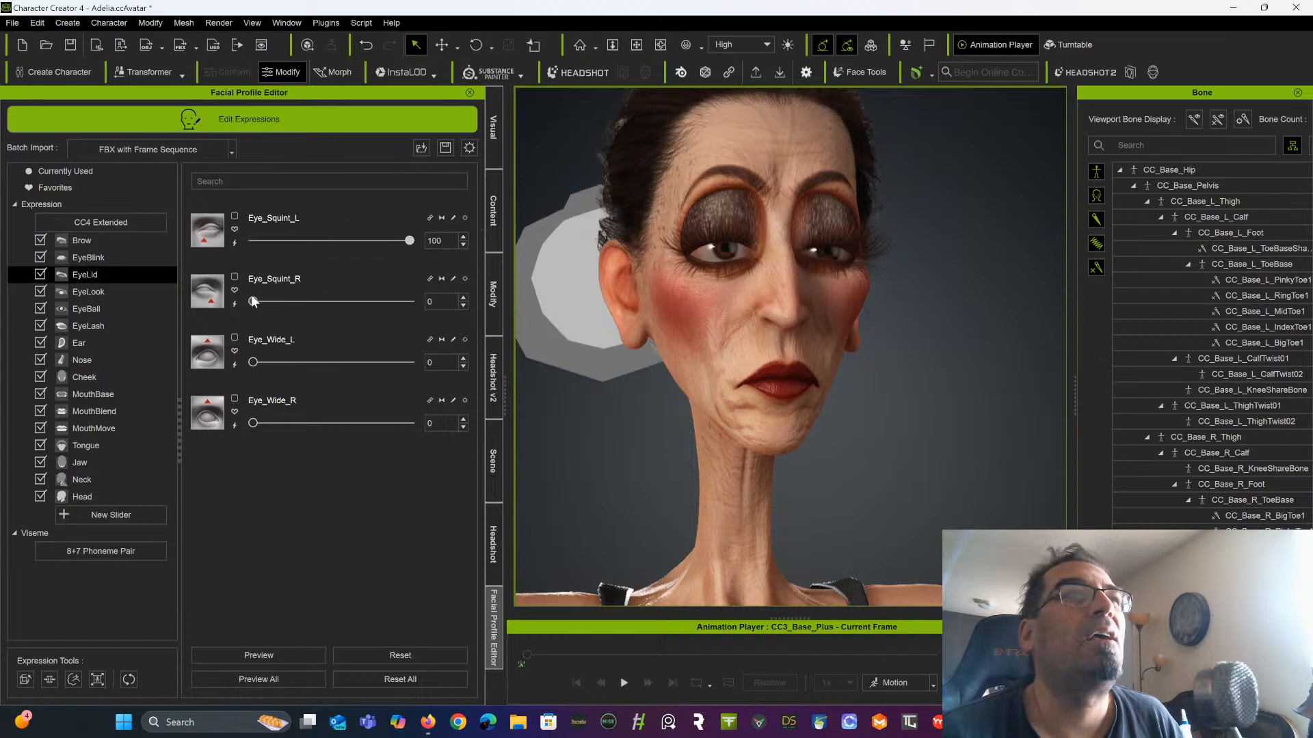
pyautogui.moveTo(253, 301); pyautogui.dragTo(234, 278)
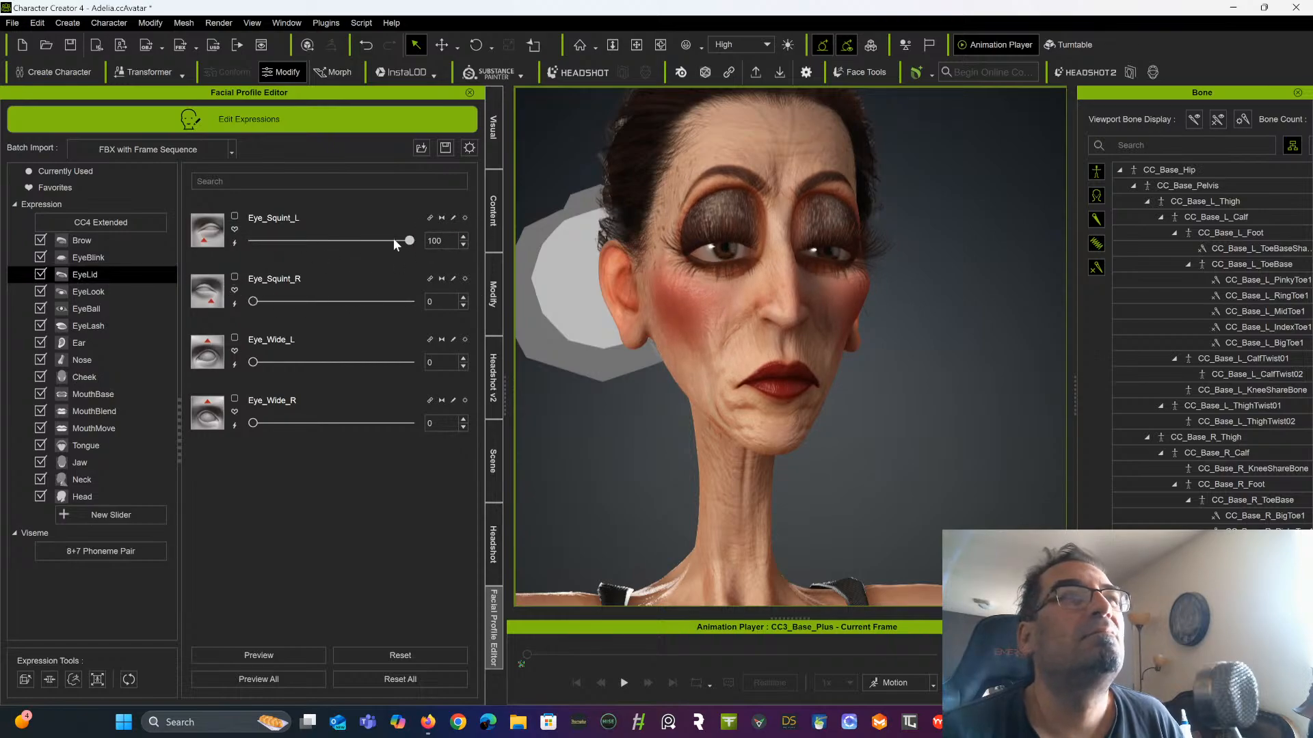
pyautogui.moveTo(413, 240); pyautogui.dragTo(214, 257)
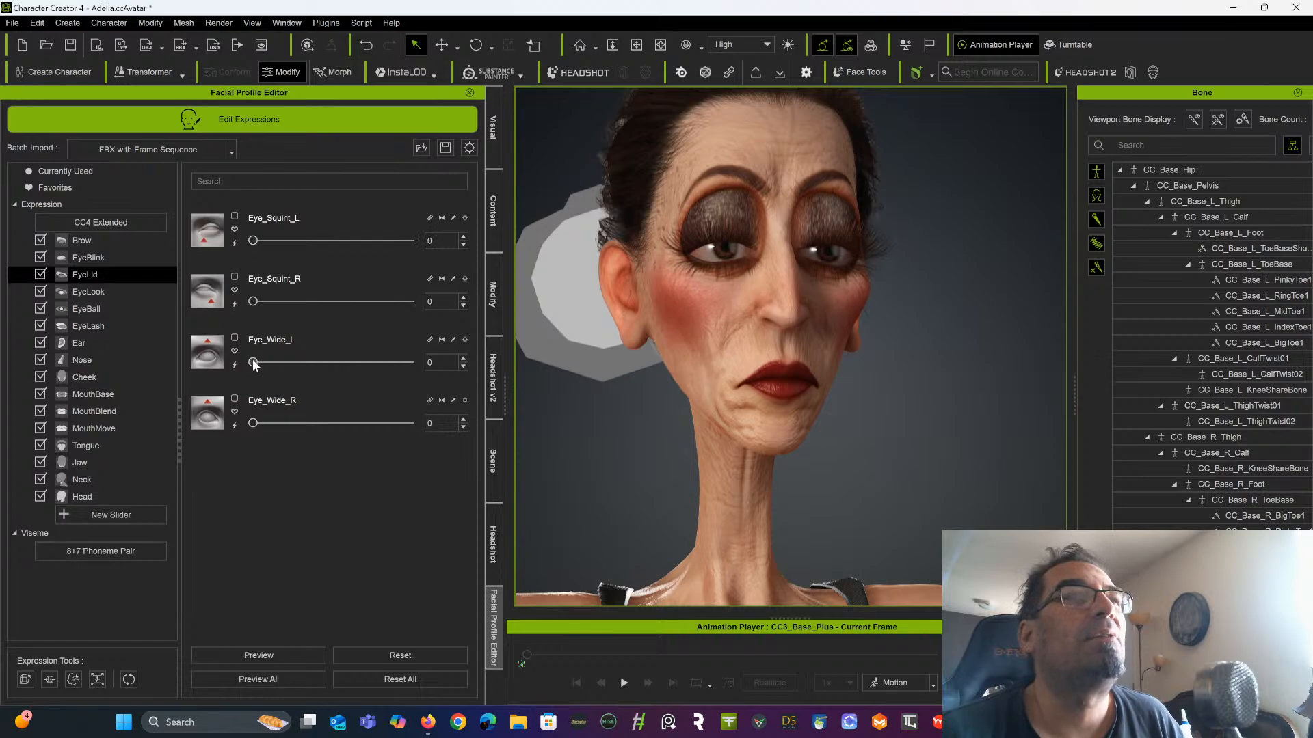
pyautogui.moveTo(254, 365); pyautogui.dragTo(214, 349)
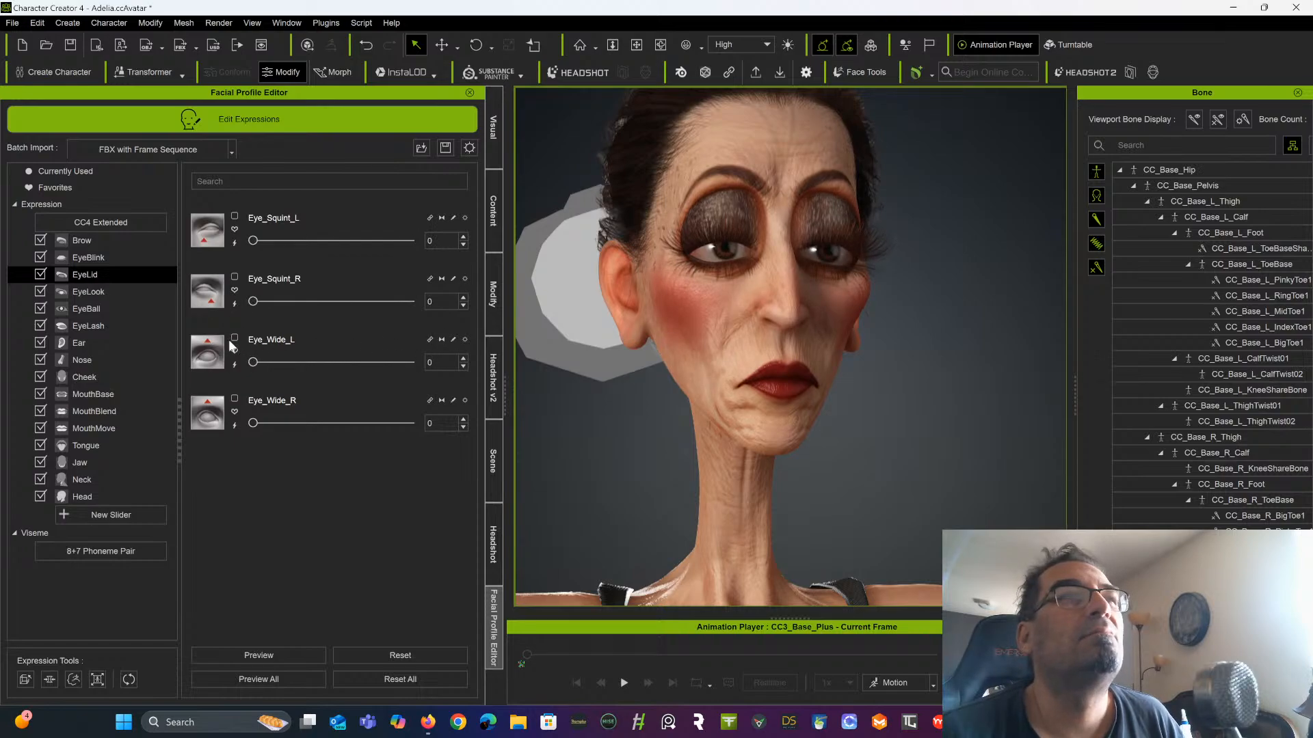
pyautogui.moveTo(254, 422); pyautogui.dragTo(495, 392)
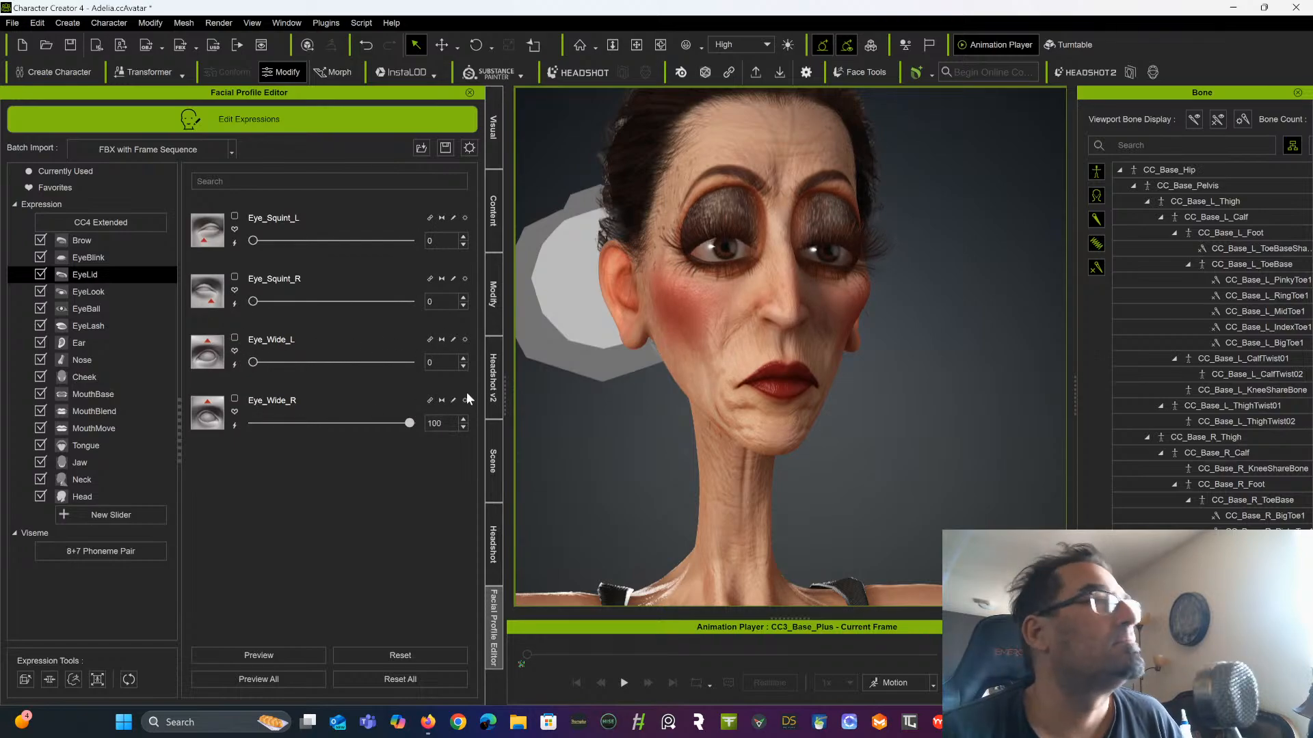
pyautogui.moveTo(380, 399); pyautogui.dragTo(212, 400)
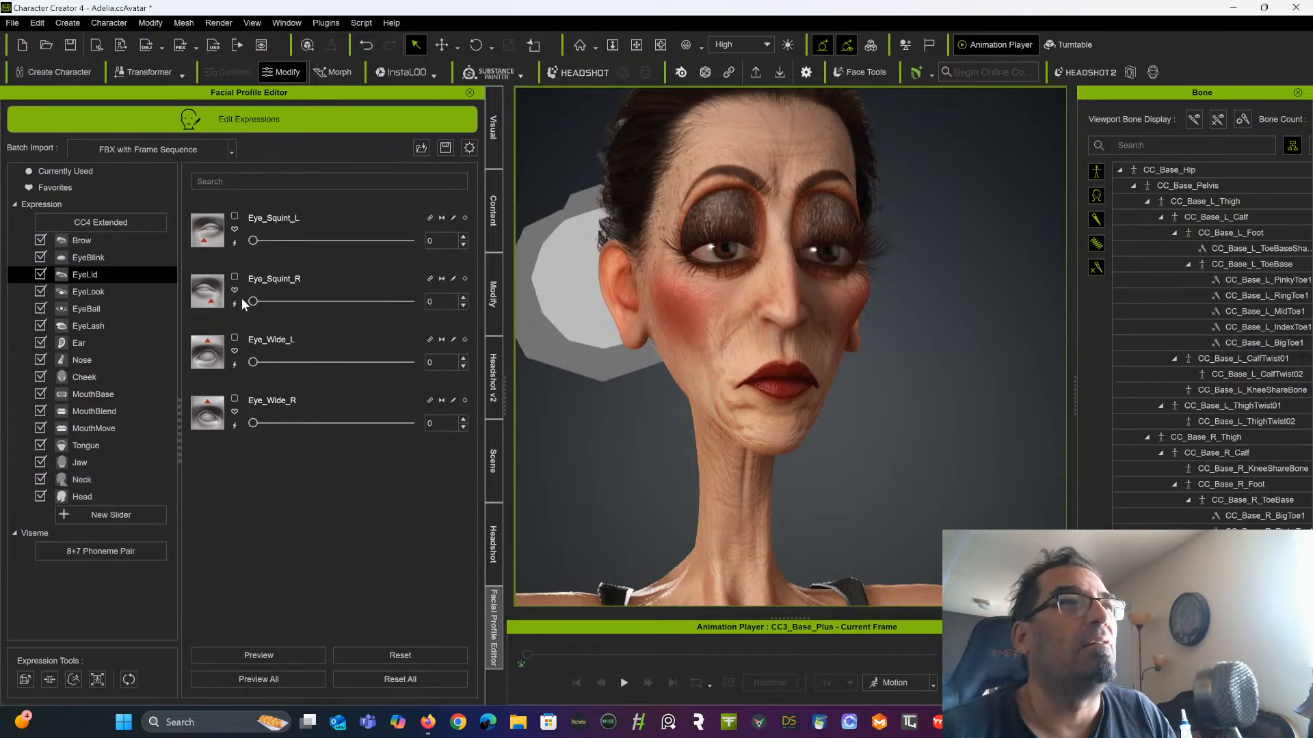
# Test the sideways EyeLook expressions of both eyes, return them to 0, and set Eye_L_Look_Up to 100
pyautogui.click(120, 287)
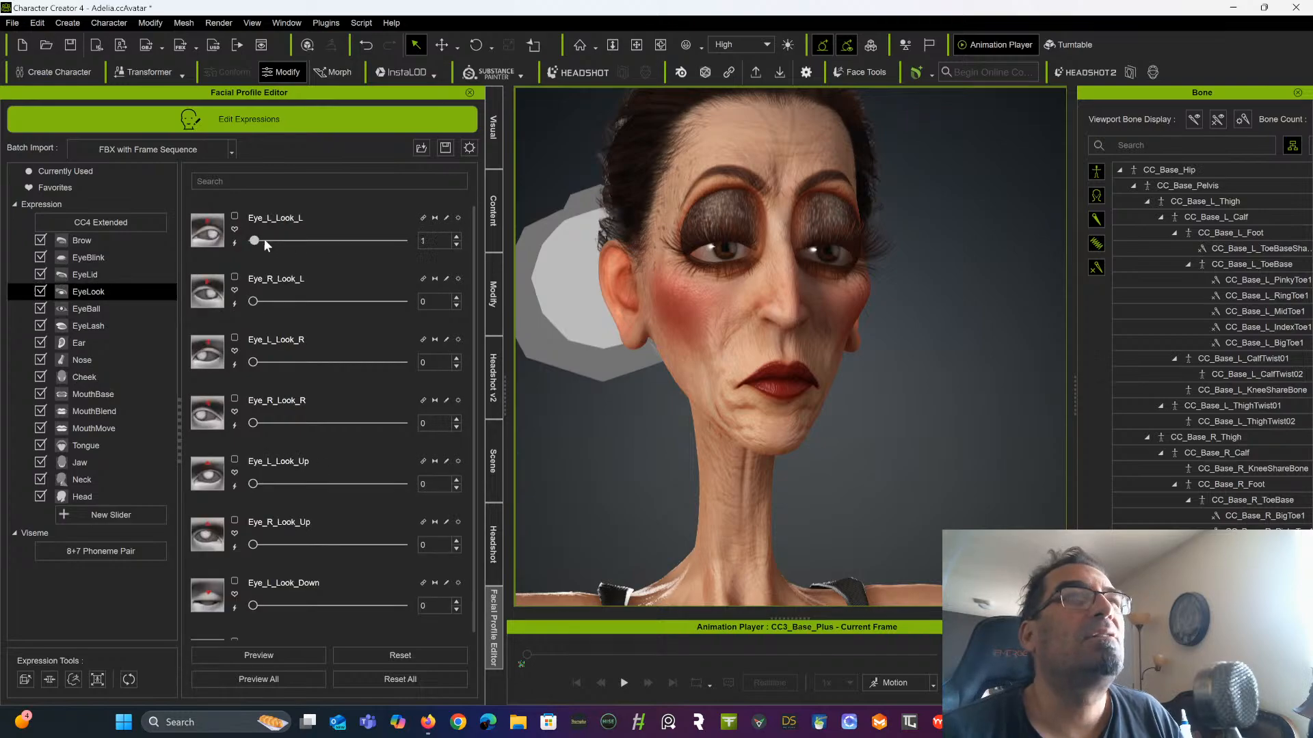
pyautogui.moveTo(264, 239)
pyautogui.mouseDown()
pyautogui.moveTo(423, 244)
pyautogui.moveTo(255, 254)
pyautogui.mouseUp()
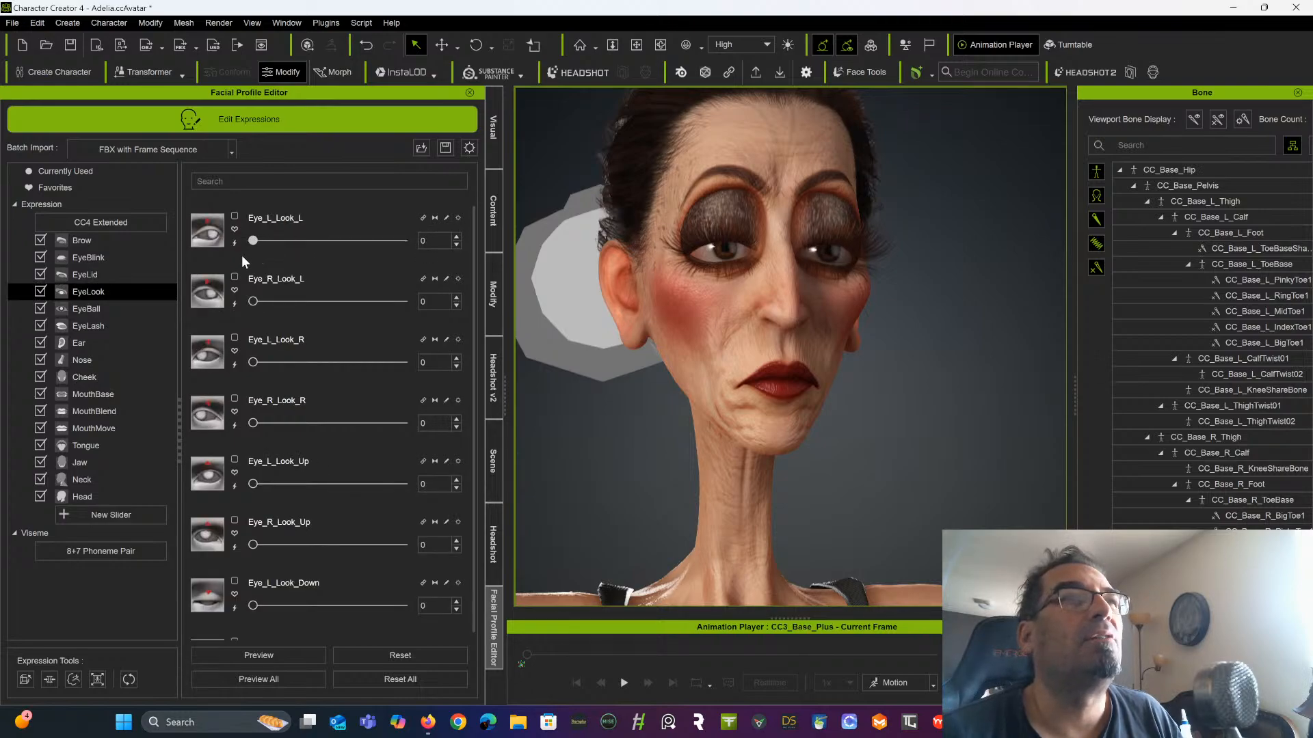
pyautogui.moveTo(257, 301)
pyautogui.mouseDown()
pyautogui.moveTo(403, 301)
pyautogui.moveTo(251, 299)
pyautogui.mouseUp()
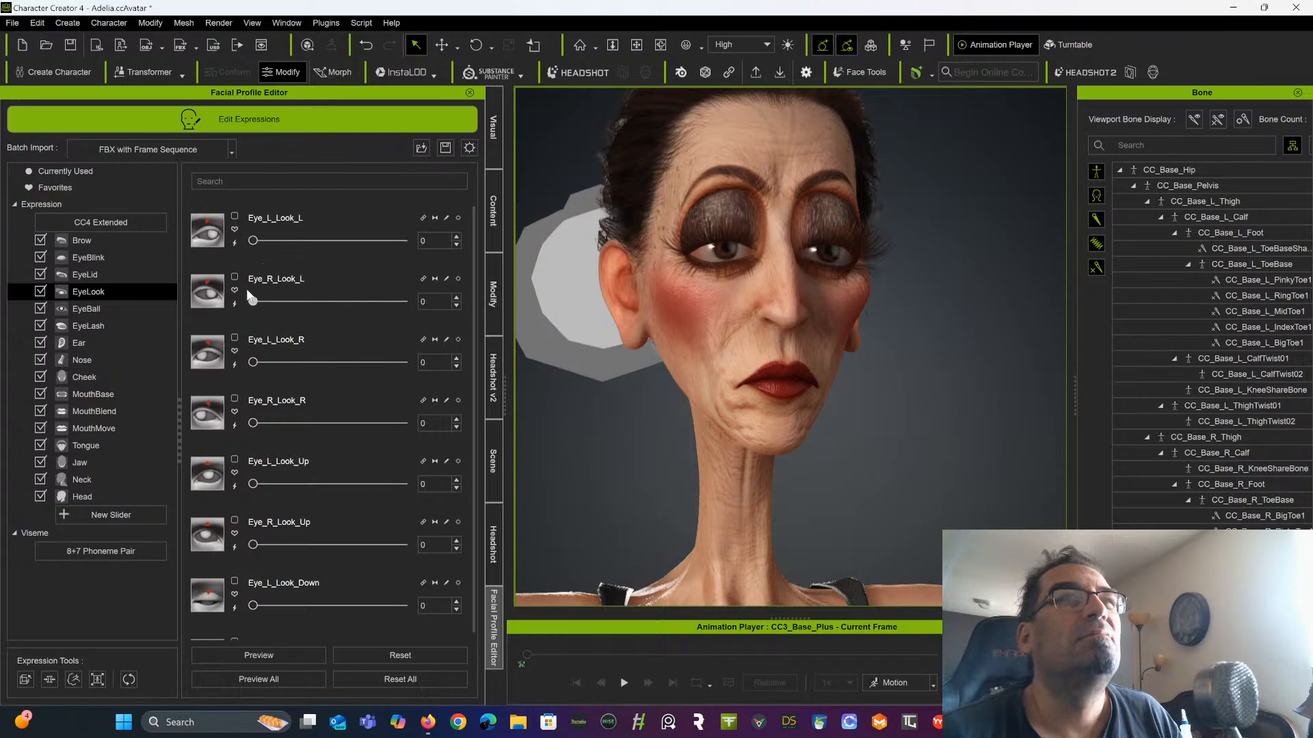
pyautogui.moveTo(253, 364); pyautogui.dragTo(179, 364)
pyautogui.moveTo(252, 423)
pyautogui.mouseDown()
pyautogui.moveTo(467, 419)
pyautogui.moveTo(228, 426)
pyautogui.mouseUp()
pyautogui.moveTo(253, 486); pyautogui.dragTo(432, 461)
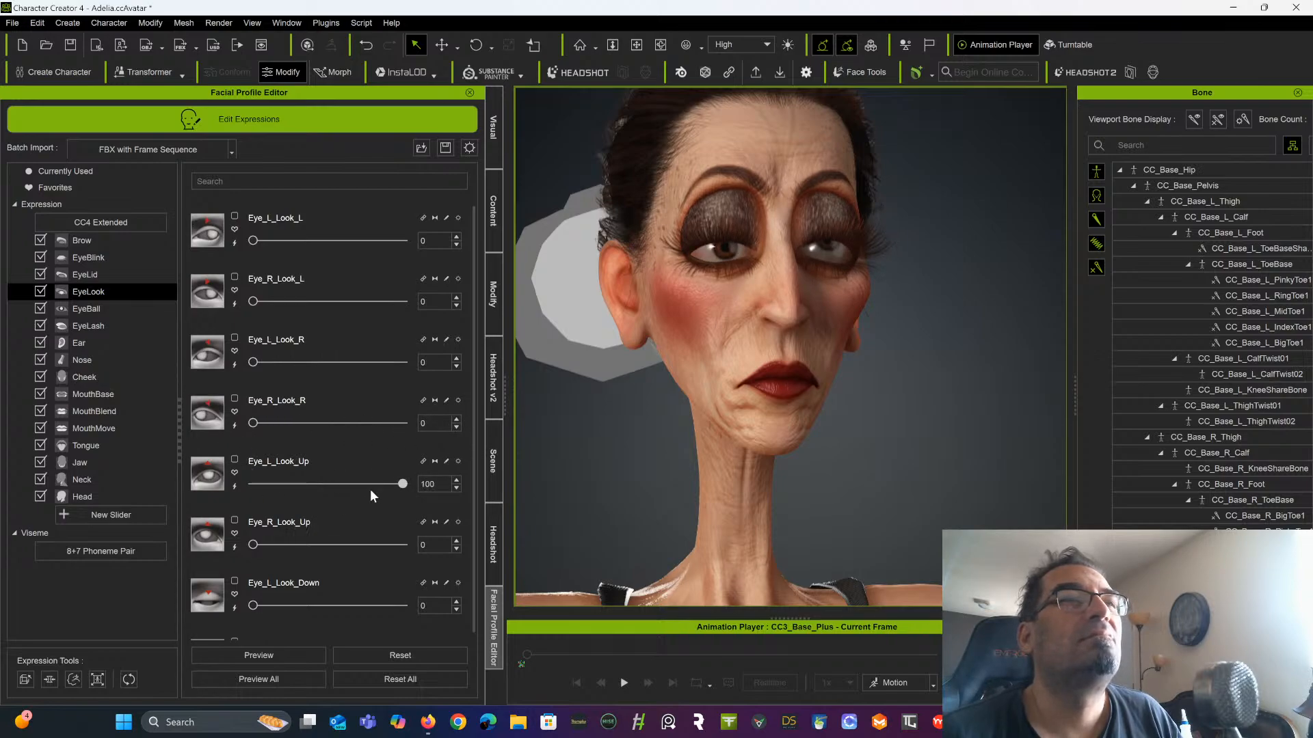
# Test Eye_Blink_L at 100 with the left eye looking up, and return Eye_Blink_L and Eye_L_Look_Up to 0
pyautogui.click(109, 257)
pyautogui.moveTo(252, 240); pyautogui.dragTo(425, 239)
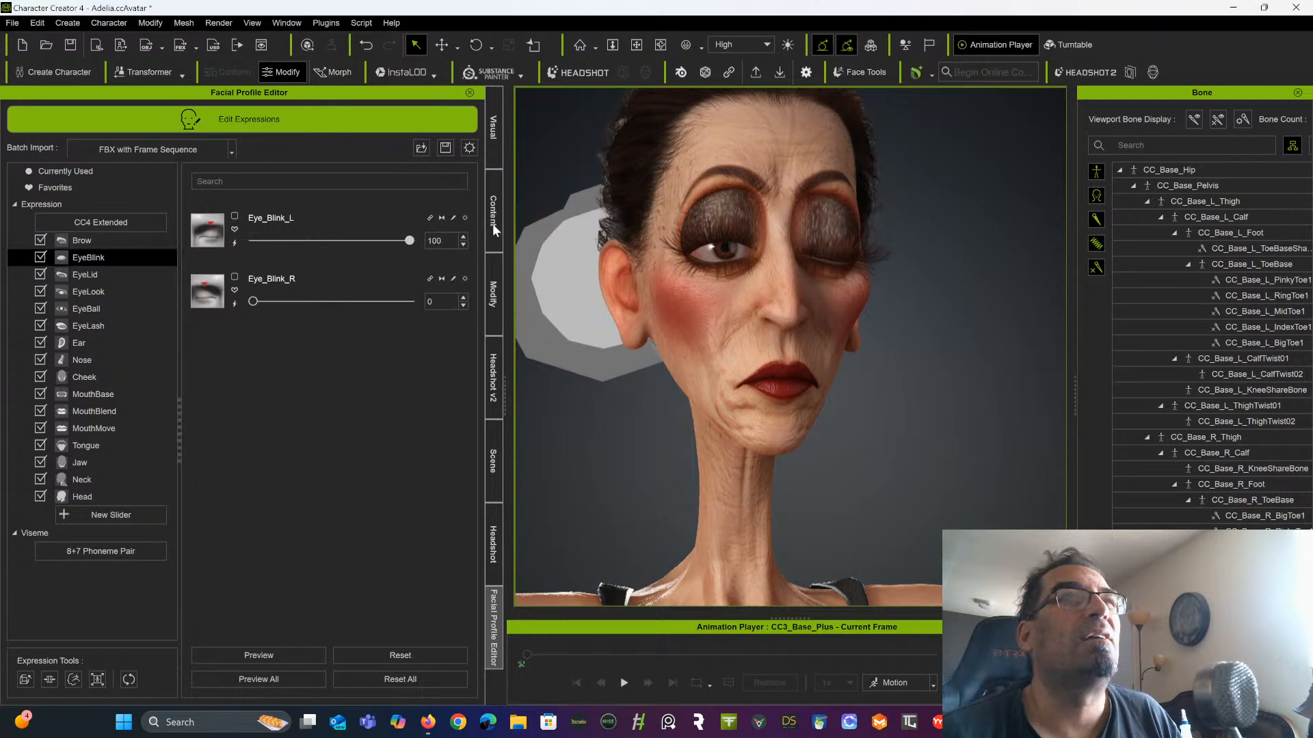
pyautogui.moveTo(409, 240); pyautogui.dragTo(265, 241)
pyautogui.click(235, 242)
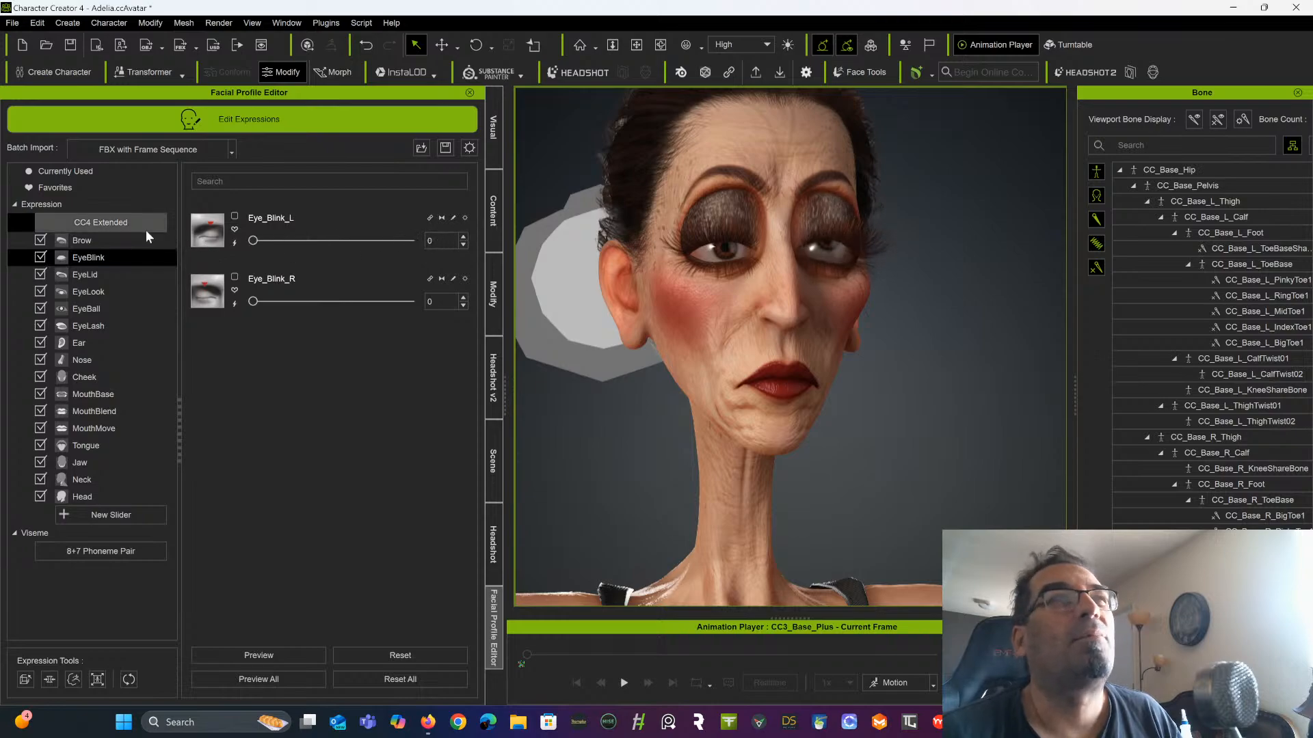
pyautogui.click(121, 294)
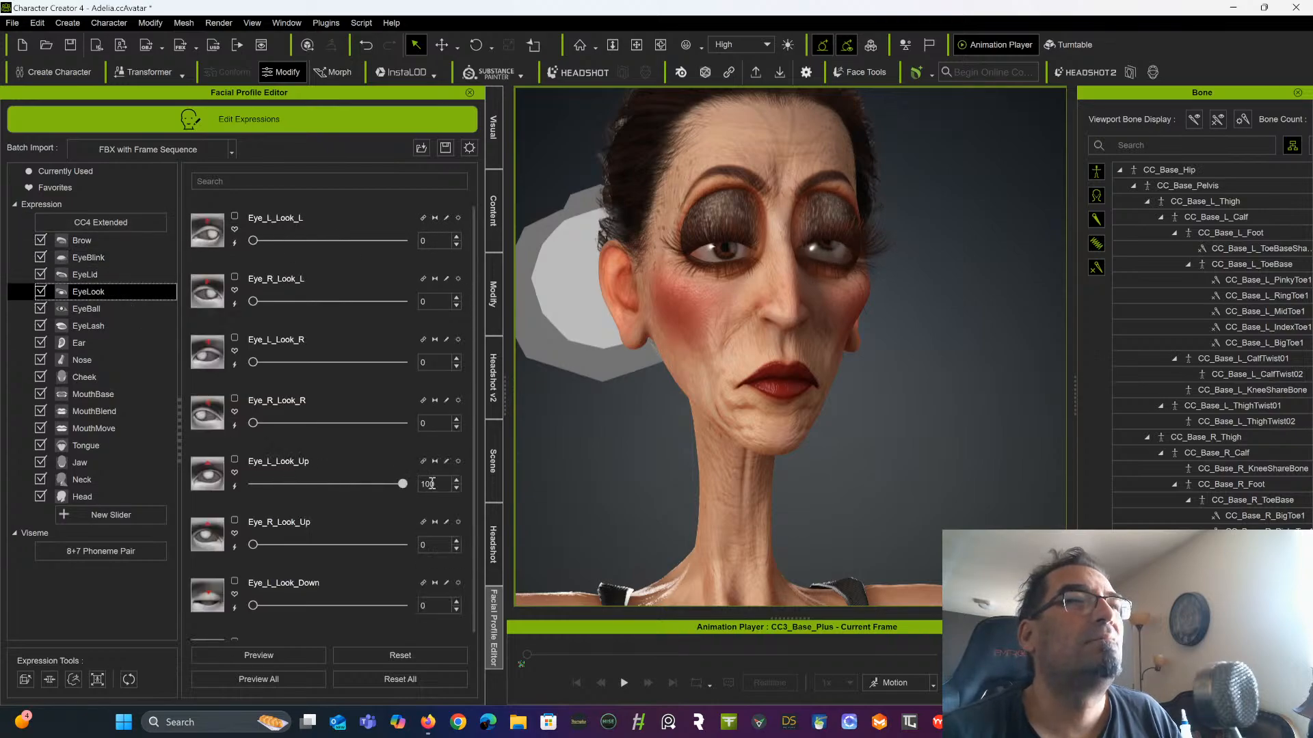
pyautogui.moveTo(403, 484); pyautogui.dragTo(252, 485)
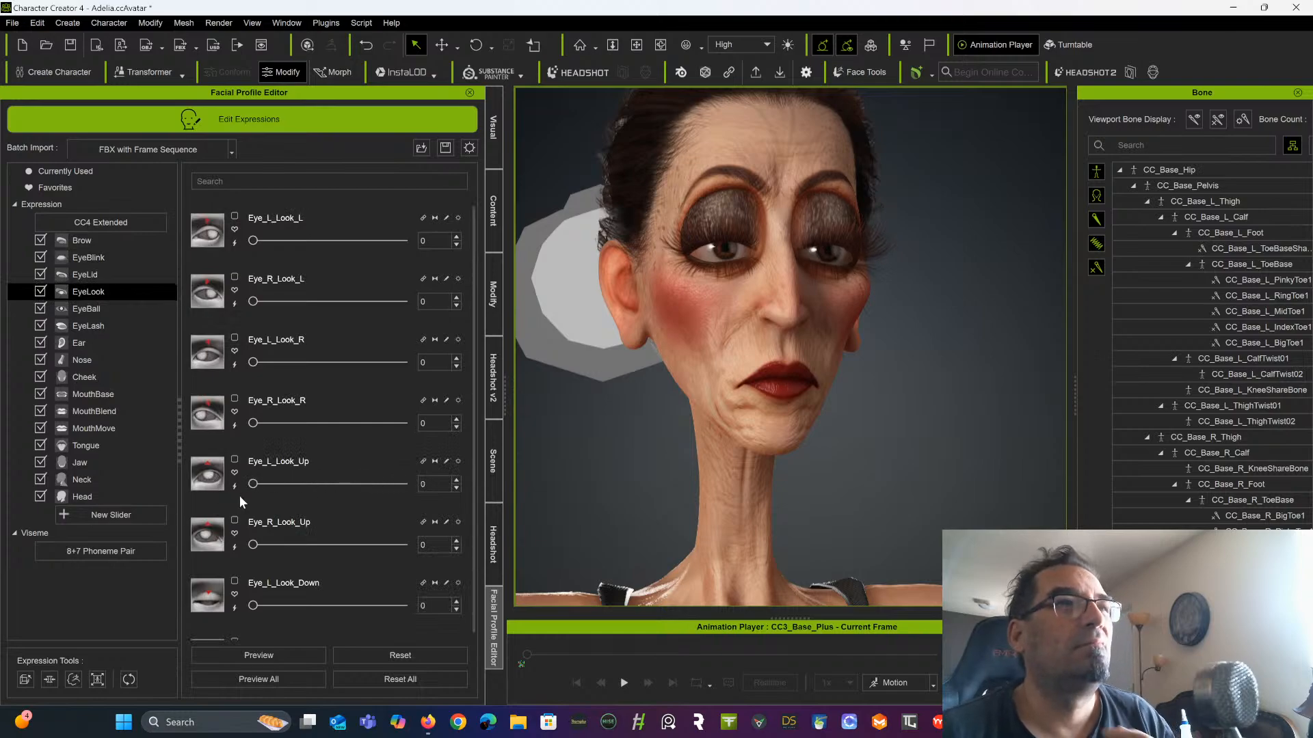
# Set Eye_L_Look_Down to 100, test Eye_Blink_L with the lowered gaze, and return both expressions to 0
pyautogui.moveTo(252, 605); pyautogui.dragTo(502, 559)
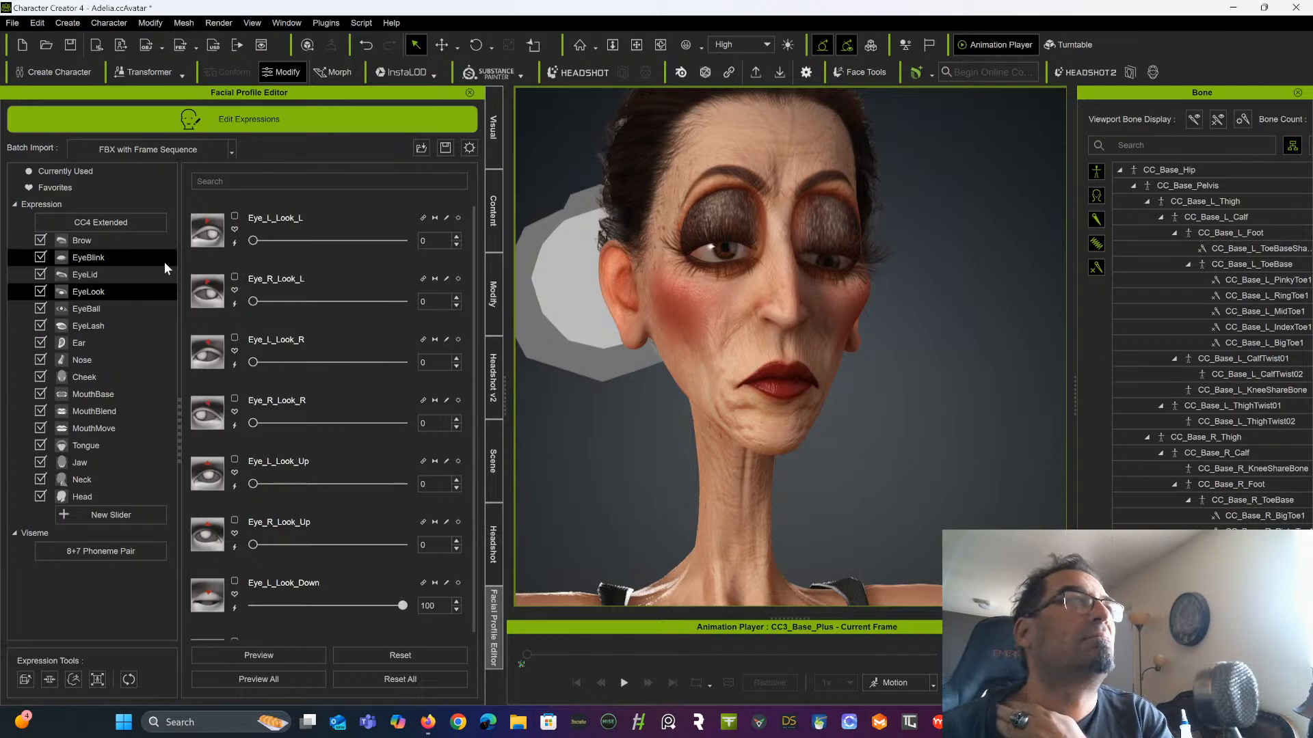
pyautogui.click(134, 257)
pyautogui.moveTo(255, 241); pyautogui.dragTo(213, 249)
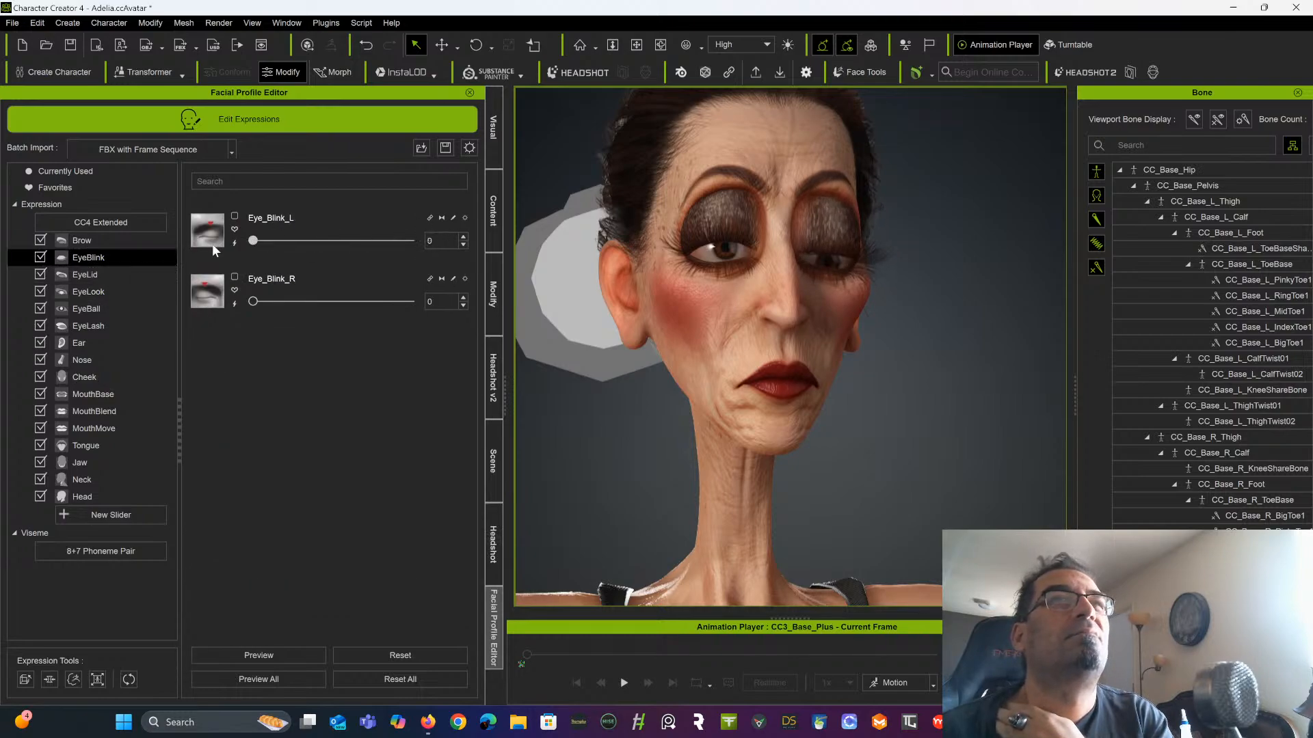
pyautogui.click(100, 293)
pyautogui.scroll(-1, 385, 576)
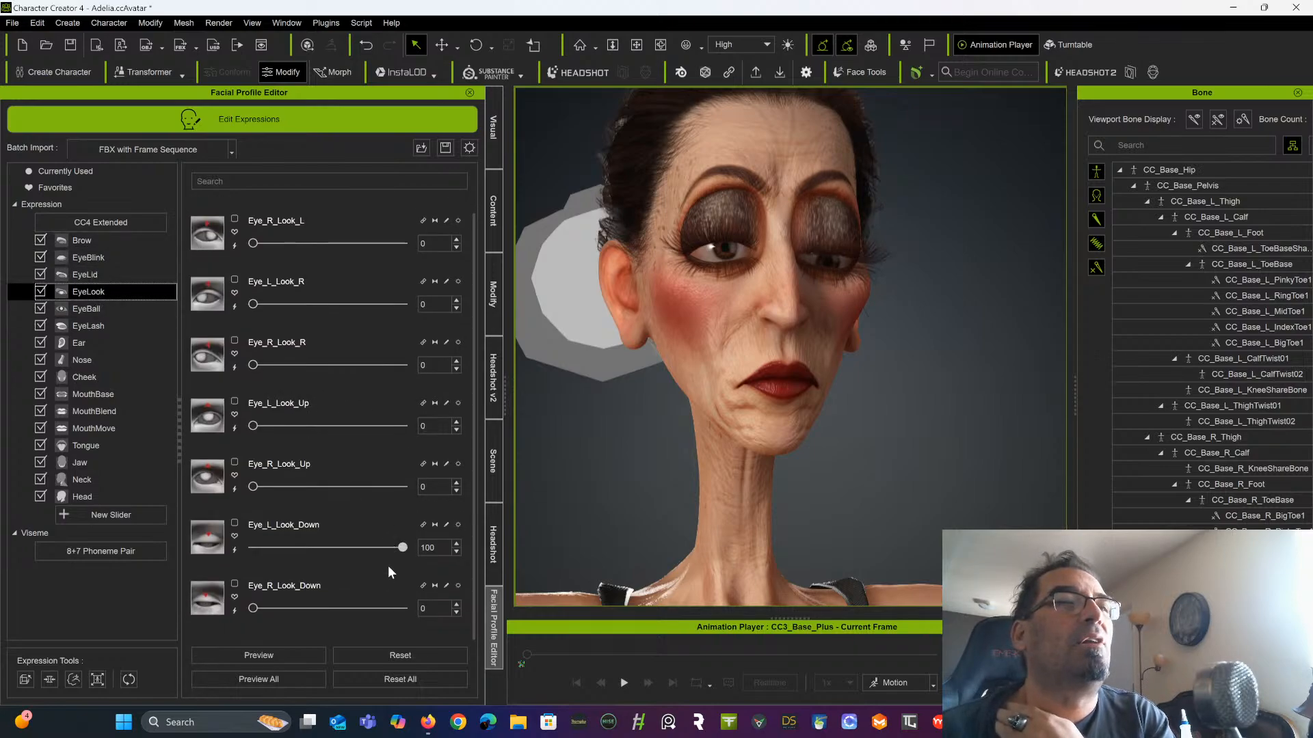
pyautogui.moveTo(403, 549); pyautogui.dragTo(212, 550)
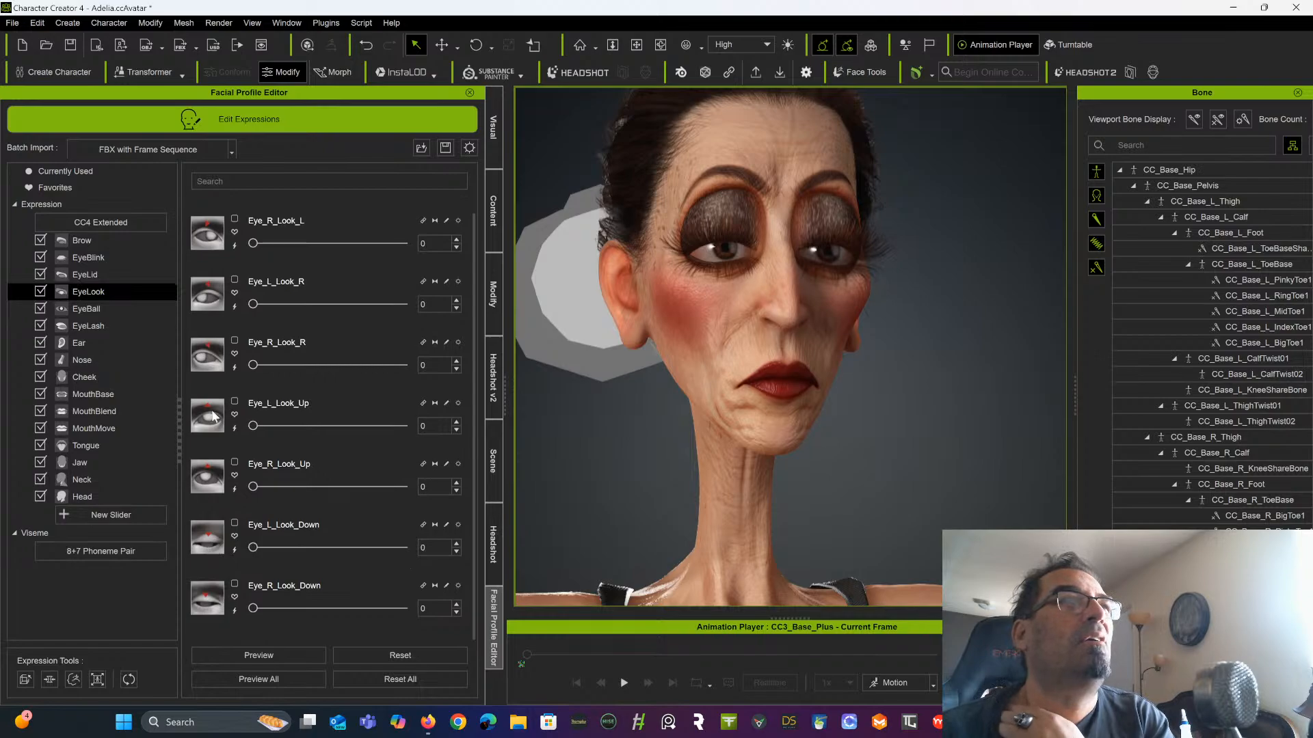
# Test the Eye_Pupil_Dilate and Eye_Pupil_Contract expressions of the EyeBall group
pyautogui.click(113, 305)
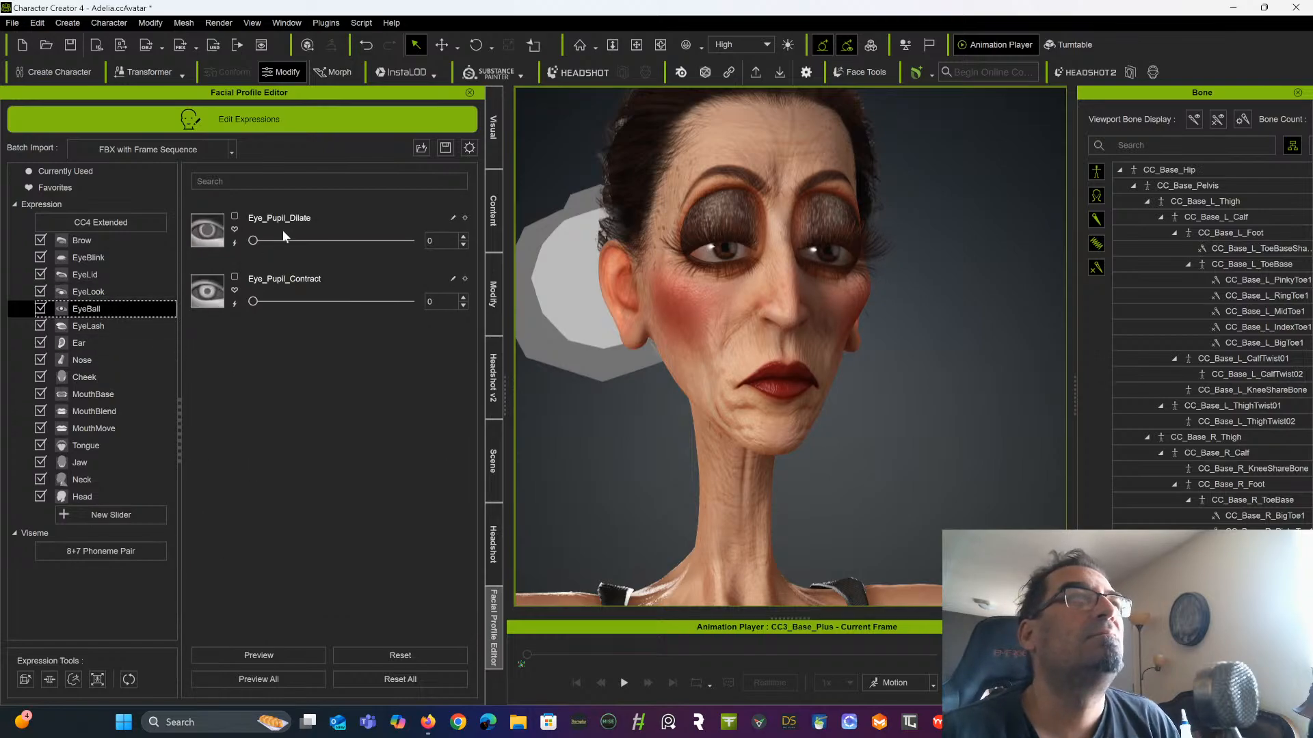
pyautogui.moveTo(256, 240); pyautogui.dragTo(451, 231)
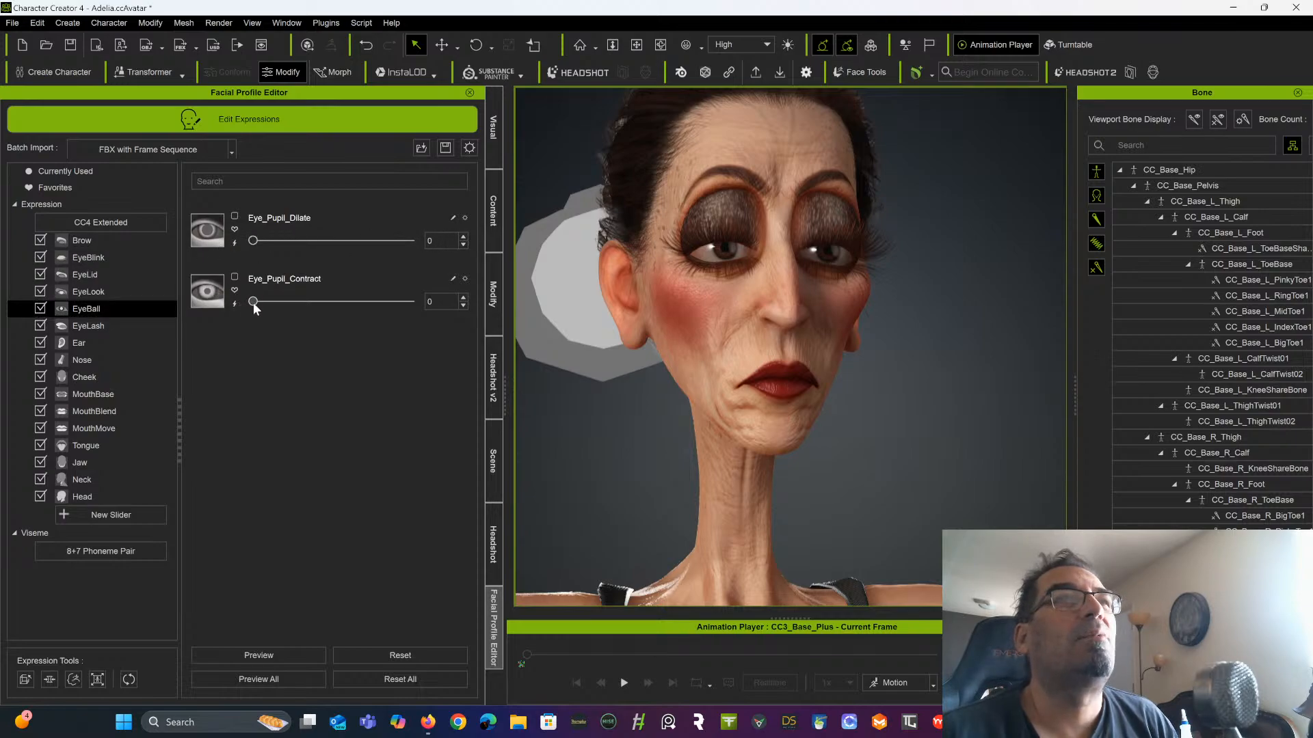
pyautogui.moveTo(253, 301); pyautogui.dragTo(301, 301)
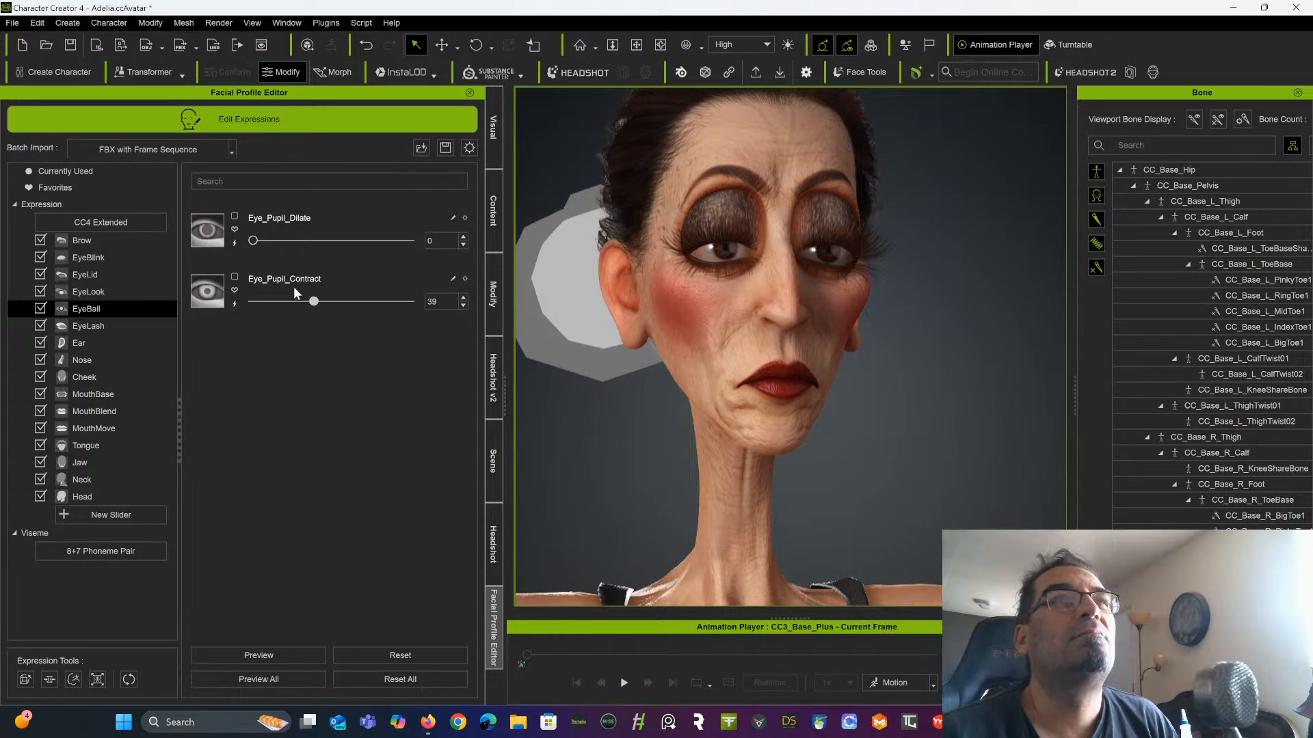
# Test the Eyelash_Upper_Up_L, Eyelash_Upper_Up_R and Eyelash_Lower_Down_L expressions and return them to 0
pyautogui.click(111, 323)
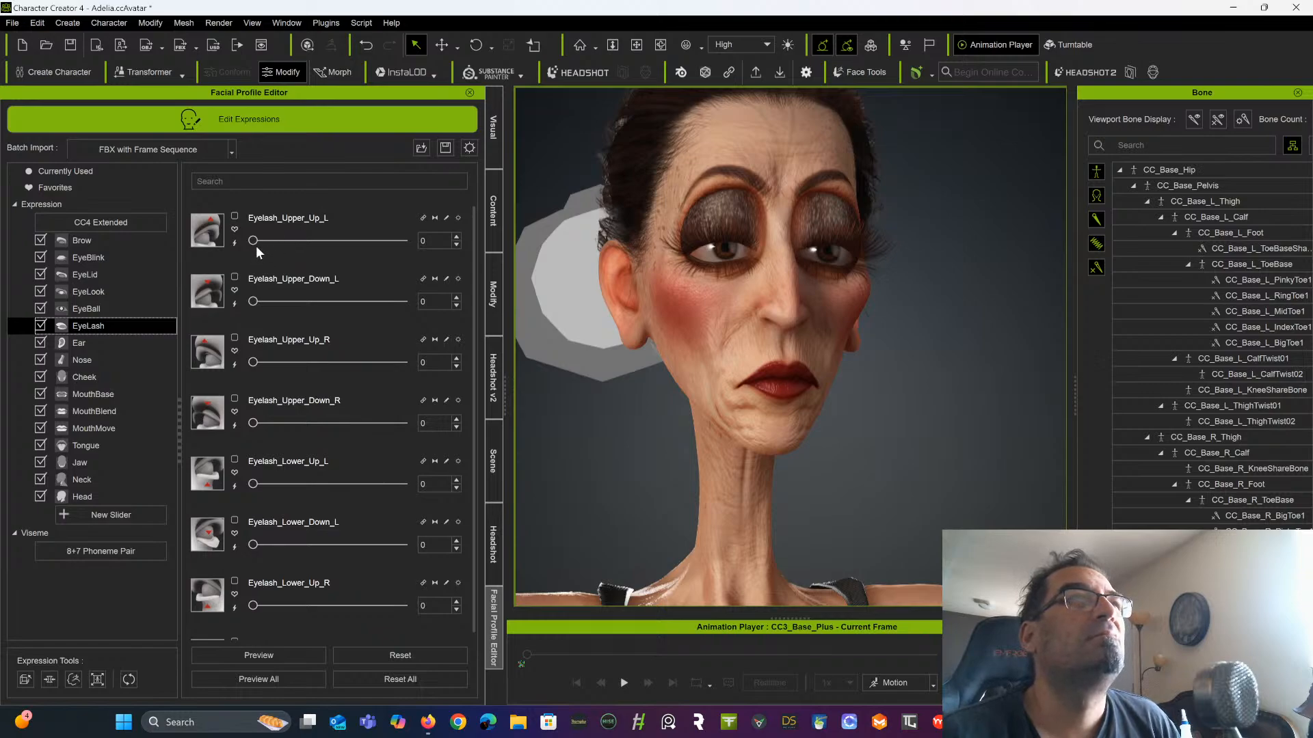
pyautogui.moveTo(253, 240); pyautogui.dragTo(414, 231)
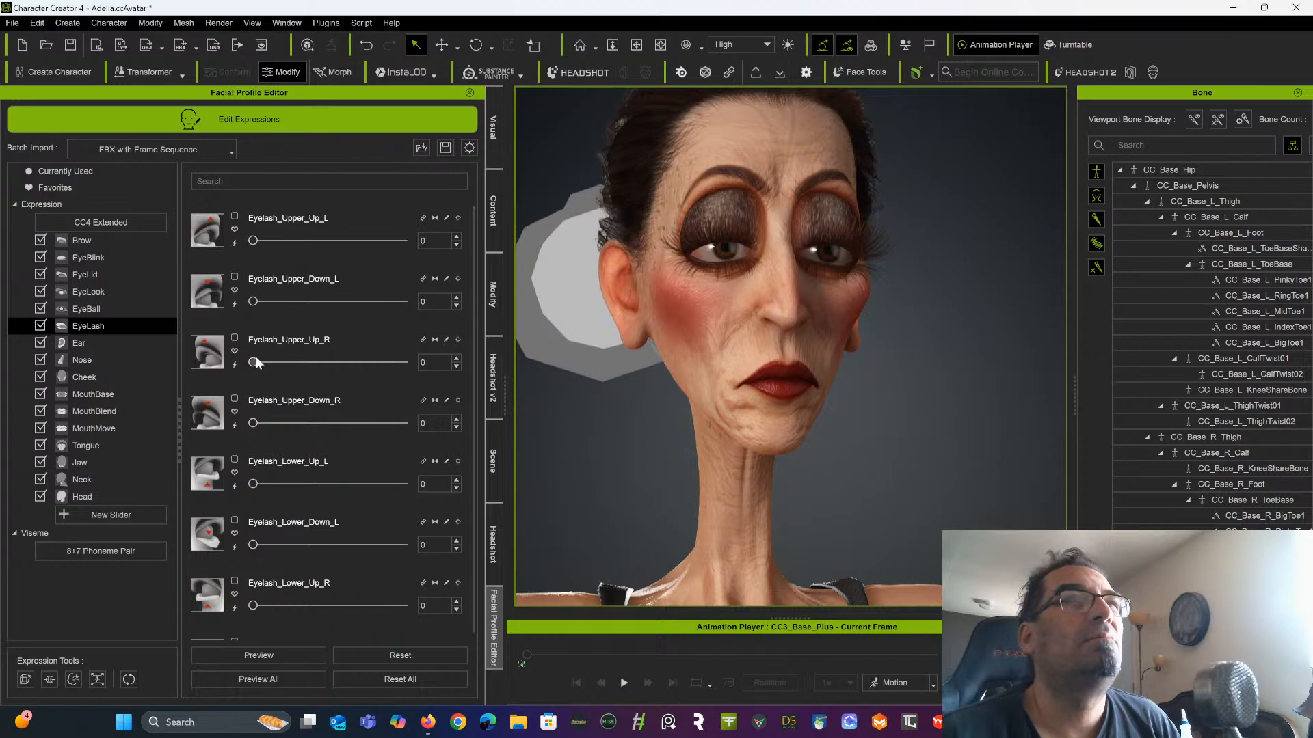
pyautogui.moveTo(254, 362)
pyautogui.mouseDown()
pyautogui.moveTo(487, 338)
pyautogui.moveTo(233, 362)
pyautogui.mouseUp()
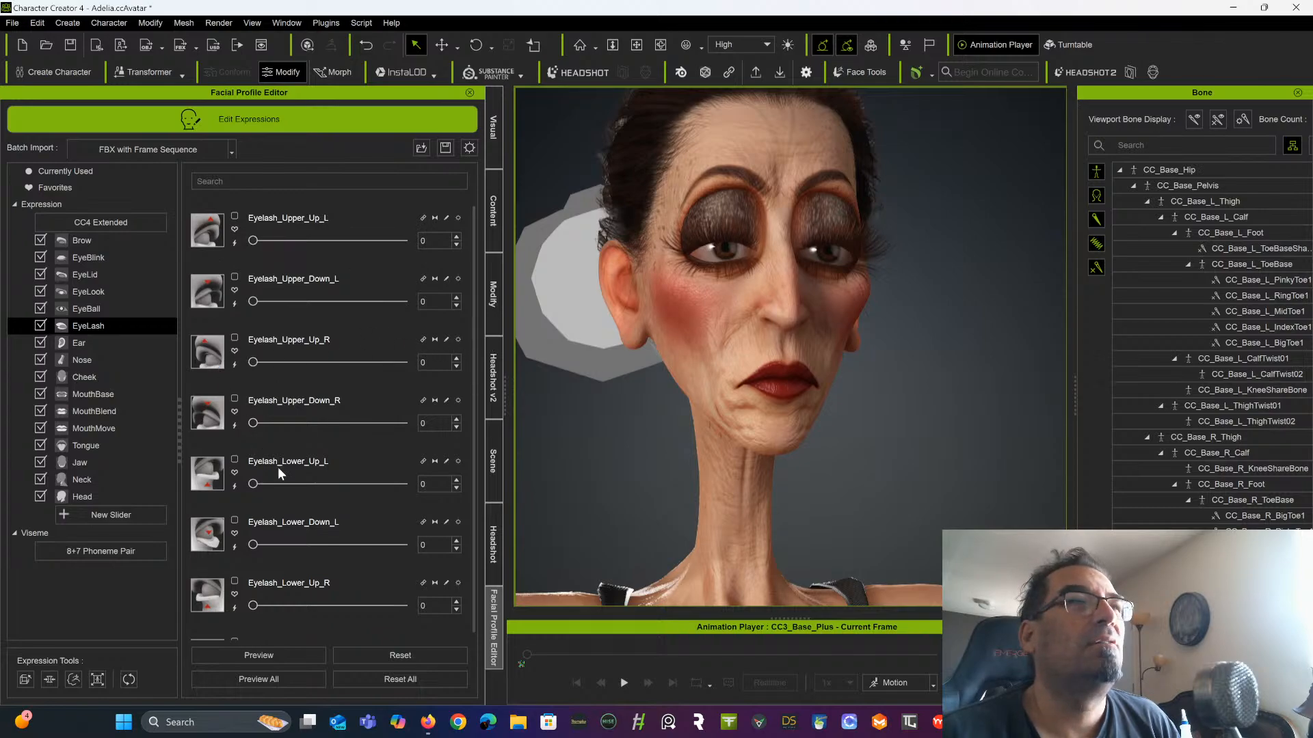
pyautogui.moveTo(253, 544); pyautogui.dragTo(364, 545)
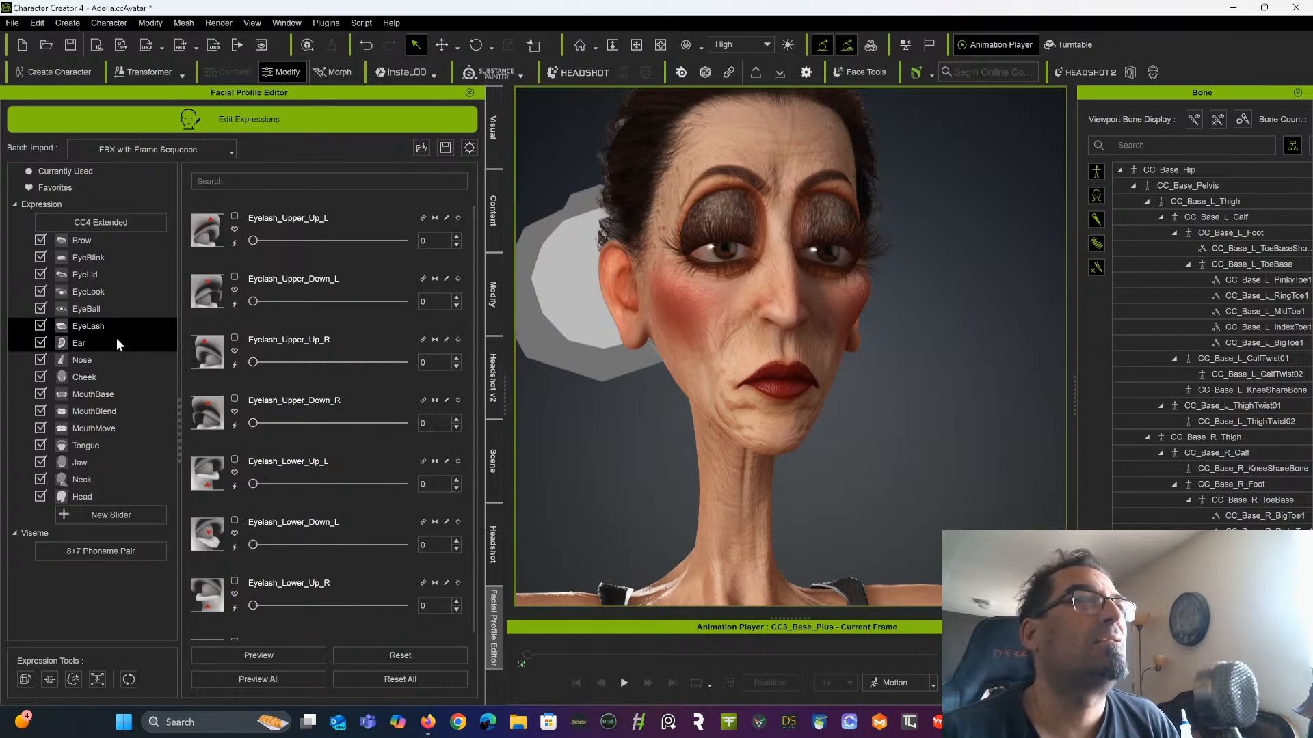
# Set Cheek_Raise_L of the Cheek group to 100 and inspect the left lower eyelid and cheek up close
pyautogui.click(111, 376)
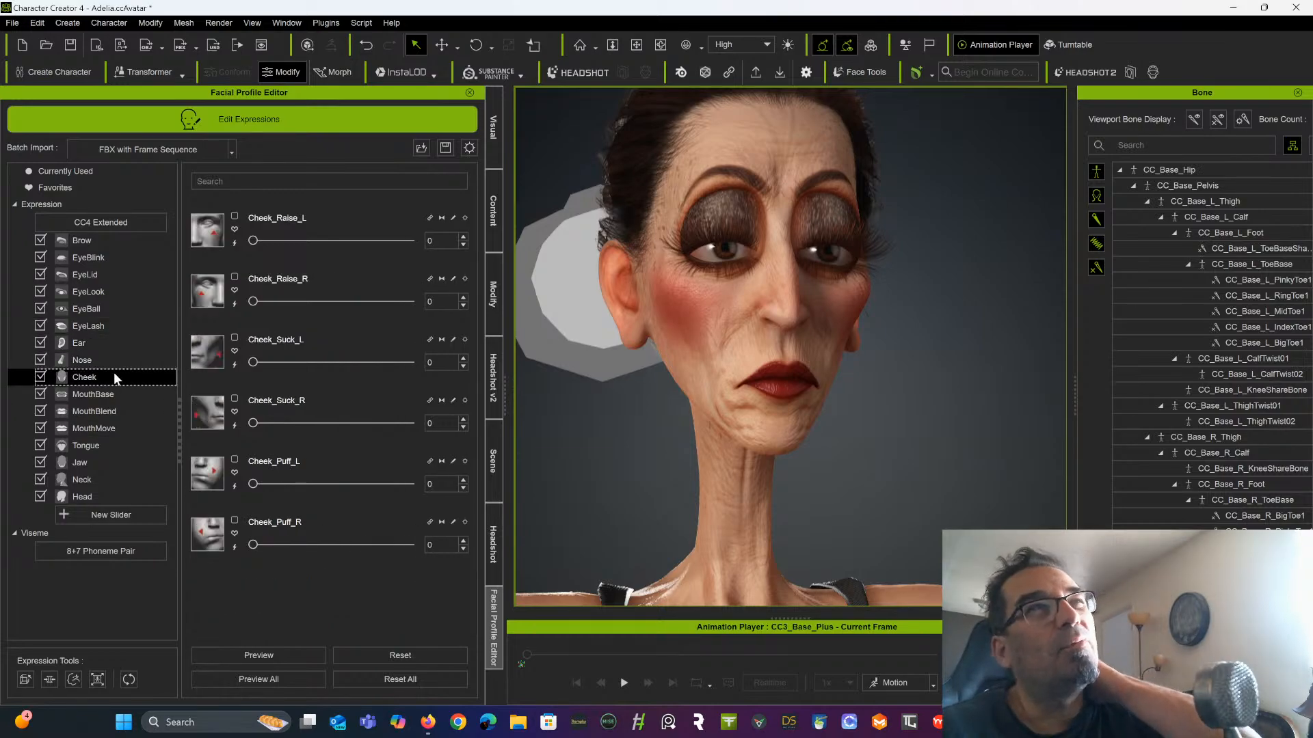
pyautogui.moveTo(253, 241); pyautogui.dragTo(409, 241)
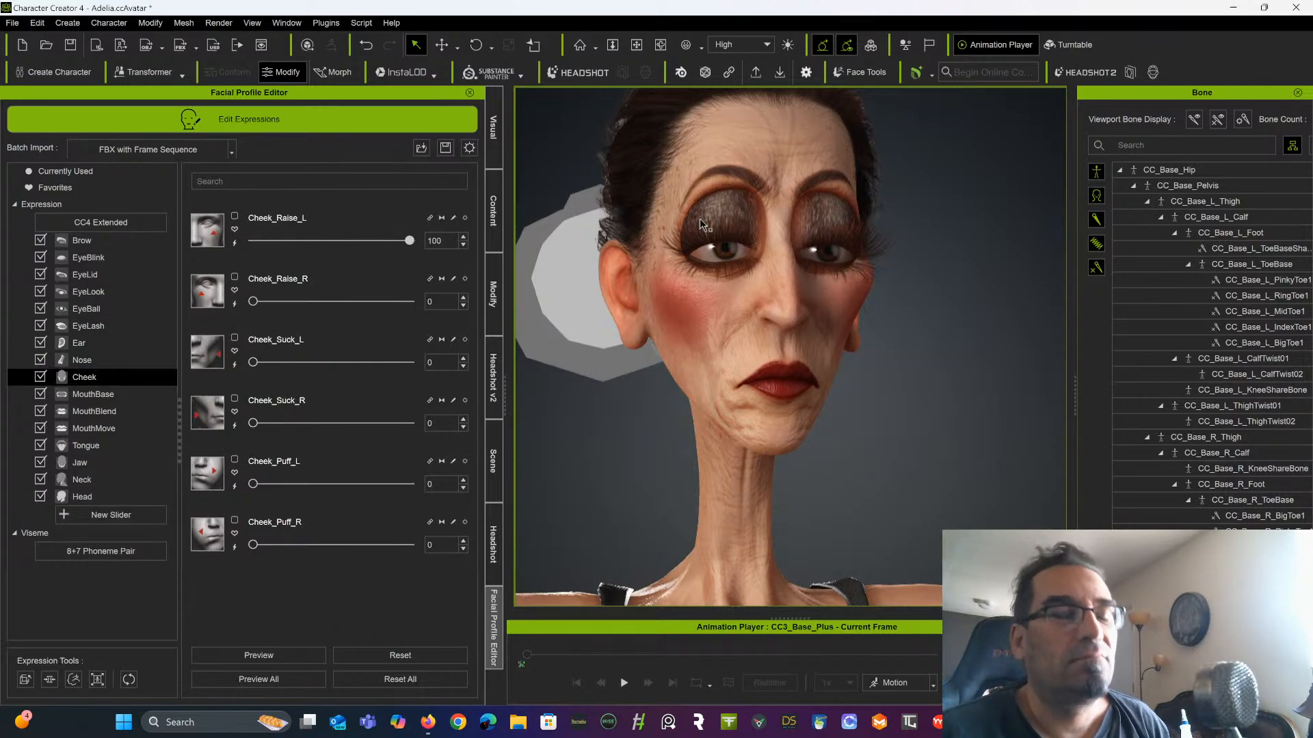
pyautogui.moveTo(863, 200); pyautogui.dragTo(641, 213, button='right')
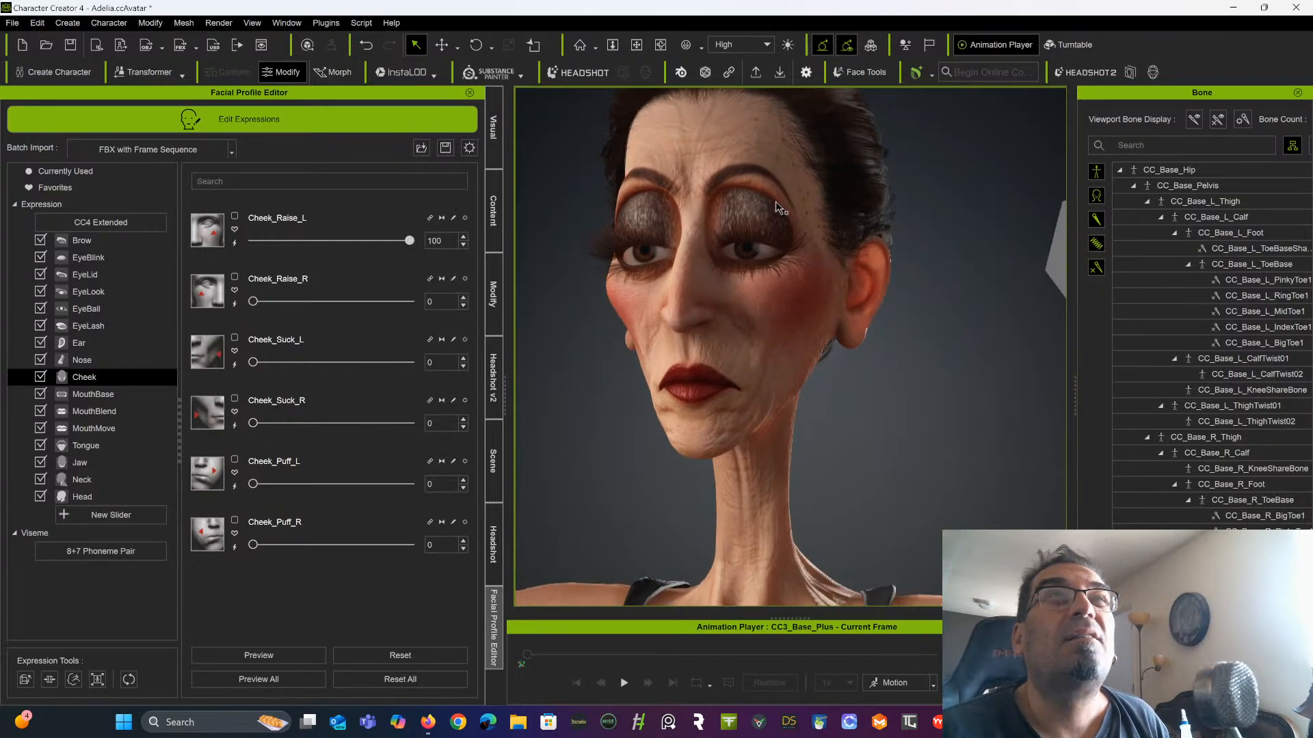
pyautogui.scroll(5, 773, 211)
pyautogui.moveTo(742, 197); pyautogui.dragTo(773, 410, button='middle')
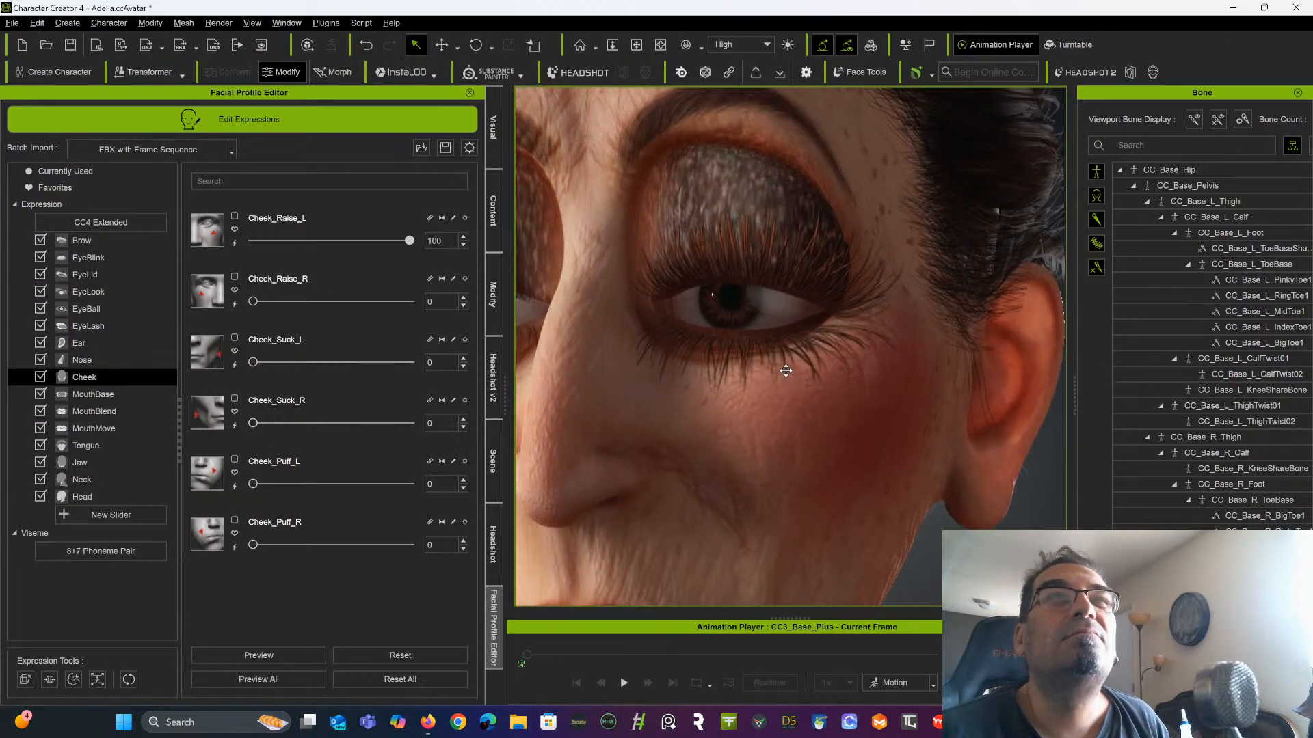
pyautogui.moveTo(773, 410); pyautogui.dragTo(796, 372, button='right')
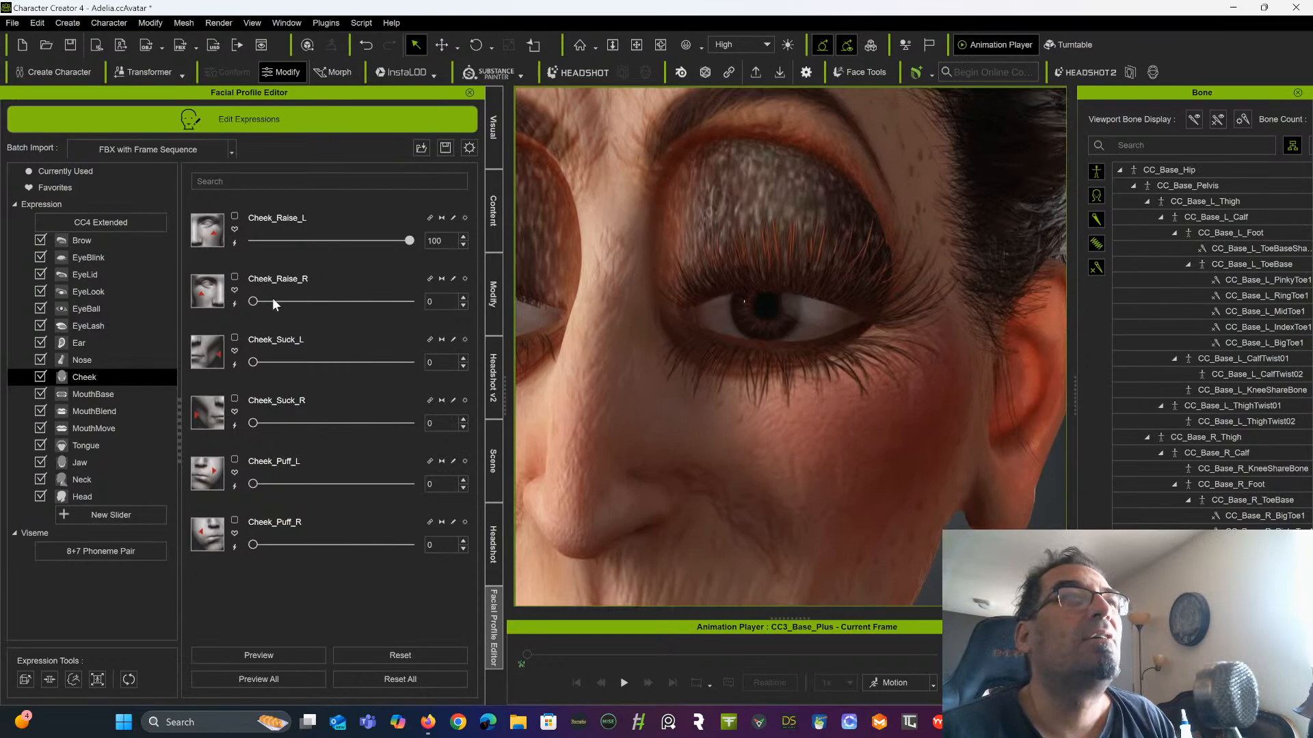
pyautogui.moveTo(409, 241); pyautogui.dragTo(424, 202)
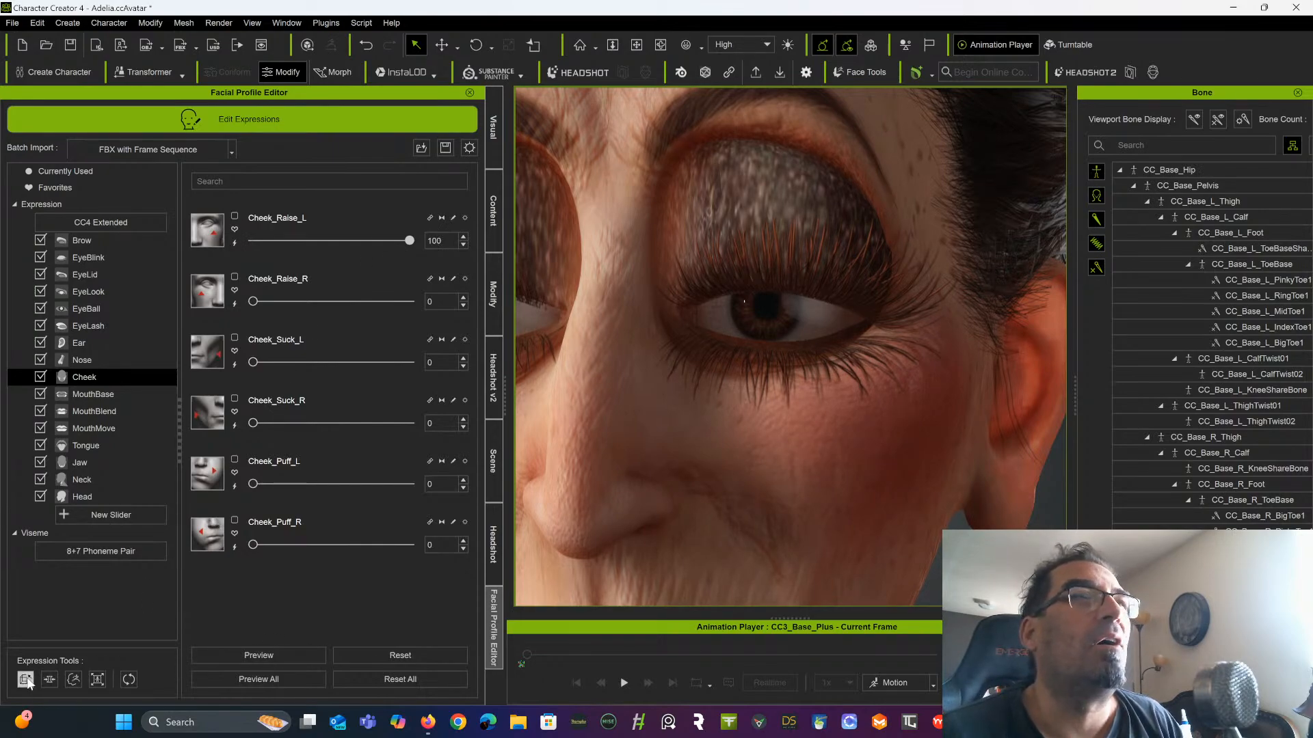
# Open the face mesh for vertex editing and select a left lower eyelid vertex with soft selection at radius 2.52
pyautogui.click(493, 295)
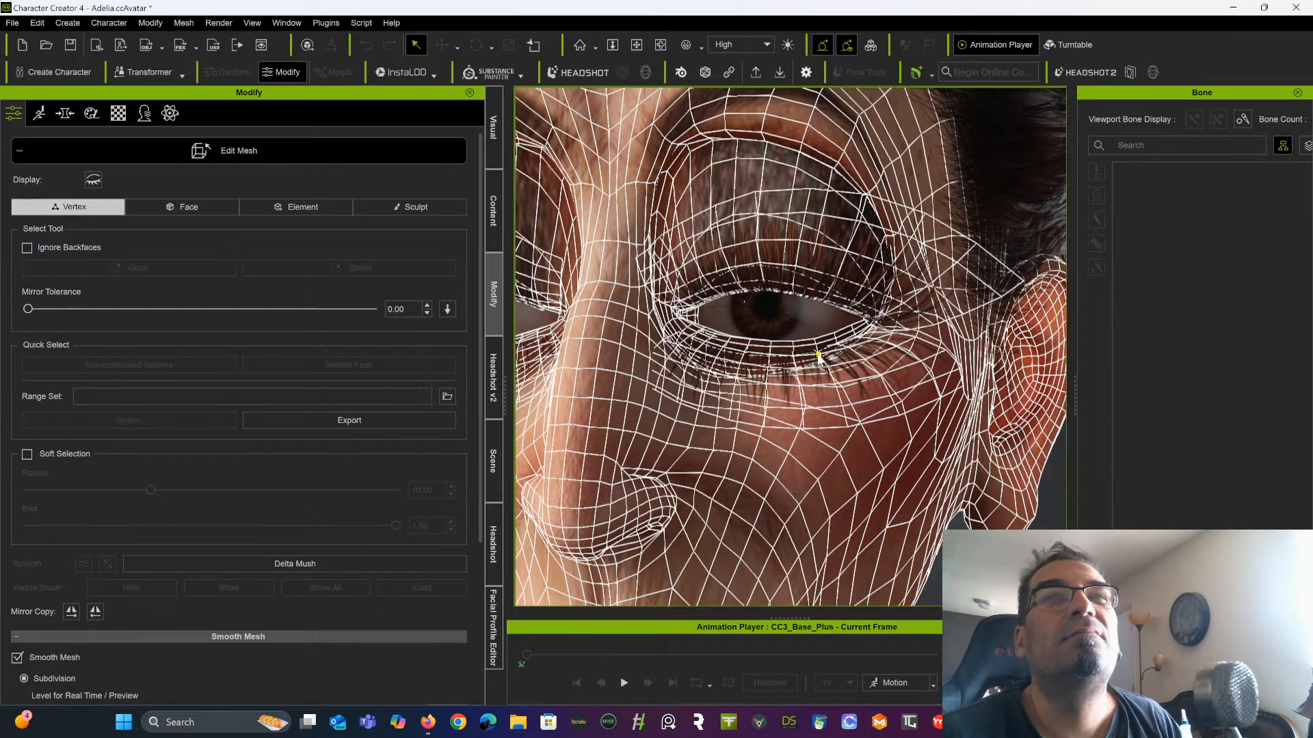
pyautogui.click(818, 354)
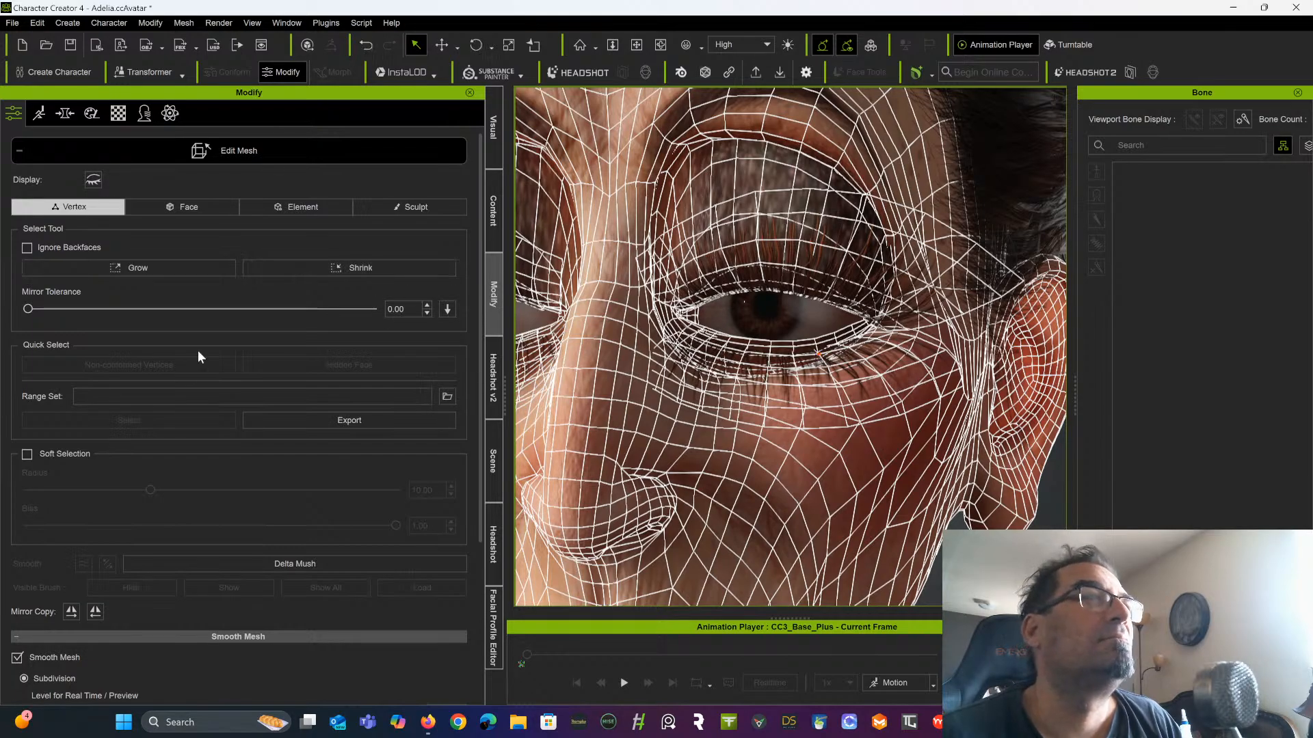
pyautogui.click(28, 454)
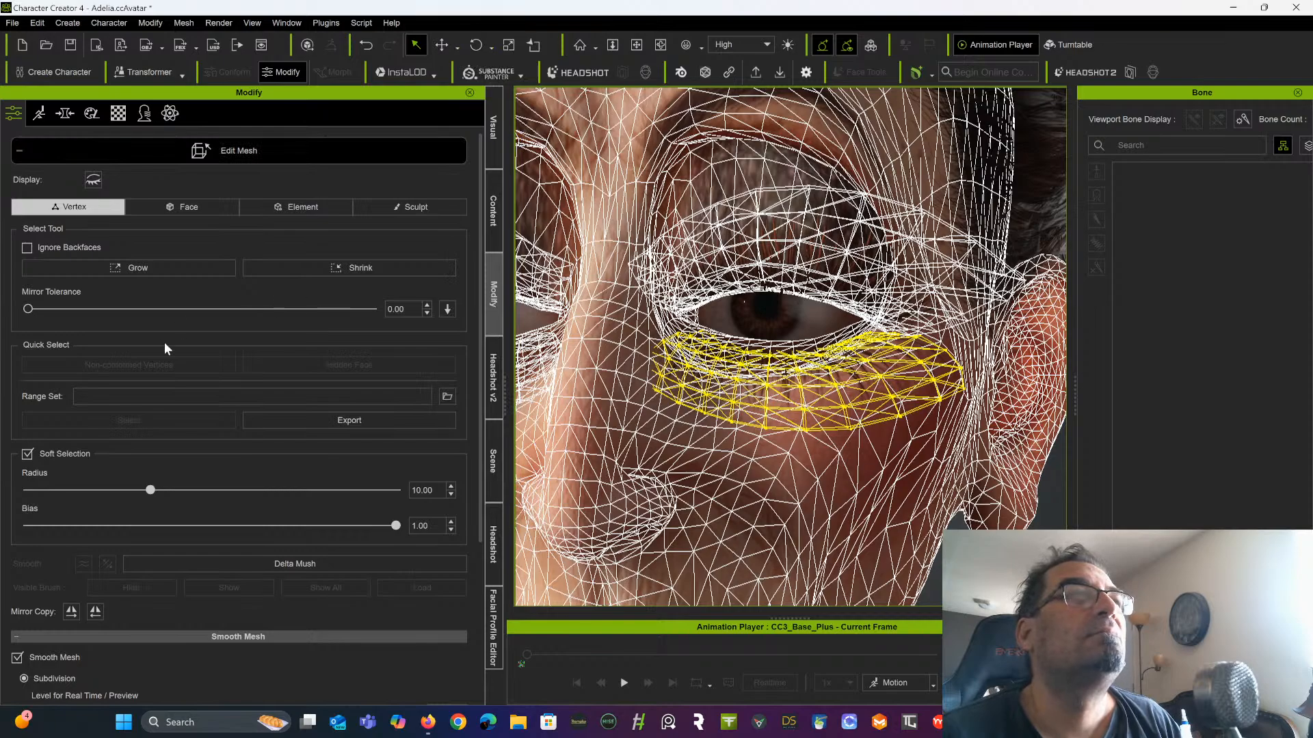
pyautogui.moveTo(149, 487); pyautogui.dragTo(60, 489)
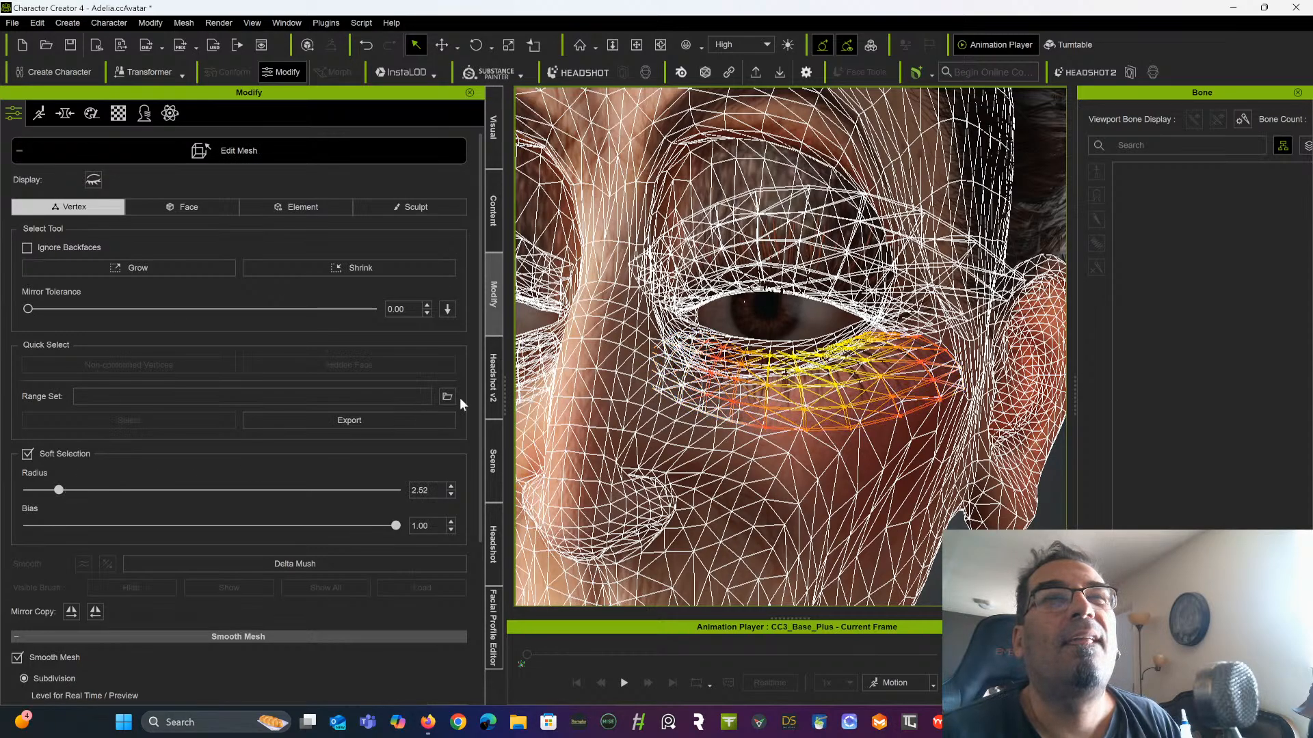
pyautogui.click(487, 385)
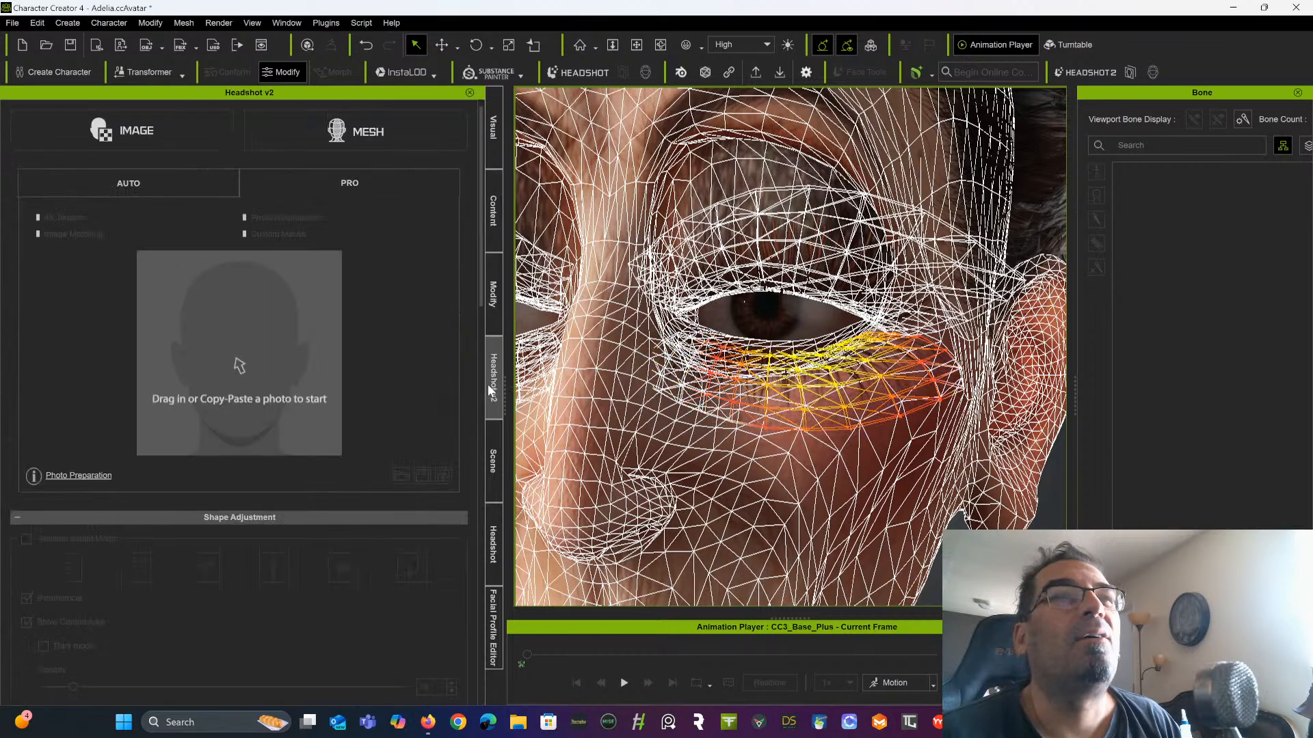
pyautogui.click(493, 613)
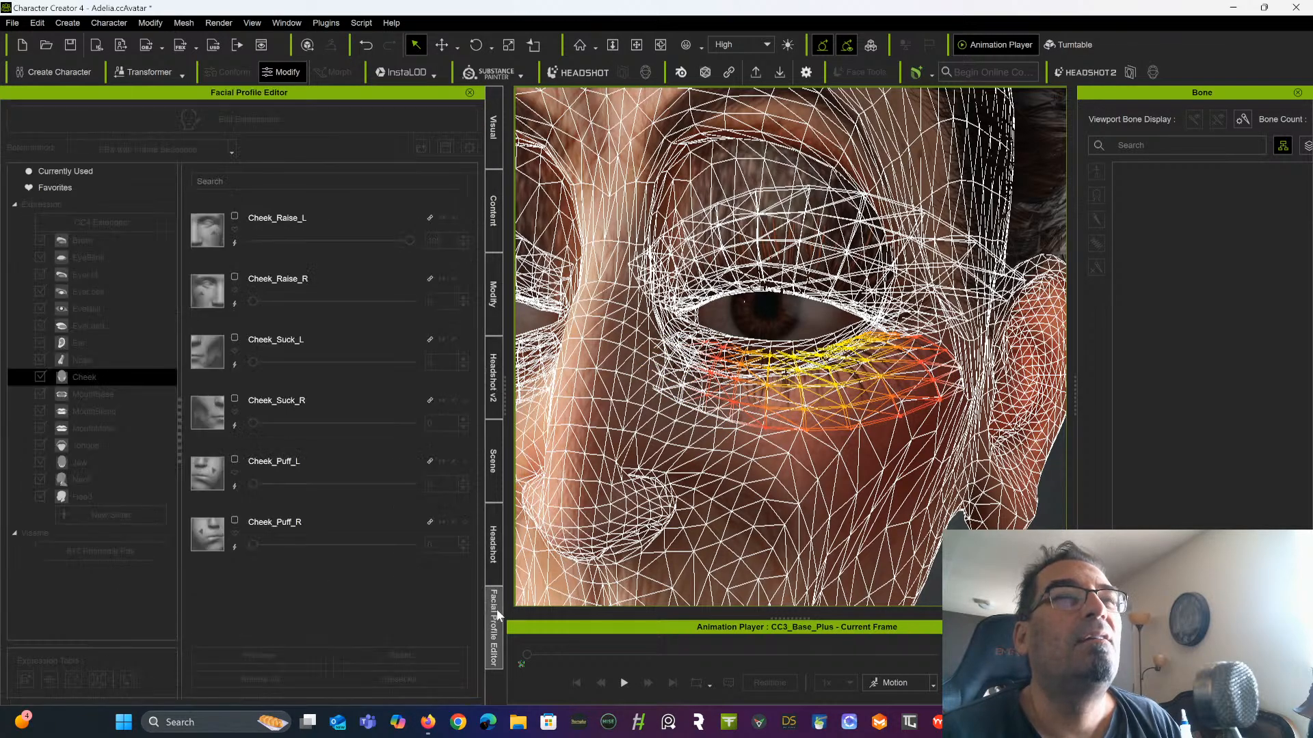
# Move the outer, inner and corner areas of the left lower eyelid slightly upward with the Move tool
pyautogui.click(444, 45)
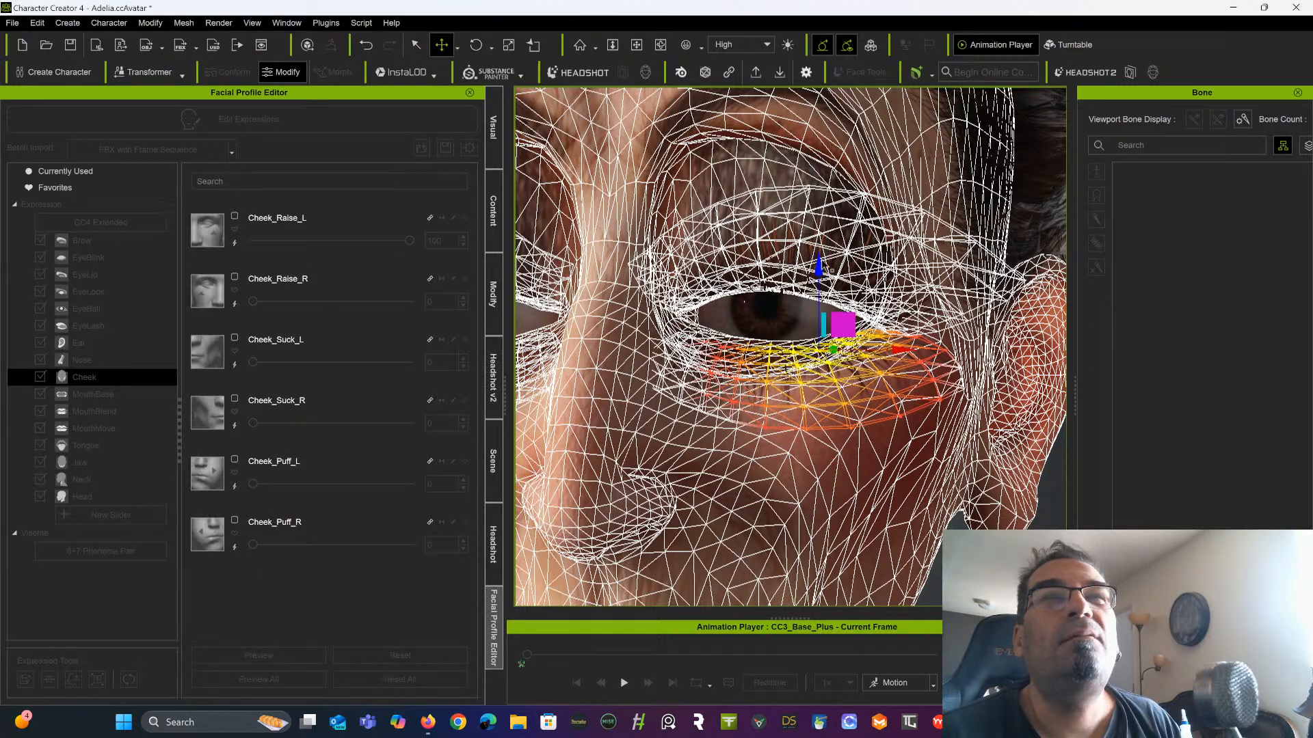
pyautogui.moveTo(821, 263); pyautogui.dragTo(821, 259)
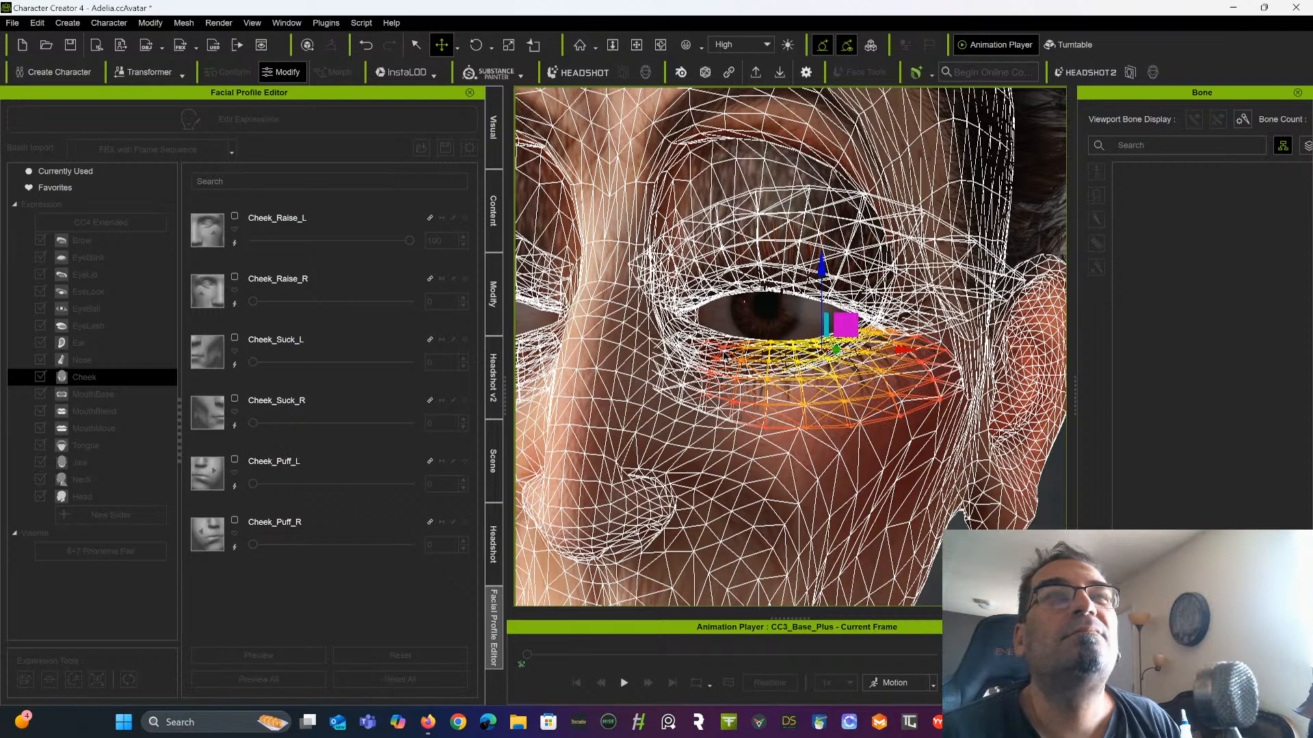
pyautogui.click(725, 349)
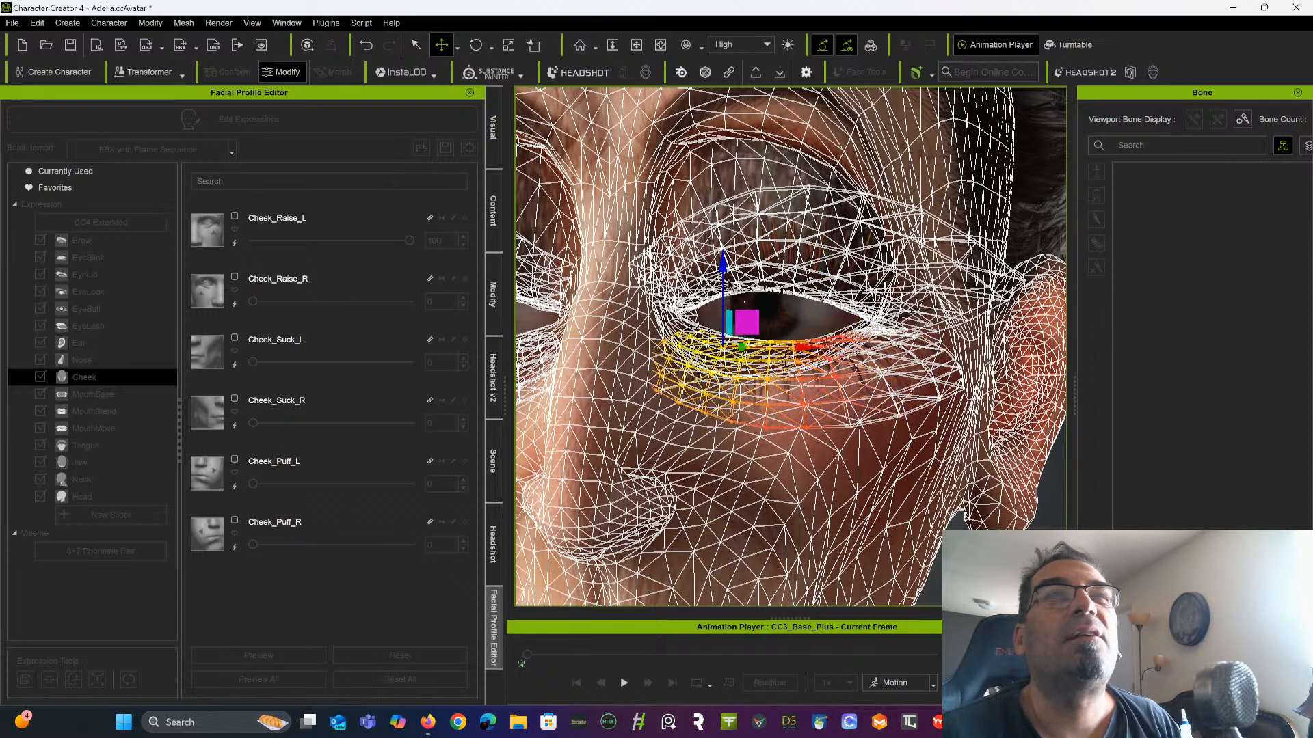
pyautogui.moveTo(727, 282); pyautogui.dragTo(727, 274)
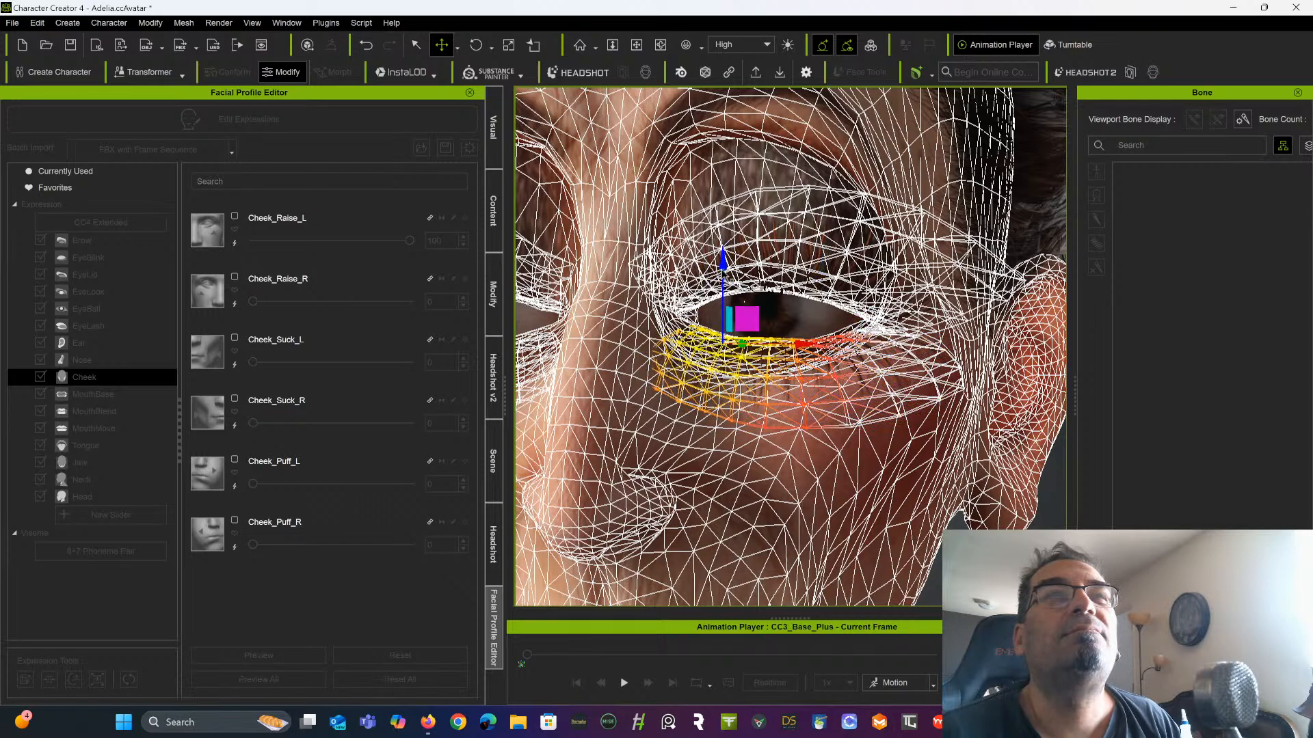
pyautogui.click(865, 333)
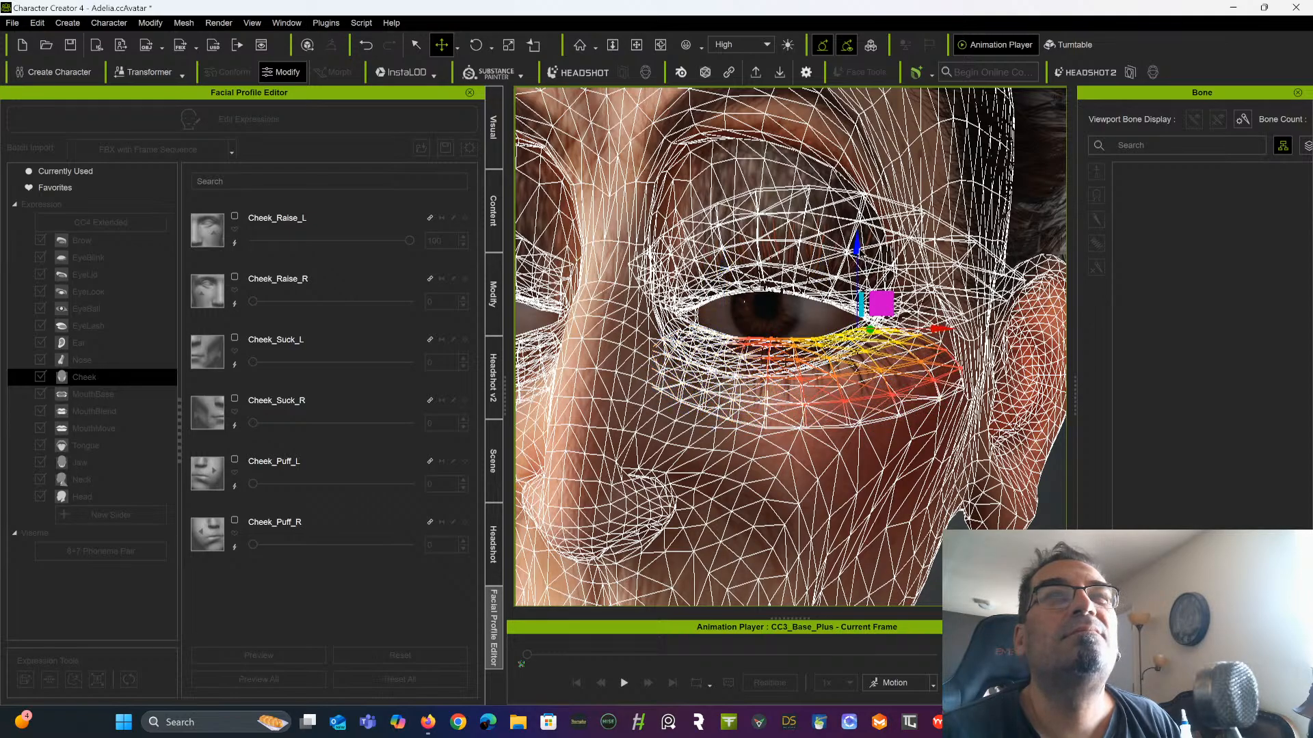
pyautogui.moveTo(858, 250); pyautogui.dragTo(859, 245)
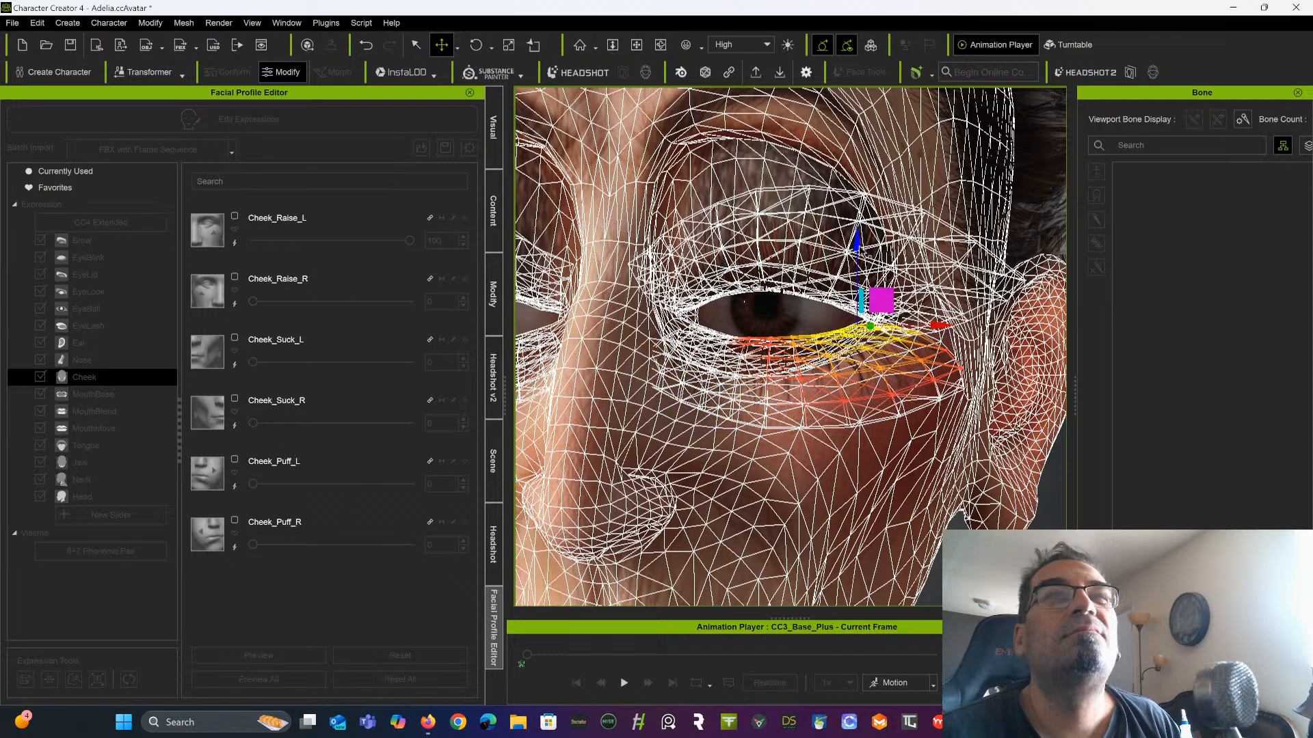
# Reduce the soft selection radius to 1.85 and lower the middle of the left lower eyelid rim slightly
pyautogui.click(793, 340)
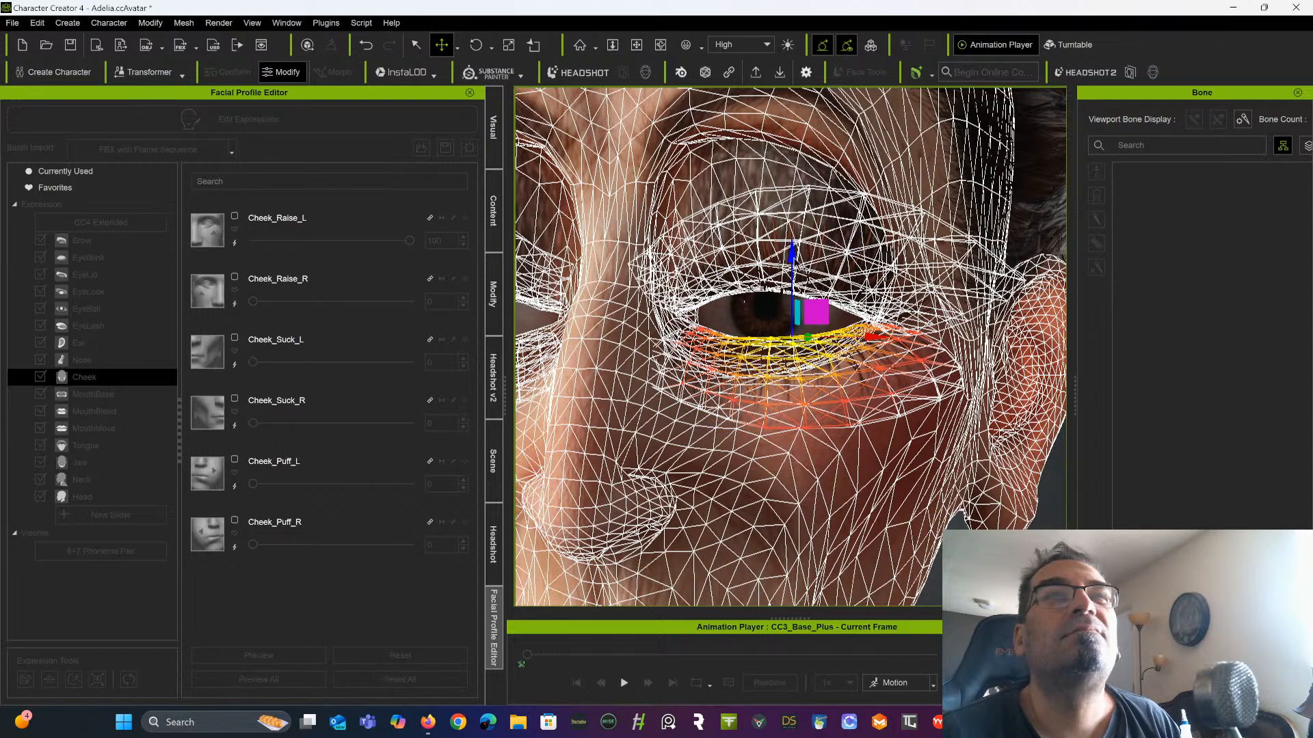
pyautogui.moveTo(792, 265); pyautogui.dragTo(792, 265)
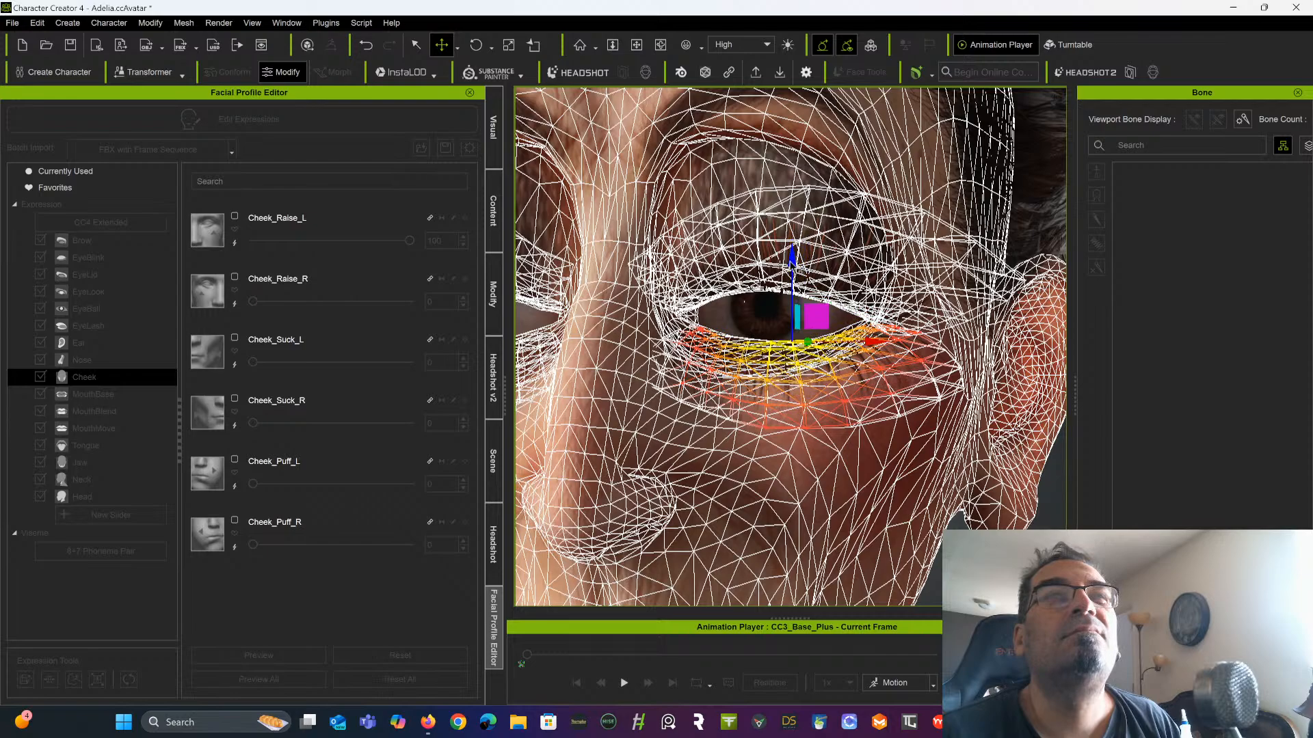
pyautogui.hotkey('ctrl', 'z')
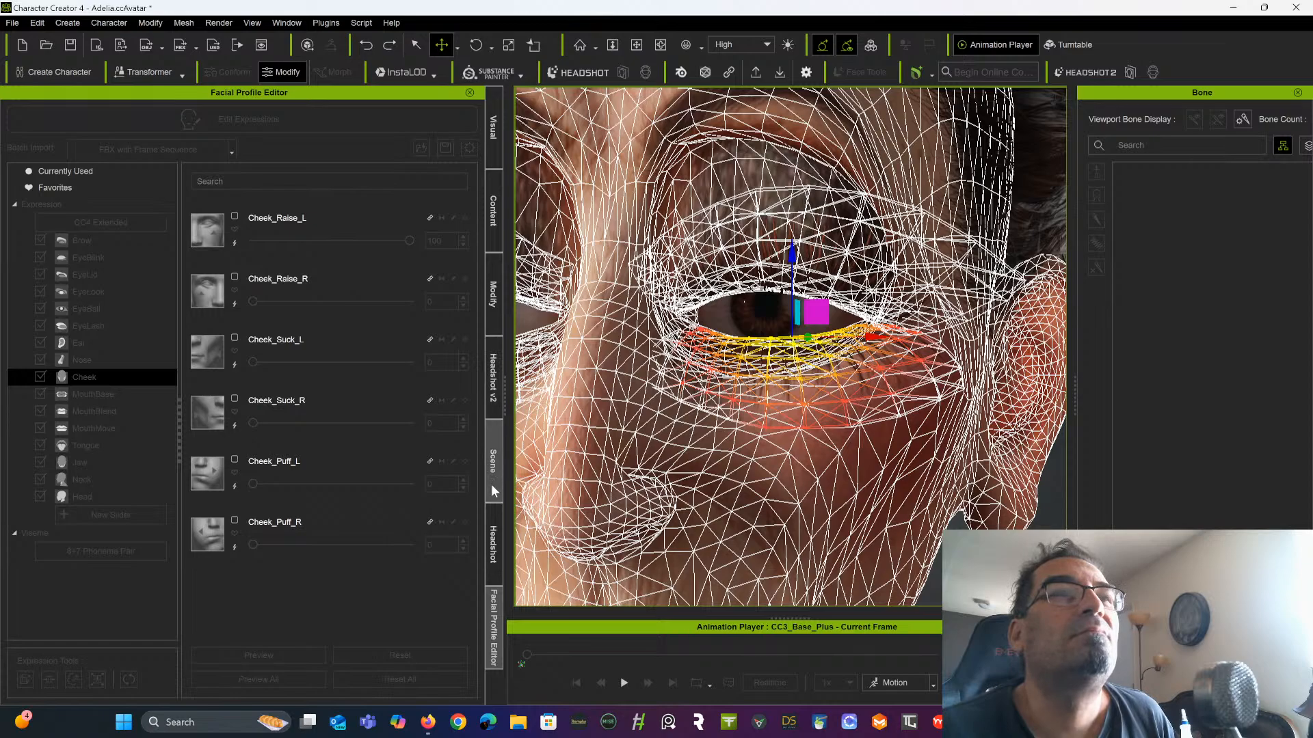
pyautogui.click(494, 289)
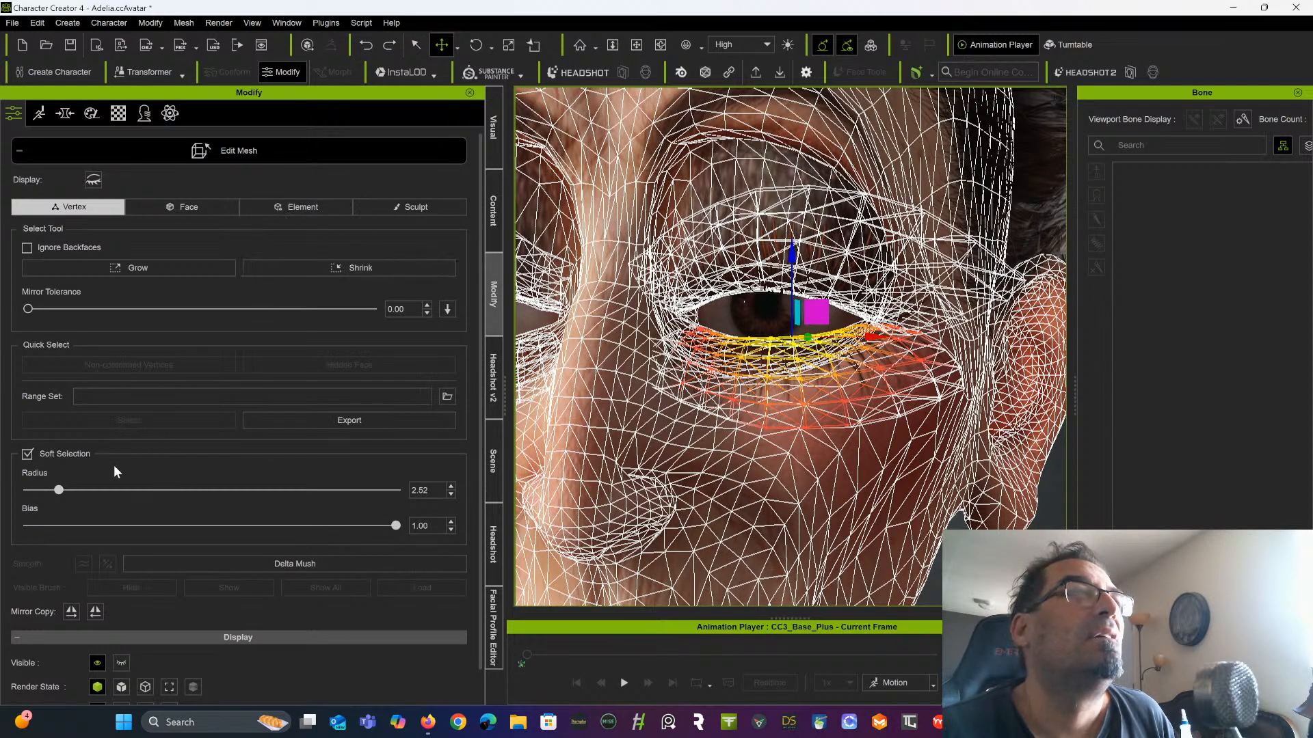
pyautogui.moveTo(60, 485); pyautogui.dragTo(54, 499)
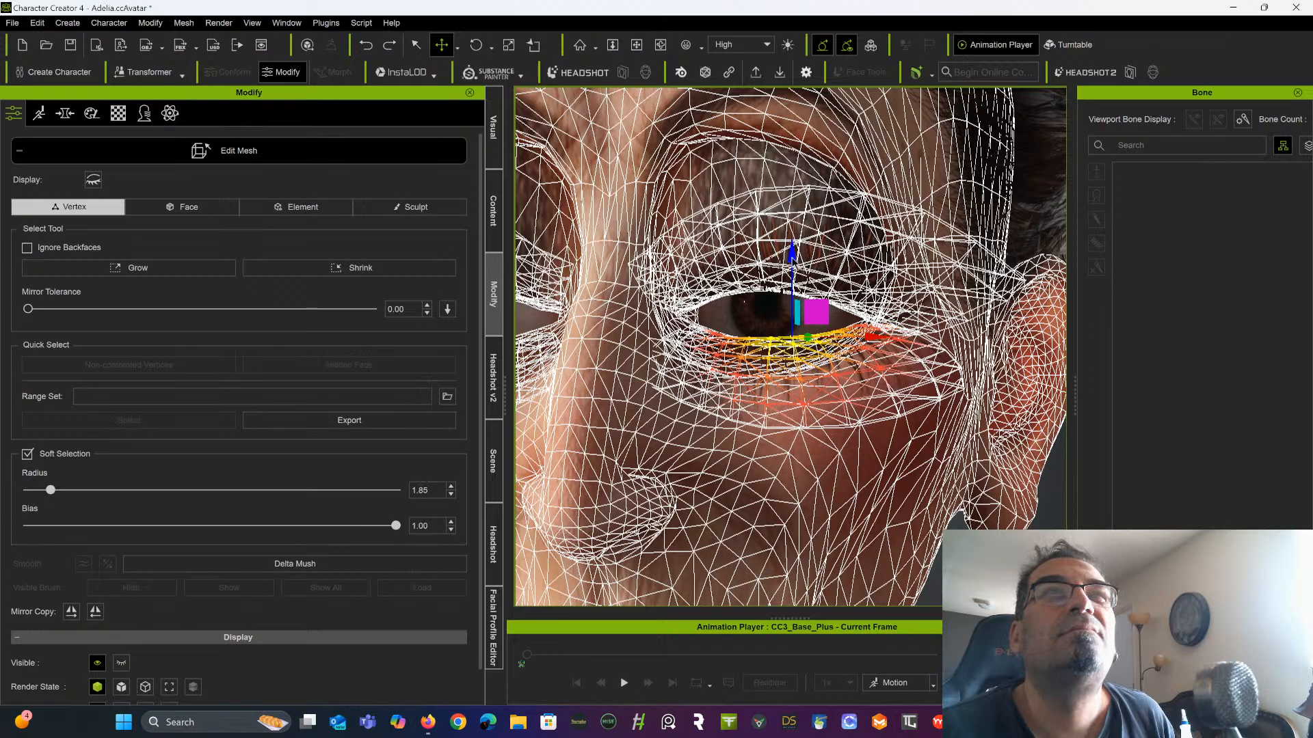
pyautogui.moveTo(792, 257); pyautogui.dragTo(794, 269)
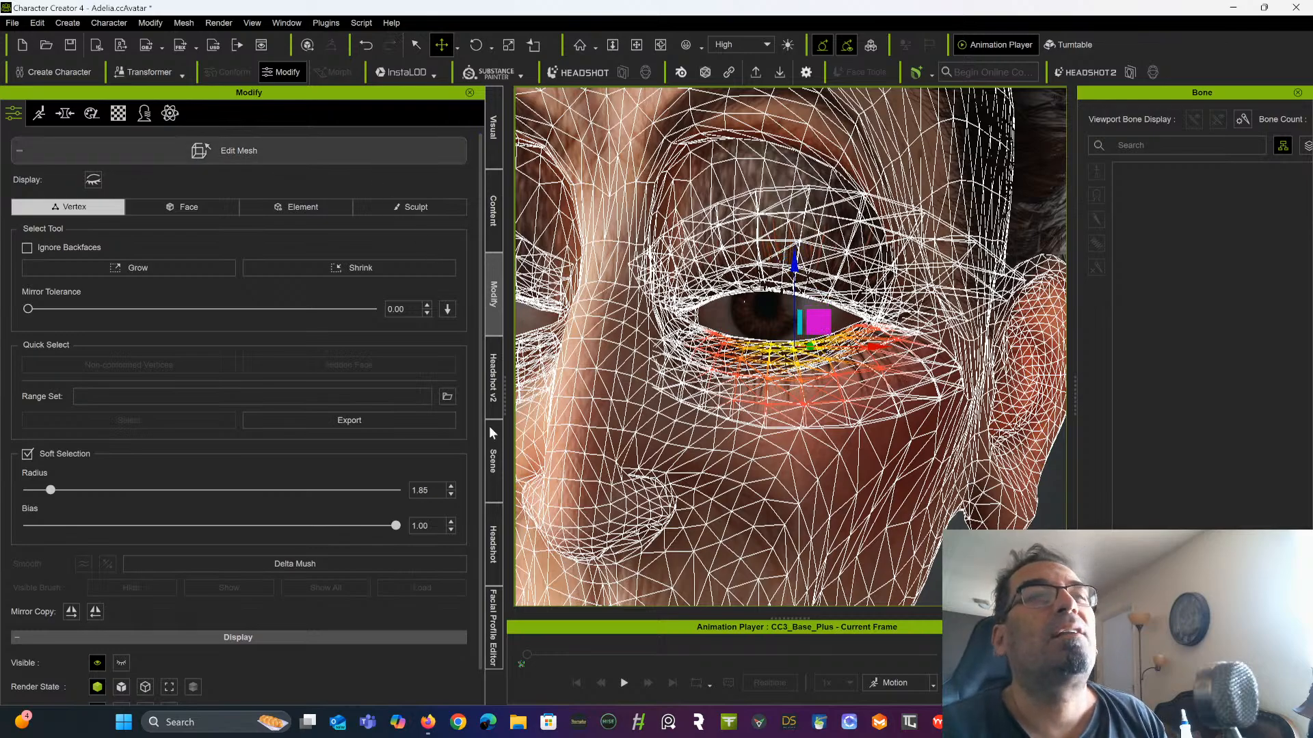
# Finish the mesh edit for Cheek_Raise_L and return its expression value to 0
pyautogui.click(495, 623)
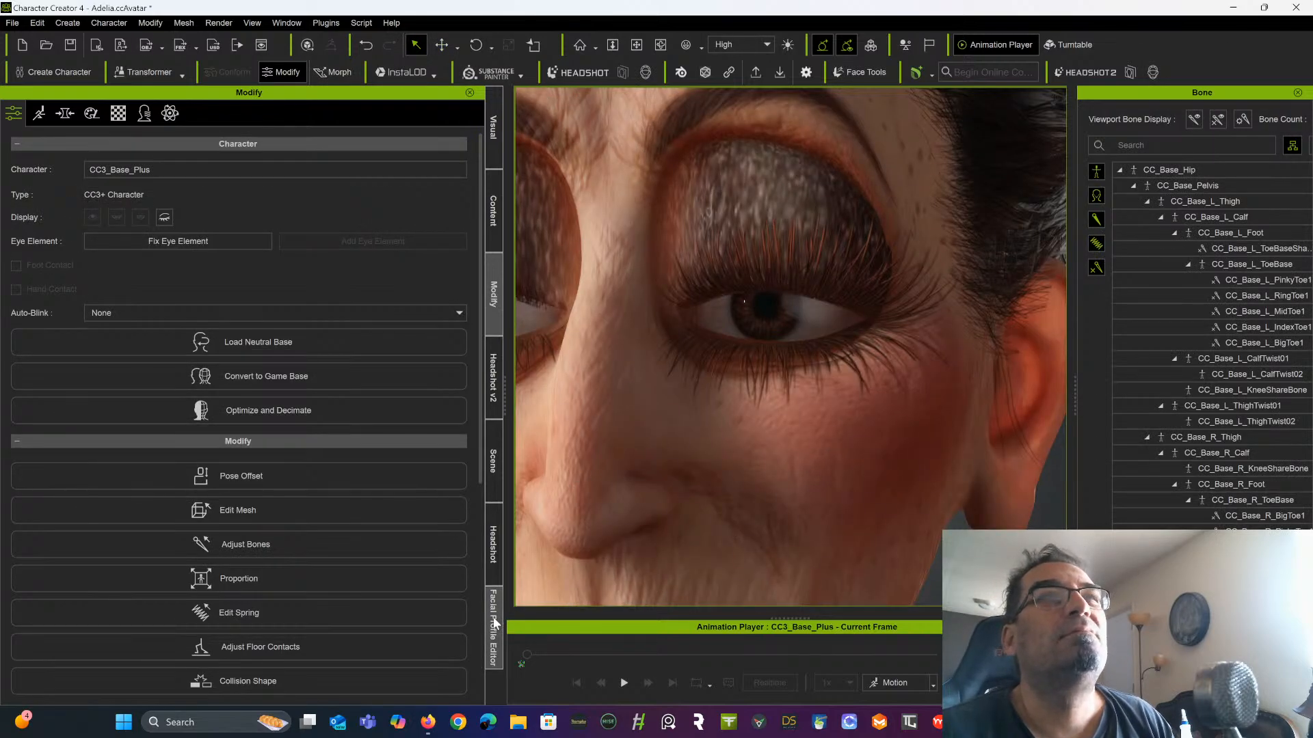
pyautogui.click(495, 623)
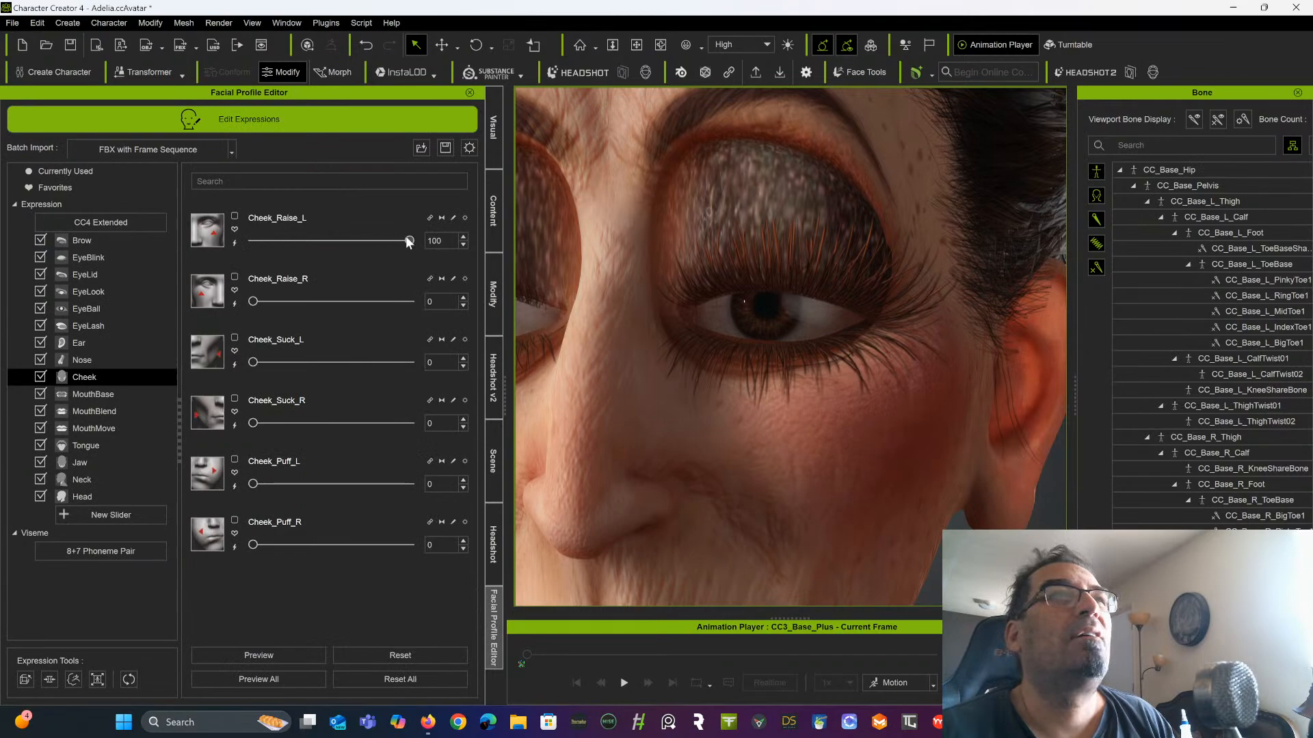
pyautogui.click(234, 243)
pyautogui.click(584, 415)
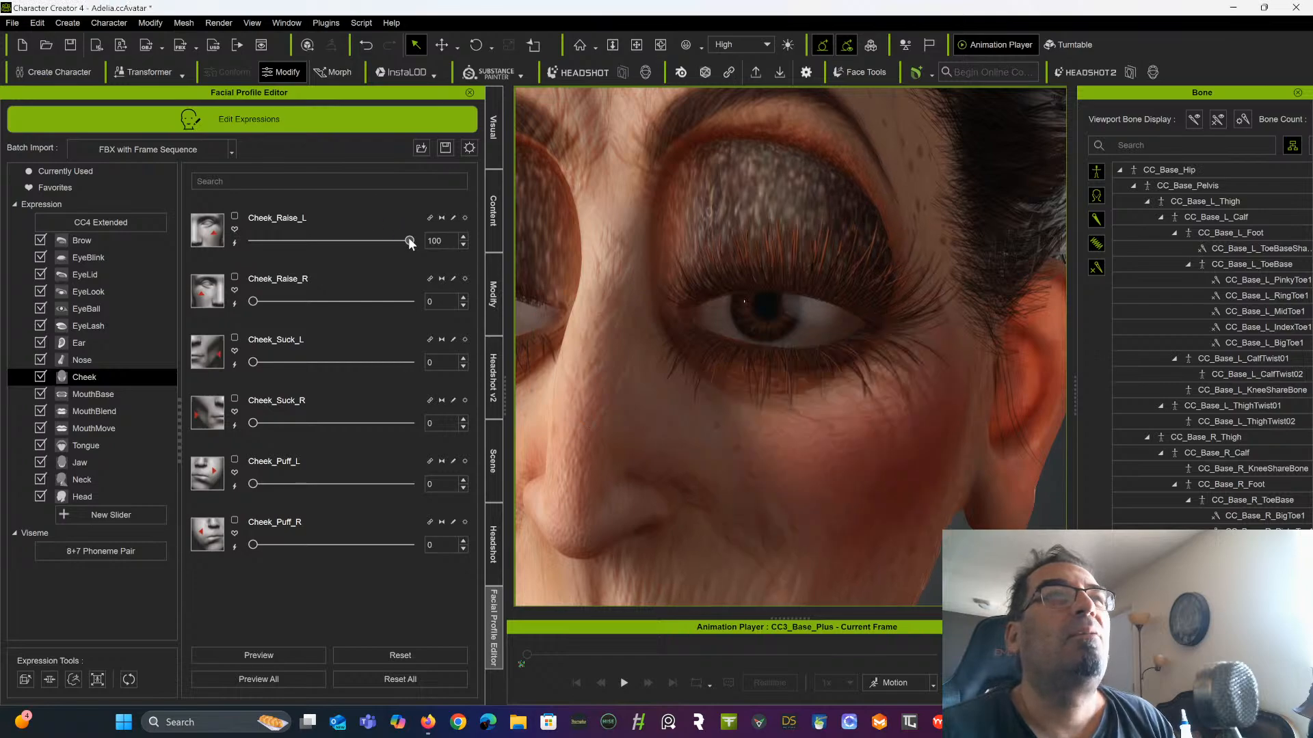
pyautogui.moveTo(218, 209); pyautogui.dragTo(192, 244)
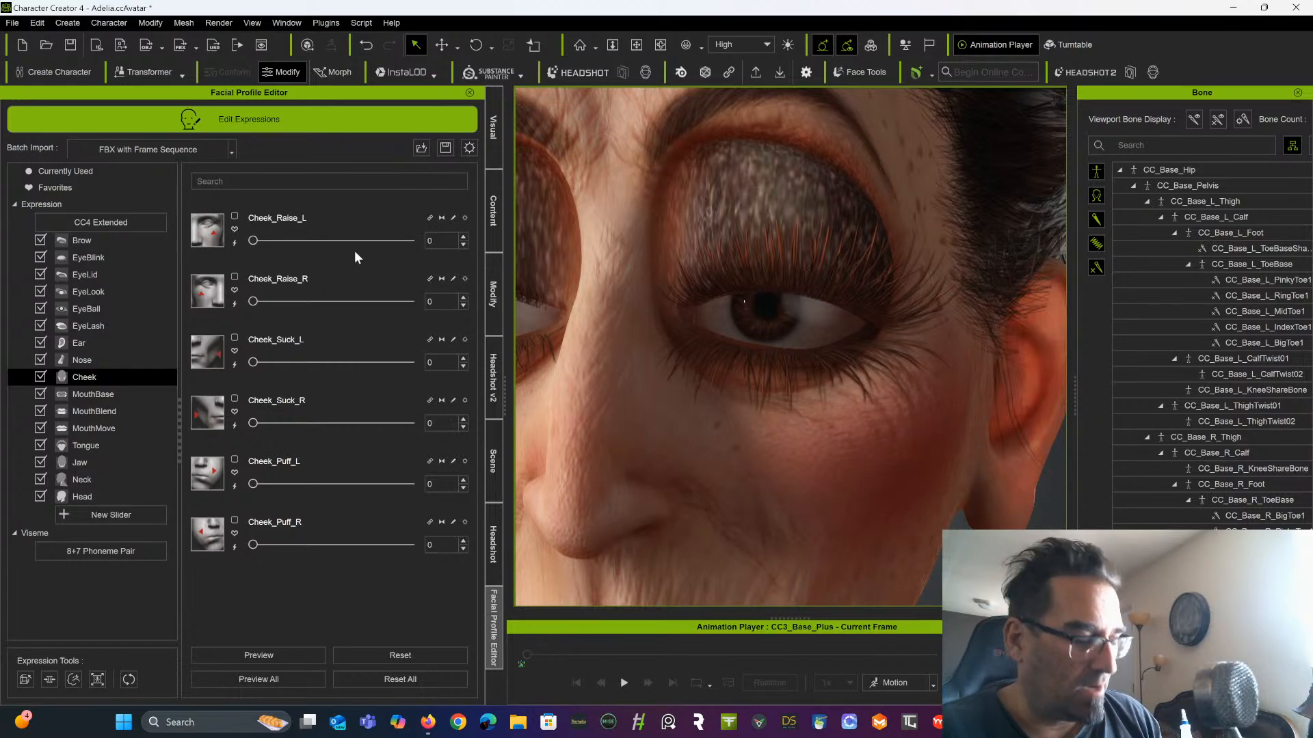
# Test the Cheek_Raise_L, Cheek_Suck_L and Cheek_Puff_L expressions and return them to 0
pyautogui.moveTo(367, 241); pyautogui.dragTo(407, 244)
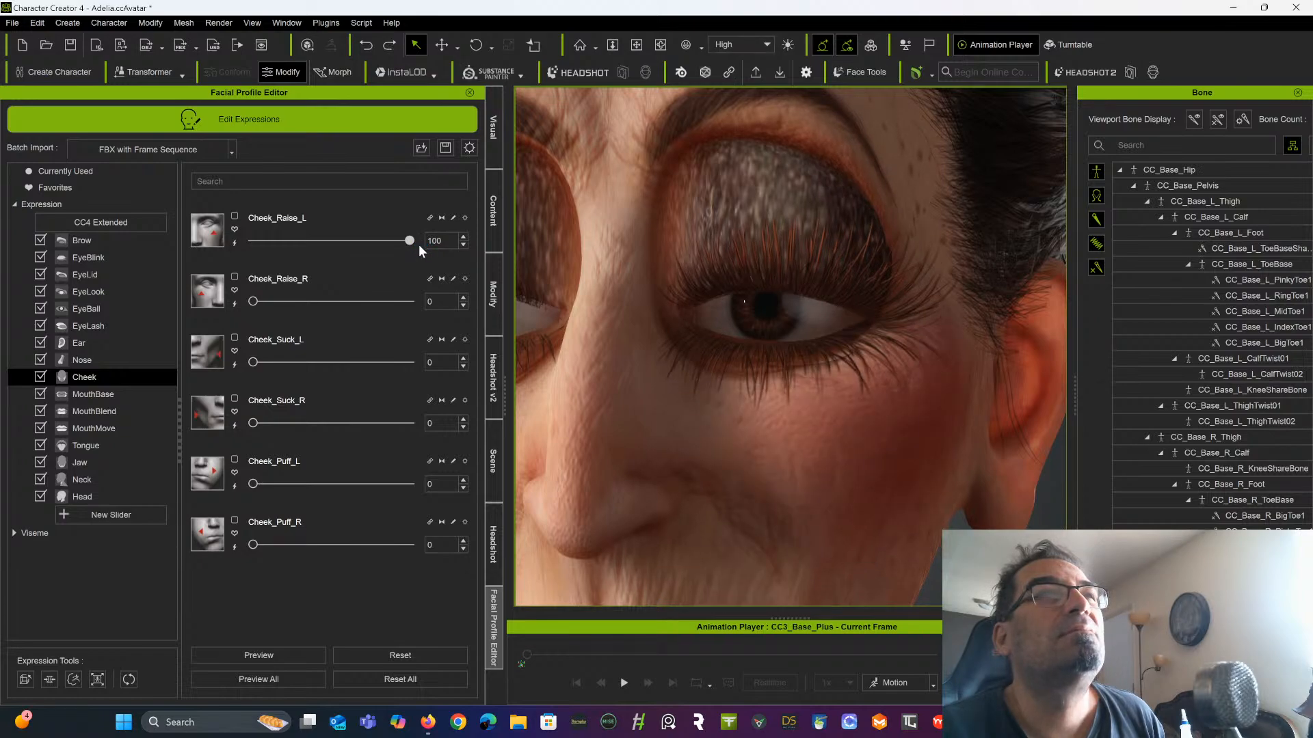
pyautogui.moveTo(408, 241); pyautogui.dragTo(247, 244)
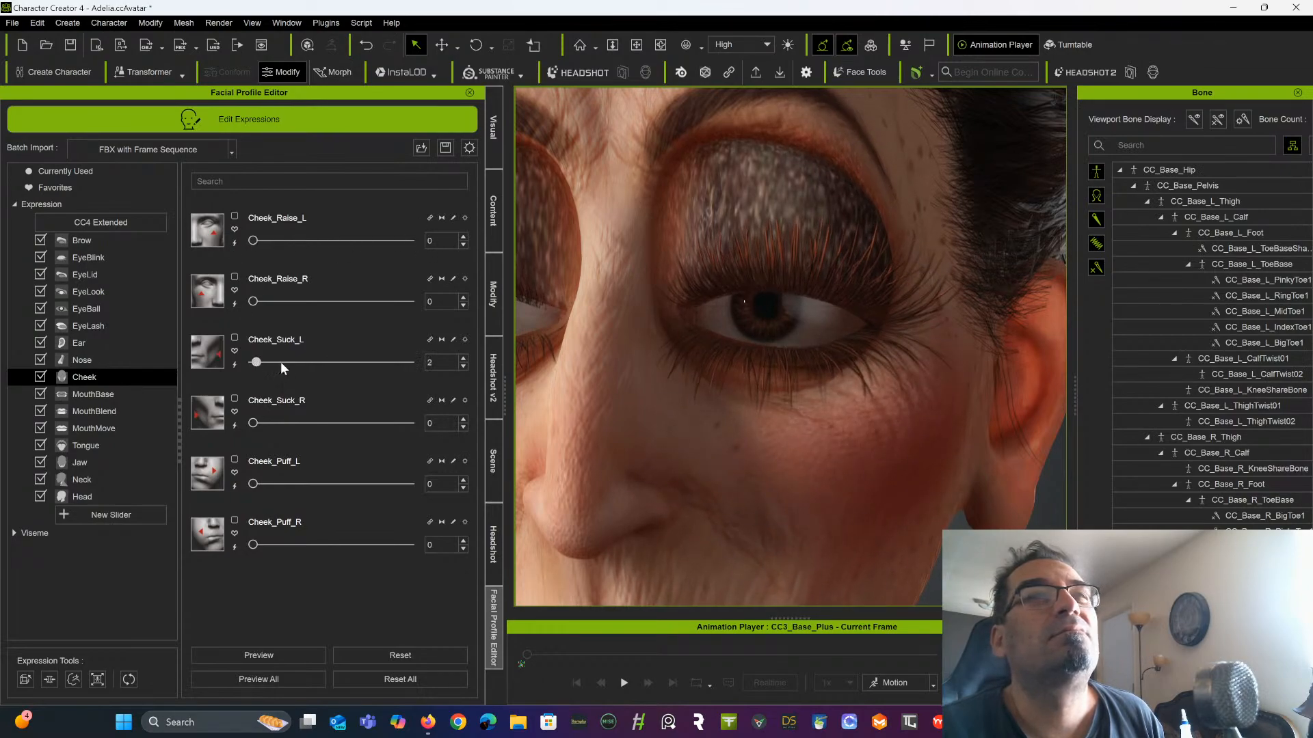
pyautogui.moveTo(280, 369); pyautogui.dragTo(216, 367)
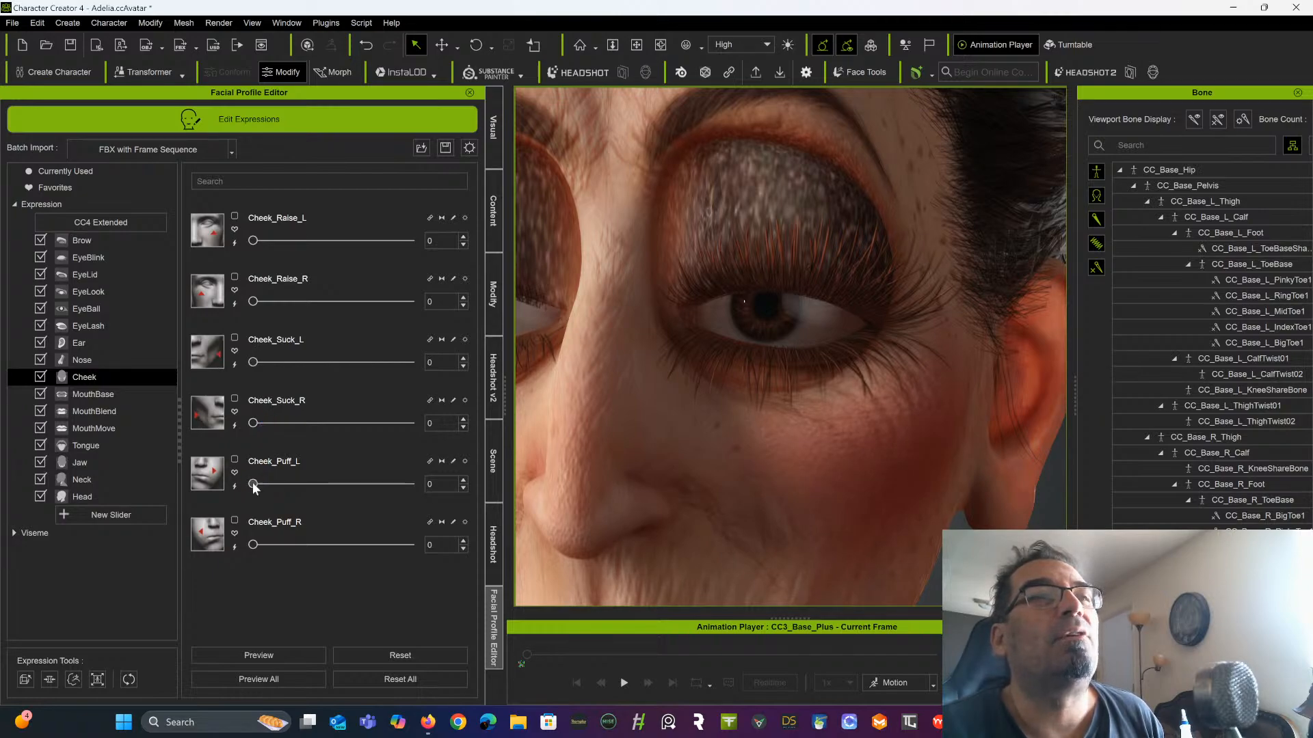
pyautogui.moveTo(255, 488)
pyautogui.mouseDown()
pyautogui.moveTo(421, 474)
pyautogui.moveTo(239, 481)
pyautogui.mouseUp()
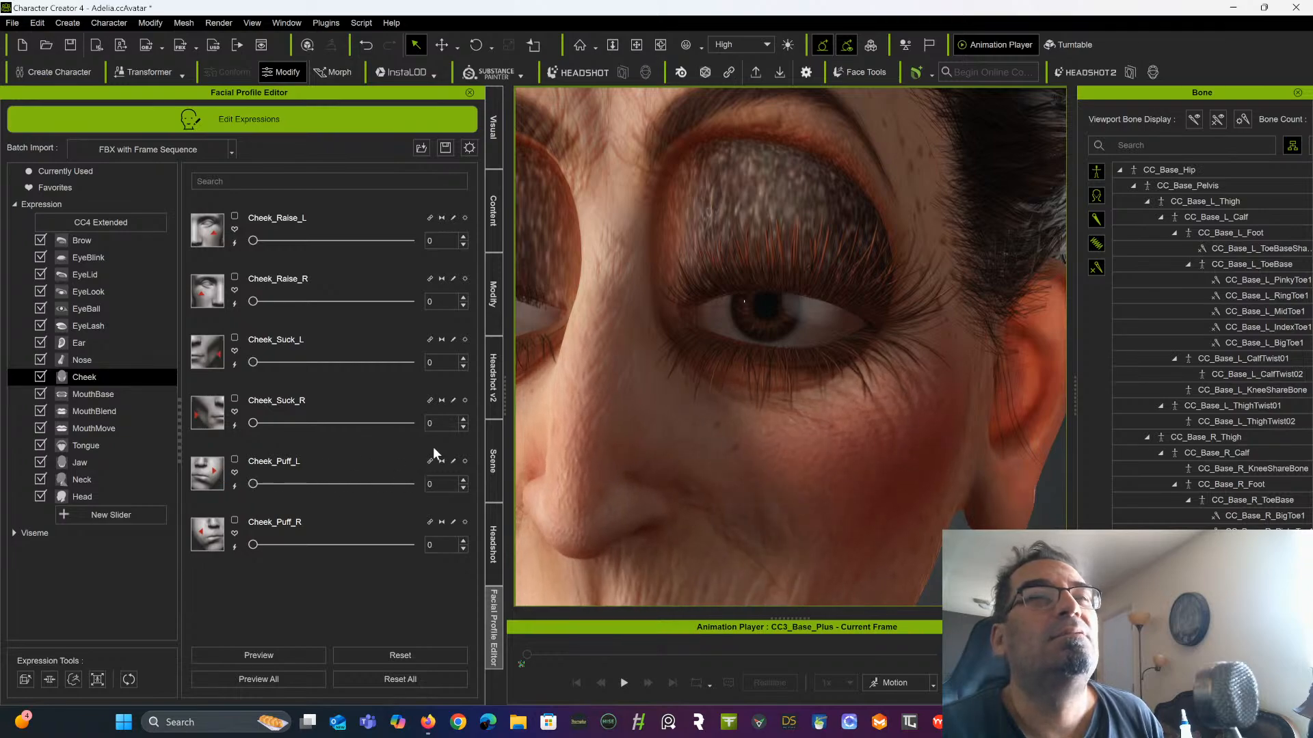
# Set the Cheek_Raise_R expression to 100 and open its shape for mesh editing
pyautogui.keyDown('alt'); pyautogui.moveTo(693, 379); pyautogui.dragTo(951, 362); pyautogui.keyUp('alt')
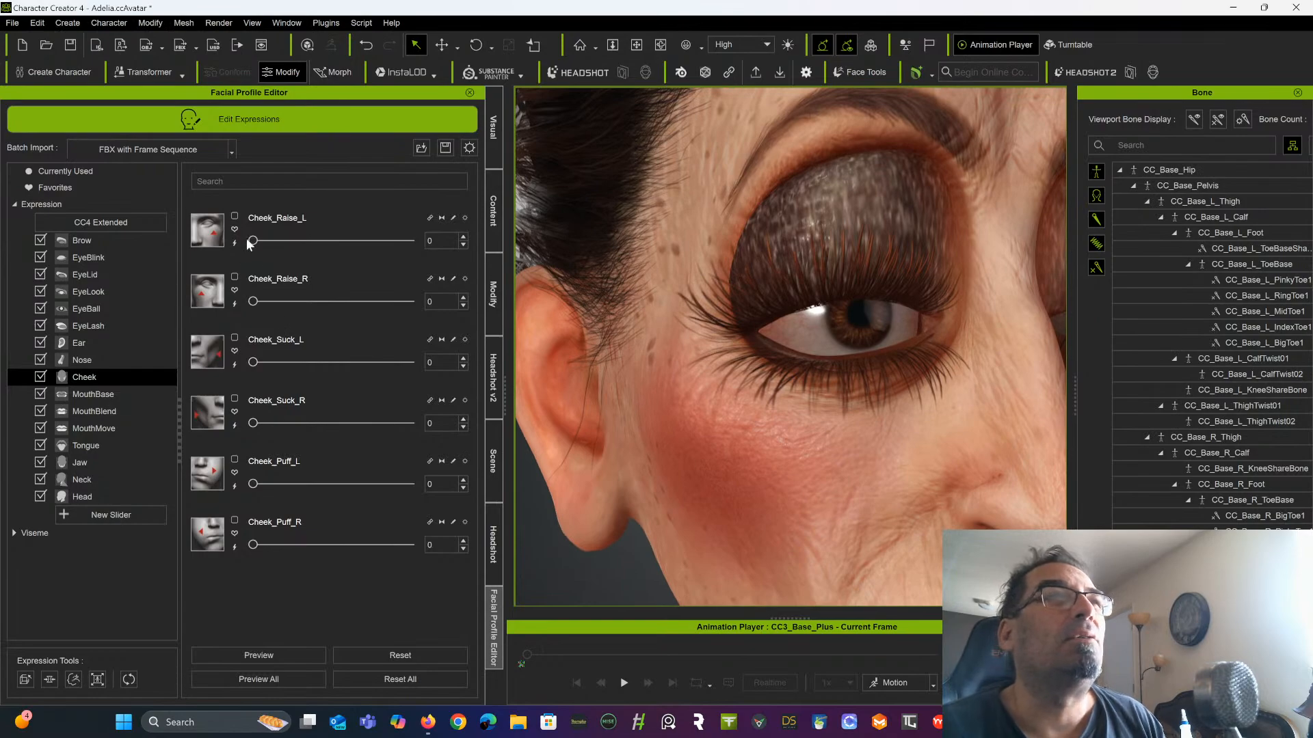
pyautogui.moveTo(253, 302); pyautogui.dragTo(449, 279)
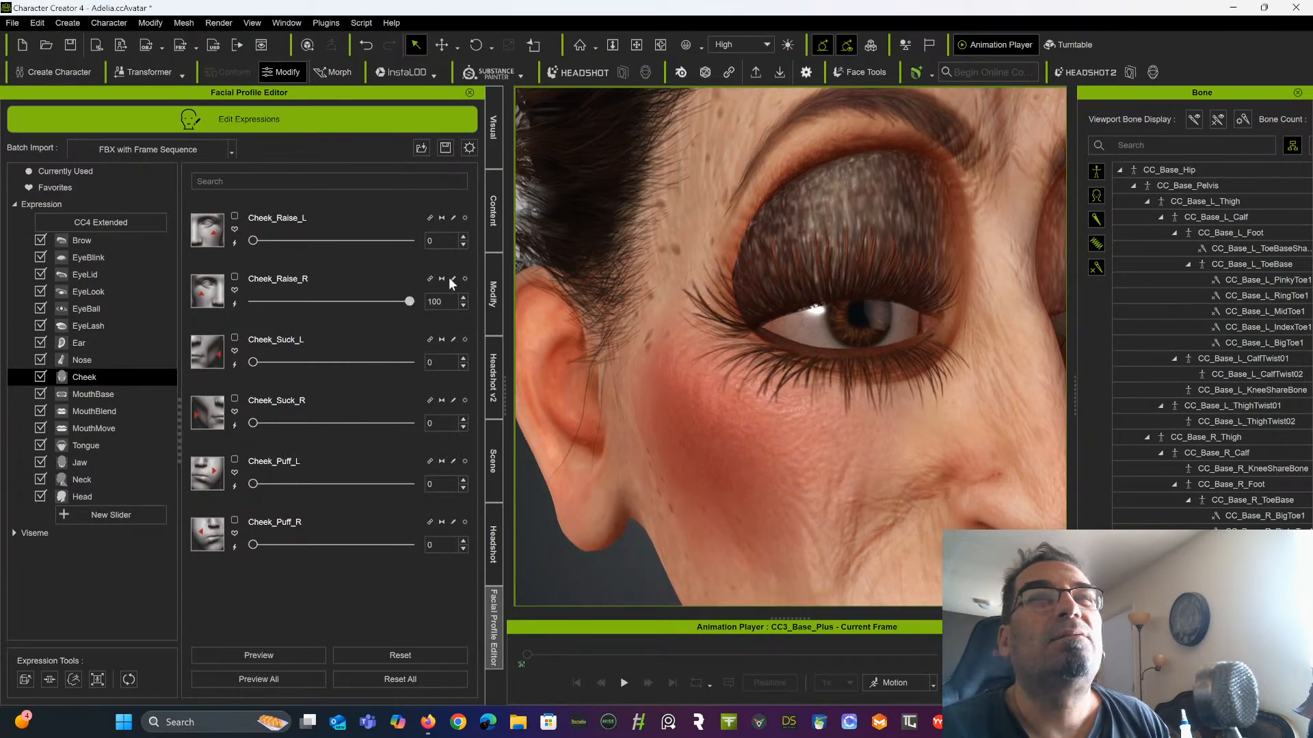
pyautogui.click(26, 680)
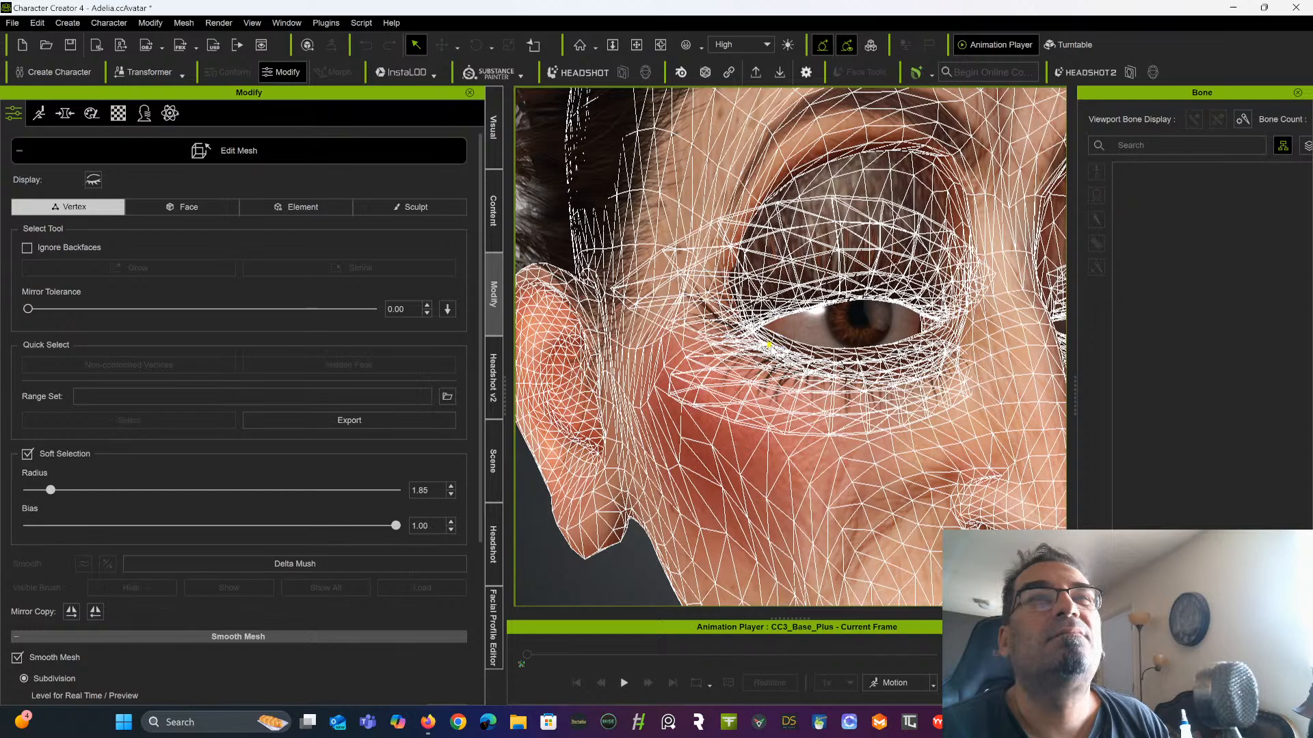
# Set the soft selection radius to 2.18 and raise the outer part of the right lower eyelid slightly with the Move tool
pyautogui.click(769, 344)
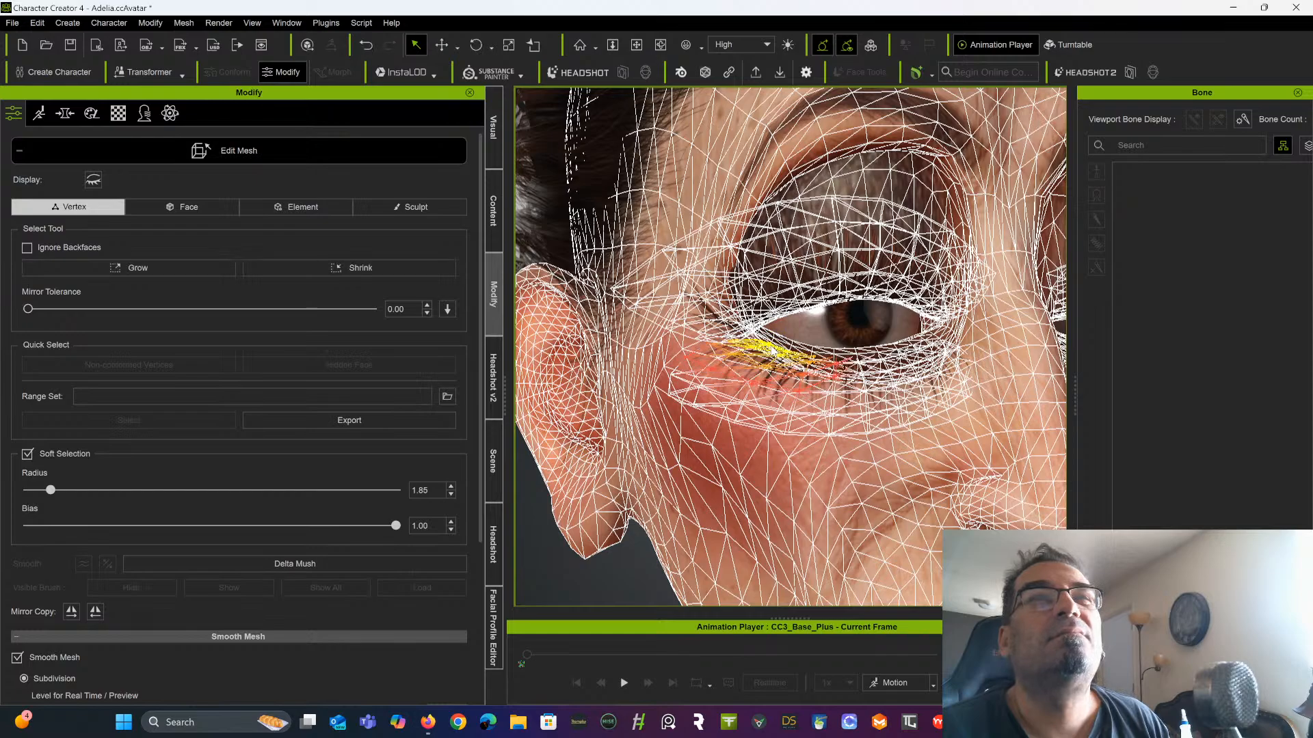
pyautogui.click(443, 48)
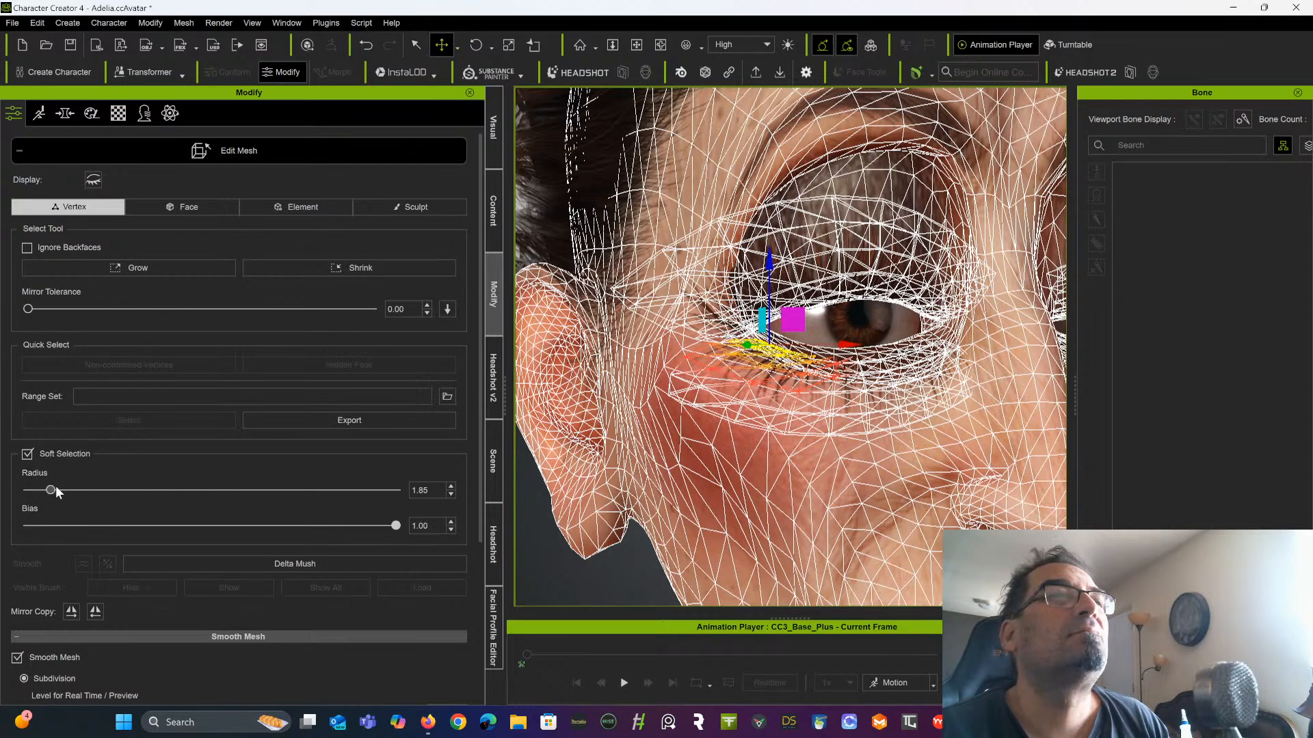
pyautogui.moveTo(55, 488); pyautogui.dragTo(60, 490)
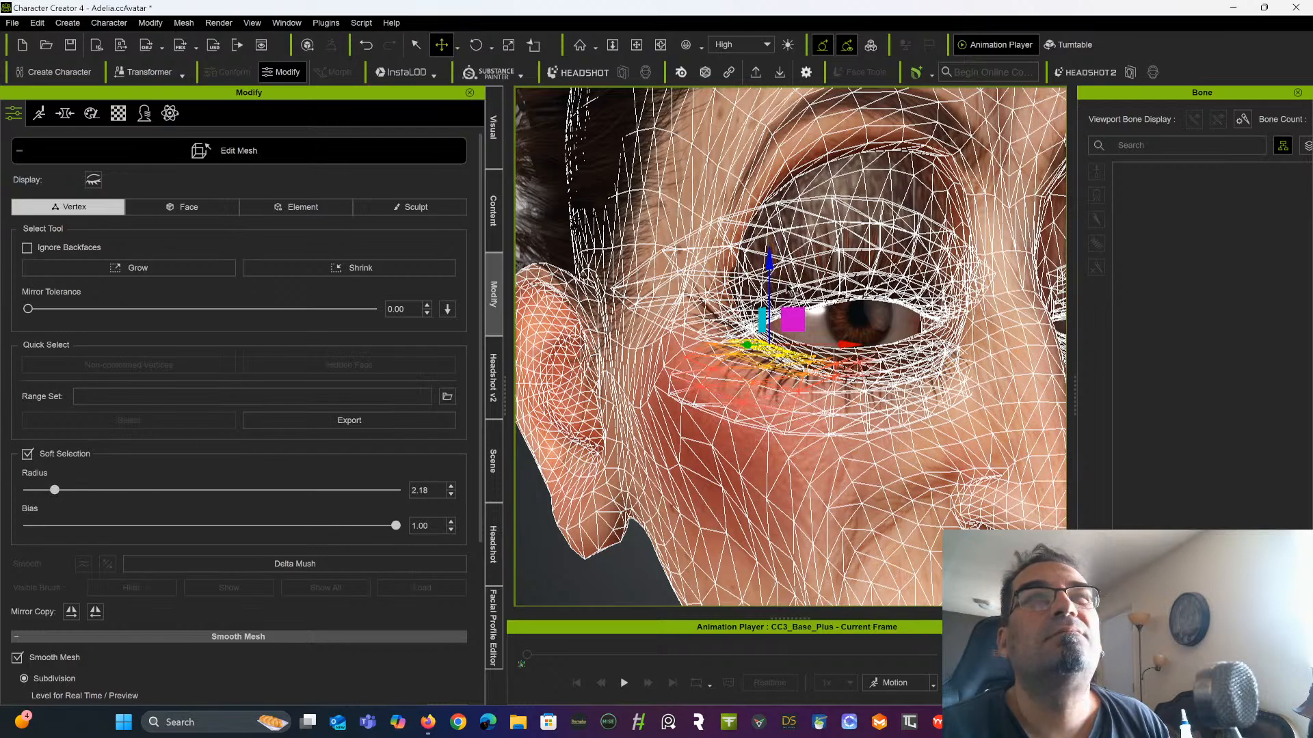
pyautogui.moveTo(773, 267); pyautogui.dragTo(771, 258)
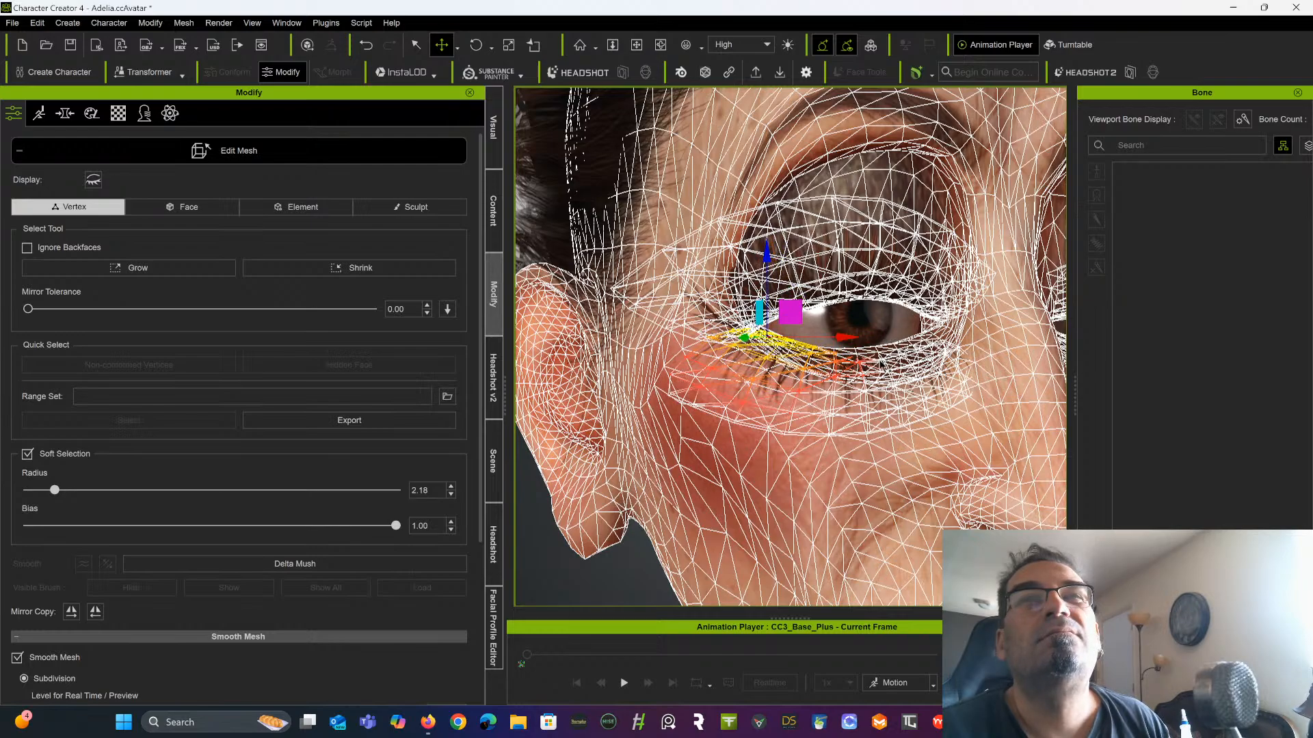
# Raise the inner part of the right lower eyelid slightly and lower the middle of its rim a little
pyautogui.click(880, 359)
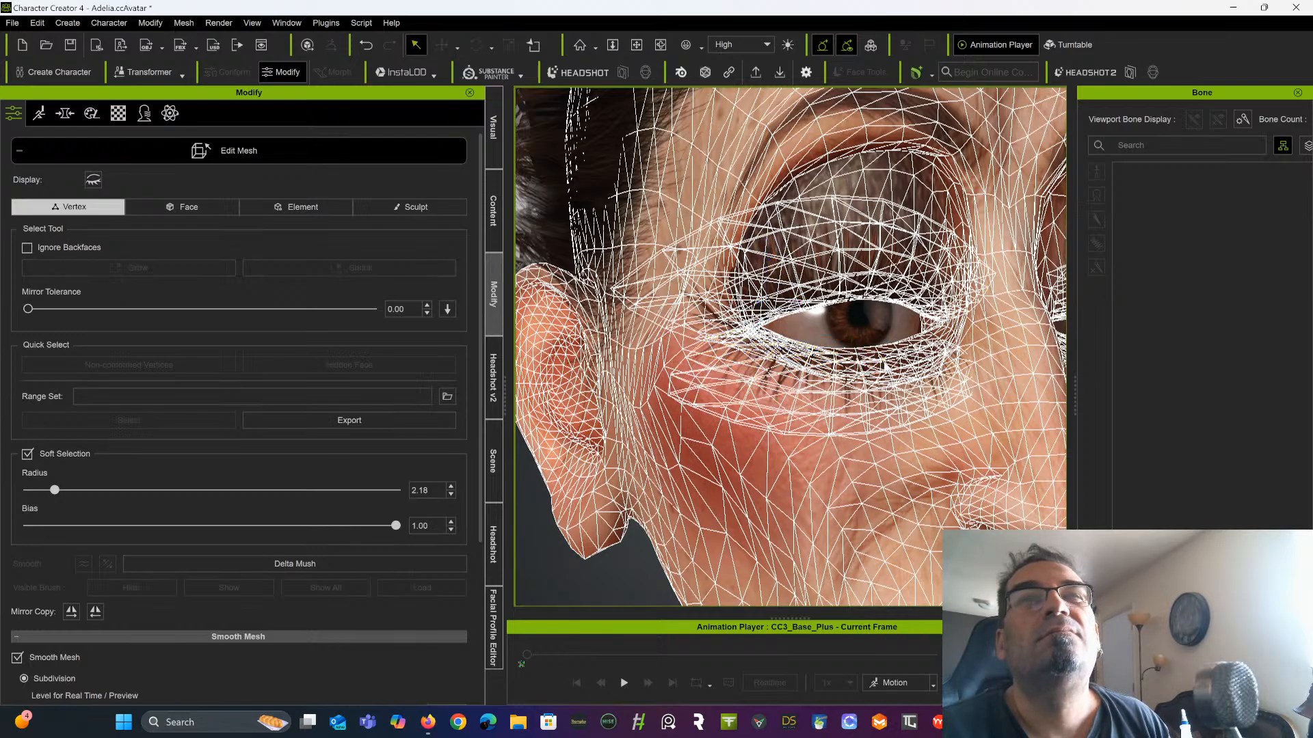
pyautogui.click(883, 360)
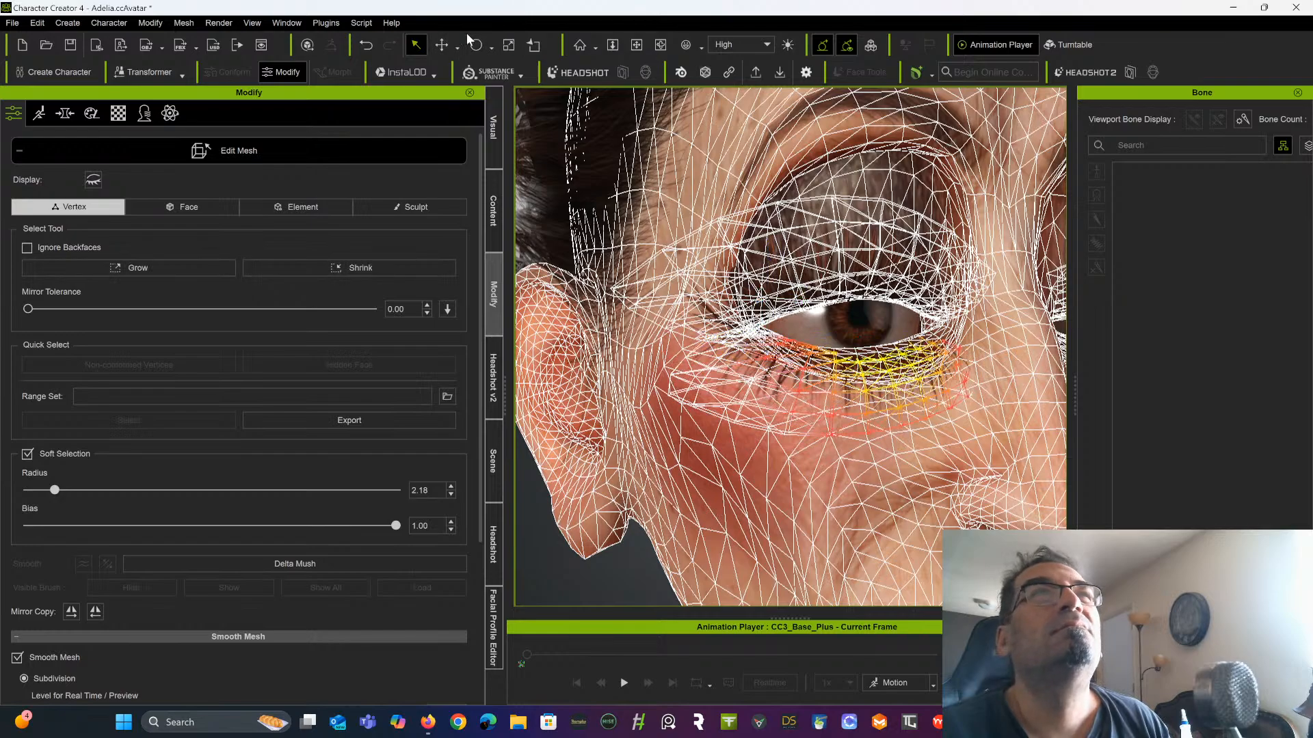
pyautogui.press('w')
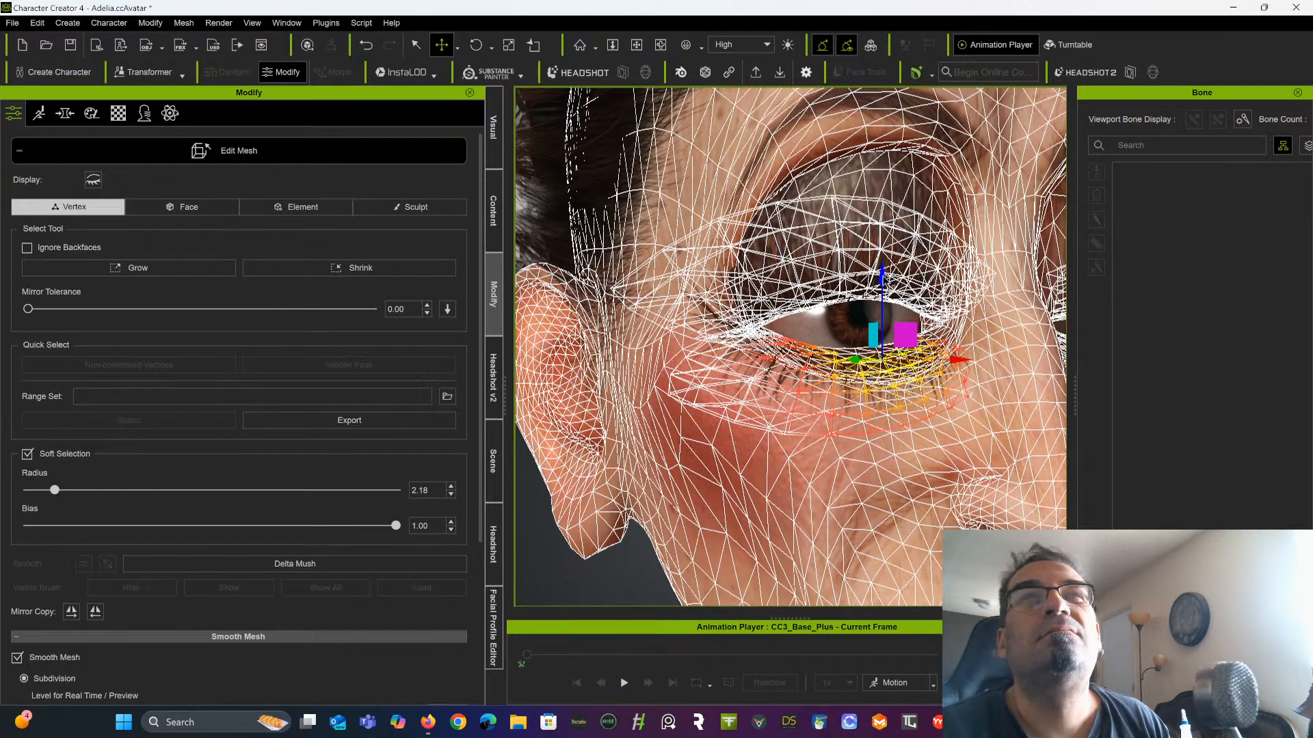
pyautogui.moveTo(882, 277); pyautogui.dragTo(883, 271)
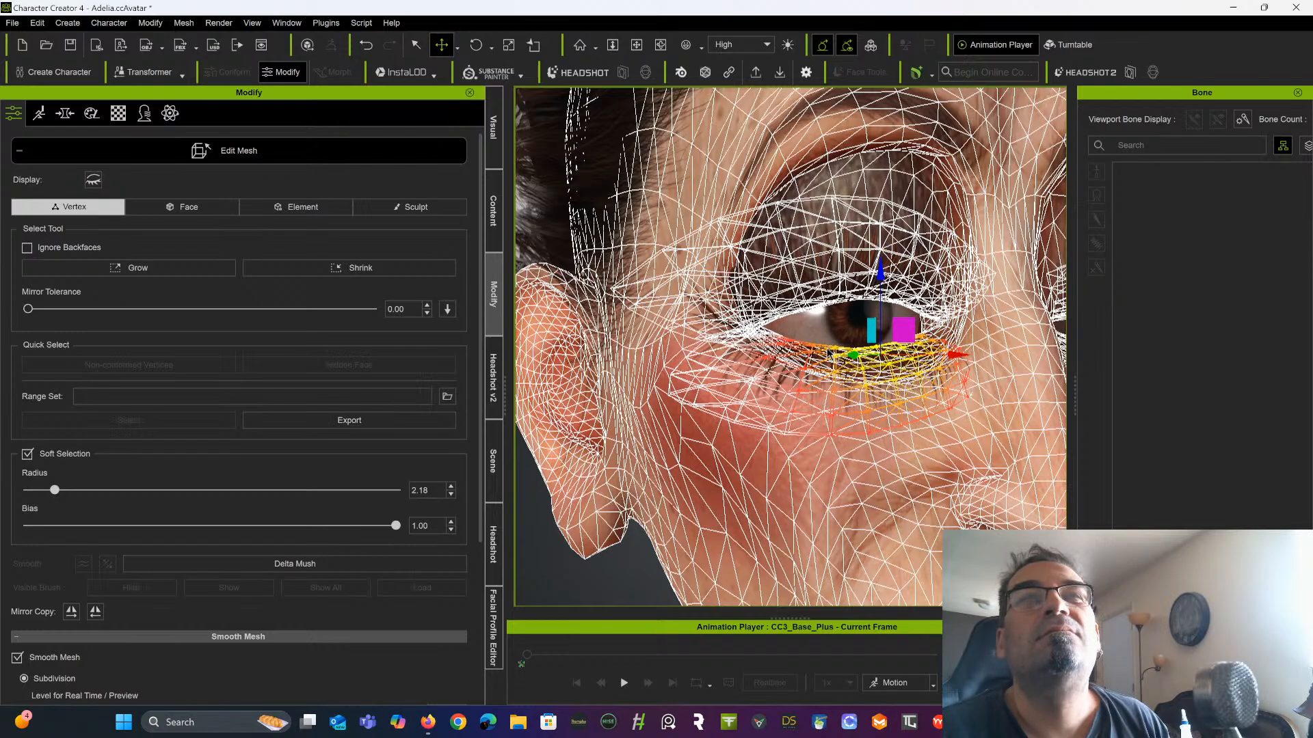
pyautogui.moveTo(846, 354); pyautogui.dragTo(815, 352)
pyautogui.moveTo(815, 265); pyautogui.dragTo(813, 272)
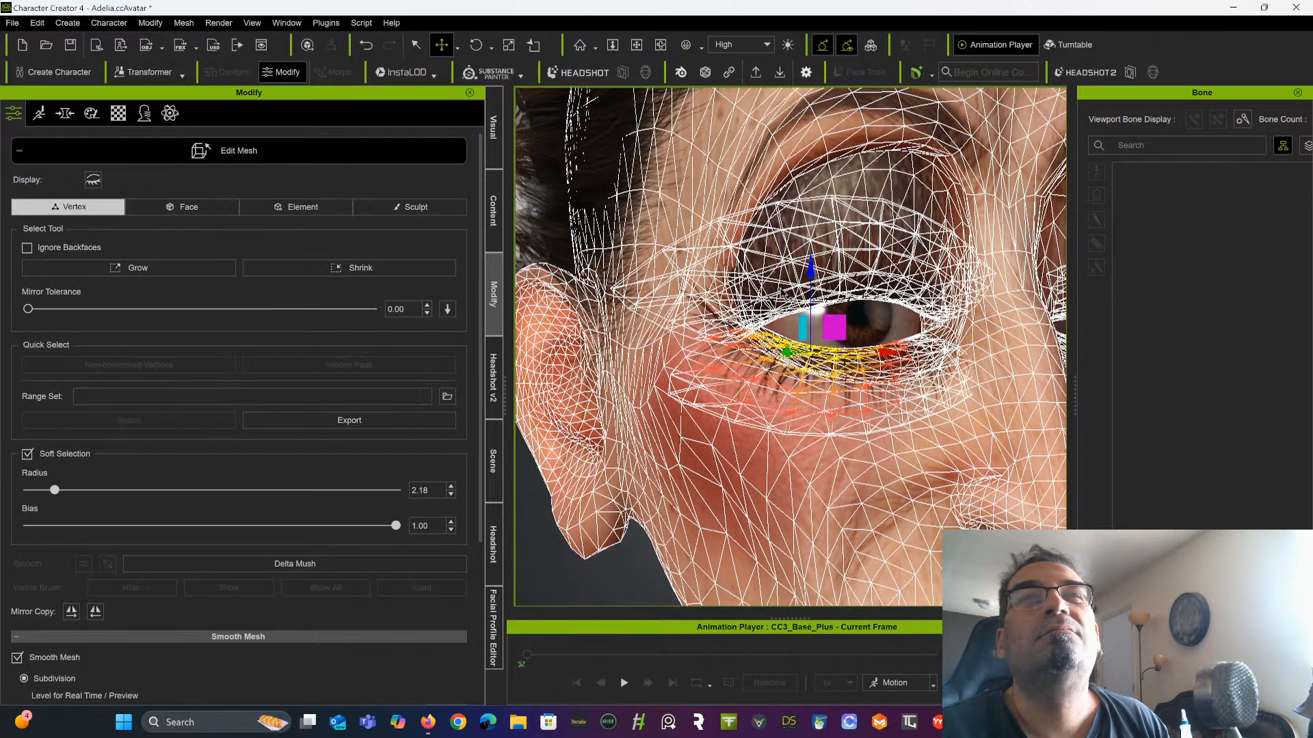
# Select a lower-lid vertex near the outer corner of the right eye and move that area slightly downward
pyautogui.click(747, 333)
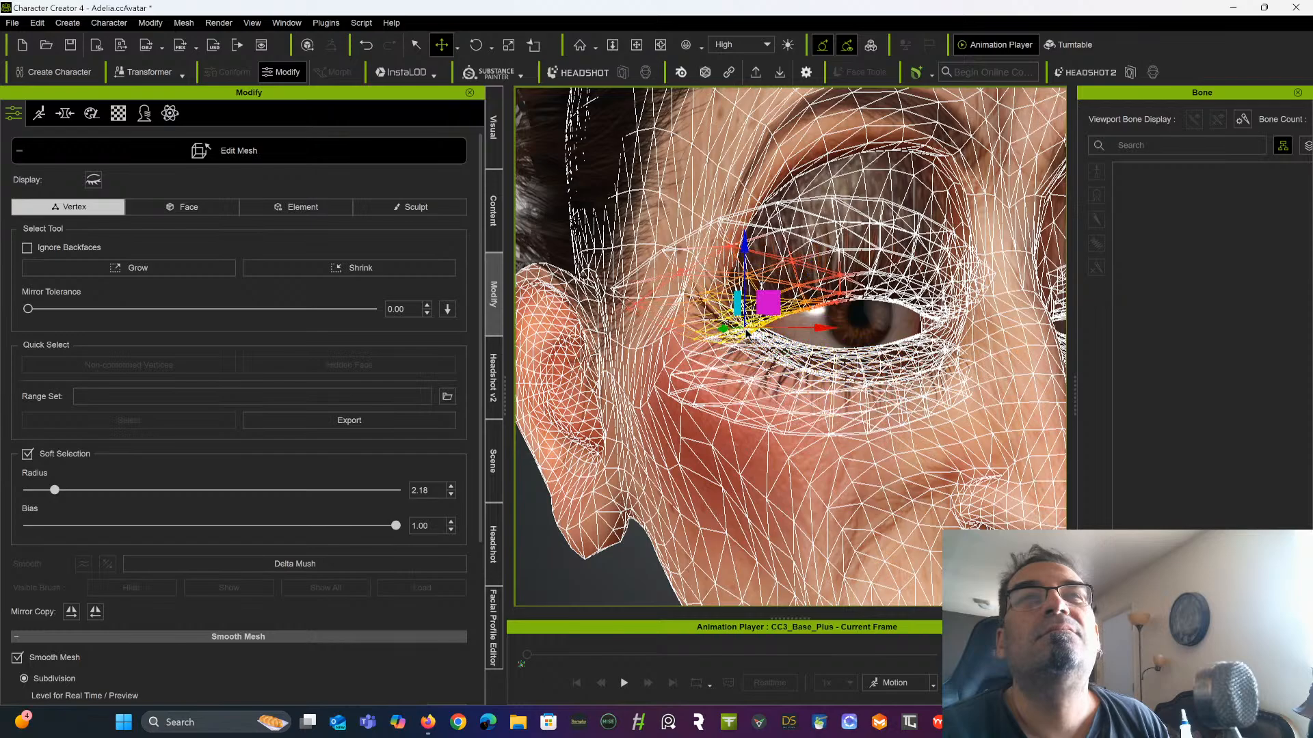
pyautogui.click(754, 336)
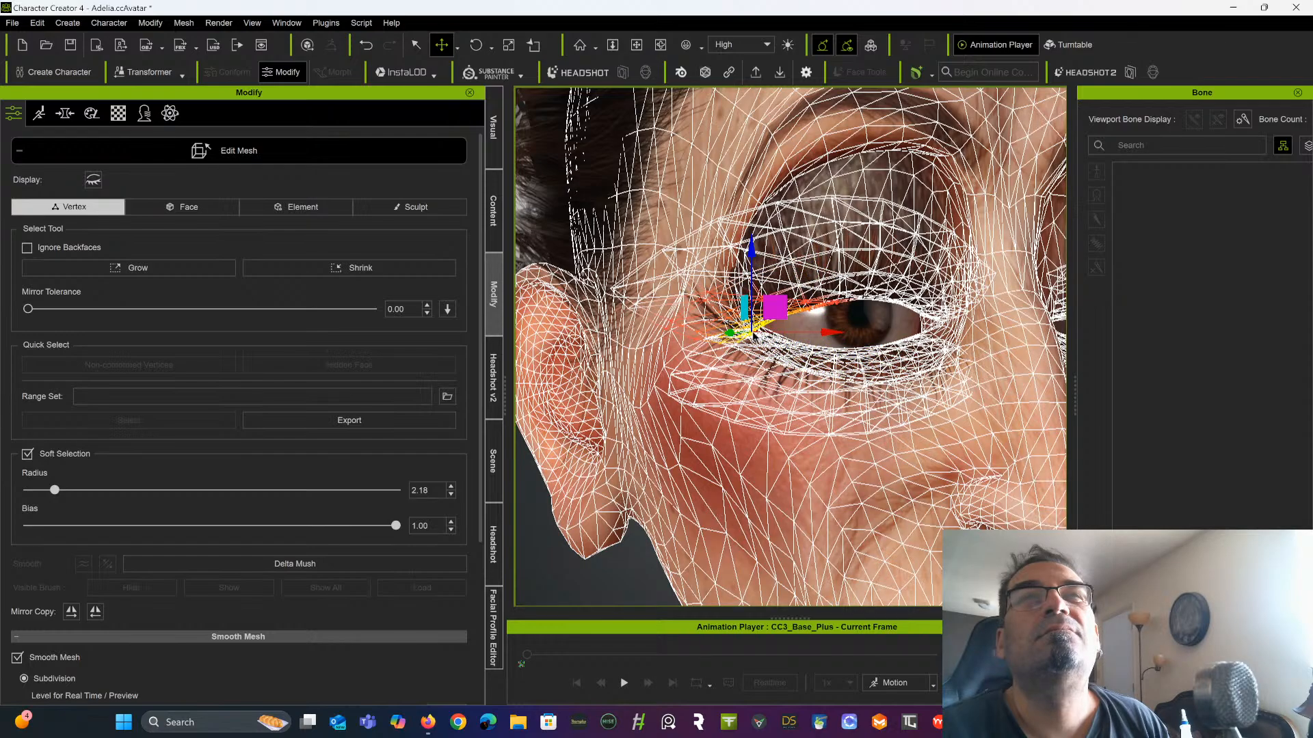
pyautogui.click(758, 335)
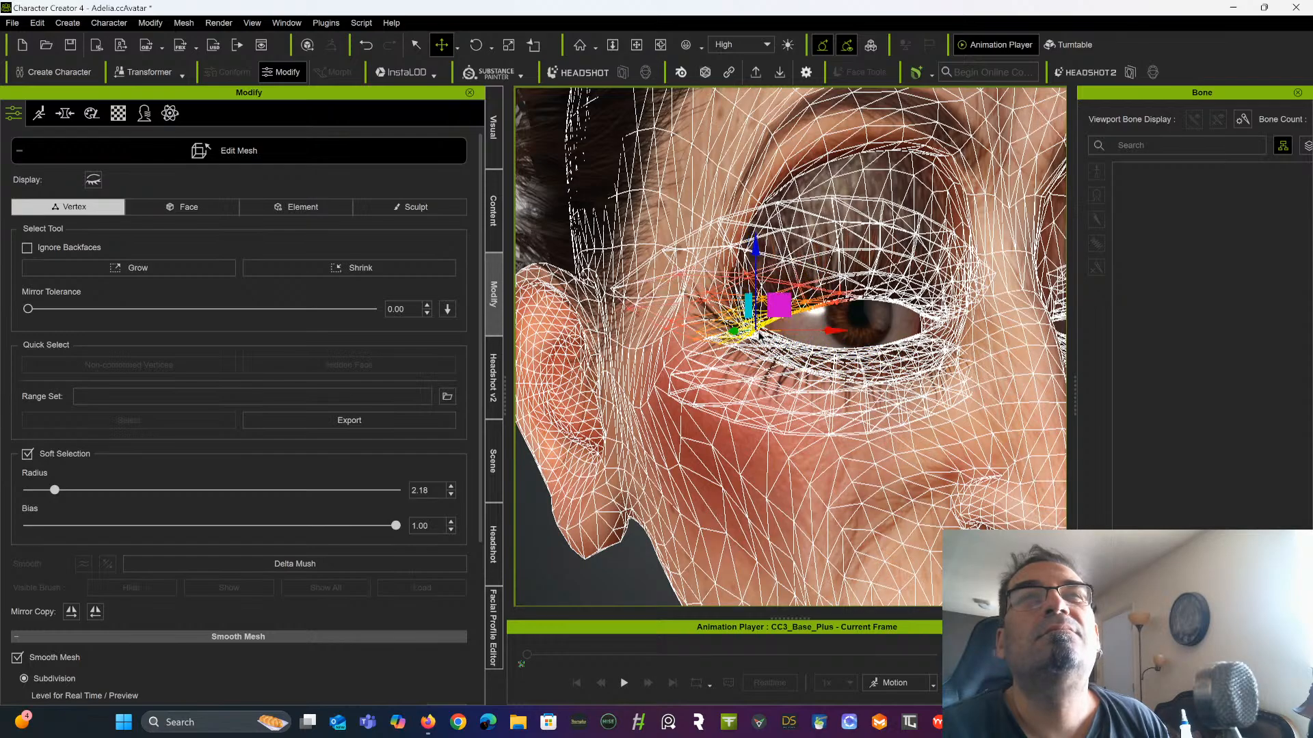
pyautogui.click(758, 336)
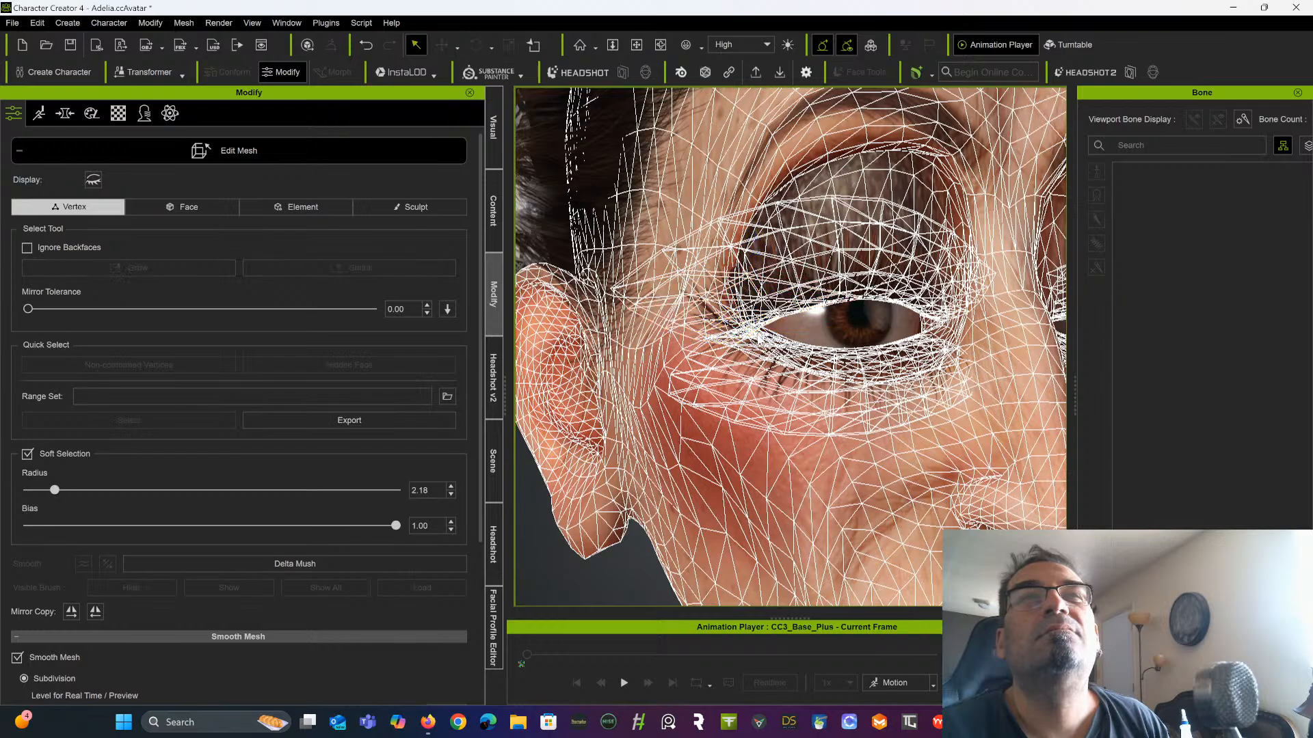
pyautogui.click(755, 336)
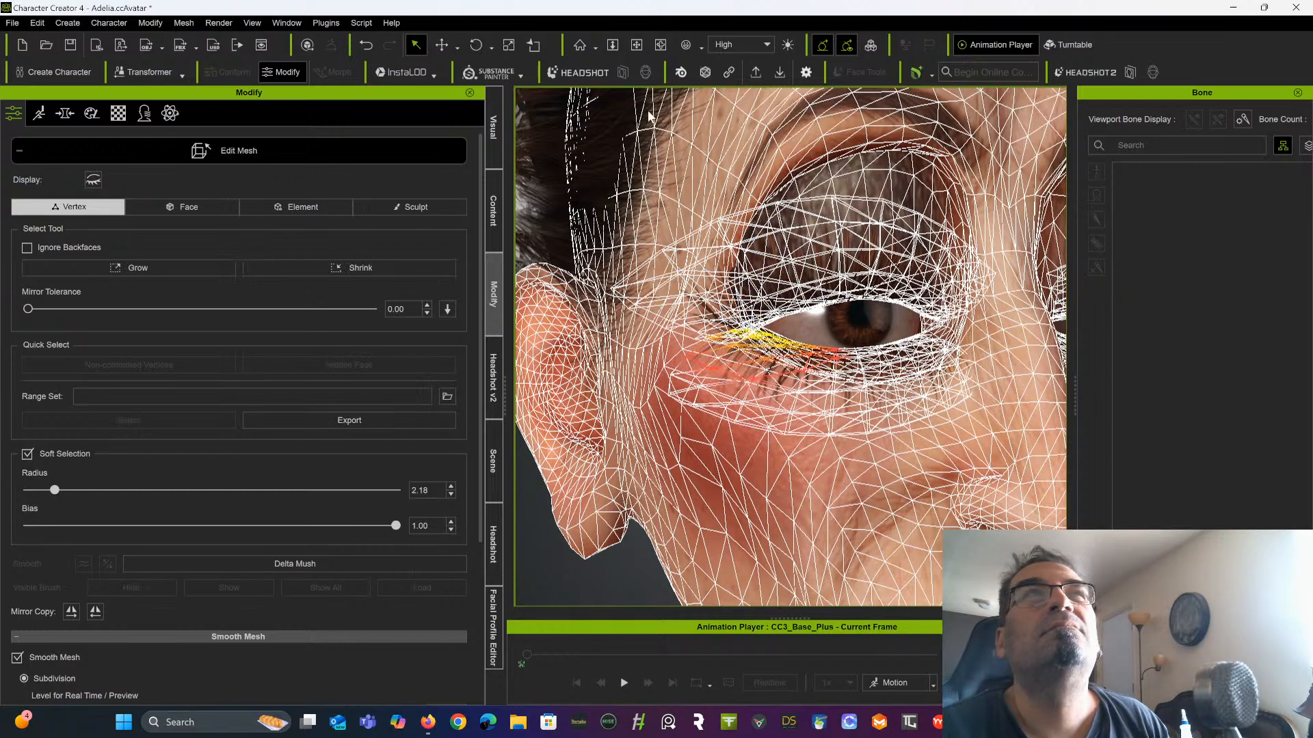
pyautogui.click(443, 45)
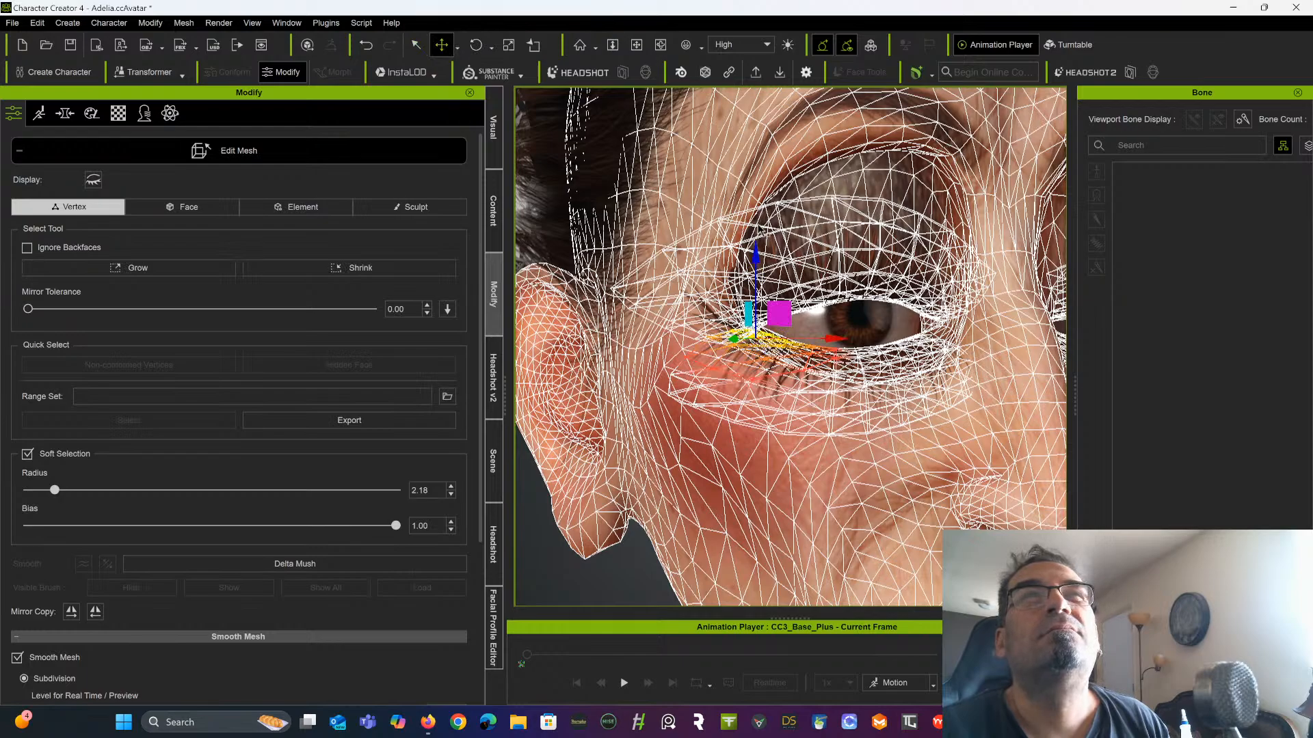
pyautogui.moveTo(757, 256); pyautogui.dragTo(760, 259)
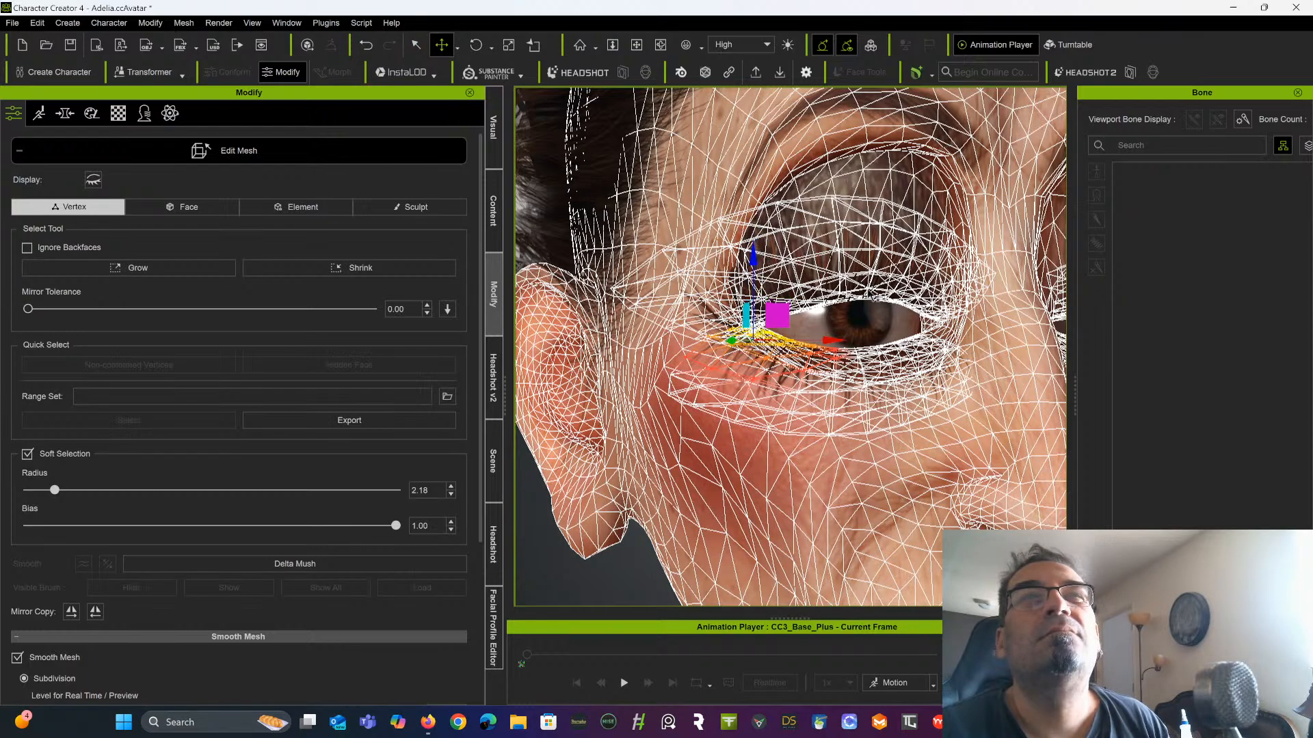
pyautogui.press('q')
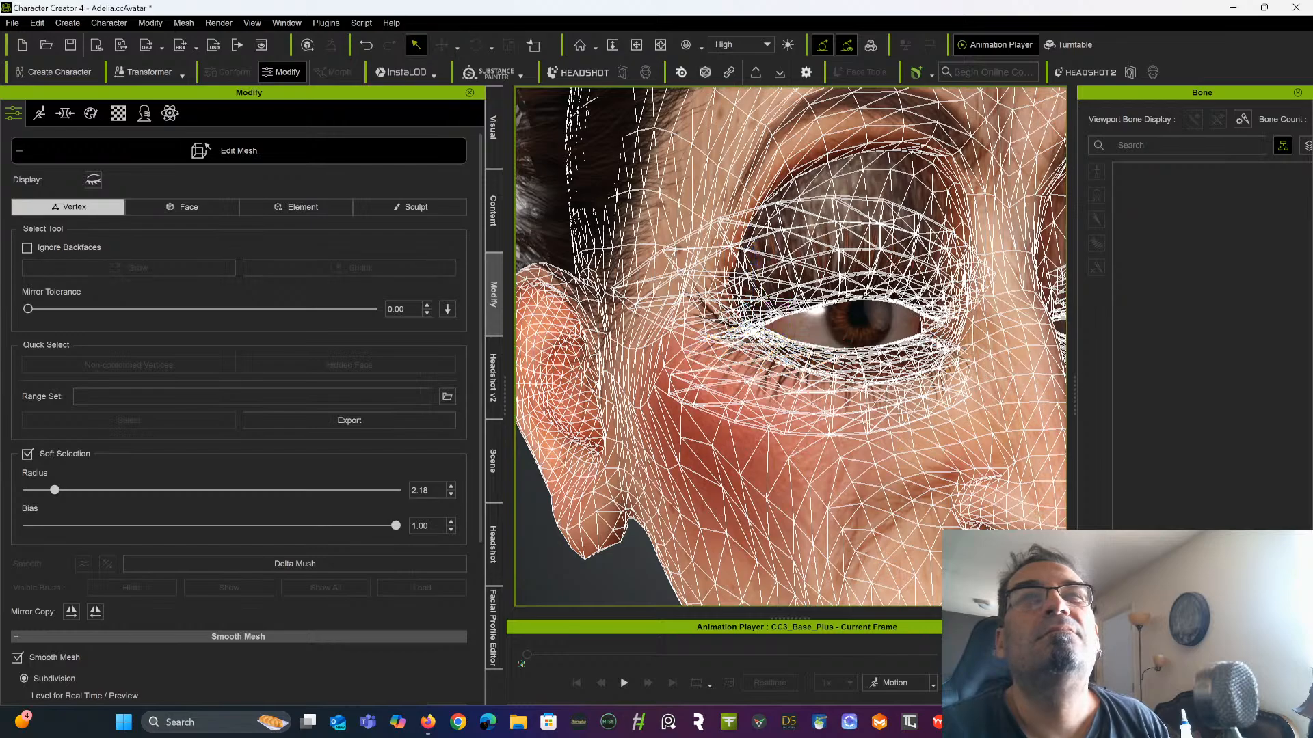
# Finish the mesh edit for Cheek_Raise_R and return its expression value to 0
pyautogui.click(933, 341)
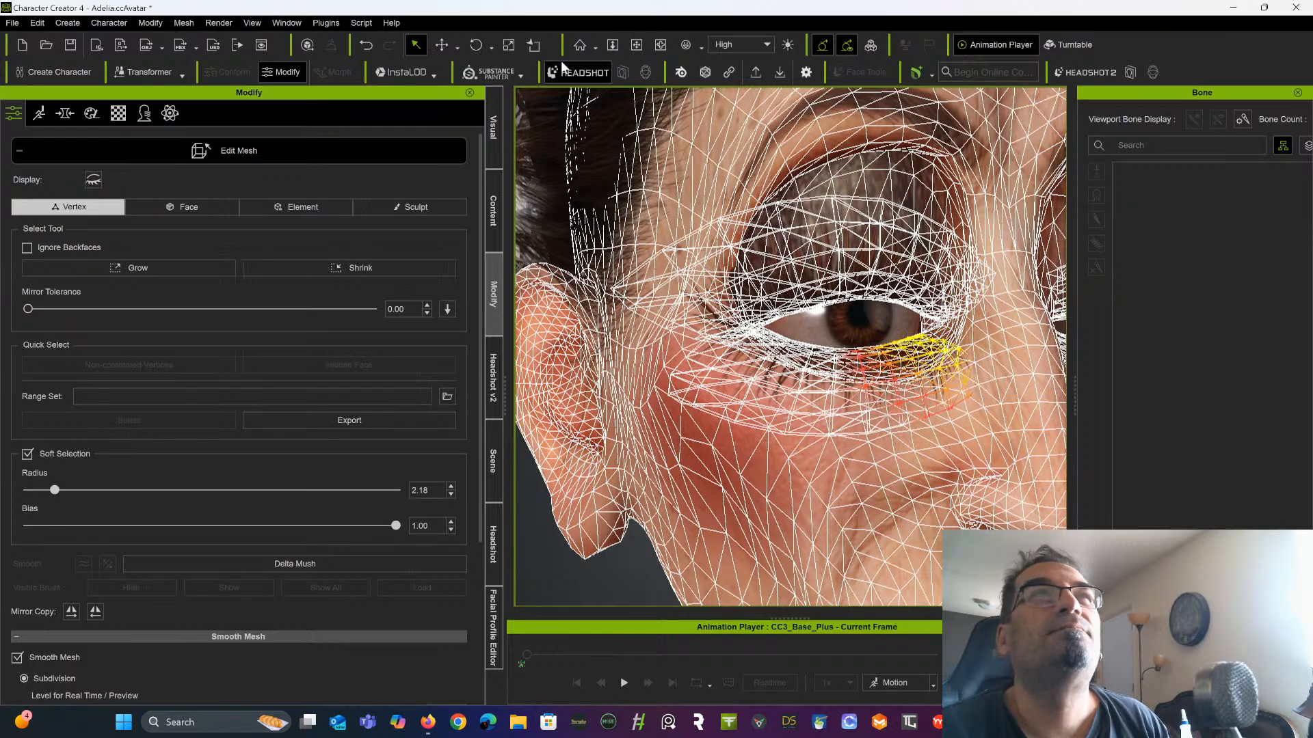
pyautogui.click(348, 151)
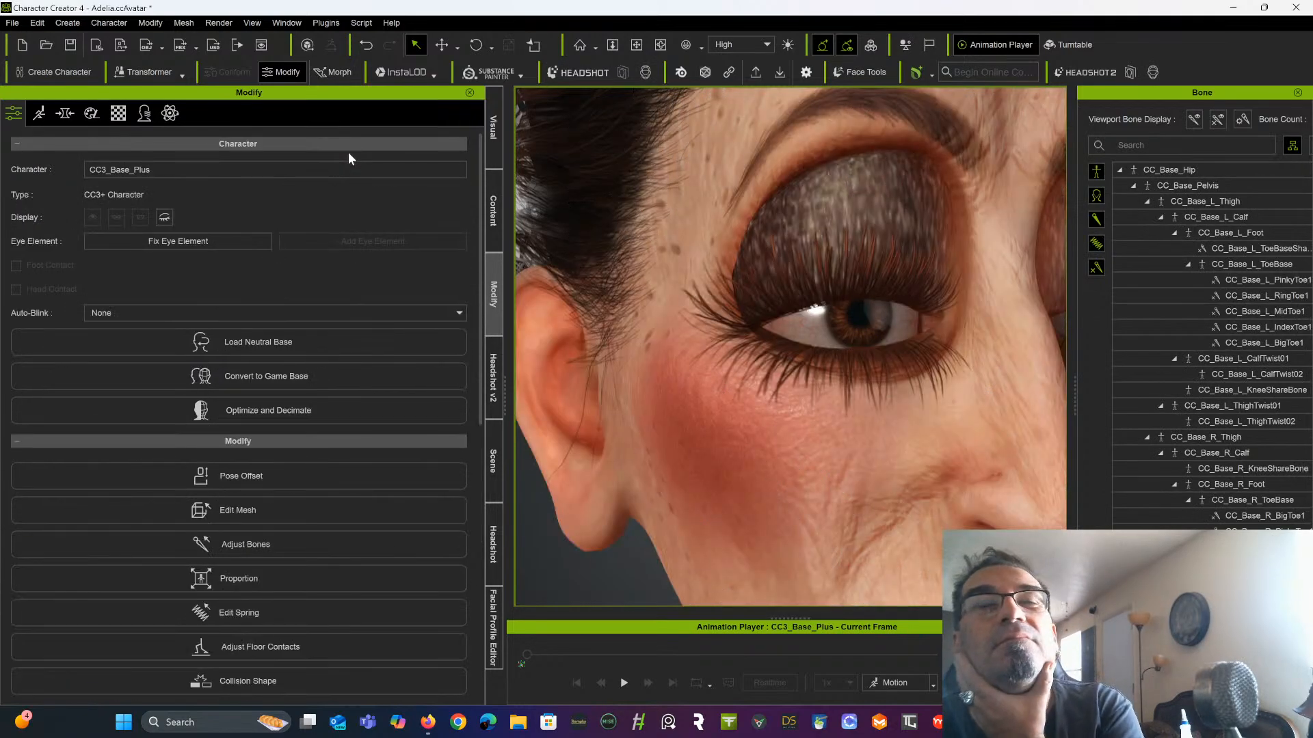
pyautogui.click(492, 624)
pyautogui.moveTo(405, 301); pyautogui.dragTo(240, 299)
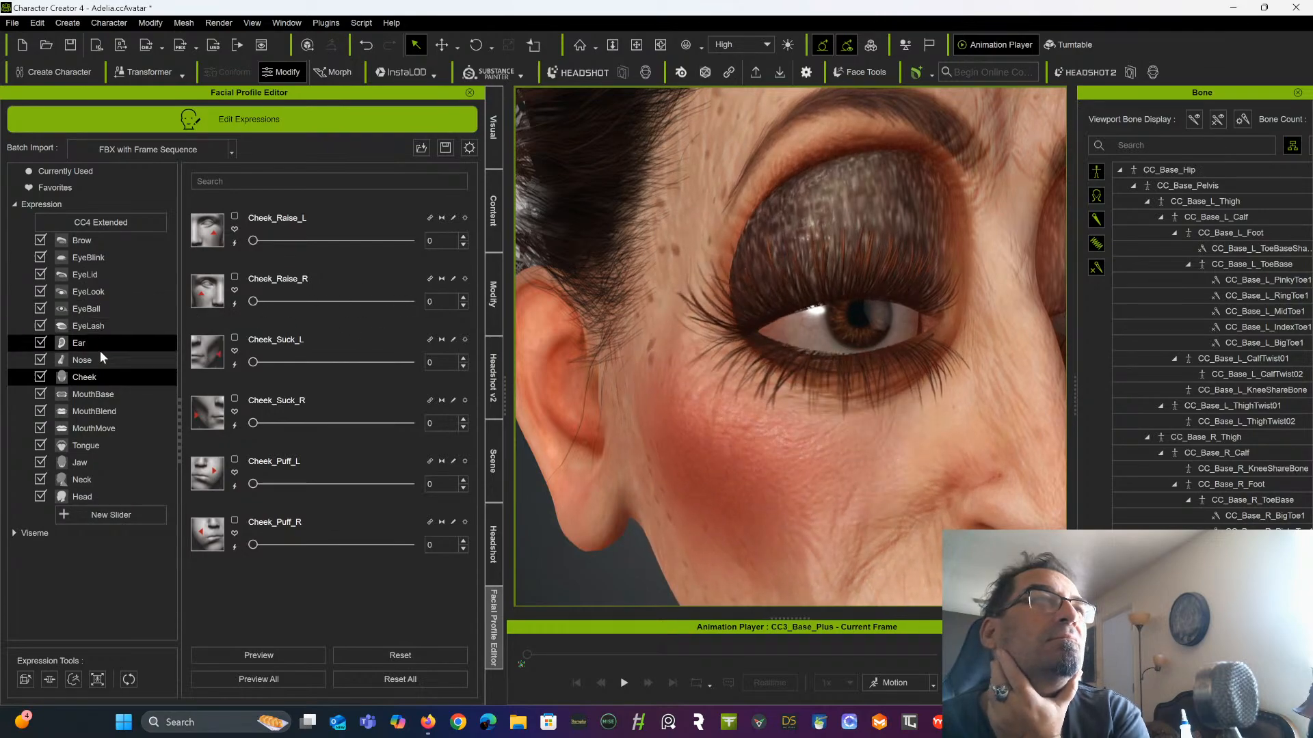
# Test the MouthBase expression Mouth_Smile_L at 85, viewing the face from both sides, and return it to 0
pyautogui.click(104, 396)
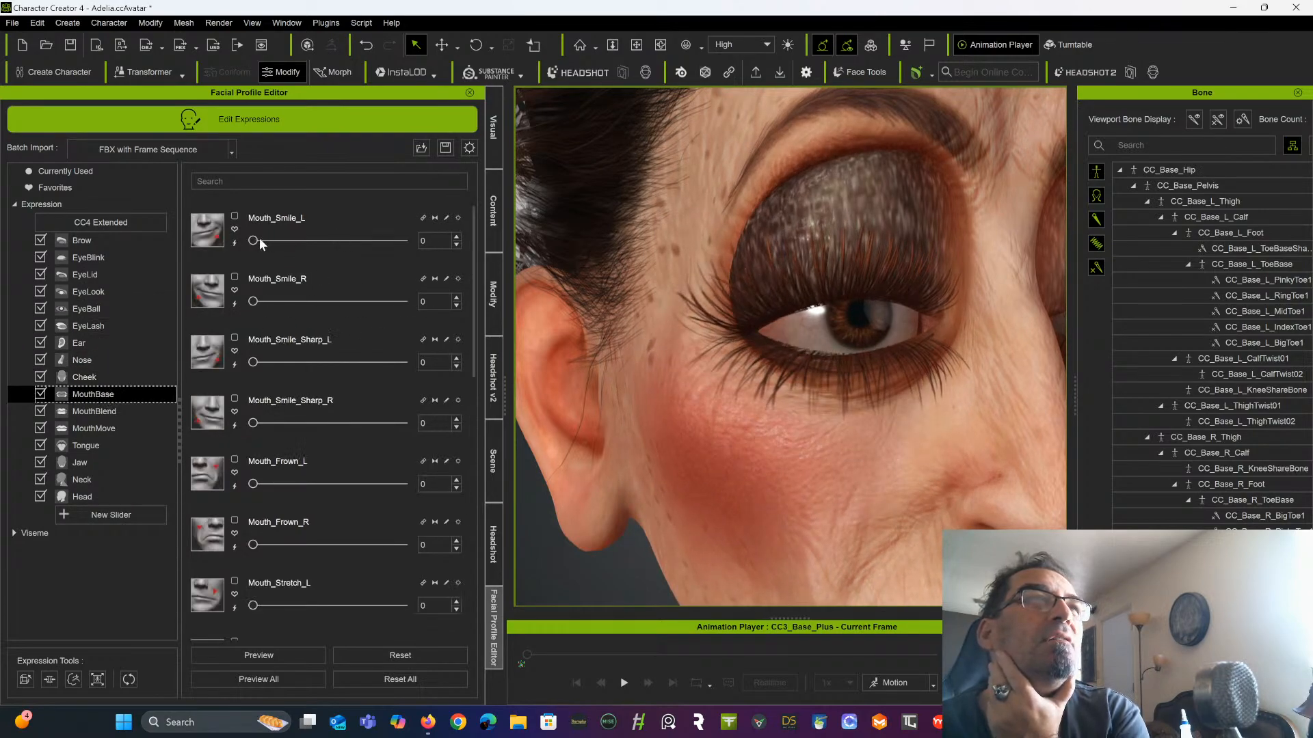
pyautogui.moveTo(253, 241); pyautogui.dragTo(317, 240)
pyautogui.scroll(-5, 516, 274)
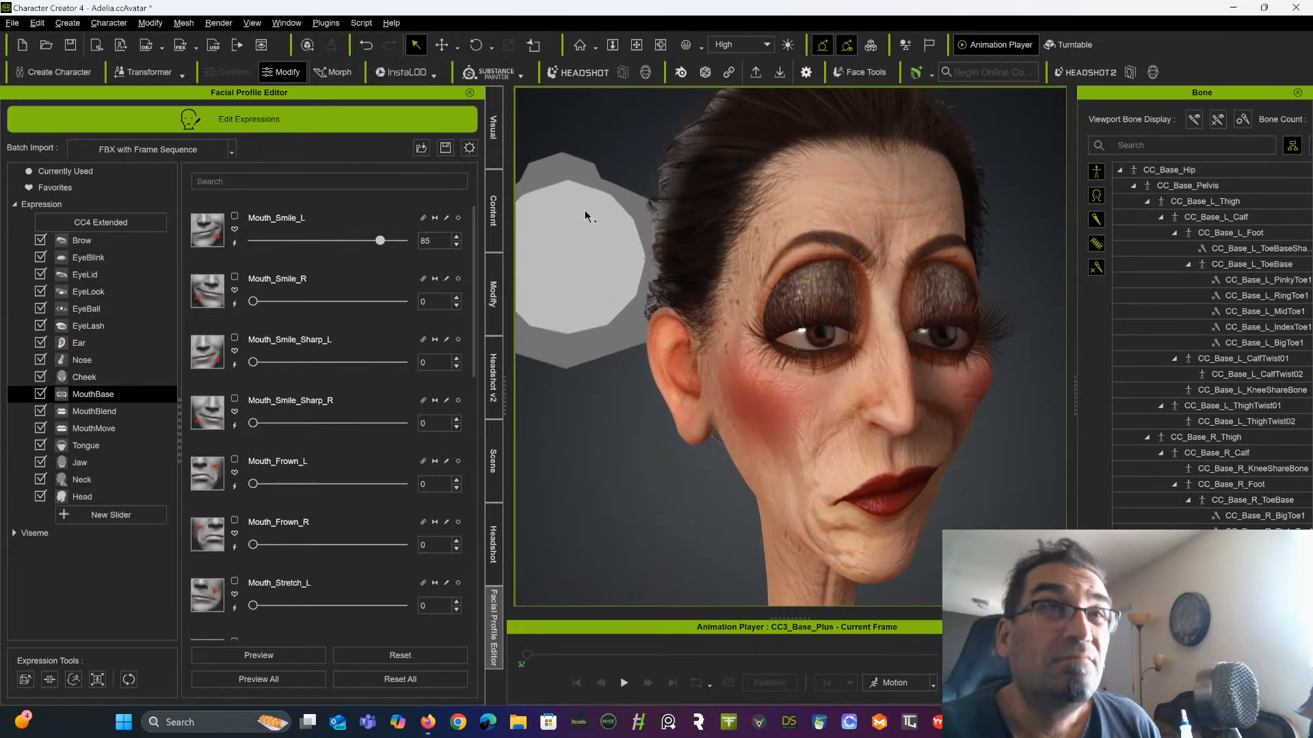
pyautogui.moveTo(640, 203); pyautogui.dragTo(653, 177, button='middle')
pyautogui.moveTo(664, 211); pyautogui.dragTo(415, 203, button='right')
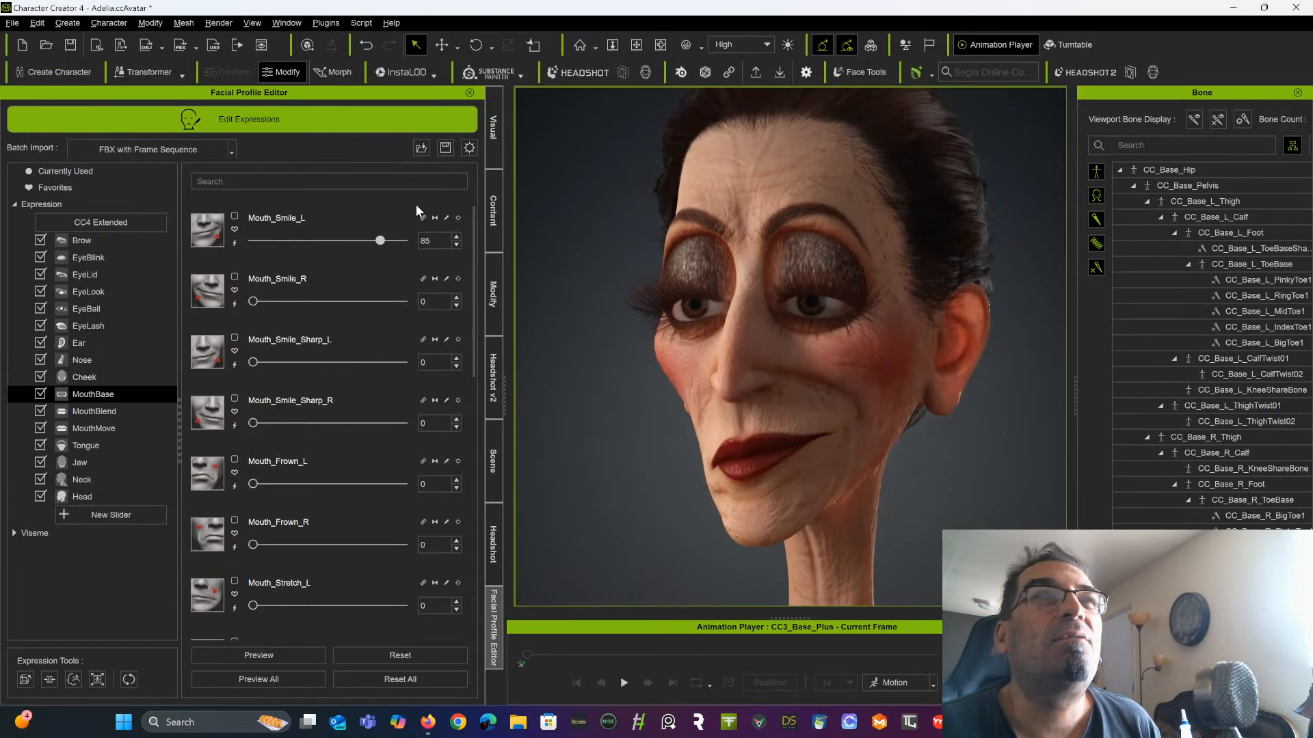
pyautogui.moveTo(380, 240); pyautogui.dragTo(231, 242)
# Test the Mouth_Smile_R, Mouth_Smile_Sharp_L and Mouth_Smile_Sharp_R expressions and return them to 0
pyautogui.moveTo(253, 302)
pyautogui.mouseDown()
pyautogui.moveTo(398, 302)
pyautogui.moveTo(244, 296)
pyautogui.mouseUp()
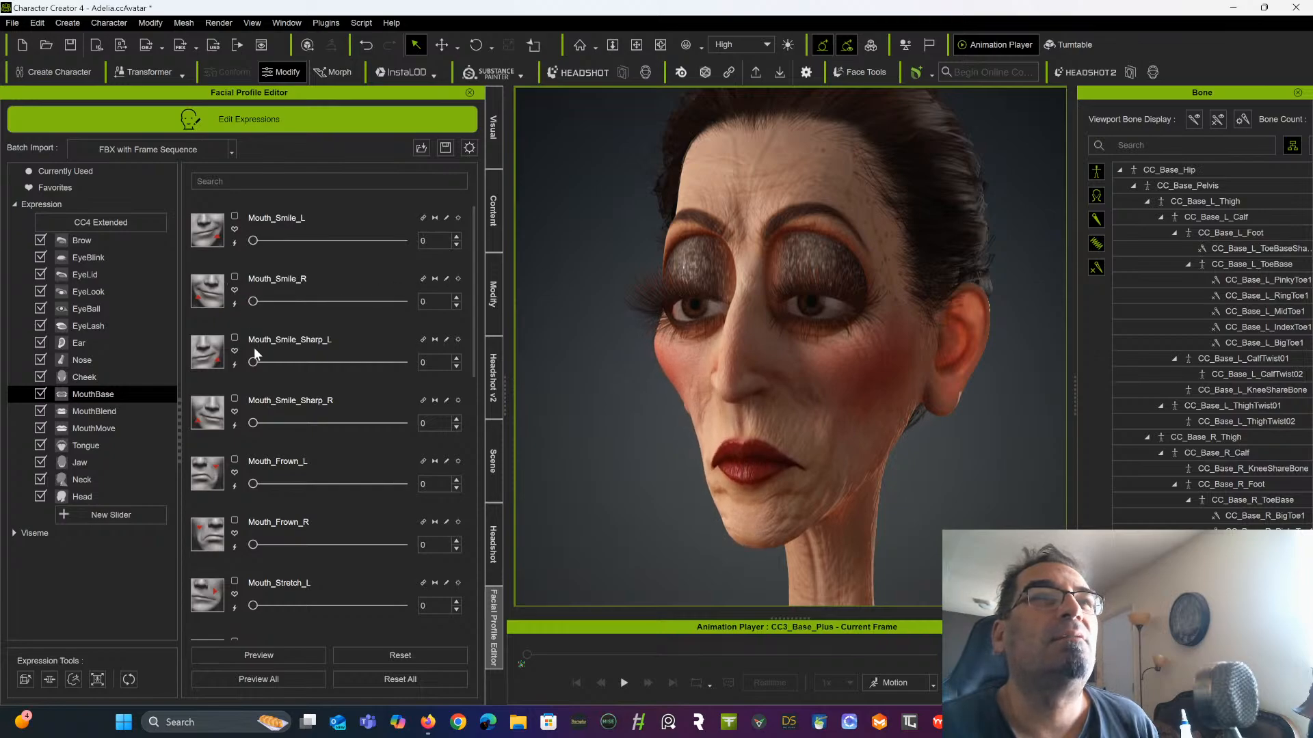
pyautogui.moveTo(252, 363)
pyautogui.mouseDown()
pyautogui.moveTo(402, 360)
pyautogui.moveTo(240, 366)
pyautogui.mouseUp()
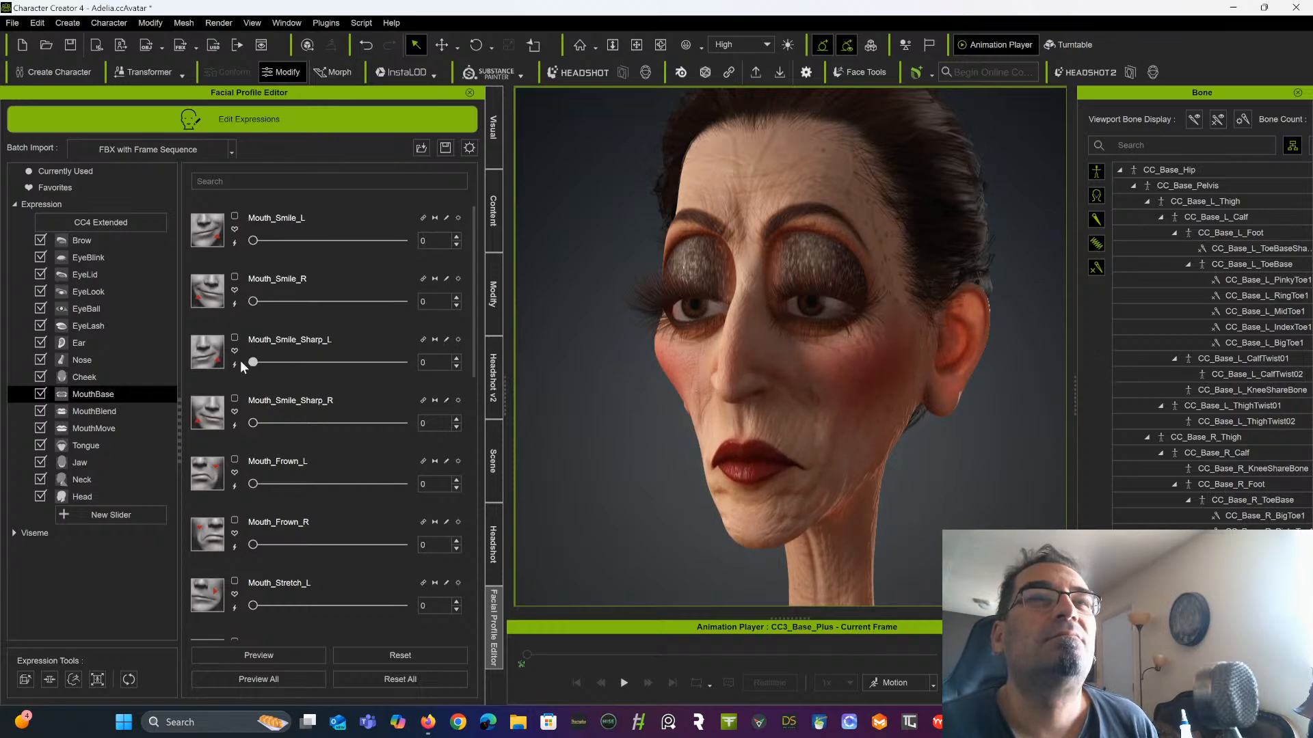
pyautogui.moveTo(257, 427); pyautogui.dragTo(219, 437)
# Test Mouth_Frown_R at 100 along with Mouth_Frown_L and Mouth_Stretch_L, and return them all to 0
pyautogui.moveTo(252, 544); pyautogui.dragTo(421, 535)
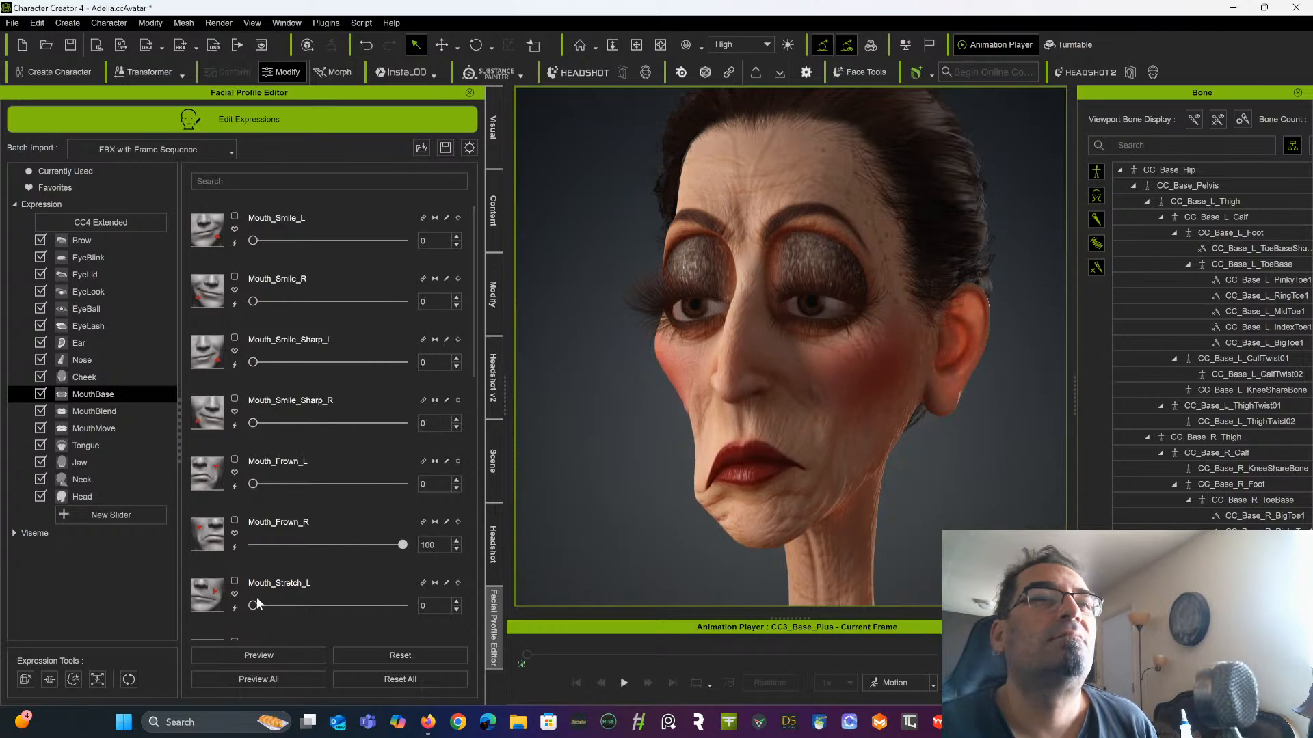
pyautogui.moveTo(254, 605)
pyautogui.mouseDown()
pyautogui.moveTo(412, 596)
pyautogui.moveTo(250, 606)
pyautogui.mouseUp()
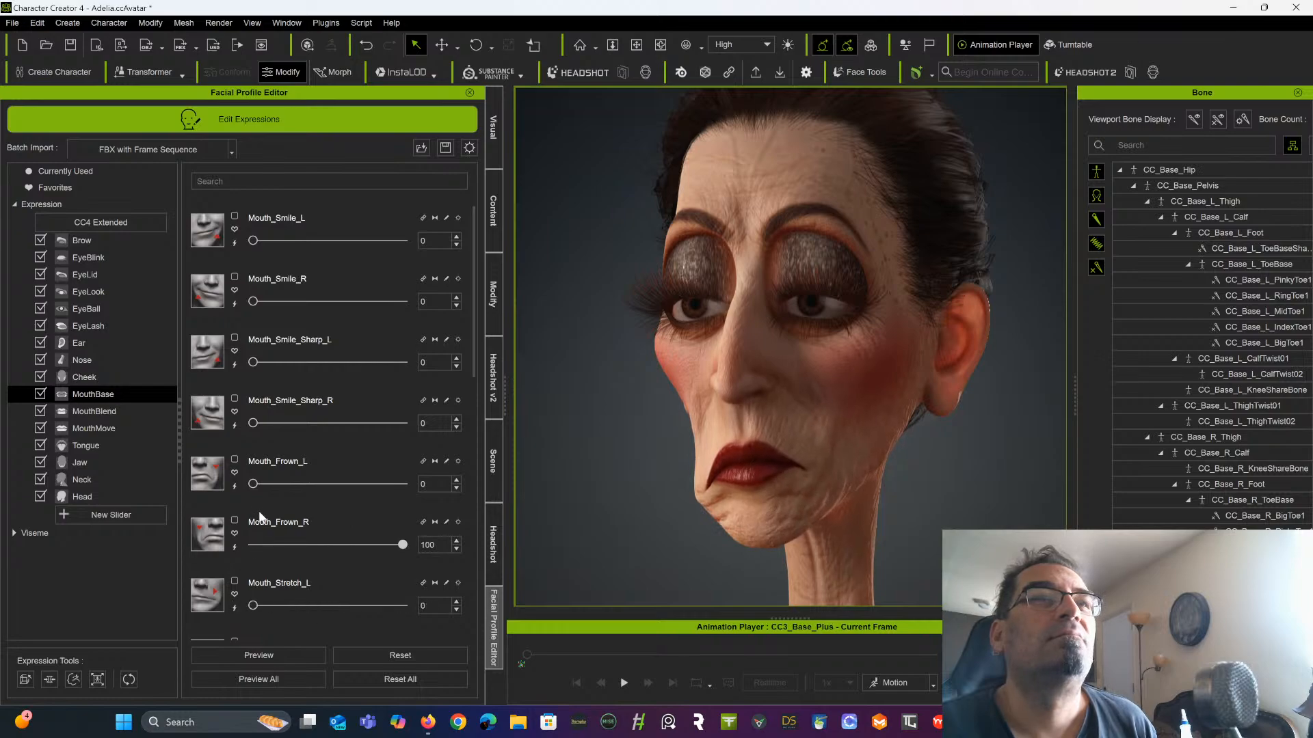
pyautogui.moveTo(254, 488); pyautogui.dragTo(246, 520)
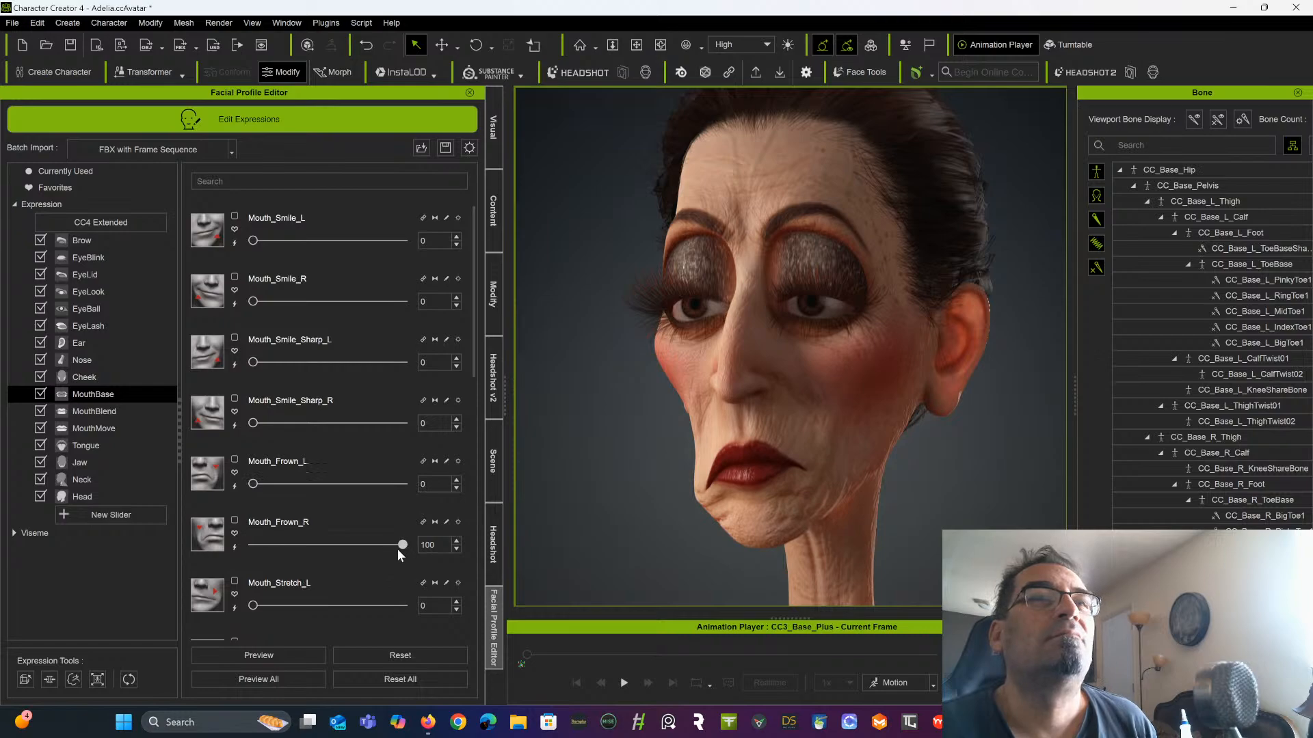
pyautogui.moveTo(399, 550); pyautogui.dragTo(225, 552)
pyautogui.moveTo(254, 607)
pyautogui.mouseDown()
pyautogui.moveTo(395, 598)
pyautogui.moveTo(247, 601)
pyautogui.mouseUp()
# Test the Mouth_Dimple_L, Mouth_Press_L and Mouth_Tighten_L expressions and return them to 0
pyautogui.scroll(-5, 337, 421)
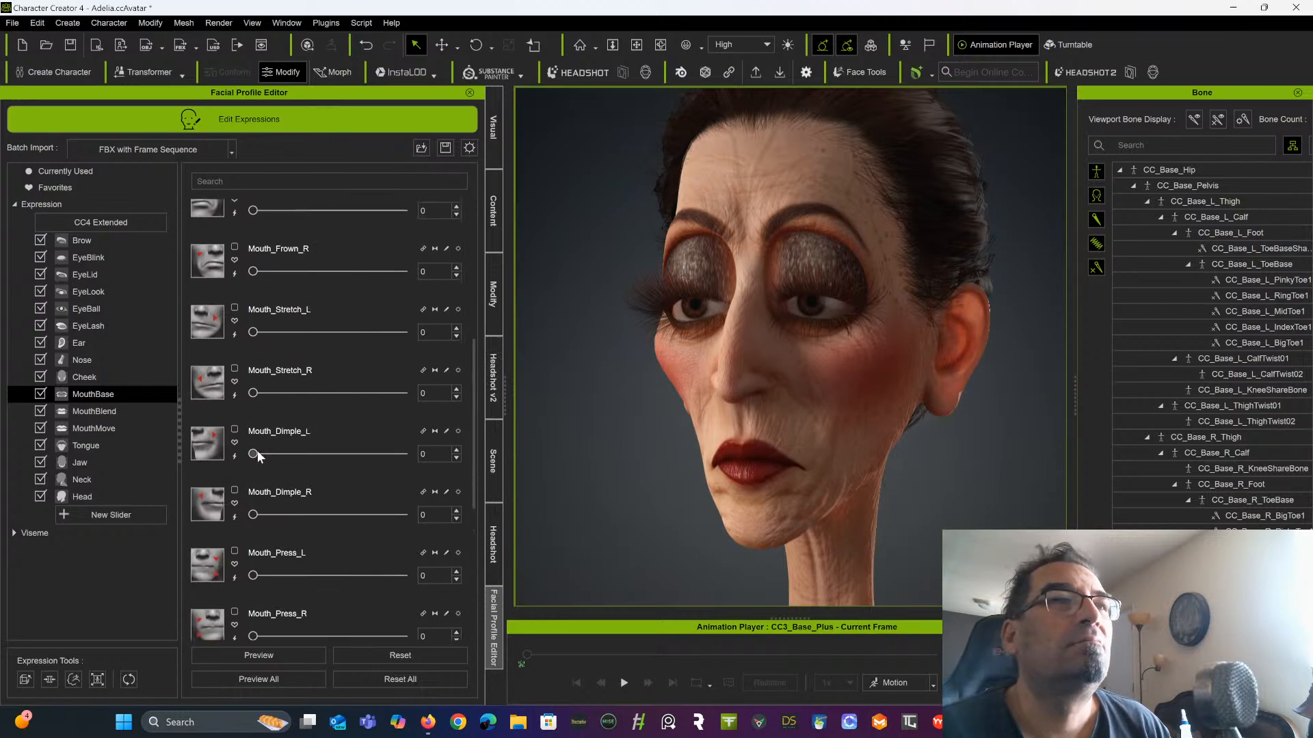
pyautogui.moveTo(253, 454)
pyautogui.mouseDown()
pyautogui.moveTo(410, 454)
pyautogui.moveTo(258, 464)
pyautogui.mouseUp()
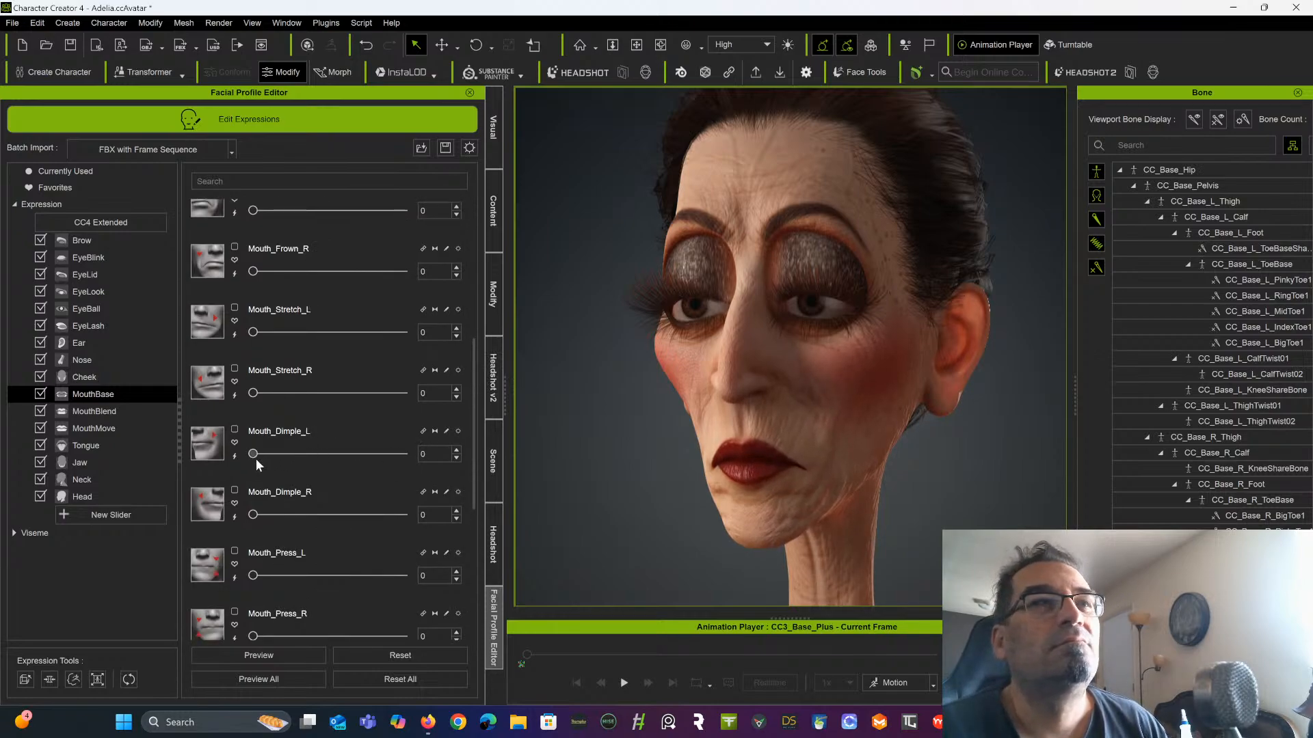
pyautogui.moveTo(251, 576); pyautogui.dragTo(227, 566)
pyautogui.scroll(-4, 310, 513)
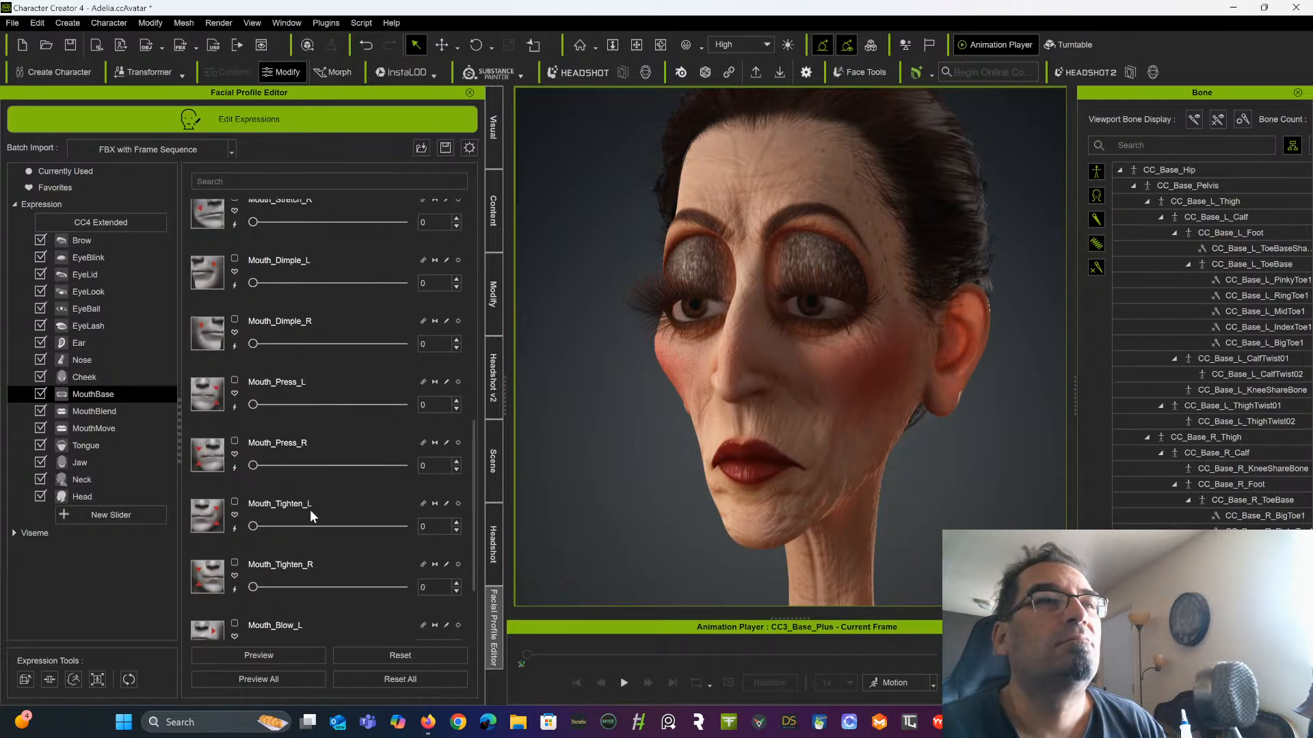
pyautogui.moveTo(257, 421); pyautogui.dragTo(232, 441)
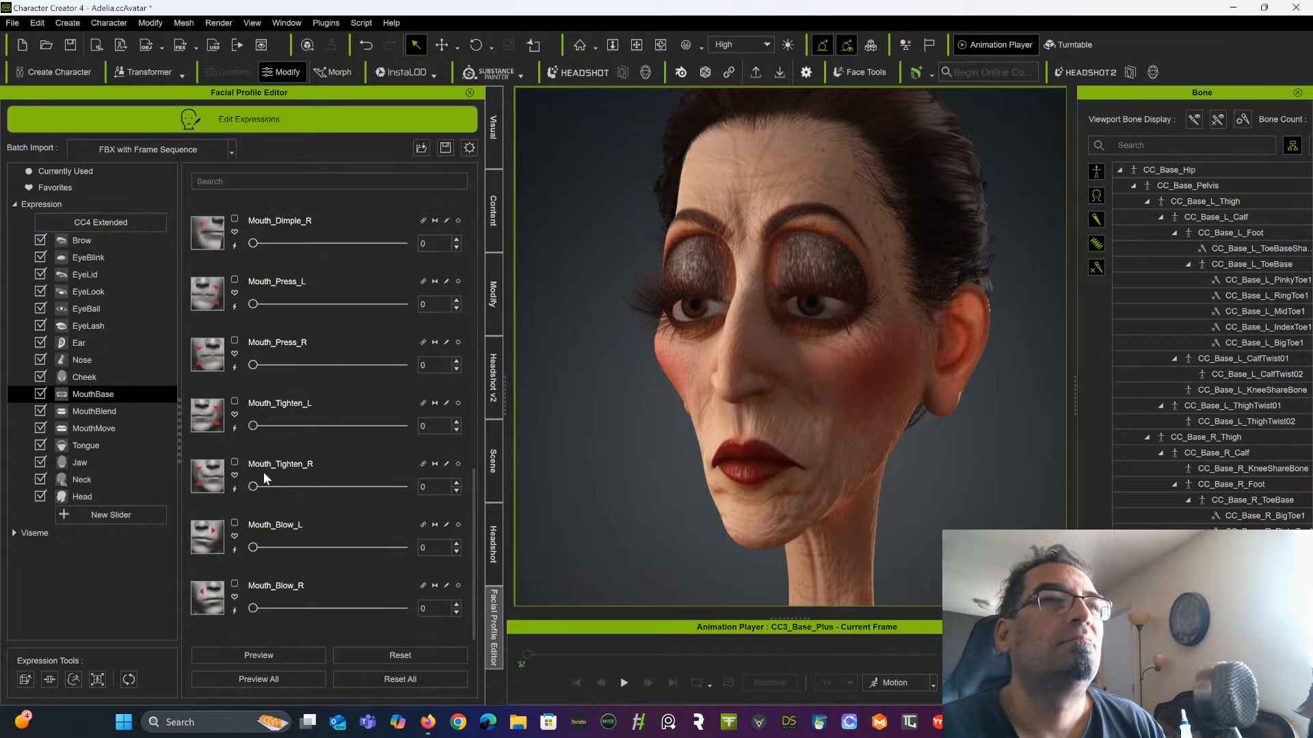
# Test the Mouth_Blow_L expression at 100, viewing the face from the front, and return it to 0
pyautogui.moveTo(254, 547); pyautogui.dragTo(397, 546)
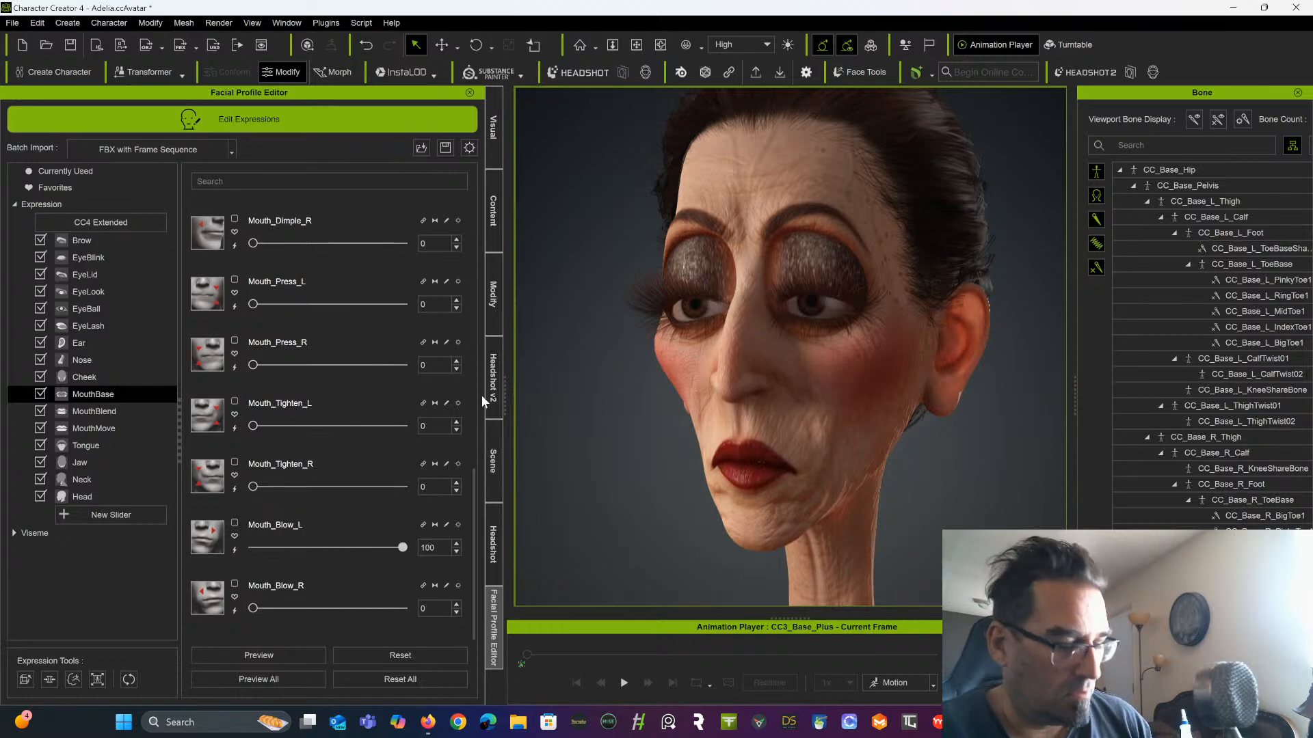
pyautogui.moveTo(714, 311); pyautogui.dragTo(823, 322, button='right')
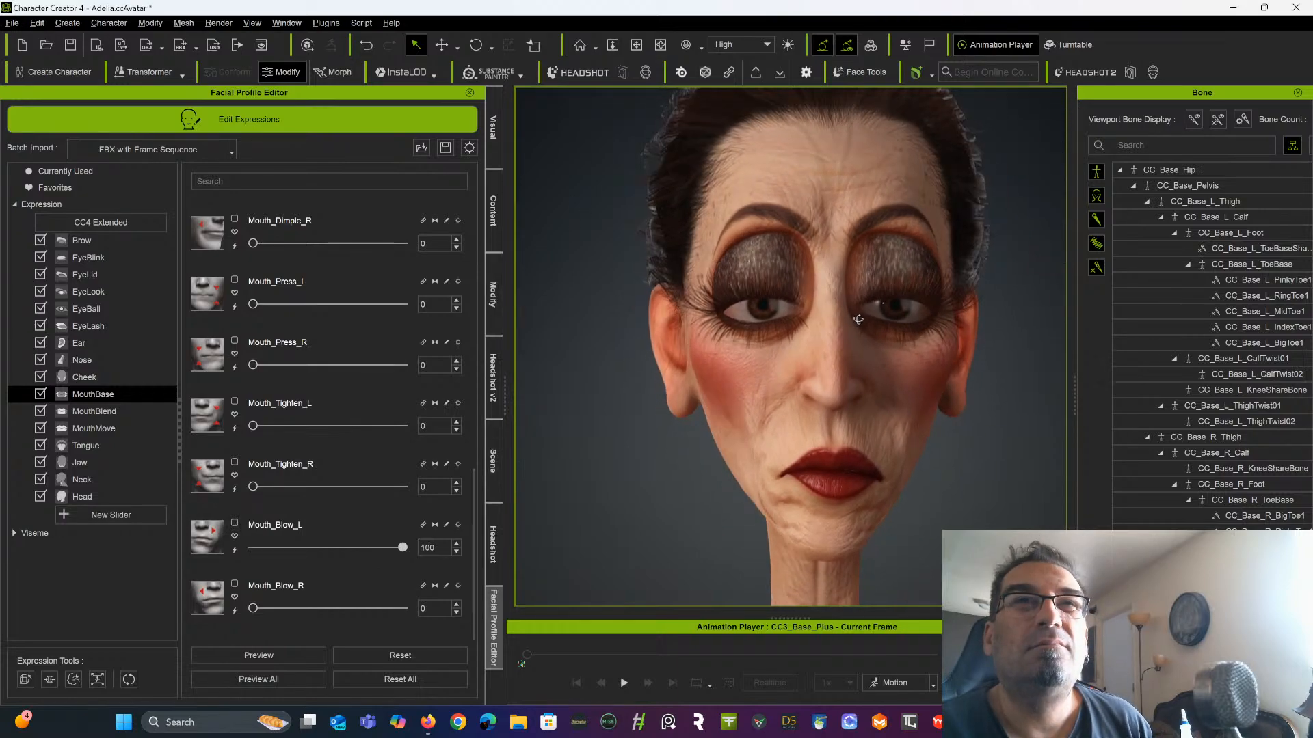
pyautogui.moveTo(403, 551); pyautogui.dragTo(259, 542)
# Test the MouthBlend expressions Mouth_Pucker_Up_L and Mouth_Pucker_Down_L and return them to 0
pyautogui.click(104, 413)
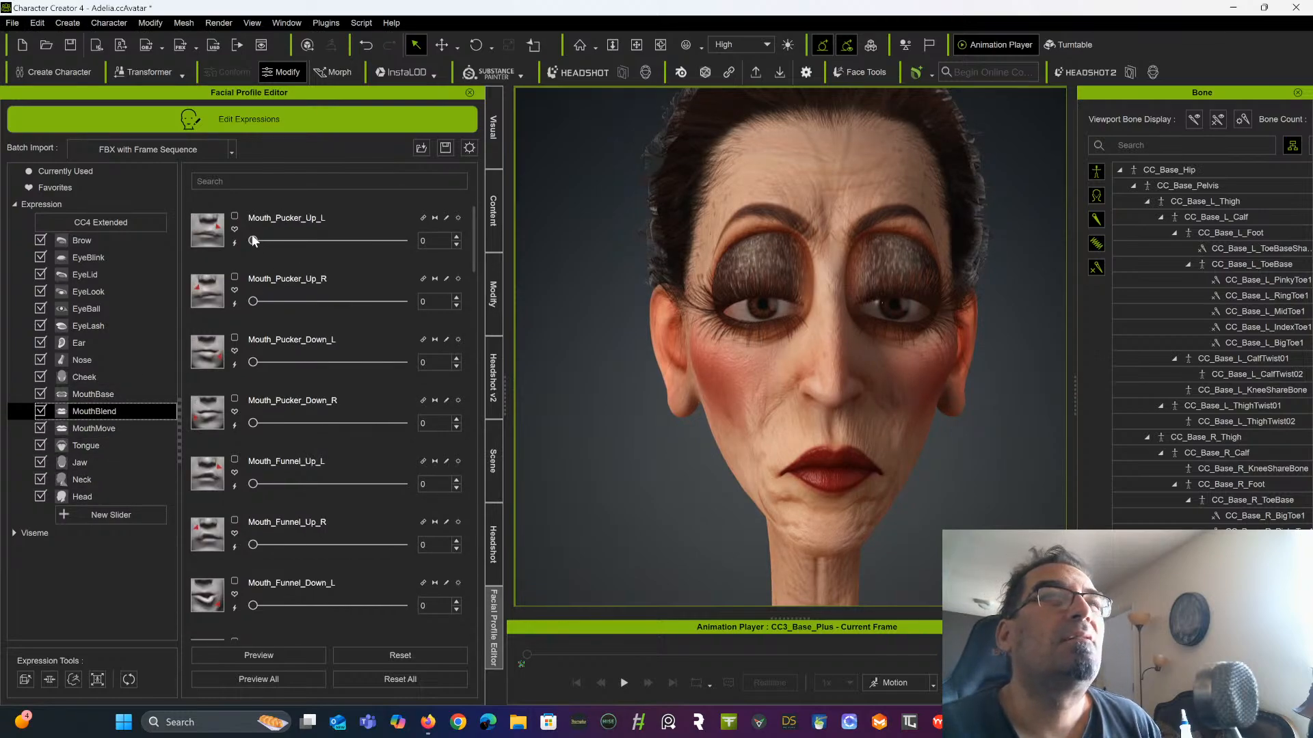
pyautogui.moveTo(254, 242); pyautogui.dragTo(239, 277)
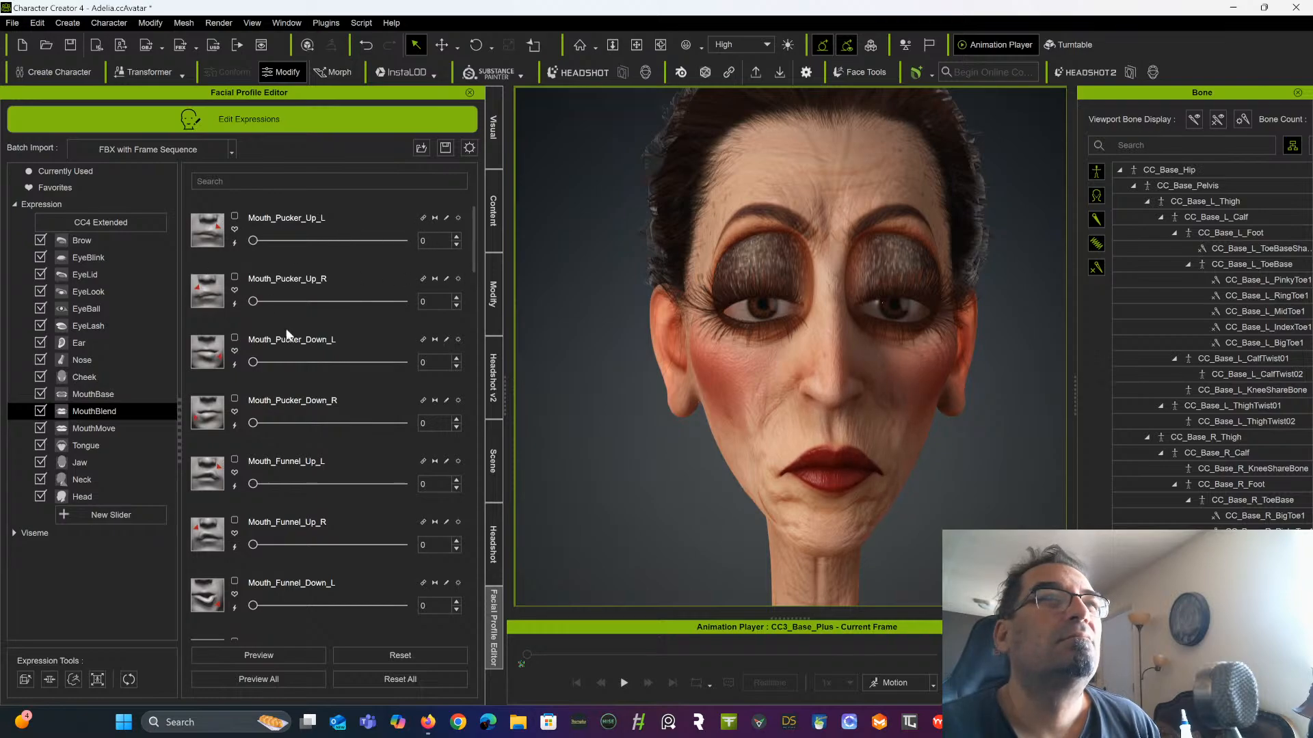
pyautogui.moveTo(254, 363); pyautogui.dragTo(222, 359)
# Test Mouth_Funnel_Down_L at 100 along with Mouth_Funnel_Up_L, and return both to 0
pyautogui.scroll(-1, 268, 513)
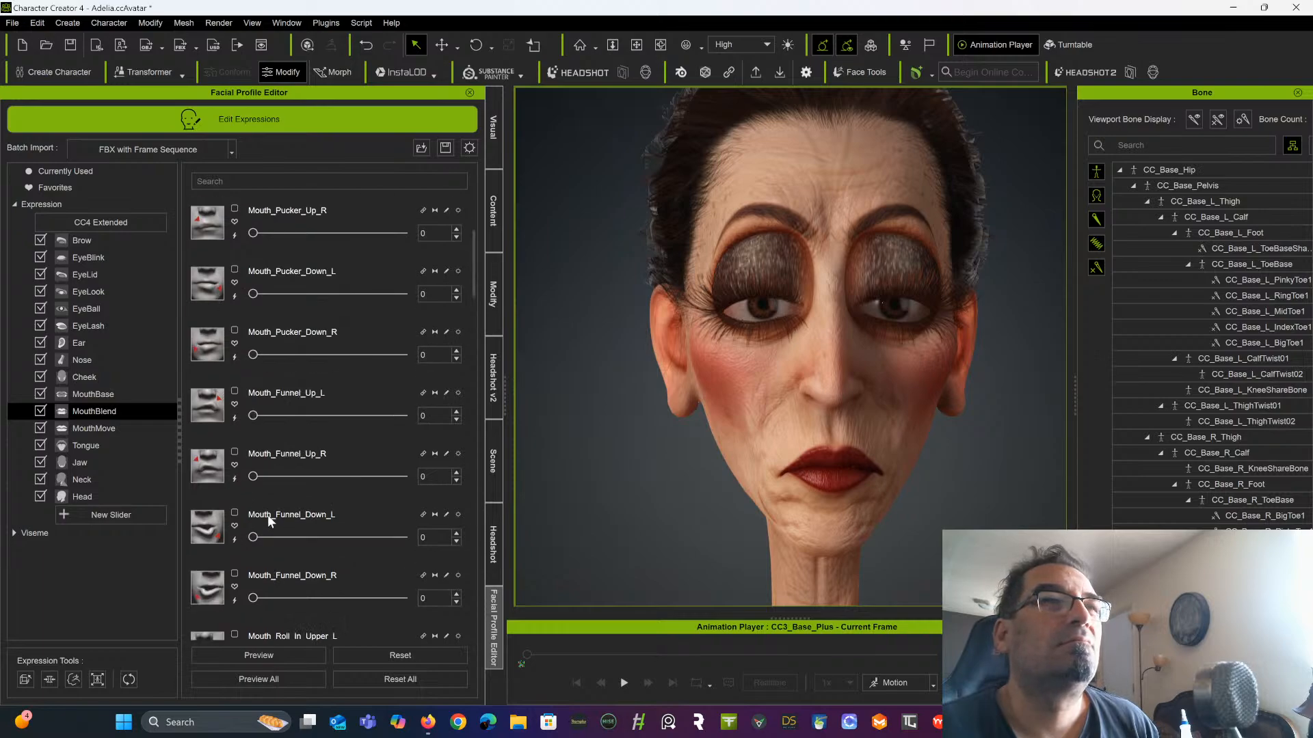
pyautogui.moveTo(253, 419); pyautogui.dragTo(173, 441)
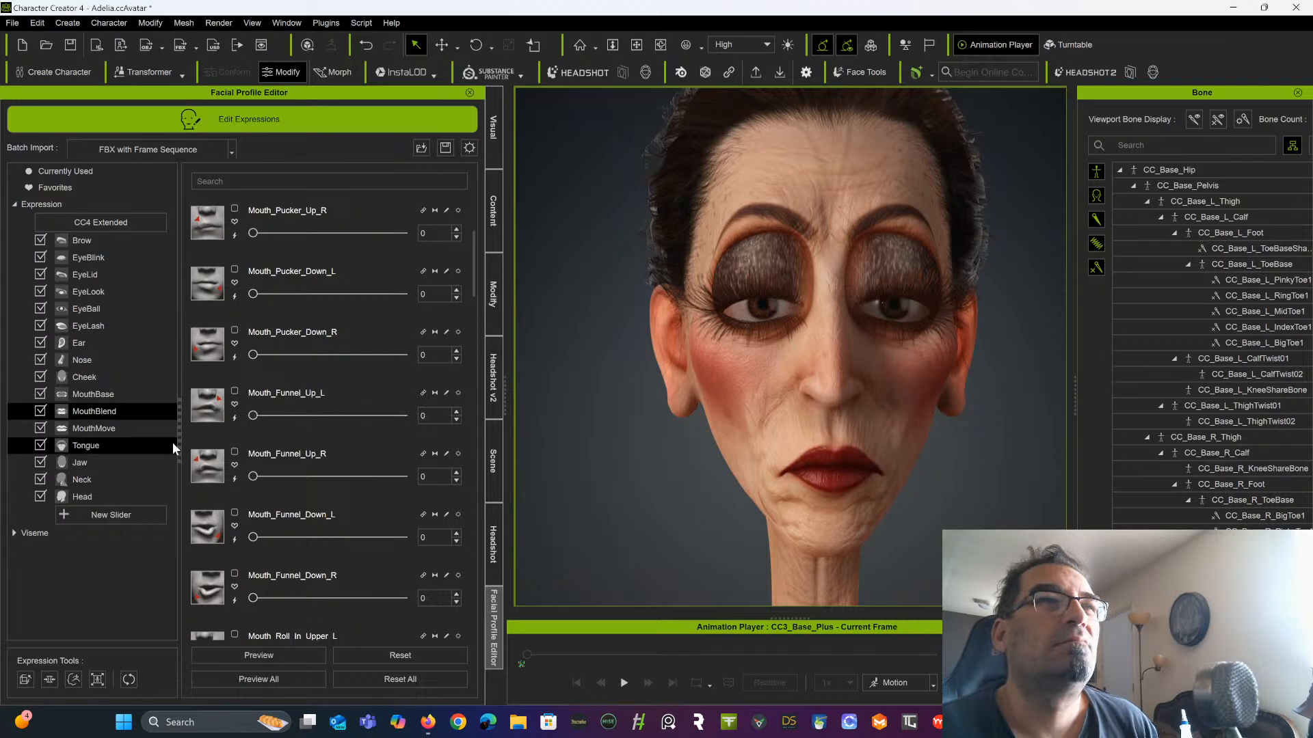
pyautogui.moveTo(253, 538); pyautogui.dragTo(415, 536)
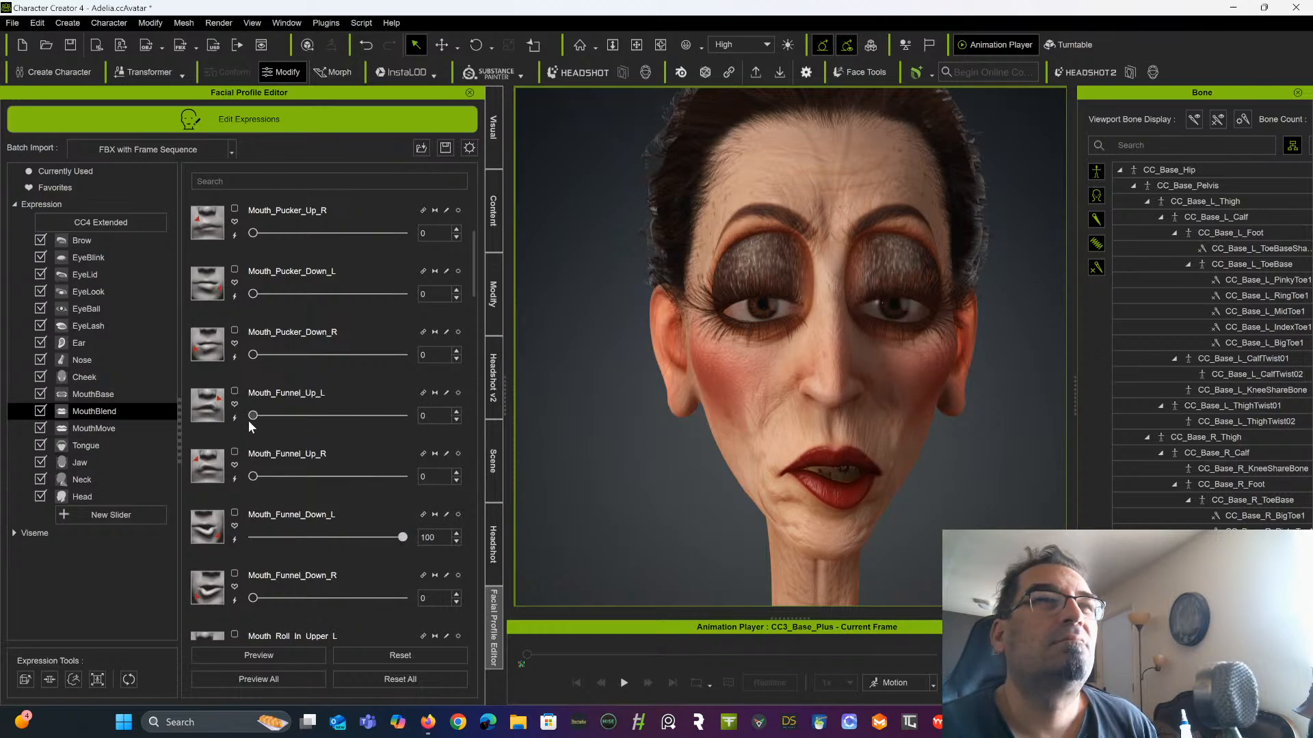
pyautogui.moveTo(252, 416); pyautogui.dragTo(220, 428)
pyautogui.moveTo(402, 537); pyautogui.dragTo(213, 536)
# Test the Mouth_Roll_In_Upper_L, Mouth_Roll_Out_Lower_L and Mouth_Push_Upper_R expressions and return them to 0
pyautogui.scroll(-5, 314, 542)
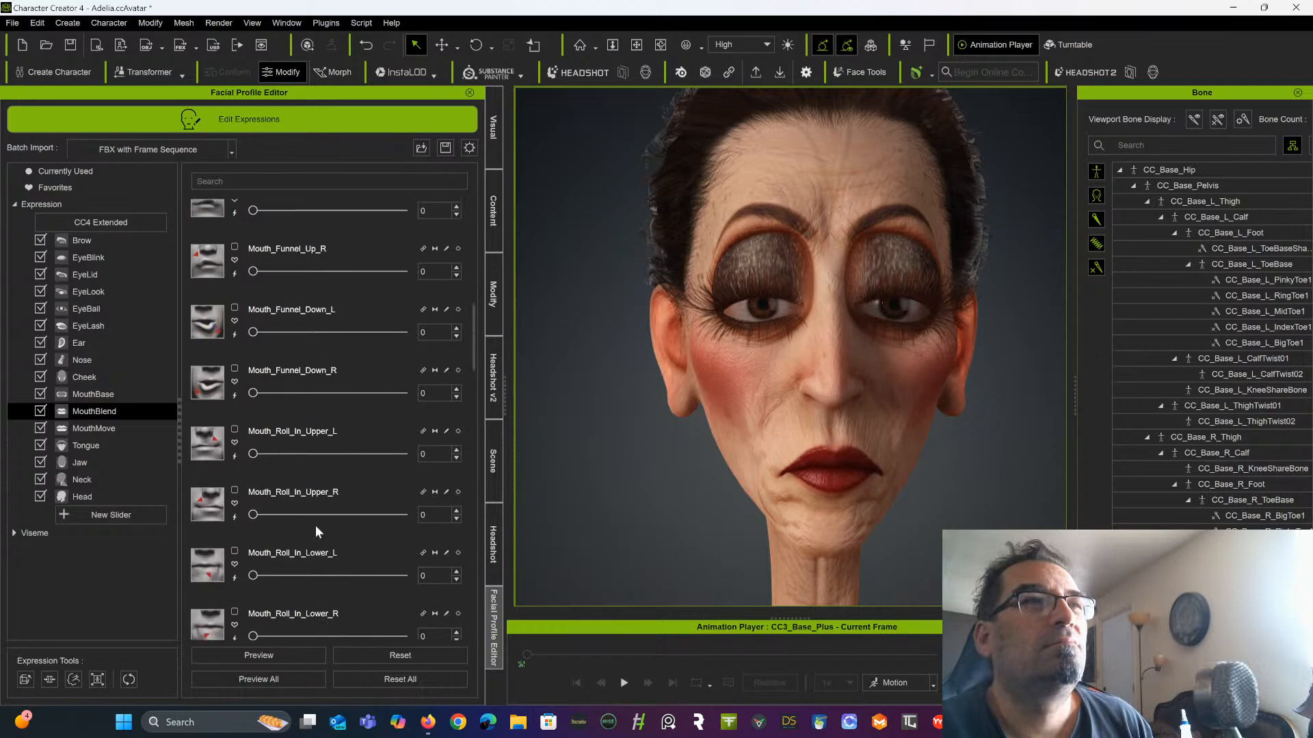
pyautogui.moveTo(250, 445); pyautogui.dragTo(194, 443)
pyautogui.scroll(-4, 318, 487)
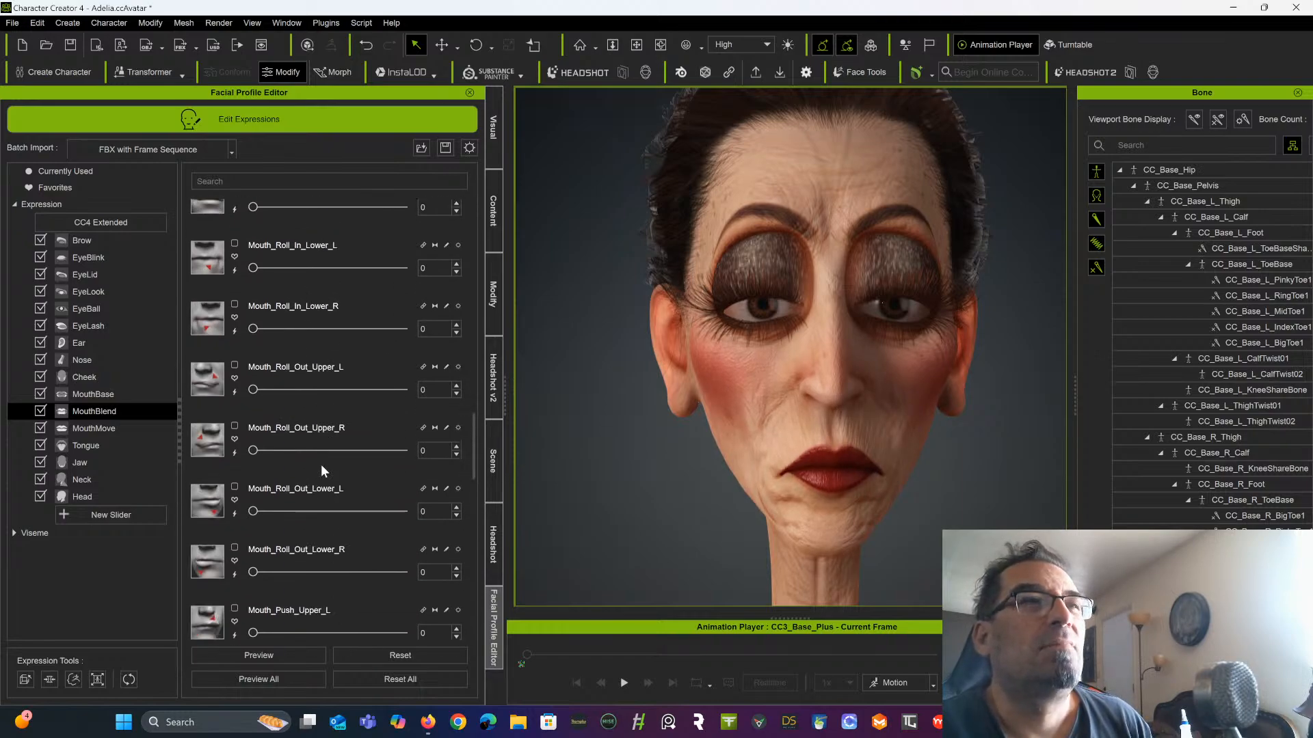
pyautogui.moveTo(255, 513)
pyautogui.mouseDown()
pyautogui.moveTo(403, 512)
pyautogui.moveTo(253, 511)
pyautogui.mouseUp()
pyautogui.scroll(-4, 317, 462)
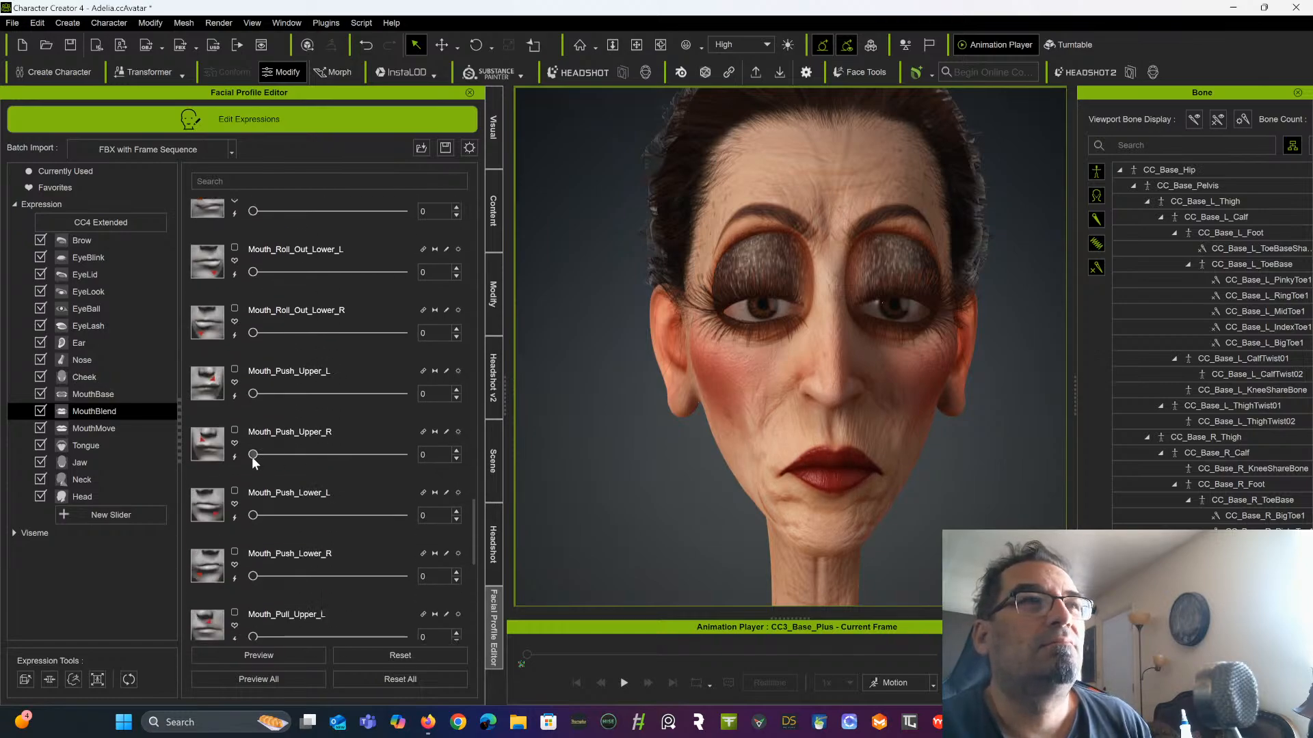
pyautogui.moveTo(253, 454); pyautogui.dragTo(177, 471)
pyautogui.scroll(-3, 310, 470)
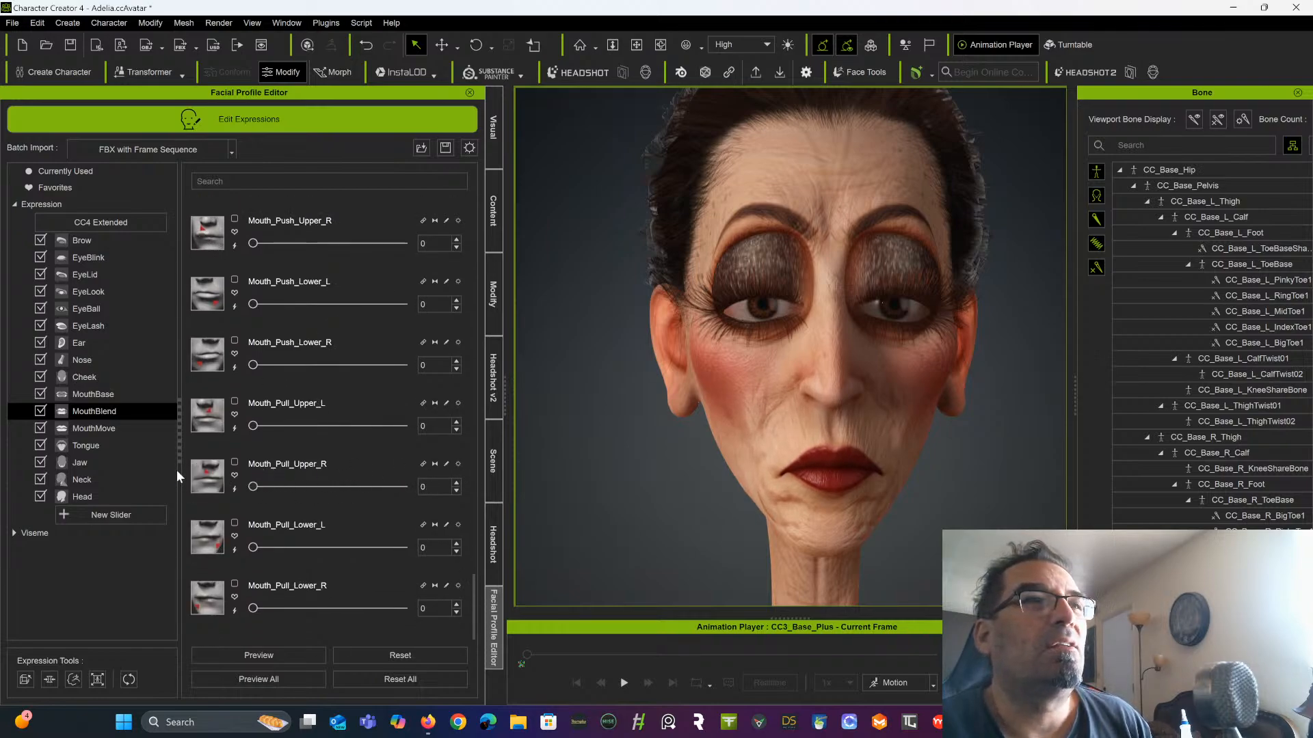
# Test the MouthMove expressions Mouth_Up, Mouth_Down, Mouth_L and Mouth_R and return them to 0
pyautogui.click(104, 429)
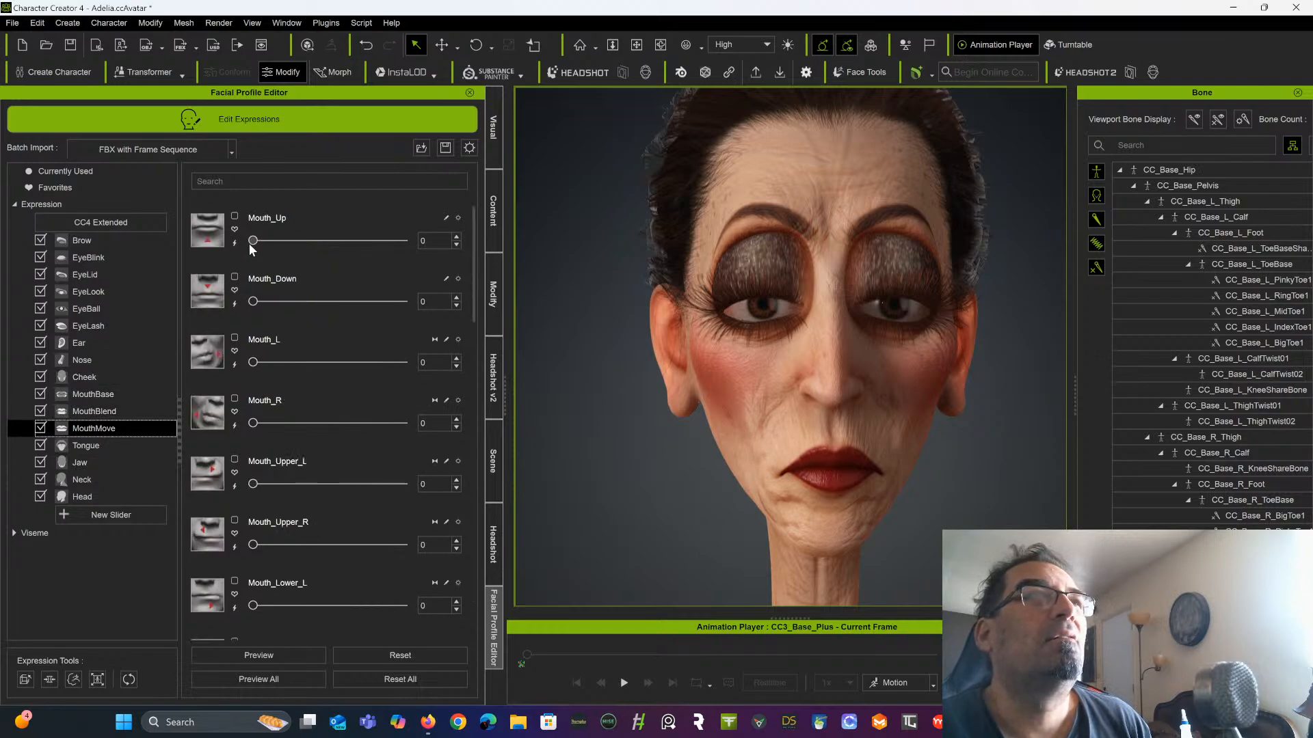
pyautogui.moveTo(251, 243); pyautogui.dragTo(173, 257)
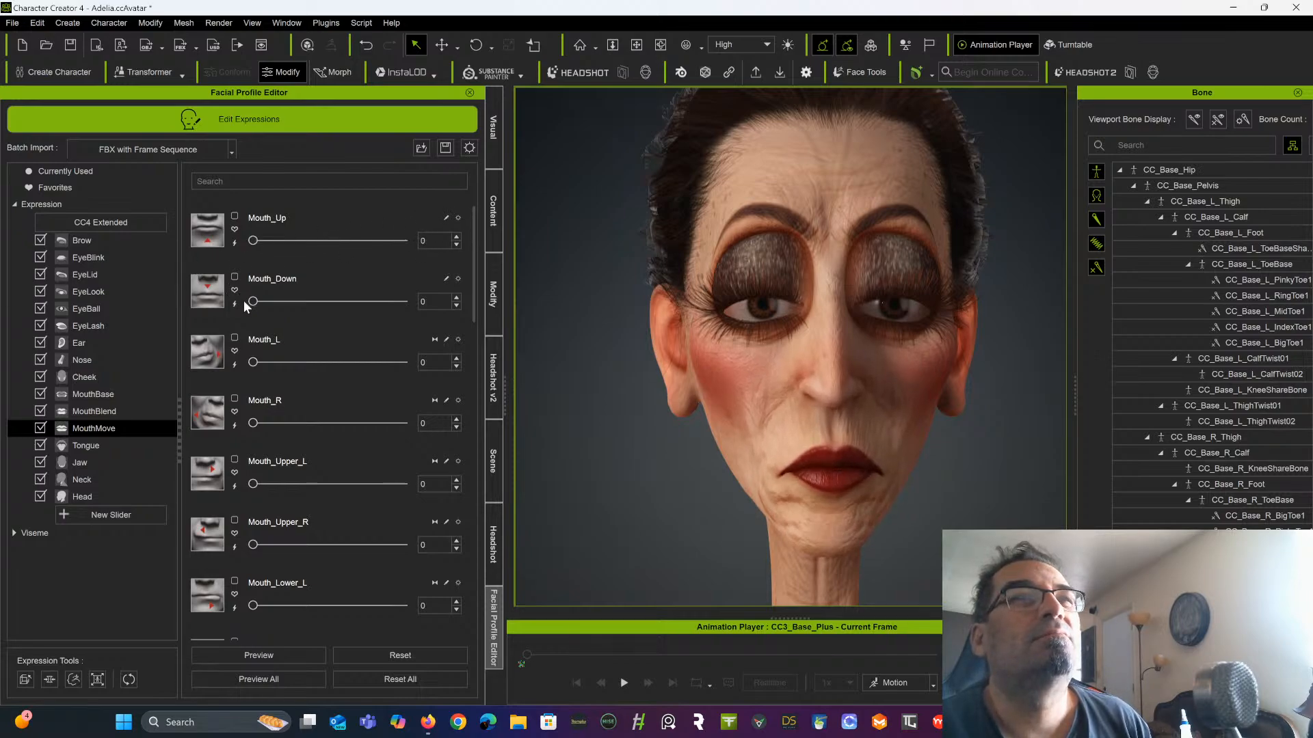
pyautogui.moveTo(254, 303); pyautogui.dragTo(230, 279)
pyautogui.moveTo(253, 359); pyautogui.dragTo(219, 327)
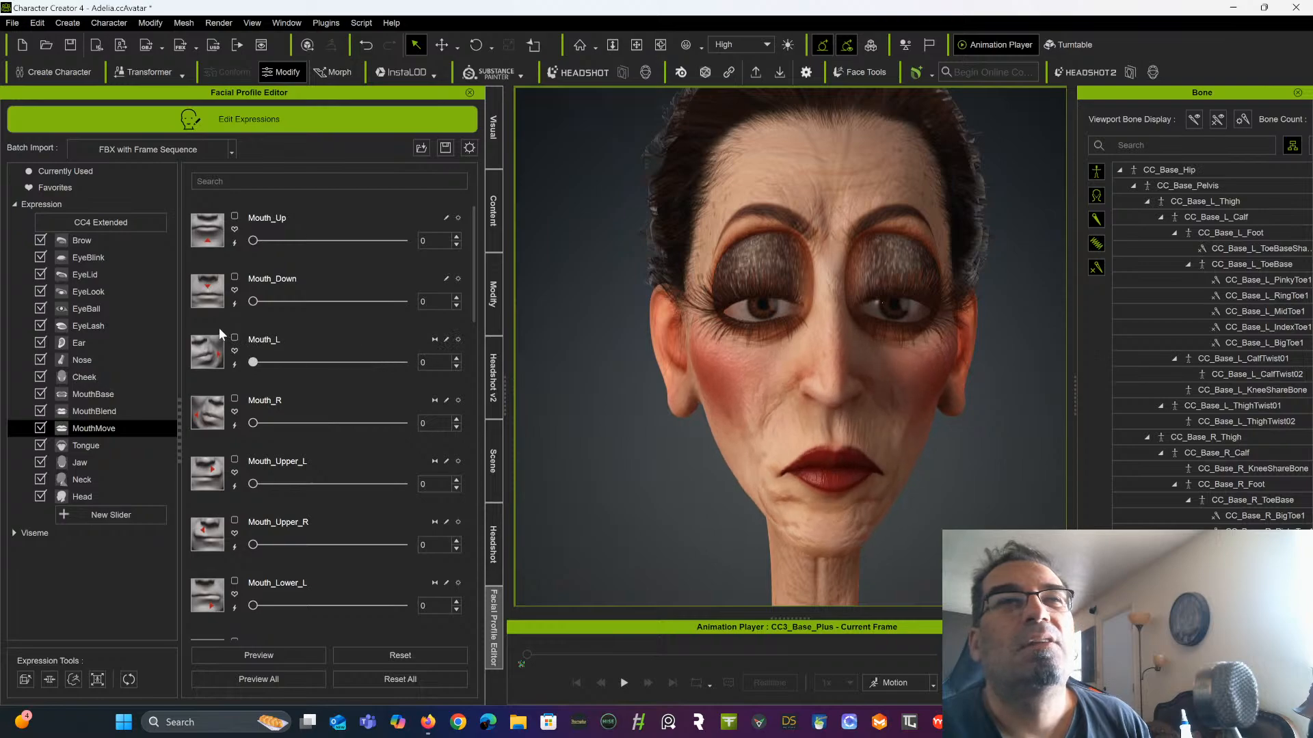
pyautogui.moveTo(252, 422); pyautogui.dragTo(266, 375)
# Test Mouth_Shrug_Upper at 100 along with Mouth_Shrug_Lower, and return both to 0
pyautogui.scroll(-3, 319, 408)
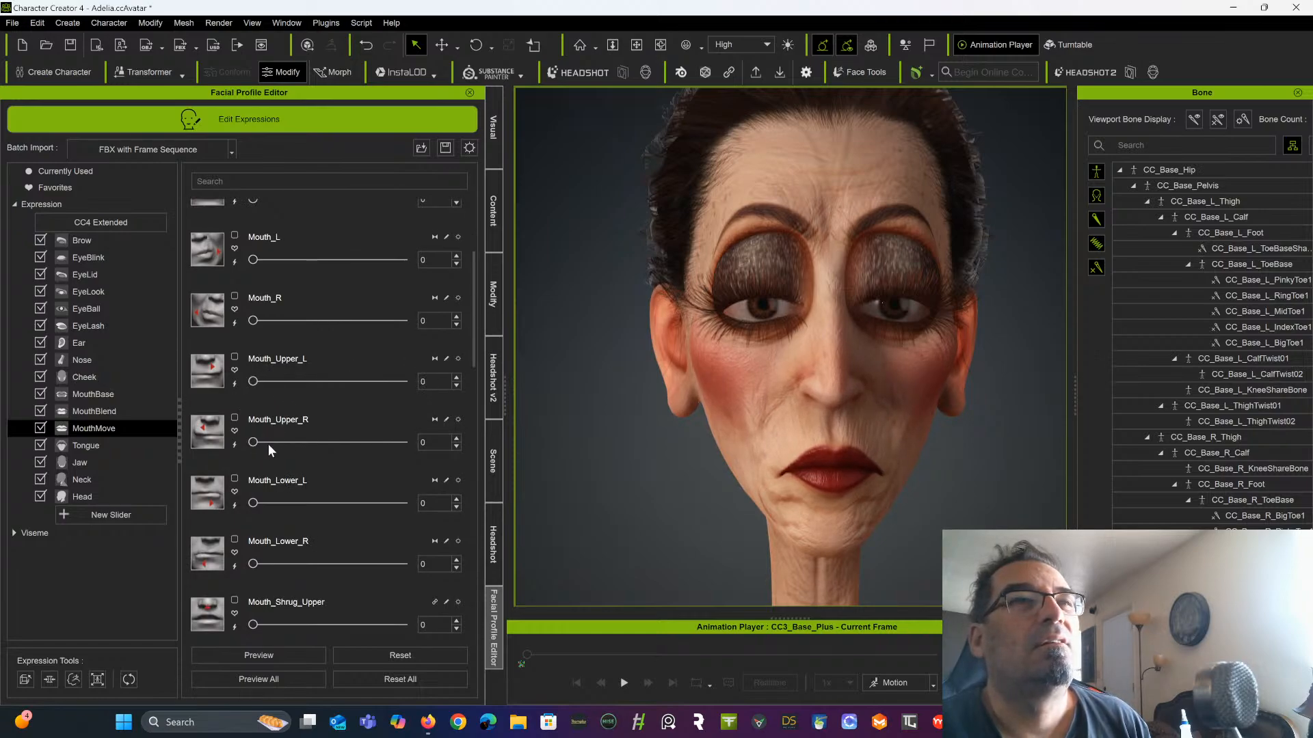
pyautogui.scroll(-4, 268, 444)
pyautogui.moveTo(253, 427)
pyautogui.mouseDown()
pyautogui.moveTo(465, 426)
pyautogui.moveTo(260, 436)
pyautogui.mouseUp()
pyautogui.scroll(-3, 255, 463)
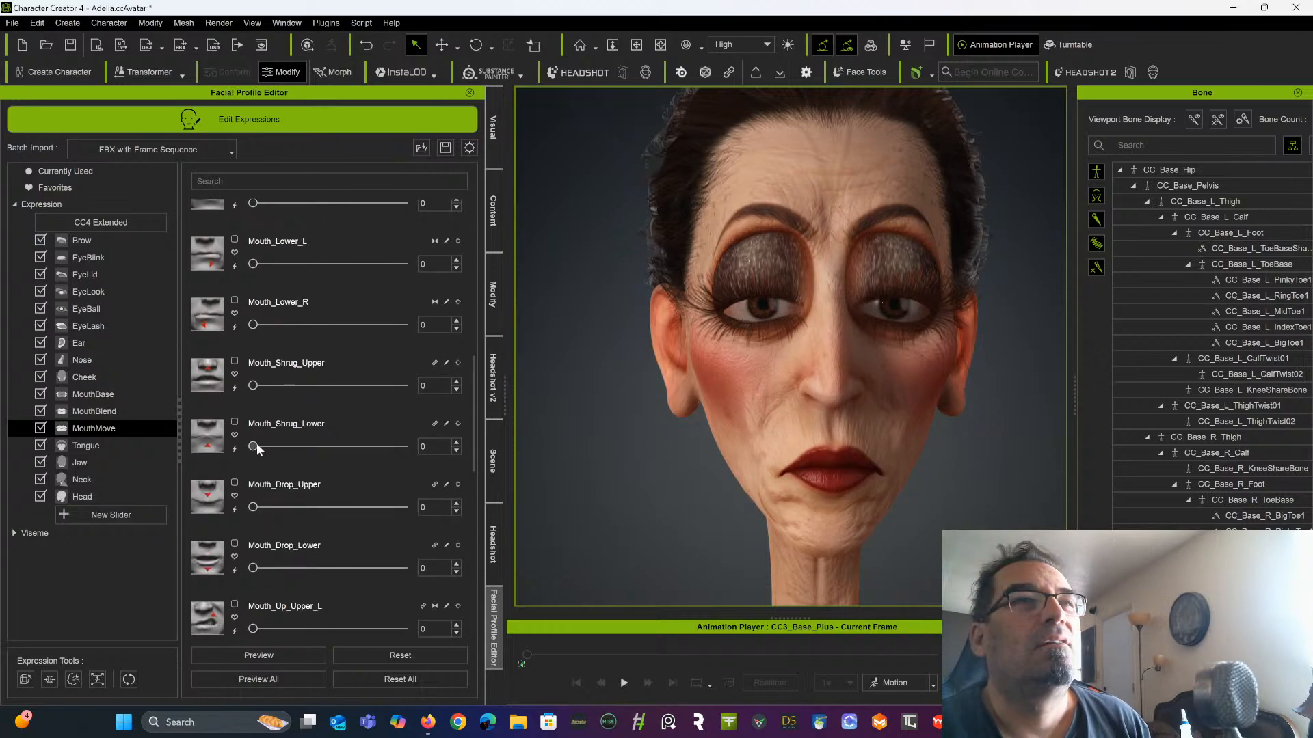
pyautogui.moveTo(253, 385); pyautogui.dragTo(421, 383)
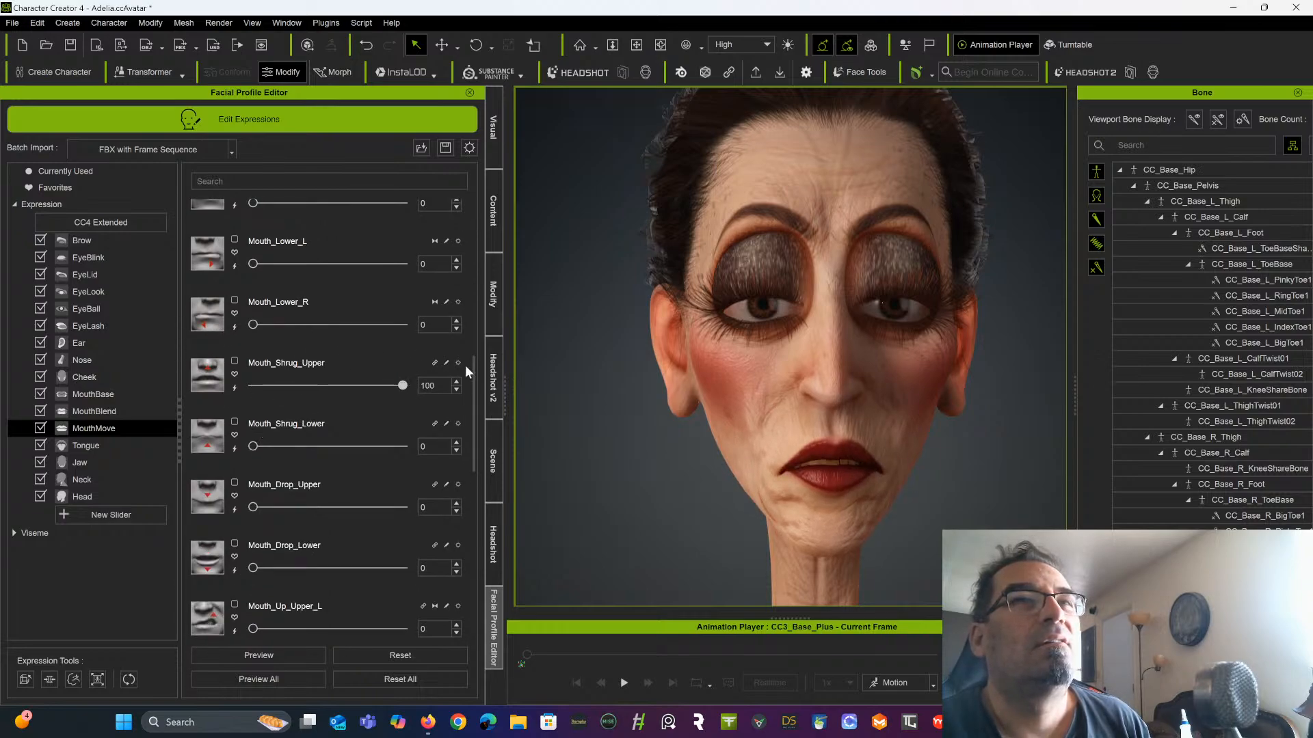
pyautogui.moveTo(253, 446)
pyautogui.mouseDown()
pyautogui.moveTo(454, 402)
pyautogui.moveTo(239, 437)
pyautogui.mouseUp()
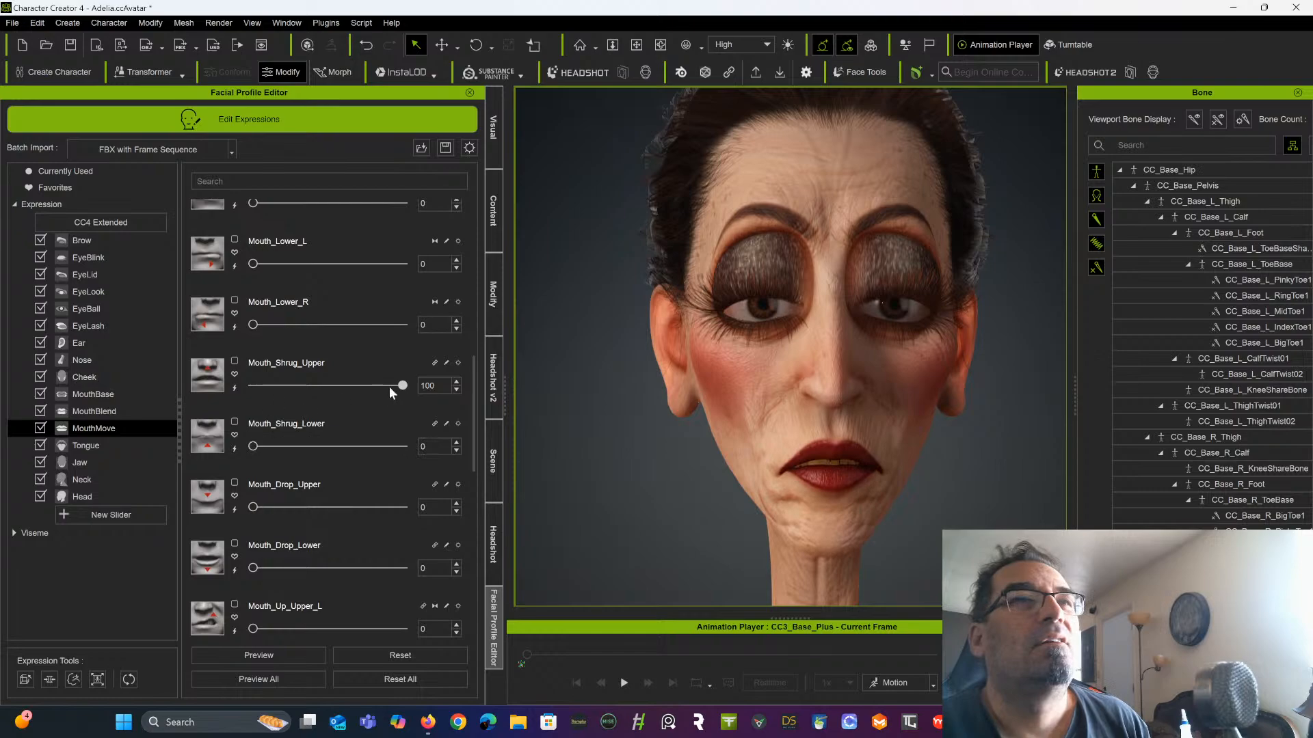
pyautogui.moveTo(403, 391); pyautogui.dragTo(184, 395)
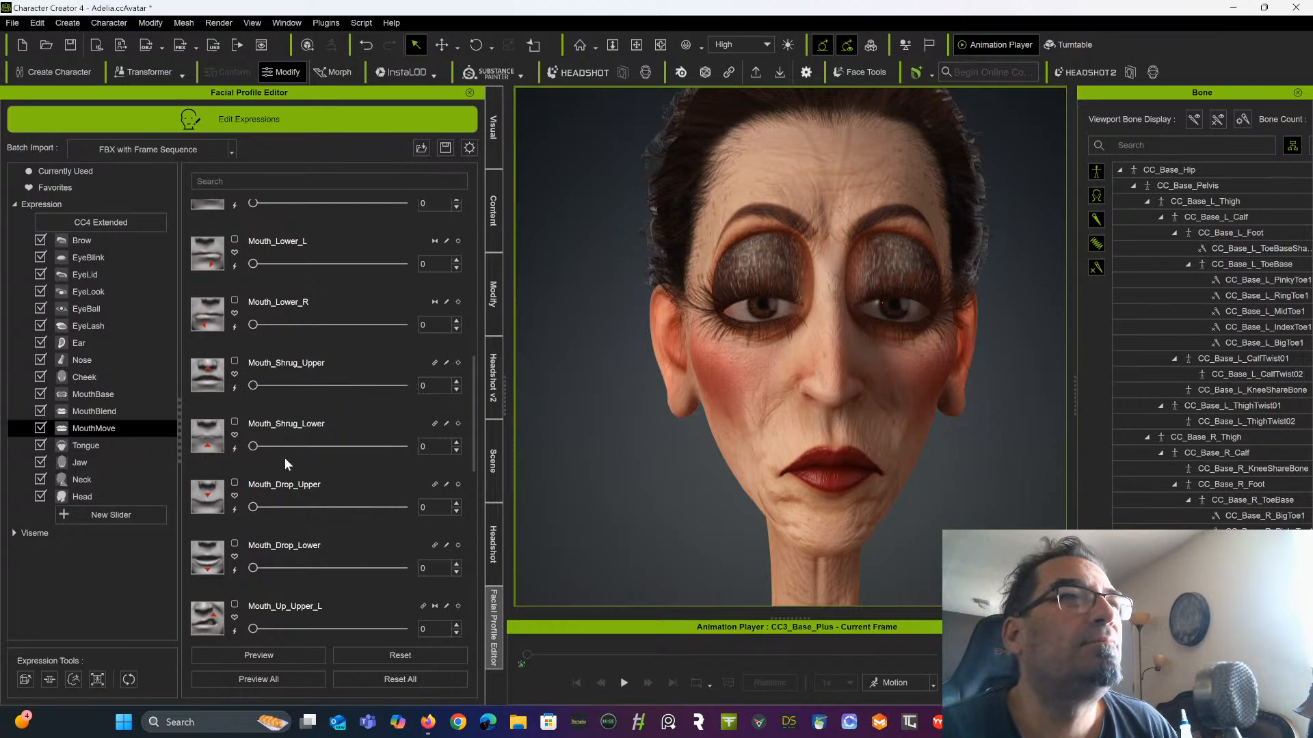
# Test the Mouth_Drop_Upper, Mouth_Chin_Up, Mouth_Down_Lower_R and Mouth_Close expressions and return them to 0
pyautogui.moveTo(252, 508)
pyautogui.mouseDown()
pyautogui.moveTo(384, 491)
pyautogui.moveTo(223, 498)
pyautogui.moveTo(457, 497)
pyautogui.moveTo(276, 504)
pyautogui.mouseUp()
pyautogui.scroll(-1, 263, 506)
pyautogui.scroll(-5, 276, 506)
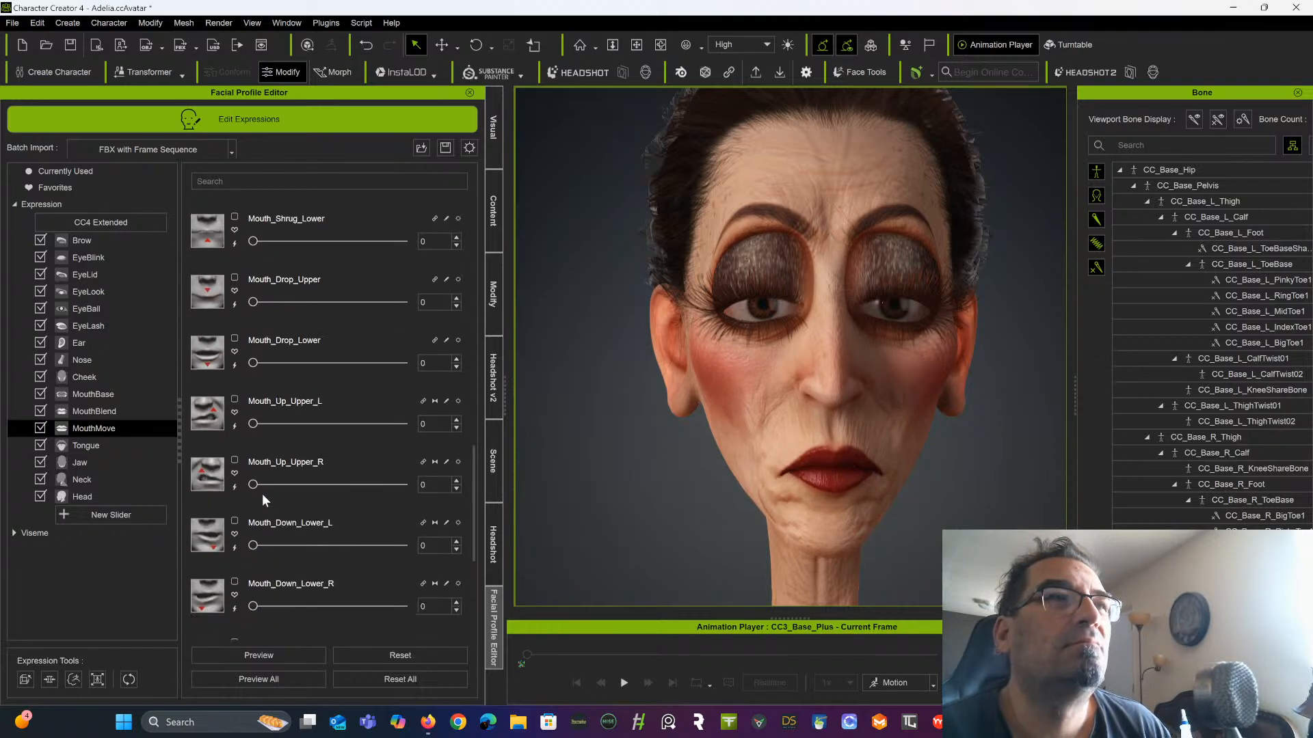
pyautogui.scroll(-1, 265, 490)
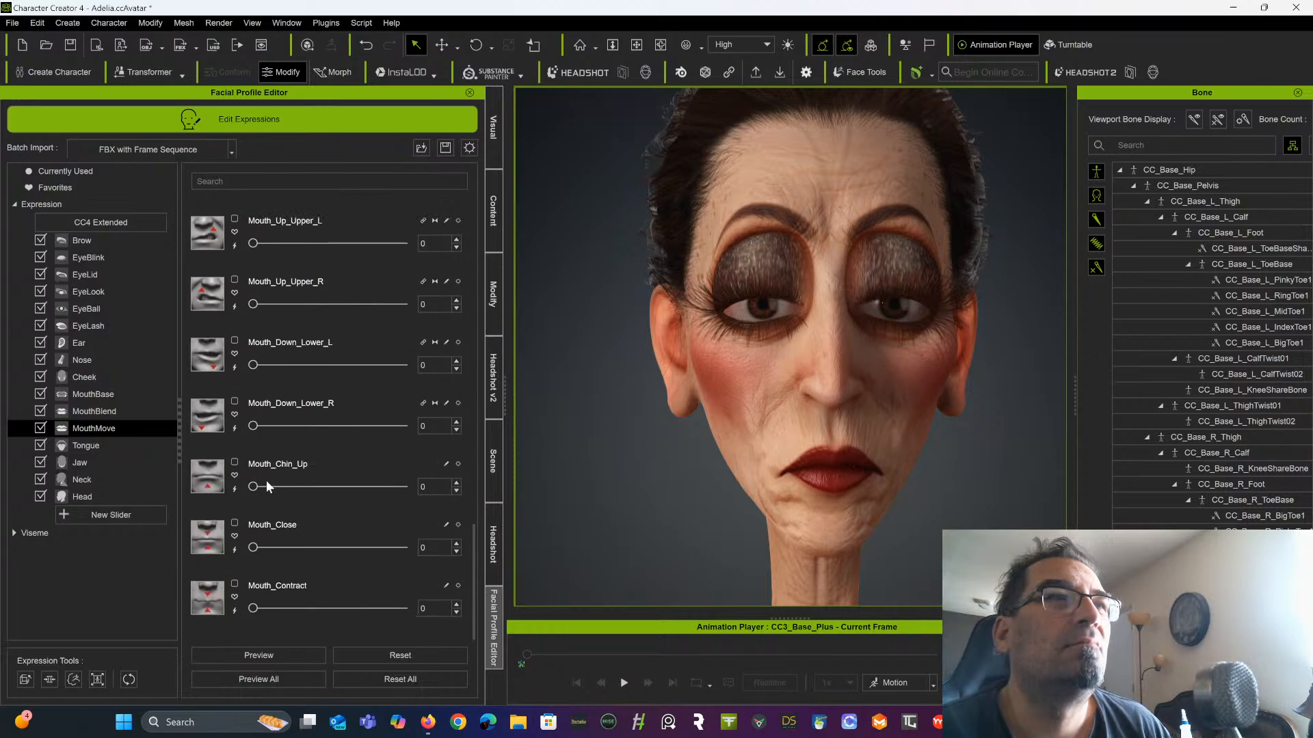
pyautogui.moveTo(254, 486); pyautogui.dragTo(211, 477)
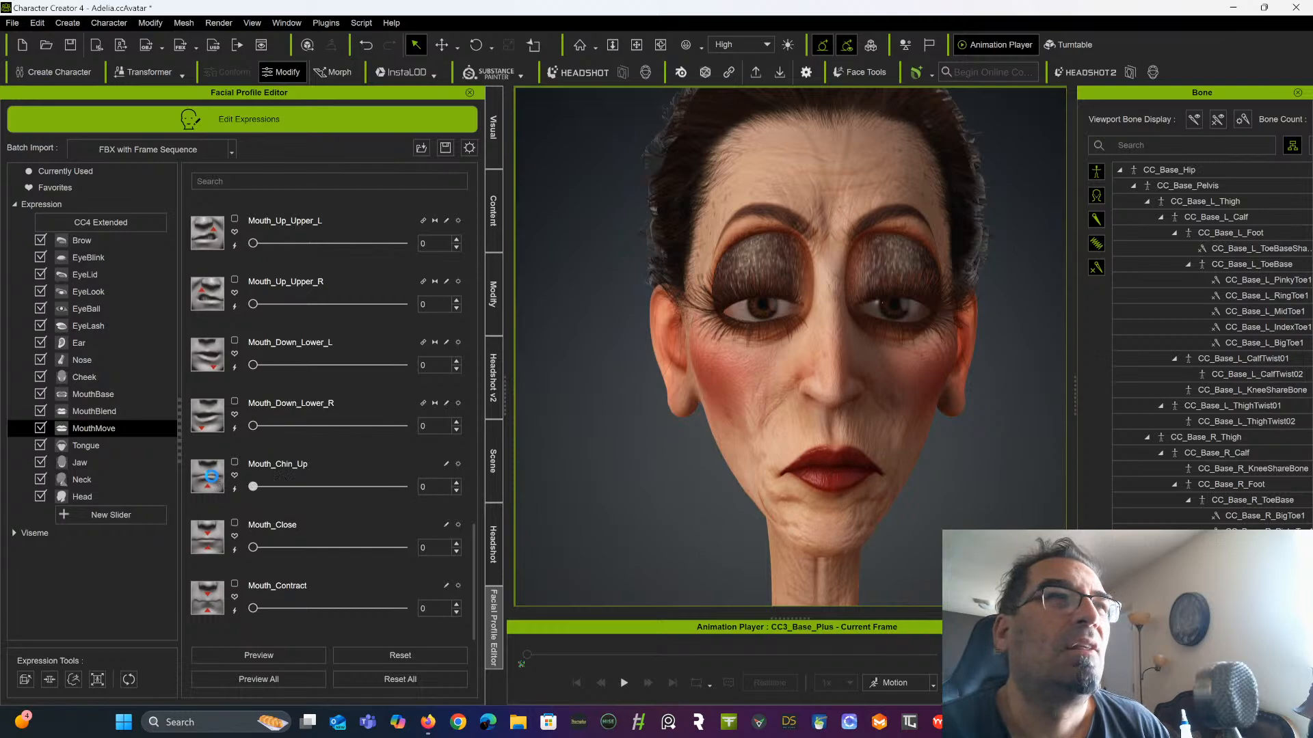
pyautogui.moveTo(264, 429); pyautogui.dragTo(231, 437)
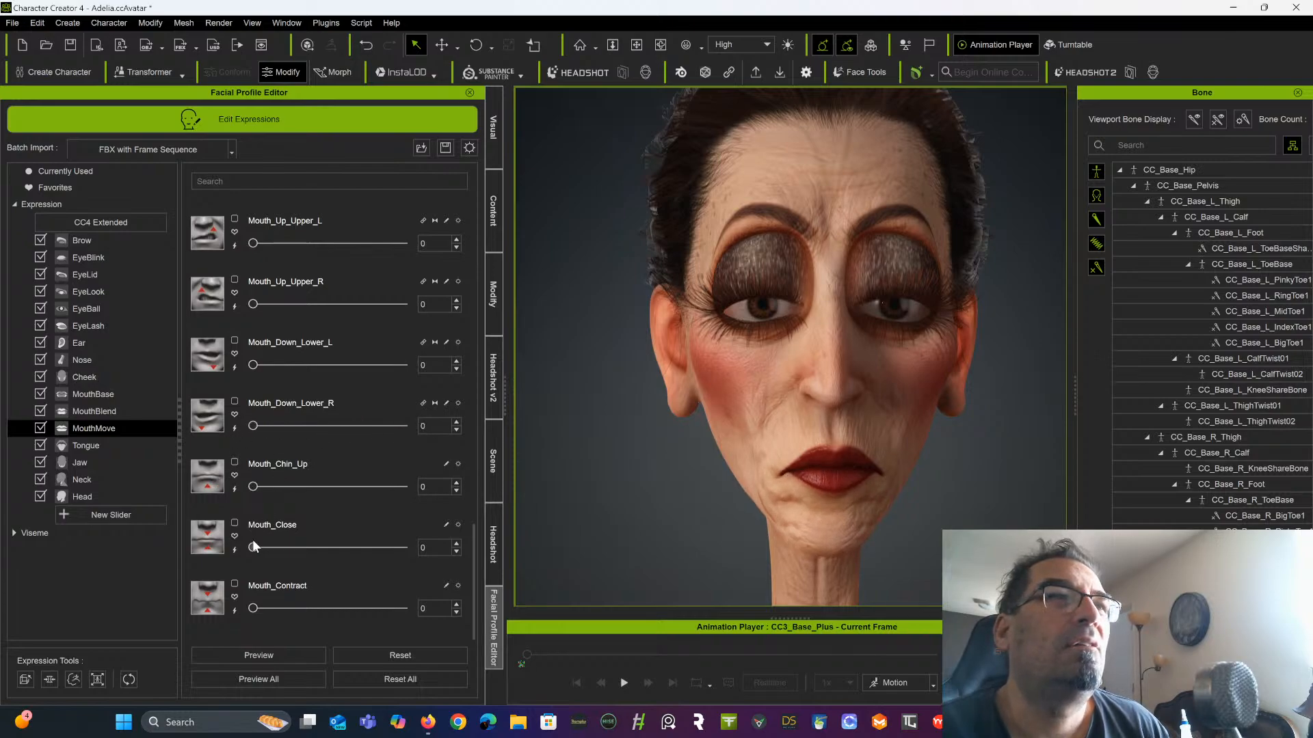
pyautogui.moveTo(254, 546); pyautogui.dragTo(216, 583)
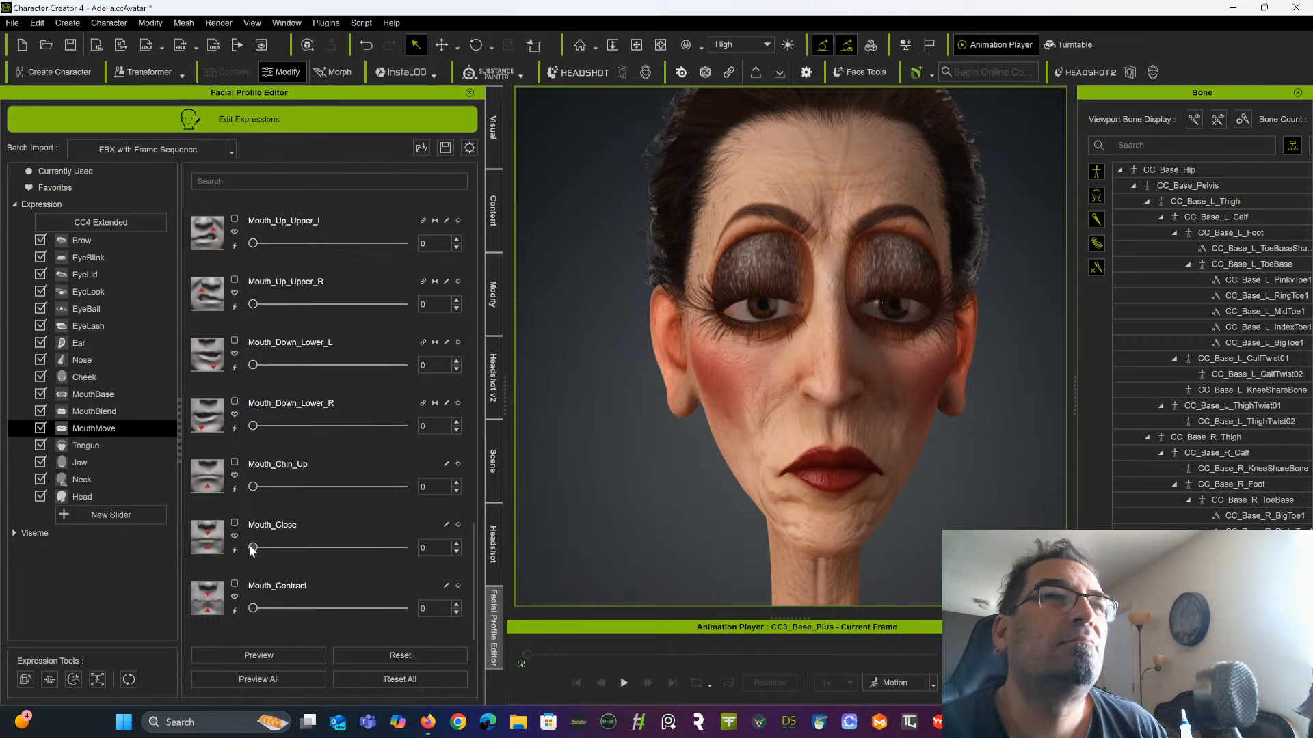
pyautogui.moveTo(253, 547)
pyautogui.mouseDown()
pyautogui.moveTo(382, 533)
pyautogui.moveTo(403, 543)
pyautogui.moveTo(347, 528)
pyautogui.moveTo(237, 548)
pyautogui.moveTo(261, 549)
pyautogui.mouseUp()
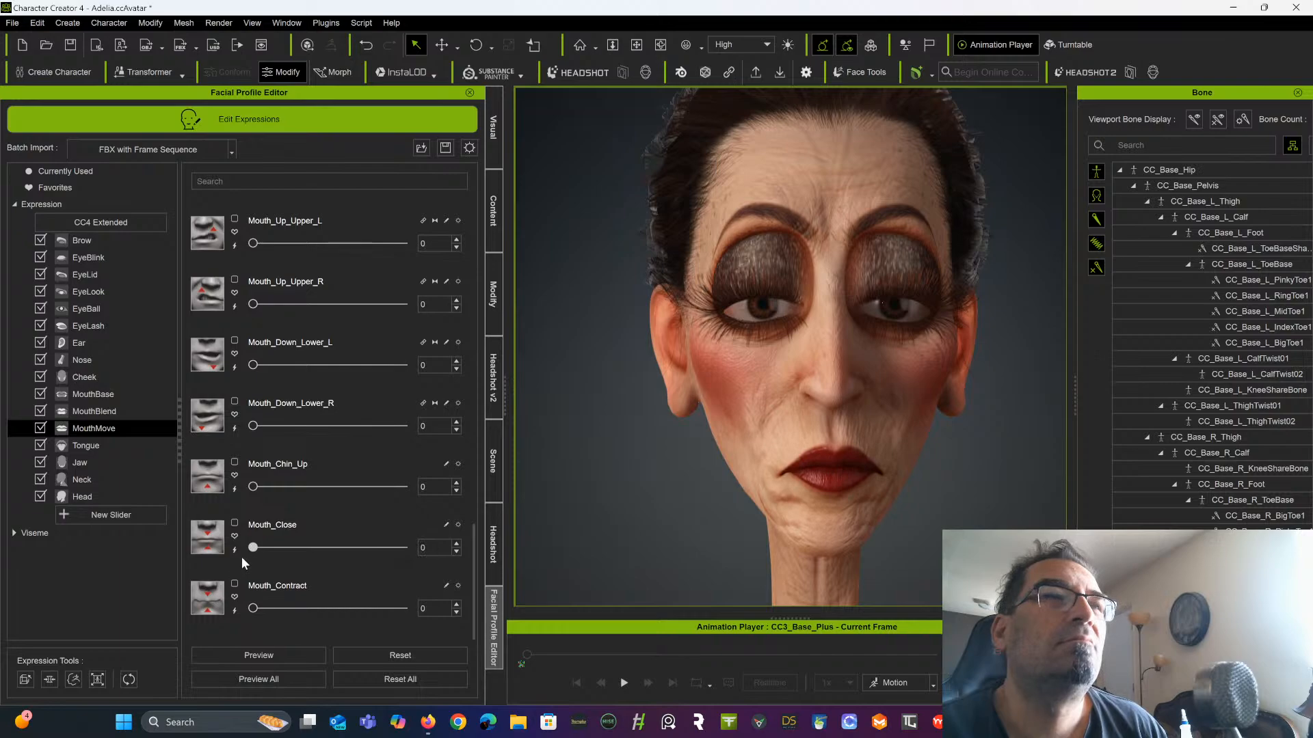
# Test Mouth_Close at 81 in combination with Jaw_Open at 100, and return both to 0
pyautogui.click(101, 461)
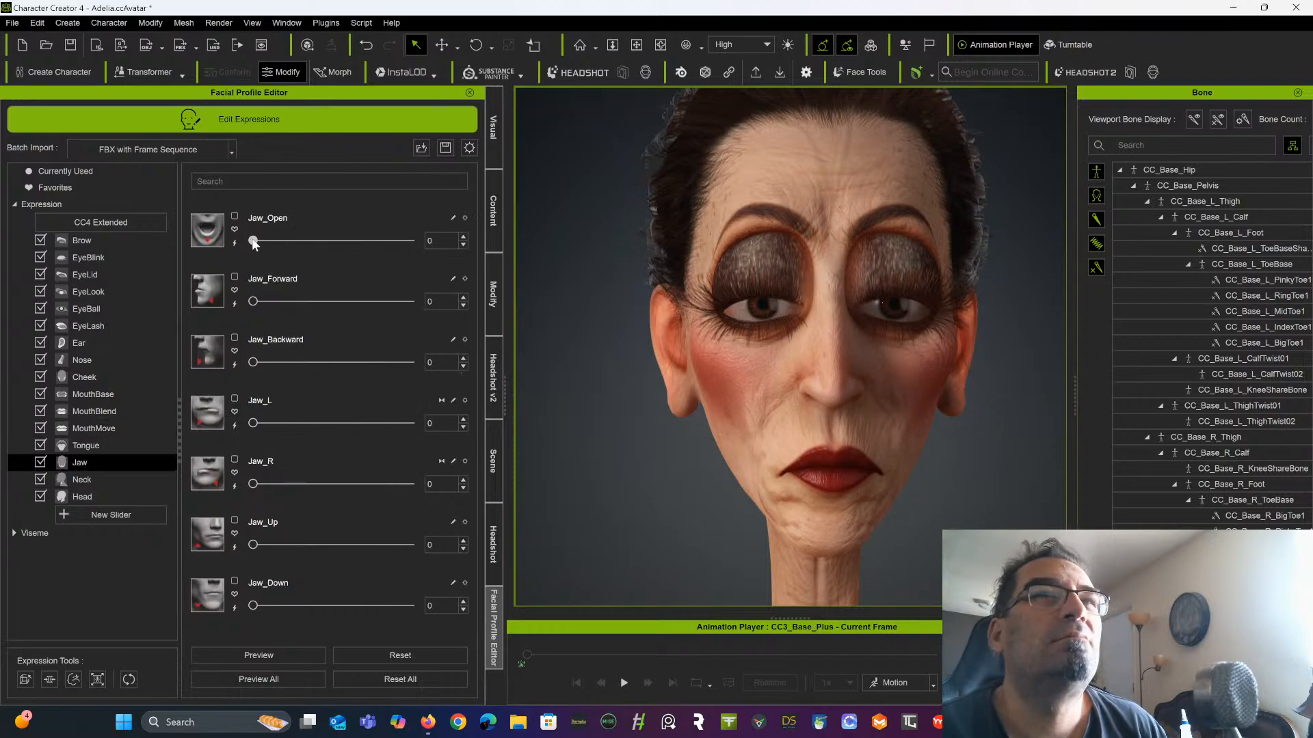
pyautogui.moveTo(253, 240); pyautogui.dragTo(451, 248)
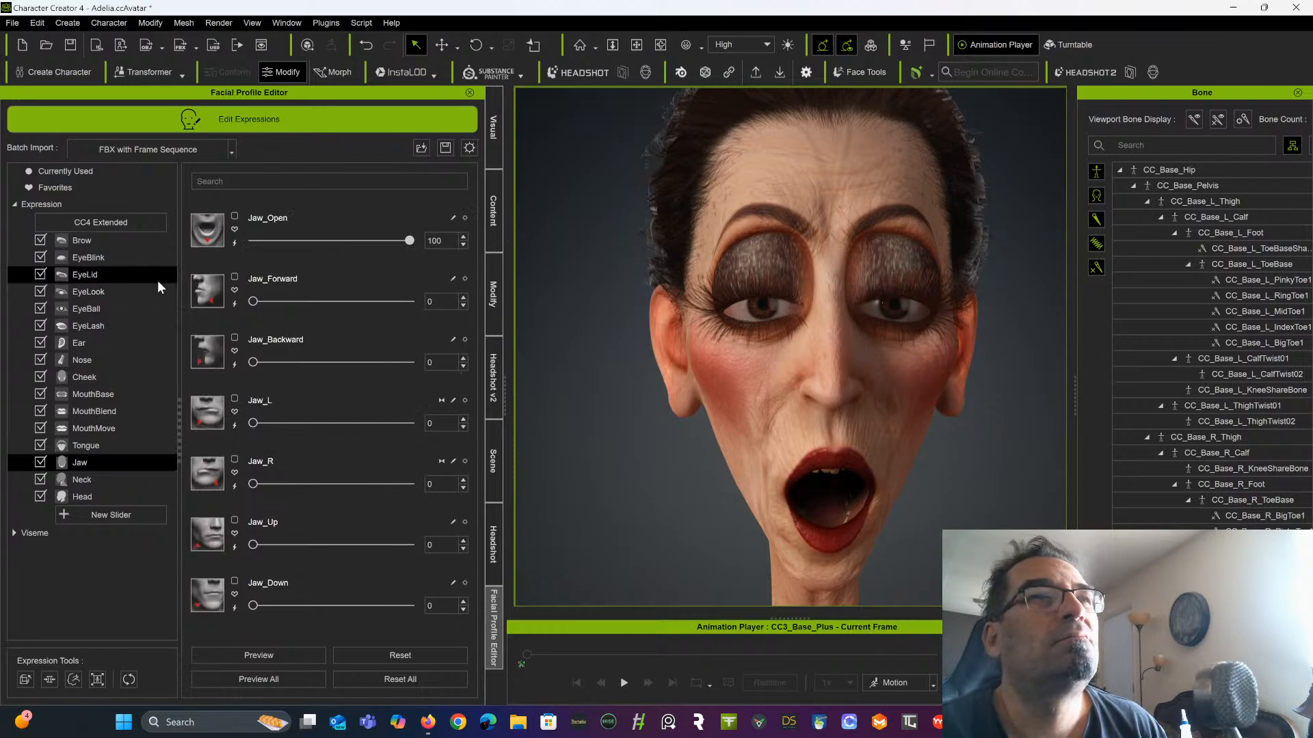
pyautogui.click(101, 447)
pyautogui.click(100, 428)
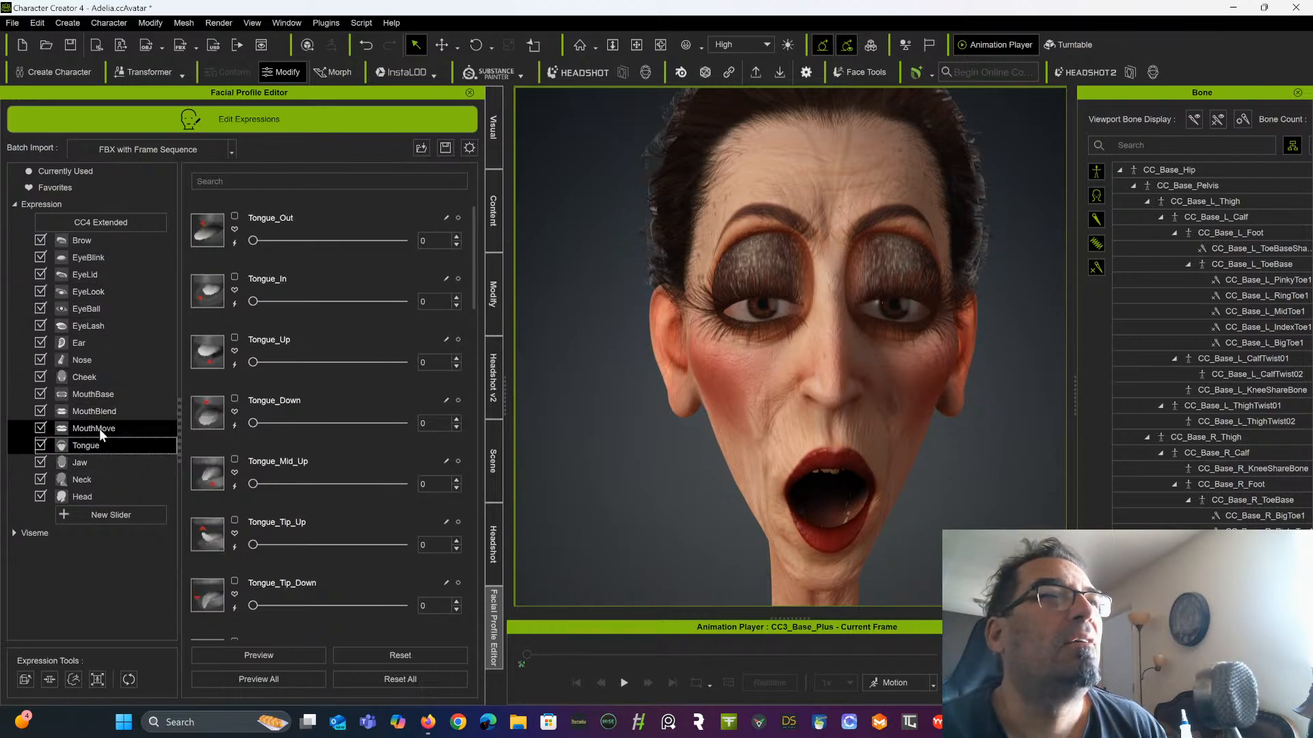
pyautogui.scroll(-10, 299, 466)
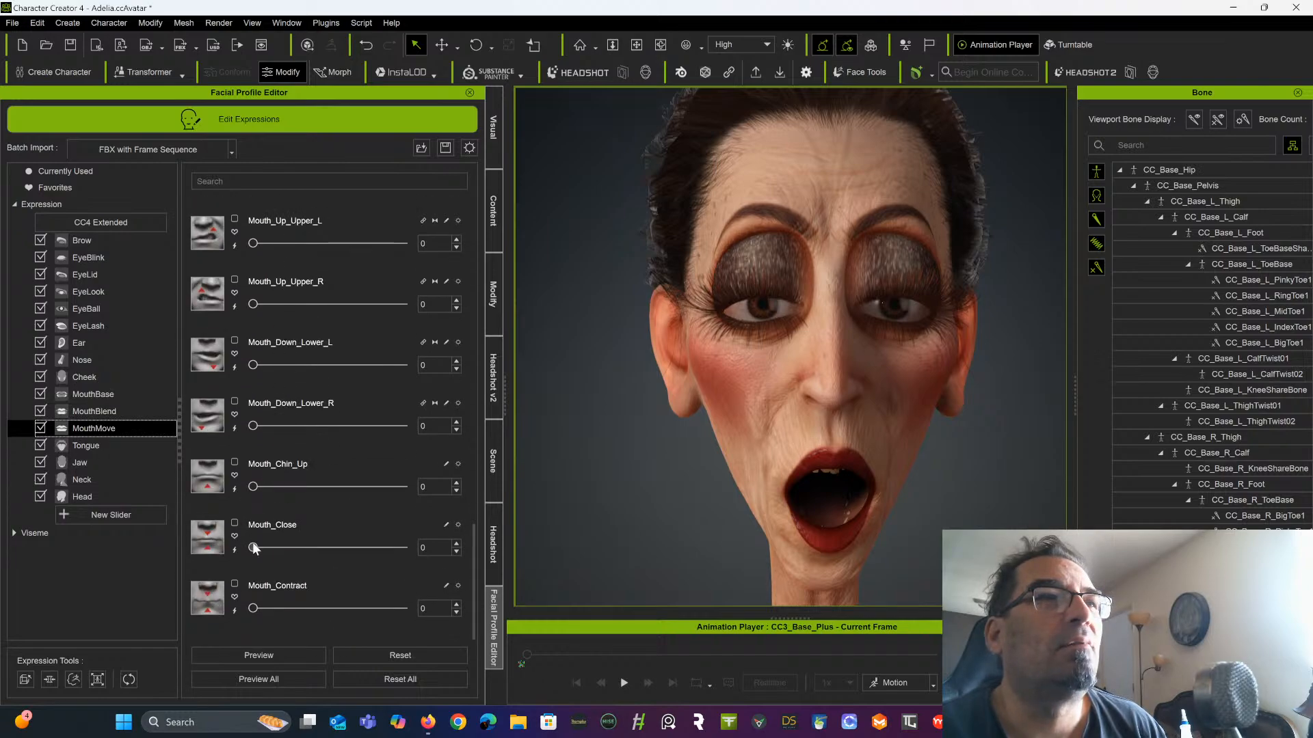
pyautogui.moveTo(253, 548); pyautogui.dragTo(371, 519)
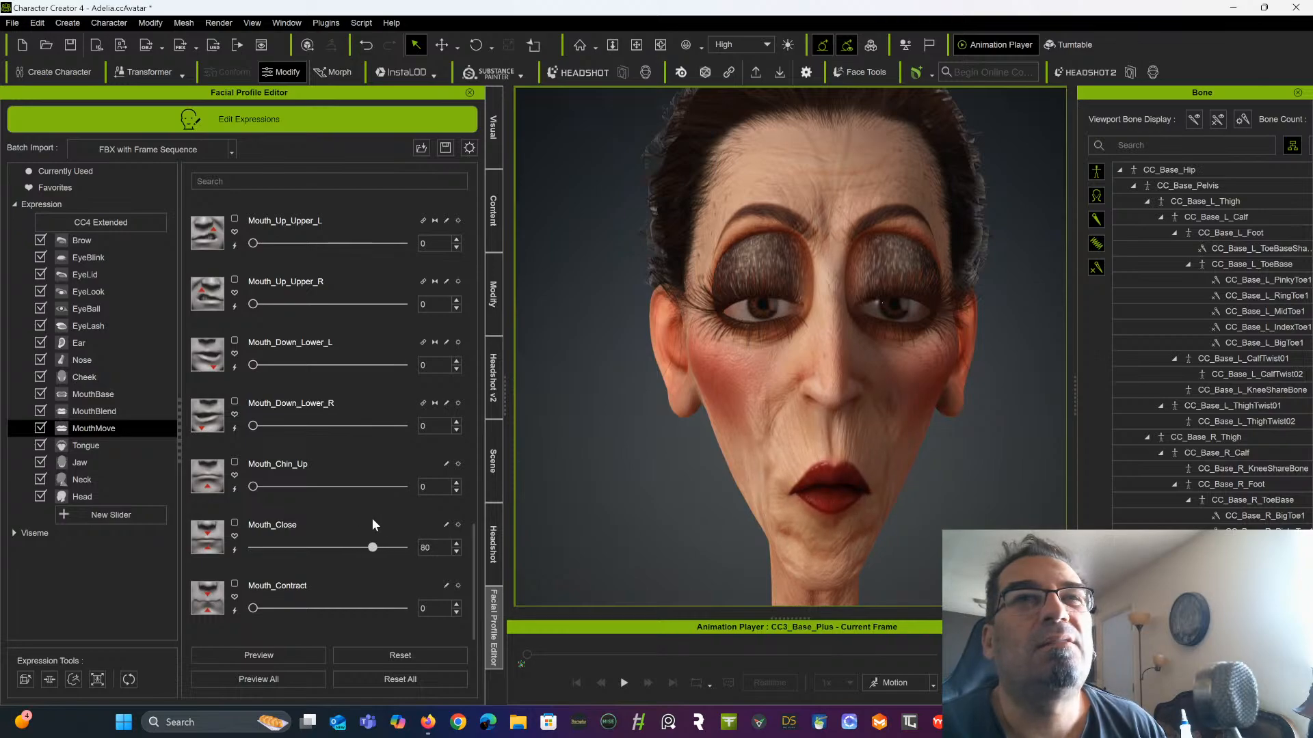
pyautogui.click(235, 549)
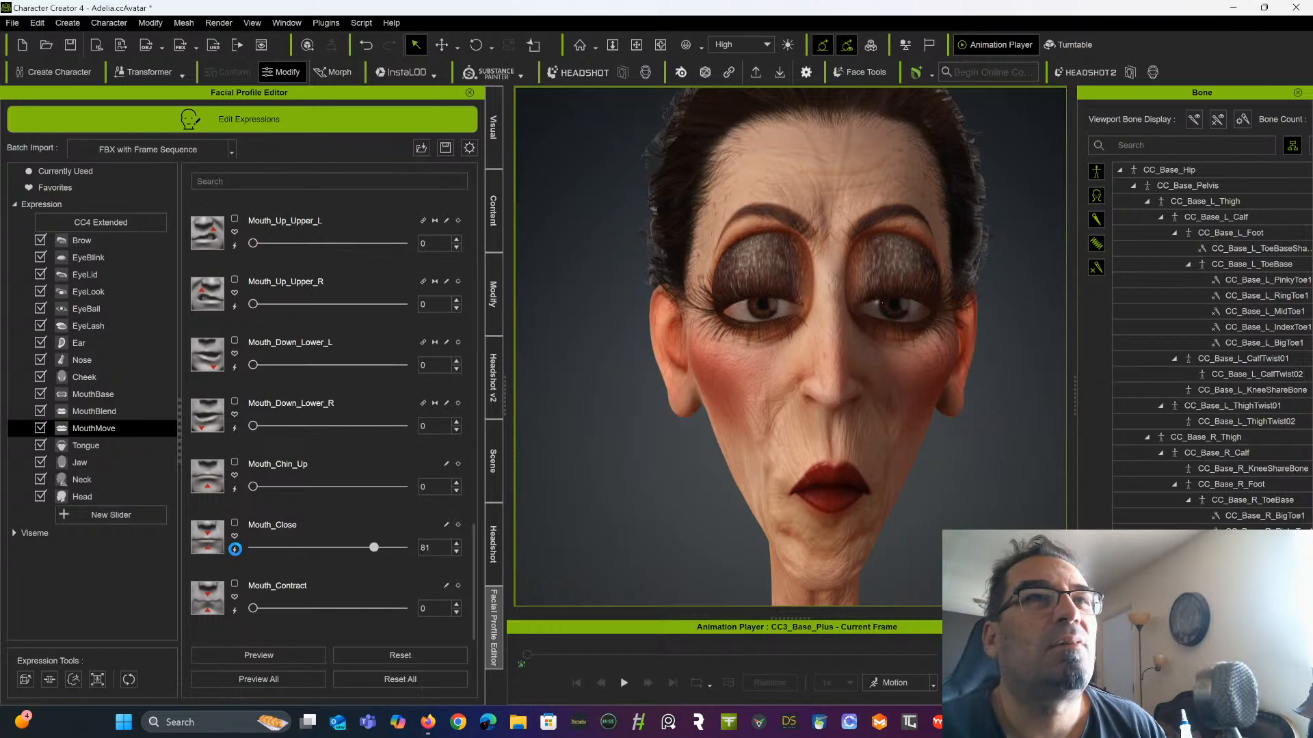
pyautogui.moveTo(374, 548); pyautogui.dragTo(178, 561)
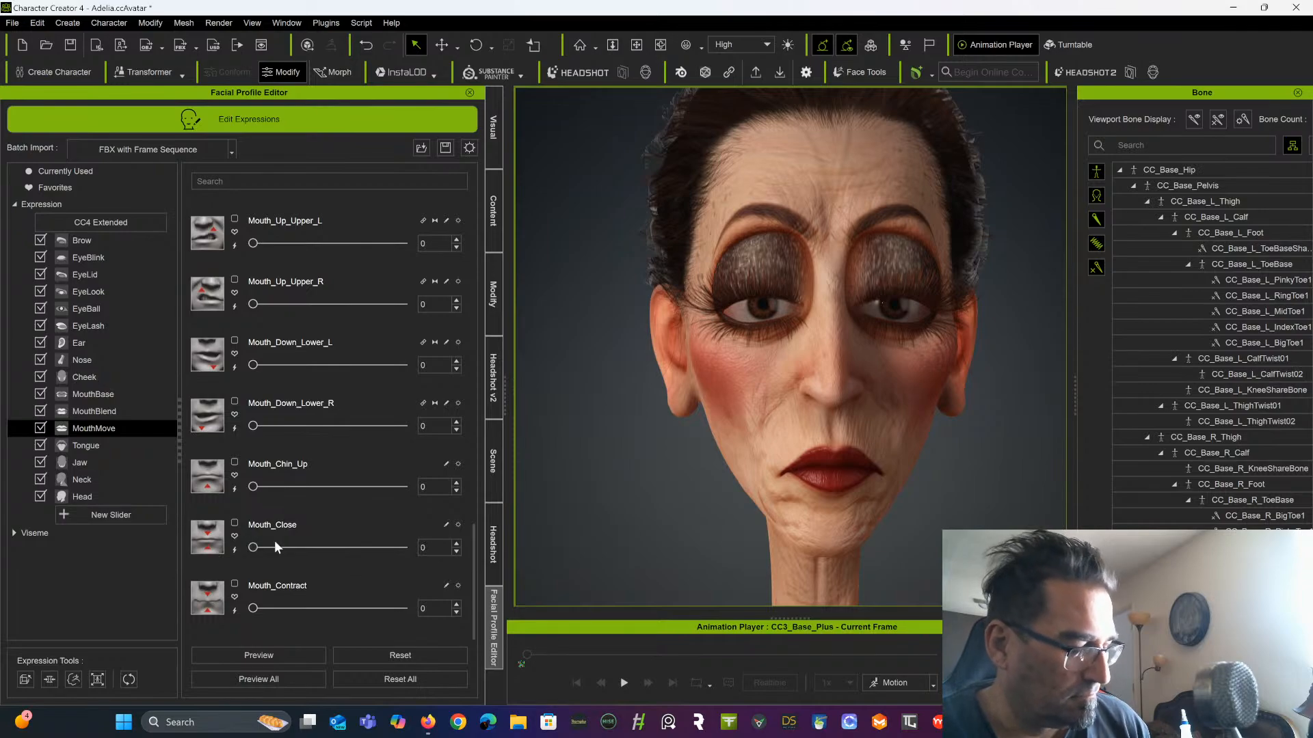
# Undo the last change and look through the EyeLash expressions
pyautogui.hotkey('ctrl', 'z')
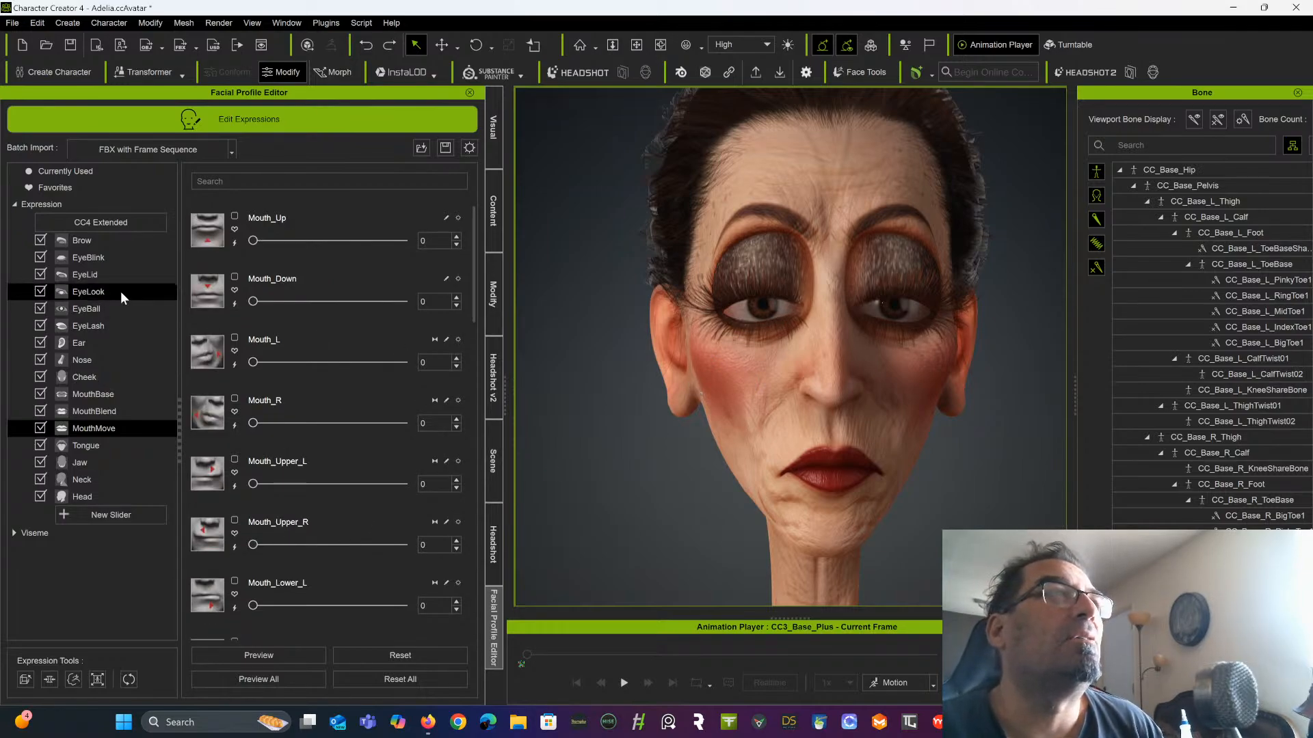
pyautogui.click(104, 326)
pyautogui.scroll(-1, 304, 428)
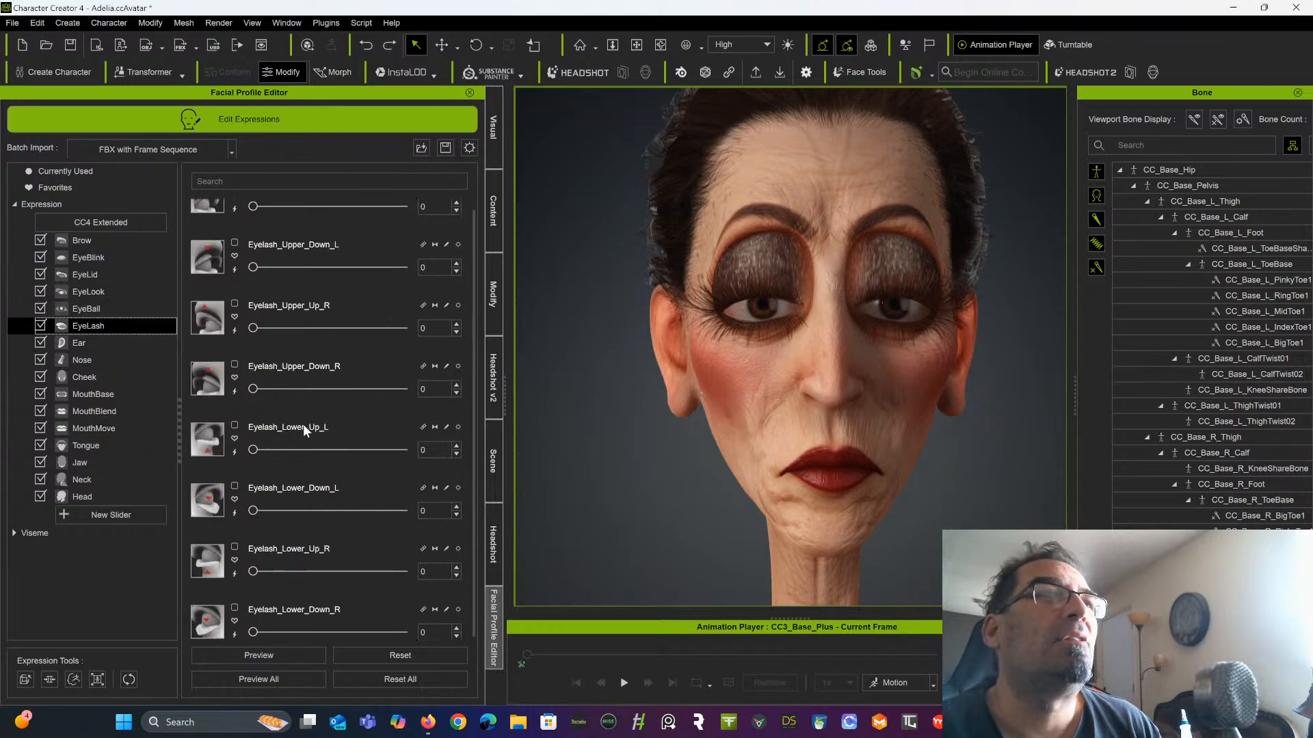
pyautogui.scroll(1, 285, 433)
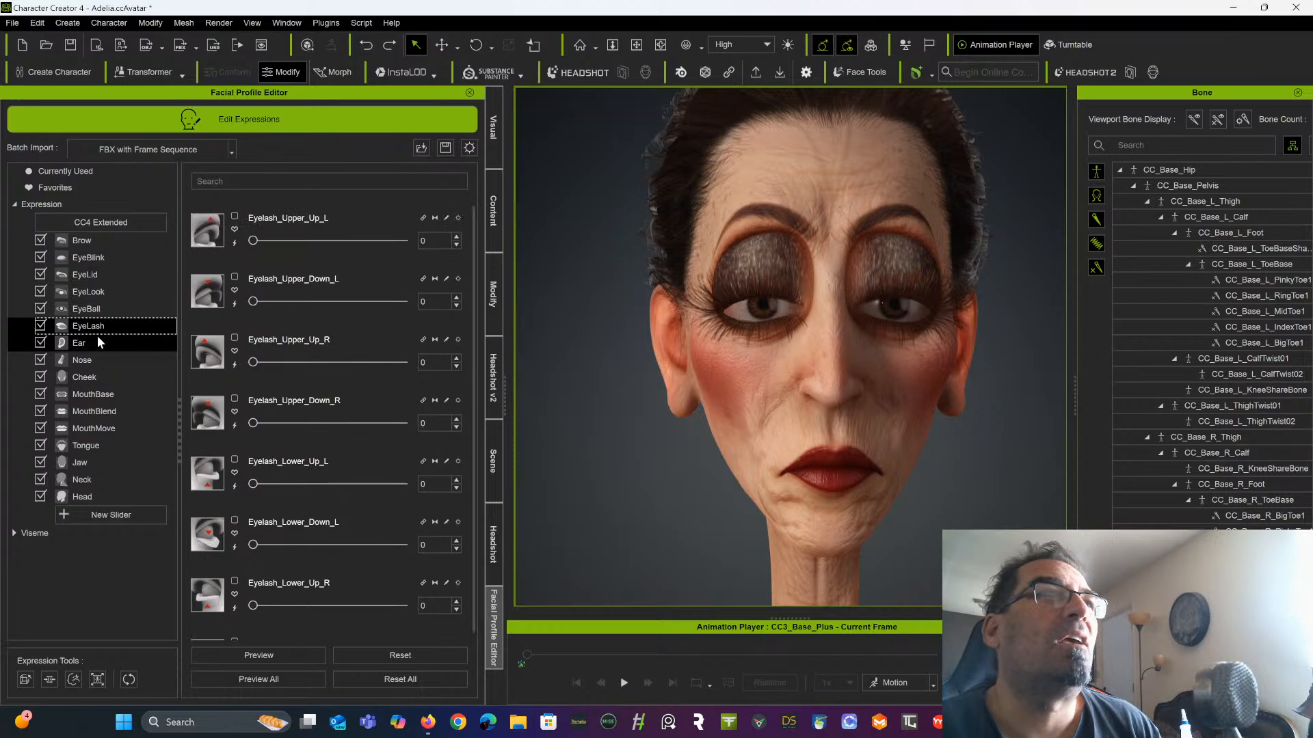
# Test the Eye_Wide_L and Eyelash_Upper_Up_R expressions, return both to 0, and look through the remaining EyeLash expressions
pyautogui.click(106, 260)
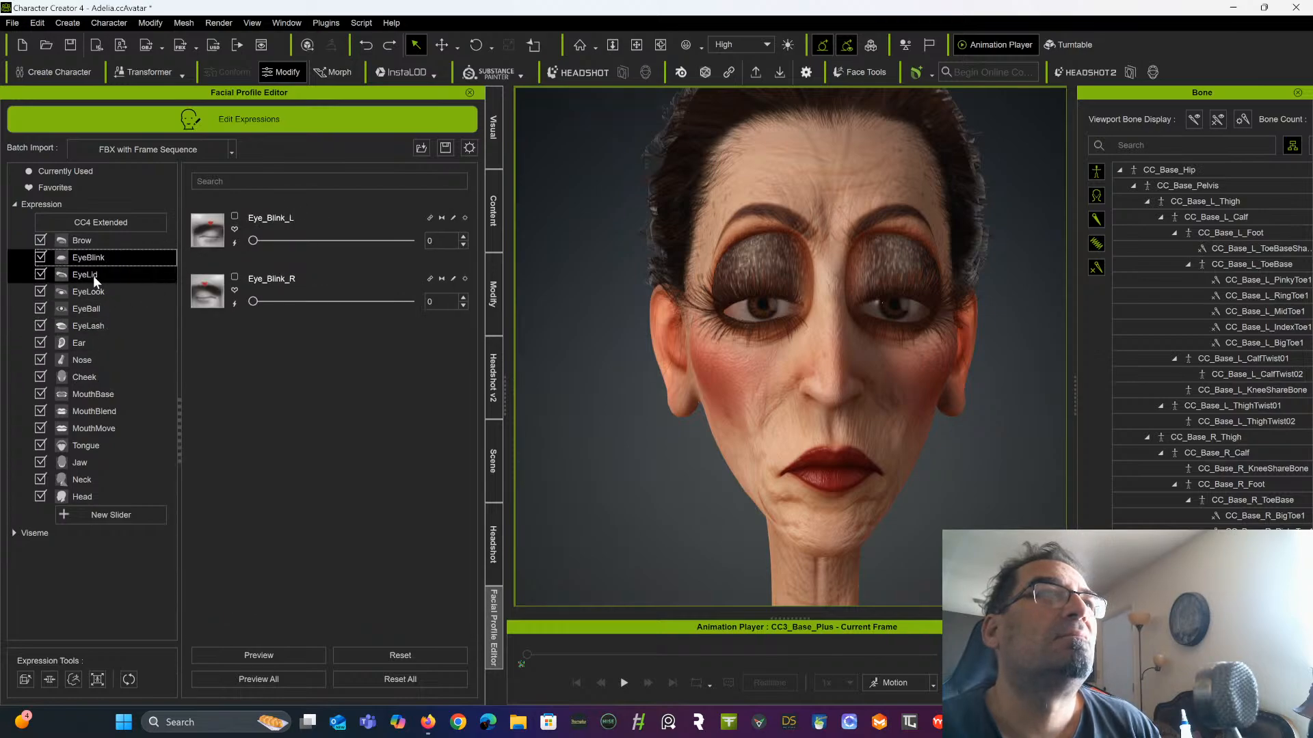
pyautogui.click(94, 274)
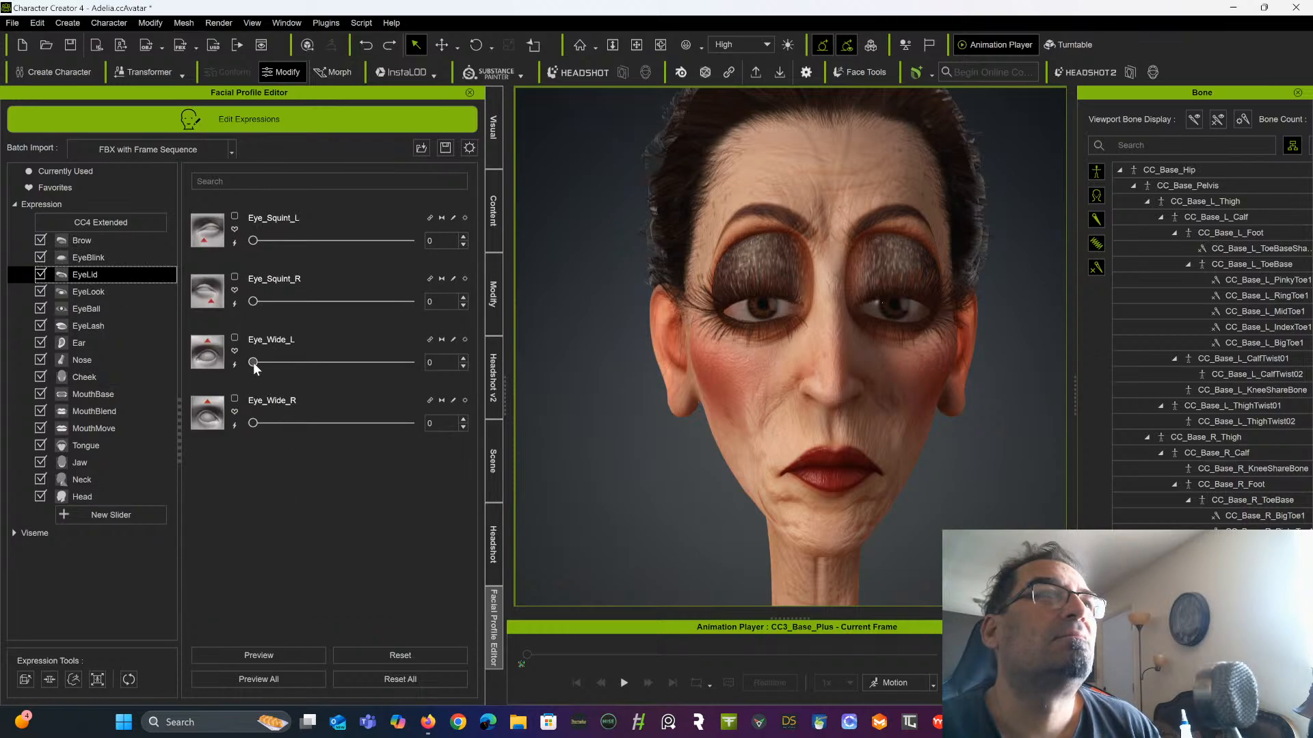
pyautogui.moveTo(253, 362); pyautogui.dragTo(145, 355)
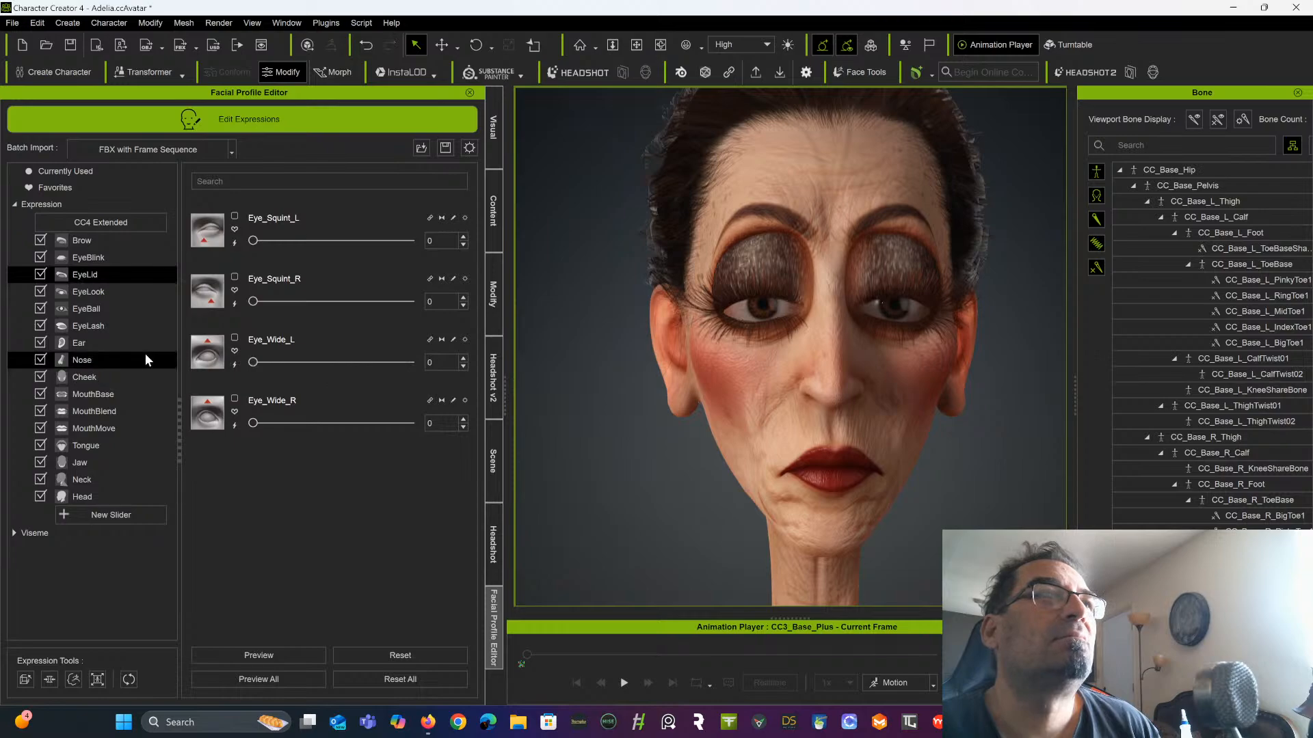
pyautogui.click(104, 326)
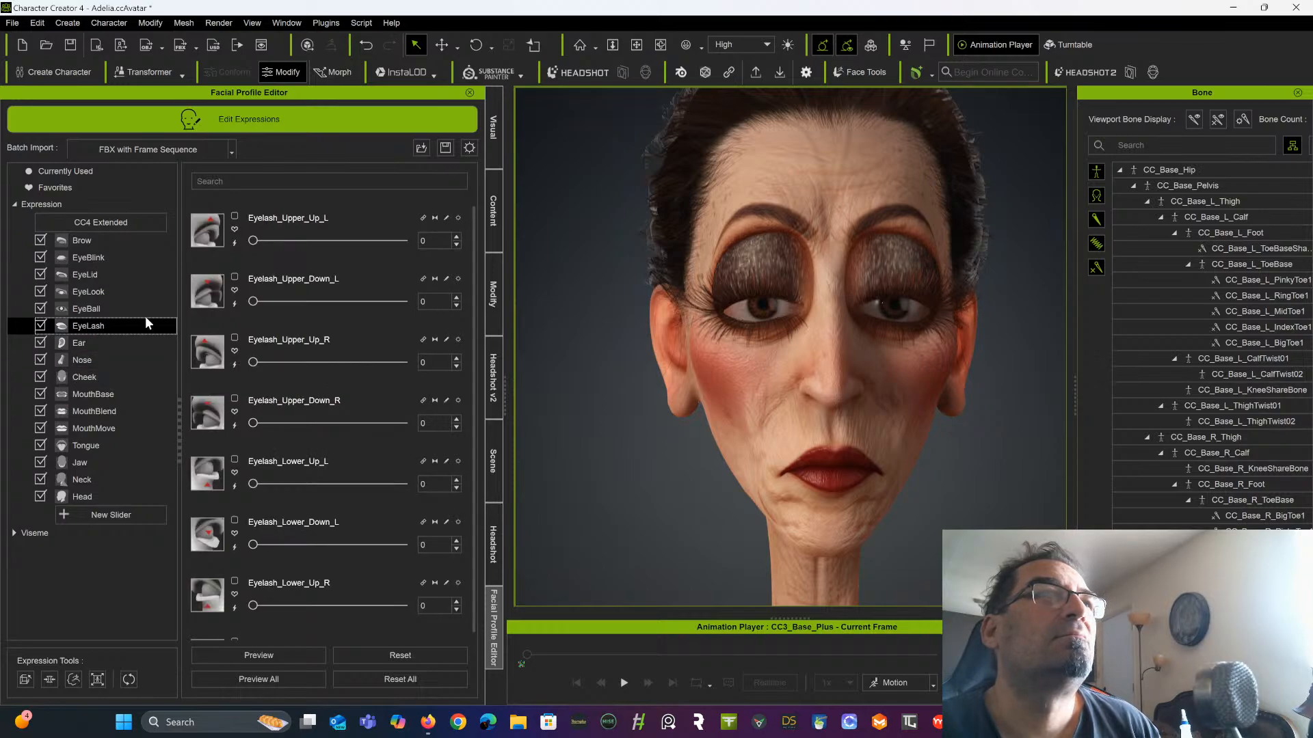
pyautogui.moveTo(253, 362); pyautogui.dragTo(226, 362)
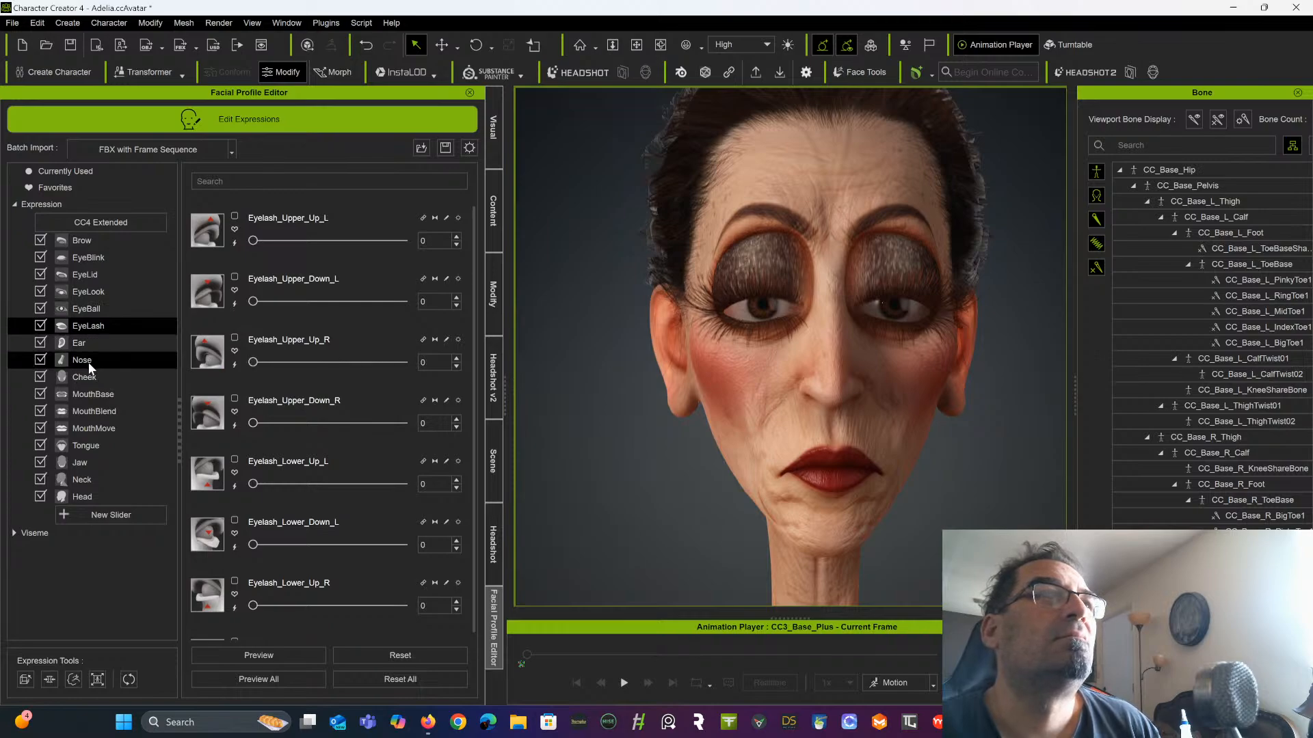
pyautogui.scroll(-1, 305, 431)
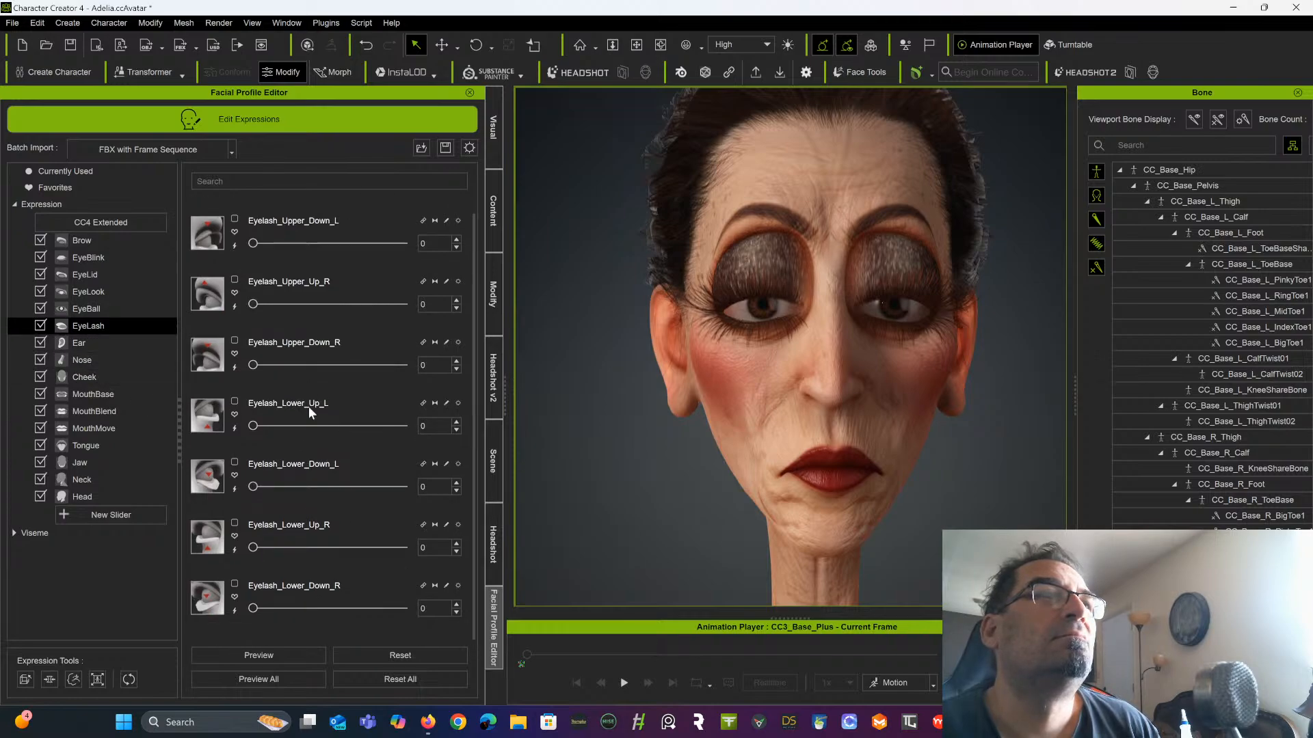
# Test the Cheek_Raise_R expression in the Cheek category and return it to 0
pyautogui.click(106, 361)
pyautogui.click(108, 376)
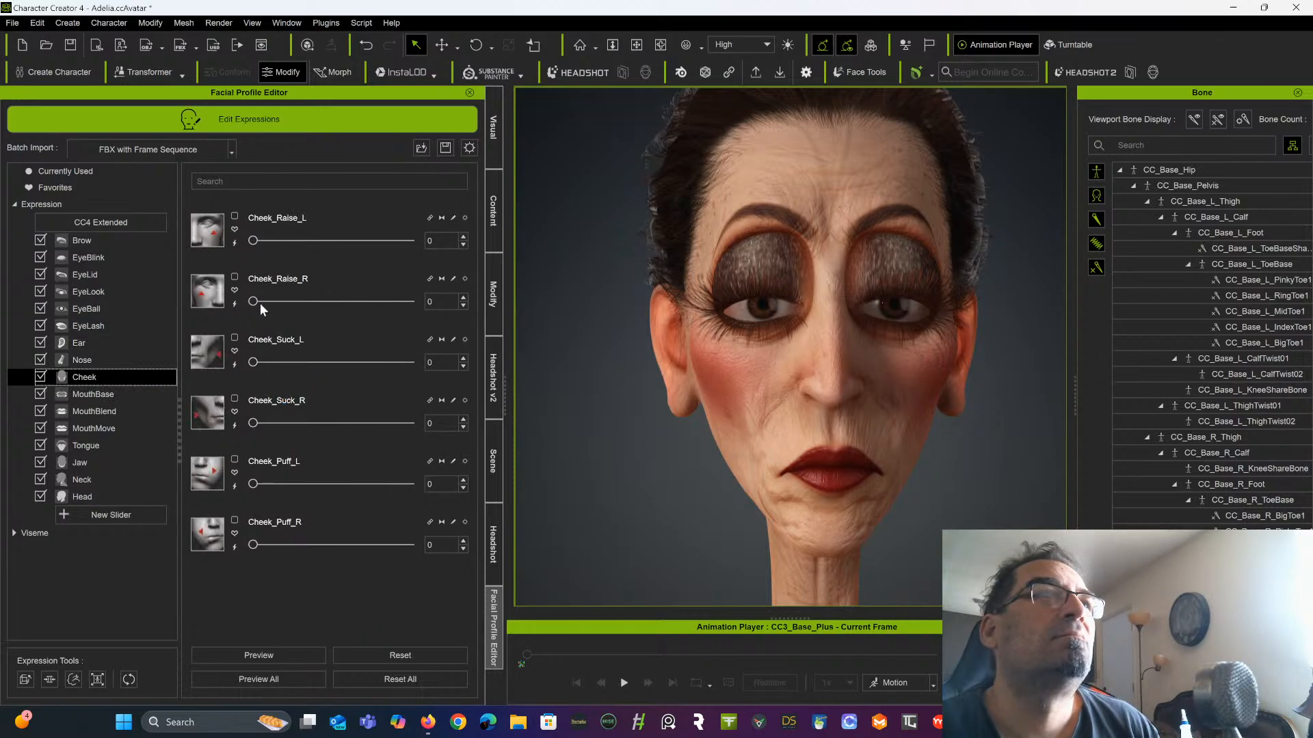
pyautogui.moveTo(259, 302); pyautogui.dragTo(174, 326)
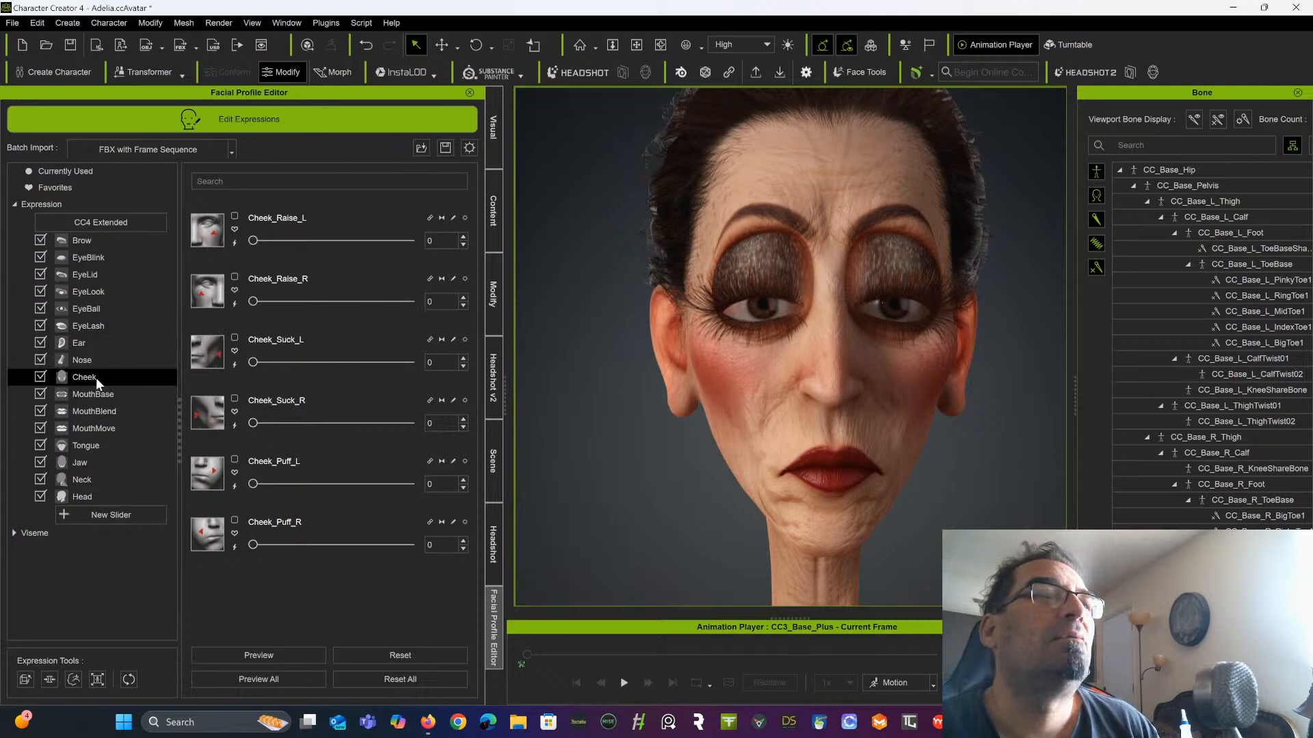
# Look through the available expressions in the MouthBase and MouthBlend categories
pyautogui.click(84, 394)
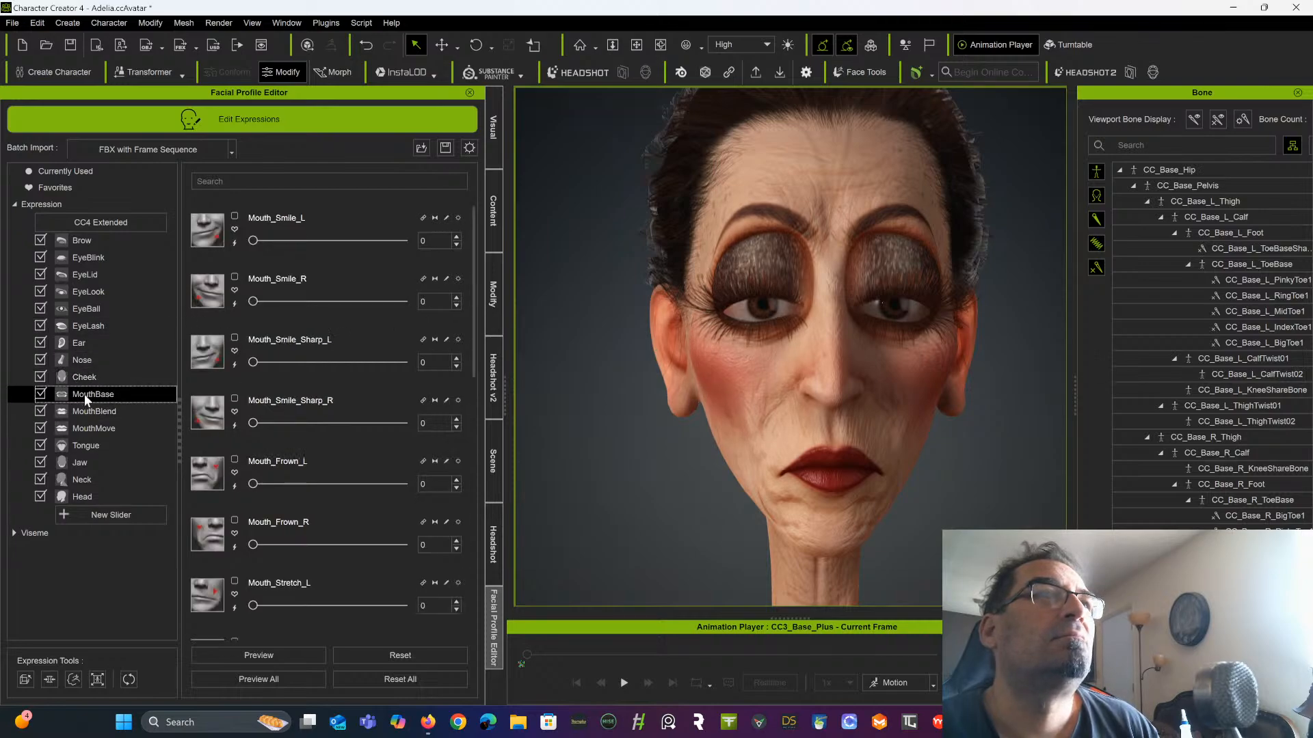
pyautogui.scroll(-5, 361, 470)
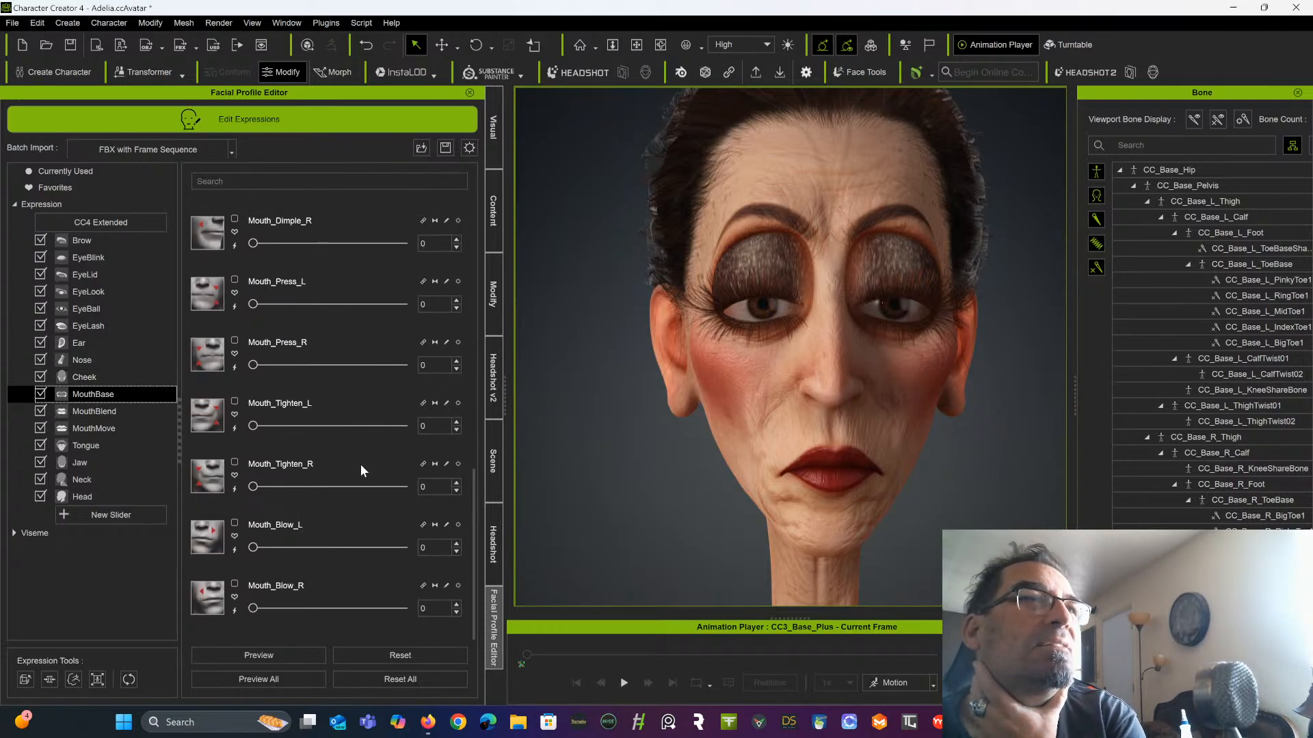
pyautogui.scroll(8, 369, 382)
pyautogui.click(96, 411)
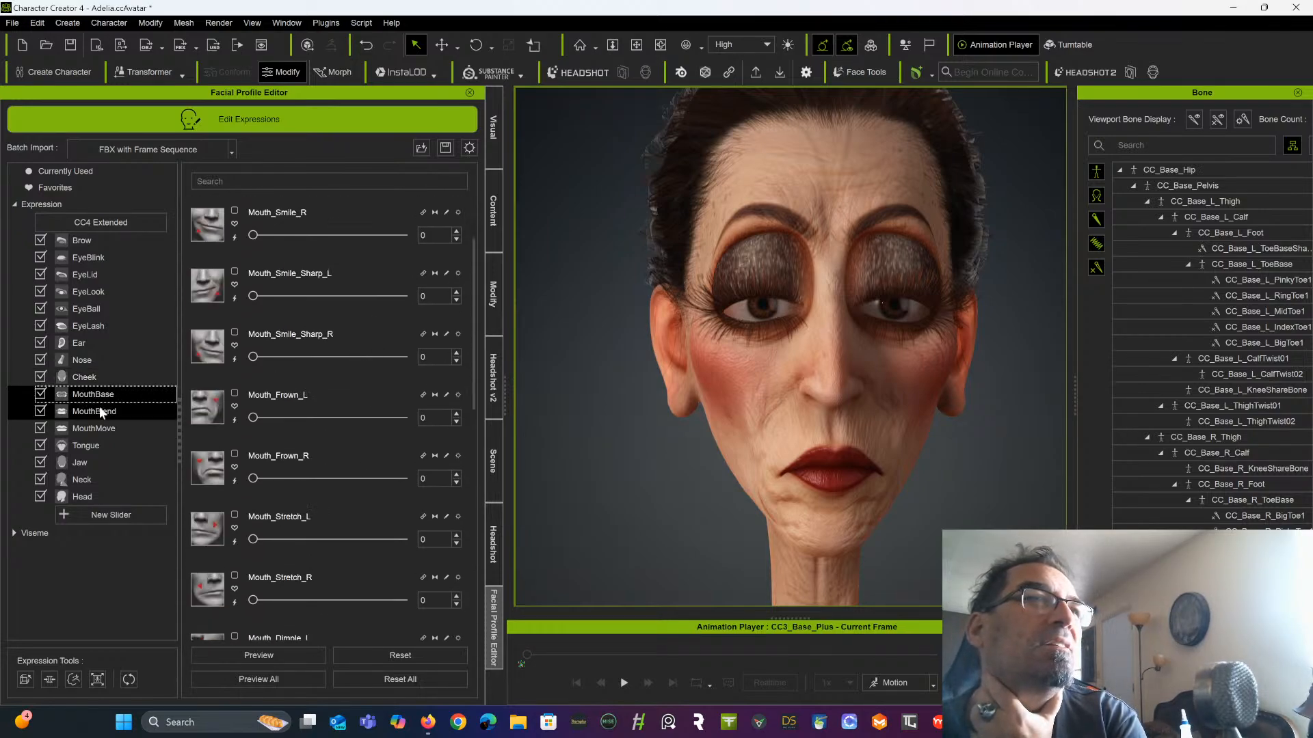
pyautogui.scroll(-2, 327, 355)
pyautogui.scroll(-5, 327, 356)
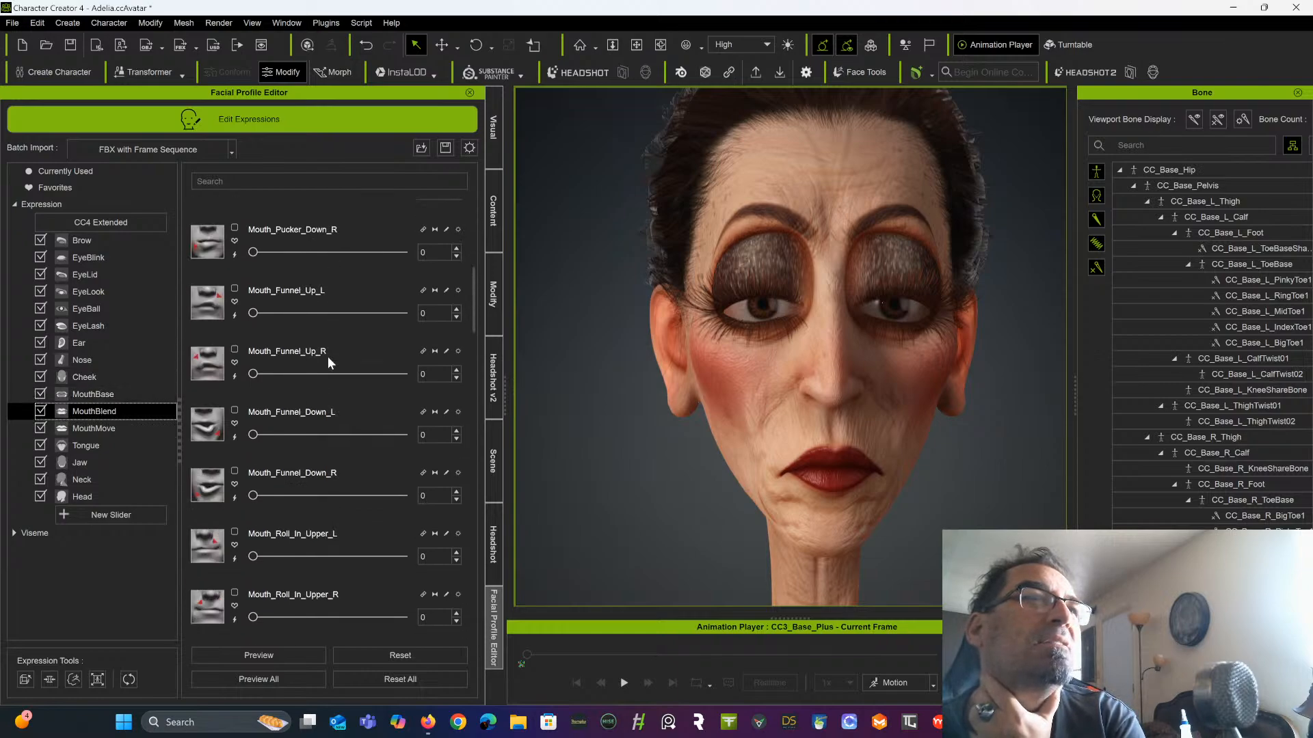
pyautogui.scroll(-8, 326, 355)
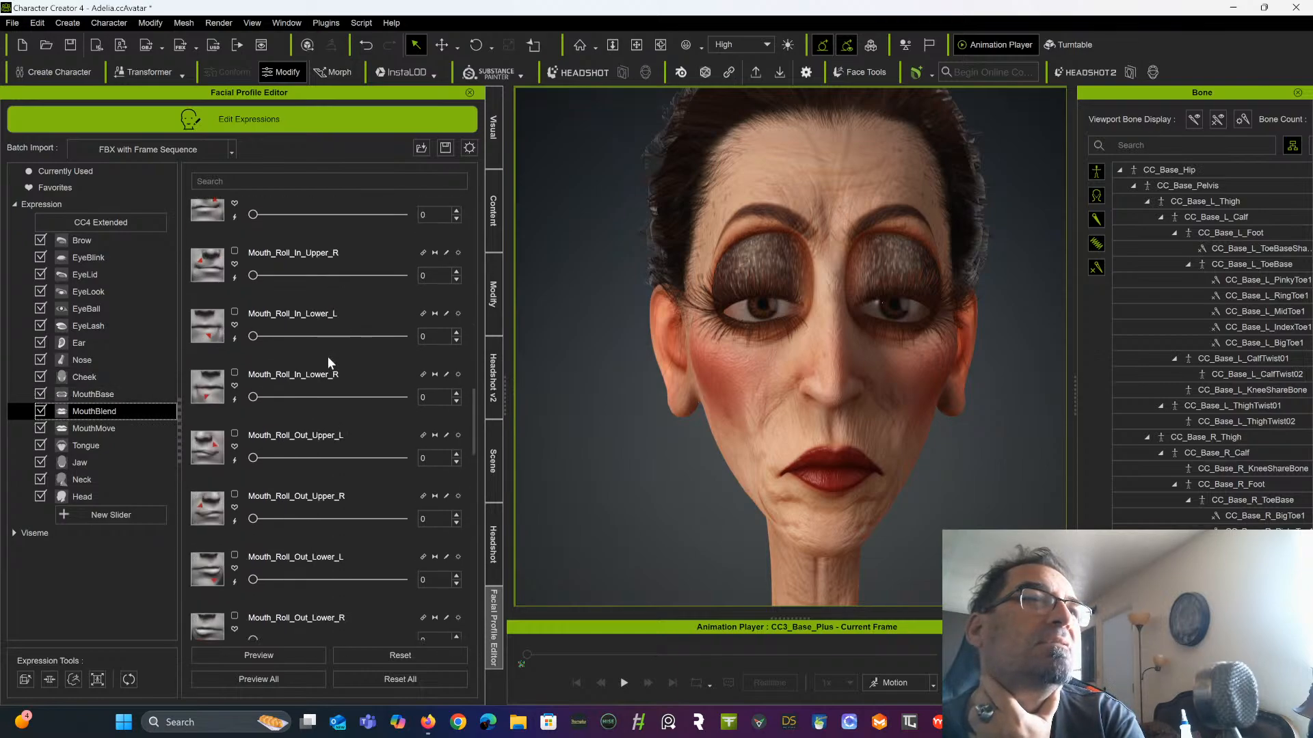
pyautogui.scroll(-2, 327, 355)
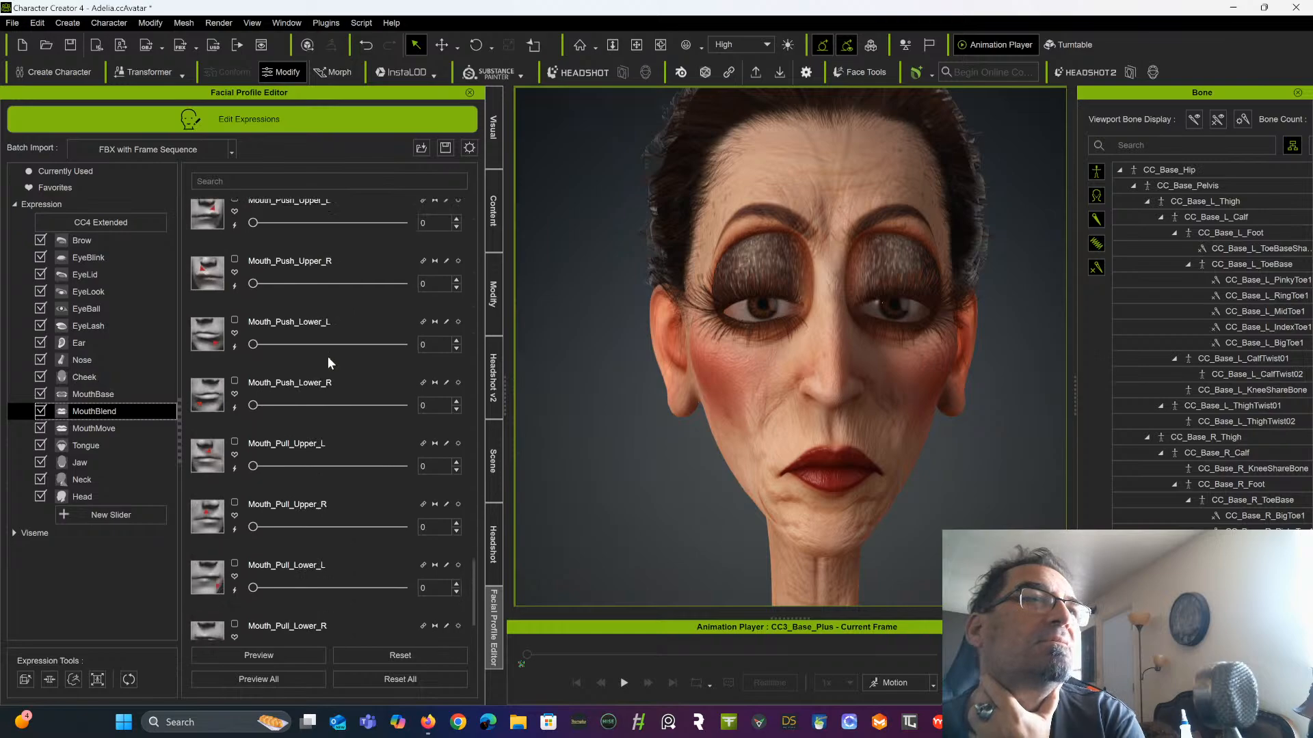
# Test the Mouth_Close expression at 100 in the MouthMove category and return it to 0
pyautogui.click(108, 431)
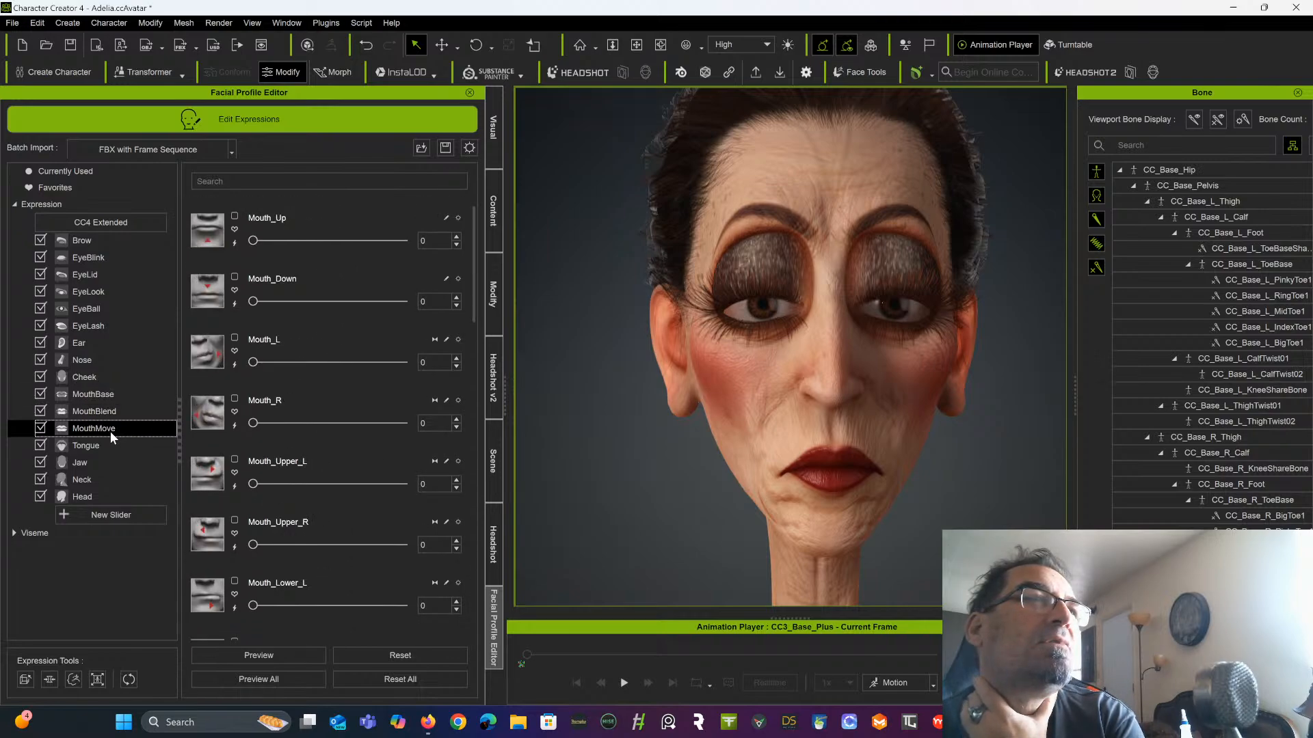
pyautogui.scroll(-8, 335, 354)
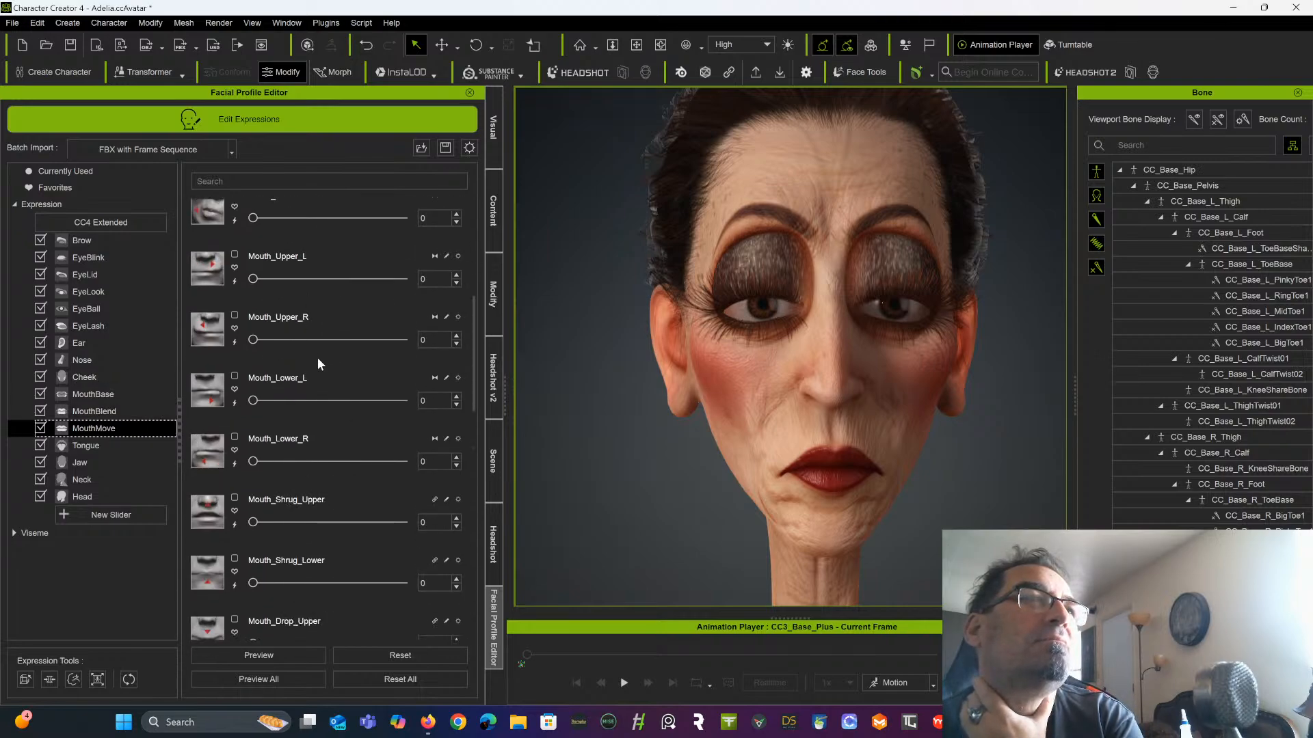
pyautogui.scroll(-4, 313, 456)
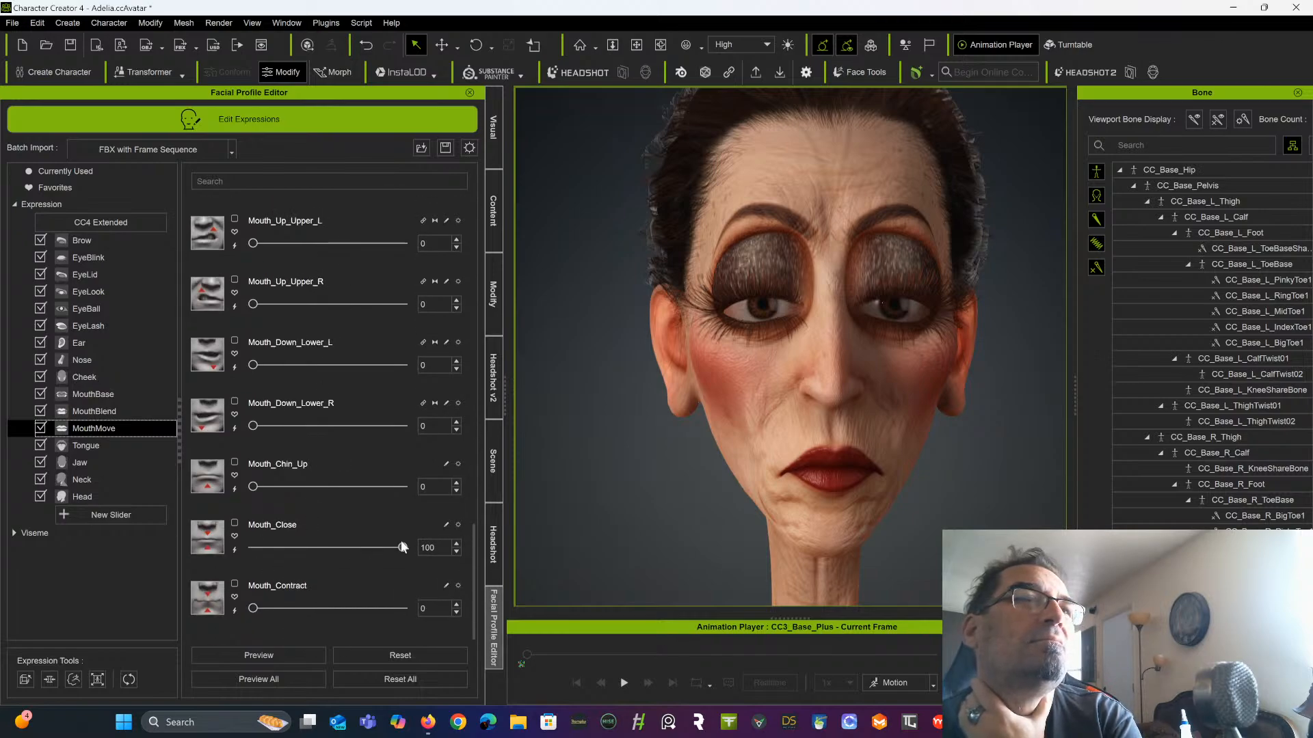
pyautogui.moveTo(402, 547); pyautogui.dragTo(198, 540)
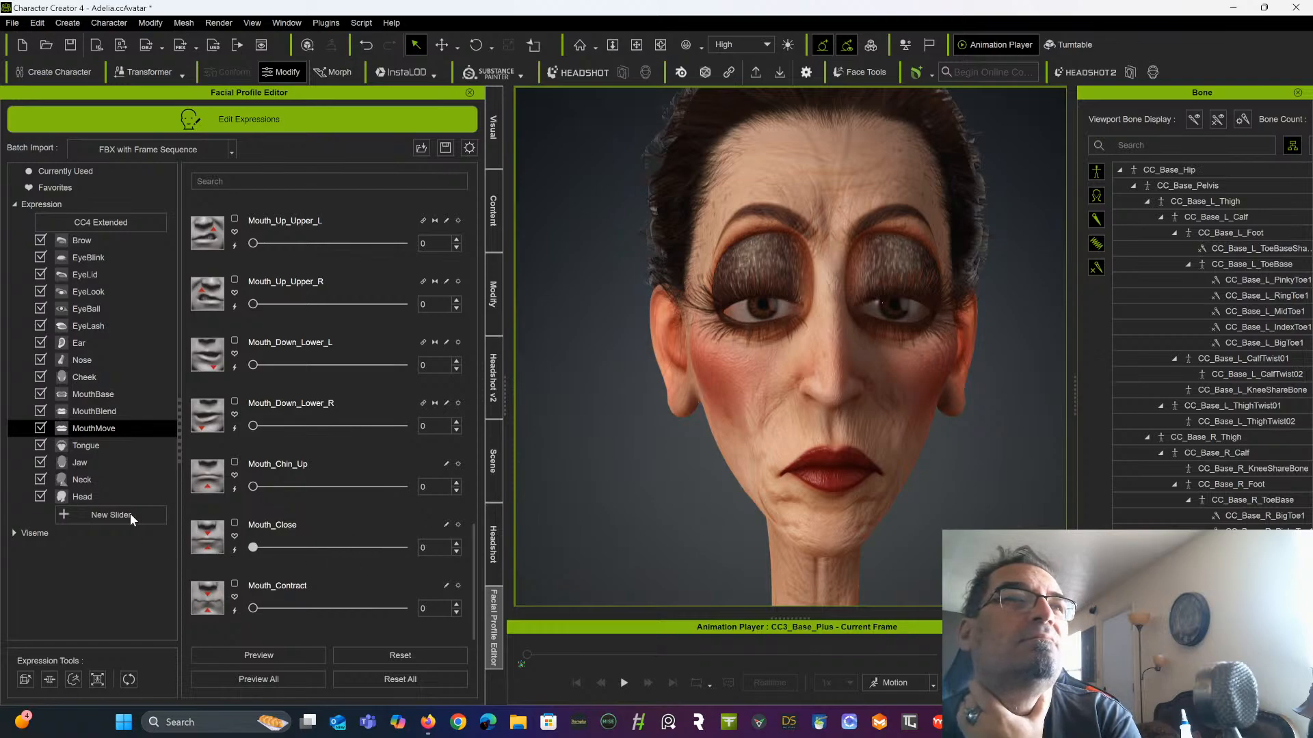
# Set Jaw_Open to 100, test Mouth_Close at 100 and Mouth_Contract with the open jaw, and return both mouth expressions to 0
pyautogui.click(80, 465)
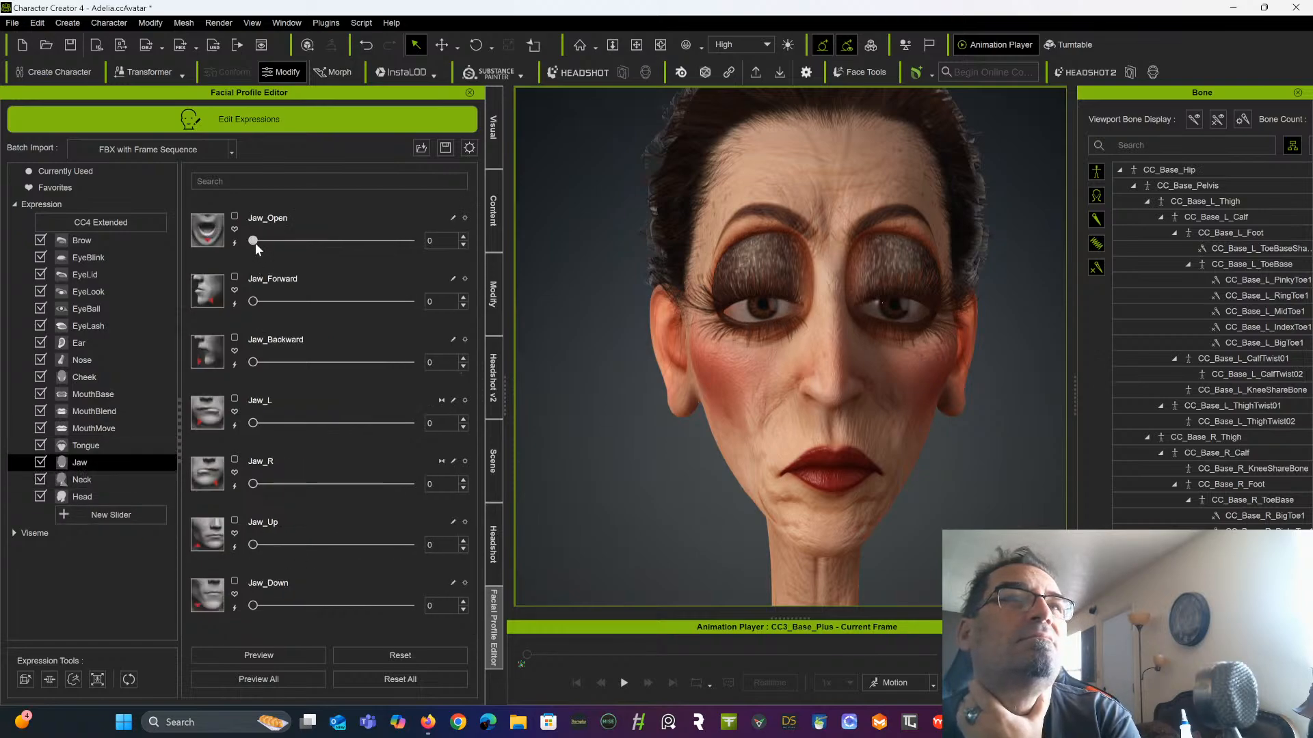
pyautogui.moveTo(256, 243); pyautogui.dragTo(446, 235)
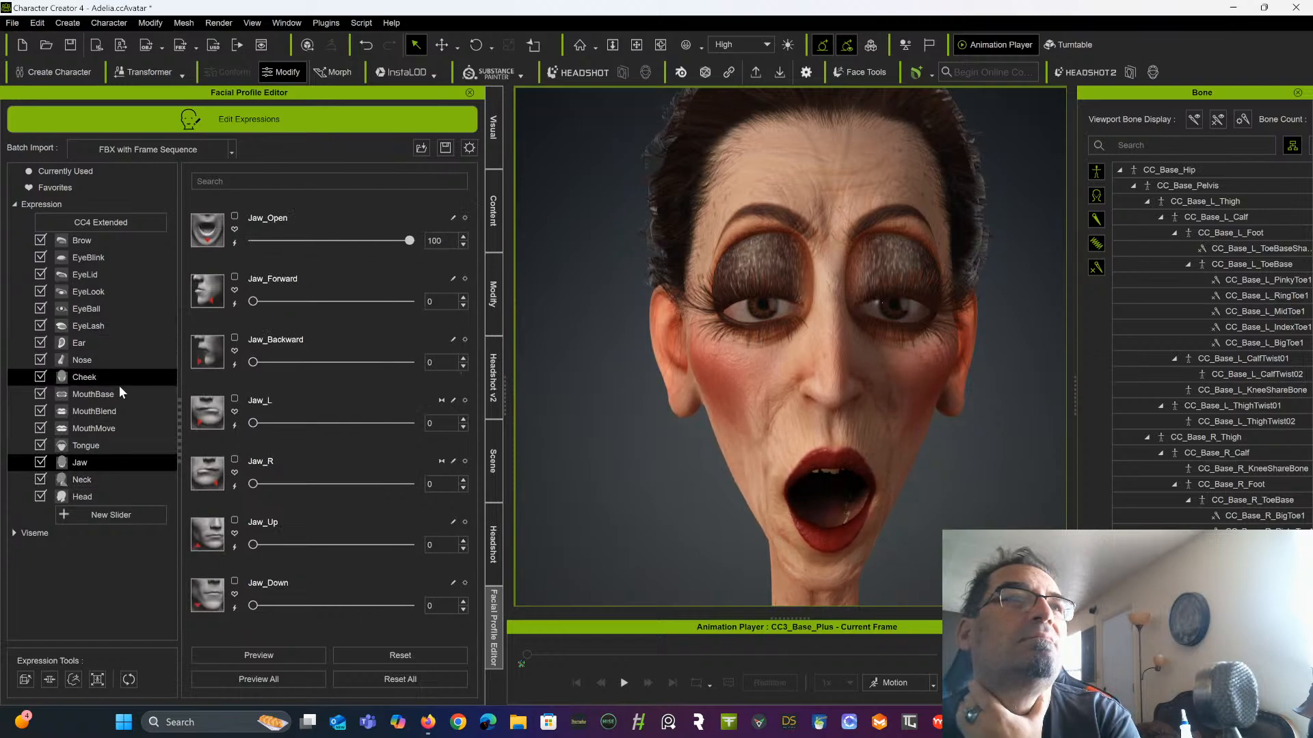
pyautogui.click(112, 430)
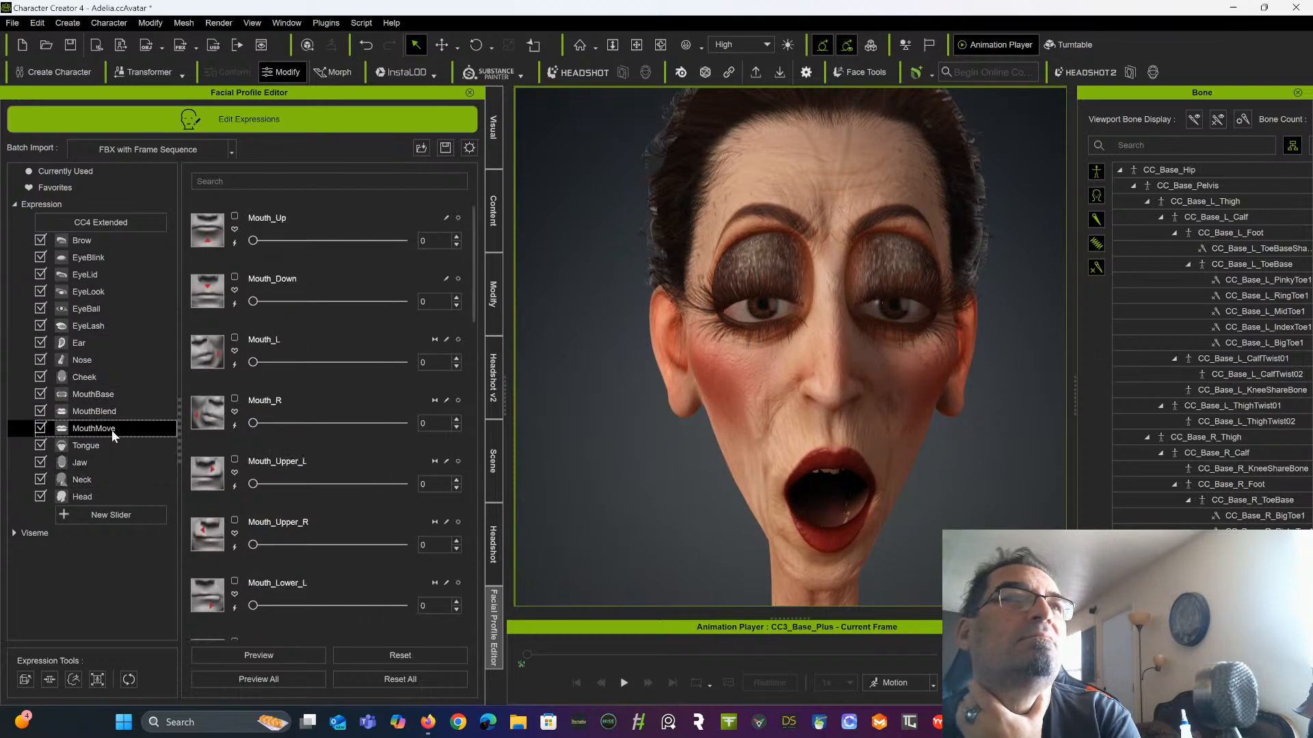
pyautogui.scroll(-15, 334, 484)
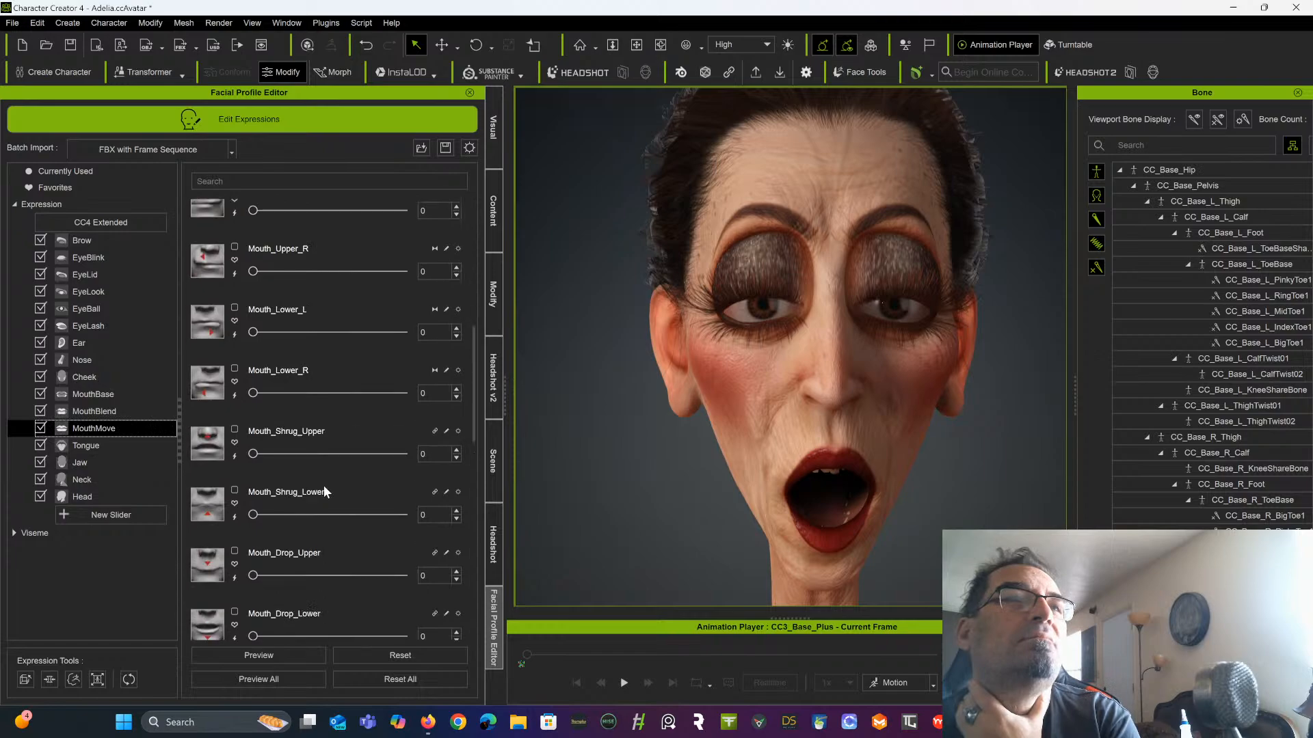
pyautogui.scroll(-1, 312, 503)
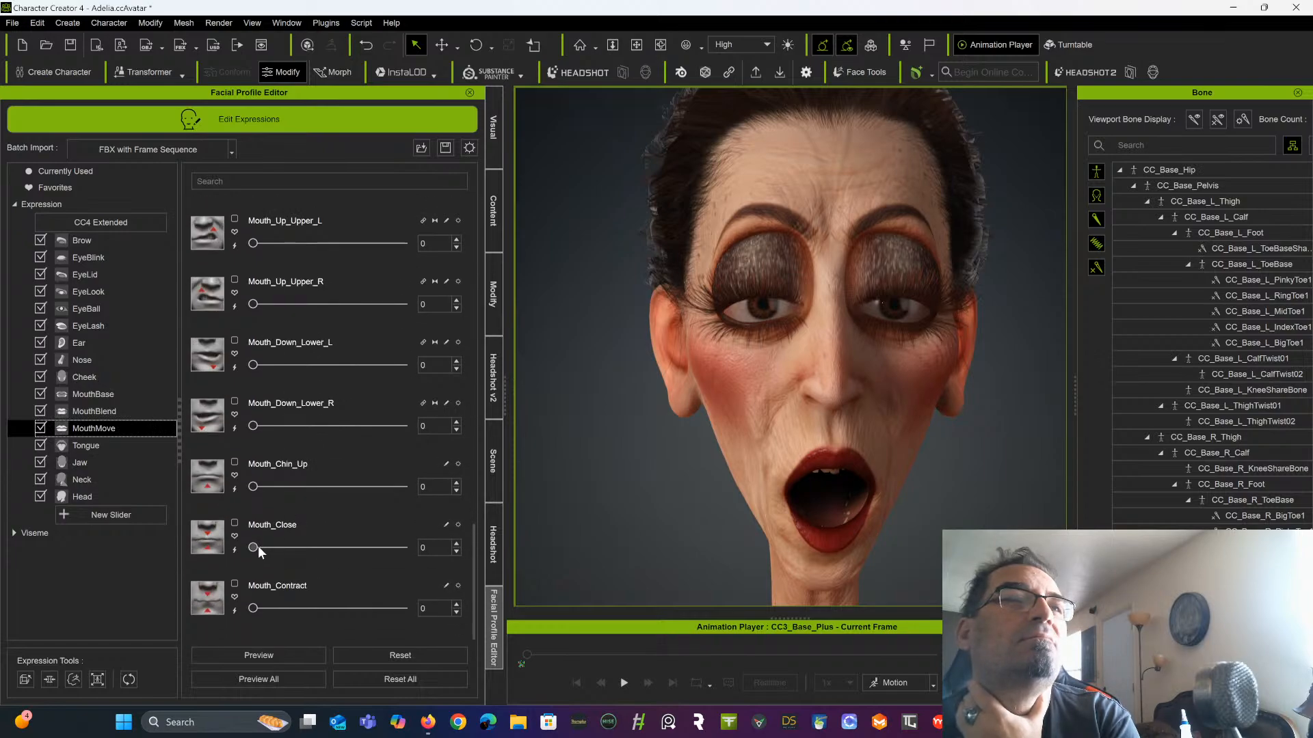
pyautogui.moveTo(258, 546); pyautogui.dragTo(407, 523)
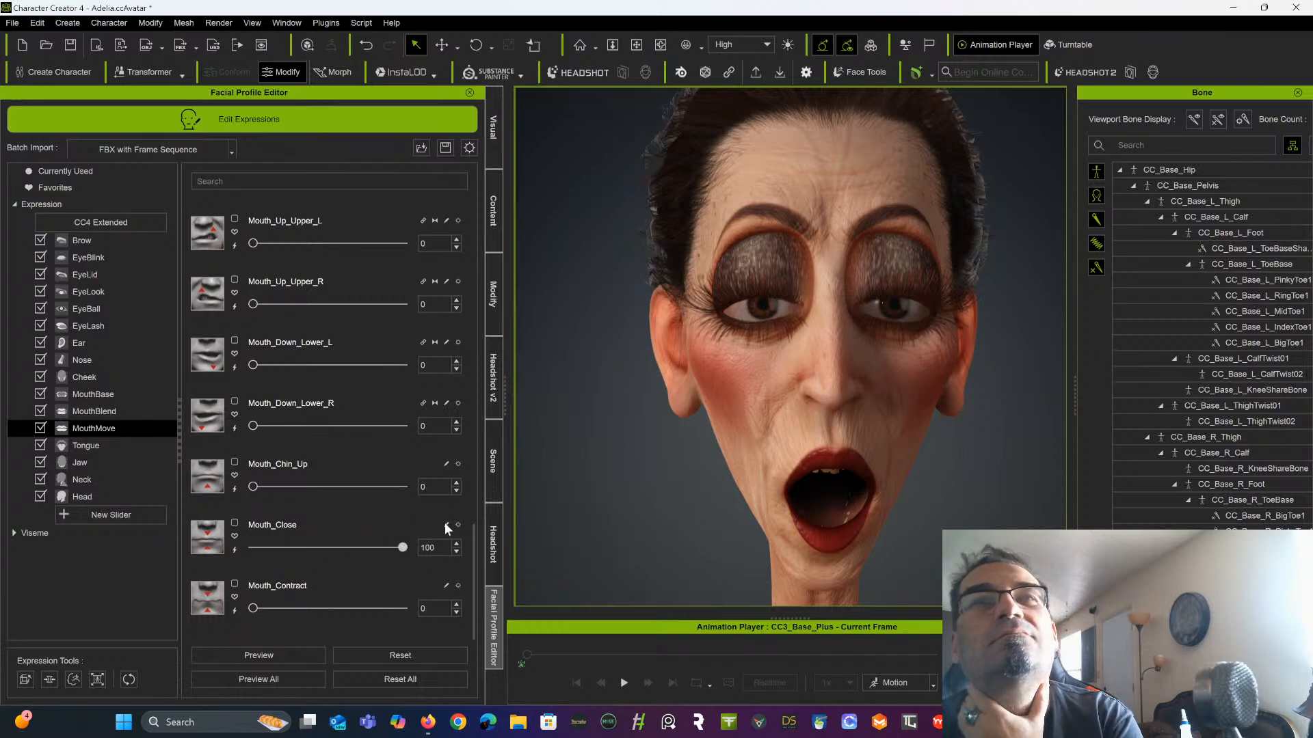
pyautogui.moveTo(402, 506); pyautogui.dragTo(198, 499)
pyautogui.moveTo(255, 608); pyautogui.dragTo(204, 575)
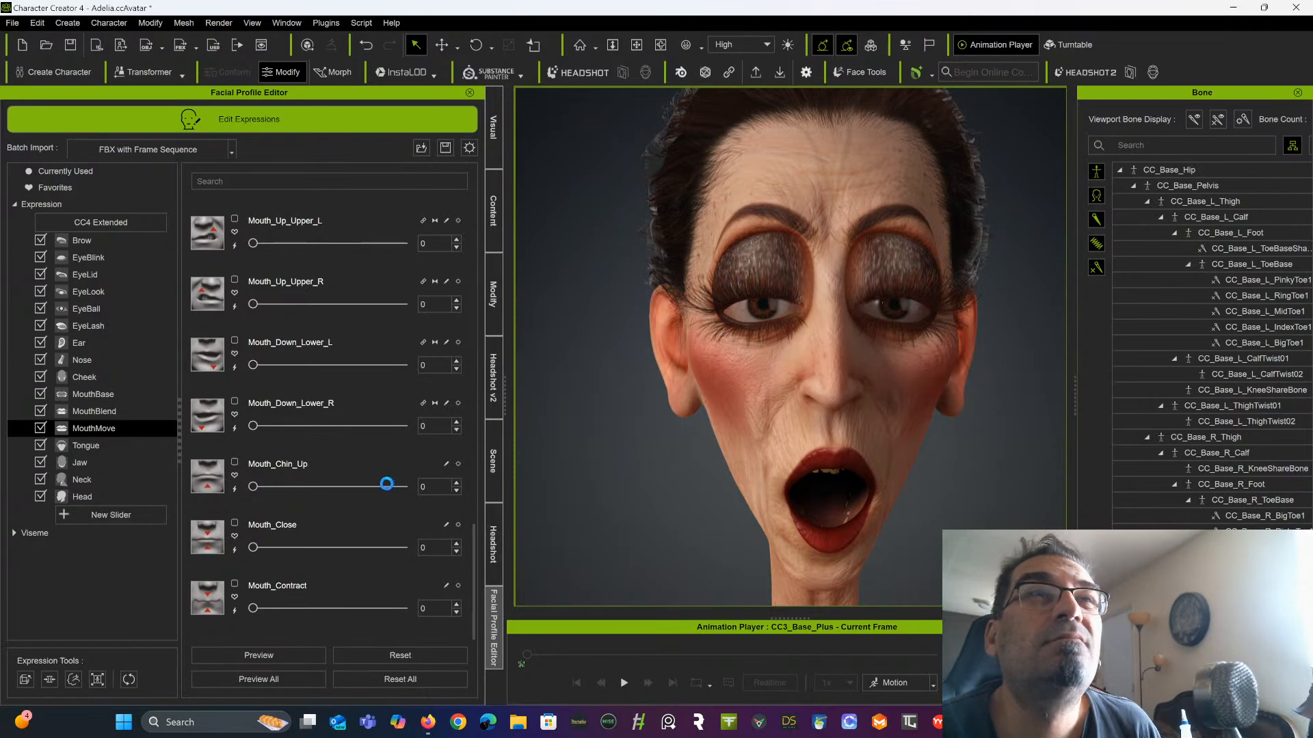
# Test Mouth_Close at 100 with the jaw closed and return it to 0
pyautogui.scroll(10, 385, 482)
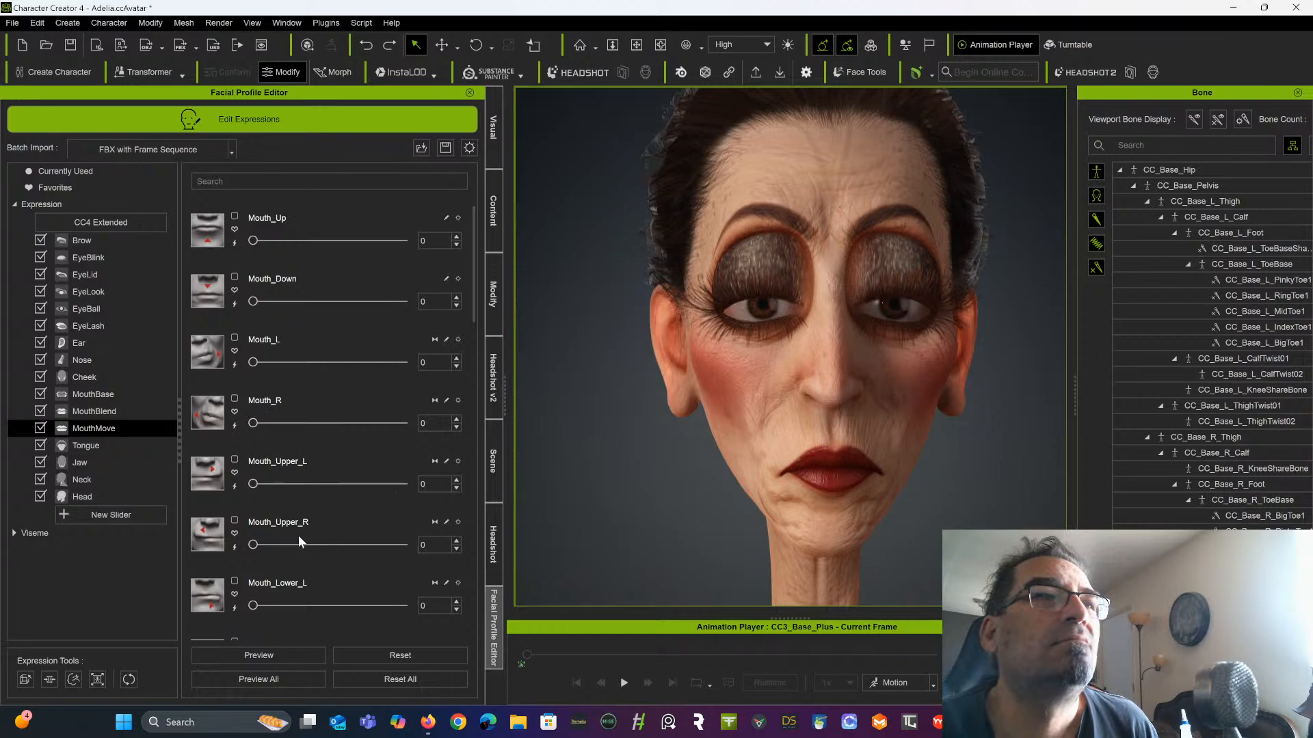
pyautogui.scroll(-3, 296, 544)
pyautogui.scroll(-8, 291, 551)
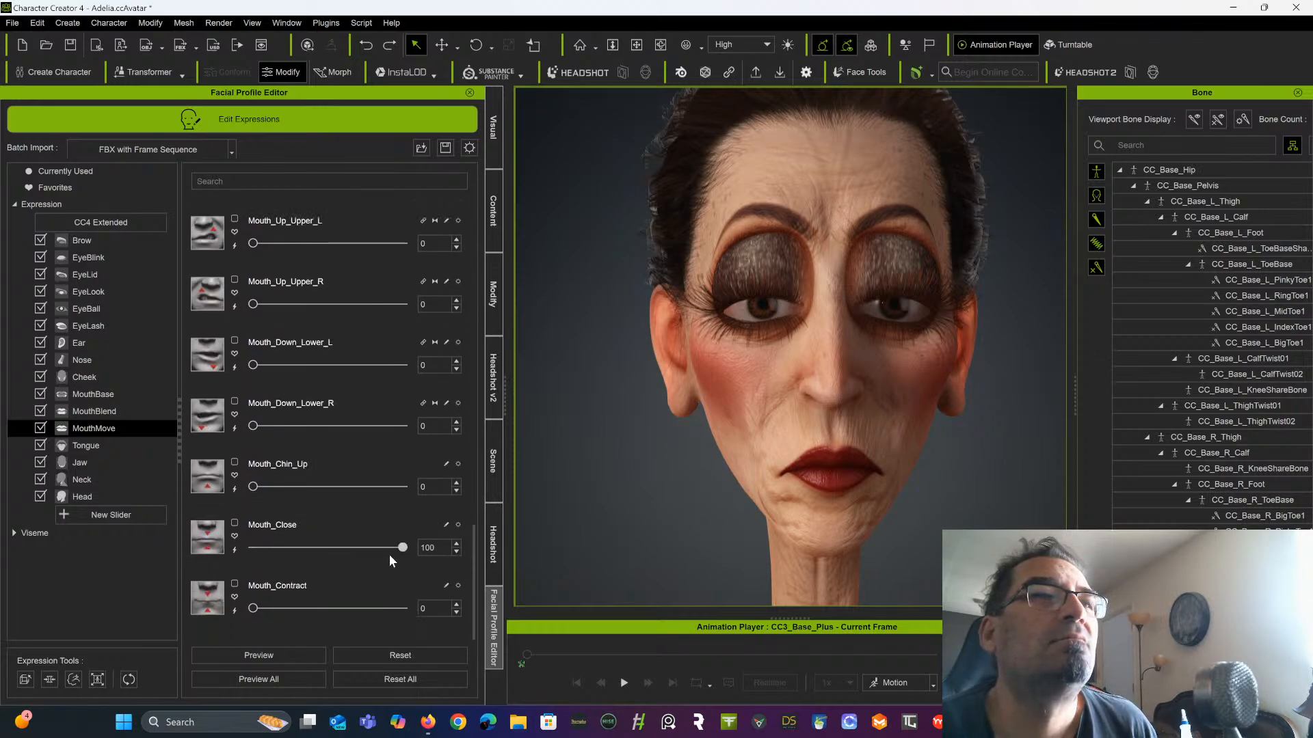
pyautogui.moveTo(401, 547); pyautogui.dragTo(227, 555)
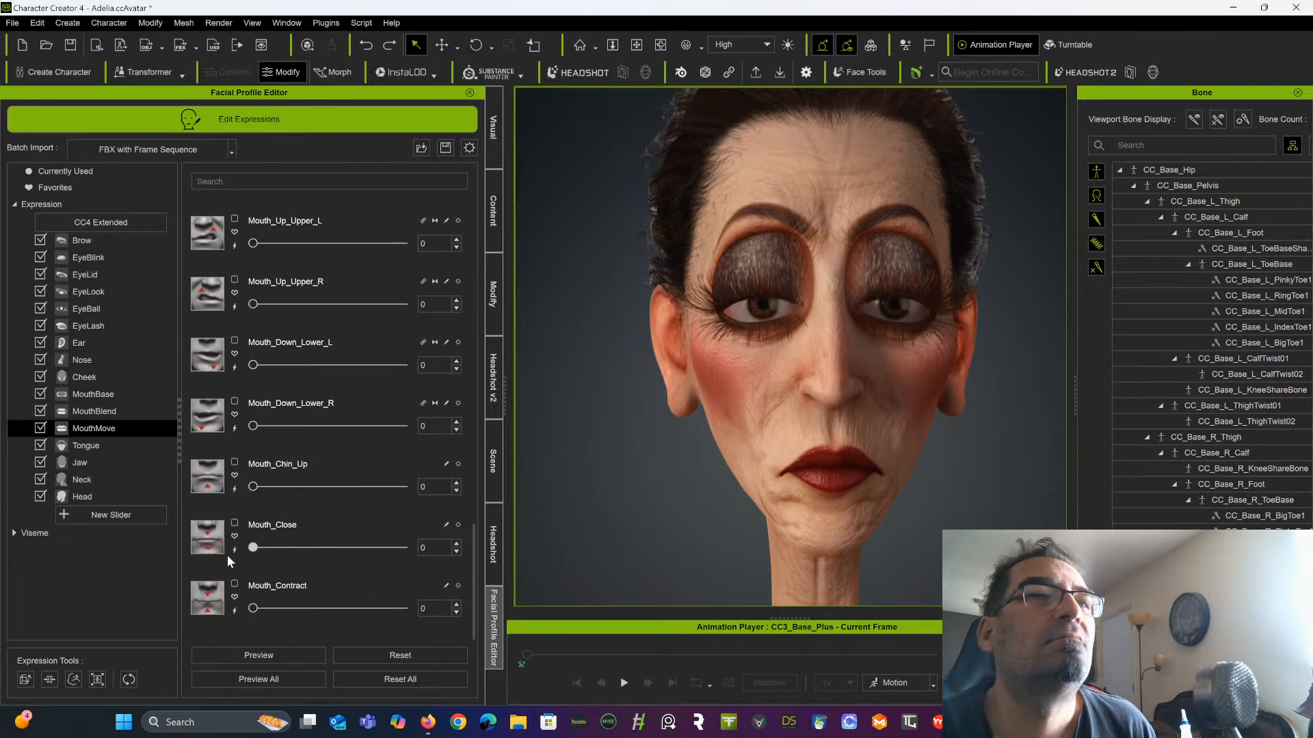
# Try to redefine the Mouth_Close expression using Current Morph as the target morph, and dismiss the slider editor
pyautogui.click(446, 526)
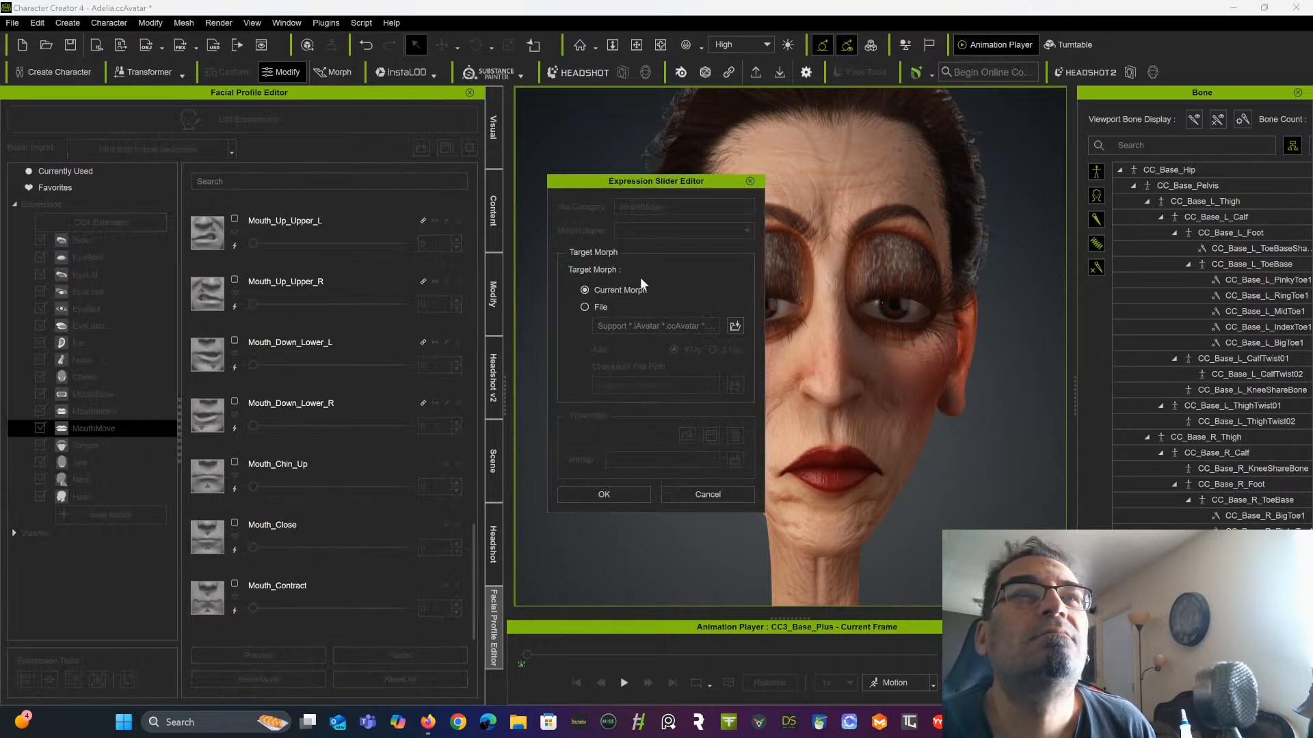
pyautogui.click(602, 497)
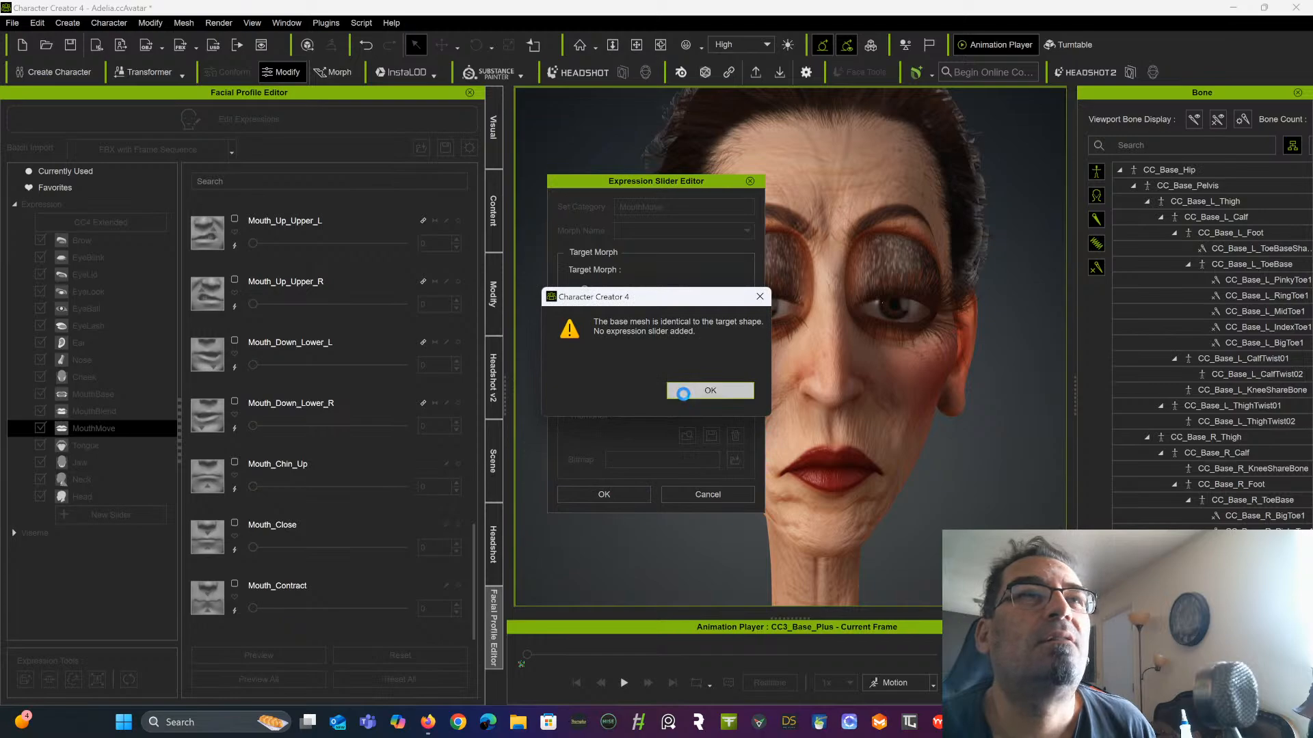
pyautogui.click(686, 392)
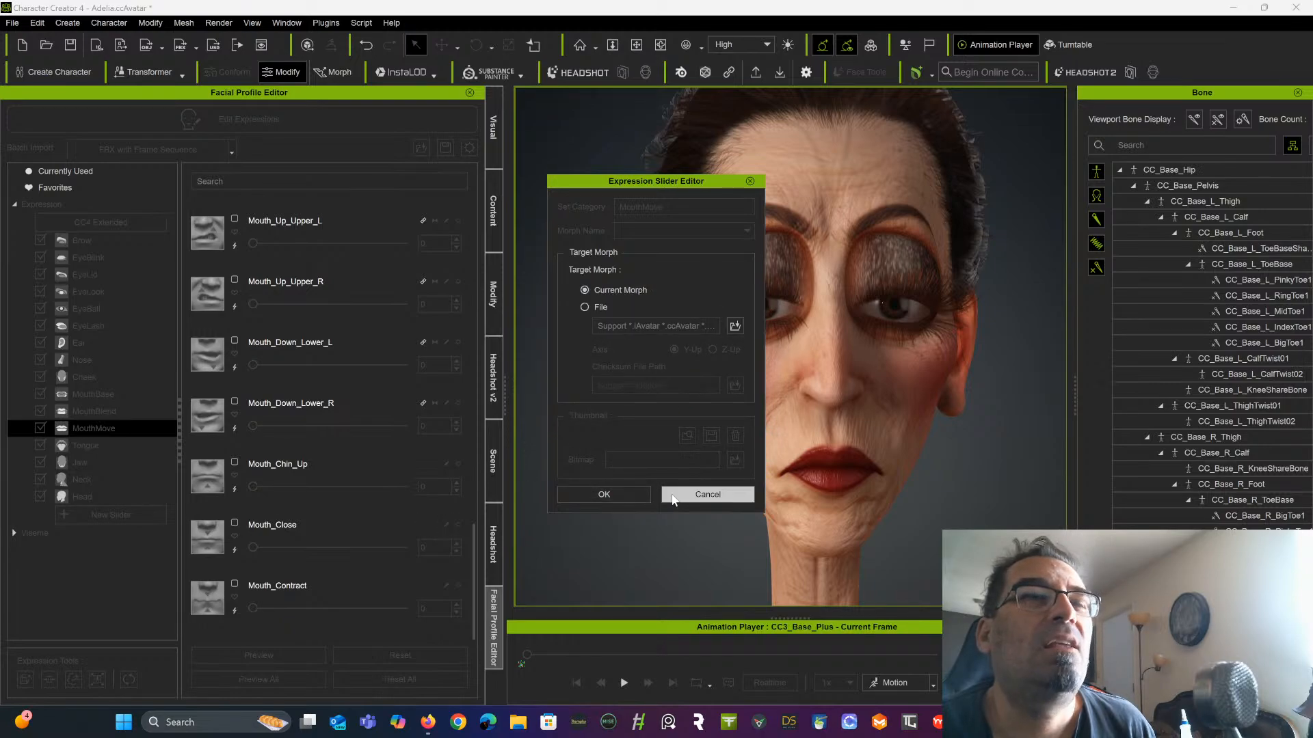
pyautogui.click(707, 495)
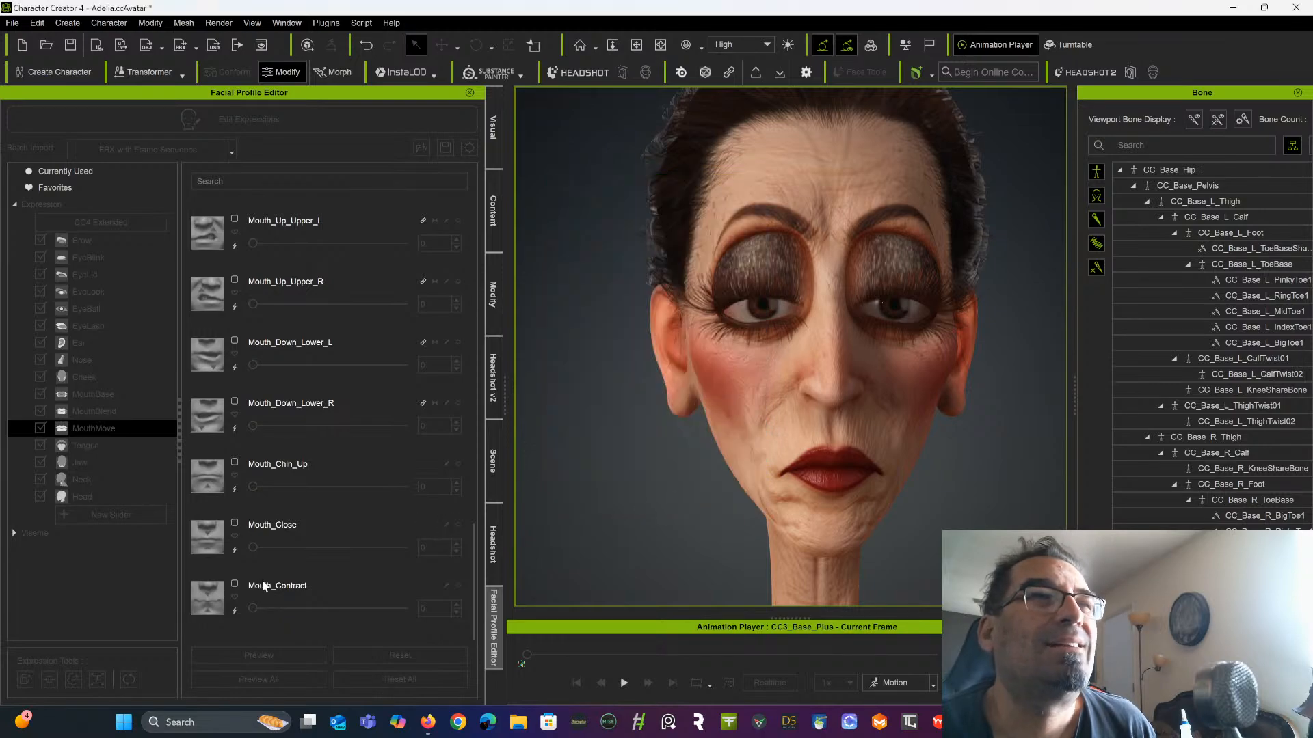
# Try to overwrite Mouth_Close directly with the current shape, and check its slider again, leaving it at 0
pyautogui.click(234, 551)
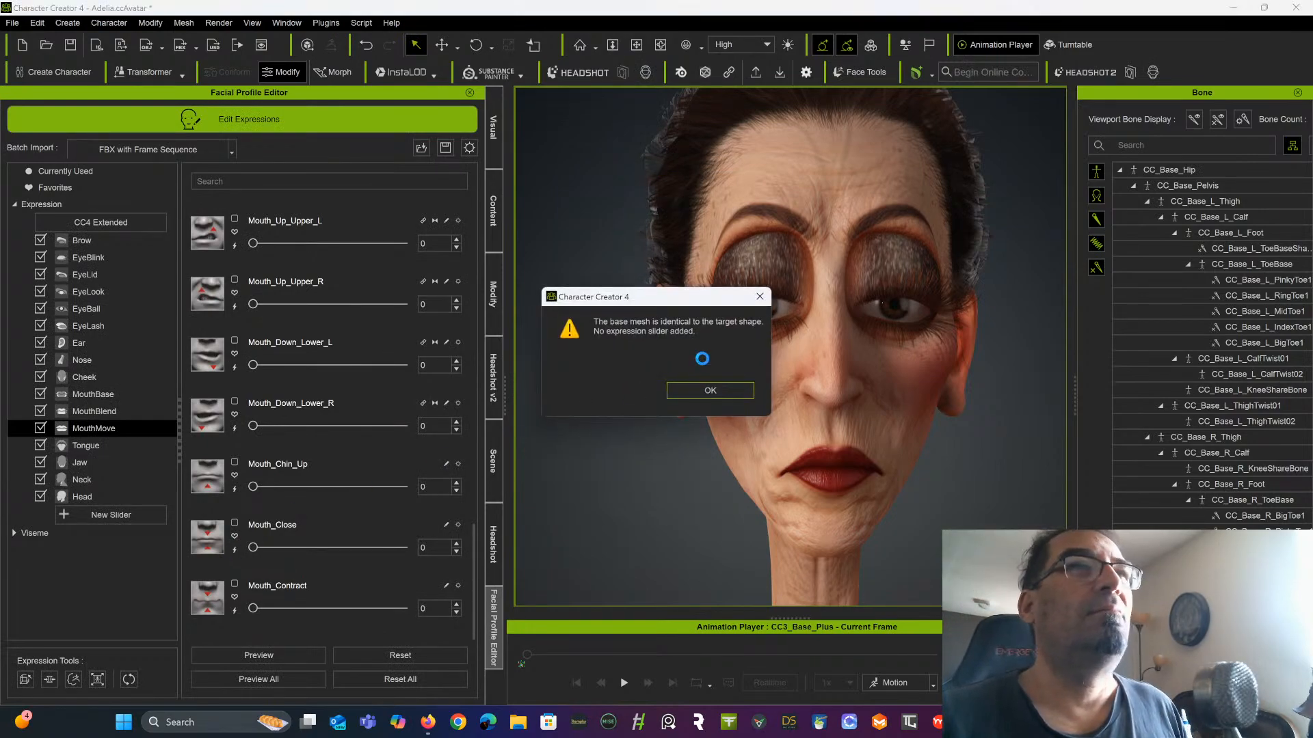
pyautogui.click(698, 391)
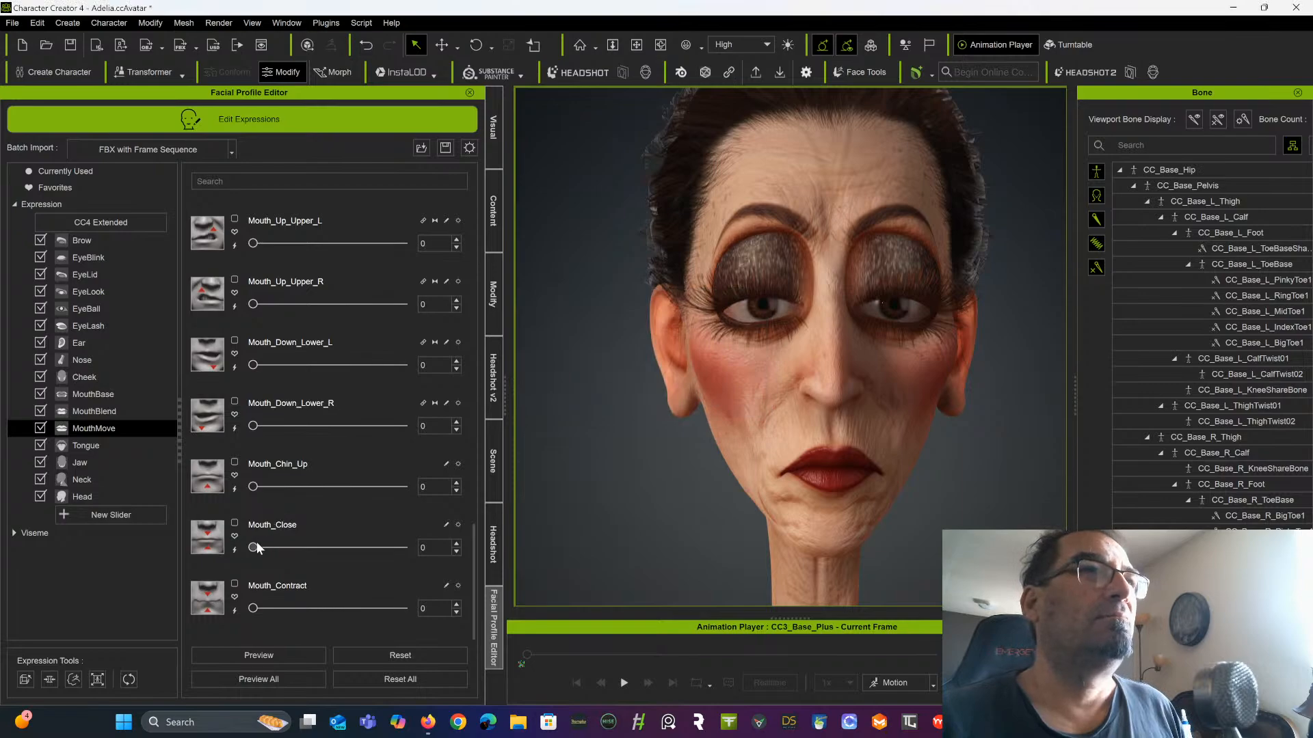
pyautogui.moveTo(255, 546)
pyautogui.mouseDown()
pyautogui.moveTo(455, 537)
pyautogui.moveTo(251, 545)
pyautogui.mouseUp()
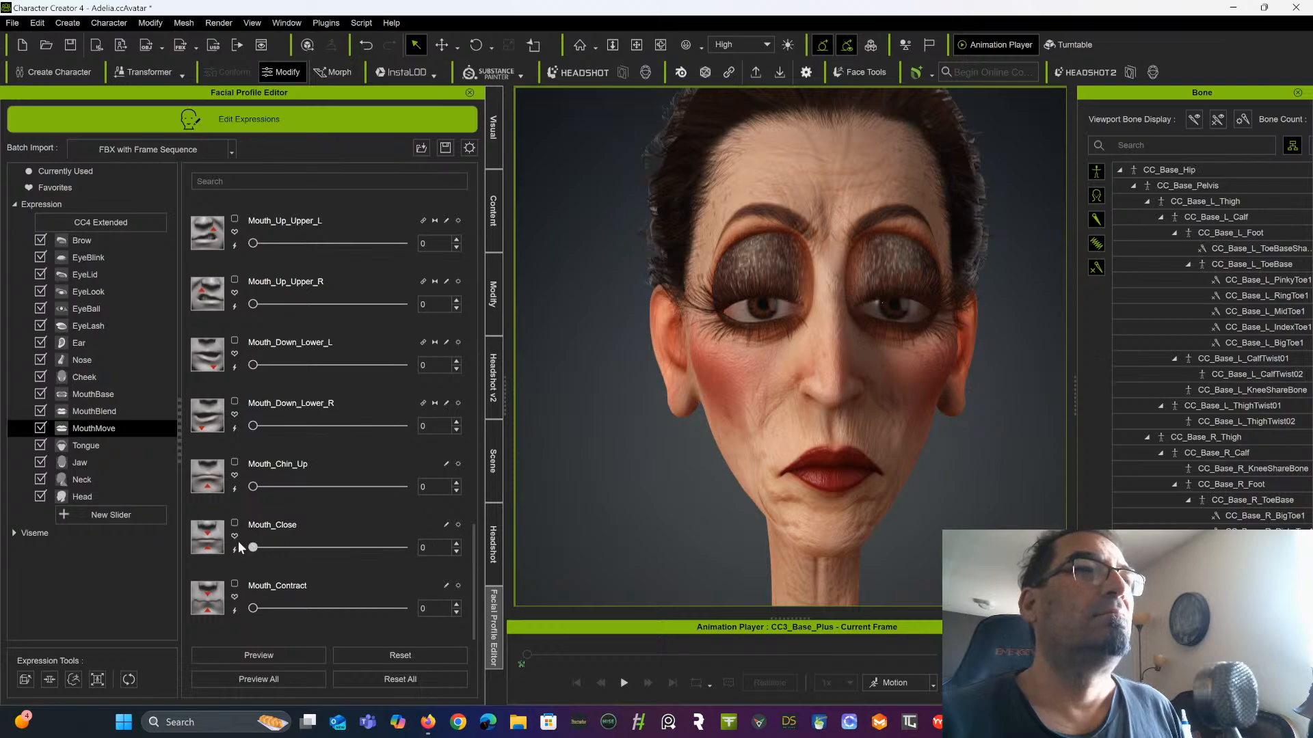
# Set Jaw_Open to 100 and test the Mouth_Close expression with the open jaw, returning its slider to 0
pyautogui.moveTo(253, 608)
pyautogui.mouseDown()
pyautogui.moveTo(364, 606)
pyautogui.moveTo(253, 609)
pyautogui.mouseUp()
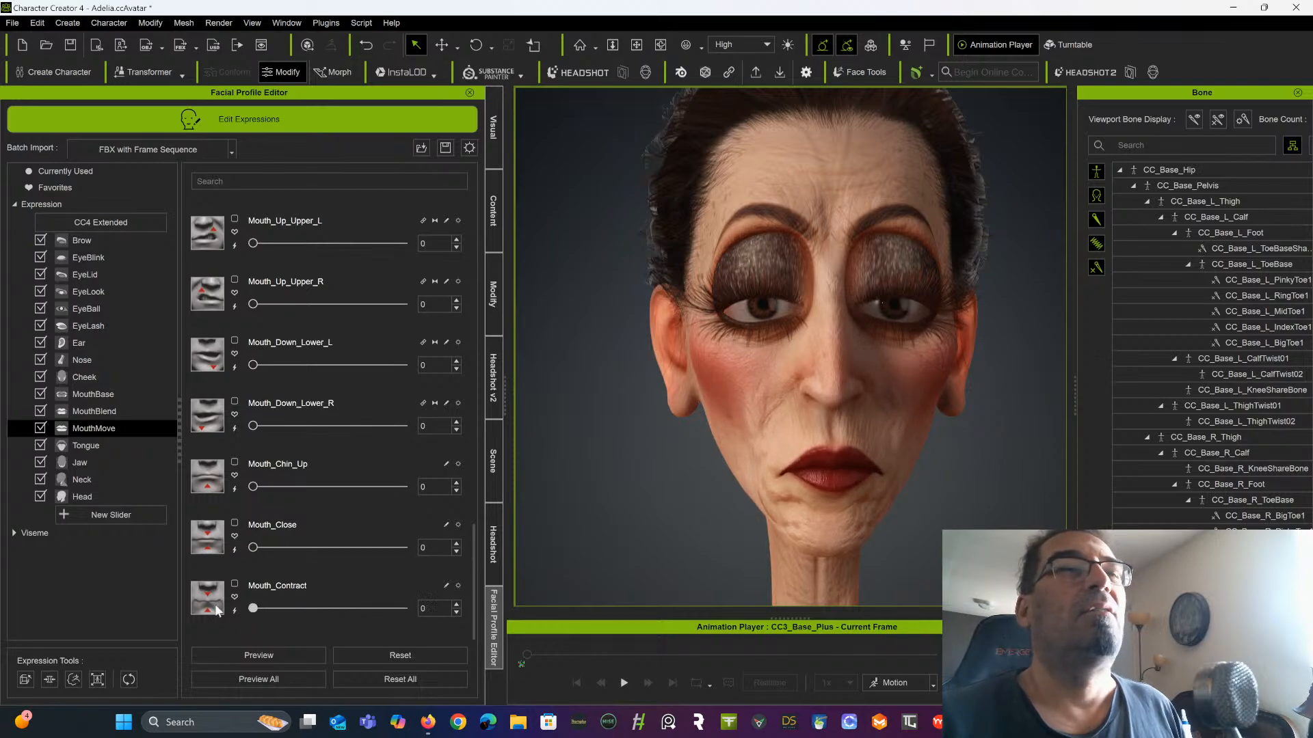
pyautogui.click(101, 465)
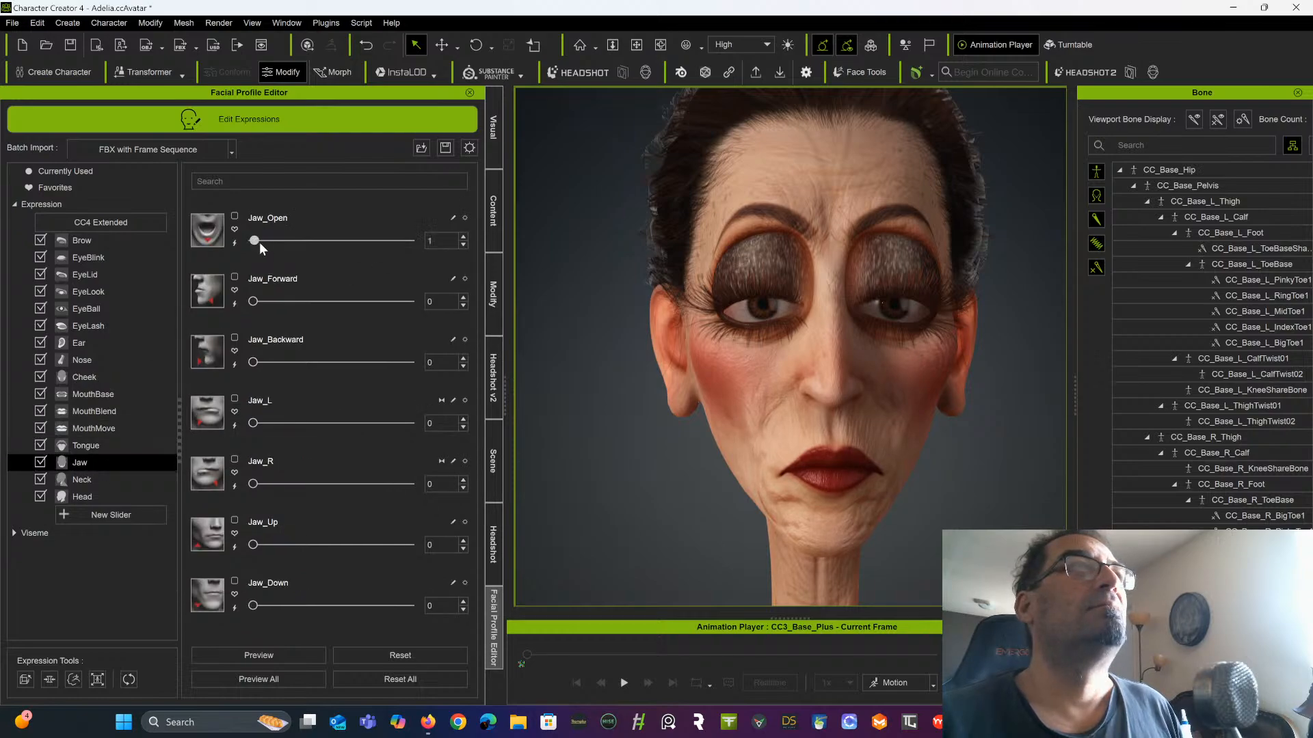
pyautogui.moveTo(257, 242); pyautogui.dragTo(466, 261)
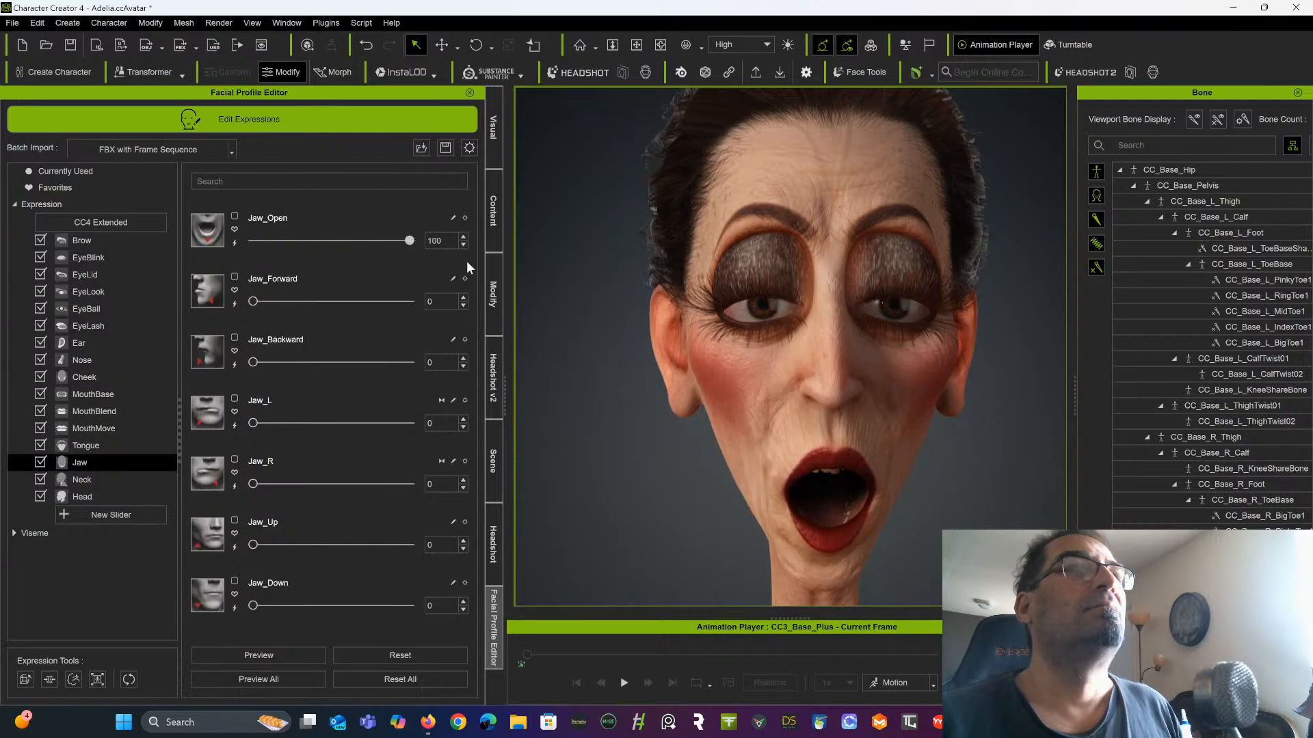
pyautogui.click(121, 429)
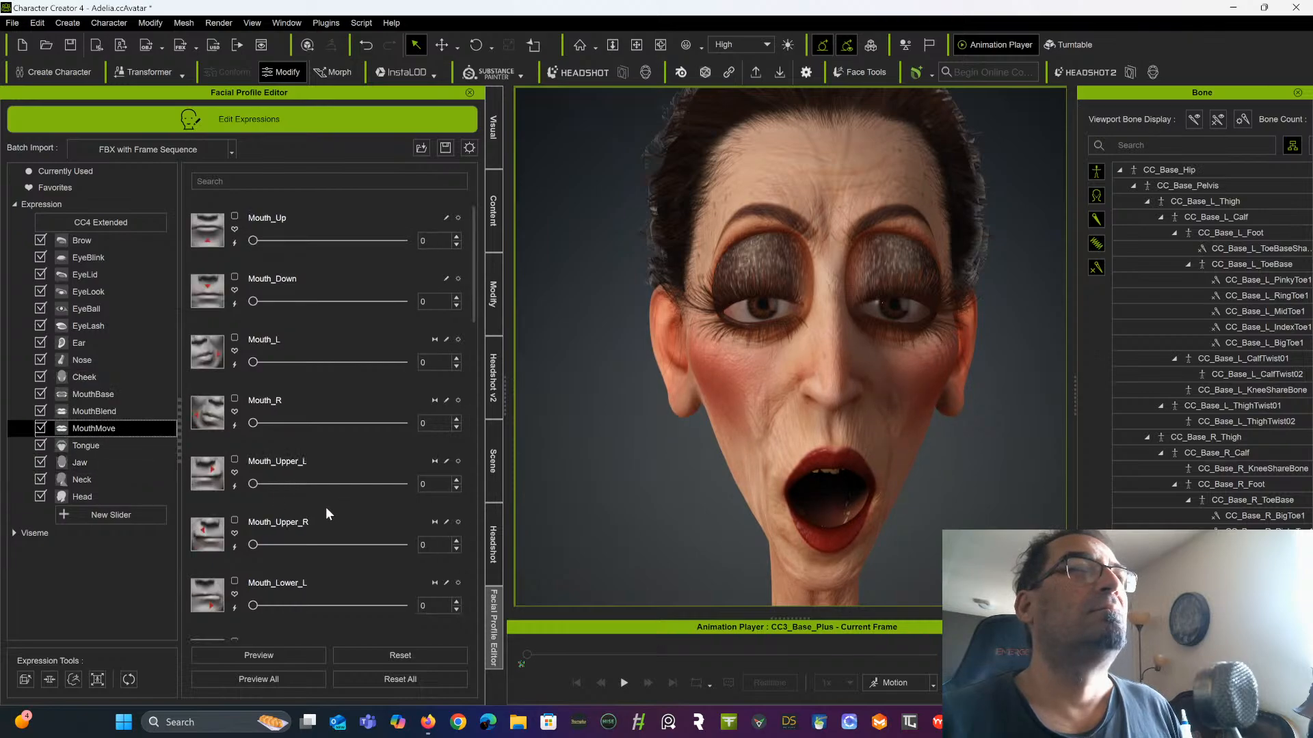
pyautogui.scroll(-10, 273, 537)
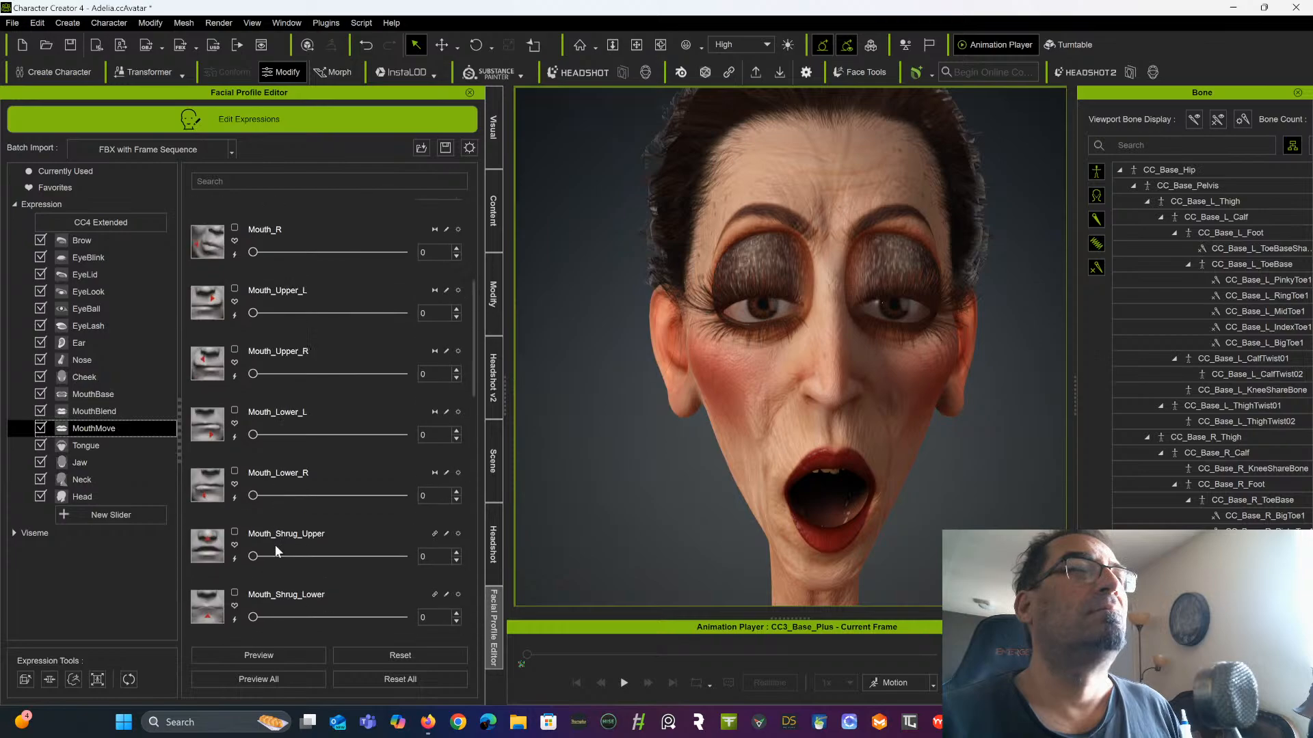
pyautogui.scroll(-3, 256, 560)
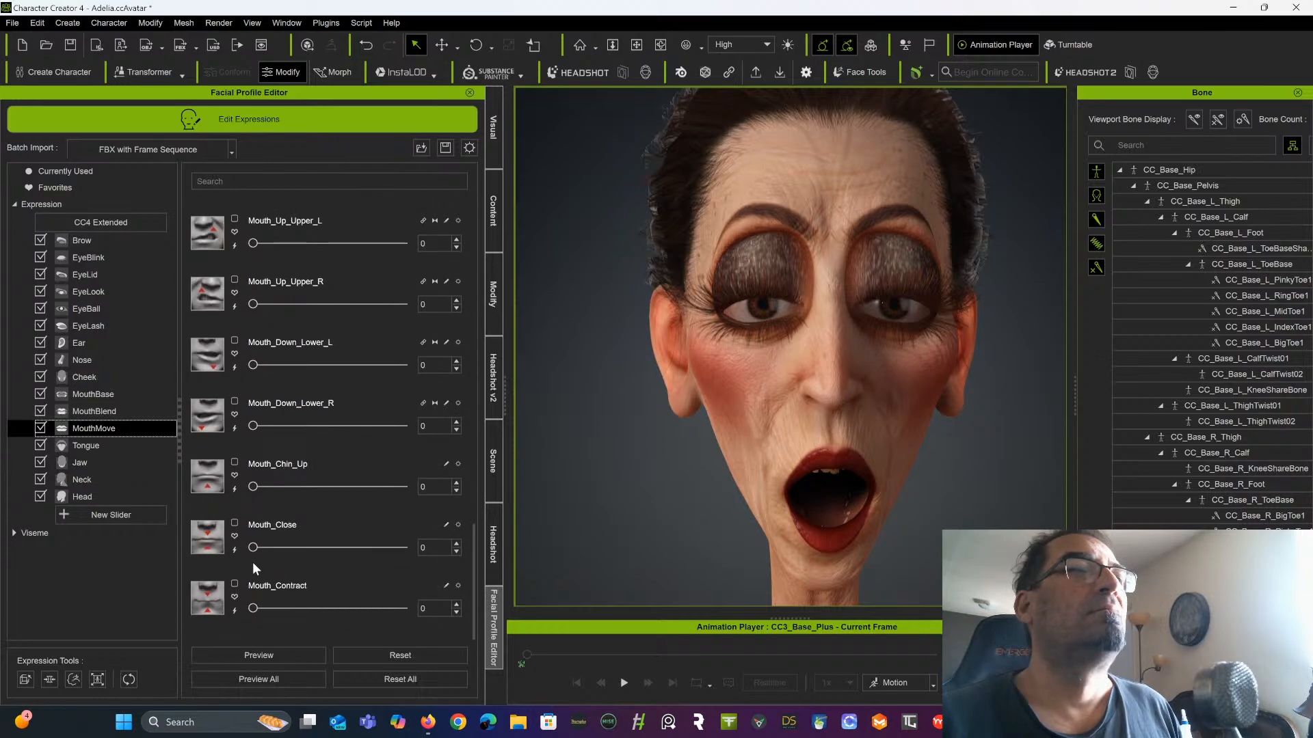
pyautogui.moveTo(253, 548); pyautogui.dragTo(195, 568)
# Undo the last changes to Mouth_Close and set its slider to 82 with the jaw open
pyautogui.press('z')
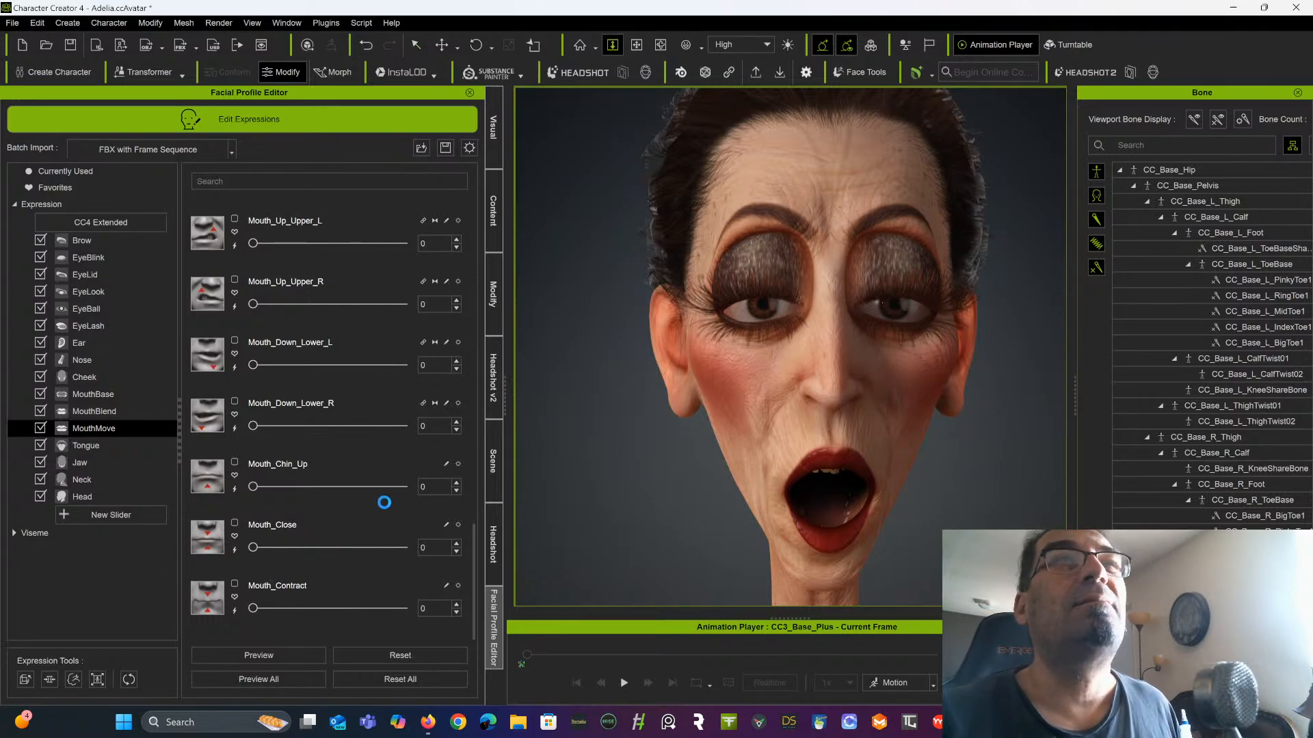
pyautogui.scroll(10, 381, 501)
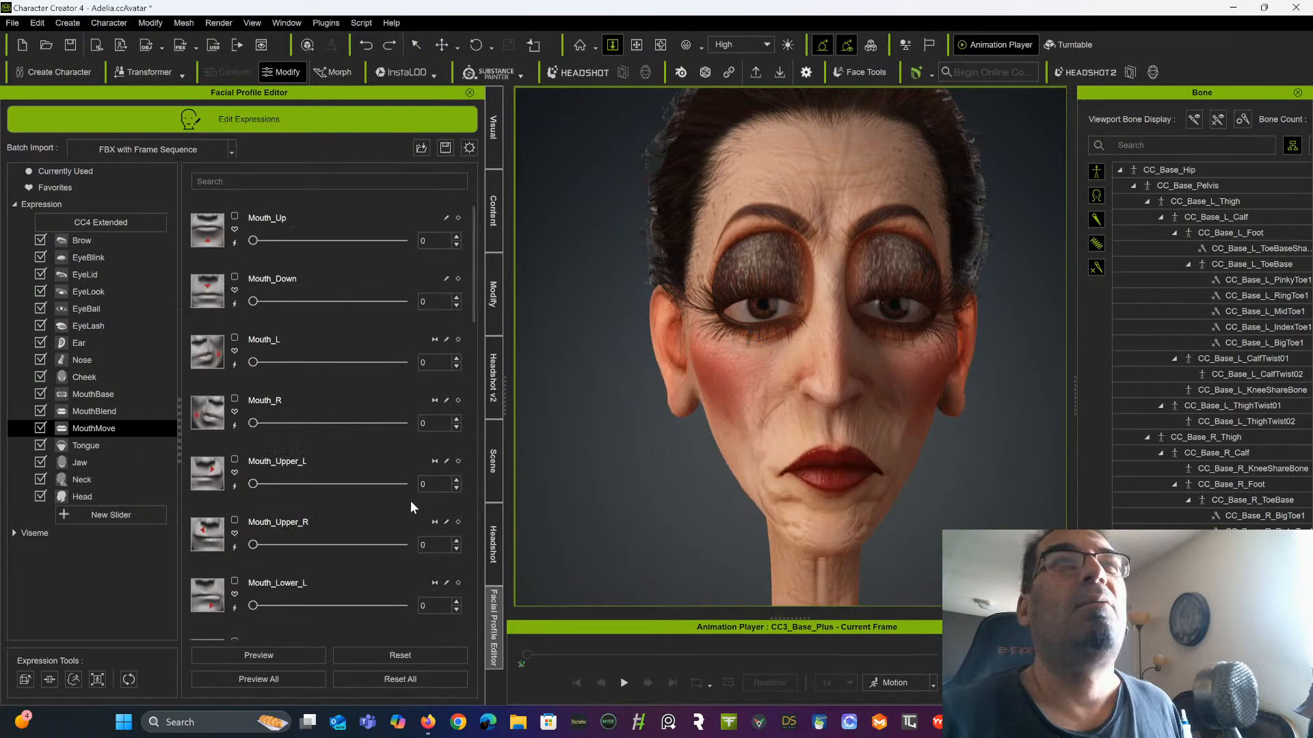
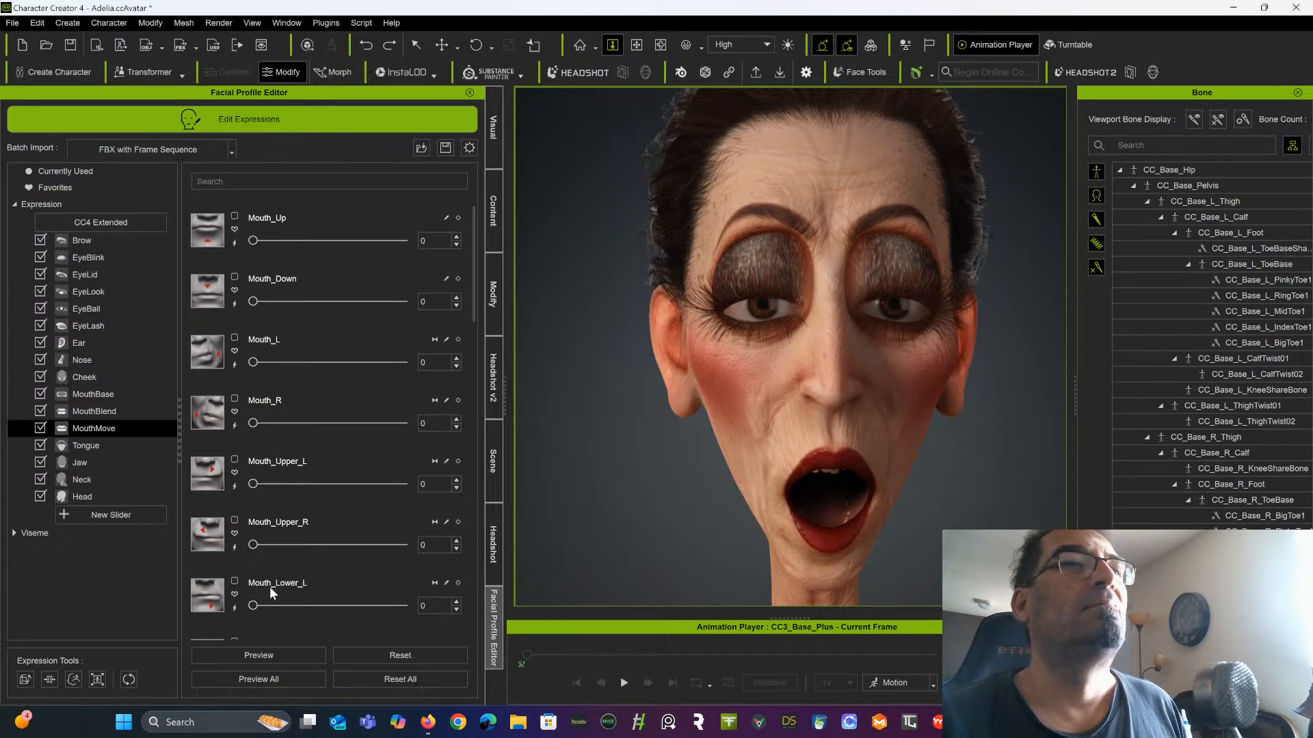
pyautogui.scroll(-4, 318, 559)
pyautogui.scroll(-7, 319, 559)
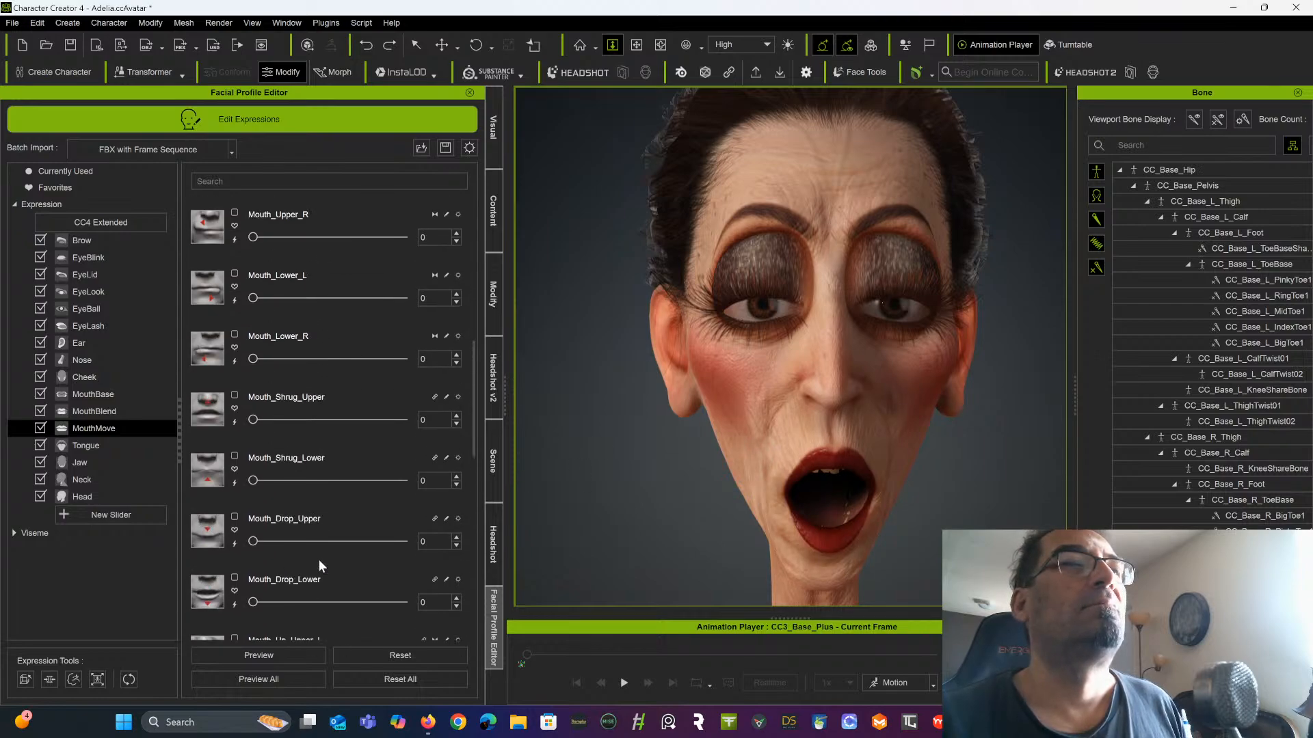
pyautogui.scroll(-1, 318, 567)
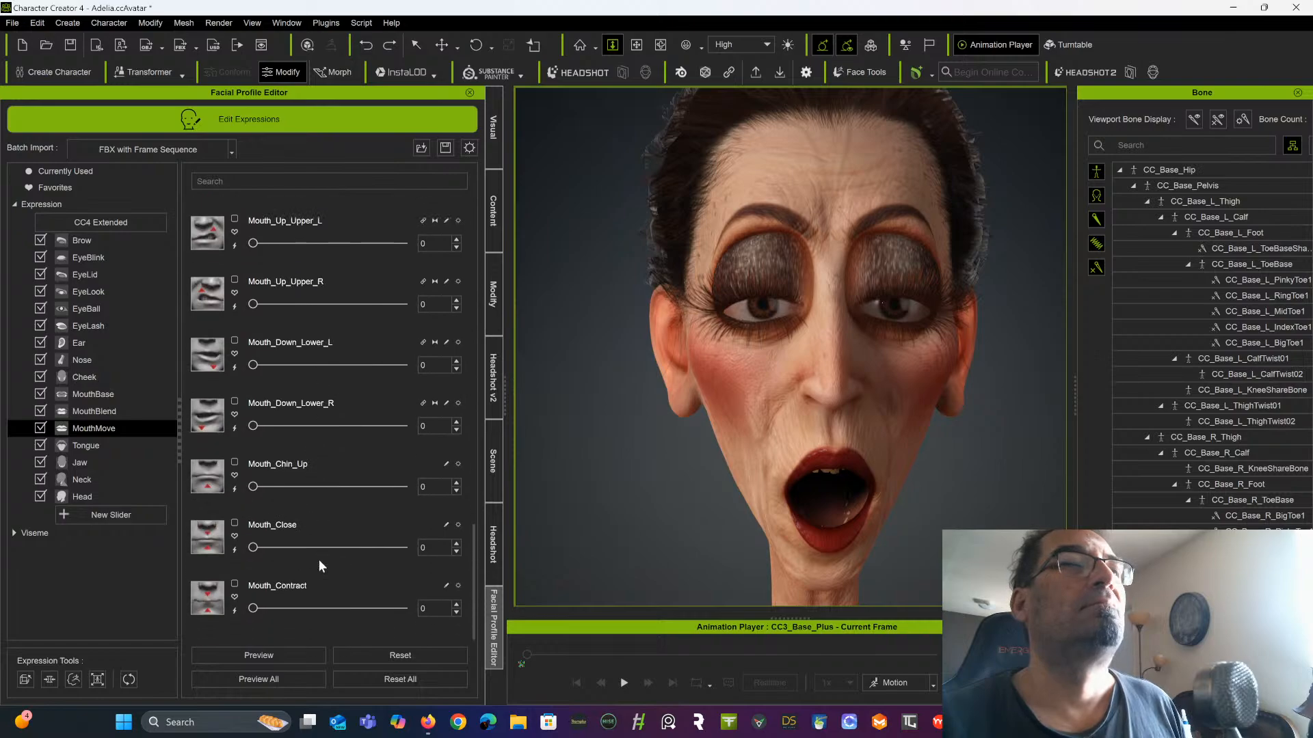
pyautogui.moveTo(253, 548); pyautogui.dragTo(378, 547)
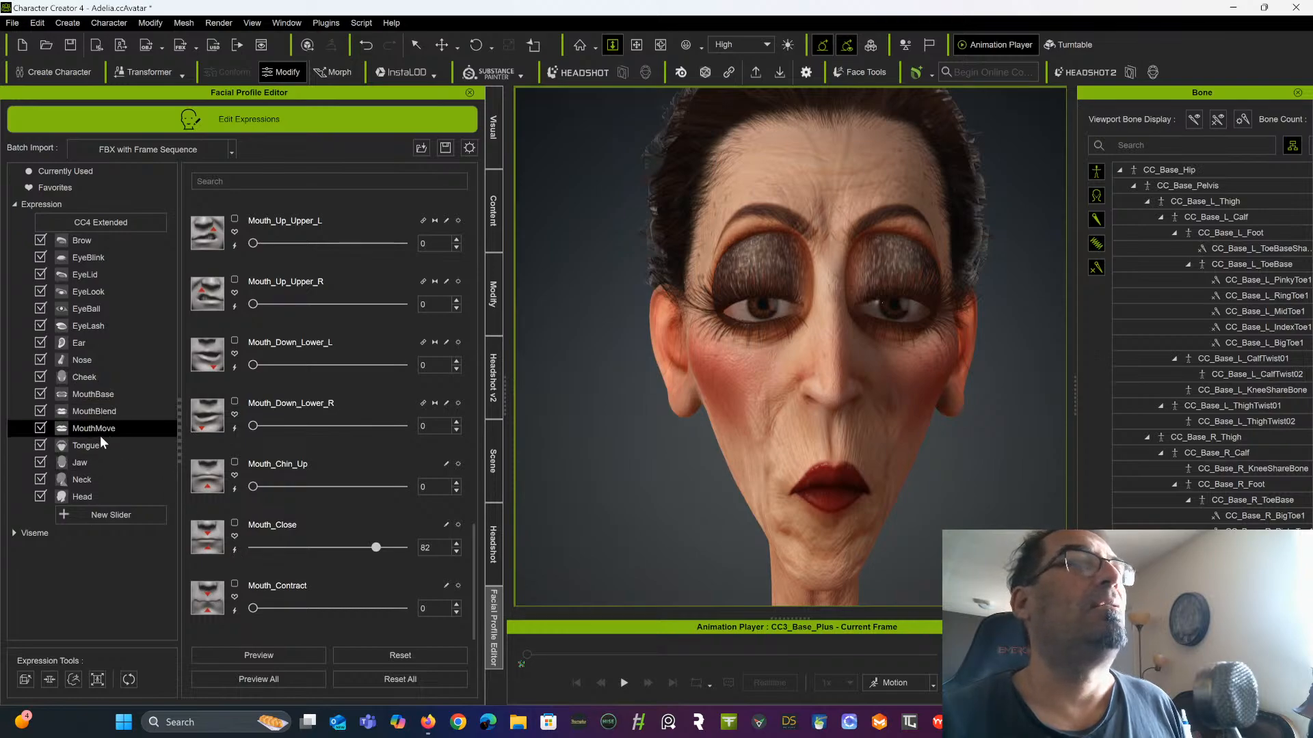
# Return Jaw_Open to 0, try to overwrite Mouth_Close with the current shape, and set its slider to 0
pyautogui.click(100, 461)
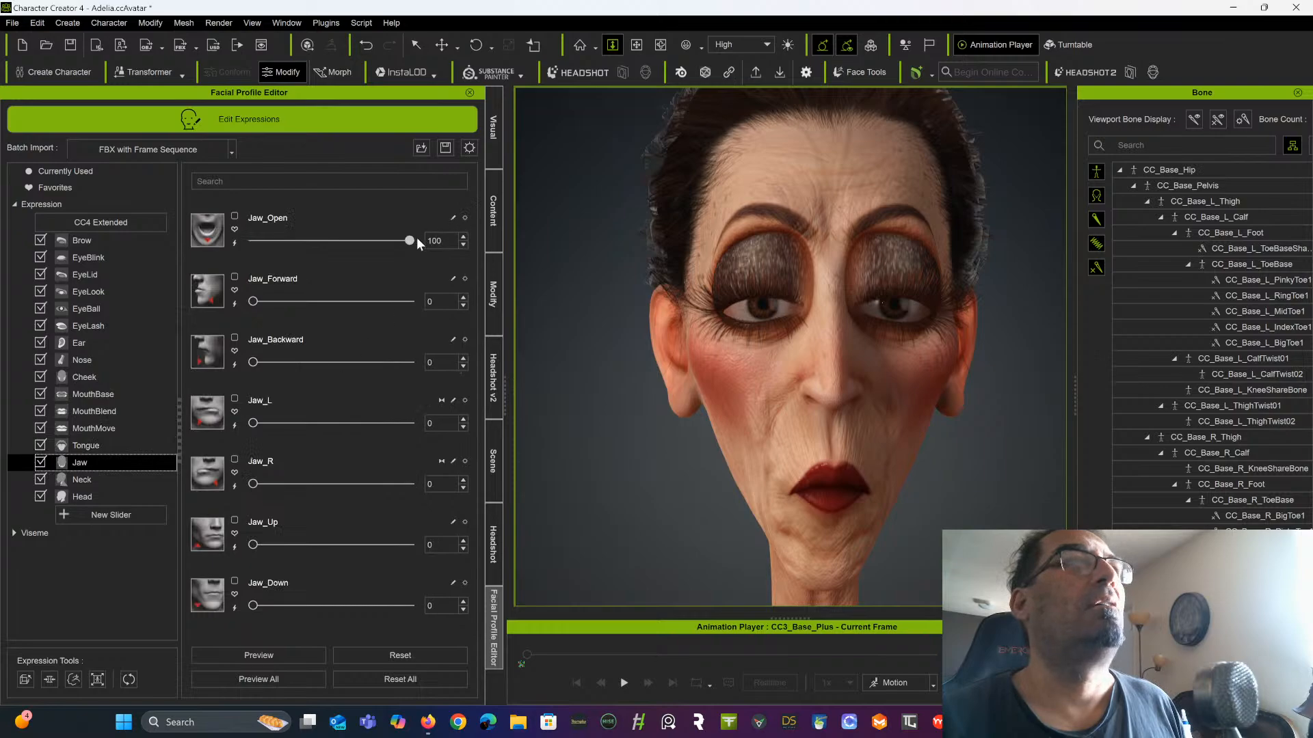
pyautogui.moveTo(410, 240); pyautogui.dragTo(220, 240)
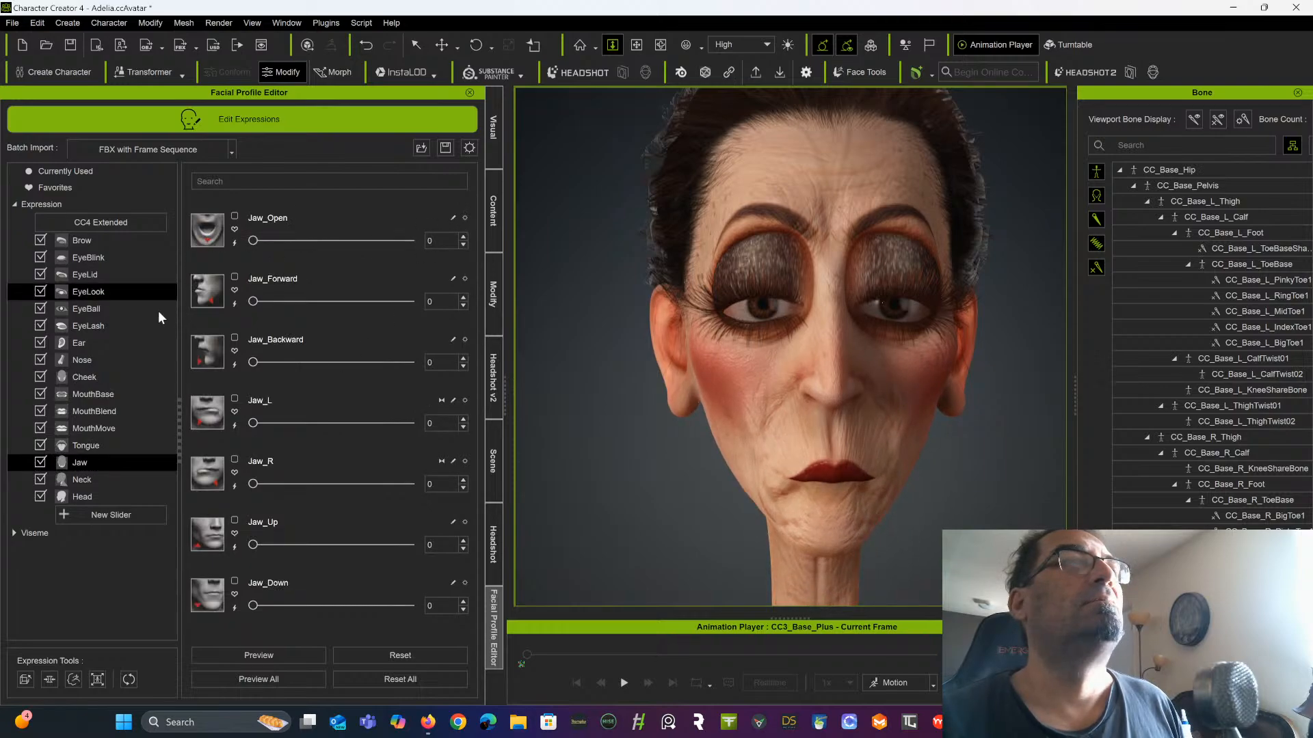
pyautogui.click(101, 428)
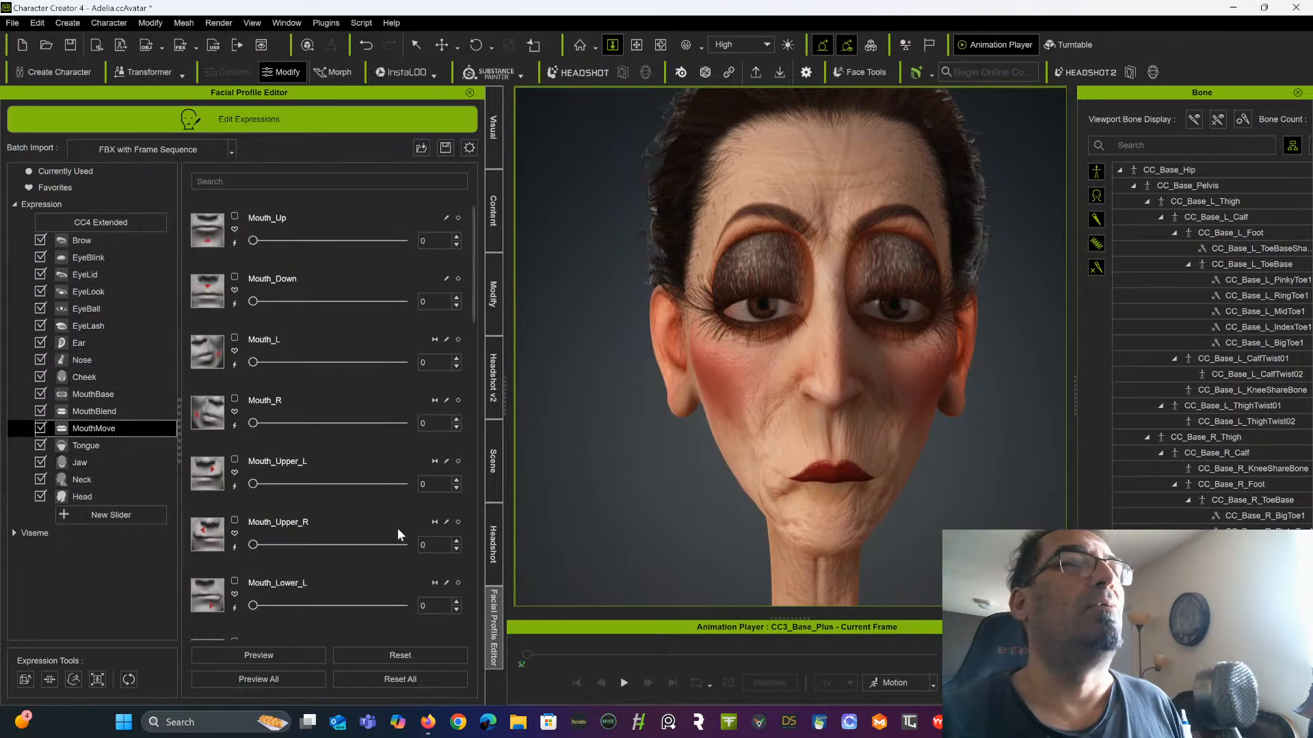
pyautogui.scroll(-7, 395, 527)
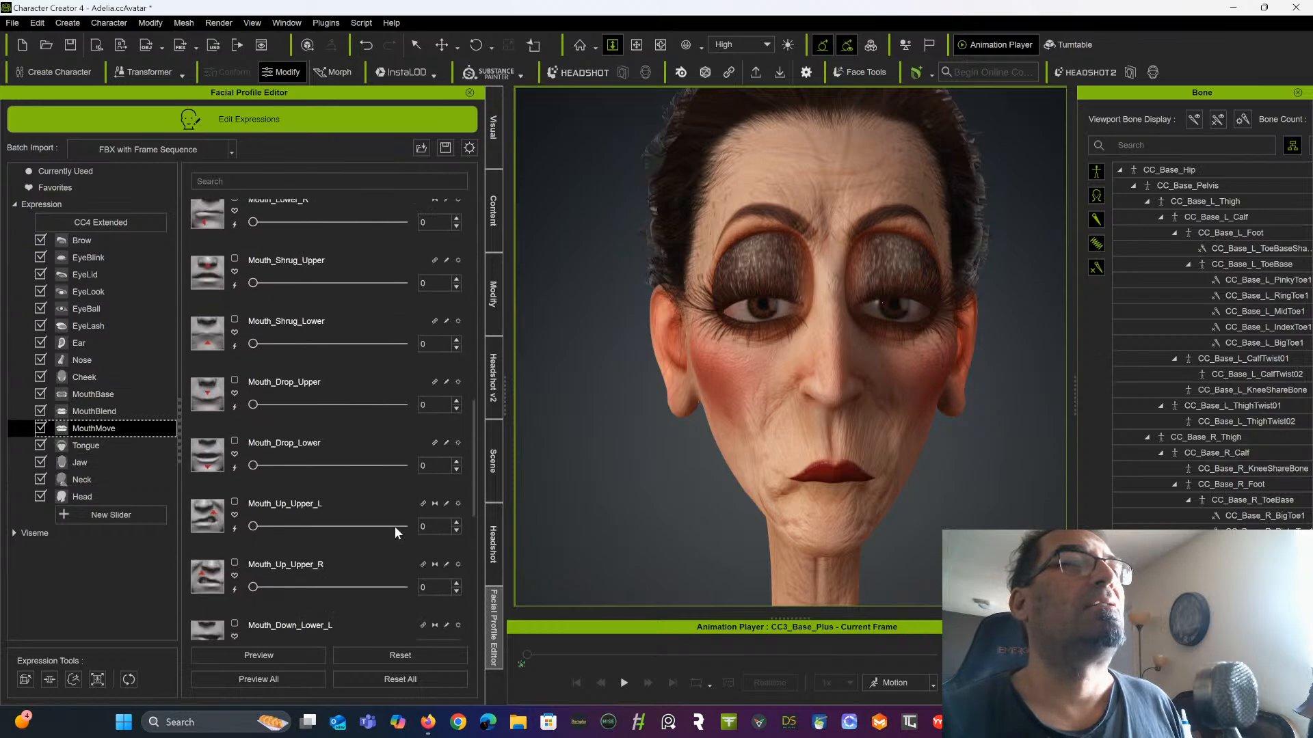
pyautogui.scroll(-5, 395, 527)
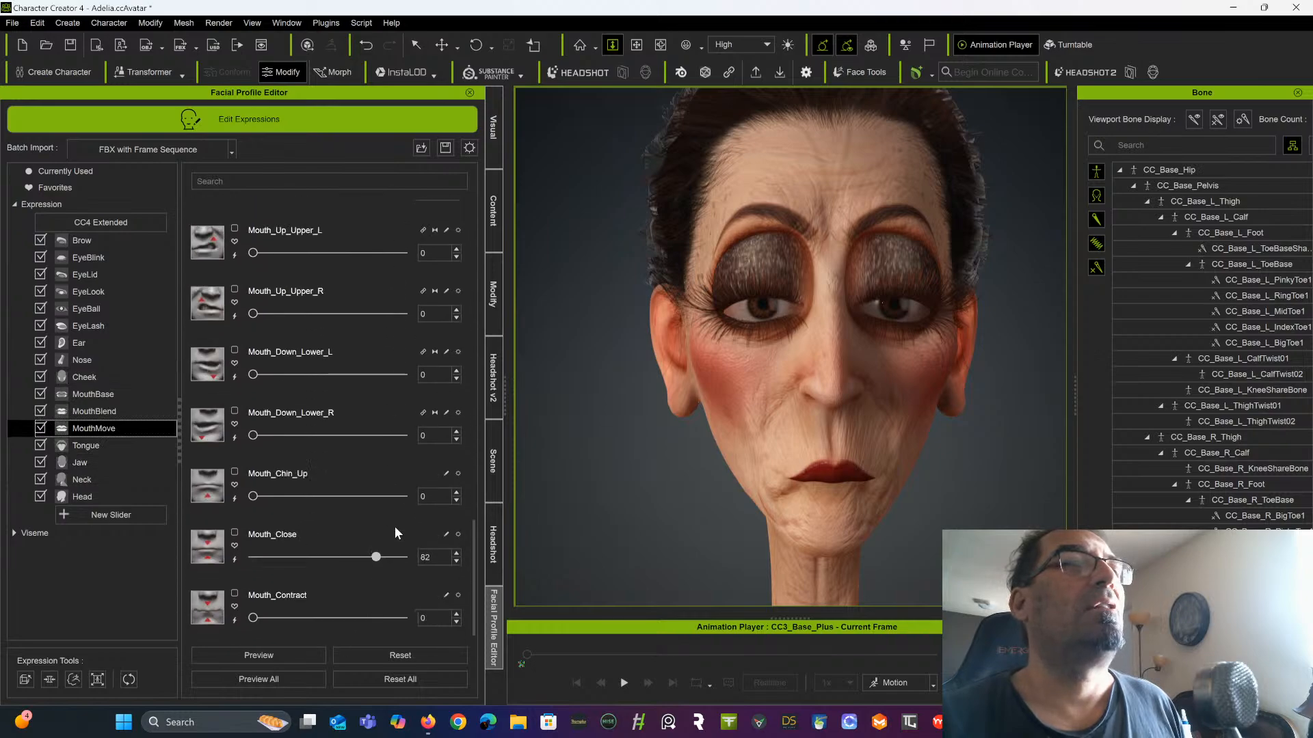
pyautogui.click(234, 548)
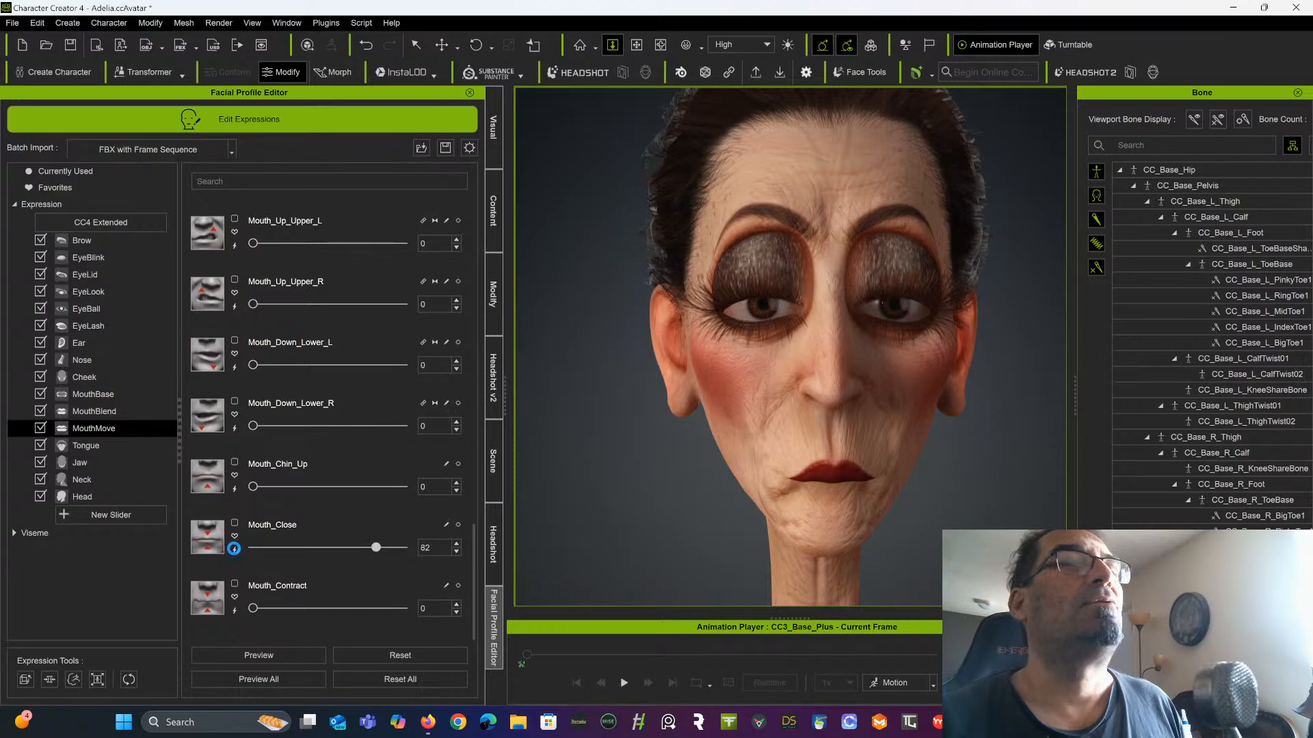
pyautogui.moveTo(374, 548); pyautogui.dragTo(178, 559)
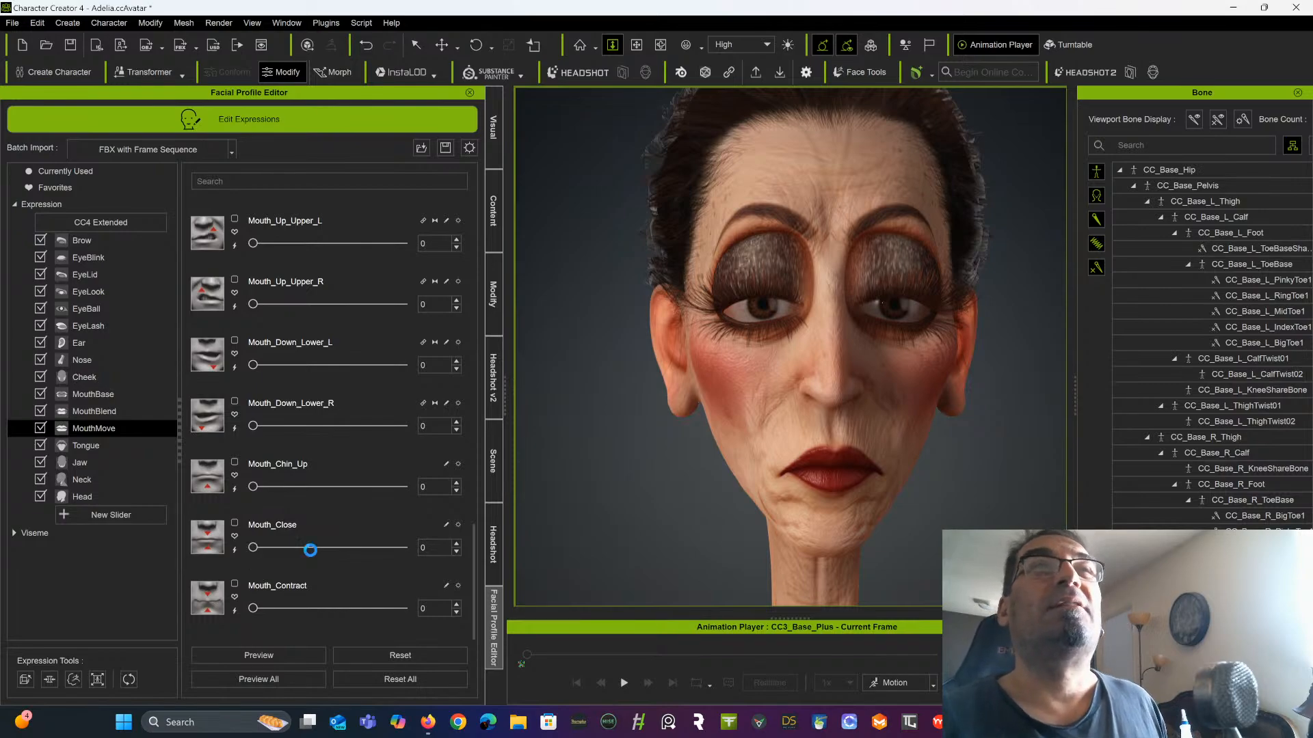
# Undo the last Mouth_Close change and lower its slider to 1
pyautogui.hotkey('ctrl', 'z')
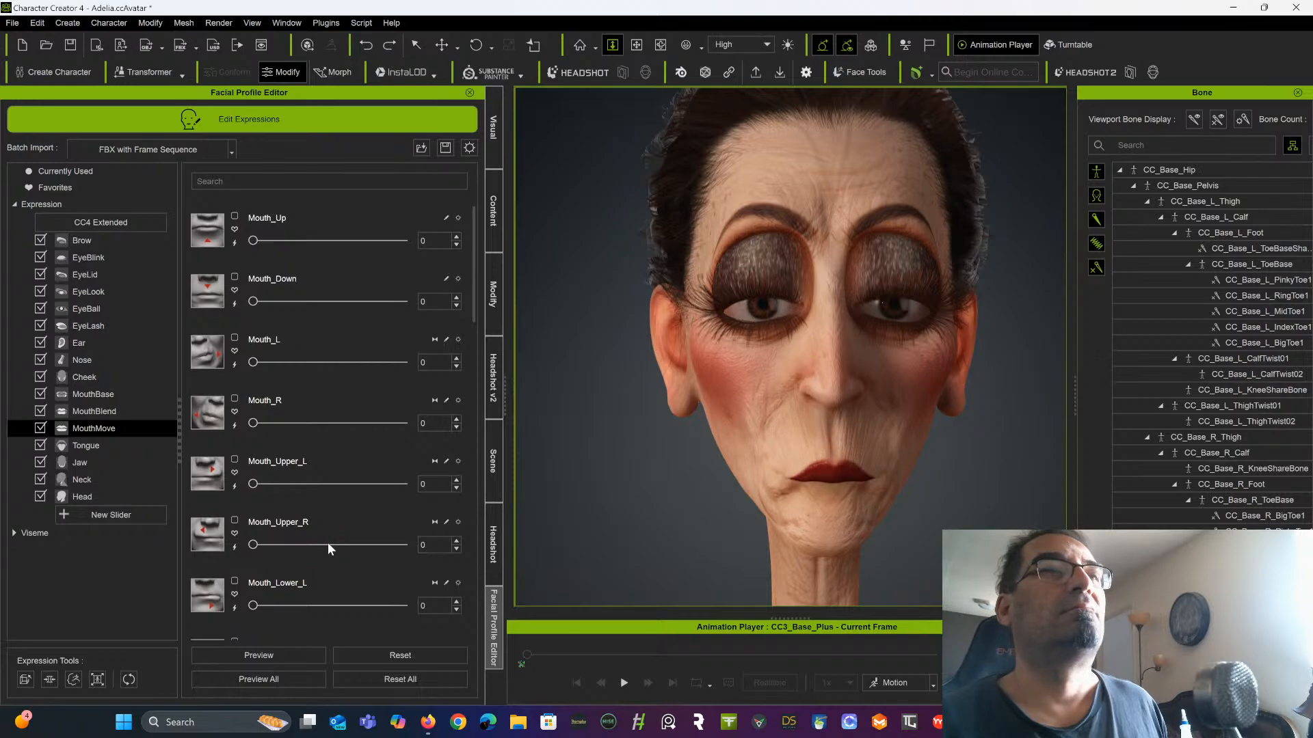
pyautogui.scroll(-10, 339, 559)
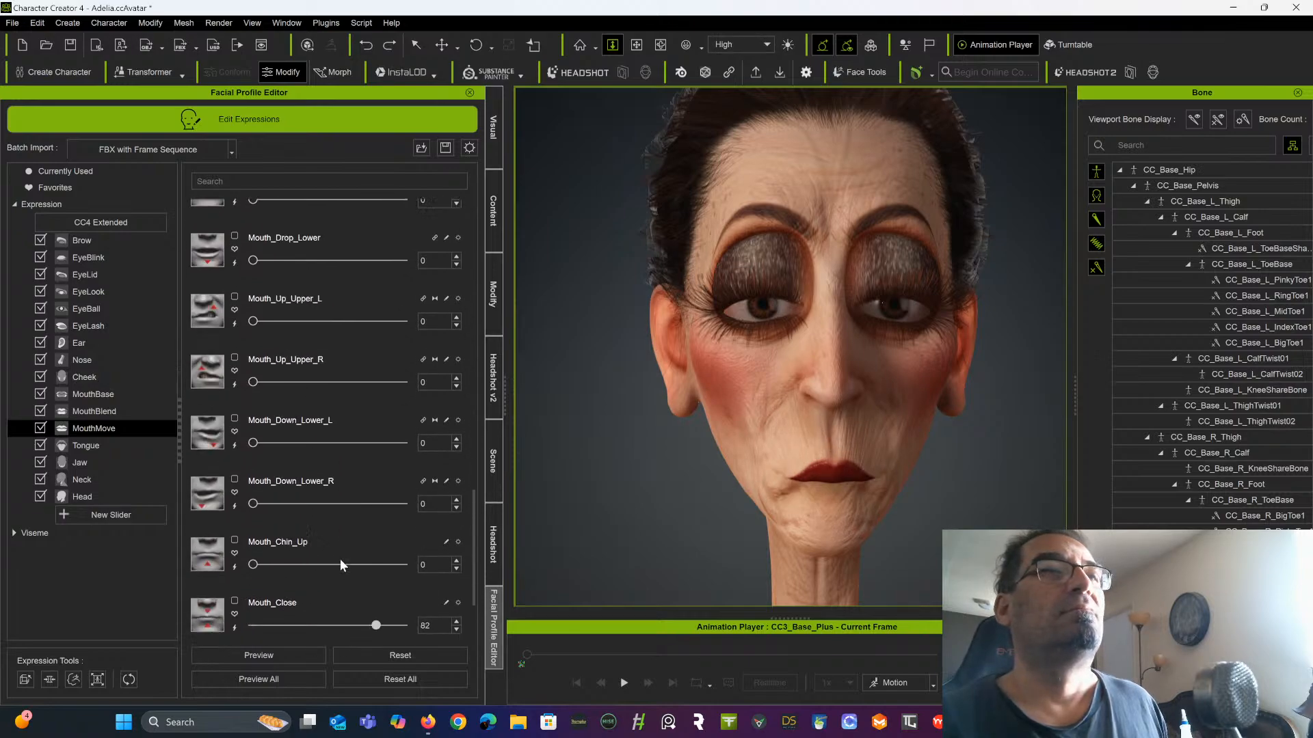
pyautogui.scroll(-1, 339, 564)
pyautogui.moveTo(373, 547); pyautogui.dragTo(237, 528)
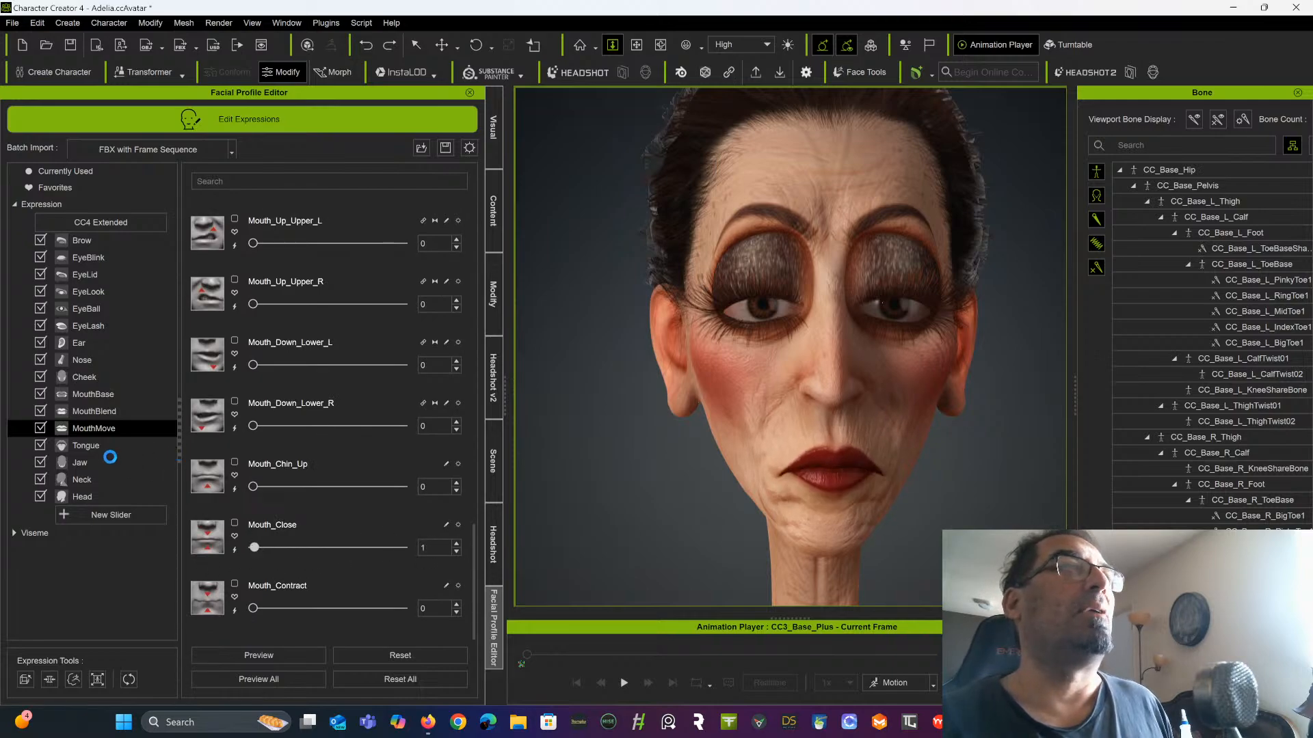
# Set Jaw_Open to 100 again, test Mouth_Close on the open mouth, and return Mouth_Close to 0
pyautogui.click(81, 463)
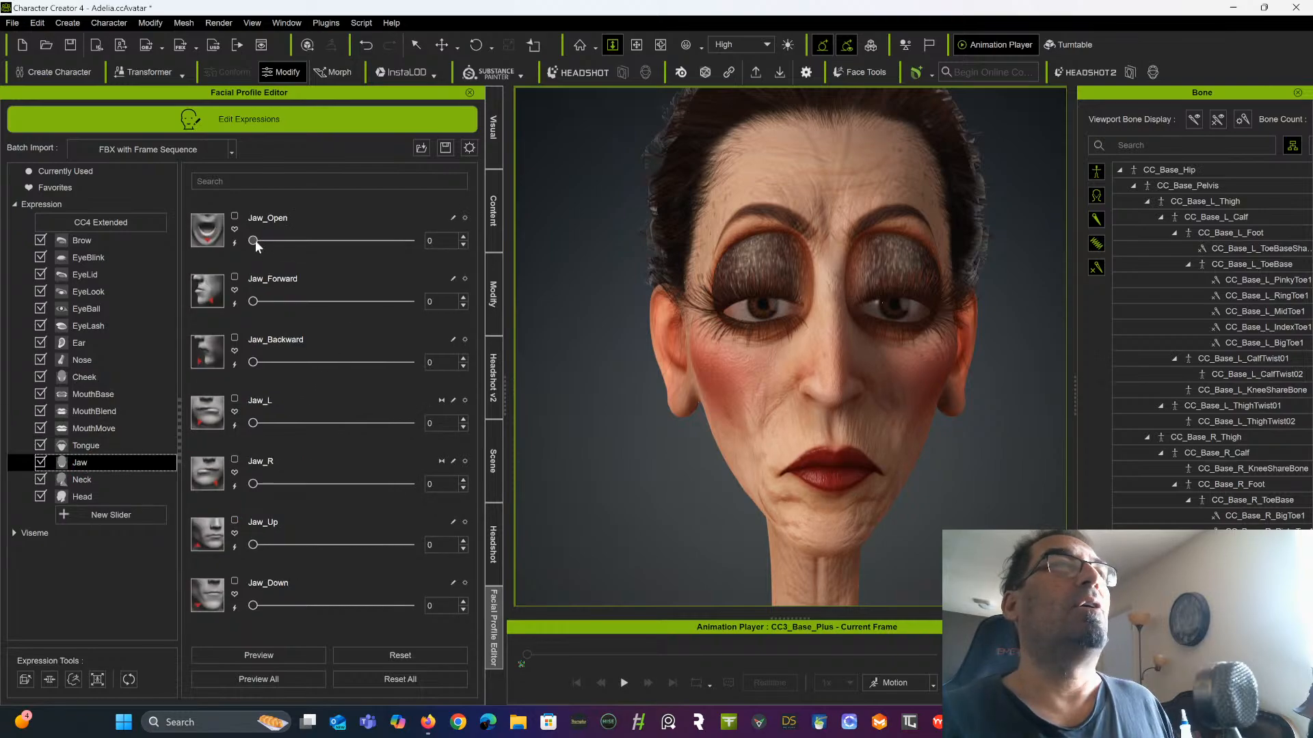
pyautogui.moveTo(253, 240); pyautogui.dragTo(428, 271)
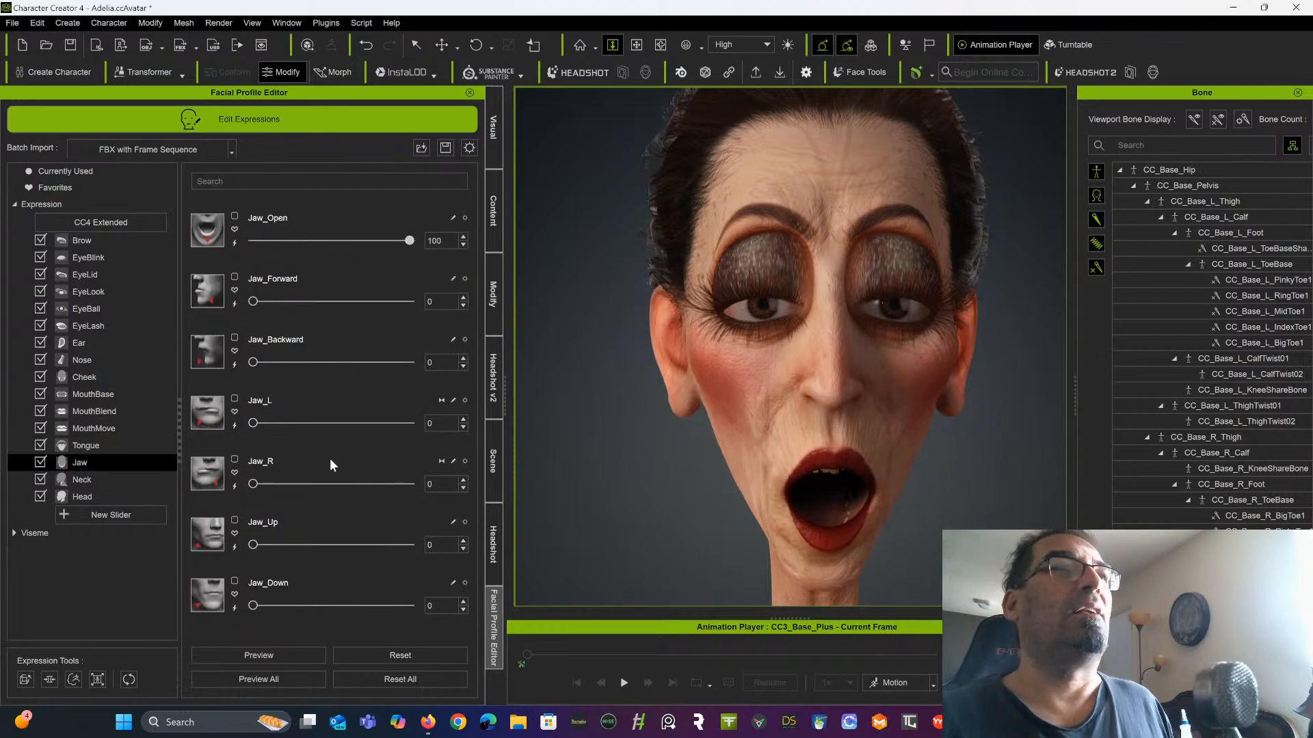
pyautogui.click(108, 429)
pyautogui.scroll(-15, 314, 482)
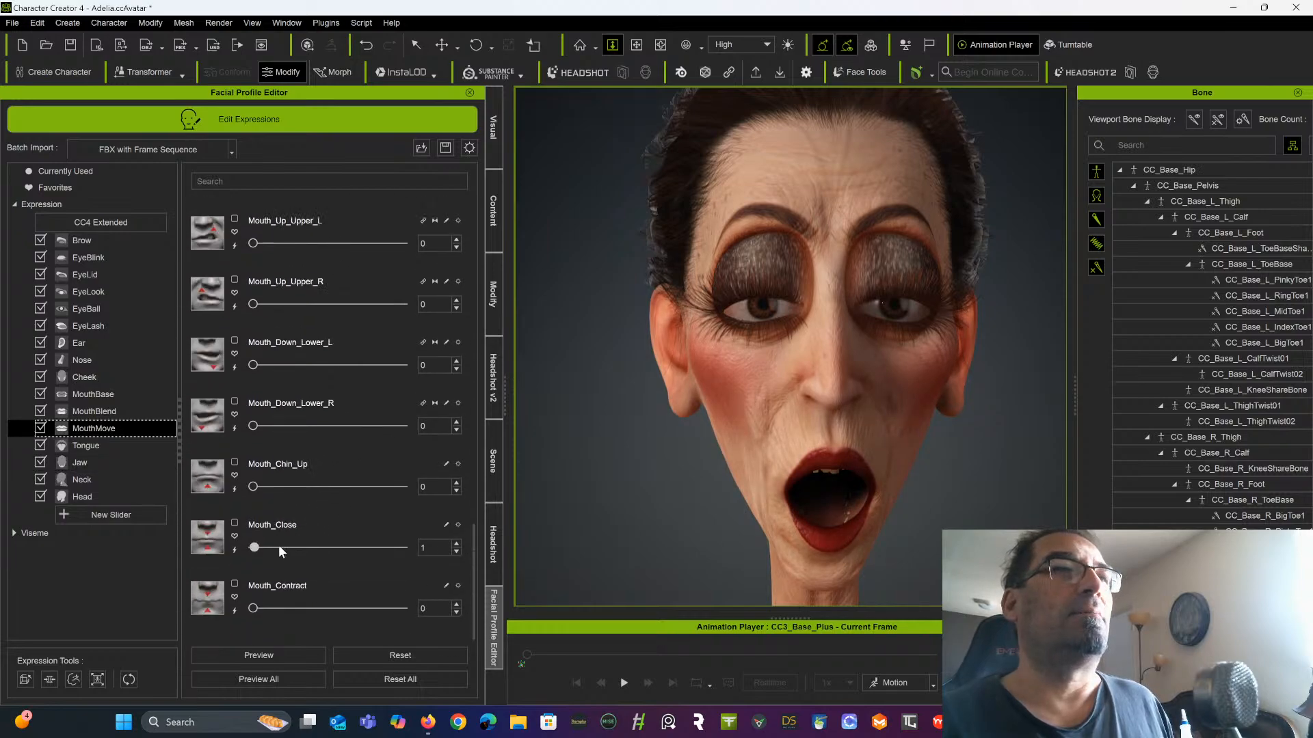
pyautogui.moveTo(260, 547); pyautogui.dragTo(156, 539)
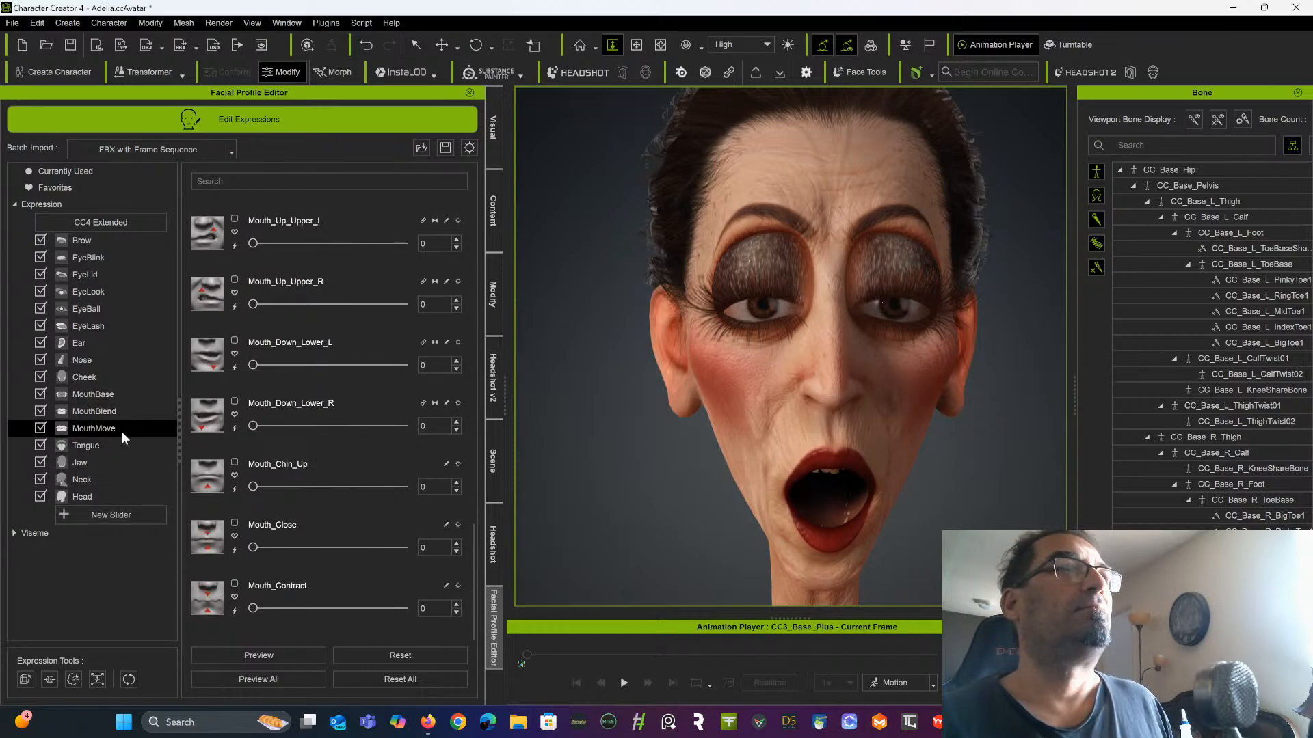
# Return Jaw_Open to 0 and test Jaw_Forward, Jaw_Backward, Jaw_L, Jaw_R, Jaw_Up and Jaw_Down, leaving each at 0
pyautogui.click(105, 463)
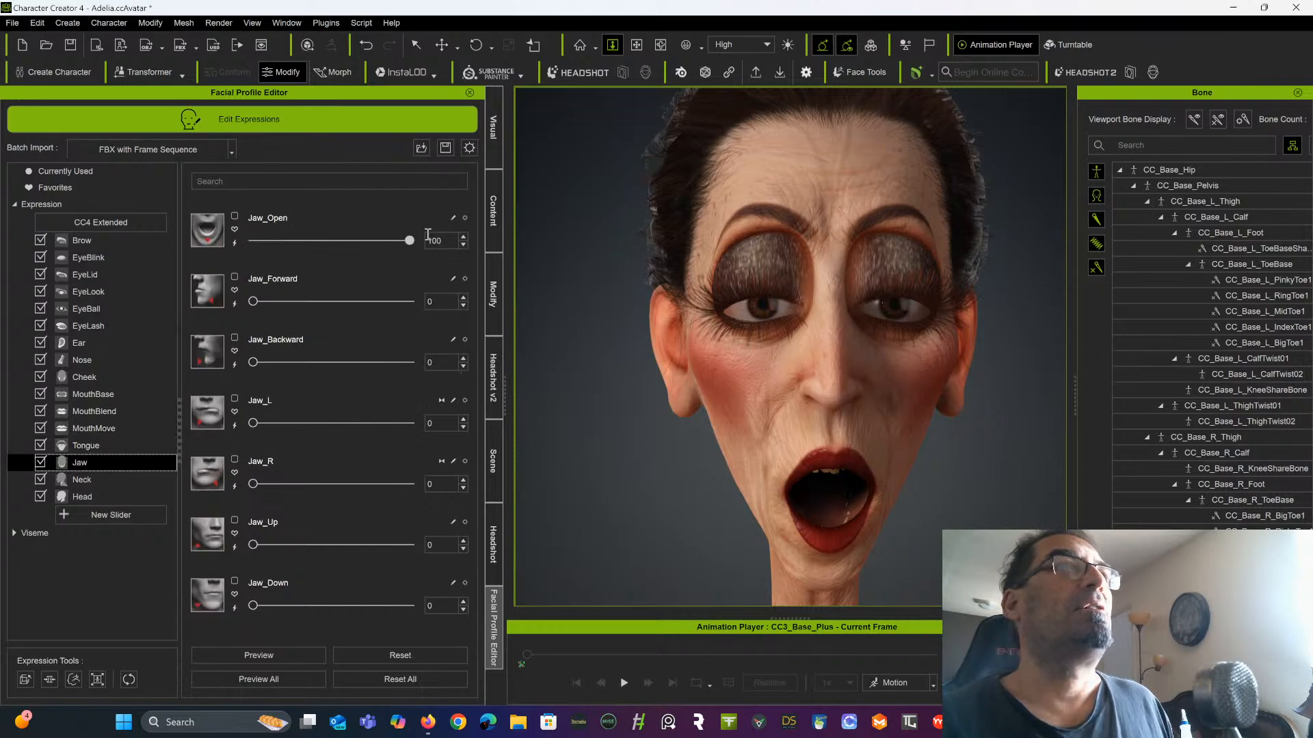
pyautogui.moveTo(409, 241); pyautogui.dragTo(217, 258)
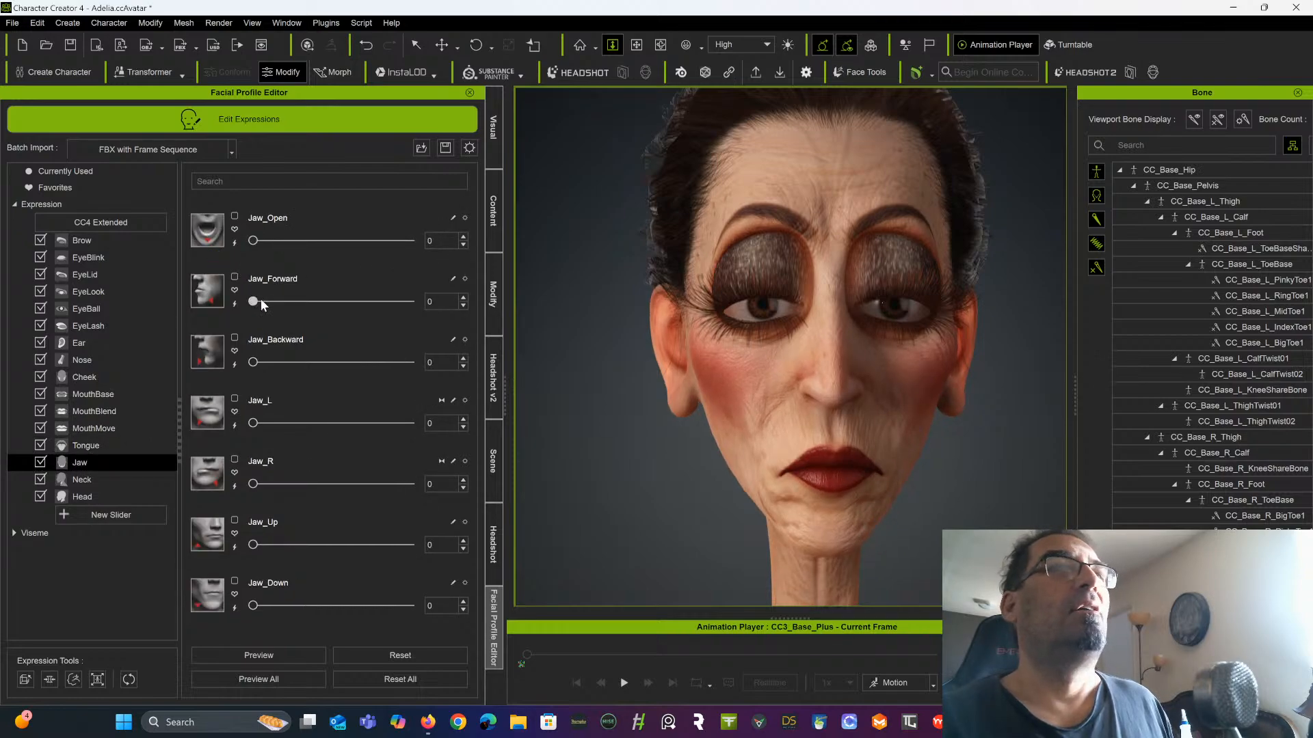
pyautogui.moveTo(261, 302); pyautogui.dragTo(223, 325)
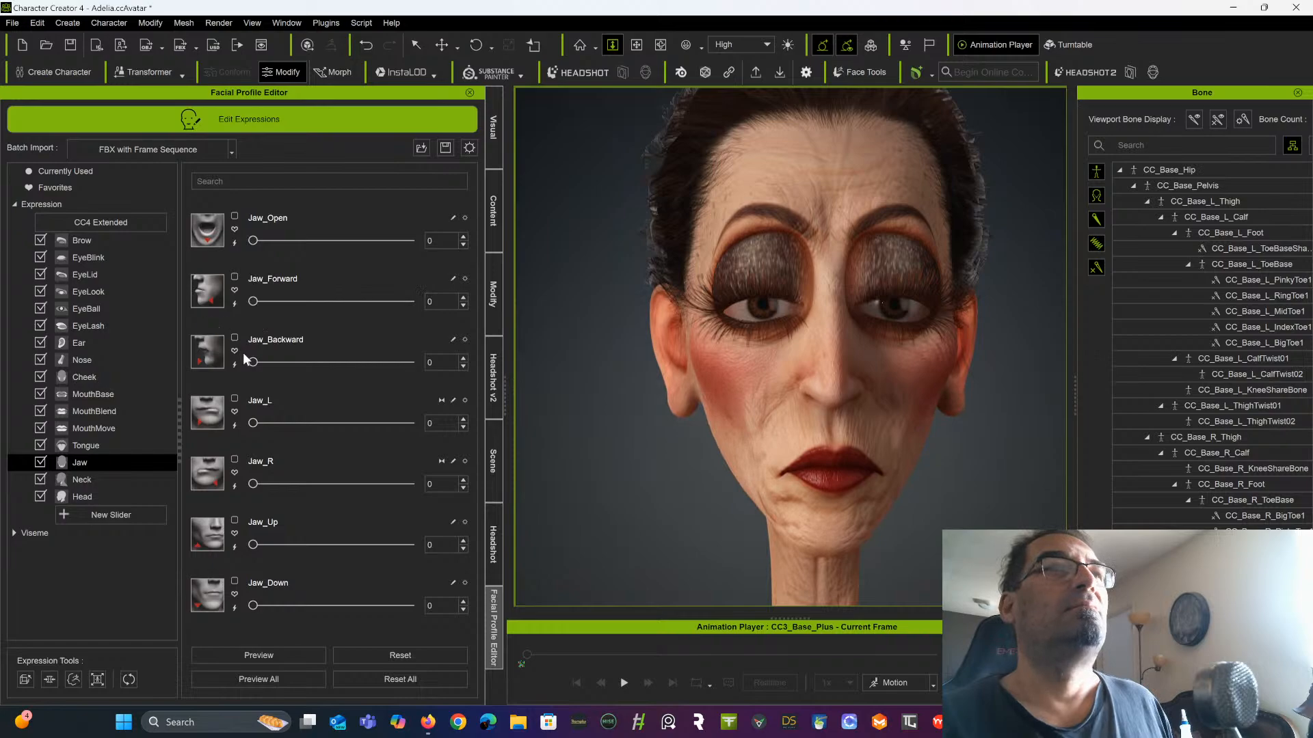
pyautogui.moveTo(254, 368)
pyautogui.mouseDown()
pyautogui.moveTo(461, 356)
pyautogui.moveTo(240, 356)
pyautogui.mouseUp()
pyautogui.moveTo(259, 422)
pyautogui.mouseDown()
pyautogui.moveTo(466, 408)
pyautogui.moveTo(245, 433)
pyautogui.mouseUp()
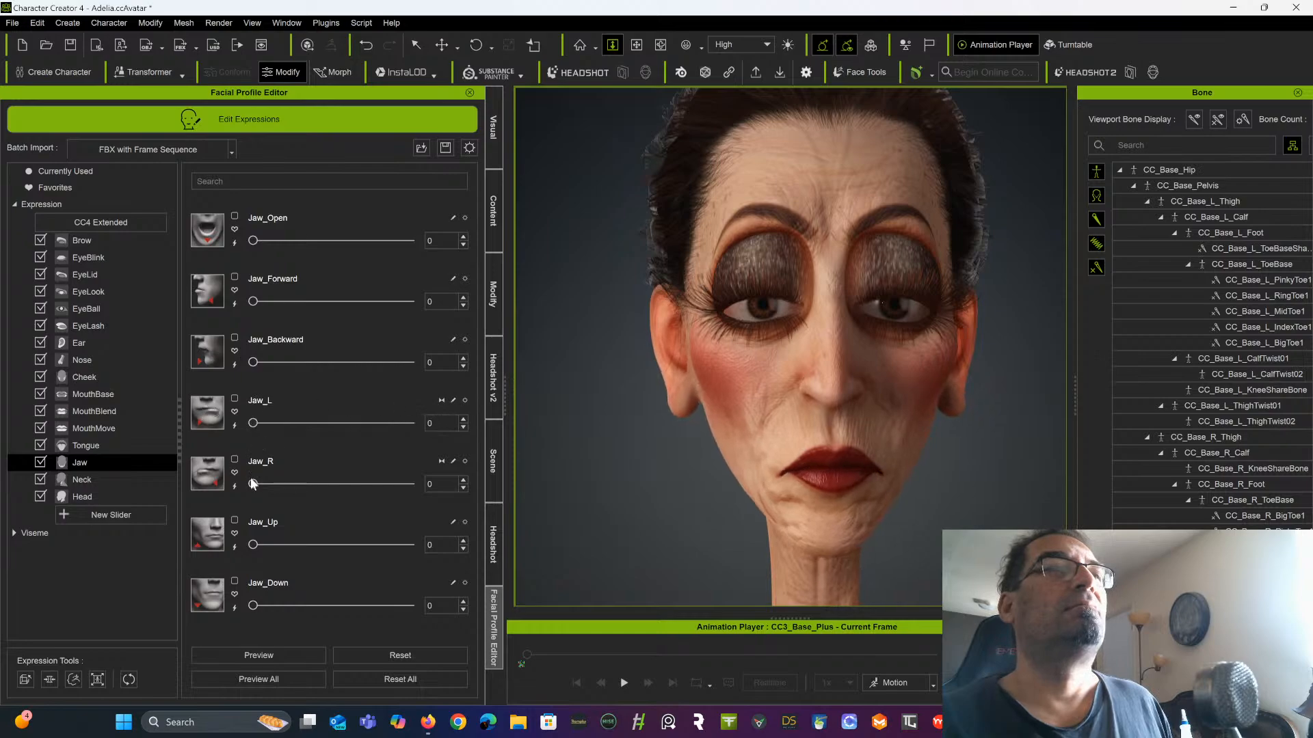
pyautogui.moveTo(253, 484); pyautogui.dragTo(227, 480)
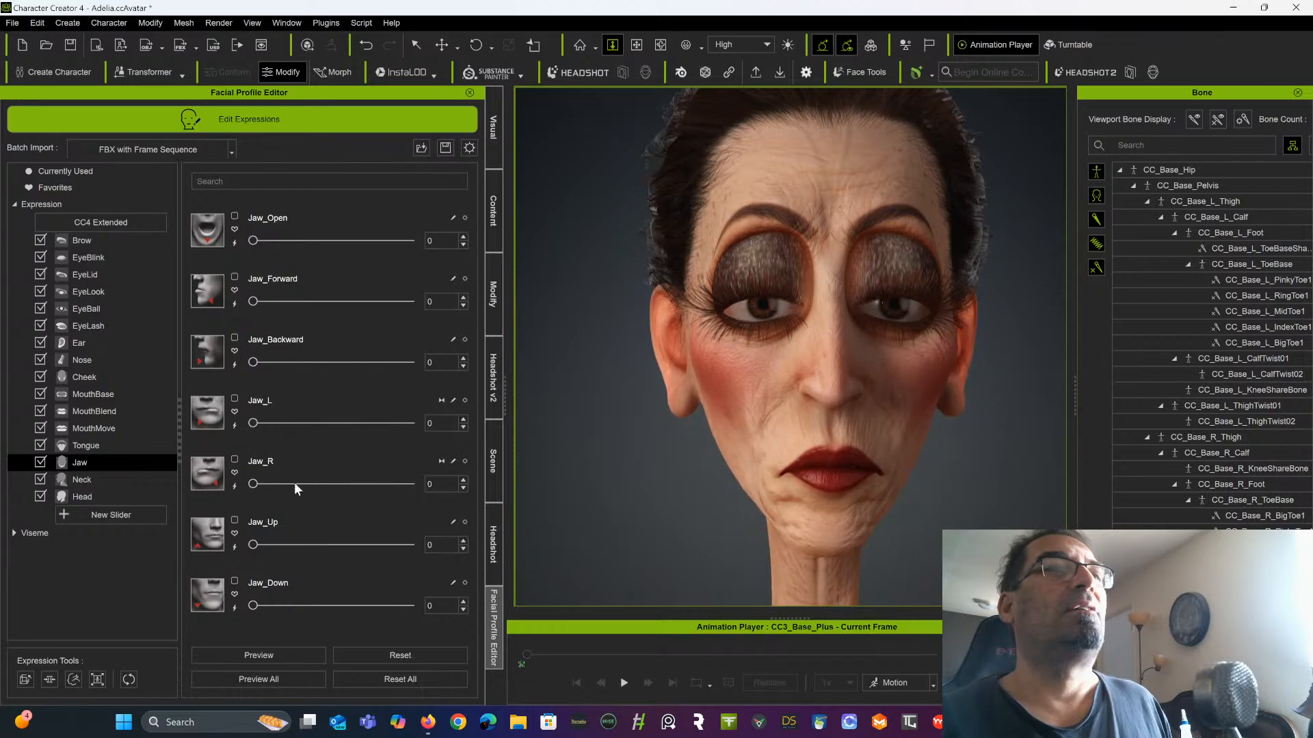
pyautogui.moveTo(257, 544)
pyautogui.mouseDown()
pyautogui.moveTo(469, 510)
pyautogui.moveTo(235, 530)
pyautogui.mouseUp()
pyautogui.moveTo(253, 605)
pyautogui.mouseDown()
pyautogui.moveTo(437, 605)
pyautogui.moveTo(248, 605)
pyautogui.mouseUp()
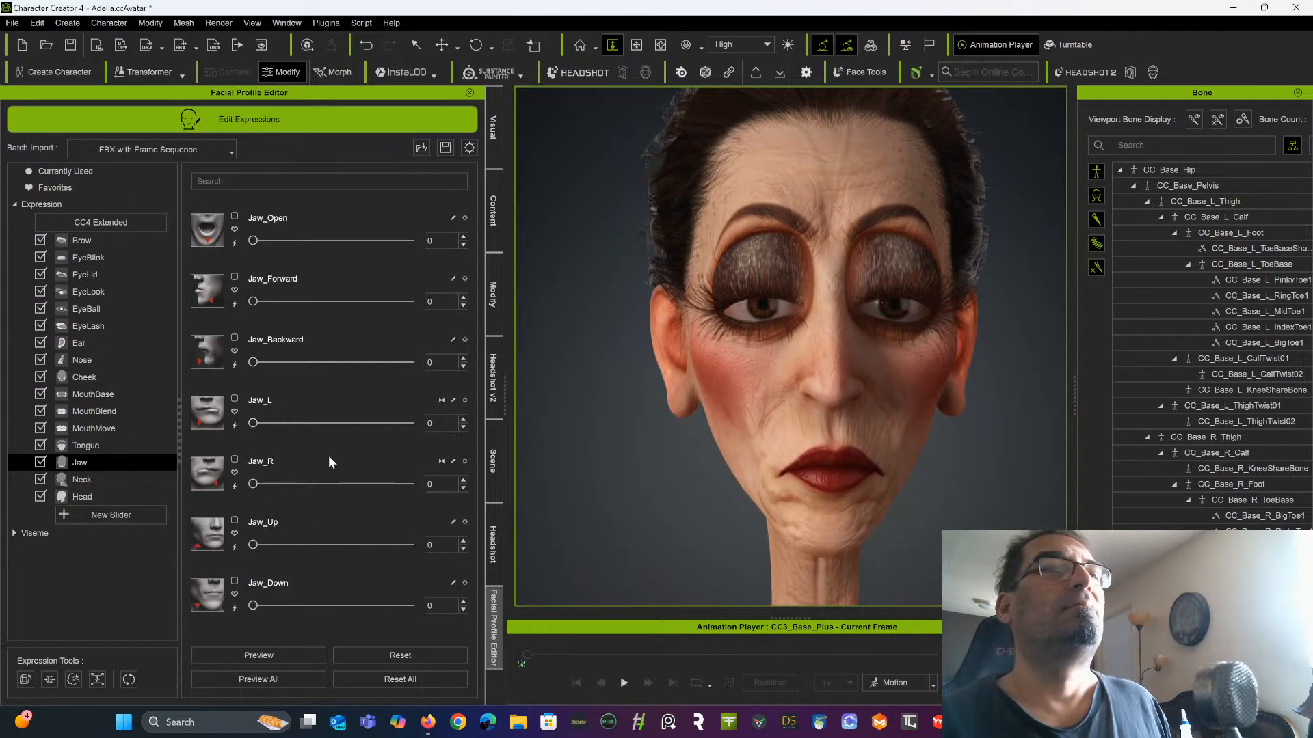
# Test Neck_Swallow_Up, Neck_Swallow_Down, Neck_Tighten_L and Neck_Tighten_R with the whole neck in view, leaving each at 0
pyautogui.click(103, 481)
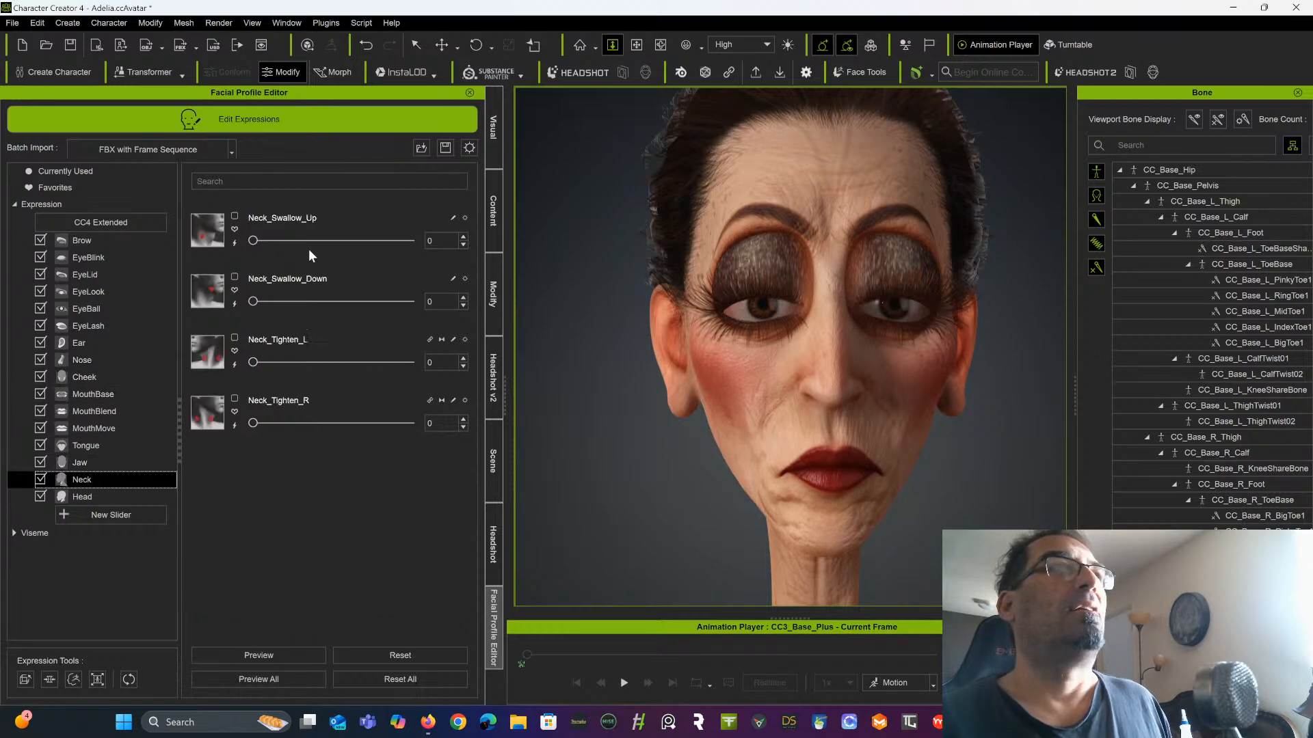
pyautogui.moveTo(254, 241); pyautogui.dragTo(283, 242)
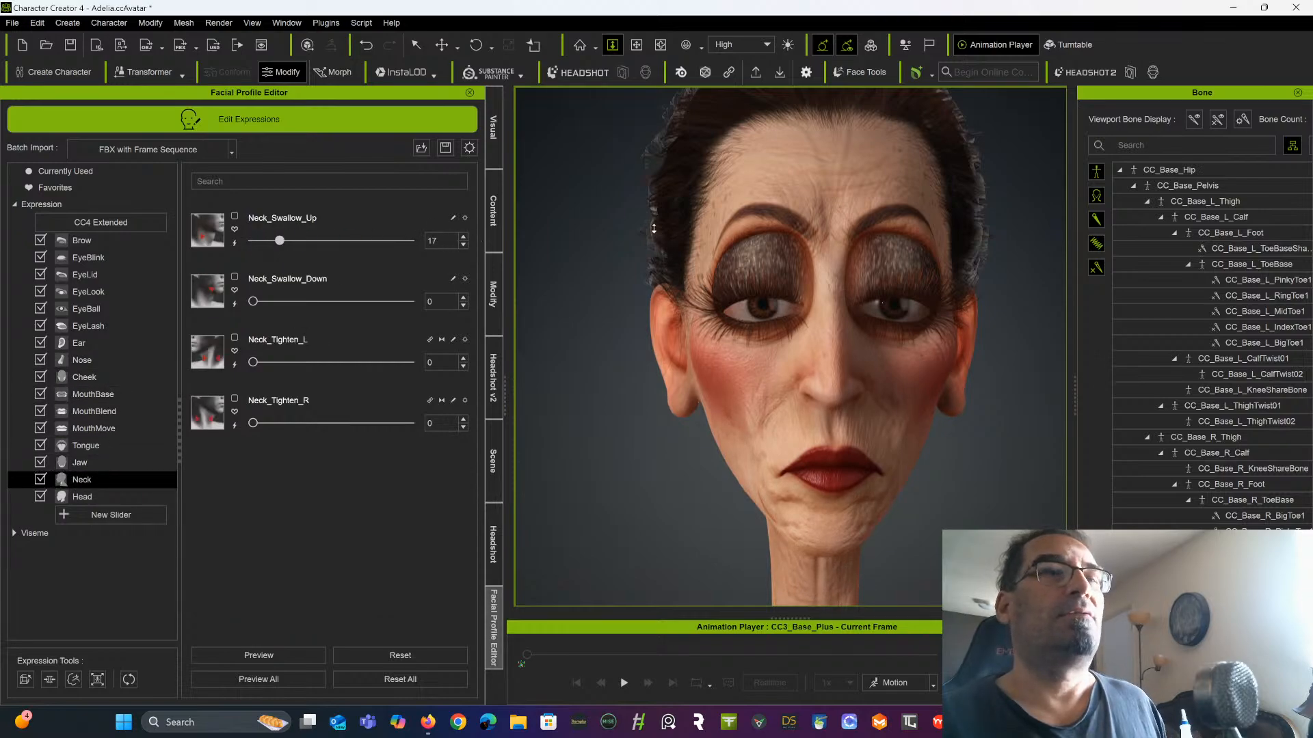
pyautogui.scroll(-5, 654, 228)
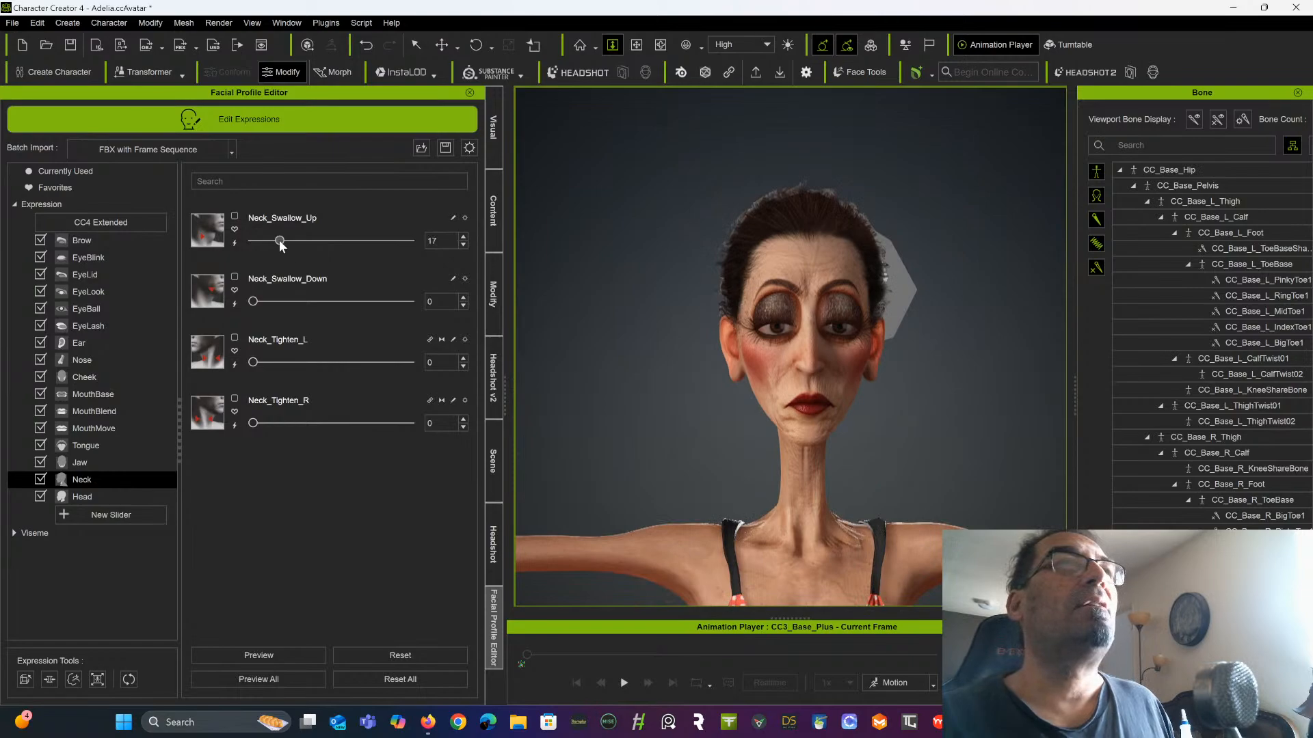
pyautogui.moveTo(280, 245); pyautogui.dragTo(123, 273)
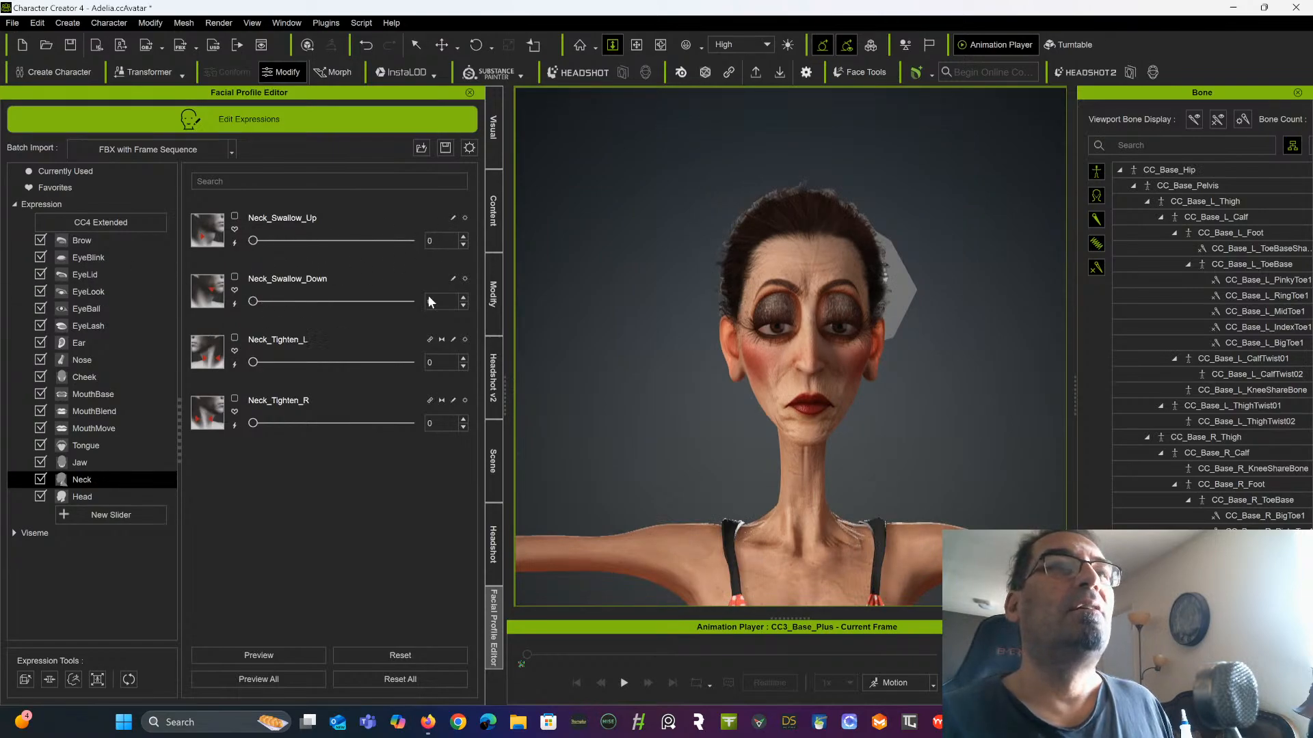
pyautogui.moveTo(256, 303)
pyautogui.mouseDown()
pyautogui.moveTo(438, 303)
pyautogui.moveTo(232, 309)
pyautogui.mouseUp()
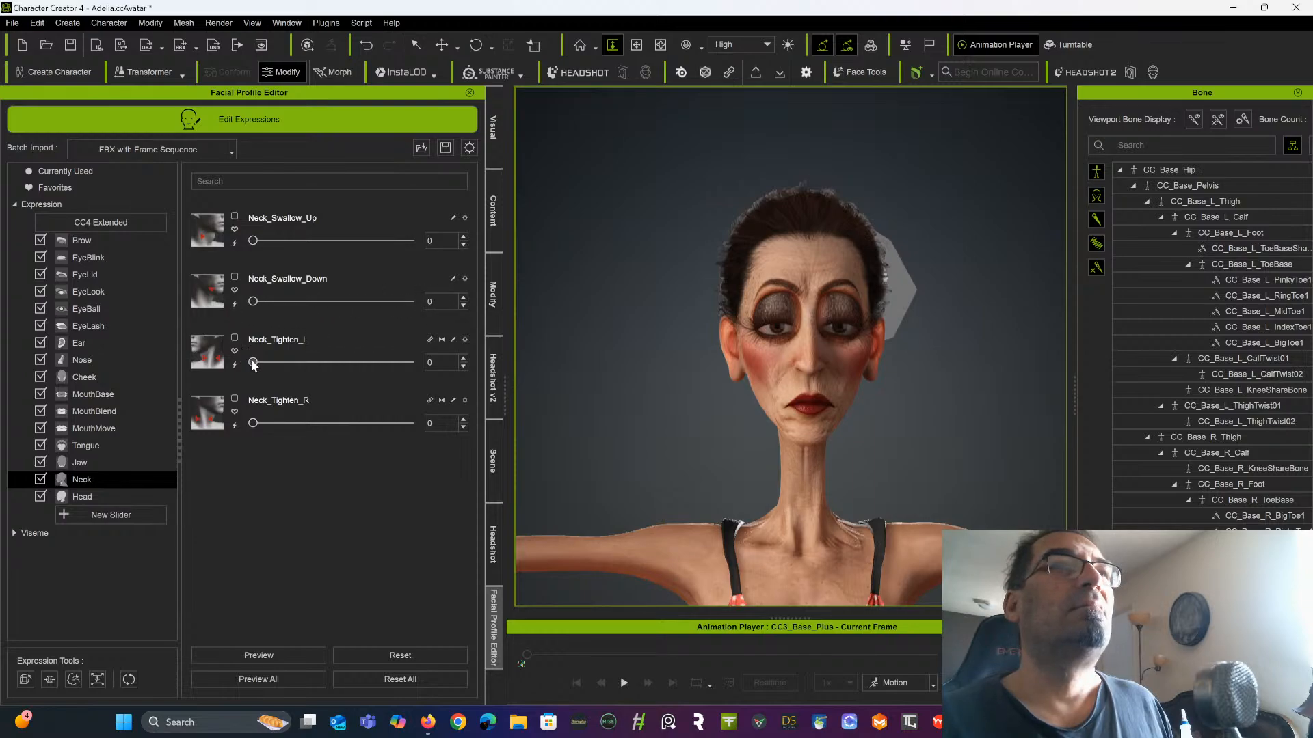
pyautogui.moveTo(253, 362); pyautogui.dragTo(207, 437)
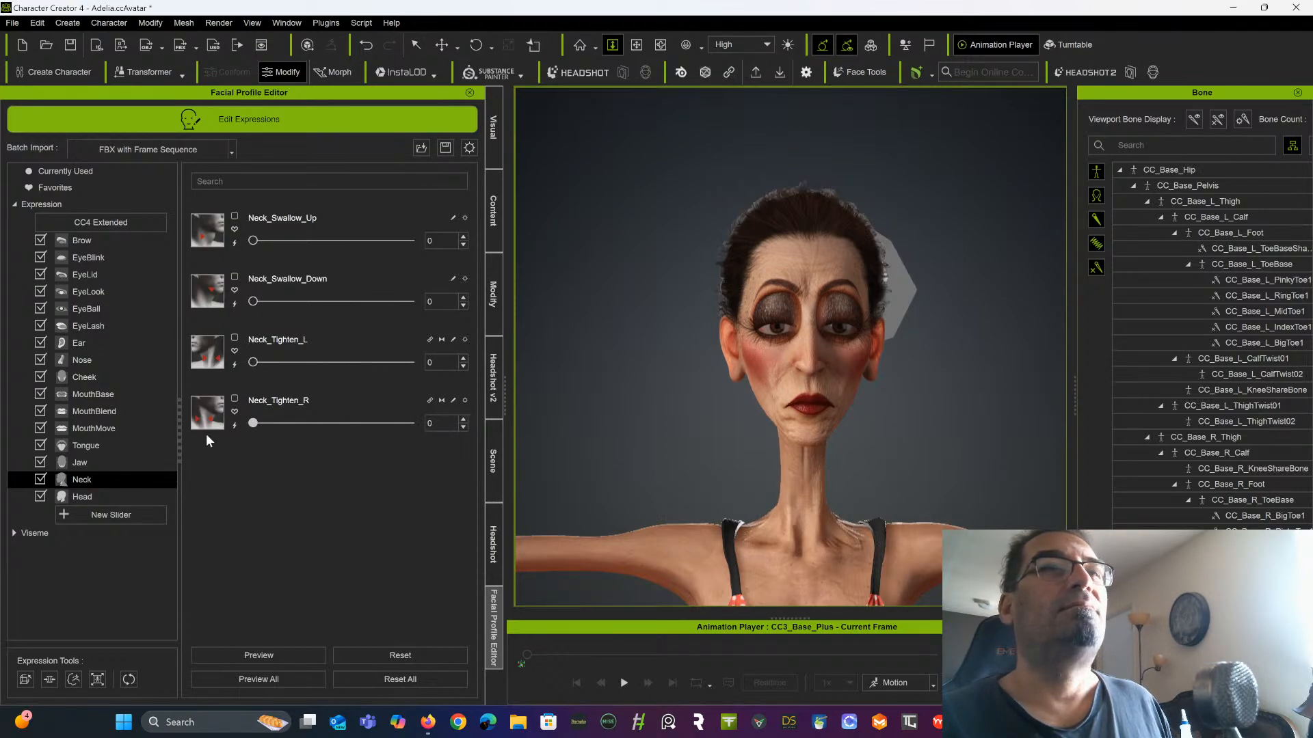
# Test the head expressions Head_Turn_Up, Head_Turn_Down, Head_Turn_L, Head_Turn_R, Head_Tilt_L and Head_Tilt_R, leaving each at 0
pyautogui.click(103, 497)
pyautogui.moveTo(262, 242); pyautogui.dragTo(213, 256)
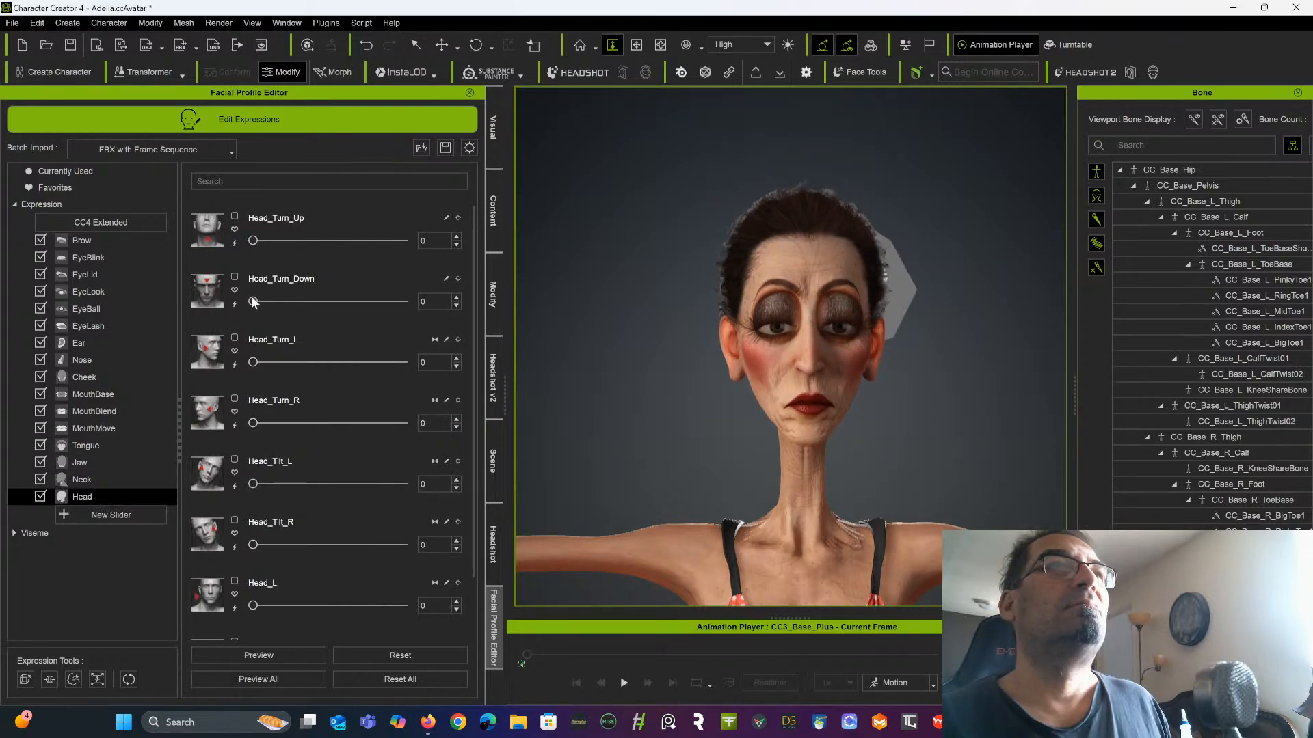
pyautogui.moveTo(254, 301); pyautogui.dragTo(223, 288)
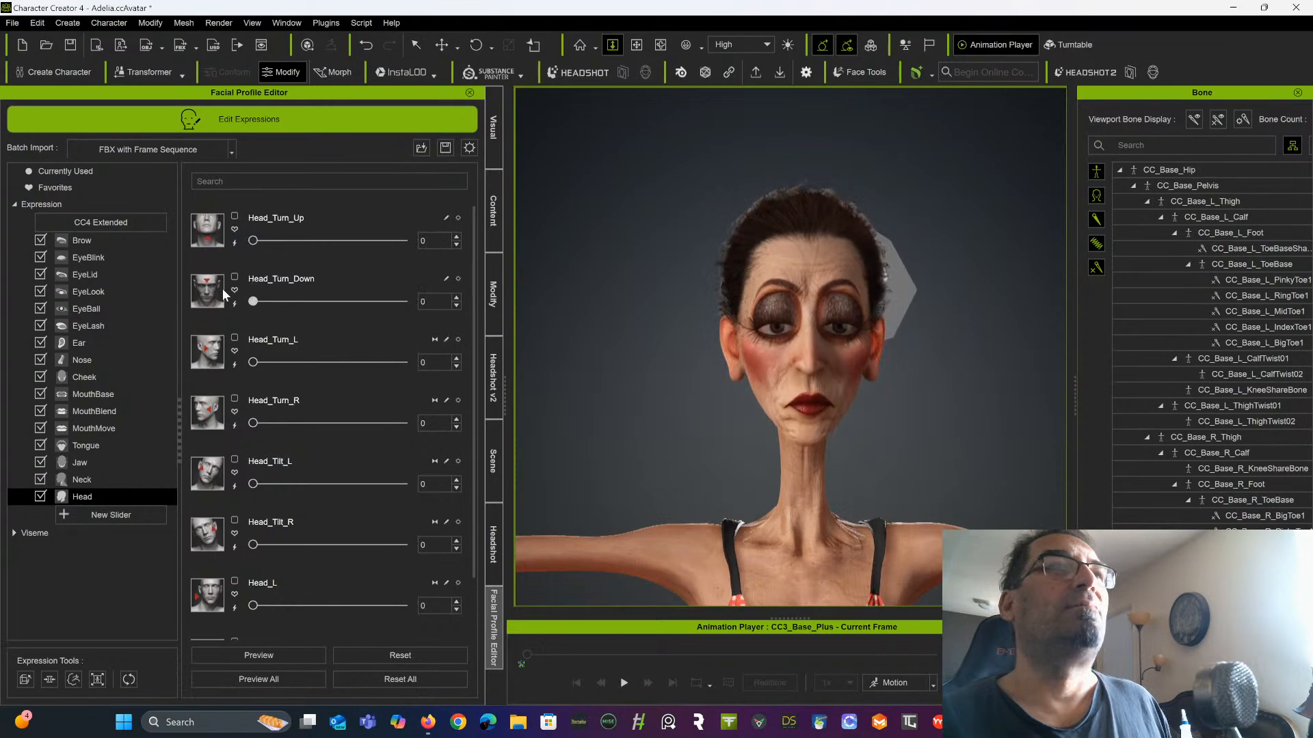
pyautogui.moveTo(257, 364)
pyautogui.mouseDown()
pyautogui.moveTo(477, 334)
pyautogui.moveTo(249, 362)
pyautogui.mouseUp()
pyautogui.moveTo(254, 424)
pyautogui.mouseDown()
pyautogui.moveTo(406, 423)
pyautogui.moveTo(248, 423)
pyautogui.mouseUp()
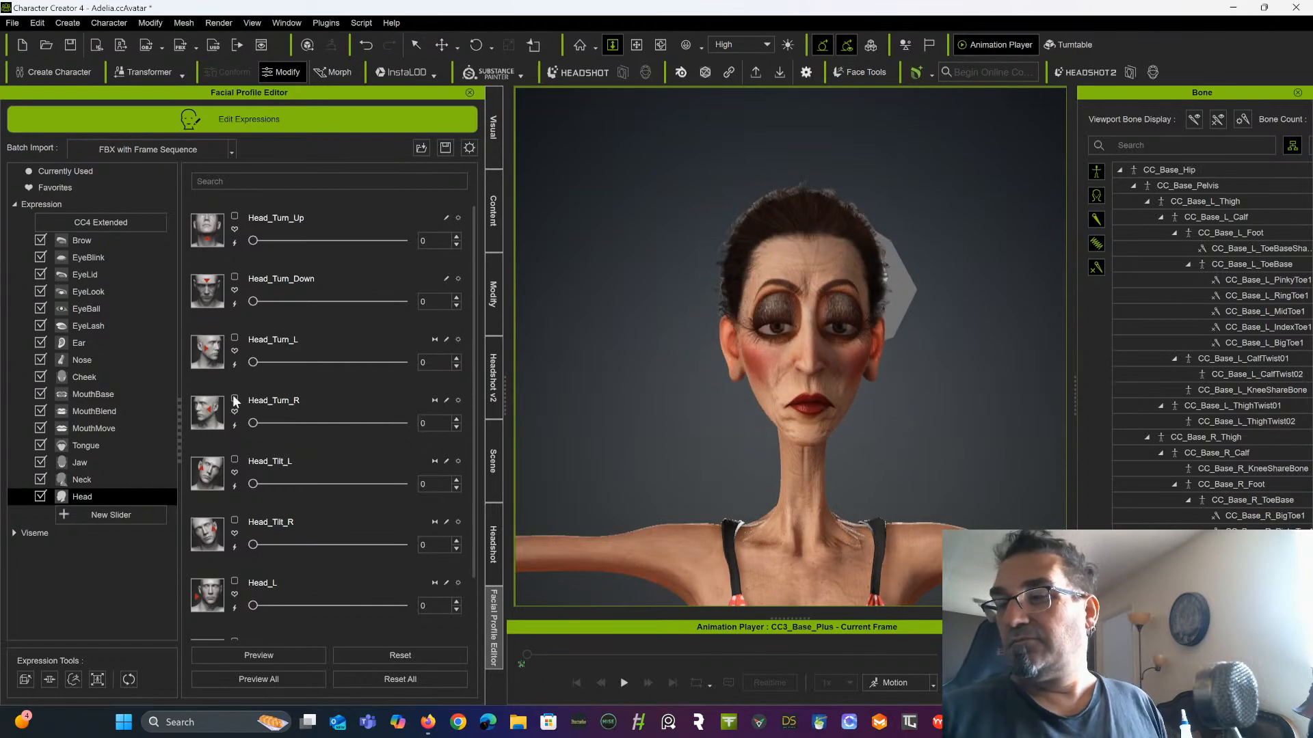
pyautogui.scroll(-2, 270, 381)
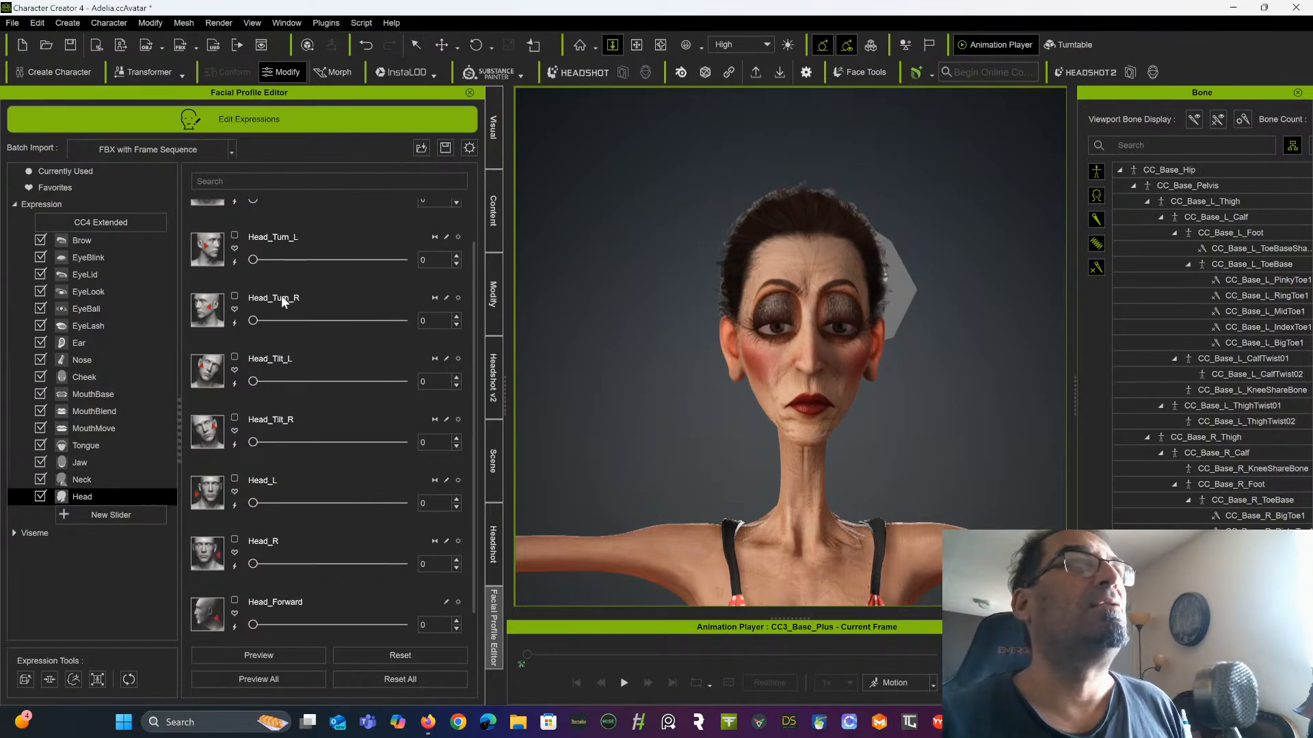
pyautogui.moveTo(255, 381)
pyautogui.mouseDown()
pyautogui.moveTo(446, 364)
pyautogui.moveTo(251, 362)
pyautogui.mouseUp()
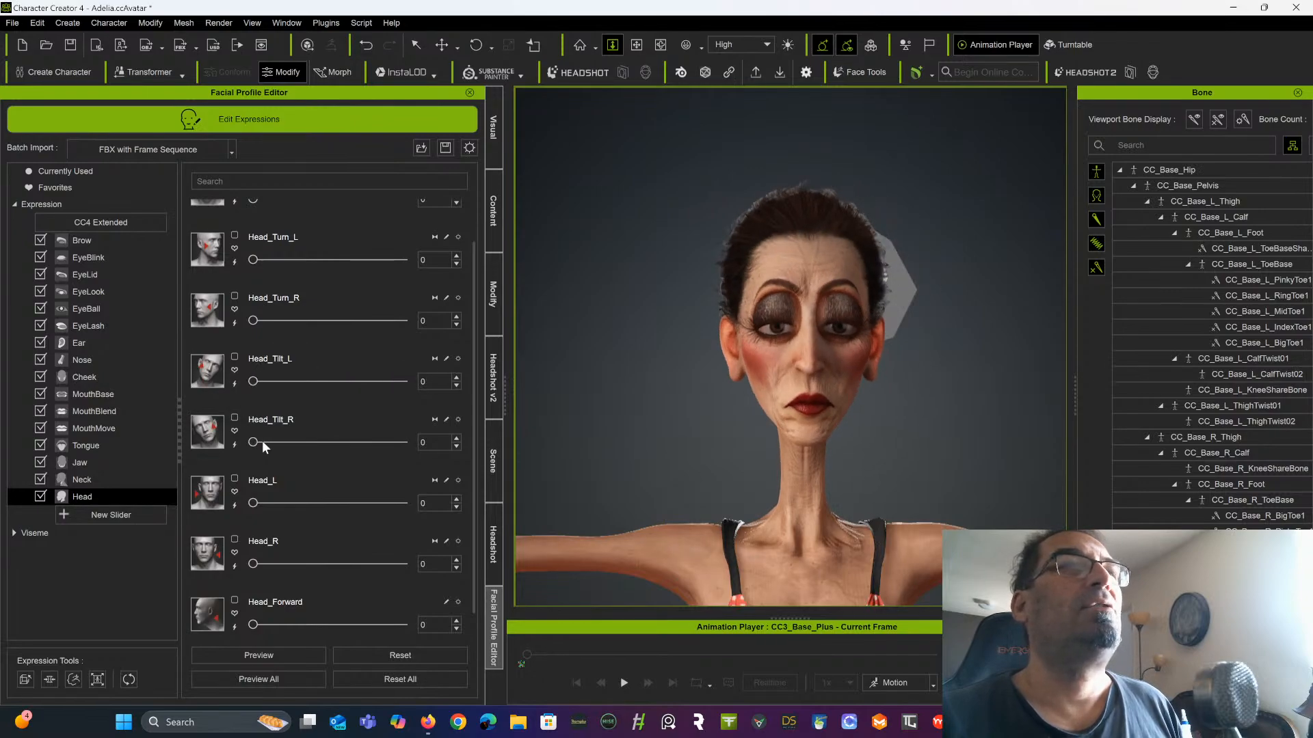
pyautogui.moveTo(268, 442); pyautogui.dragTo(229, 440)
# Test the head shift expressions Head_L, Head_R, Head_Forward and Head_Backward, returning each to 0
pyautogui.scroll(-1, 288, 437)
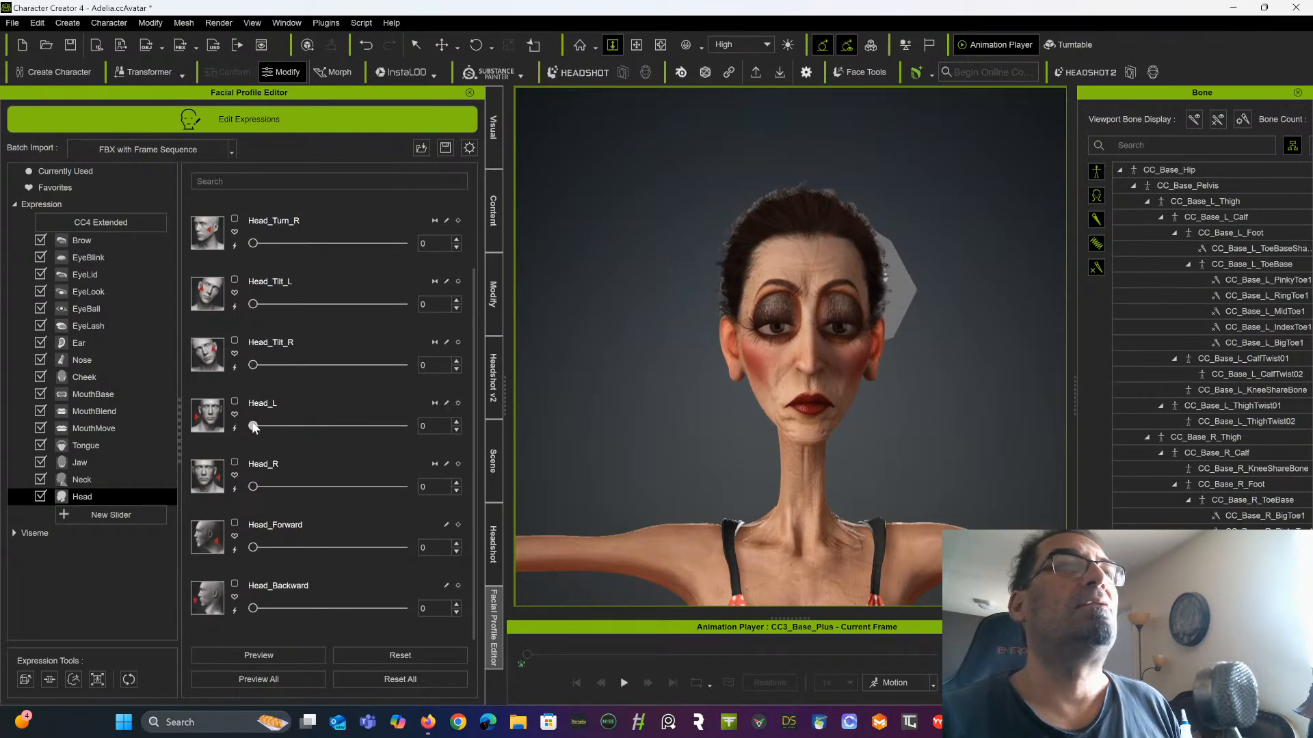
pyautogui.moveTo(254, 427); pyautogui.dragTo(224, 441)
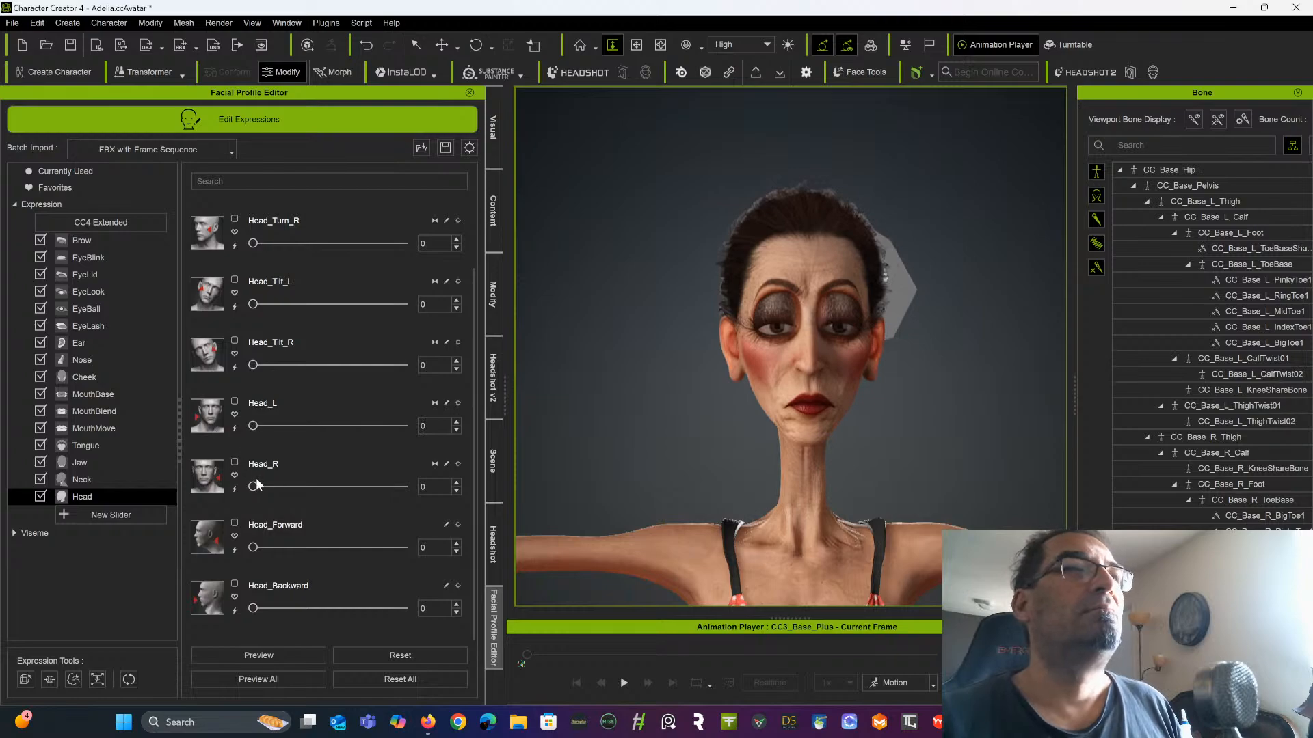
pyautogui.moveTo(258, 484); pyautogui.dragTo(207, 498)
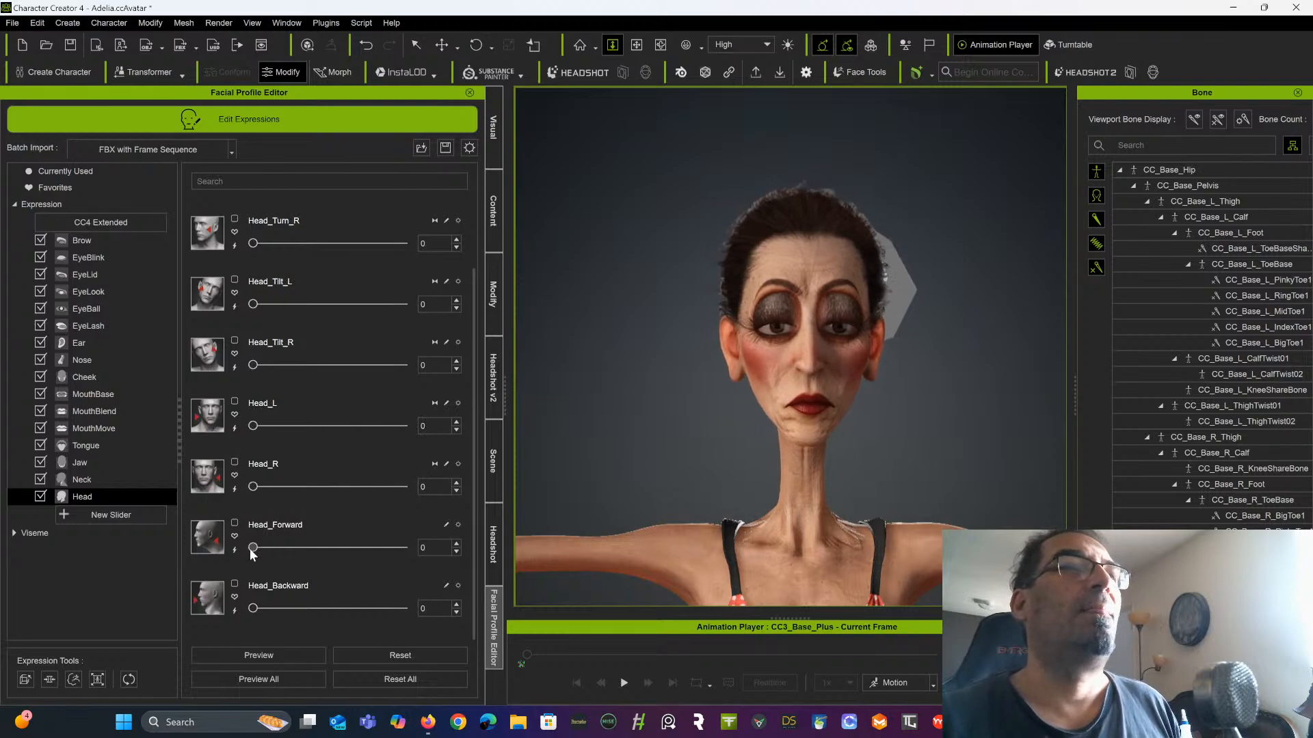
pyautogui.moveTo(253, 547); pyautogui.dragTo(200, 507)
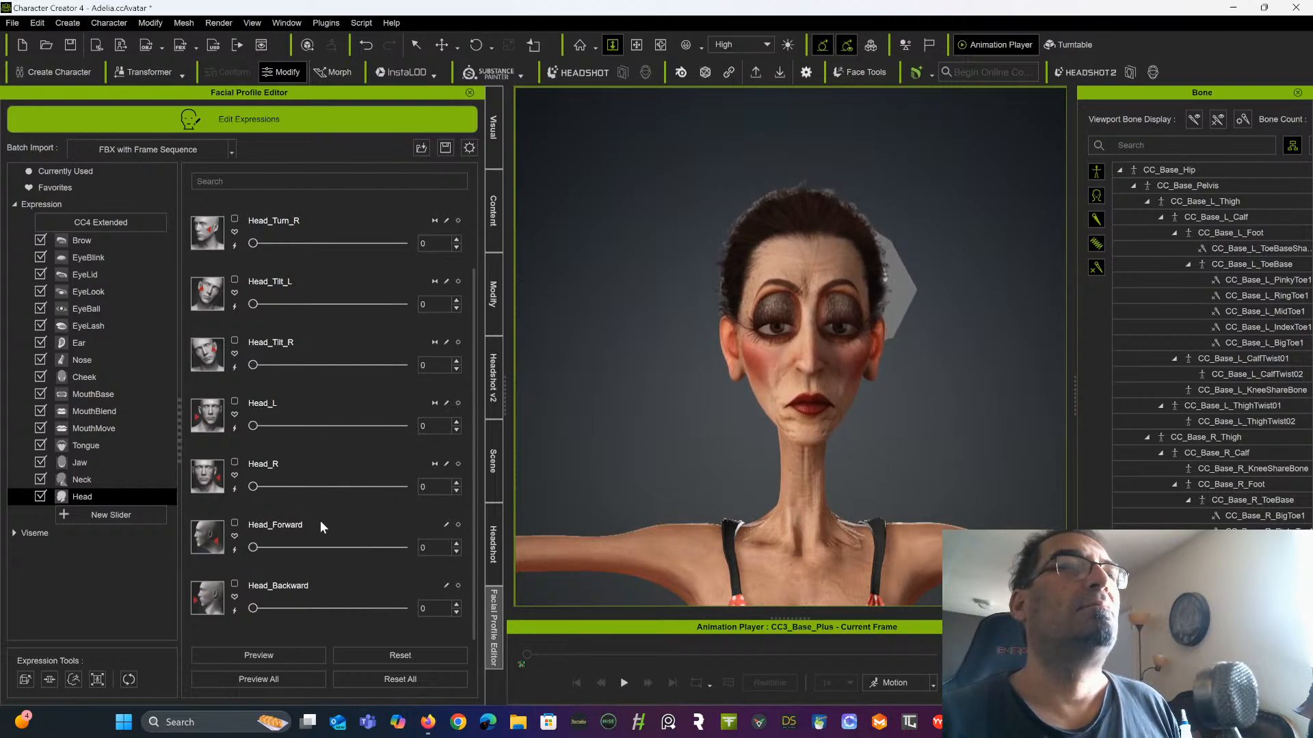
pyautogui.moveTo(252, 548); pyautogui.dragTo(225, 562)
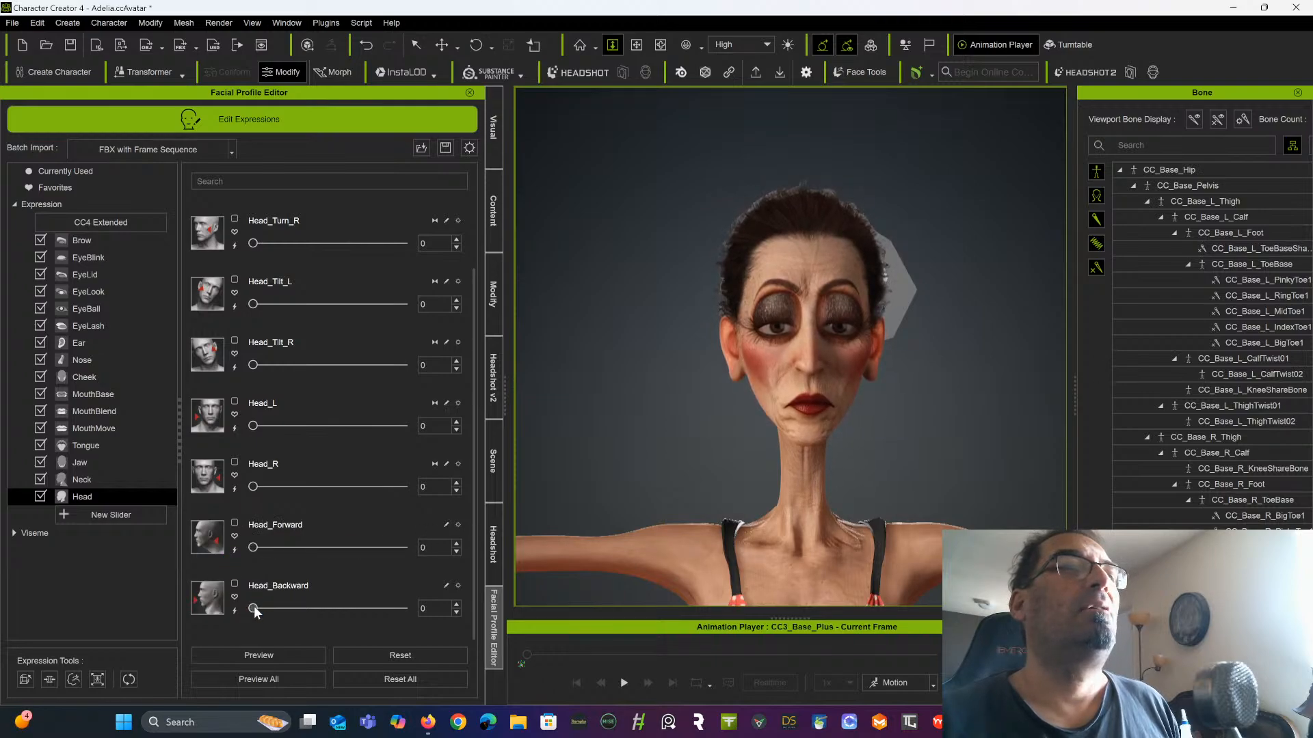
pyautogui.moveTo(253, 608); pyautogui.dragTo(187, 592)
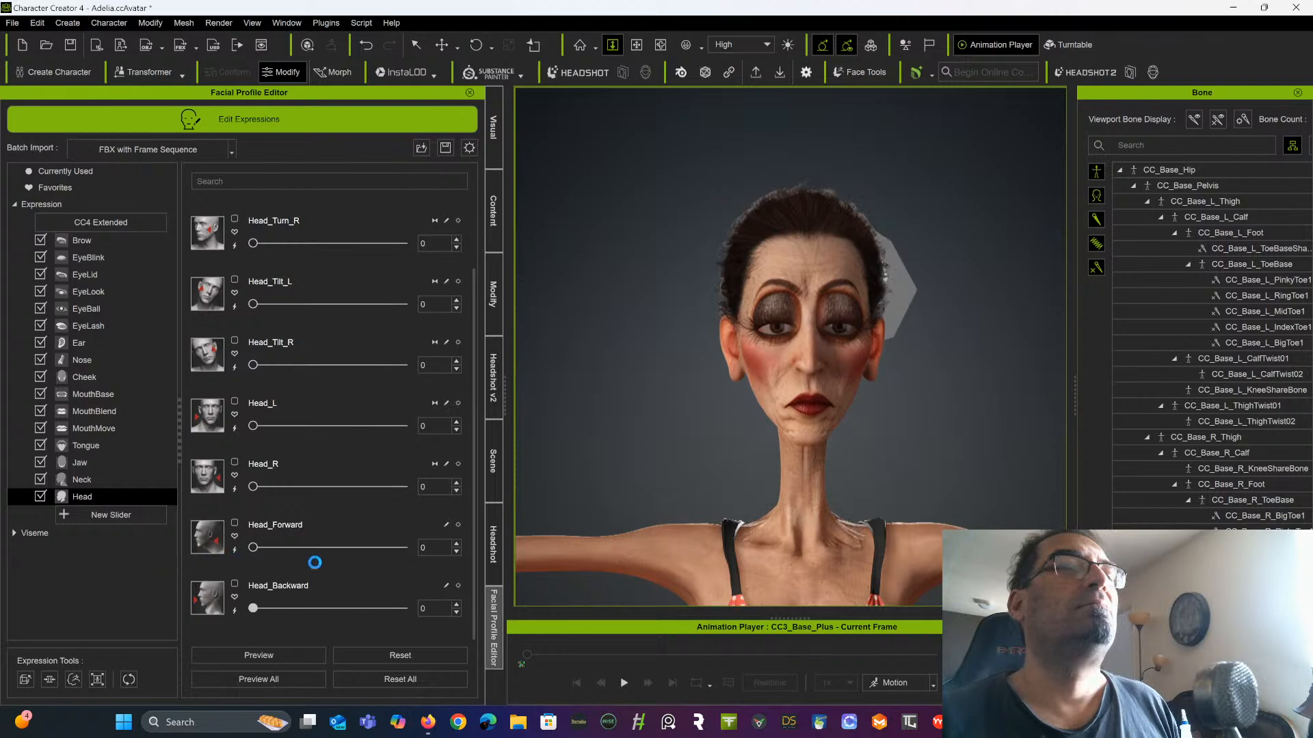
# Leave the Edit Expressions mode and accept losing the edits not applied to expressions
pyautogui.click(265, 123)
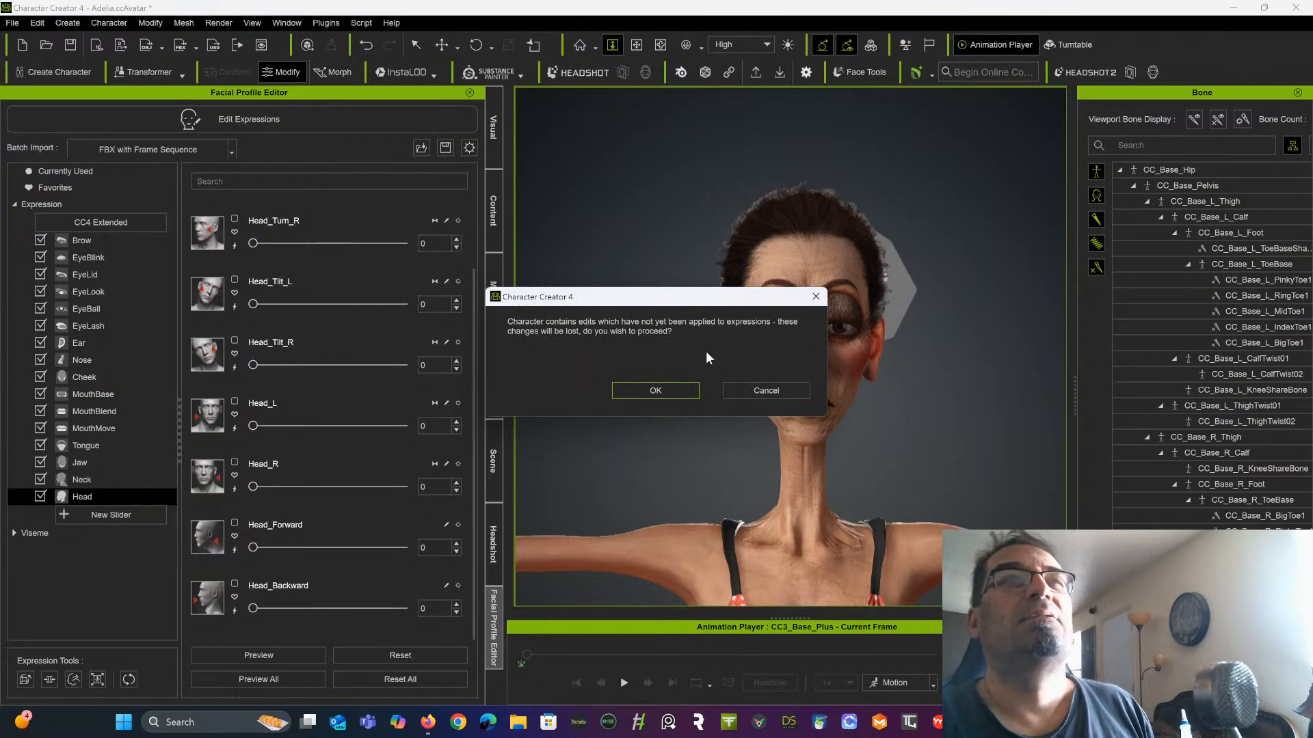
pyautogui.click(655, 391)
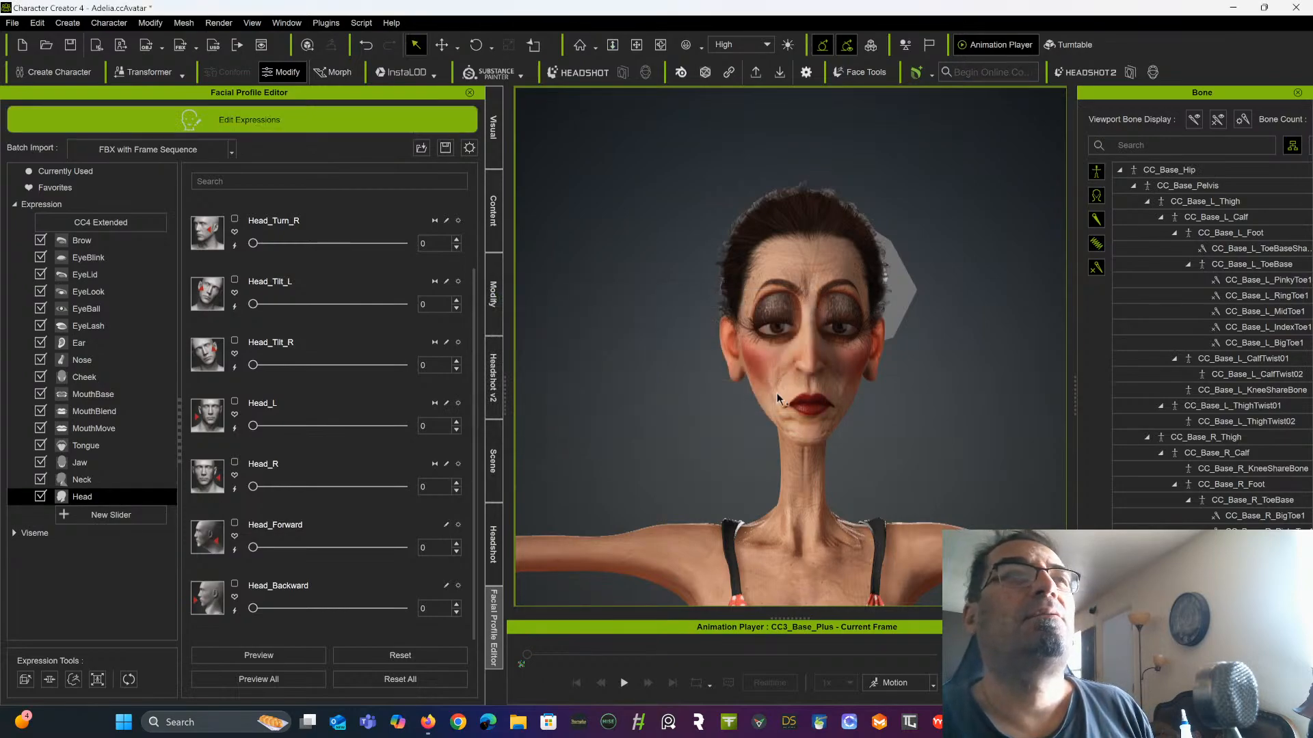
# Review the expression lists of the Brow, EyeBlink, EyeLid, EyeLook, EyeBall and EyeLash categories
pyautogui.scroll(3, 308, 433)
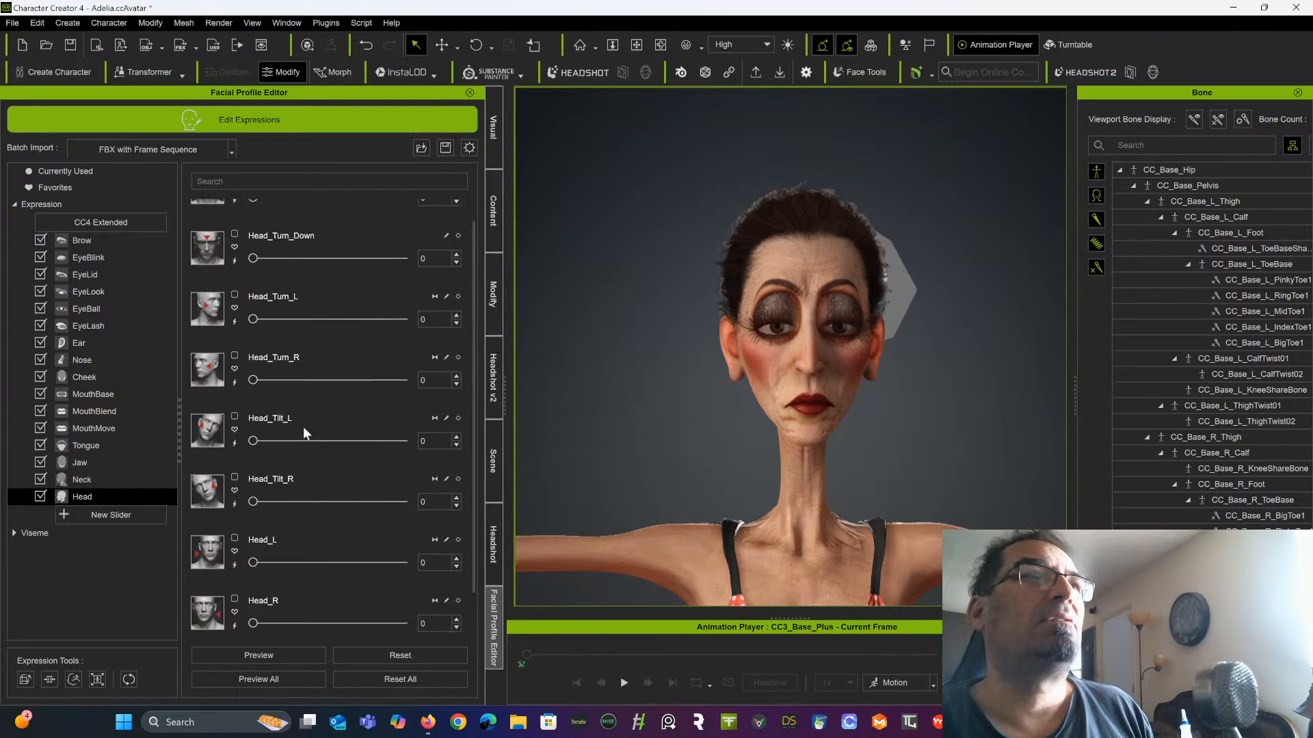
pyautogui.click(110, 237)
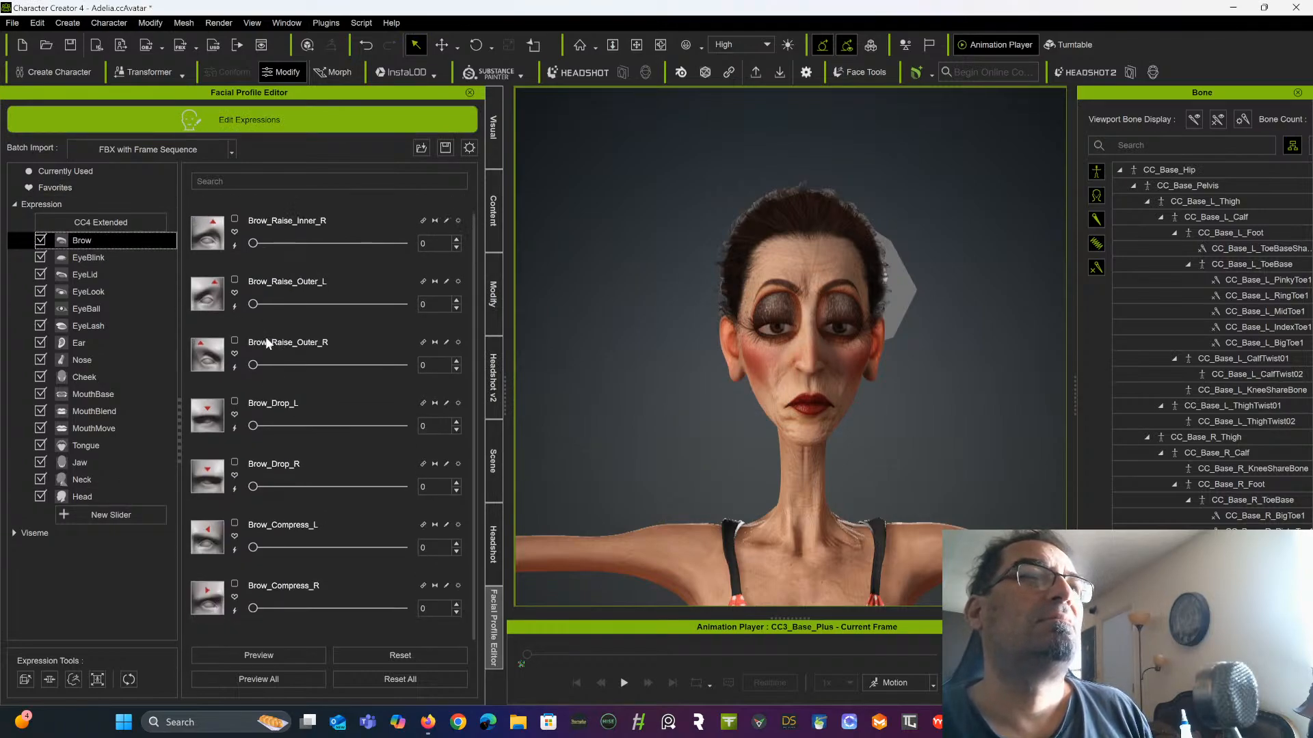
pyautogui.click(107, 258)
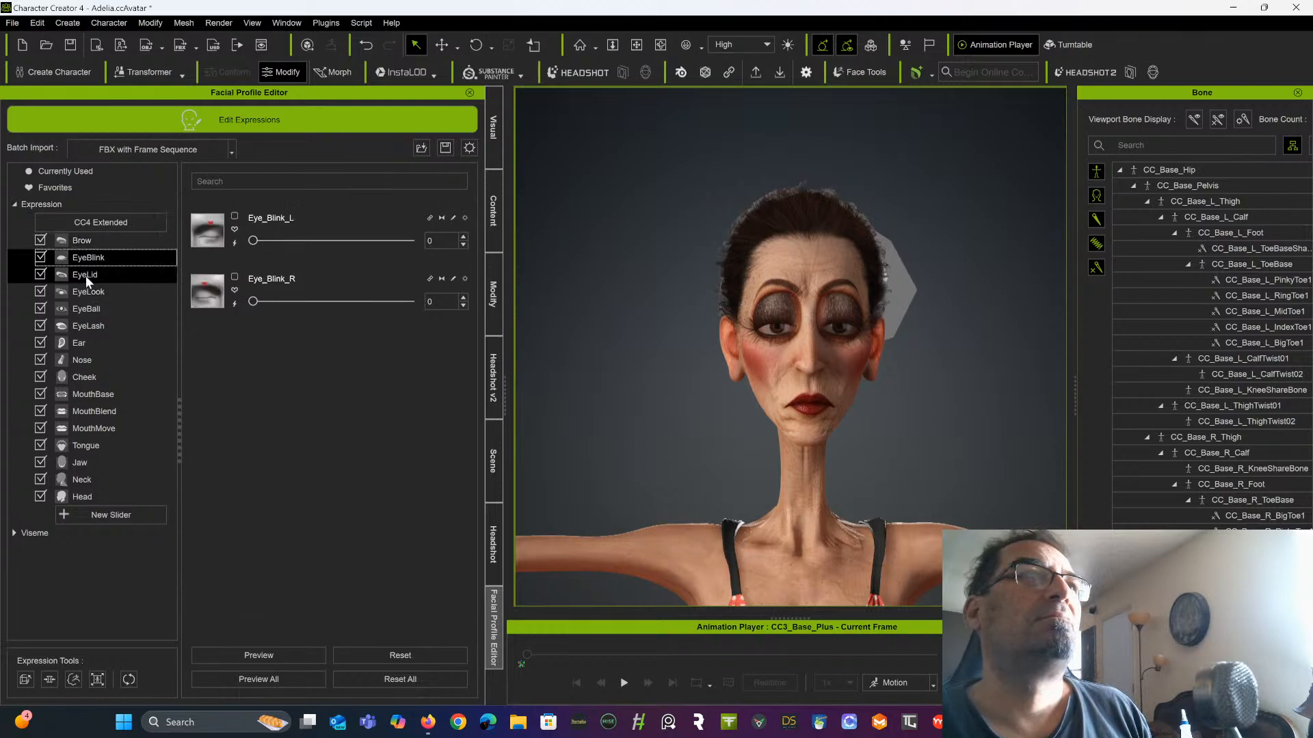
pyautogui.click(93, 273)
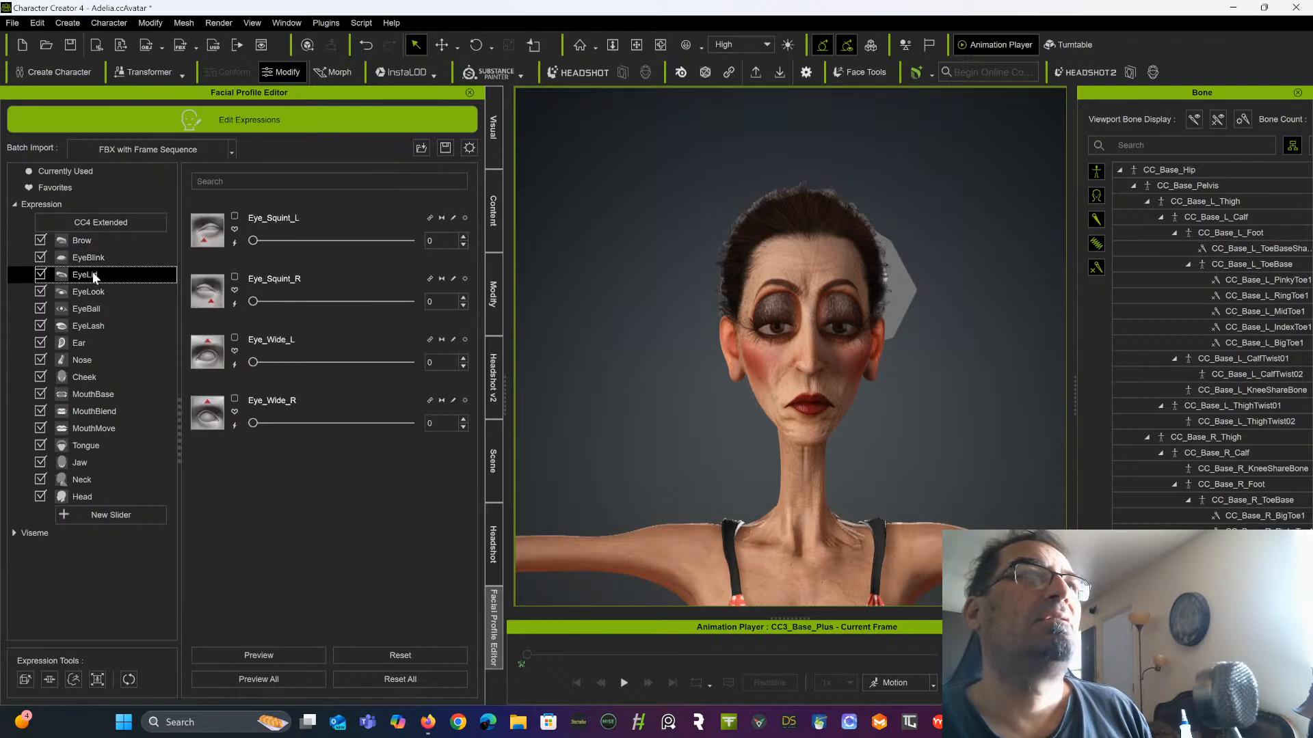
pyautogui.click(93, 293)
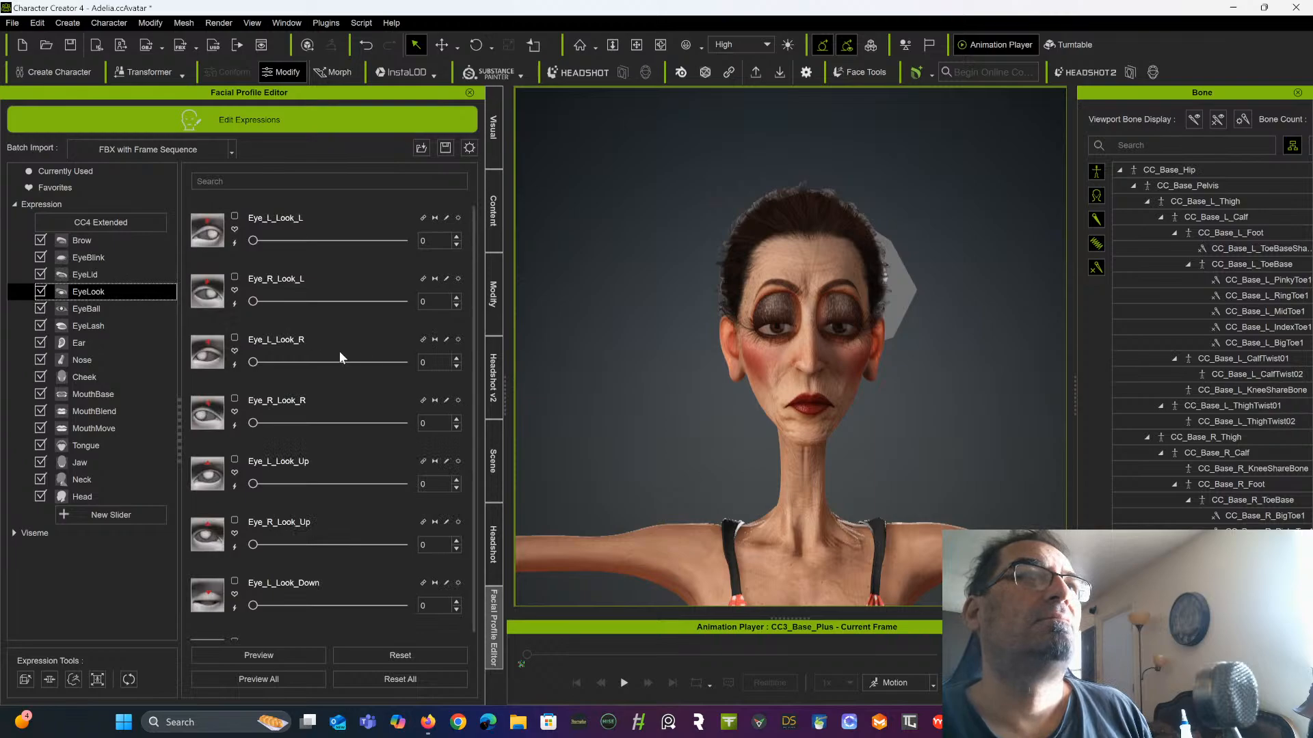
pyautogui.click(102, 314)
pyautogui.click(88, 327)
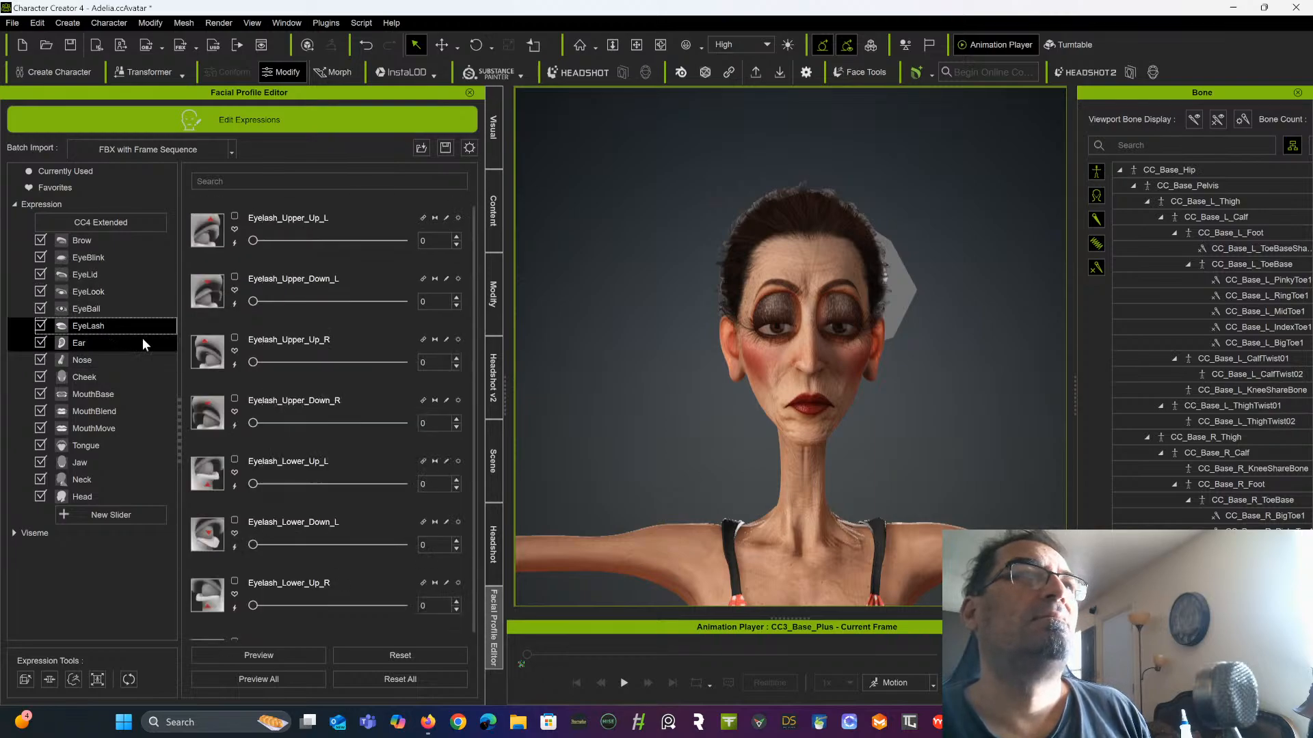
pyautogui.scroll(-1, 301, 368)
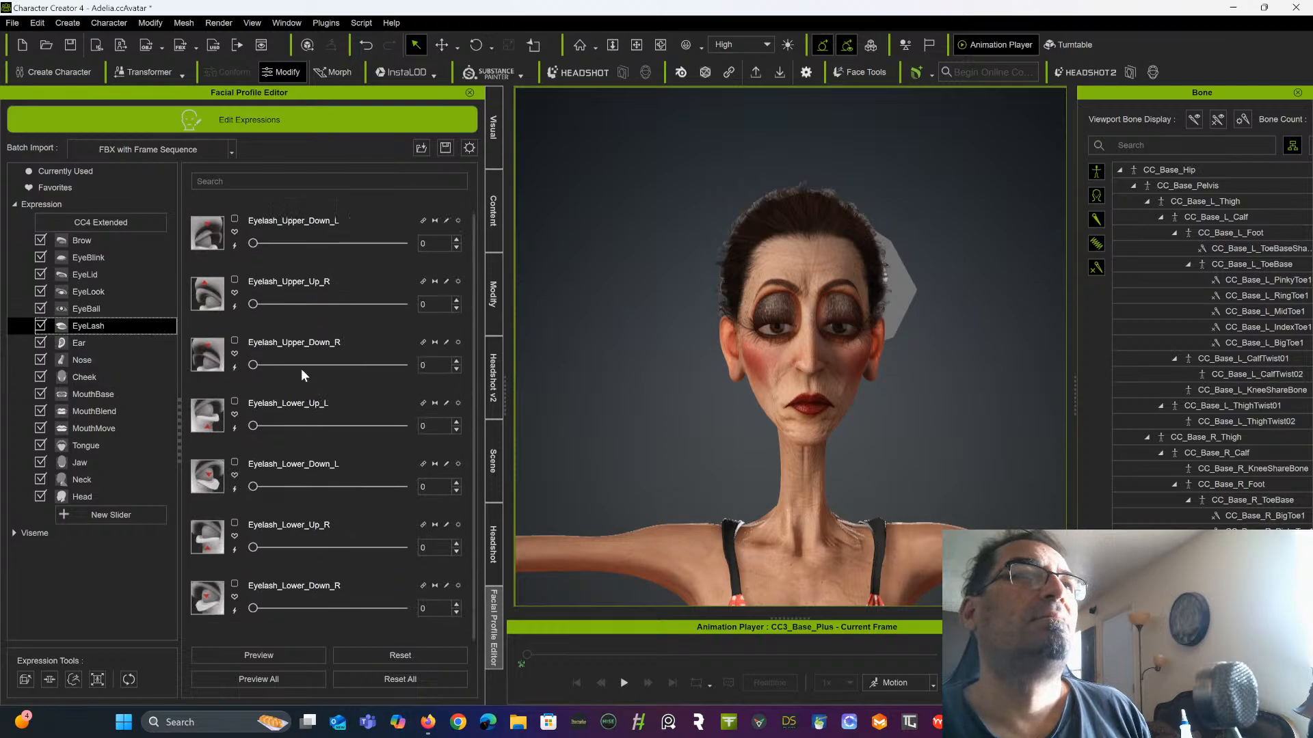
# Test the nose expressions from Nose_Sneer_L through the nostril sliders to Nose_Tip_Up, leaving each at 0
pyautogui.click(86, 360)
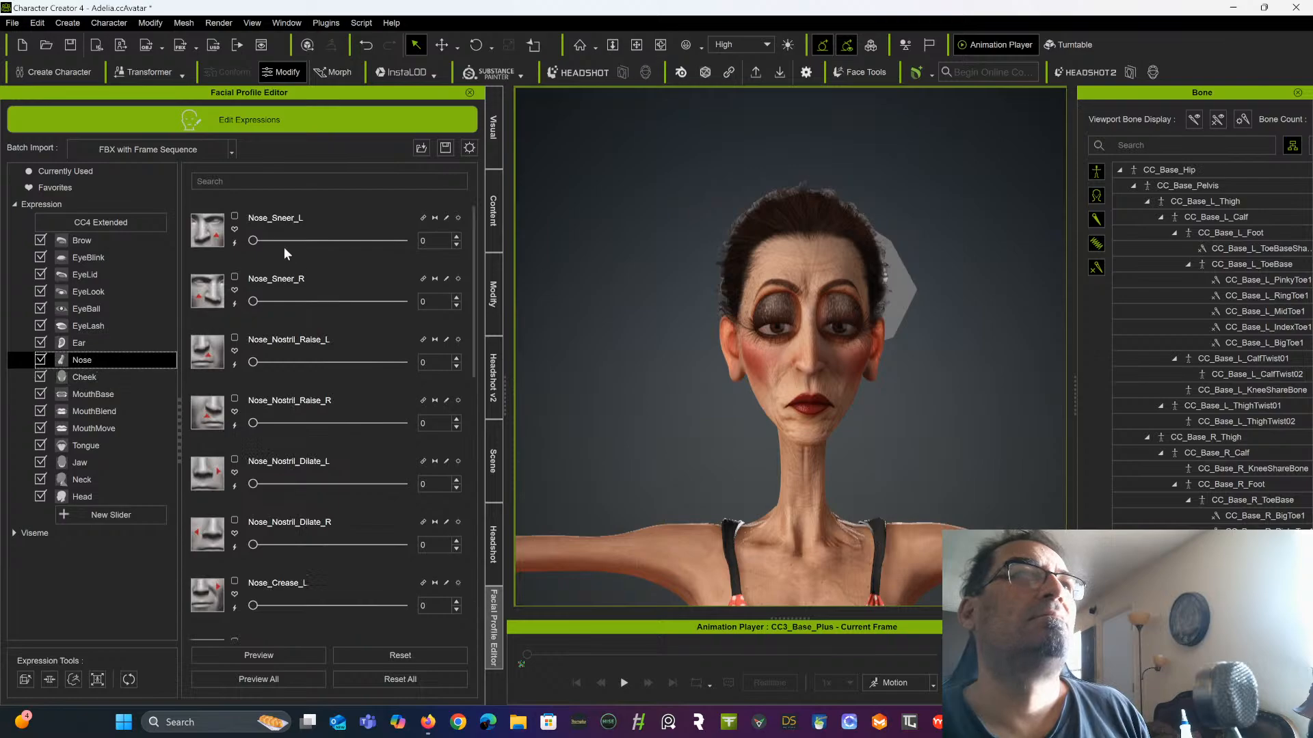
pyautogui.moveTo(253, 241)
pyautogui.mouseDown()
pyautogui.moveTo(471, 237)
pyautogui.moveTo(254, 253)
pyautogui.mouseUp()
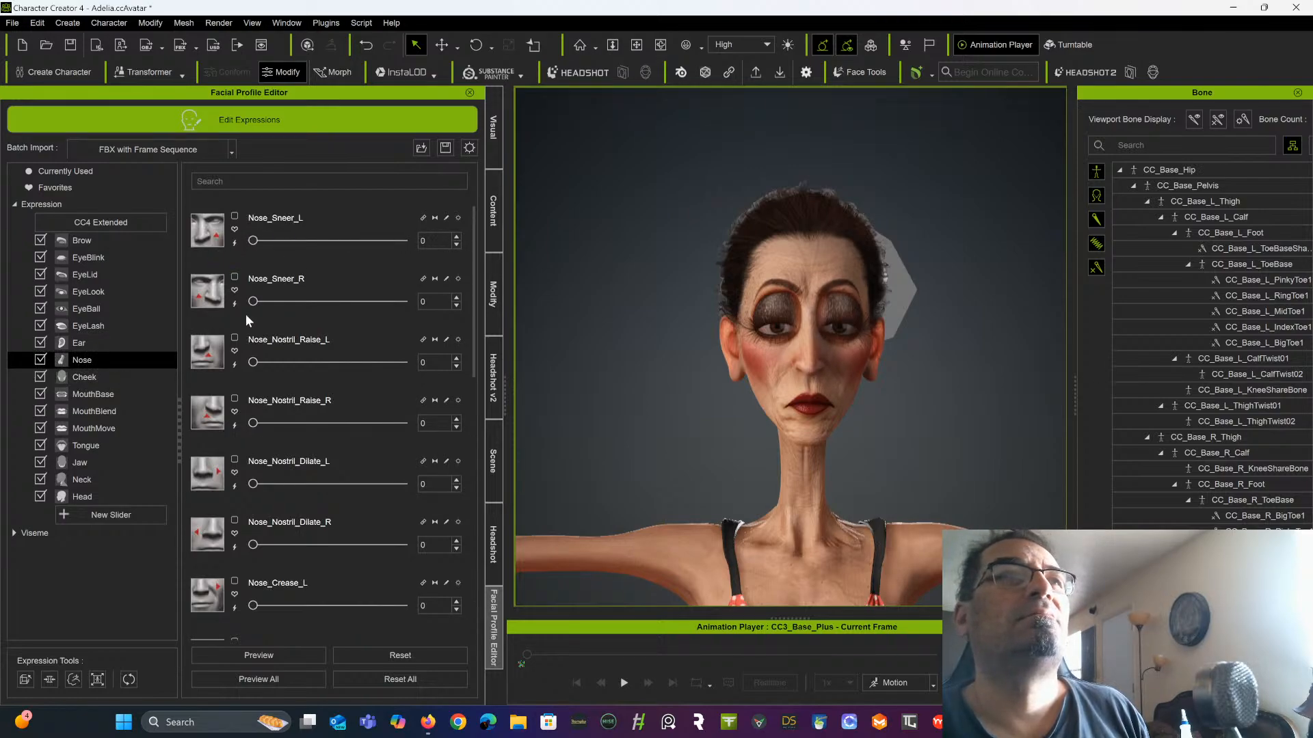
pyautogui.moveTo(253, 362); pyautogui.dragTo(209, 346)
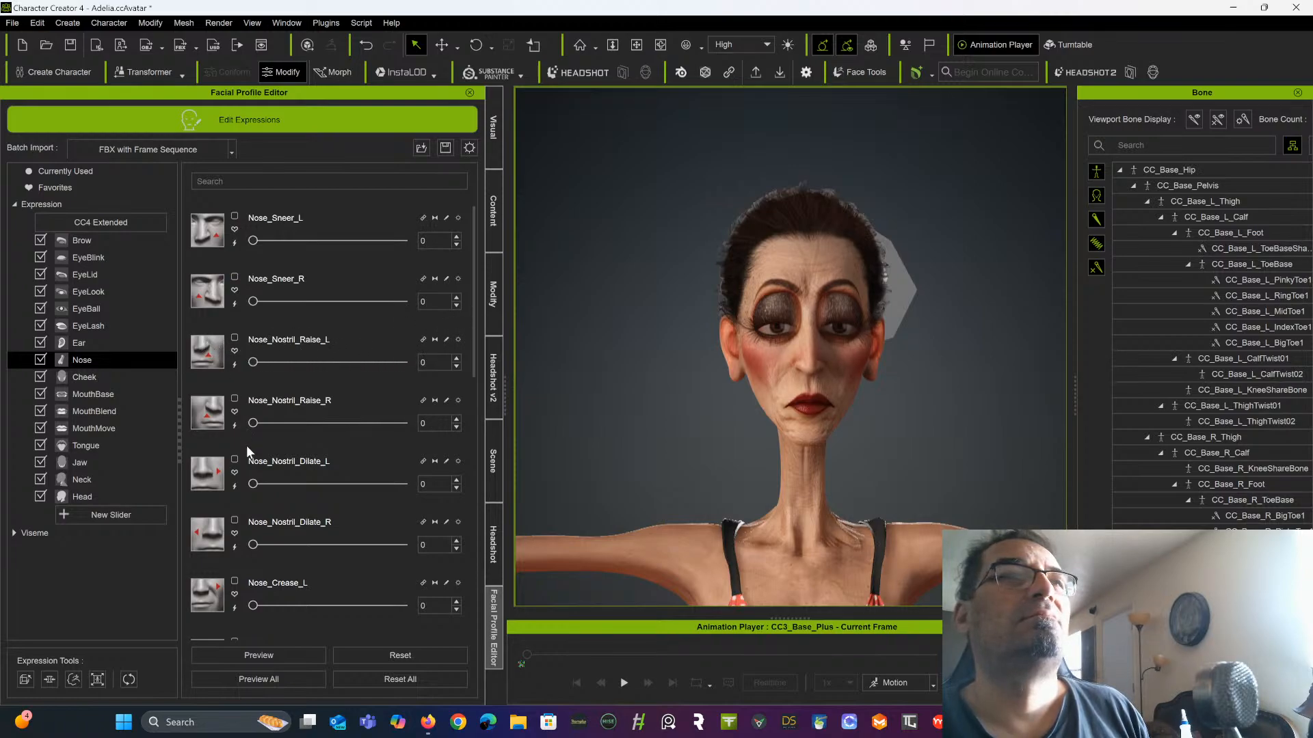
pyautogui.moveTo(252, 482); pyautogui.dragTo(145, 479)
pyautogui.scroll(-5, 290, 503)
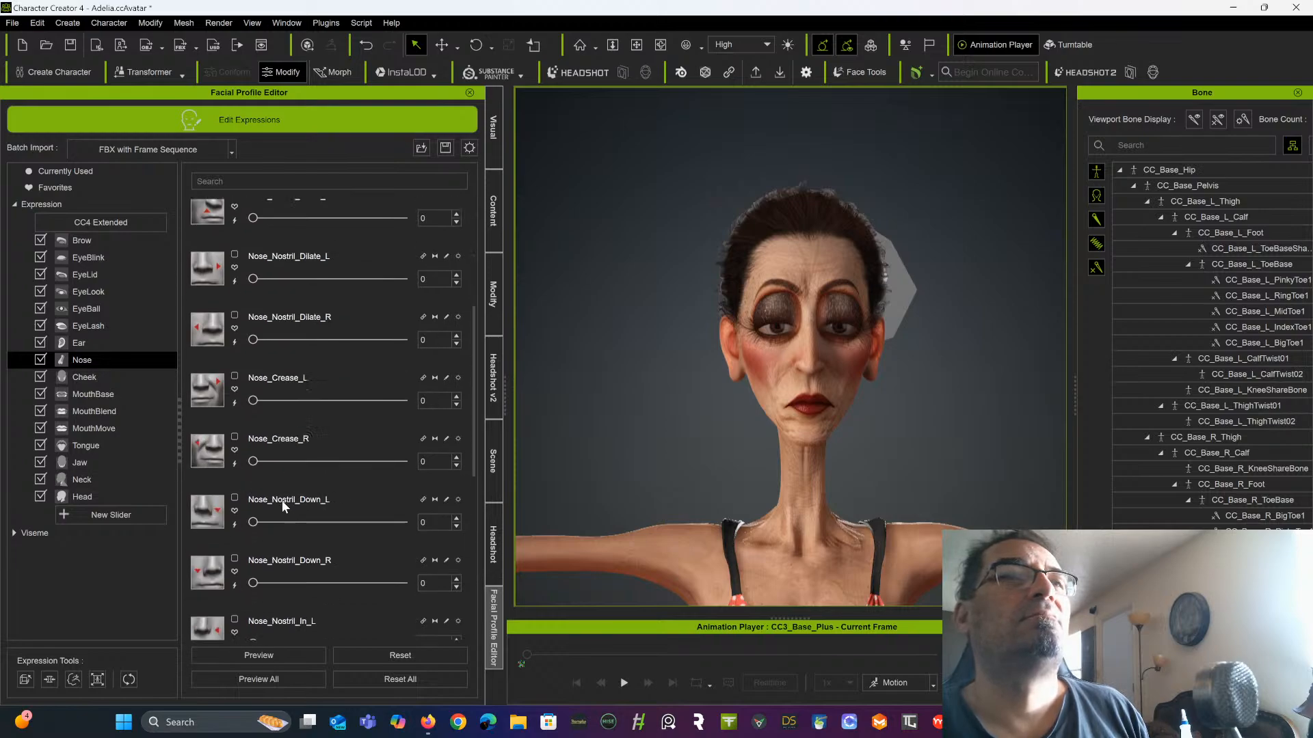
pyautogui.moveTo(296, 492); pyautogui.dragTo(216, 492)
pyautogui.scroll(-4, 309, 523)
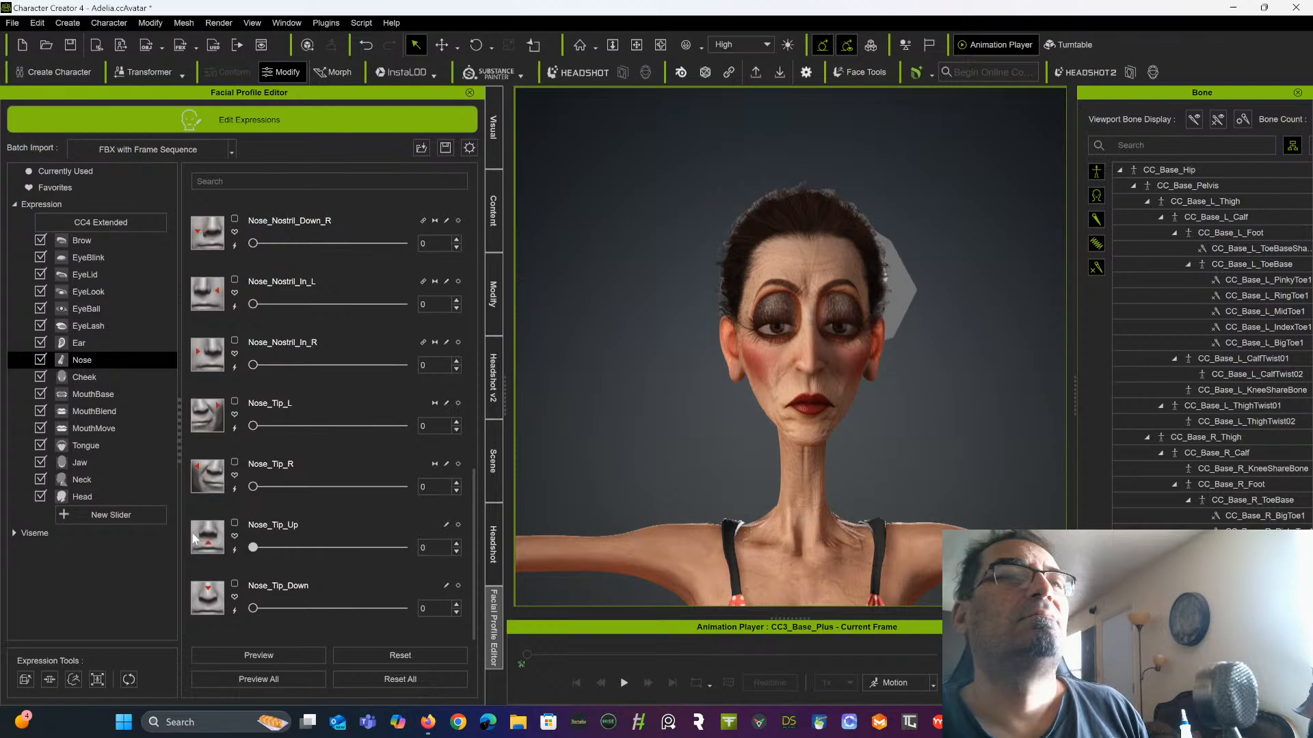
# Set Nose_Sneer_L and Nose_Sneer_R to 100 and inspect the nose up close from the side
pyautogui.scroll(8, 351, 425)
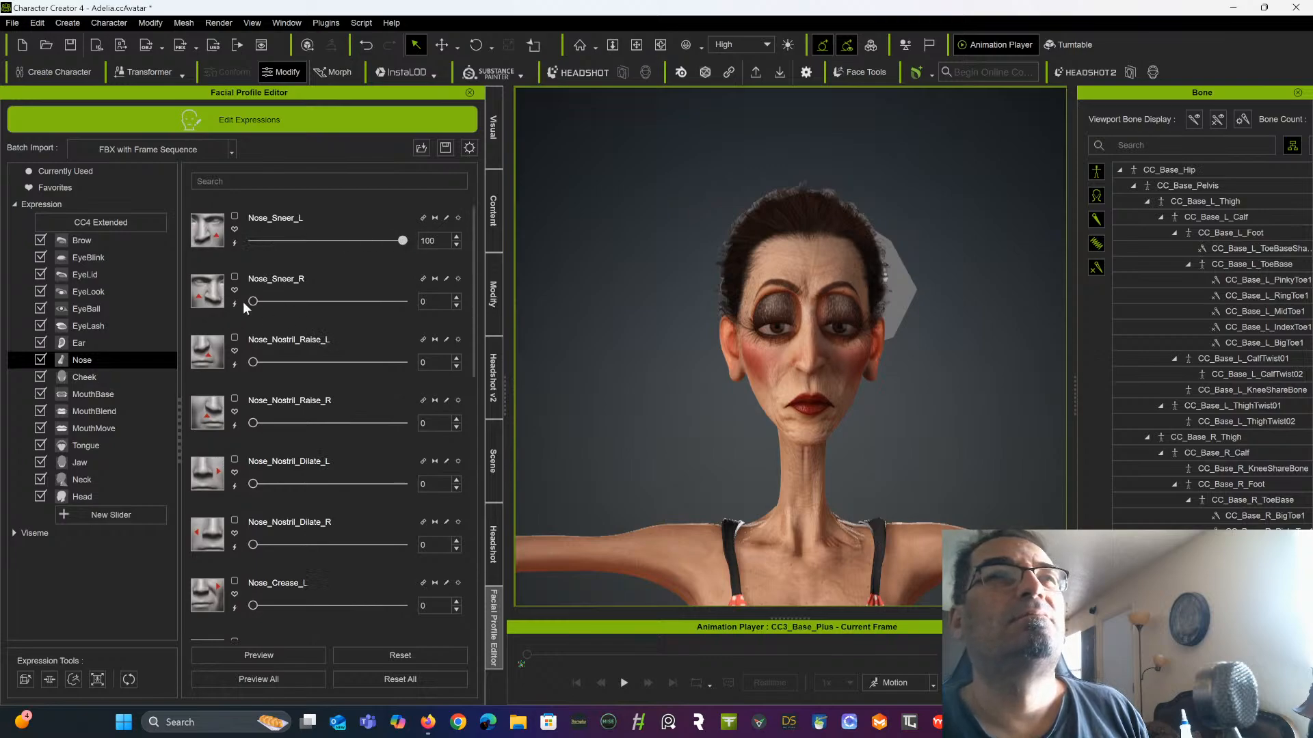
pyautogui.moveTo(303, 295); pyautogui.dragTo(446, 281)
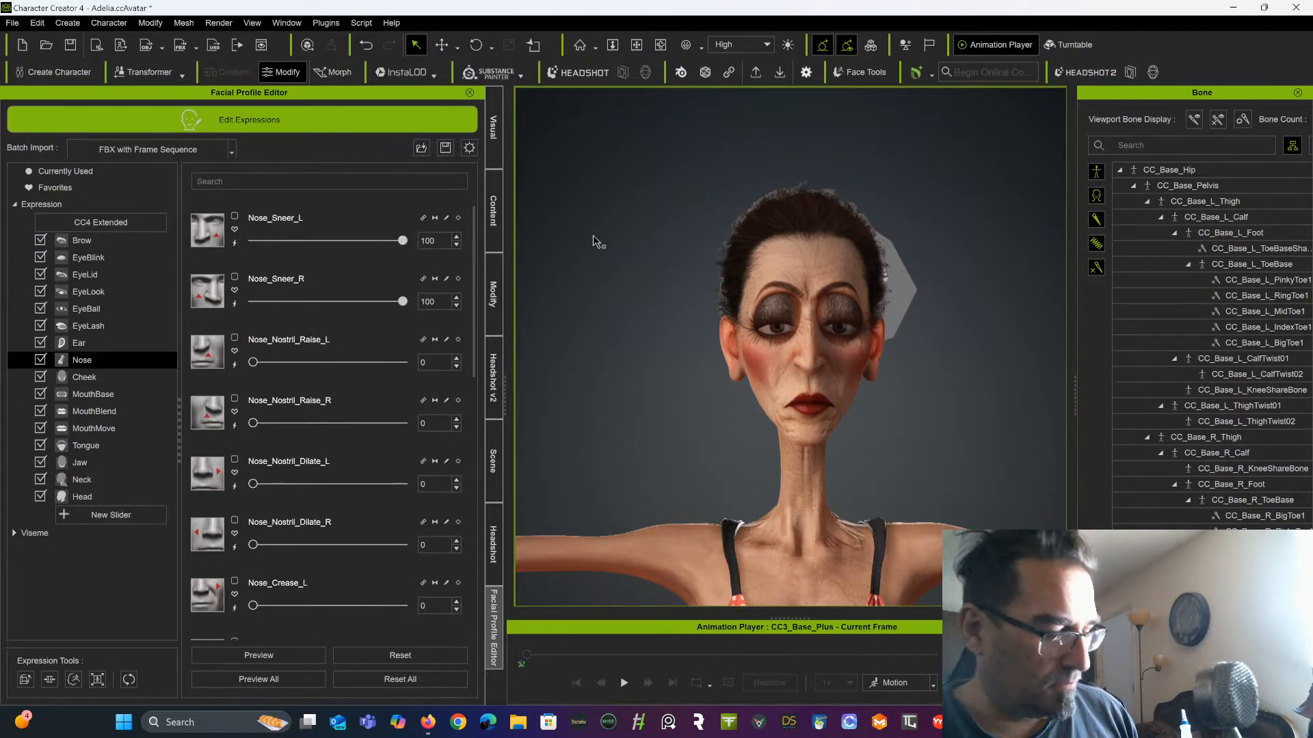
pyautogui.moveTo(704, 240); pyautogui.dragTo(517, 223, button='right')
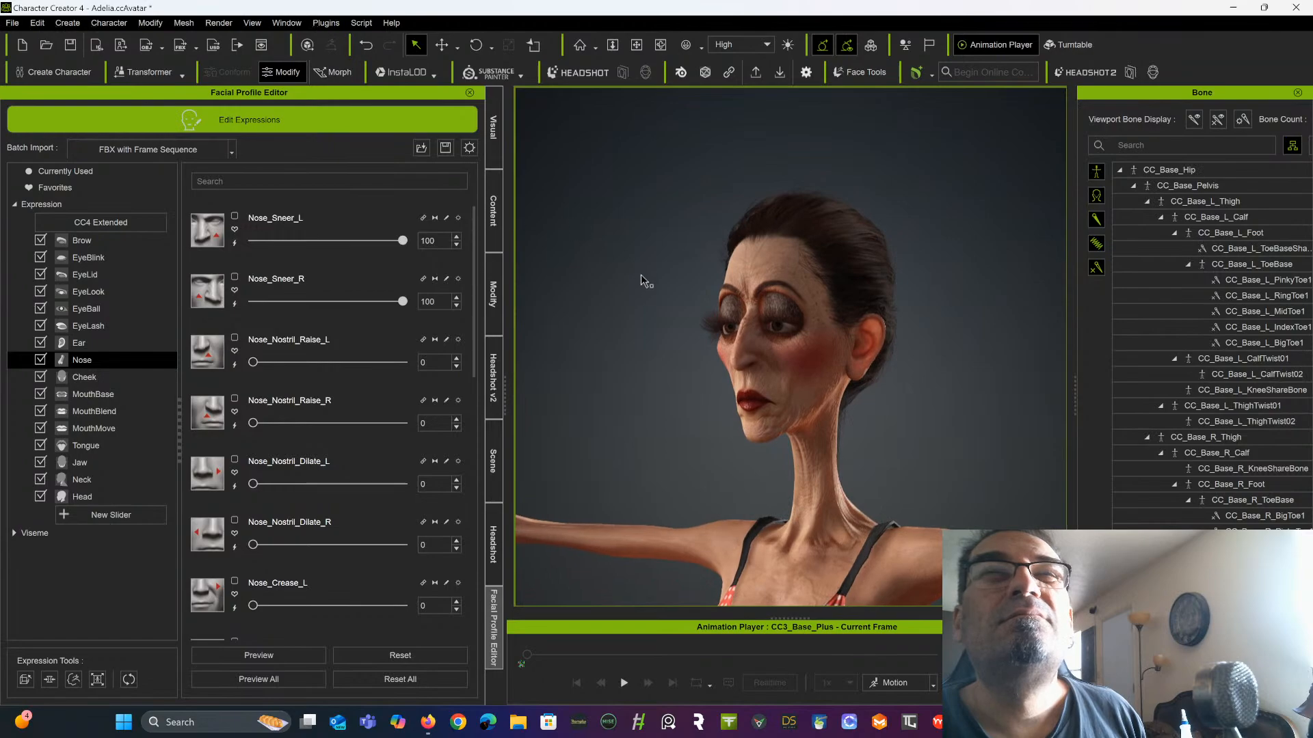
pyautogui.scroll(5, 643, 282)
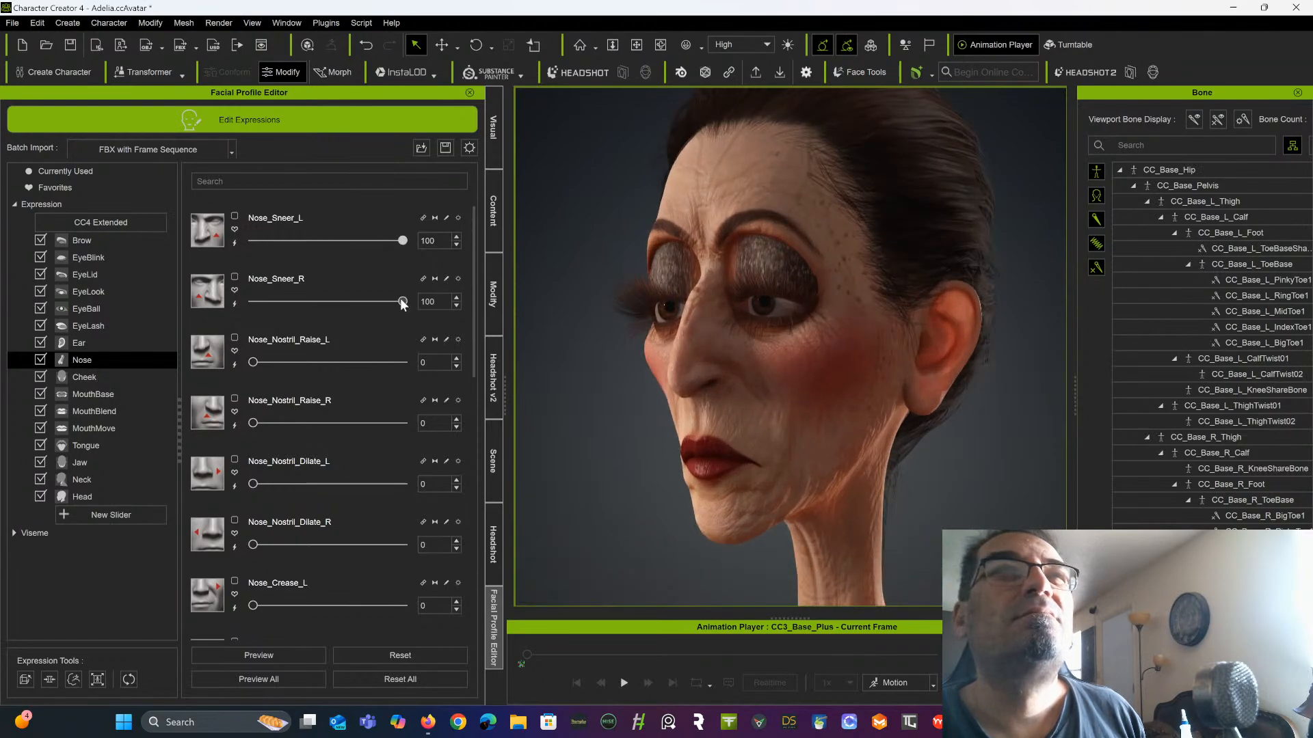
# Return Nose_Sneer_R and Nose_Sneer_L to 0 and review the Cheek, MouthBase and MouthBlend expression lists
pyautogui.moveTo(401, 303); pyautogui.dragTo(210, 300)
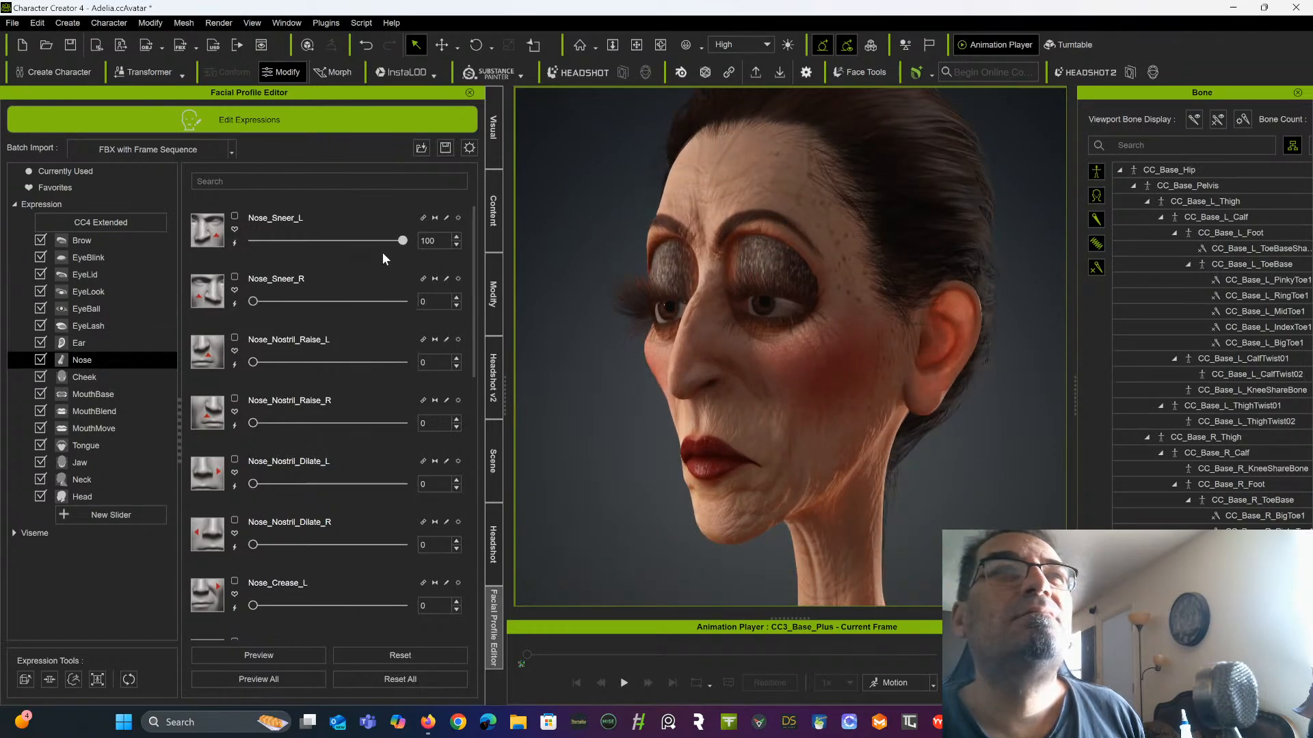
pyautogui.moveTo(389, 241); pyautogui.dragTo(181, 266)
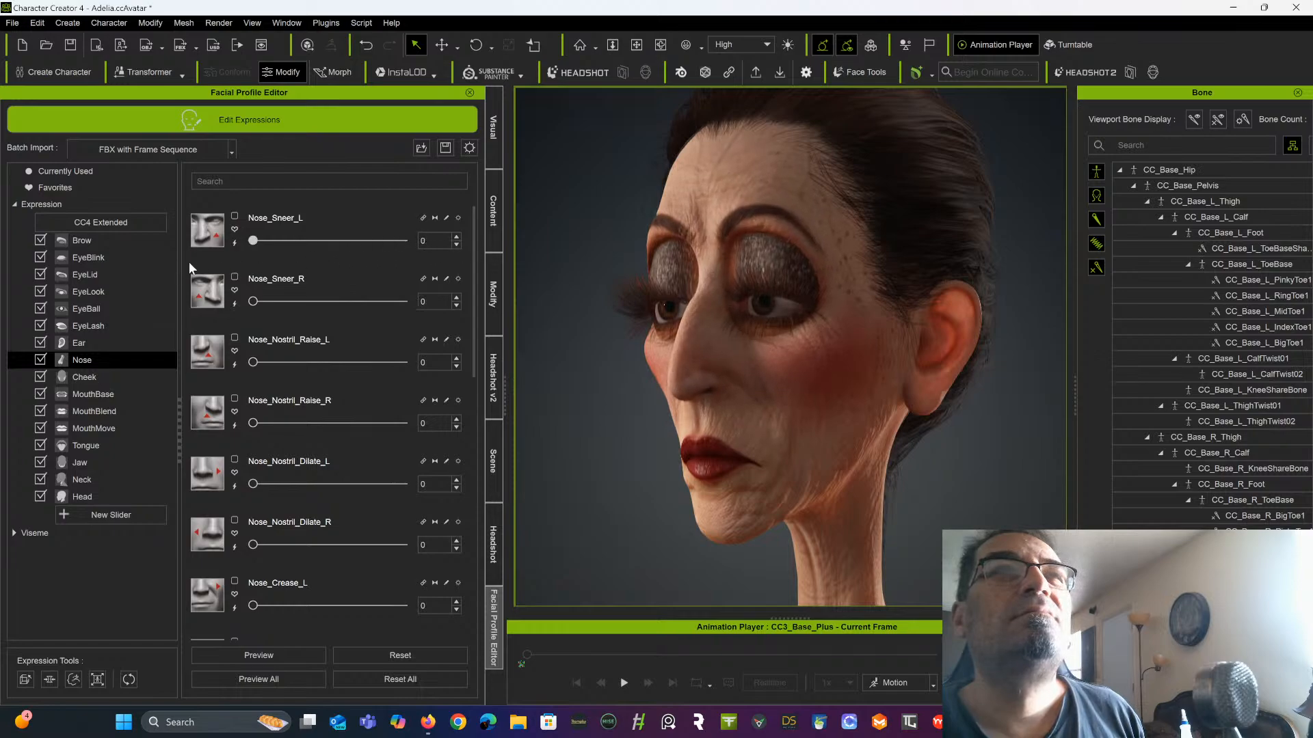
pyautogui.click(108, 376)
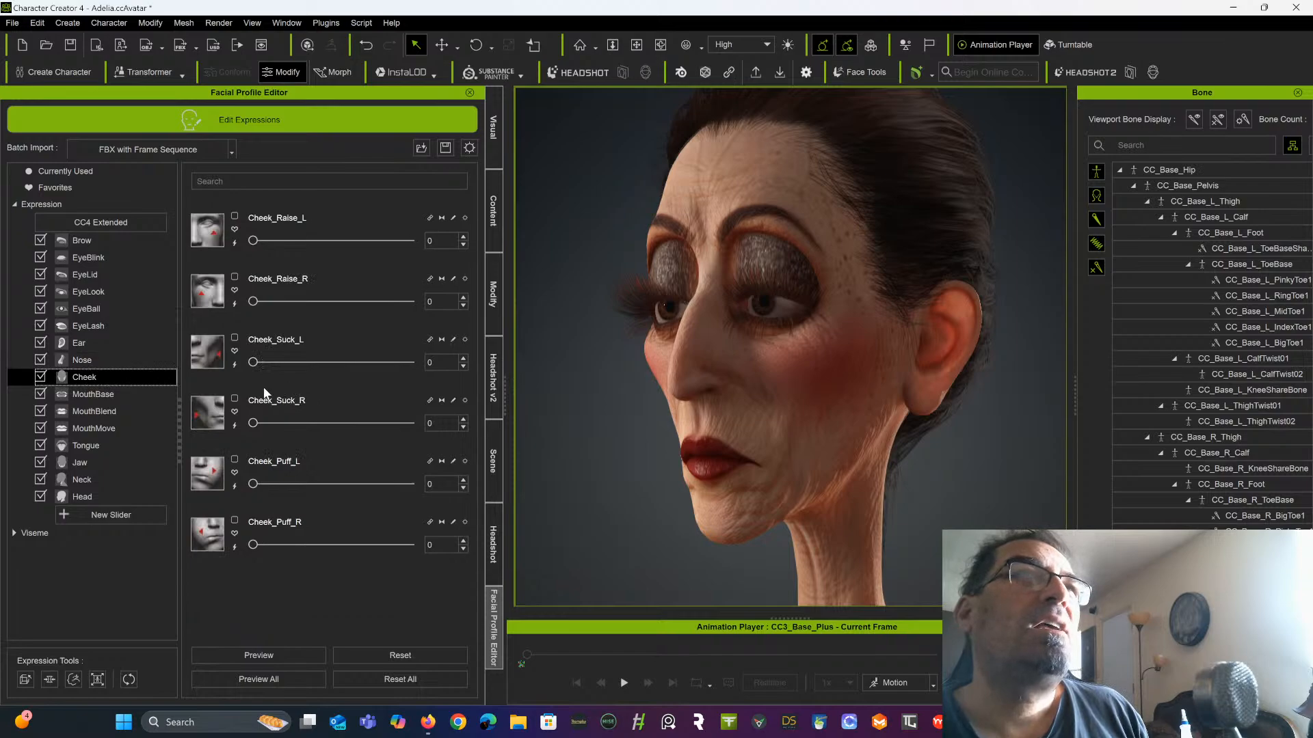
pyautogui.click(108, 394)
pyautogui.scroll(-8, 244, 413)
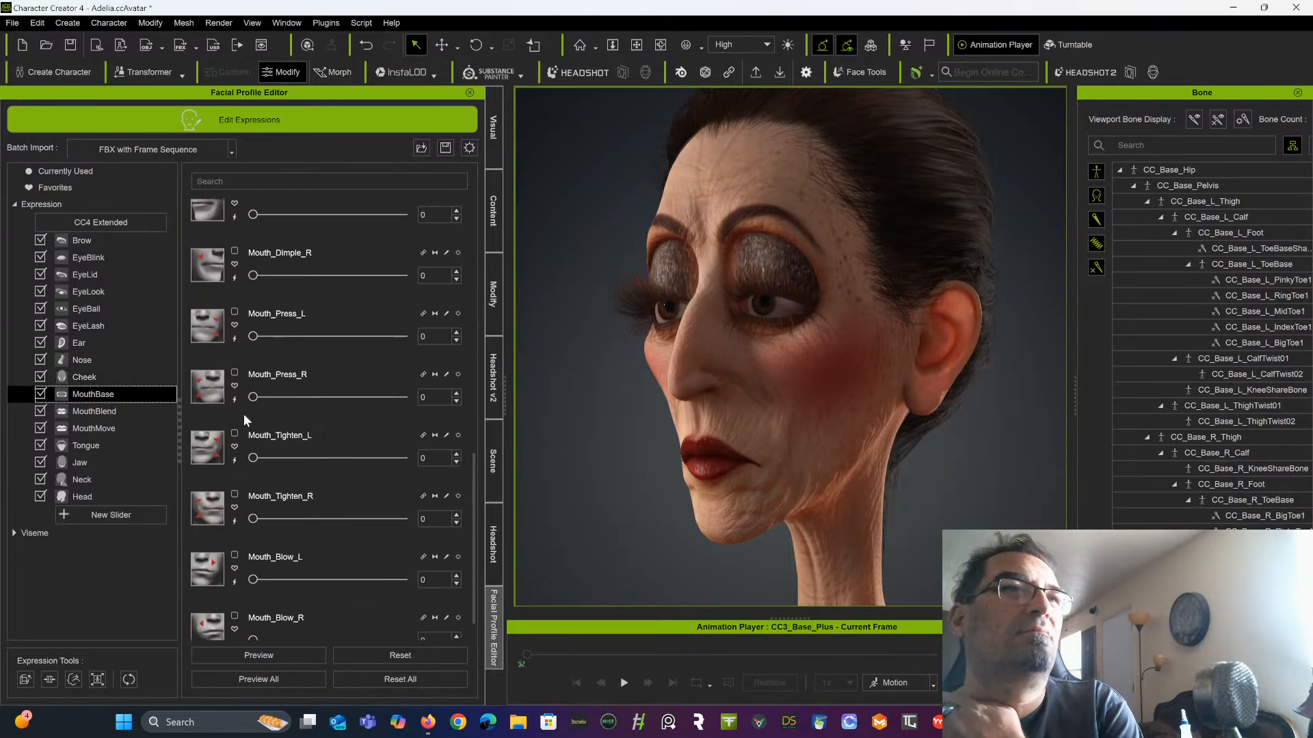
pyautogui.scroll(-1, 244, 413)
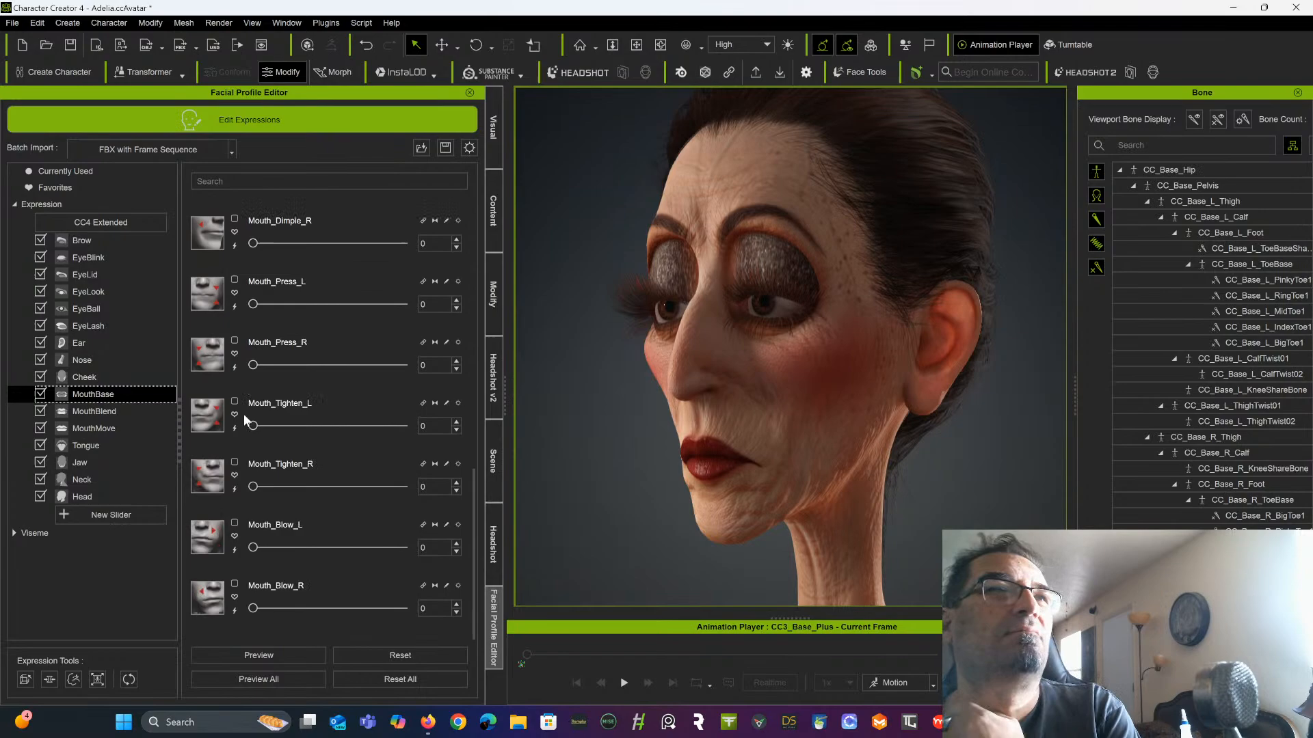
pyautogui.click(84, 411)
pyautogui.scroll(-10, 305, 407)
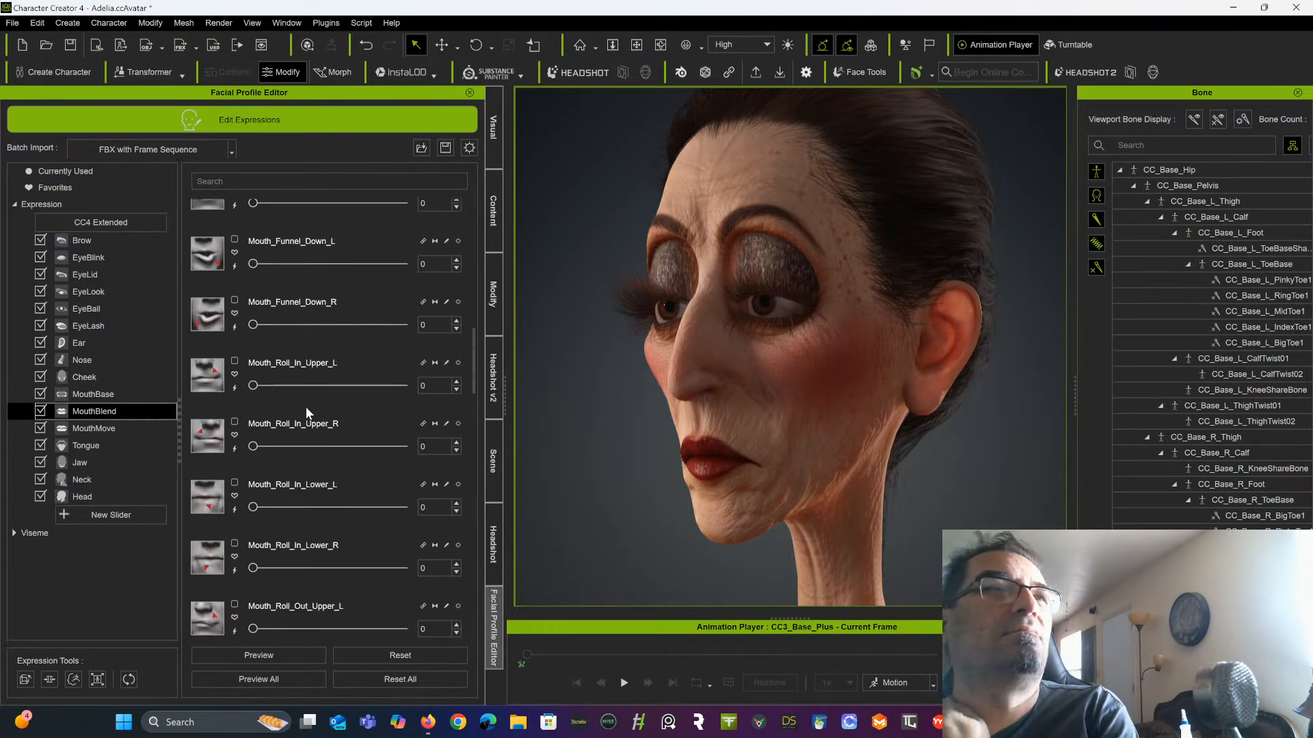
pyautogui.scroll(-1, 305, 406)
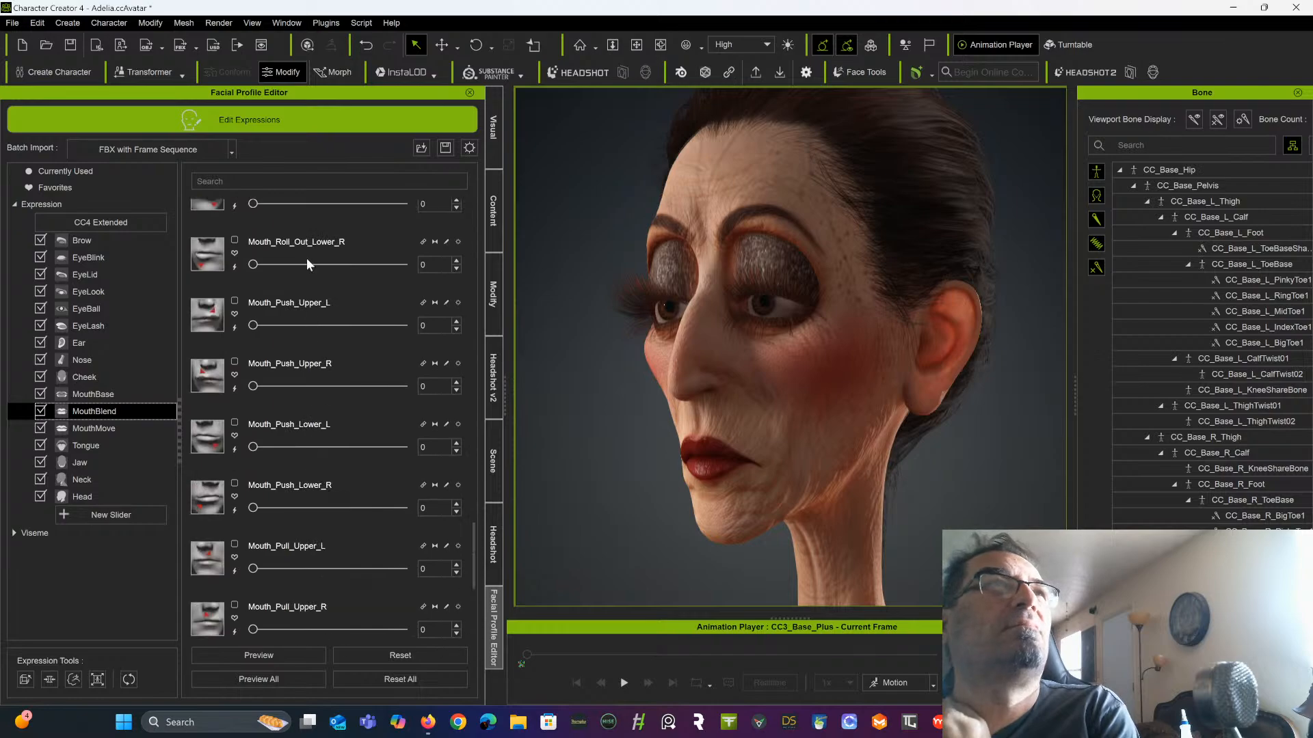
# Leave the Edit Expressions mode and load the calibtration_female motion from the Wrinkle Check calibrations
pyautogui.click(286, 133)
pyautogui.click(629, 391)
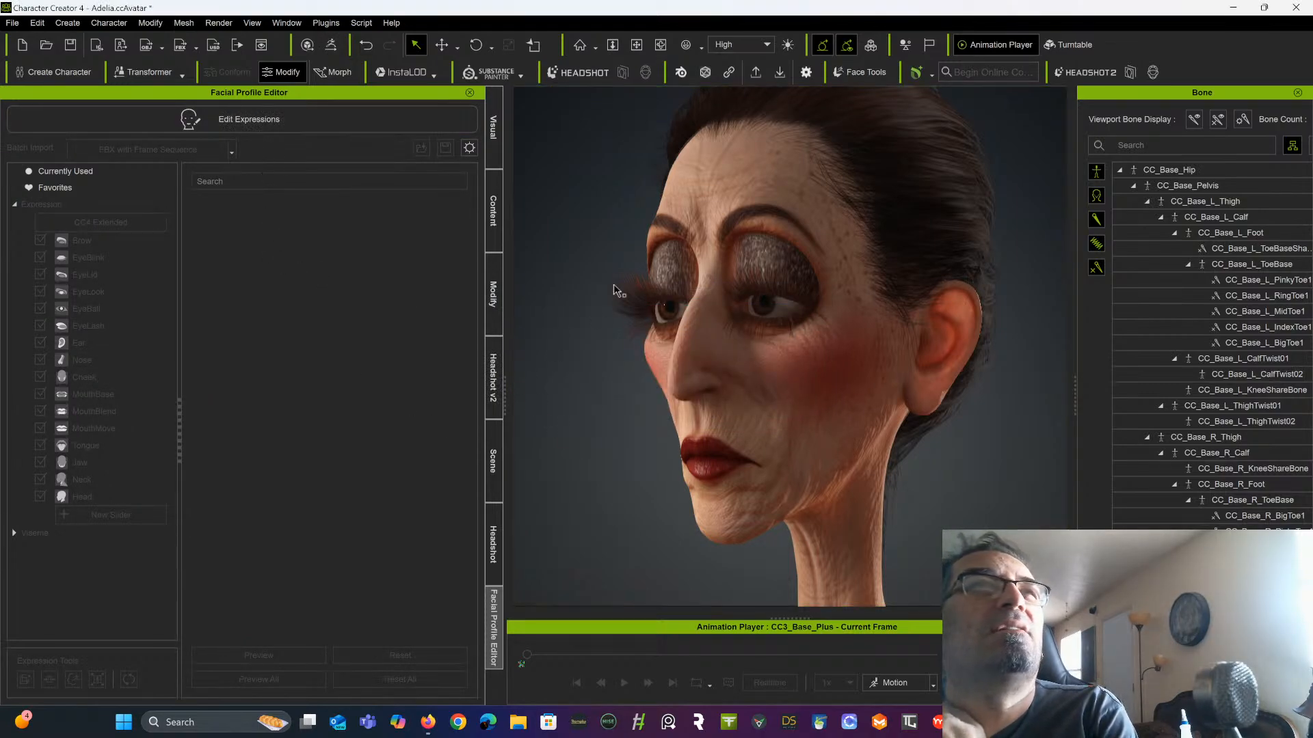
pyautogui.click(901, 683)
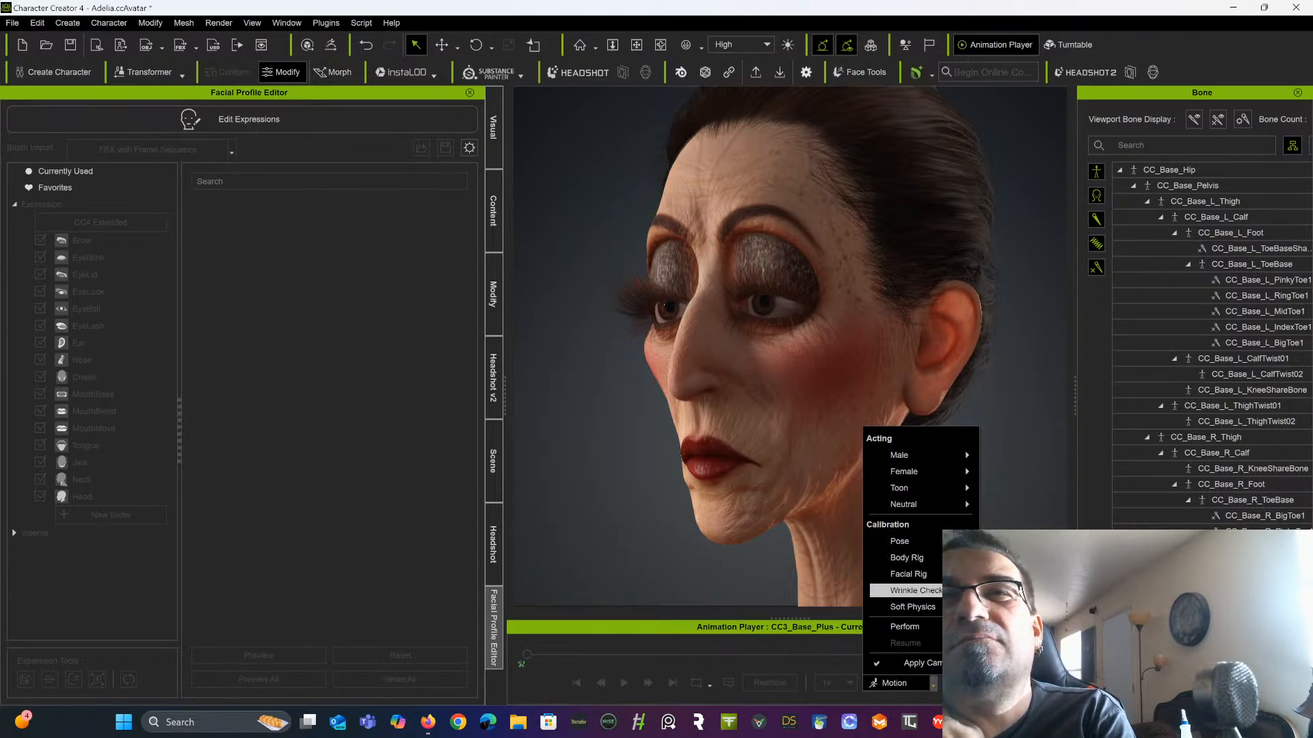
pyautogui.click(913, 591)
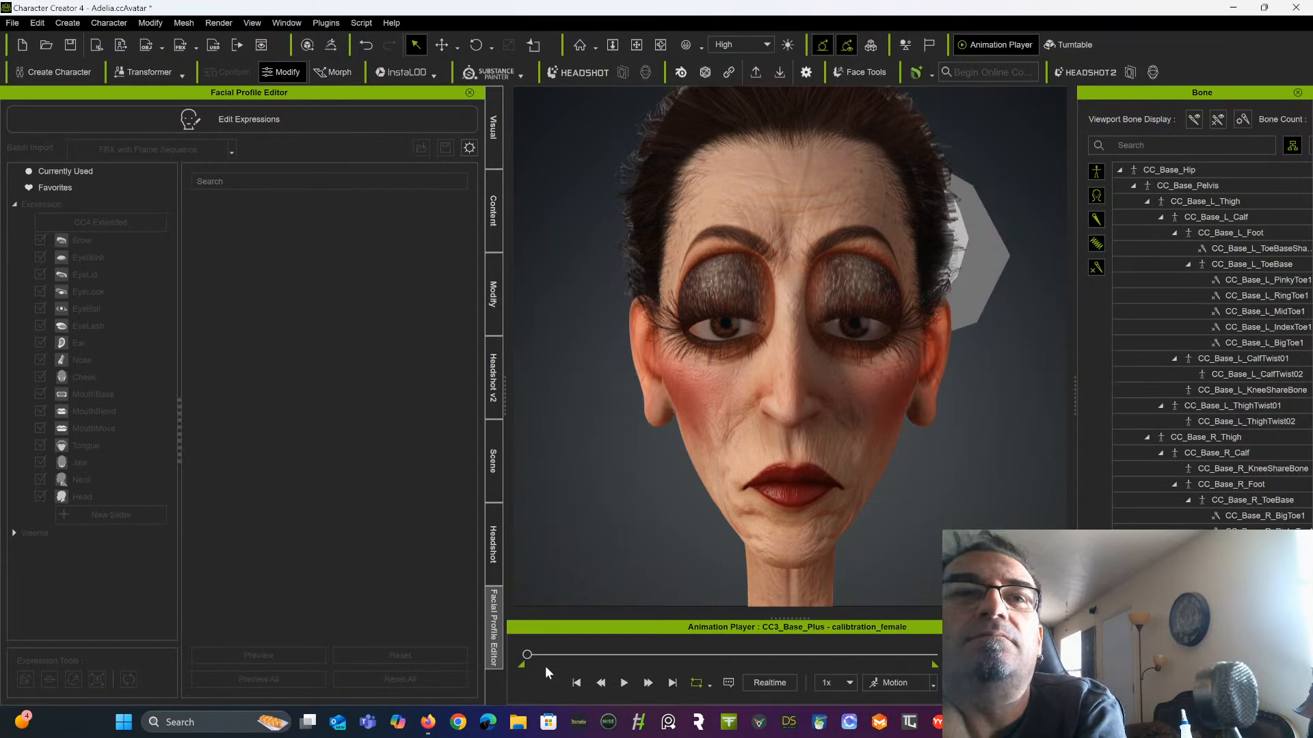
# Play the female calibration motion in a wider viewport and examine the facial expressions and wrinkles from the front and side
pyautogui.click(624, 683)
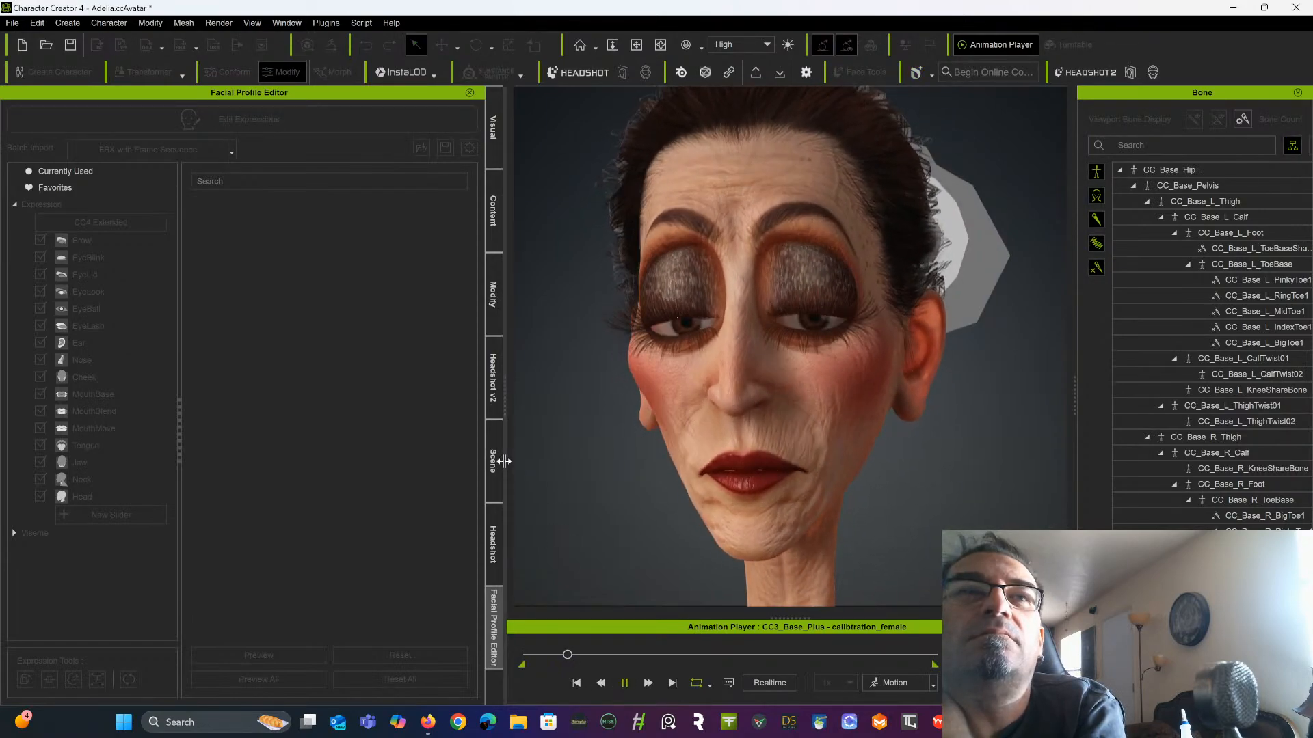
pyautogui.moveTo(504, 463); pyautogui.dragTo(372, 451)
pyautogui.scroll(-3, 586, 429)
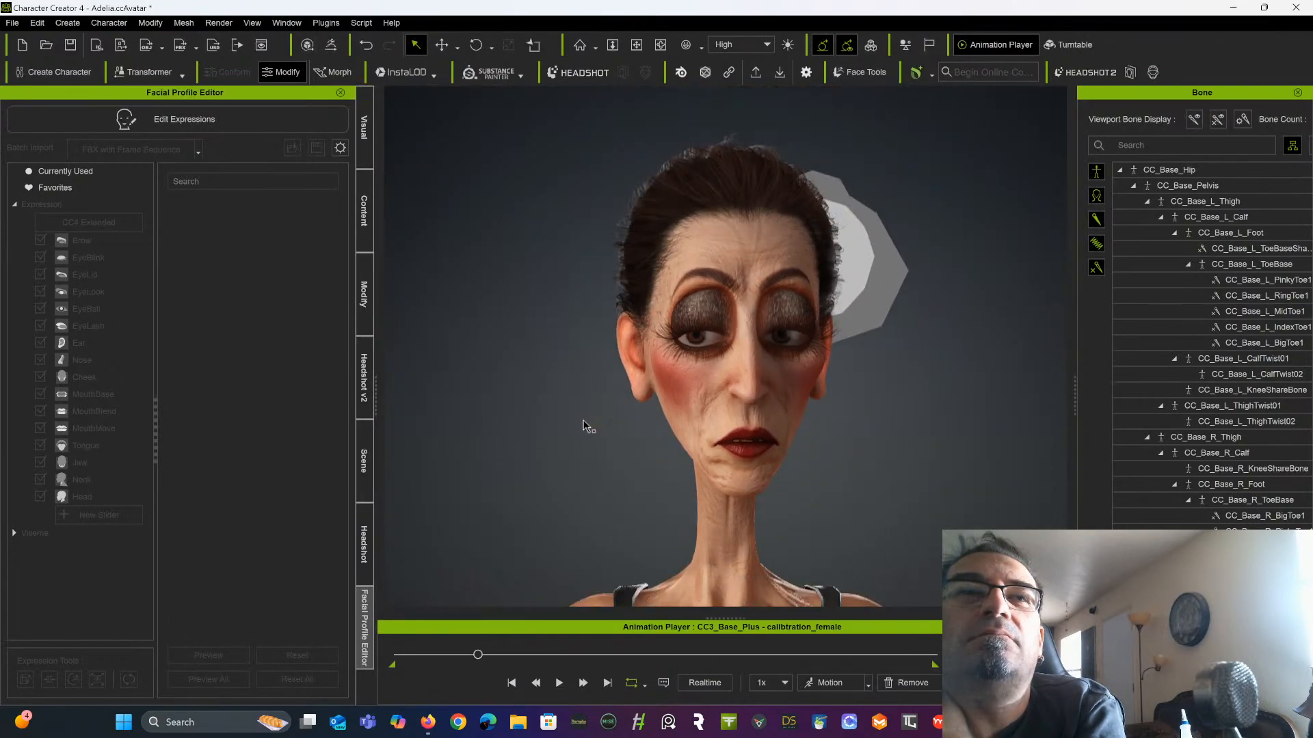
pyautogui.click(559, 684)
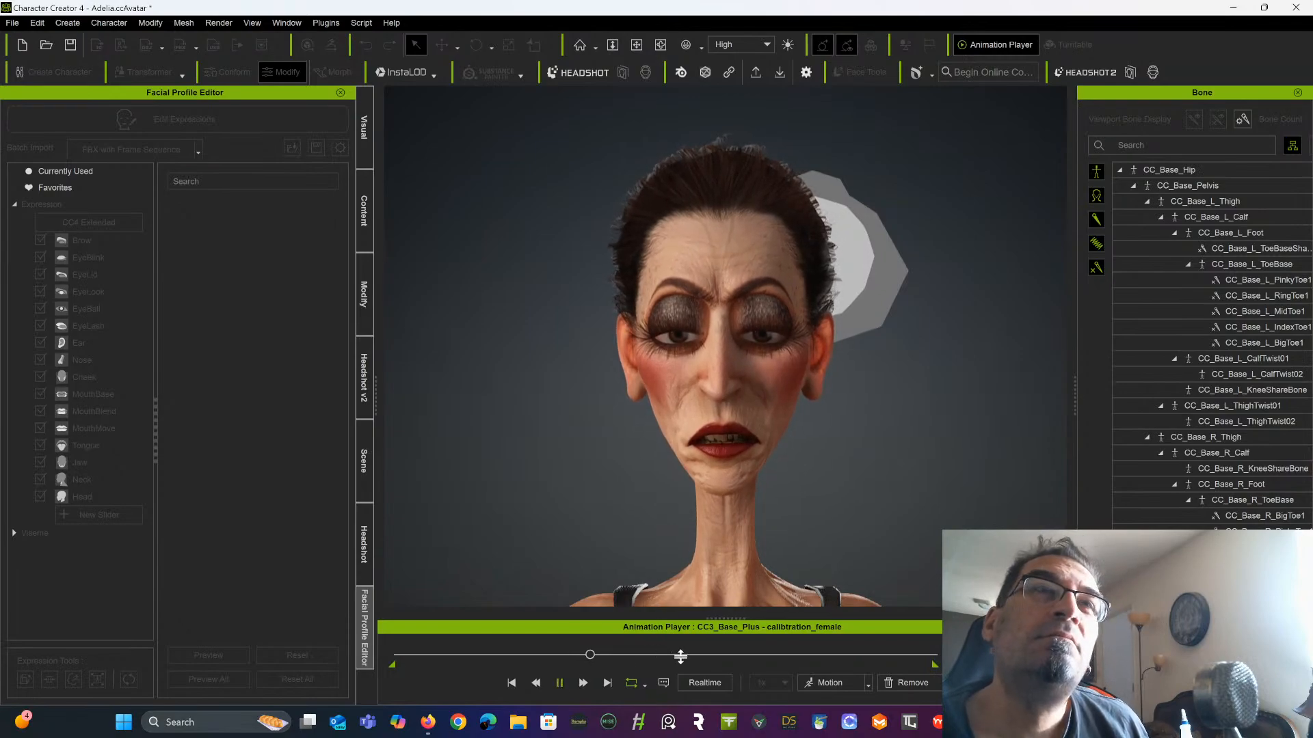
pyautogui.keyDown('alt'); pyautogui.moveTo(536, 432); pyautogui.dragTo(682, 411); pyautogui.keyUp('alt')
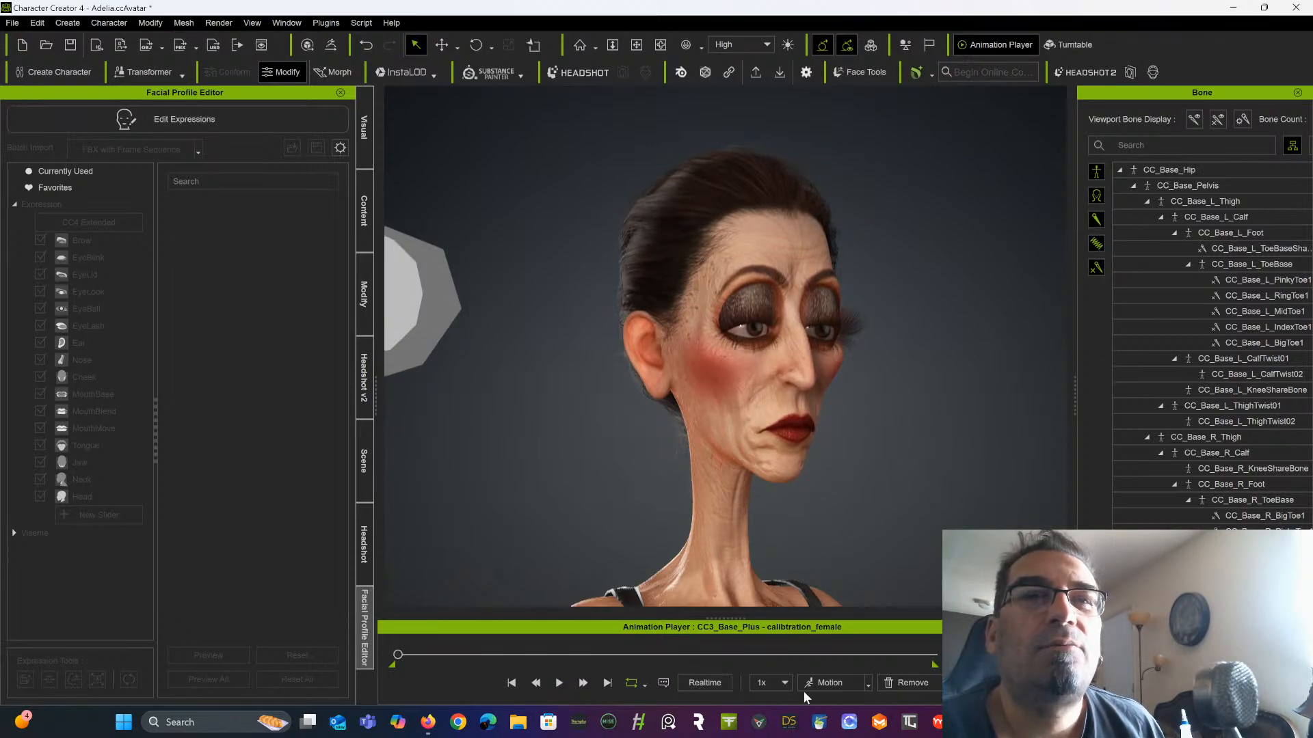
# Load the calibration_live wrinkle check motion, play it through to examine the face, and return to its first frame
pyautogui.click(848, 684)
pyautogui.moveTo(876, 576)
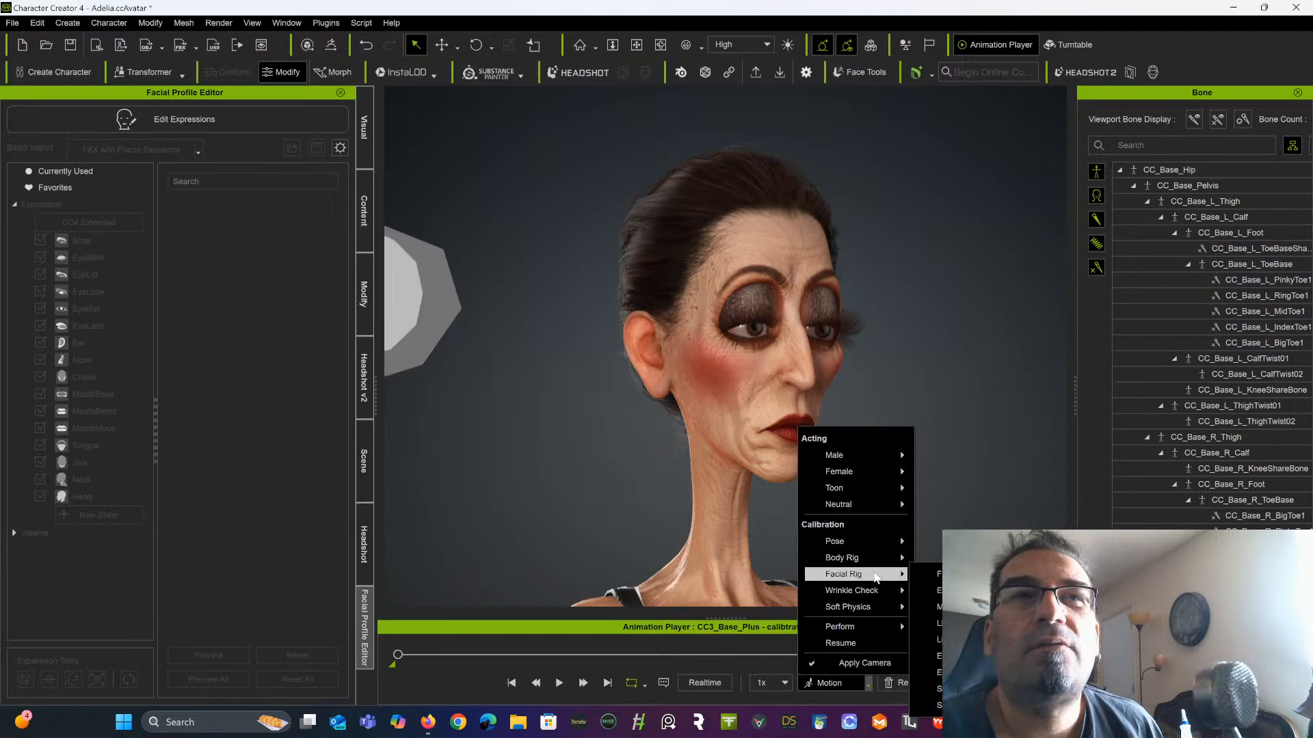
pyautogui.moveTo(912, 595)
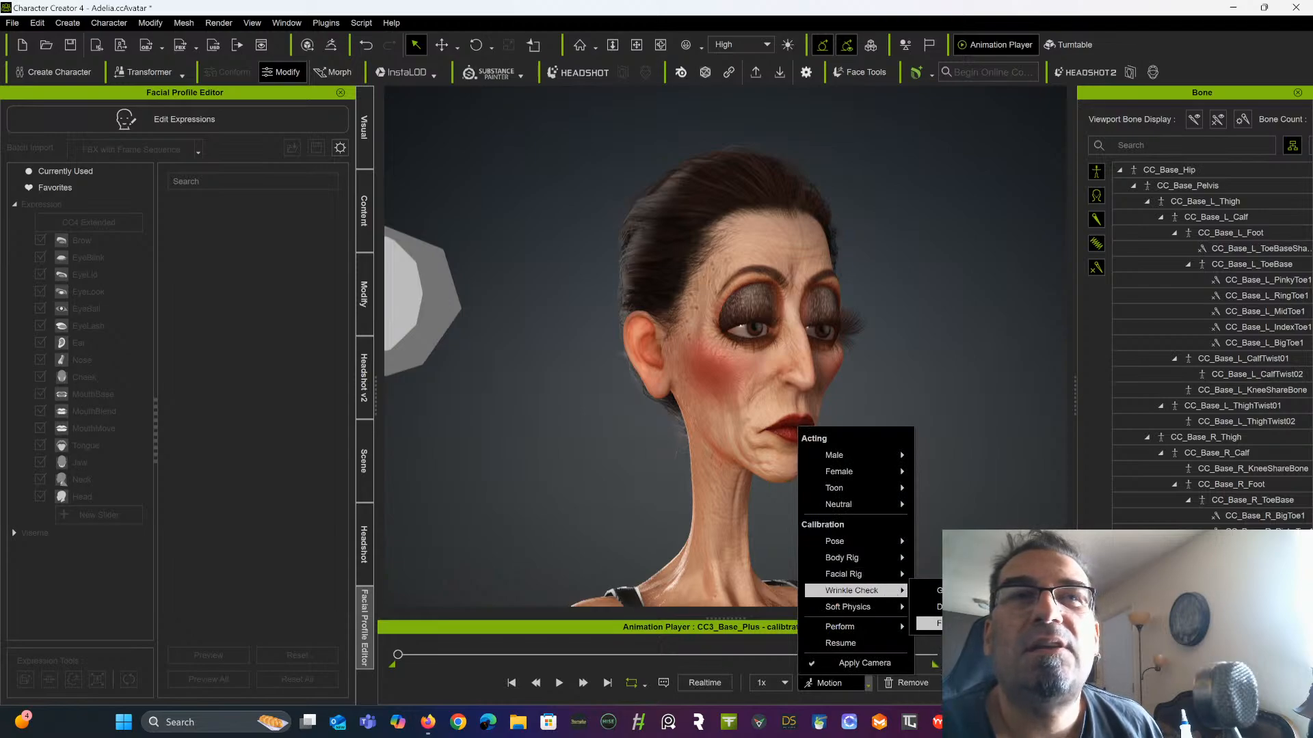
pyautogui.click(931, 607)
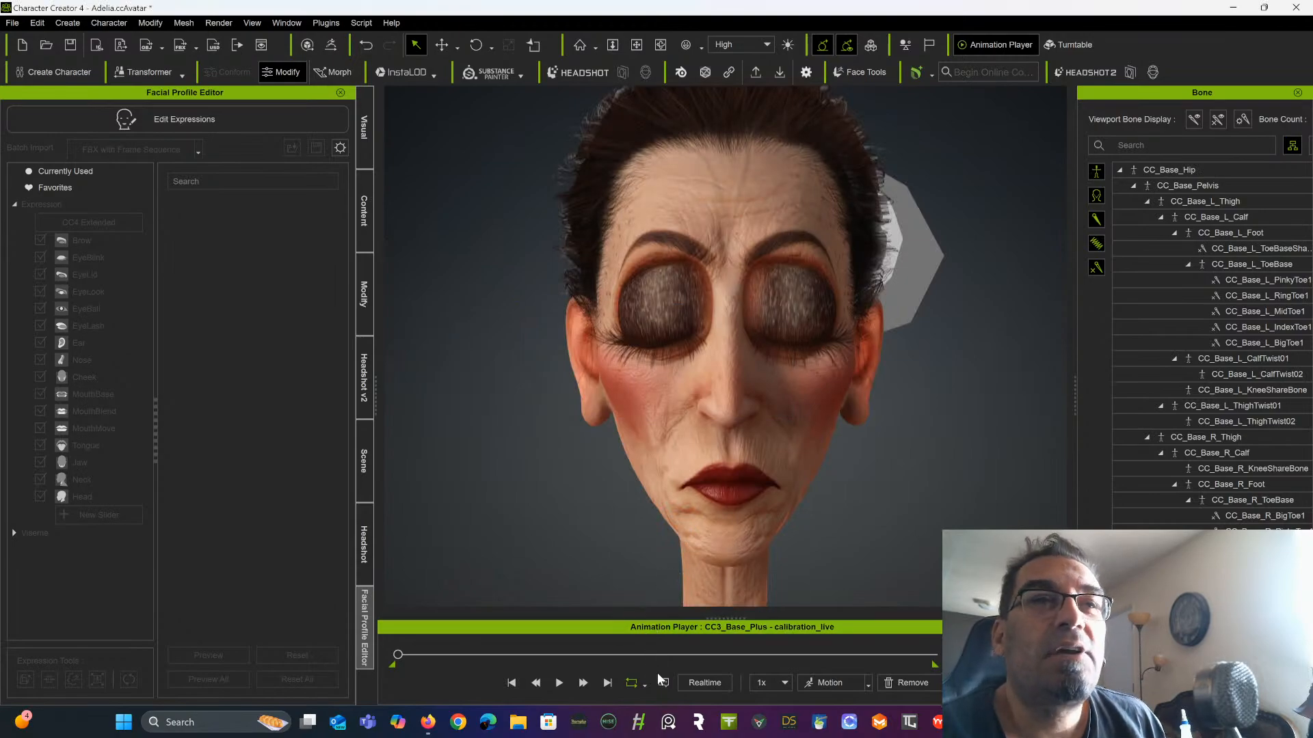
pyautogui.click(559, 683)
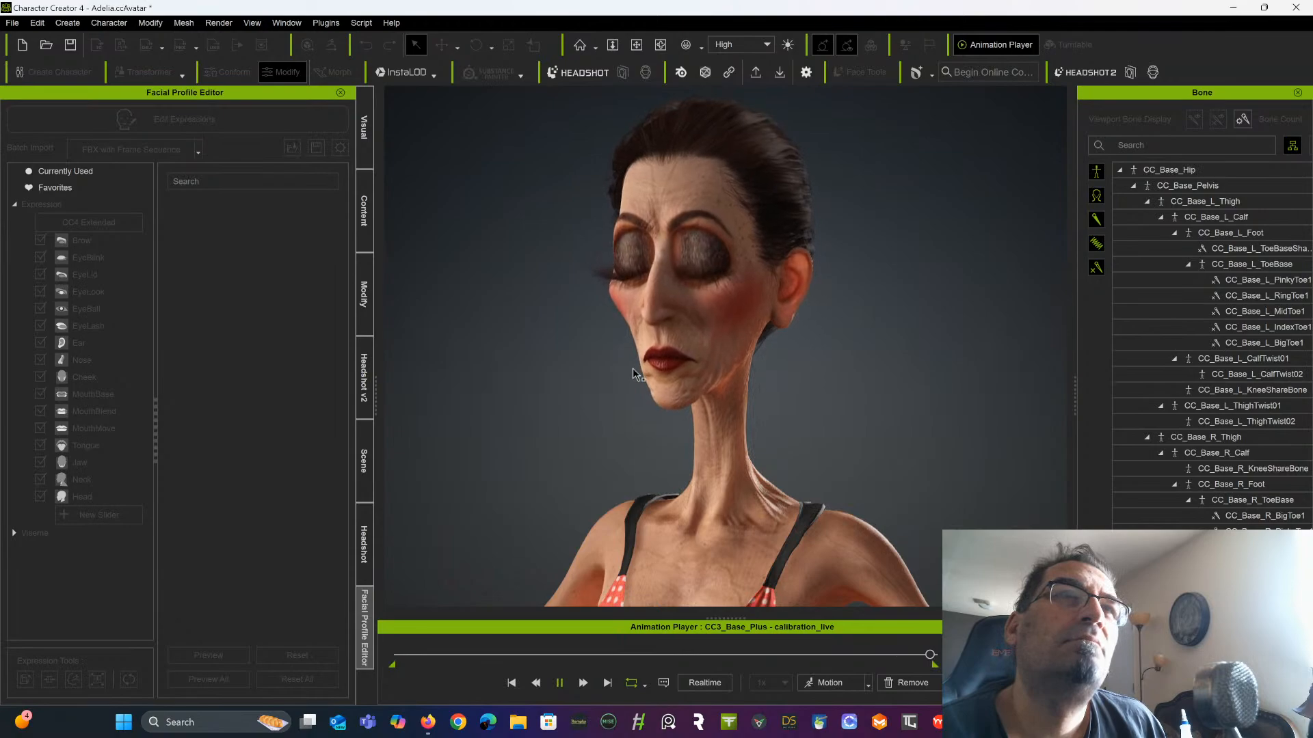
pyautogui.click(557, 682)
pyautogui.click(511, 683)
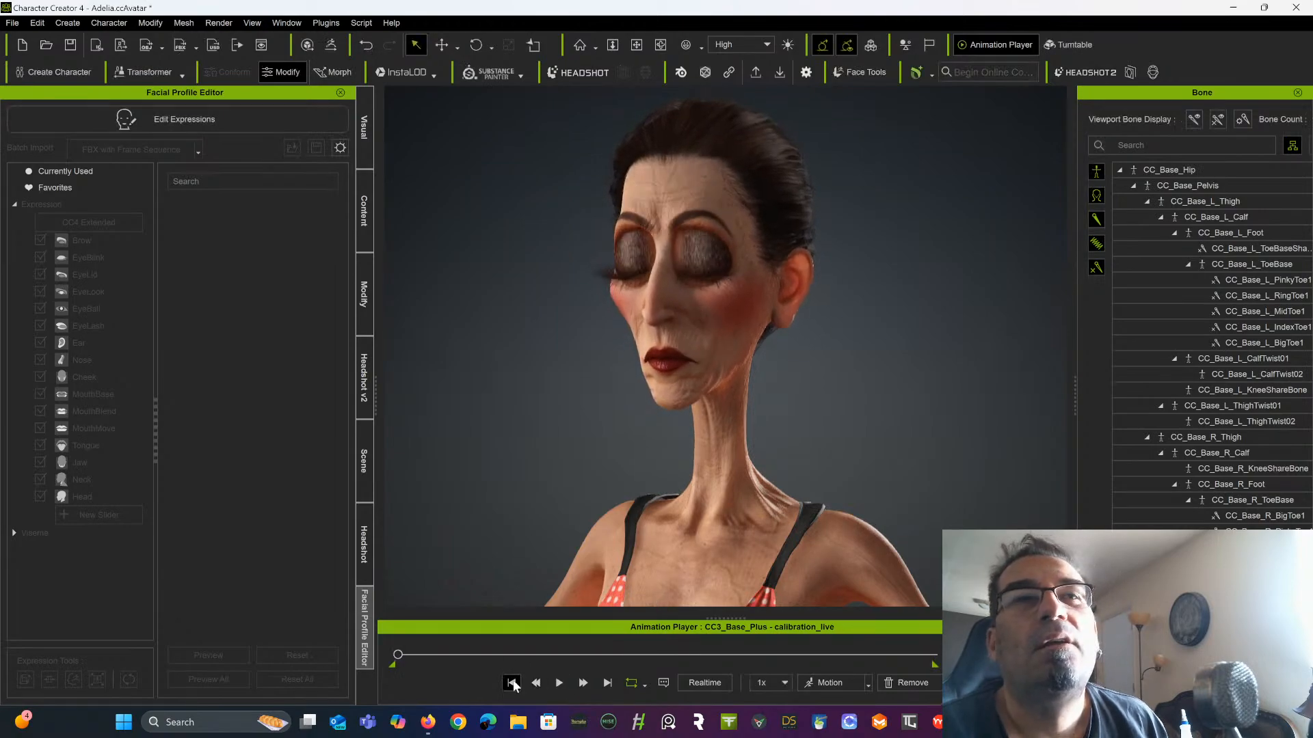
# Look over the character's whole body and load the toon motion Walk_F_Toon
pyautogui.scroll(-3, 900, 437)
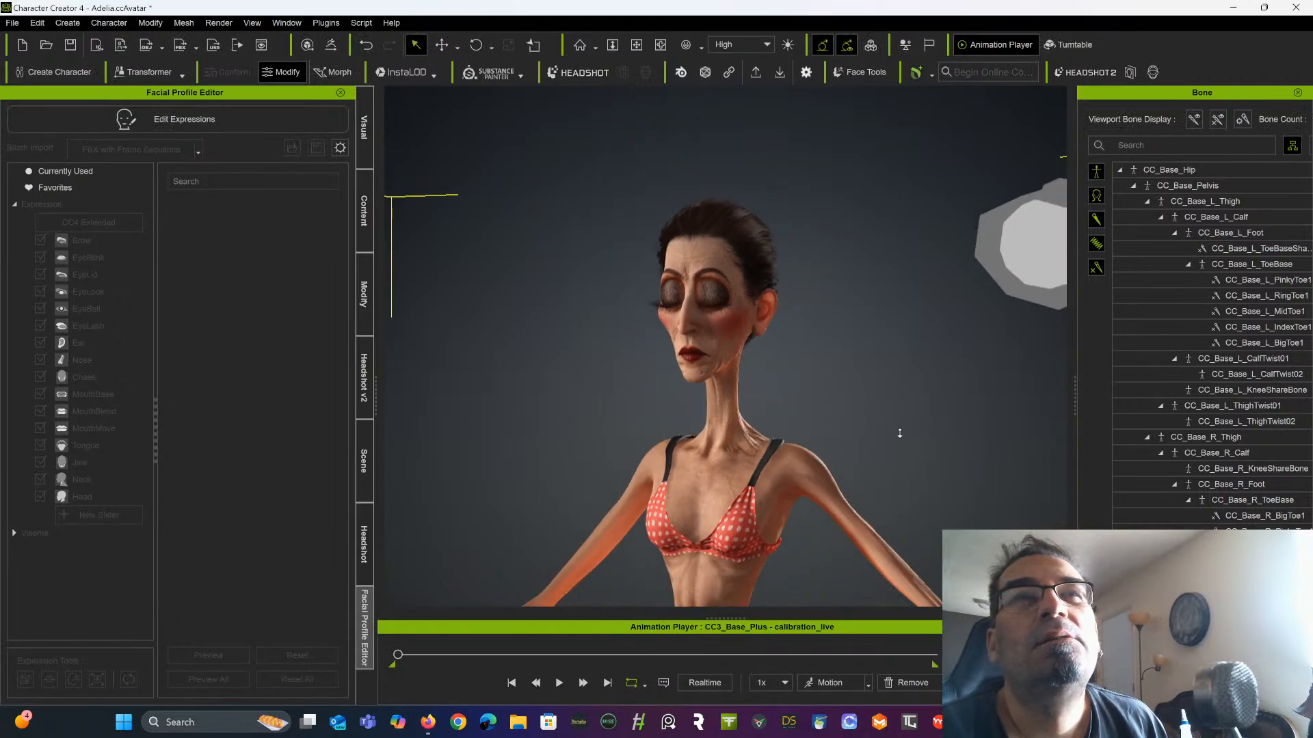
pyautogui.moveTo(888, 402); pyautogui.dragTo(752, 387, button='right')
pyautogui.moveTo(752, 388); pyautogui.dragTo(745, 268, button='middle')
pyautogui.scroll(-2, 807, 351)
pyautogui.moveTo(773, 352); pyautogui.dragTo(527, 347, button='right')
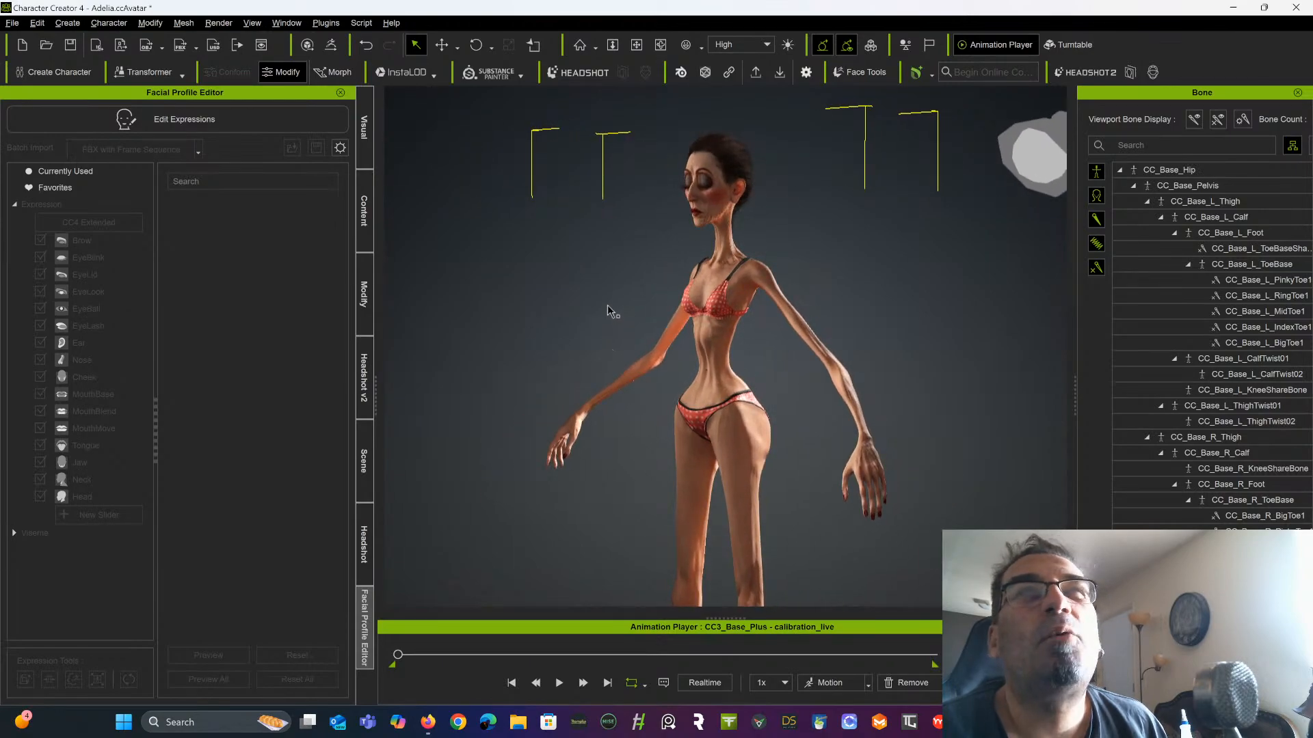
pyautogui.moveTo(607, 305); pyautogui.dragTo(580, 547, button='right')
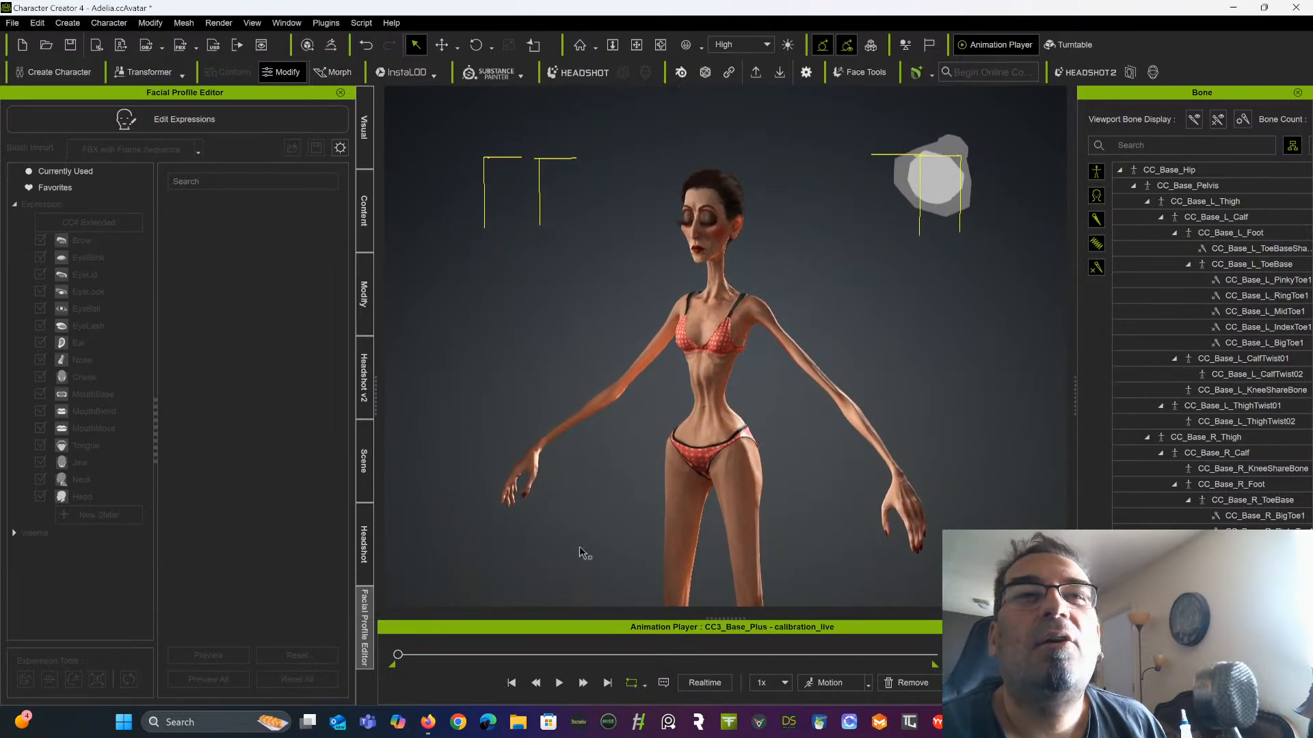
pyautogui.click(848, 683)
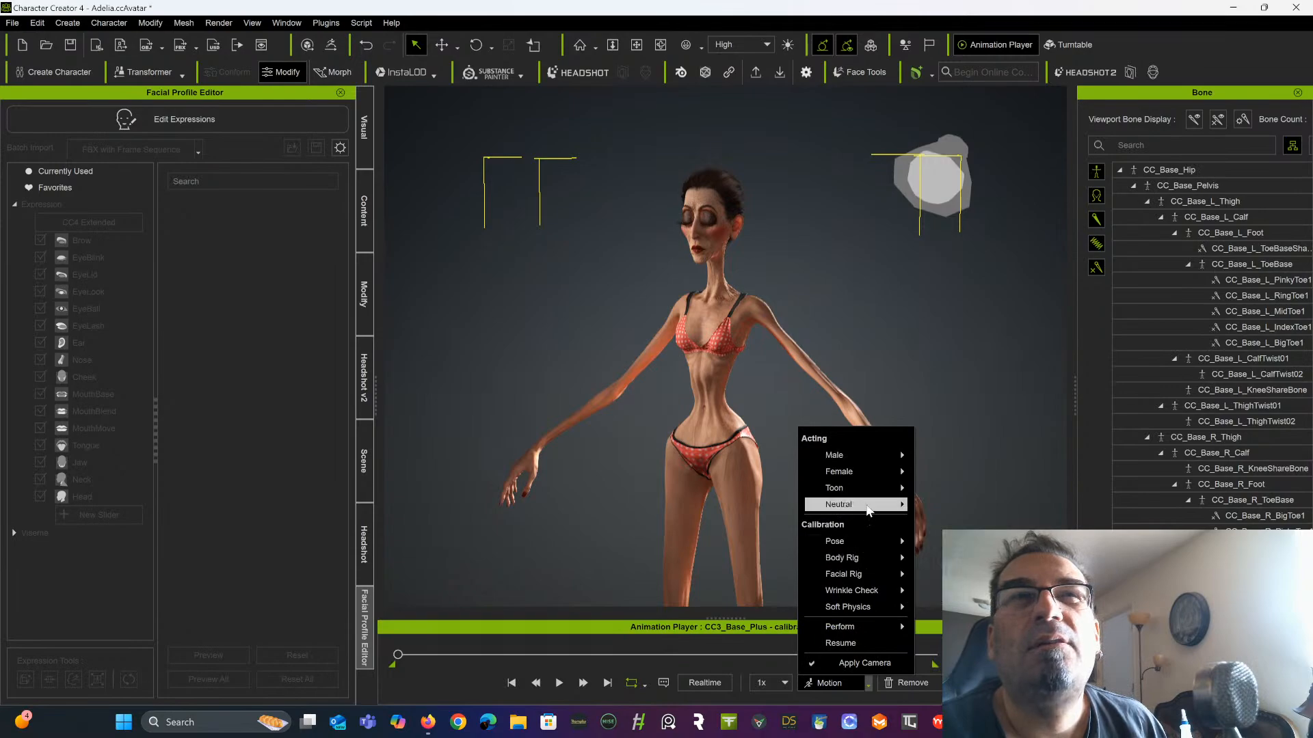
pyautogui.moveTo(872, 497)
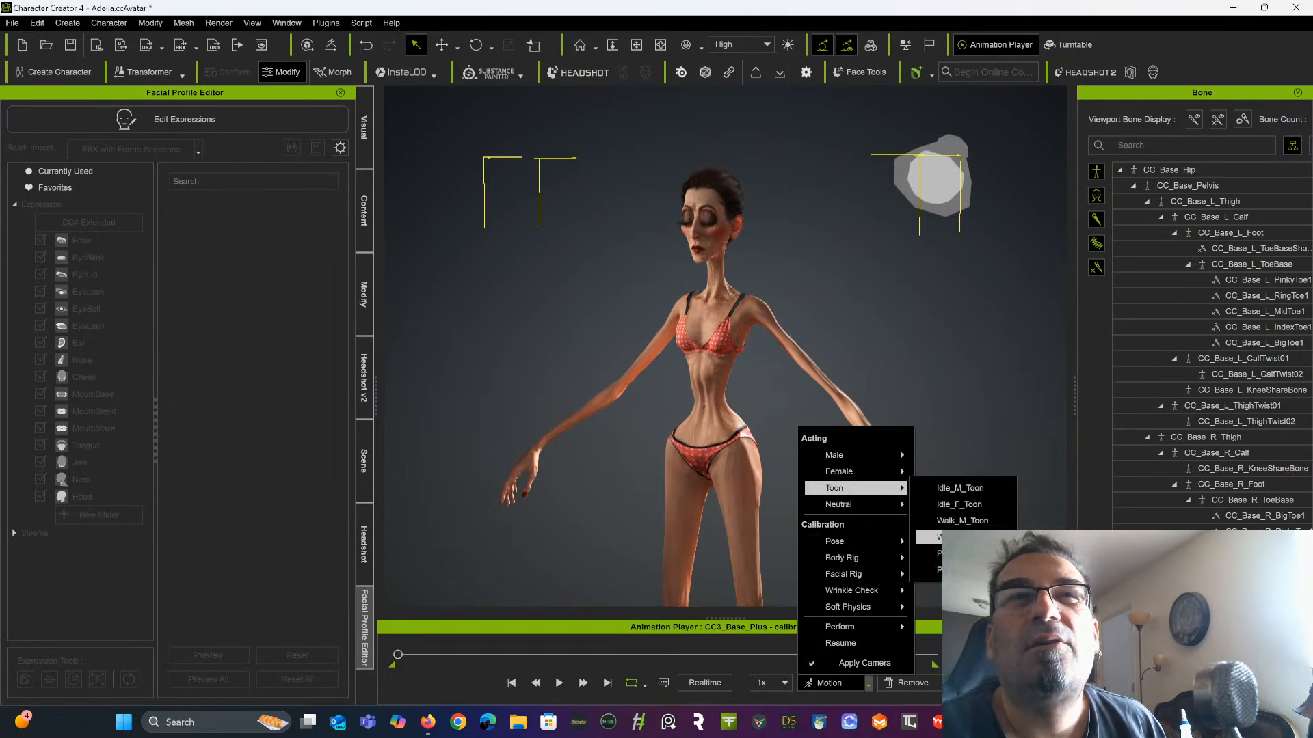
pyautogui.click(971, 536)
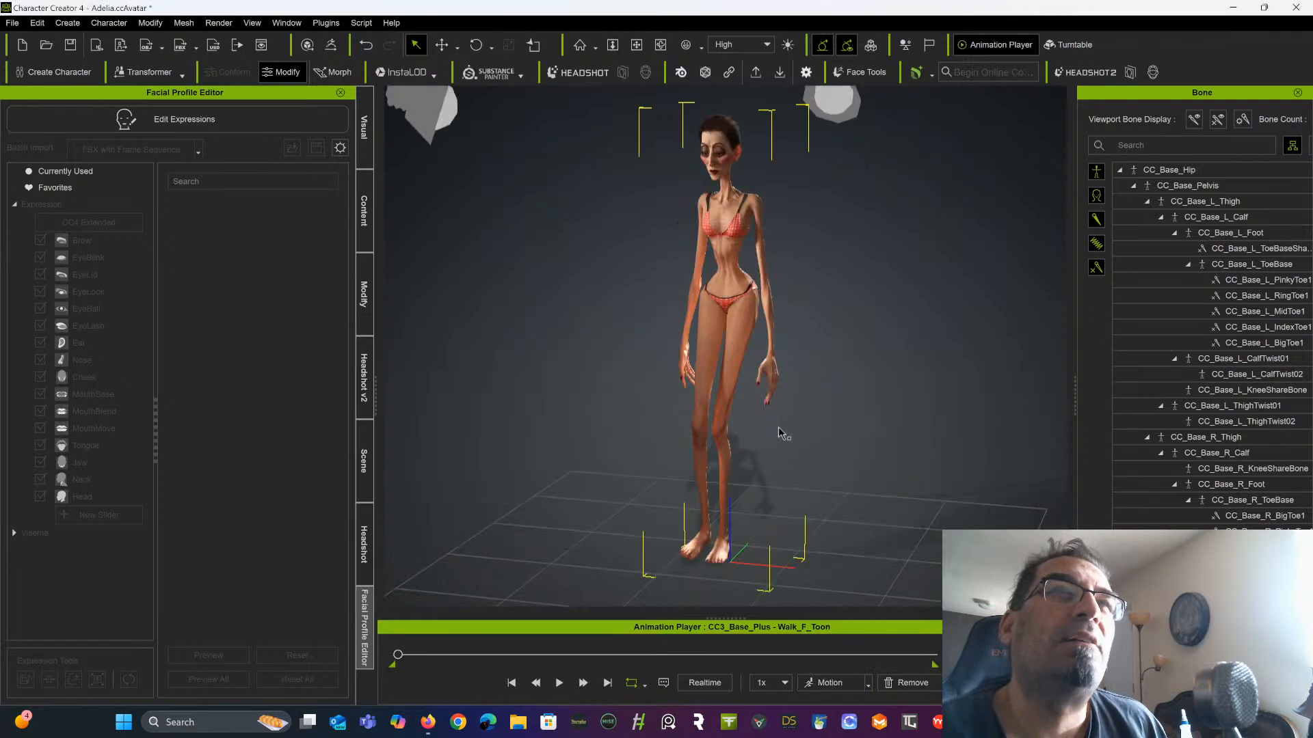
# Play the walk motion, examine the moving body from a slightly different angle, and stop the playback mid-stride
pyautogui.click(559, 683)
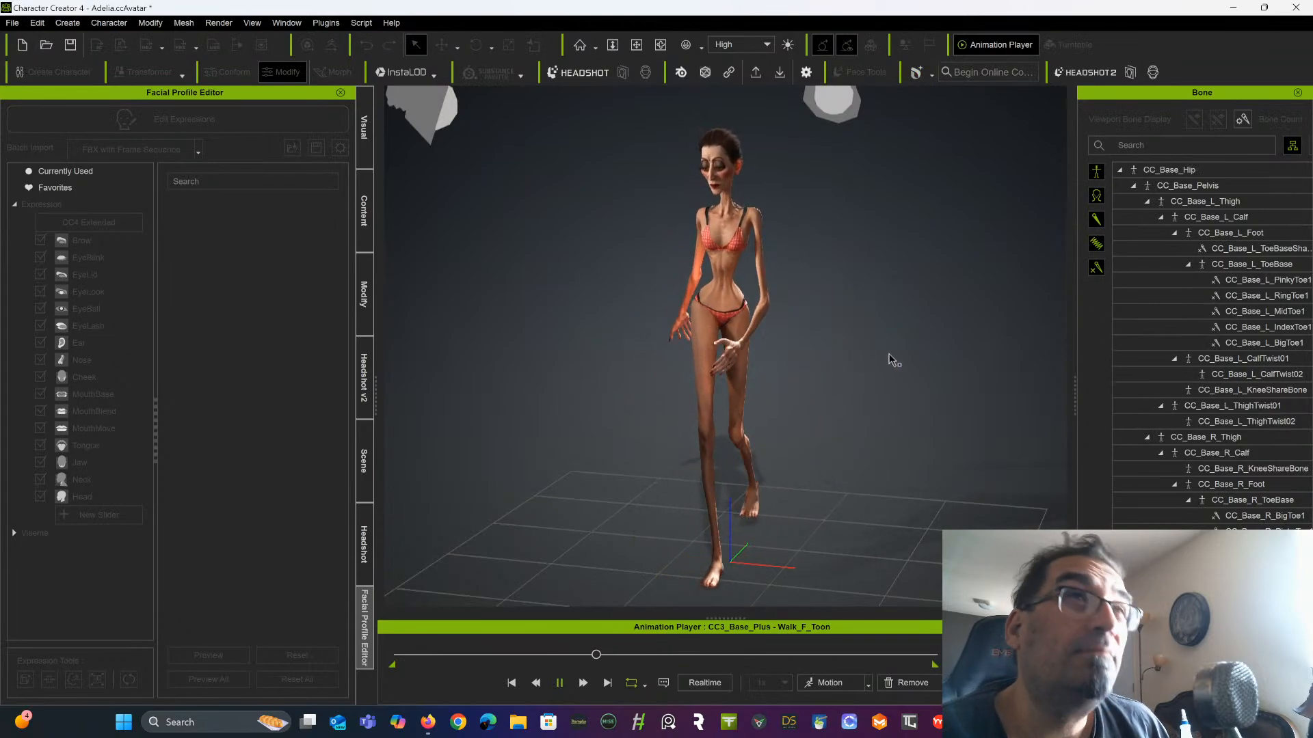
pyautogui.moveTo(889, 354); pyautogui.dragTo(683, 311, button='right')
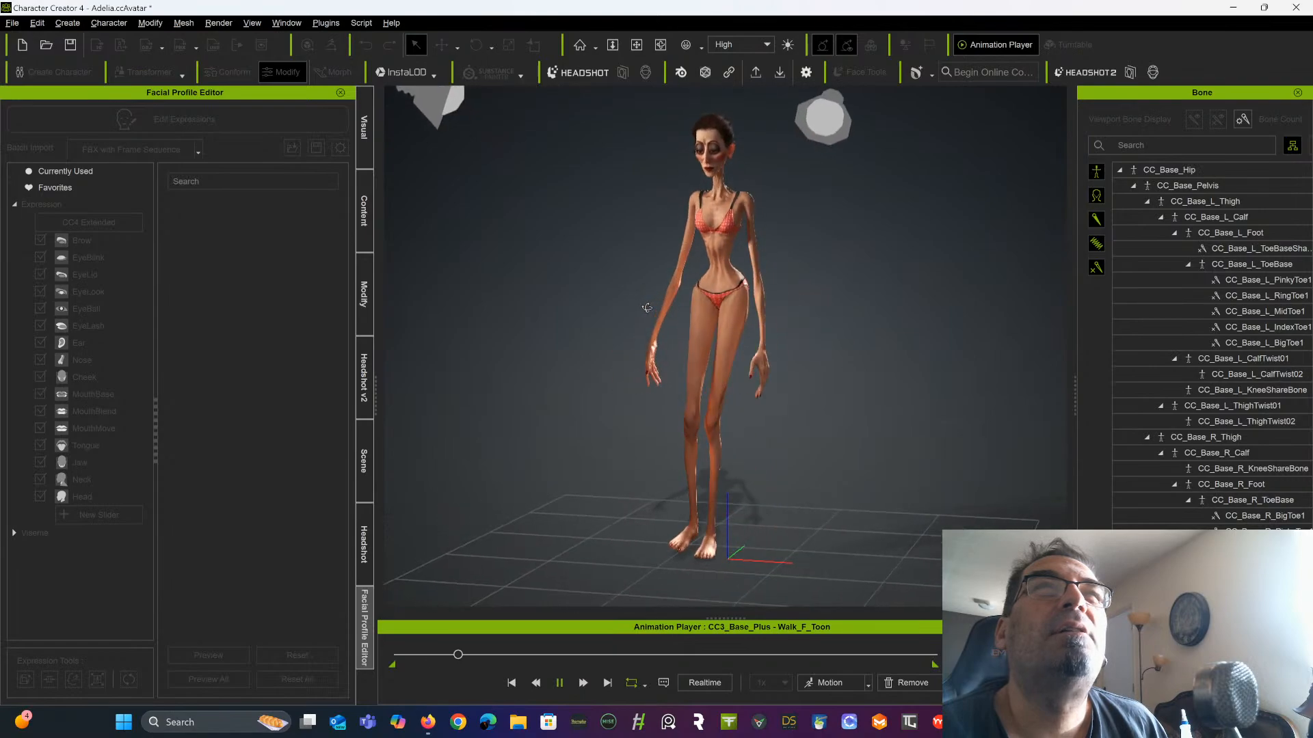
pyautogui.click(652, 318)
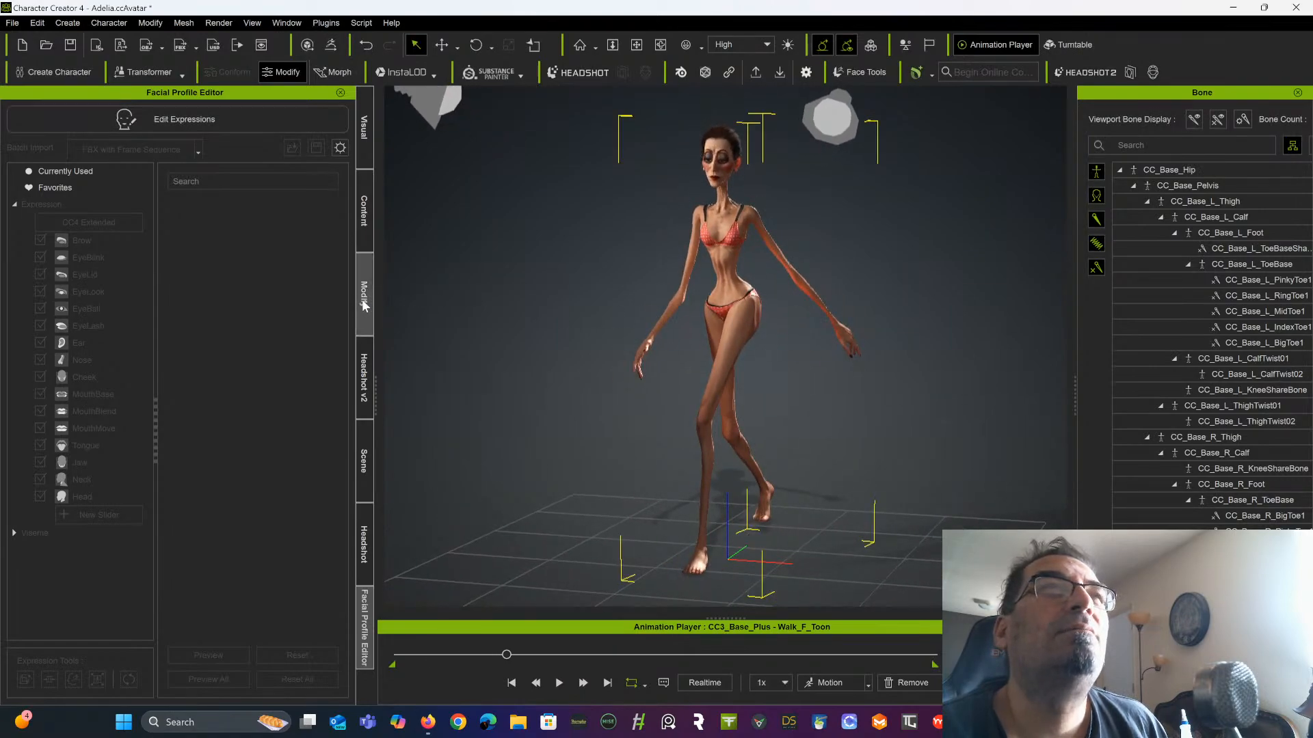
# Overwrite the saved Adelia.ccAvatar in the custom Actor content with the current character, confirming the replacement
pyautogui.click(367, 223)
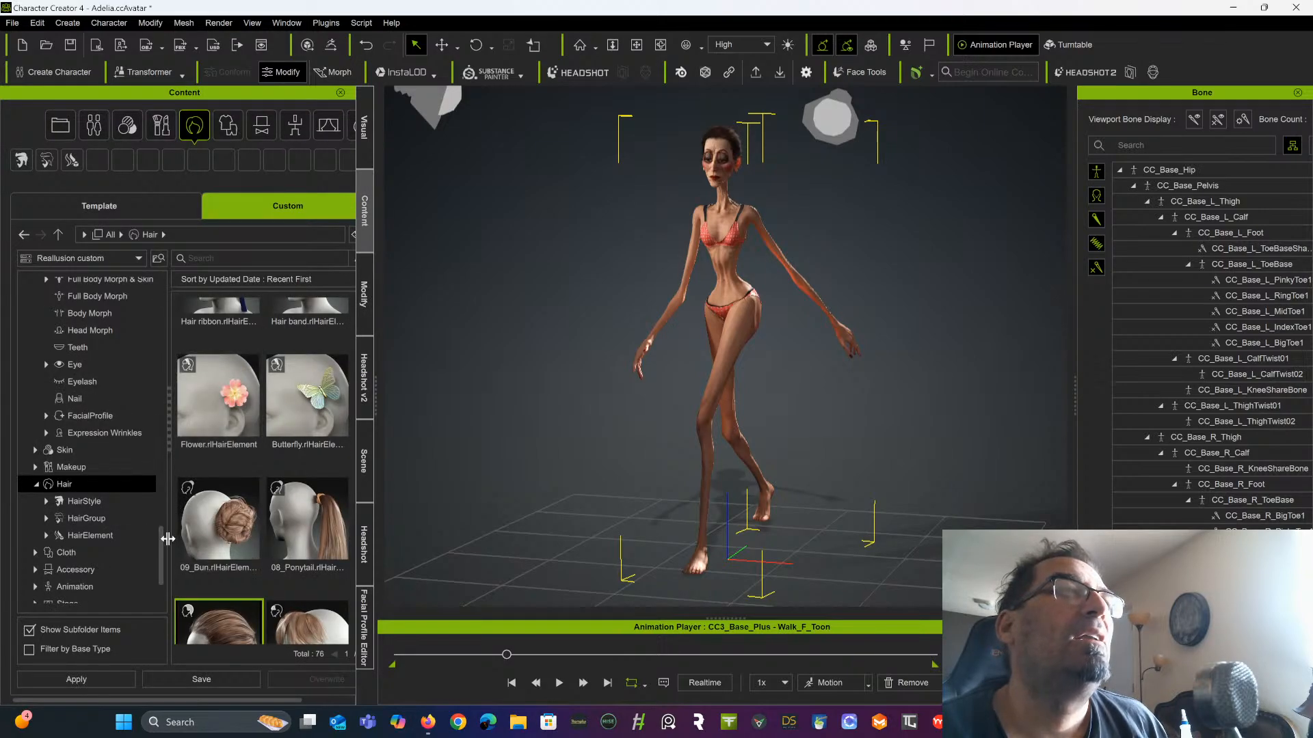
pyautogui.moveTo(162, 542); pyautogui.dragTo(149, 293)
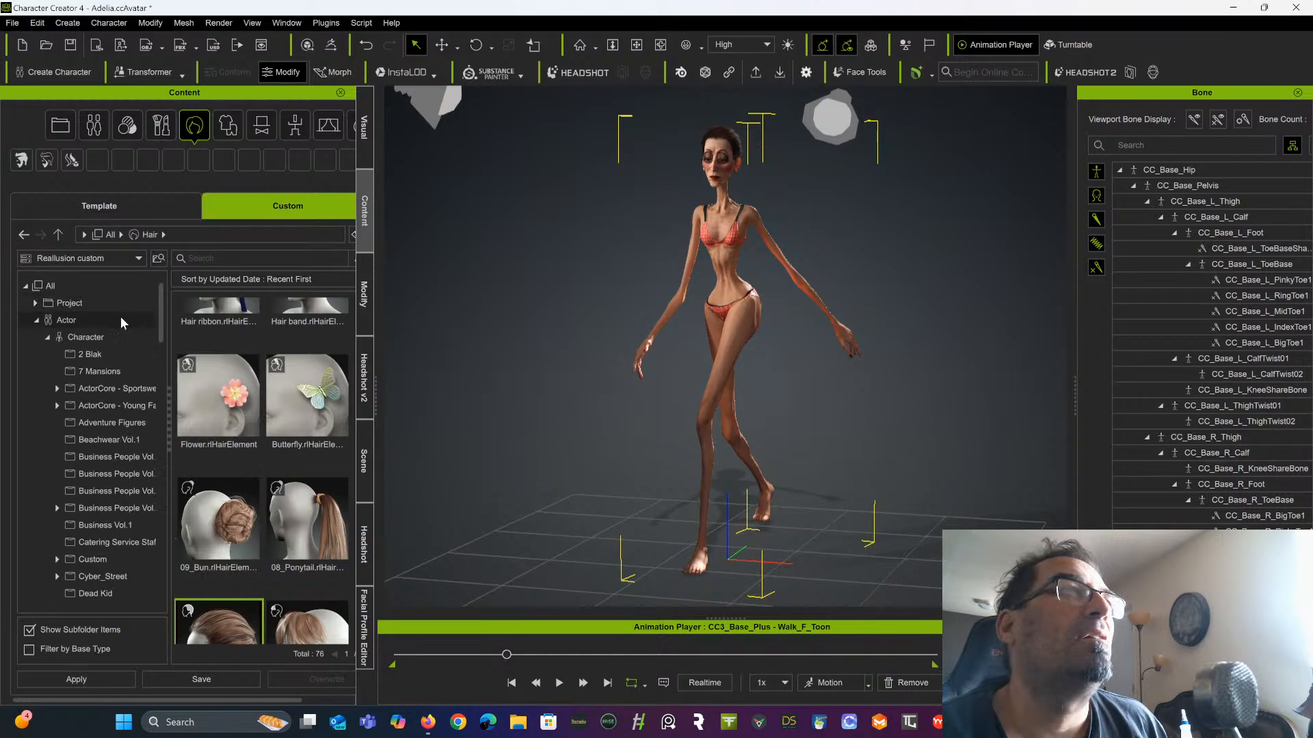
pyautogui.click(102, 320)
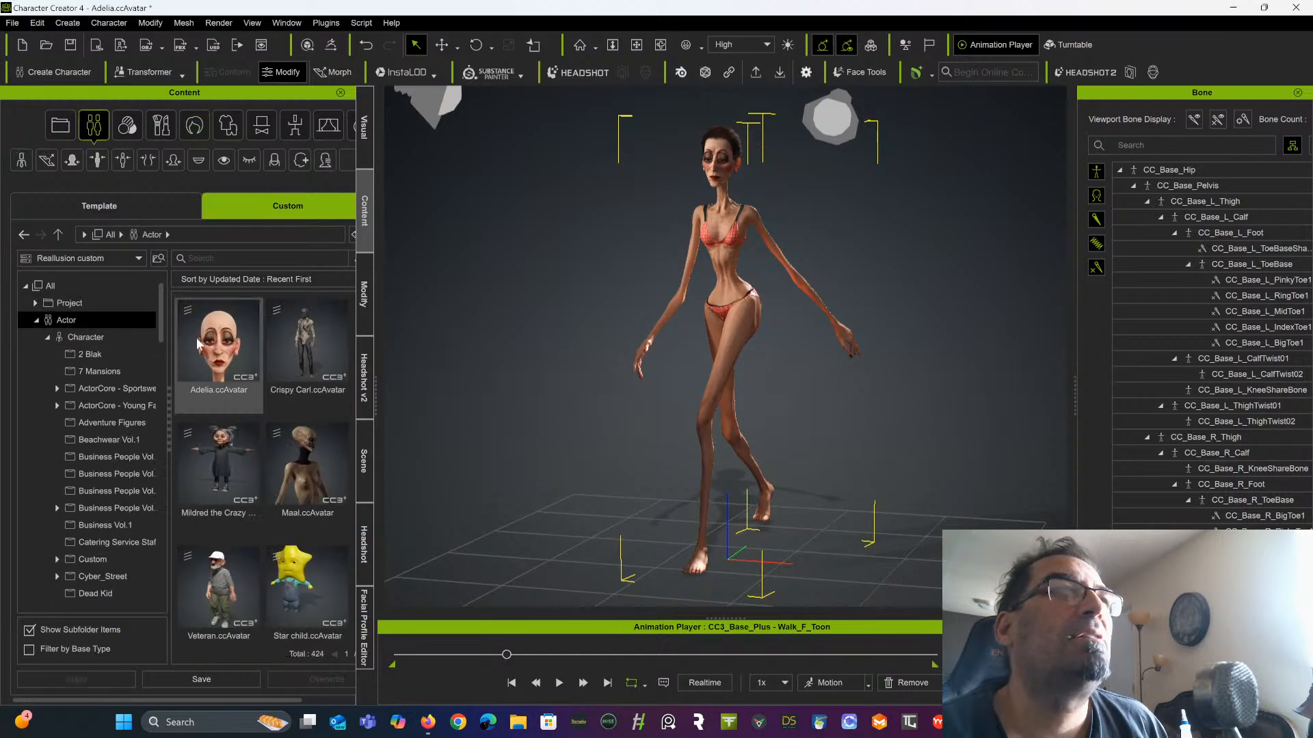
pyautogui.click(205, 346)
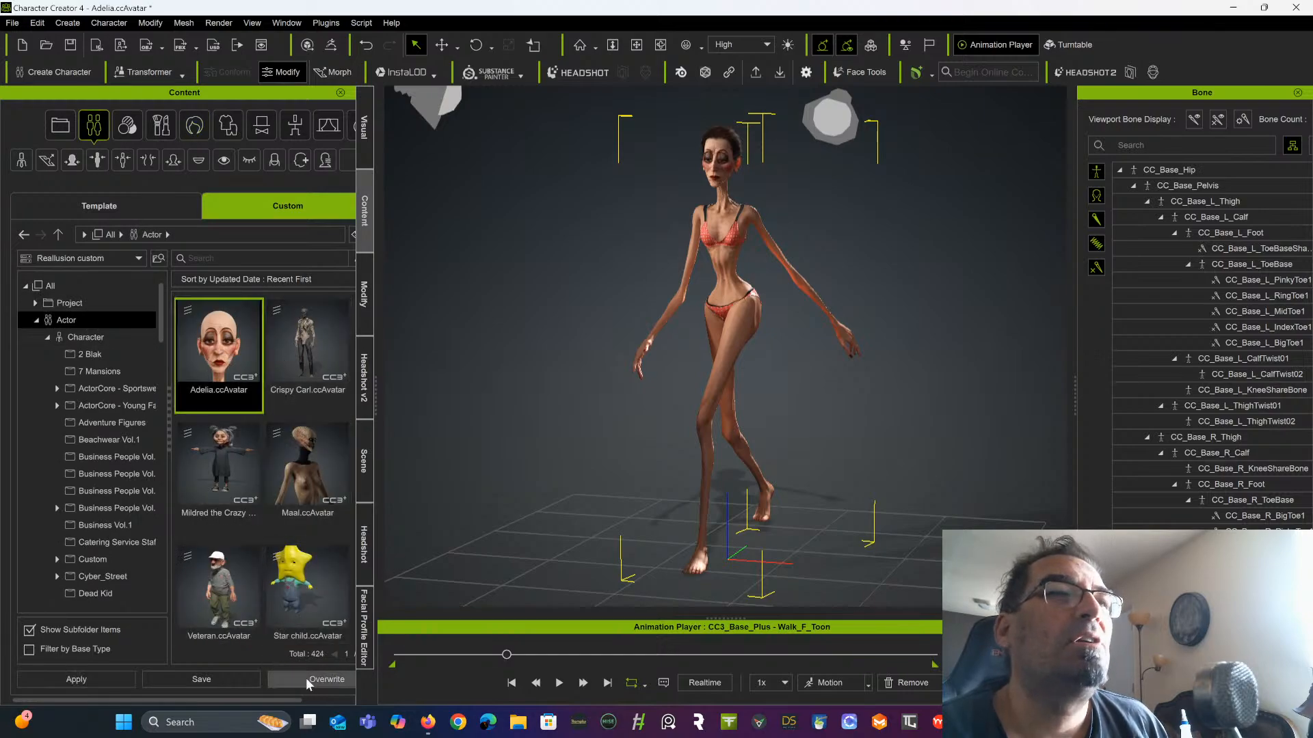
pyautogui.click(319, 680)
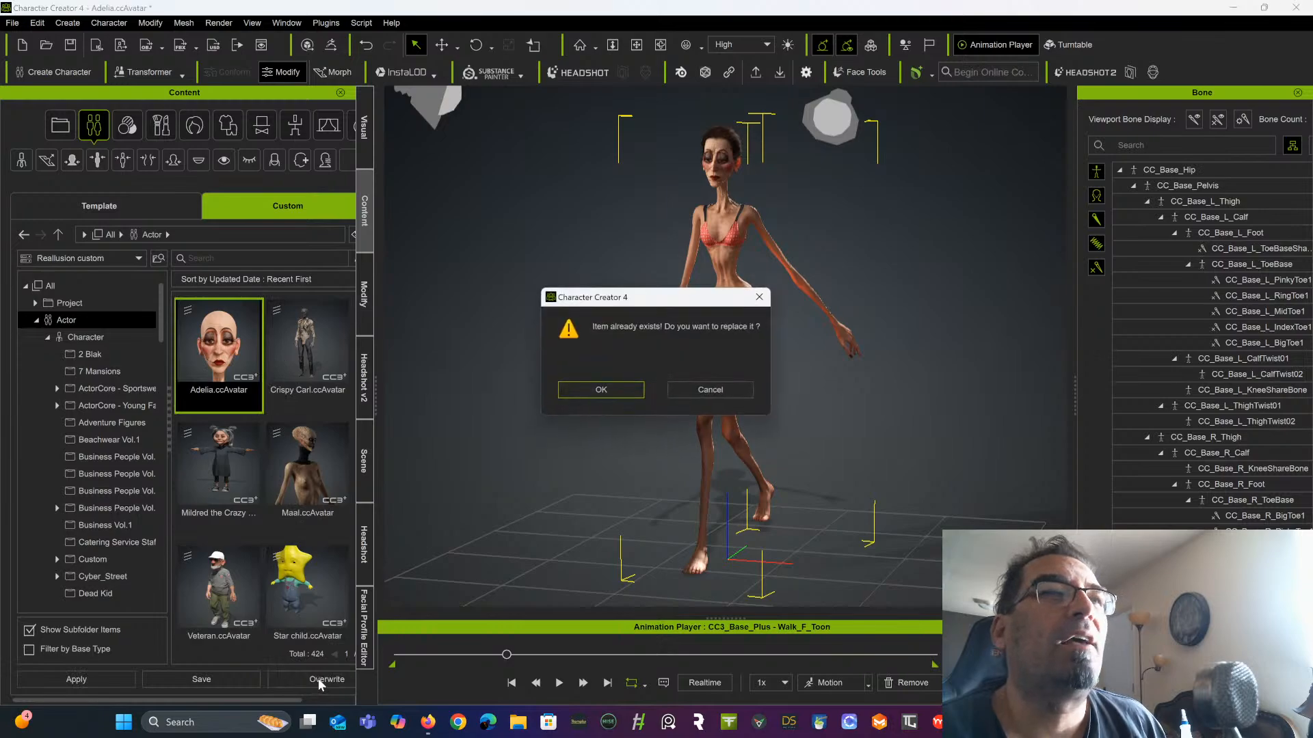
pyautogui.click(601, 389)
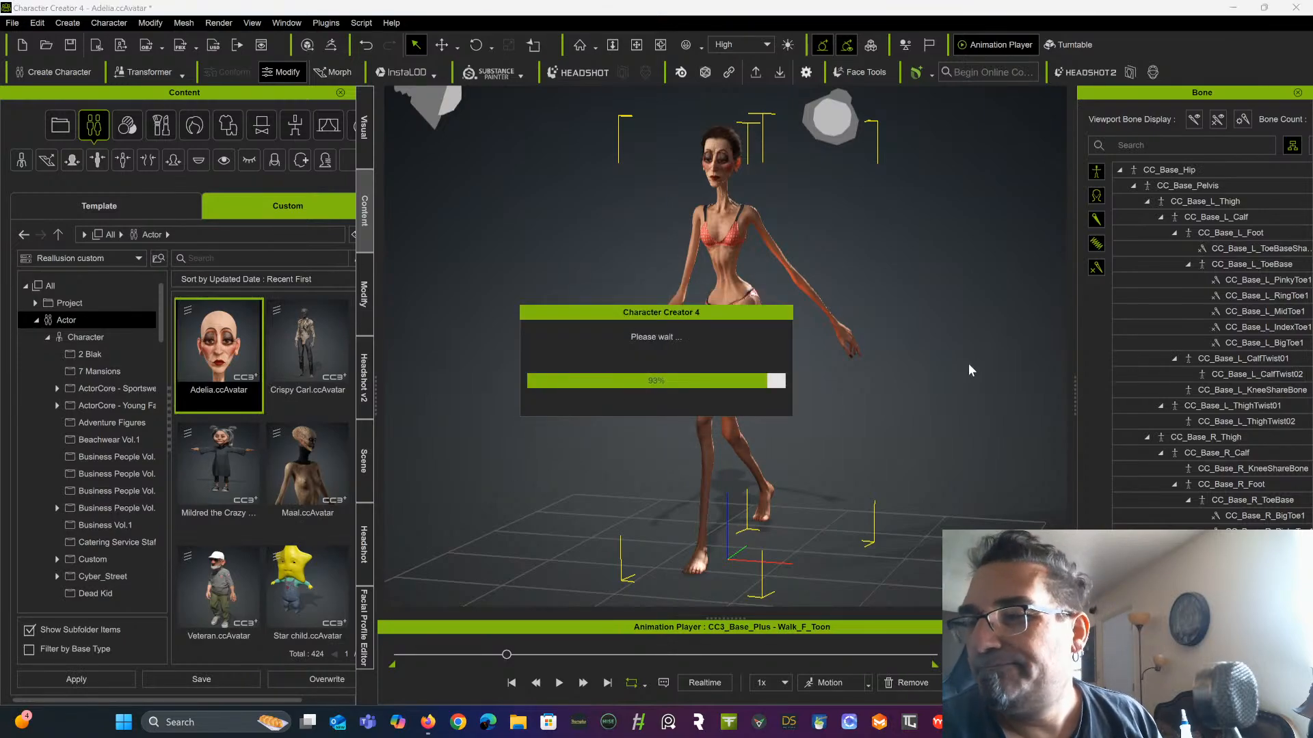